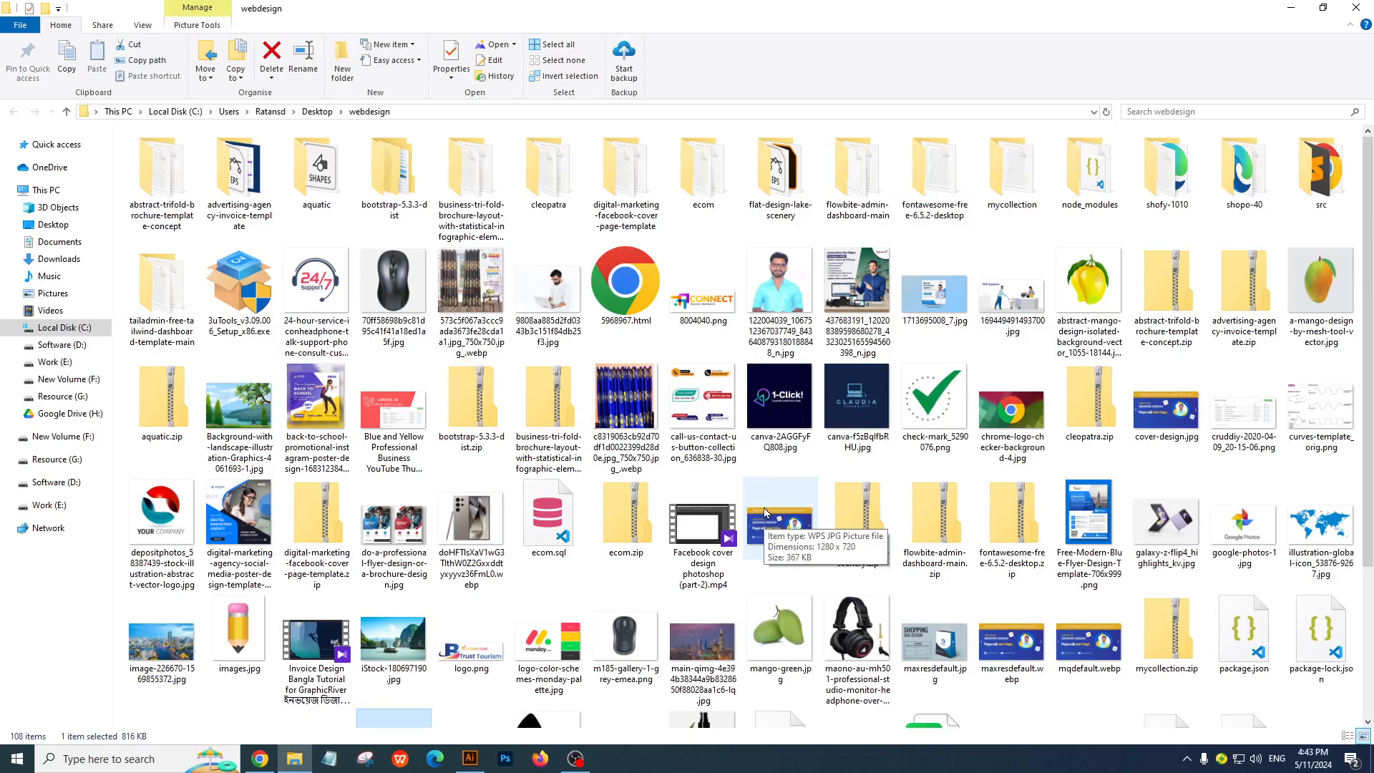
# Look through the image and archive files in the webdesign folder
pyautogui.scroll(-3, 765, 512)
pyautogui.click(728, 372)
pyautogui.press('Right')
pyautogui.press('Right')
pyautogui.press('Right')
pyautogui.press('Right')
pyautogui.press('Right')
pyautogui.press('Right')
pyautogui.press('Right')
pyautogui.press('Right')
pyautogui.press('Right')
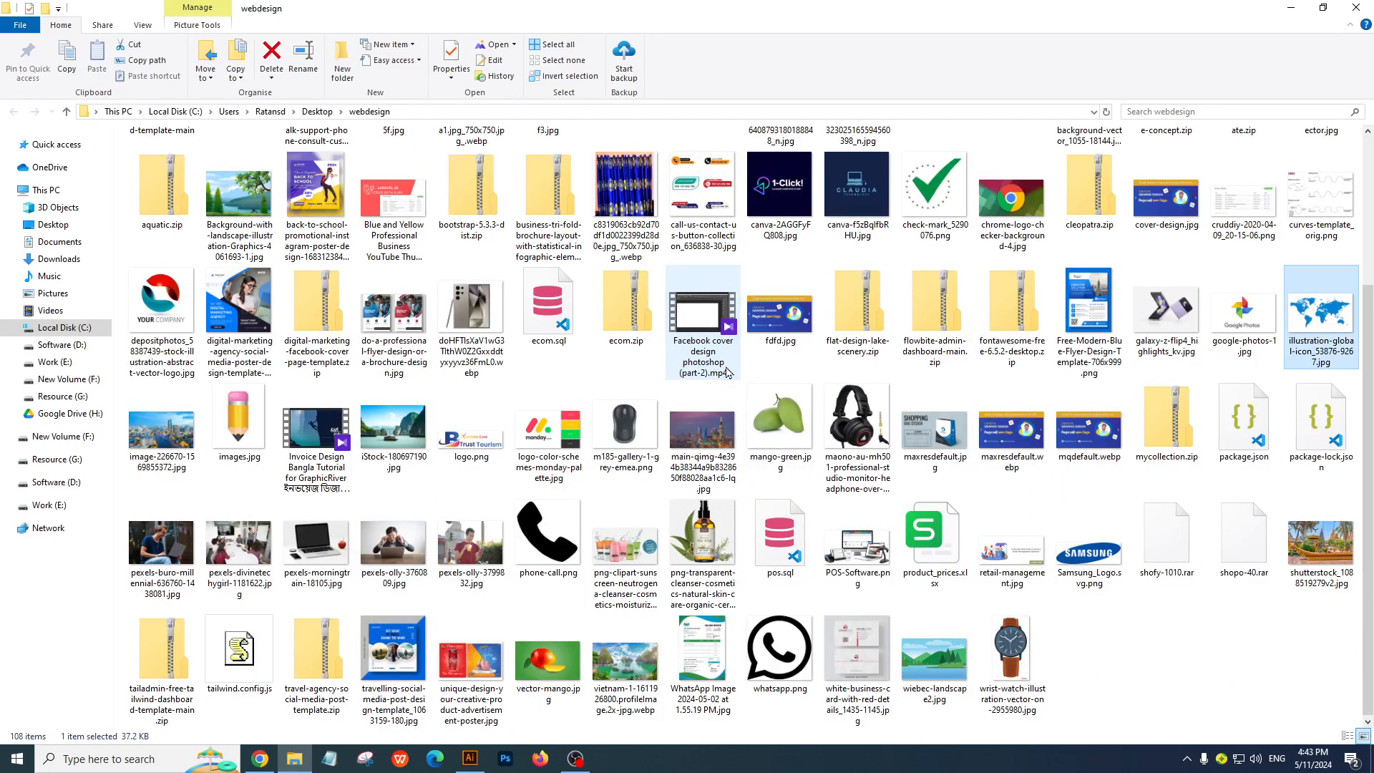
pyautogui.press('Right')
pyautogui.press('Right')
pyautogui.press('Right')
pyautogui.press('Left')
pyautogui.press('Left')
pyautogui.press('Left')
pyautogui.press('Left')
pyautogui.press('Right')
pyautogui.press('Right')
pyautogui.scroll(3, 723, 369)
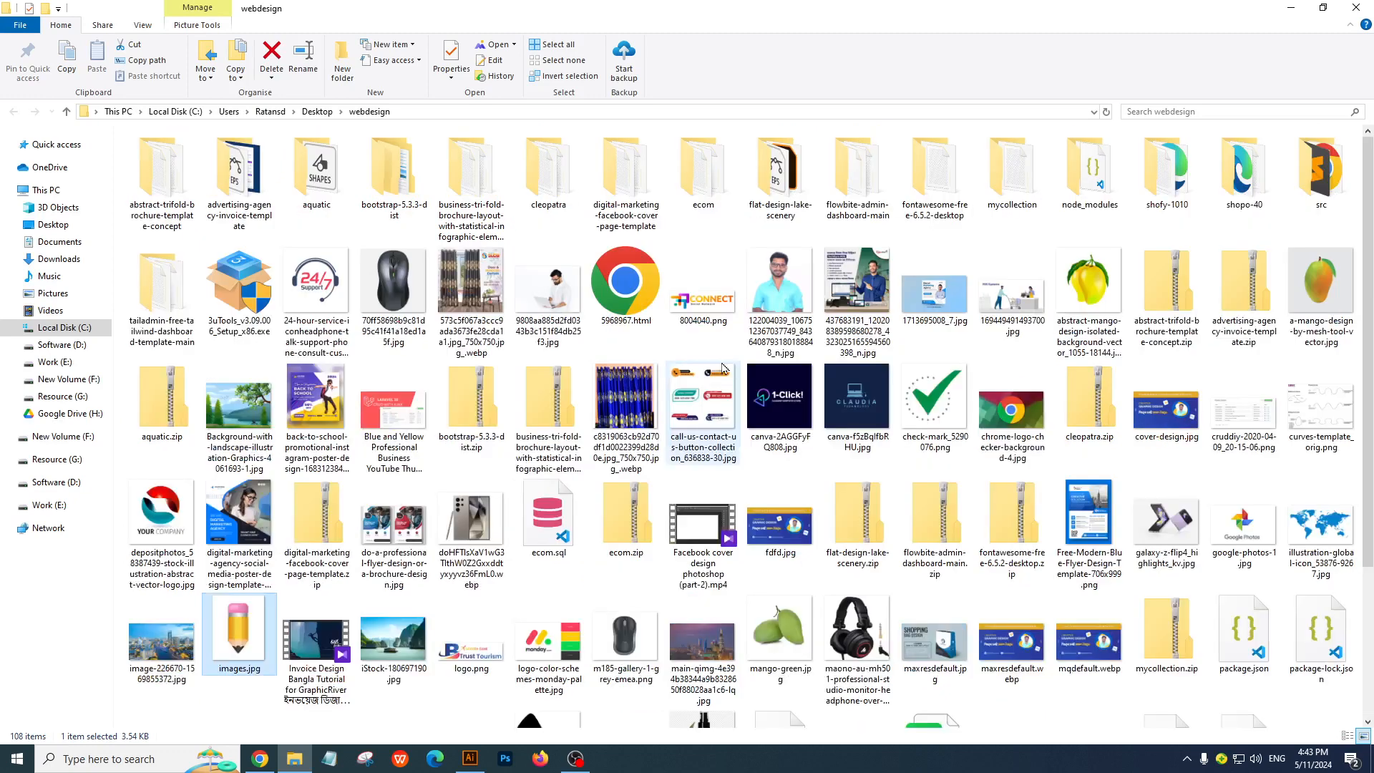
# Browse the contents of the Downloads, Documents, Music and Desktop folders
pyautogui.click(58, 258)
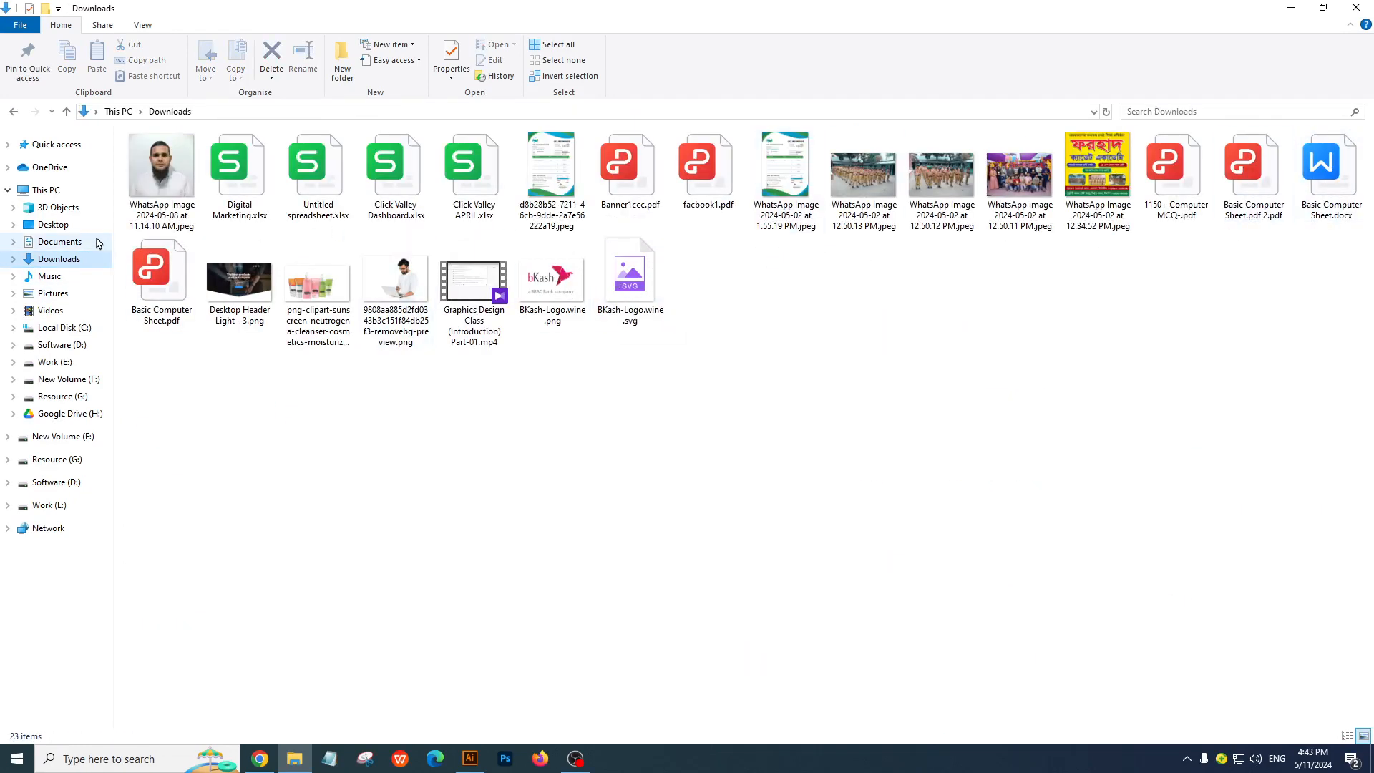
pyautogui.click(63, 244)
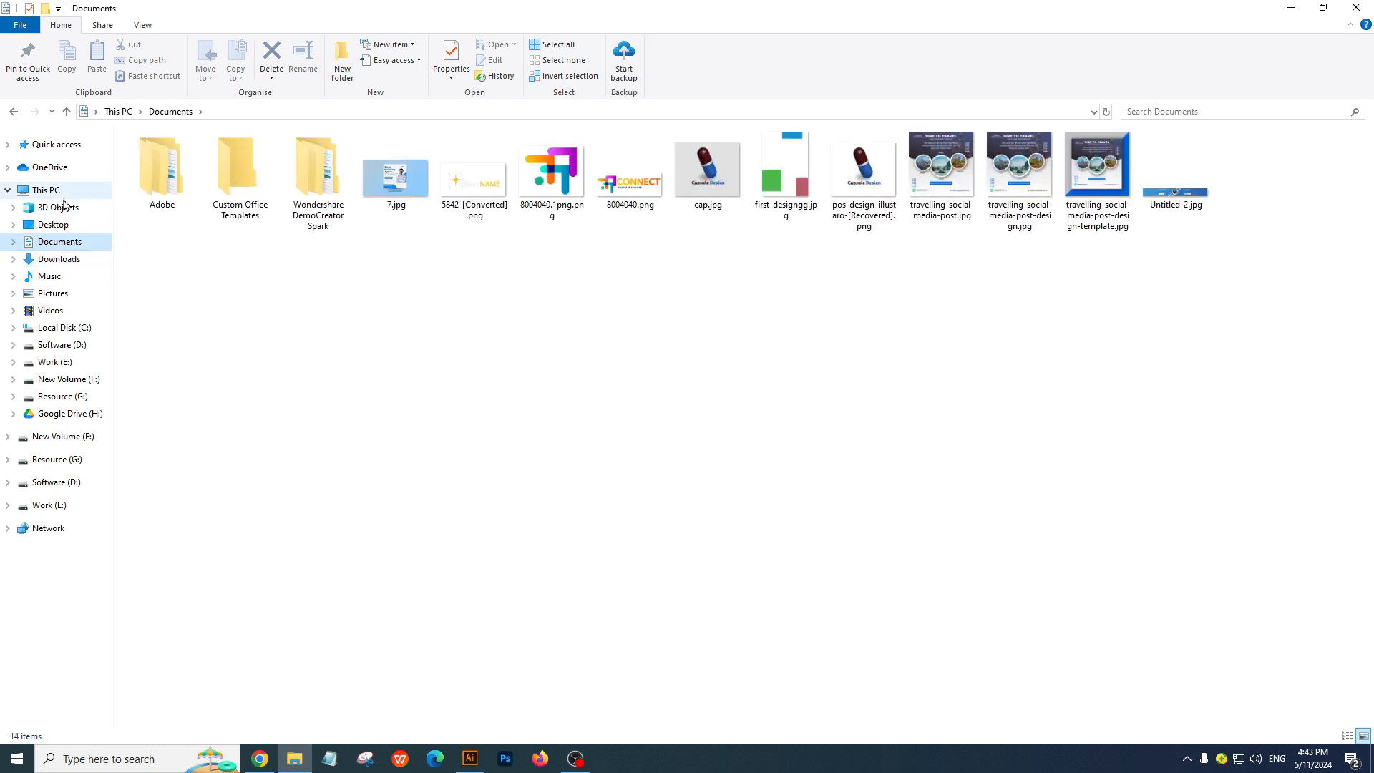
pyautogui.click(60, 277)
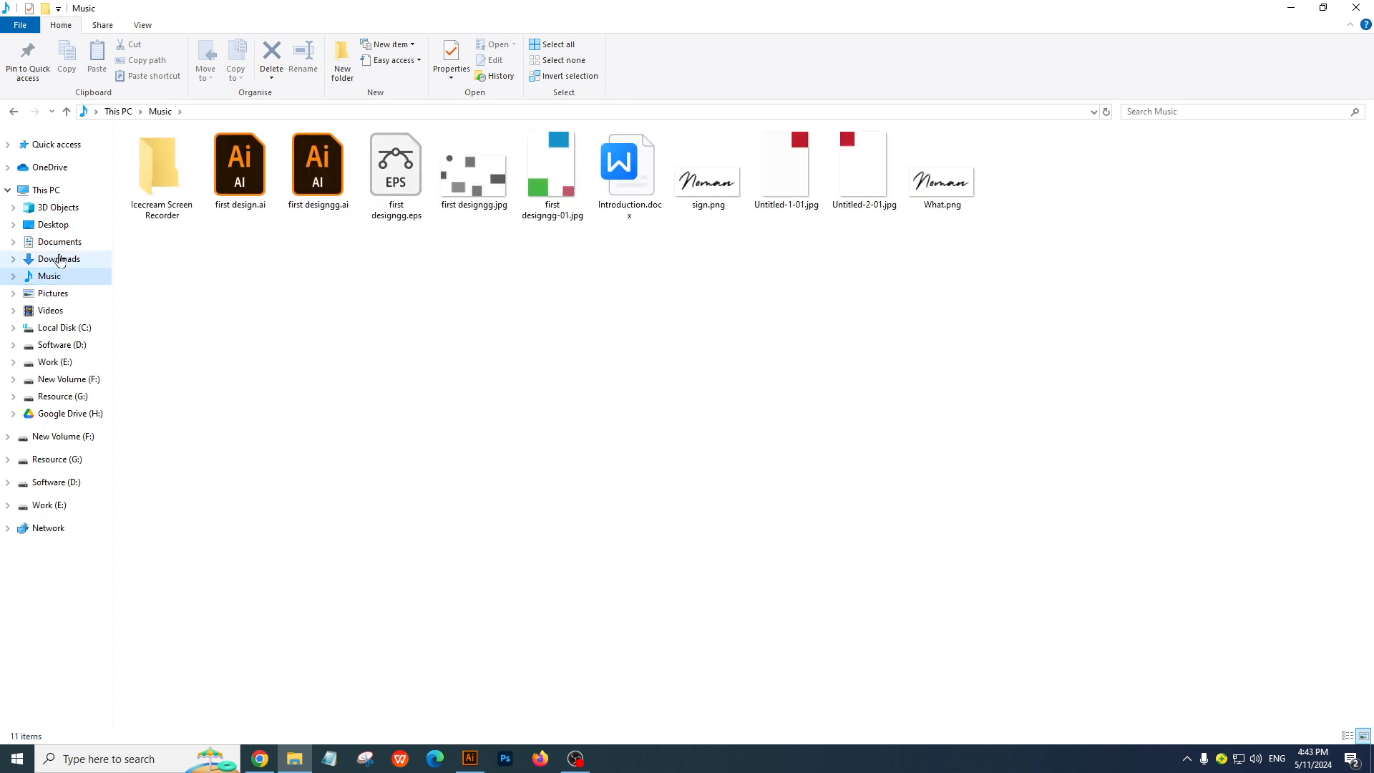
pyautogui.click(61, 258)
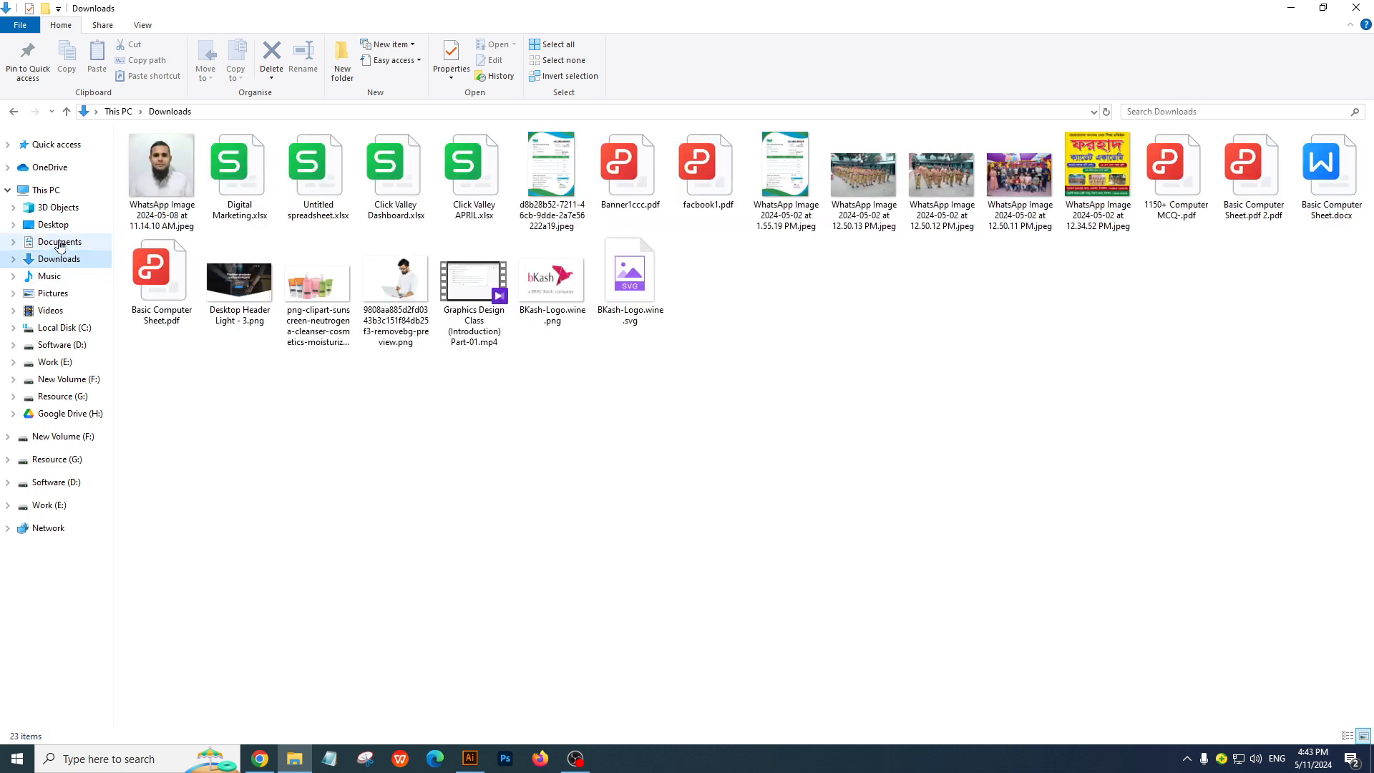
pyautogui.click(60, 243)
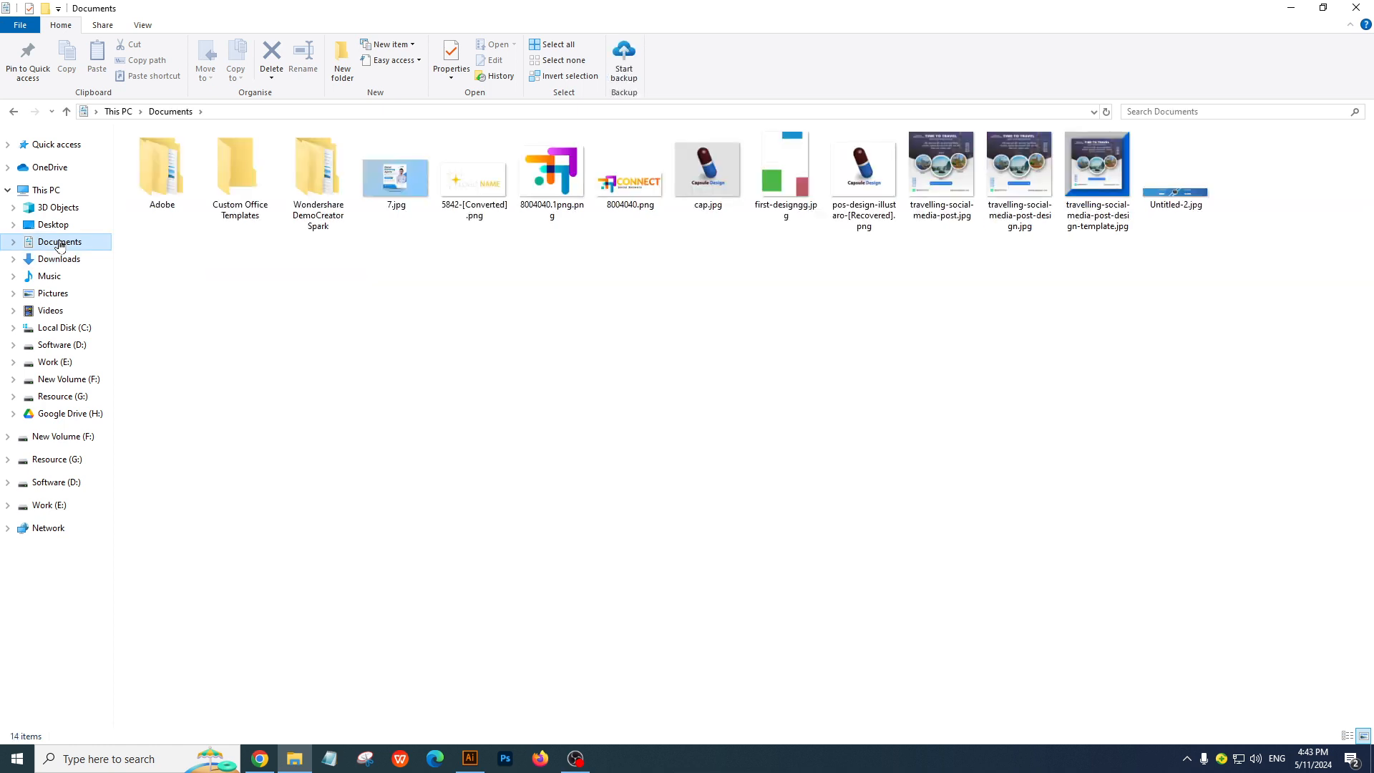
pyautogui.click(57, 226)
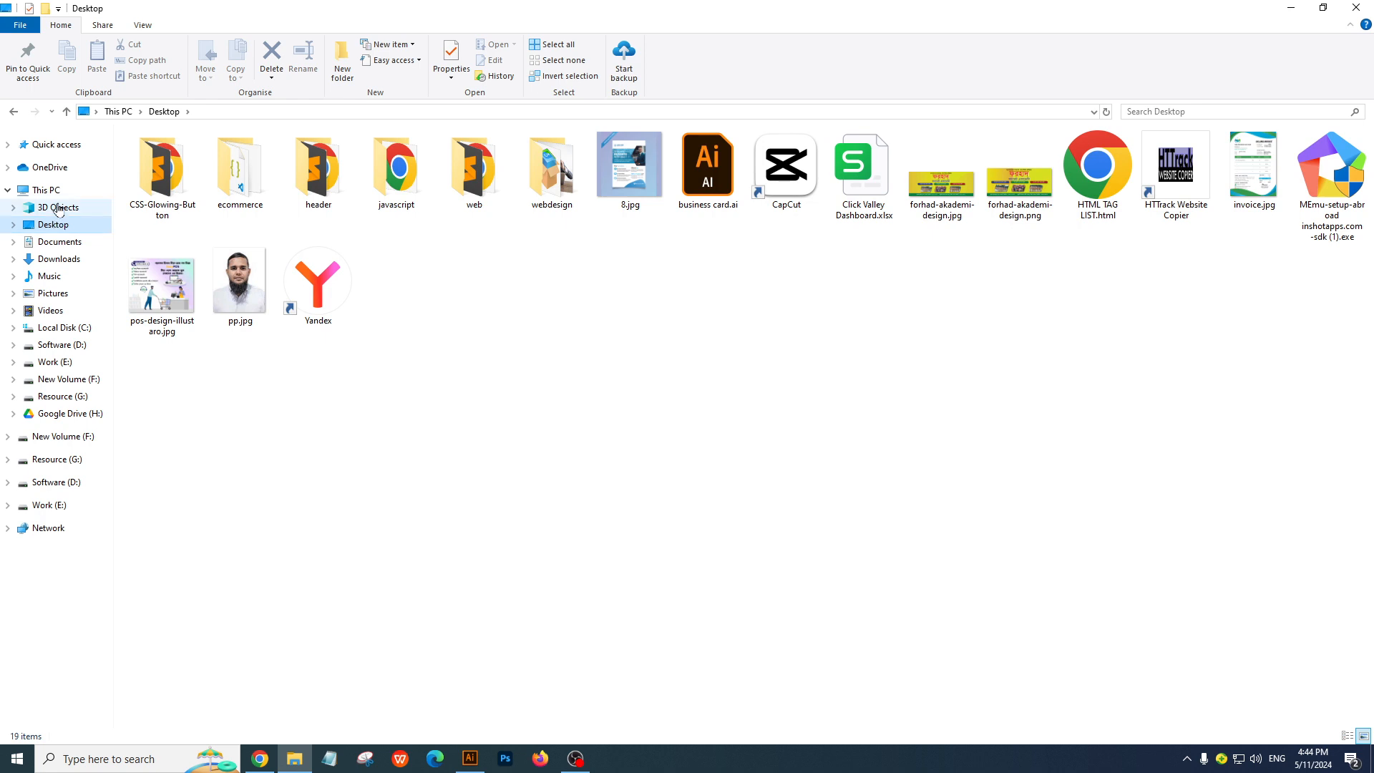
pyautogui.click(60, 241)
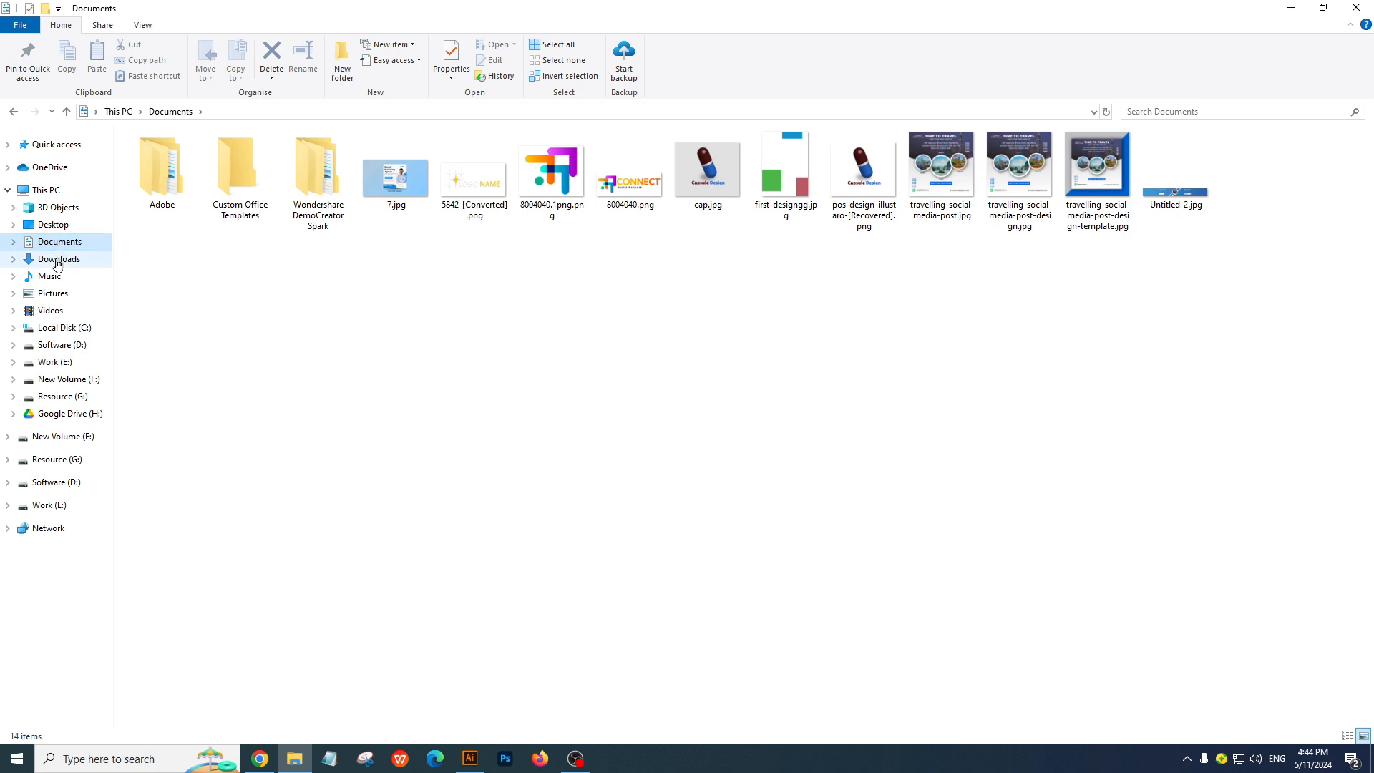
pyautogui.click(58, 261)
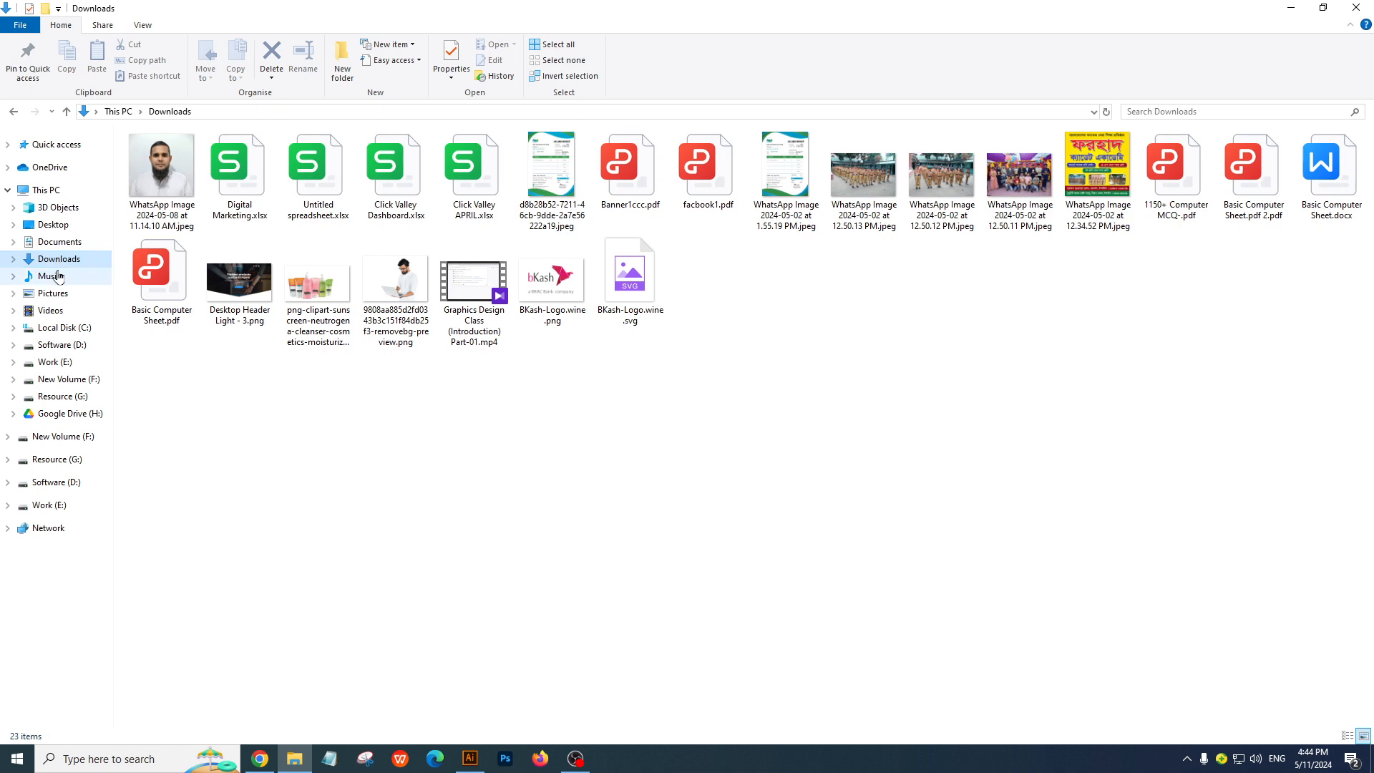
# Open Introduction.docx from the Music folder in Word and accept the default-program prompts
pyautogui.click(56, 278)
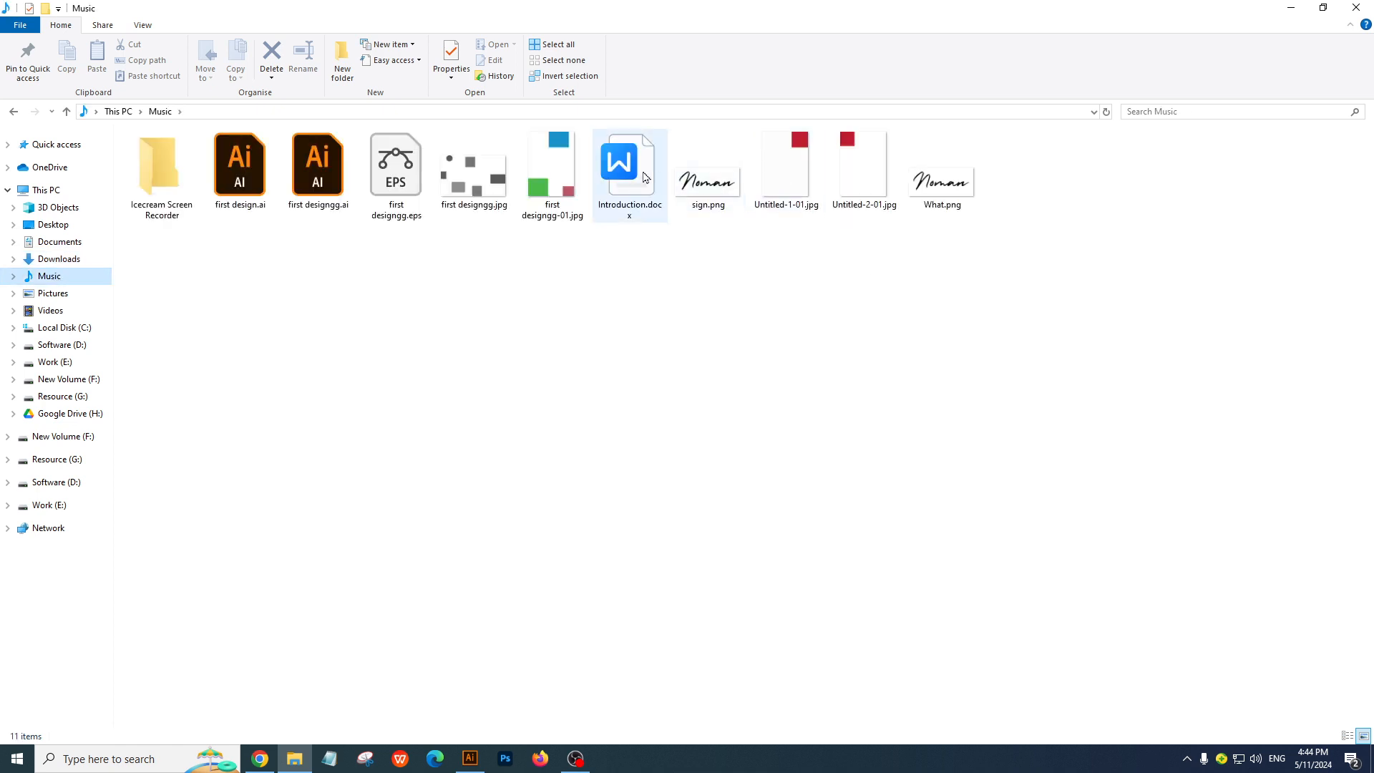
pyautogui.click(627, 169)
pyautogui.rightClick(627, 169)
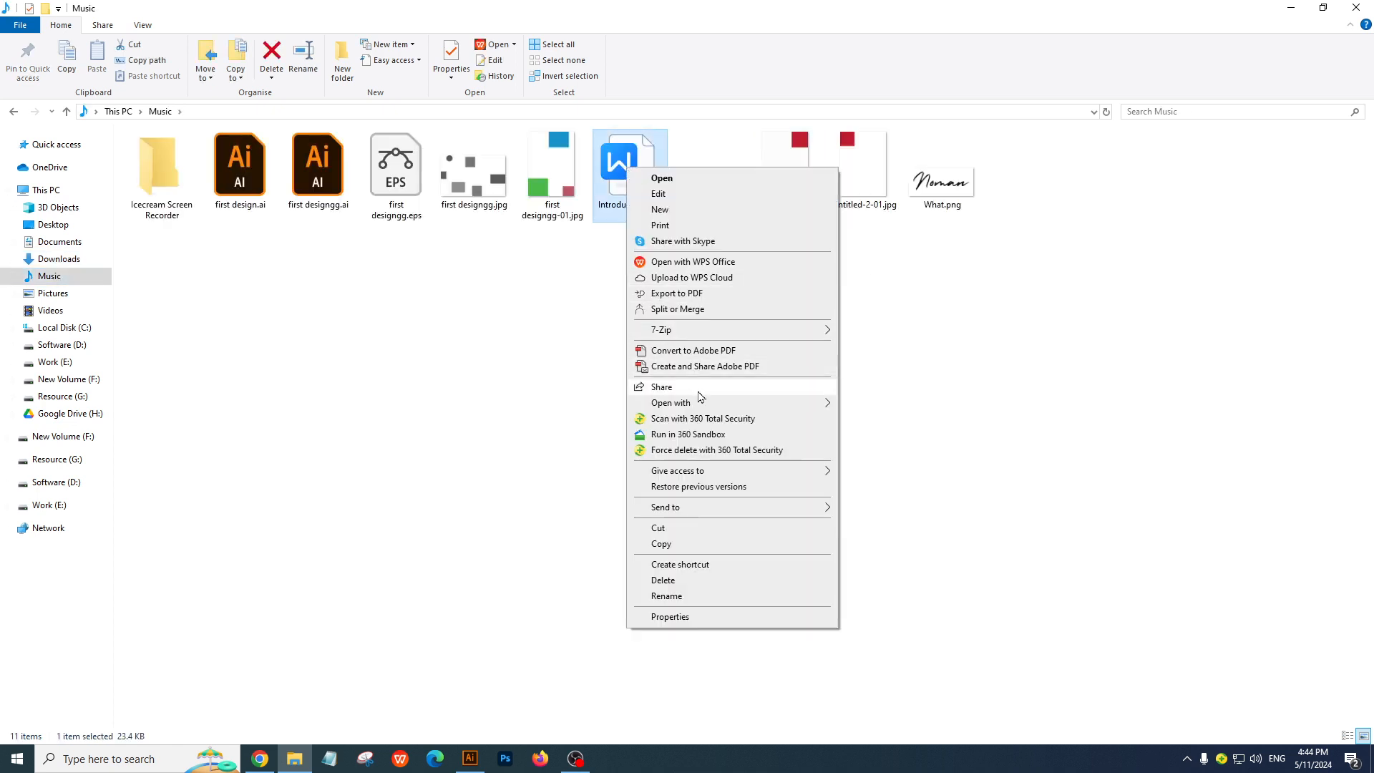
pyautogui.moveTo(701, 403)
pyautogui.click(888, 422)
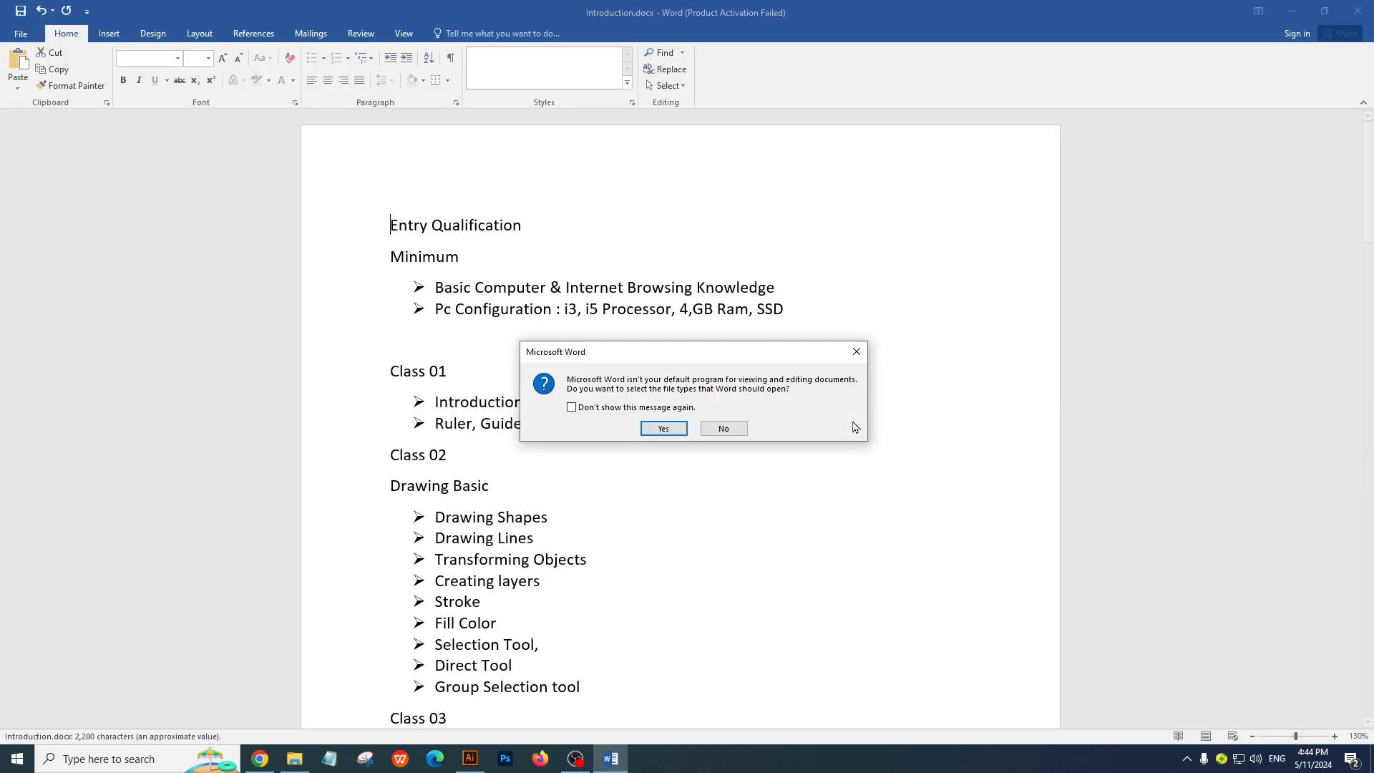
pyautogui.click(664, 429)
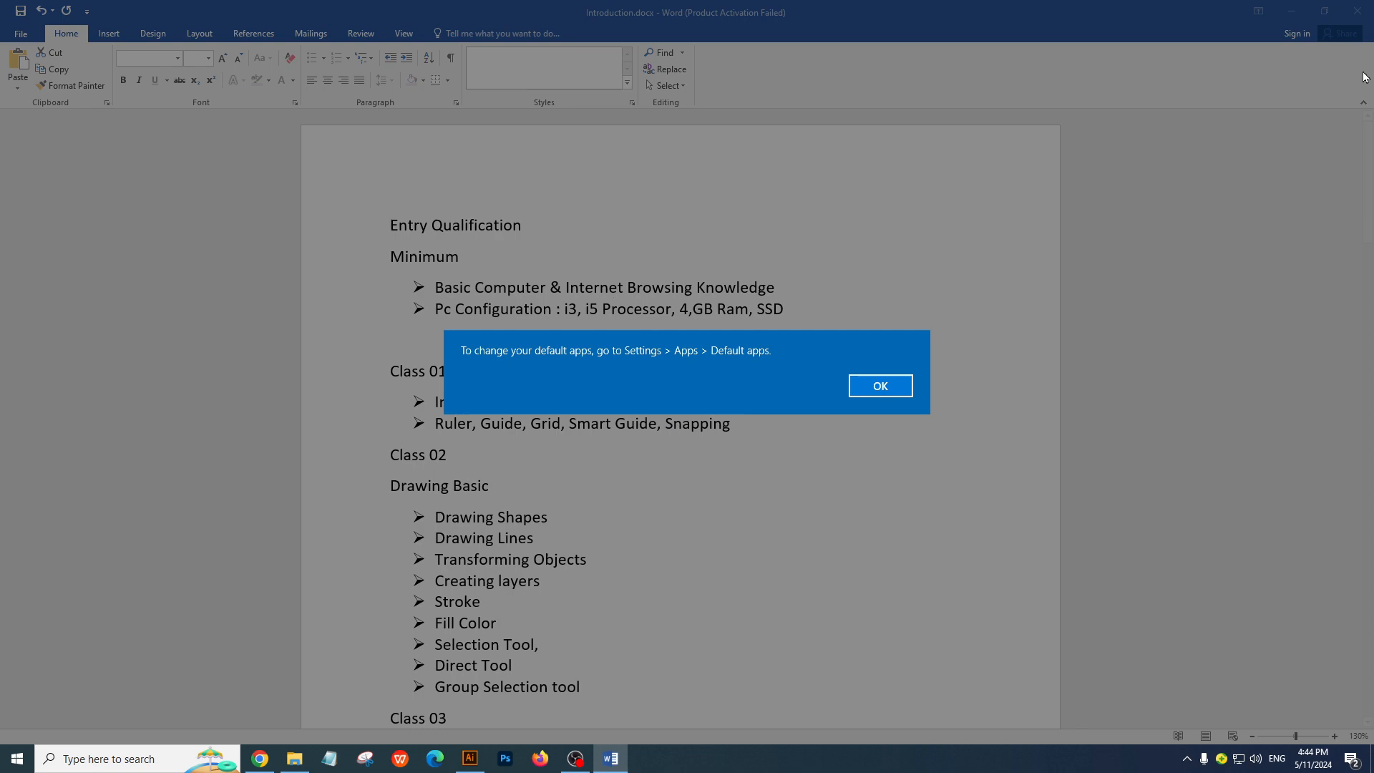
pyautogui.click(886, 385)
# Switch back to File Explorer and create a folder named Class 2 in the Music folder
pyautogui.click(1292, 8)
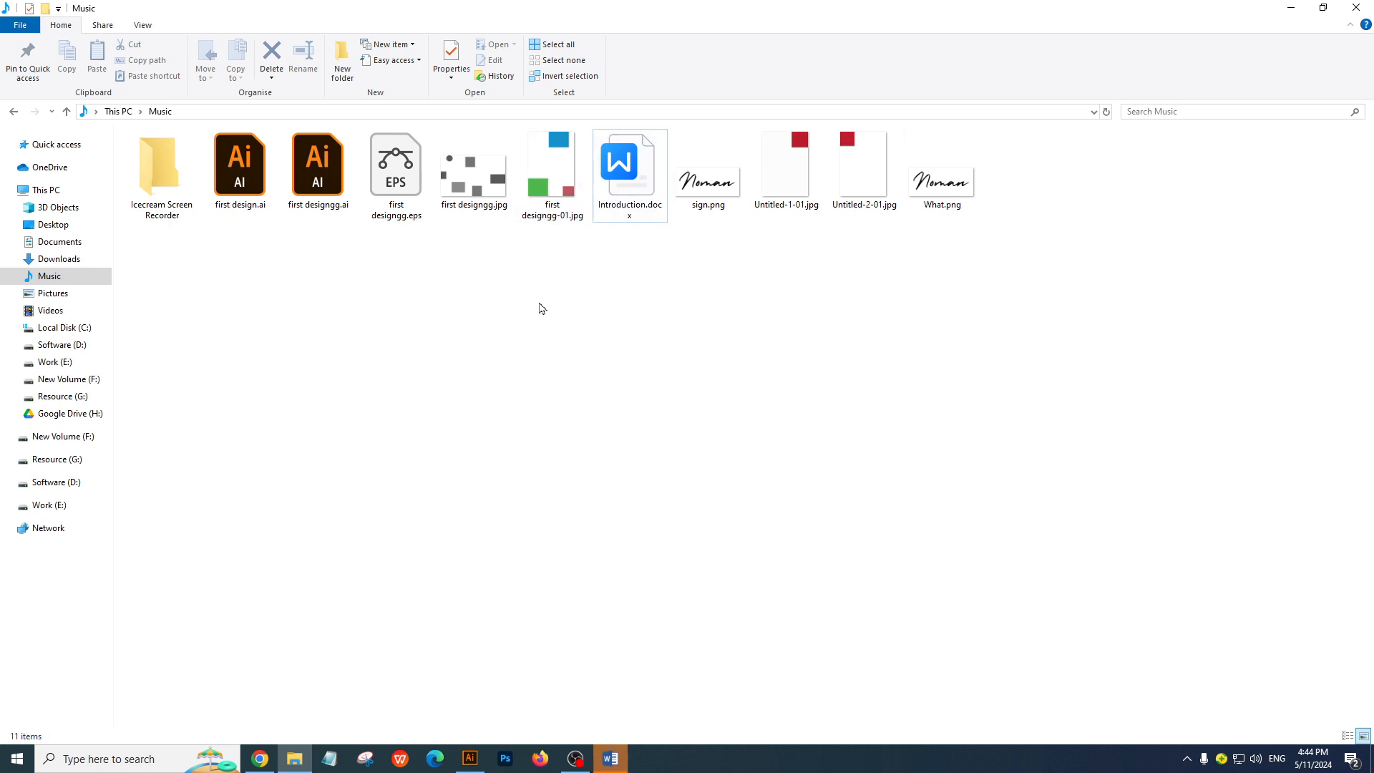
pyautogui.rightClick(540, 303)
pyautogui.moveTo(611, 511)
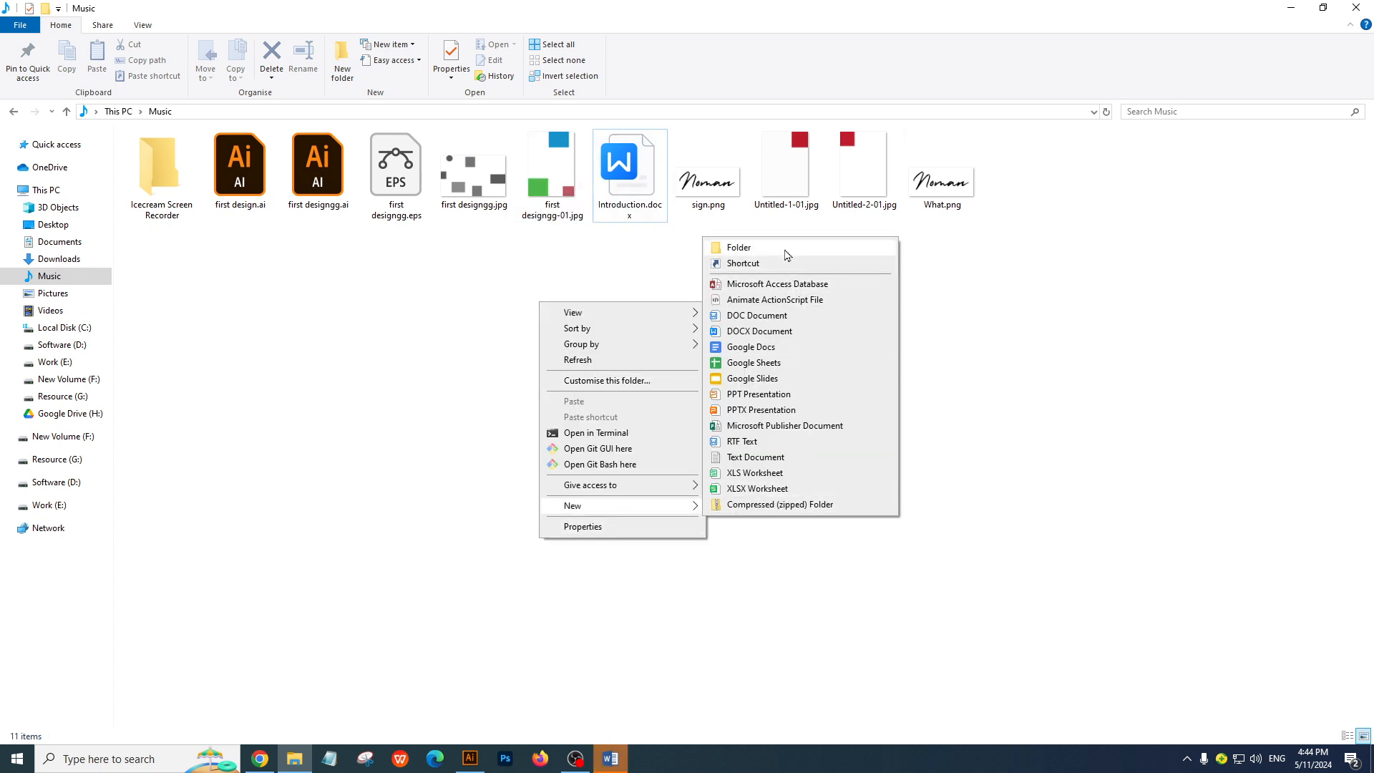
pyautogui.click(786, 250)
pyautogui.write('C')
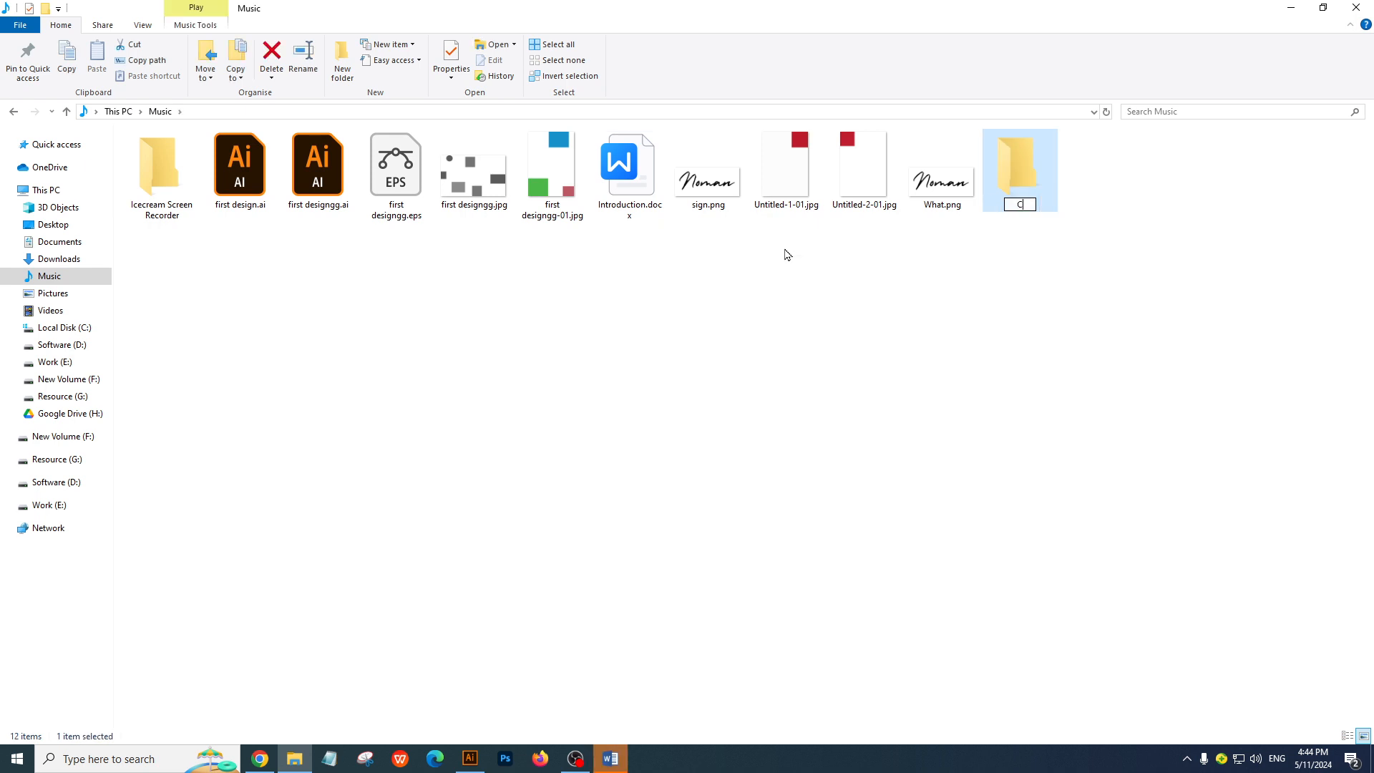
pyautogui.write('lass 2')
pyautogui.press('Return')
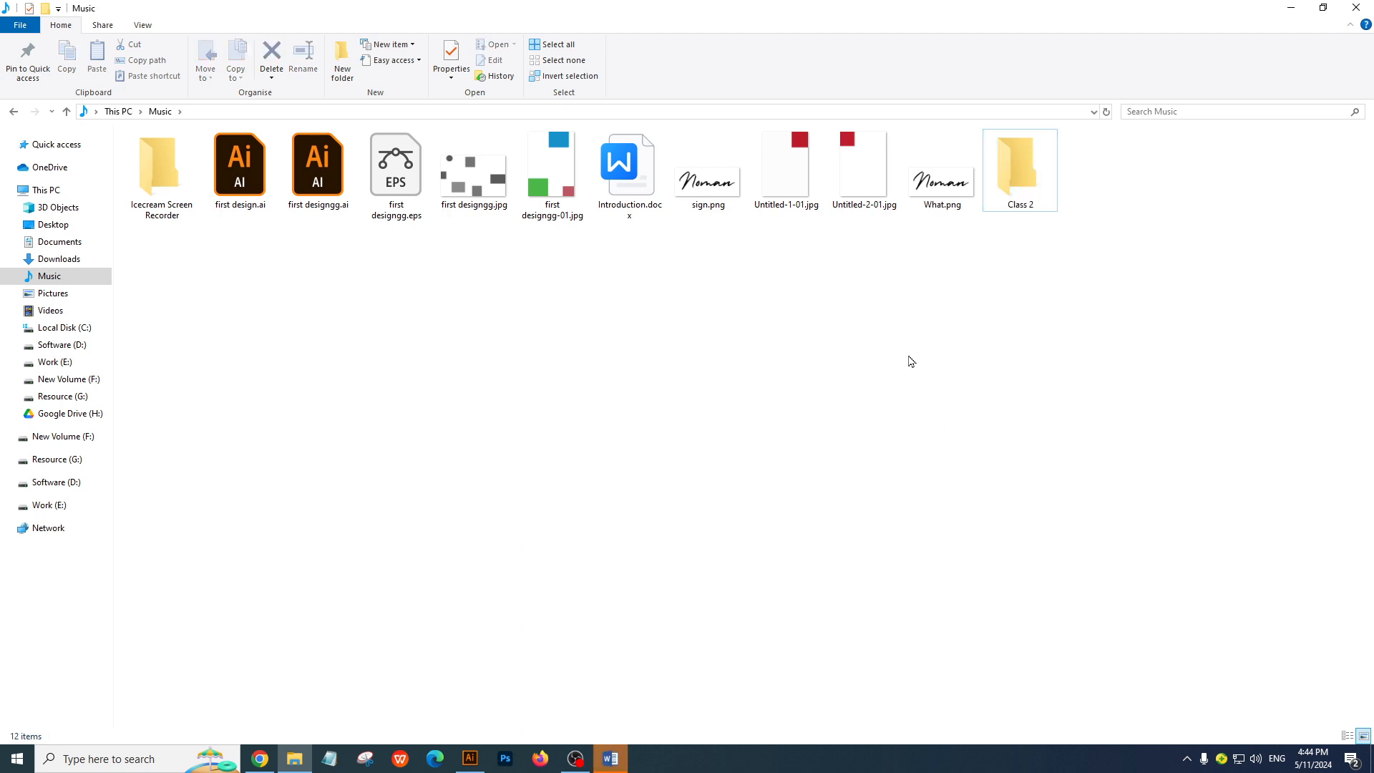
pyautogui.click(908, 358)
# Return to Introduction.docx in Word and close the Office Activation Wizard
pyautogui.click(610, 758)
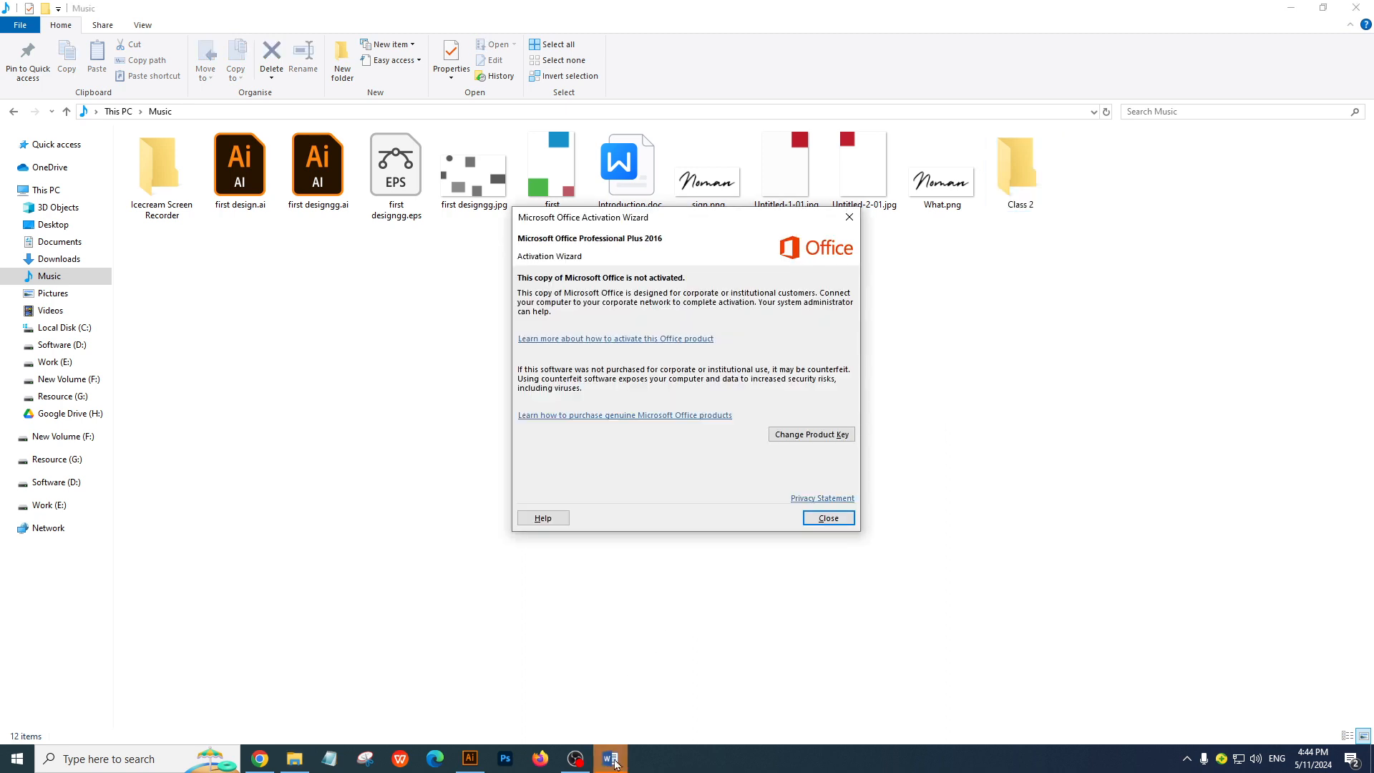
pyautogui.click(831, 517)
pyautogui.click(611, 759)
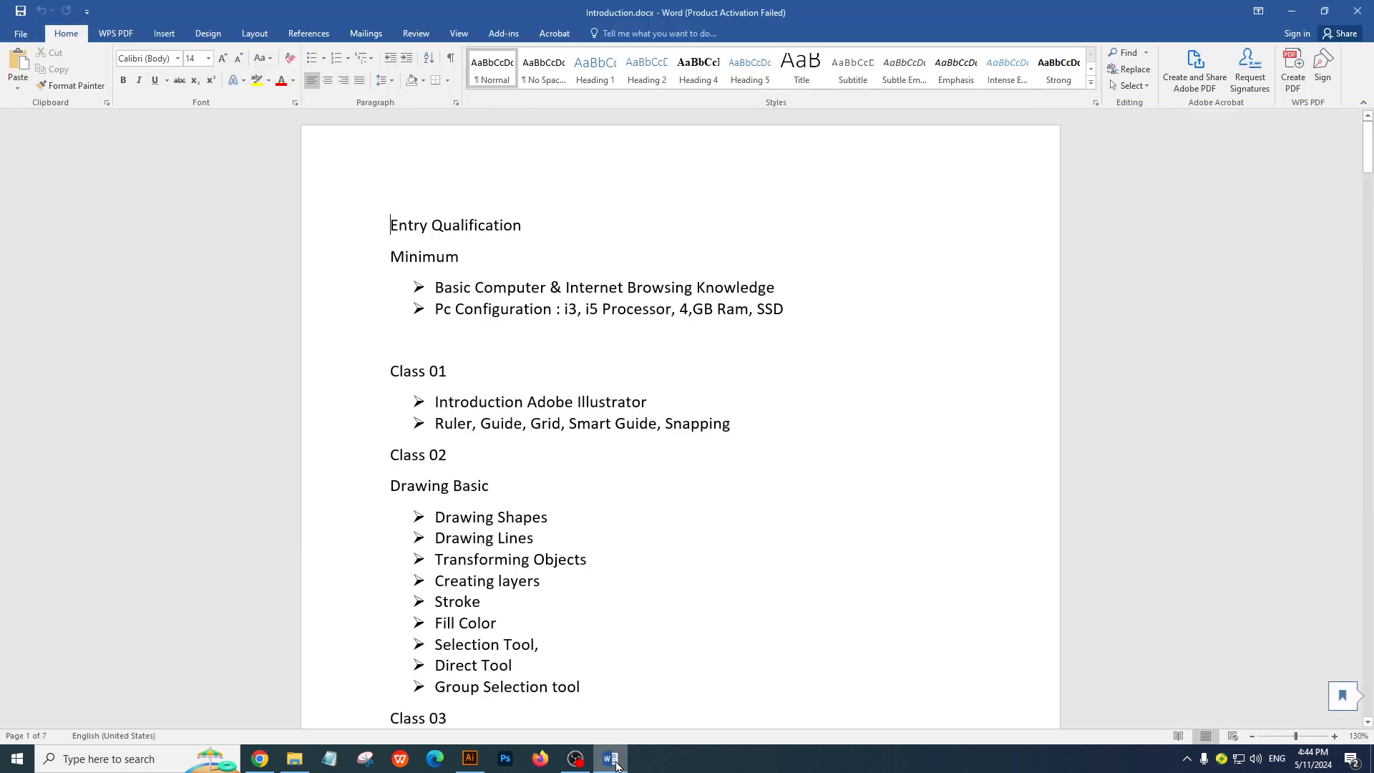
# Review the Class 01 topics on ruler, guide, grid, smart guide and snapping, and the Class 02 drawing basics in the outline
pyautogui.scroll(-1, 859, 351)
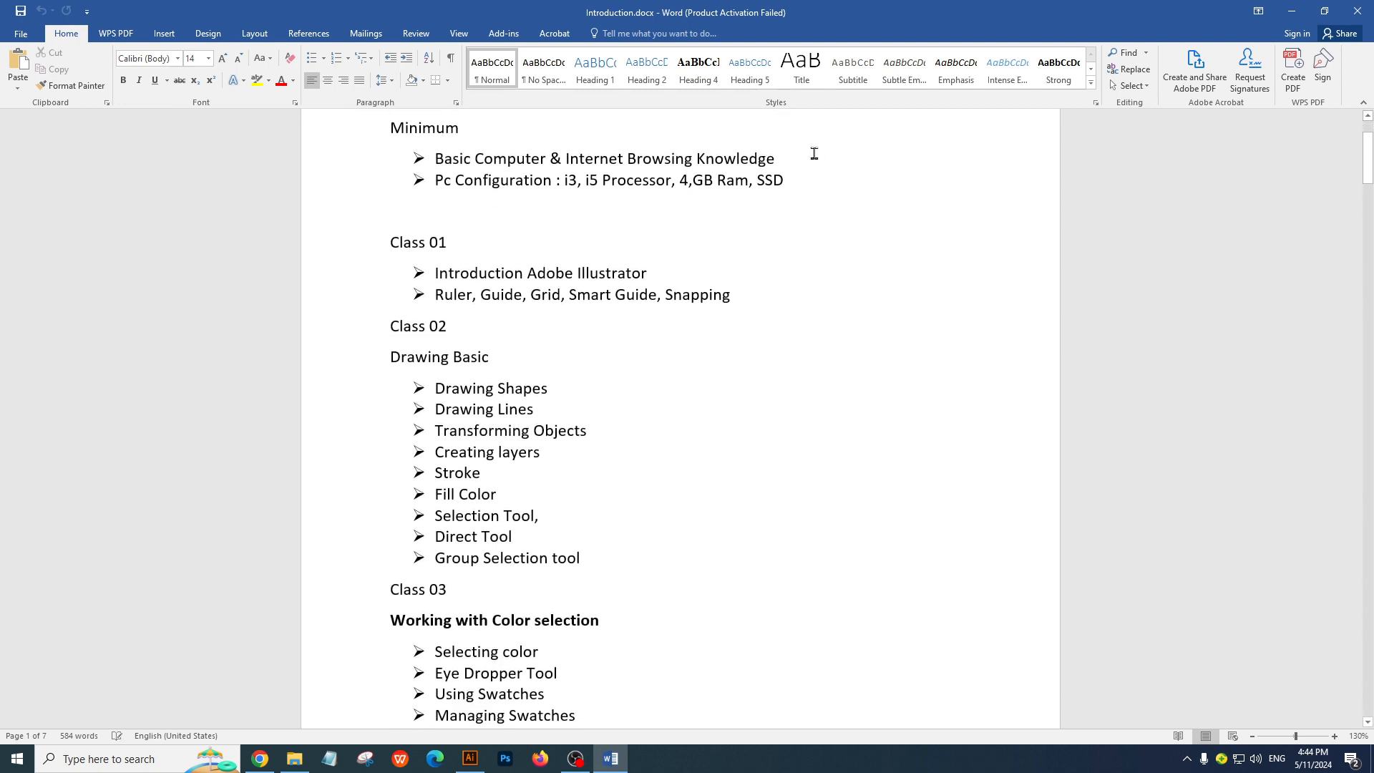
pyautogui.moveTo(435, 295); pyautogui.dragTo(801, 283)
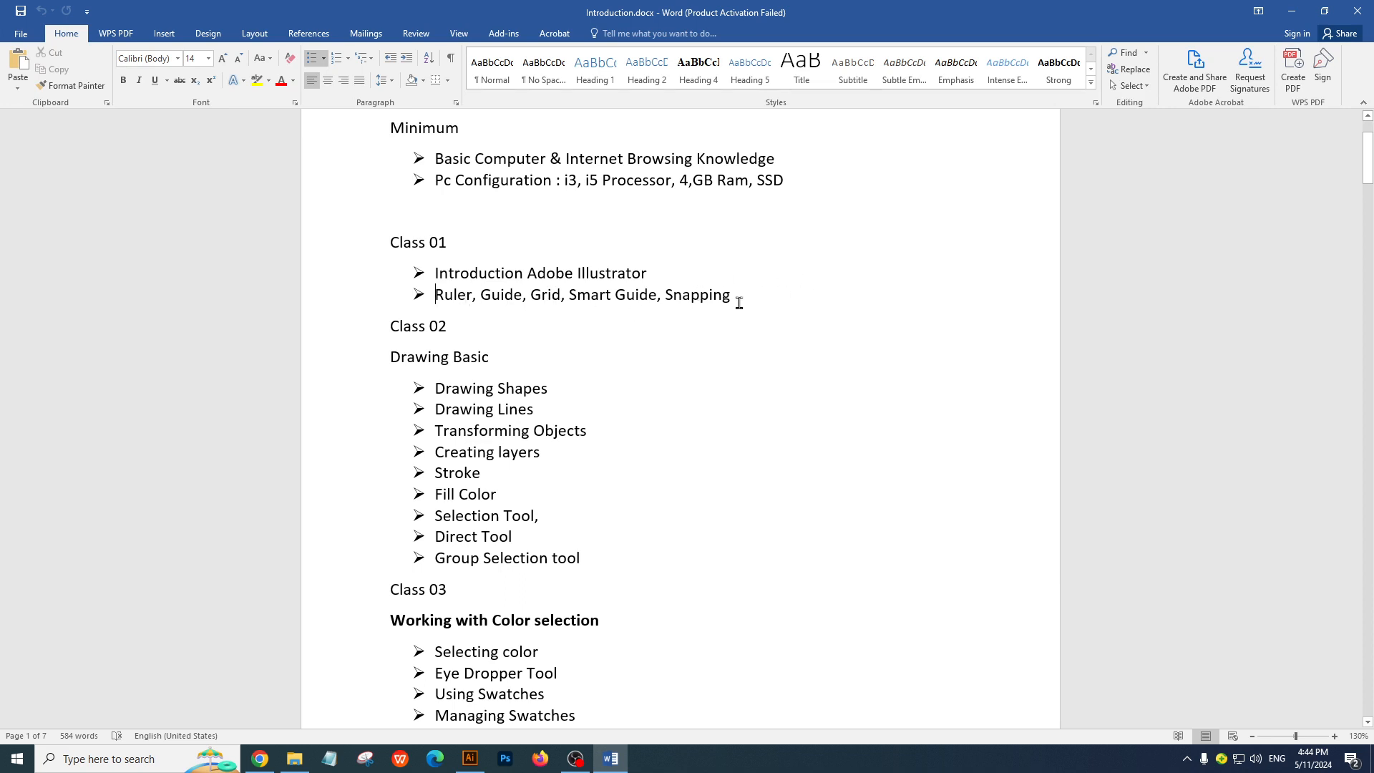
pyautogui.moveTo(739, 303); pyautogui.dragTo(433, 294)
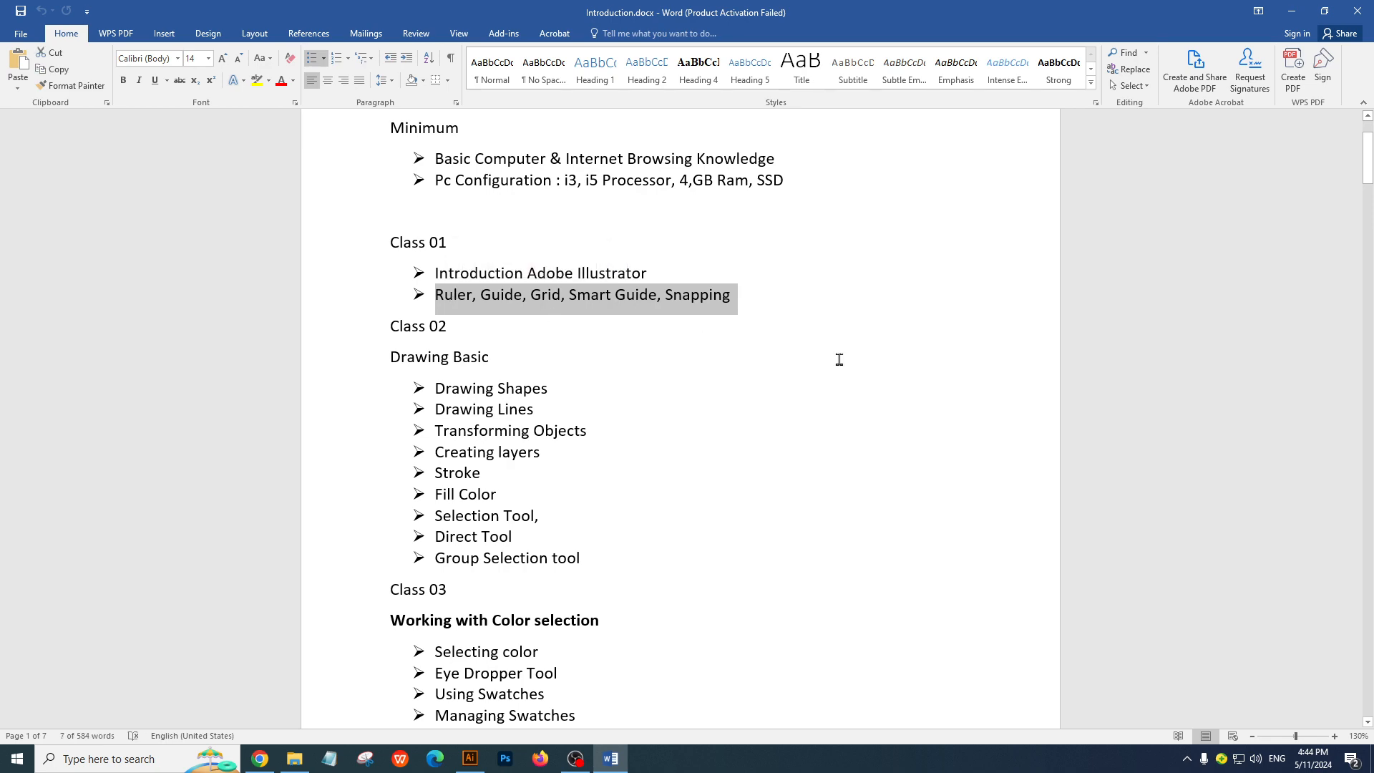
pyautogui.click(585, 366)
pyautogui.scroll(-3, 583, 368)
pyautogui.scroll(2, 501, 501)
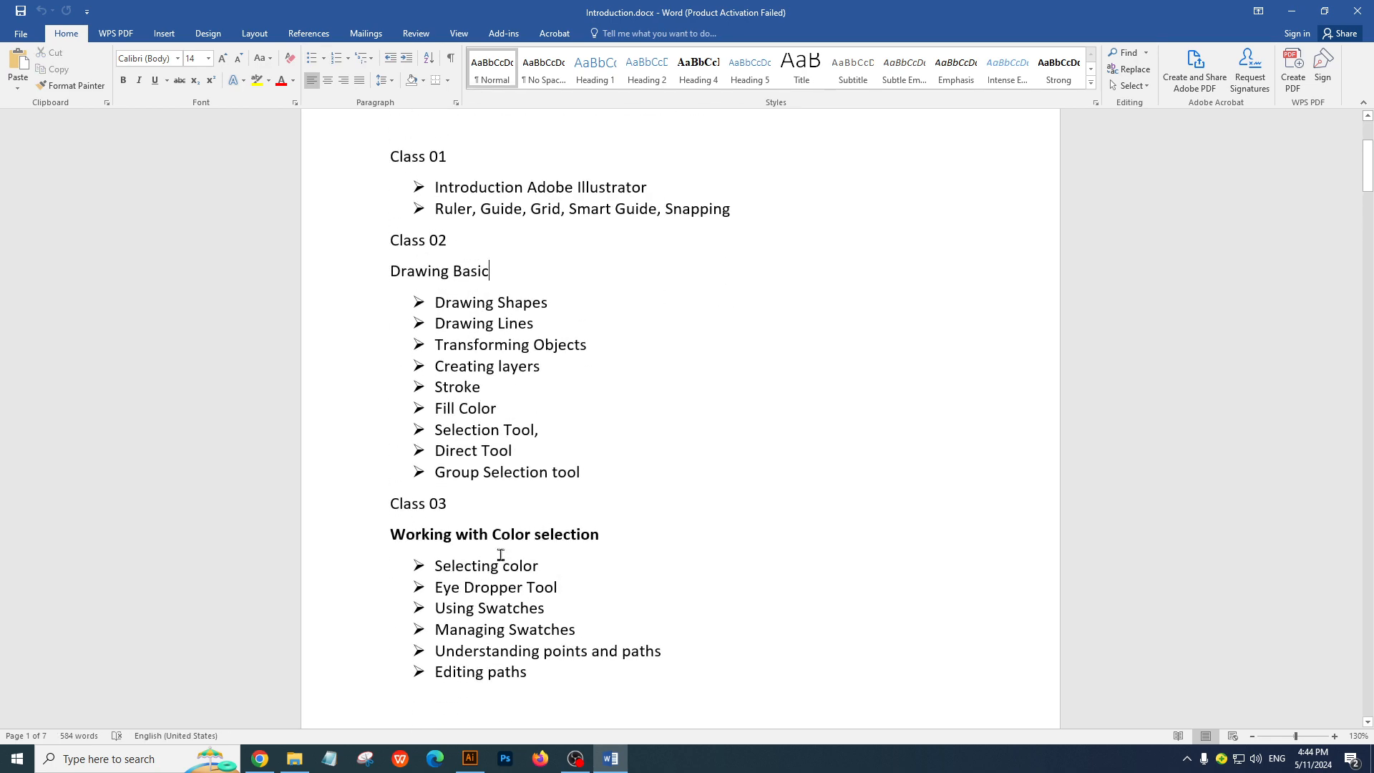
# Switch to the blank Untitled-1 document in Illustrator, then hide its rulers and show them again
pyautogui.click(474, 770)
pyautogui.hotkey('alt', 'Tab')
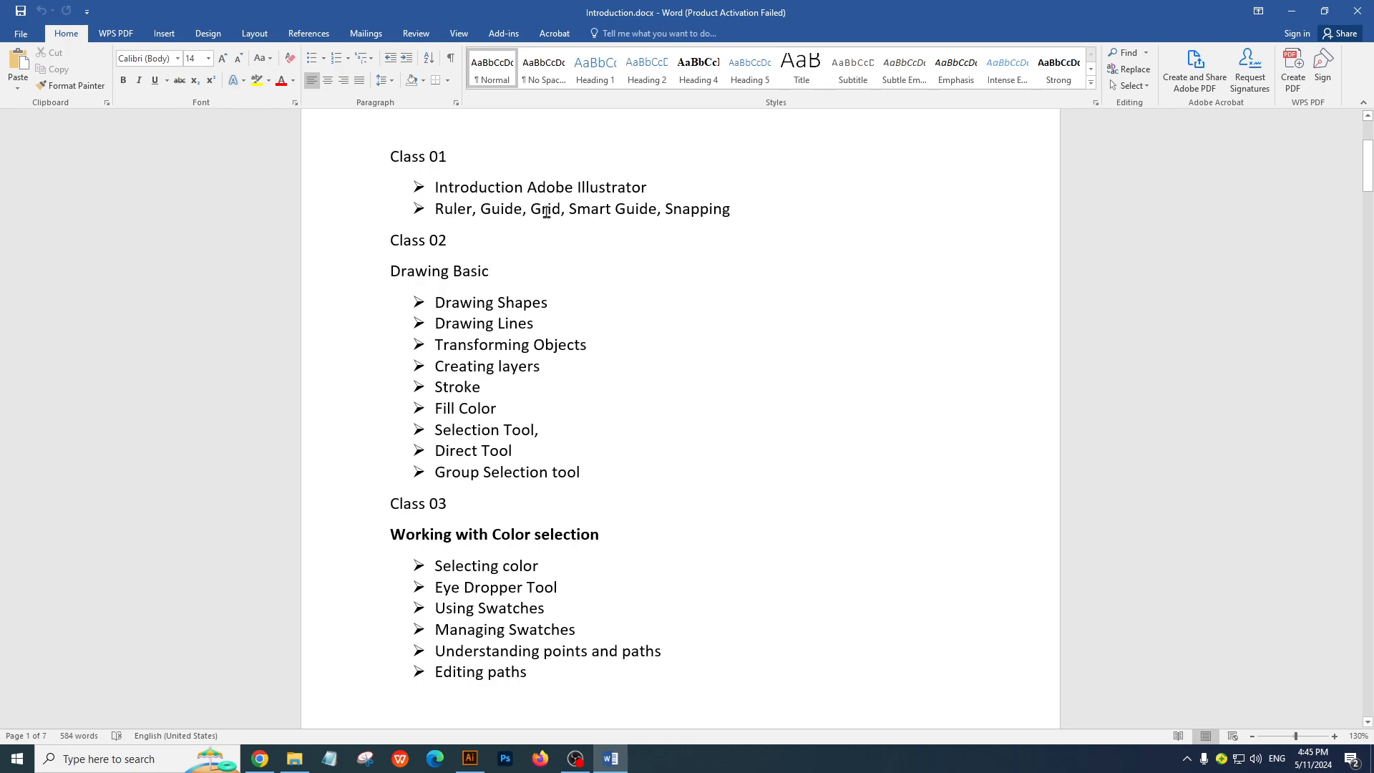
pyautogui.hotkey('alt', 'Tab')
pyautogui.hotkey('alt', 'Tab')
pyautogui.hotkey('alt', 'Tab')
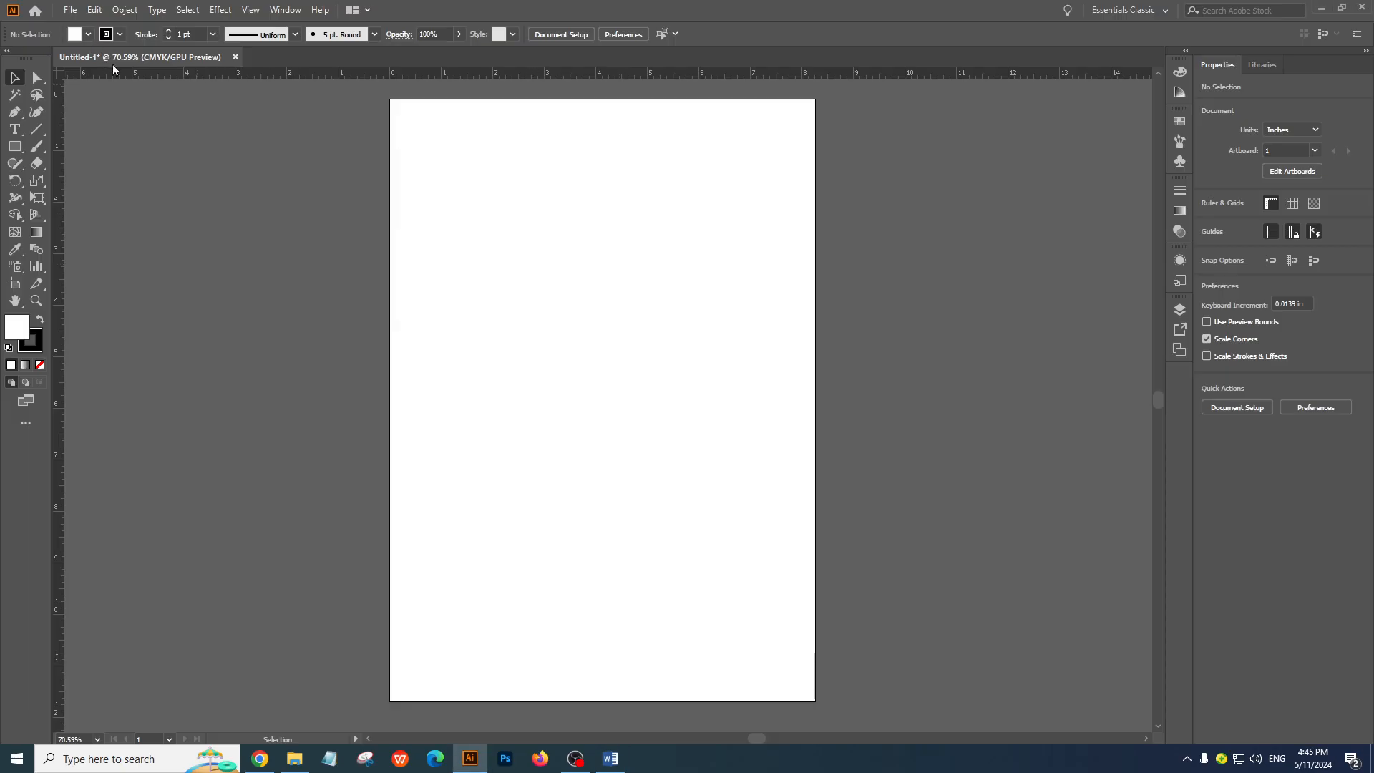
pyautogui.hotkey('ctrl', 'r')
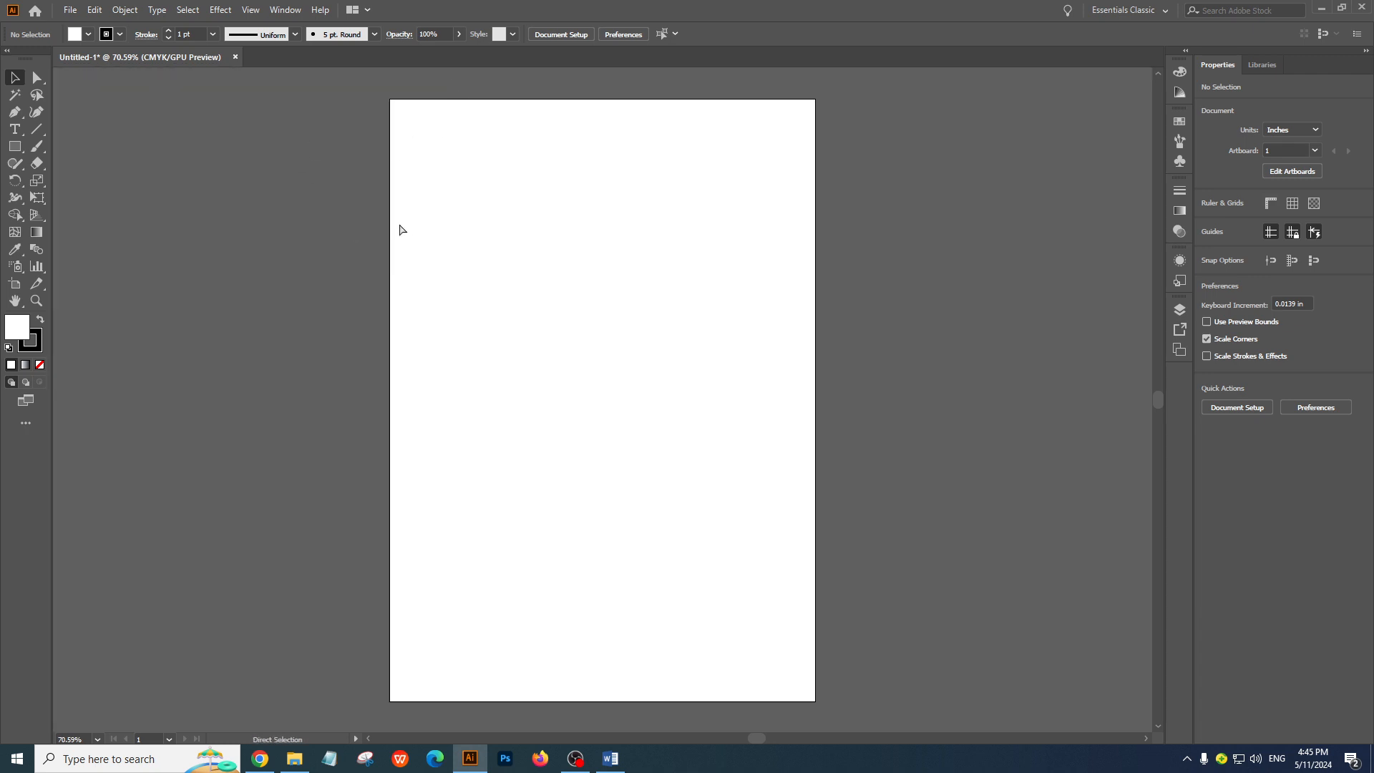
pyautogui.hotkey('ctrl', 'r')
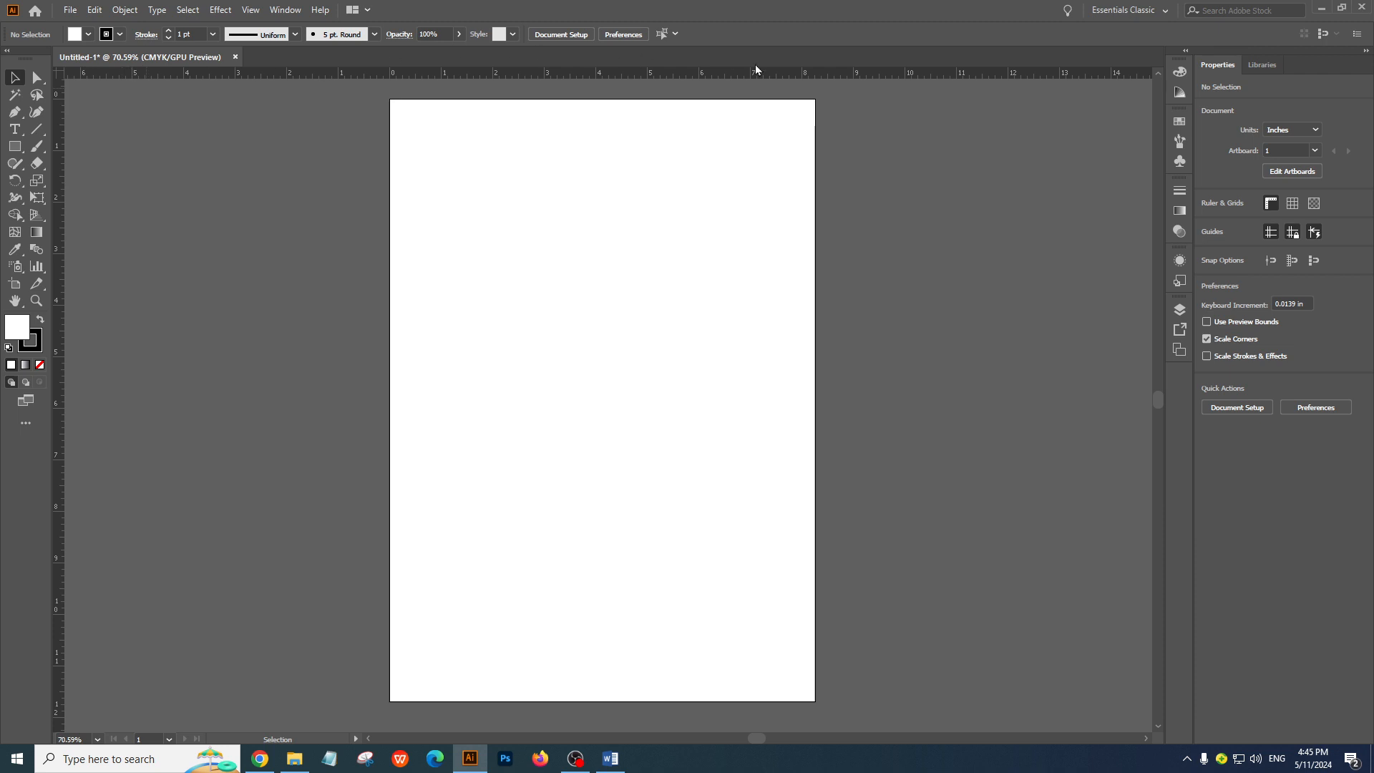
# Change the ruler units of the Untitled-1 document to pixels
pyautogui.keyDown('ctrl'); pyautogui.click(587, 188); pyautogui.keyUp('ctrl')
pyautogui.moveTo(590, 330); pyautogui.dragTo(570, 95)
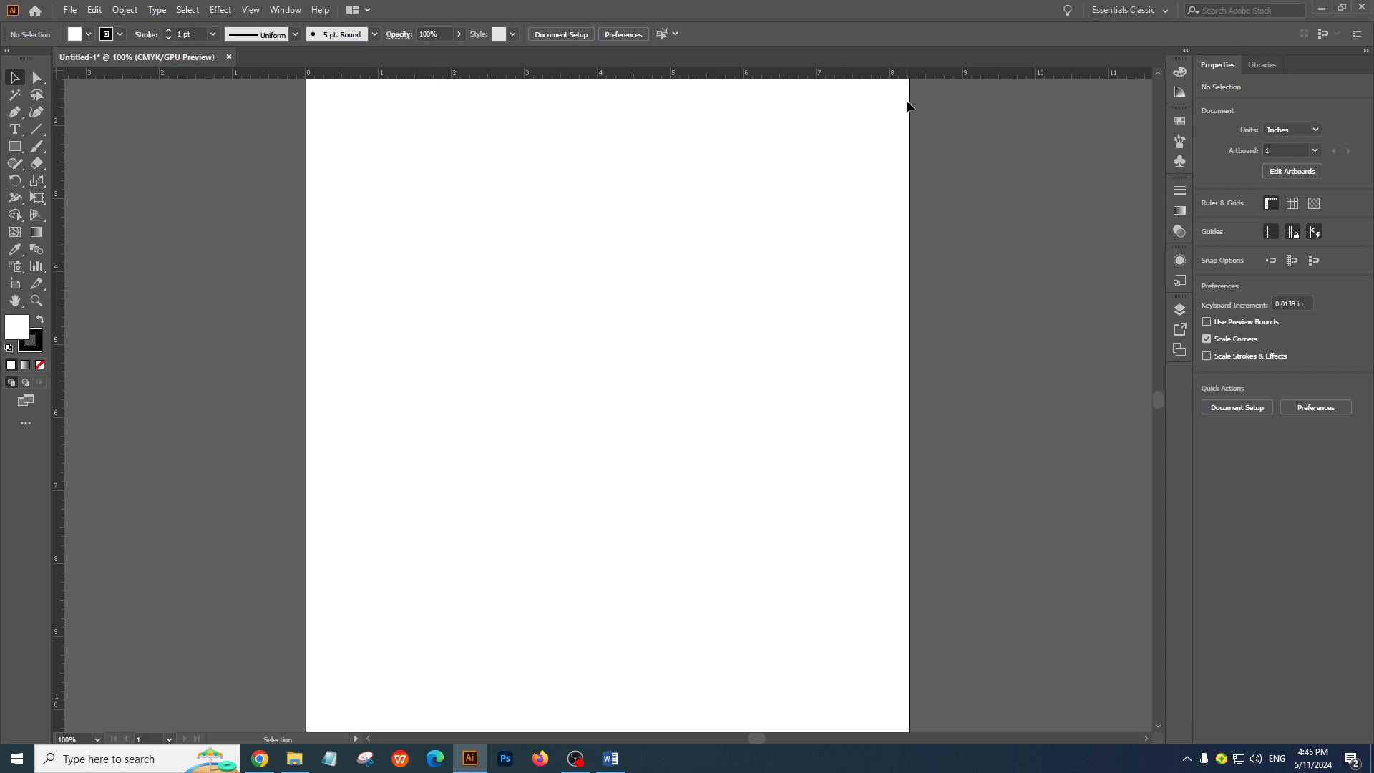
pyautogui.hotkey('ctrl', '=')
pyautogui.moveTo(475, 303); pyautogui.dragTo(538, 94)
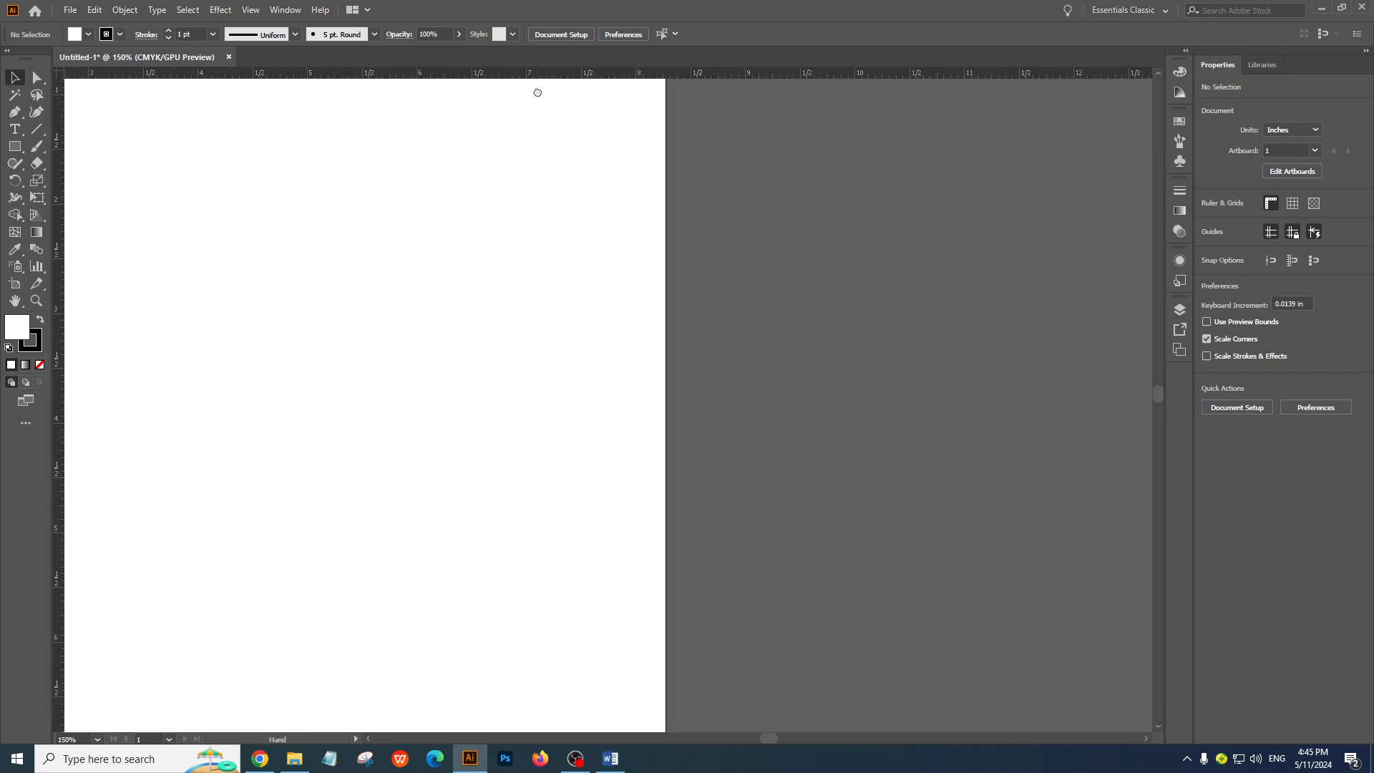
pyautogui.moveTo(521, 148); pyautogui.dragTo(877, 109)
pyautogui.keyDown('ctrl'); pyautogui.keyDown('alt'); pyautogui.click(491, 185); pyautogui.keyUp('alt'); pyautogui.keyUp('ctrl')
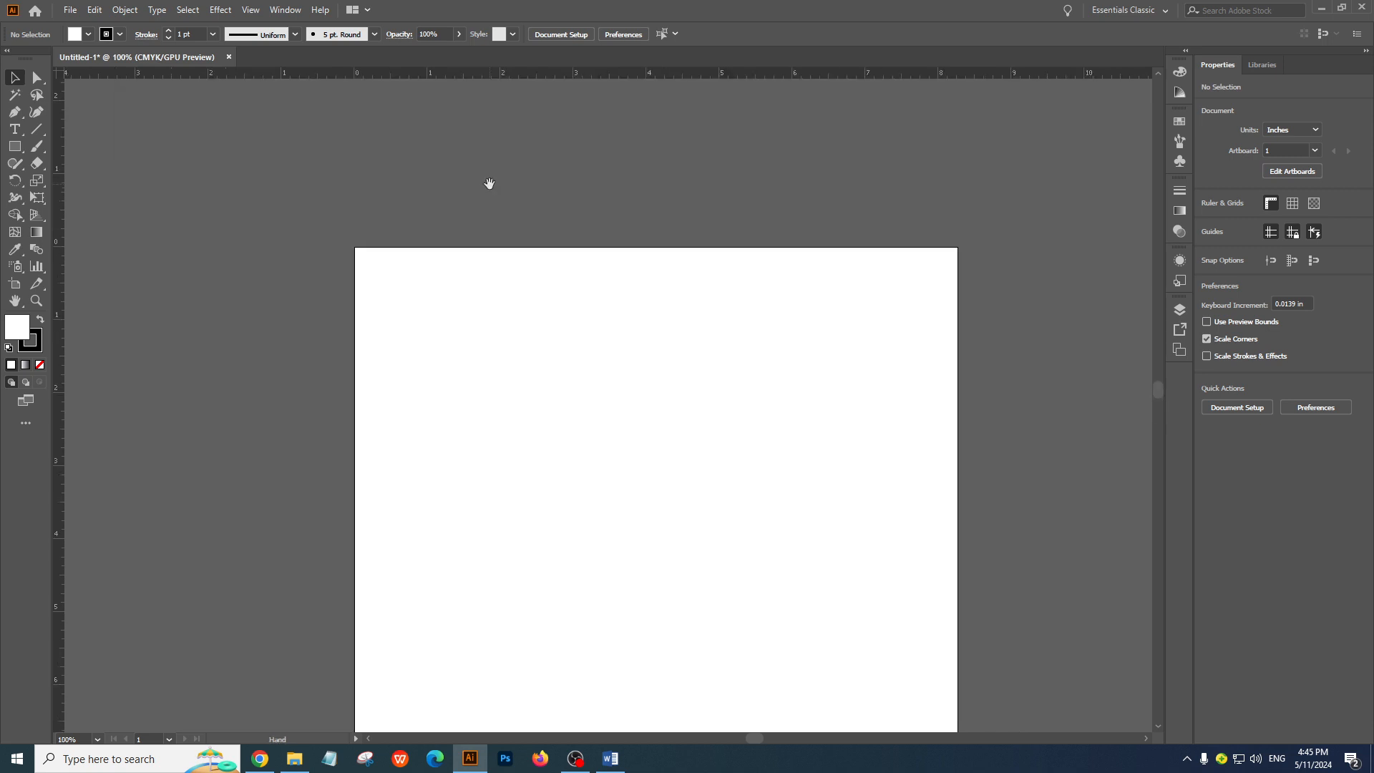
pyautogui.keyDown('ctrl'); pyautogui.click(647, 292); pyautogui.keyUp('ctrl')
pyautogui.moveTo(569, 479); pyautogui.dragTo(568, 157)
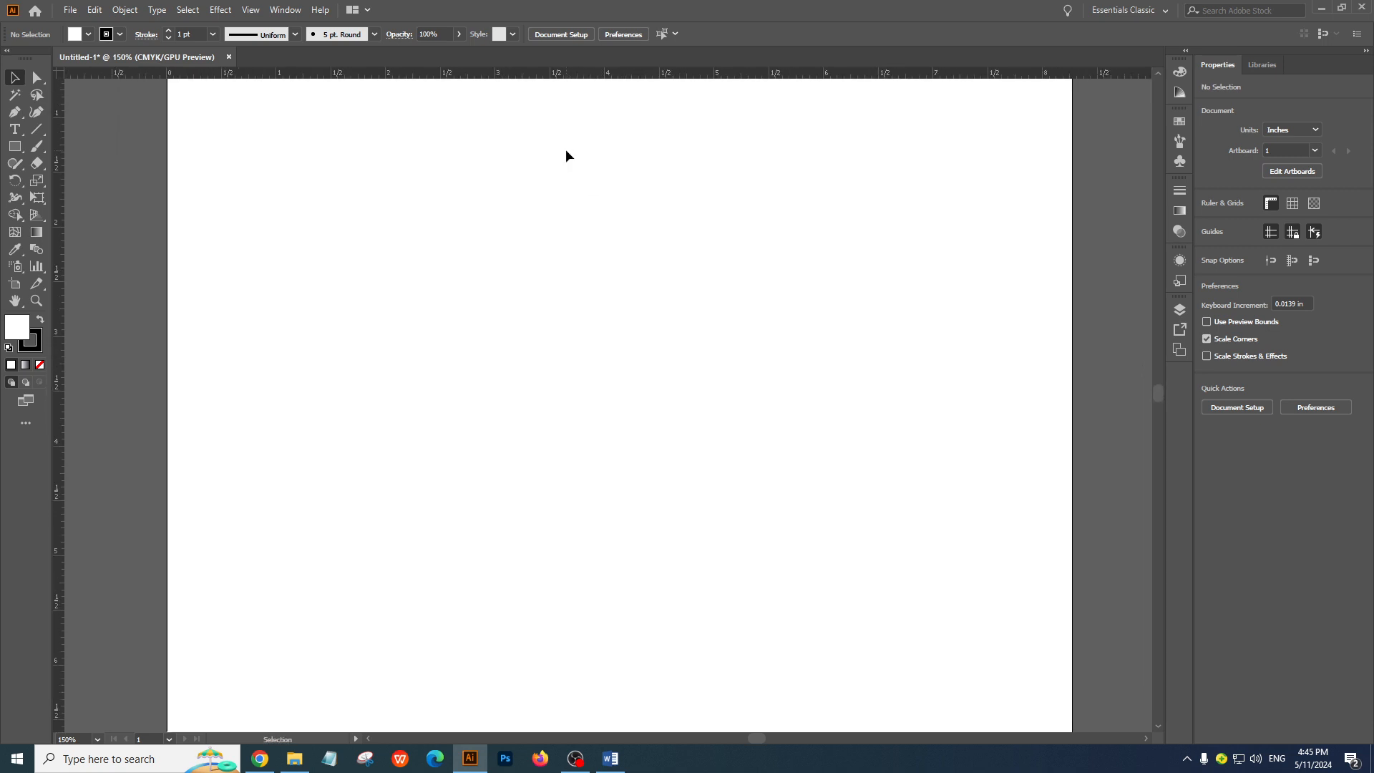
pyautogui.rightClick(513, 76)
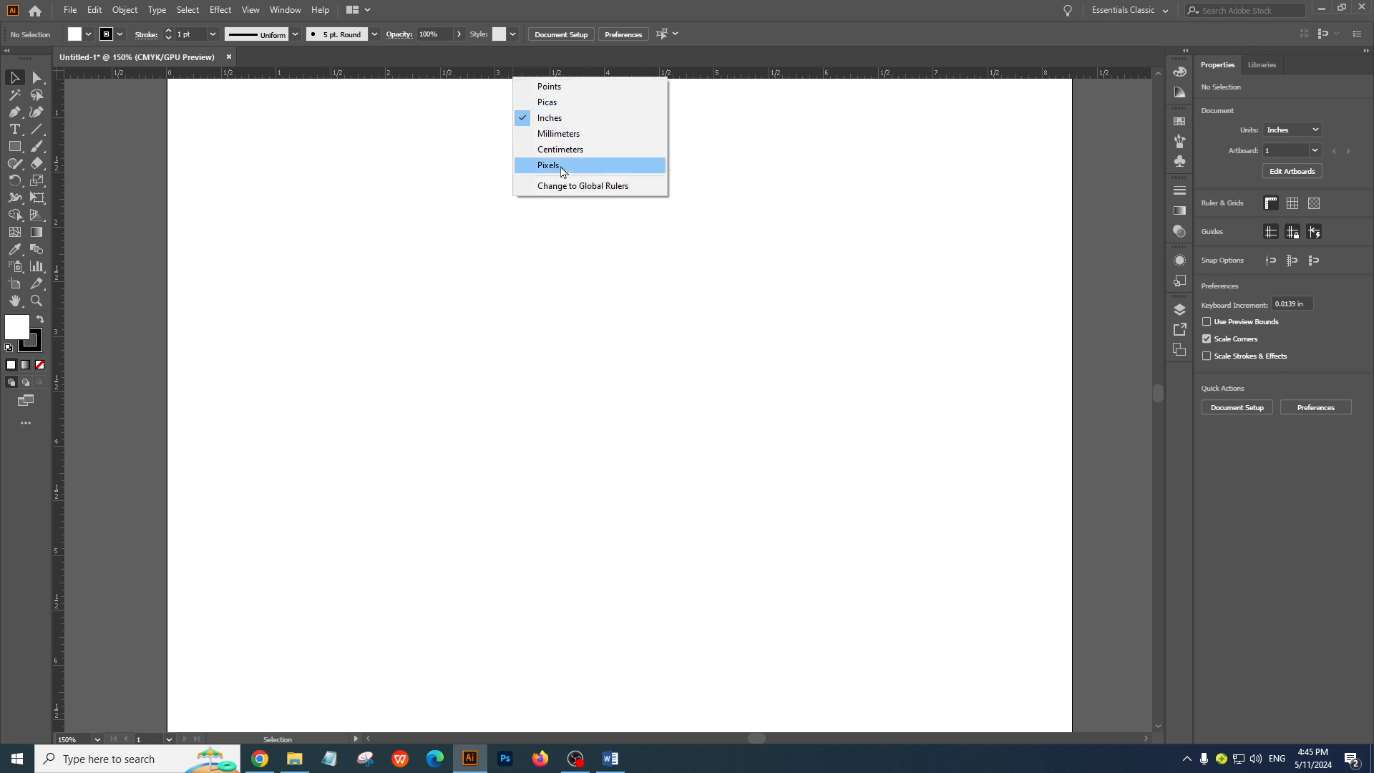
pyautogui.click(563, 172)
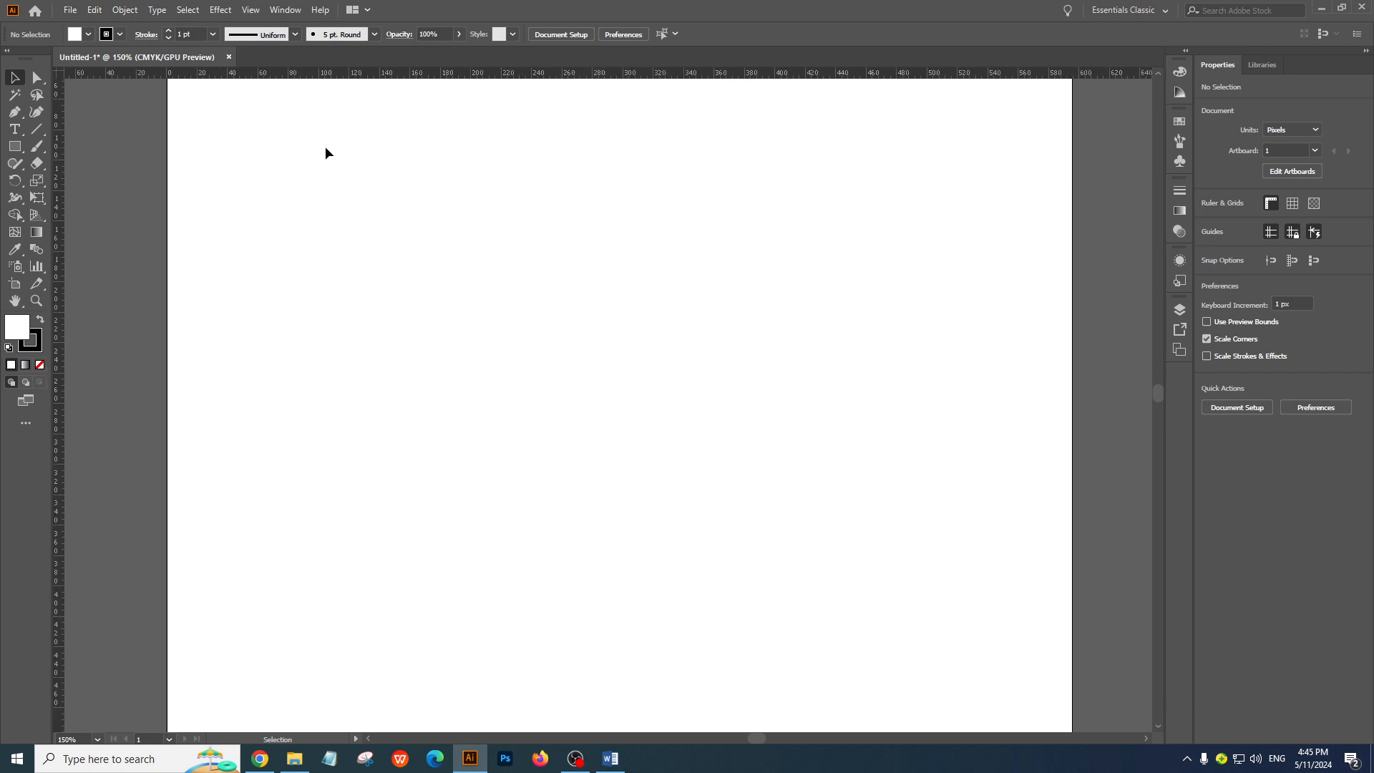
pyautogui.keyDown('ctrl'); pyautogui.click(281, 112); pyautogui.keyUp('ctrl')
pyautogui.moveTo(607, 338); pyautogui.dragTo(505, 30)
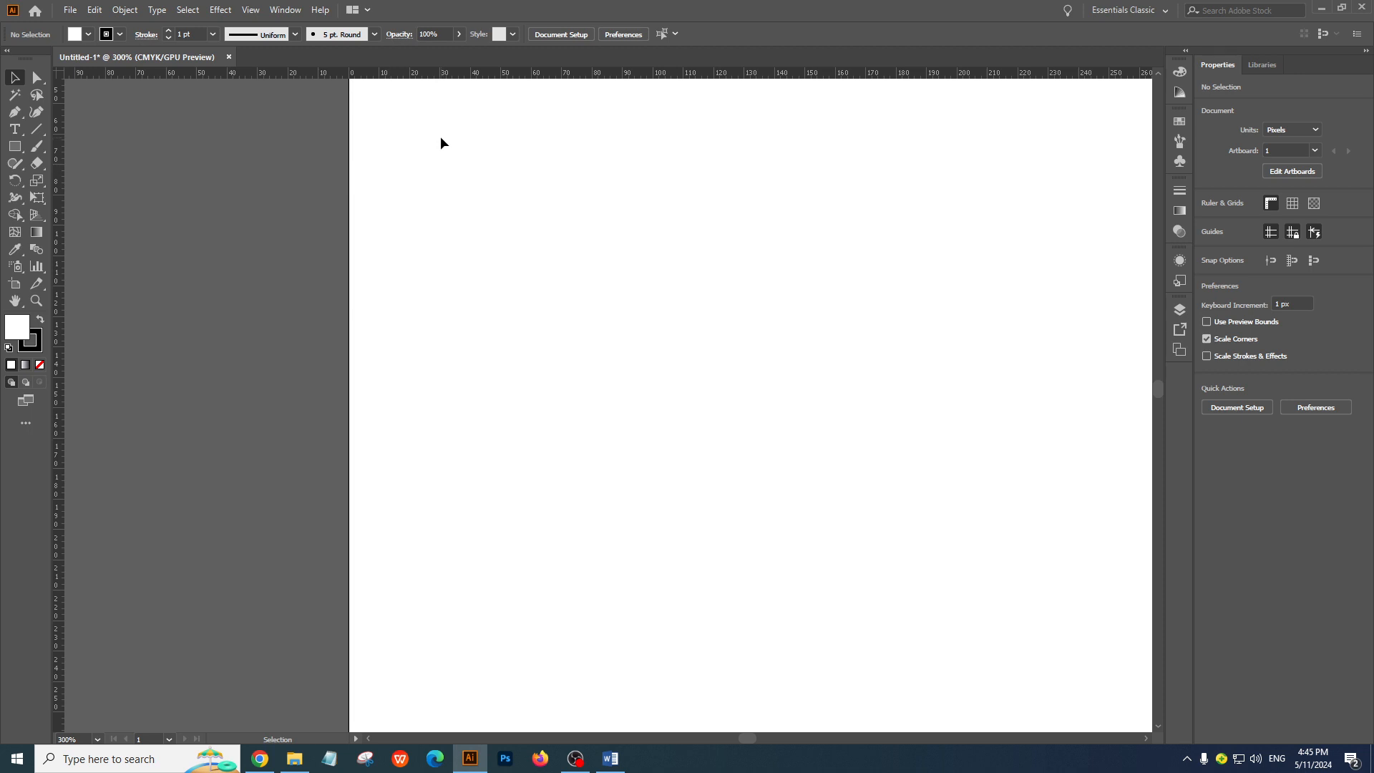
# Change the ruler units of the Untitled-1 document to inches
pyautogui.moveTo(506, 206); pyautogui.dragTo(657, 488)
pyautogui.moveTo(666, 261); pyautogui.dragTo(467, 226)
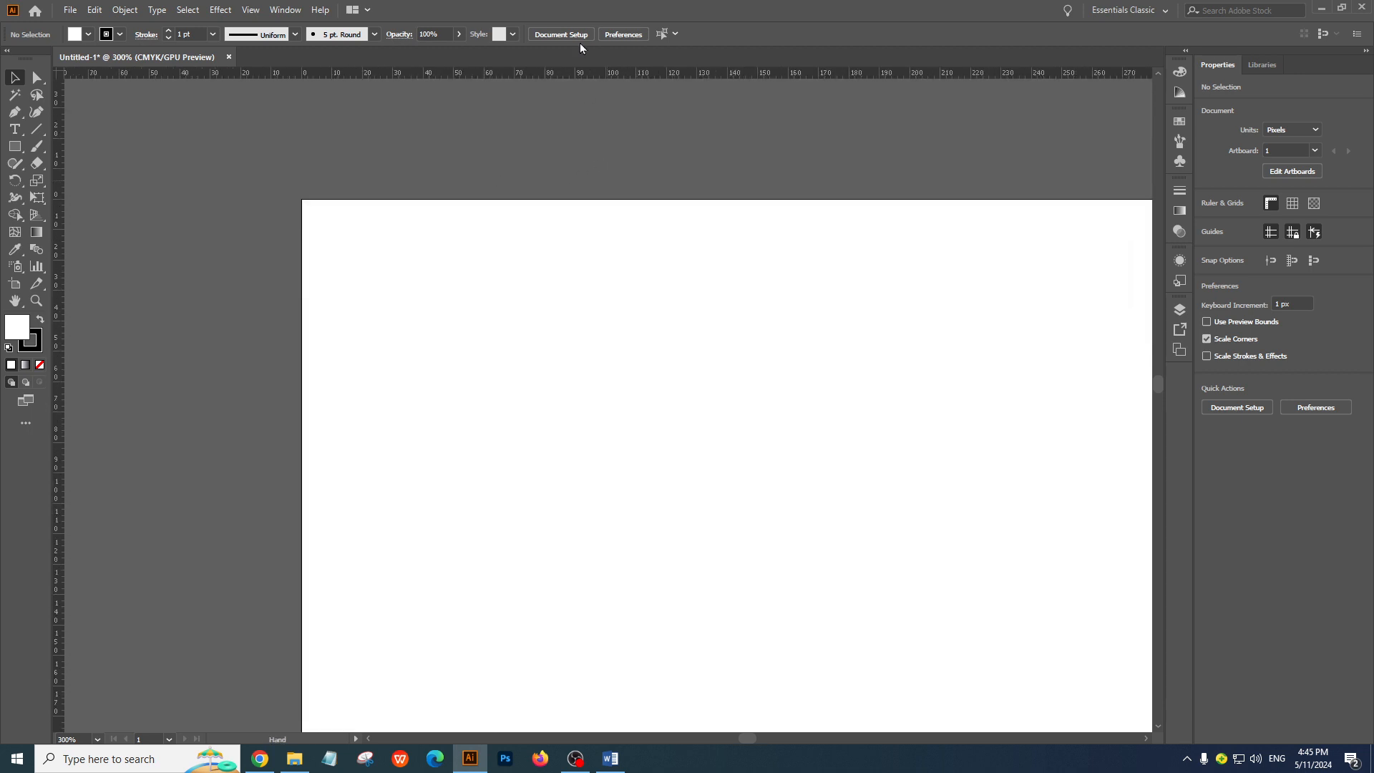
pyautogui.moveTo(609, 190); pyautogui.dragTo(581, 49)
pyautogui.rightClick(560, 71)
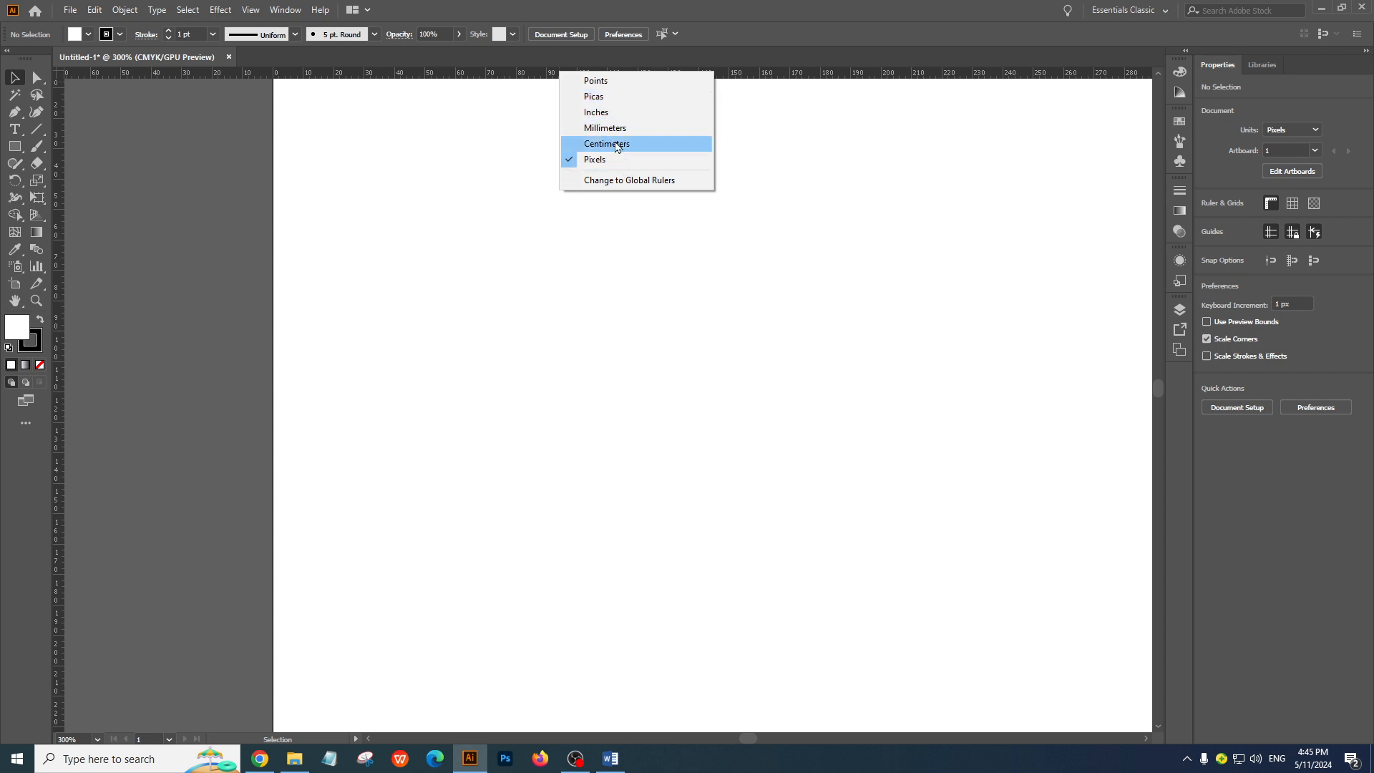
pyautogui.click(631, 113)
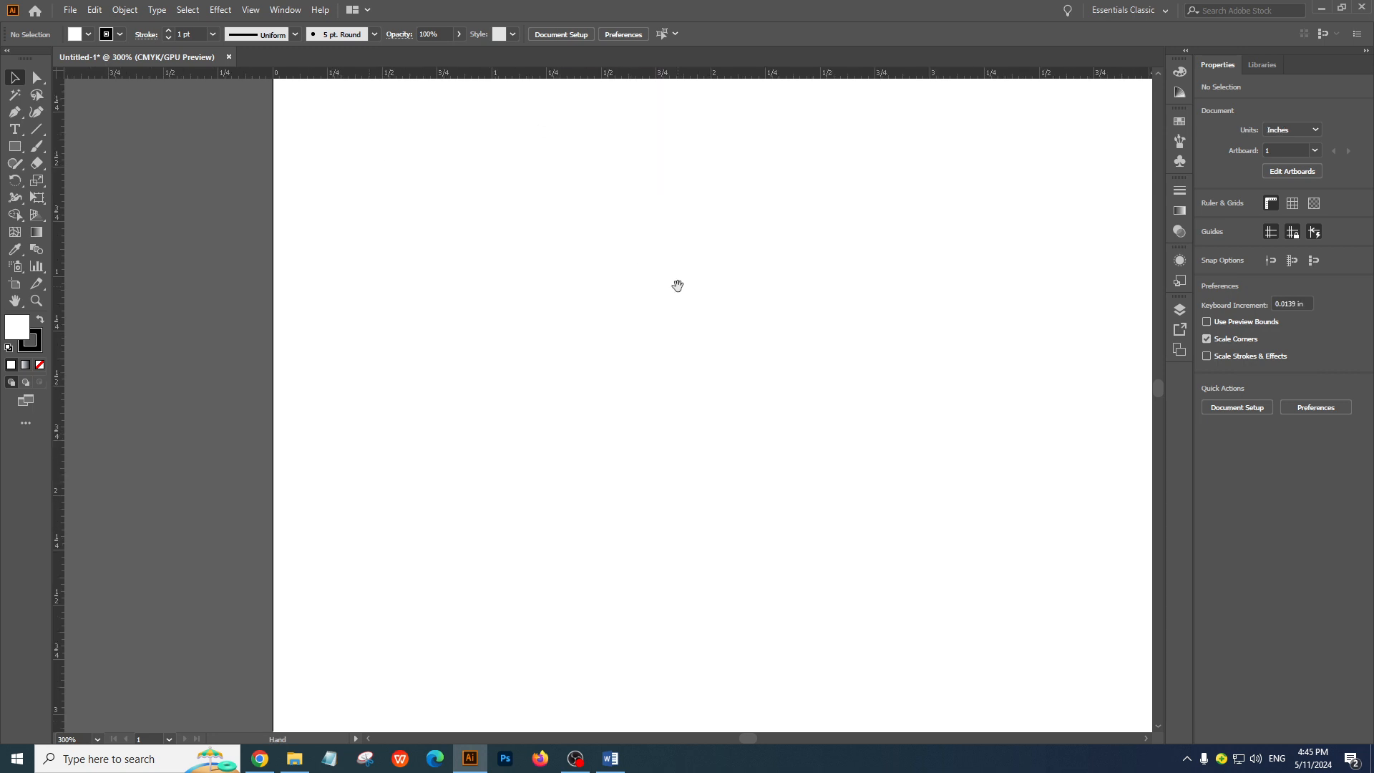
# Examine how the inch divisions on the rulers line up with the artboard's top-left corner and width at different zoom levels
pyautogui.keyDown('ctrl'); pyautogui.keyDown('alt'); pyautogui.click(616, 269); pyautogui.keyUp('alt'); pyautogui.keyUp('ctrl')
pyautogui.keyDown('ctrl'); pyautogui.keyDown('alt'); pyautogui.click(616, 268); pyautogui.keyUp('alt'); pyautogui.keyUp('ctrl')
pyautogui.moveTo(724, 581); pyautogui.dragTo(551, 244)
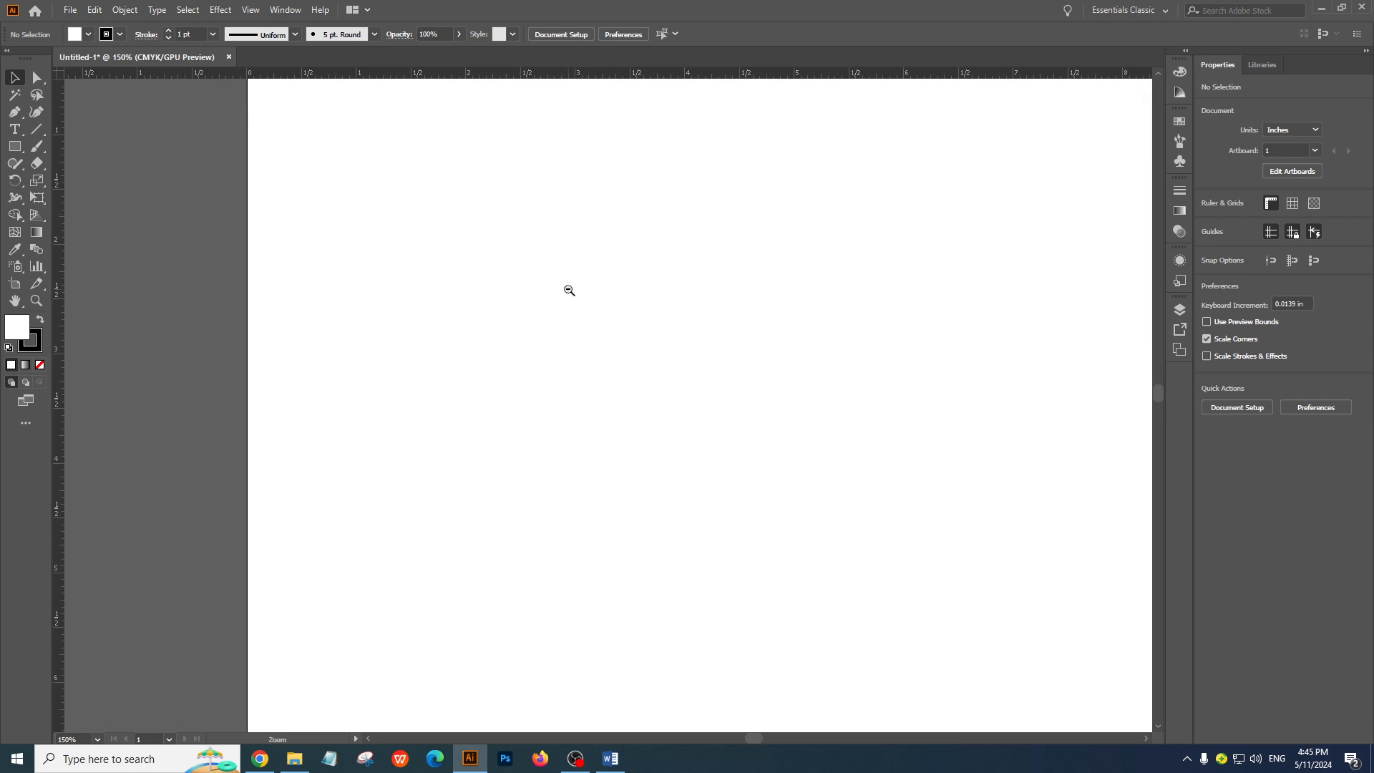
pyautogui.keyDown('ctrl'); pyautogui.keyDown('alt'); pyautogui.click(569, 291); pyautogui.keyUp('alt'); pyautogui.keyUp('ctrl')
pyautogui.keyDown('ctrl'); pyautogui.keyDown('alt'); pyautogui.click(569, 291); pyautogui.keyUp('alt'); pyautogui.keyUp('ctrl')
pyautogui.moveTo(626, 458); pyautogui.dragTo(517, 136)
pyautogui.moveTo(538, 262); pyautogui.dragTo(491, 215)
pyautogui.keyDown('ctrl'); pyautogui.keyDown('alt'); pyautogui.click(558, 297); pyautogui.keyUp('alt'); pyautogui.keyUp('ctrl')
pyautogui.keyDown('ctrl'); pyautogui.click(588, 440); pyautogui.keyUp('ctrl')
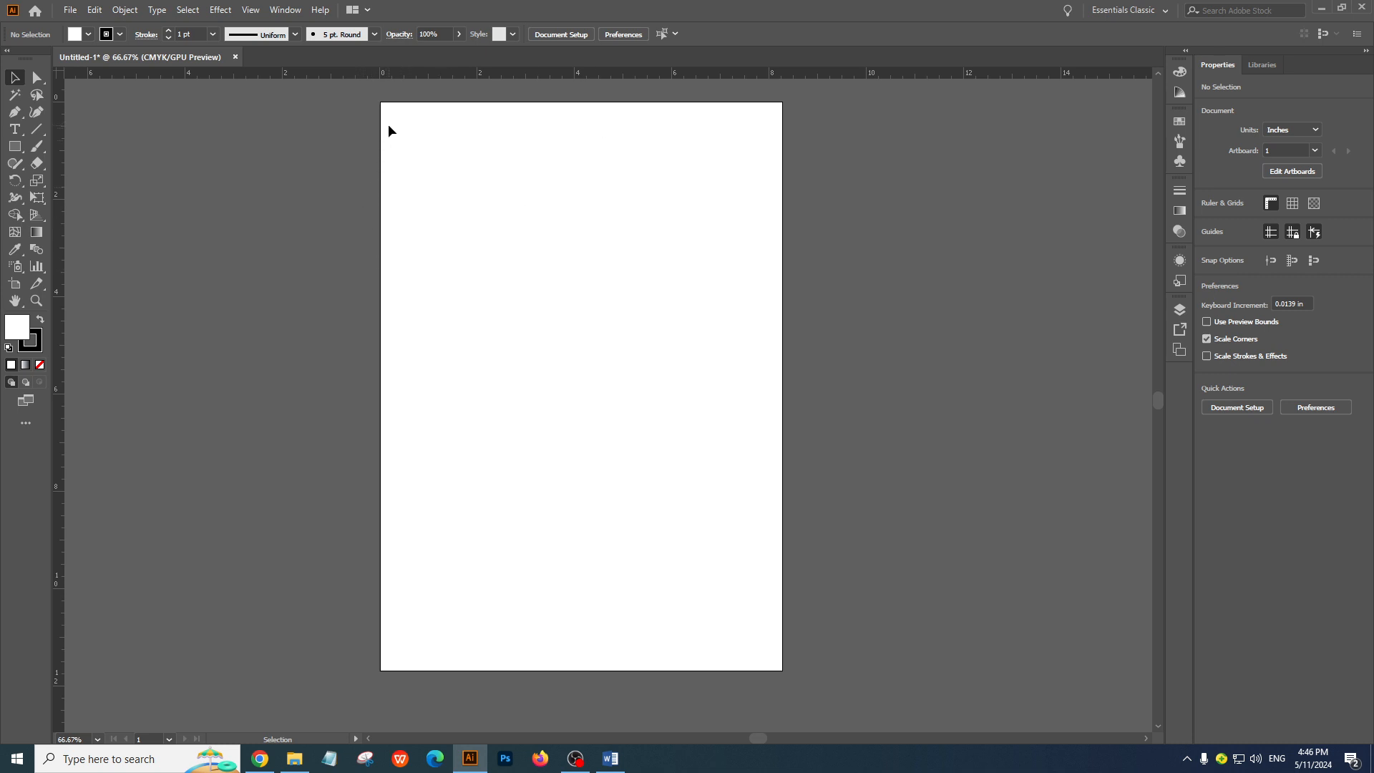
pyautogui.keyDown('ctrl'); pyautogui.click(436, 226); pyautogui.keyUp('ctrl')
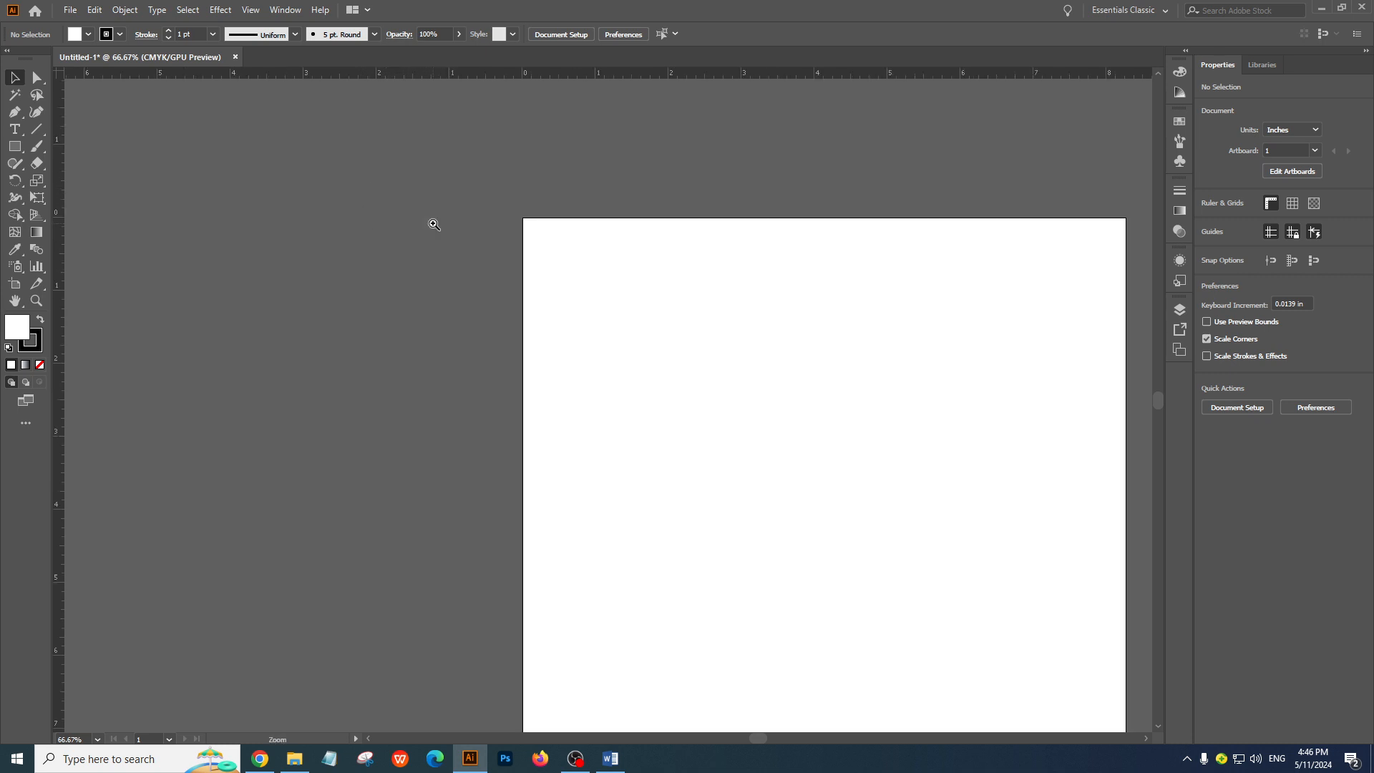
pyautogui.moveTo(536, 273); pyautogui.dragTo(410, 193)
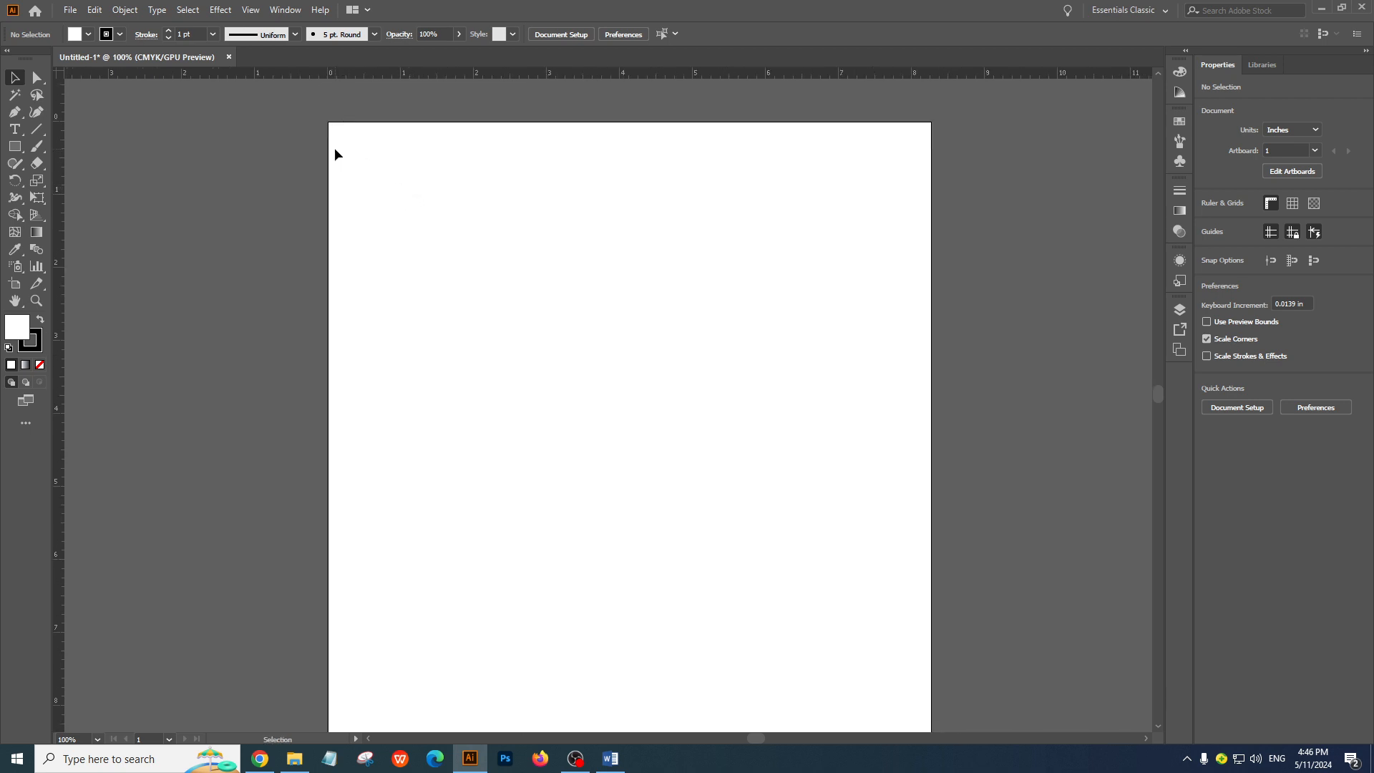
pyautogui.moveTo(382, 154); pyautogui.dragTo(570, 358)
pyautogui.moveTo(881, 115); pyautogui.dragTo(995, 306)
pyautogui.keyDown('ctrl'); pyautogui.click(531, 302); pyautogui.keyUp('ctrl')
pyautogui.keyDown('ctrl'); pyautogui.keyDown('alt'); pyautogui.click(599, 320); pyautogui.keyUp('alt'); pyautogui.keyUp('ctrl')
pyautogui.moveTo(662, 434); pyautogui.dragTo(540, 307)
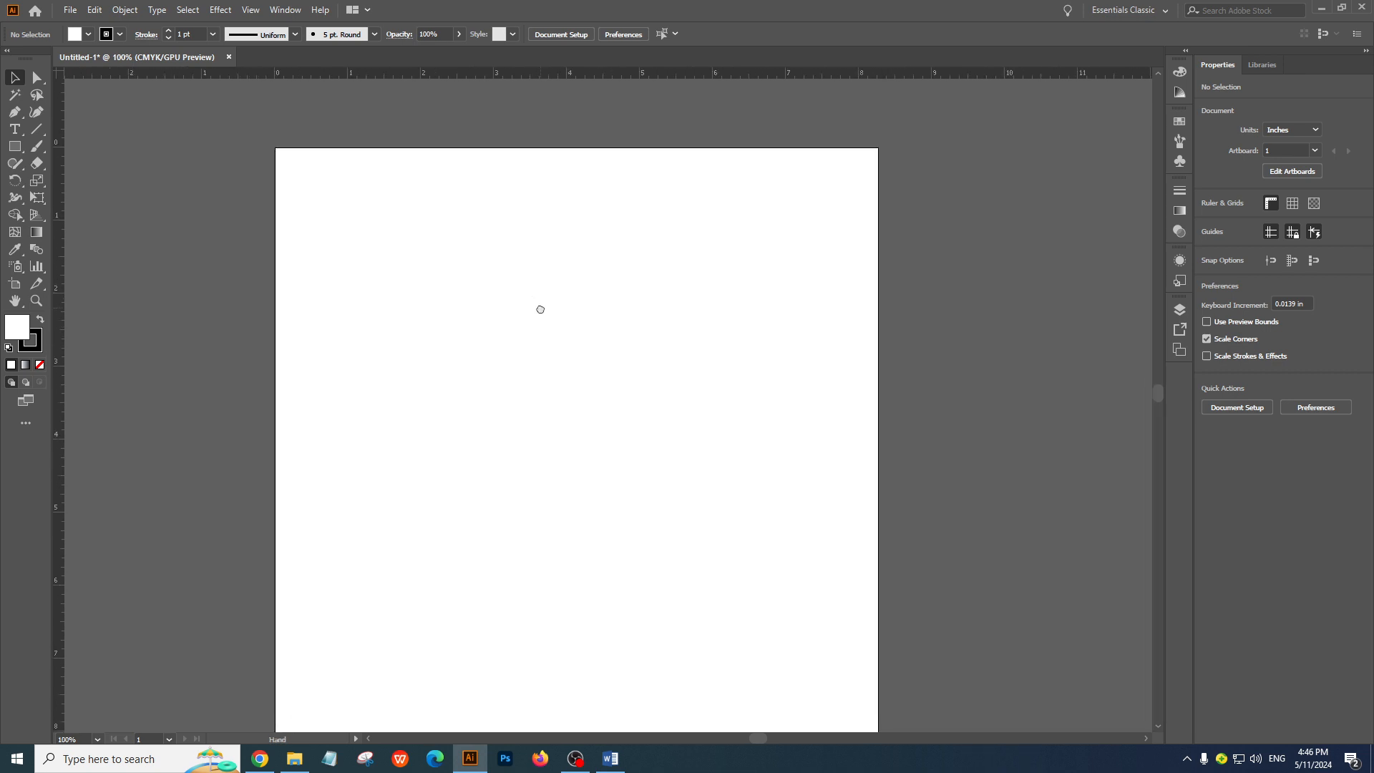
pyautogui.moveTo(521, 390)
pyautogui.mouseDown()
pyautogui.moveTo(506, 363)
pyautogui.moveTo(524, 415)
pyautogui.mouseUp()
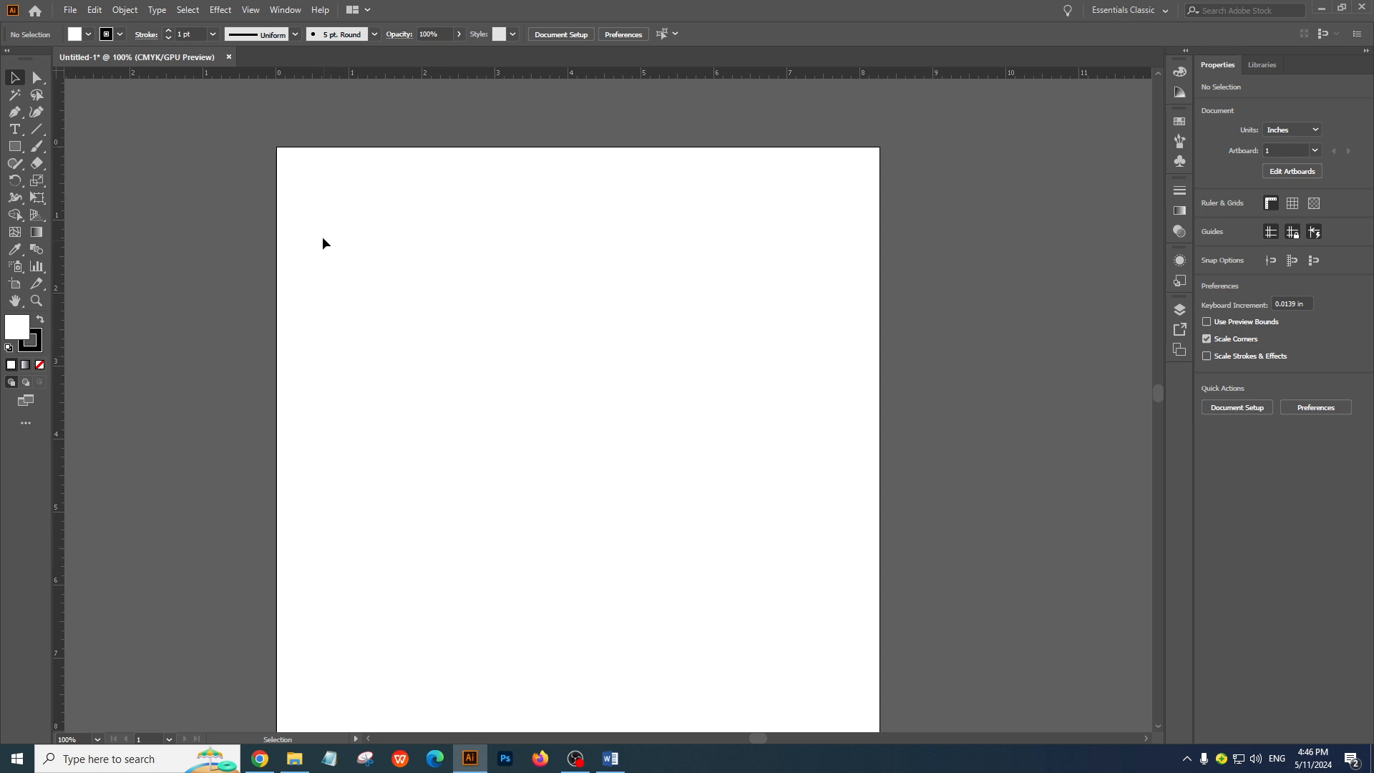
# Draw a rectangle about 5.2 by 3.3 in on the artboard with the Rectangle tool and move it slightly up and right
pyautogui.click(14, 146)
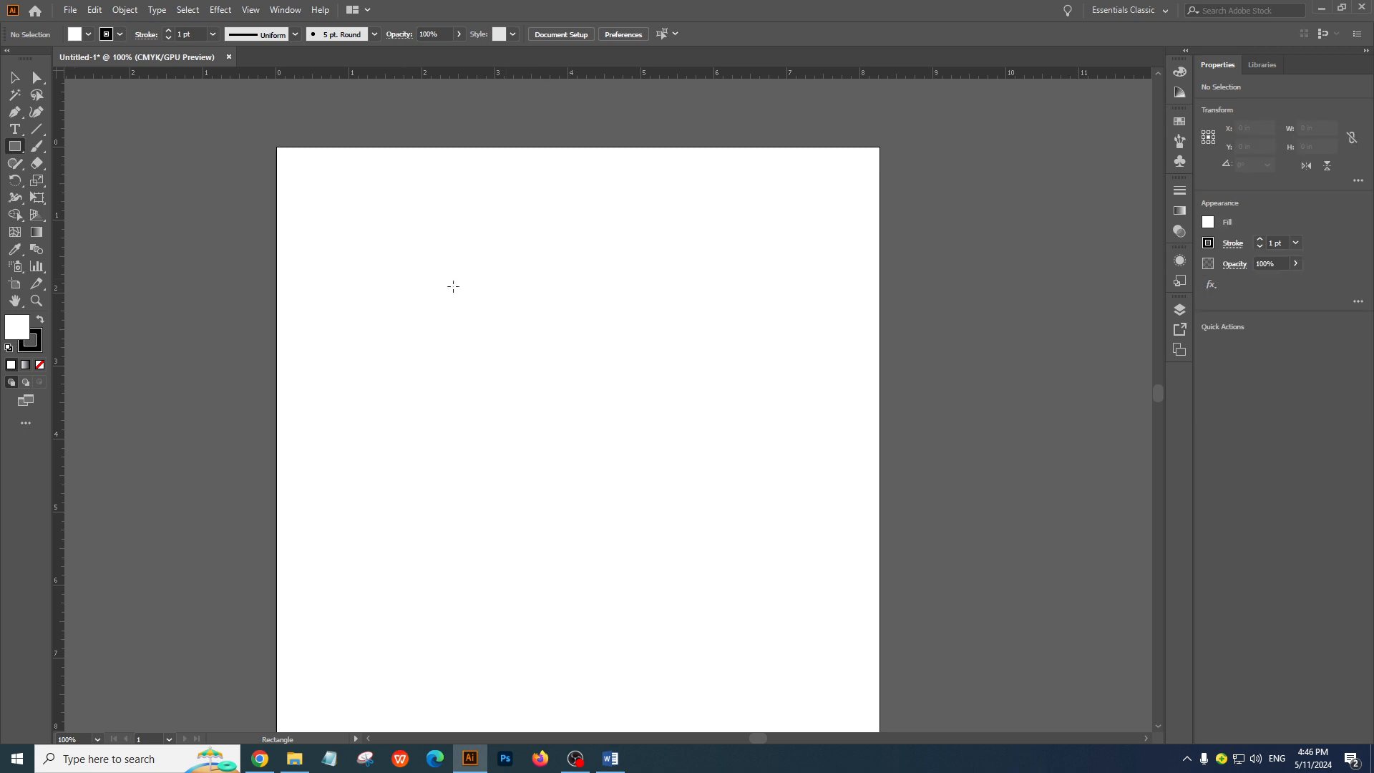
pyautogui.click(14, 147)
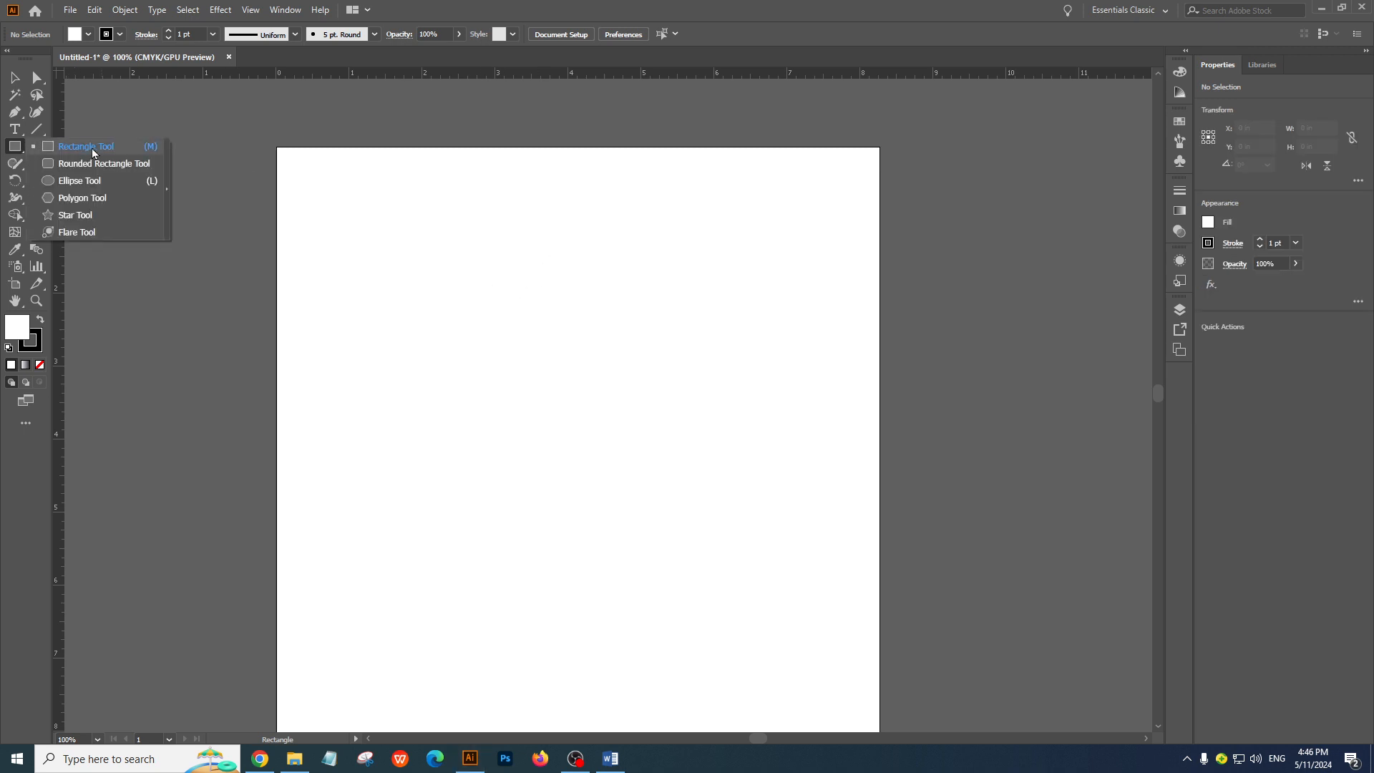
pyautogui.click(92, 152)
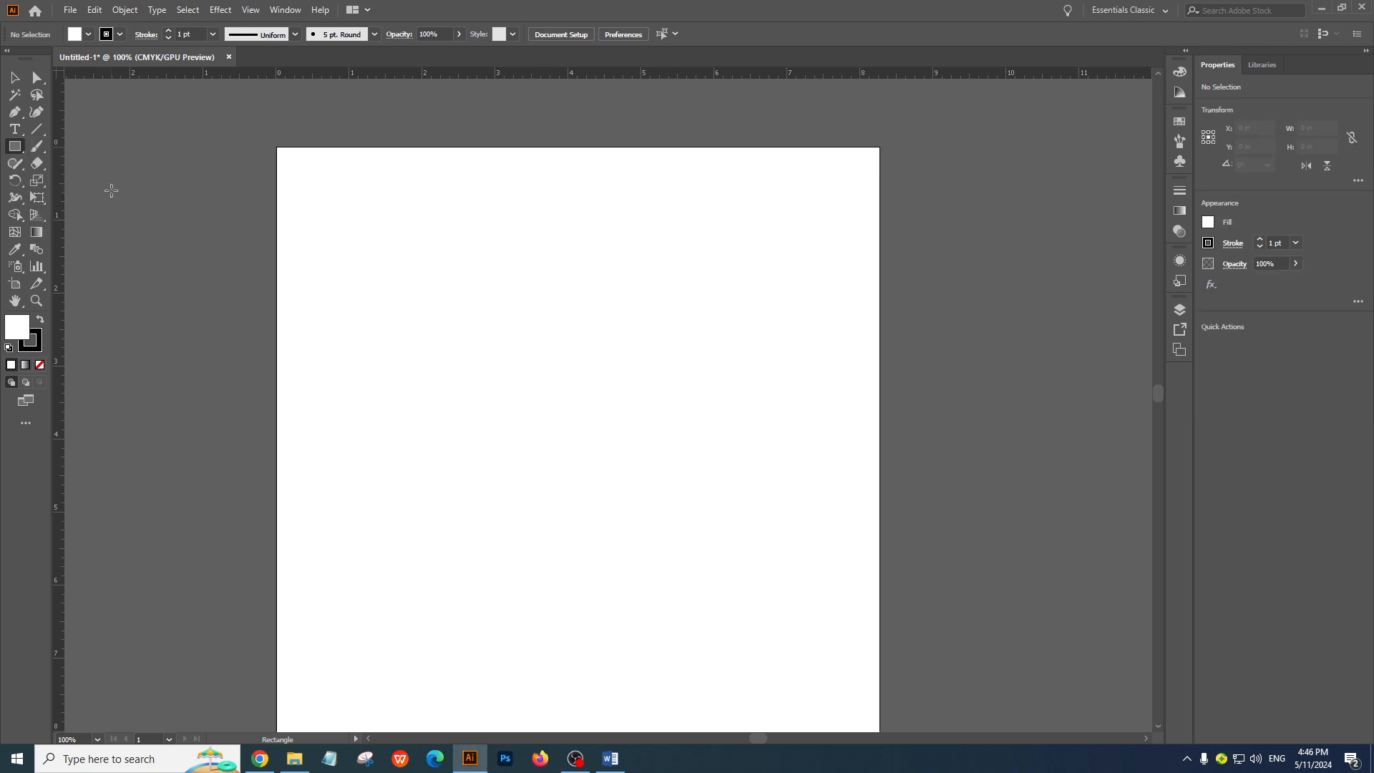
pyautogui.rightClick(13, 146)
pyautogui.click(60, 153)
pyautogui.moveTo(422, 274)
pyautogui.mouseDown()
pyautogui.moveTo(586, 438)
pyautogui.moveTo(464, 280)
pyautogui.moveTo(803, 512)
pyautogui.mouseUp()
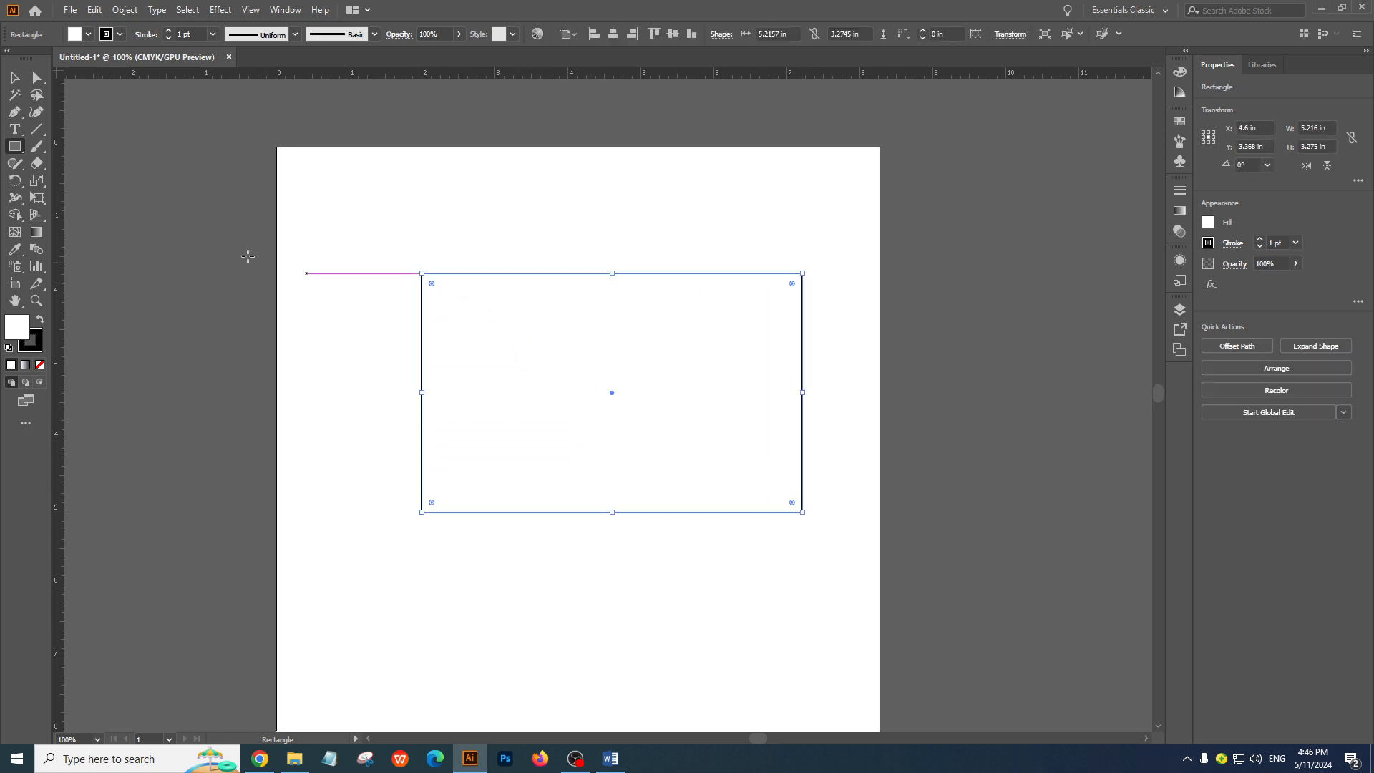
pyautogui.click(8, 77)
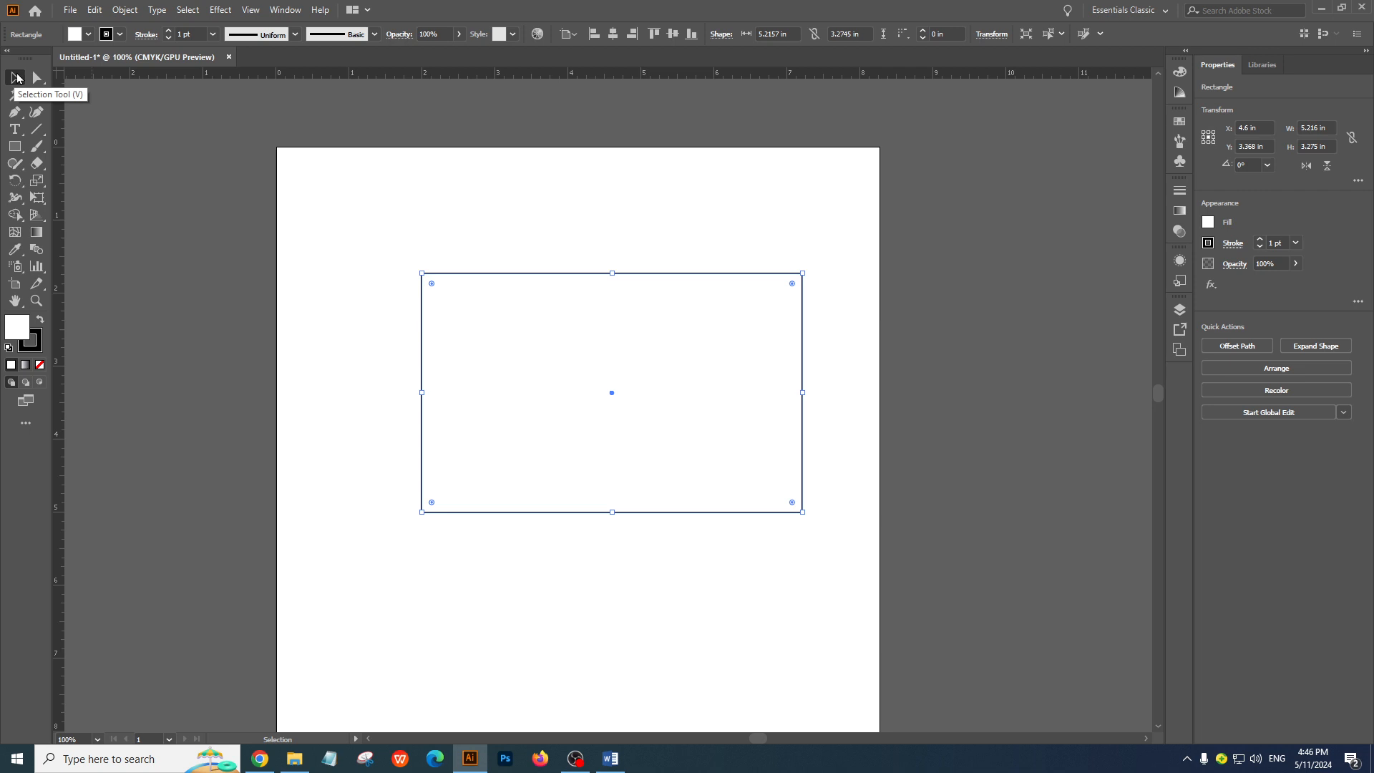
pyautogui.moveTo(604, 344); pyautogui.dragTo(628, 292)
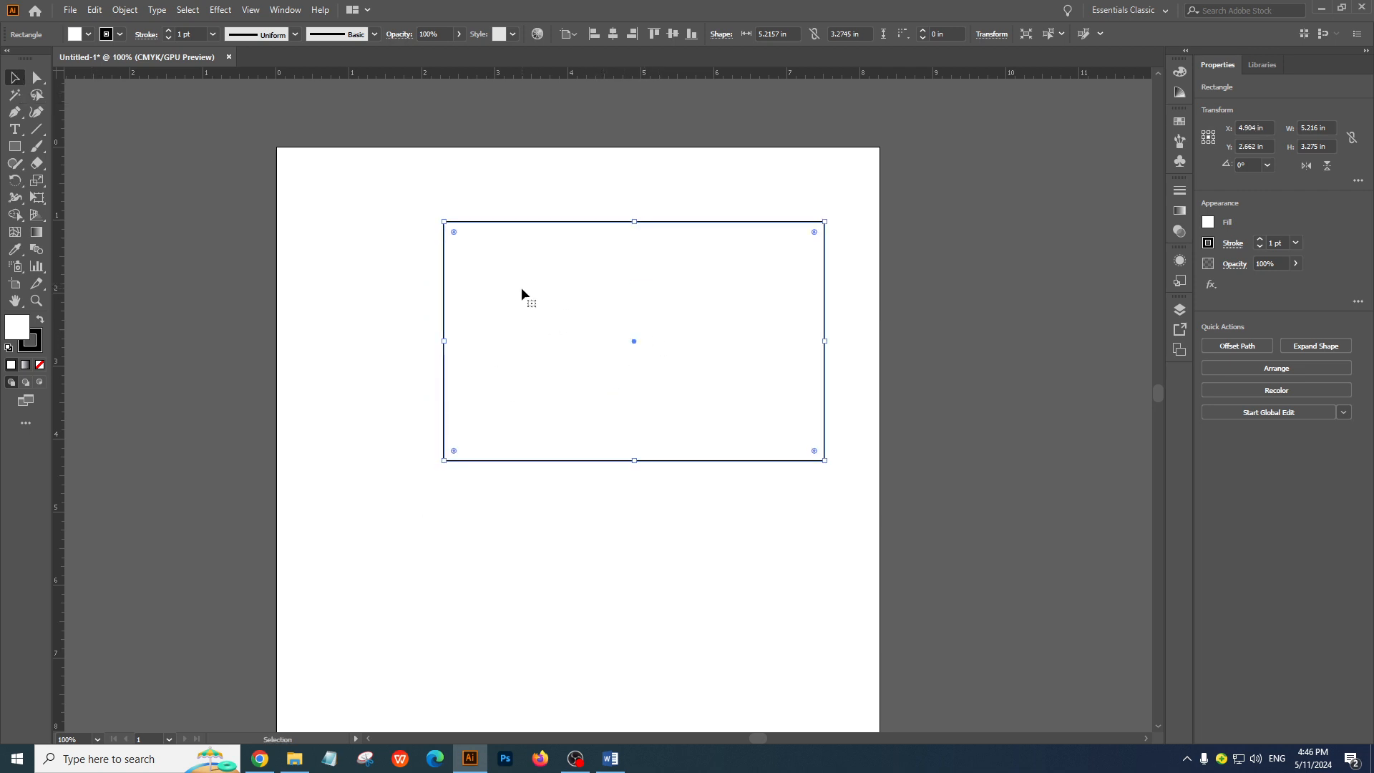
# Draw a square about 1.3 in wide below the large rectangle, and delete both shapes
pyautogui.rightClick(20, 149)
pyautogui.click(68, 151)
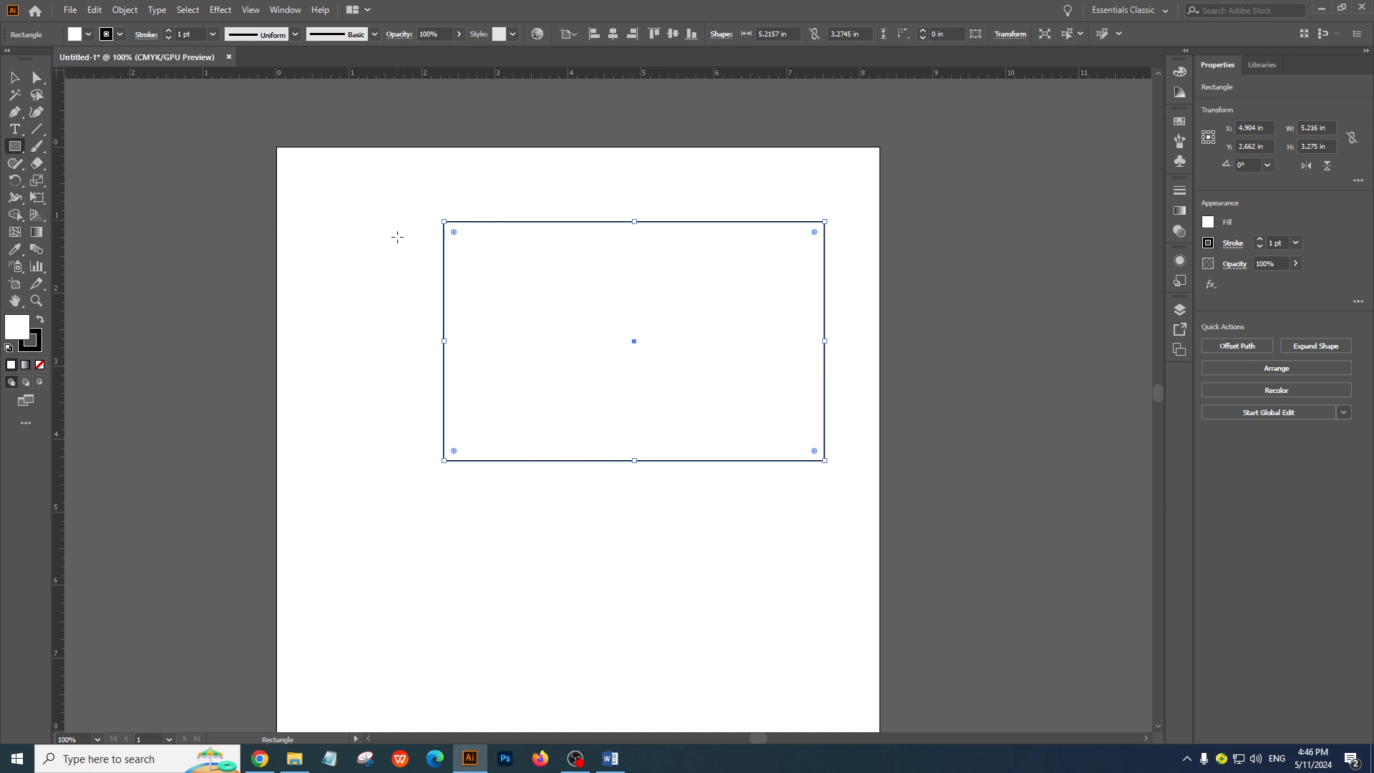
pyautogui.moveTo(393, 531); pyautogui.dragTo(488, 624)
pyautogui.click(16, 79)
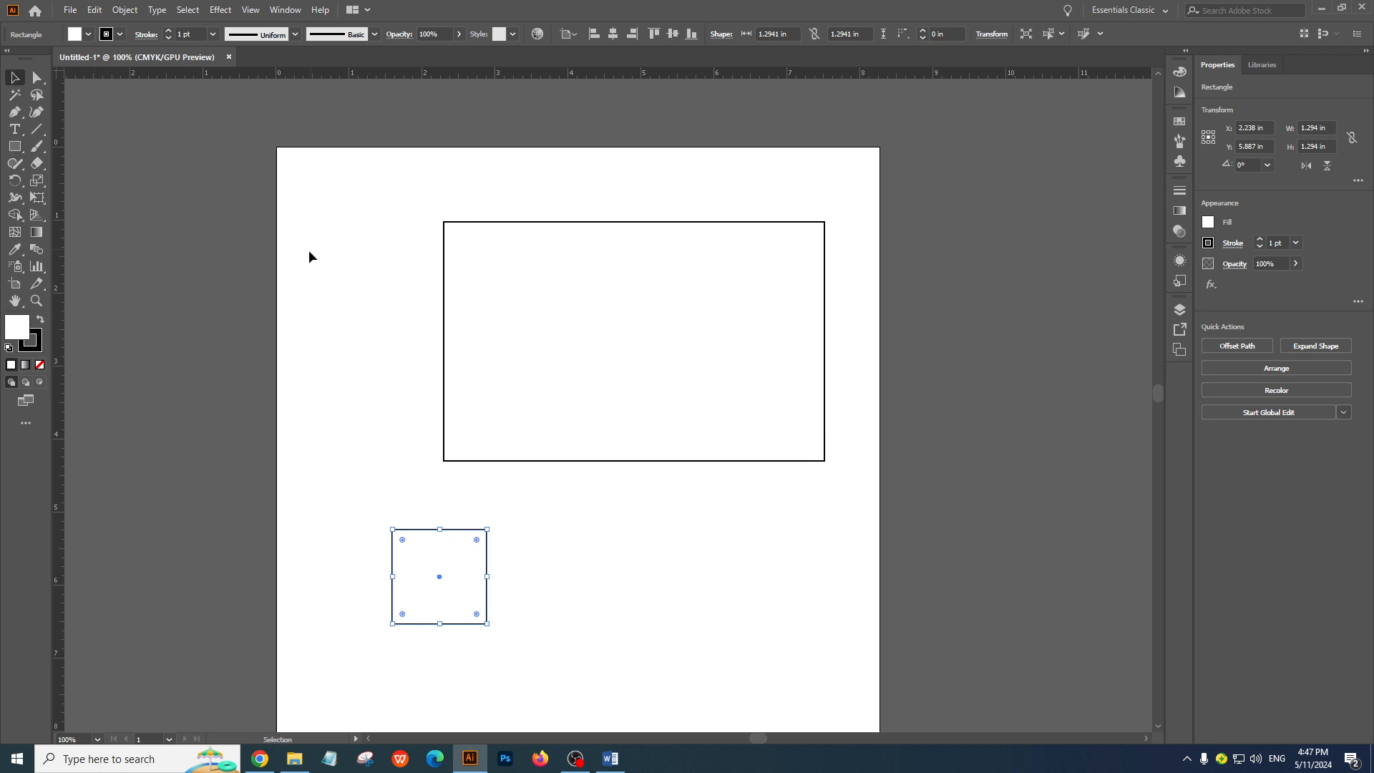
pyautogui.moveTo(282, 166); pyautogui.dragTo(856, 613)
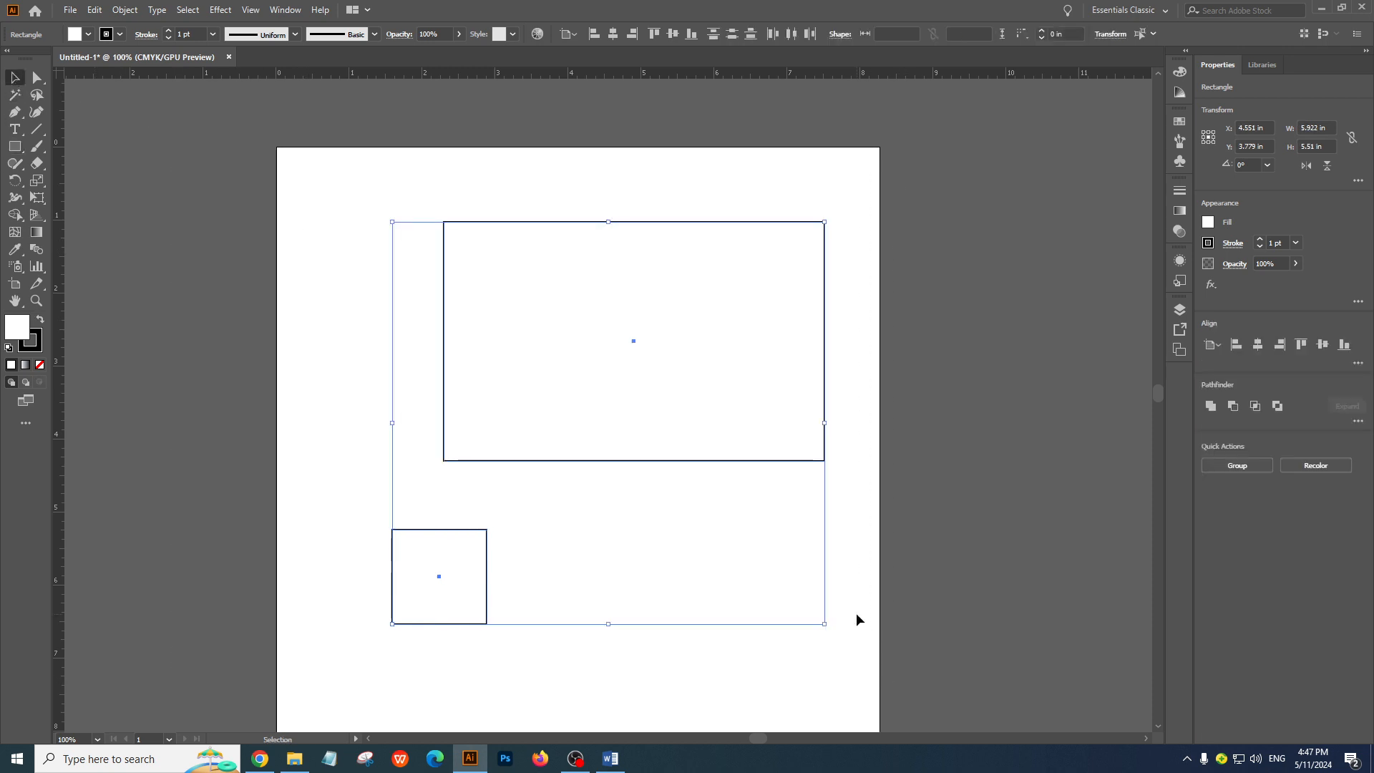
pyautogui.press('Delete')
# Draw a square about 3.5 in wide overlapping the artboard's left edge, move it right and delete it
pyautogui.click(15, 146)
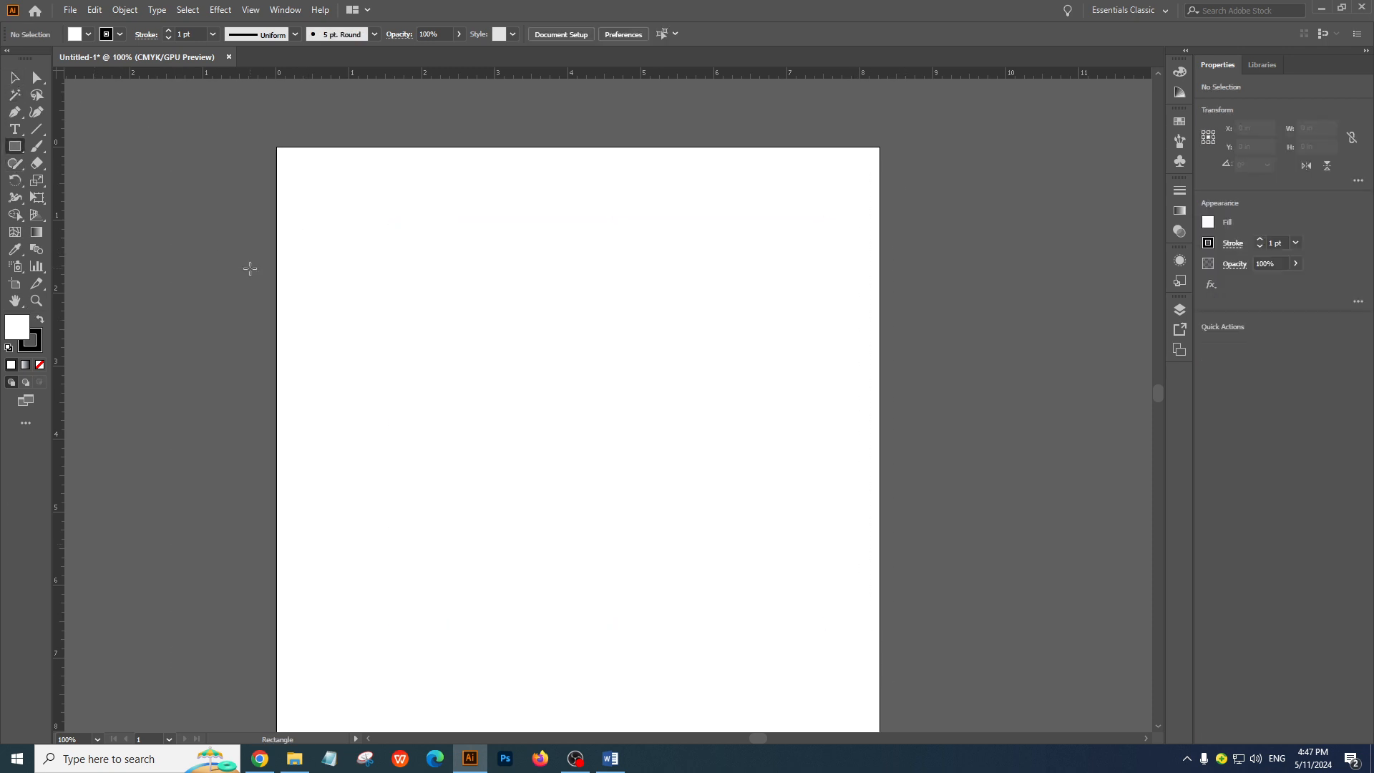
pyautogui.moveTo(251, 269); pyautogui.dragTo(508, 471)
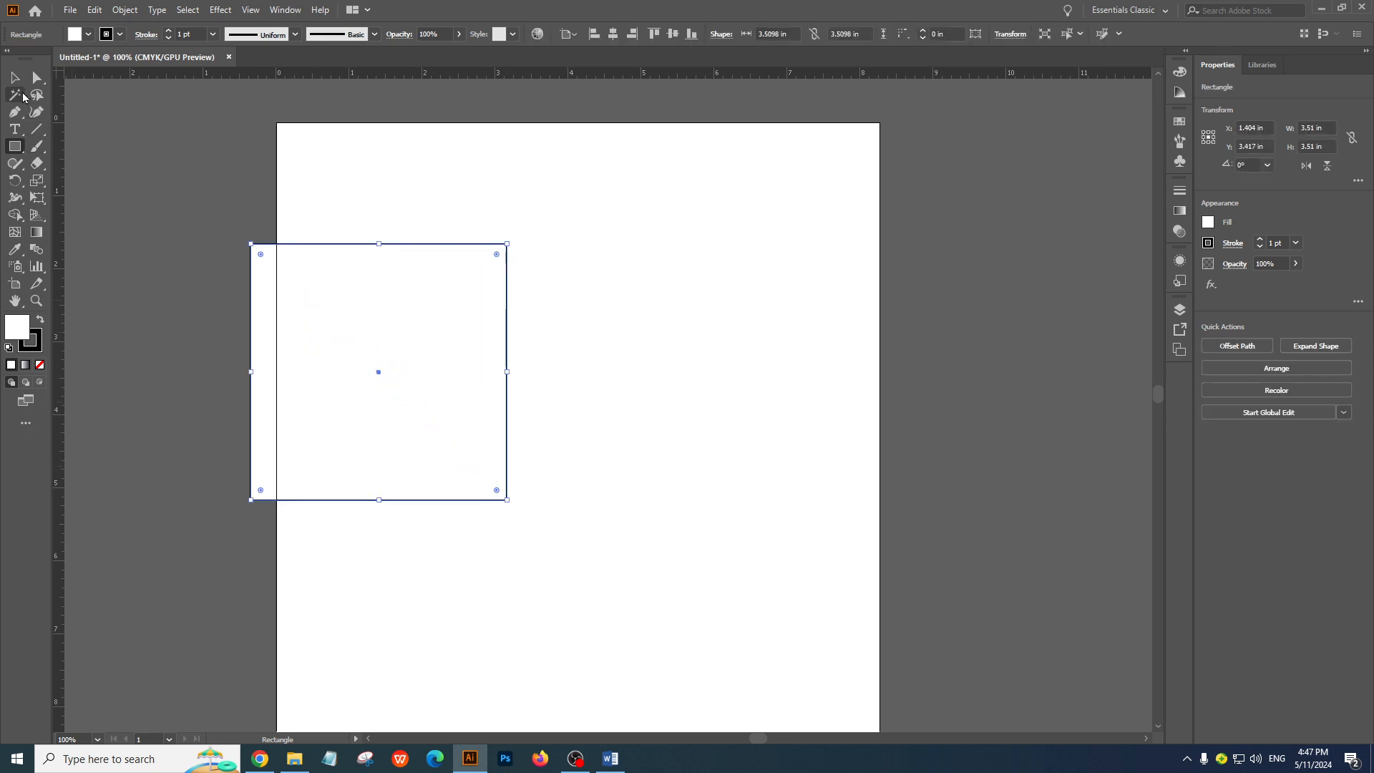
pyautogui.click(15, 77)
pyautogui.moveTo(380, 301); pyautogui.dragTo(570, 338)
pyautogui.press('Delete')
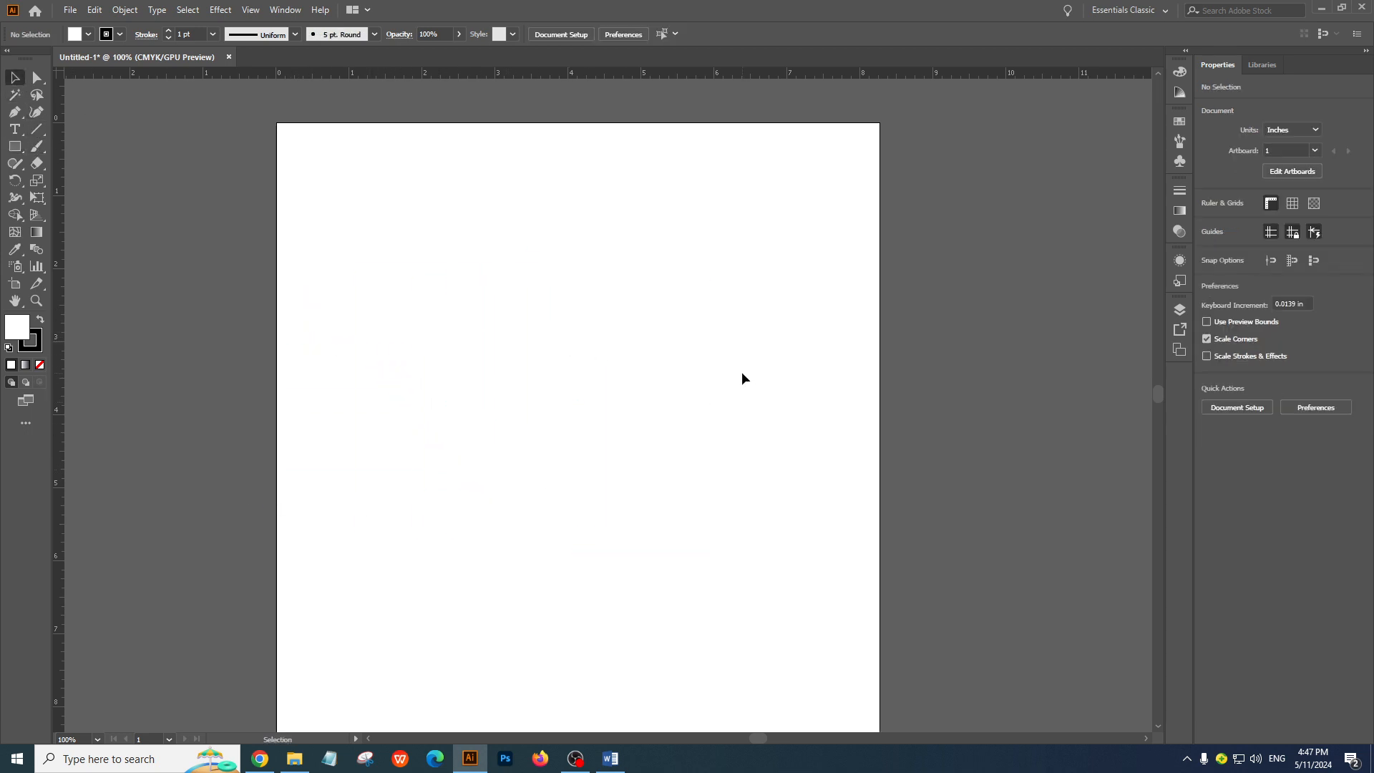
# Draw a rectangle about 1.01 by 0.44 in near the artboard's top, starting at its left edge on the ruler's zero mark
pyautogui.scroll(2, 737, 371)
pyautogui.click(17, 147)
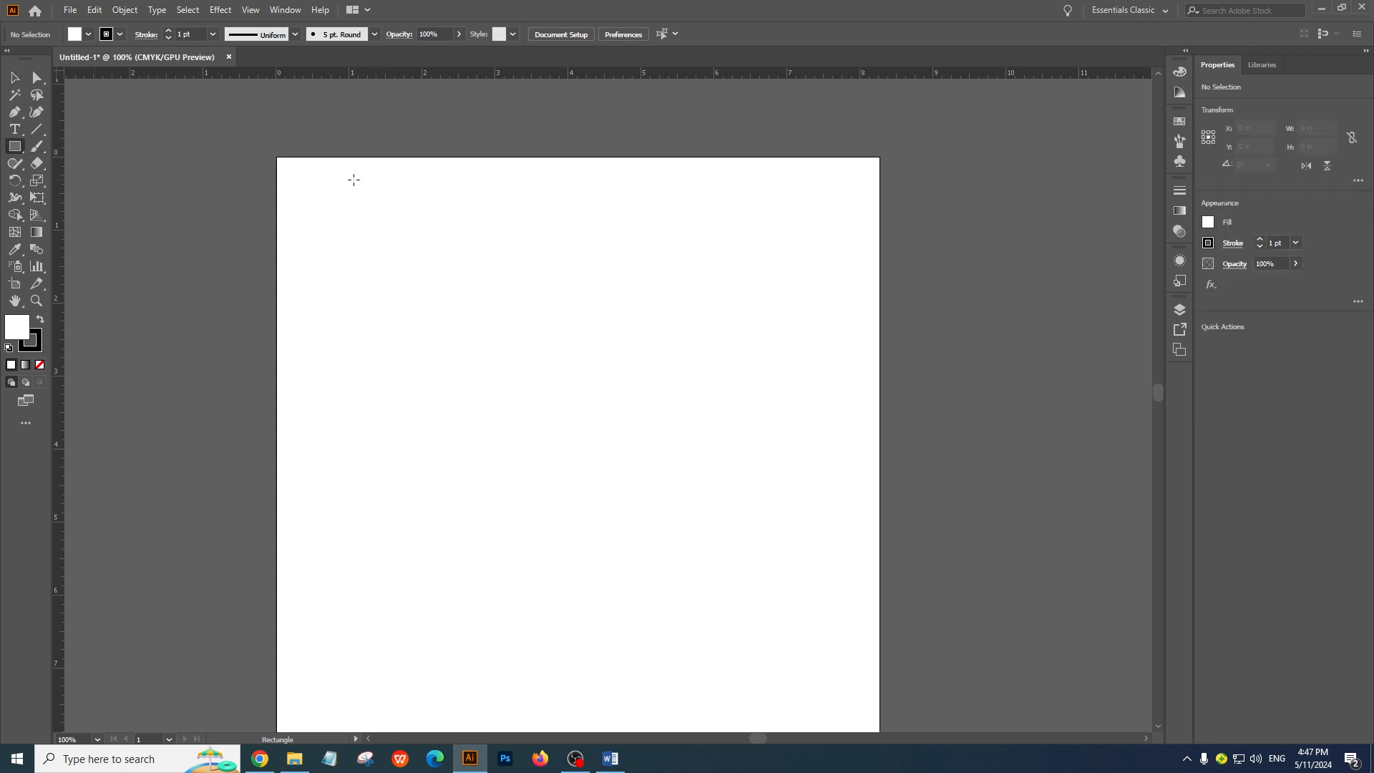
pyautogui.hotkey('ctrl', 'space')
pyautogui.click(415, 232)
pyautogui.moveTo(547, 452); pyautogui.dragTo(442, 170)
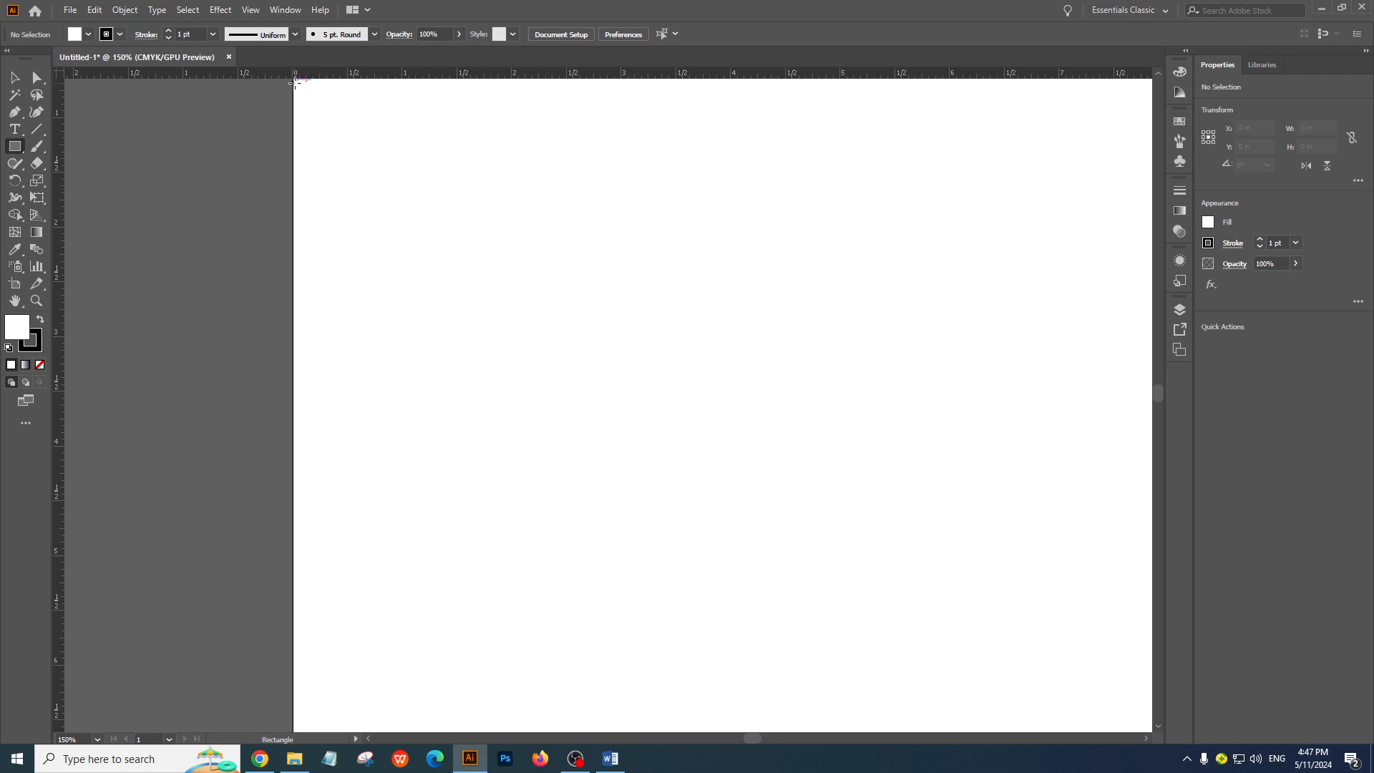
pyautogui.moveTo(293, 84); pyautogui.dragTo(404, 133)
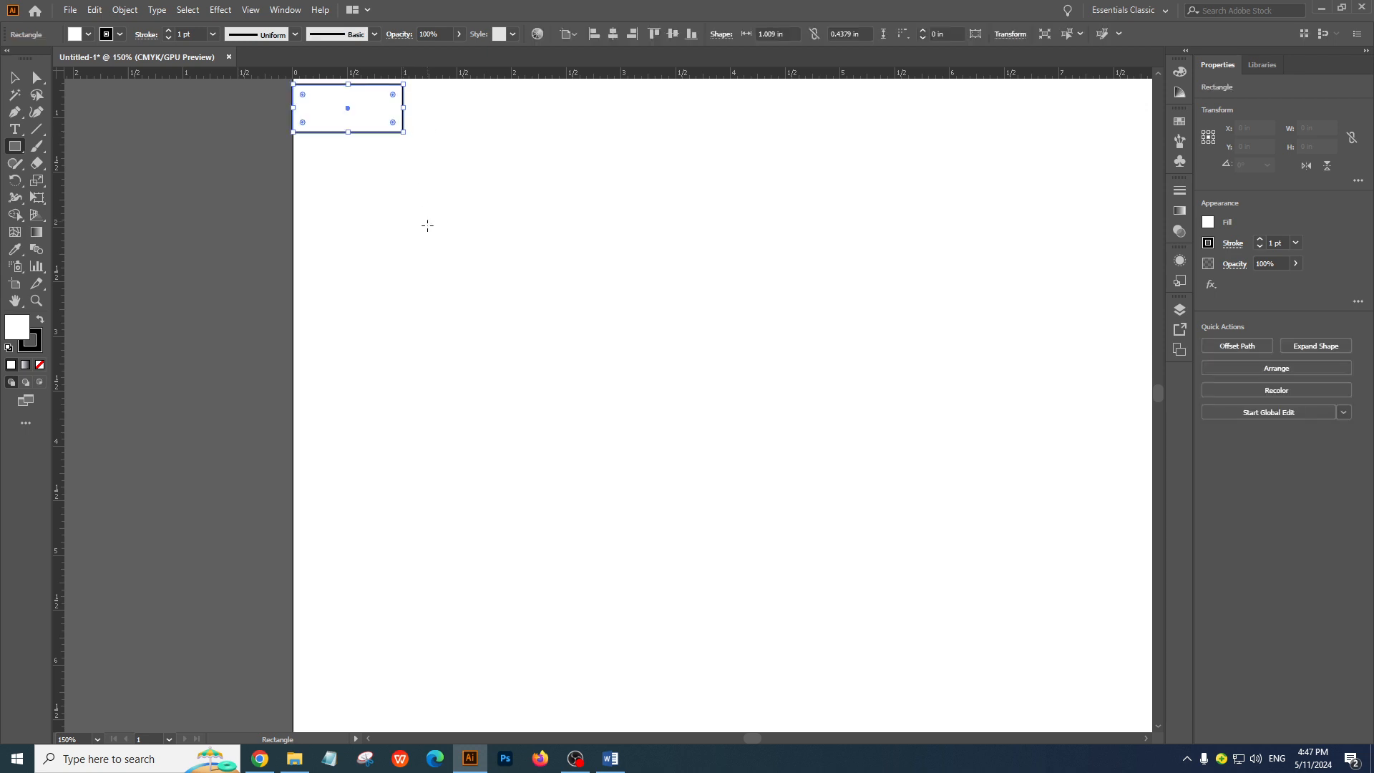
# Fill the small rectangle with a light blue swatch, set its stroke to none and deselect it
pyautogui.click(1180, 121)
pyautogui.click(1081, 169)
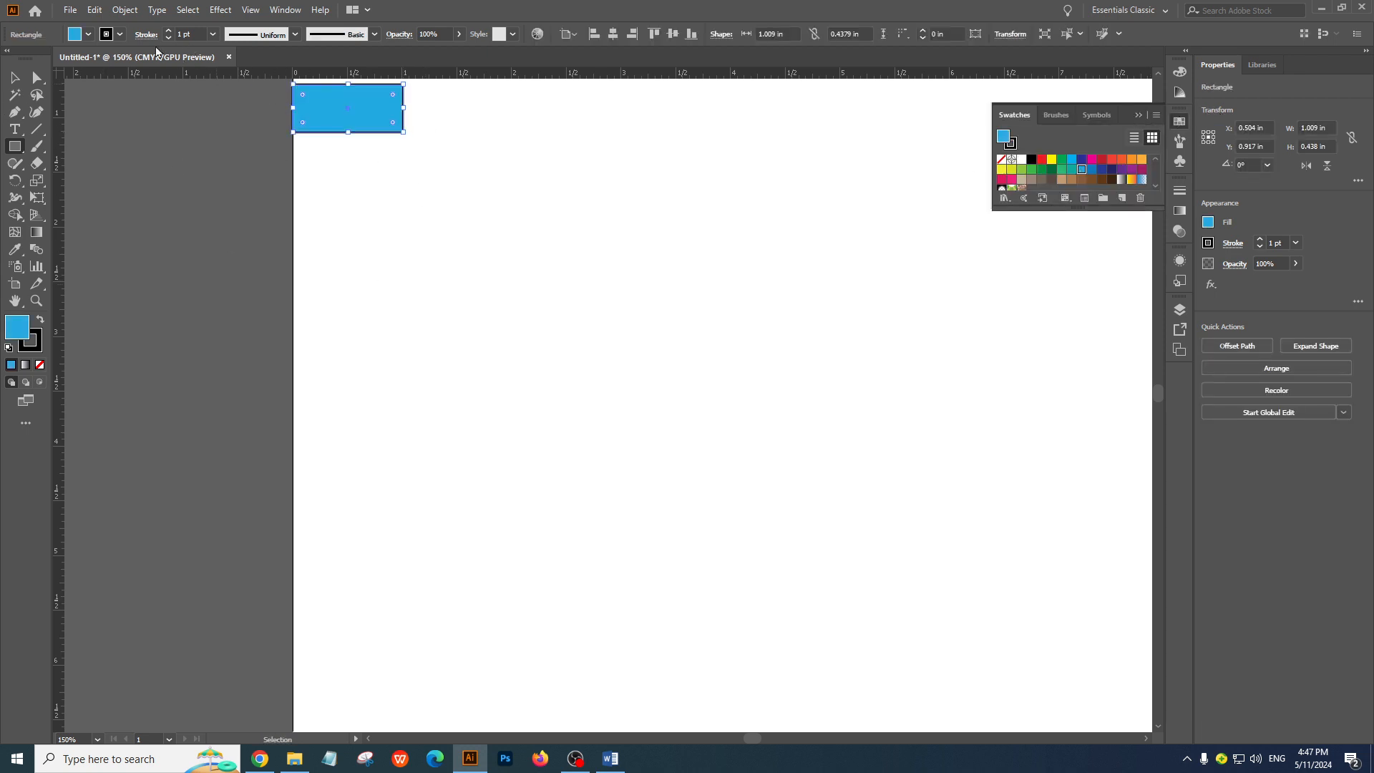
pyautogui.click(121, 35)
pyautogui.click(10, 59)
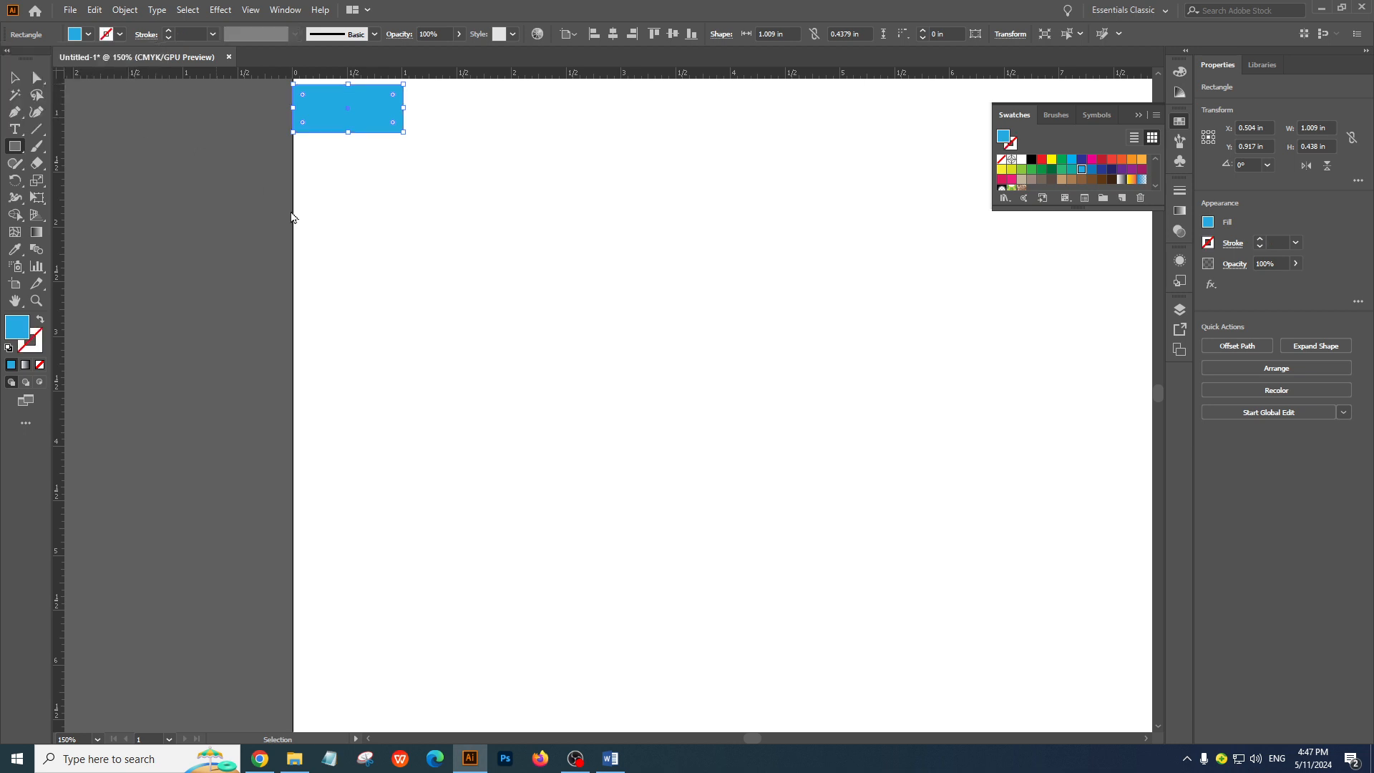
pyautogui.click(15, 80)
pyautogui.click(668, 259)
# Examine closely how the blue rectangle's right edge lines up with the 1 inch mark on the ruler
pyautogui.keyDown('ctrl'); pyautogui.click(436, 193); pyautogui.keyUp('ctrl')
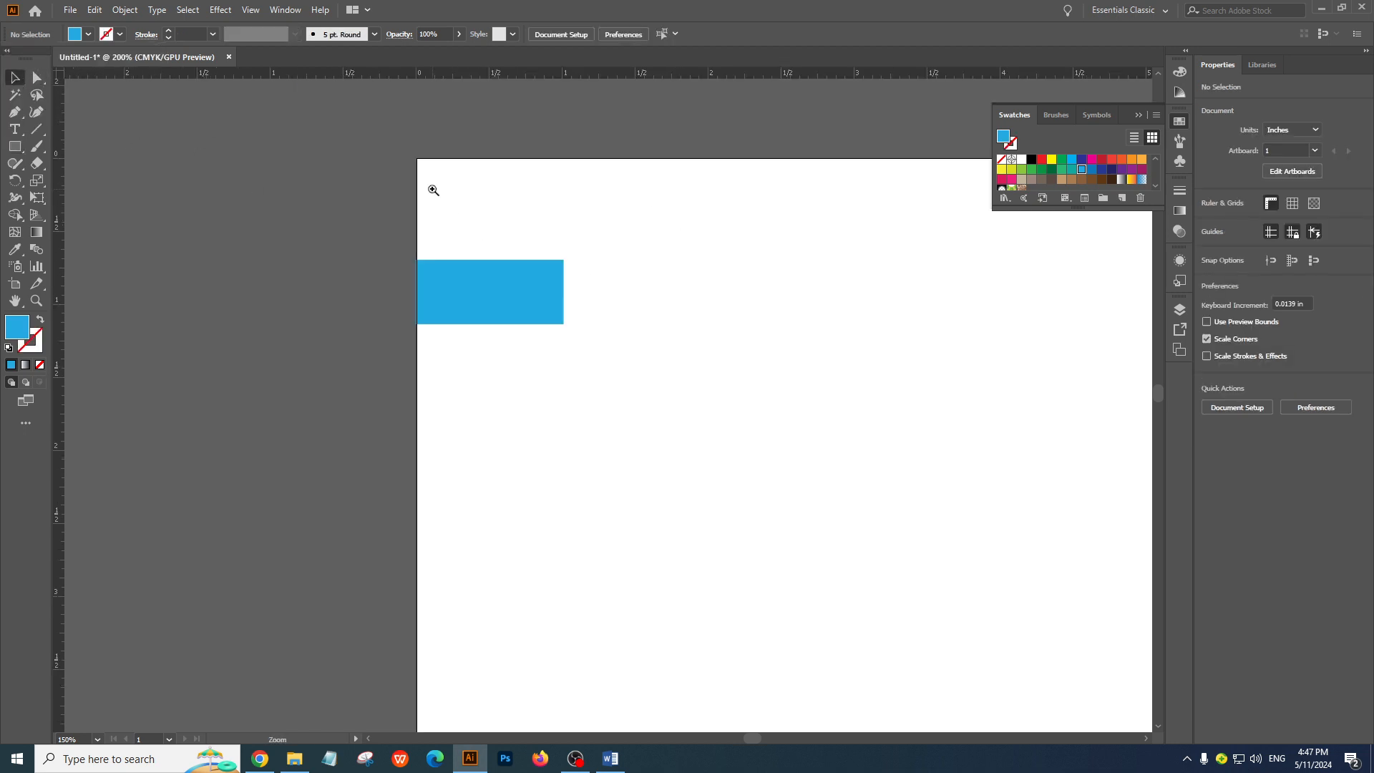
pyautogui.keyDown('ctrl'); pyautogui.click(436, 194); pyautogui.keyUp('ctrl')
pyautogui.moveTo(740, 564); pyautogui.dragTo(453, 23)
pyautogui.keyDown('ctrl'); pyautogui.click(486, 214); pyautogui.keyUp('ctrl')
pyautogui.keyDown('ctrl'); pyautogui.click(489, 214); pyautogui.keyUp('ctrl')
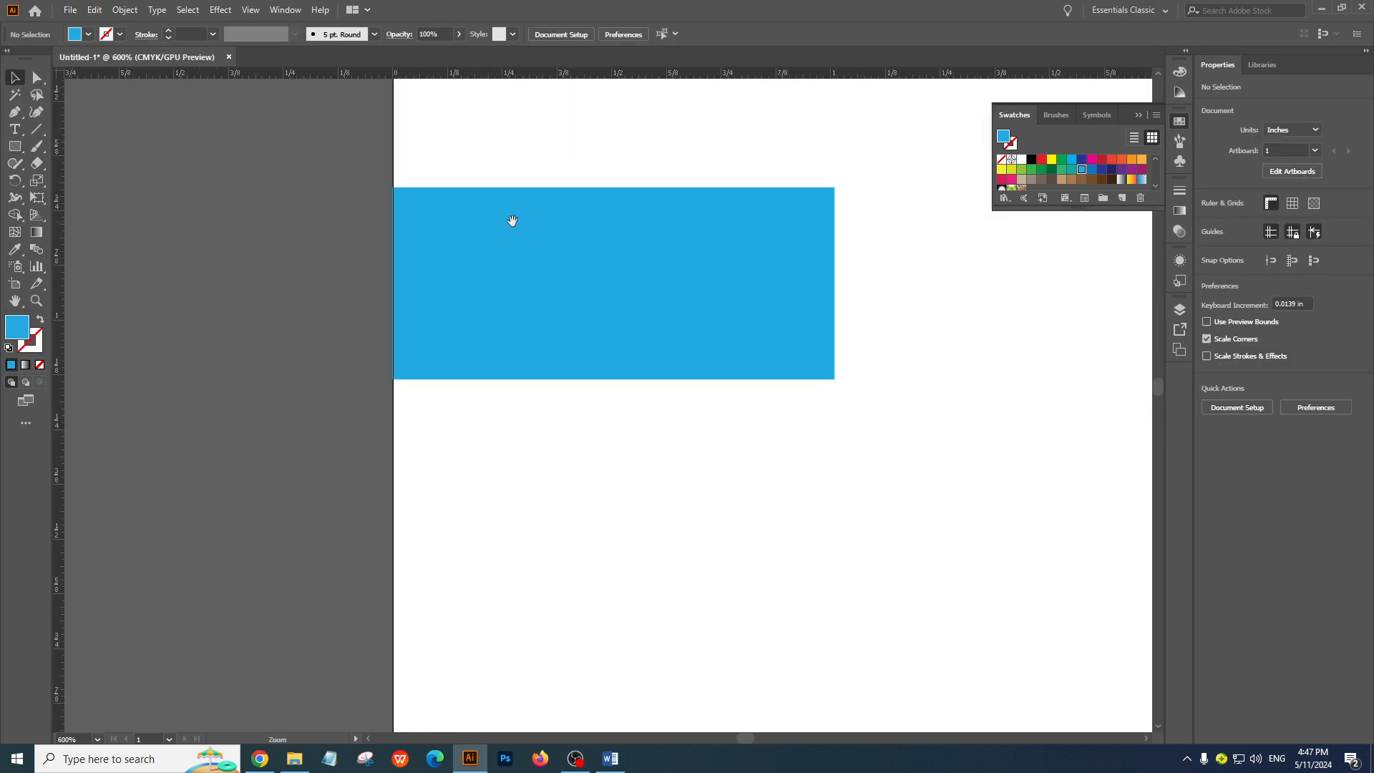
pyautogui.moveTo(785, 201); pyautogui.dragTo(664, 42)
pyautogui.keyDown('ctrl'); pyautogui.click(754, 181); pyautogui.keyUp('ctrl')
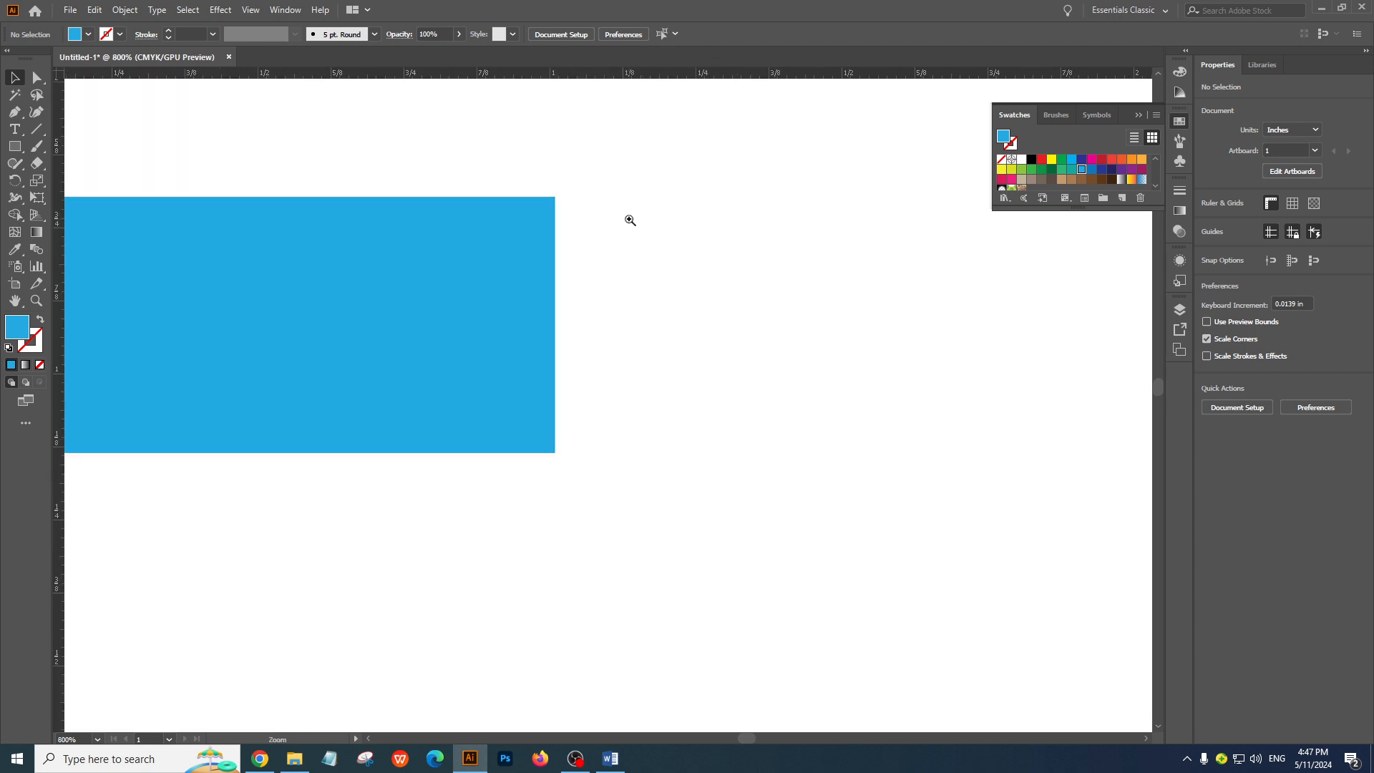
pyautogui.keyDown('ctrl'); pyautogui.click(529, 243); pyautogui.keyUp('ctrl')
pyautogui.keyDown('ctrl'); pyautogui.click(527, 243); pyautogui.keyUp('ctrl')
pyautogui.moveTo(536, 563); pyautogui.dragTo(463, 93)
pyautogui.keyDown('ctrl'); pyautogui.click(611, 165); pyautogui.keyUp('ctrl')
pyautogui.keyDown('ctrl'); pyautogui.click(612, 166); pyautogui.keyUp('ctrl')
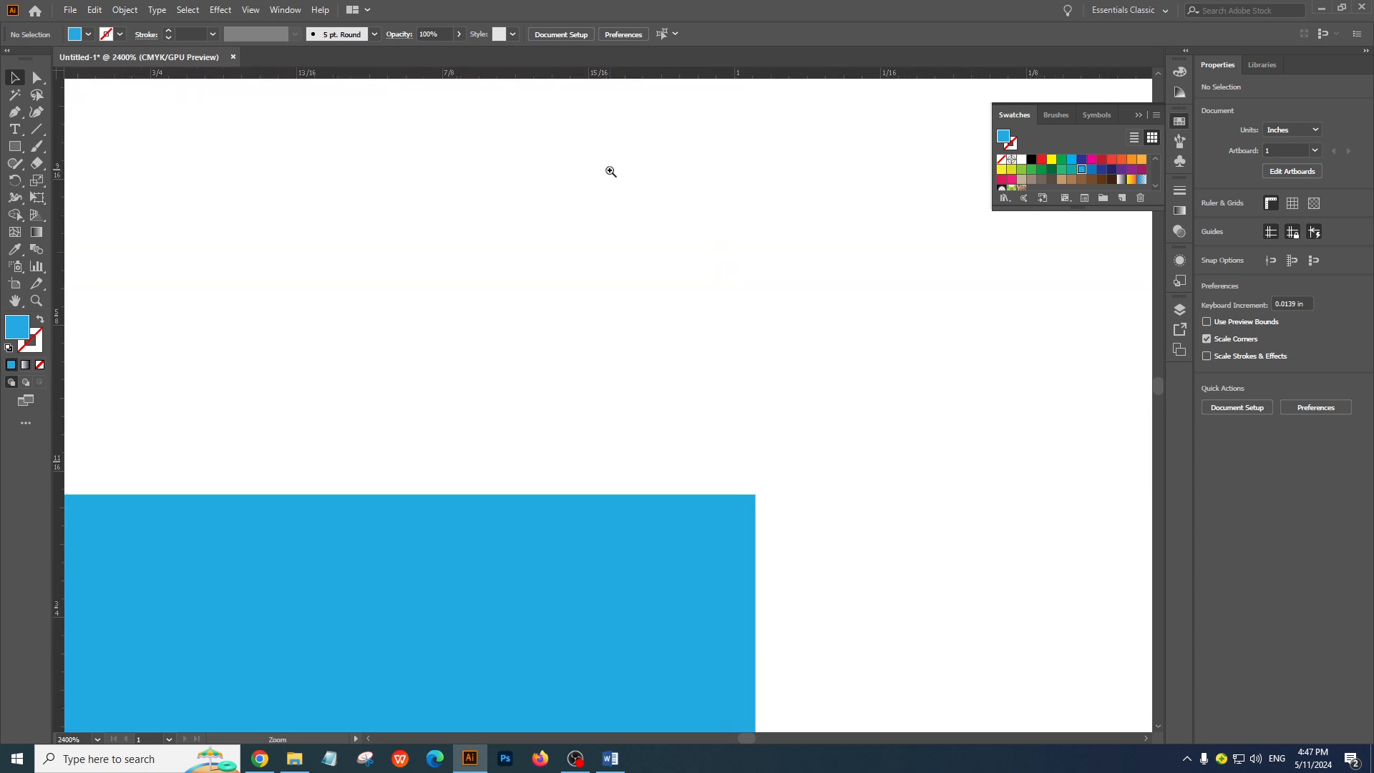
pyautogui.keyDown('ctrl'); pyautogui.click(625, 387); pyautogui.keyUp('ctrl')
pyautogui.keyDown('ctrl'); pyautogui.click(623, 387); pyautogui.keyUp('ctrl')
pyautogui.moveTo(645, 582); pyautogui.dragTo(577, 236)
pyautogui.moveTo(652, 546); pyautogui.dragTo(603, 158)
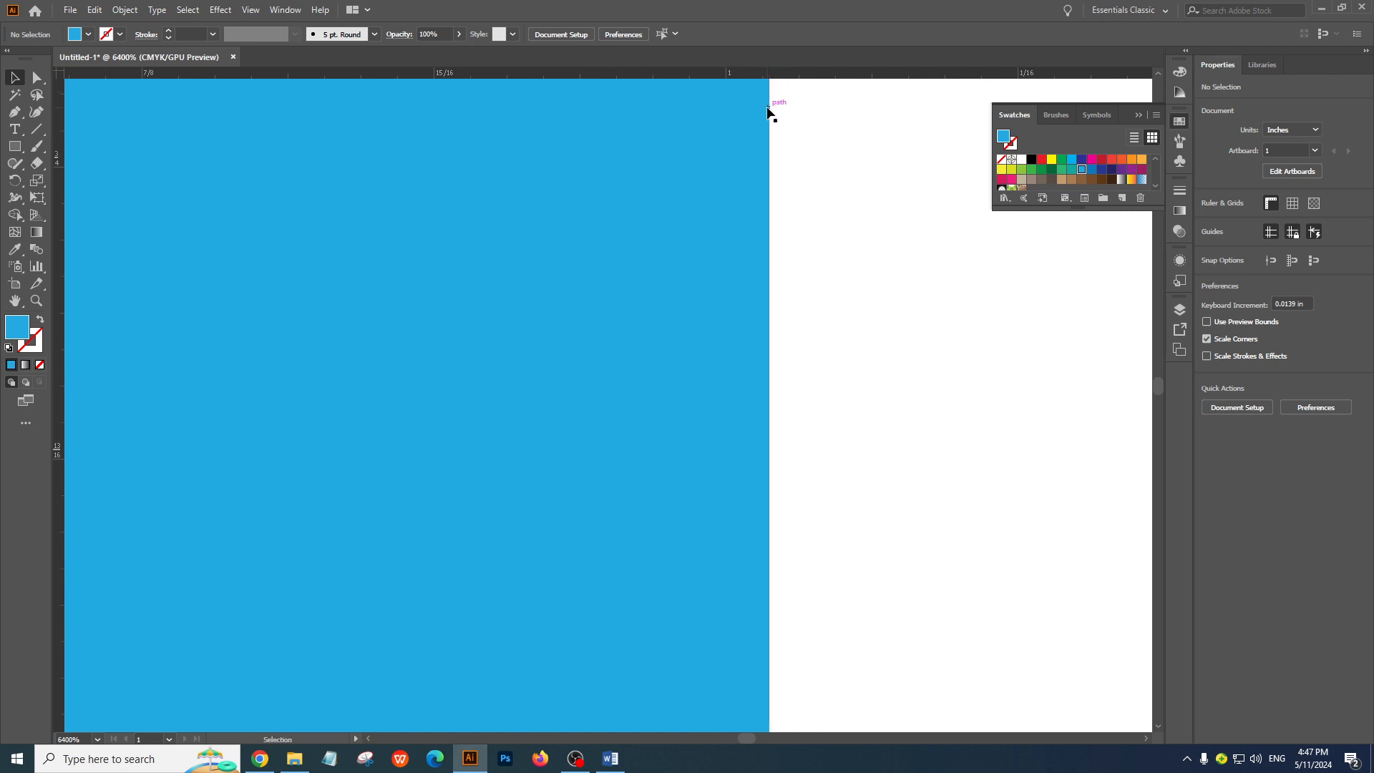
# Move the small blue rectangle inward from the artboard's left edge and create a 1 by 1 in square below it
pyautogui.hotkey('ctrl', '0')
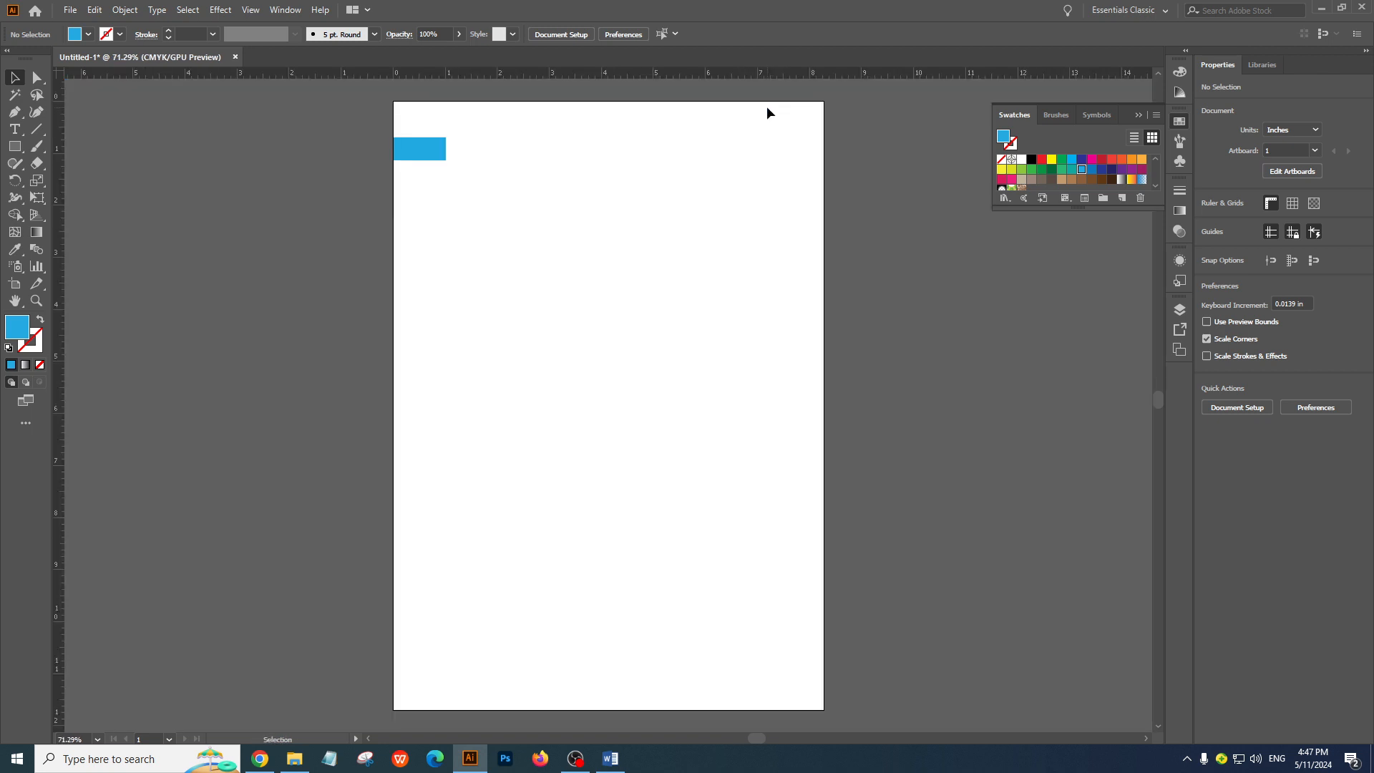
pyautogui.moveTo(418, 148); pyautogui.dragTo(475, 161)
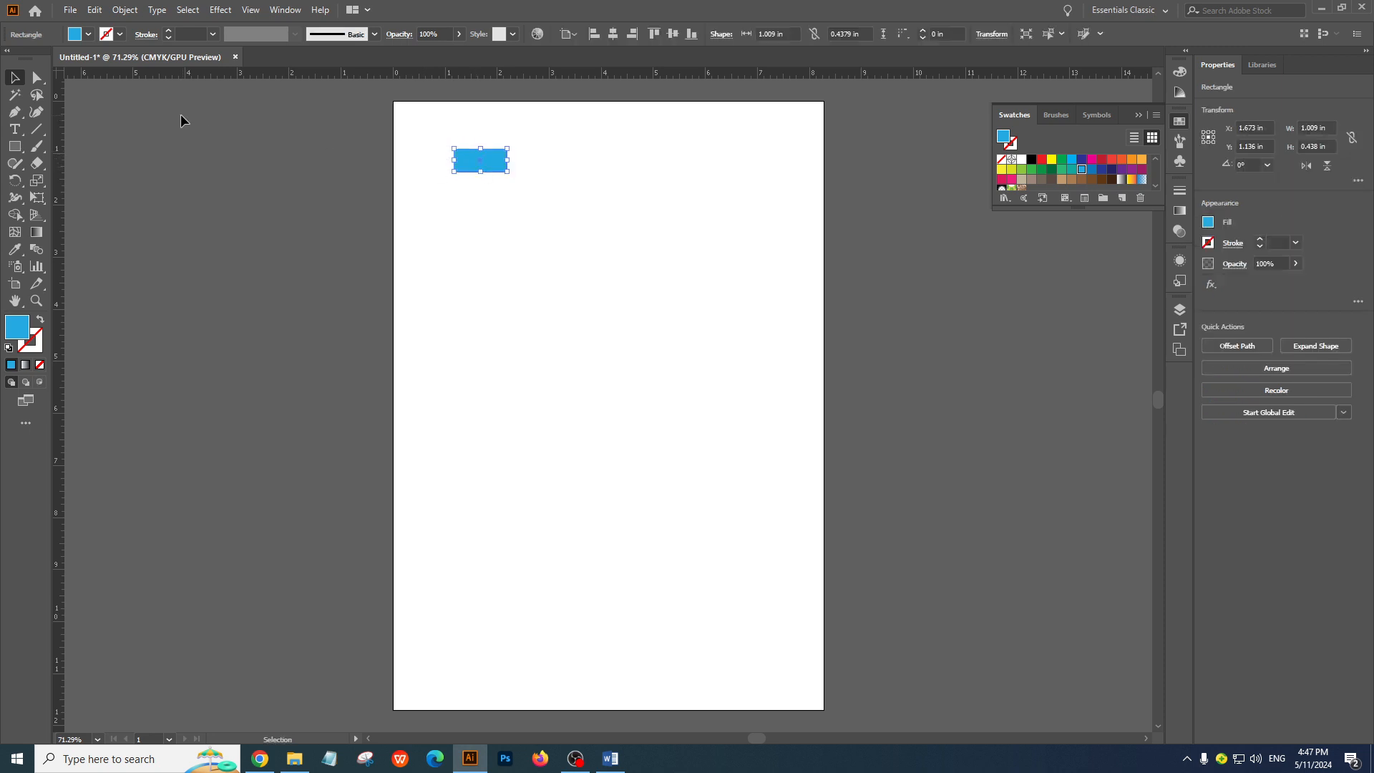
pyautogui.click(14, 146)
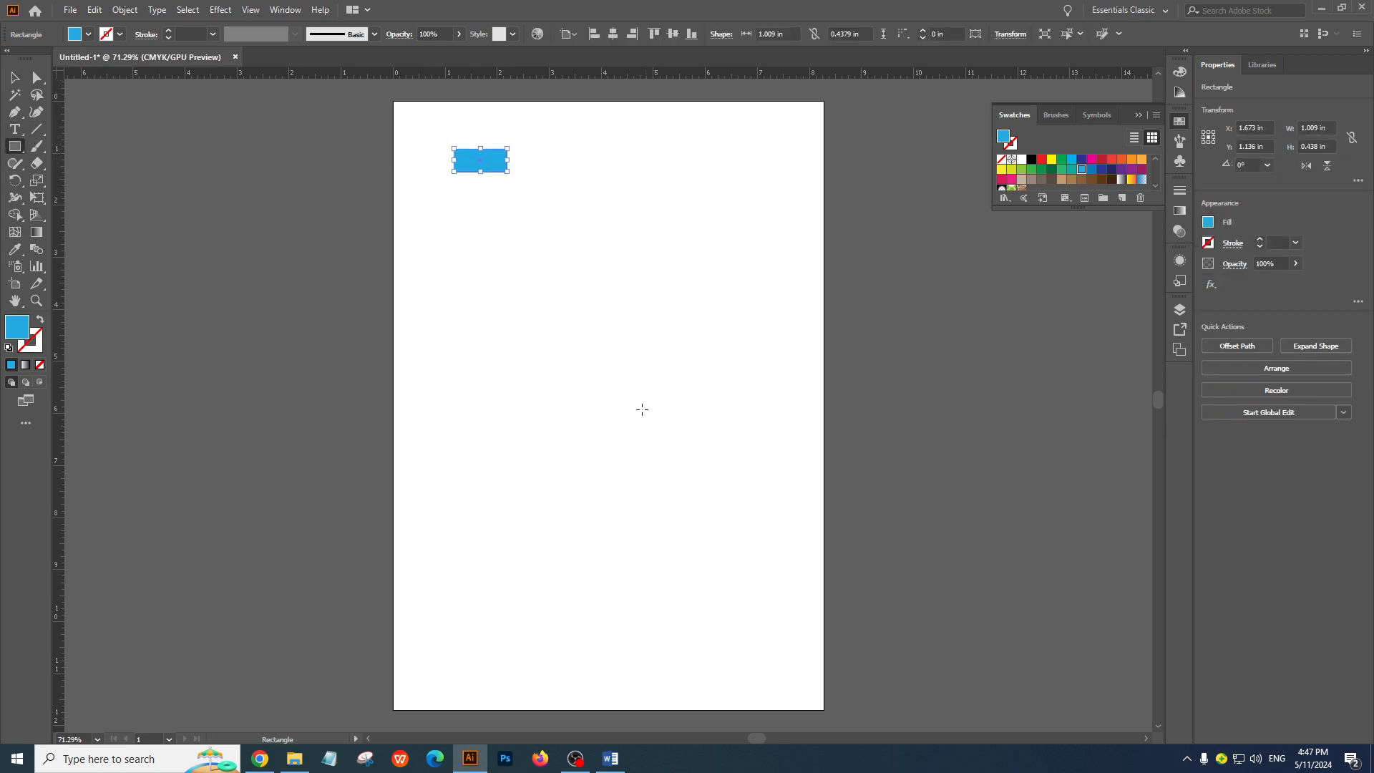
pyautogui.click(505, 304)
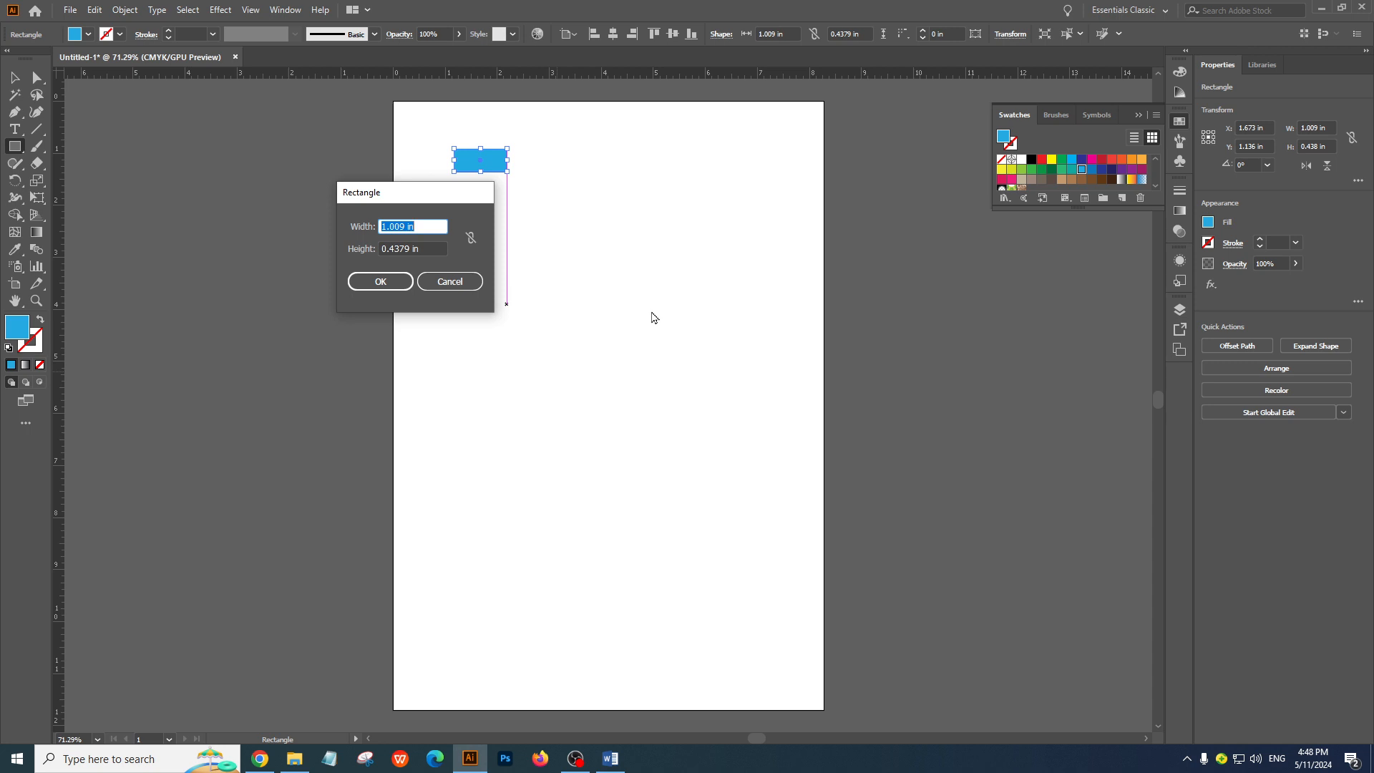
pyautogui.write('1')
pyautogui.press('Tab')
pyautogui.write('1')
pyautogui.press('Tab')
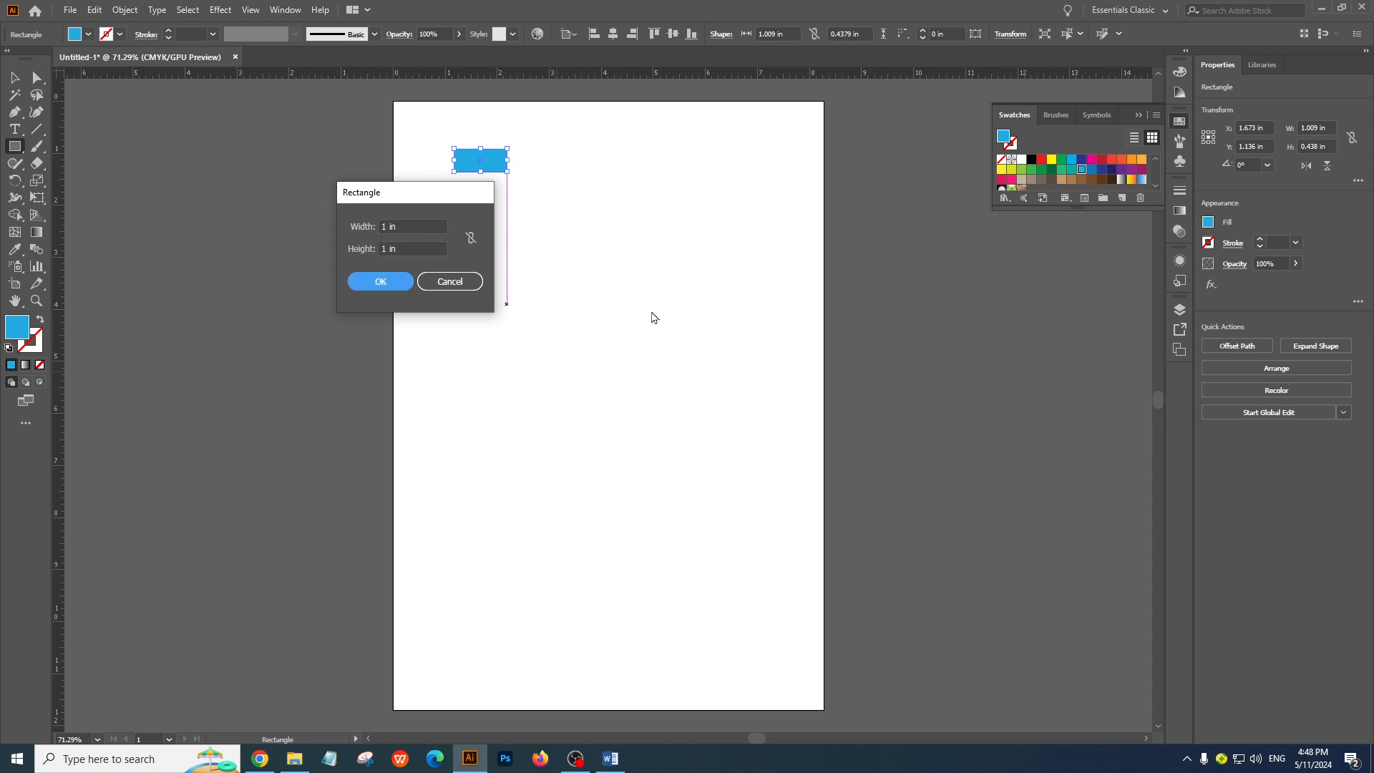
pyautogui.click(392, 282)
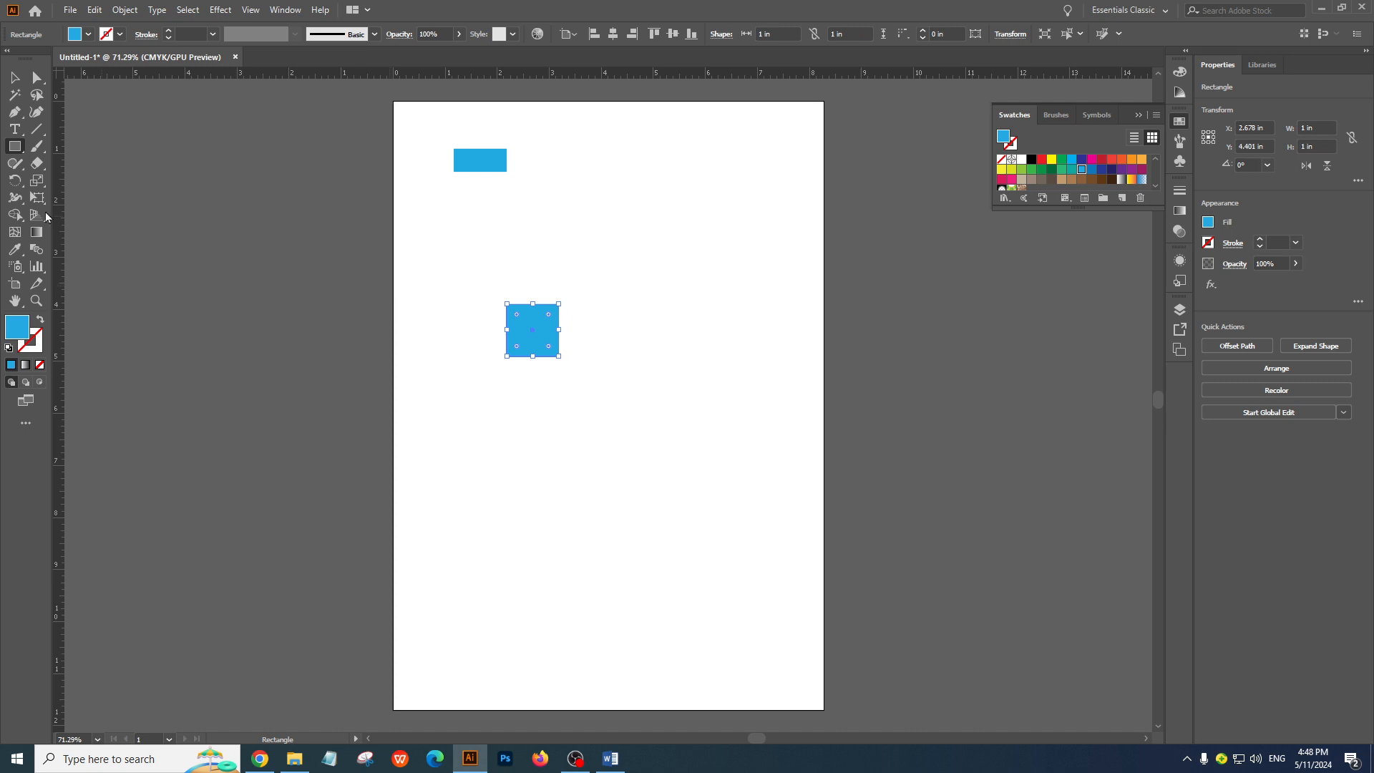
# Move the small blue rectangle further right, snap the 1 in square into the artboard's upper-left corner and deselect it
pyautogui.click(14, 77)
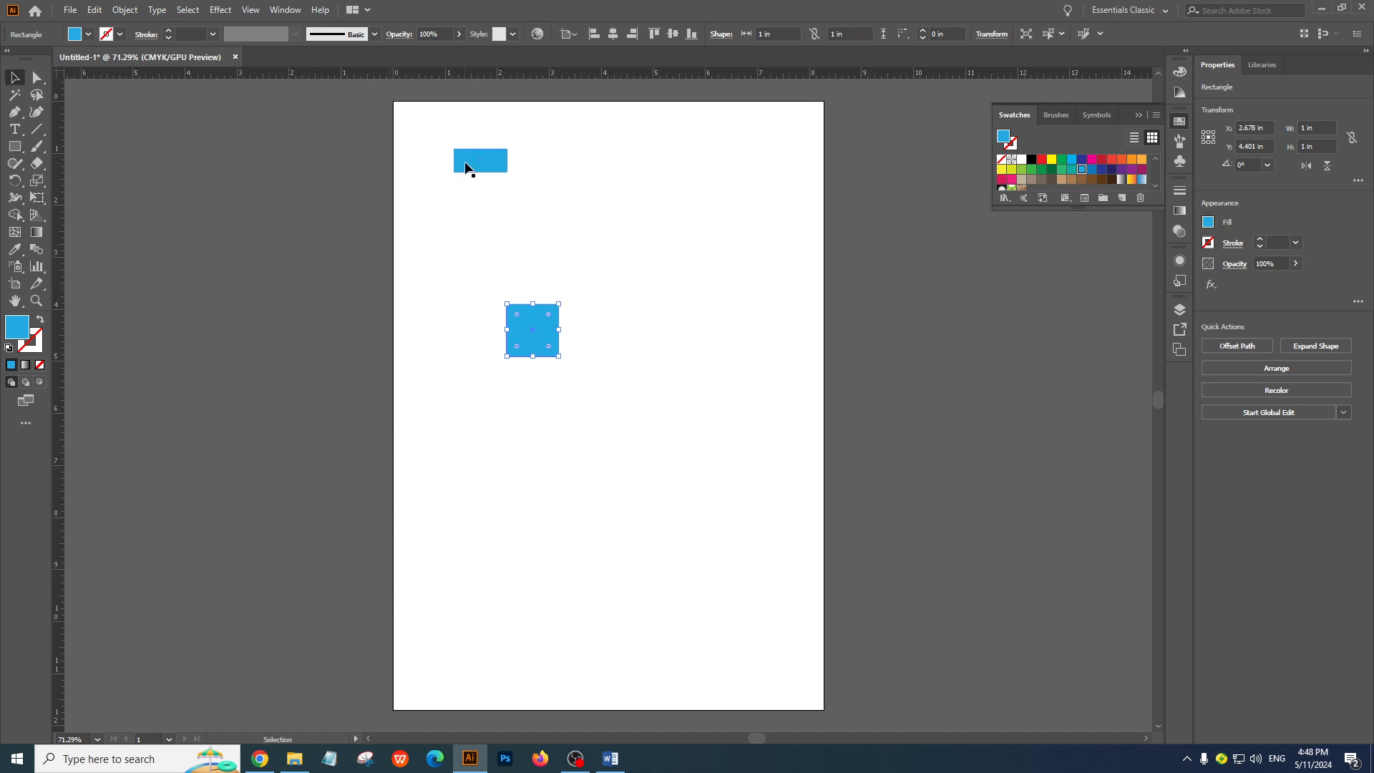
pyautogui.moveTo(465, 163); pyautogui.dragTo(601, 163)
pyautogui.moveTo(536, 330); pyautogui.dragTo(421, 128)
pyautogui.click(625, 421)
# Examine closely how the corner square's right and bottom edges line up with the 1 inch marks on both rulers
pyautogui.keyDown('ctrl'); pyautogui.click(512, 261); pyautogui.keyUp('ctrl')
pyautogui.keyDown('ctrl'); pyautogui.click(512, 262); pyautogui.keyUp('ctrl')
pyautogui.keyDown('ctrl'); pyautogui.click(598, 362); pyautogui.keyUp('ctrl')
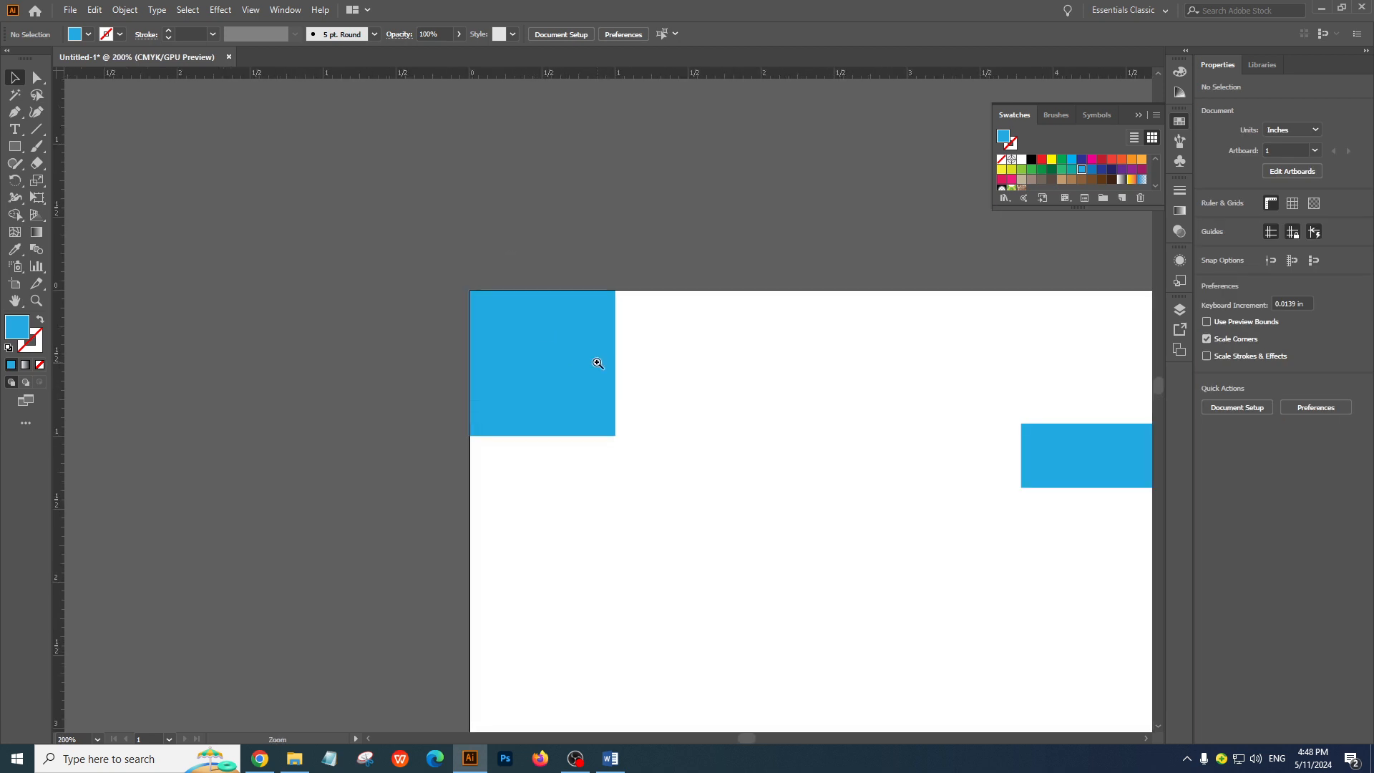
pyautogui.keyDown('ctrl'); pyautogui.click(598, 363); pyautogui.keyUp('ctrl')
pyautogui.moveTo(577, 425); pyautogui.dragTo(546, 171)
pyautogui.keyDown('ctrl'); pyautogui.click(562, 165); pyautogui.keyUp('ctrl')
pyautogui.keyDown('ctrl'); pyautogui.click(563, 165); pyautogui.keyUp('ctrl')
pyautogui.moveTo(641, 440); pyautogui.dragTo(629, 260)
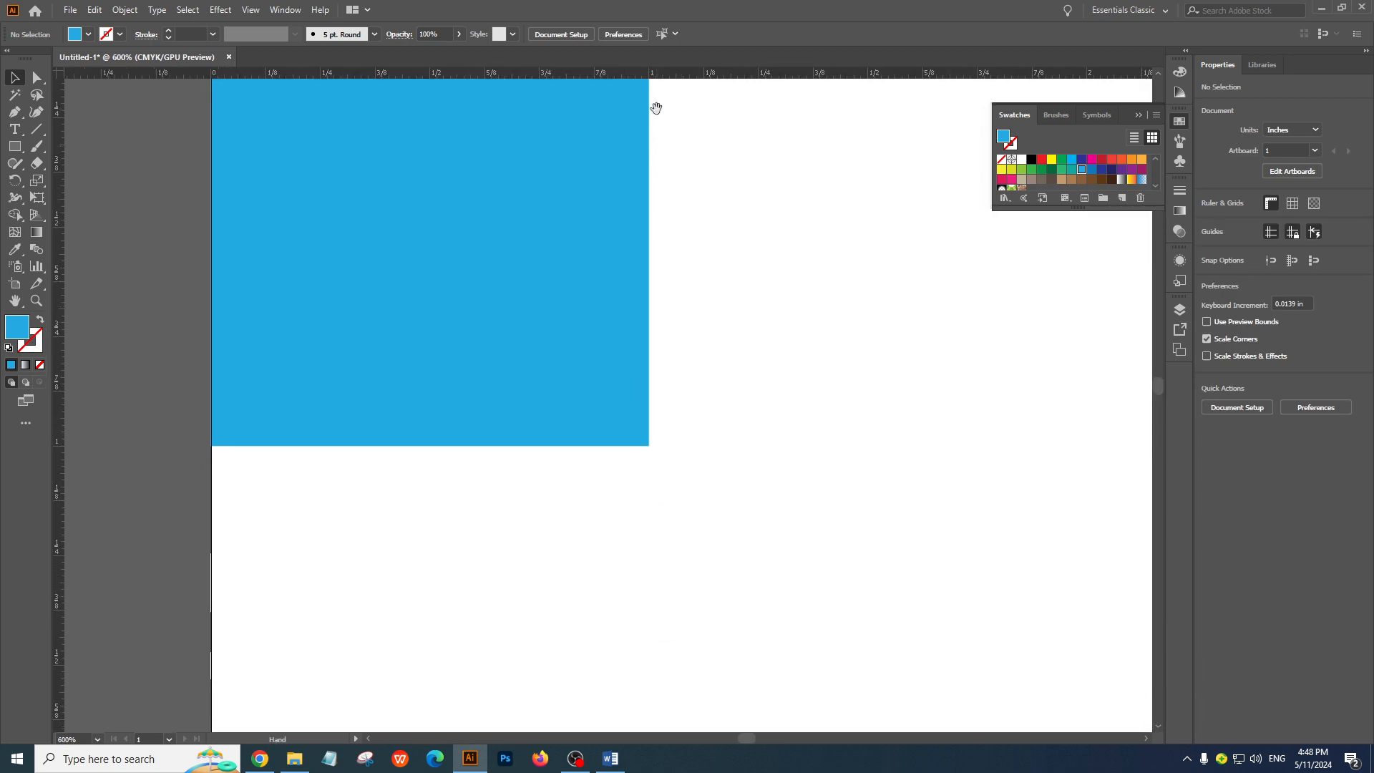
pyautogui.hotkey('ctrl', '0')
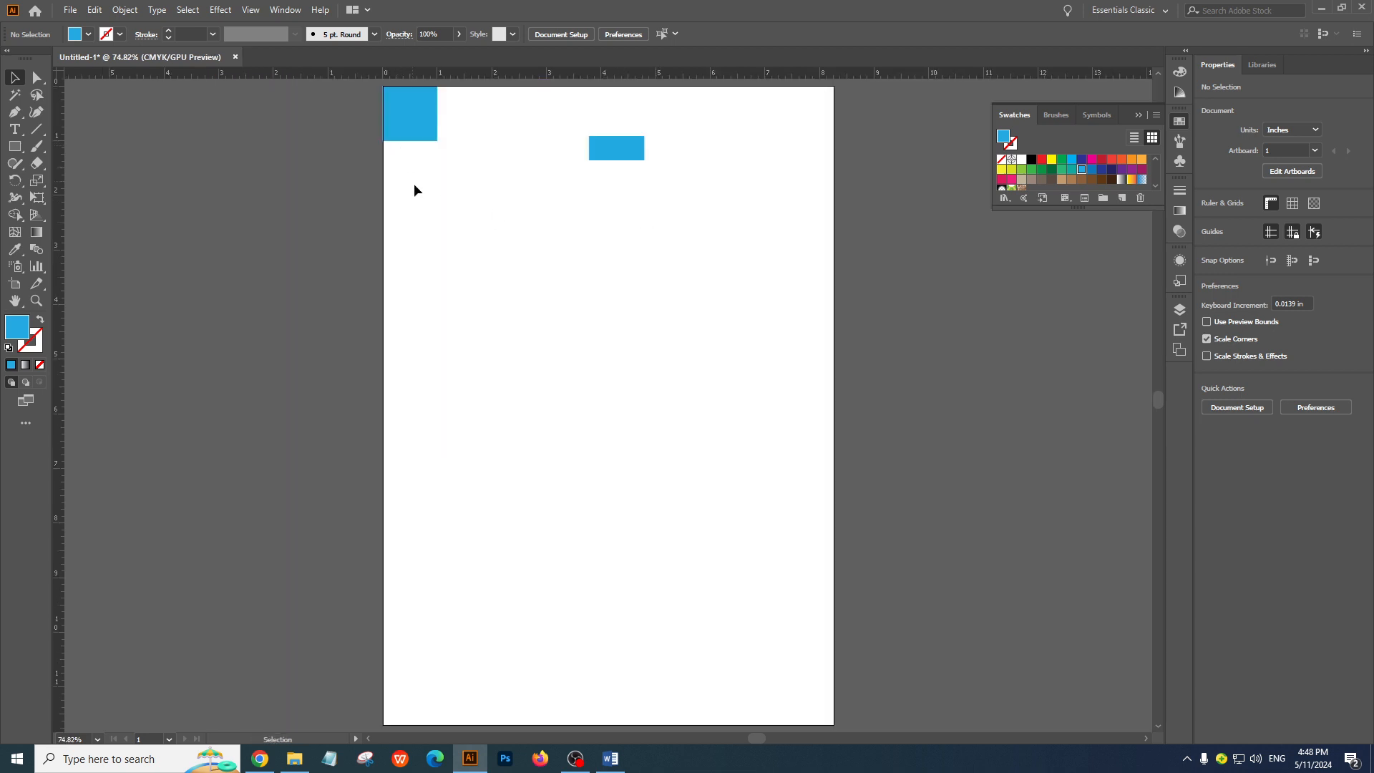
# Copy the 1 in corner square, snap the copy into the artboard's lower-right corner and deselect it
pyautogui.moveTo(414, 127); pyautogui.dragTo(536, 281)
pyautogui.hotkey('ctrl', 'z')
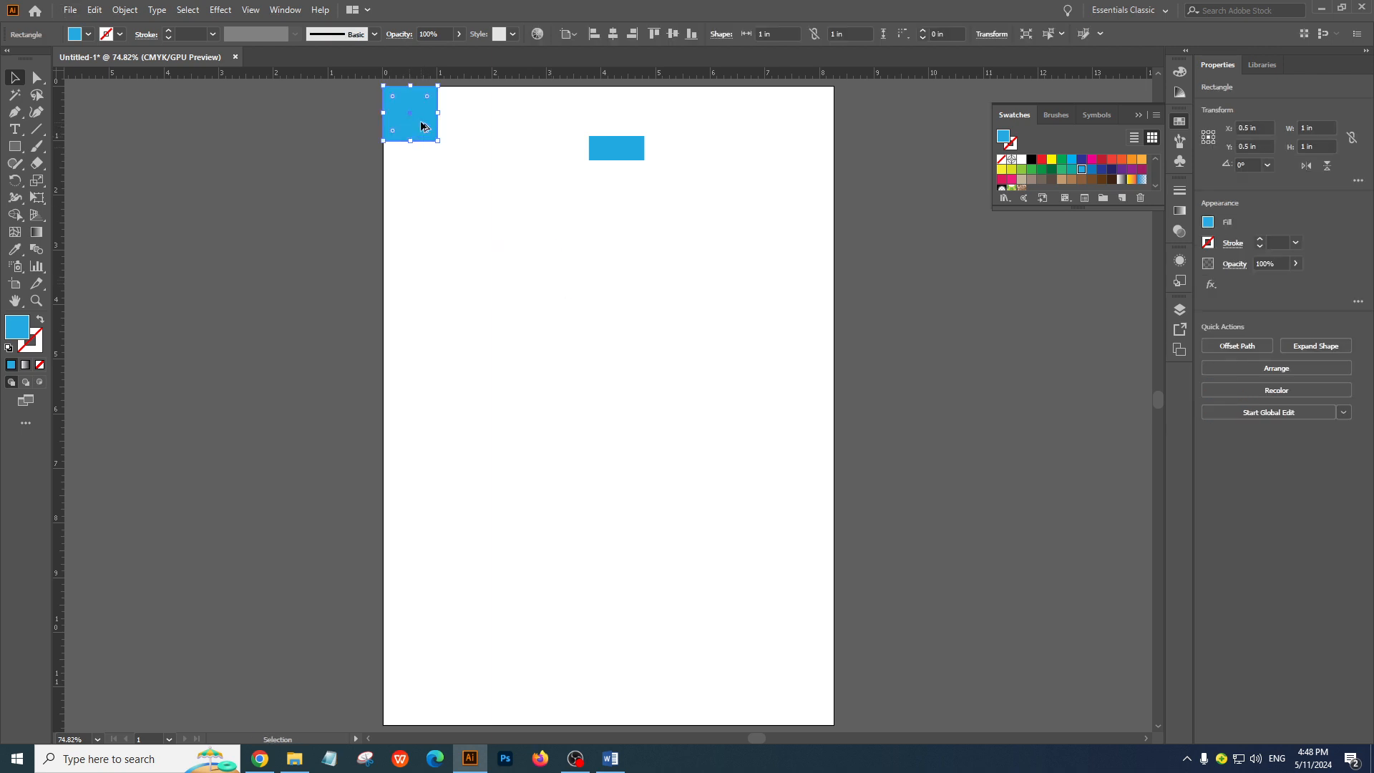
pyautogui.moveTo(421, 121)
pyautogui.mouseDown()
pyautogui.moveTo(494, 208)
pyautogui.moveTo(409, 118)
pyautogui.mouseUp()
pyautogui.moveTo(418, 120); pyautogui.dragTo(756, 549)
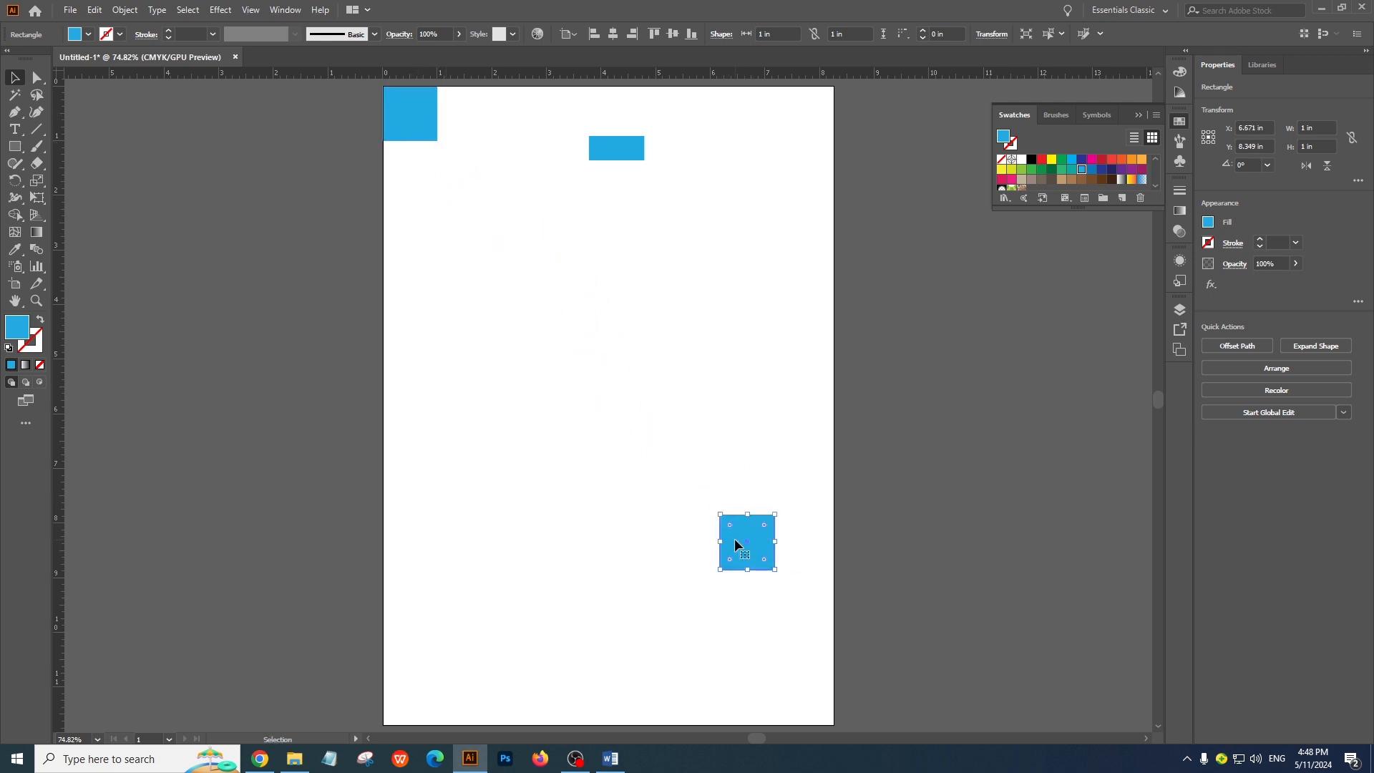
pyautogui.scroll(-3, 718, 547)
pyautogui.hscroll(2, 718, 546)
pyautogui.moveTo(689, 456); pyautogui.dragTo(761, 614)
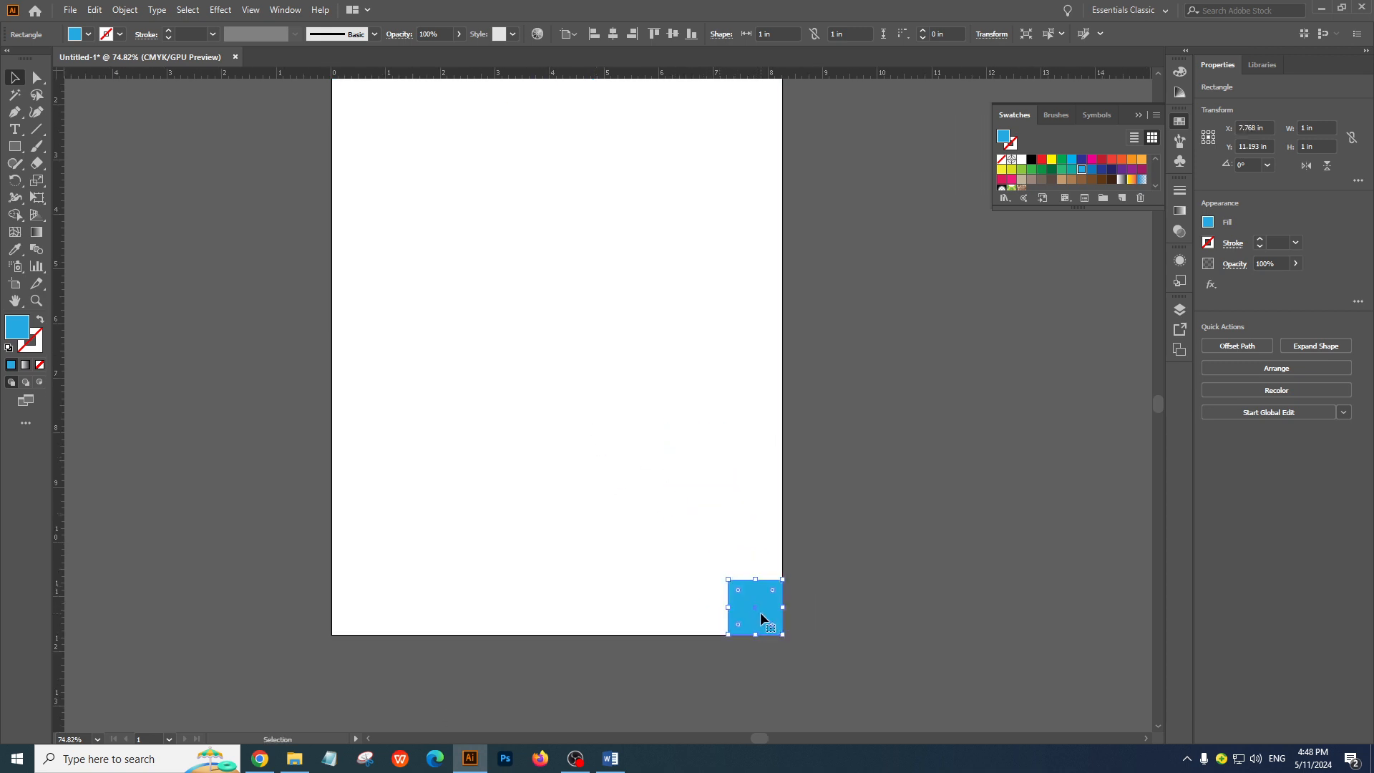
pyautogui.click(914, 480)
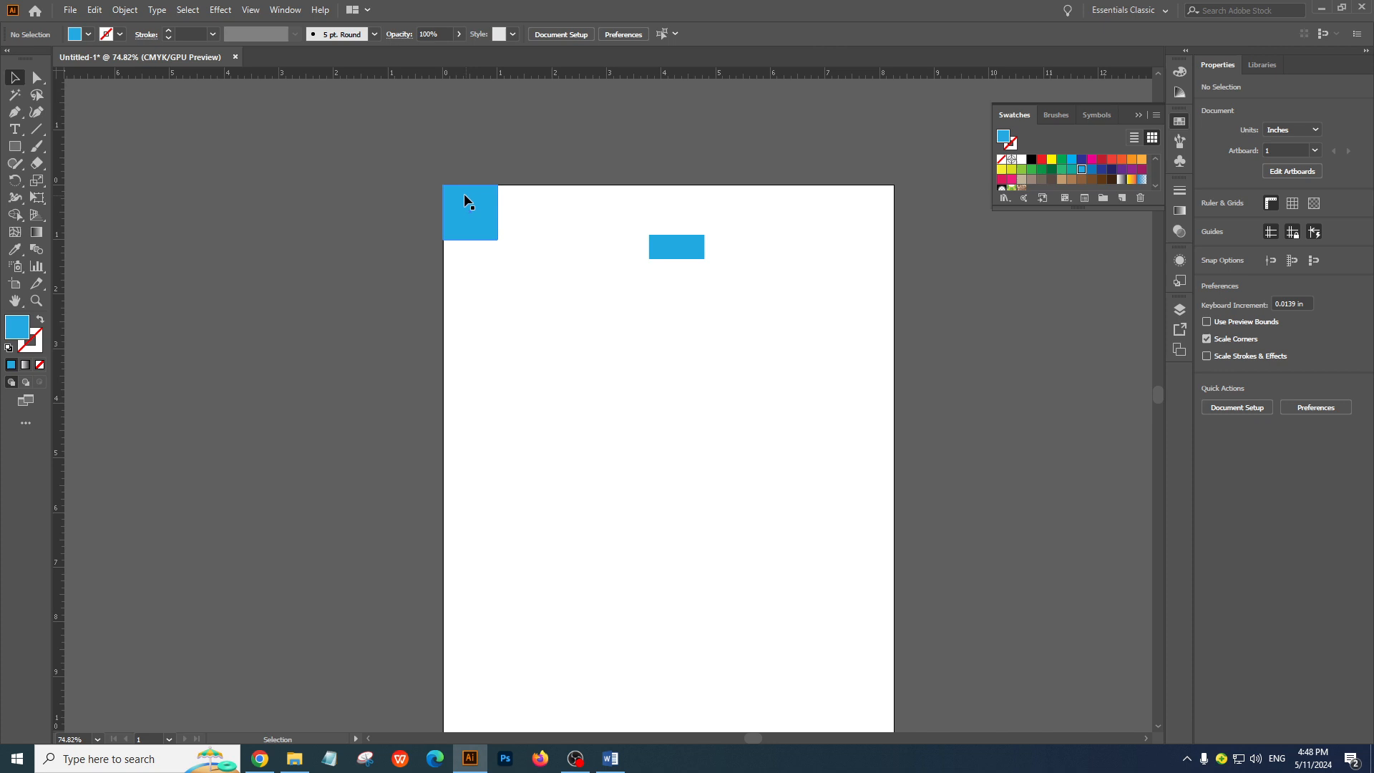
# Move the small blue rectangle off the artboard to its right and delete it, keeping both corner squares
pyautogui.moveTo(463, 193); pyautogui.dragTo(528, 300)
pyautogui.hotkey('ctrl', 'z')
pyautogui.click(736, 460)
pyautogui.moveTo(680, 251); pyautogui.dragTo(674, 368)
pyautogui.moveTo(546, 314); pyautogui.dragTo(770, 414)
pyautogui.press('Delete')
pyautogui.keyDown('ctrl'); pyautogui.keyDown('alt'); pyautogui.click(770, 413); pyautogui.keyUp('alt'); pyautogui.keyUp('ctrl')
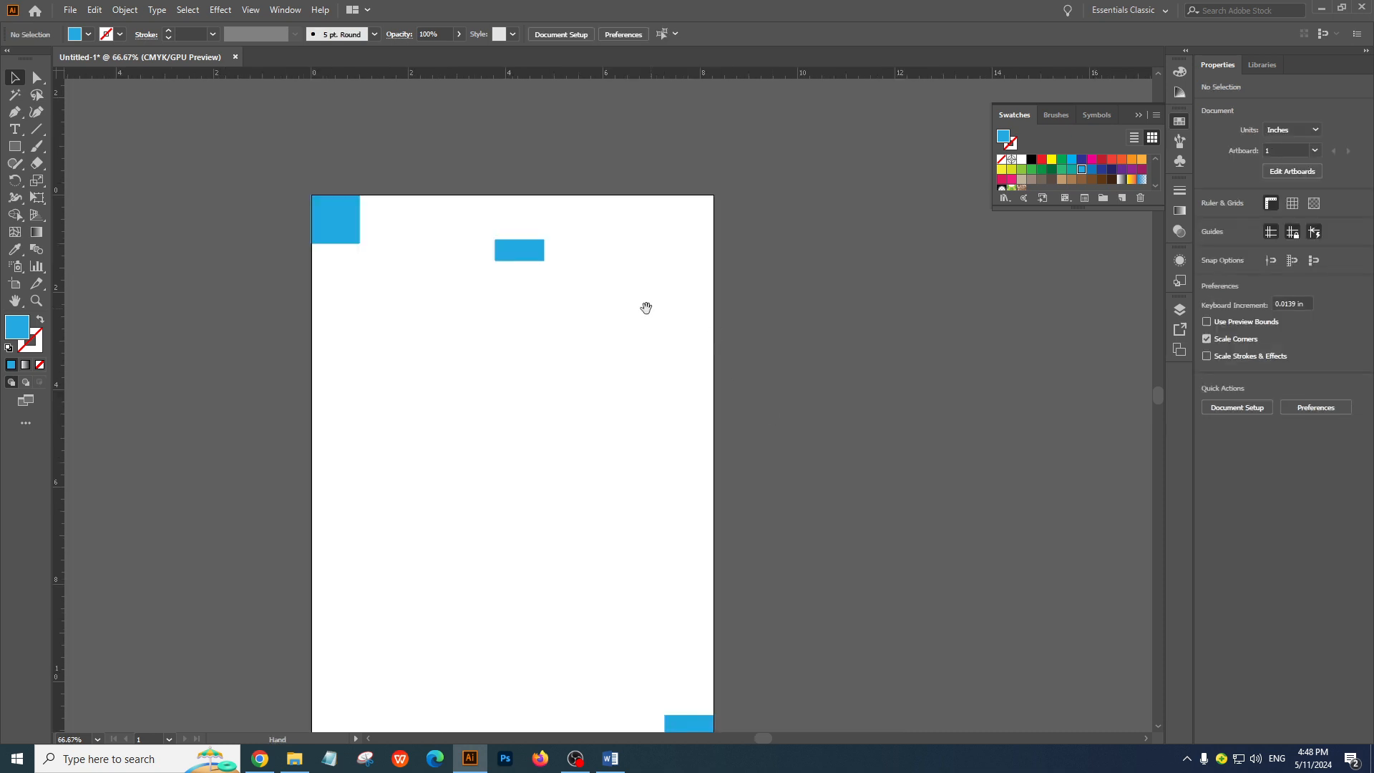
pyautogui.moveTo(645, 308); pyautogui.dragTo(658, 158)
pyautogui.moveTo(542, 107); pyautogui.dragTo(858, 280)
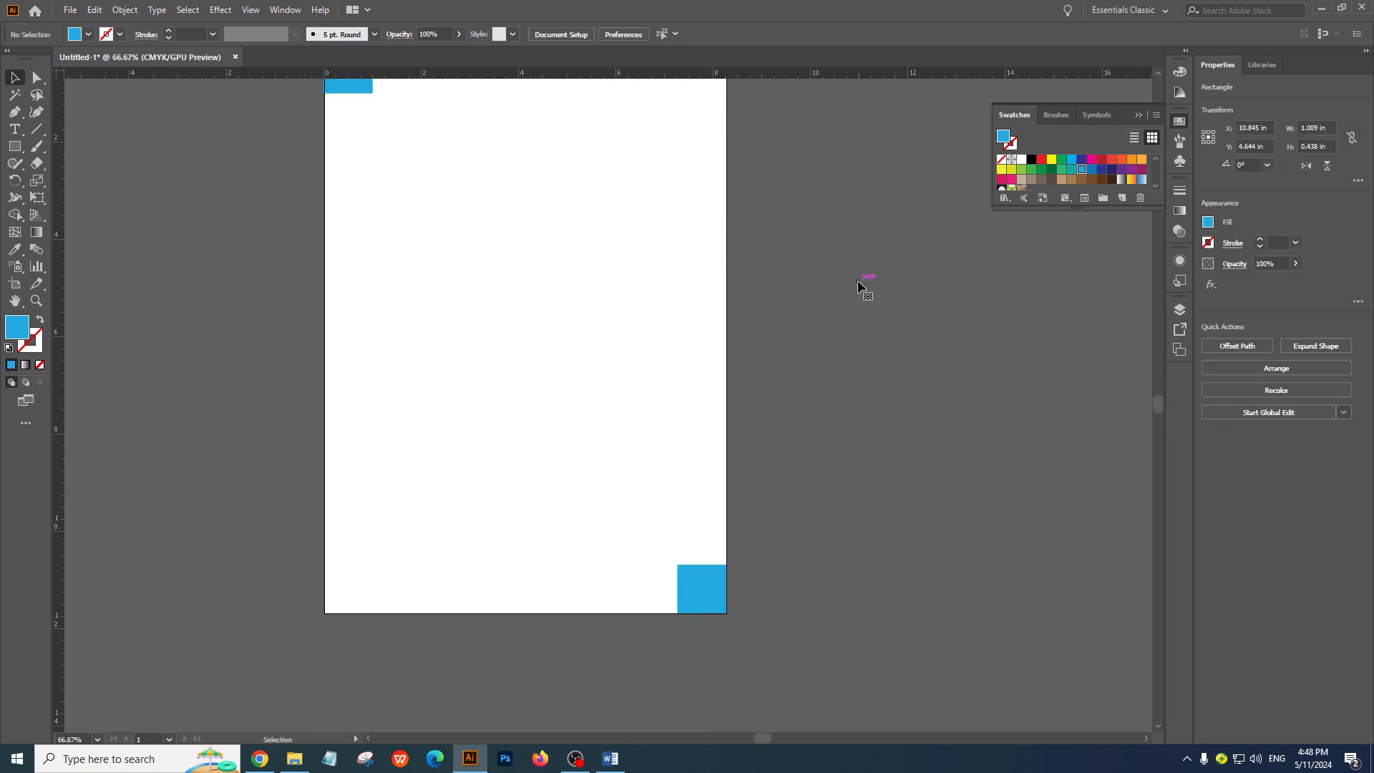
pyautogui.click(857, 281)
pyautogui.keyDown('ctrl'); pyautogui.keyDown('alt'); pyautogui.click(587, 315); pyautogui.keyUp('alt'); pyautogui.keyUp('ctrl')
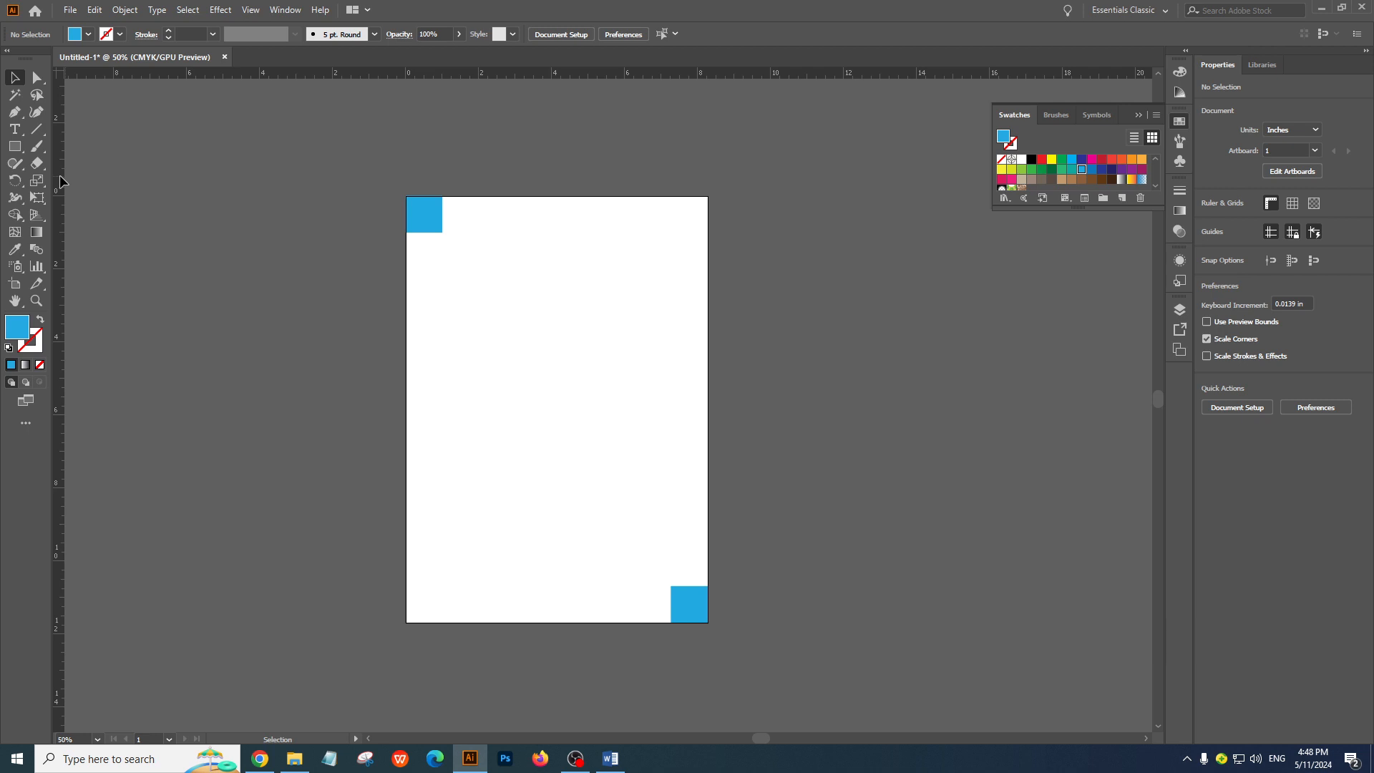
# Place four ruler guides along the inner edges of the two corner squares as 1 in margins, and delete both squares
pyautogui.moveTo(57, 198); pyautogui.dragTo(79, 204)
pyautogui.moveTo(358, 223); pyautogui.dragTo(432, 232)
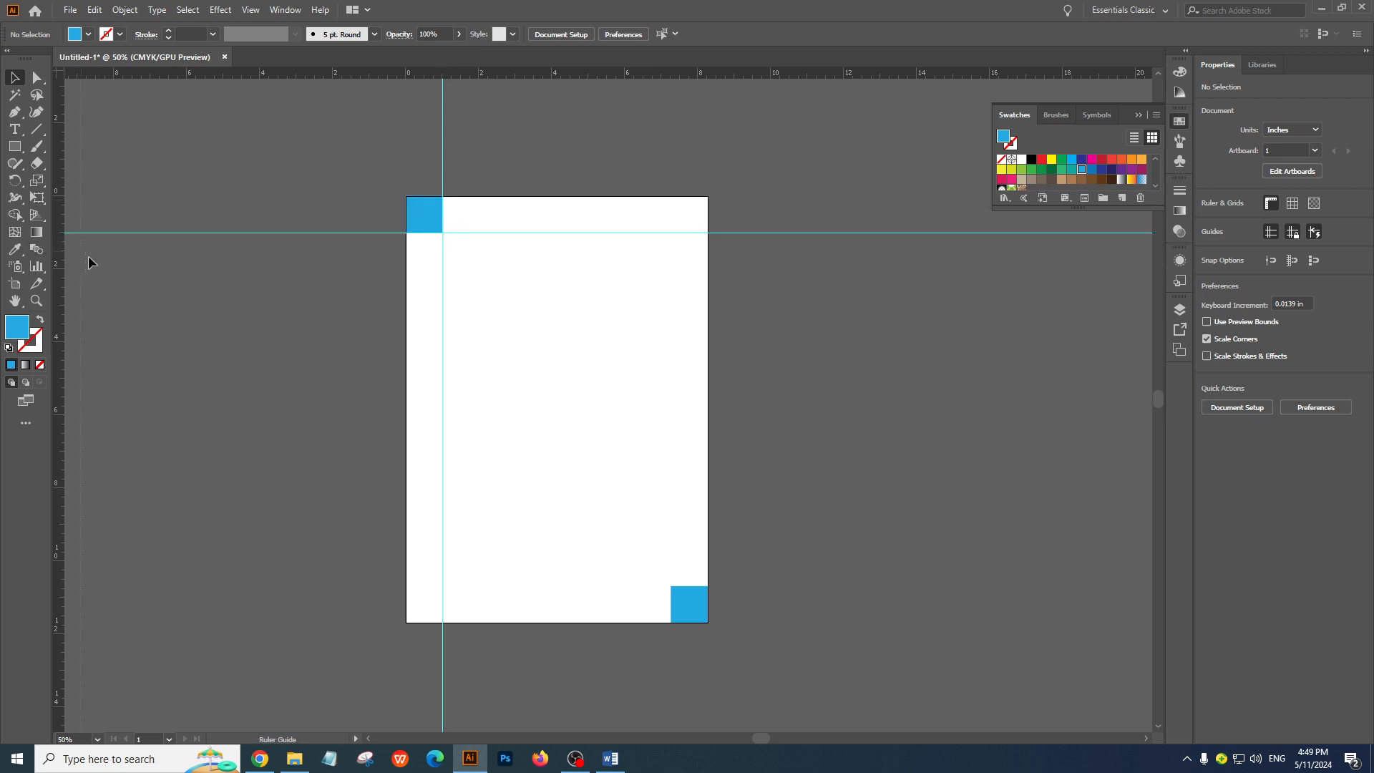
pyautogui.moveTo(310, 398); pyautogui.dragTo(672, 605)
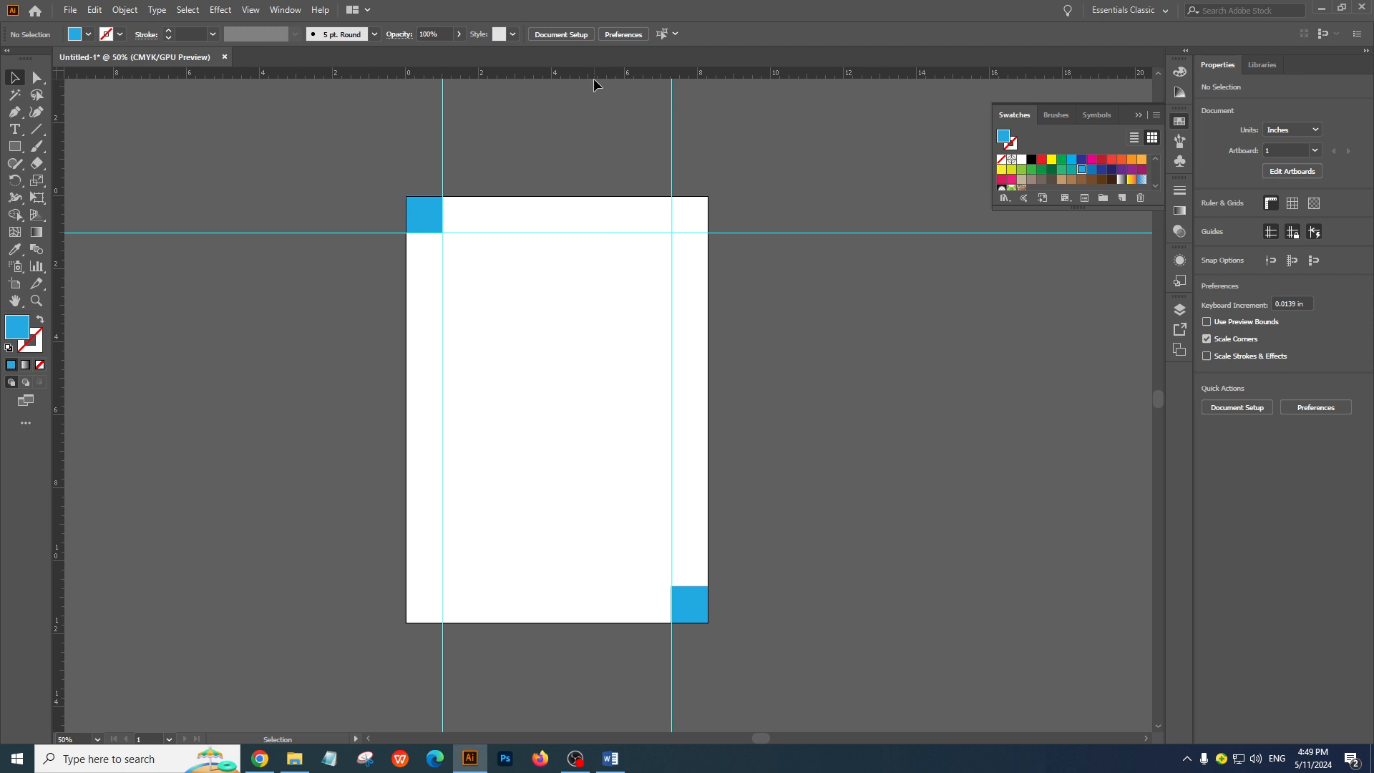
pyautogui.moveTo(594, 76); pyautogui.dragTo(689, 587)
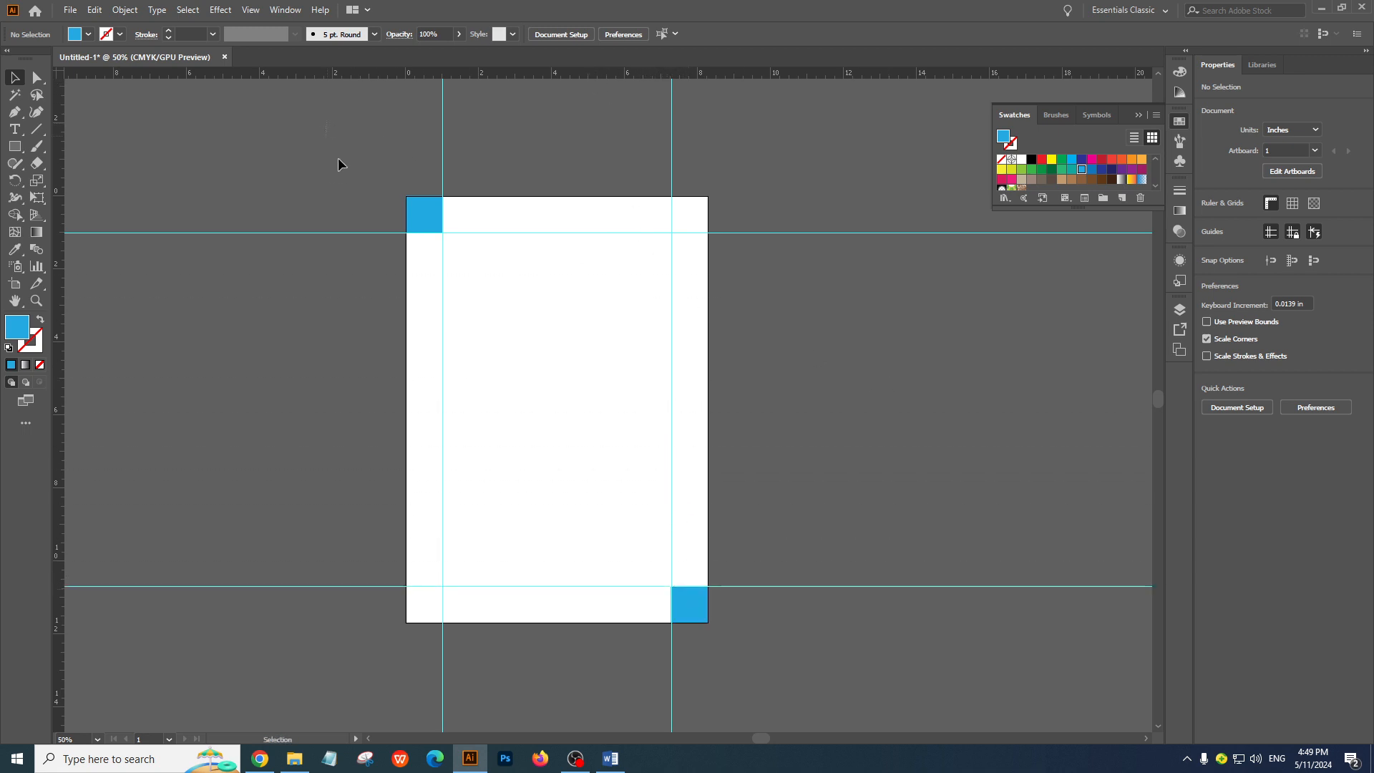
pyautogui.moveTo(338, 158); pyautogui.dragTo(809, 687)
pyautogui.press('Delete')
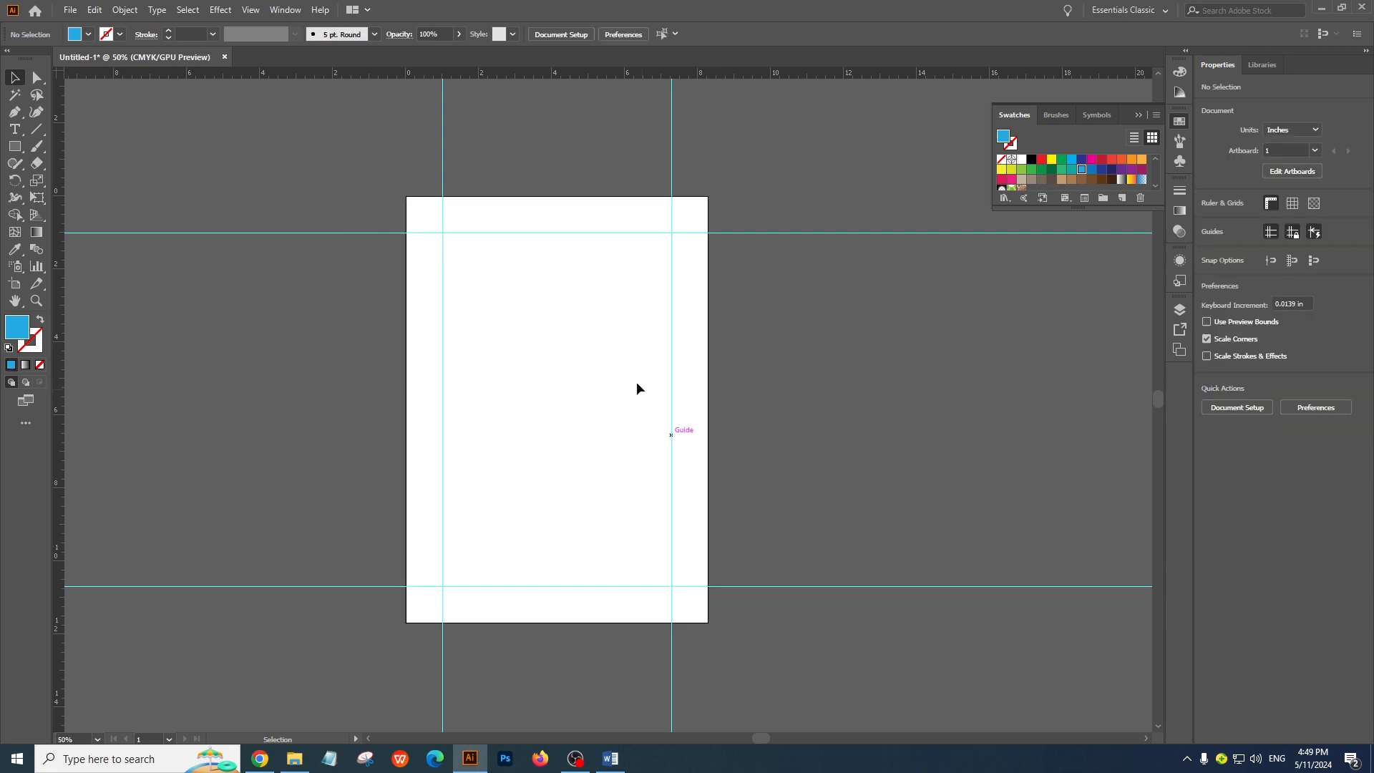
# Examine the margin guides on all sides of the empty artboard, including the page area they enclose
pyautogui.hotkey('ctrl', 'space')
pyautogui.click(522, 368)
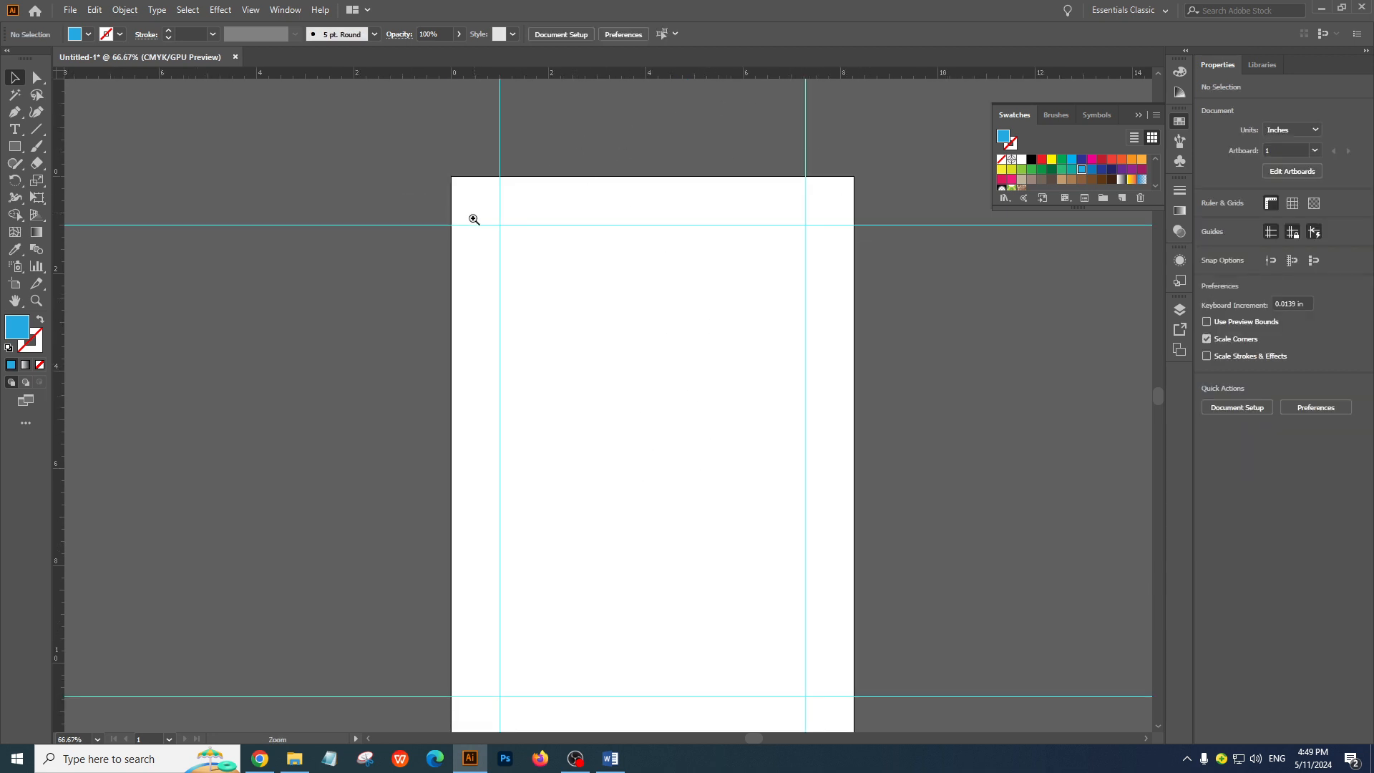
pyautogui.keyDown('ctrl'); pyautogui.moveTo(705, 408); pyautogui.dragTo(636, 299); pyautogui.keyUp('ctrl')
pyautogui.keyDown('ctrl'); pyautogui.click(685, 398); pyautogui.keyUp('ctrl')
pyautogui.keyDown('ctrl'); pyautogui.click(687, 399); pyautogui.keyUp('ctrl')
pyautogui.press('space')
pyautogui.moveTo(441, 366); pyautogui.dragTo(611, 488)
pyautogui.hotkey('ctrl', 'space')
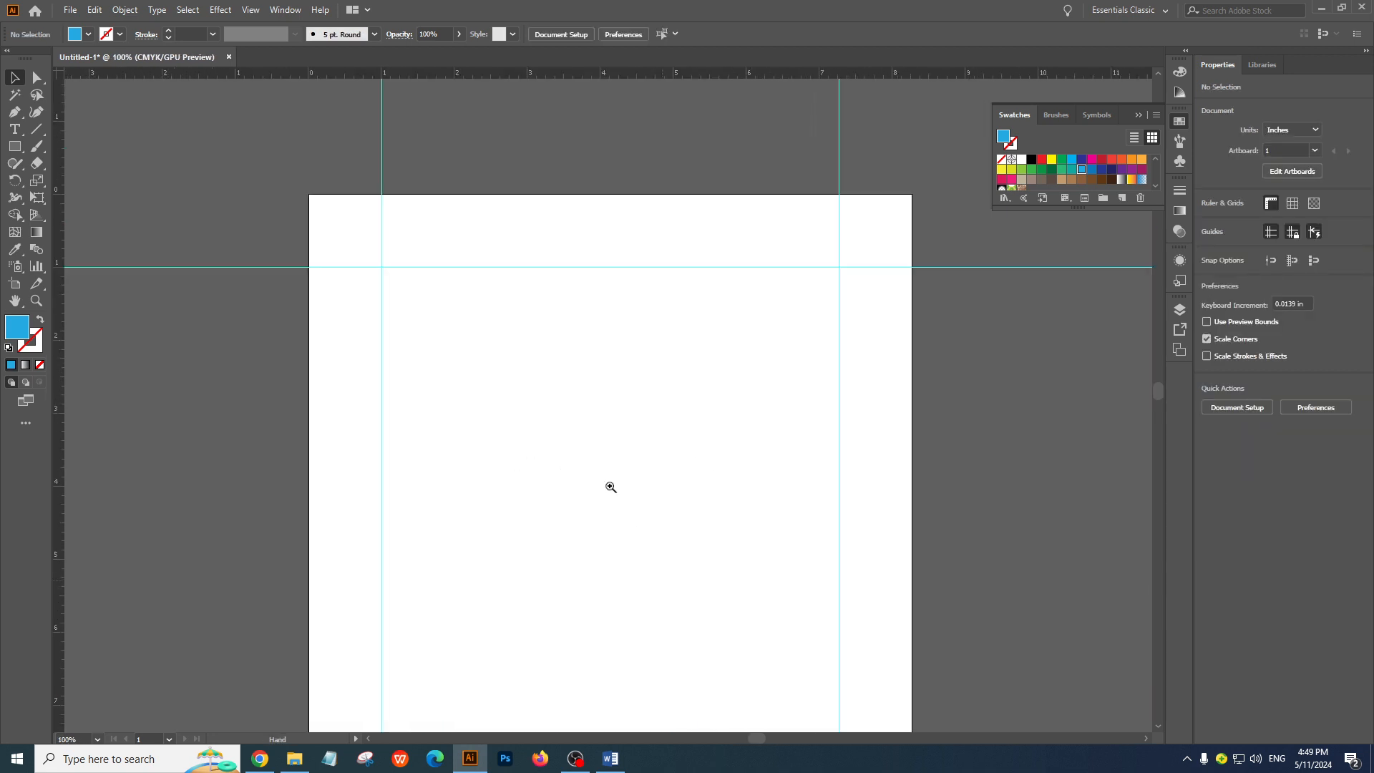
pyautogui.keyDown('ctrl'); pyautogui.keyDown('alt'); pyautogui.click(558, 391); pyautogui.keyUp('alt'); pyautogui.keyUp('ctrl')
pyautogui.press('space')
pyautogui.moveTo(566, 376); pyautogui.dragTo(522, 194)
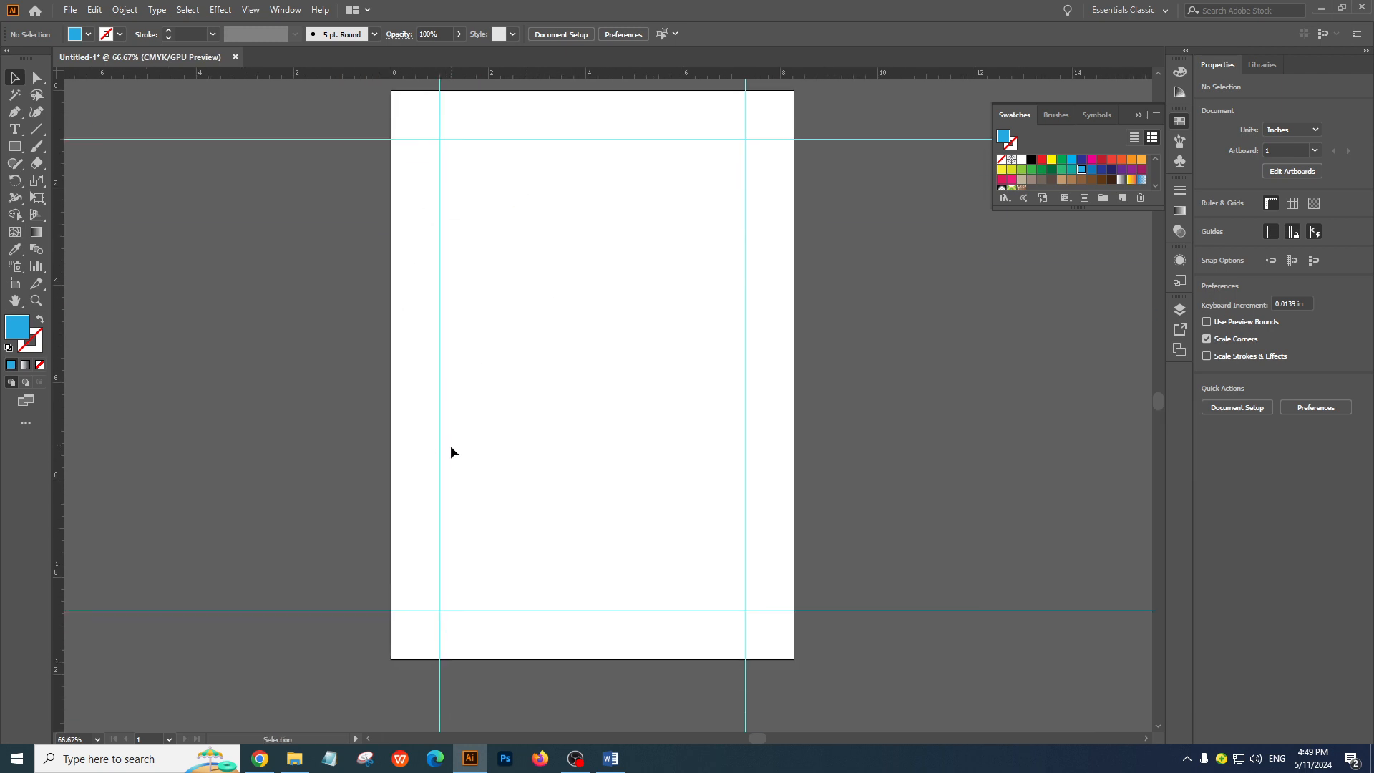
pyautogui.hotkey('ctrl', 'alt', 'space')
pyautogui.keyDown('ctrl'); pyautogui.keyDown('alt'); pyautogui.click(482, 370); pyautogui.keyUp('alt'); pyautogui.keyUp('ctrl')
pyautogui.press('space')
pyautogui.moveTo(692, 362); pyautogui.dragTo(657, 350)
pyautogui.moveTo(444, 133); pyautogui.dragTo(883, 660)
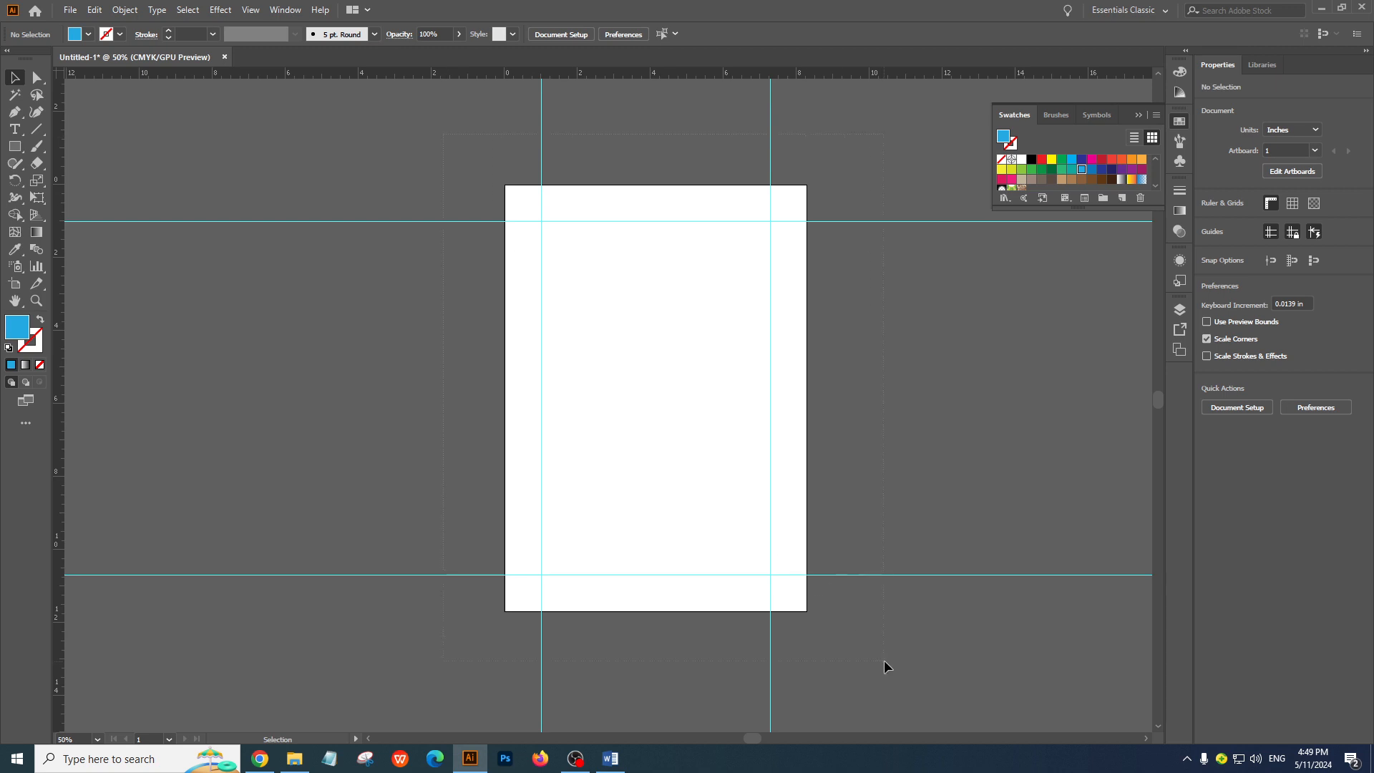
# Undo the deletion of the two corner squares, and delete both squares again while keeping all four guides
pyautogui.hotkey('ctrl', 'z')
pyautogui.hotkey('ctrl', 'z')
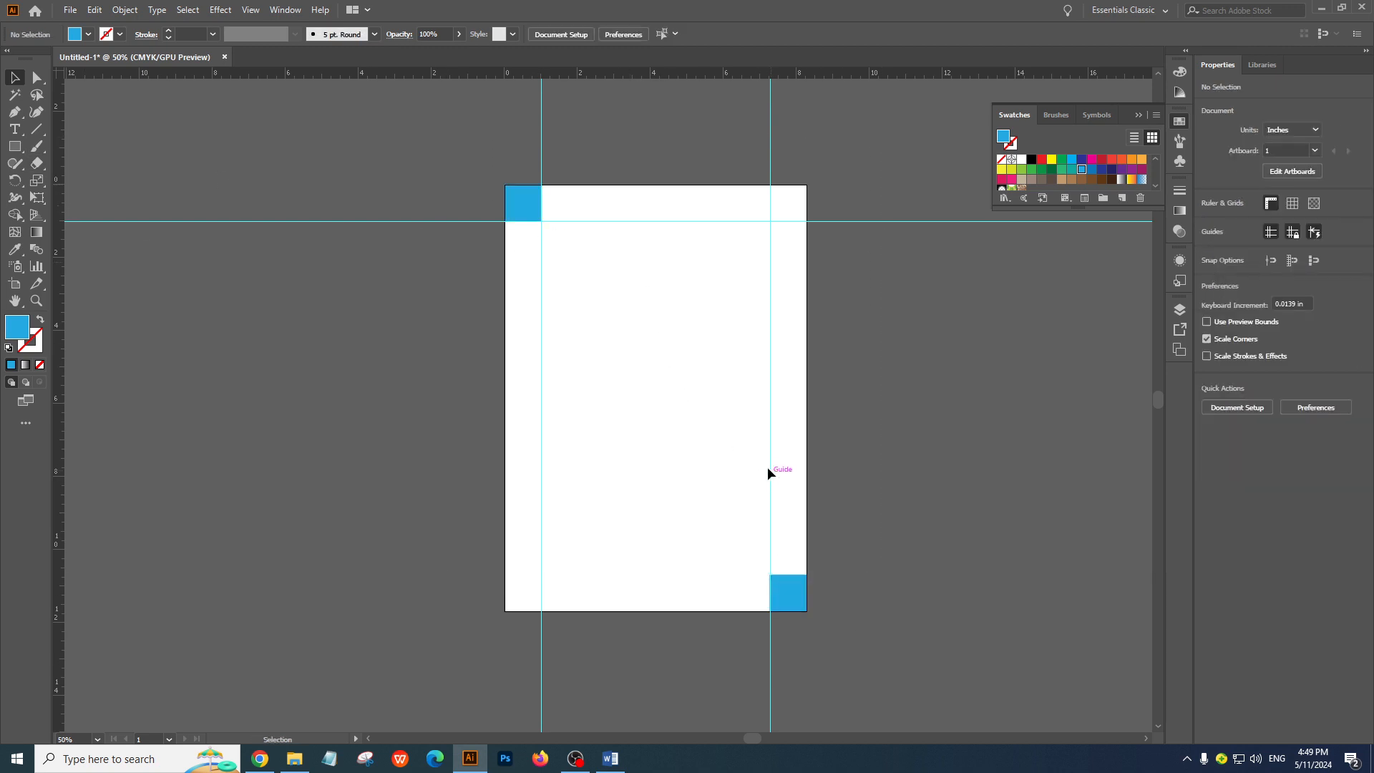
pyautogui.hotkey('ctrl', 'shift', 'z')
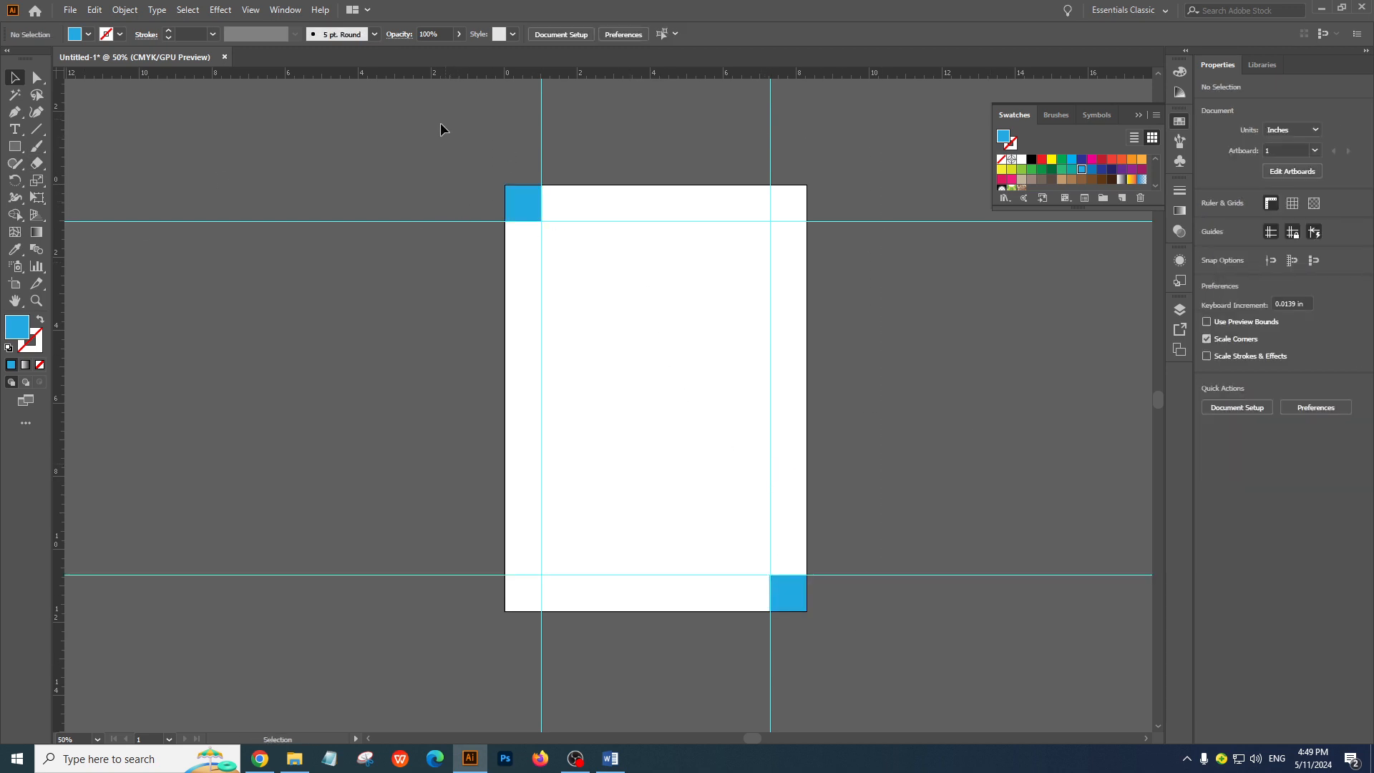
pyautogui.moveTo(440, 129); pyautogui.dragTo(885, 668)
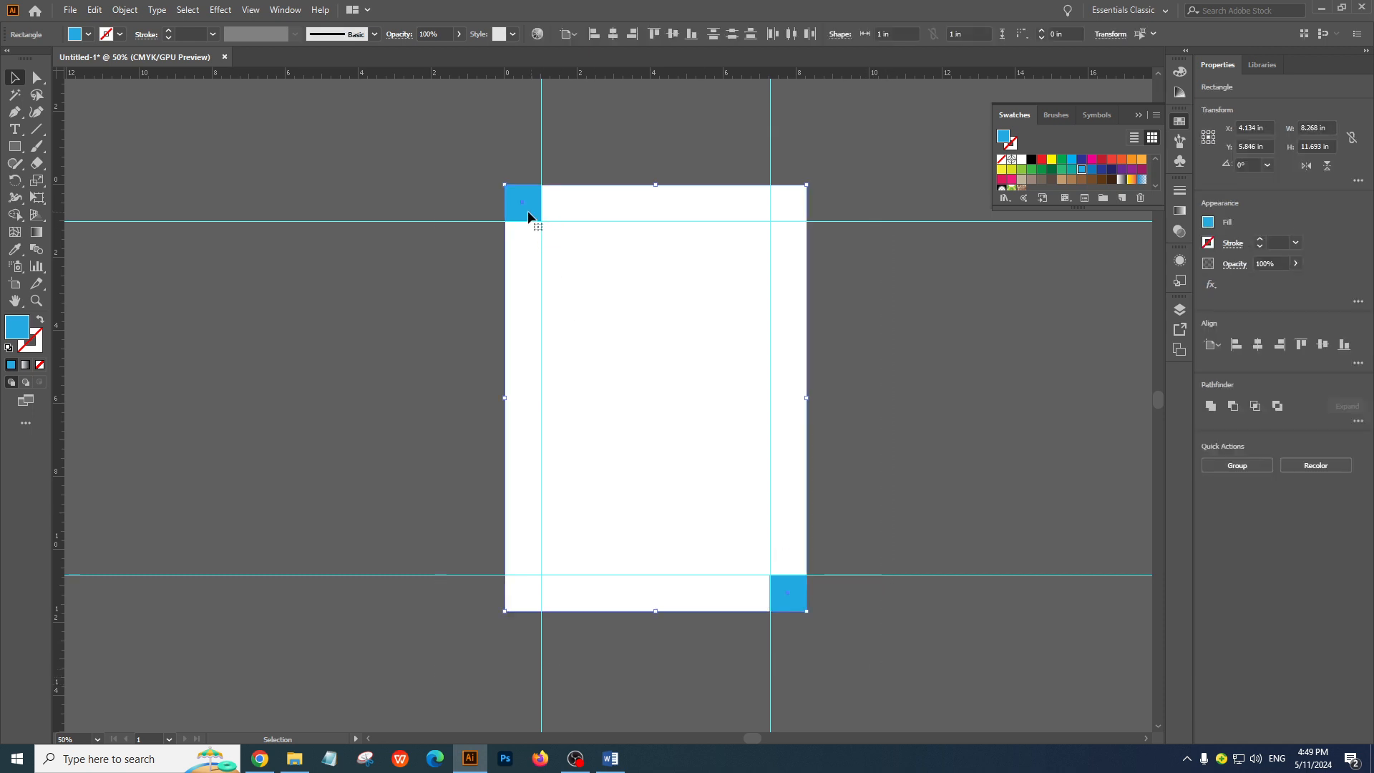
pyautogui.press('Delete')
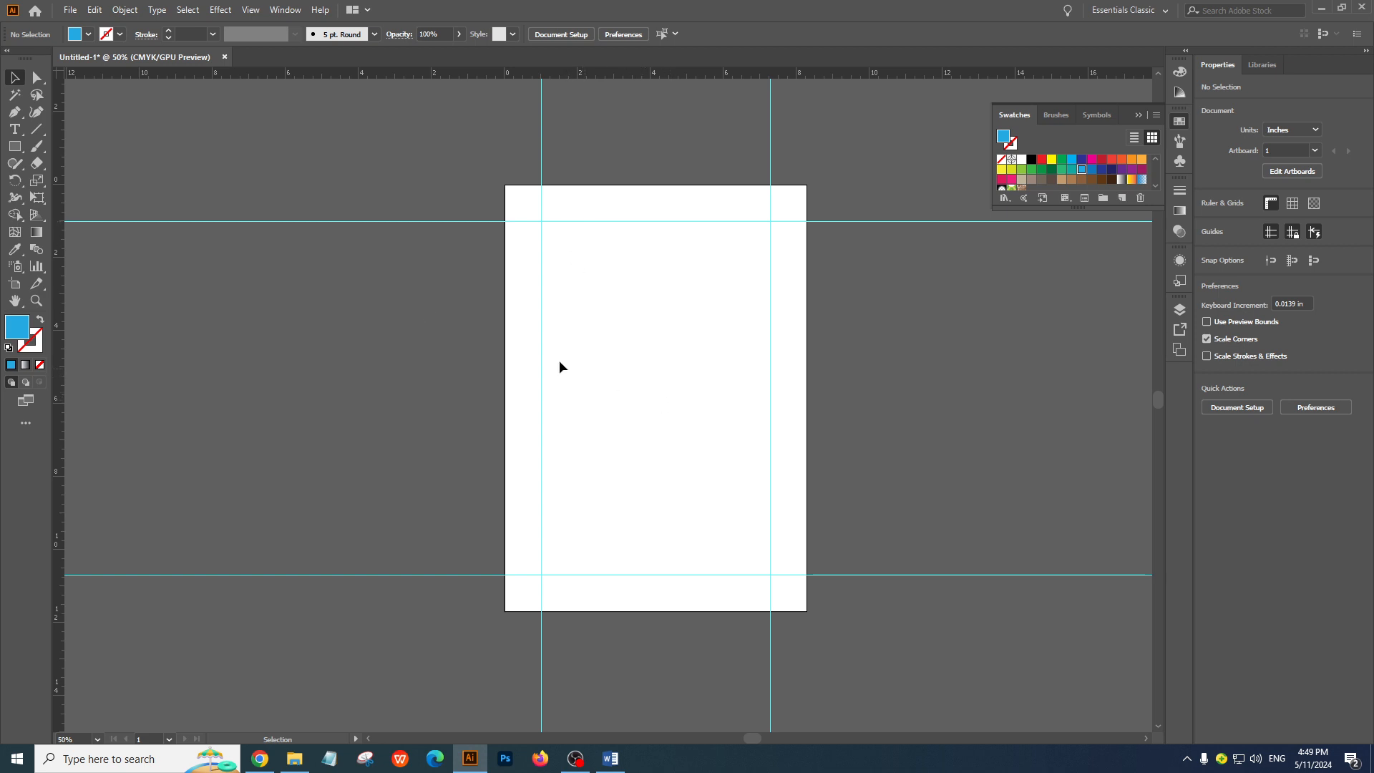
# Draw a blue square about 1.88 in wide inside the margins, move it up beside the left guide and deselect it
pyautogui.click(14, 146)
pyautogui.moveTo(622, 424); pyautogui.dragTo(692, 492)
pyautogui.press('v')
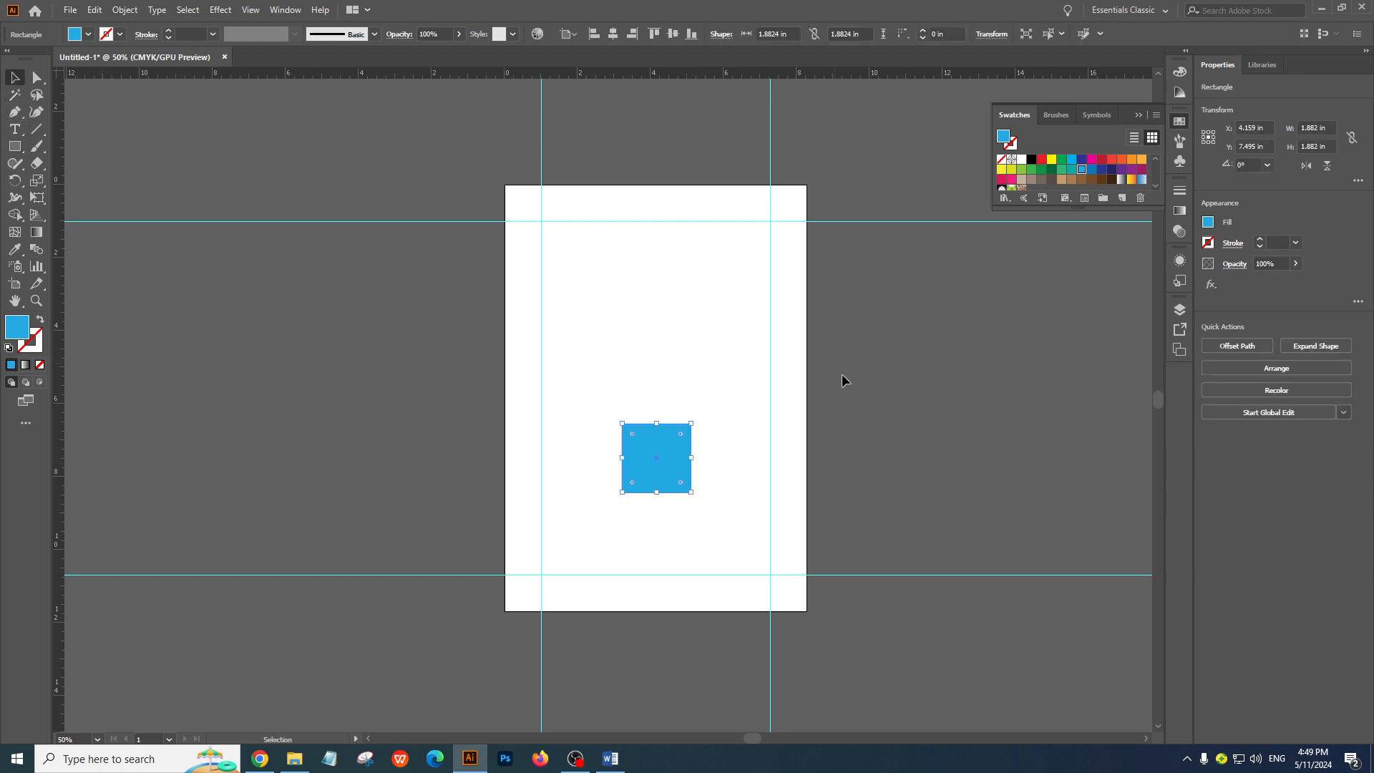
pyautogui.moveTo(660, 470); pyautogui.dragTo(588, 417)
pyautogui.click(690, 437)
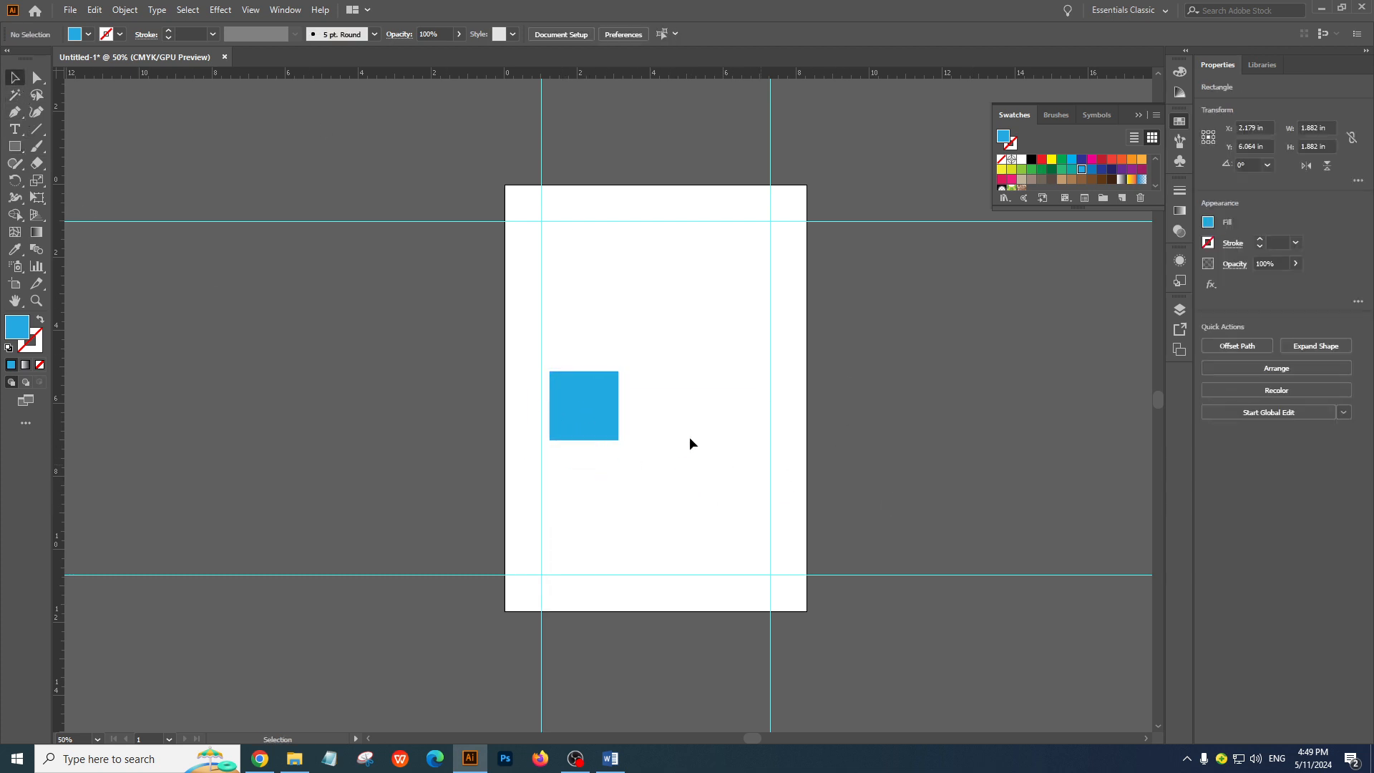
# Draw a blue rectangle about 1.61 by 1.08 in right of the square, move it closer to the right guide and deselect it
pyautogui.click(12, 151)
pyautogui.moveTo(661, 446); pyautogui.dragTo(721, 485)
pyautogui.click(17, 77)
pyautogui.click(969, 285)
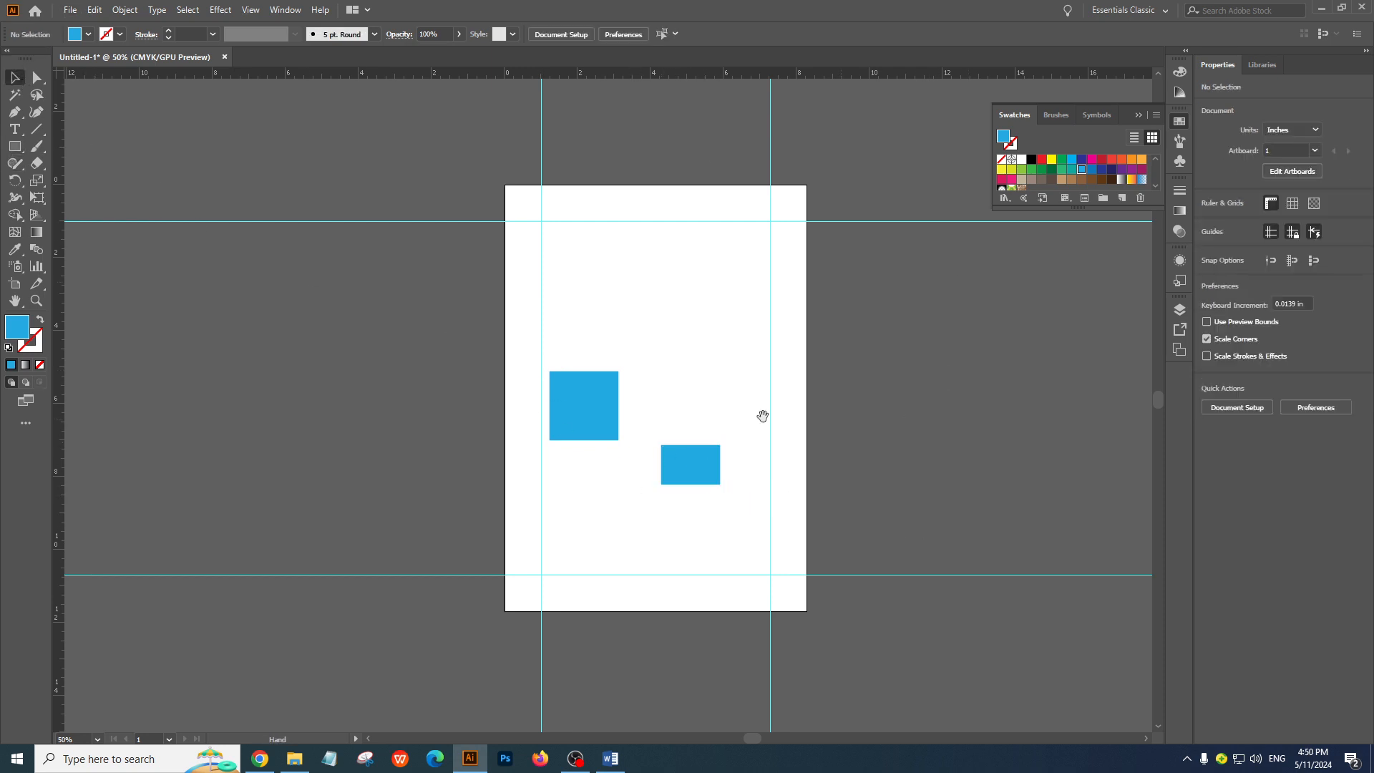
pyautogui.keyDown('ctrl'); pyautogui.doubleClick(641, 380); pyautogui.keyUp('ctrl')
pyautogui.moveTo(656, 582); pyautogui.dragTo(724, 508)
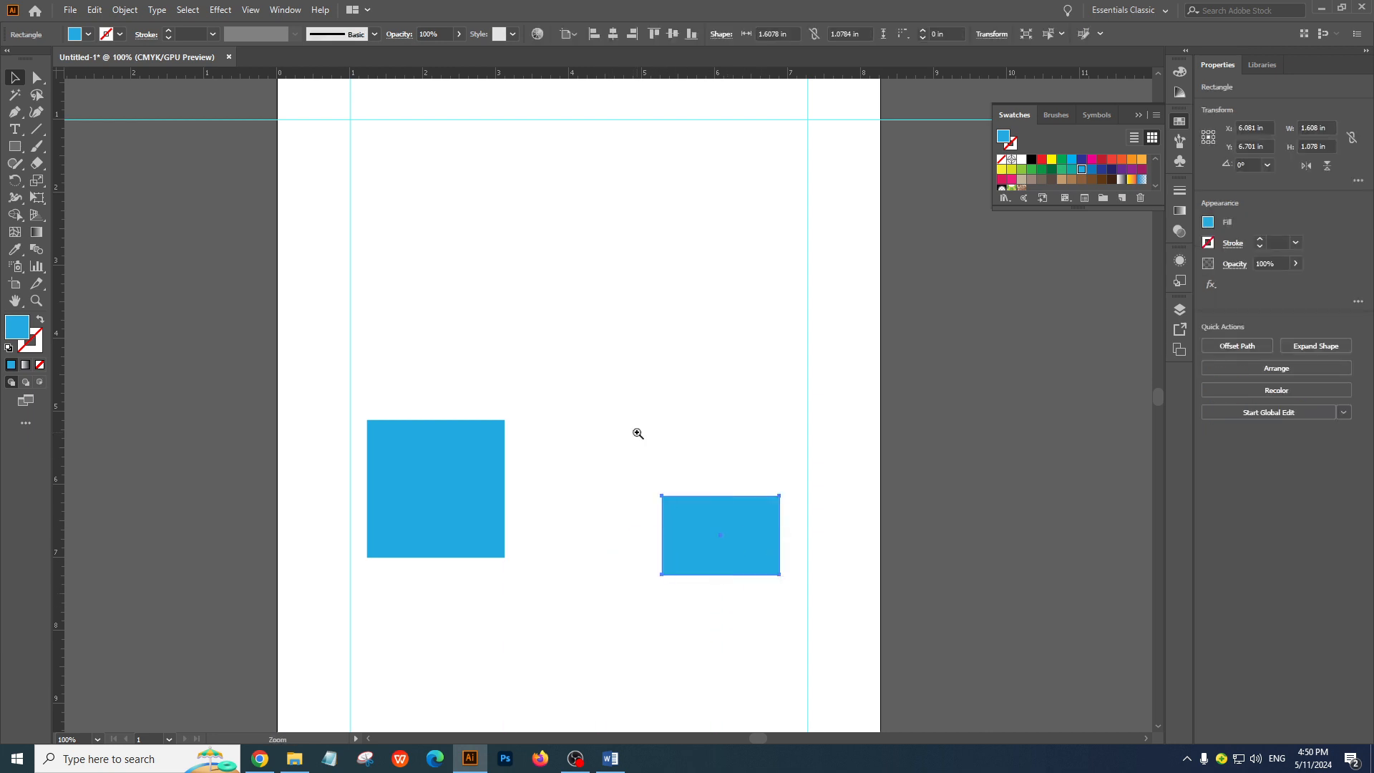
pyautogui.hotkey('ctrl', '=')
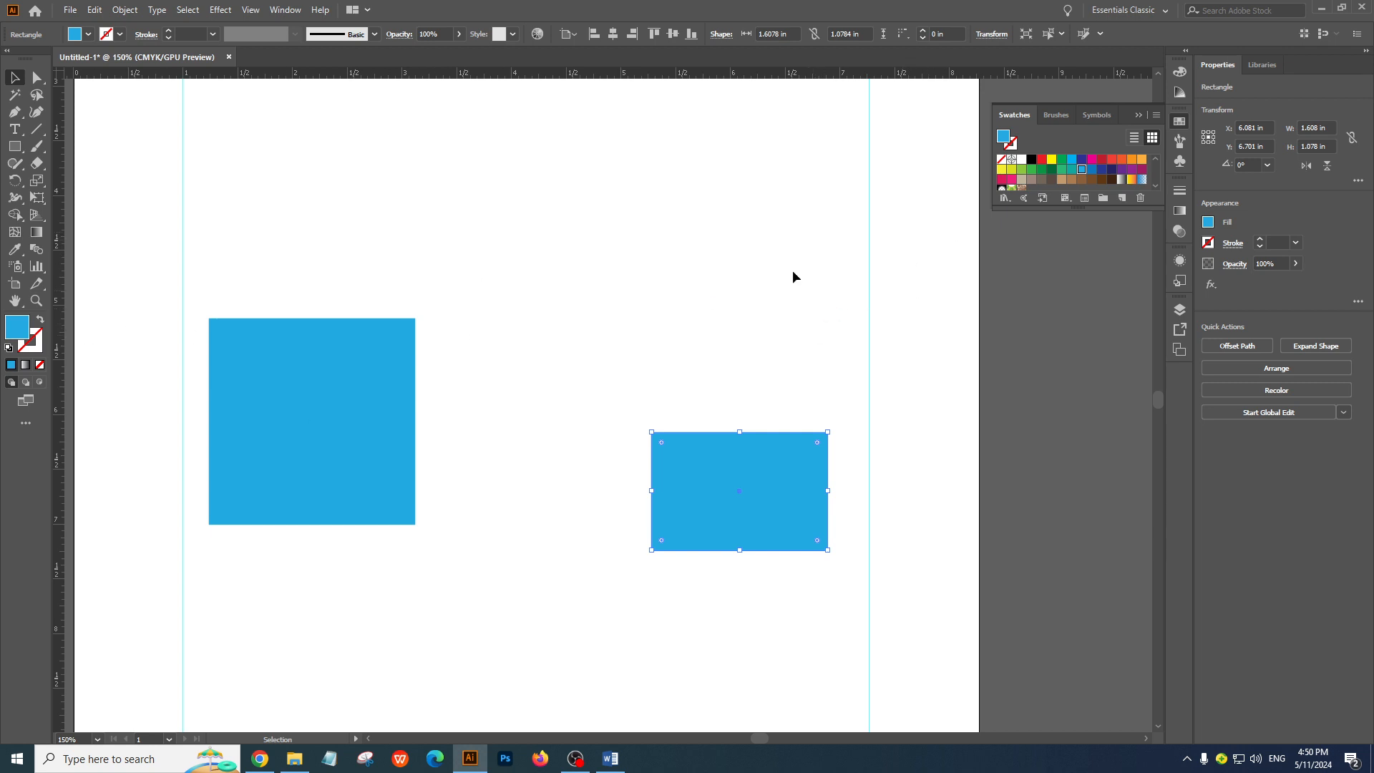
pyautogui.click(1011, 436)
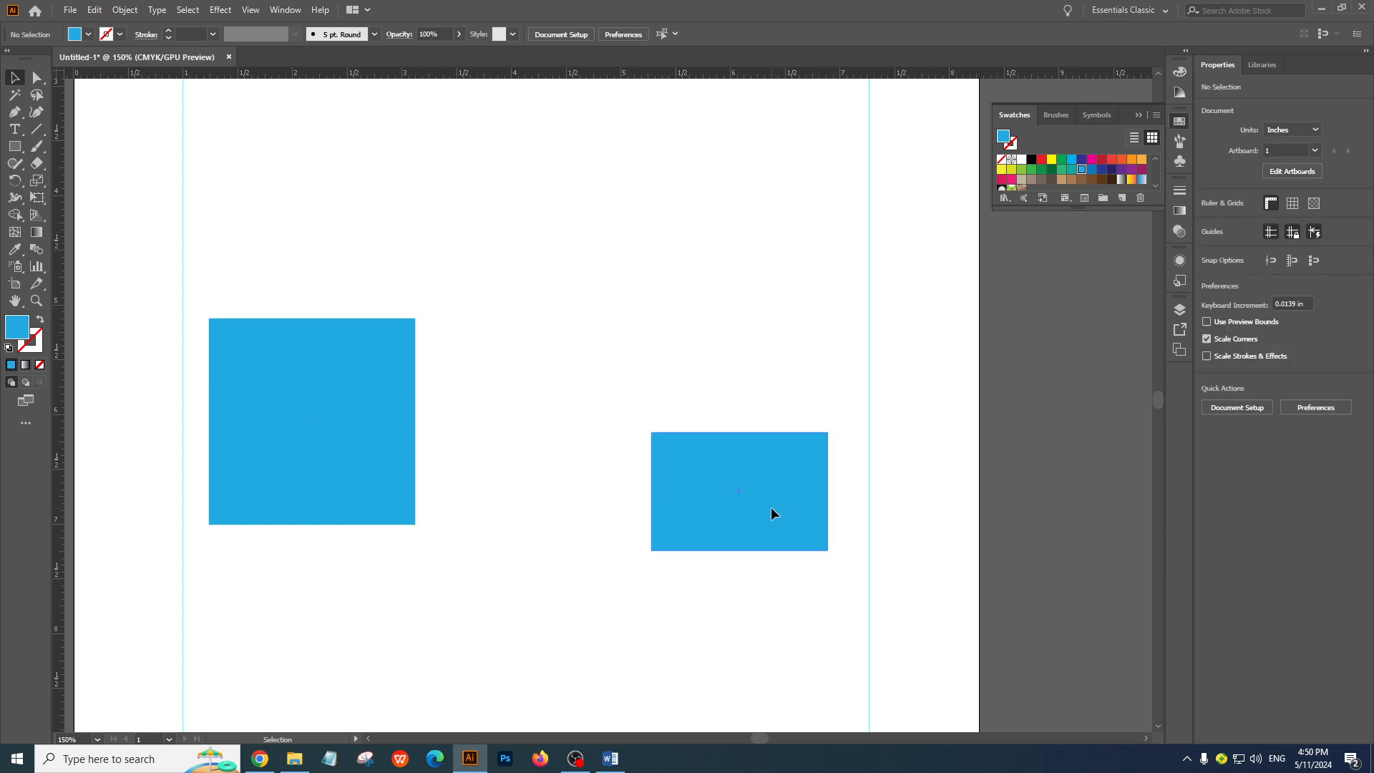
# Move the blue rectangle straight up by about 1.04 in until its upper edge aligns with the square's upper edge, and deselect it
pyautogui.moveTo(771, 508); pyautogui.dragTo(776, 480)
pyautogui.moveTo(775, 467); pyautogui.dragTo(770, 393)
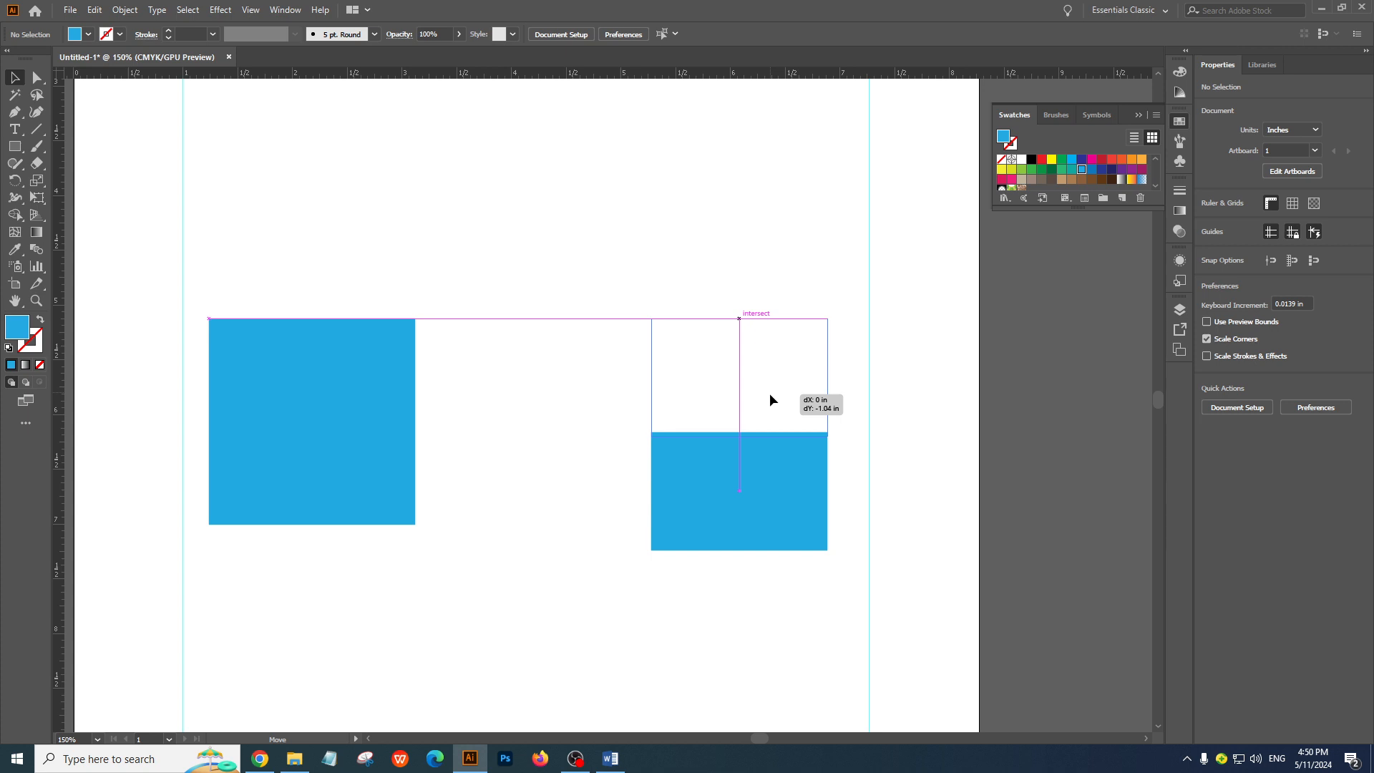
pyautogui.moveTo(770, 393); pyautogui.dragTo(770, 393)
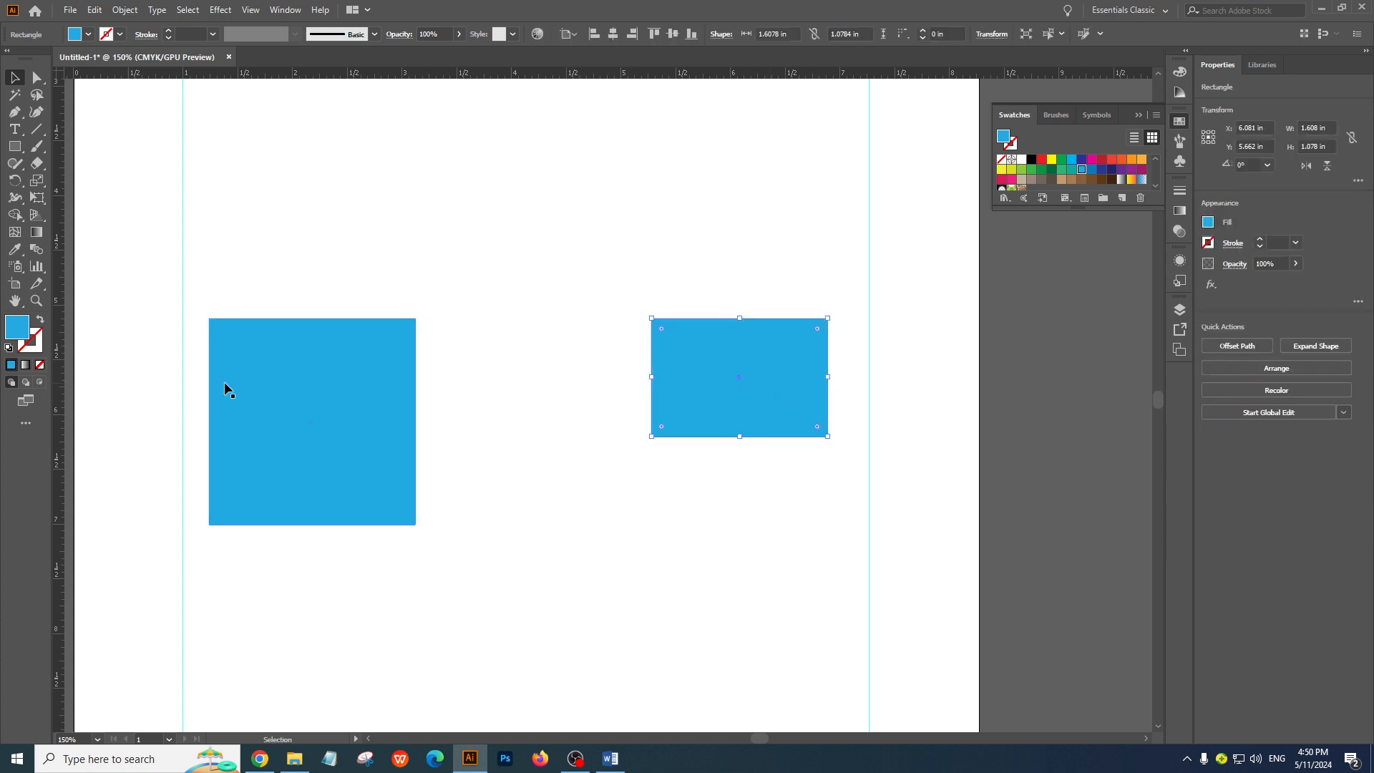
pyautogui.click(194, 265)
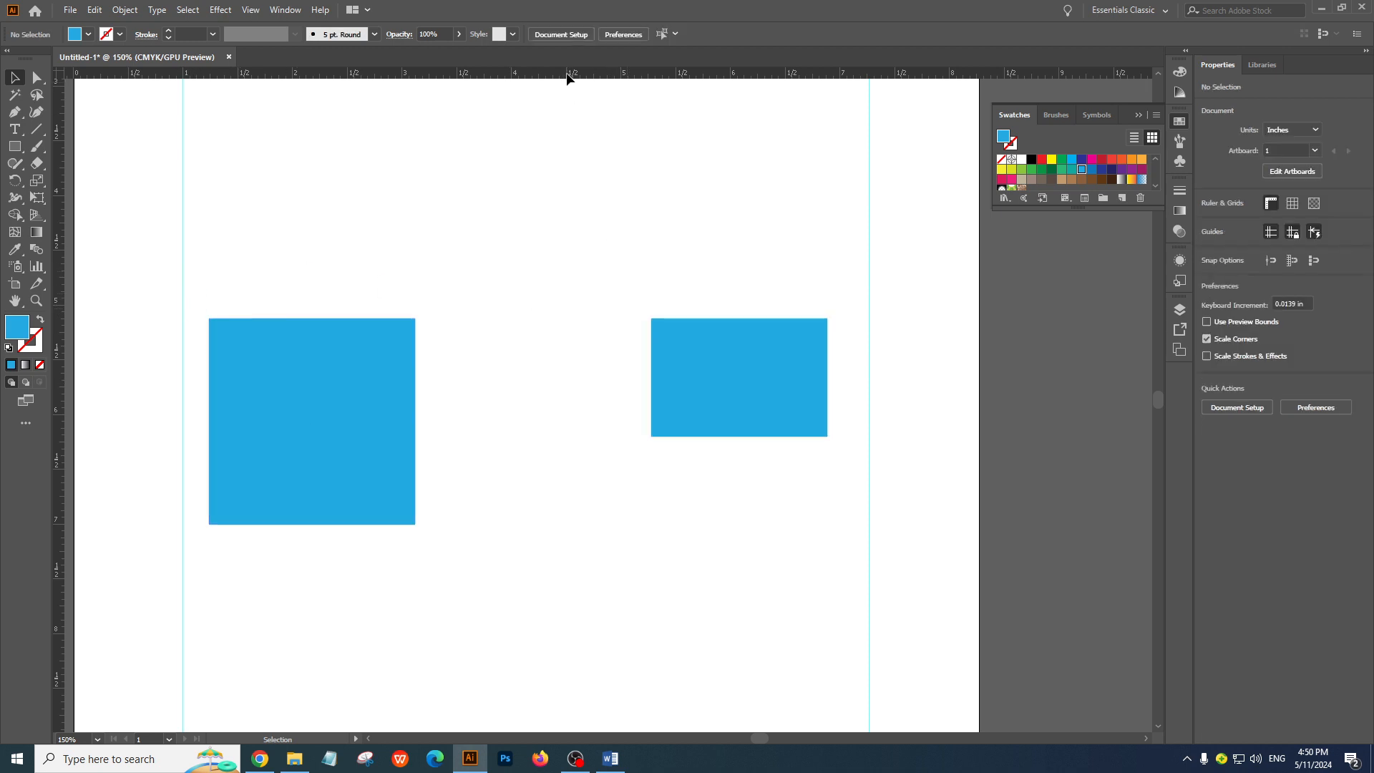
# Place a horizontal ruler guide along the shared upper edge of the blue square and rectangle
pyautogui.moveTo(567, 74); pyautogui.dragTo(709, 320)
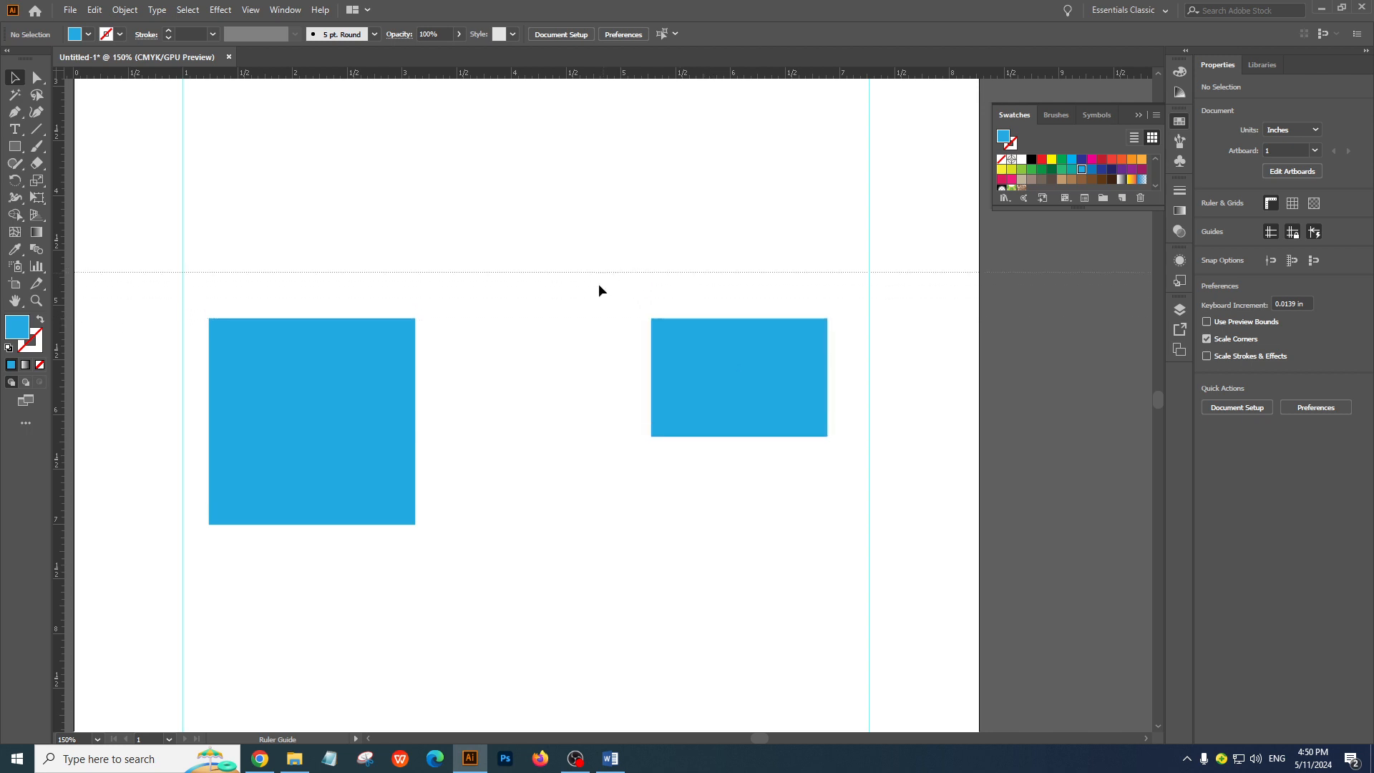
pyautogui.moveTo(582, 317); pyautogui.dragTo(706, 318)
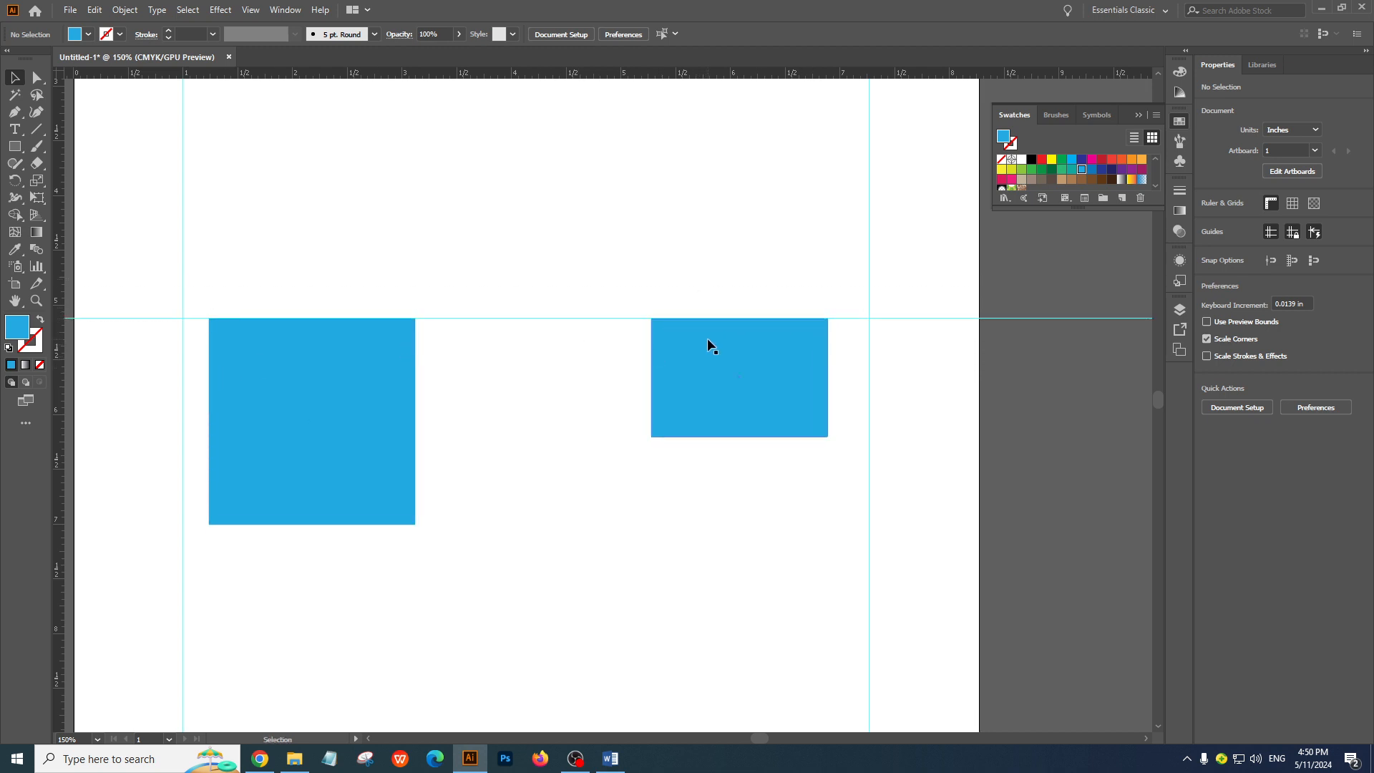
pyautogui.hotkey('ctrl', '-')
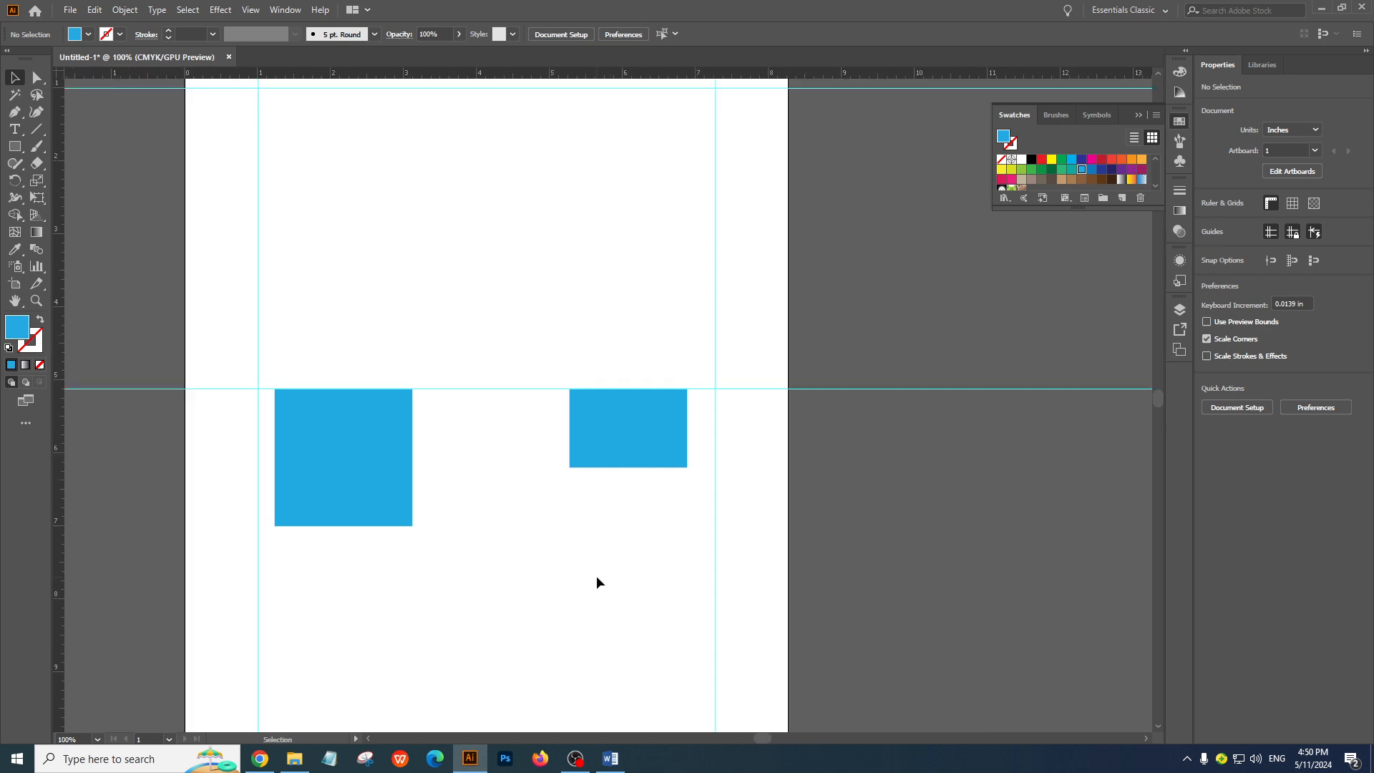
# Check the Class 01 topics in the Word outline, and toggle the guides off and on back in Illustrator
pyautogui.click(609, 758)
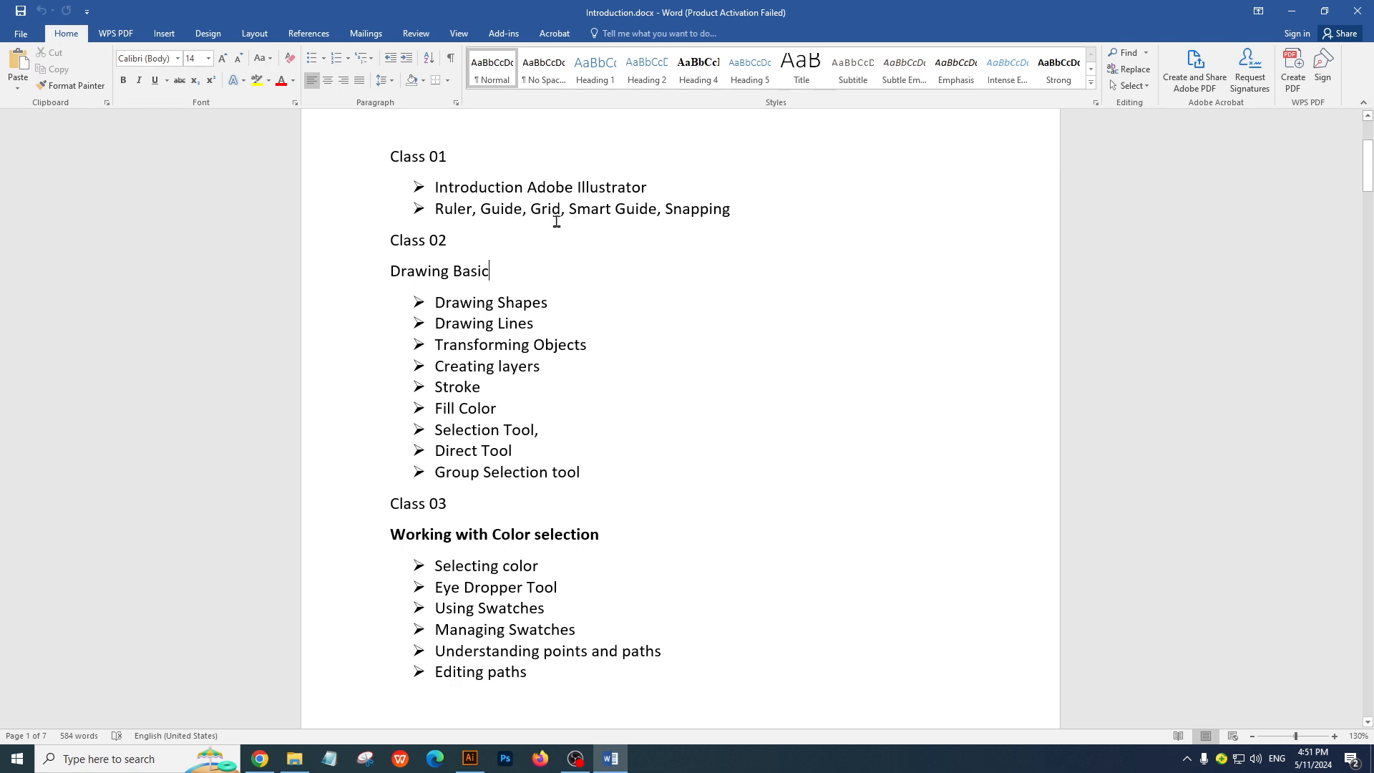
pyautogui.hotkey('alt', 'Tab')
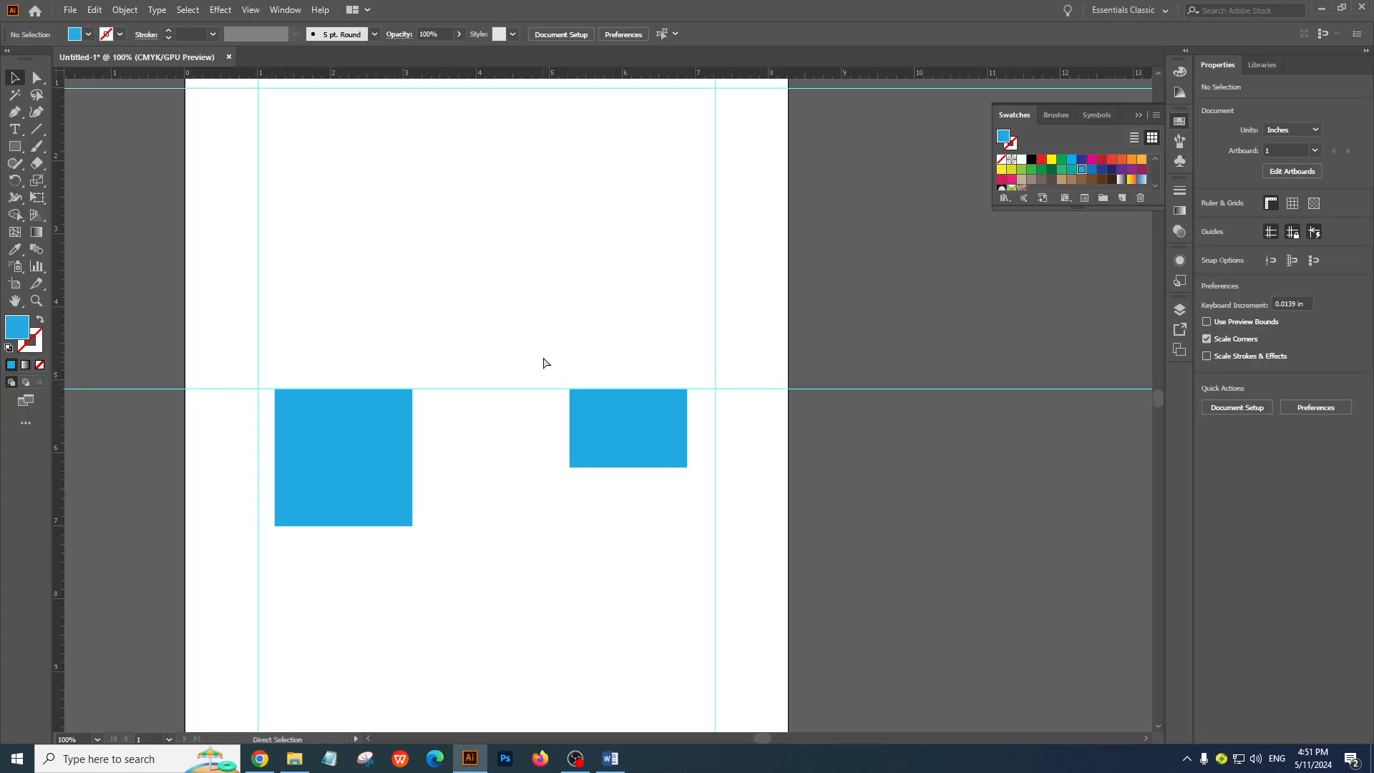
pyautogui.hotkey('ctrl', ';')
pyautogui.hotkey('ctrl', ';')
pyautogui.hotkey('ctrl', ';')
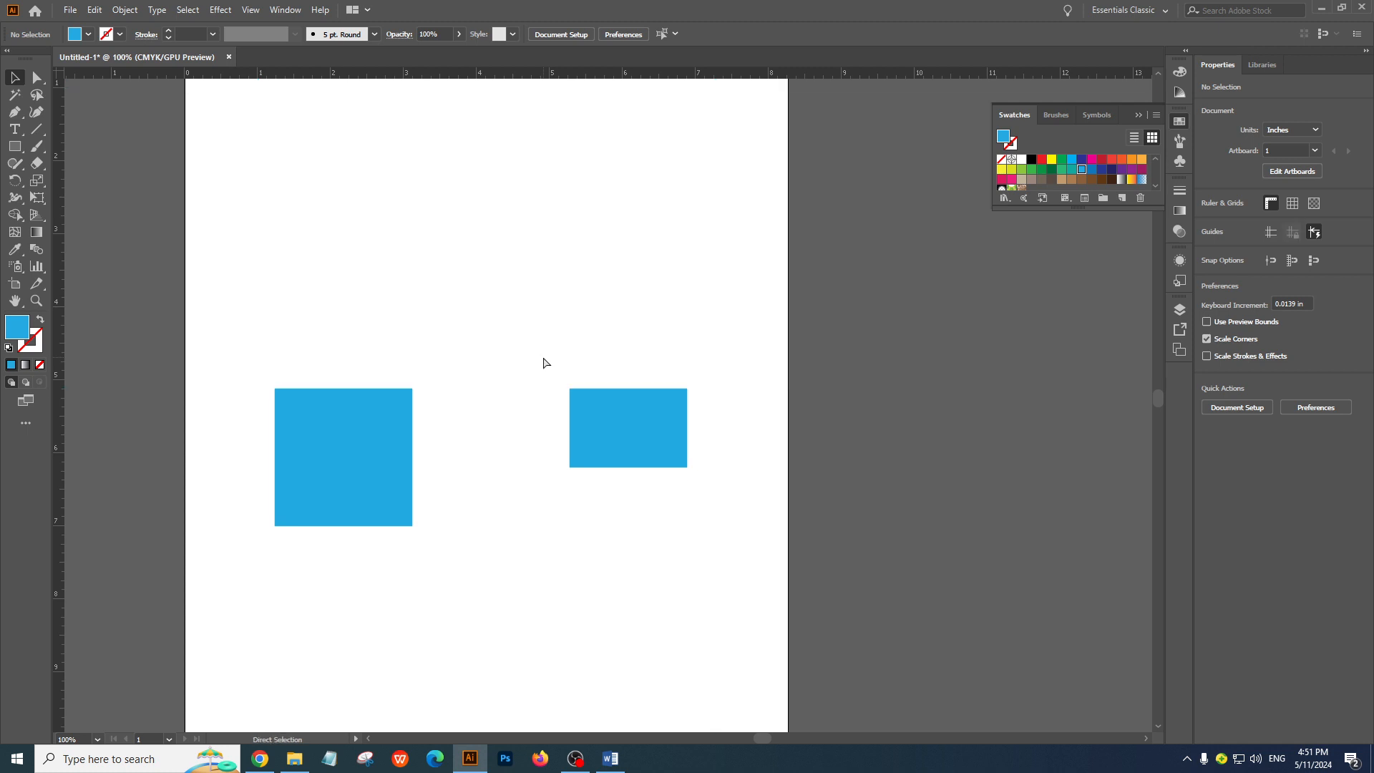
pyautogui.hotkey('ctrl', ';')
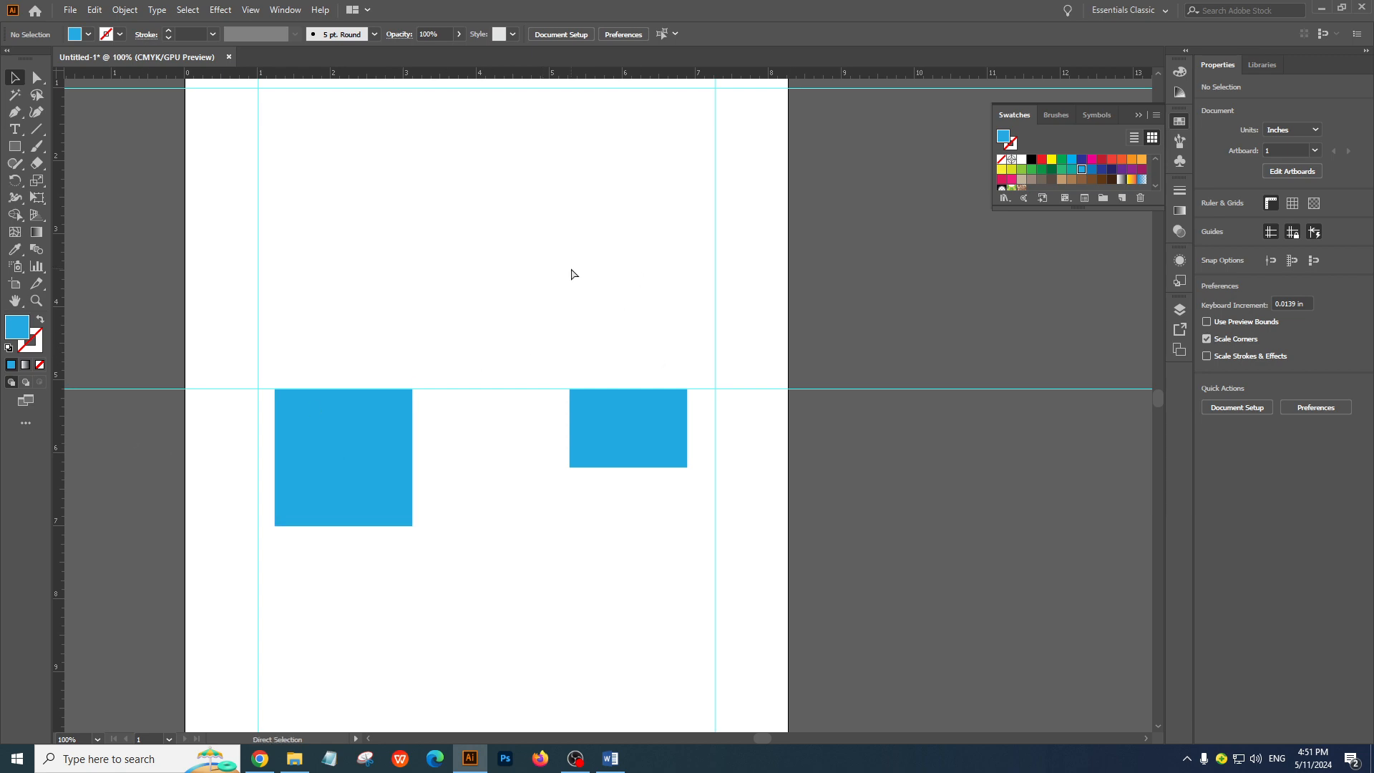
# Demonstrate showing and hiding the document grid and the guides, ending with the grid hidden and the guides shown
pyautogui.hotkey('ctrl', "'")
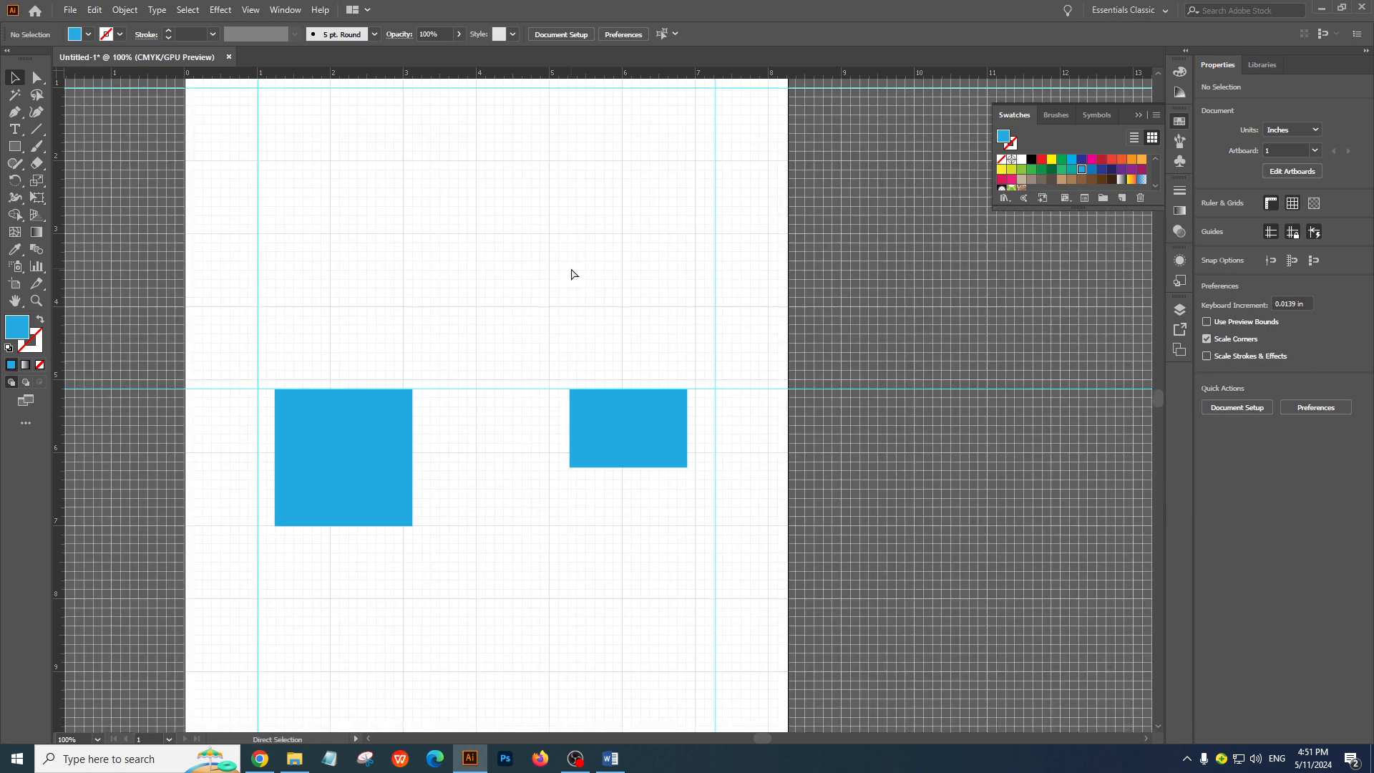
pyautogui.hotkey('ctrl', "'")
pyautogui.hotkey('ctrl', "'")
pyautogui.click(1274, 231)
pyautogui.click(1273, 231)
pyautogui.click(1293, 205)
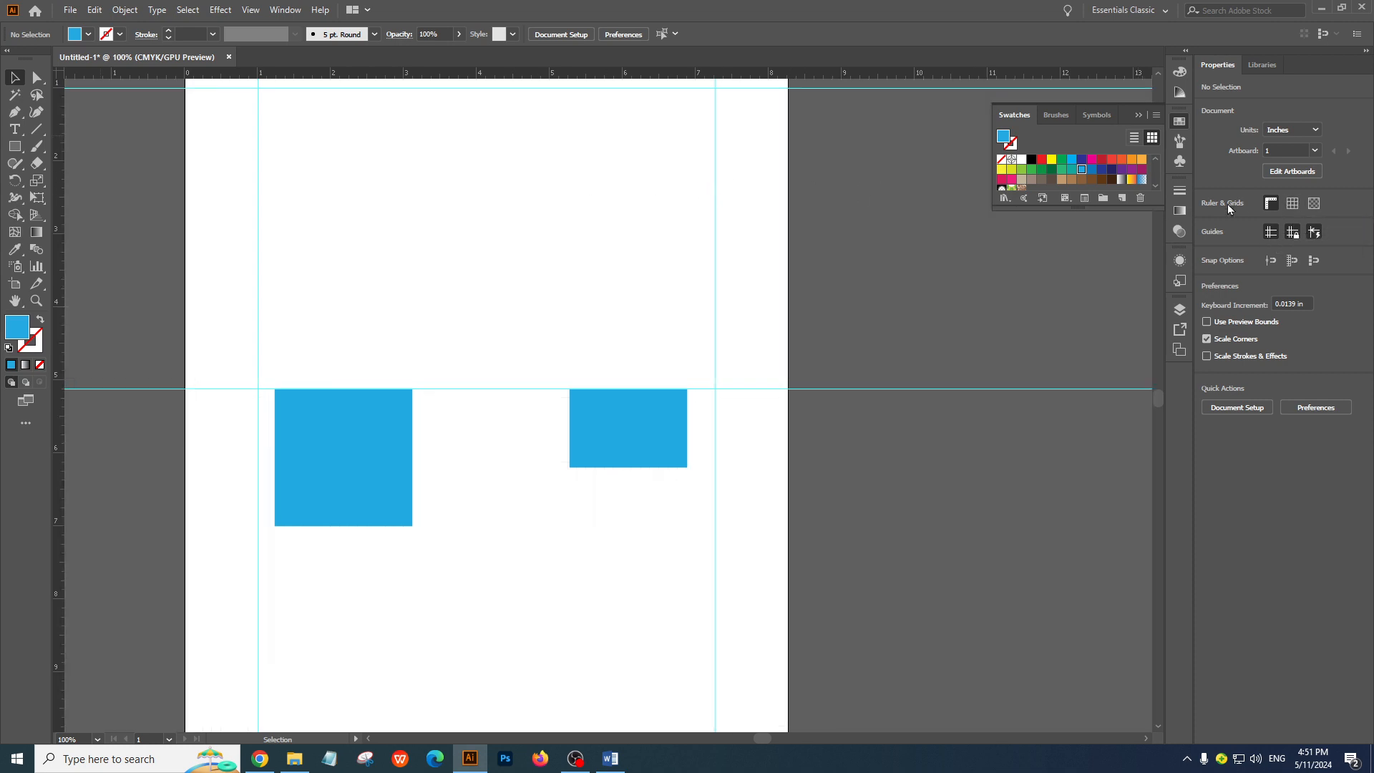
# Toggle the grid and the rulers through the document's display options, ending with the grid off and the rulers on
pyautogui.click(1293, 204)
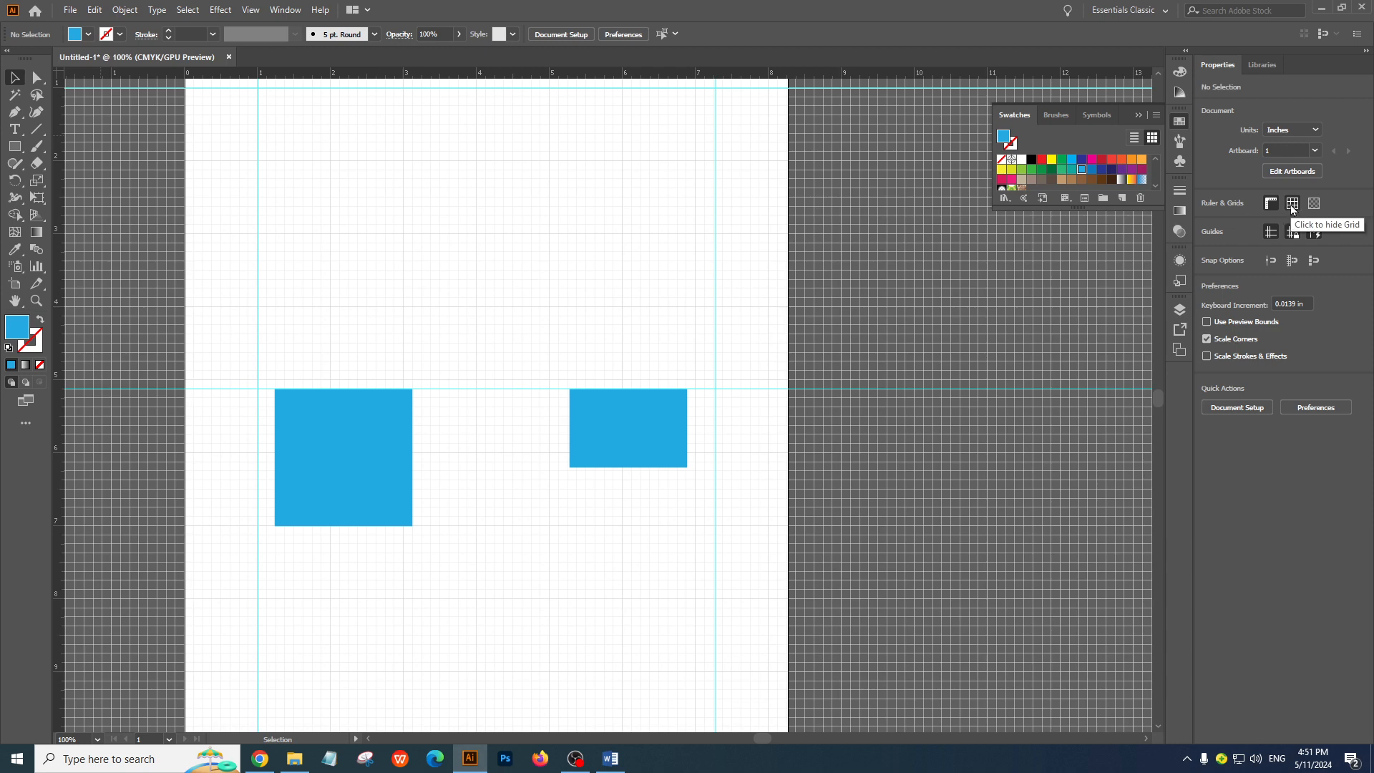
pyautogui.click(1293, 205)
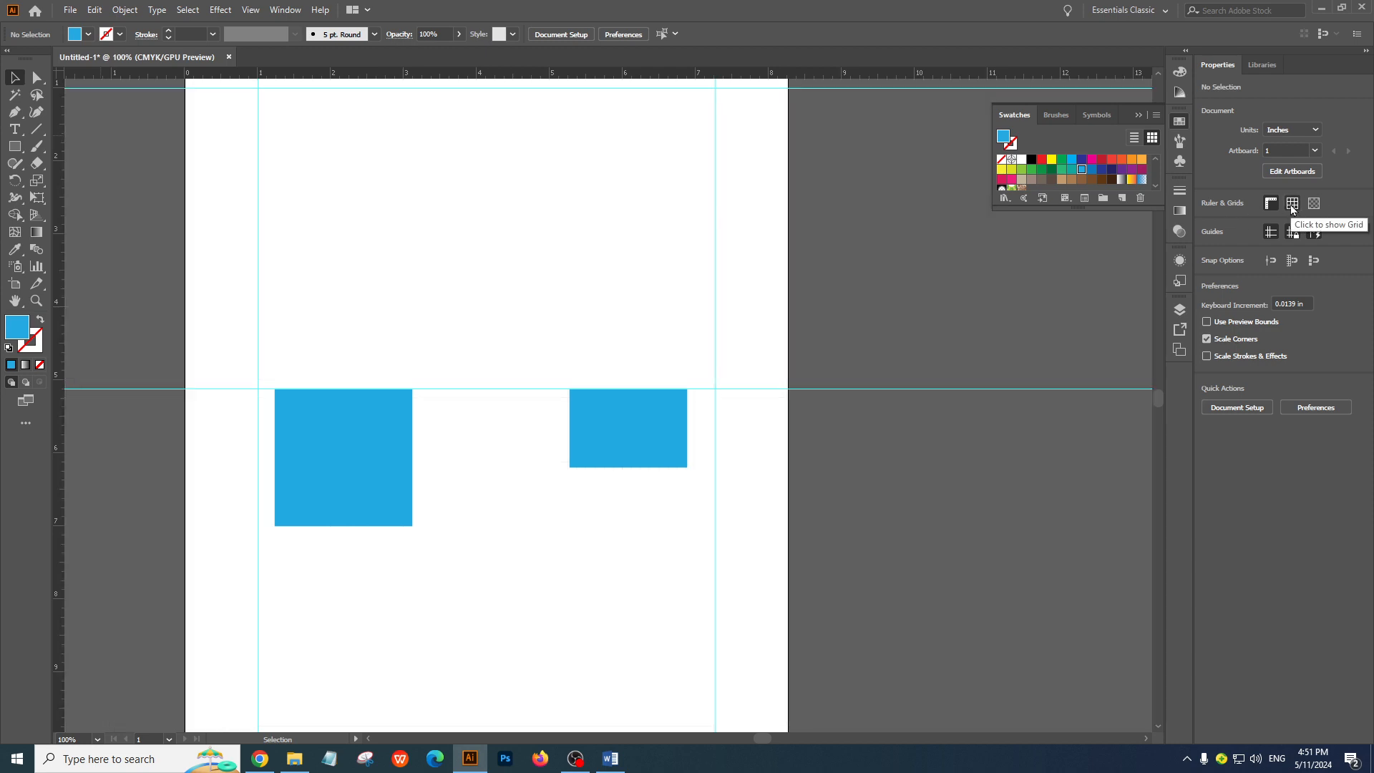
pyautogui.click(1292, 205)
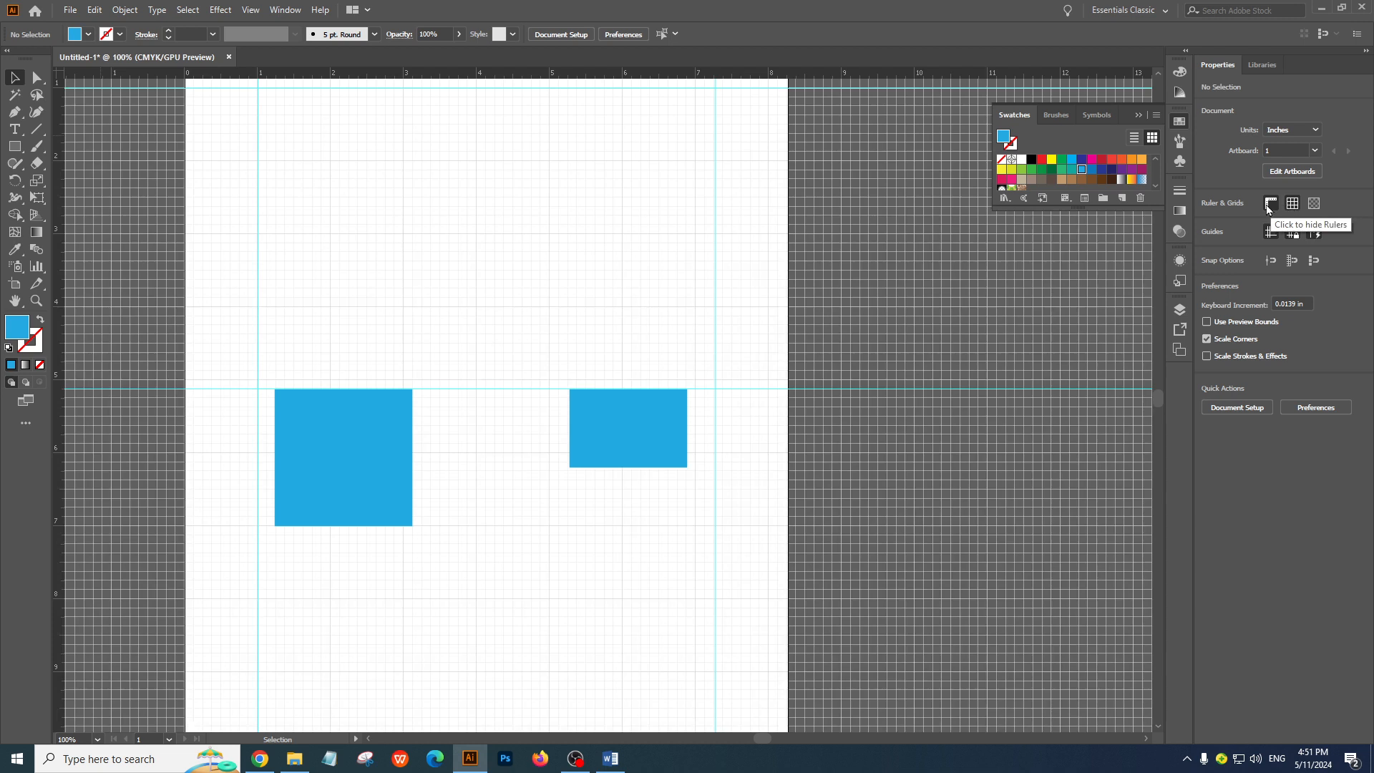
pyautogui.click(1271, 206)
pyautogui.click(1271, 206)
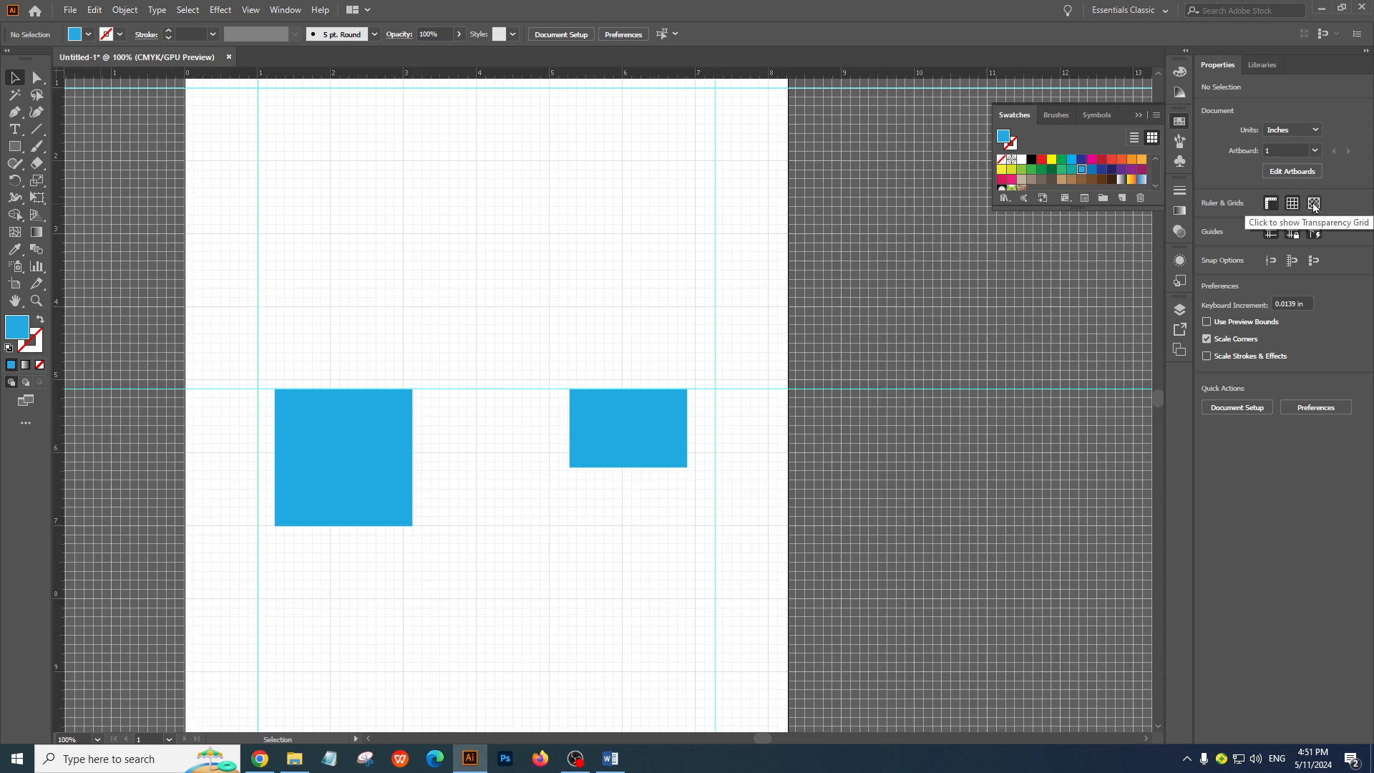
pyautogui.click(1292, 205)
# Hide and show the rulers again, and switch the grid on and off once more
pyautogui.hotkey('ctrl', 'r')
pyautogui.hotkey('ctrl', 'r')
pyautogui.hotkey('ctrl', 'r')
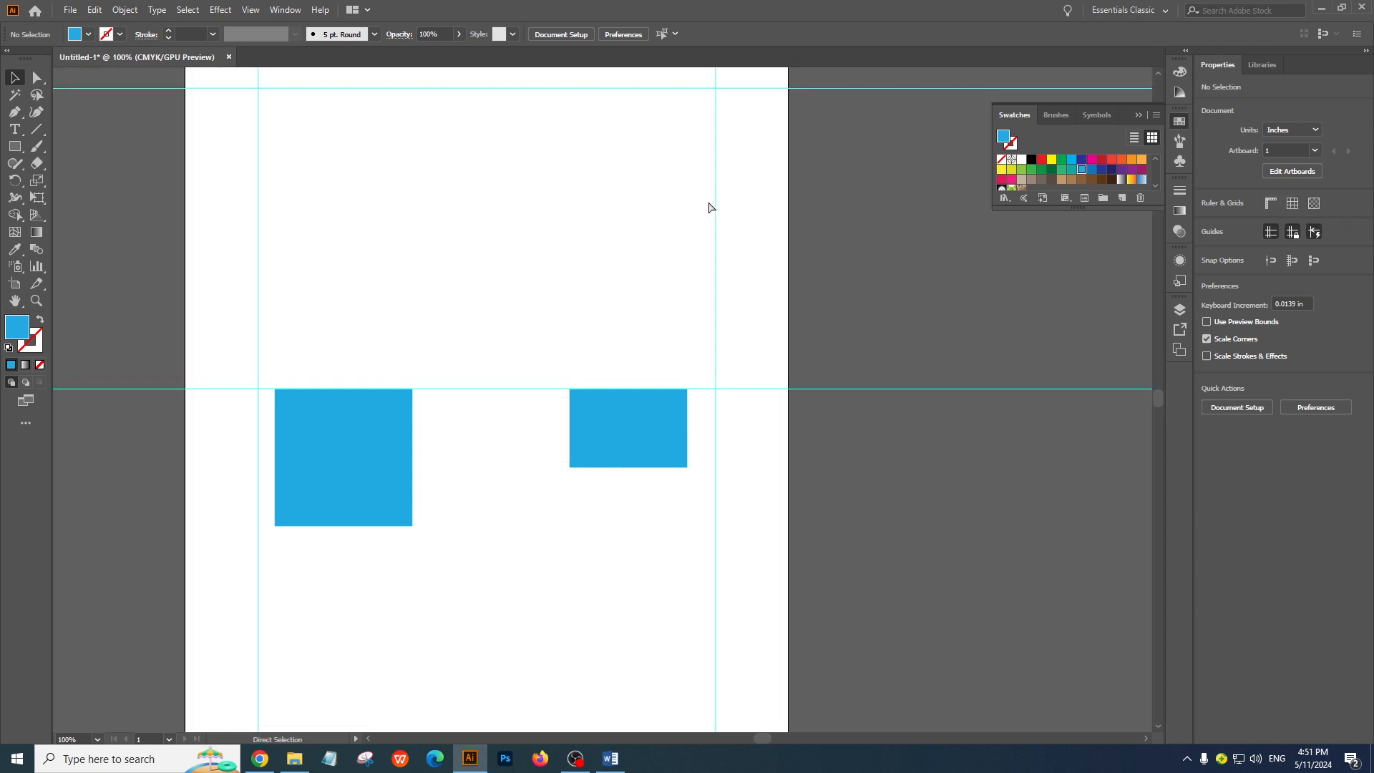
pyautogui.hotkey('ctrl', 'r')
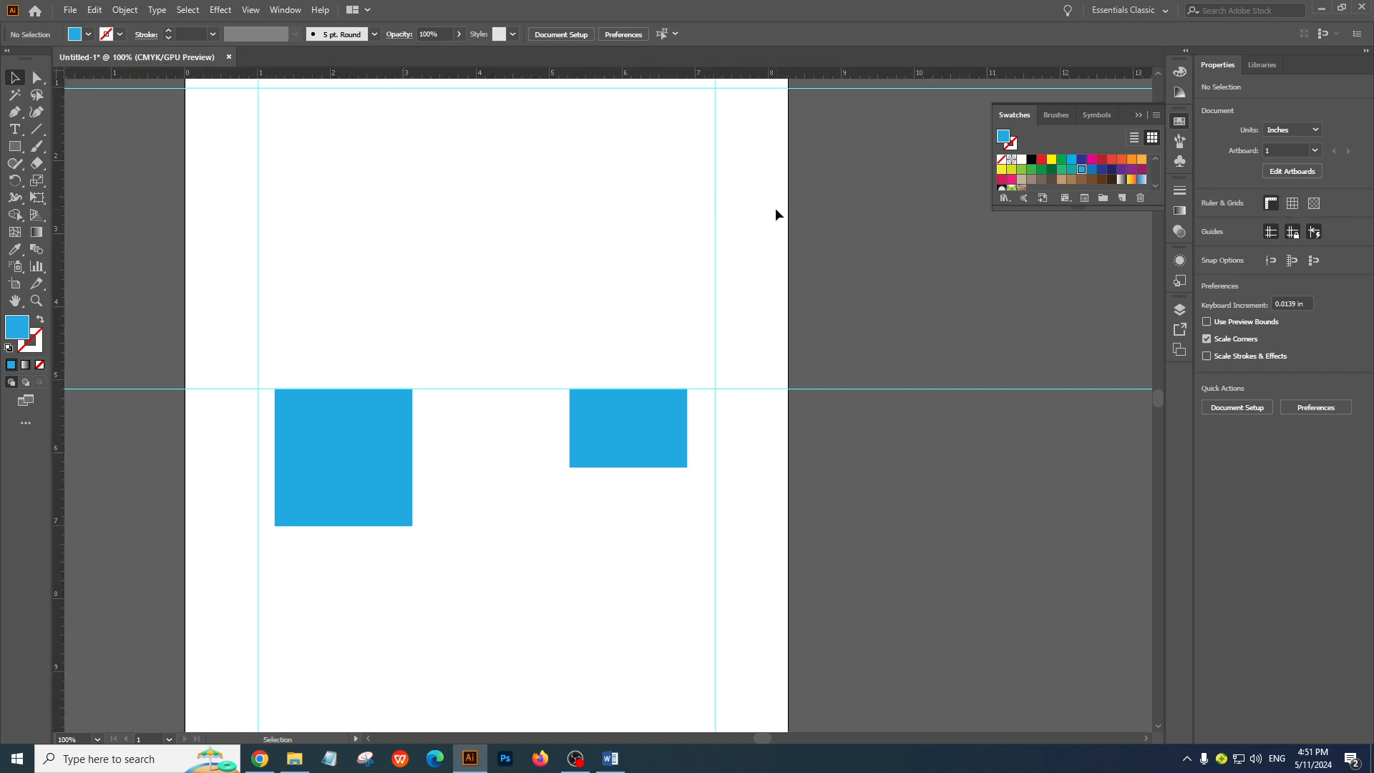
pyautogui.hotkey('ctrl', "'")
pyautogui.hotkey('ctrl', "'")
# Check the Smart Guide topic in the Word outline, and move the Illustrator rectangle left and down until its centre aligns with the square's
pyautogui.click(610, 758)
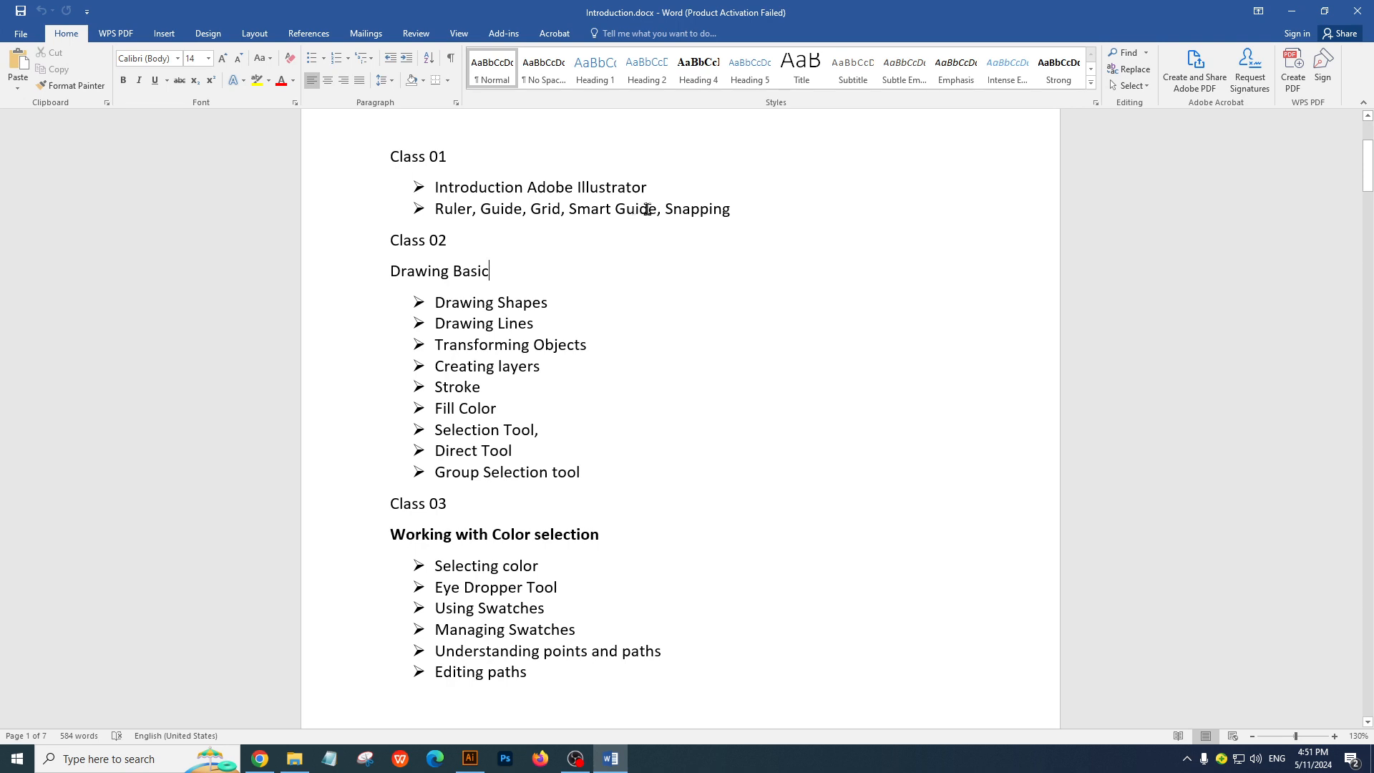
pyautogui.hotkey('alt', 'Tab')
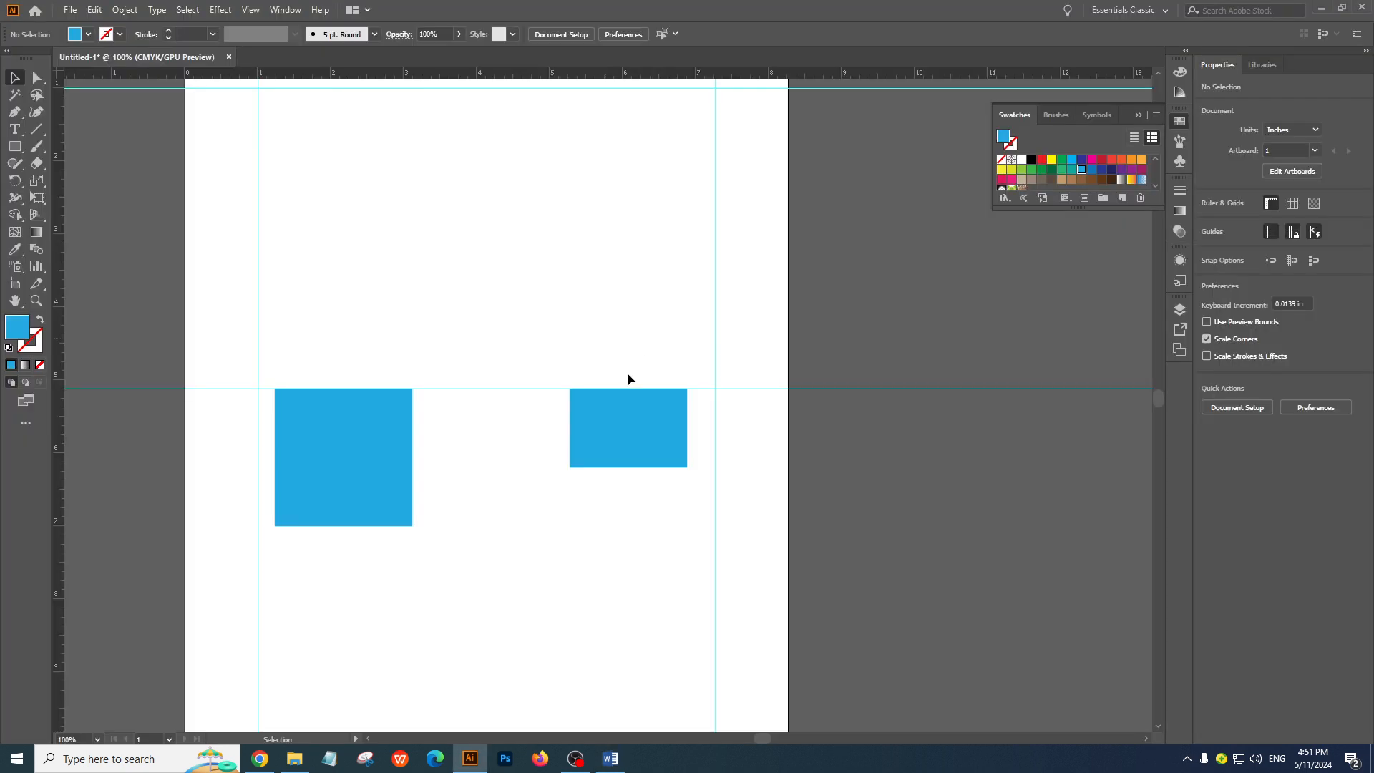
pyautogui.moveTo(624, 419); pyautogui.dragTo(588, 457)
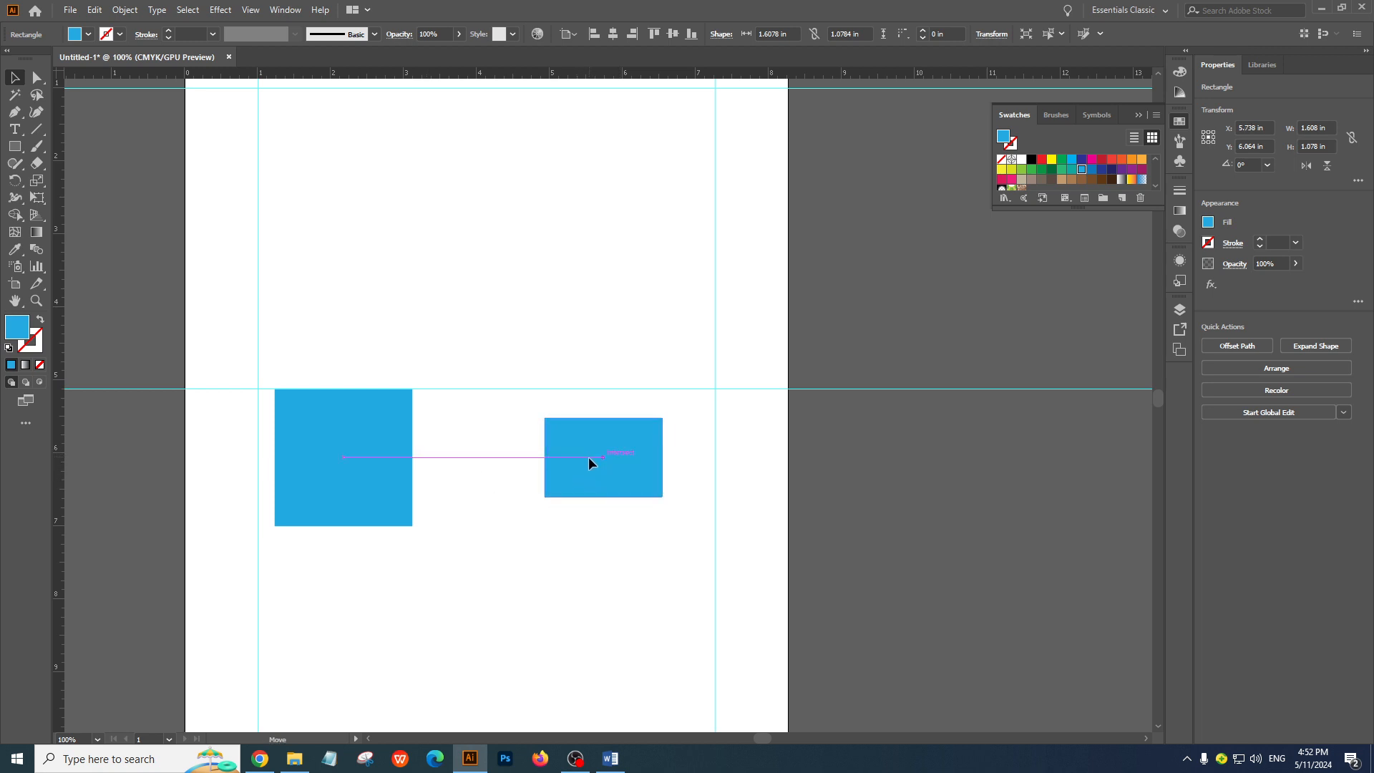
pyautogui.click(476, 307)
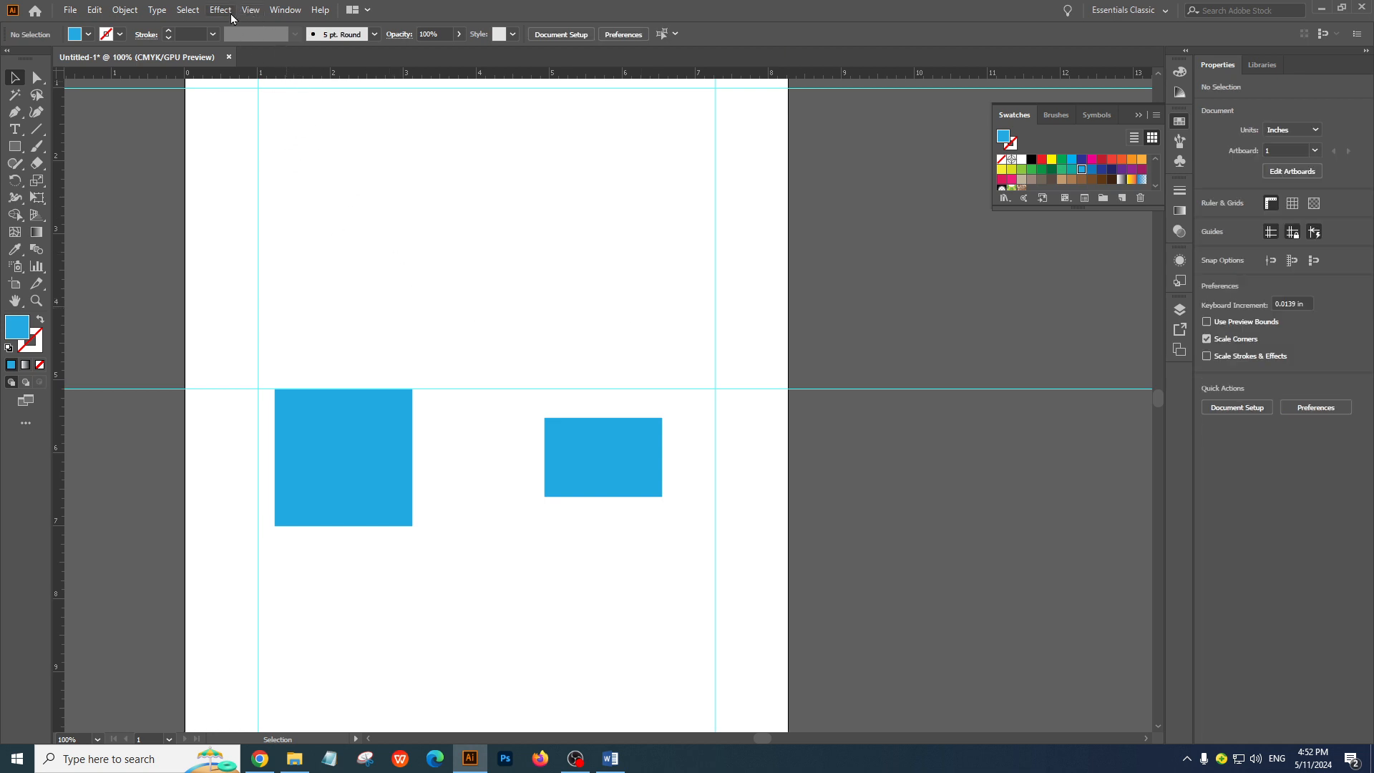
# Turn off Smart Guides and move the rectangle freely left and down to about X 5.51 in, Y 6.19 in
pyautogui.click(262, 12)
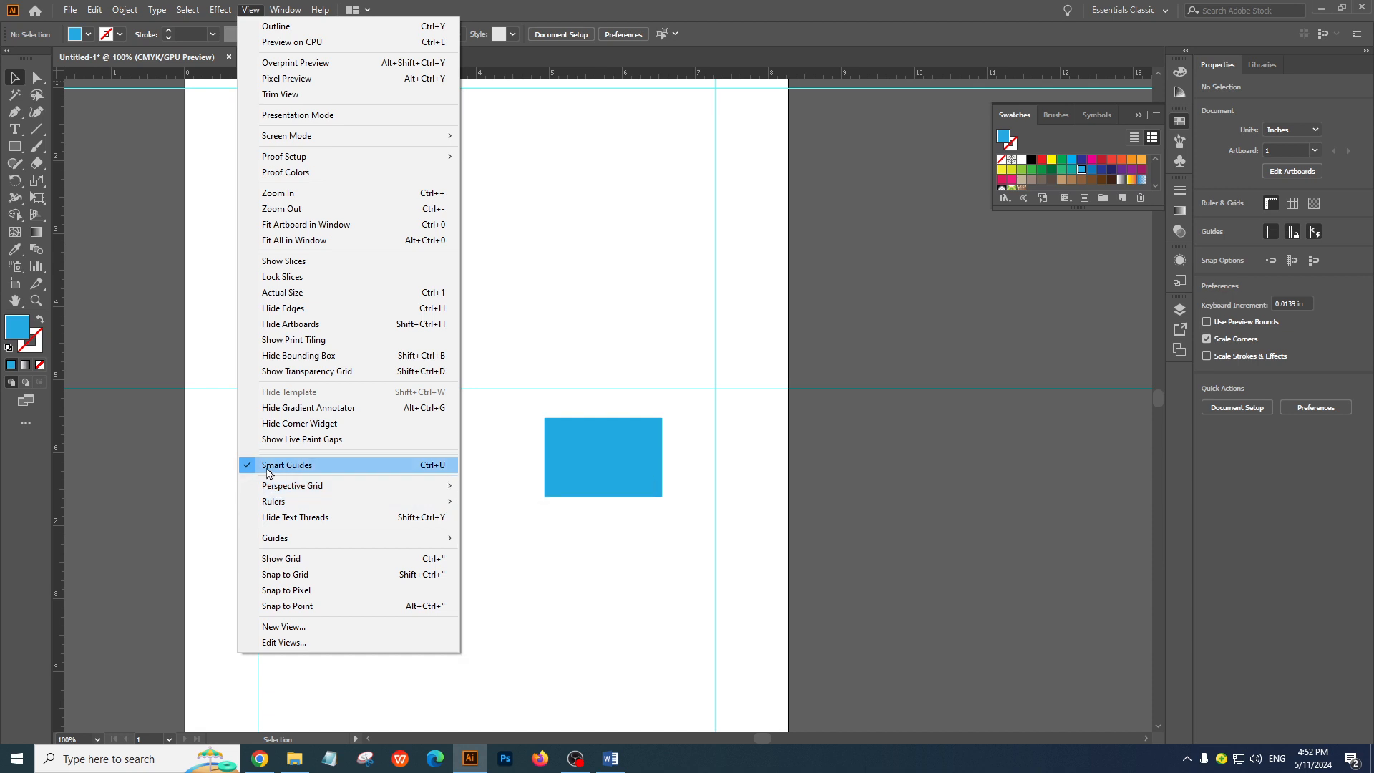
pyautogui.click(420, 466)
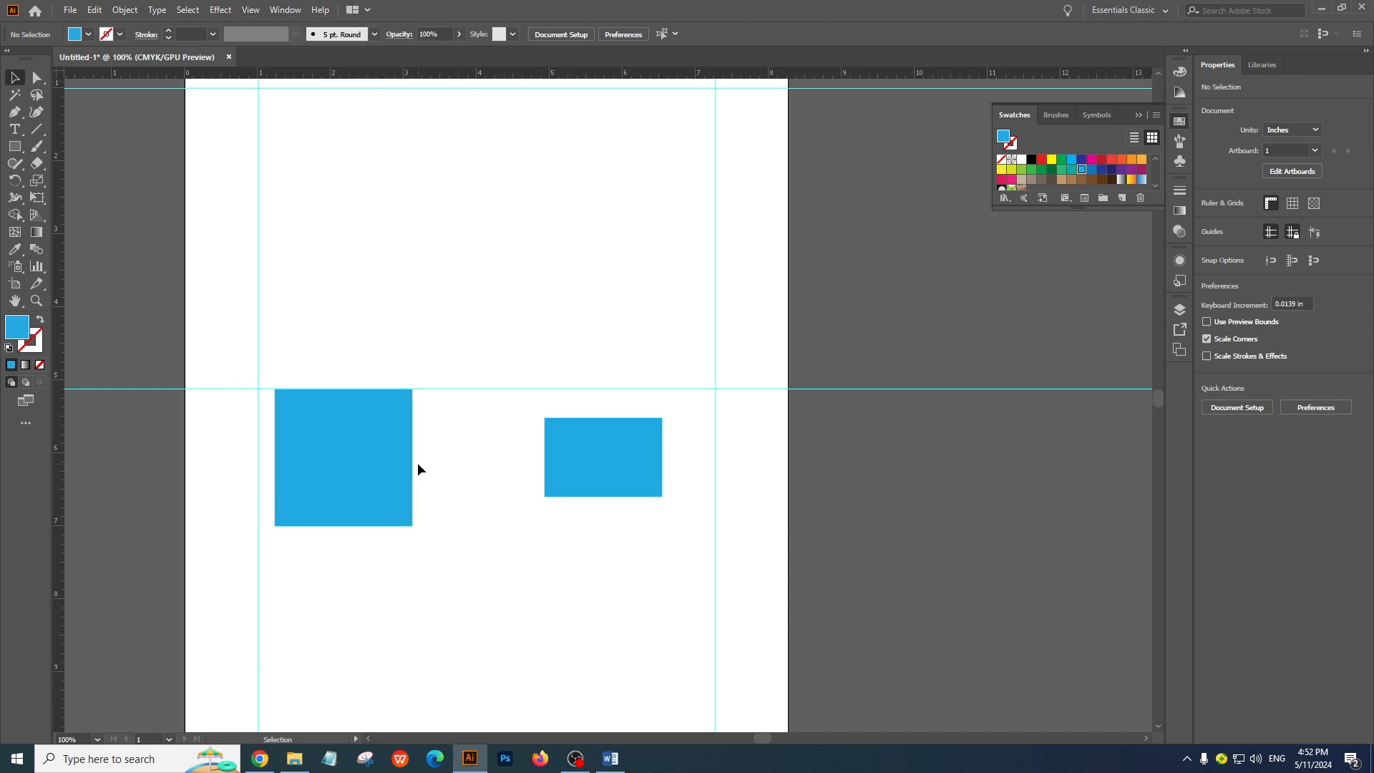
pyautogui.moveTo(634, 462); pyautogui.dragTo(591, 473)
pyautogui.click(592, 567)
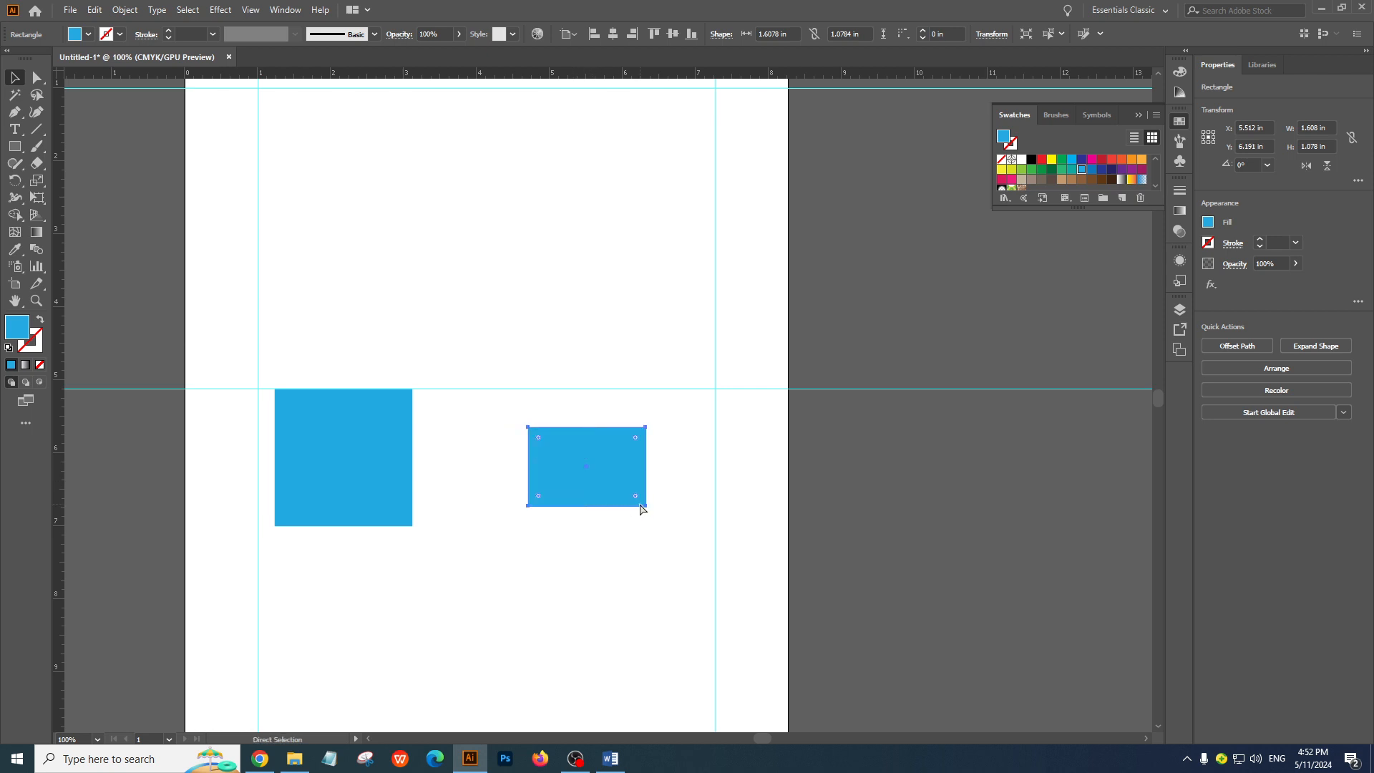
# Turn Smart Guides back on, move the rectangle close beside the square with their centres aligned, and deselect it
pyautogui.click(629, 527)
pyautogui.moveTo(601, 463); pyautogui.dragTo(518, 473)
pyautogui.click(701, 484)
pyautogui.click(746, 492)
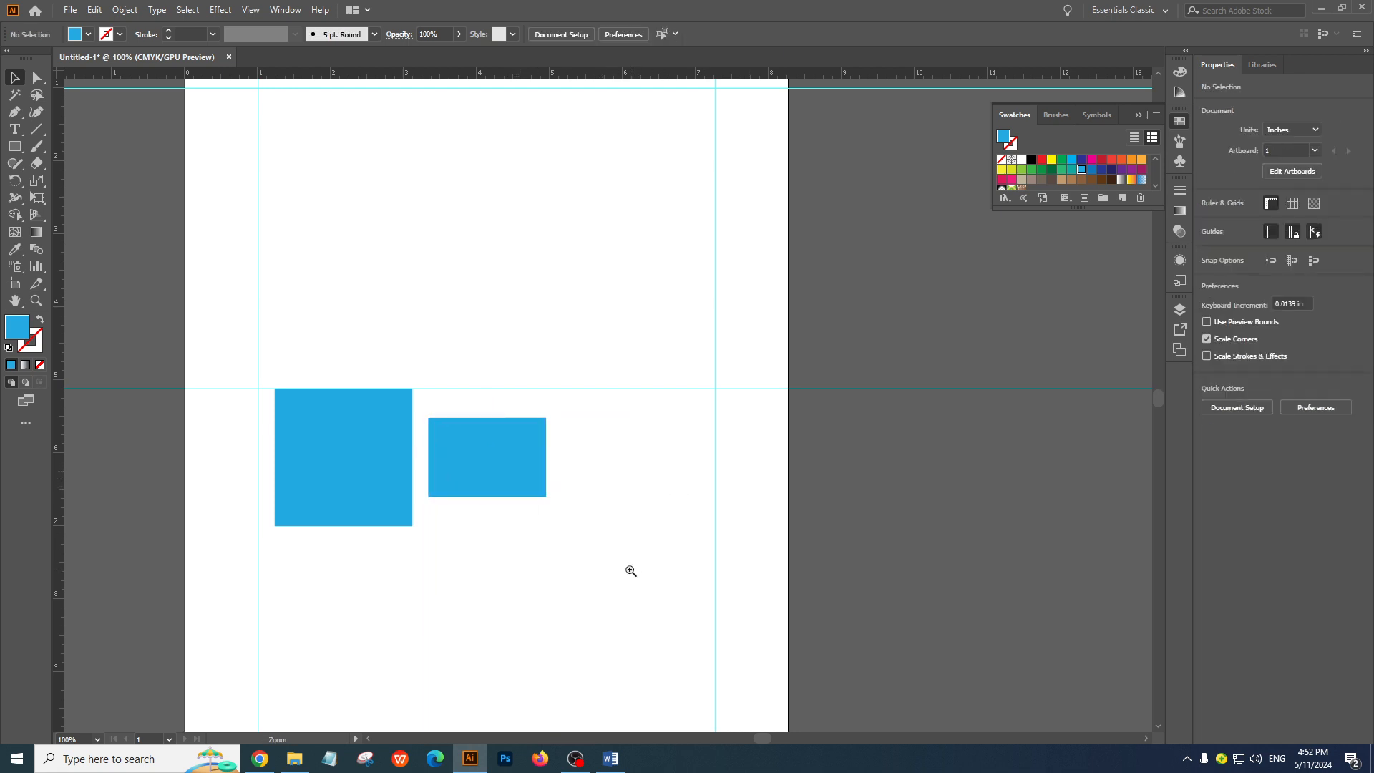
# Move the square to about X 2.74 in, Y 6.97 in and the rectangle to about X 5.93 in, Y 8.23 in, leaving the square selected
pyautogui.keyDown('ctrl'); pyautogui.click(552, 402); pyautogui.keyUp('ctrl')
pyautogui.moveTo(537, 424); pyautogui.dragTo(600, 341)
pyautogui.moveTo(393, 405); pyautogui.dragTo(425, 508)
pyautogui.keyDown('ctrl'); pyautogui.keyDown('alt'); pyautogui.click(511, 488); pyautogui.keyUp('alt'); pyautogui.keyUp('ctrl')
pyautogui.moveTo(534, 479); pyautogui.dragTo(451, 458)
pyautogui.moveTo(453, 347); pyautogui.dragTo(403, 411)
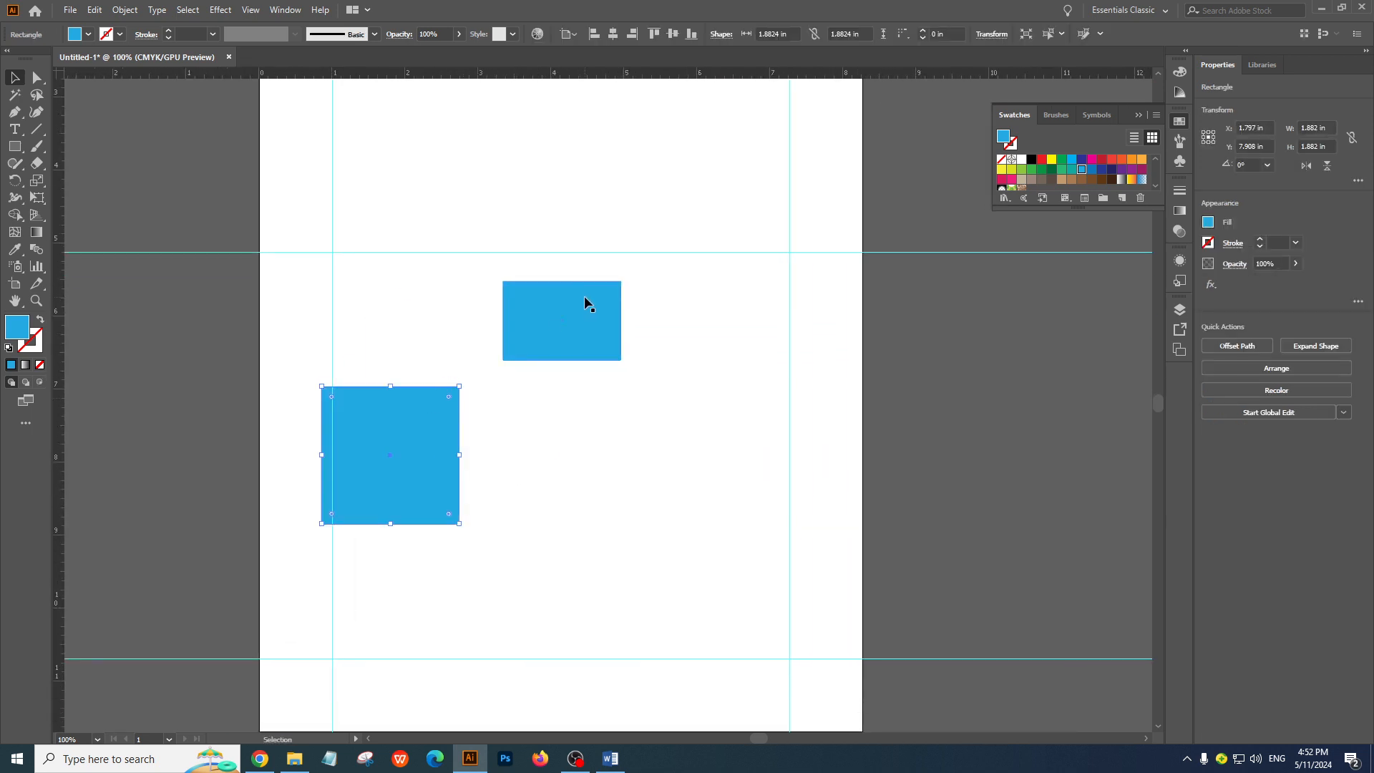
pyautogui.moveTo(584, 297); pyautogui.dragTo(710, 419)
pyautogui.moveTo(405, 440); pyautogui.dragTo(473, 391)
pyautogui.moveTo(678, 470); pyautogui.dragTo(684, 505)
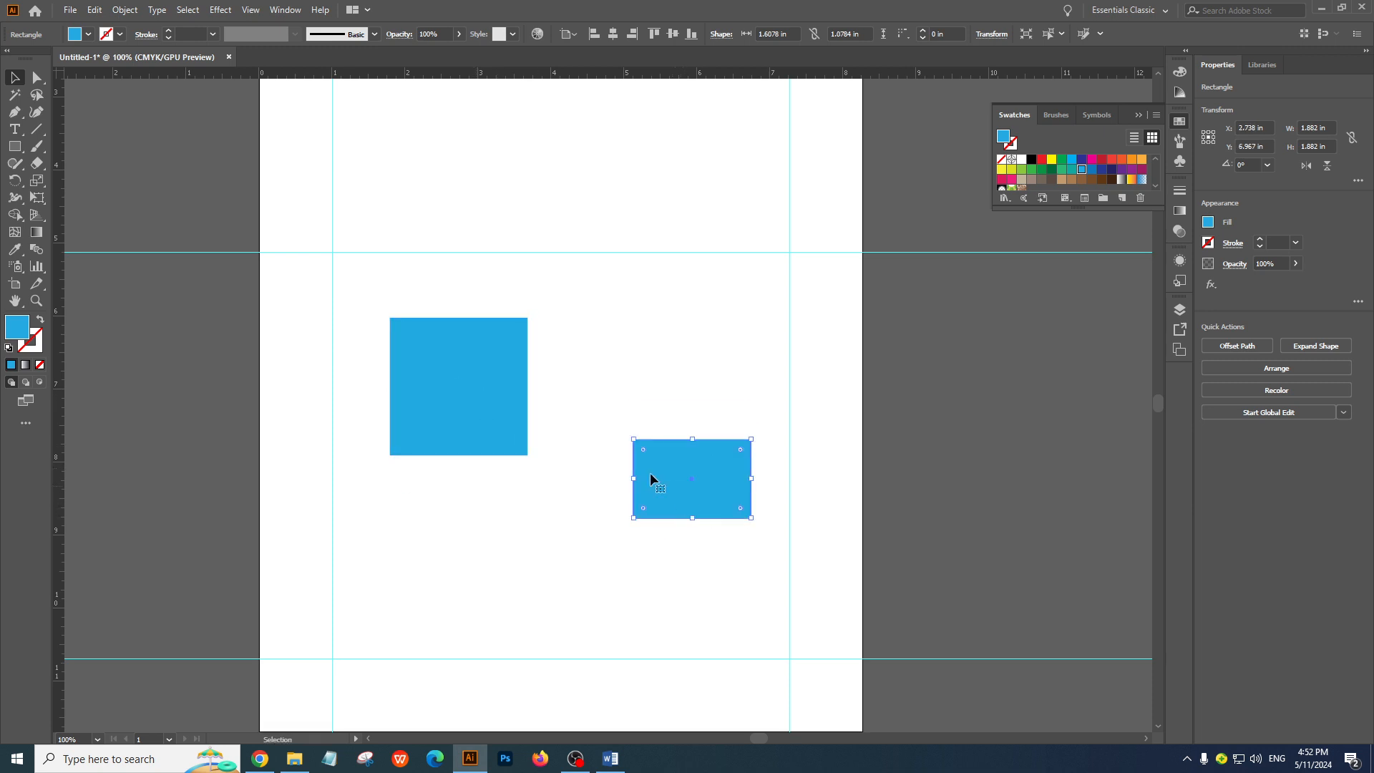
pyautogui.click(453, 393)
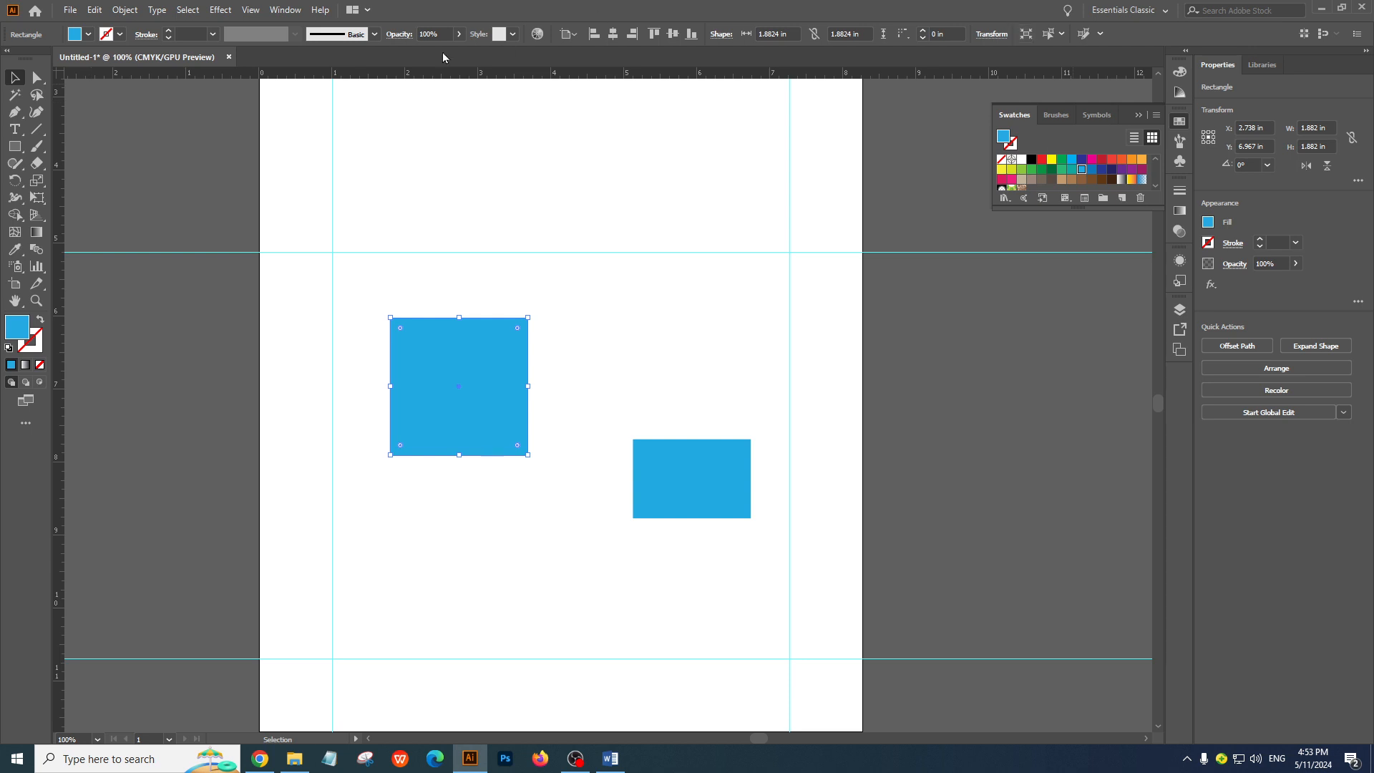
# Compare the control options offered for the selected square by the Direct Selection, Pen and Type tools
pyautogui.click(37, 80)
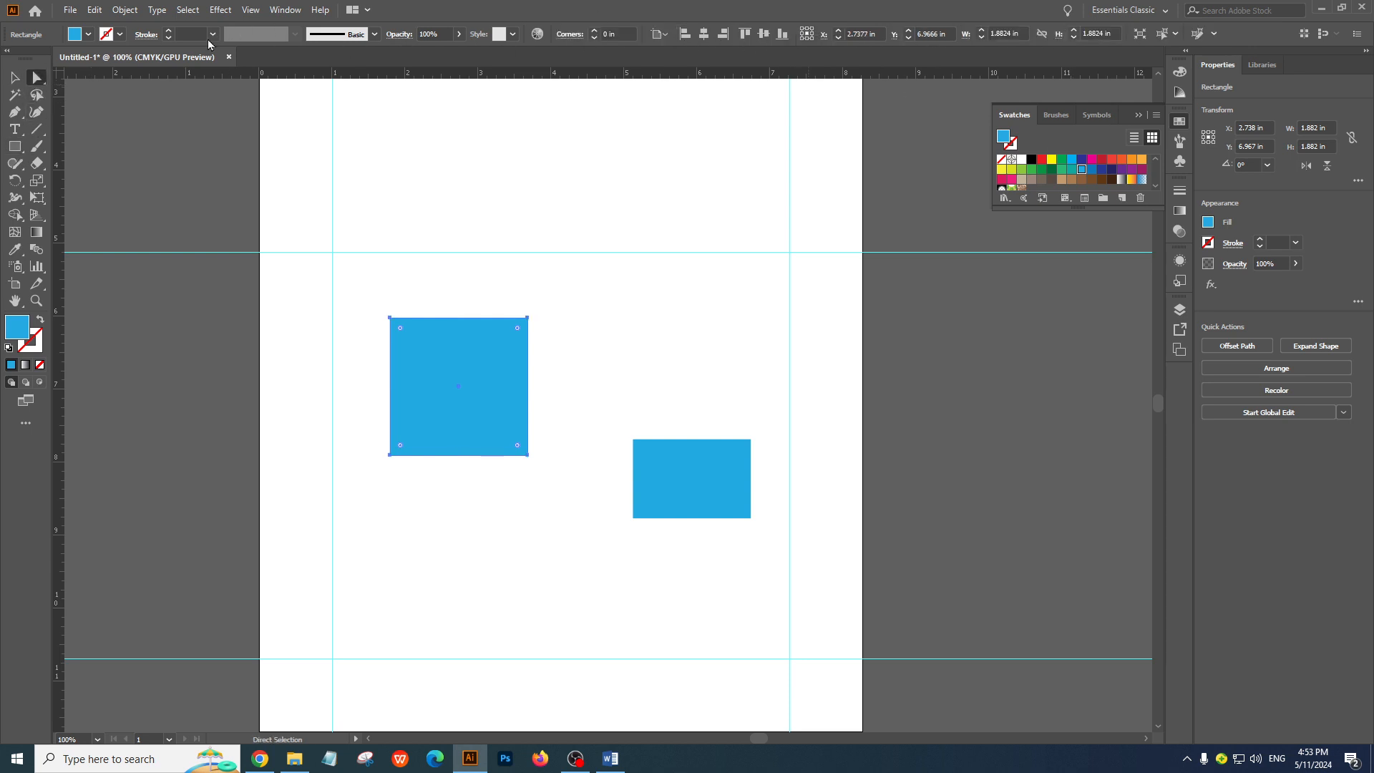
pyautogui.click(14, 113)
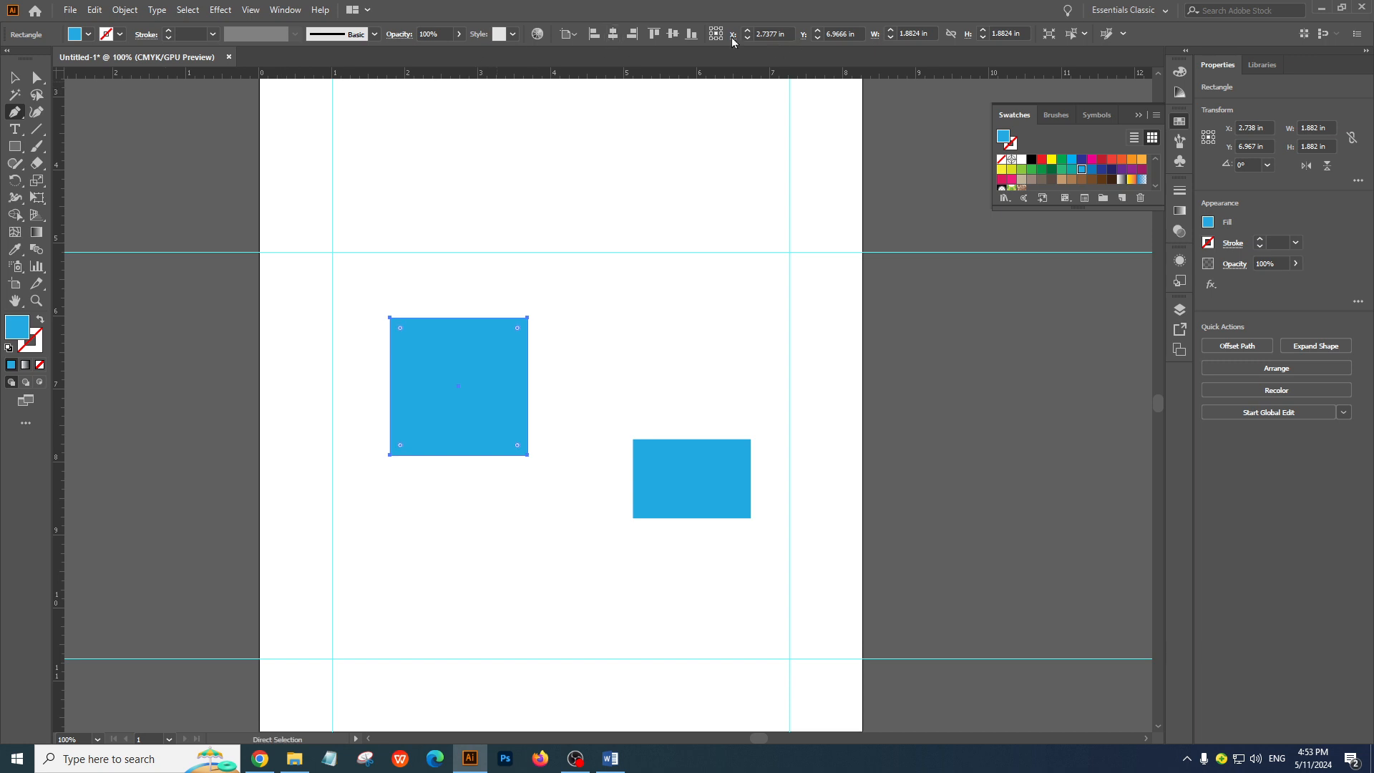
pyautogui.click(15, 129)
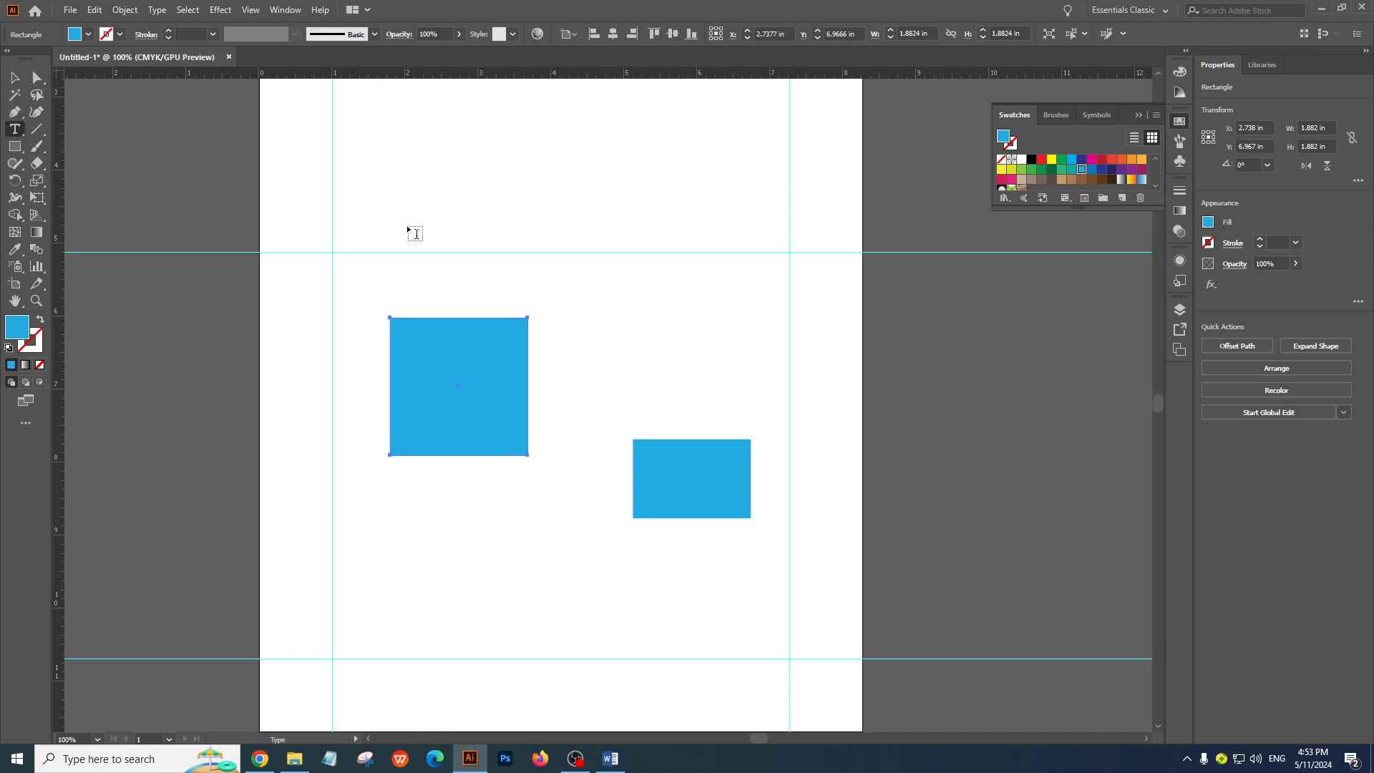
pyautogui.press('a')
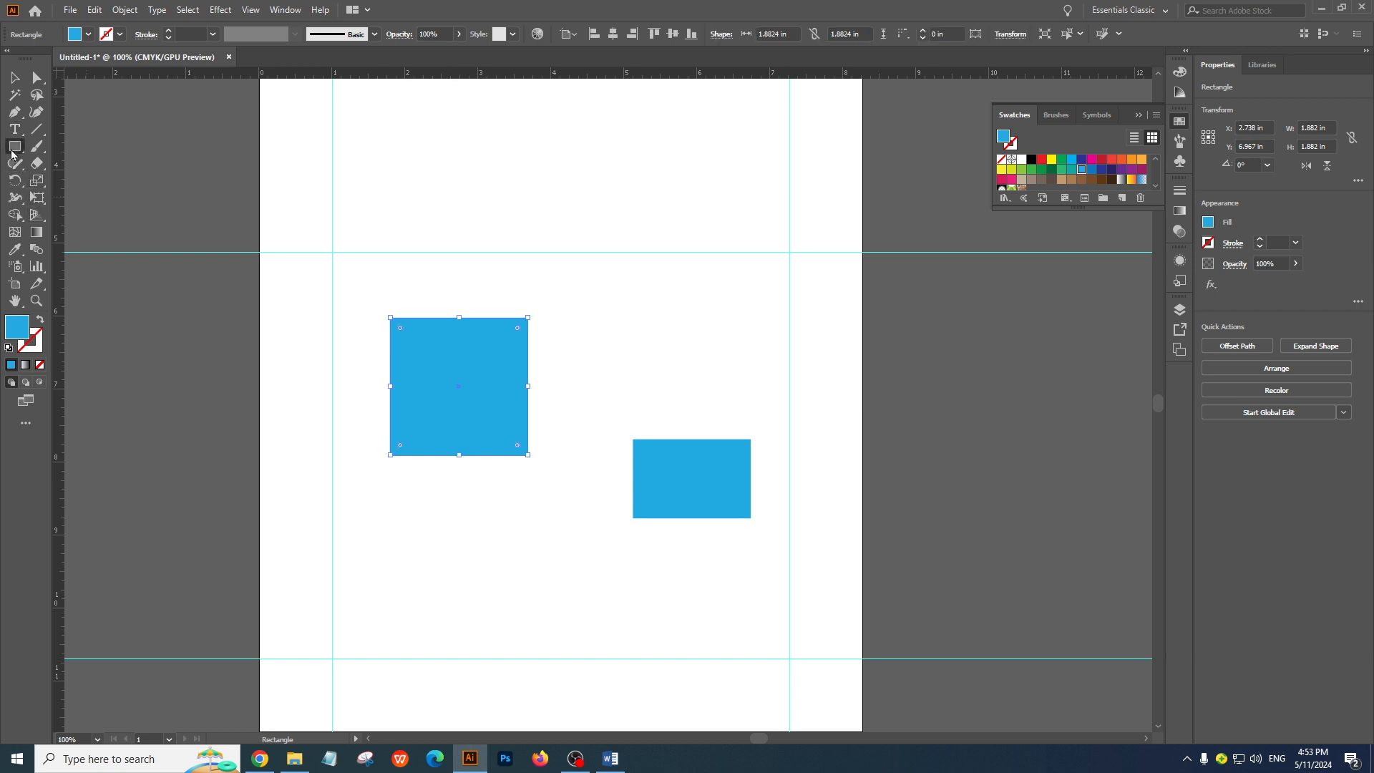
# Add a 12 pt Myriad Pro "Lorem ipsum" point text with the Type tool above the horizontal guide
pyautogui.click(23, 136)
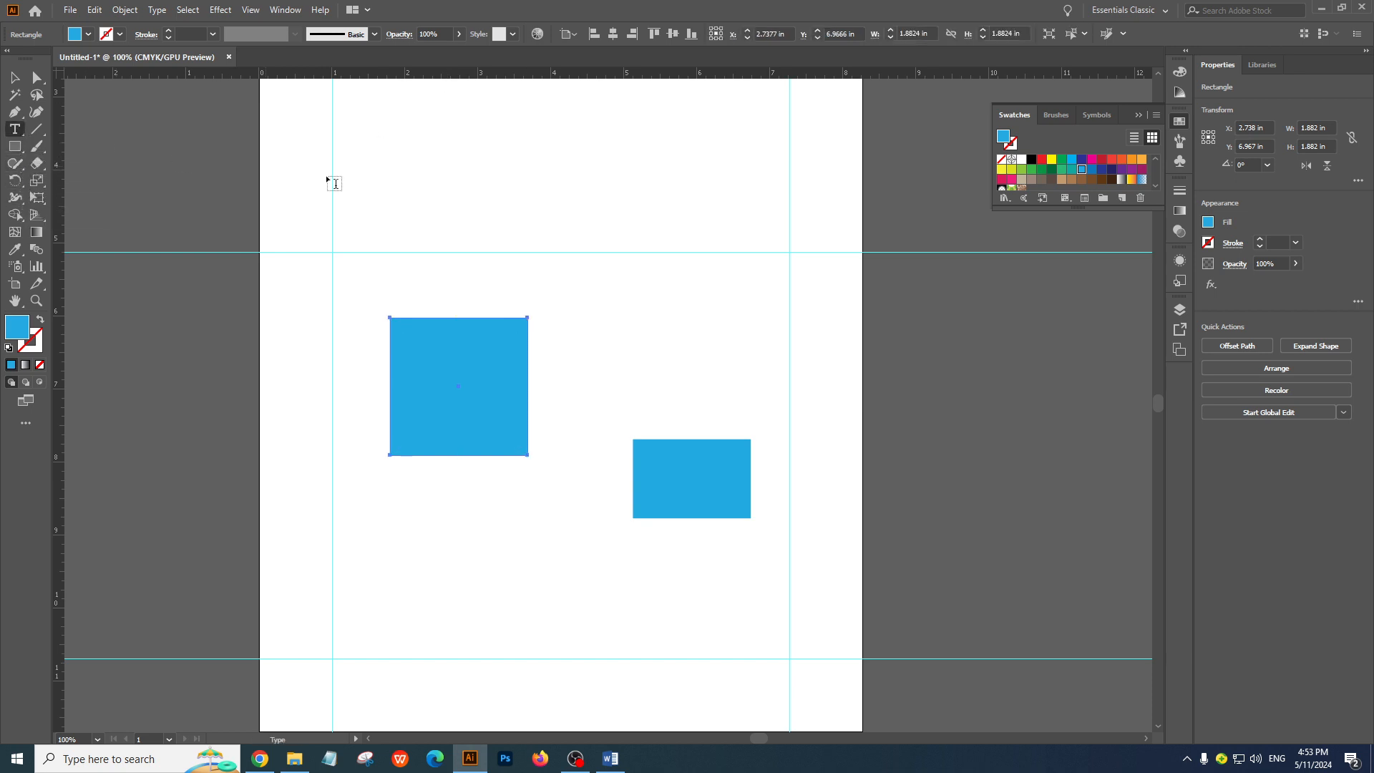
pyautogui.click(561, 201)
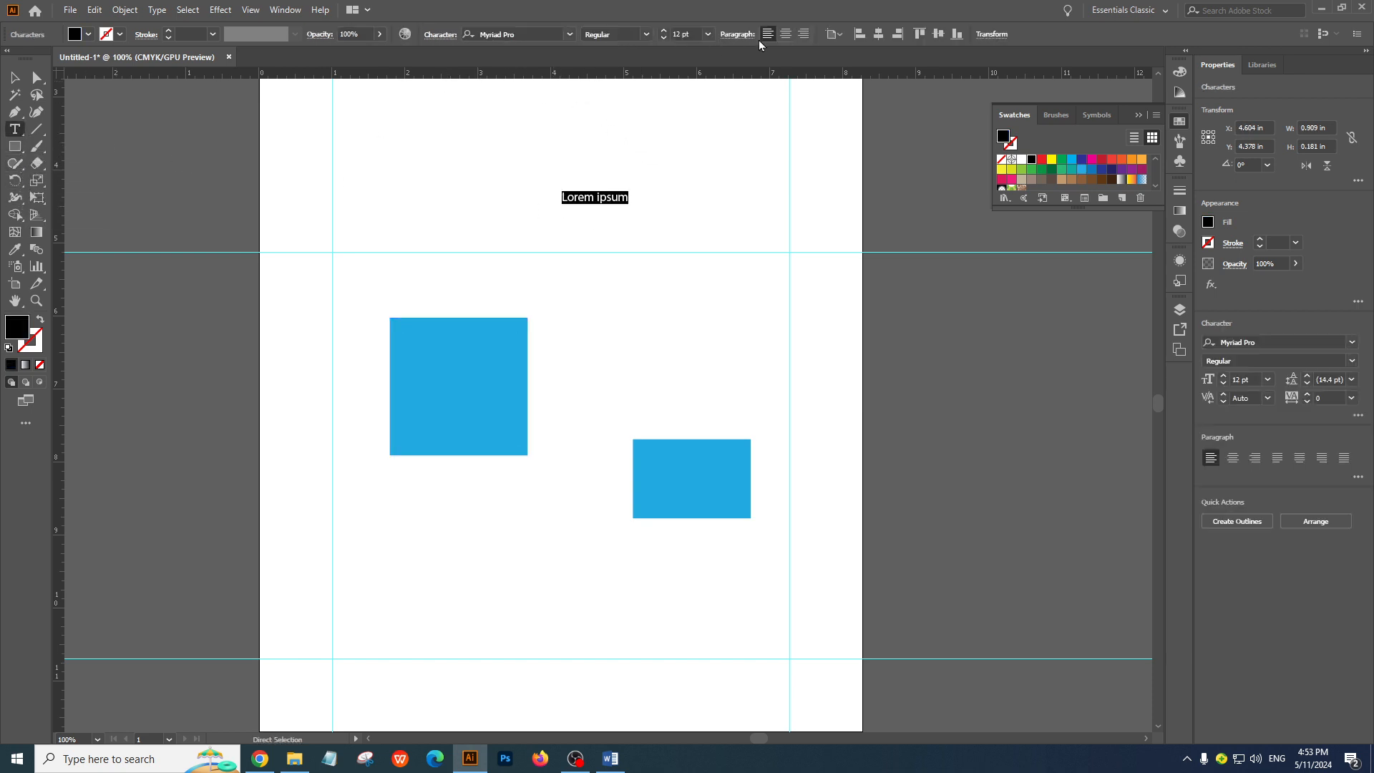
# Undo the addition of the "Lorem ipsum" text and select the square
pyautogui.click(14, 77)
pyautogui.click(383, 132)
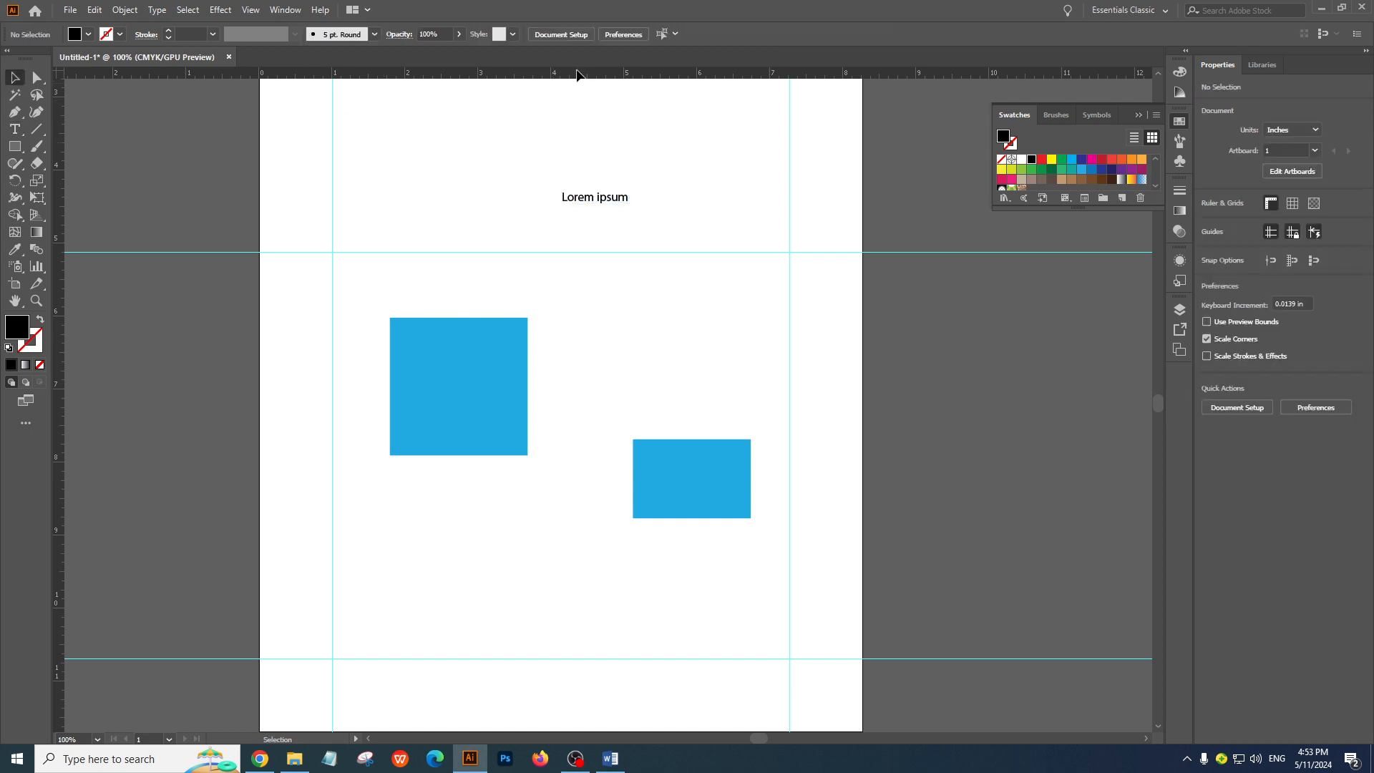
pyautogui.click(467, 344)
pyautogui.hotkey('ctrl', 'z')
pyautogui.hotkey('ctrl', 'z')
pyautogui.hotkey('ctrl', 'z')
pyautogui.hotkey('ctrl', 'z')
pyautogui.click(441, 373)
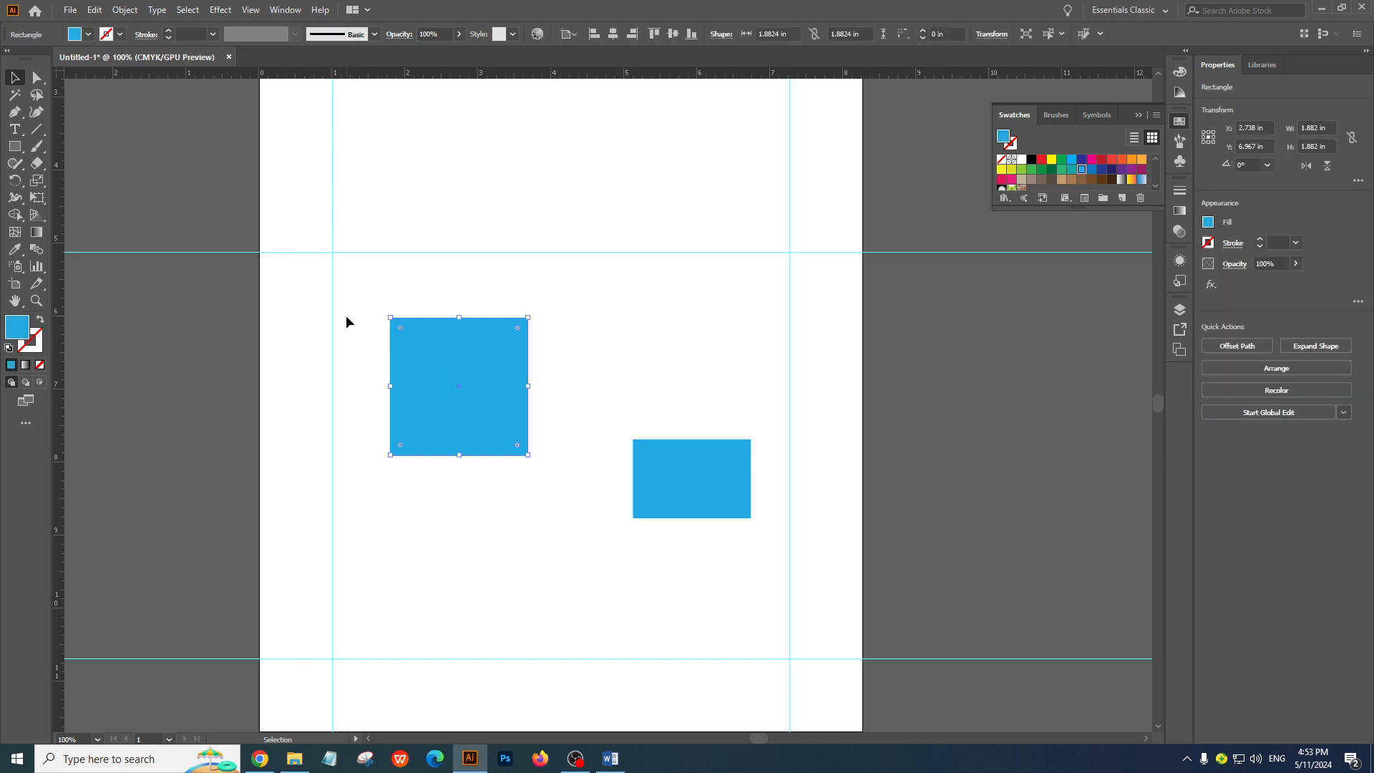
# Select the square and rectangle together and display the Align options beside them, over the artboard's edge
pyautogui.moveTo(352, 277); pyautogui.dragTo(703, 531)
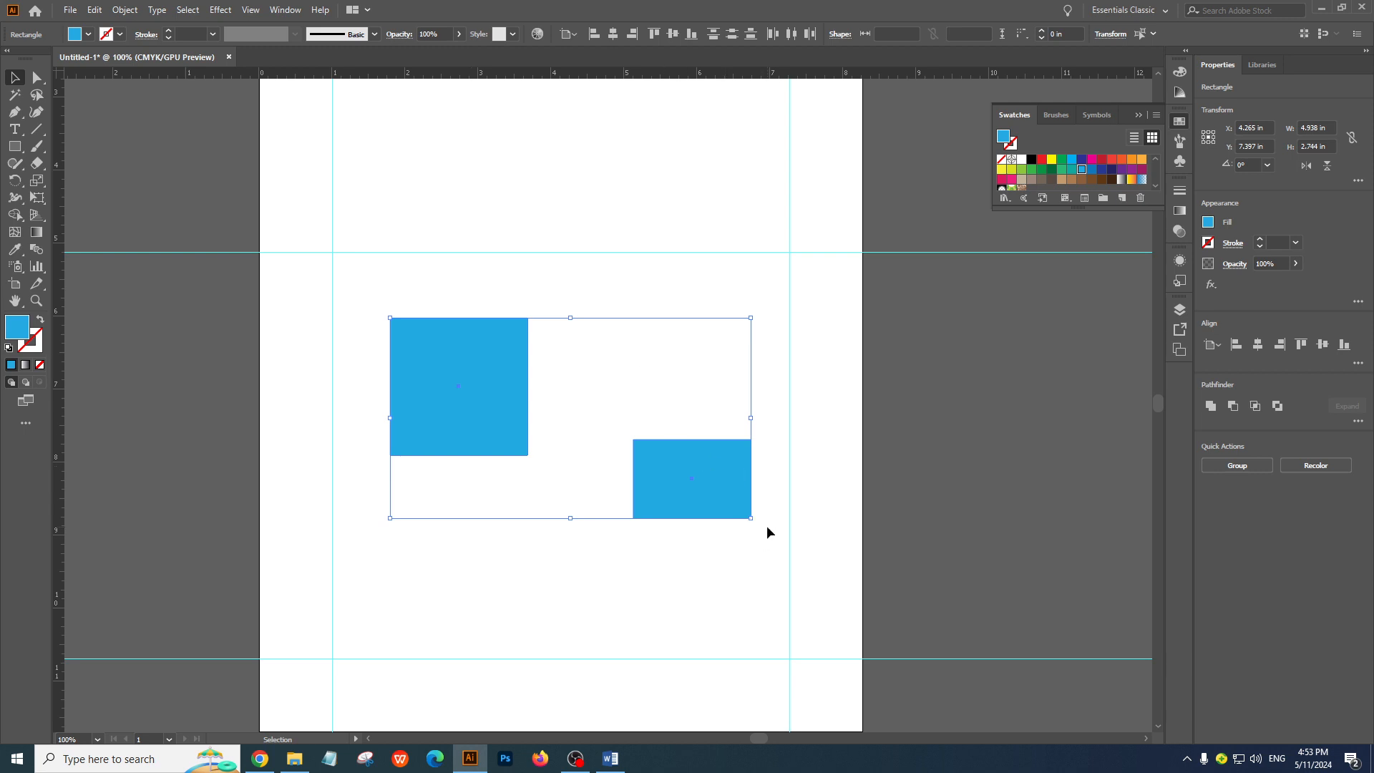
pyautogui.click(556, 345)
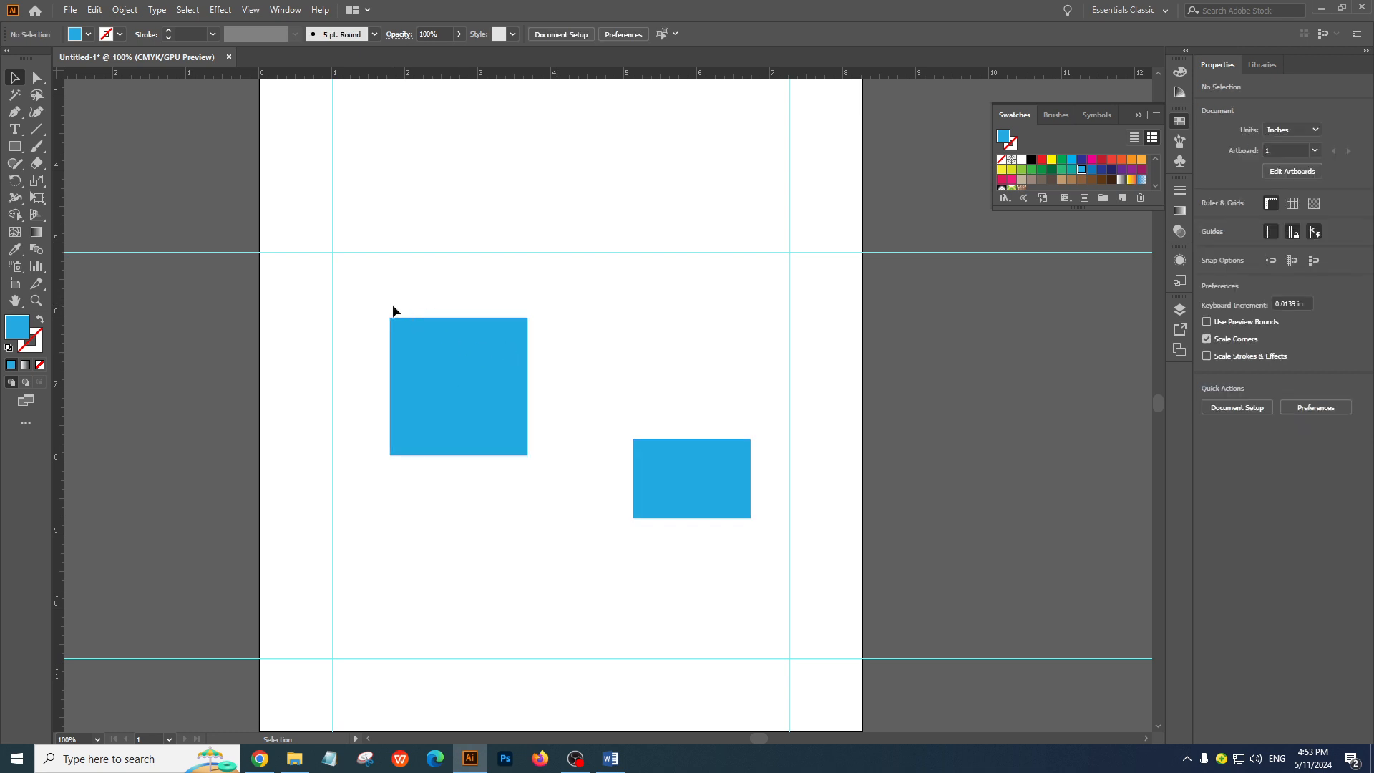
pyautogui.moveTo(351, 283); pyautogui.dragTo(737, 551)
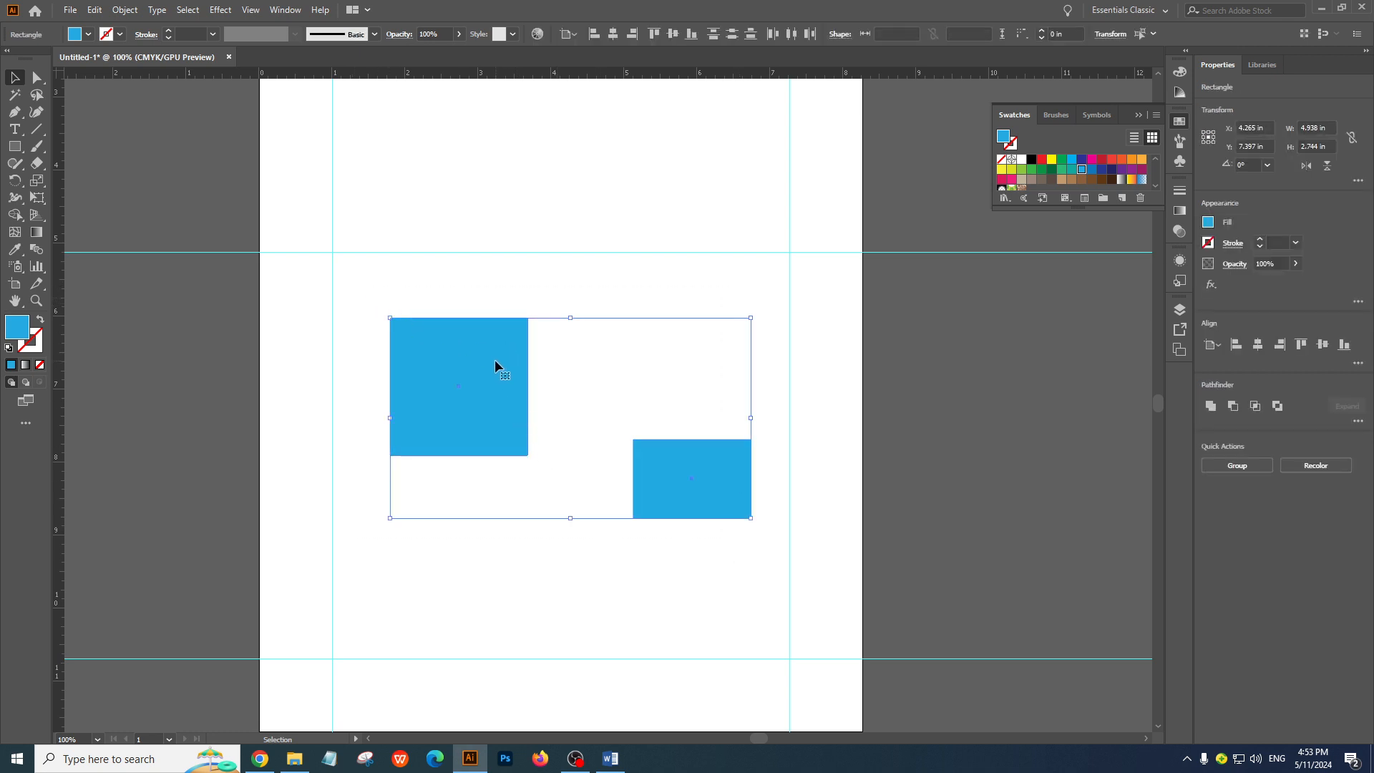
pyautogui.click(285, 10)
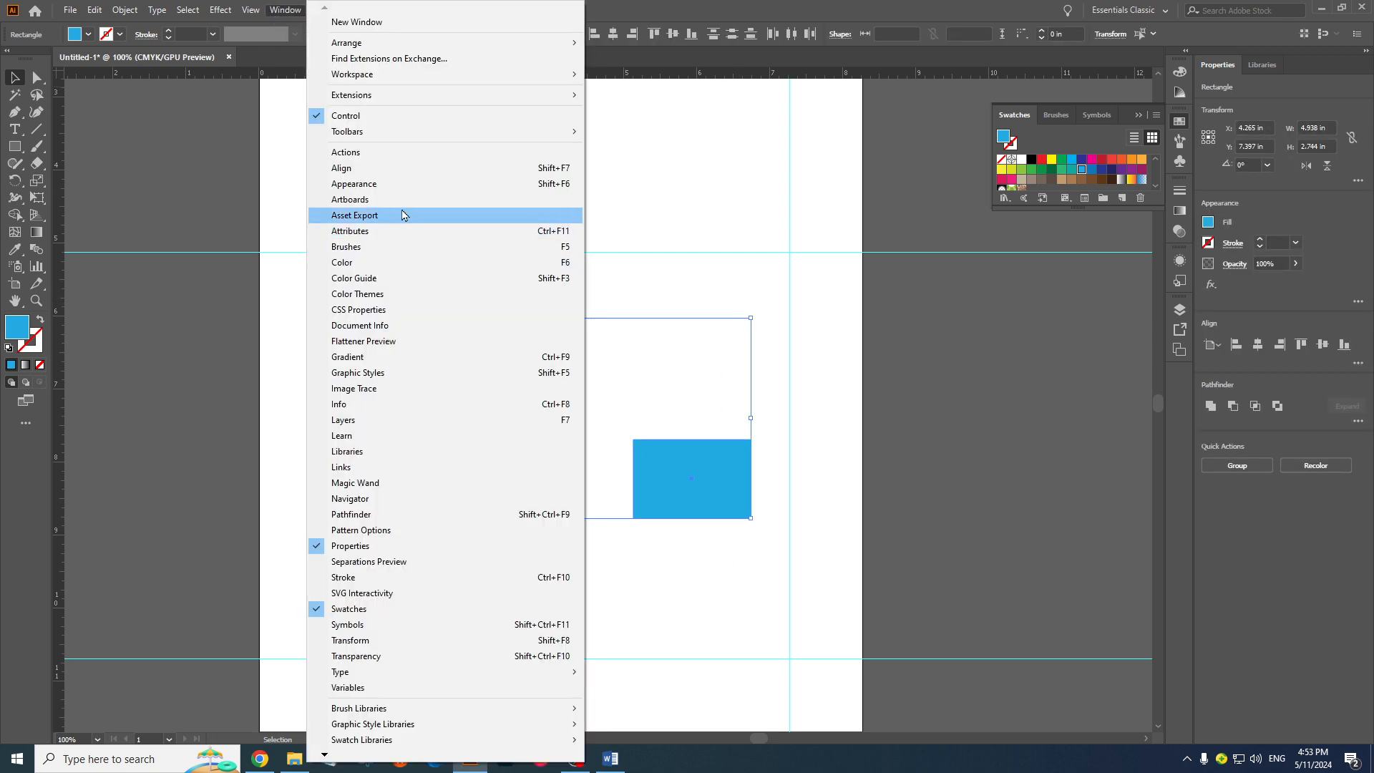
pyautogui.click(372, 172)
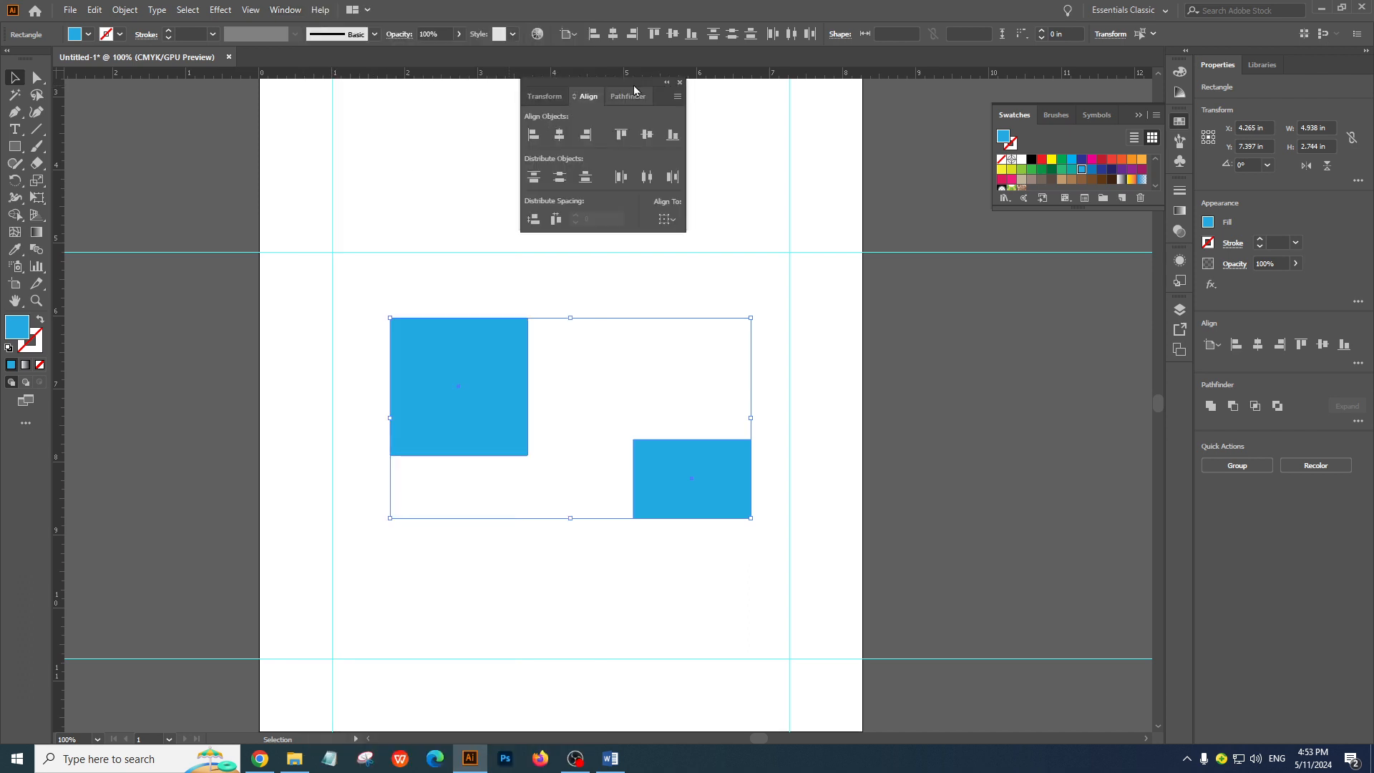
pyautogui.moveTo(623, 86); pyautogui.dragTo(907, 270)
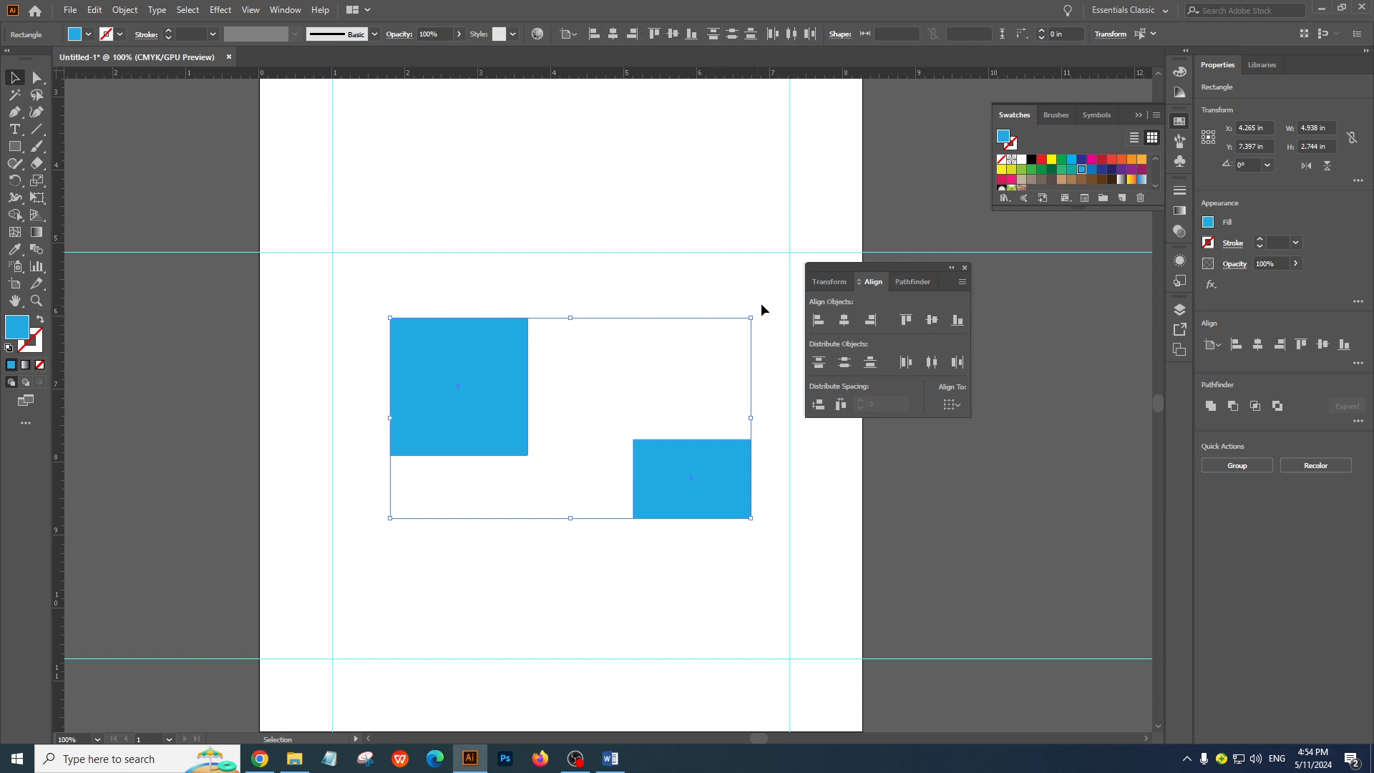
pyautogui.moveTo(885, 279); pyautogui.dragTo(885, 239)
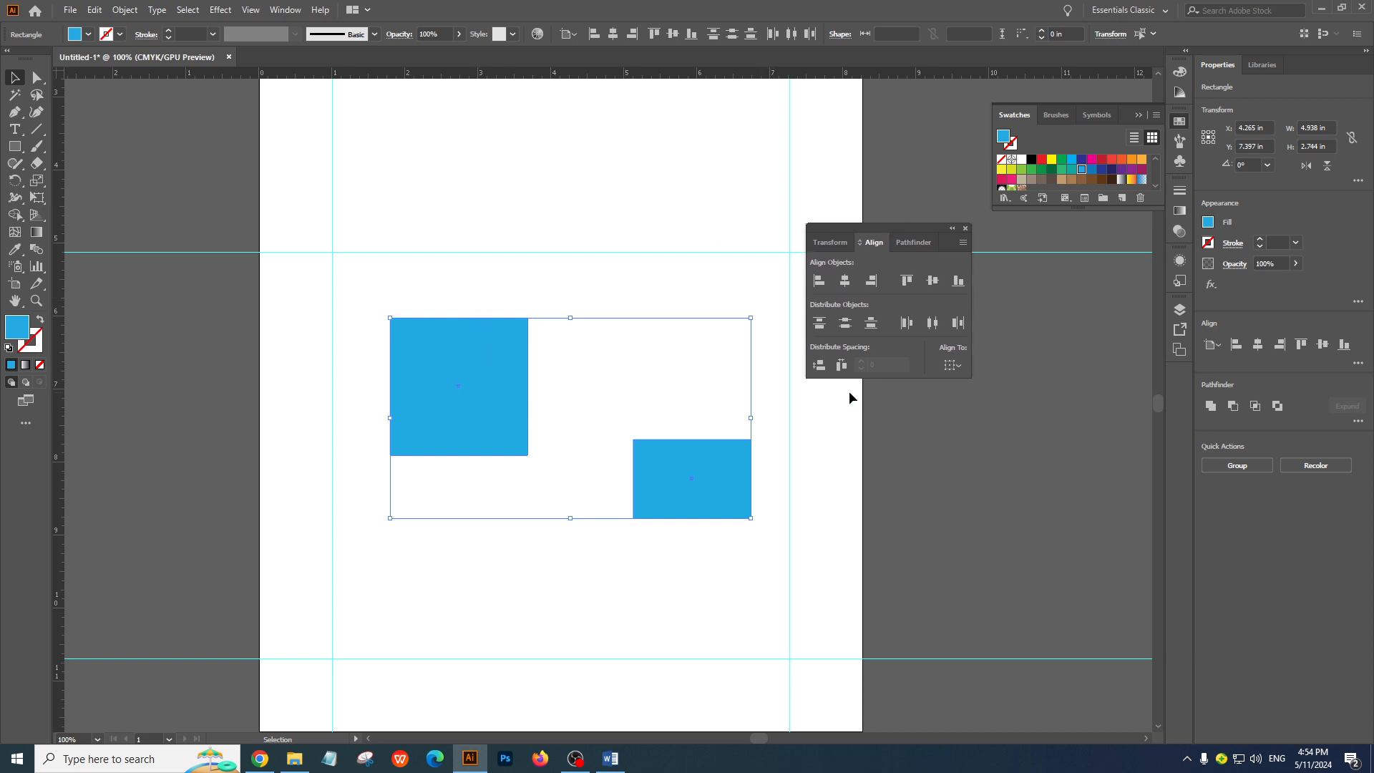
# Try aligning both shapes' vertical centres to the artboard and moving them lower, and undo both changes
pyautogui.click(953, 365)
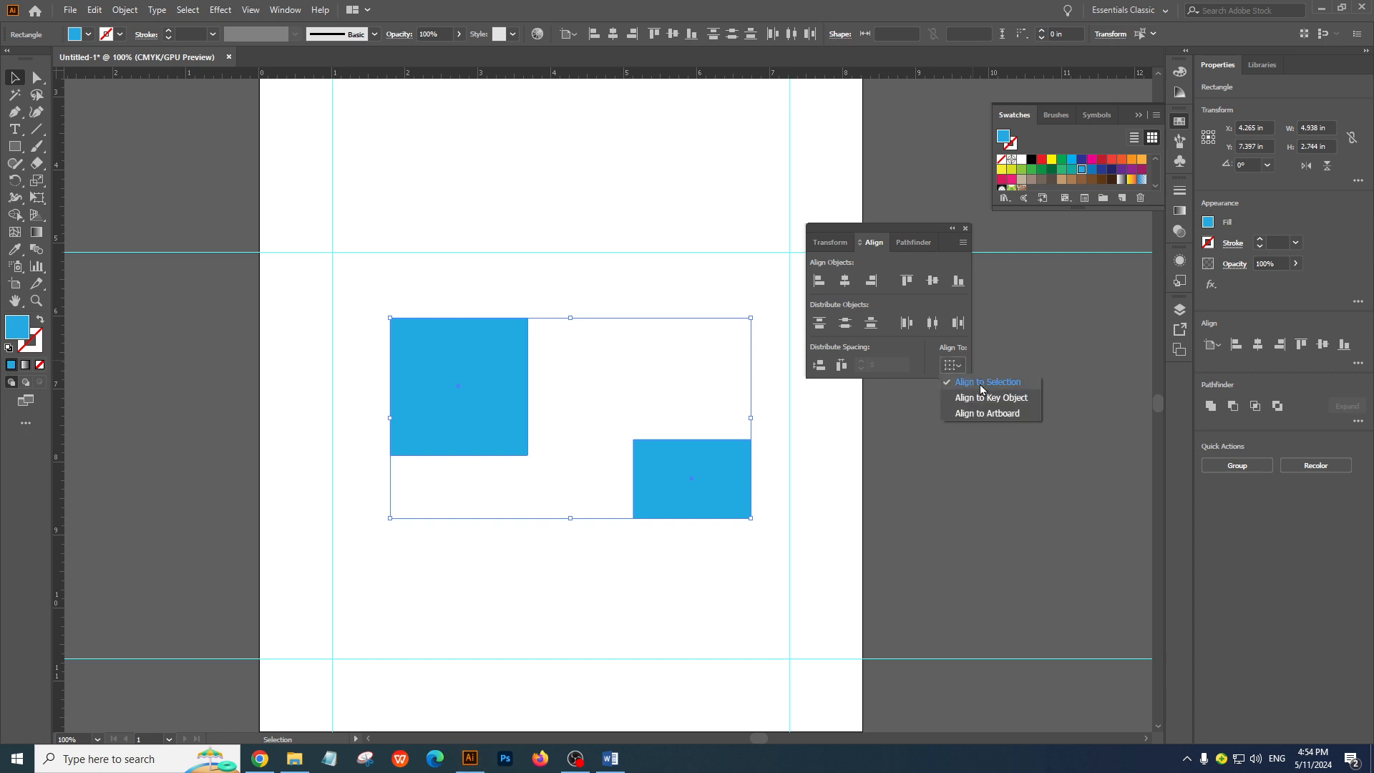
pyautogui.click(980, 388)
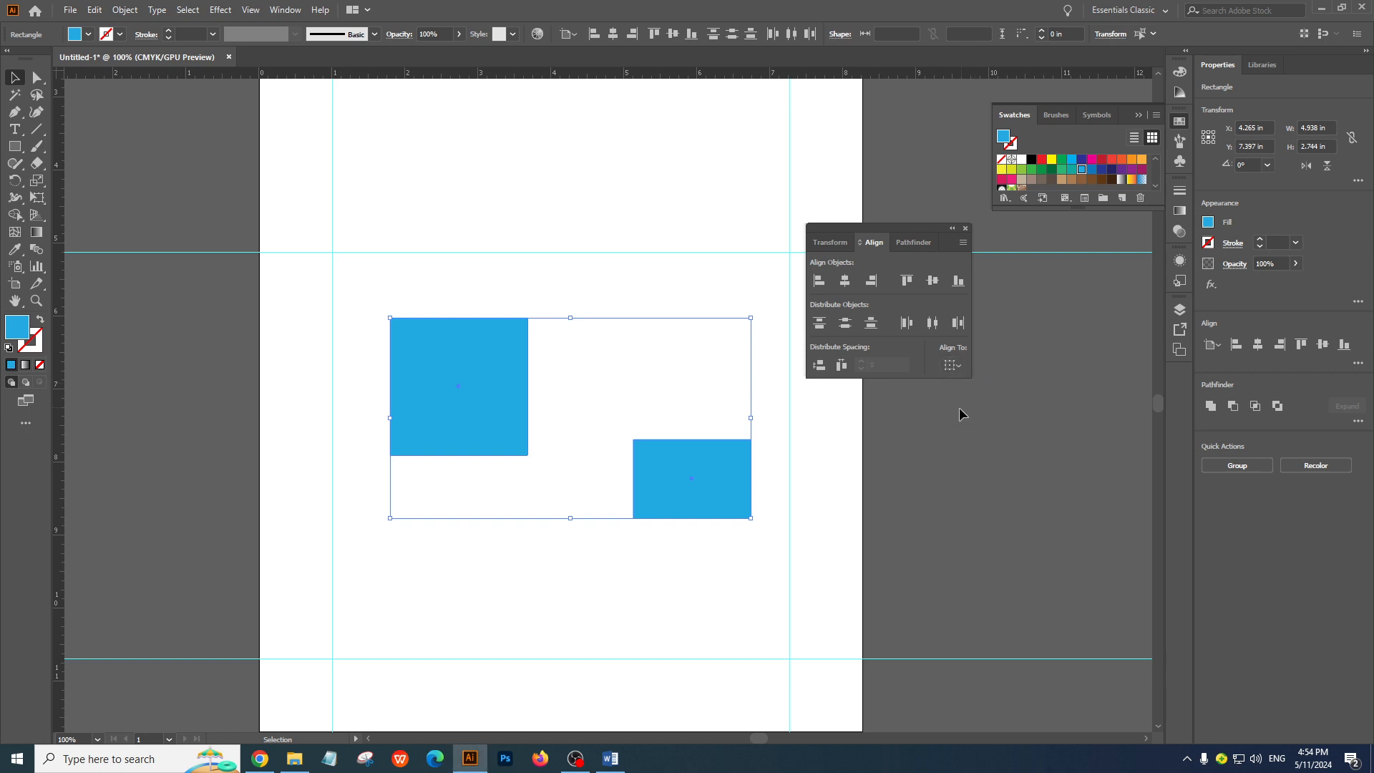
pyautogui.click(954, 368)
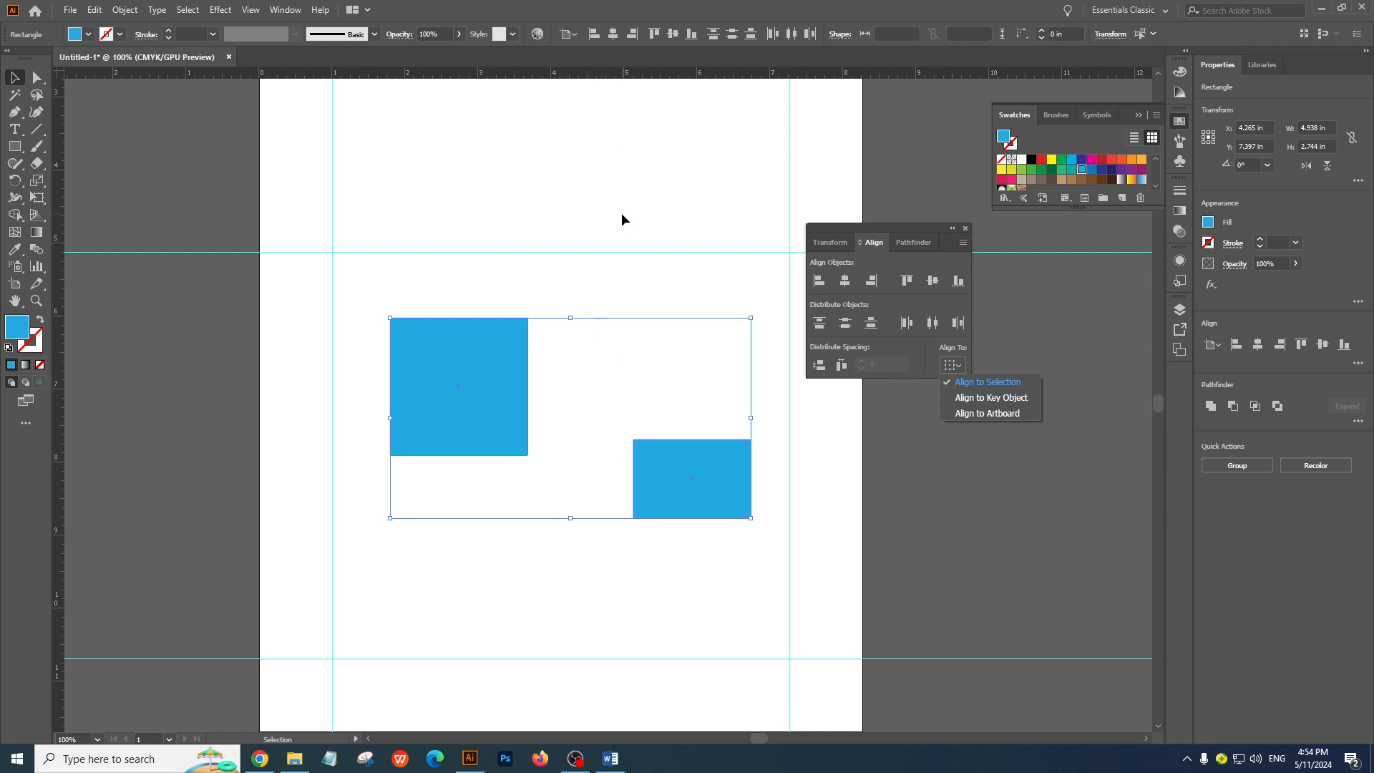
pyautogui.click(988, 413)
pyautogui.click(932, 281)
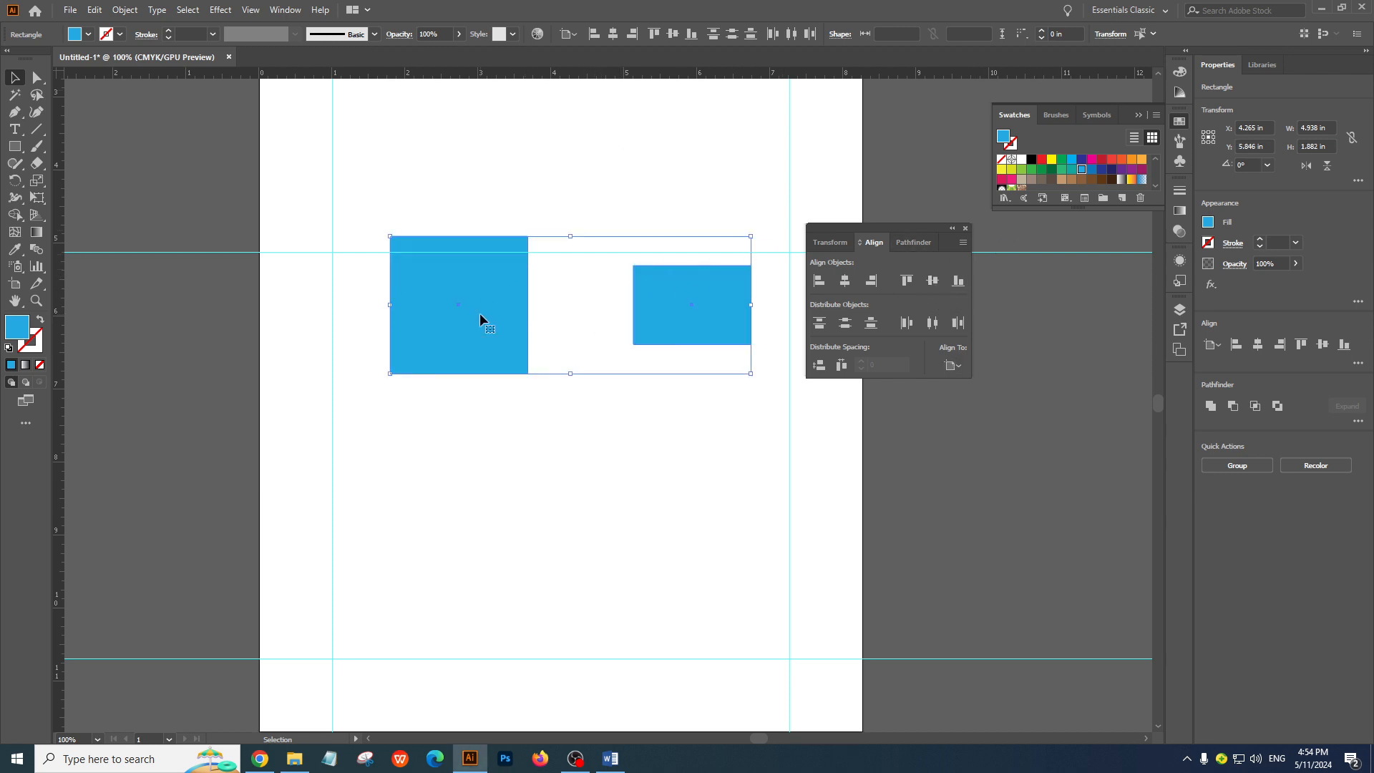
pyautogui.moveTo(485, 347); pyautogui.dragTo(467, 530)
pyautogui.hotkey('ctrl', 'z')
pyautogui.hotkey('ctrl', 'z')
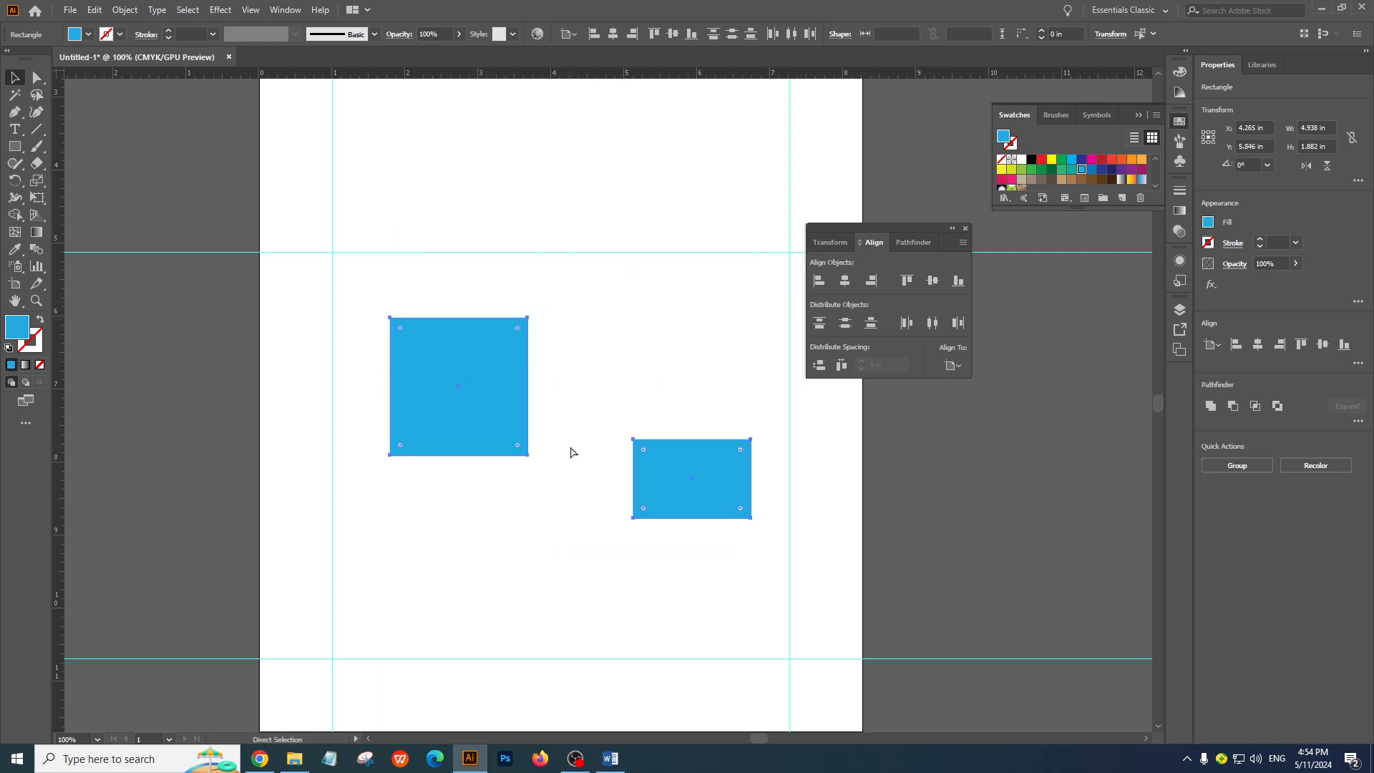
# Set alignment back to Align to Selection, try aligning both shapes' vertical centres, undo it, and deselect them
pyautogui.click(956, 368)
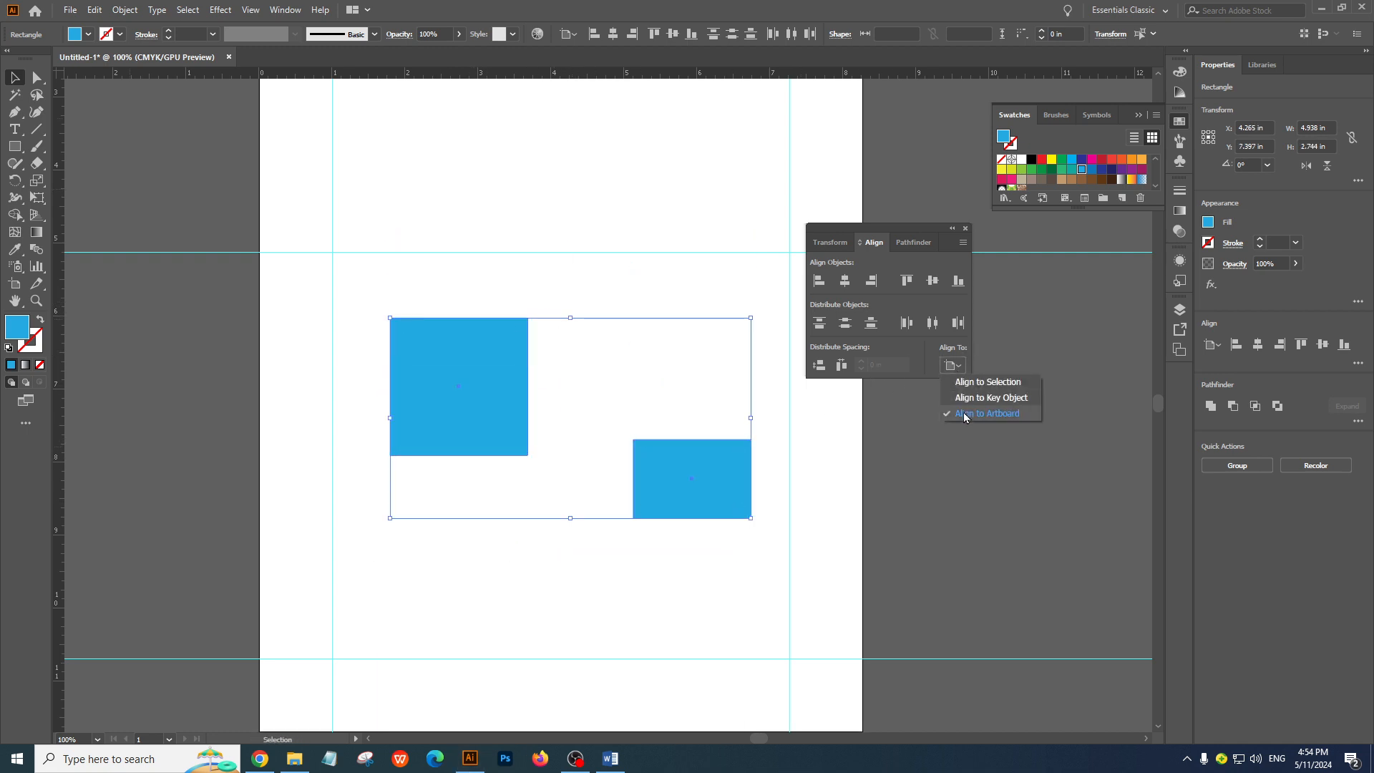
pyautogui.click(982, 383)
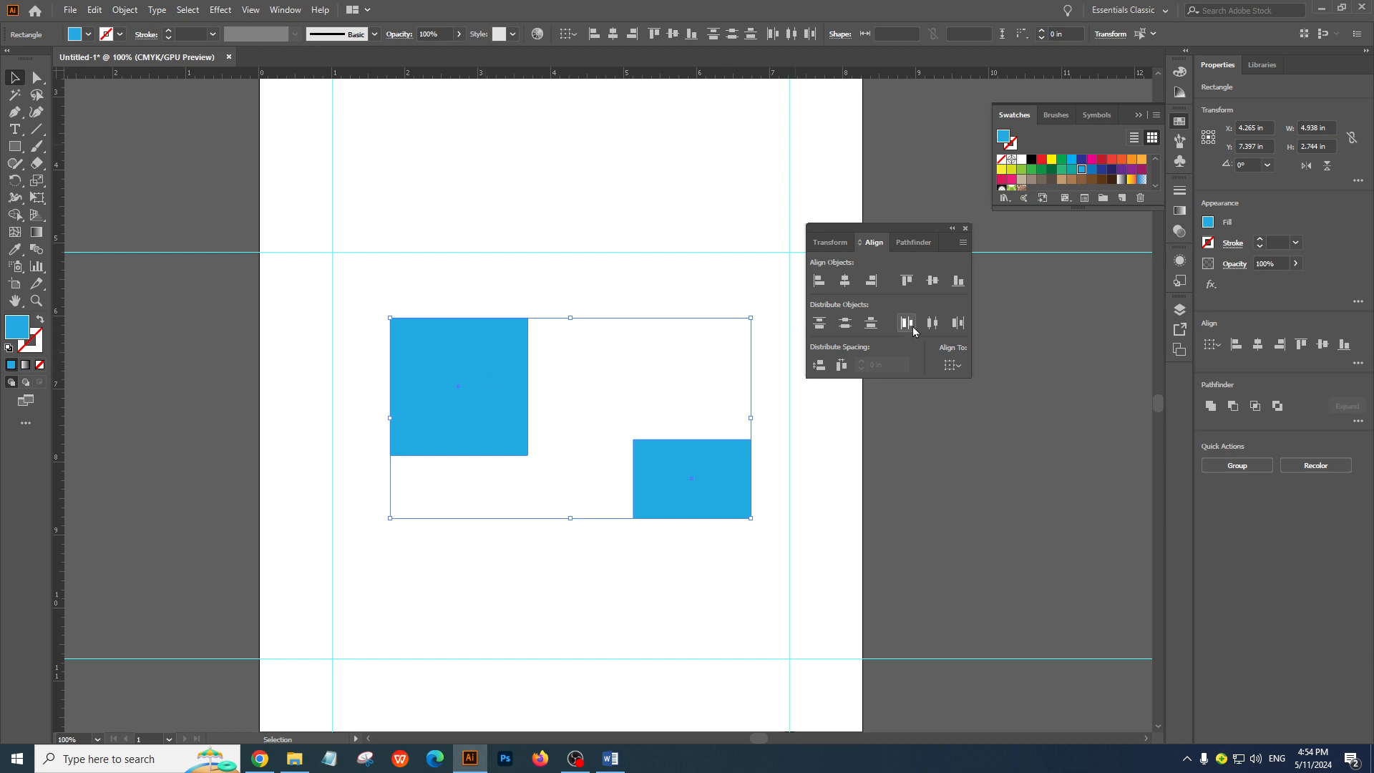
pyautogui.click(933, 281)
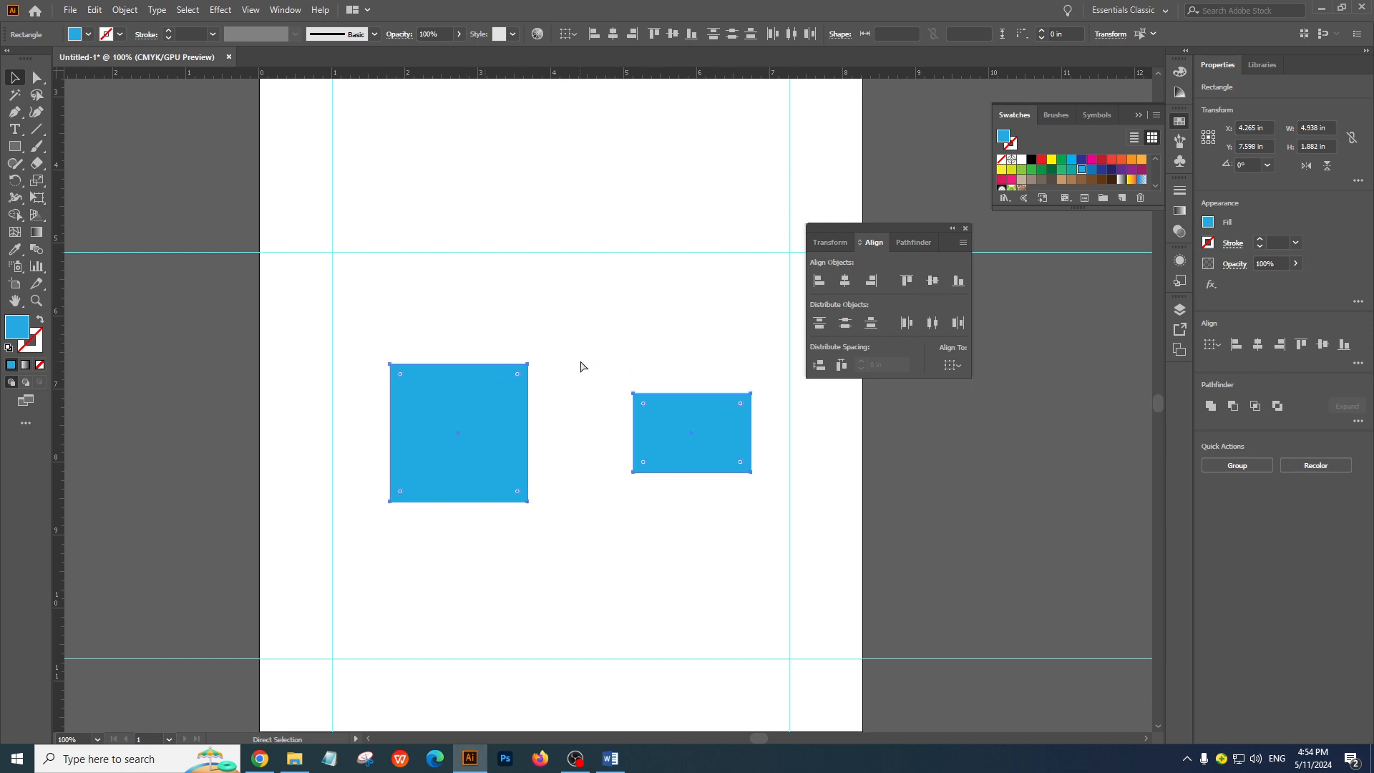
pyautogui.hotkey('ctrl', 'z')
pyautogui.click(933, 281)
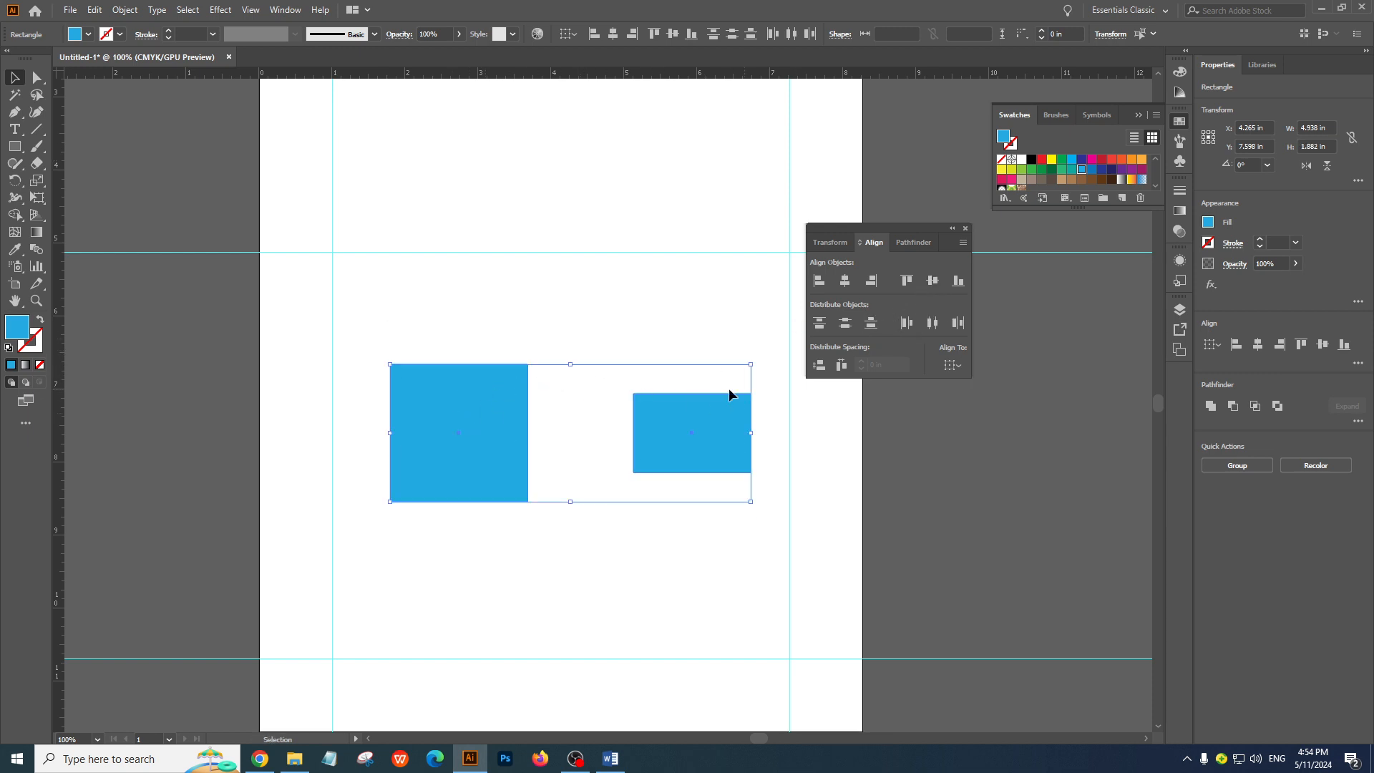
pyautogui.hotkey('ctrl', 'z')
pyautogui.click(1123, 363)
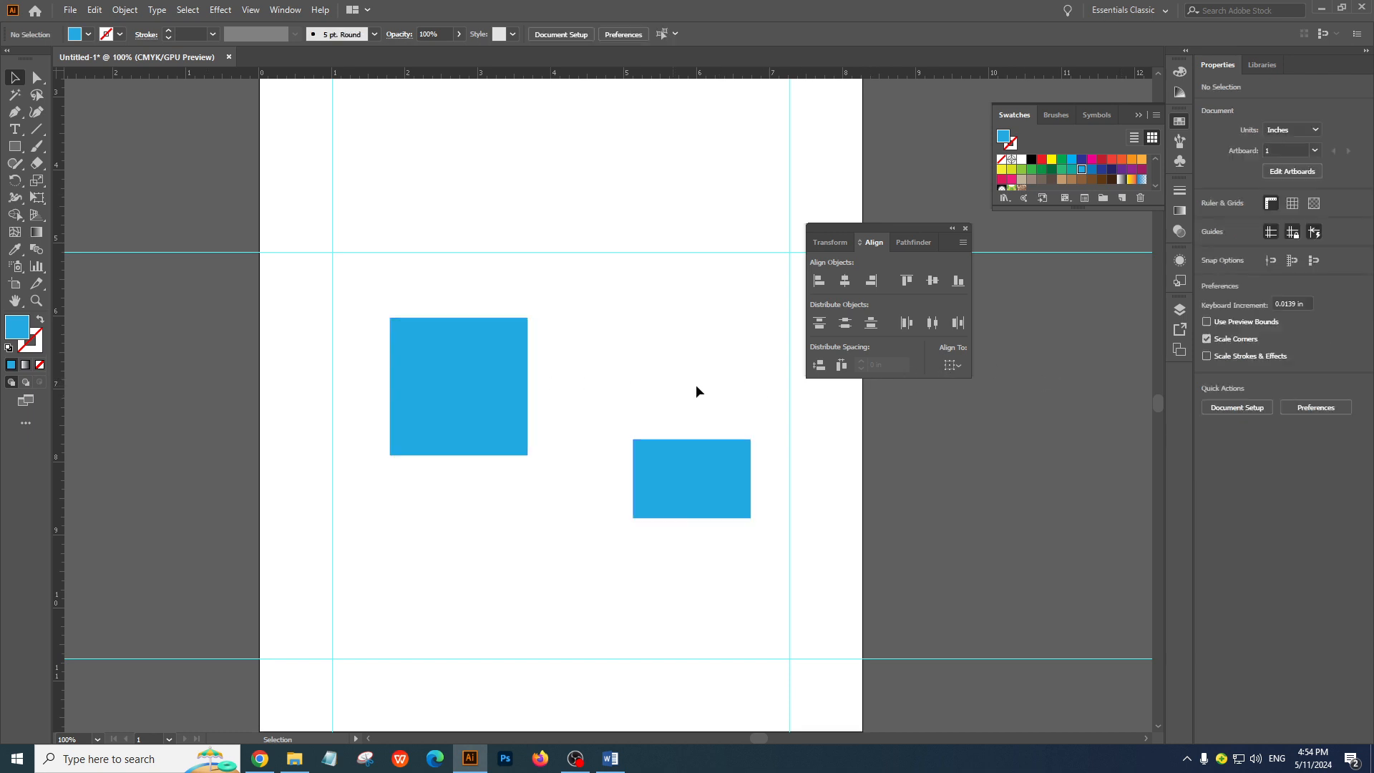
# Using Align to Key Object with the square as key, align the rectangle's vertical centre to it and deselect both
pyautogui.moveTo(382, 289); pyautogui.dragTo(781, 536)
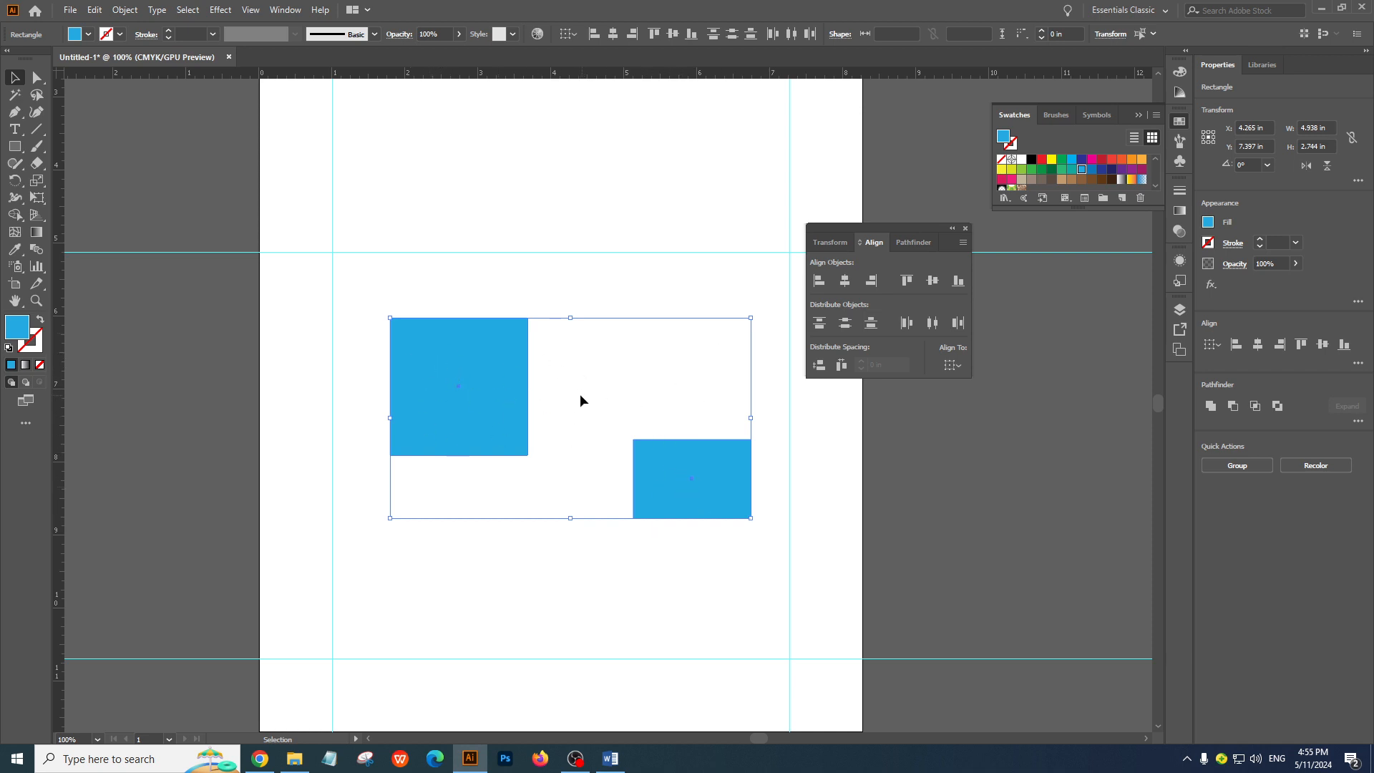
pyautogui.click(952, 366)
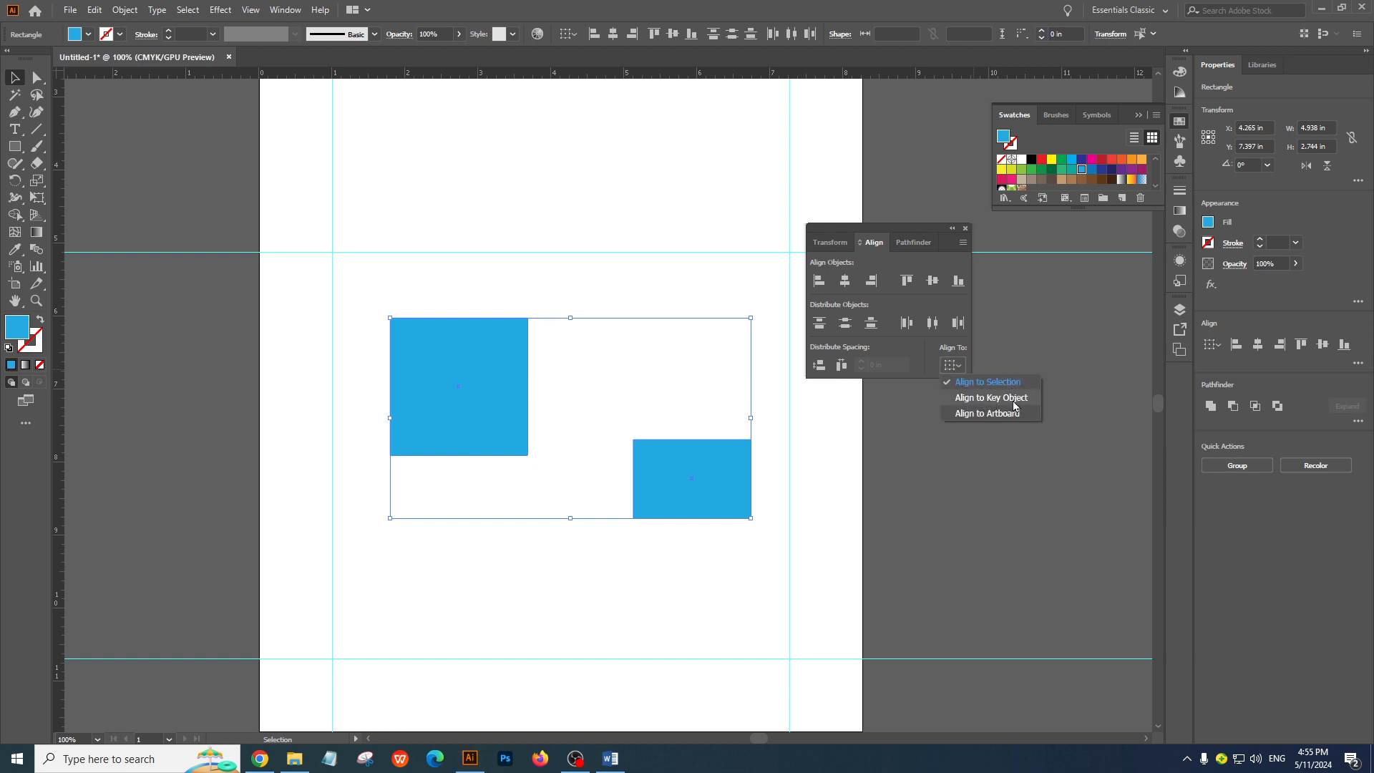
pyautogui.click(990, 398)
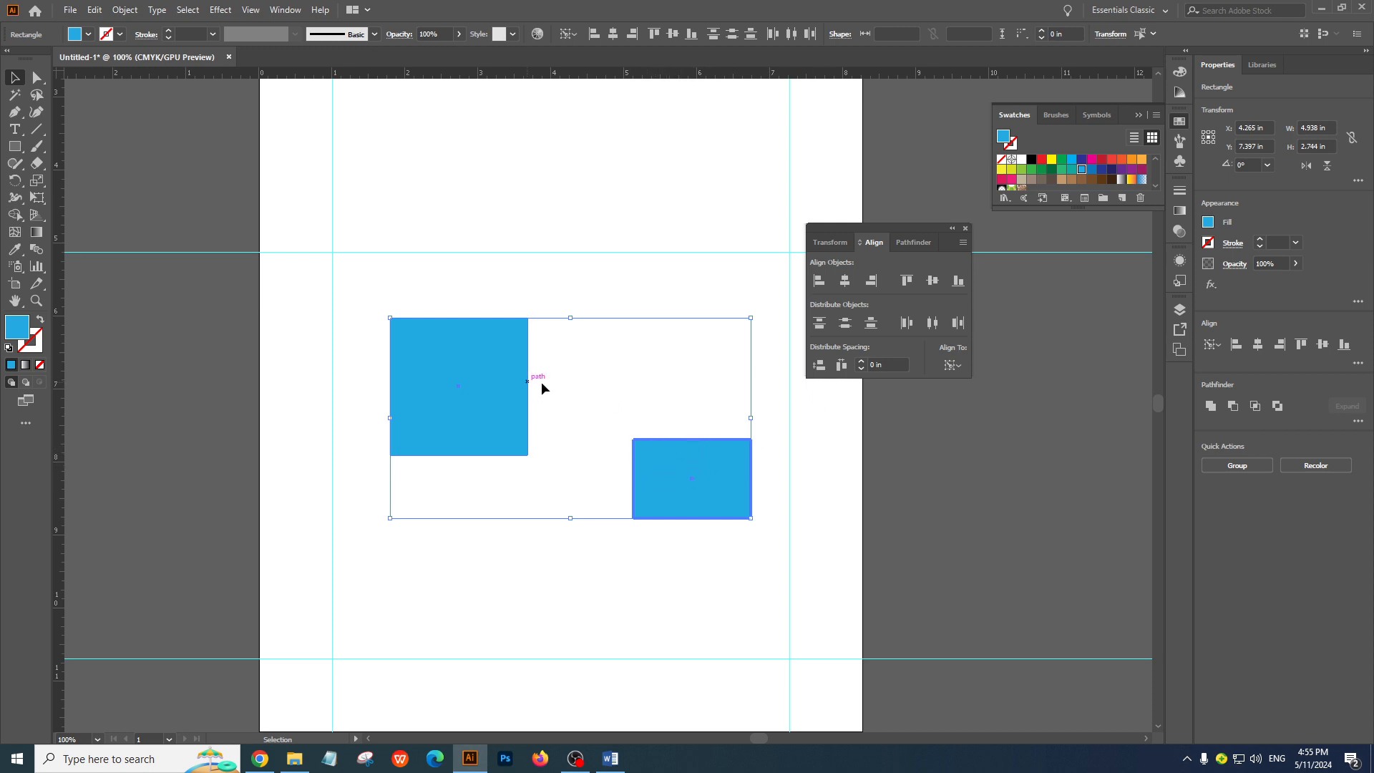
pyautogui.click(465, 374)
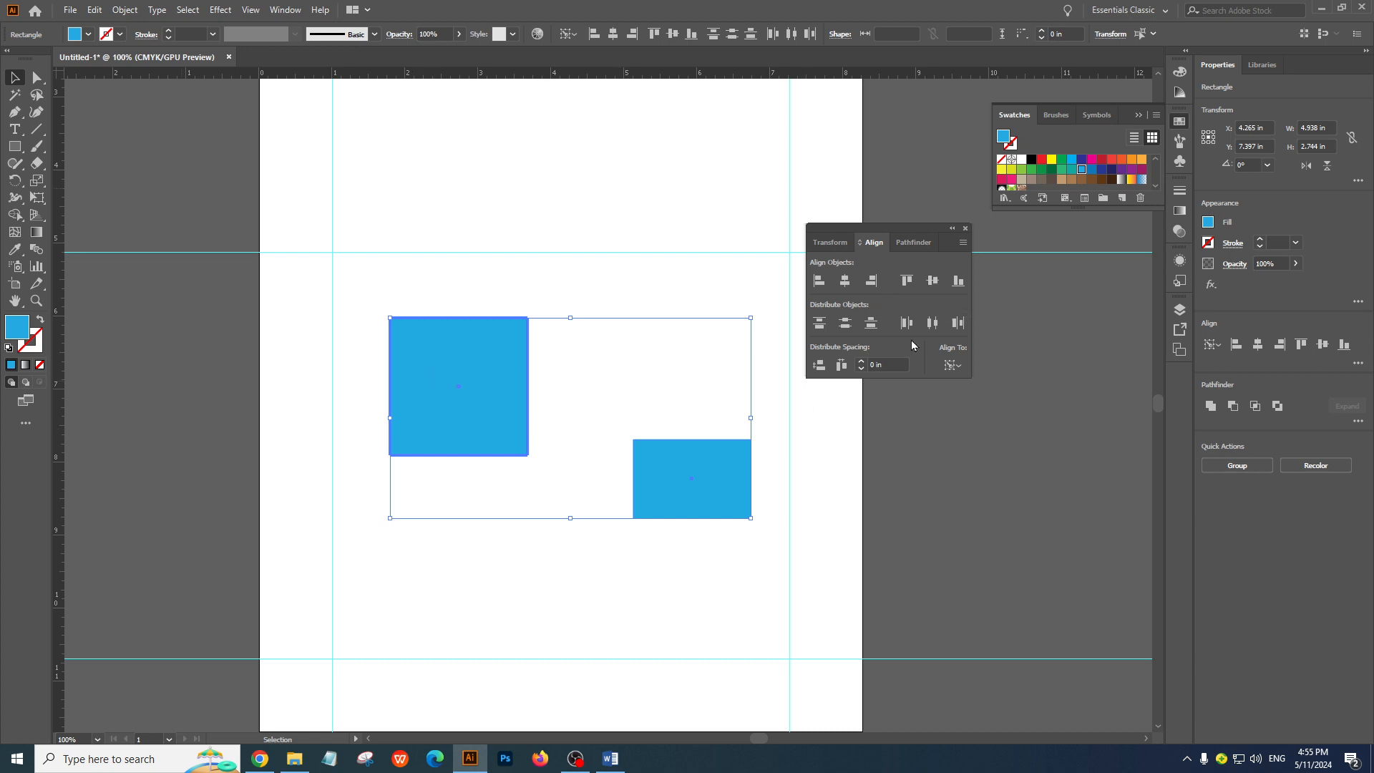
pyautogui.click(933, 282)
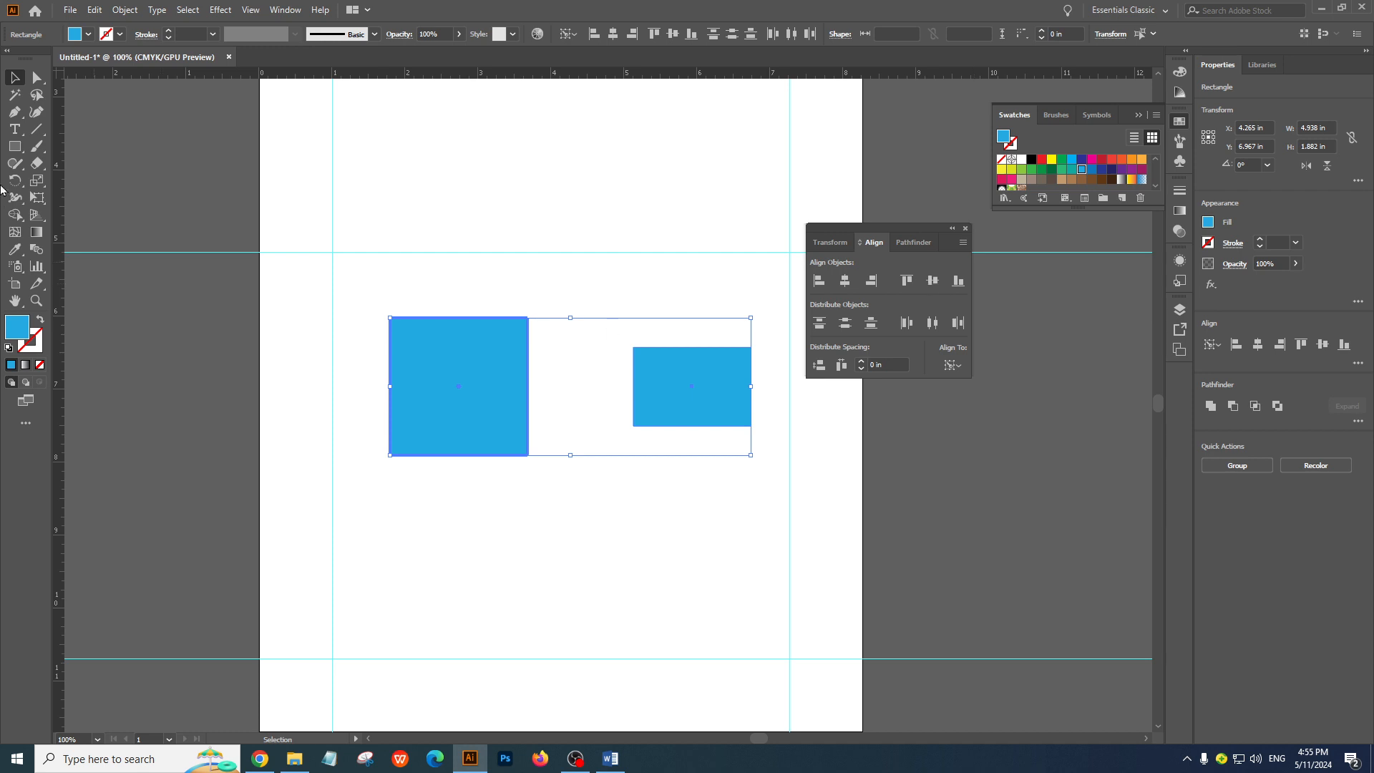
pyautogui.click(409, 279)
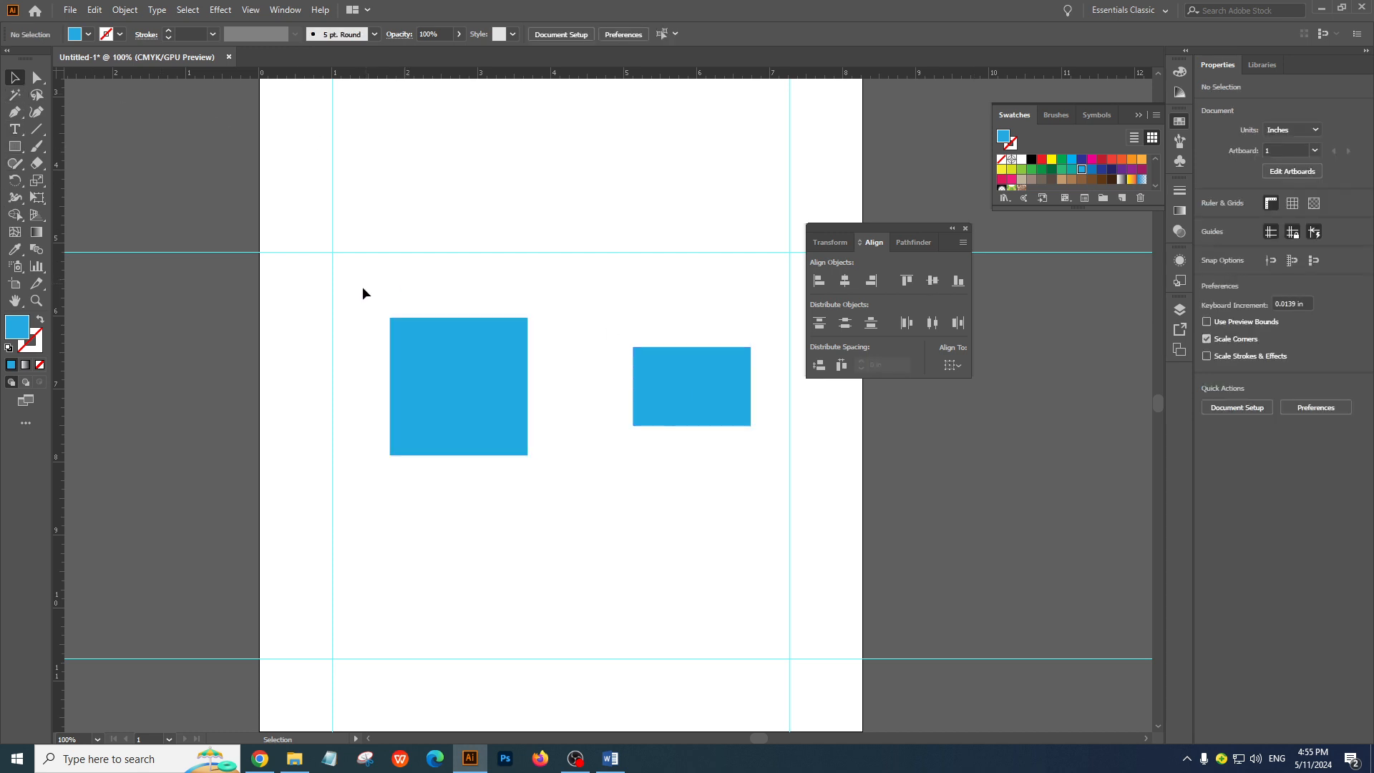
# Move the rectangle down and closer to the square, to about X 5.35 in, Y 8.05 in
pyautogui.moveTo(353, 294); pyautogui.dragTo(704, 496)
pyautogui.click(660, 462)
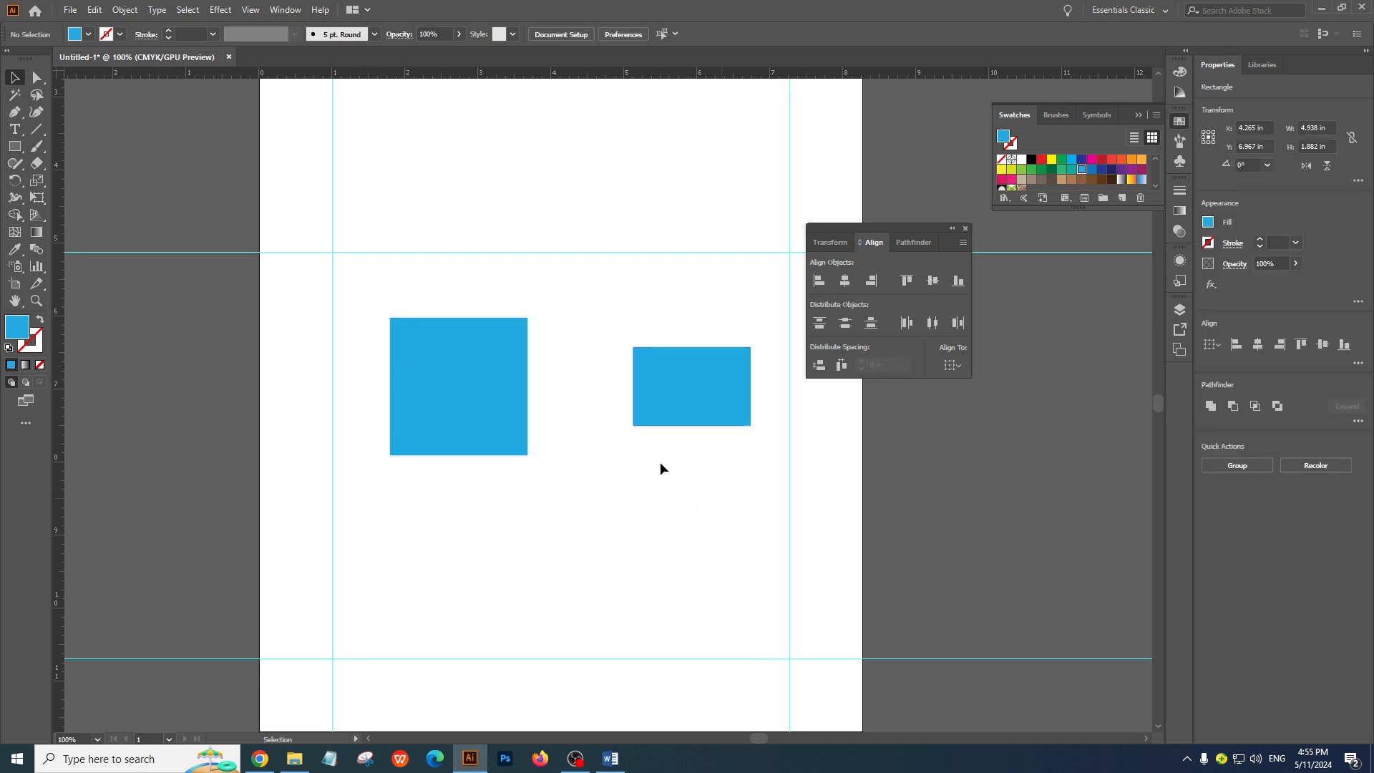
pyautogui.moveTo(637, 401); pyautogui.dragTo(595, 479)
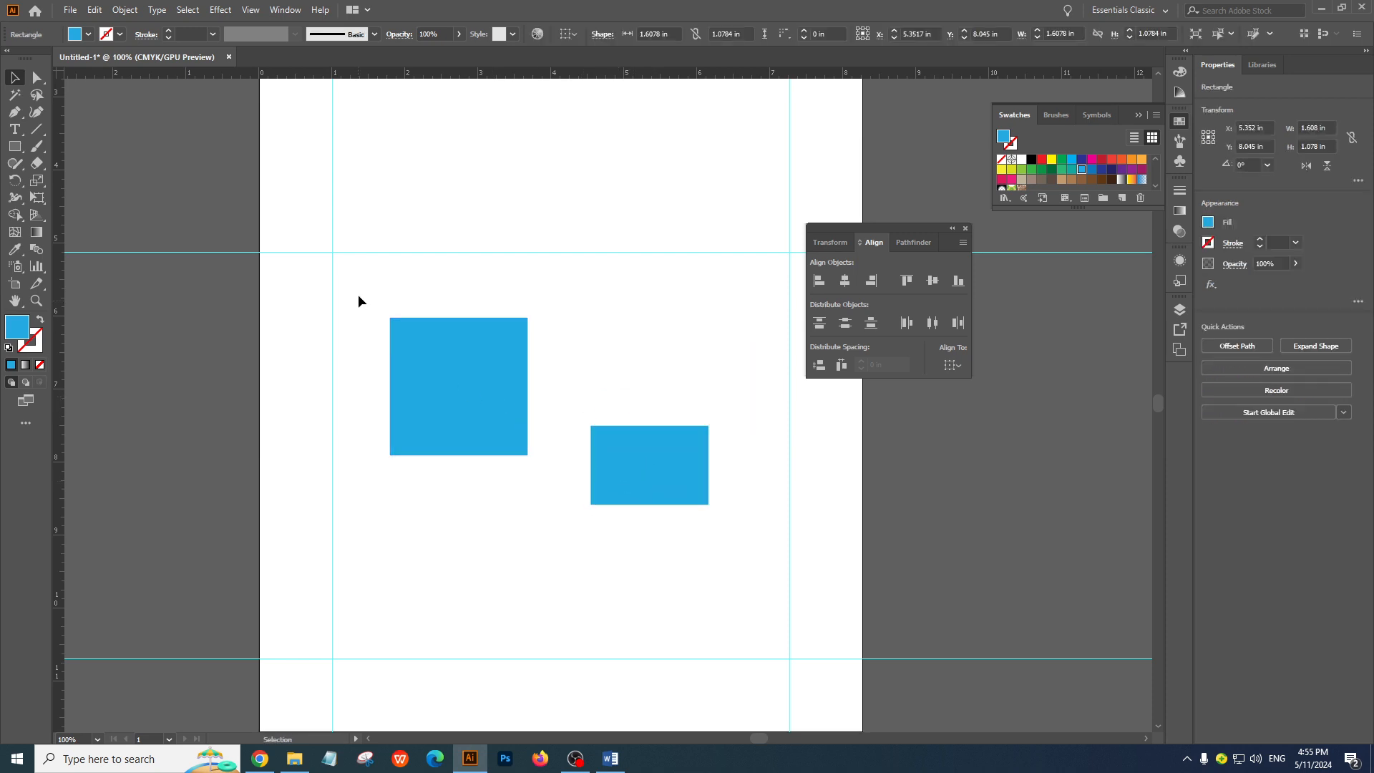
# With the square as key object, align the rectangle to its vertical centre, bottom and finally top; try a left alignment and undo it
pyautogui.moveTo(358, 296); pyautogui.dragTo(748, 573)
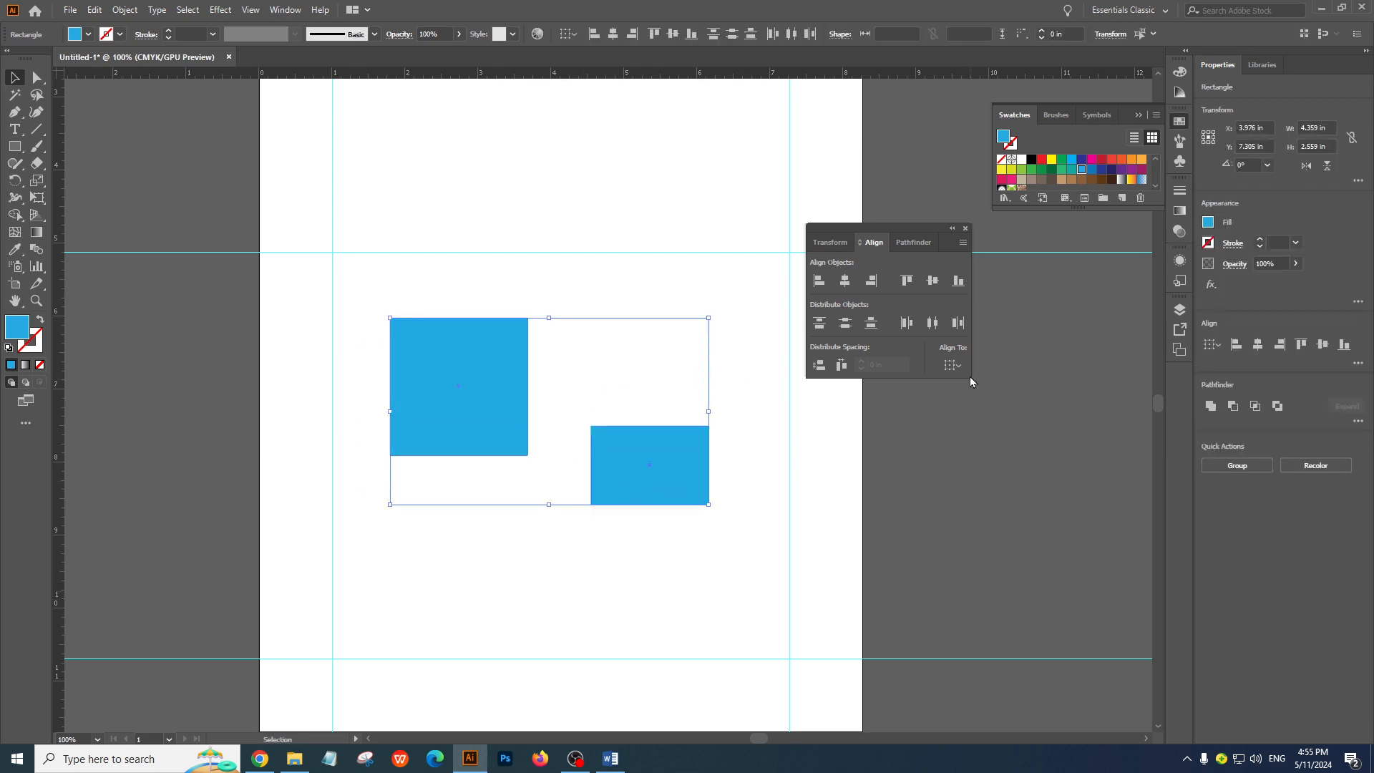
pyautogui.moveTo(342, 292); pyautogui.dragTo(723, 553)
pyautogui.click(483, 385)
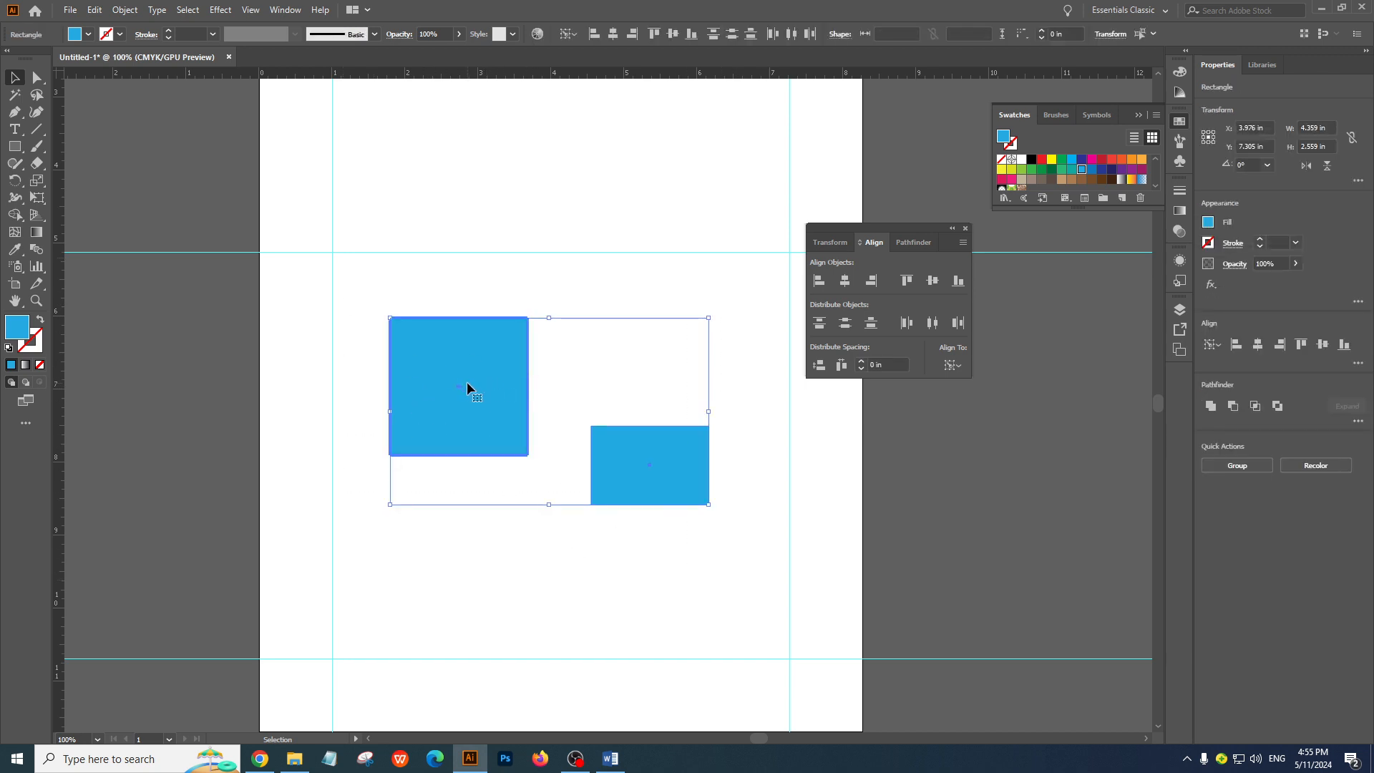
pyautogui.click(931, 285)
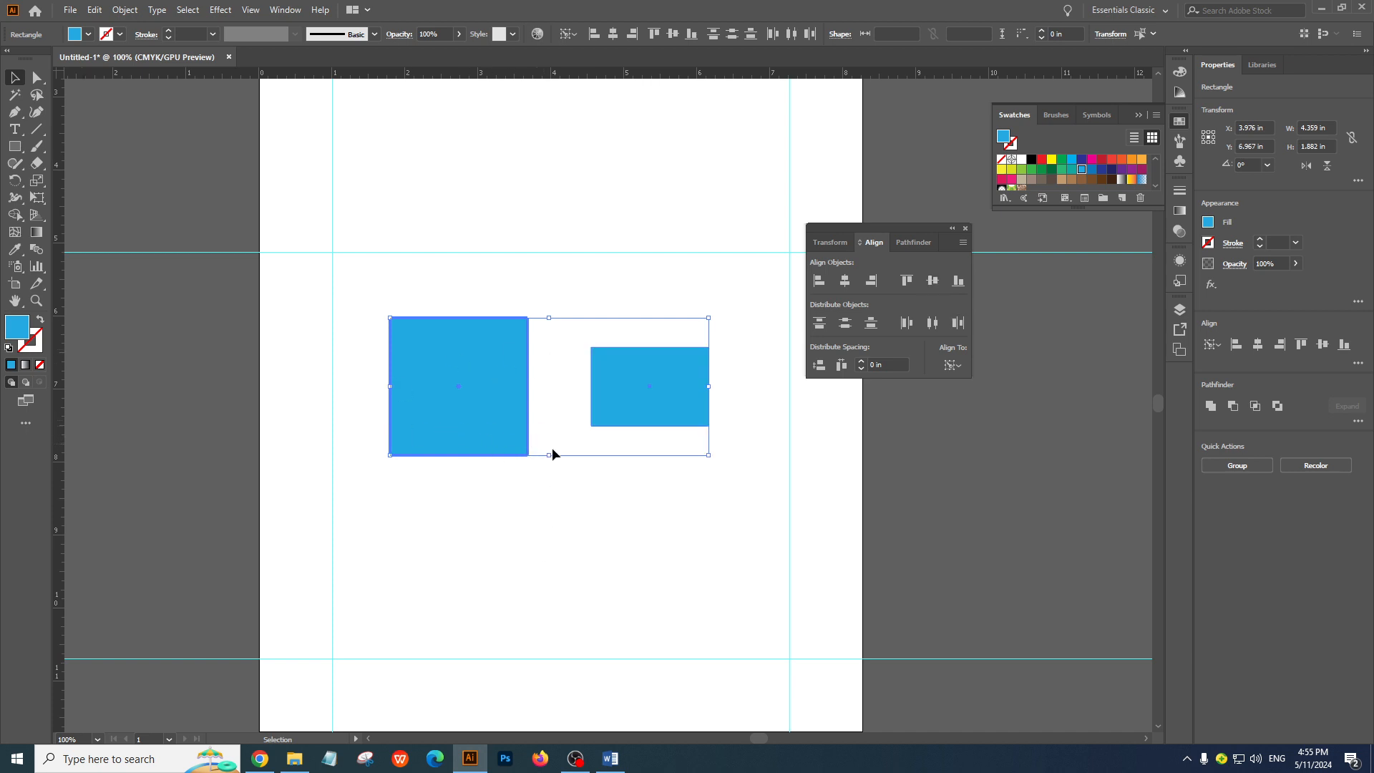
pyautogui.click(959, 284)
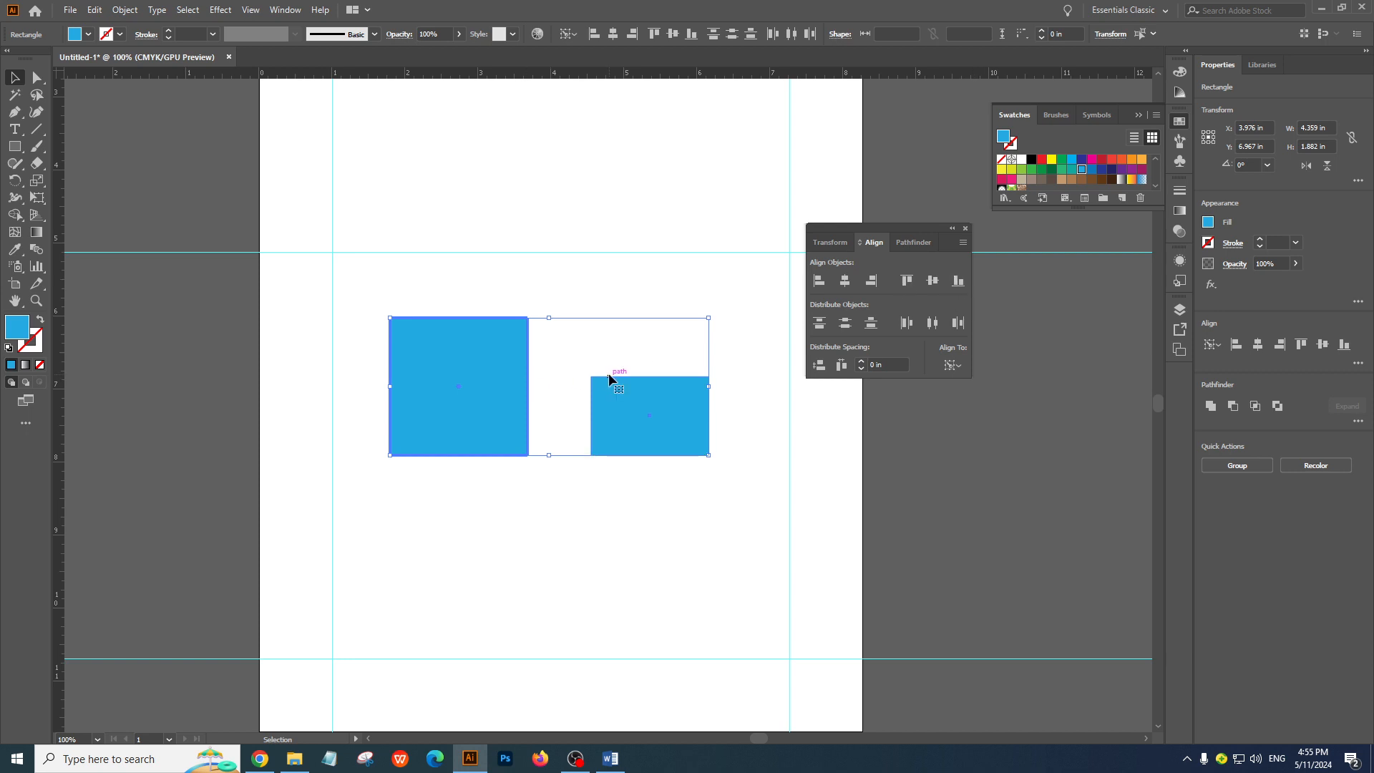
pyautogui.click(911, 285)
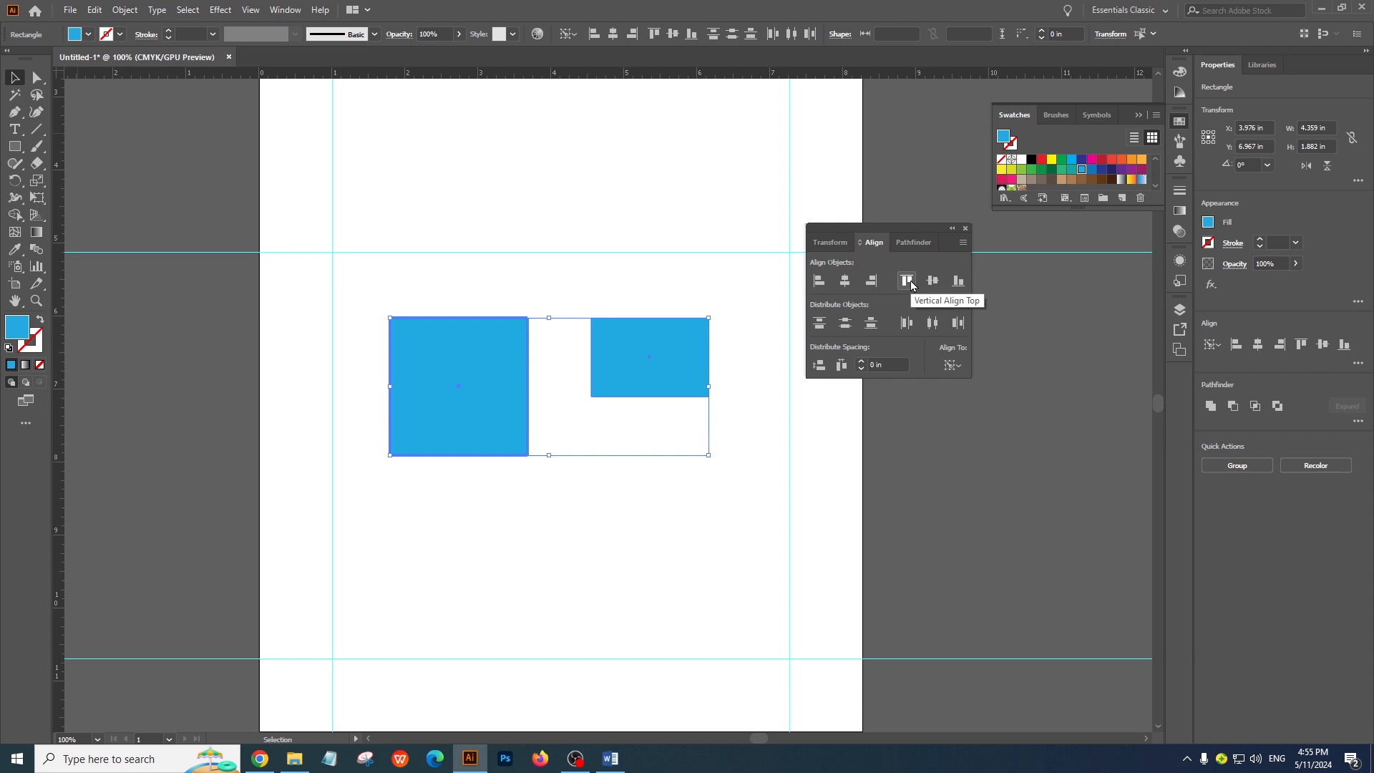
pyautogui.click(821, 282)
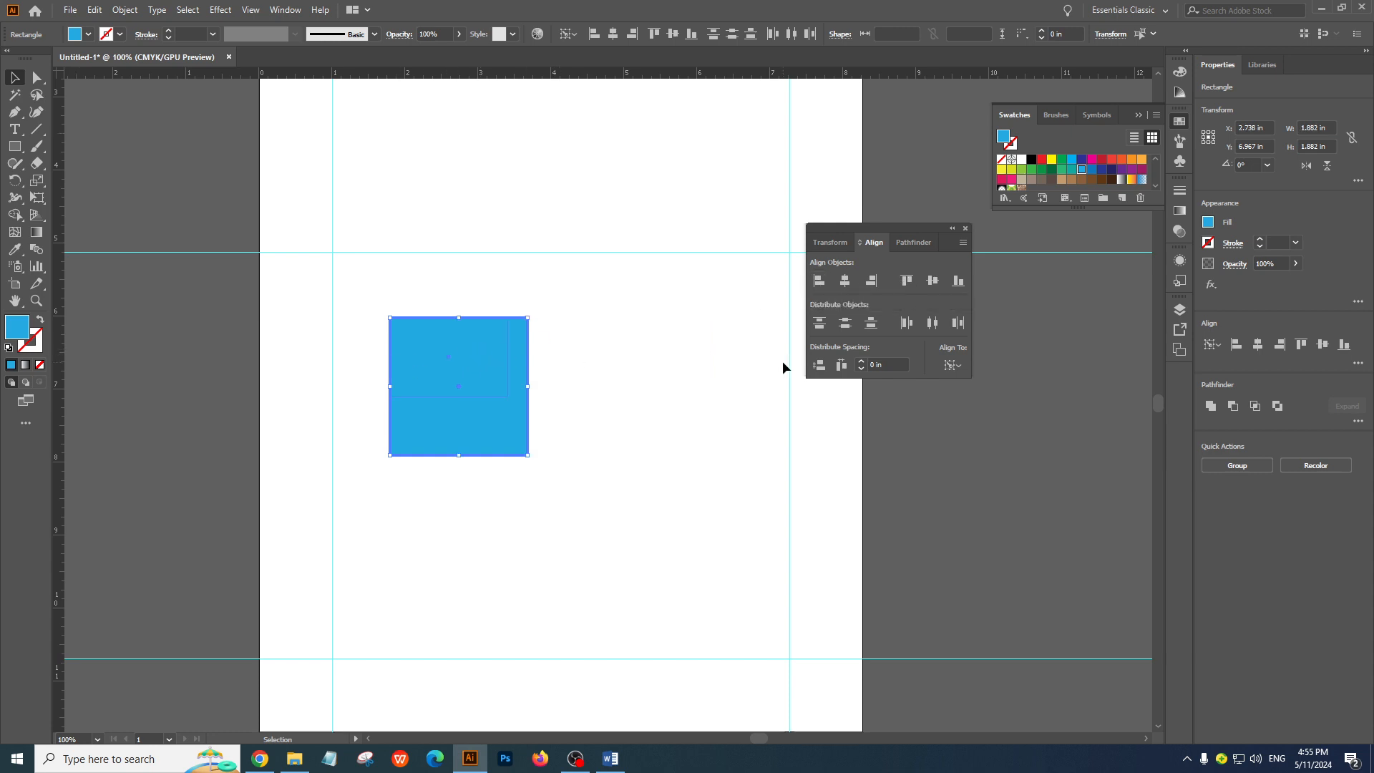
pyautogui.hotkey('ctrl', 'z')
# Fill the rectangle with the dark blue swatch, and reselect both shapes with the square as the key object
pyautogui.click(641, 364)
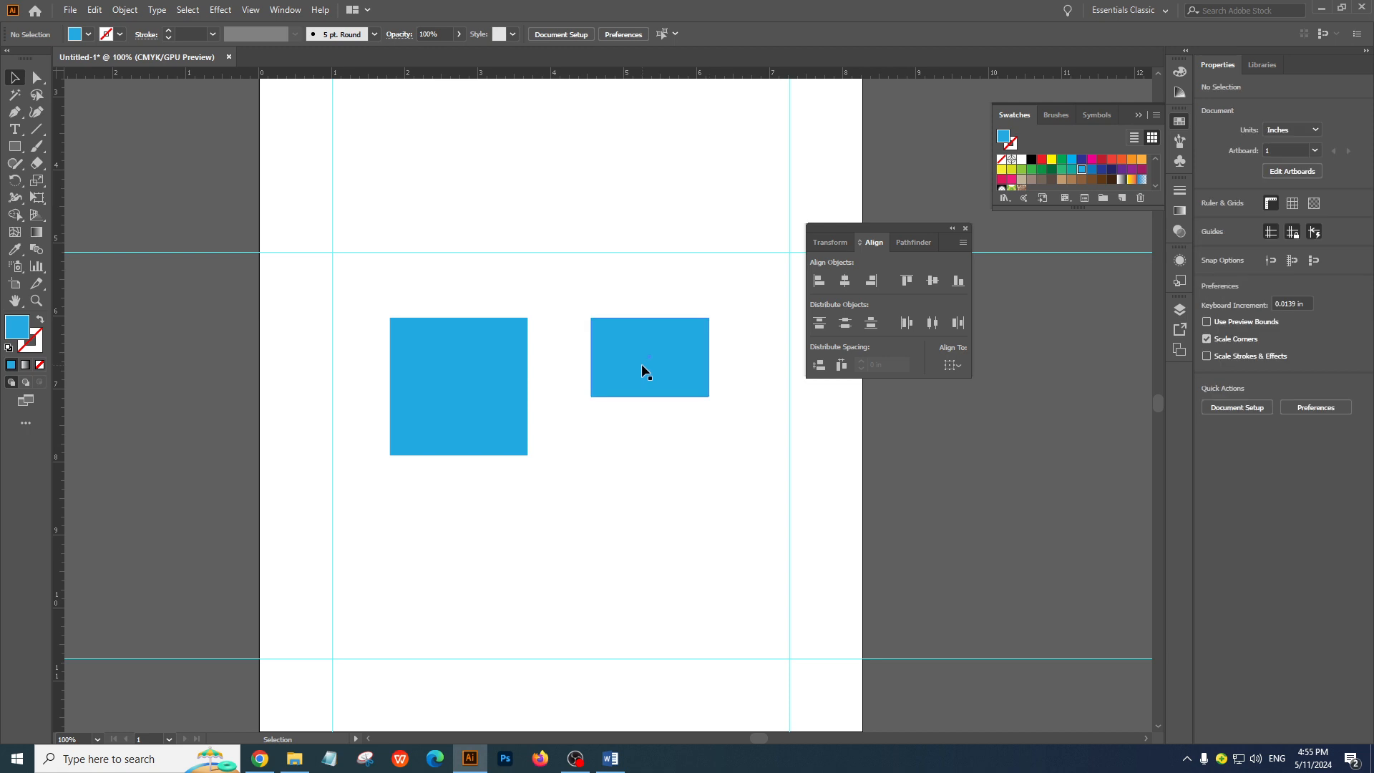
pyautogui.click(1080, 161)
pyautogui.click(776, 415)
pyautogui.moveTo(367, 279); pyautogui.dragTo(693, 514)
pyautogui.click(468, 378)
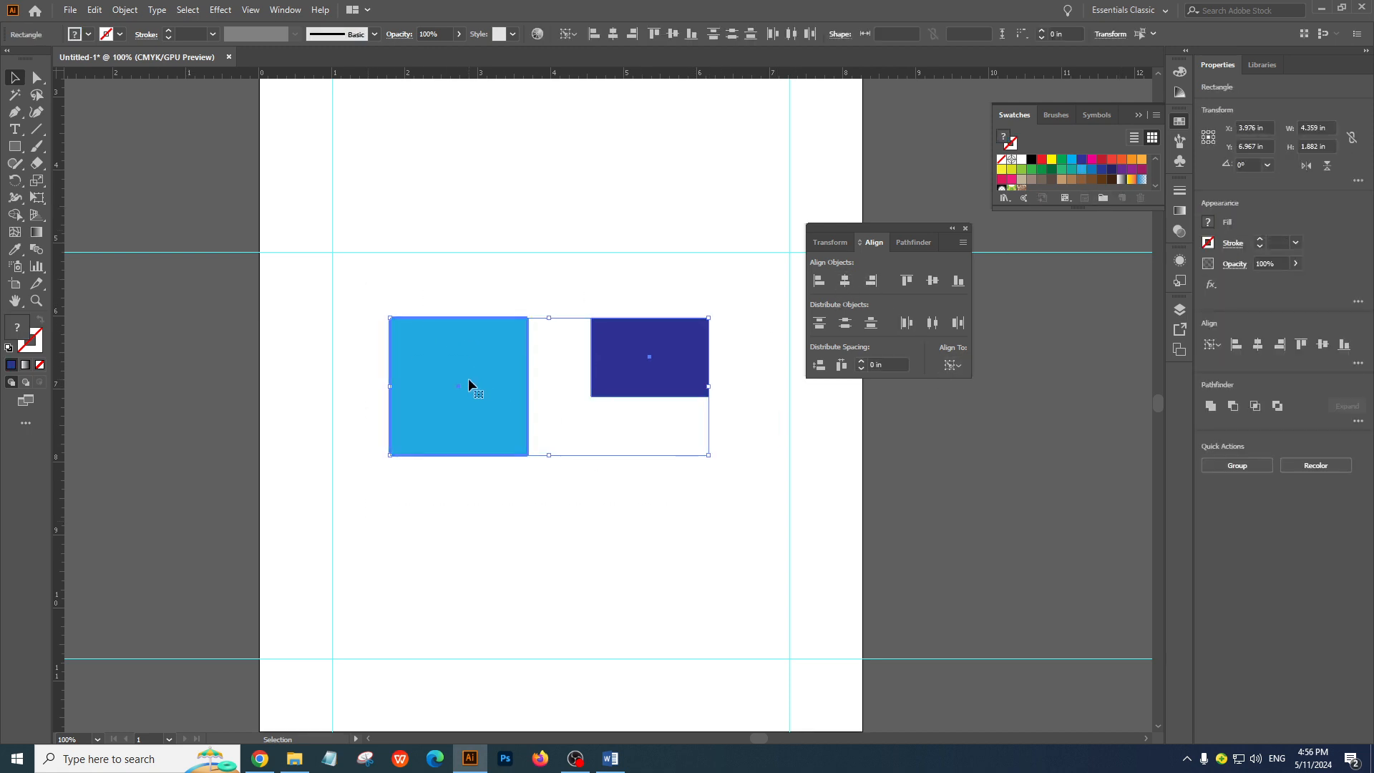
# With the square as key object, align the rectangle to its left, top, bottom, right and finally top edge, and deselect both shapes
pyautogui.click(819, 285)
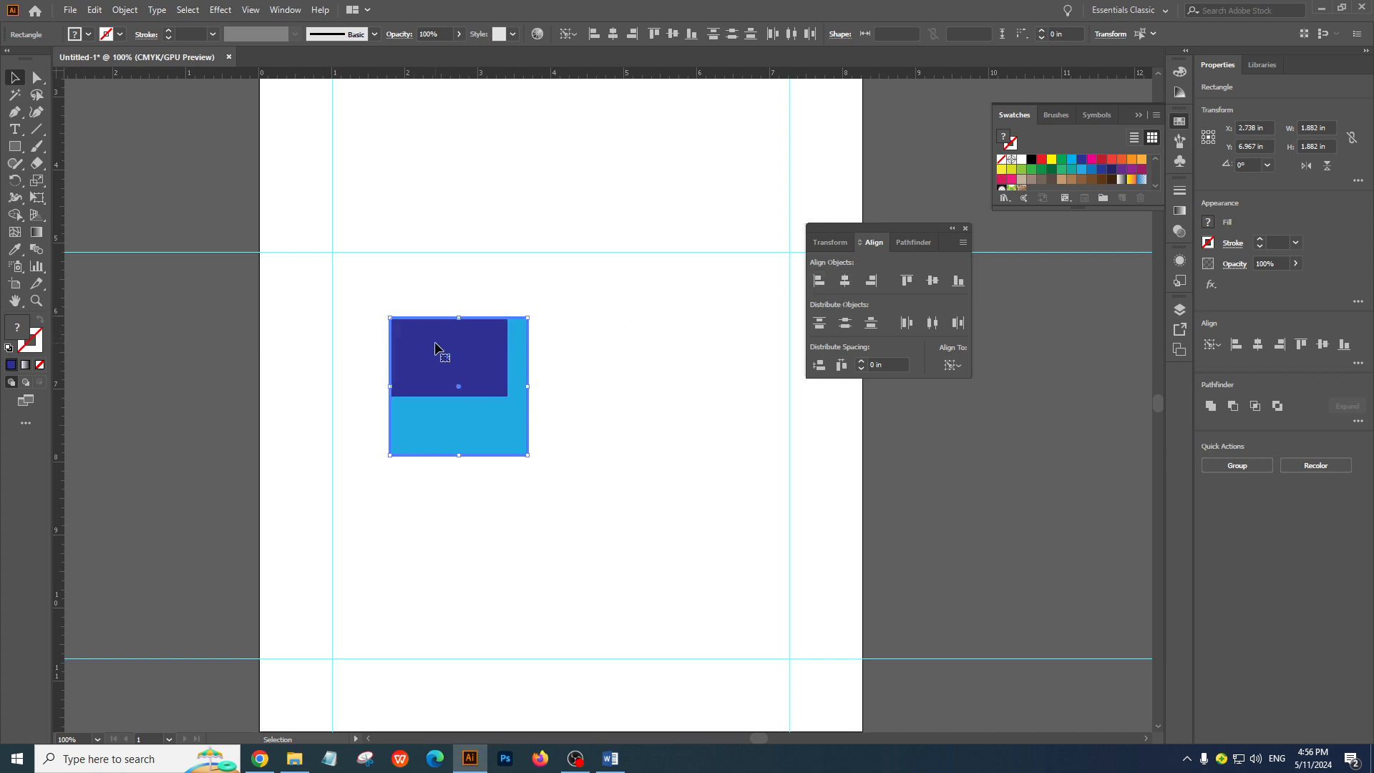
pyautogui.click(907, 281)
pyautogui.click(958, 285)
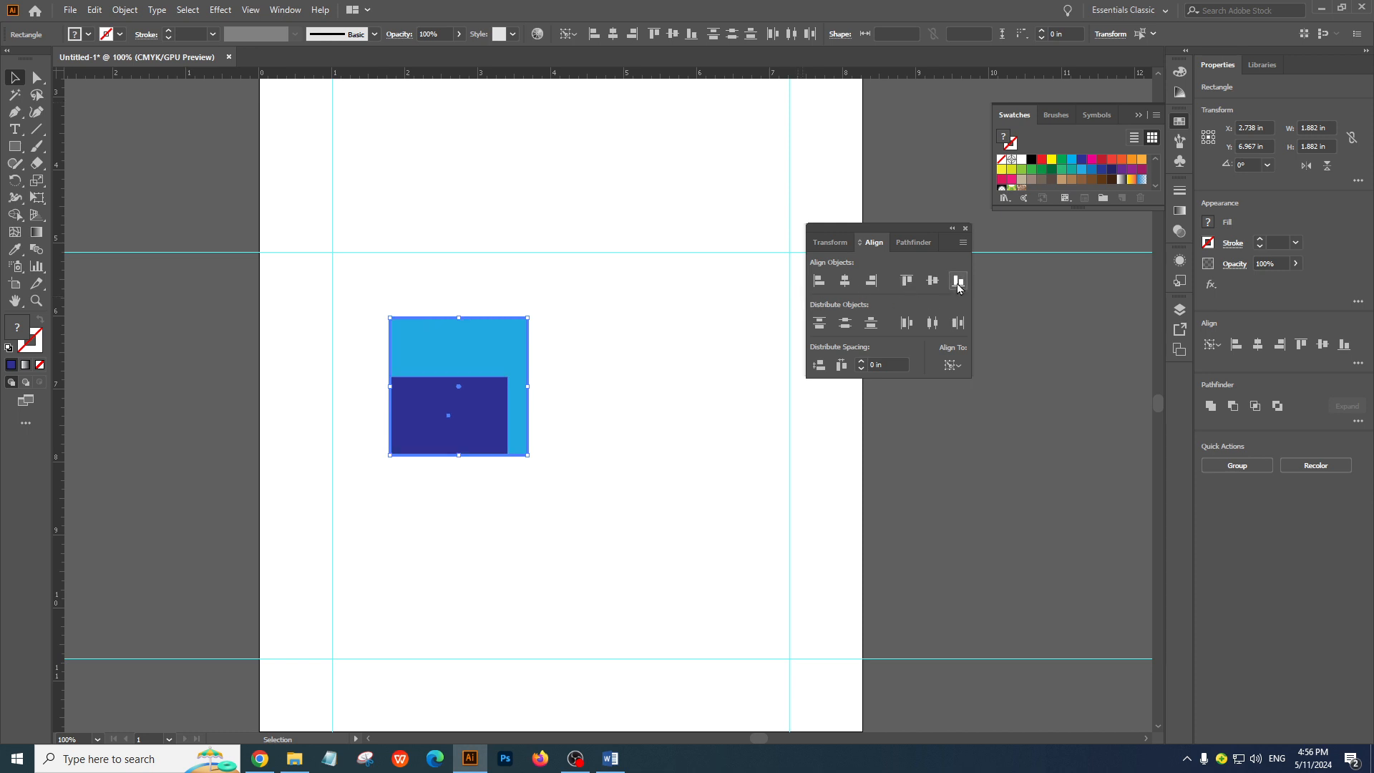
pyautogui.click(872, 290)
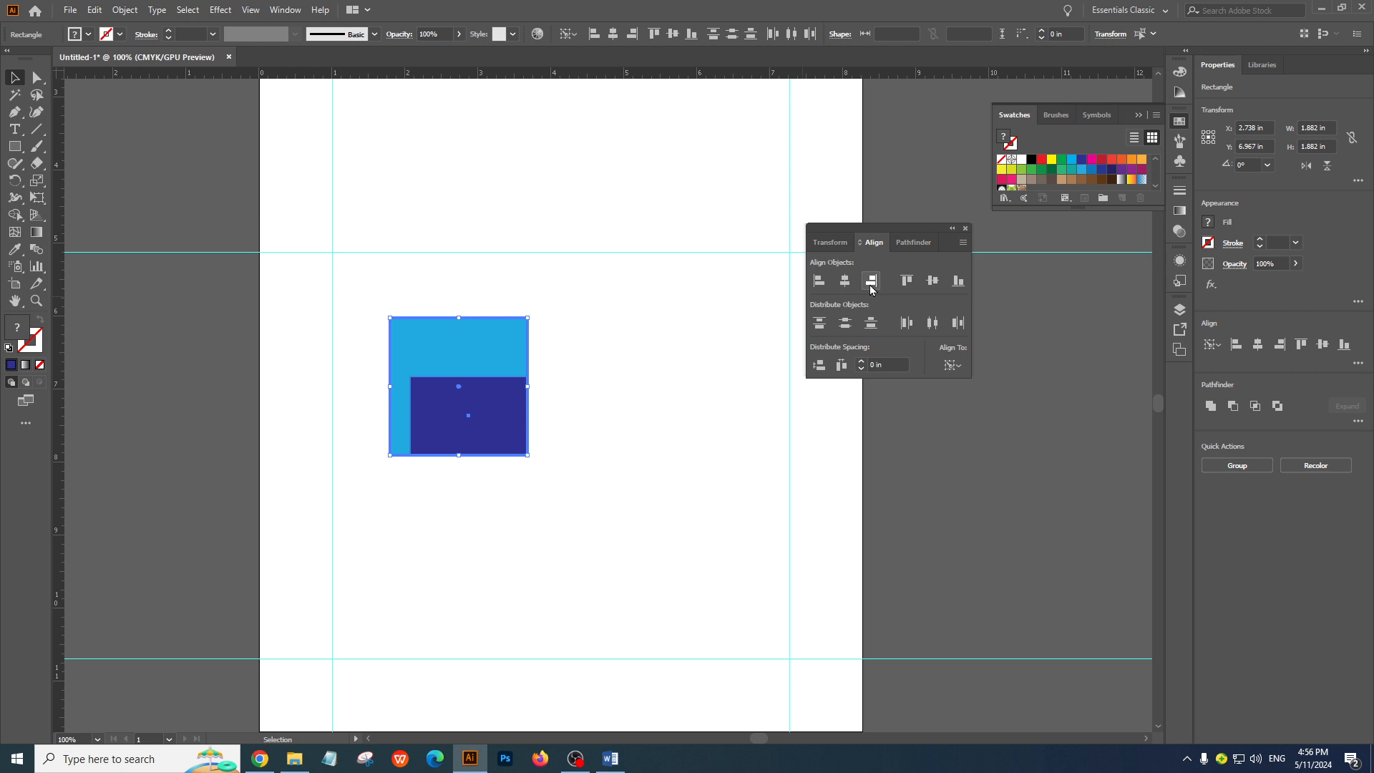
pyautogui.click(907, 283)
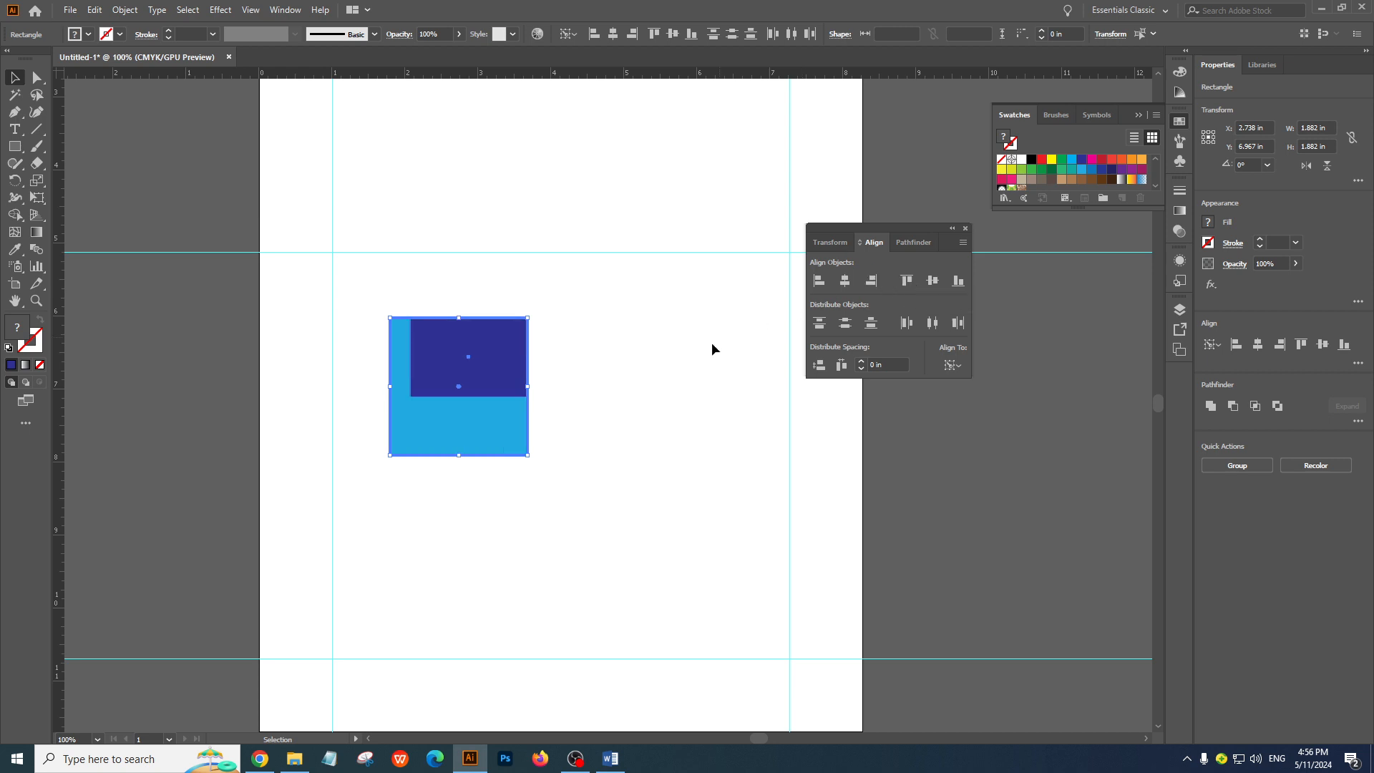
pyautogui.click(682, 385)
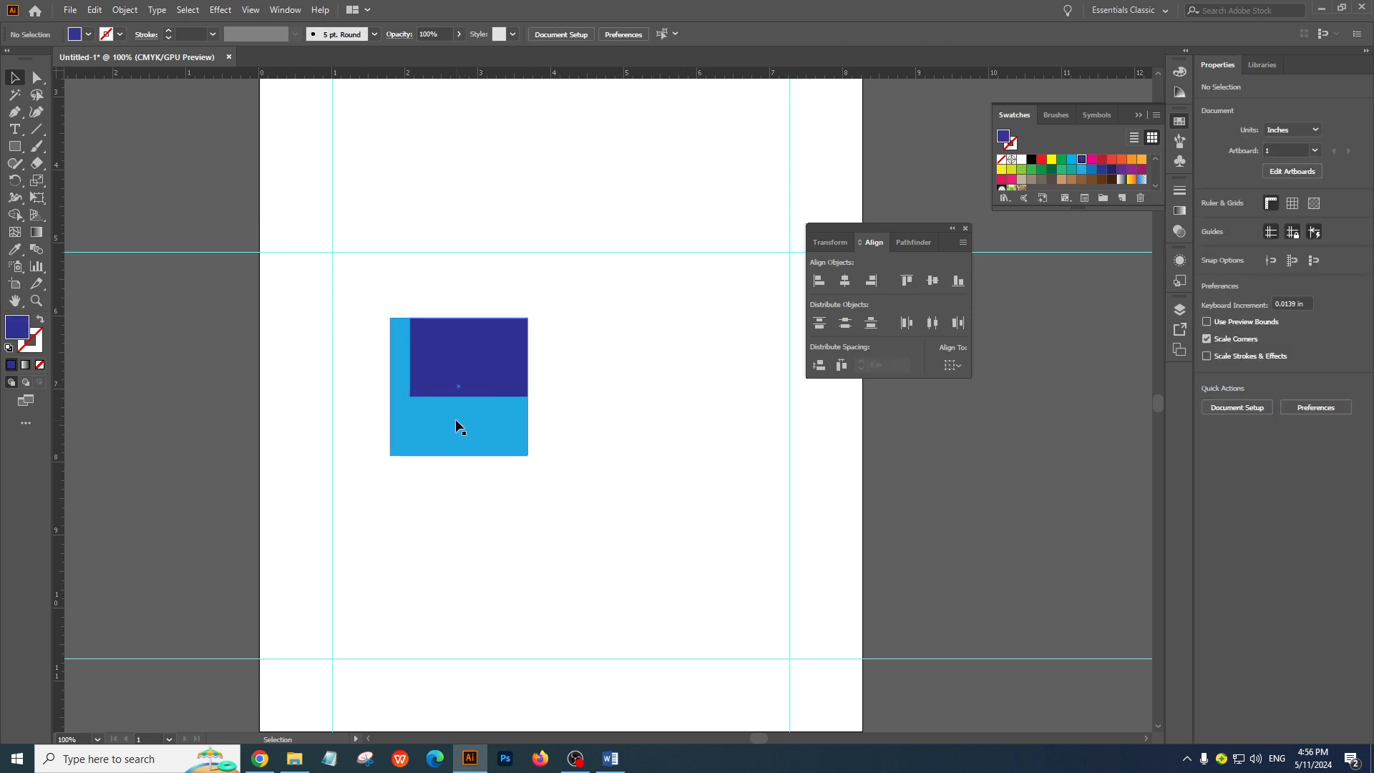
# Reselect both shapes without a key object and shift the floating Align panel slightly upward
pyautogui.moveTo(333, 278); pyautogui.dragTo(677, 611)
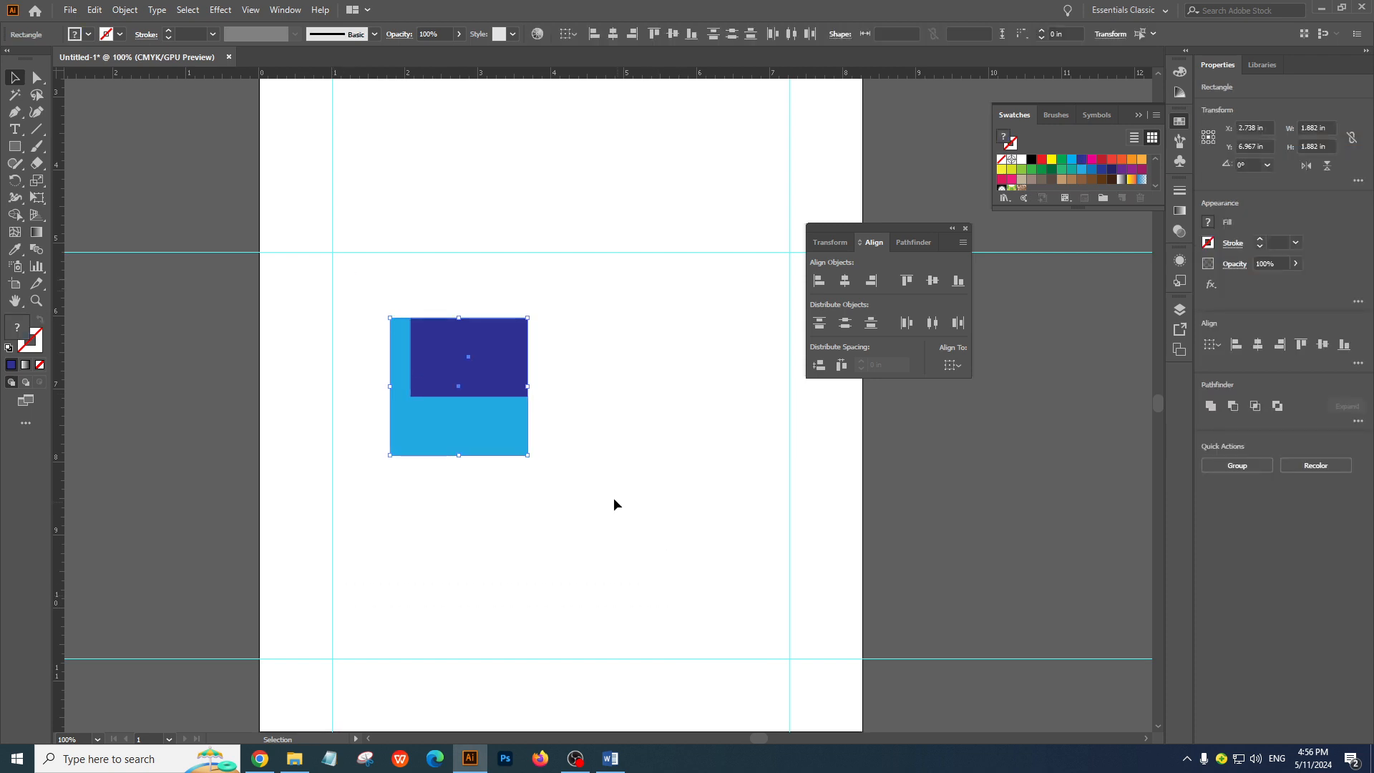
pyautogui.click(475, 374)
pyautogui.moveTo(355, 285); pyautogui.dragTo(531, 451)
pyautogui.moveTo(874, 229); pyautogui.dragTo(865, 219)
pyautogui.moveTo(385, 290); pyautogui.dragTo(629, 521)
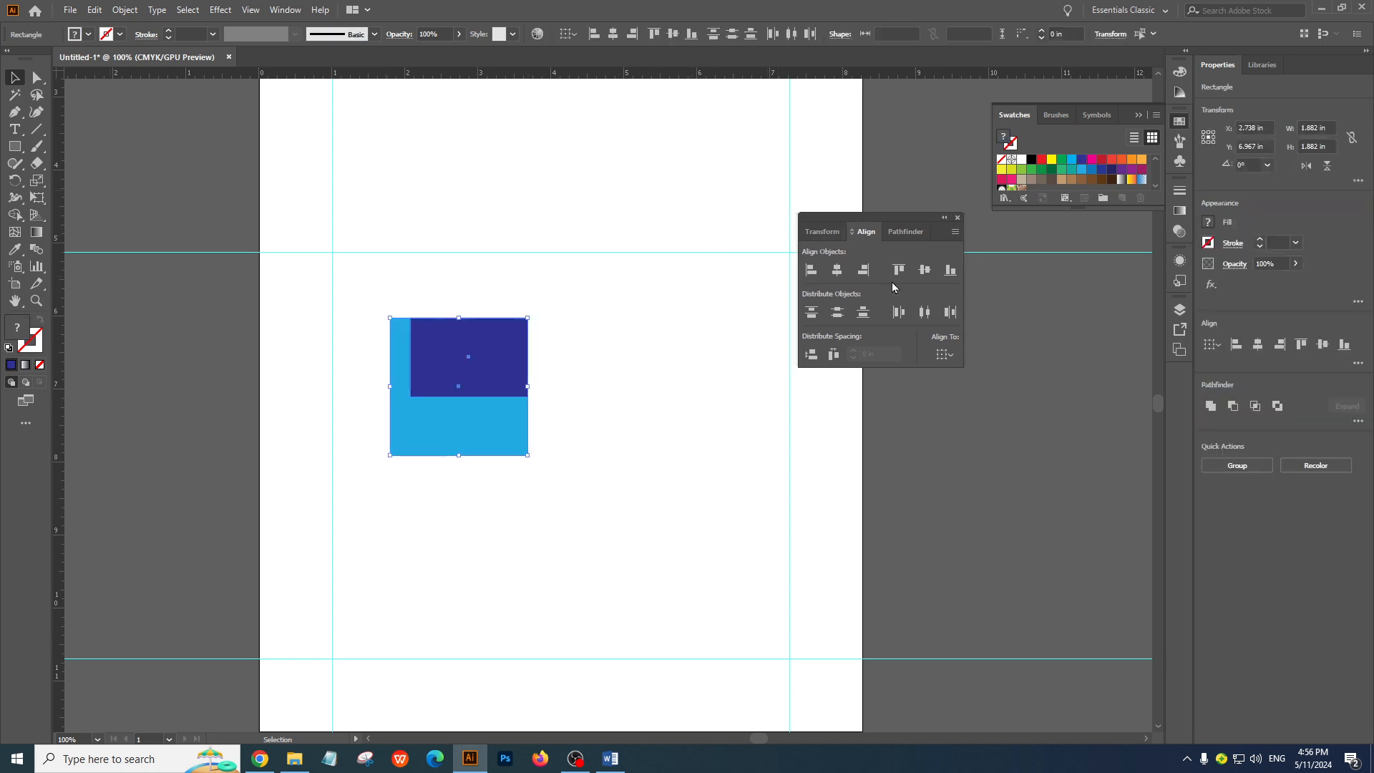
pyautogui.moveTo(892, 222); pyautogui.dragTo(893, 215)
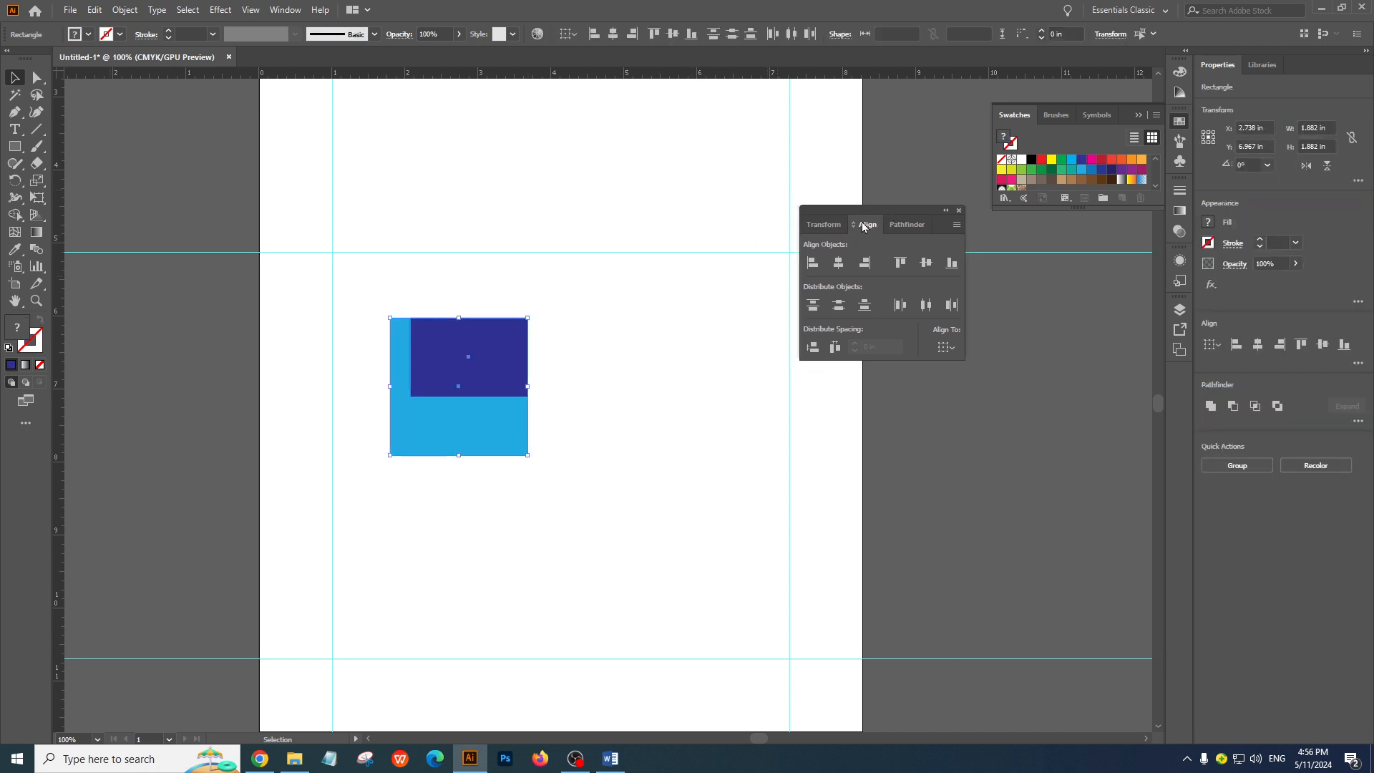
# View the Transform and Pathfinder panels grouped with Align, close the panel group and deselect the shapes
pyautogui.click(828, 225)
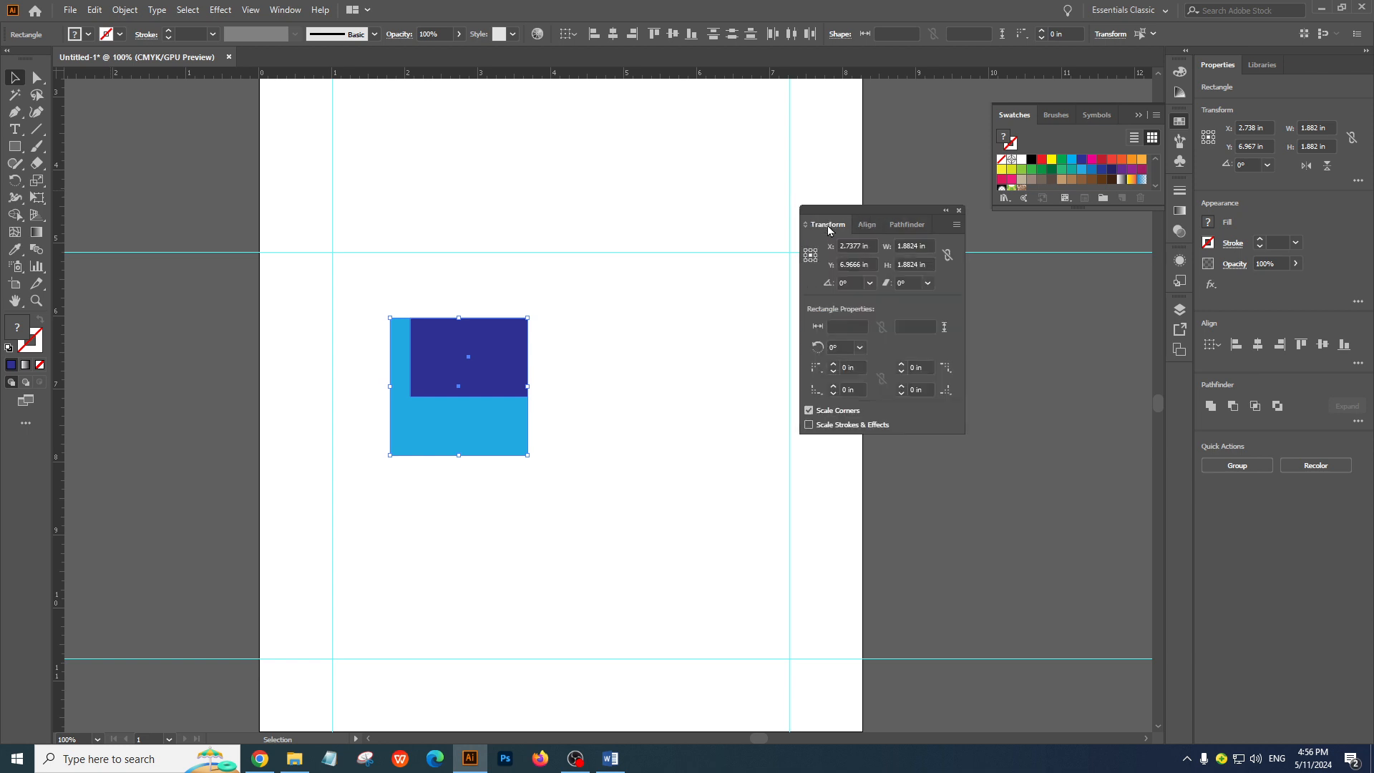
pyautogui.click(869, 224)
pyautogui.click(901, 225)
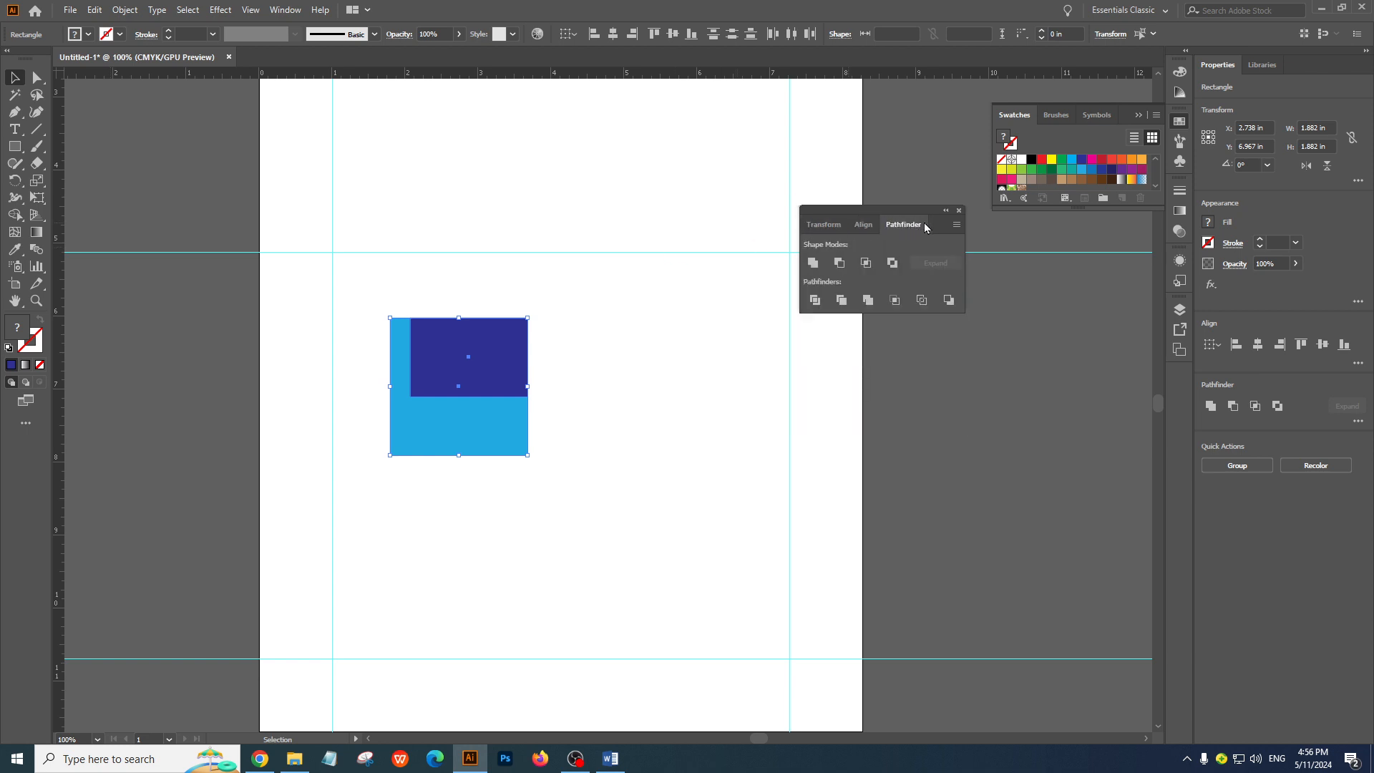
pyautogui.click(959, 210)
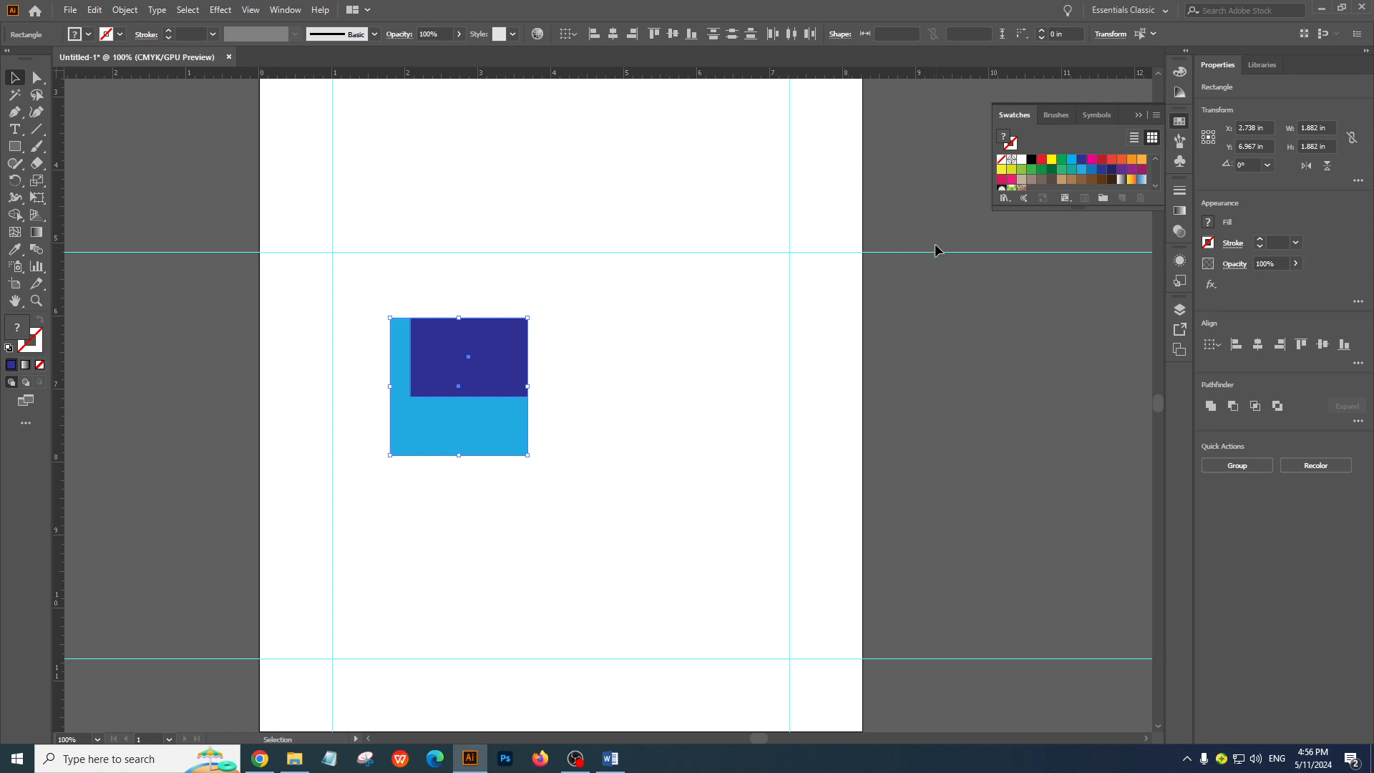
pyautogui.click(599, 373)
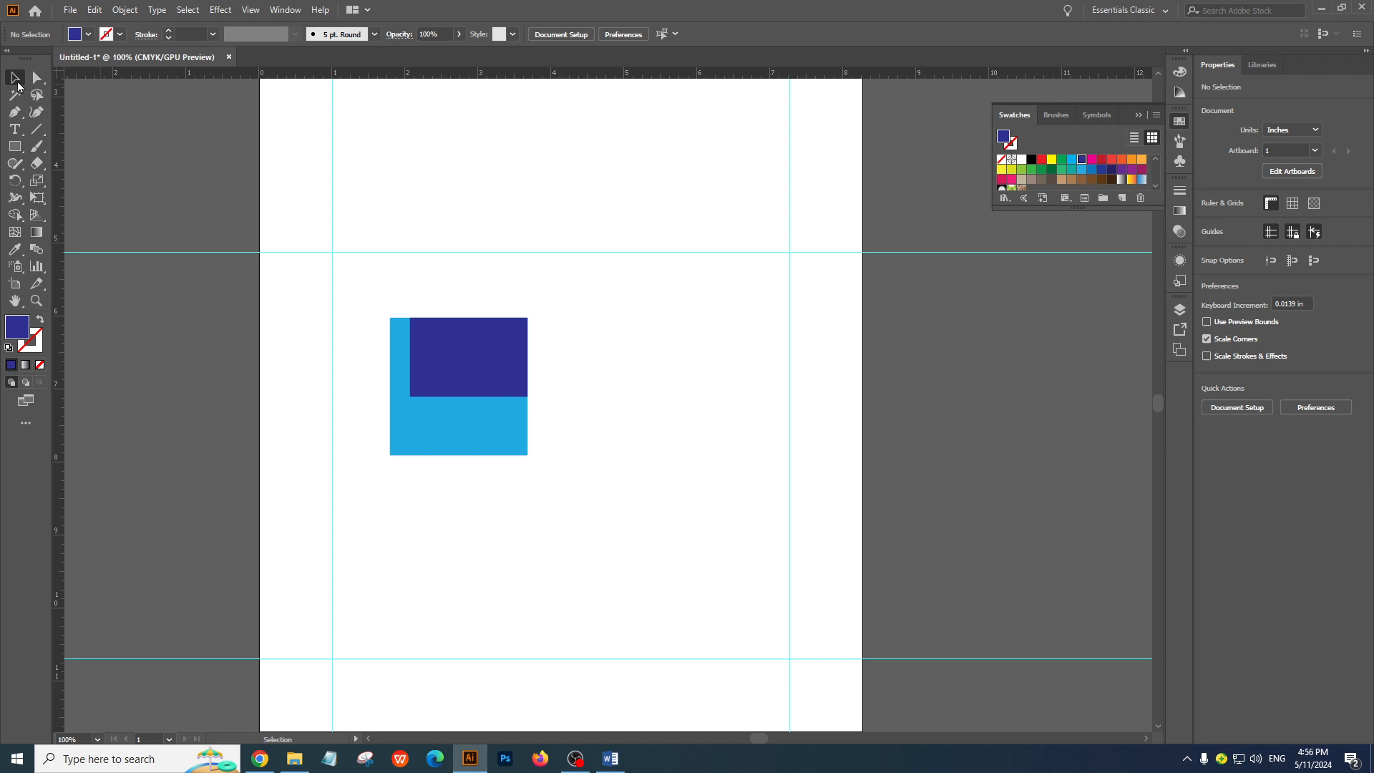
# View the Align To options for the dark blue rectangle and move it off the square to about X 6.08 in, Y 7.84 in
pyautogui.click(454, 366)
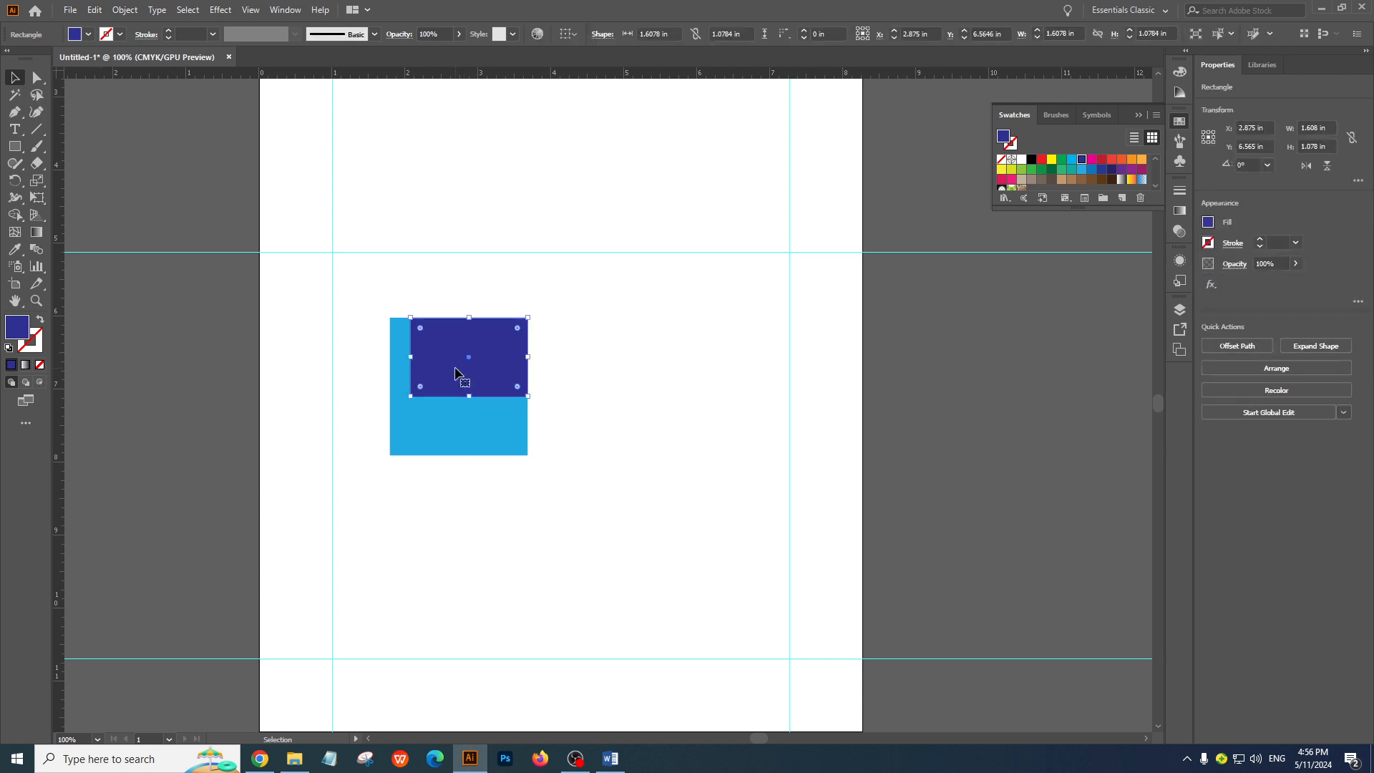
pyautogui.click(569, 33)
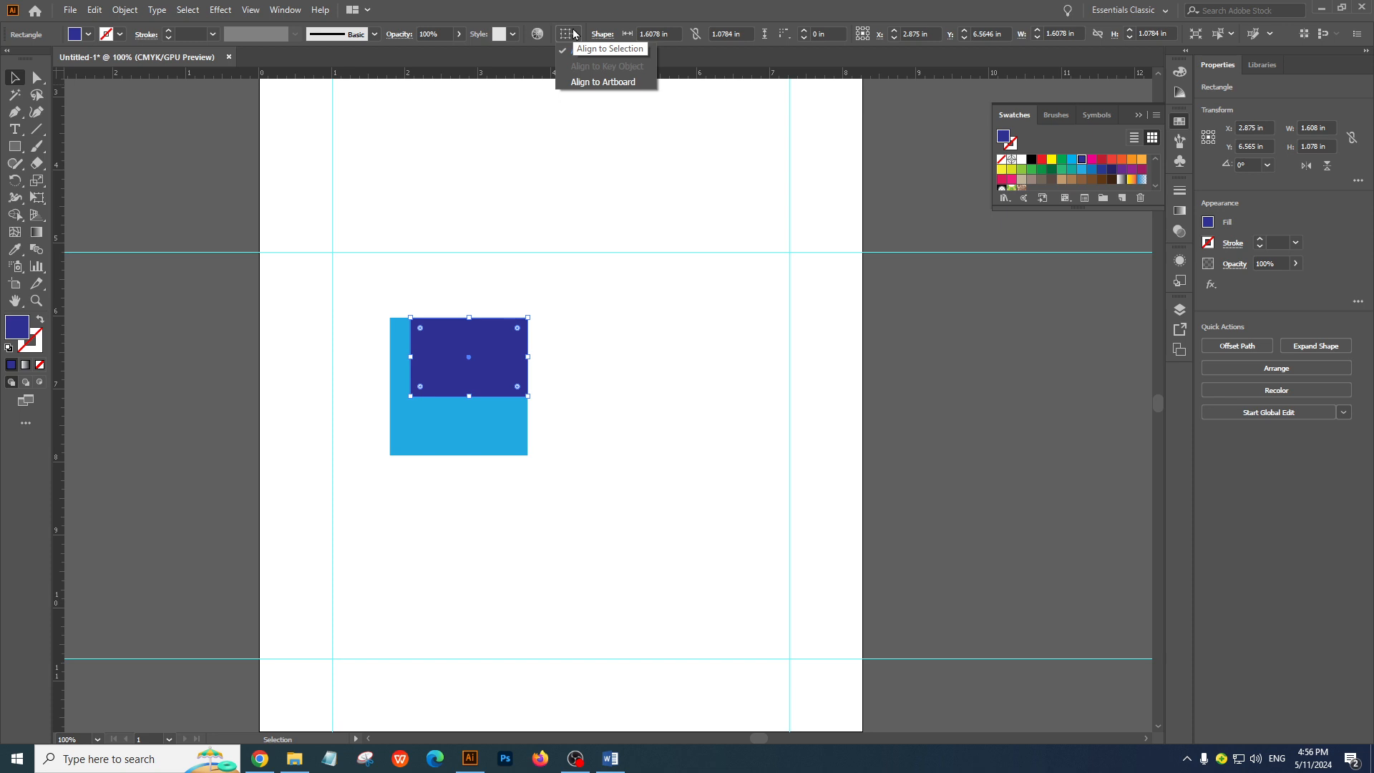
pyautogui.click(607, 205)
pyautogui.click(596, 410)
pyautogui.moveTo(486, 341); pyautogui.dragTo(721, 434)
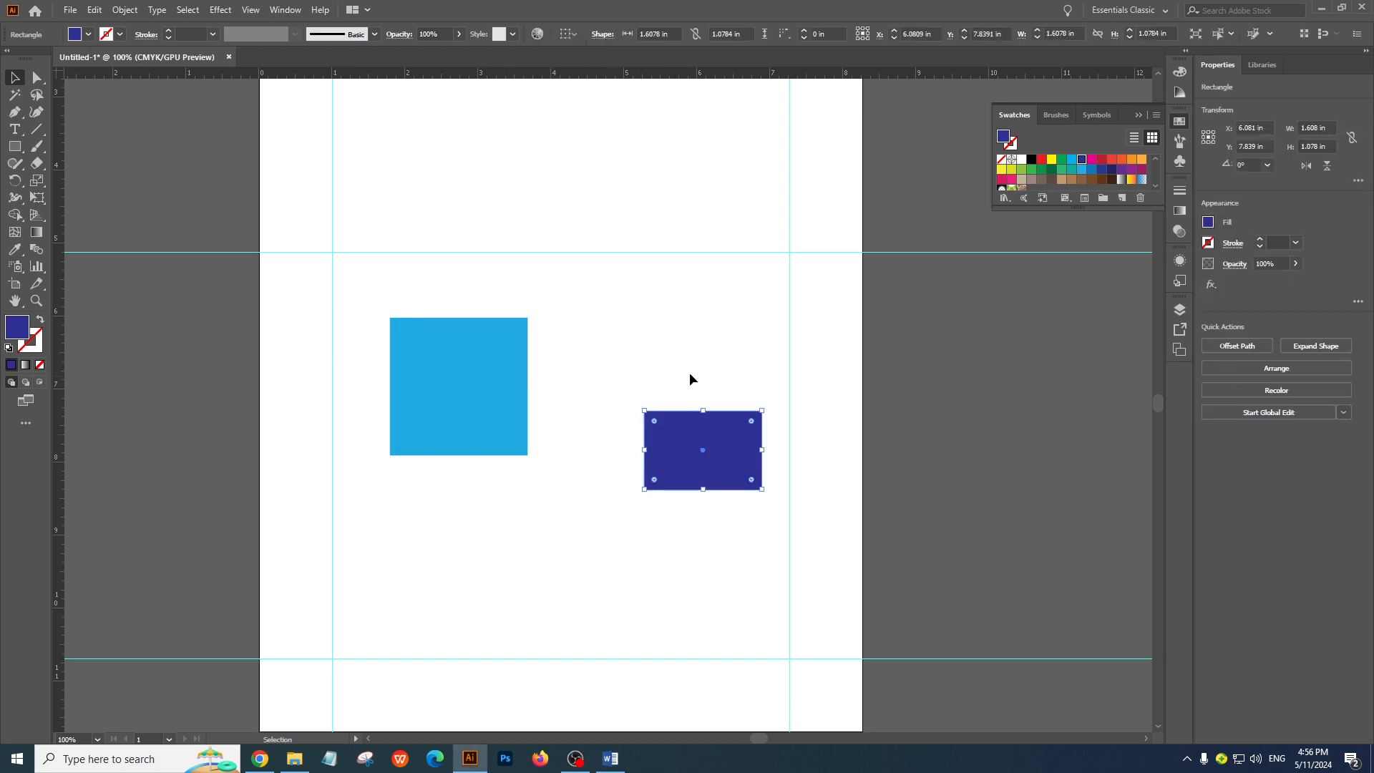
# Move the dark blue rectangle up and closer to the square, to about X 5.6 in, Y 7.29 in, and keep it selected
pyautogui.click(689, 373)
pyautogui.click(660, 479)
pyautogui.moveTo(699, 482); pyautogui.dragTo(671, 402)
pyautogui.click(737, 330)
pyautogui.click(733, 465)
pyautogui.click(664, 416)
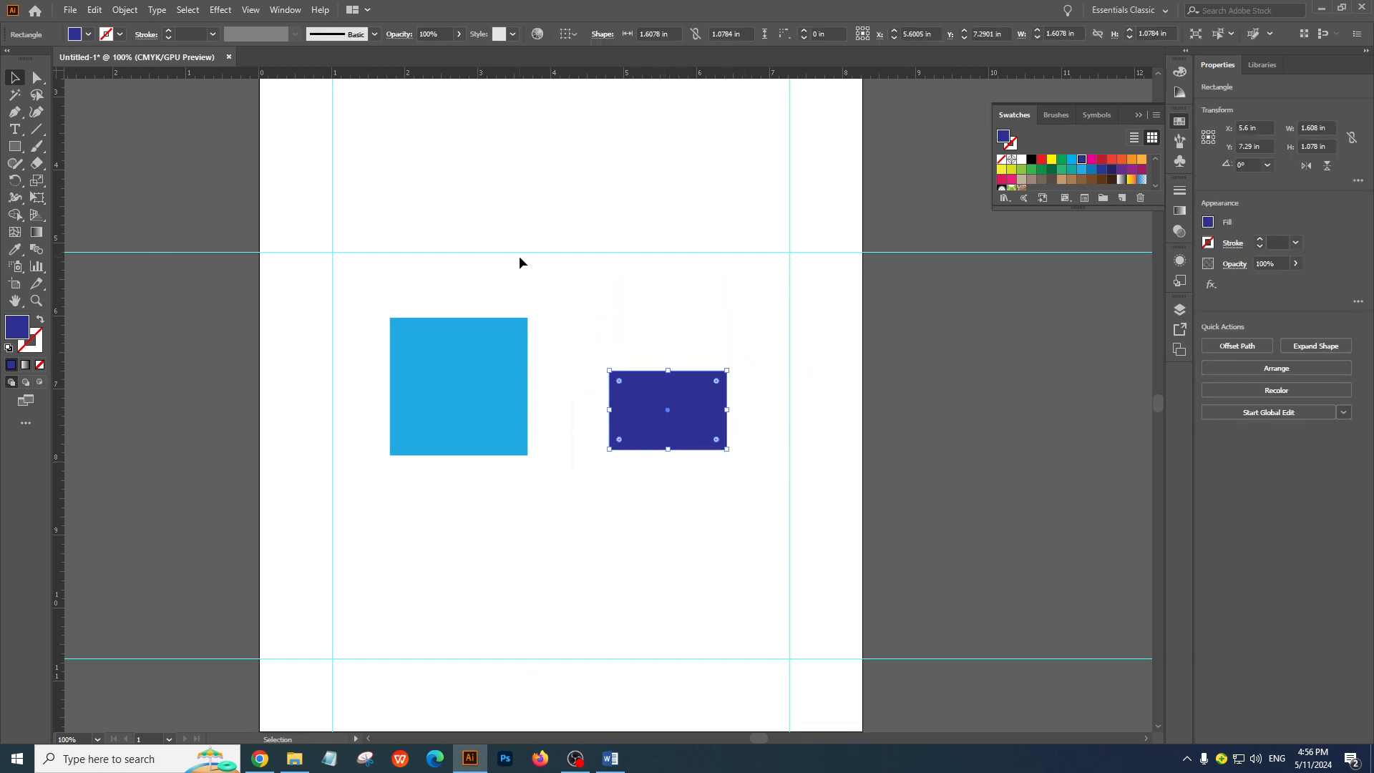
# Reopen the Align panel, deselect the rectangle and place the panel beside the artboard
pyautogui.click(276, 11)
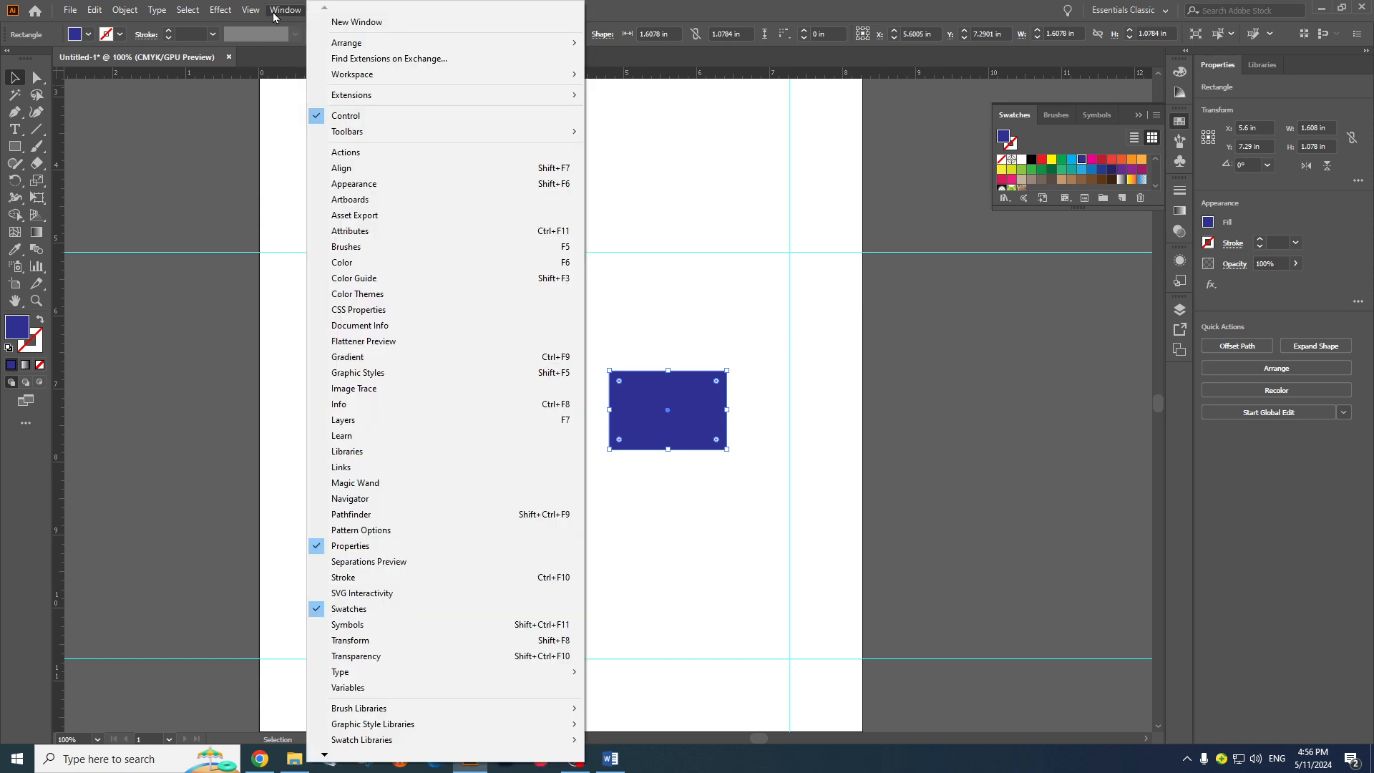
pyautogui.click(355, 171)
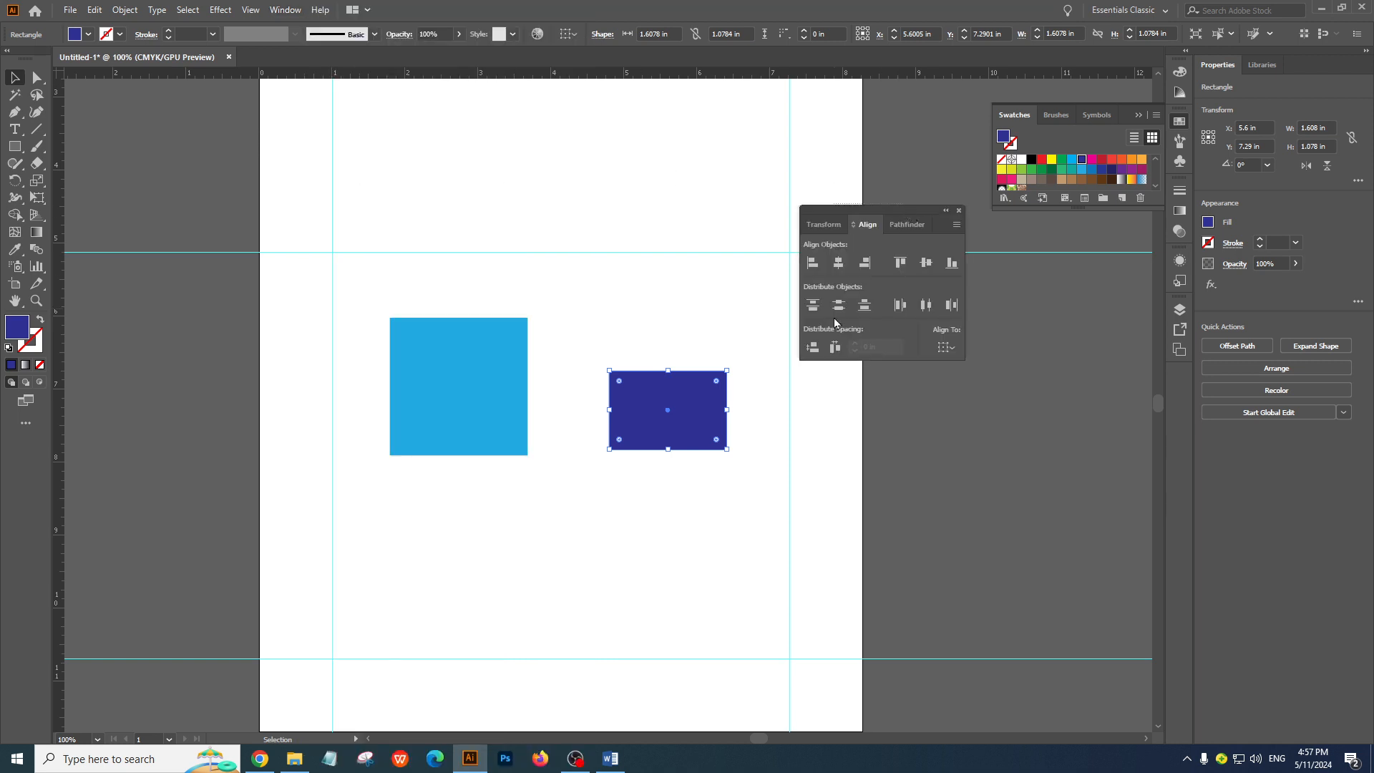
pyautogui.click(984, 297)
pyautogui.moveTo(895, 208); pyautogui.dragTo(968, 295)
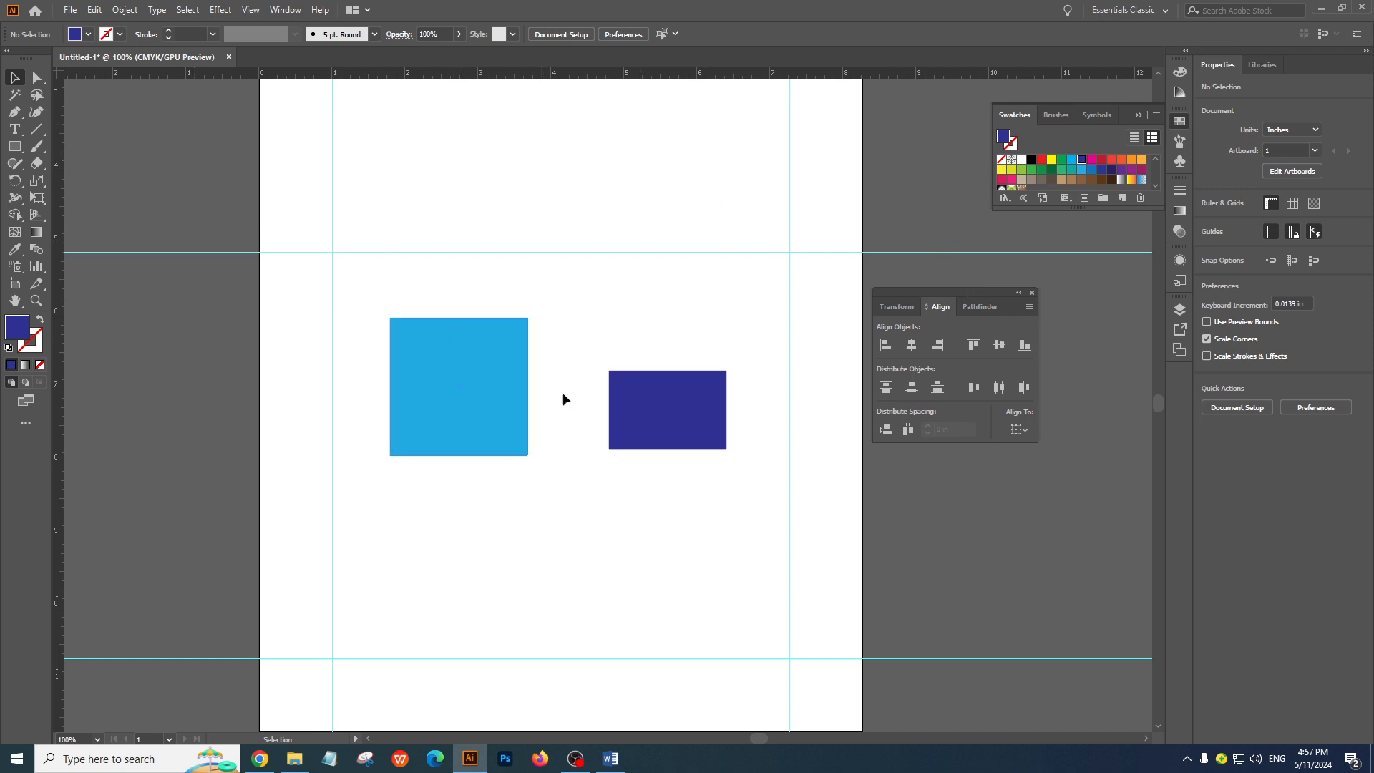
pyautogui.click(288, 13)
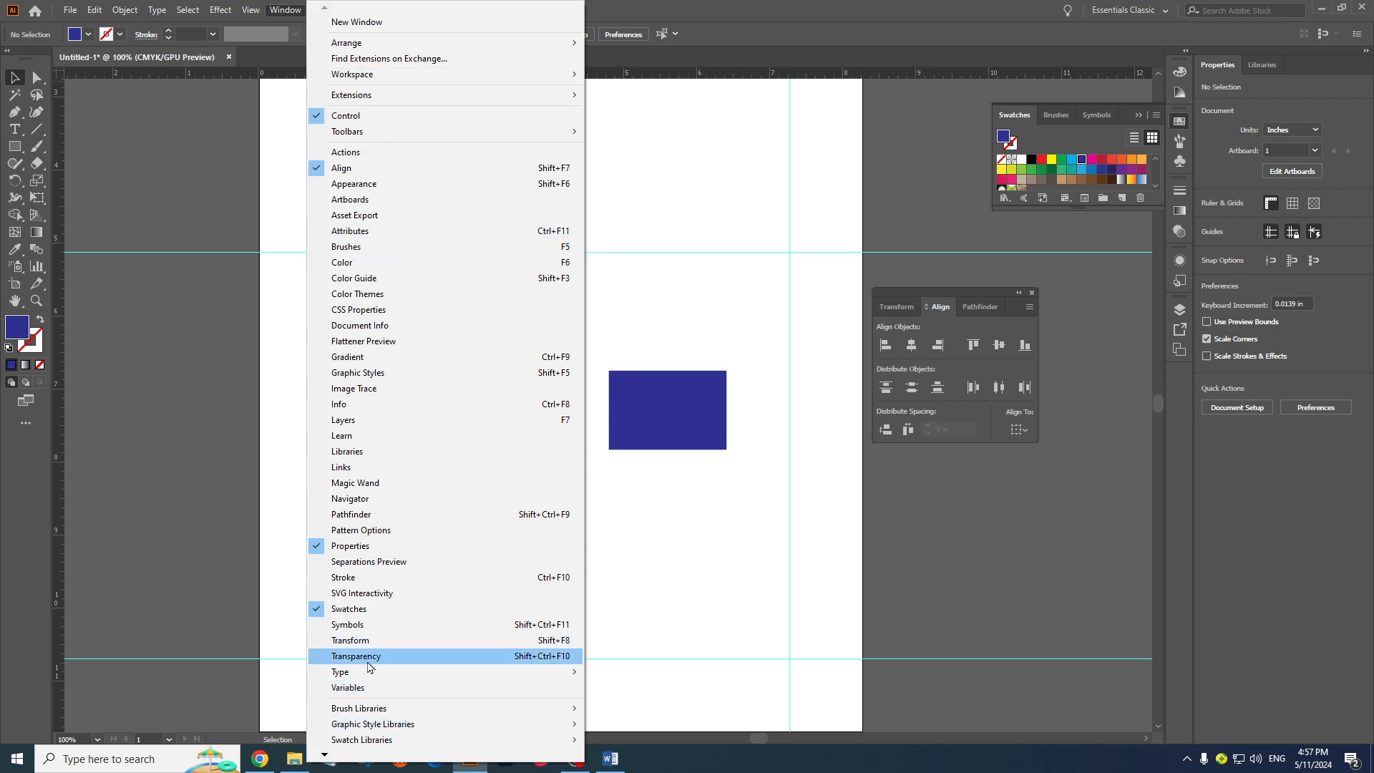
pyautogui.click(681, 221)
pyautogui.click(285, 10)
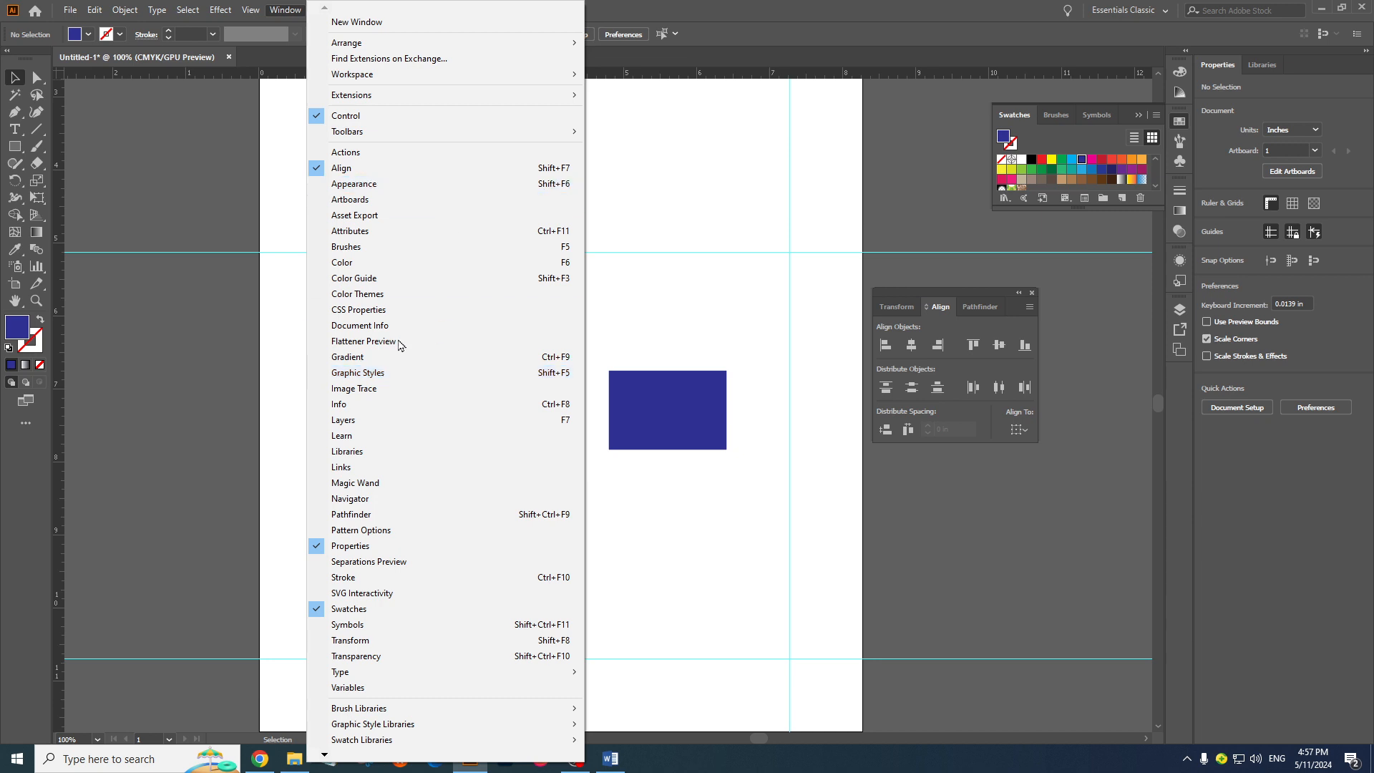
pyautogui.click(254, 10)
pyautogui.click(254, 10)
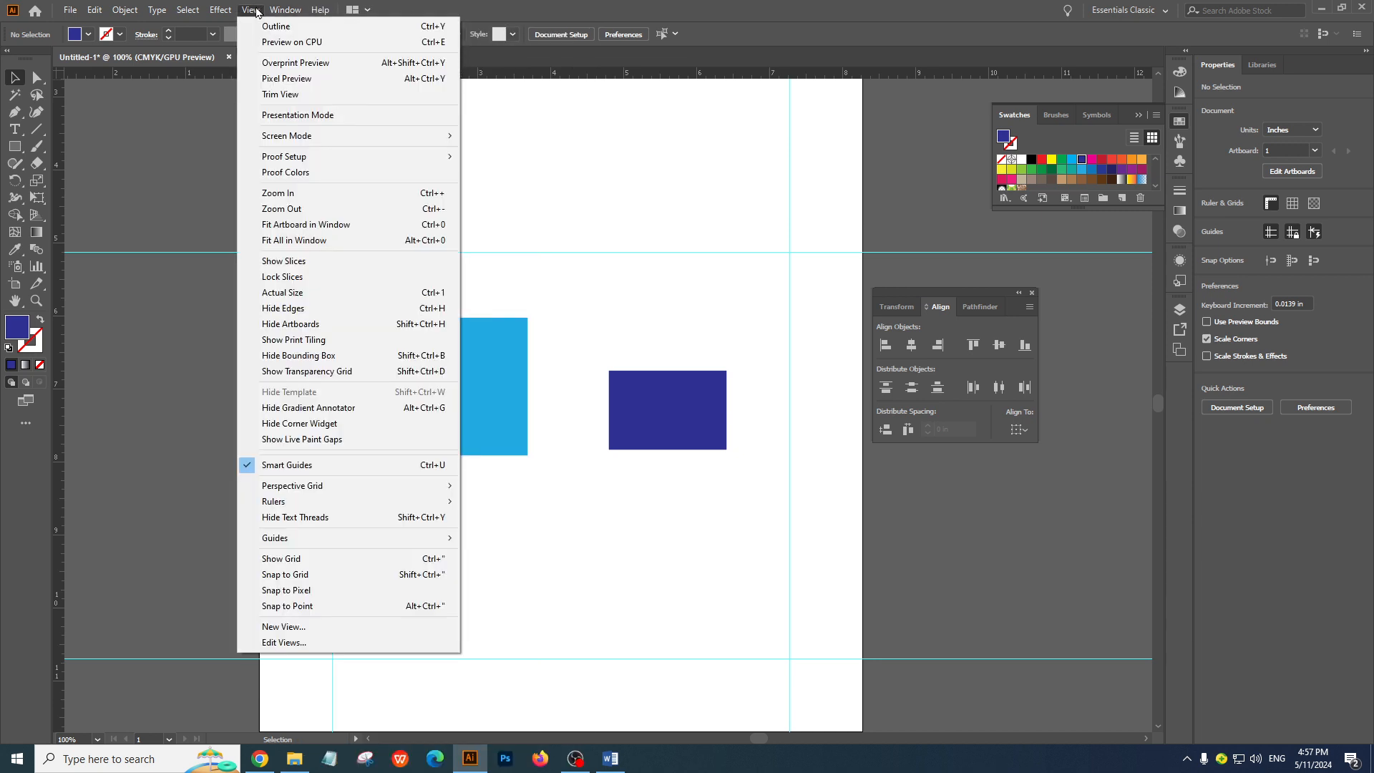
# Hide the Align panel and show it again
pyautogui.moveTo(276, 7)
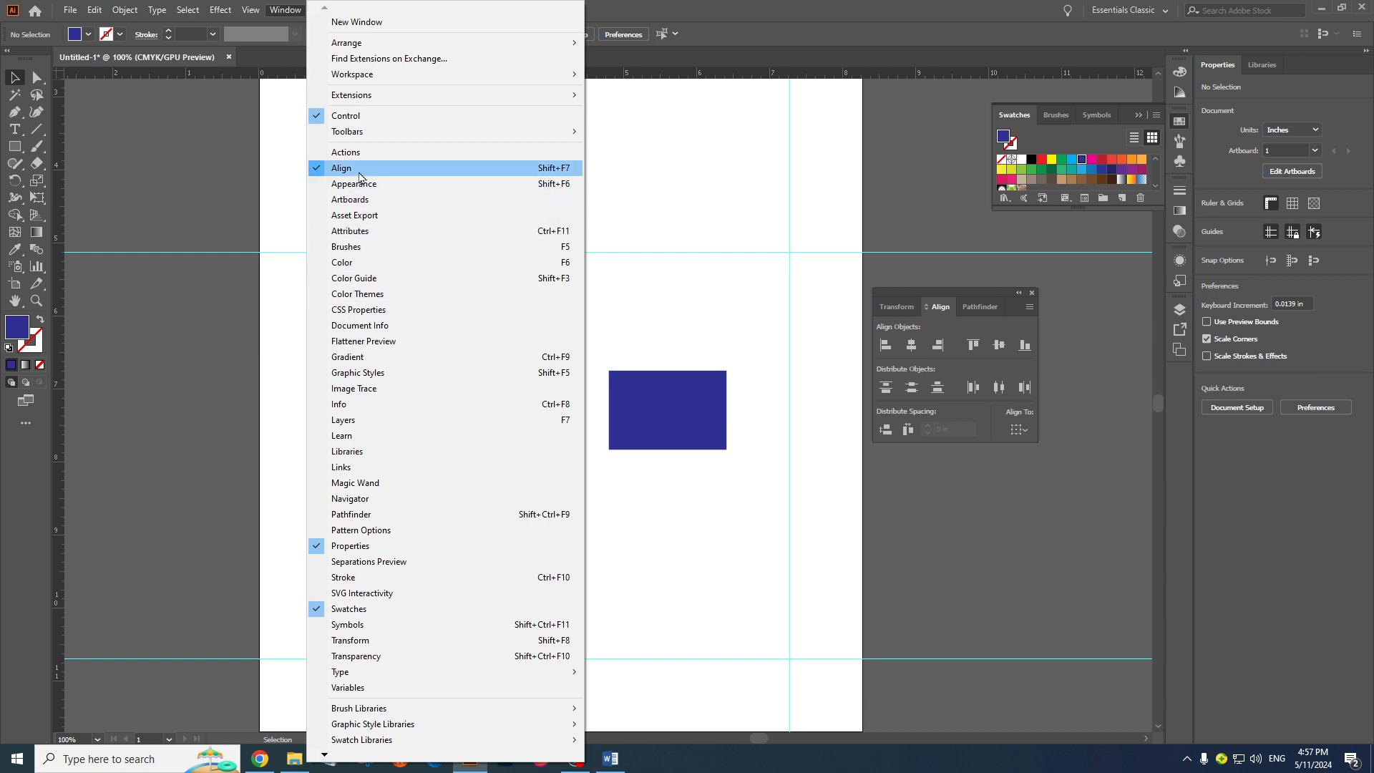
pyautogui.click(360, 173)
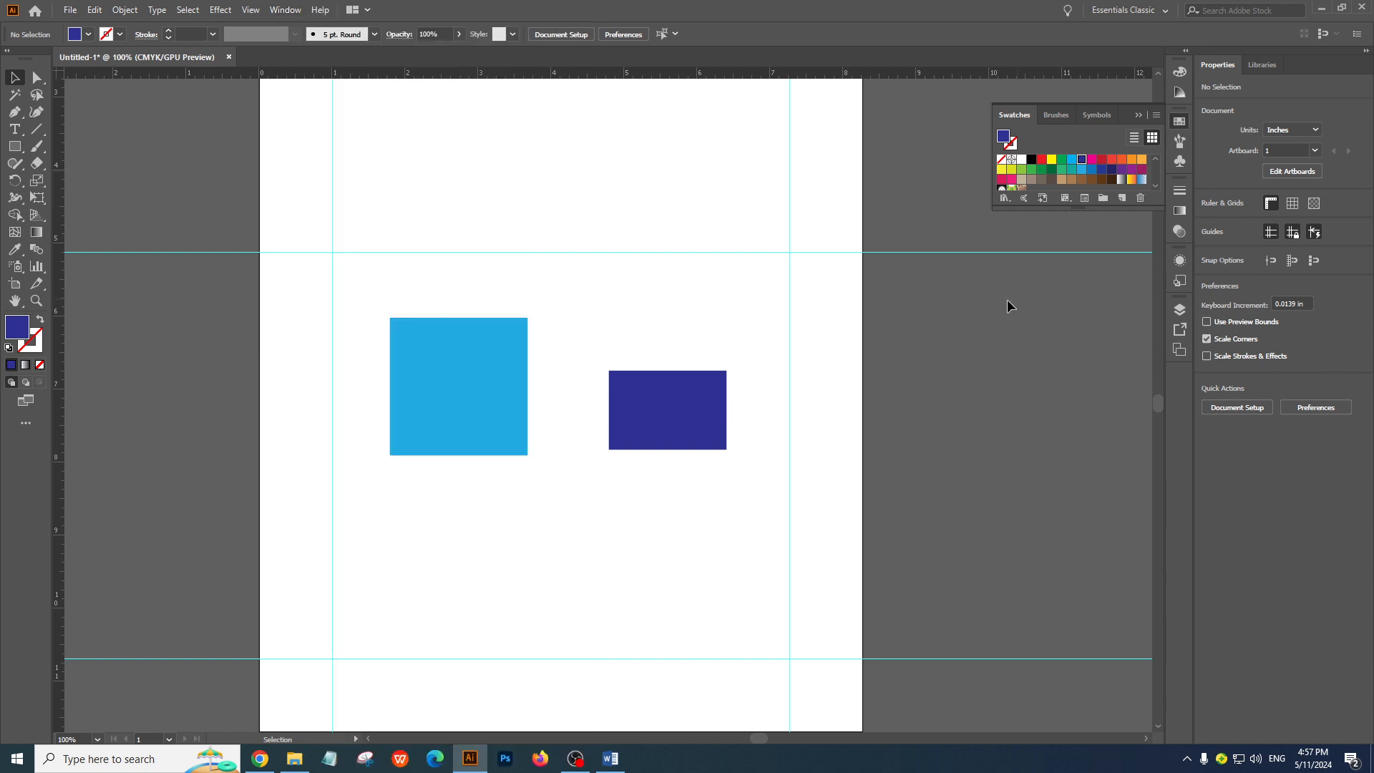
pyautogui.click(298, 17)
pyautogui.click(366, 173)
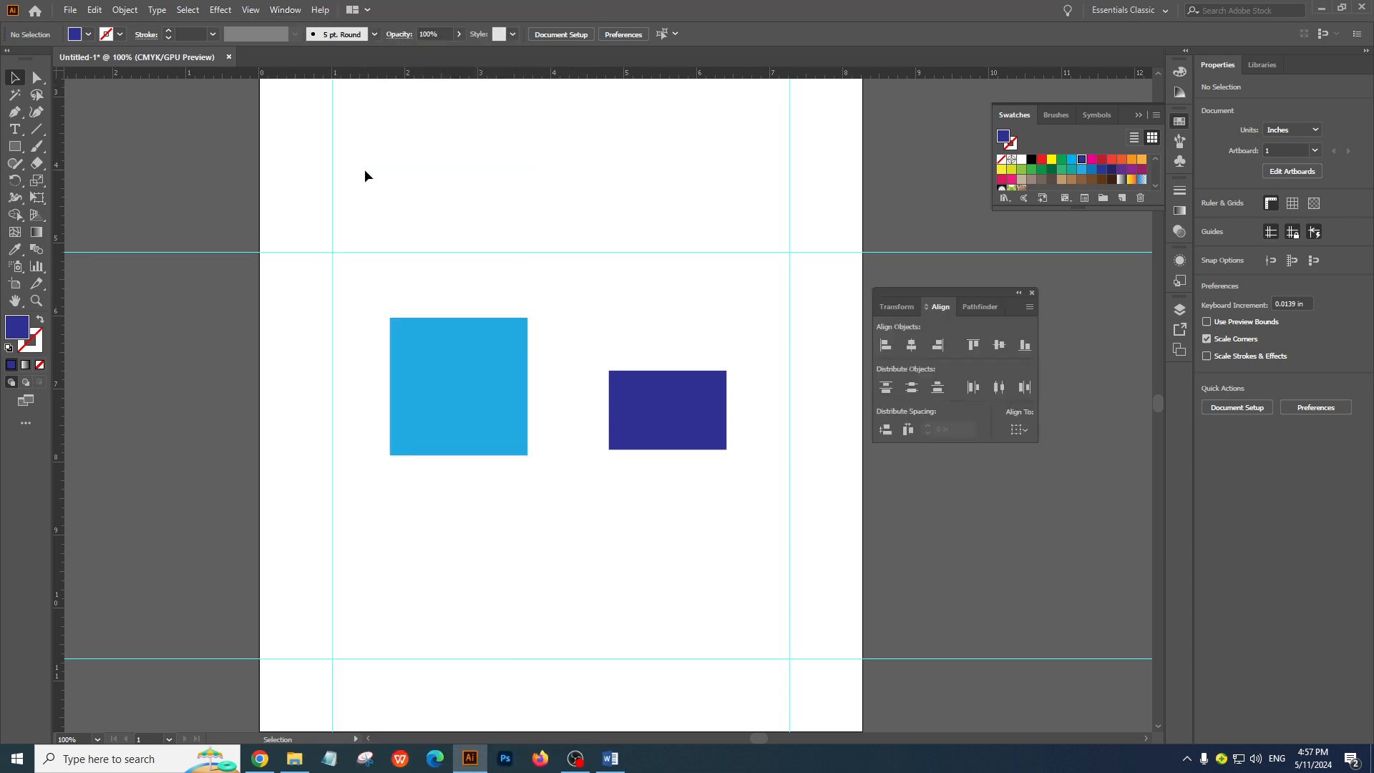
# Show the Appearance, Swatches and Color panels one after another, and collapse the last one
pyautogui.click(298, 16)
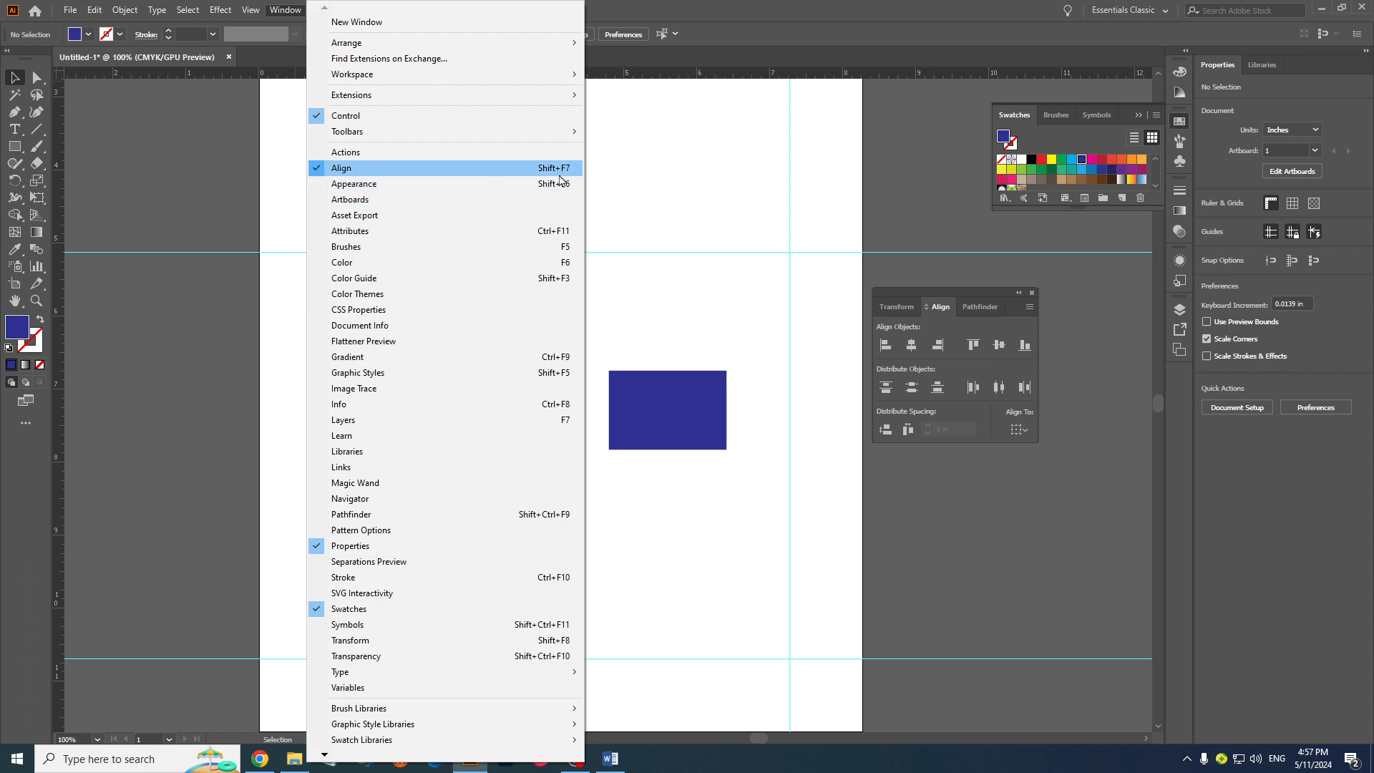
pyautogui.click(366, 186)
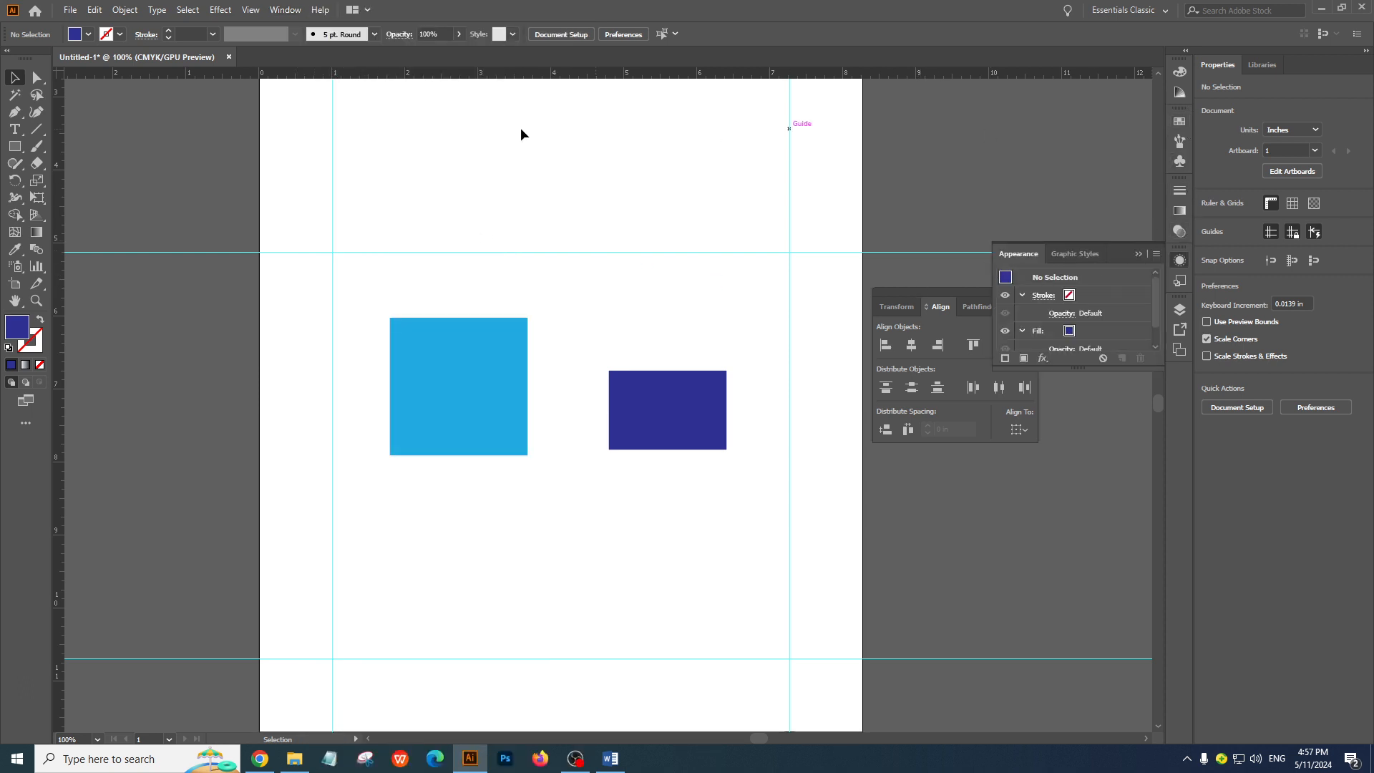
pyautogui.click(1178, 123)
pyautogui.click(1179, 75)
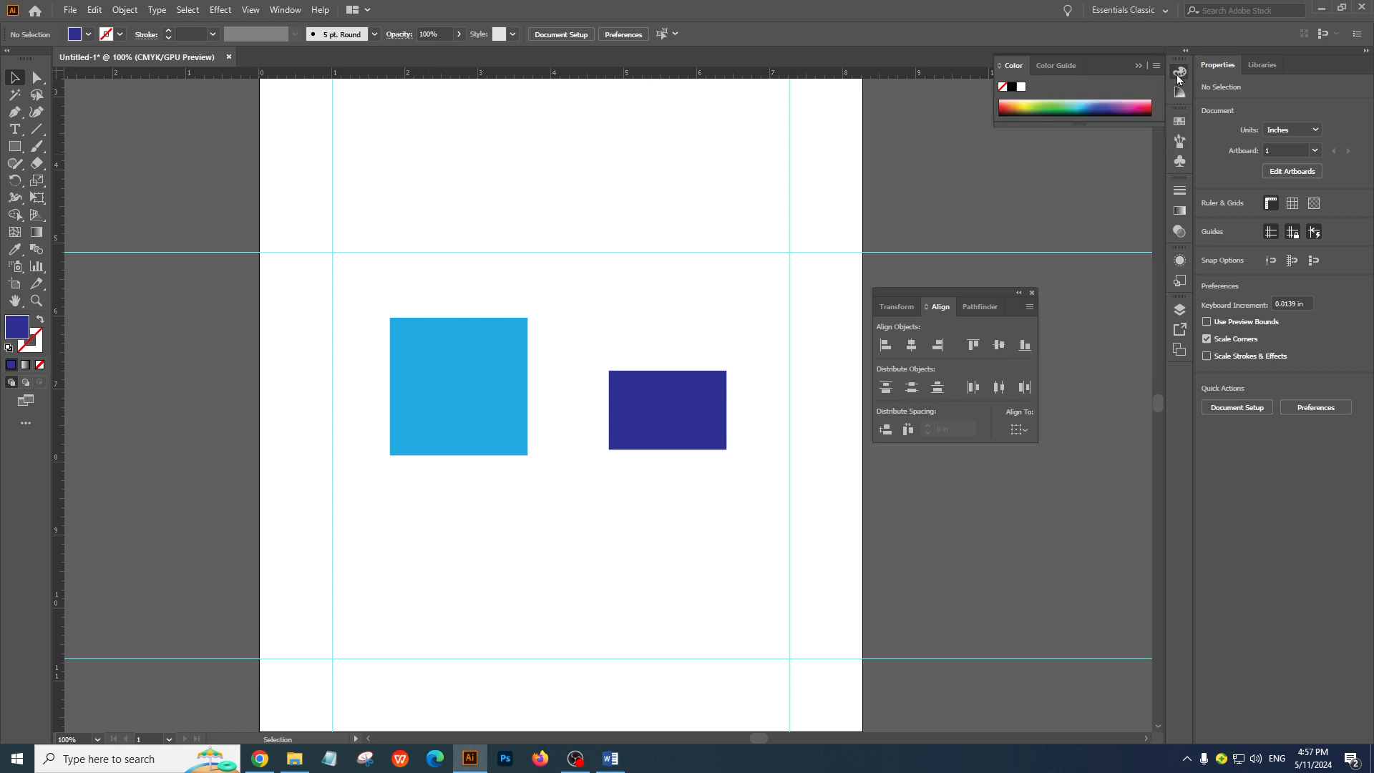
pyautogui.click(1180, 76)
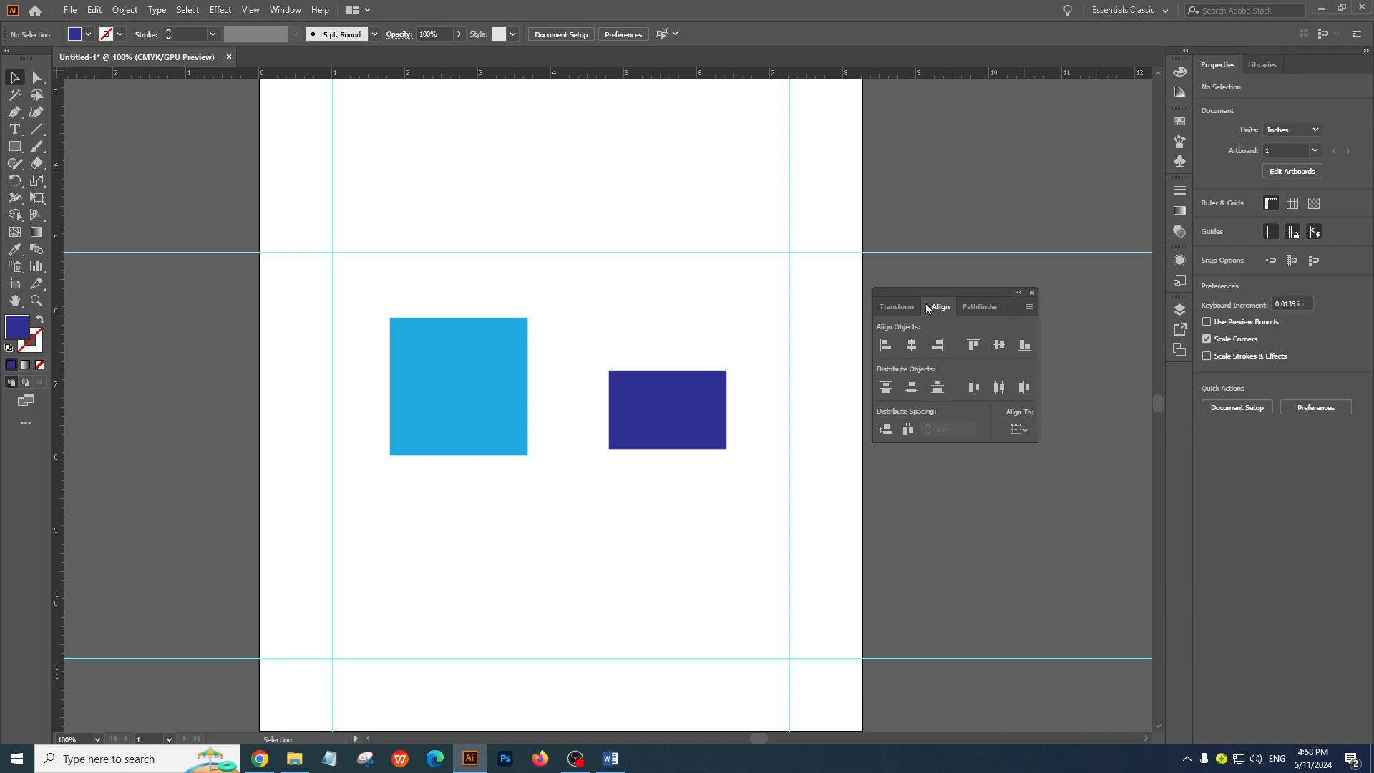
# Dock the floating Transform, Align and Pathfinder group below the collapsed panel icons and expand its Transform panel
pyautogui.moveTo(930, 296); pyautogui.dragTo(1180, 390)
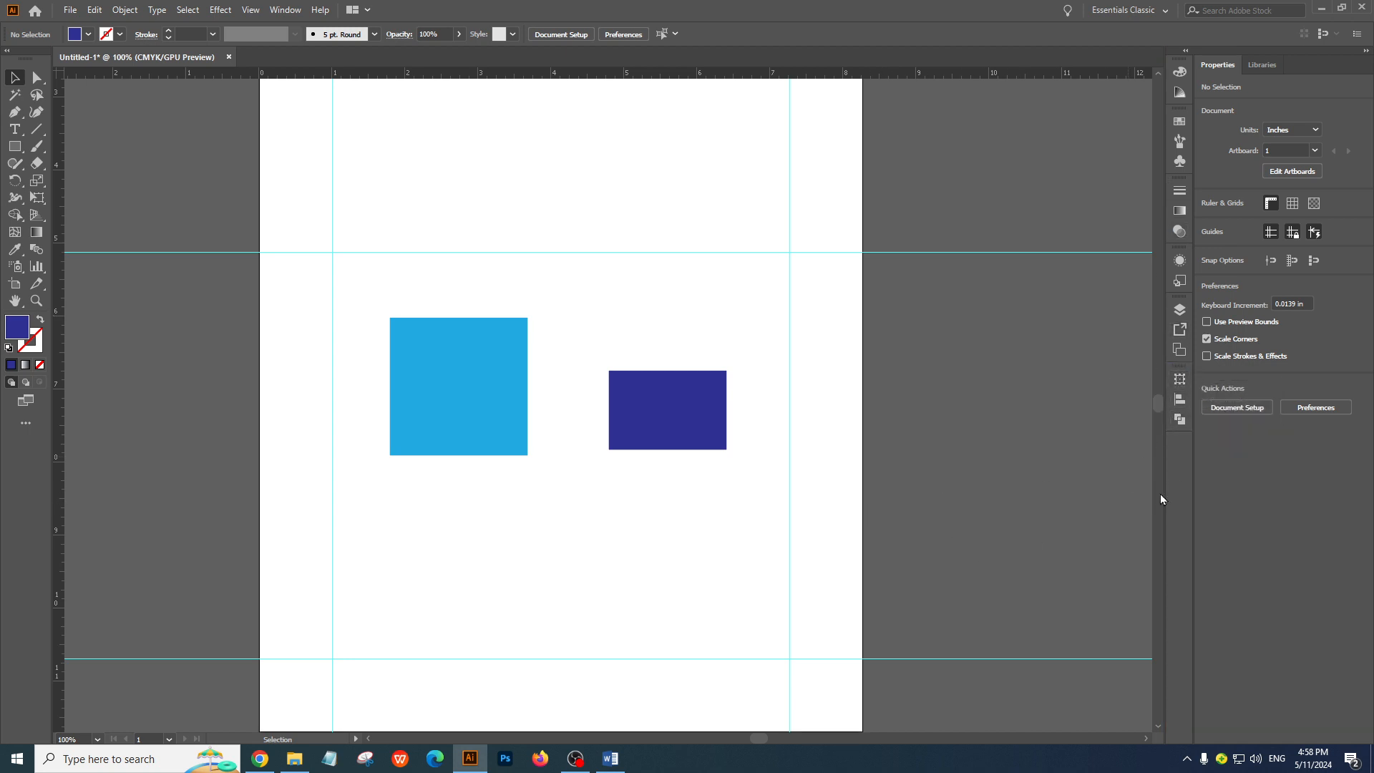
pyautogui.click(1180, 380)
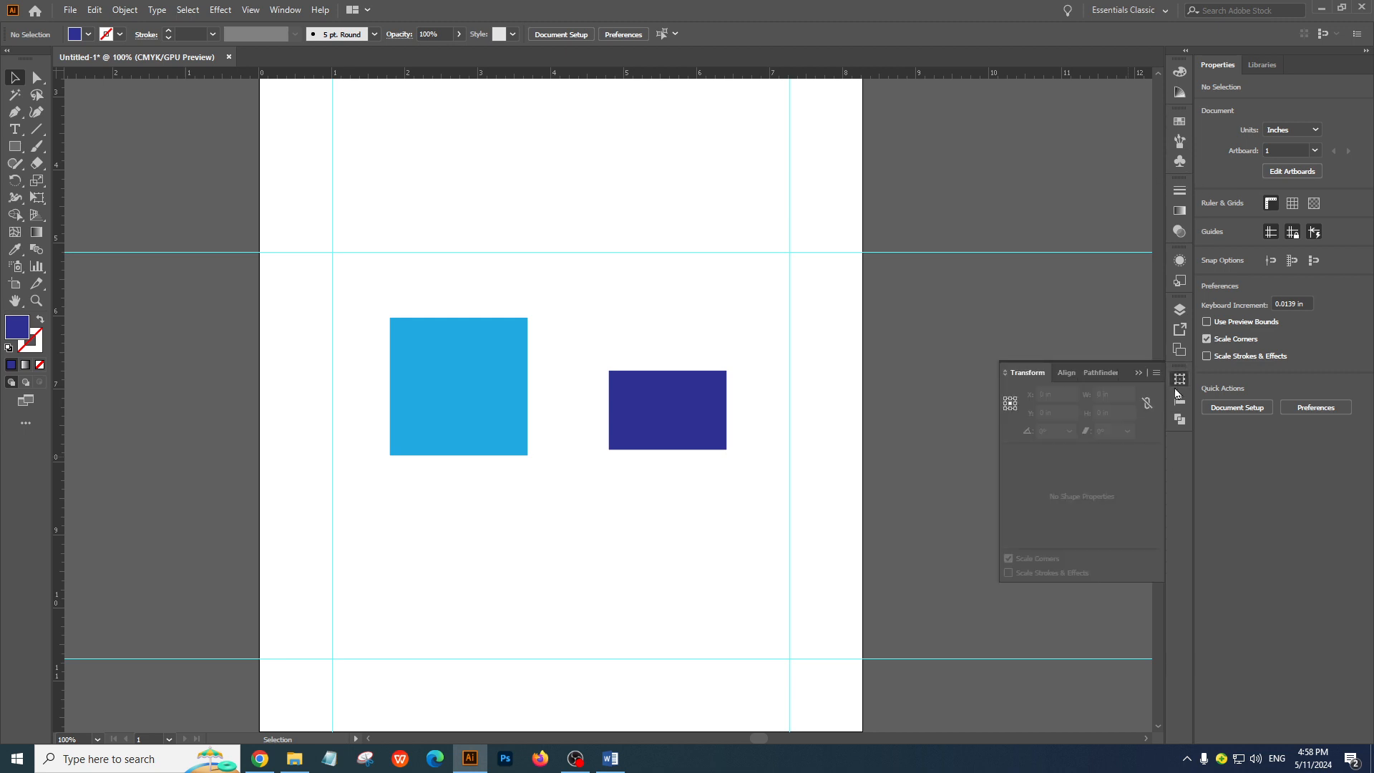
# Pull the Transform, Align and Pathfinder icons out of the dock into one floating icon group beside the artboard
pyautogui.moveTo(1176, 394); pyautogui.dragTo(926, 405)
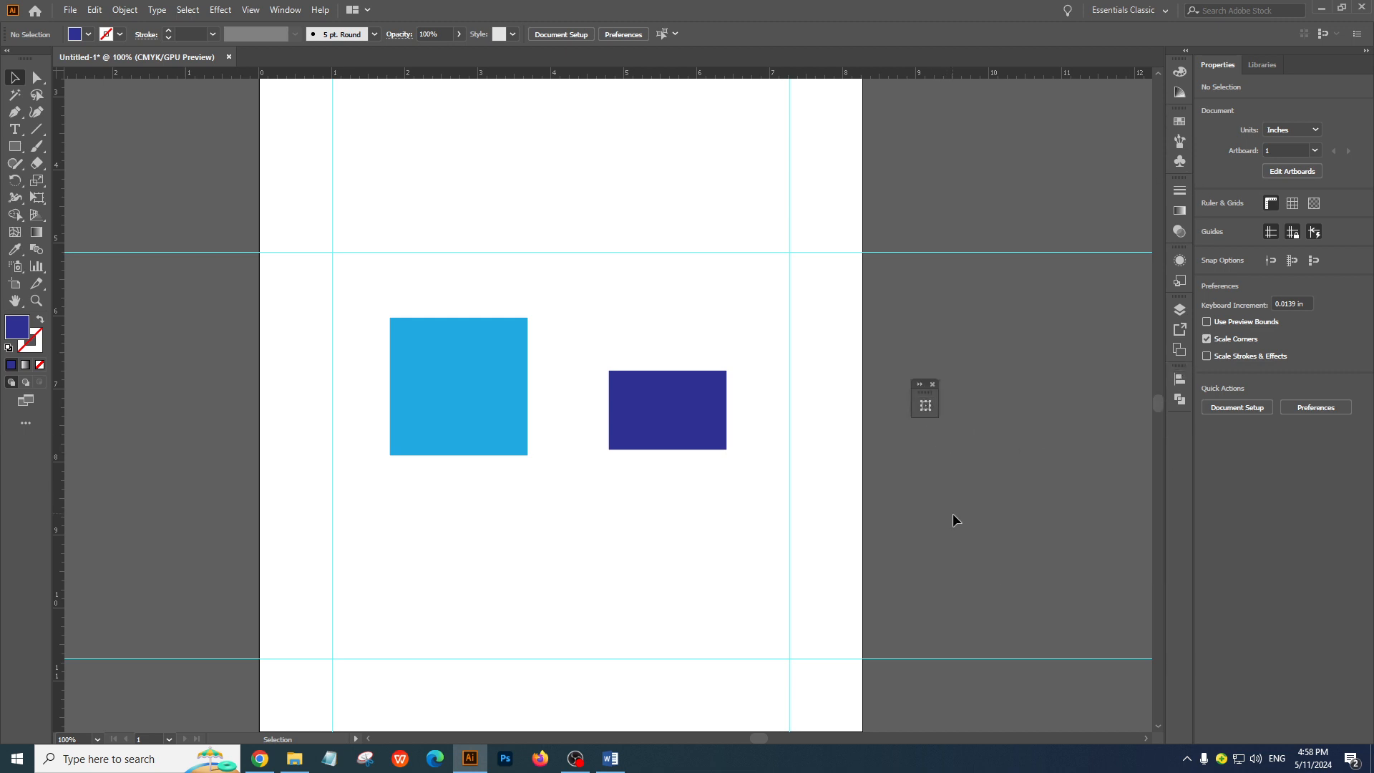
pyautogui.moveTo(1180, 381); pyautogui.dragTo(955, 406)
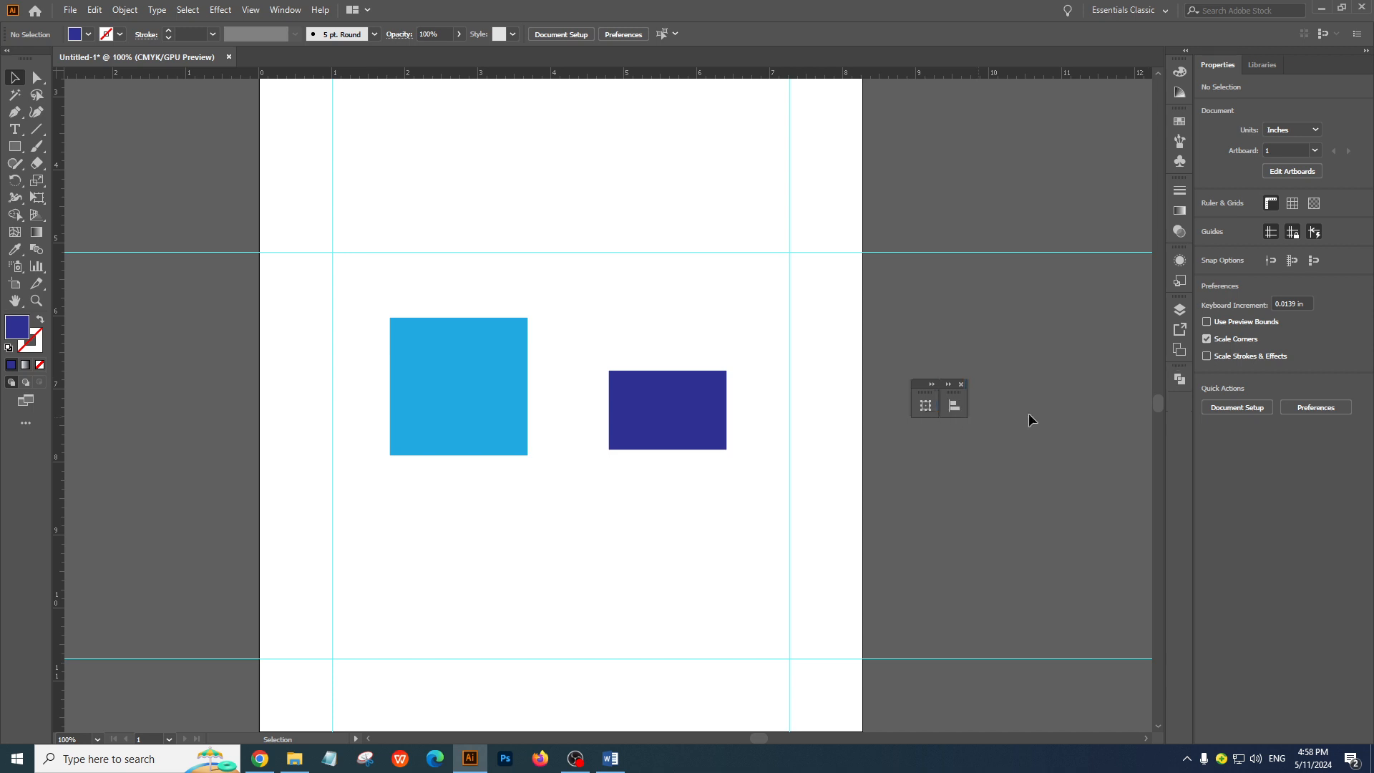
pyautogui.moveTo(1179, 380); pyautogui.dragTo(958, 433)
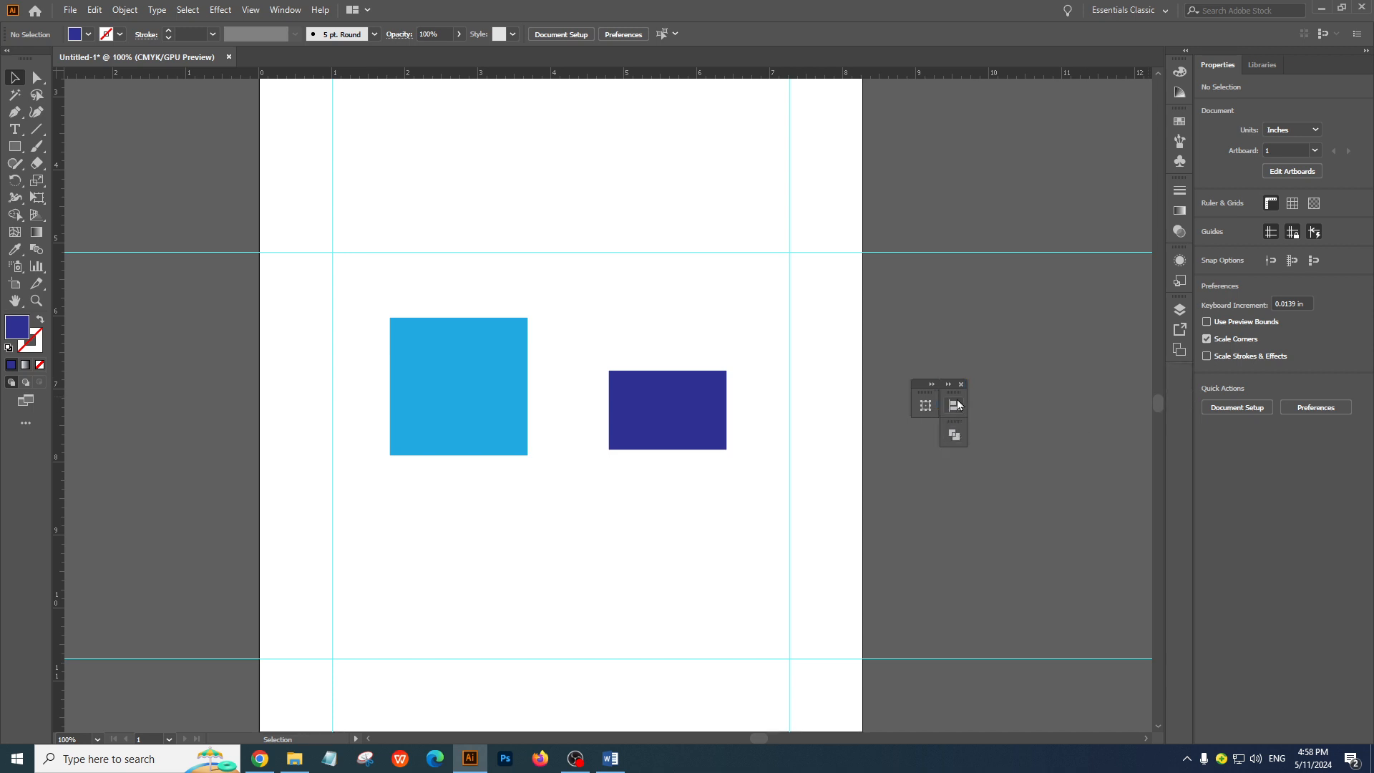
# Expand the floating Transform, Align and Pathfinder panels, move them toward the artboard and merge them into one tabbed group
pyautogui.click(948, 386)
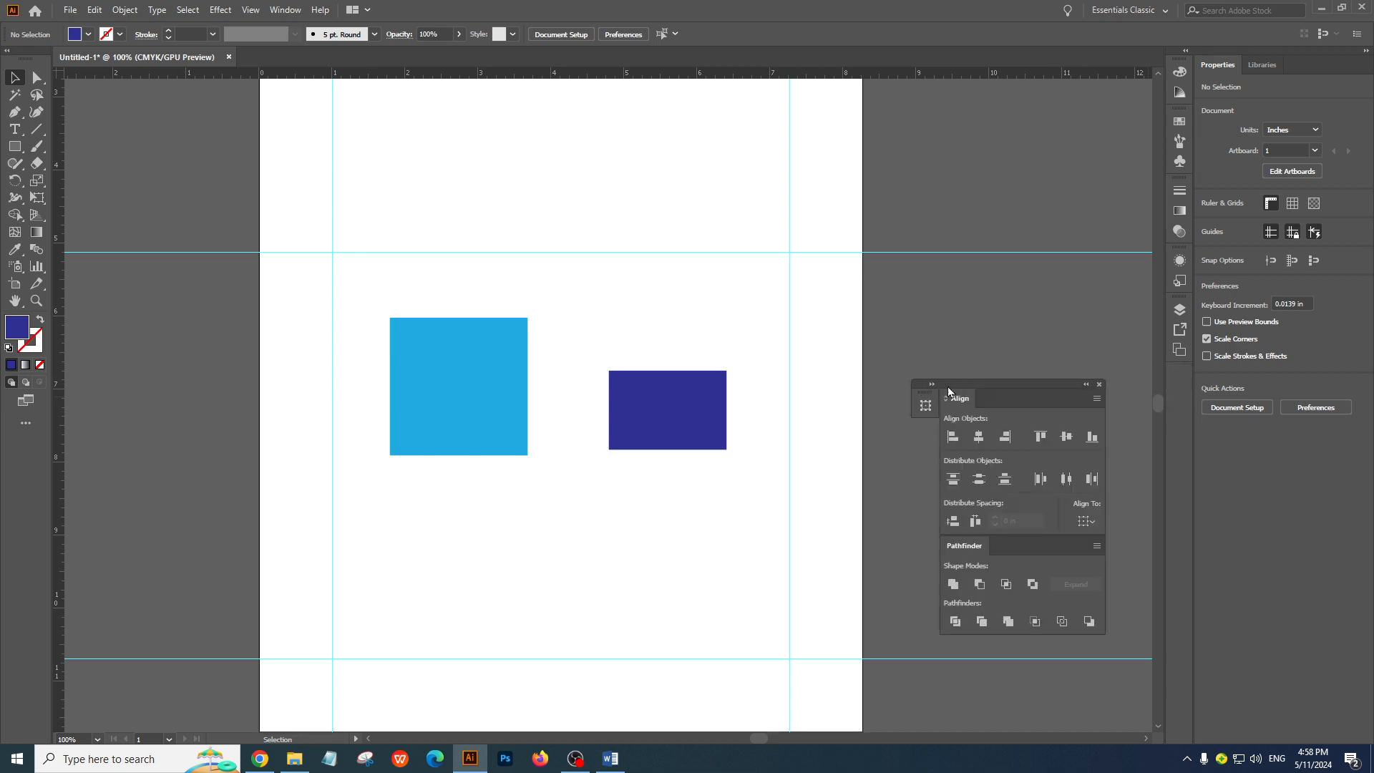
pyautogui.click(932, 384)
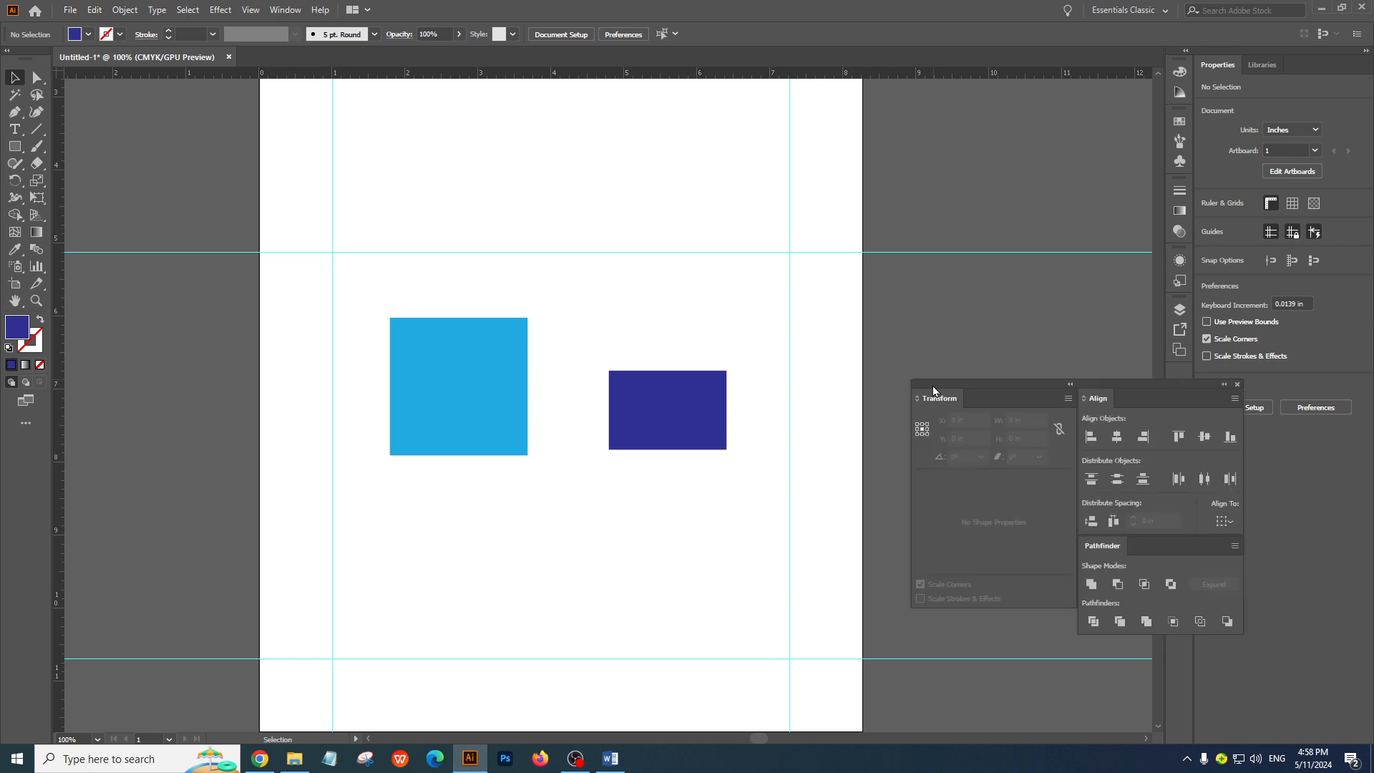
pyautogui.moveTo(1015, 386); pyautogui.dragTo(922, 332)
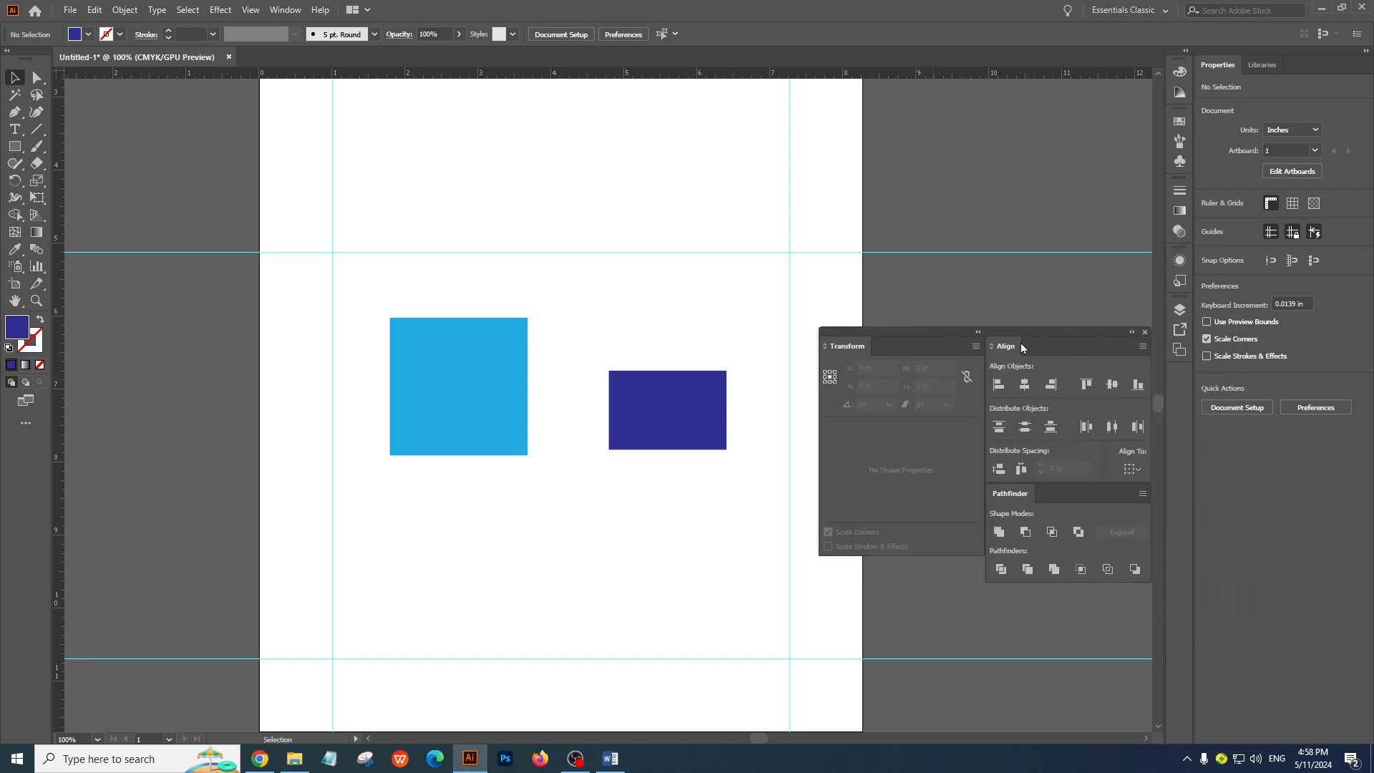
pyautogui.moveTo(1022, 344); pyautogui.dragTo(944, 346)
pyautogui.click(885, 346)
pyautogui.click(848, 347)
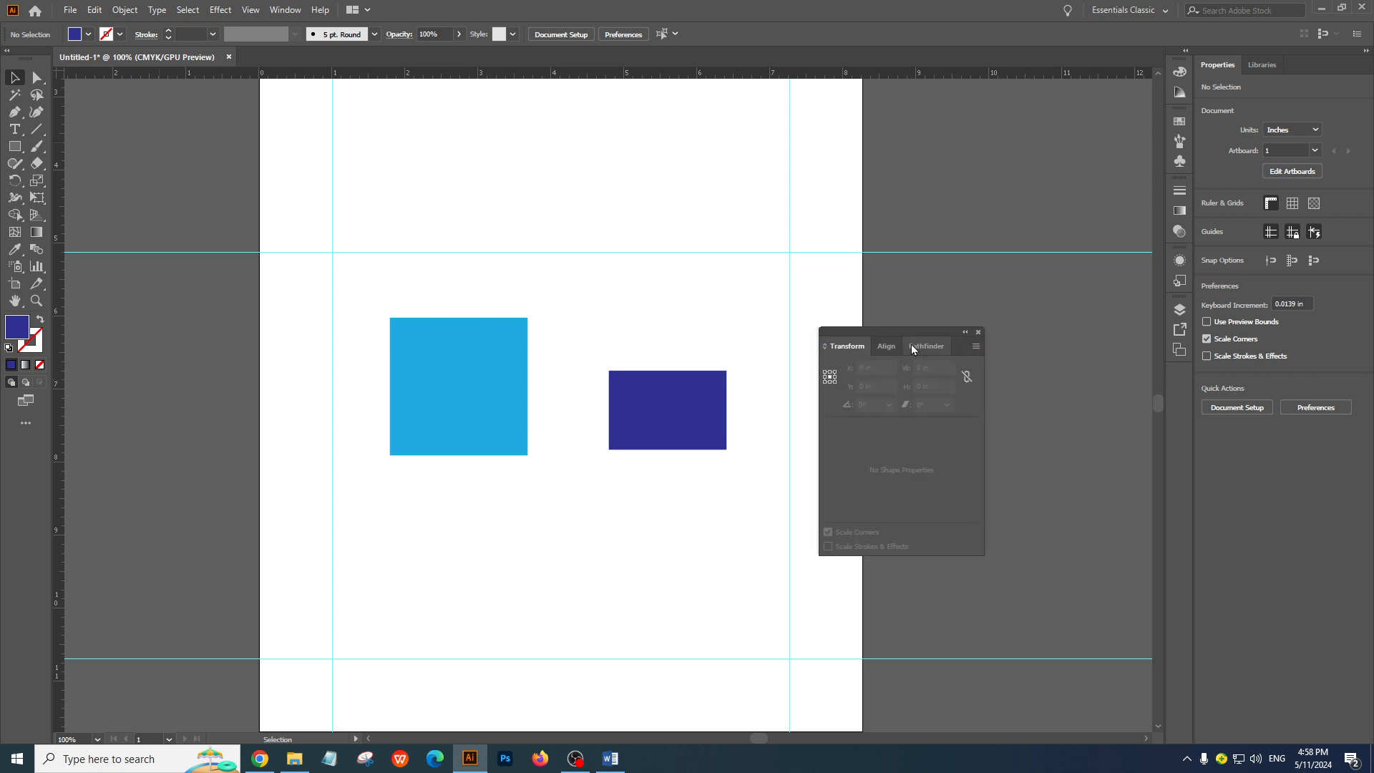
# Show the Pathfinder and Align panels of the merged group in turn, and close the whole group
pyautogui.click(920, 348)
pyautogui.click(889, 347)
pyautogui.click(979, 332)
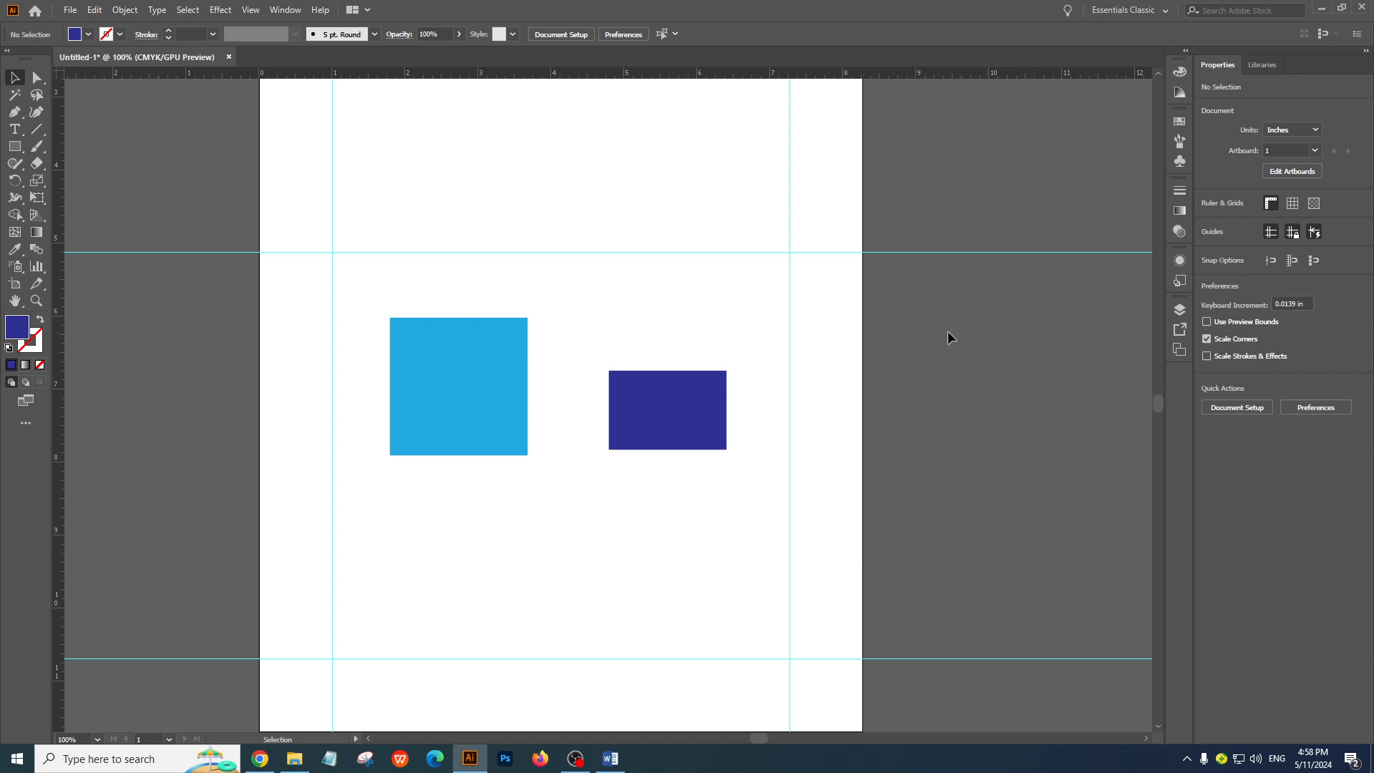
# Open the Color panel and pull its group out of the dock to float over the artboard
pyautogui.click(285, 9)
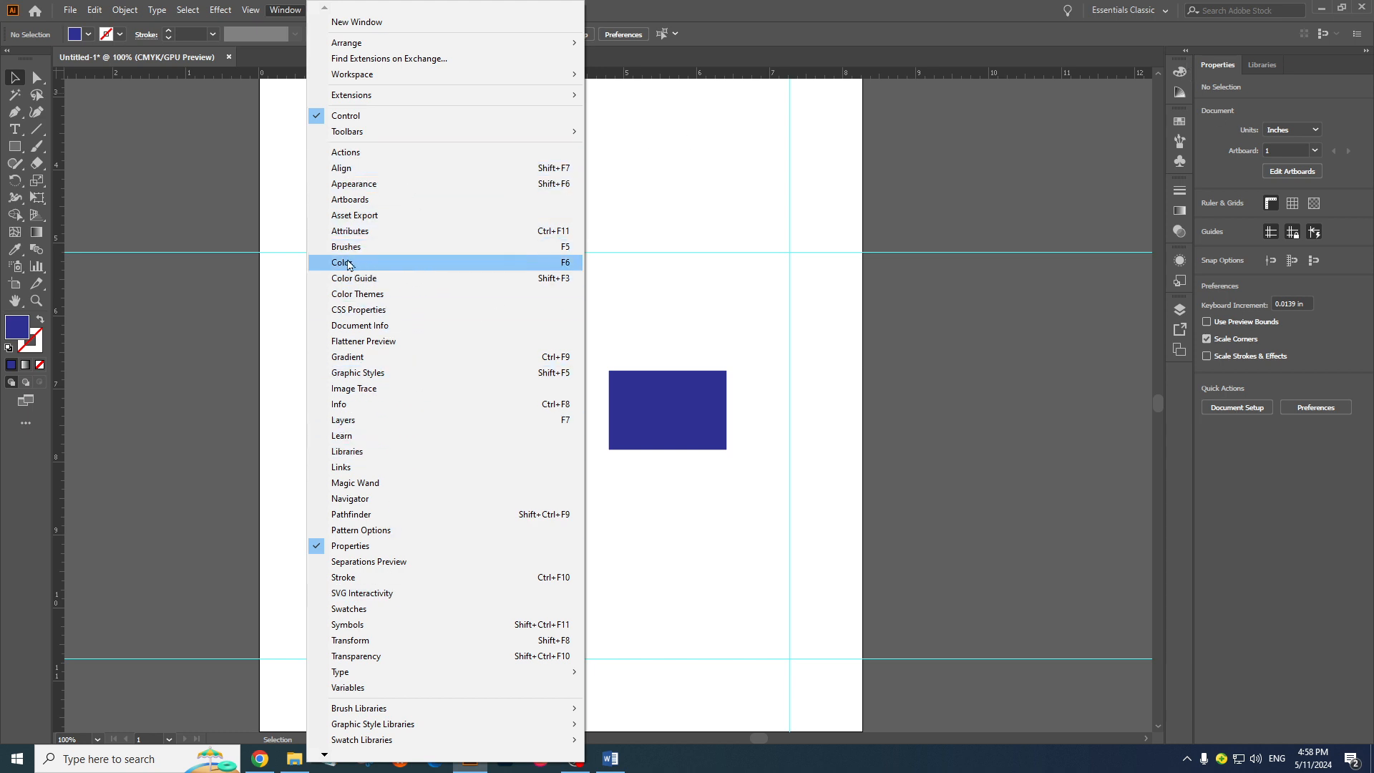
pyautogui.click(384, 263)
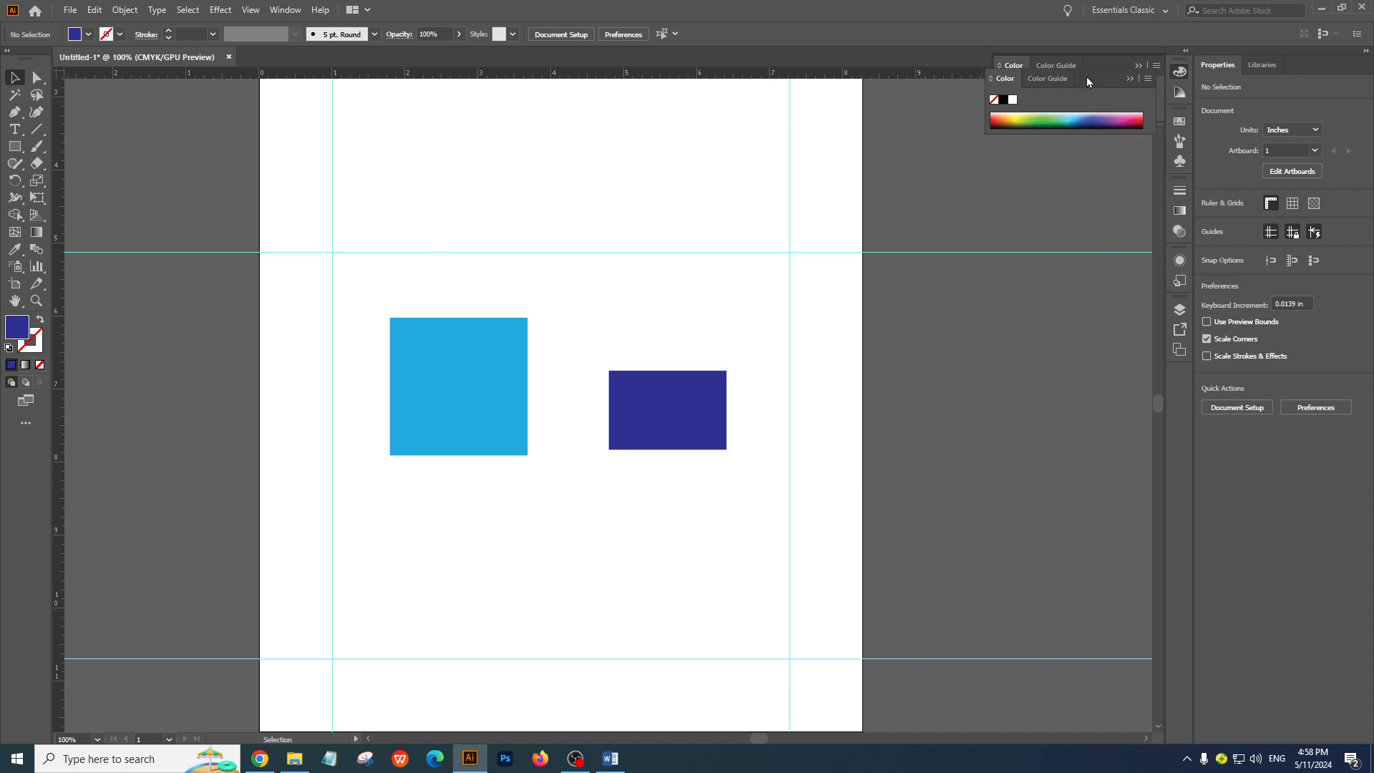
pyautogui.moveTo(1123, 75); pyautogui.dragTo(787, 261)
# Expand the docked Swatches group and pull its Symbols and Swatches panels out as two separate floating panels
pyautogui.click(1180, 72)
pyautogui.click(1179, 73)
pyautogui.click(1181, 74)
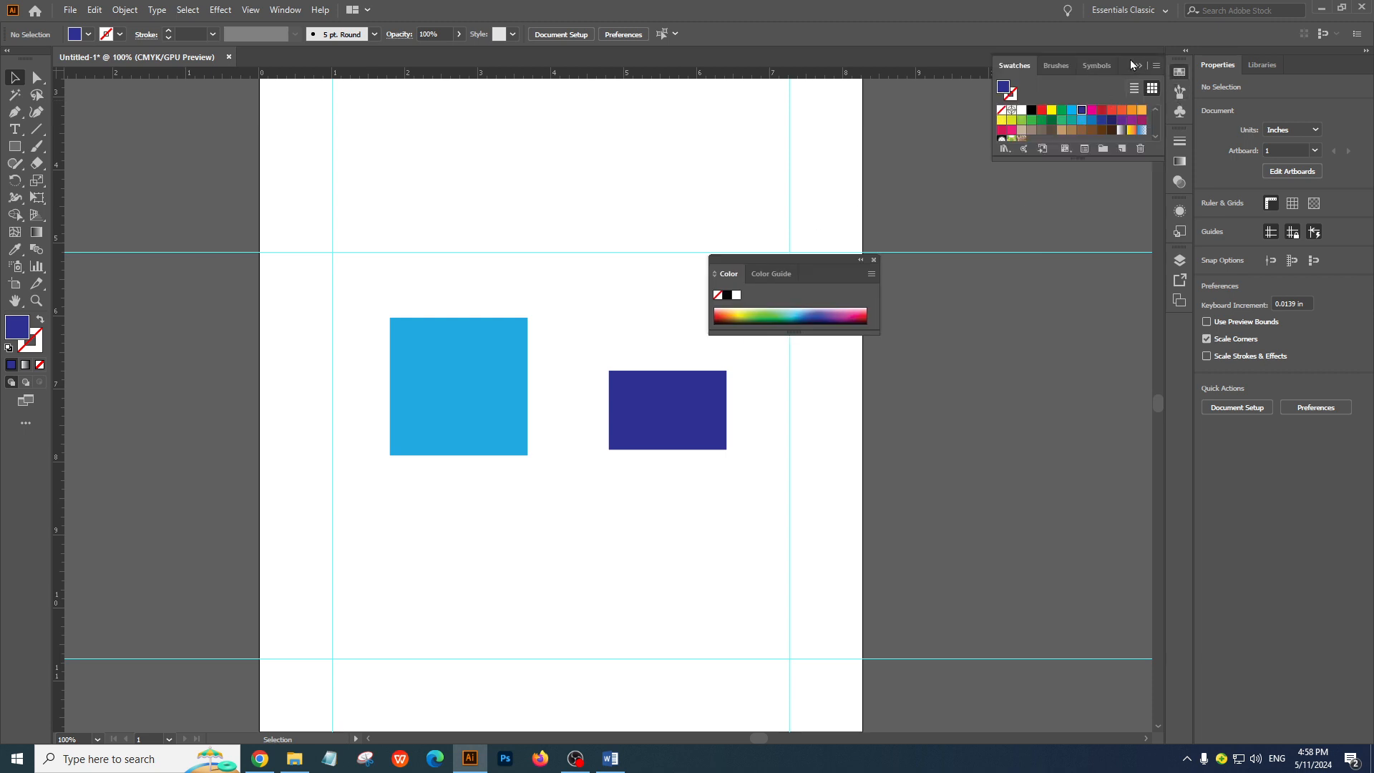
pyautogui.moveTo(1097, 65)
pyautogui.mouseDown()
pyautogui.moveTo(1086, 131)
pyautogui.moveTo(609, 203)
pyautogui.mouseUp()
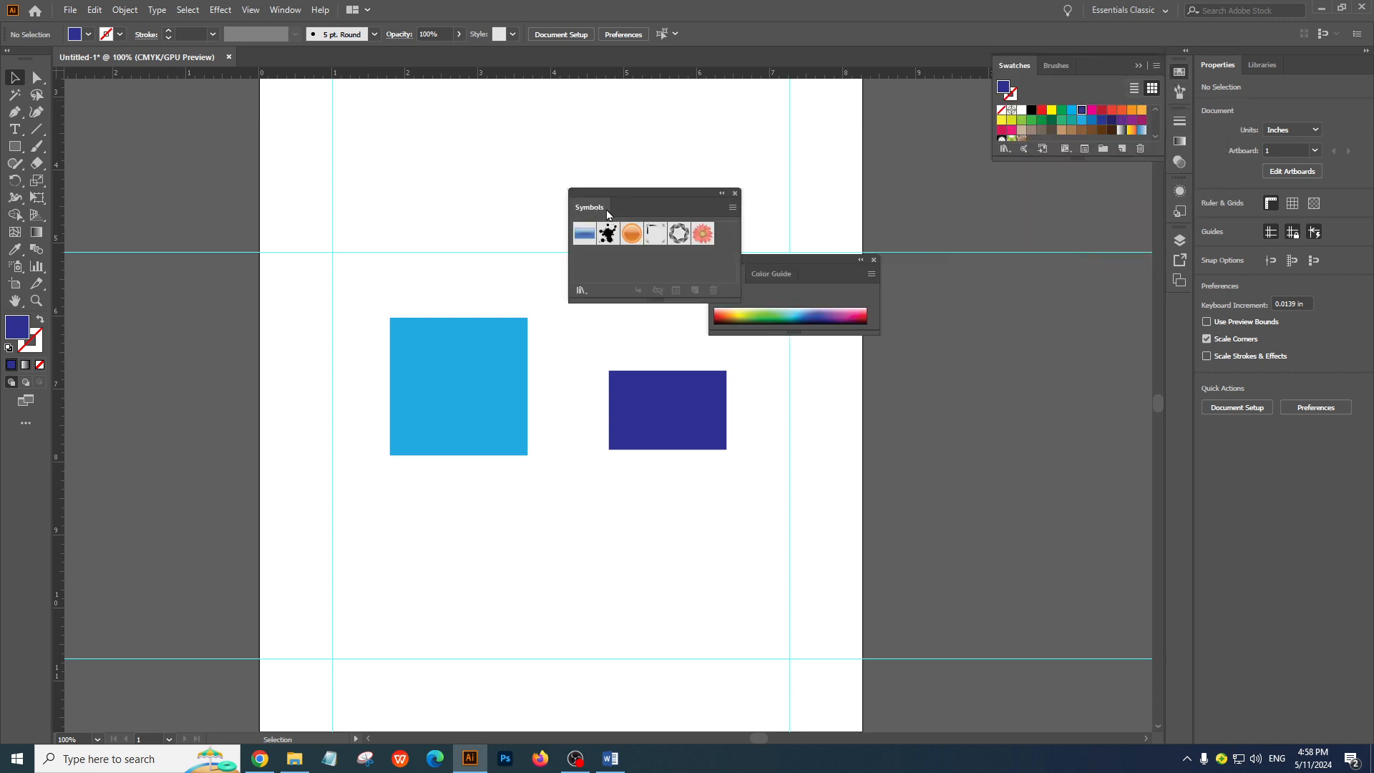
pyautogui.moveTo(1036, 70)
pyautogui.mouseDown()
pyautogui.moveTo(786, 194)
pyautogui.moveTo(529, 234)
pyautogui.moveTo(688, 344)
pyautogui.moveTo(924, 374)
pyautogui.mouseUp()
# Fill the light blue square with a red and then an orange swatch, and the dark blue rectangle with magenta
pyautogui.click(449, 381)
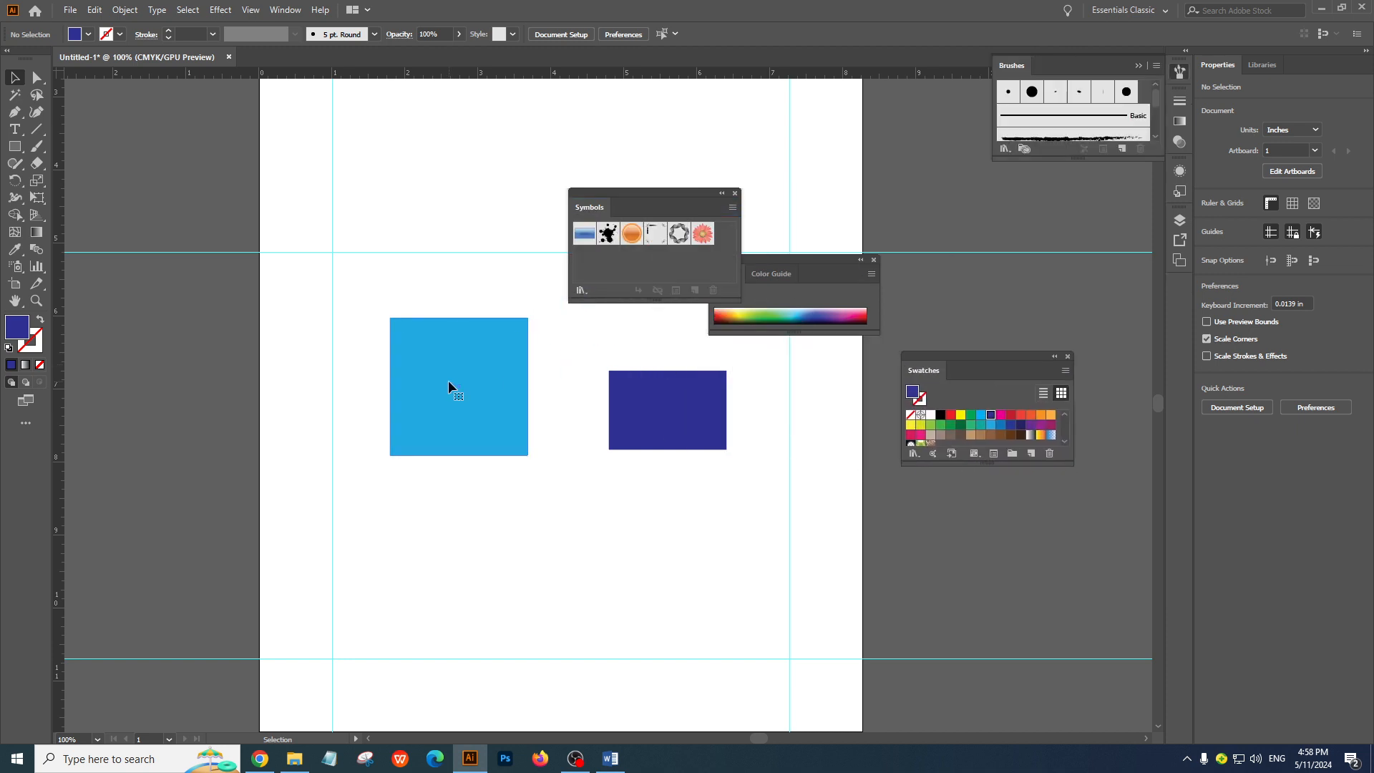
pyautogui.click(1021, 415)
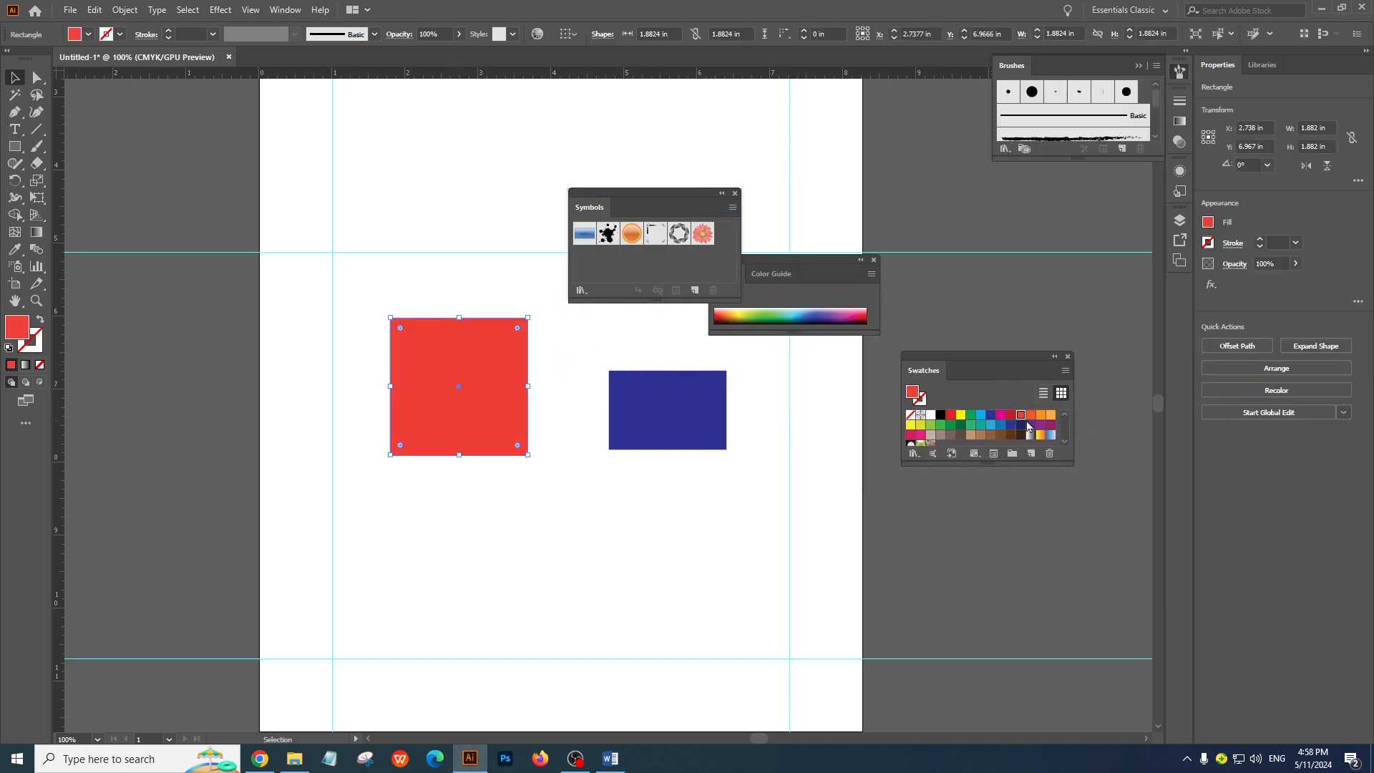
pyautogui.click(1041, 416)
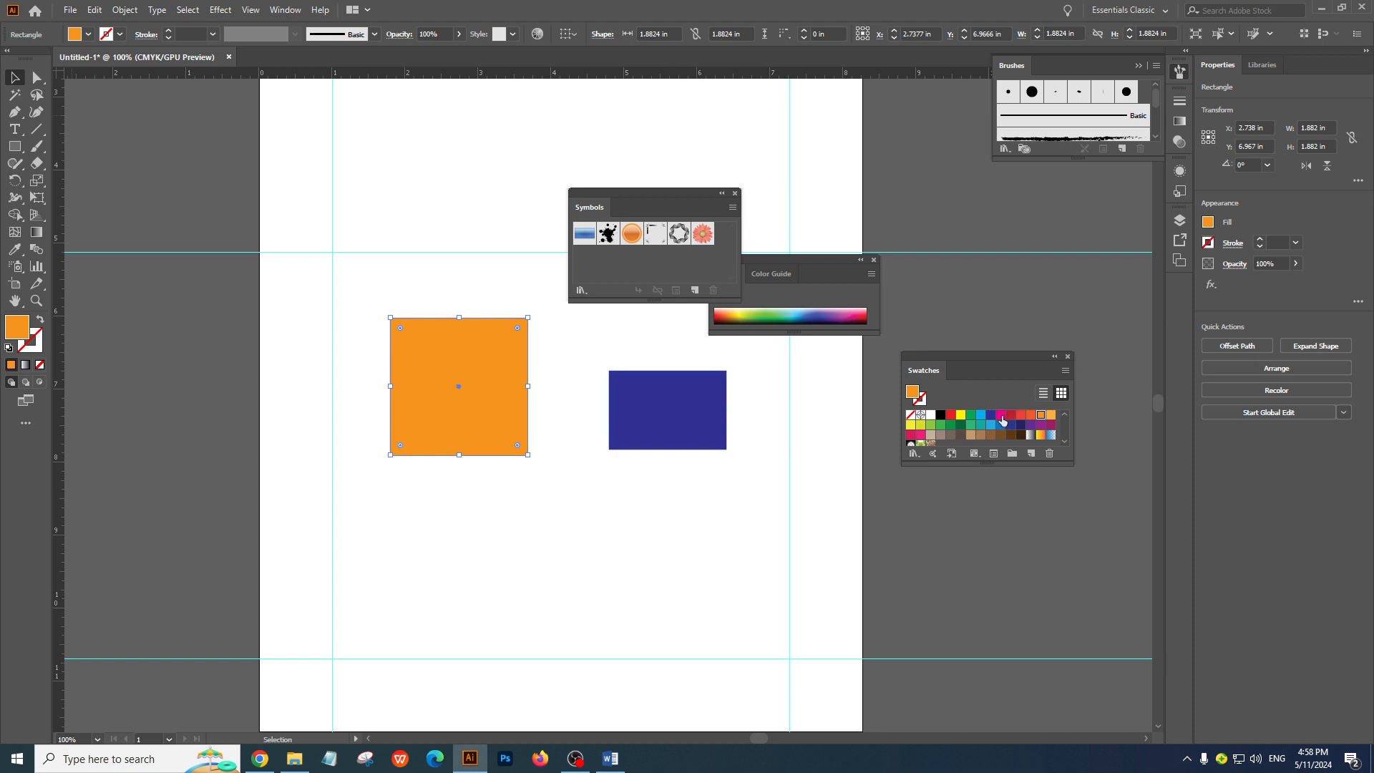
pyautogui.moveTo(1003, 420); pyautogui.dragTo(681, 423)
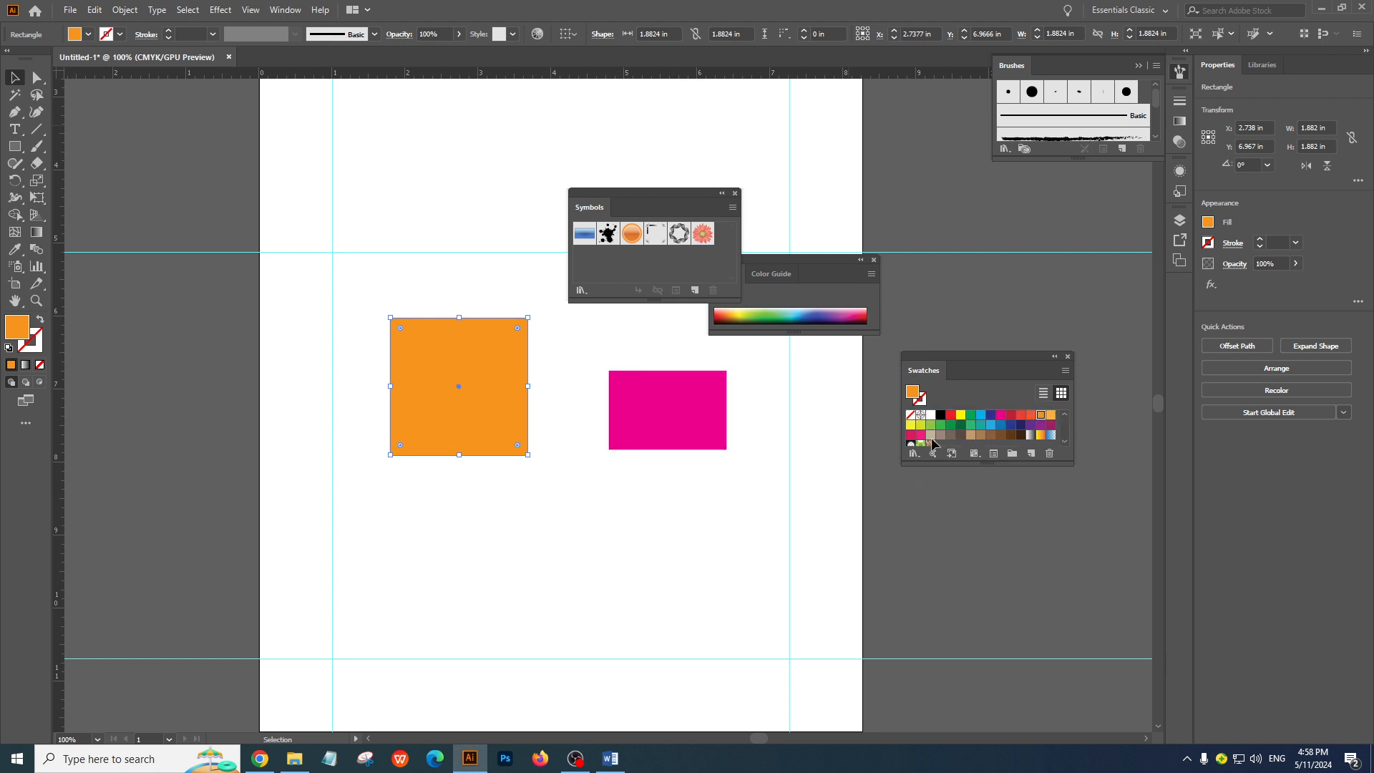
# Move the square to about X 2.15 in, Y 6.03 in and recolor it, first with a teal swatch and finally with grey-brown
pyautogui.moveTo(981, 430); pyautogui.dragTo(432, 296)
pyautogui.click(88, 34)
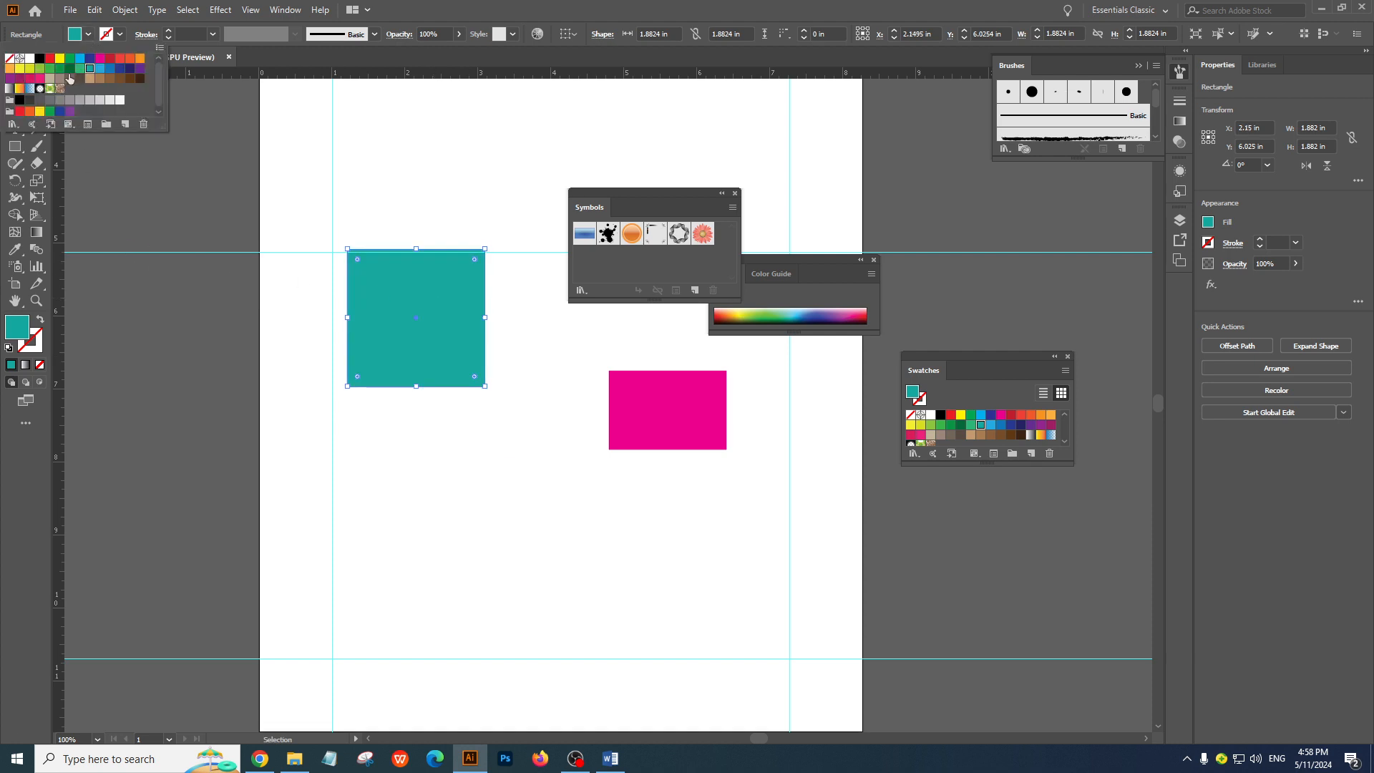
pyautogui.click(69, 79)
# Set the magenta rectangle's fill to blue 0f31d8 in the Color Picker, and deselect it
pyautogui.click(684, 408)
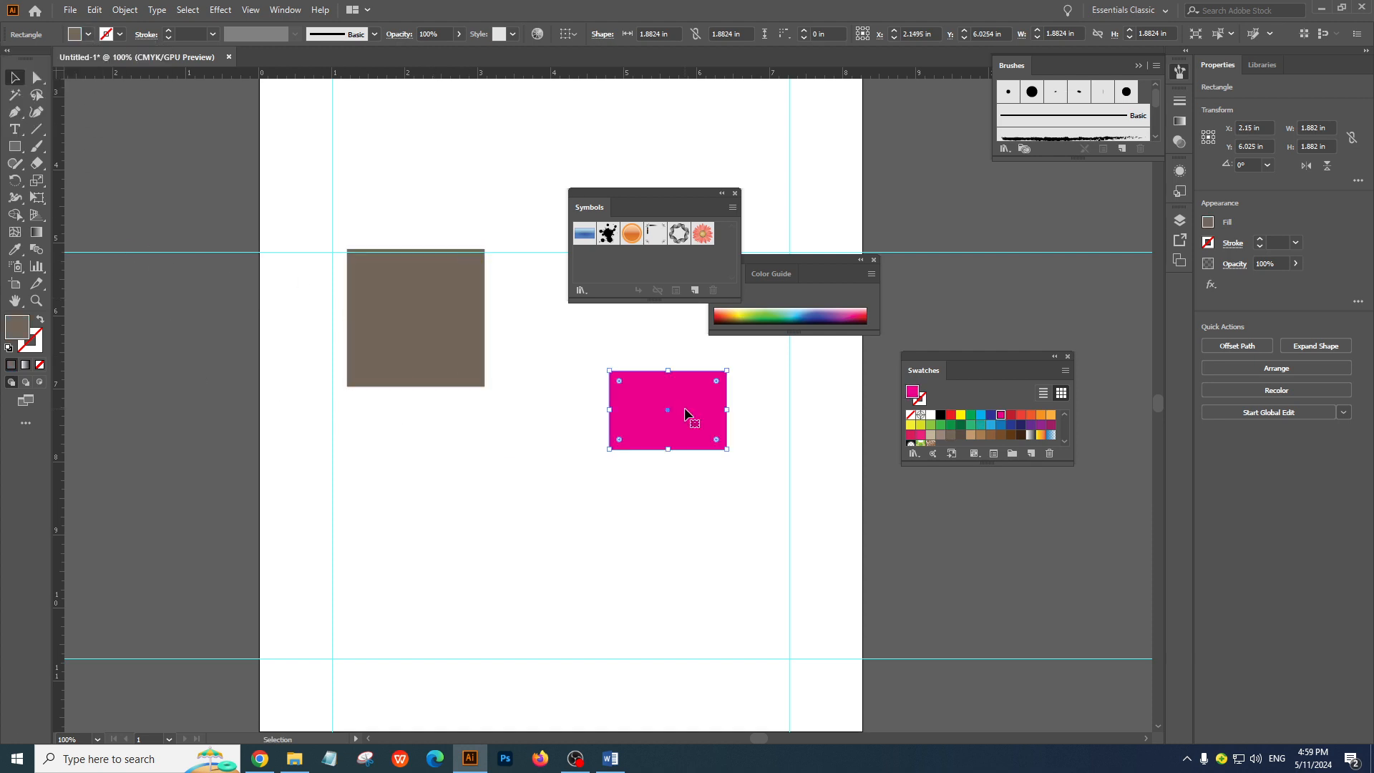
pyautogui.doubleClick(20, 340)
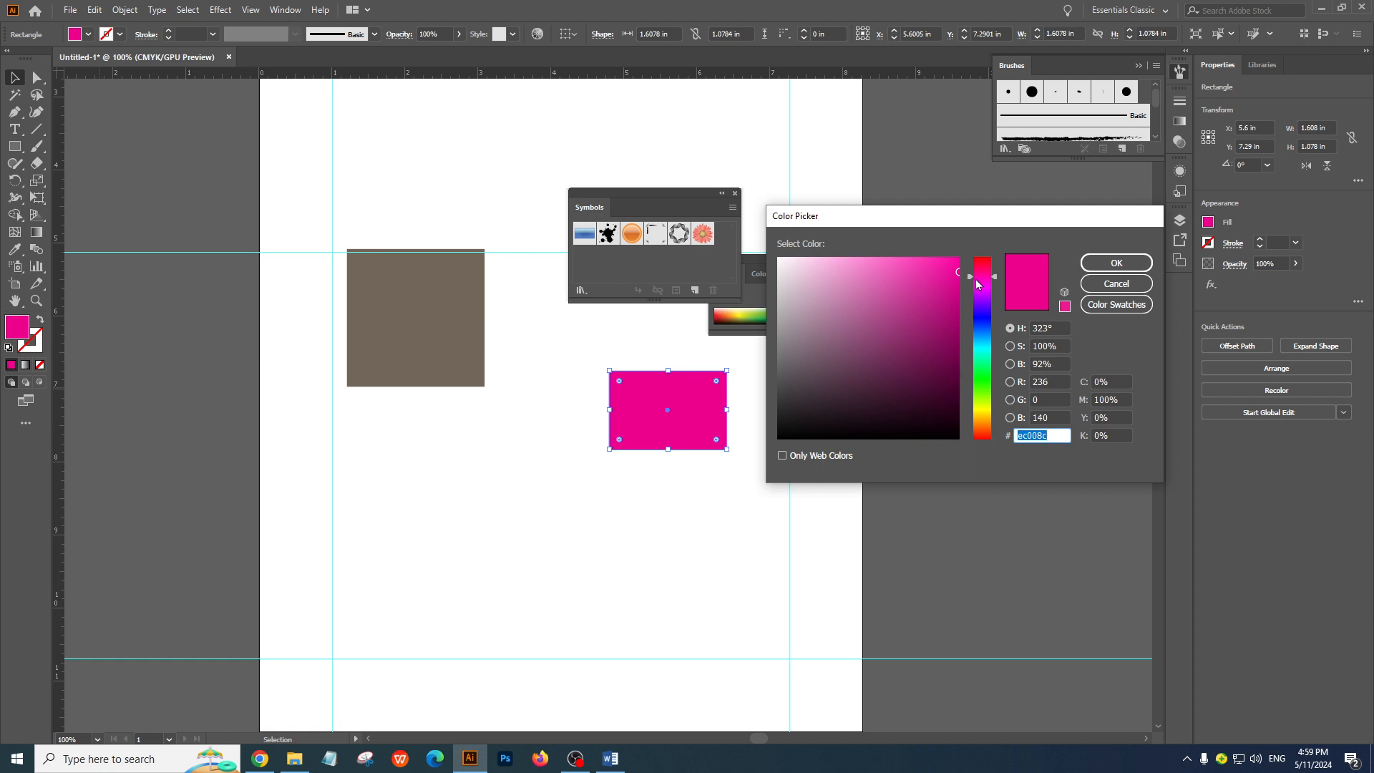
pyautogui.click(935, 354)
pyautogui.click(983, 324)
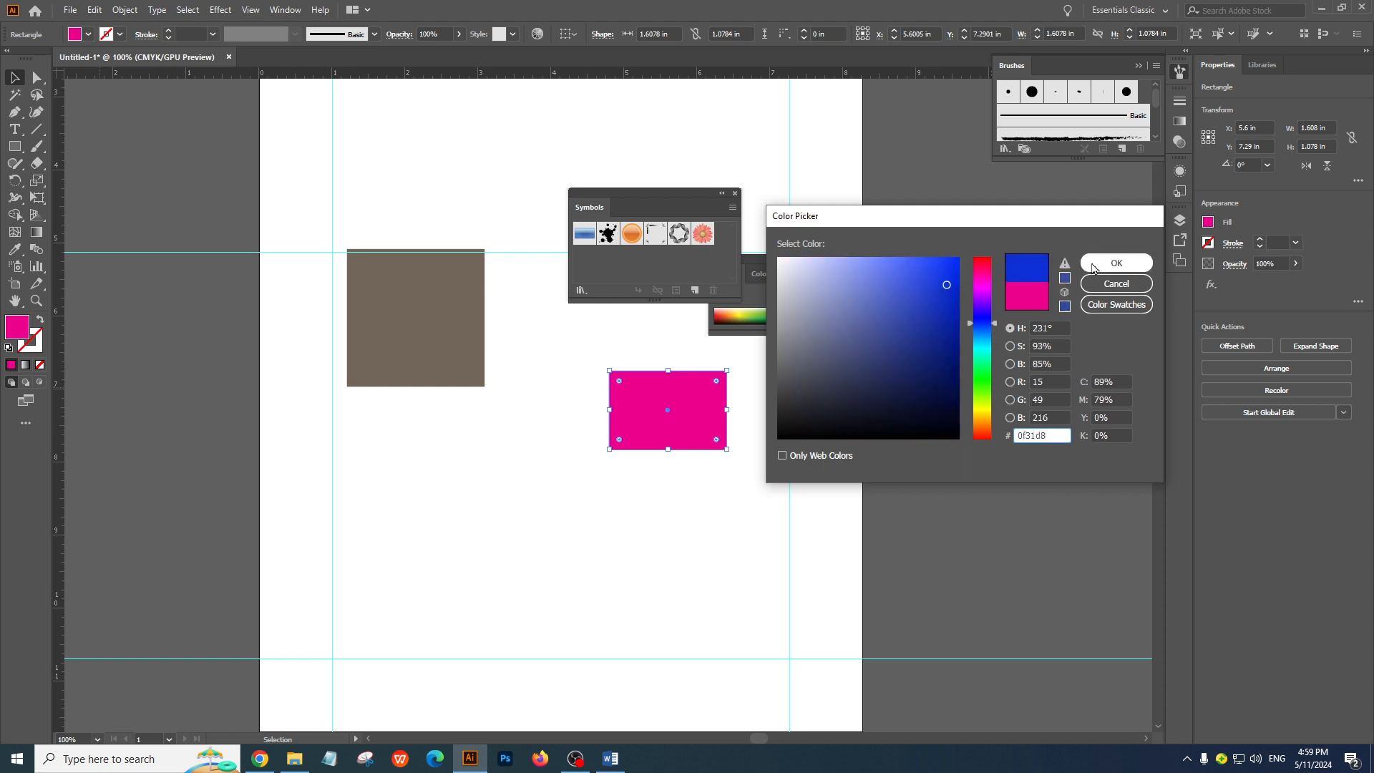
pyautogui.click(1117, 263)
pyautogui.click(633, 554)
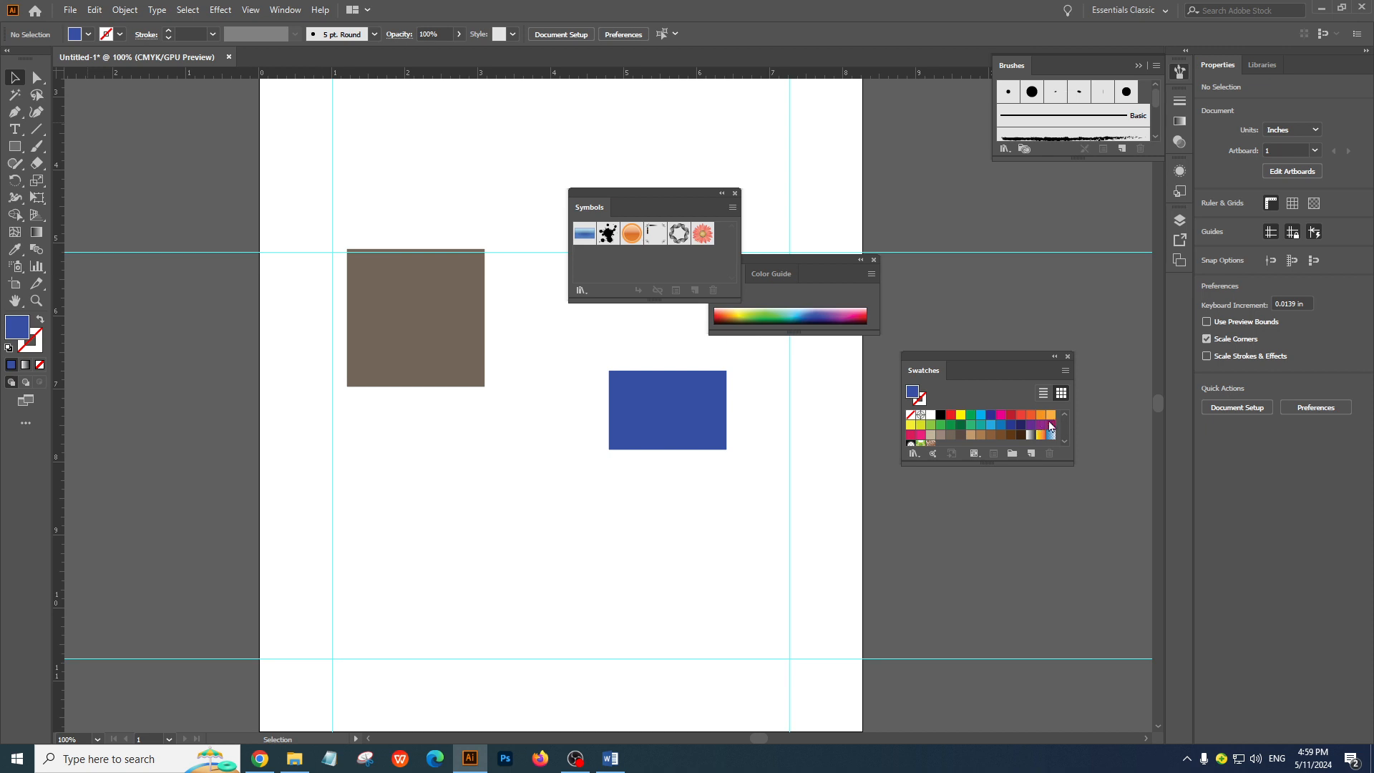
# Apply several swatches to the blue rectangle, including the yellow-to-red gradient, and end with a crimson fill and nothing selected
pyautogui.moveTo(1000, 435); pyautogui.dragTo(668, 405)
pyautogui.moveTo(1041, 435); pyautogui.dragTo(628, 446)
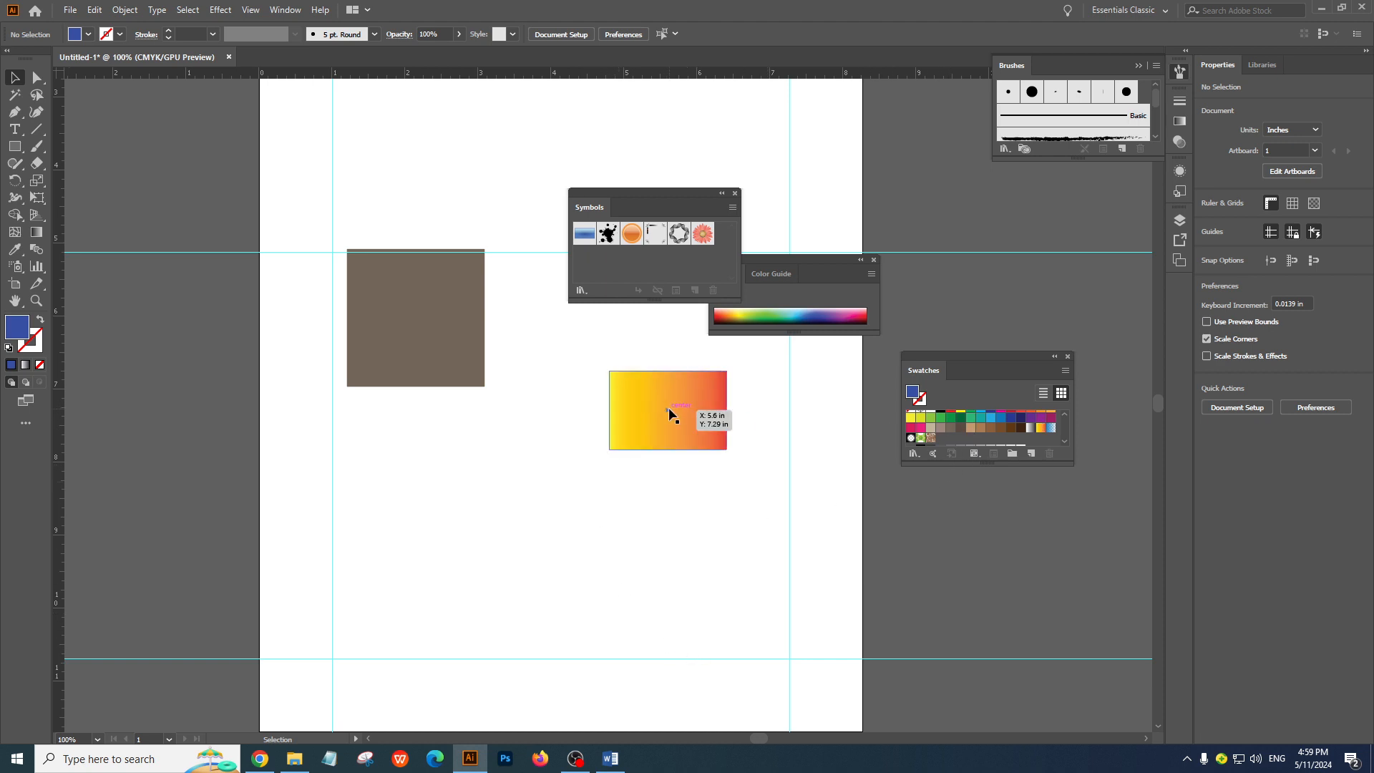
pyautogui.moveTo(915, 428); pyautogui.dragTo(668, 420)
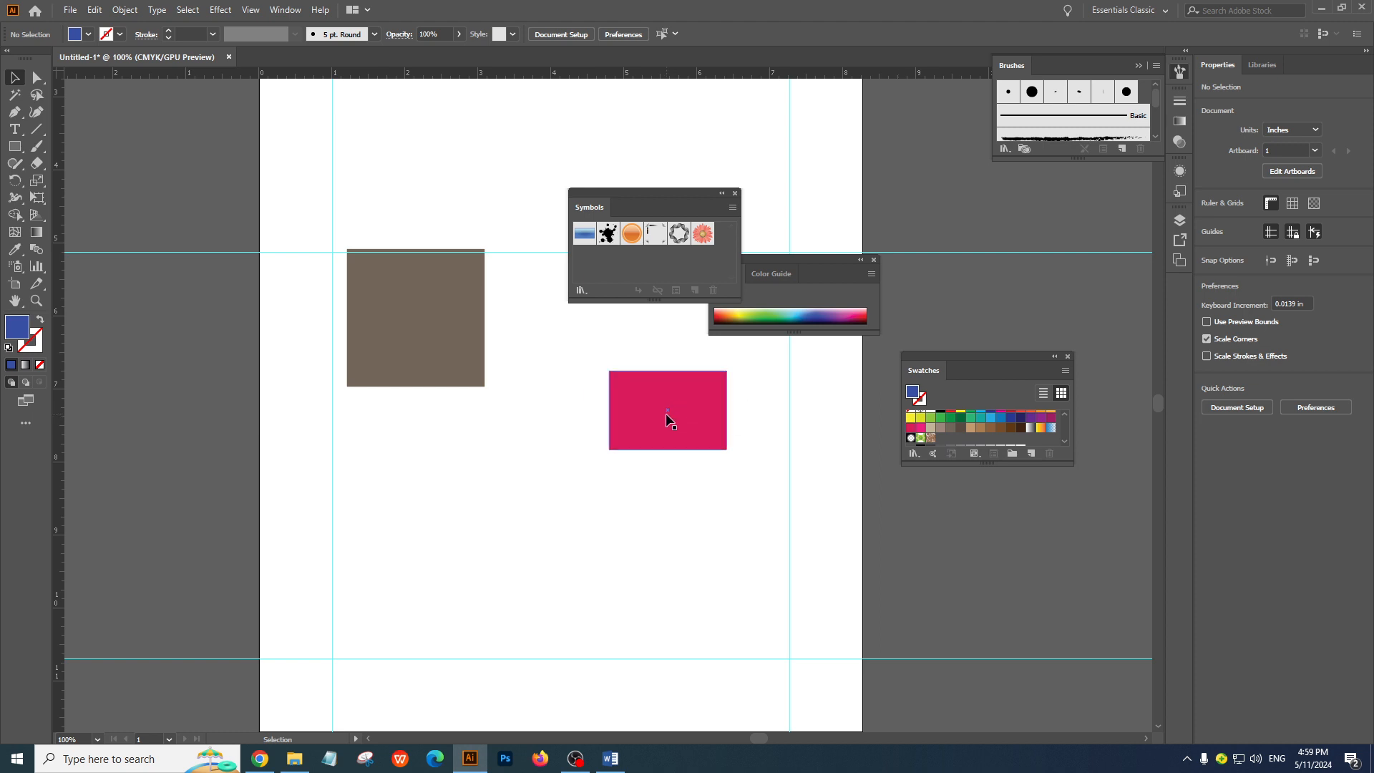
pyautogui.click(377, 281)
pyautogui.click(219, 189)
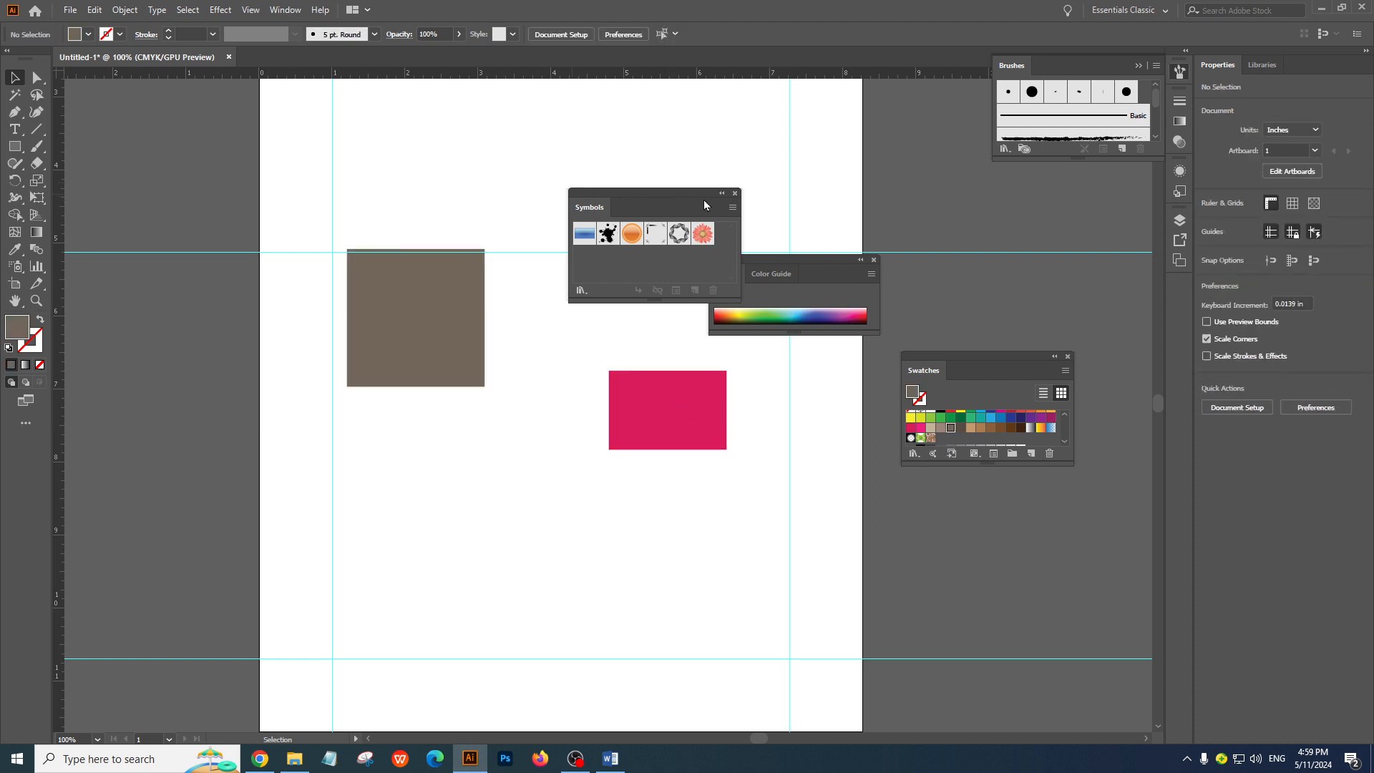
# Close the floating Symbols, Color and Swatches panels
pyautogui.click(734, 193)
pyautogui.click(873, 260)
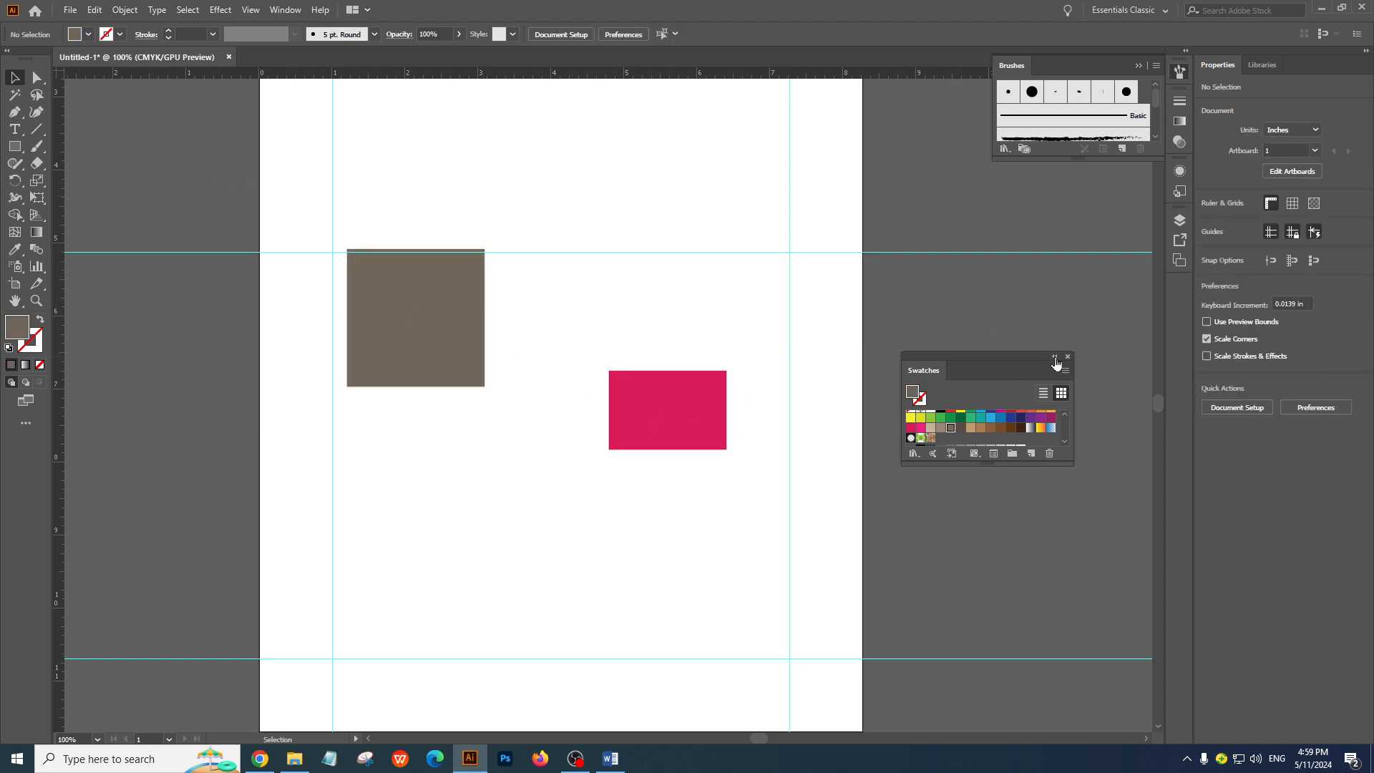
pyautogui.click(1067, 357)
# Delete both shapes from the artboard and close the document without saving it
pyautogui.moveTo(243, 143); pyautogui.dragTo(882, 591)
pyautogui.press('Delete')
pyautogui.hotkey('ctrl', '-')
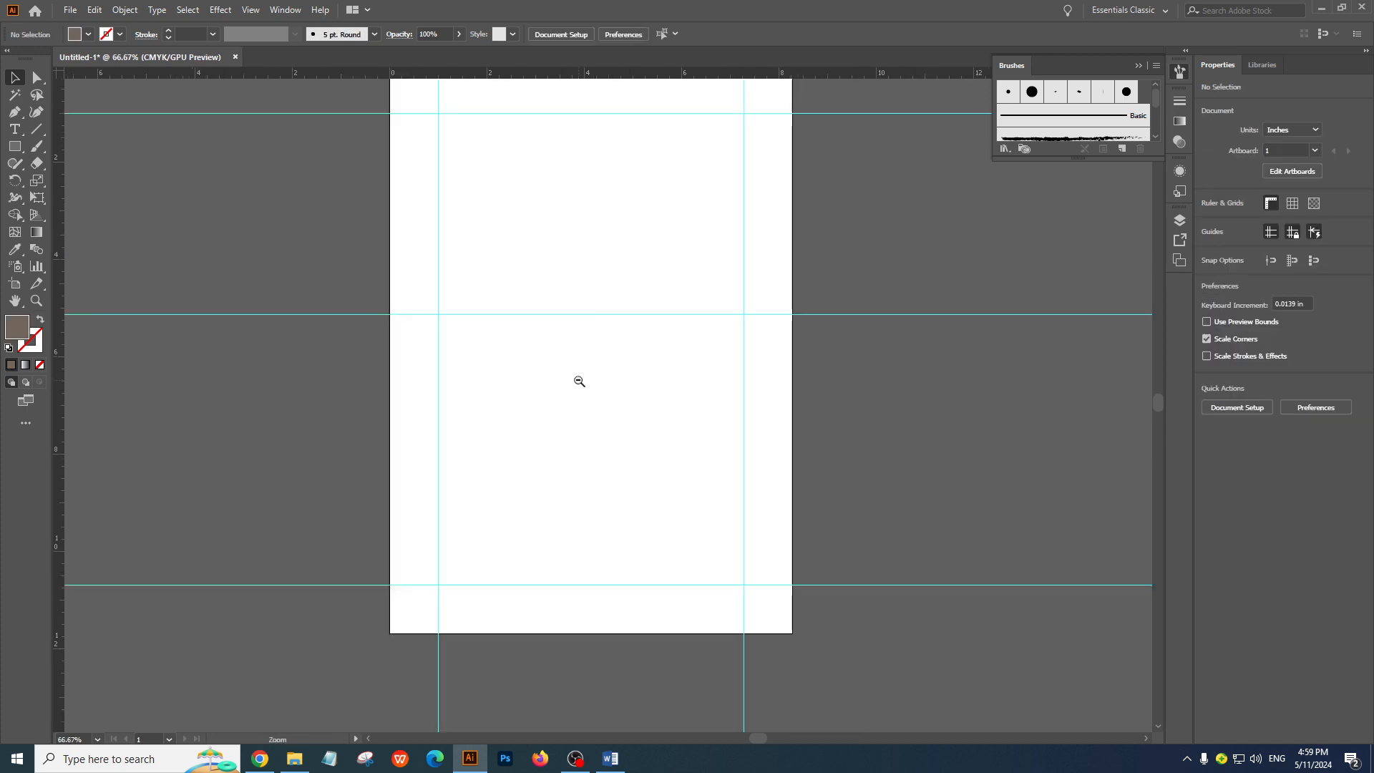
pyautogui.hotkey('ctrl', '-')
pyautogui.click(225, 61)
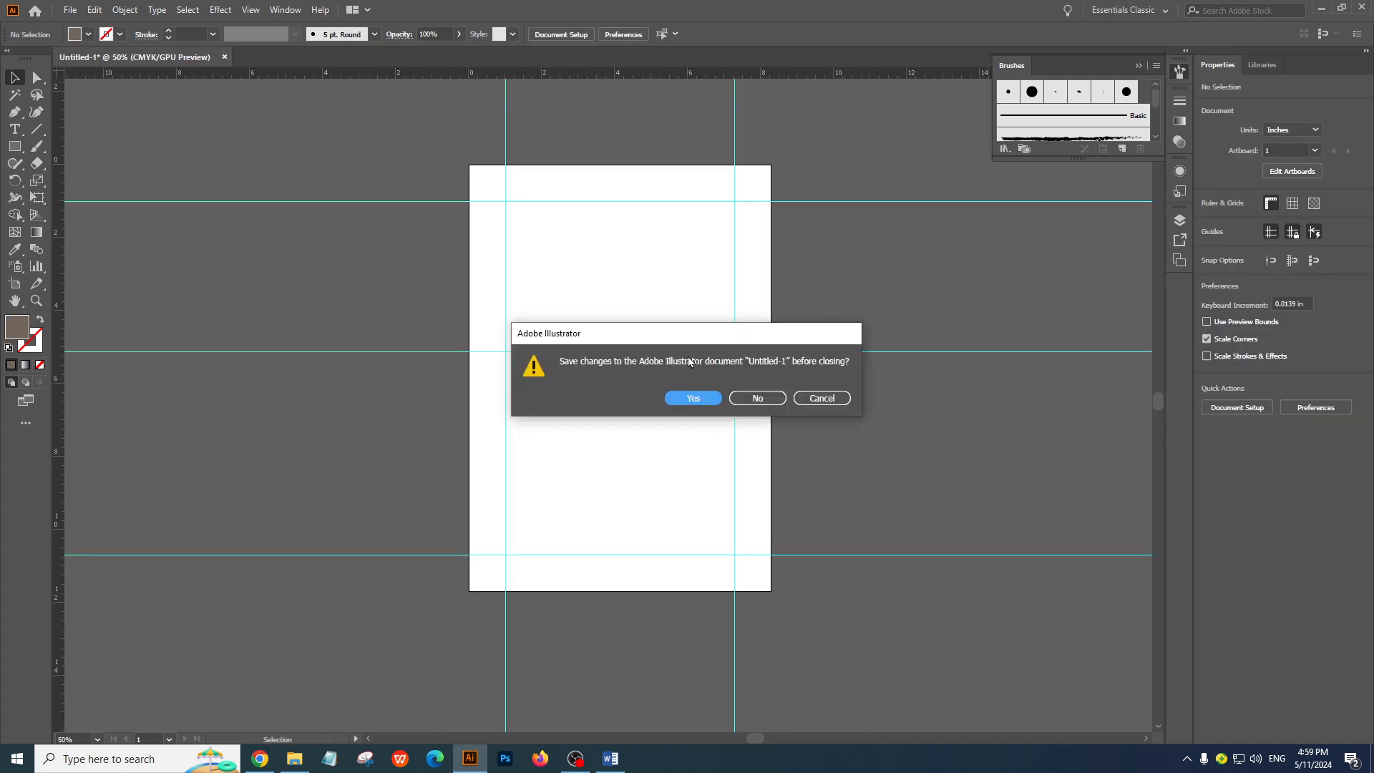
pyautogui.click(779, 402)
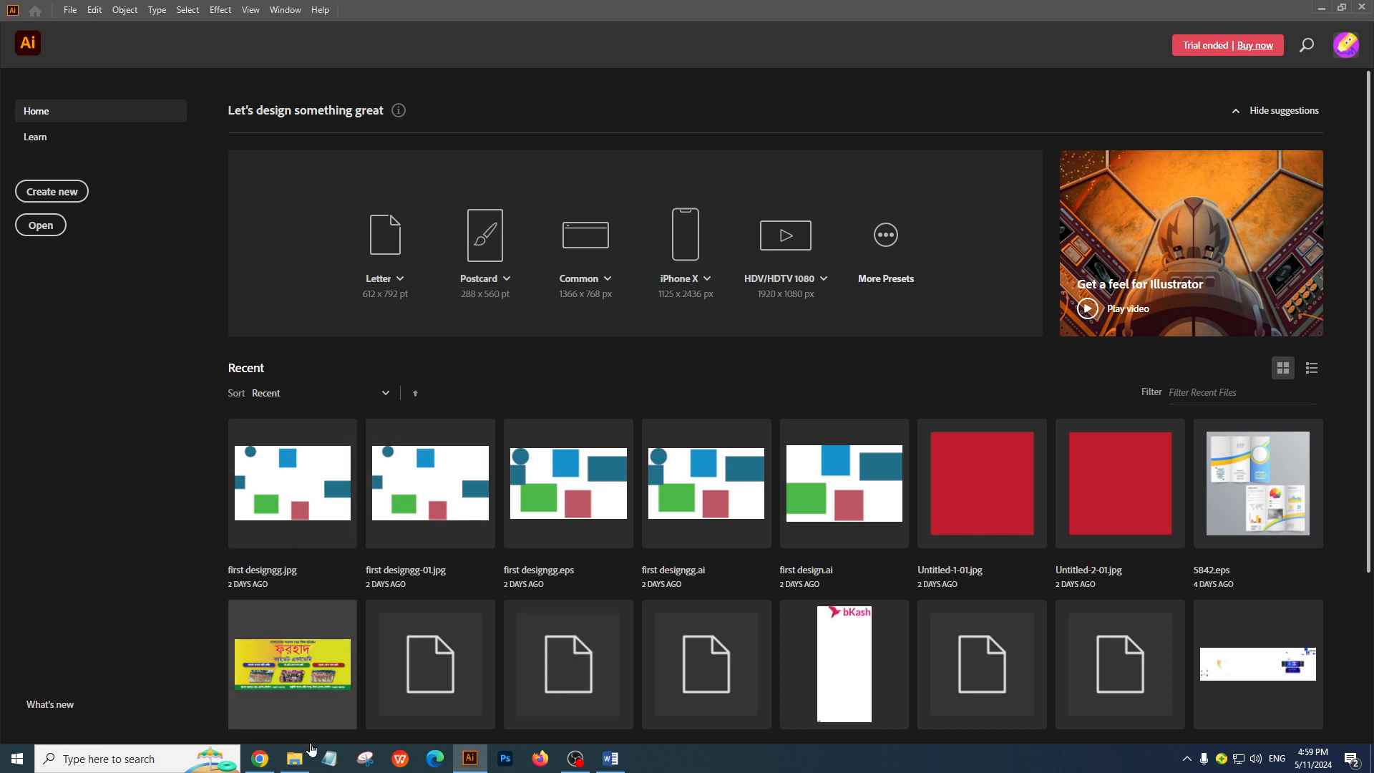
pyautogui.click(265, 763)
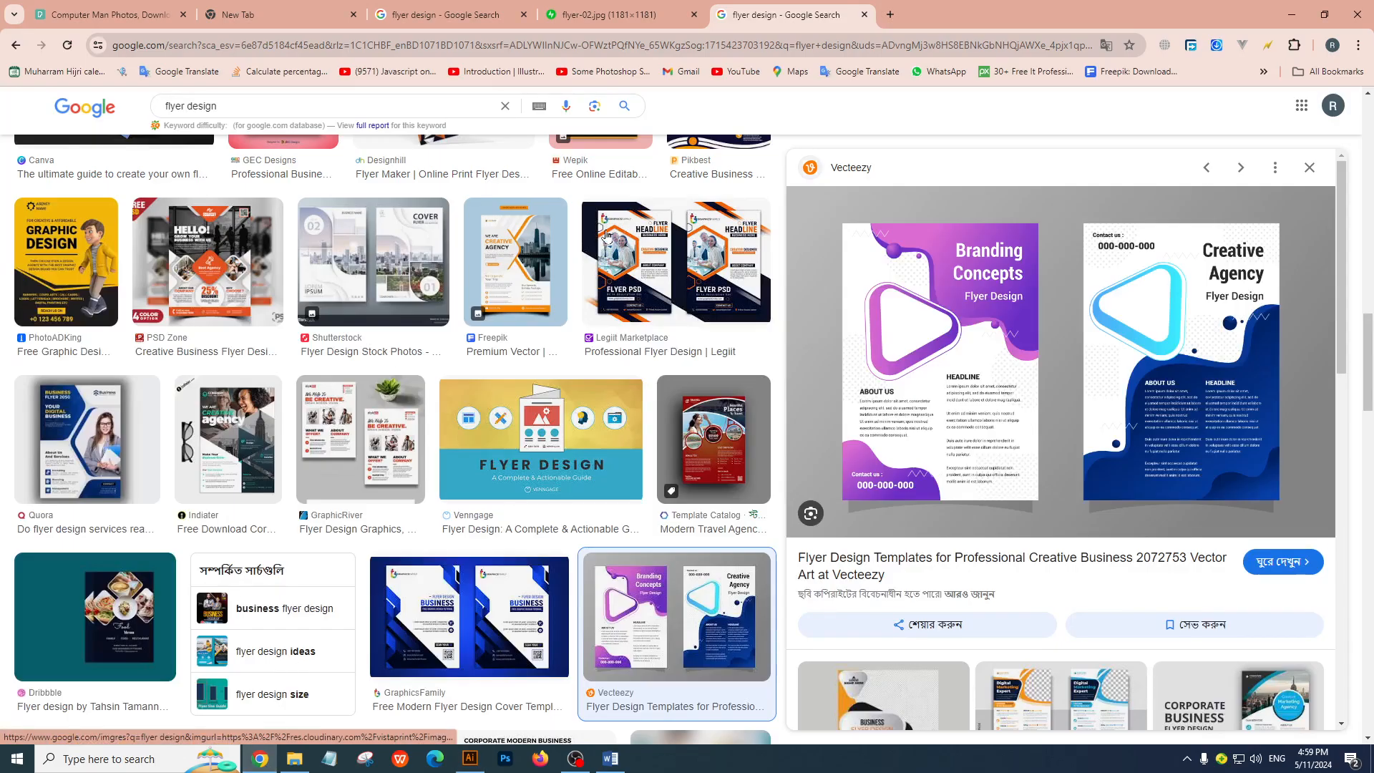
pyautogui.click(471, 759)
pyautogui.click(51, 191)
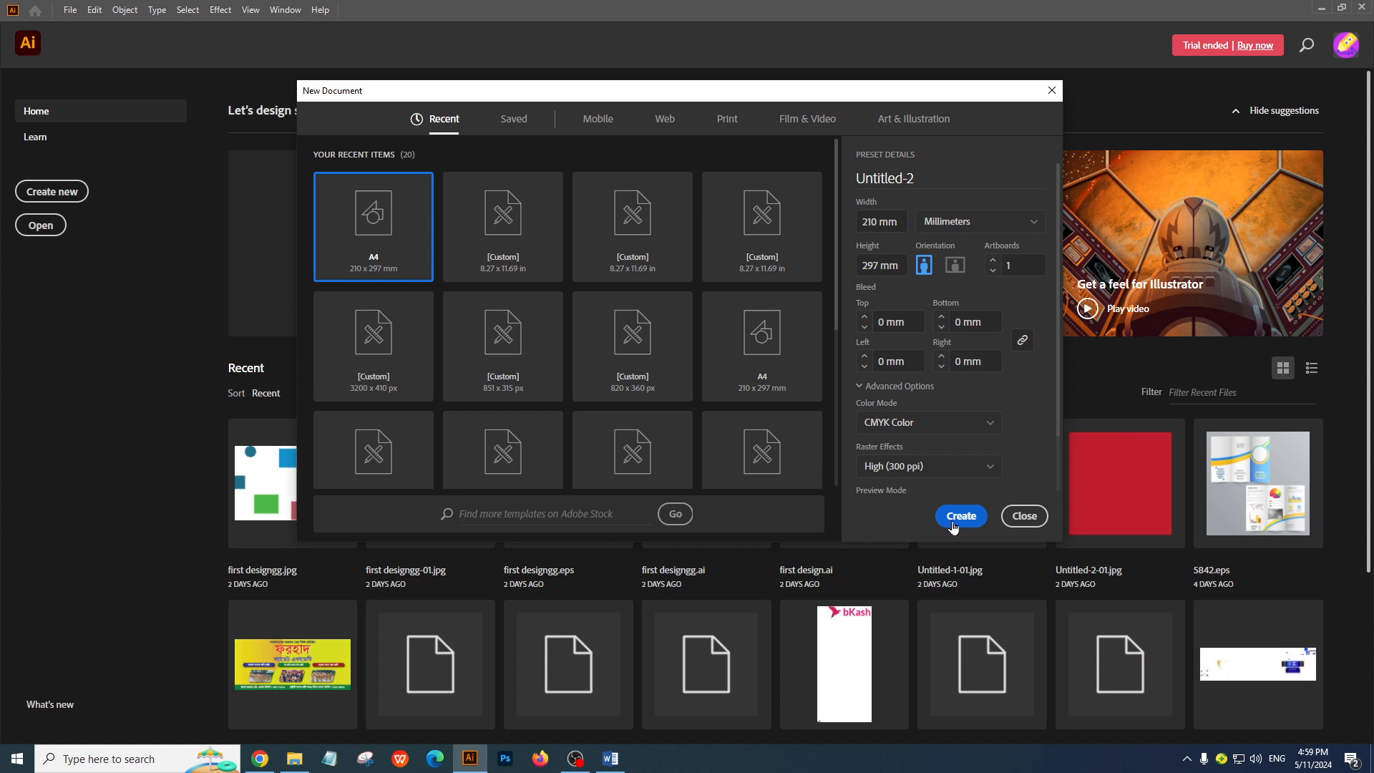
pyautogui.click(1013, 520)
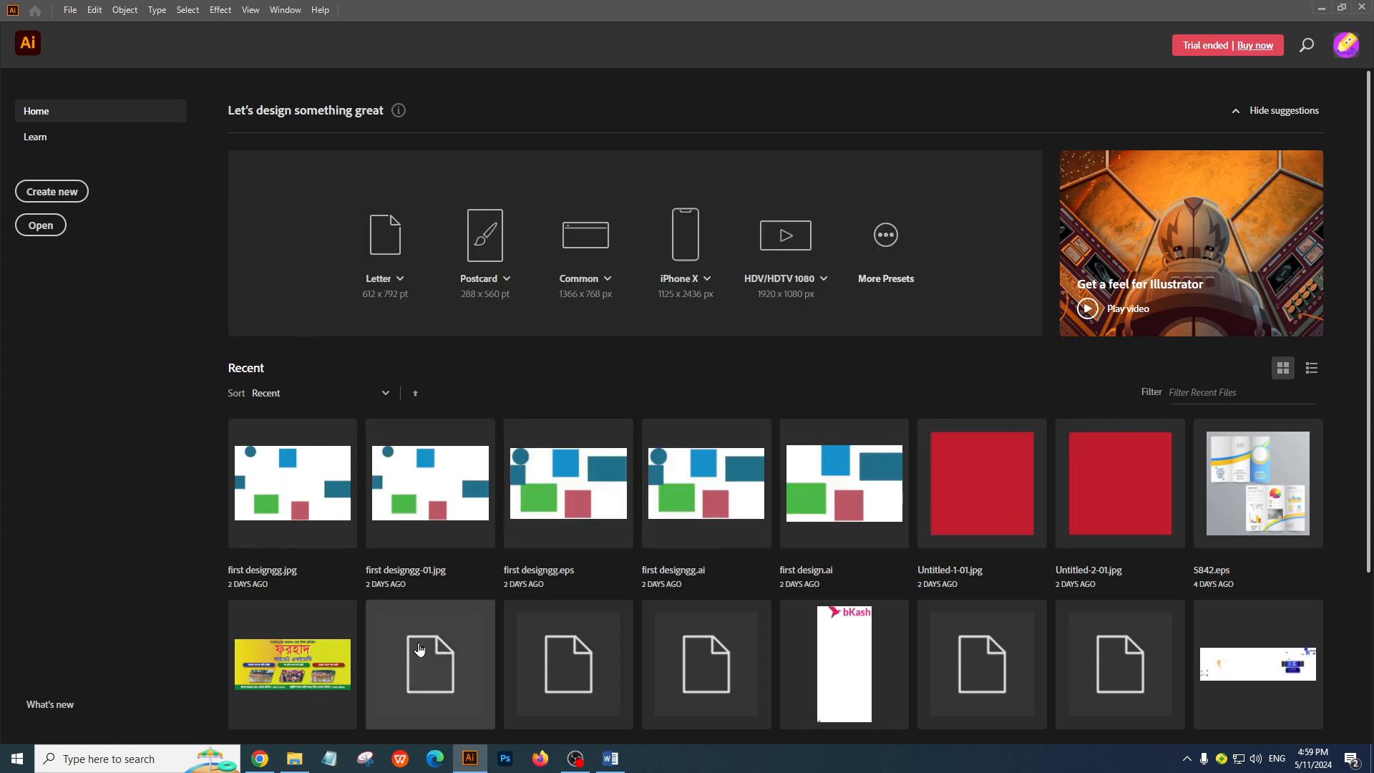
# Switch to Chrome and look through the flyer design image results
pyautogui.click(260, 758)
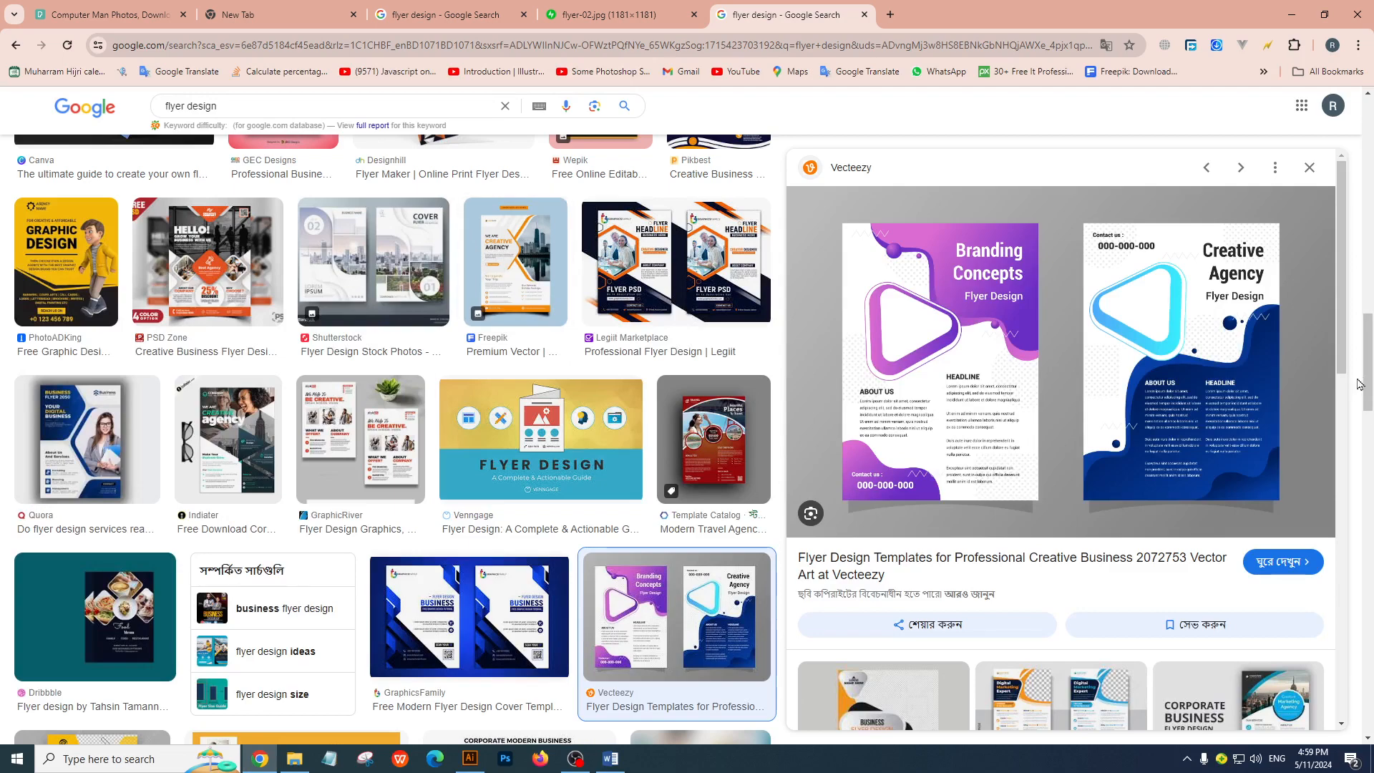
pyautogui.moveTo(1362, 384); pyautogui.dragTo(1369, 143)
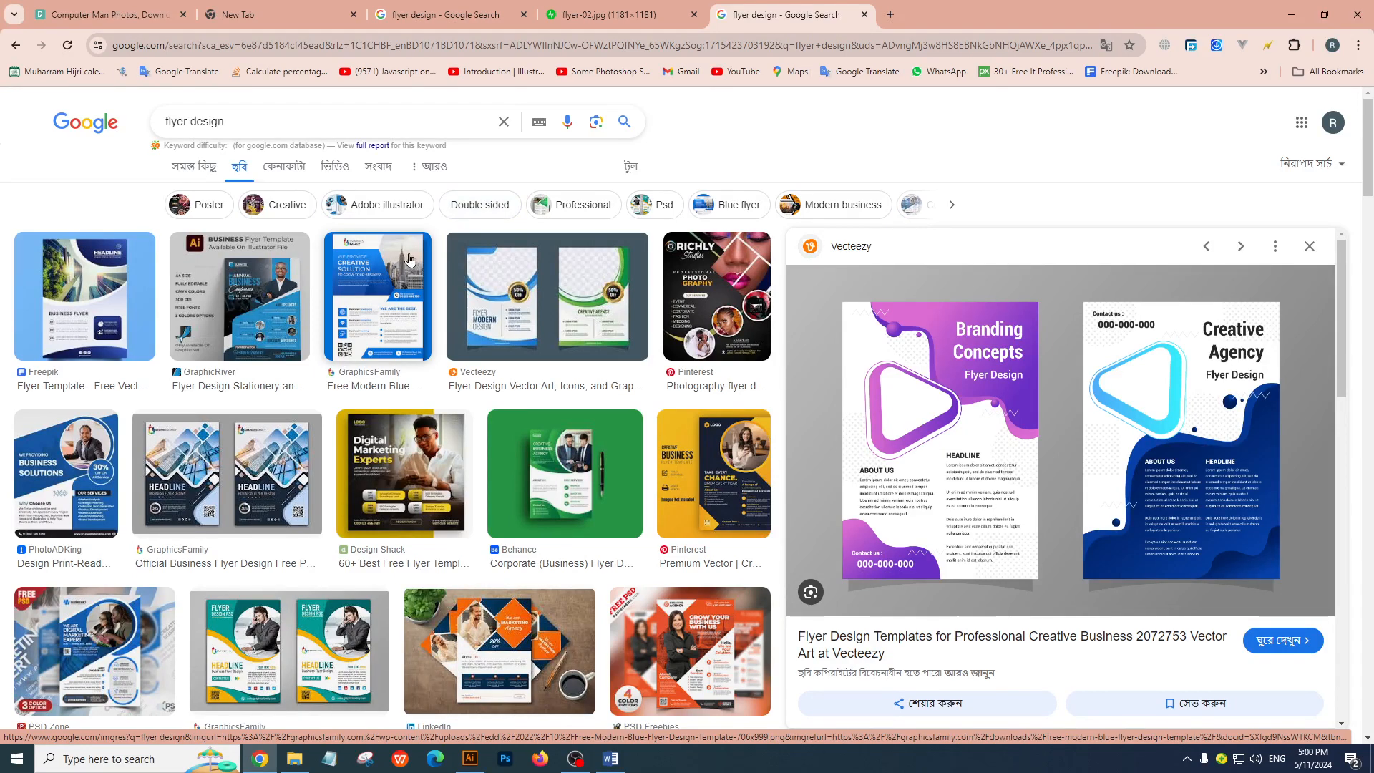
pyautogui.scroll(-5, 1372, 412)
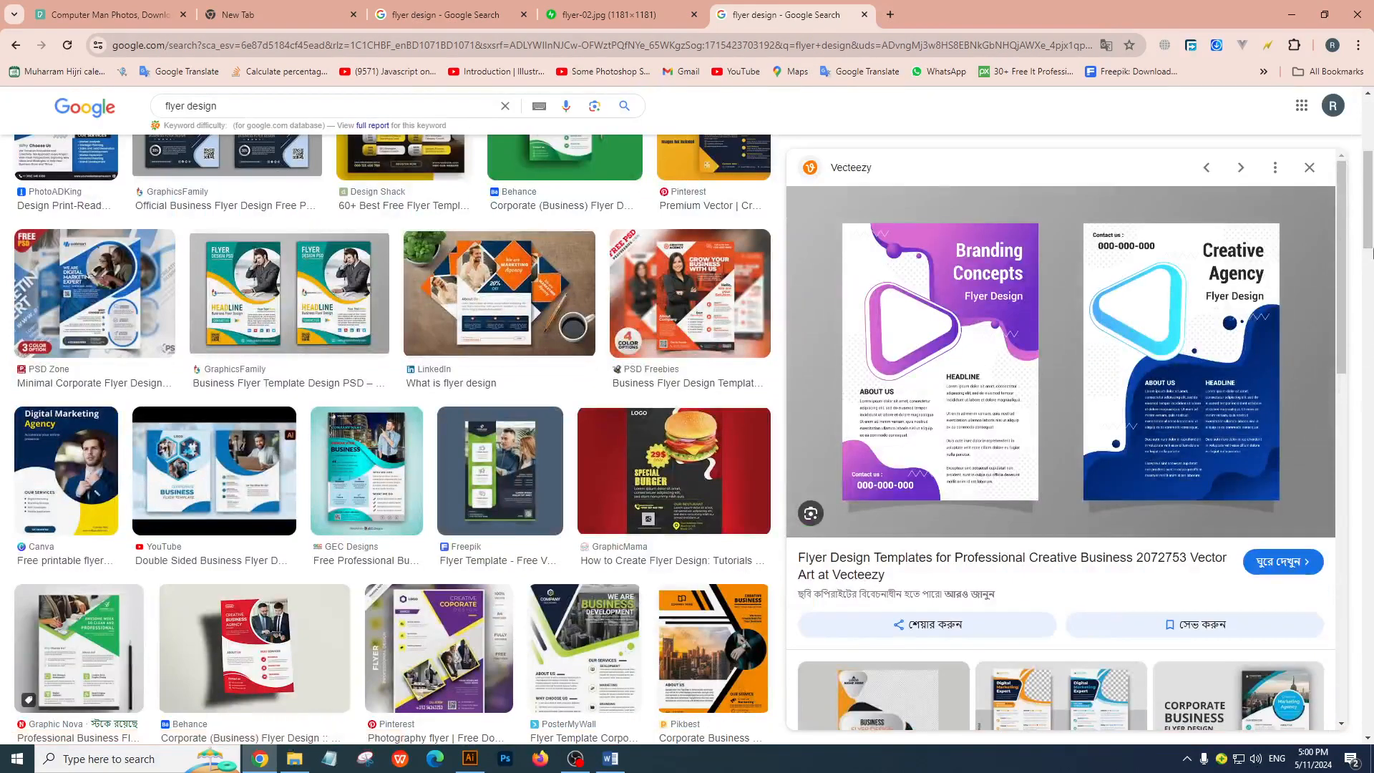
pyautogui.scroll(5, 1371, 412)
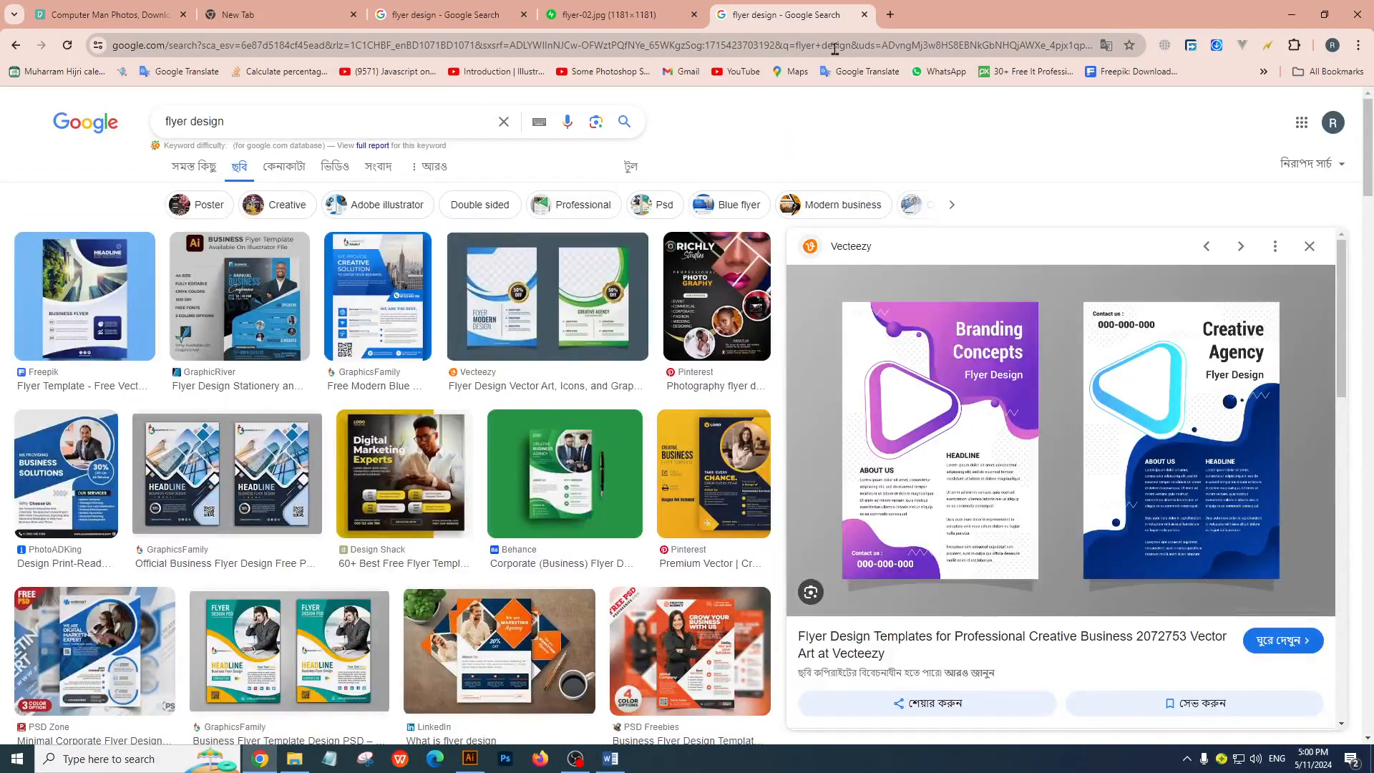
# Search Google for "business card size" in a new browser tab and examine the dimensions in the featured result
pyautogui.click(890, 16)
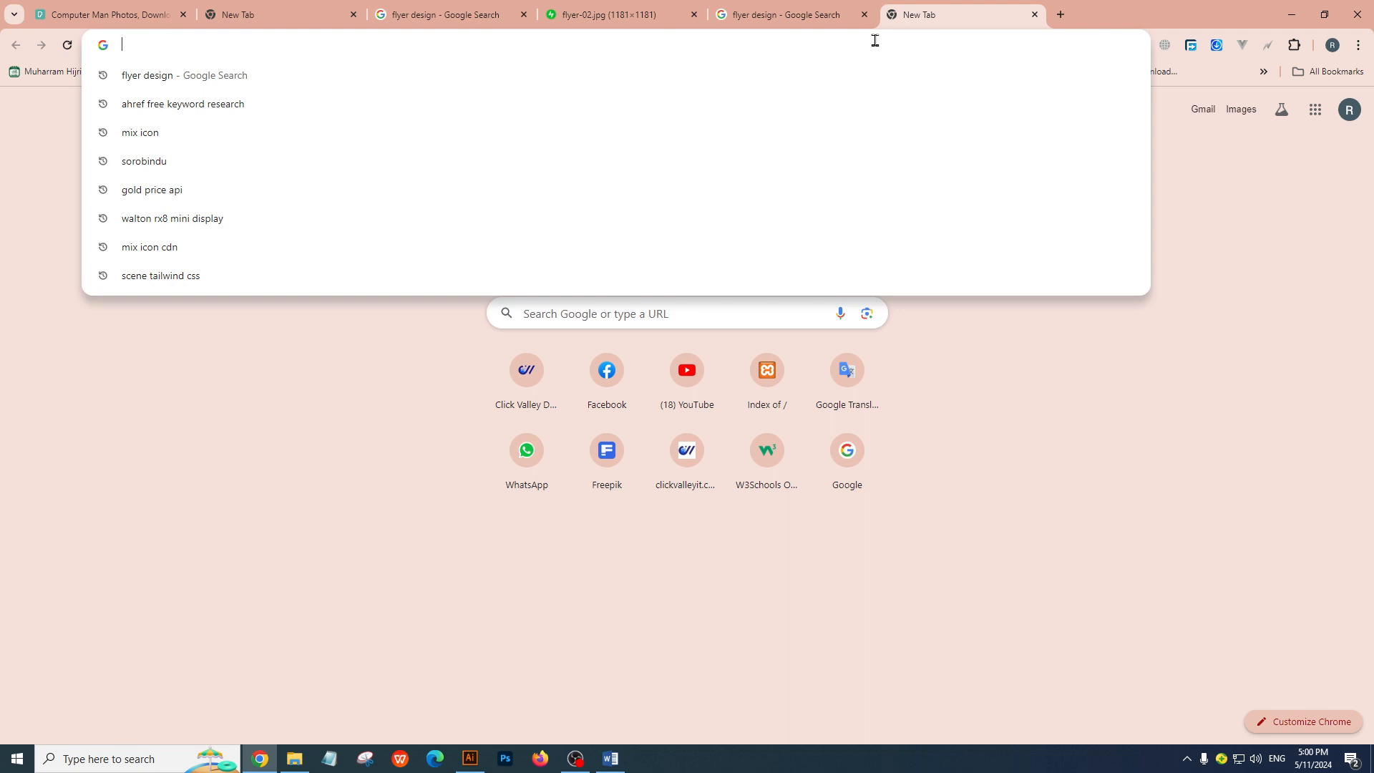
pyautogui.write('bus')
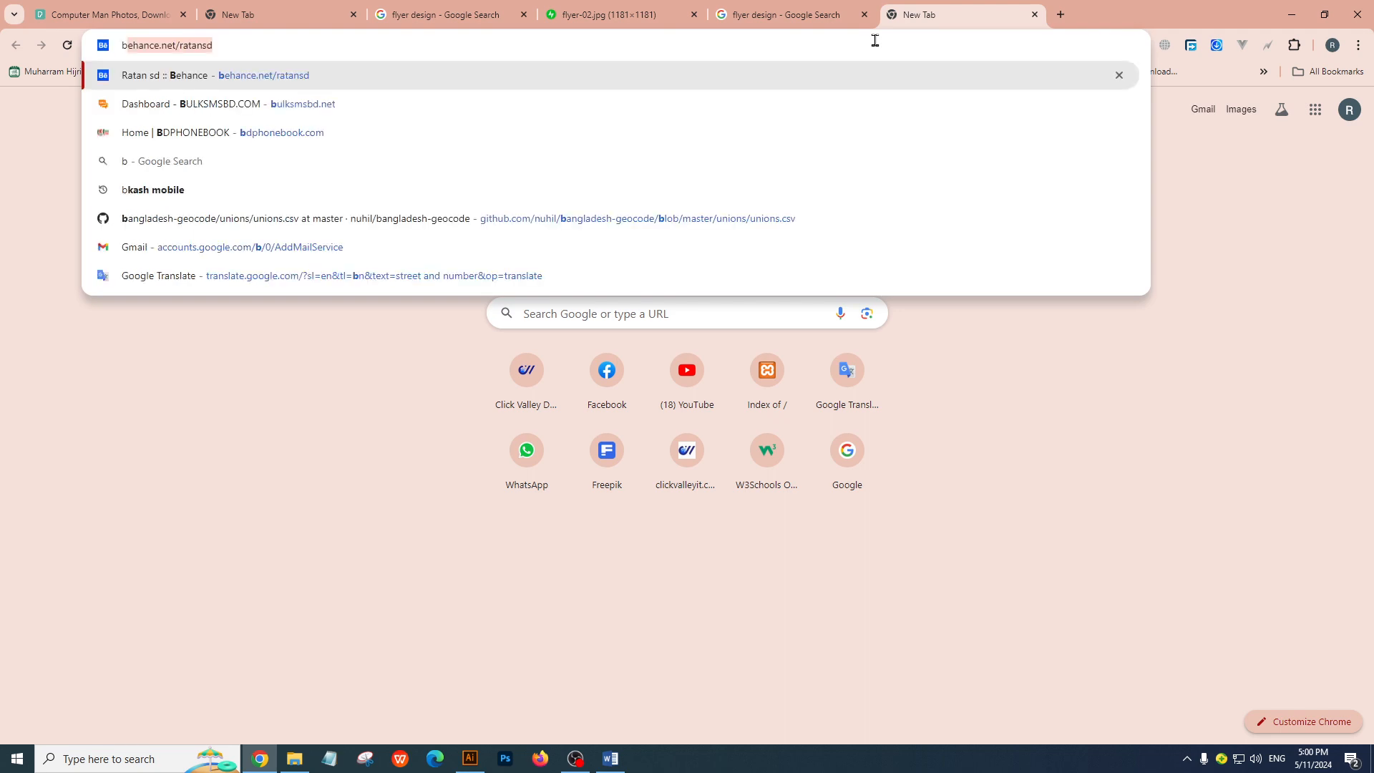
pyautogui.press('Down')
pyautogui.press('Down')
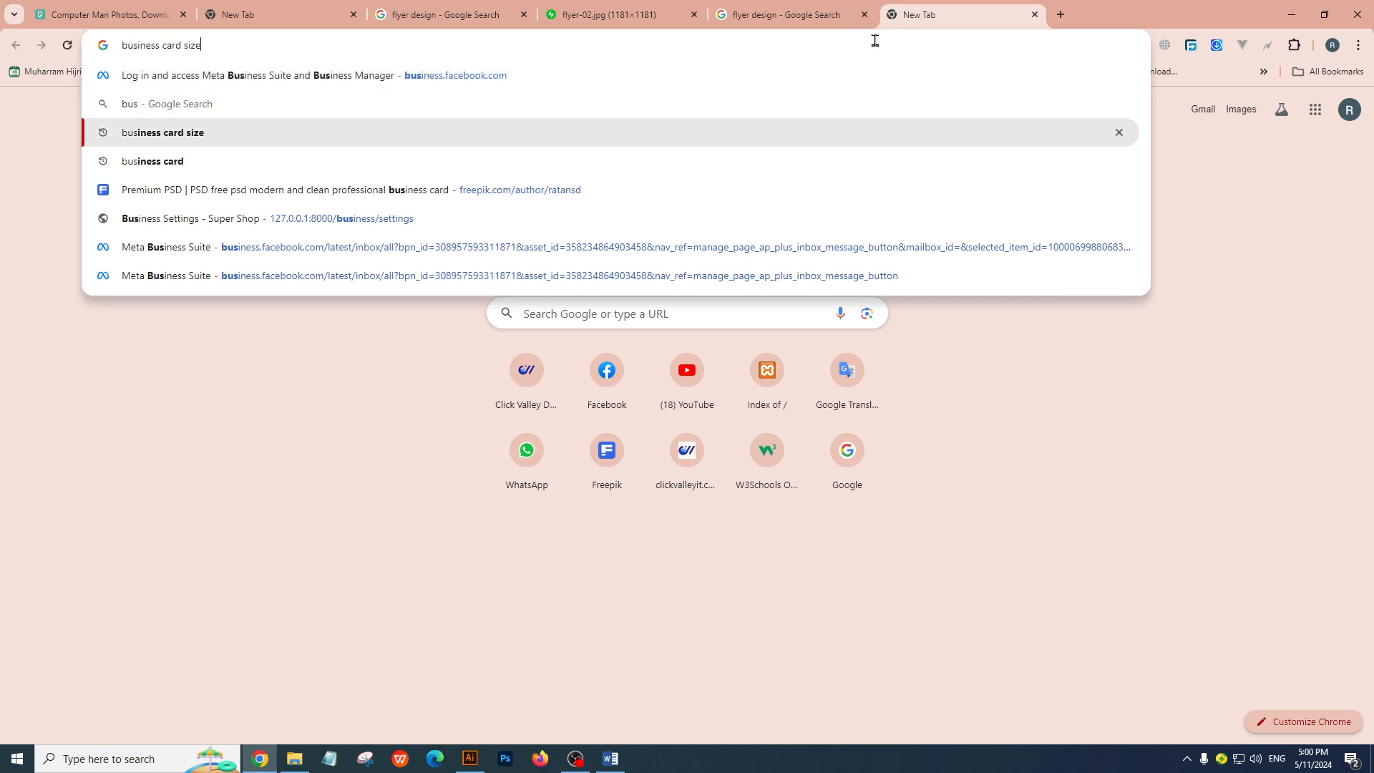
pyautogui.press('Return')
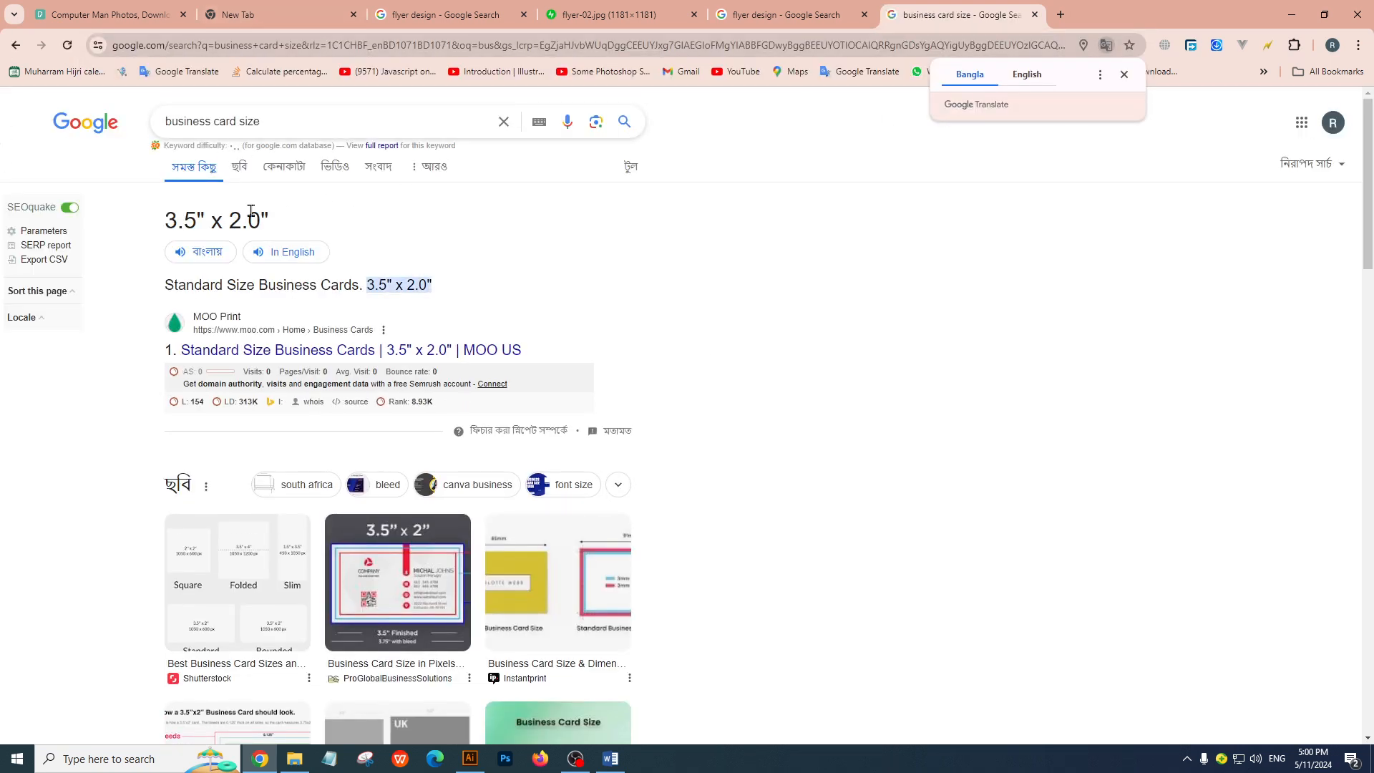
pyautogui.moveTo(163, 219); pyautogui.dragTo(210, 221)
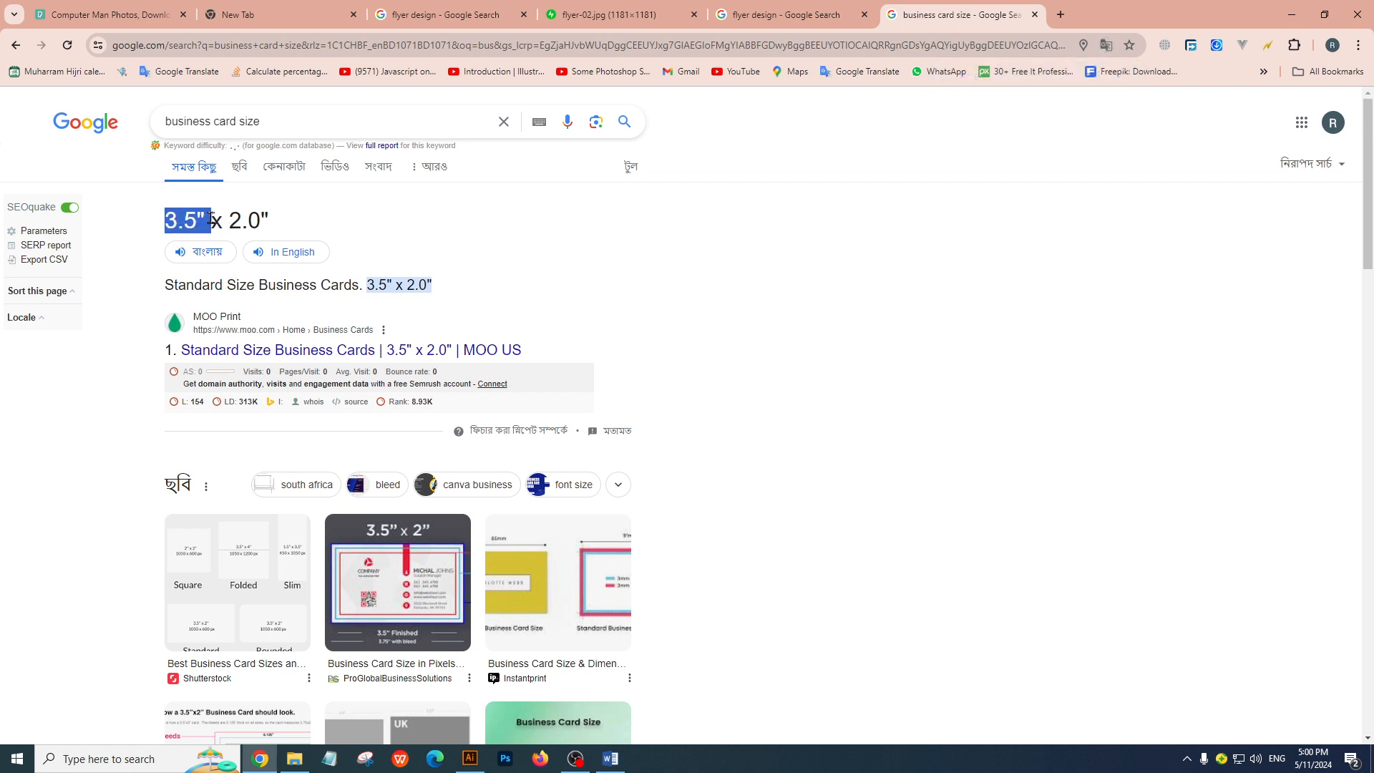
pyautogui.click(206, 215)
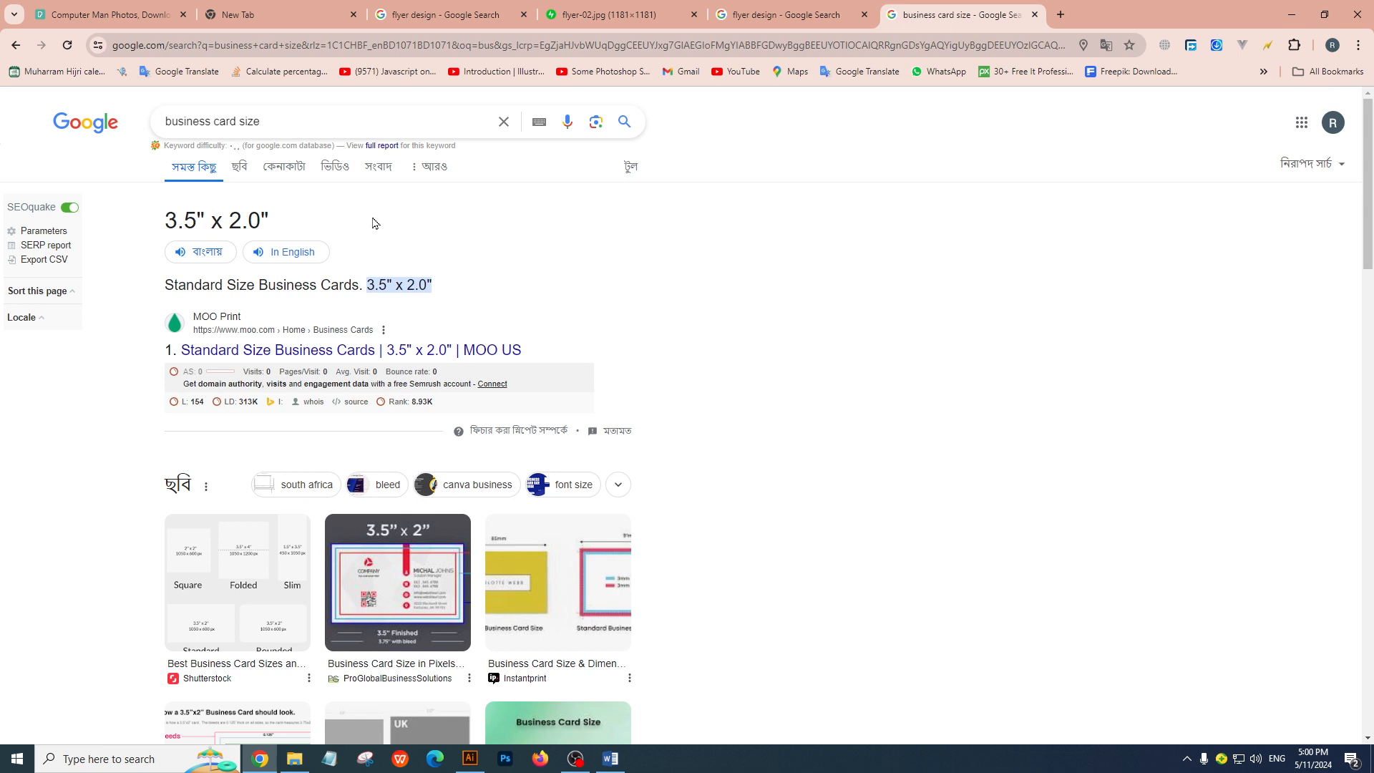
pyautogui.doubleClick(202, 216)
pyautogui.click(226, 213)
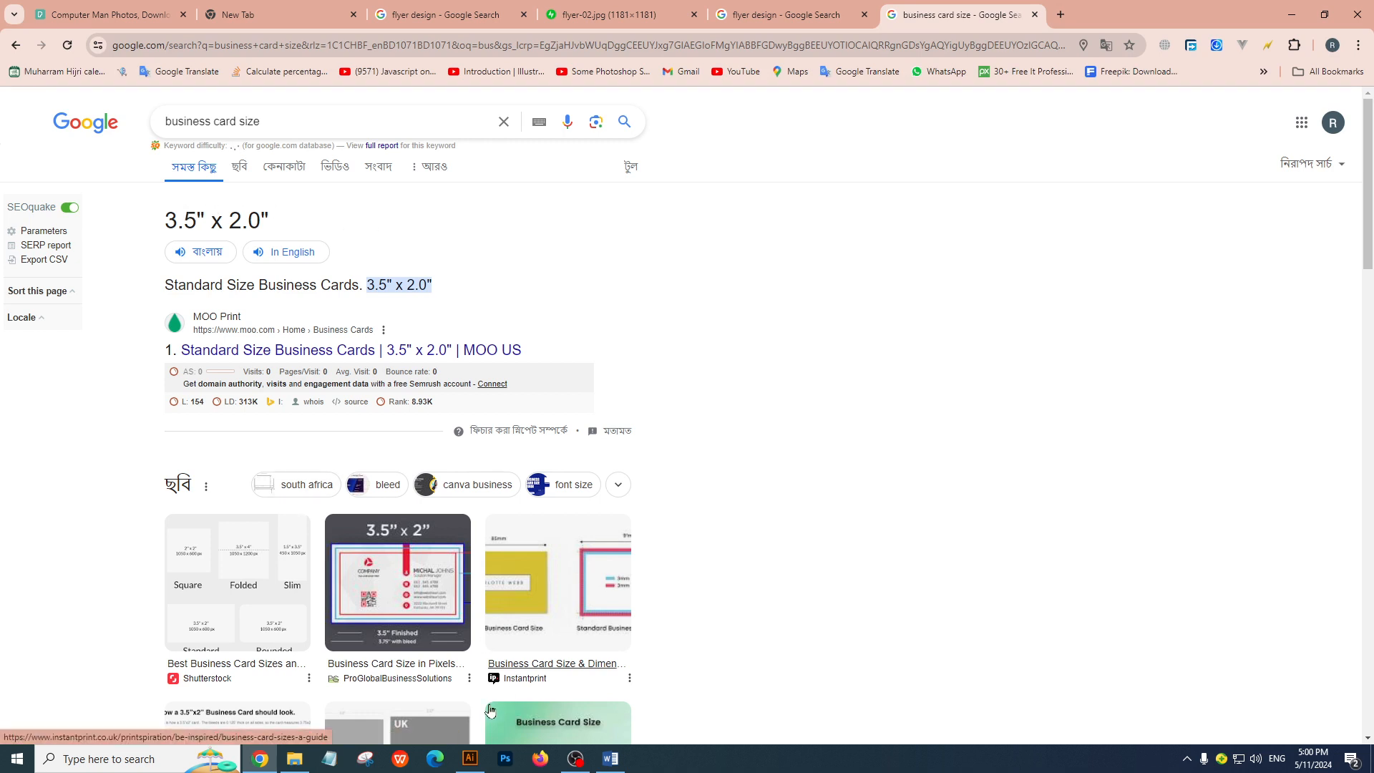
# Switch to Illustrator, create a new document from the Letter preset and add the text 5″ on the artboard
pyautogui.click(469, 758)
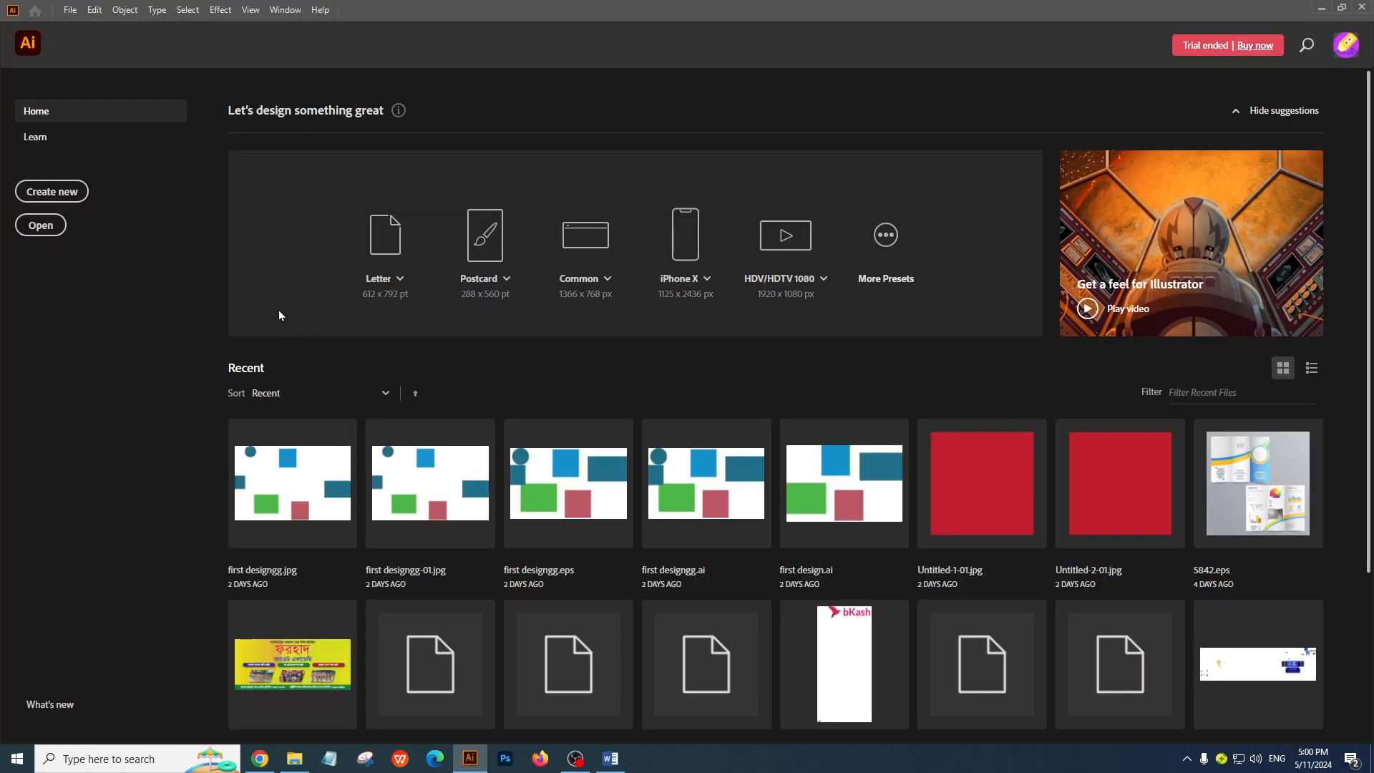
pyautogui.click(398, 231)
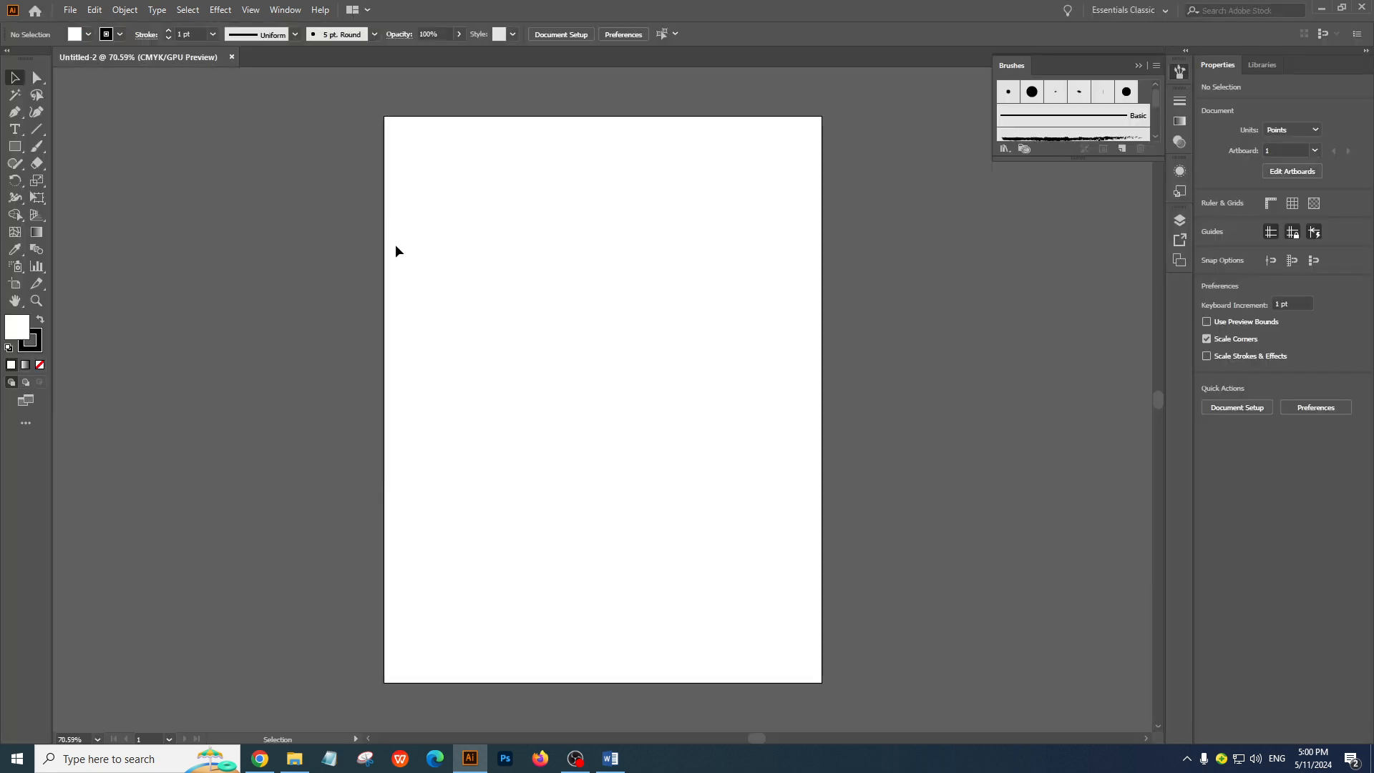
pyautogui.click(15, 130)
pyautogui.click(513, 392)
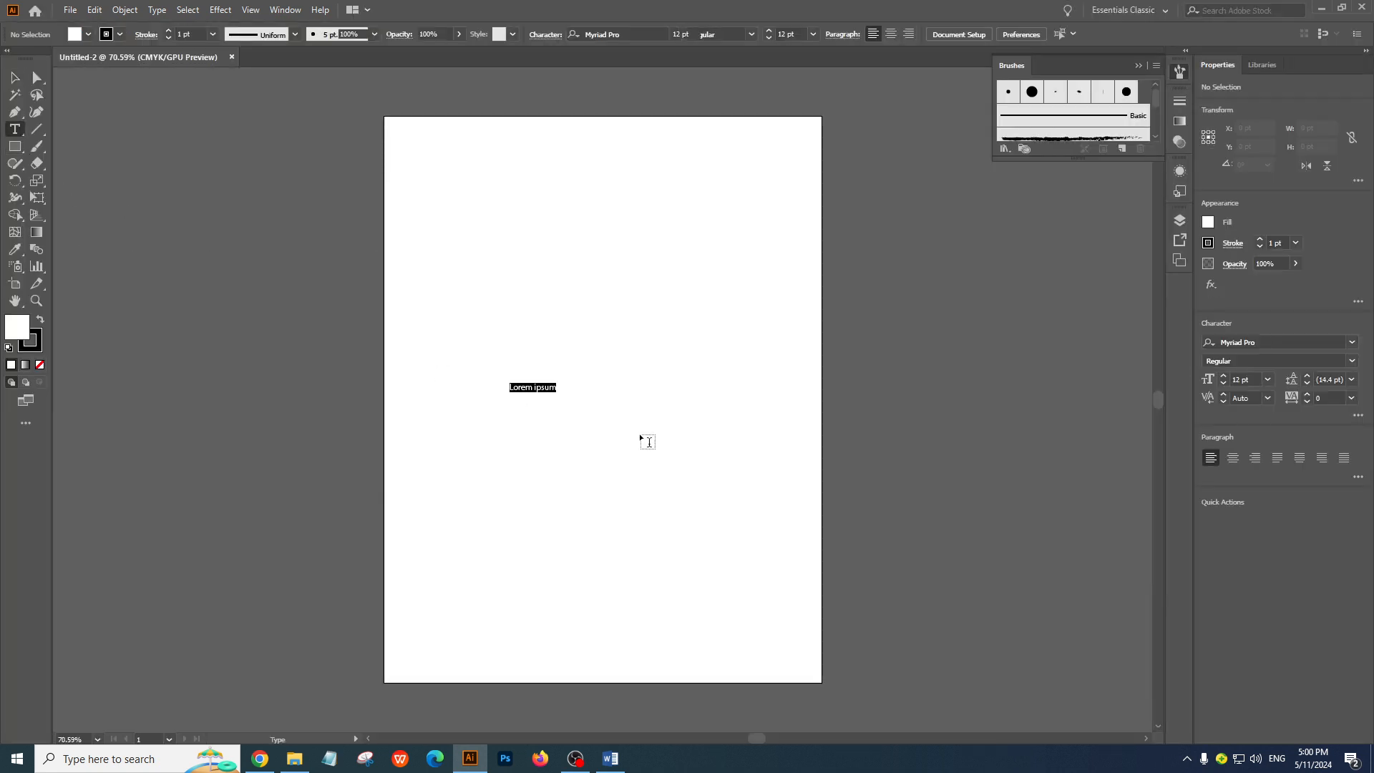
pyautogui.write('s')
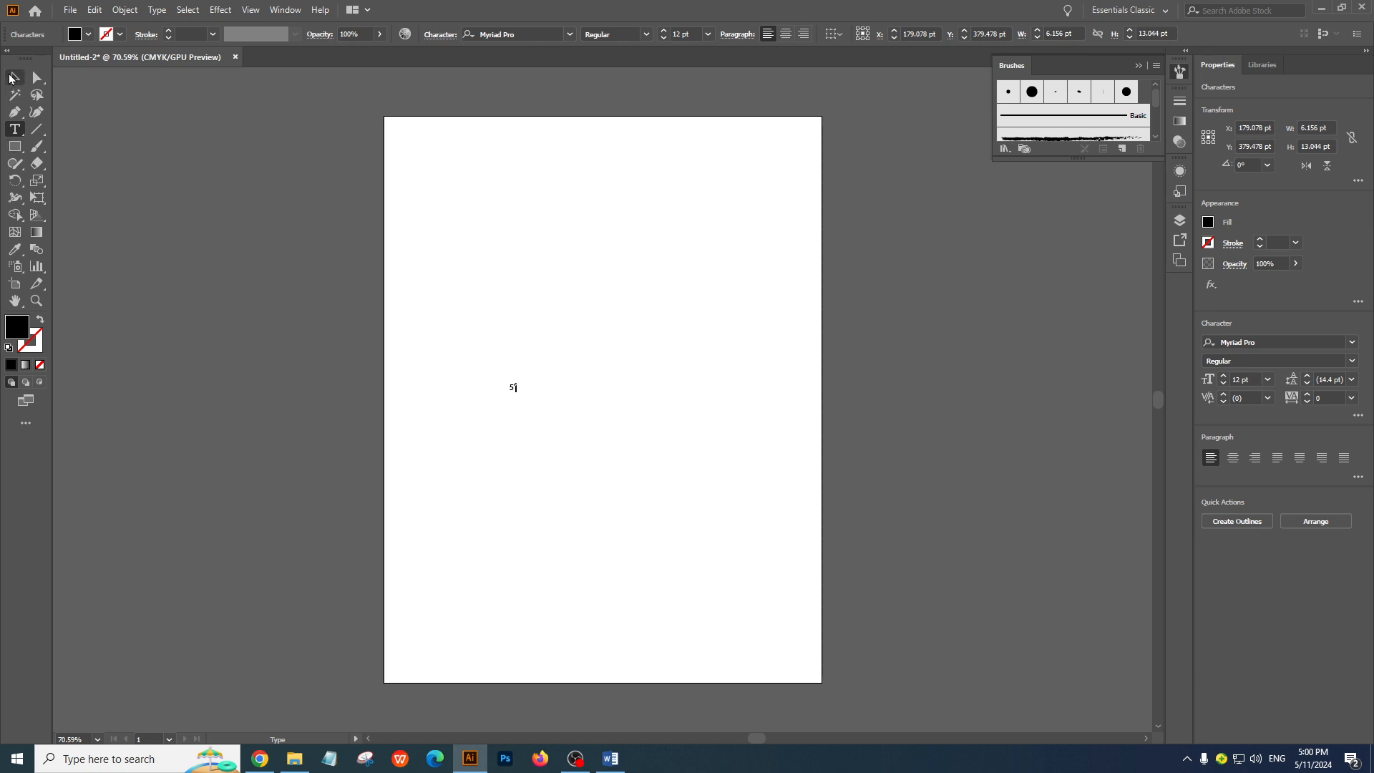
pyautogui.press('Escape')
# Enlarge the 5″ text to about 282 pt and move it to the upper-right area of the artboard
pyautogui.moveTo(530, 398); pyautogui.dragTo(614, 507)
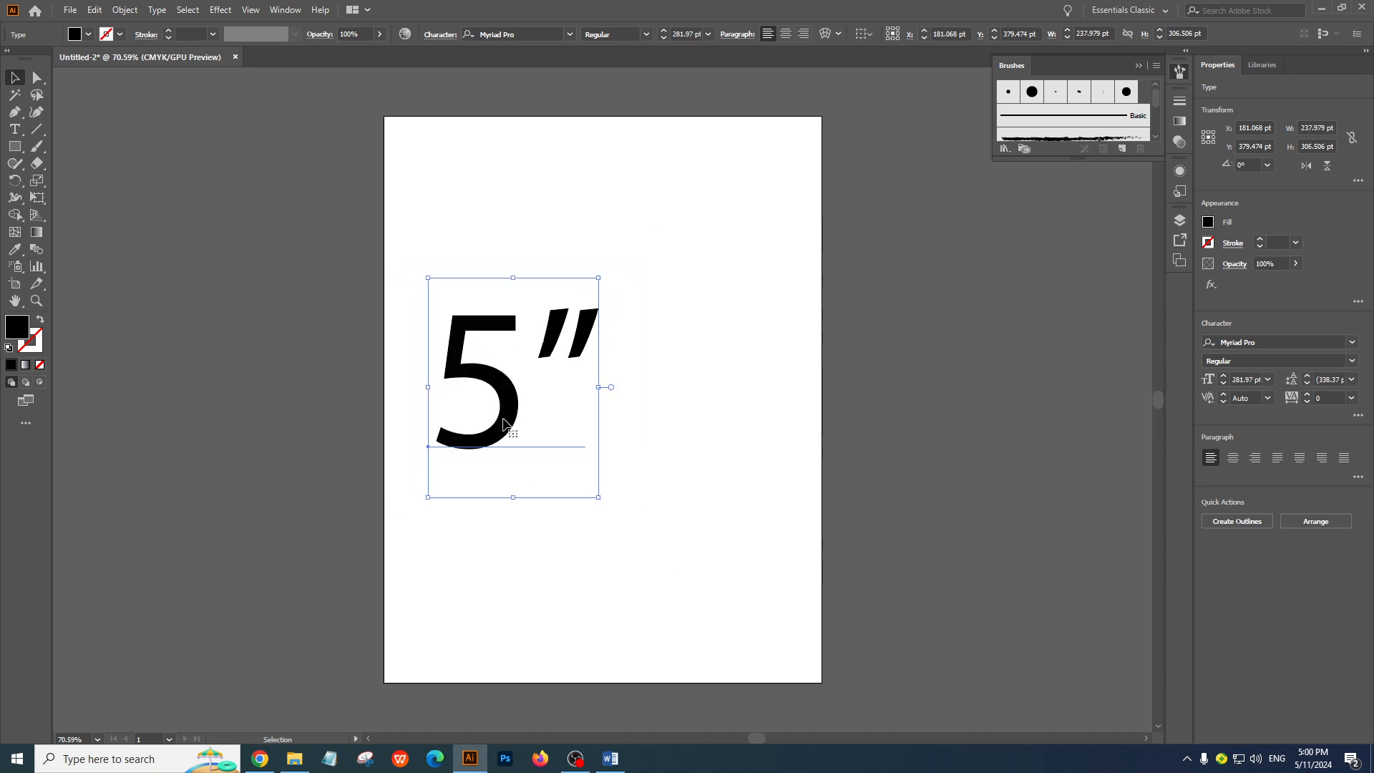
pyautogui.moveTo(508, 425); pyautogui.dragTo(552, 354)
pyautogui.click(660, 438)
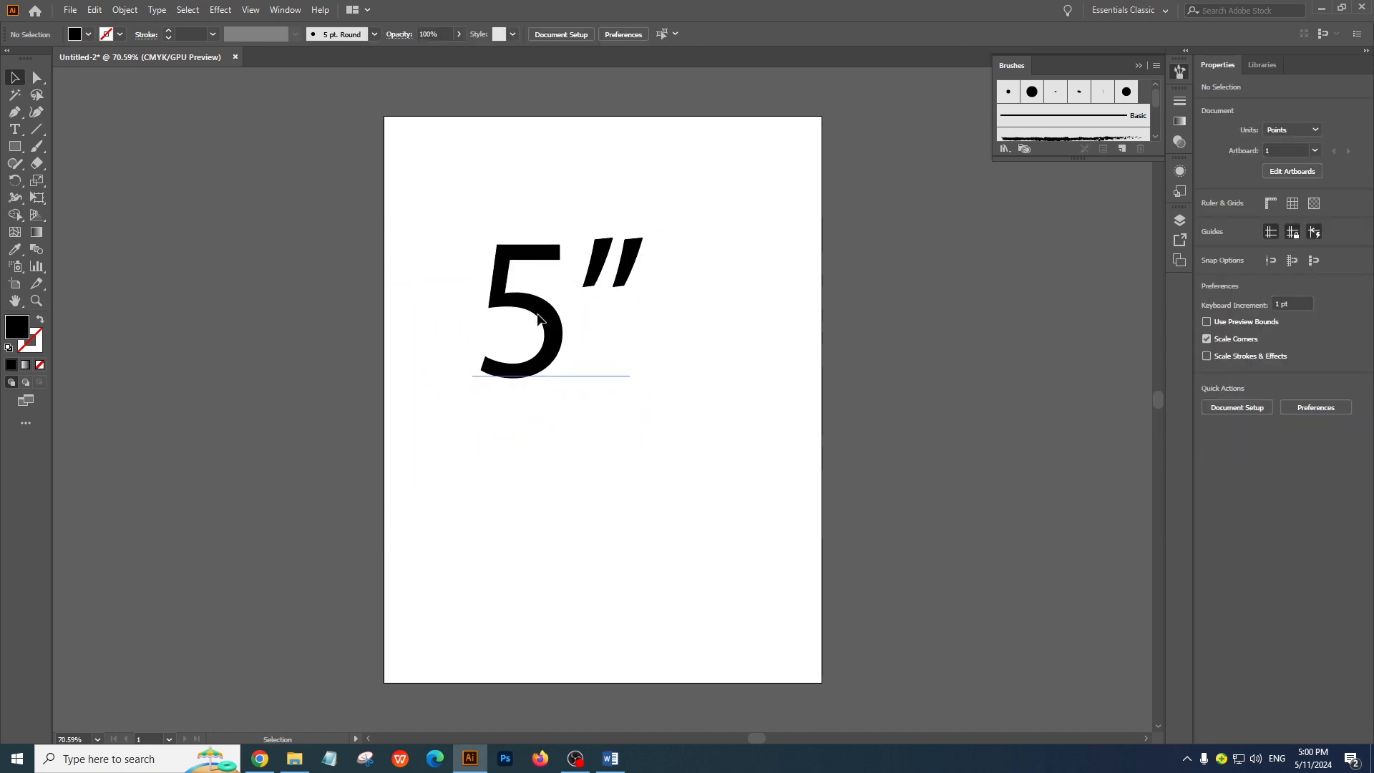
pyautogui.moveTo(496, 307); pyautogui.dragTo(624, 328)
pyautogui.click(469, 316)
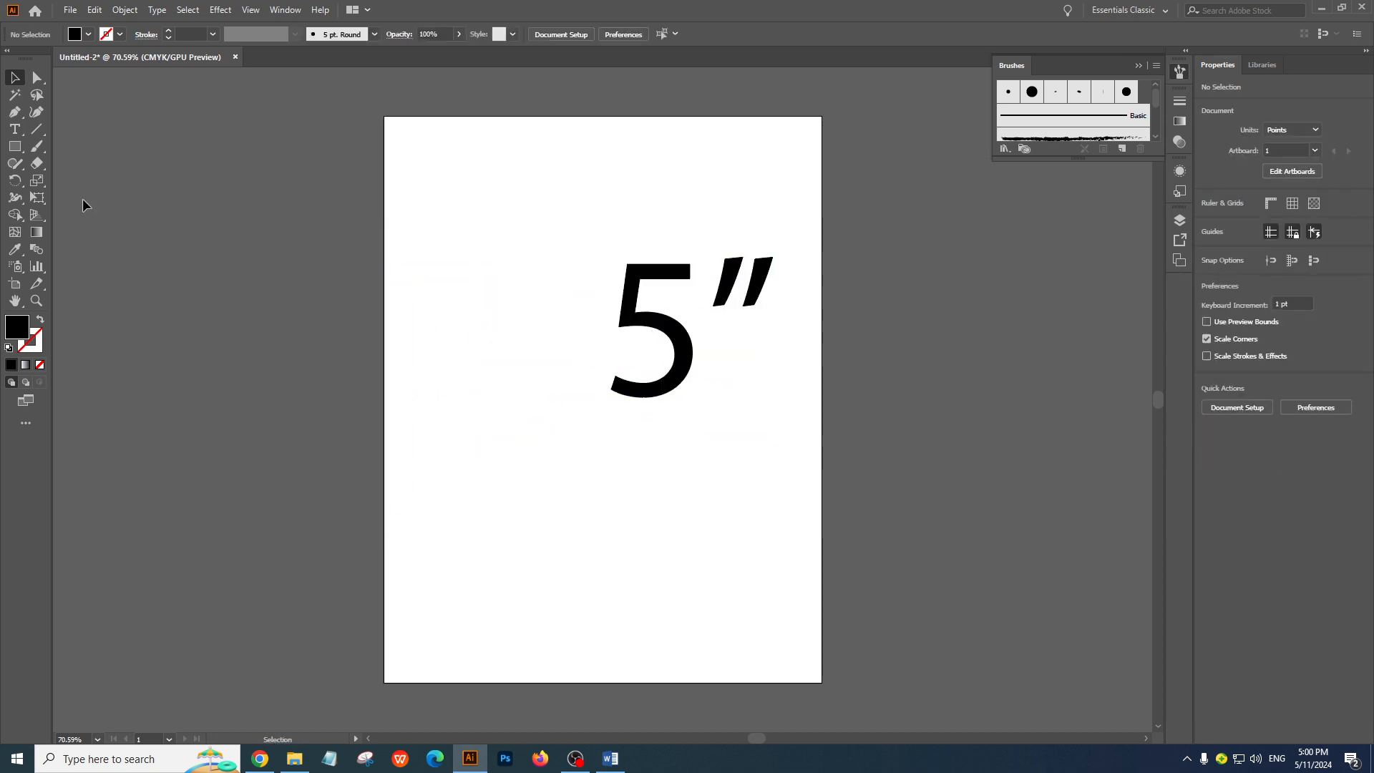
# Add Lorem ipsum placeholder text in the lower part of the artboard, enlarge it to about 60 pt and place it below the 5″
pyautogui.click(14, 129)
pyautogui.click(441, 540)
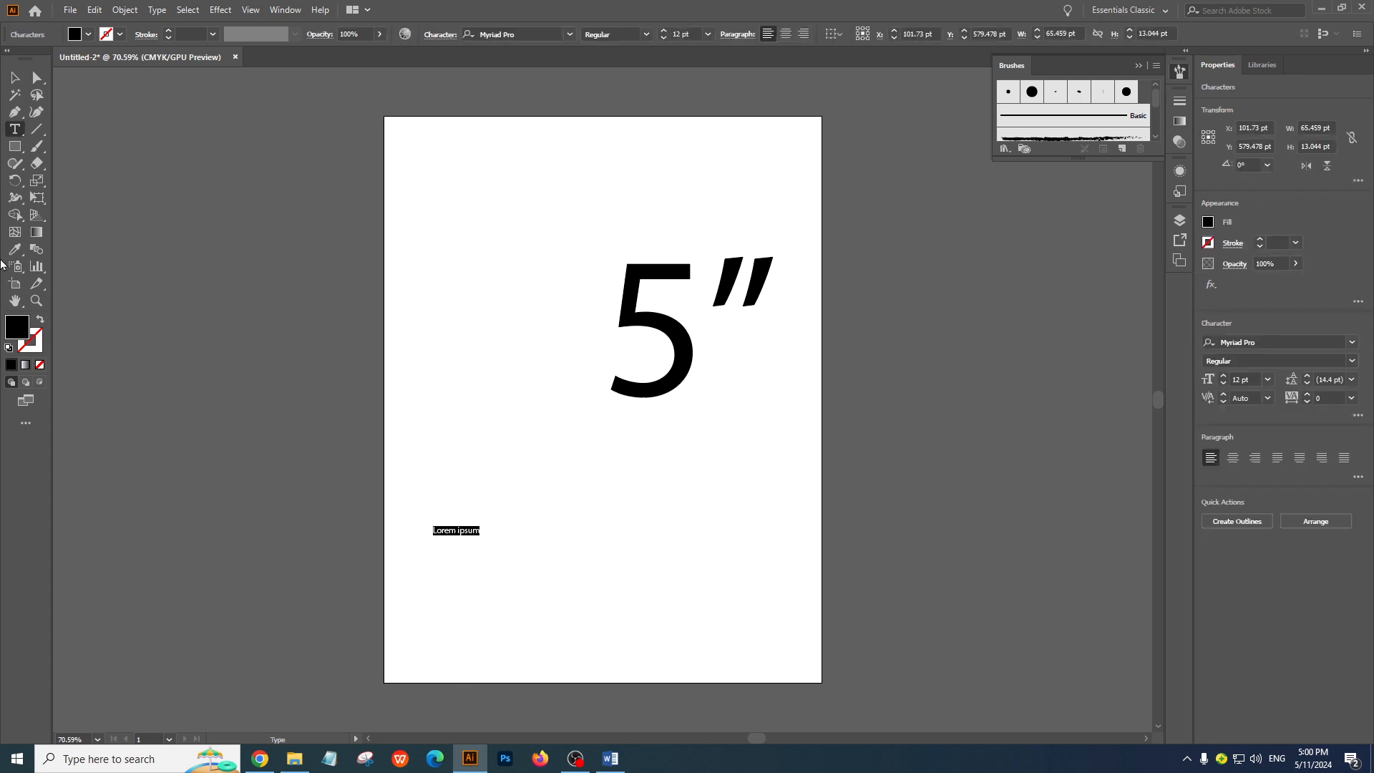
pyautogui.press('Escape')
pyautogui.click(630, 531)
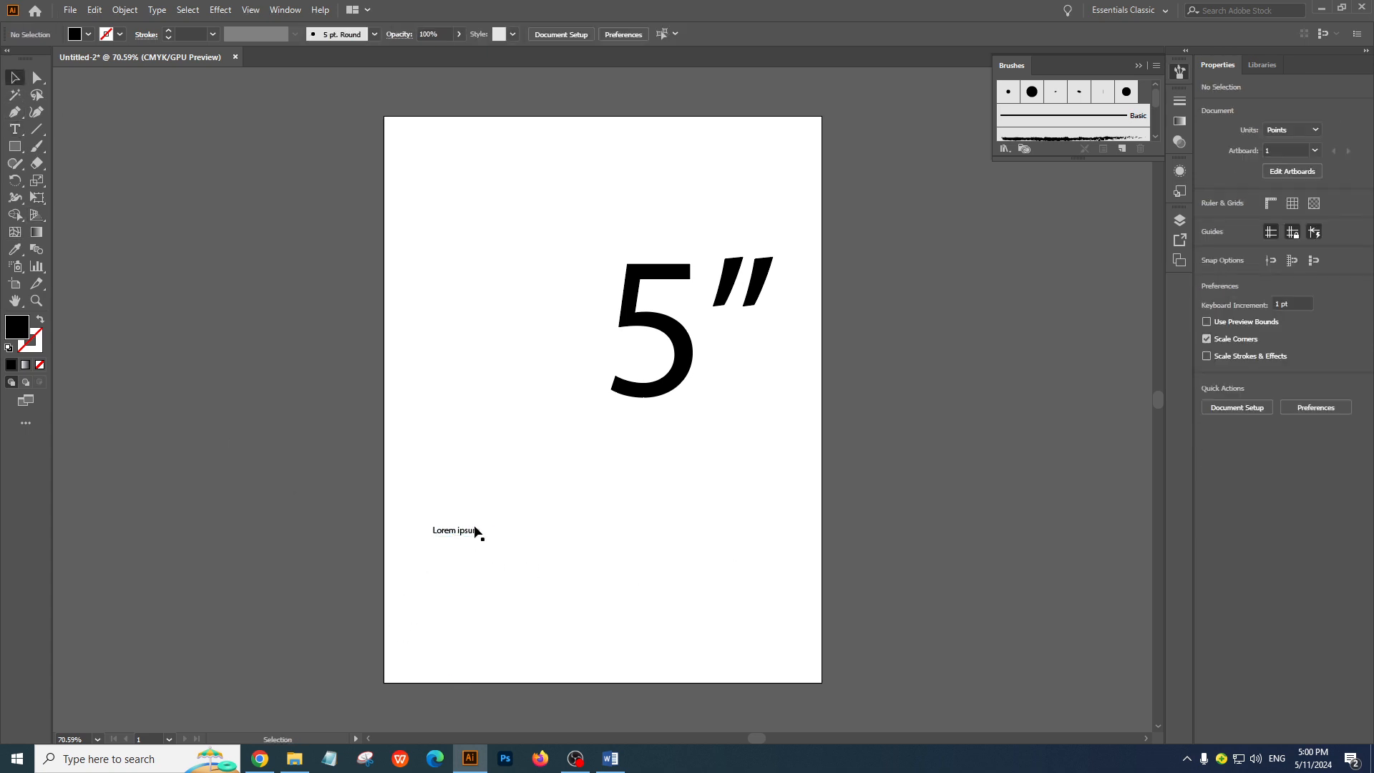
pyautogui.click(473, 541)
pyautogui.moveTo(482, 538); pyautogui.dragTo(576, 616)
pyautogui.moveTo(534, 537); pyautogui.dragTo(646, 516)
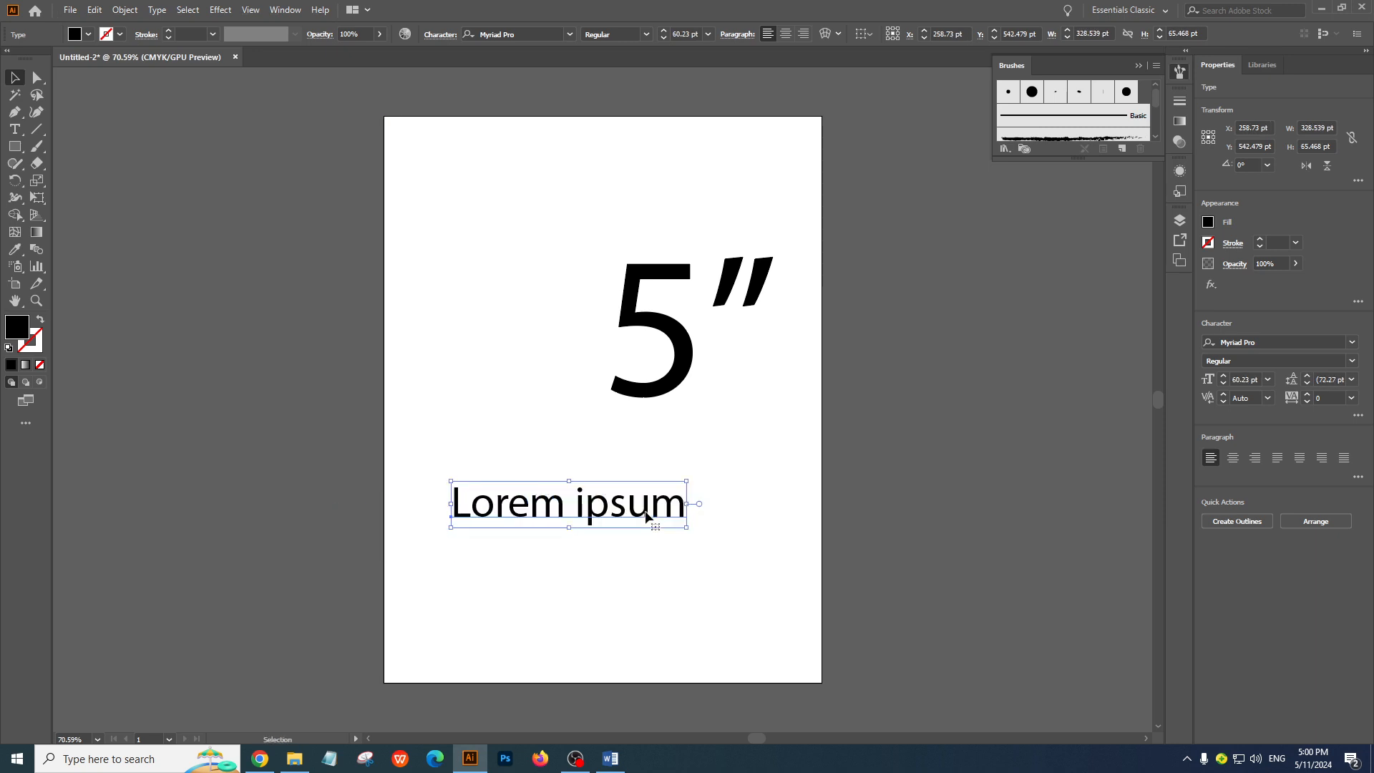
# Replace the placeholder text with the feet-and-inches notation 3′ 5″
pyautogui.press('t')
pyautogui.hotkey('ctrl', 'a')
pyautogui.click(646, 516)
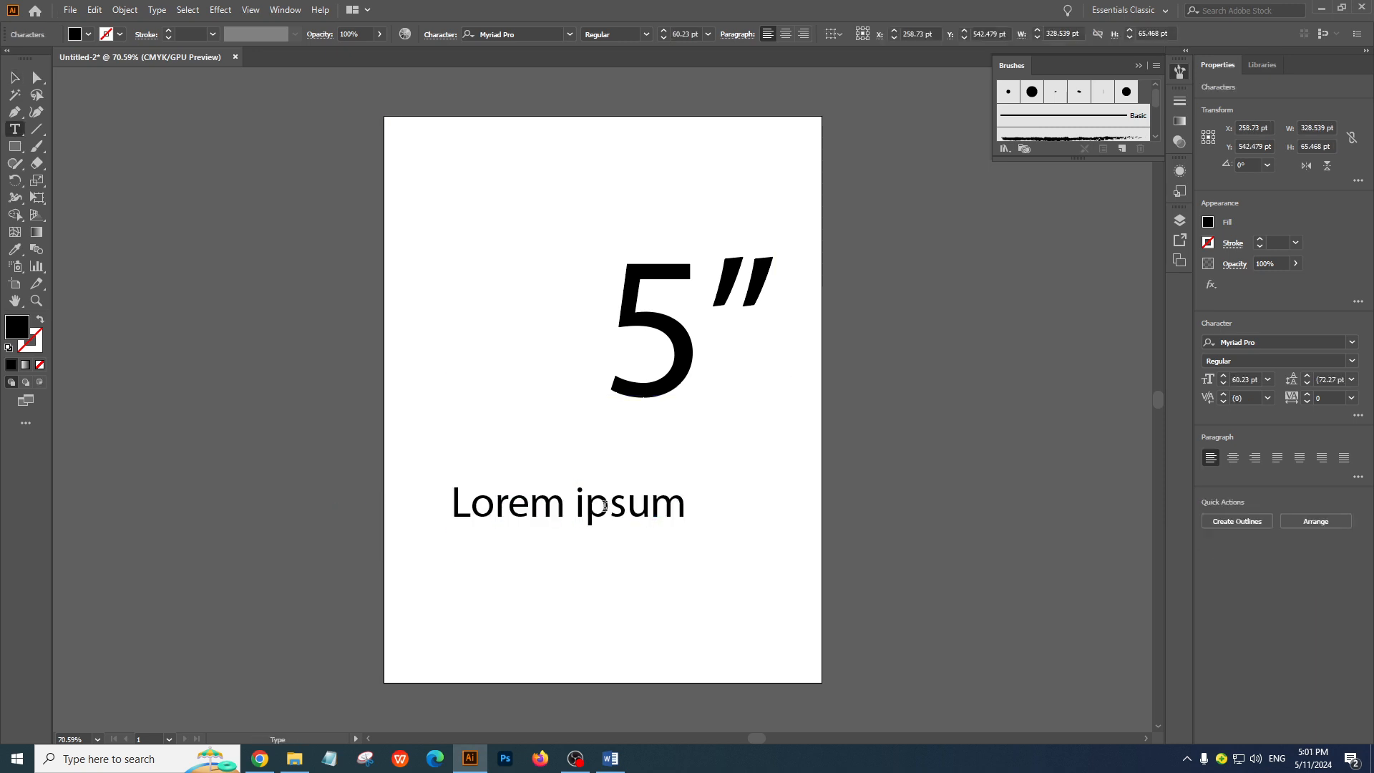
pyautogui.doubleClick(605, 508)
pyautogui.hotkey('ctrl', 'a')
pyautogui.write('3')
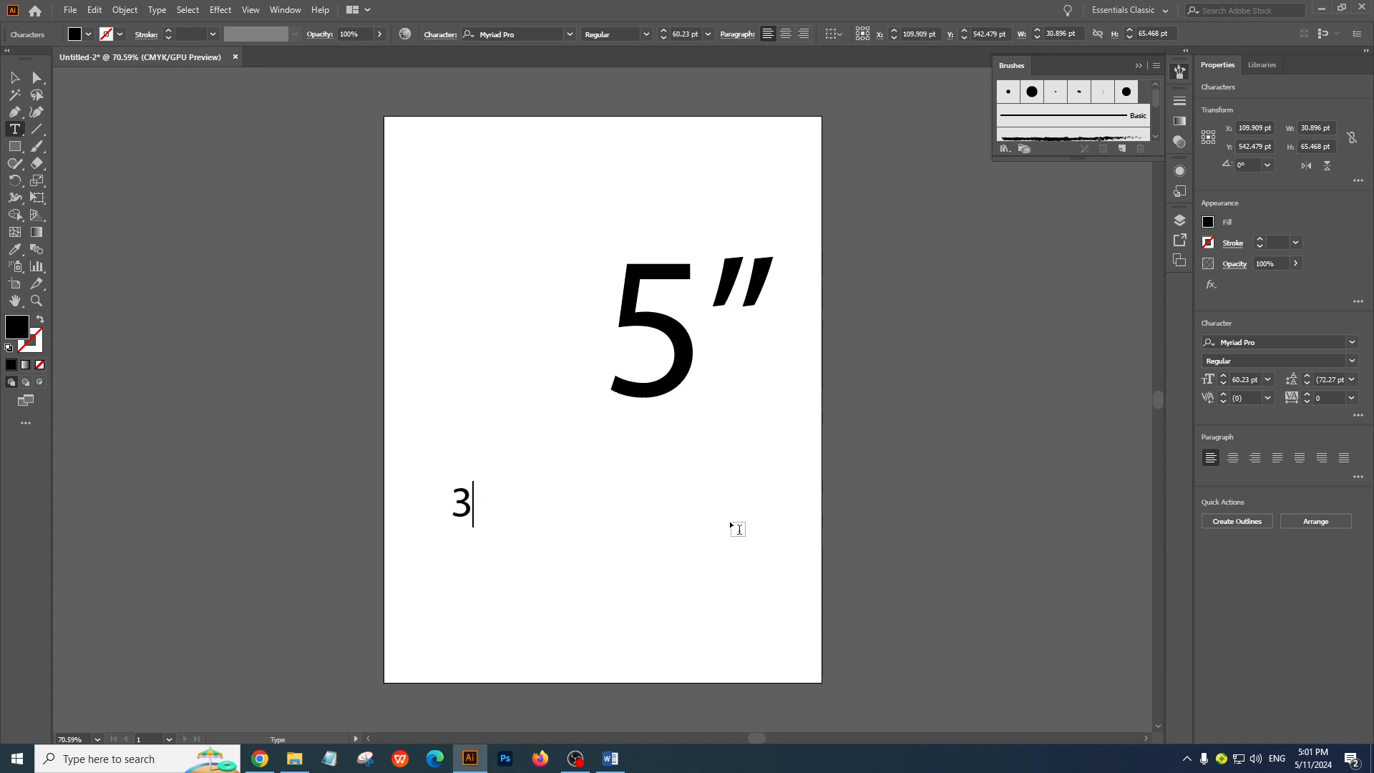
pyautogui.write('"')
pyautogui.press('BackSpace')
pyautogui.write("'")
pyautogui.write("'")
pyautogui.press('BackSpace')
pyautogui.write("'")
pyautogui.write('5')
pyautogui.press('Left')
pyautogui.press('Right')
pyautogui.write('″')
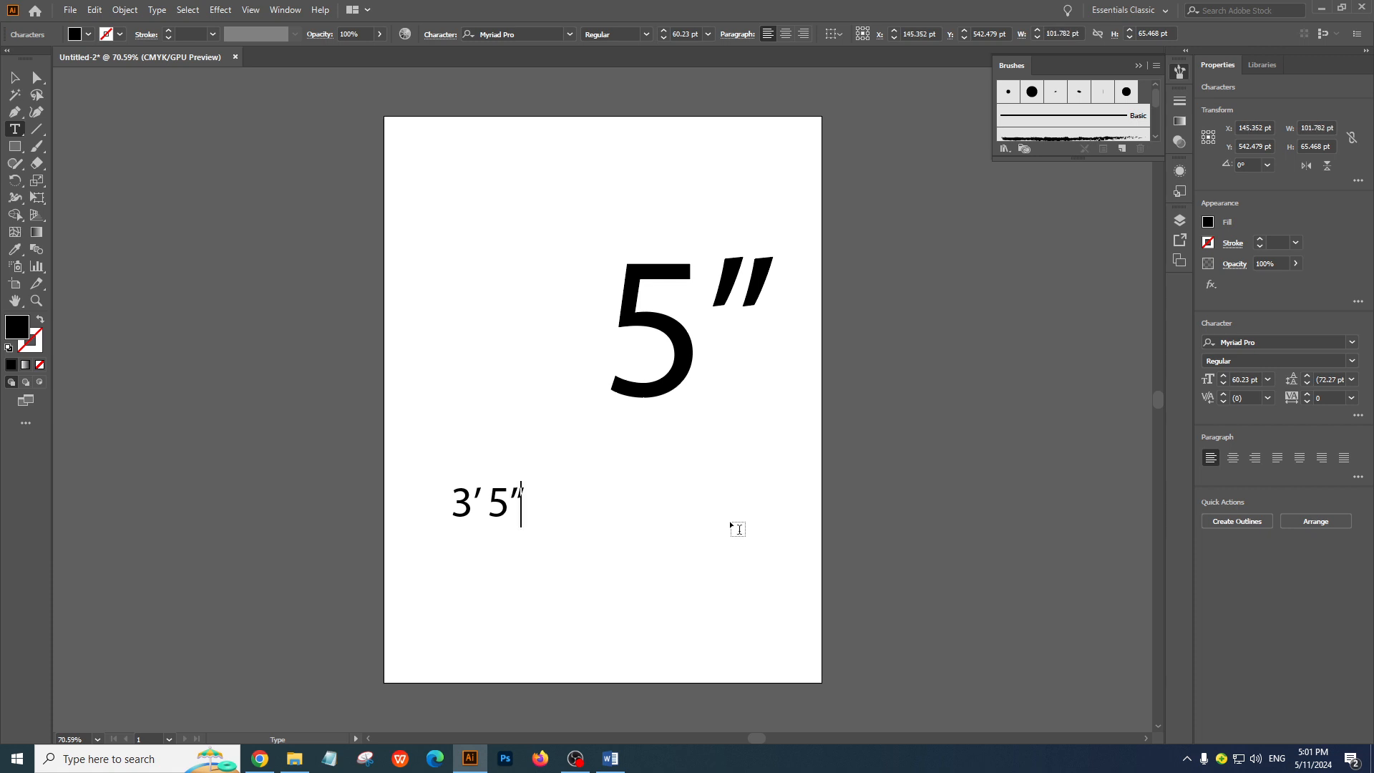
# Finish editing the 3′ 5″ text and delete it from the artboard
pyautogui.press('Escape')
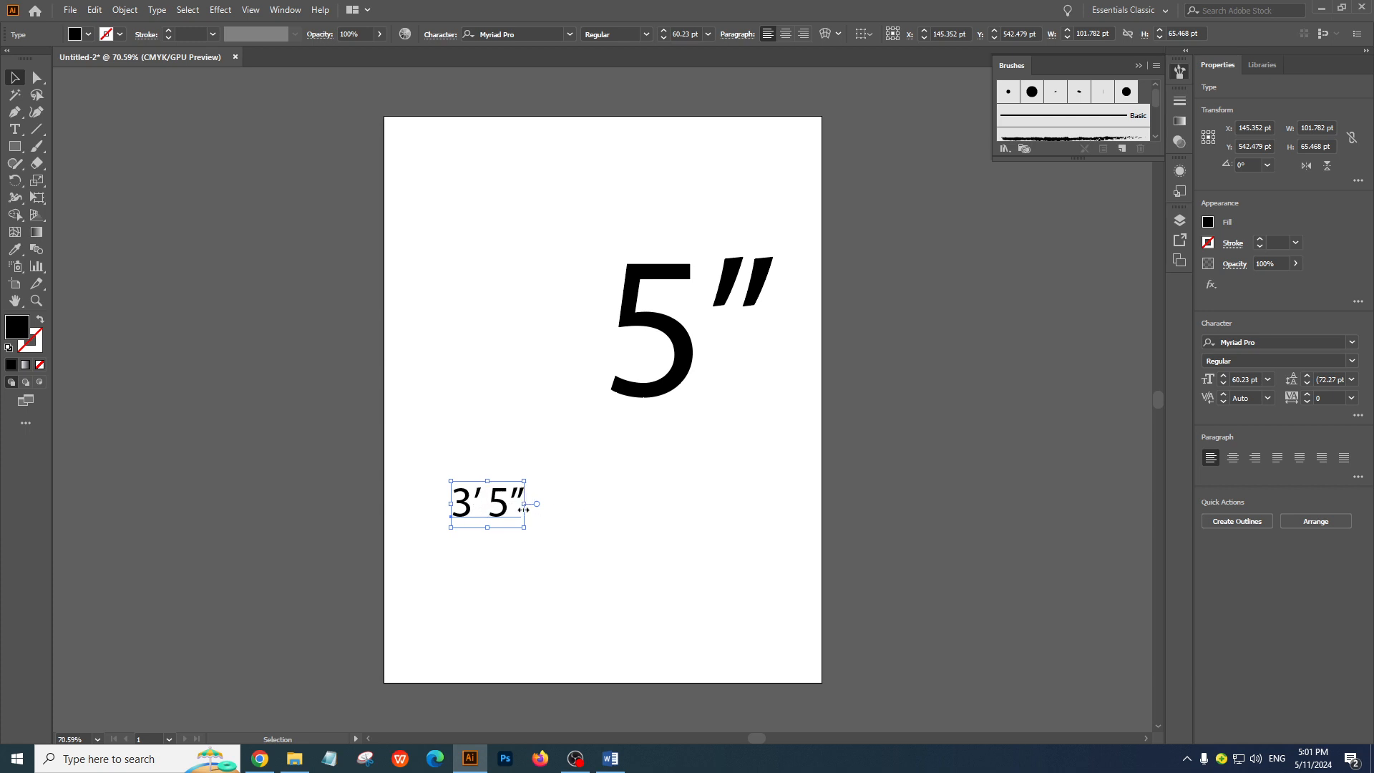
pyautogui.moveTo(519, 499); pyautogui.dragTo(548, 503)
pyautogui.press('Delete')
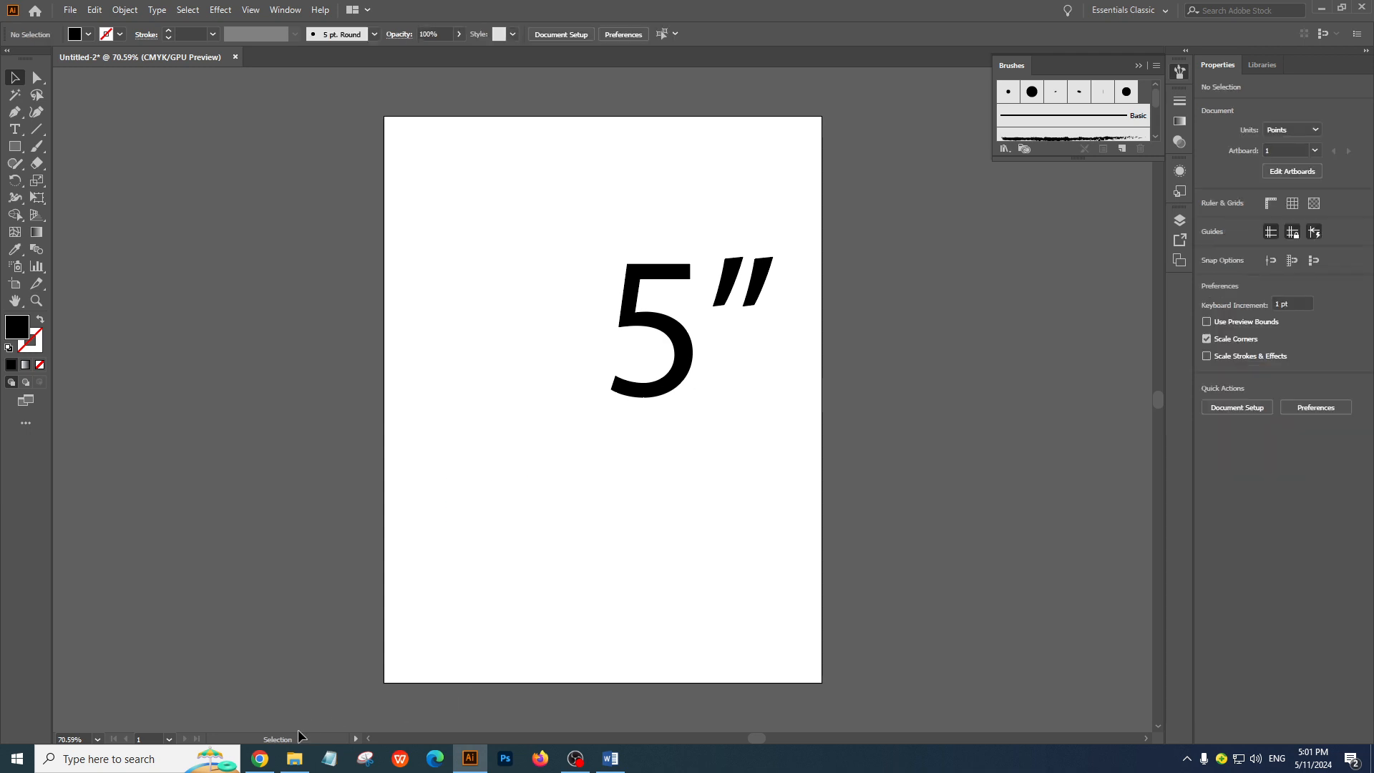
# Switch to Chrome and examine the width and height of the standard business card in the featured result
pyautogui.click(260, 759)
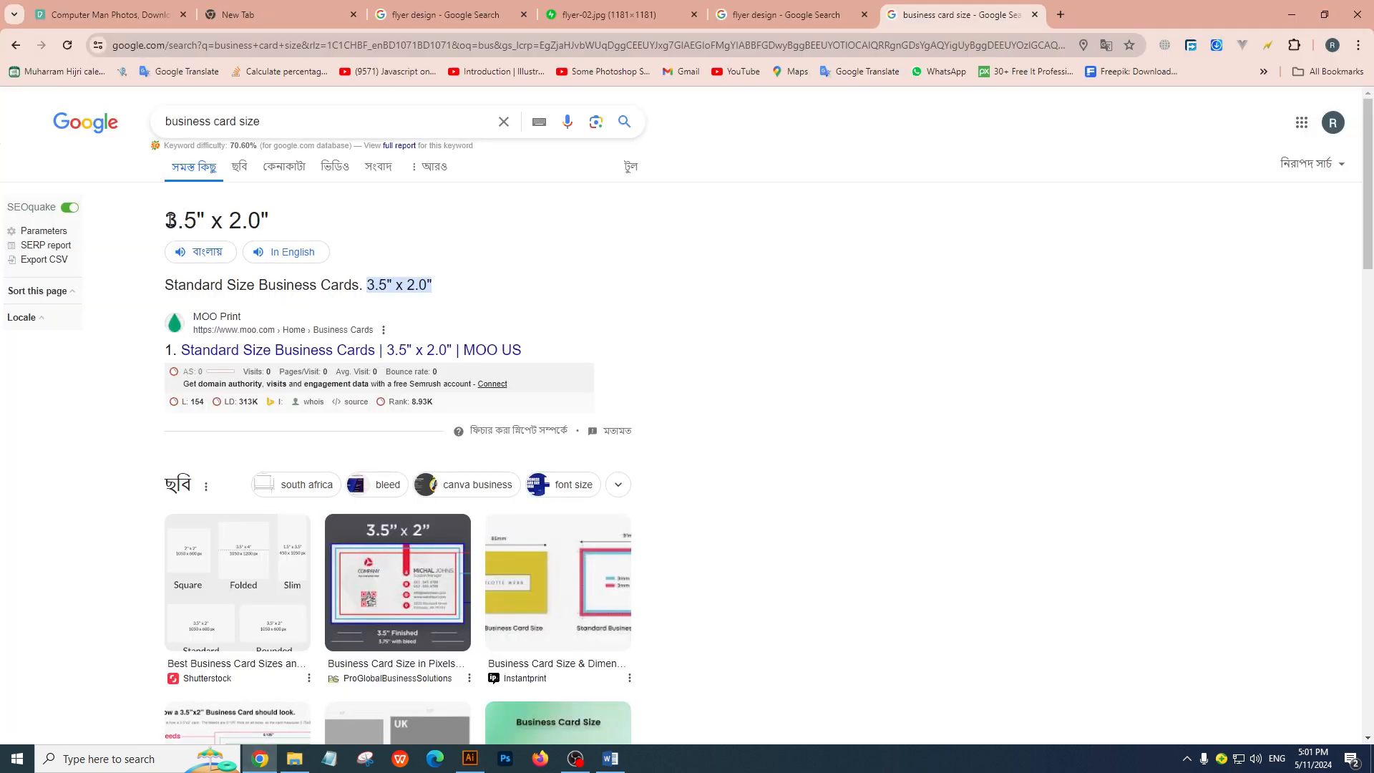
pyautogui.moveTo(166, 221); pyautogui.dragTo(185, 222)
pyautogui.click(201, 219)
pyautogui.moveTo(167, 219); pyautogui.dragTo(343, 223)
pyautogui.click(143, 225)
pyautogui.click(205, 220)
pyautogui.click(204, 218)
pyautogui.click(211, 220)
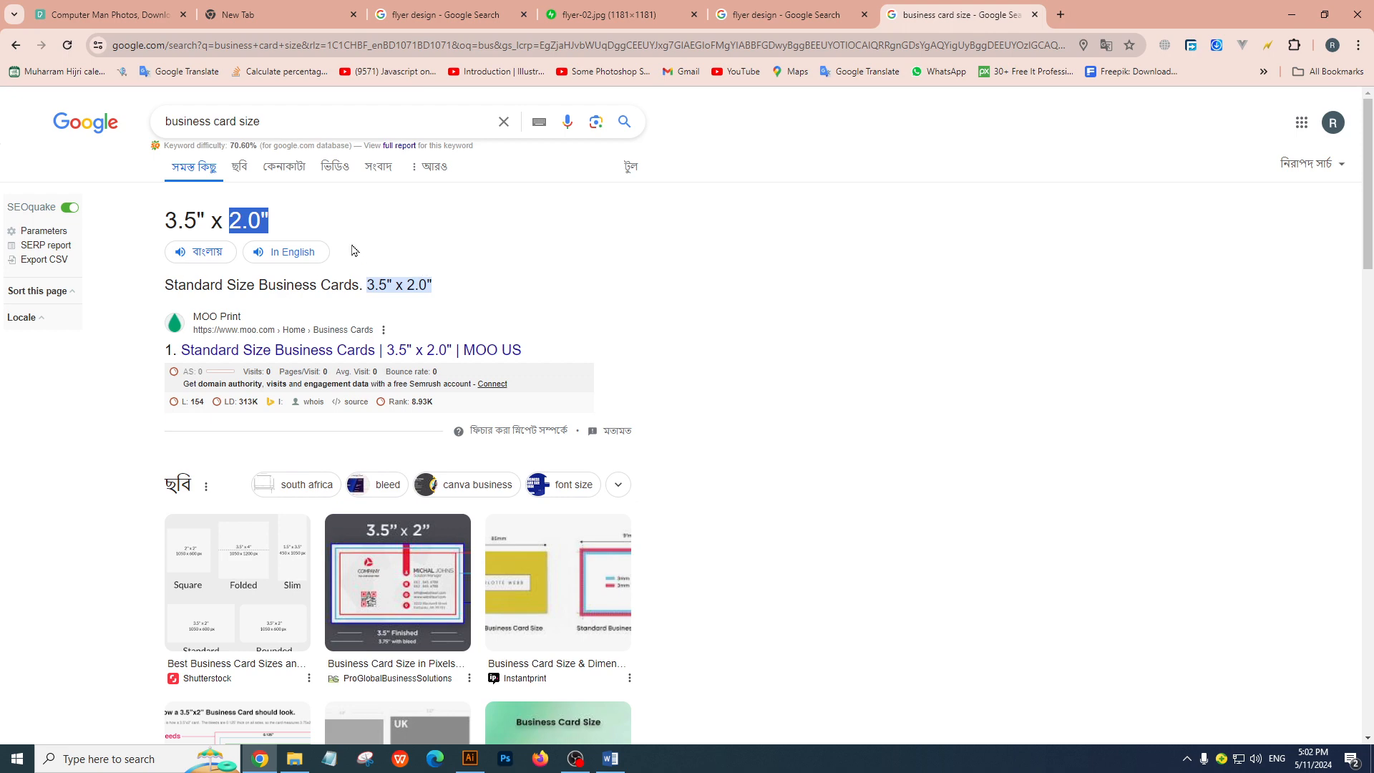
# Open the ProGlobalBusinessSolutions 3.5 x 2 inch business card size image in its own browser tab and view it
pyautogui.click(399, 600)
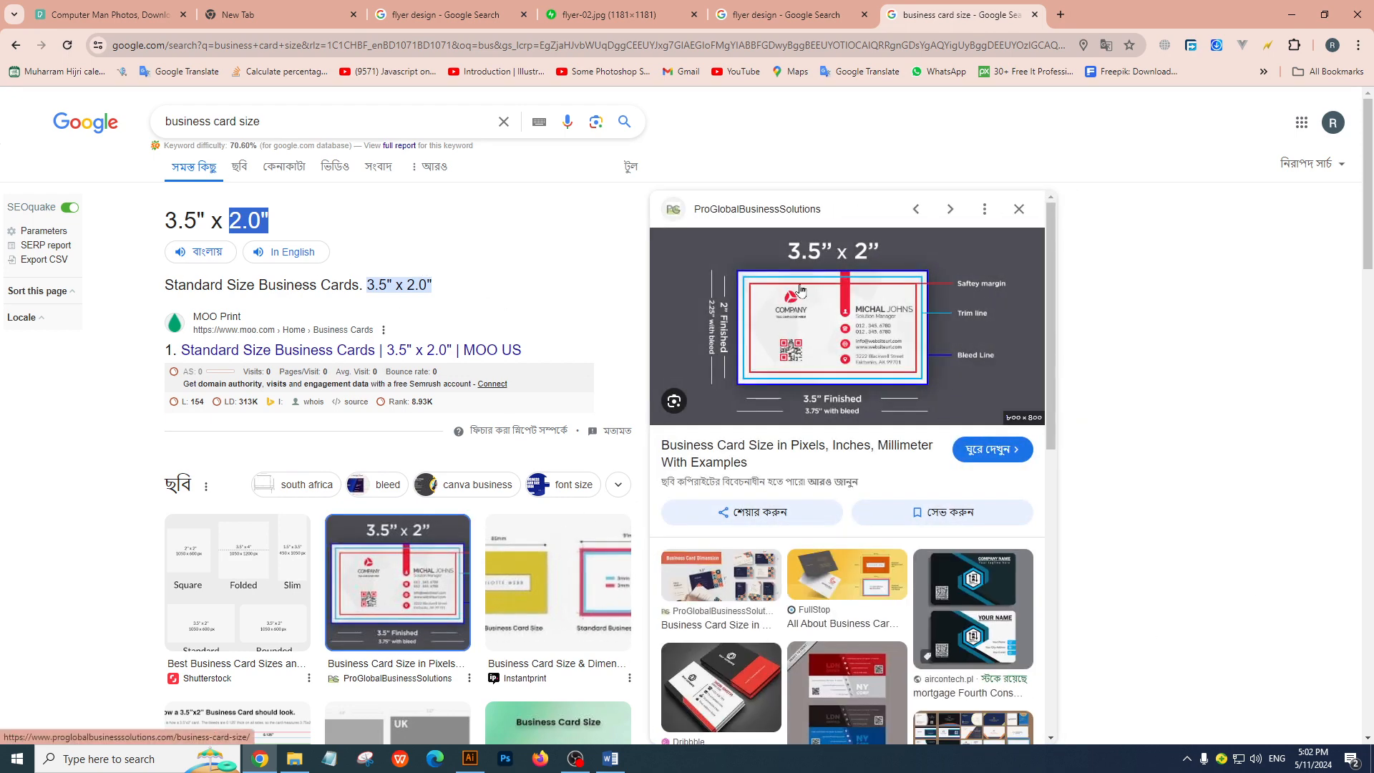
pyautogui.rightClick(799, 287)
pyautogui.click(911, 457)
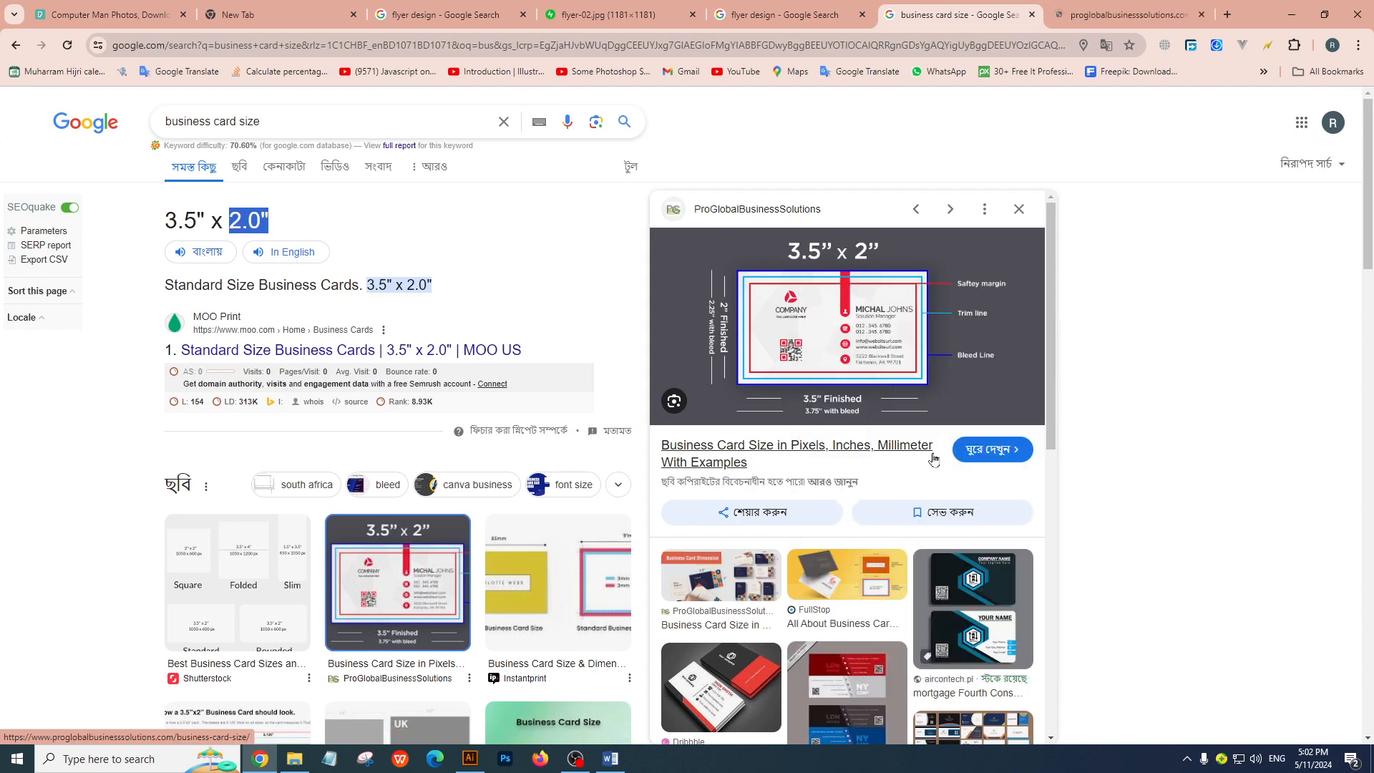
pyautogui.click(1108, 15)
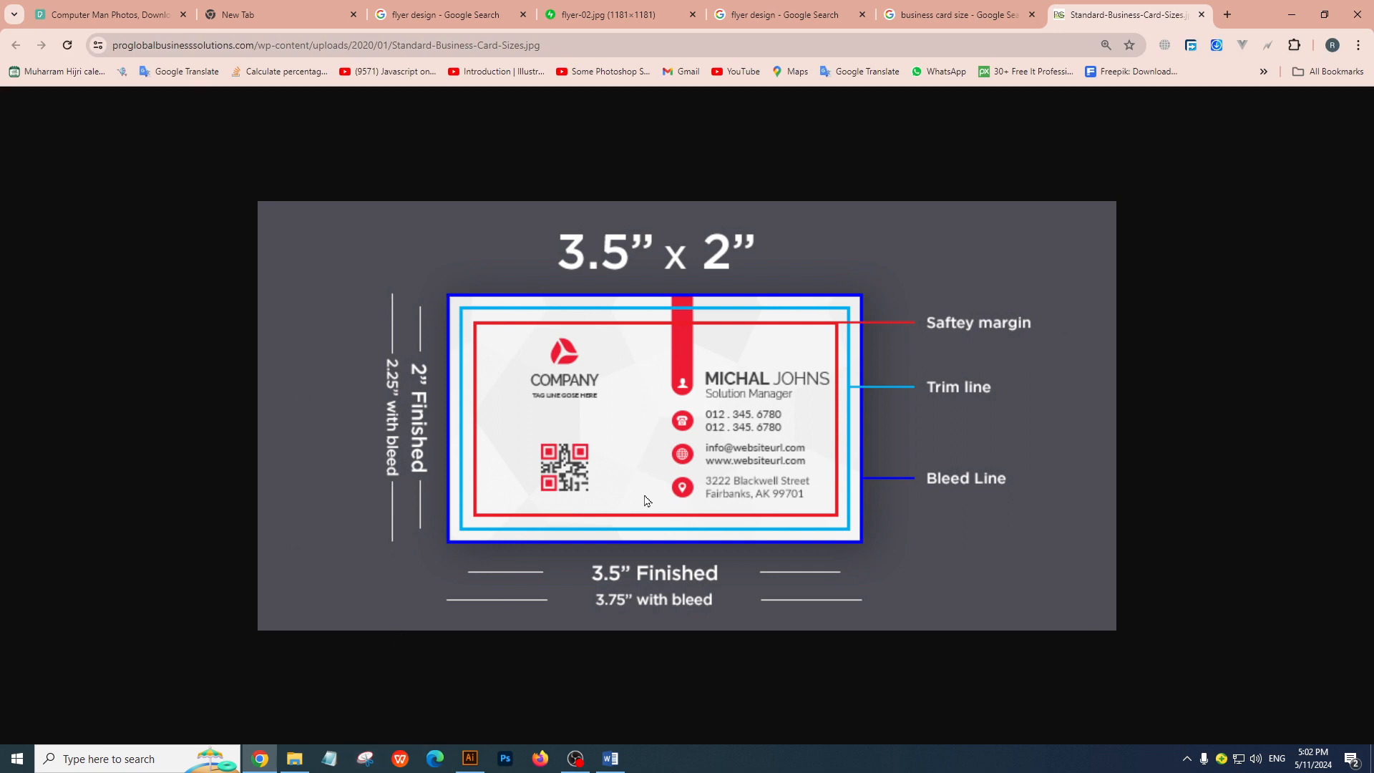
# Switch to Illustrator and delete all the artwork on the Untitled-2 artboard
pyautogui.click(470, 758)
pyautogui.moveTo(303, 137); pyautogui.dragTo(1107, 512)
pyautogui.press('Delete')
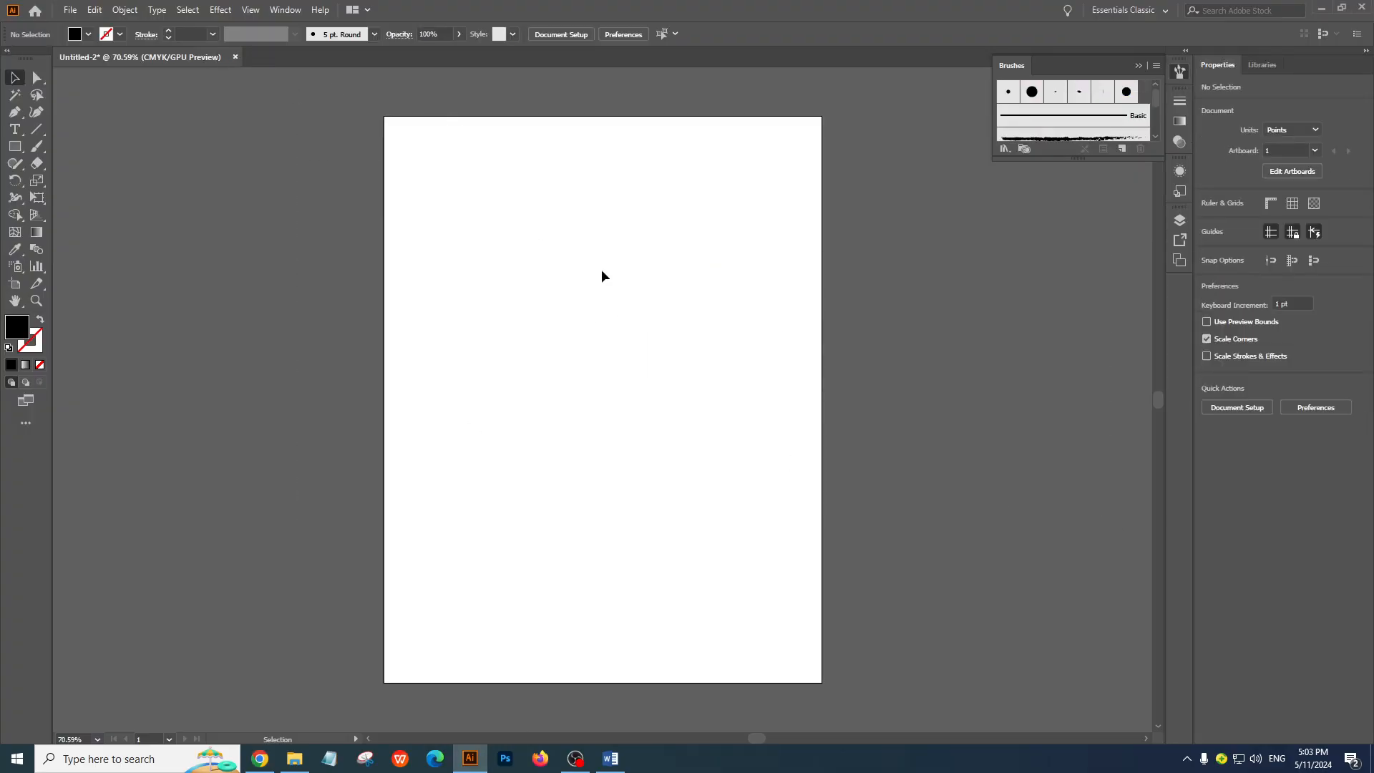
# Close the Untitled-2 document without saving and open the settings for creating a new document
pyautogui.click(235, 57)
pyautogui.click(758, 399)
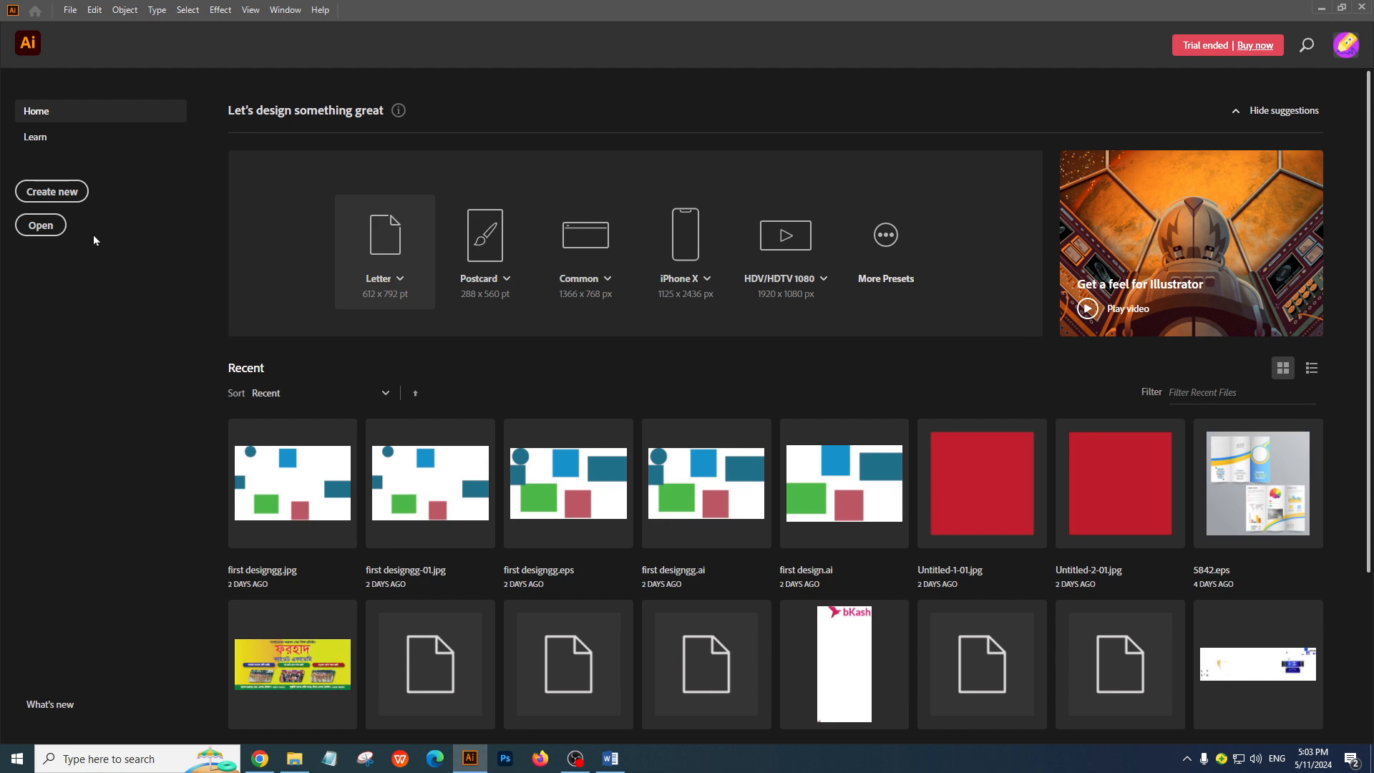
pyautogui.click(60, 195)
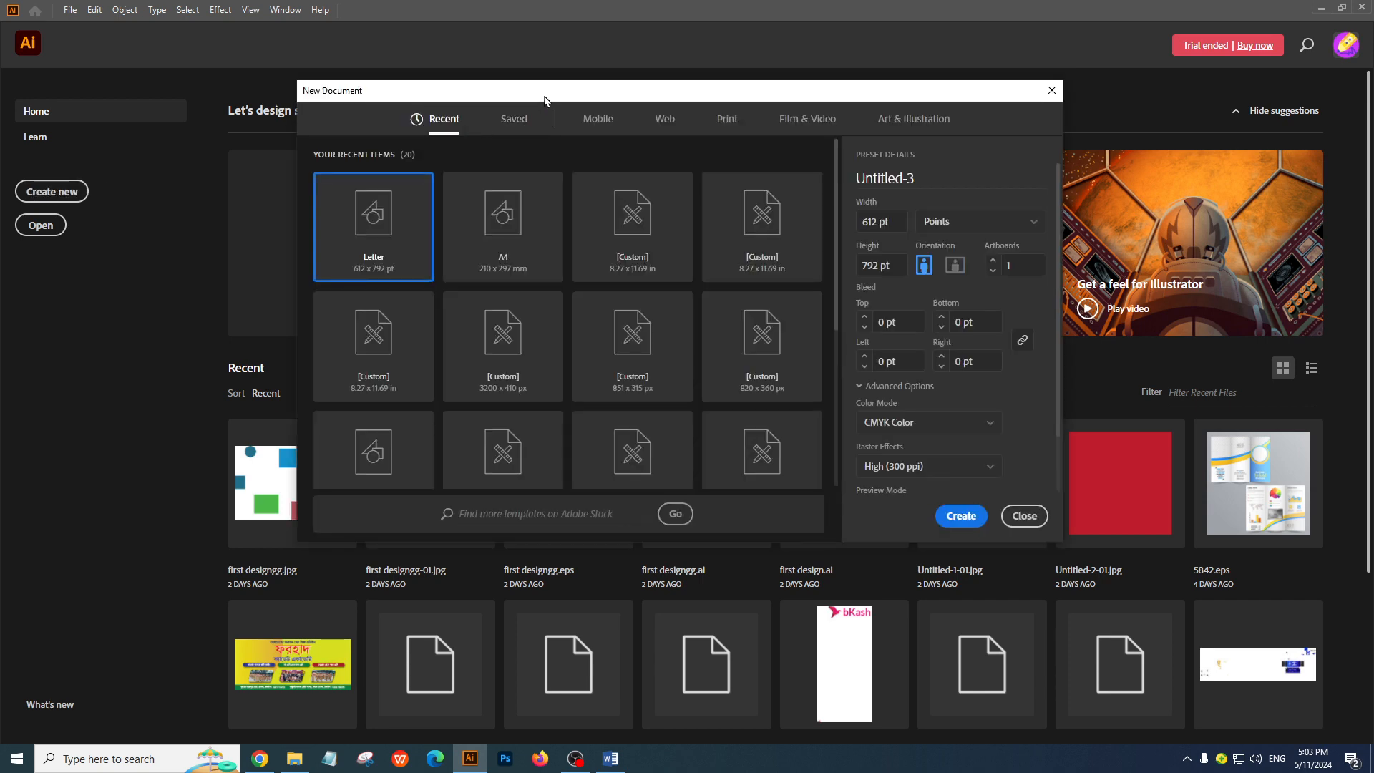
# Switch to Chrome, close the enlarged card size image and browse the image results for business card size
pyautogui.click(260, 759)
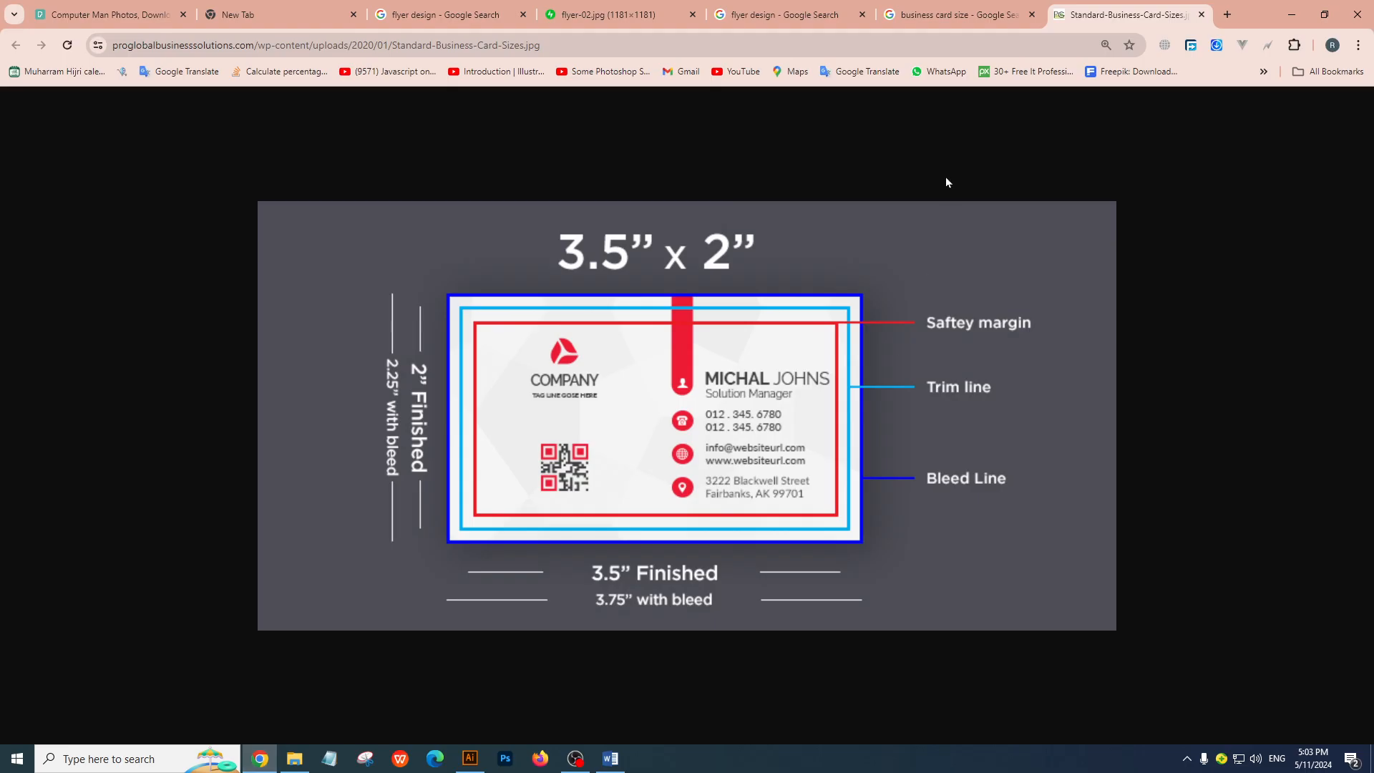
pyautogui.click(1202, 15)
pyautogui.scroll(-5, 540, 398)
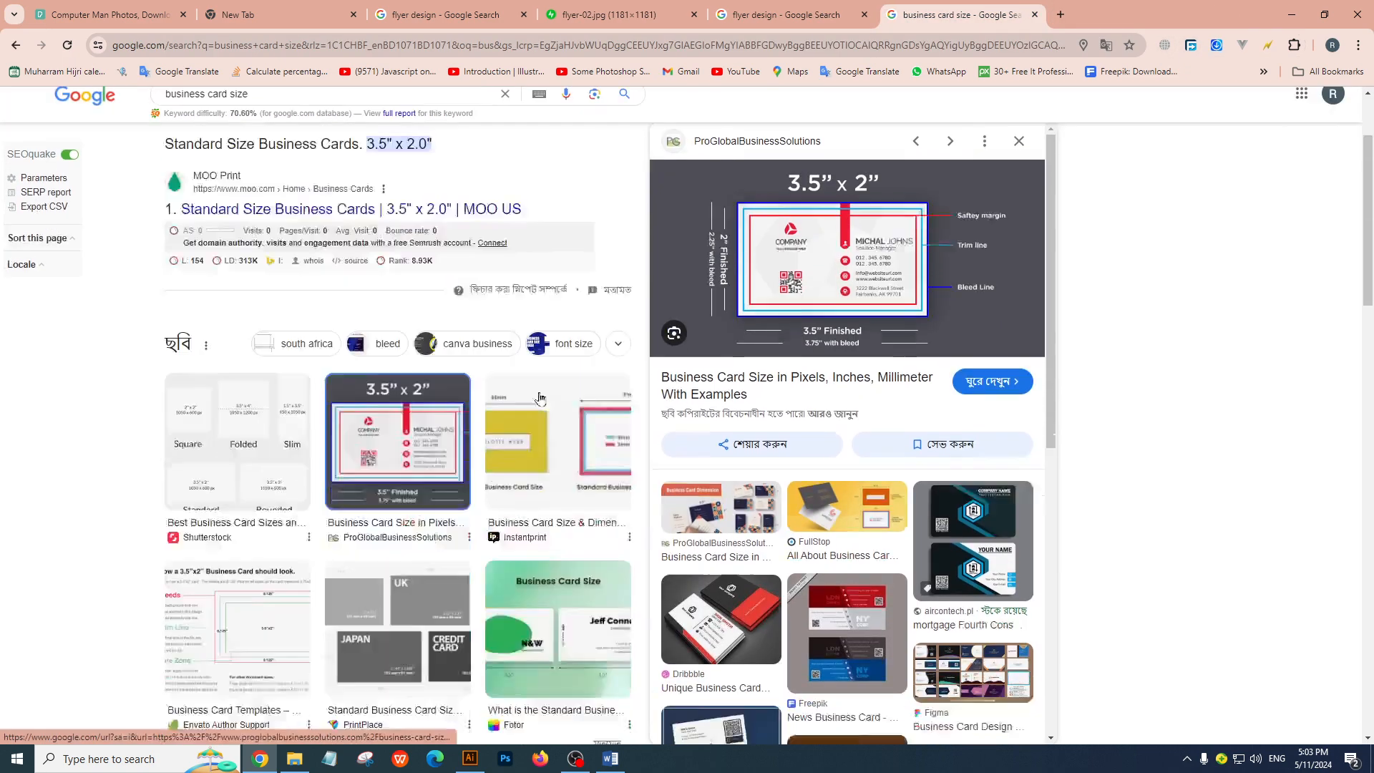
pyautogui.scroll(-4, 866, 455)
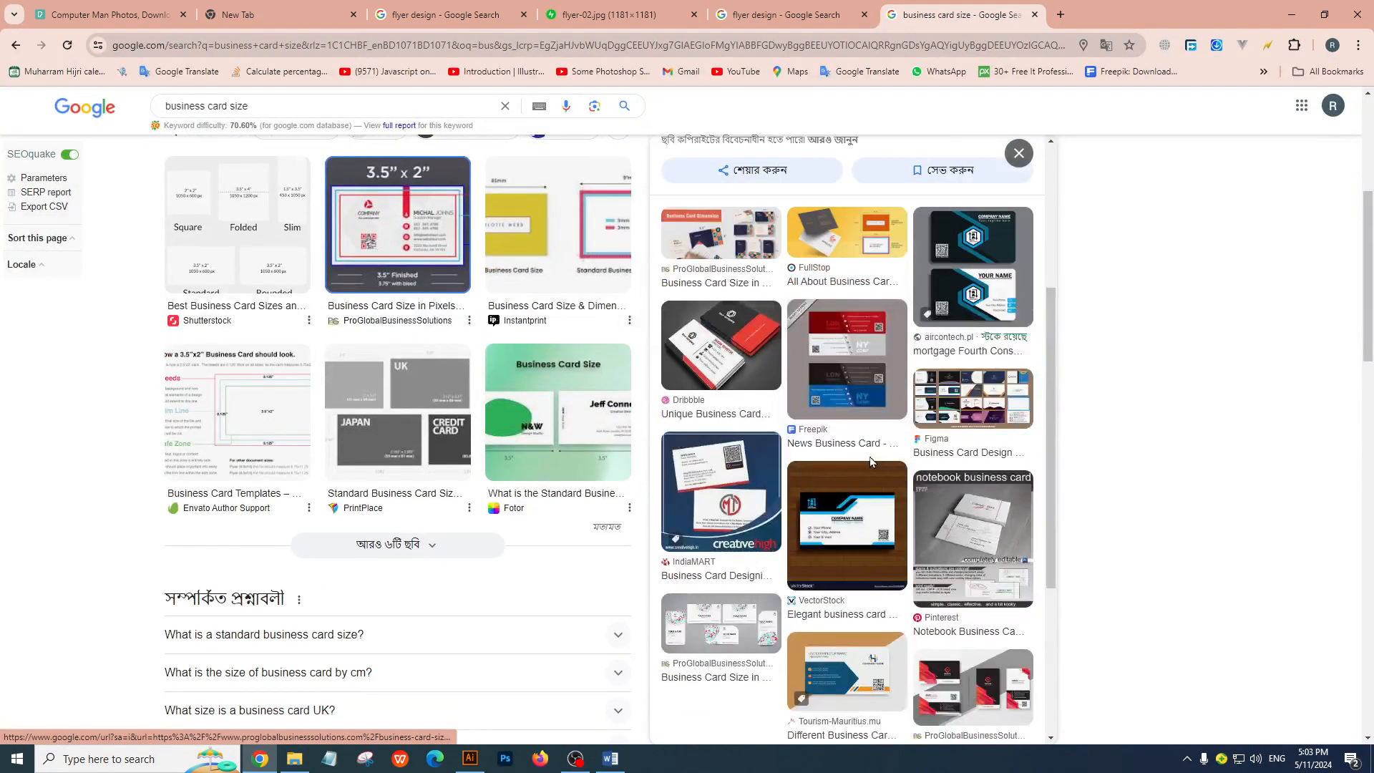
pyautogui.scroll(4, 864, 449)
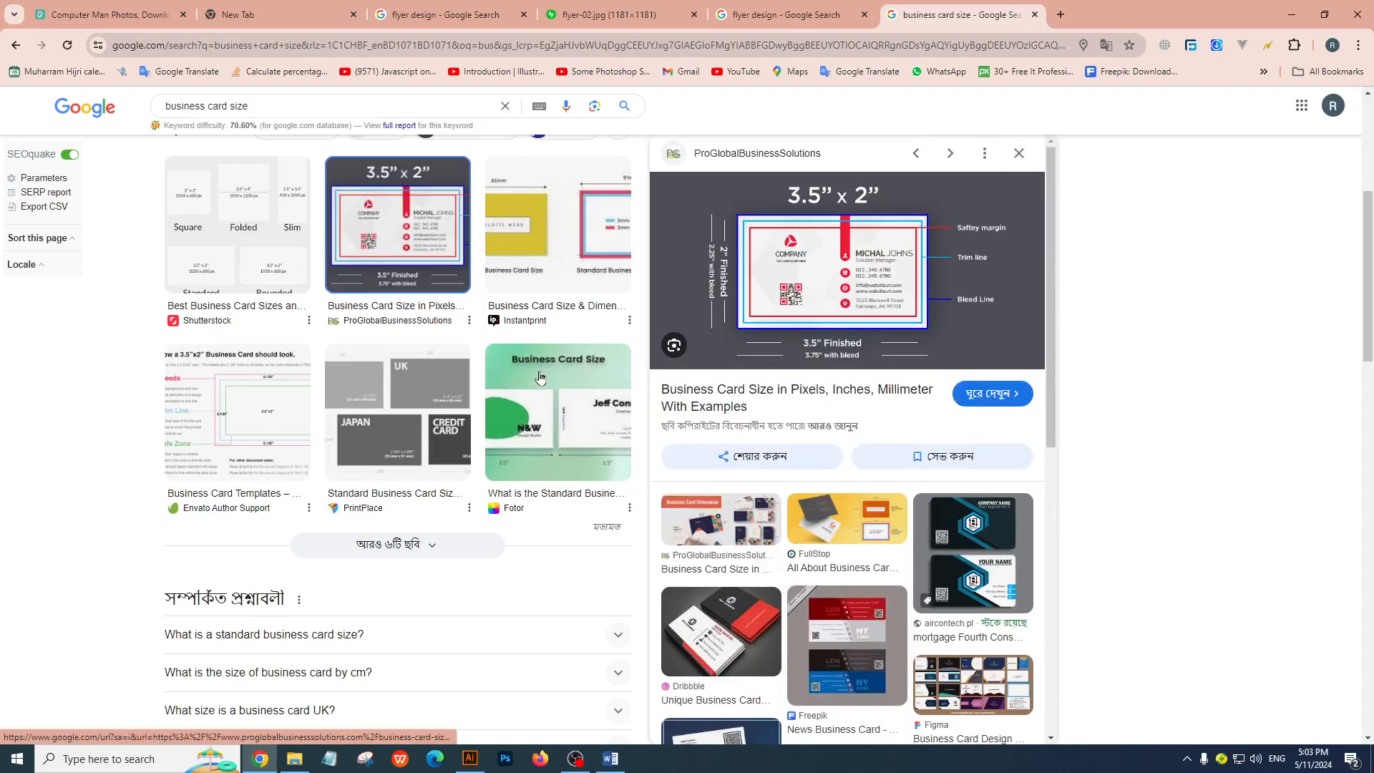
pyautogui.scroll(5, 322, 358)
pyautogui.click(239, 169)
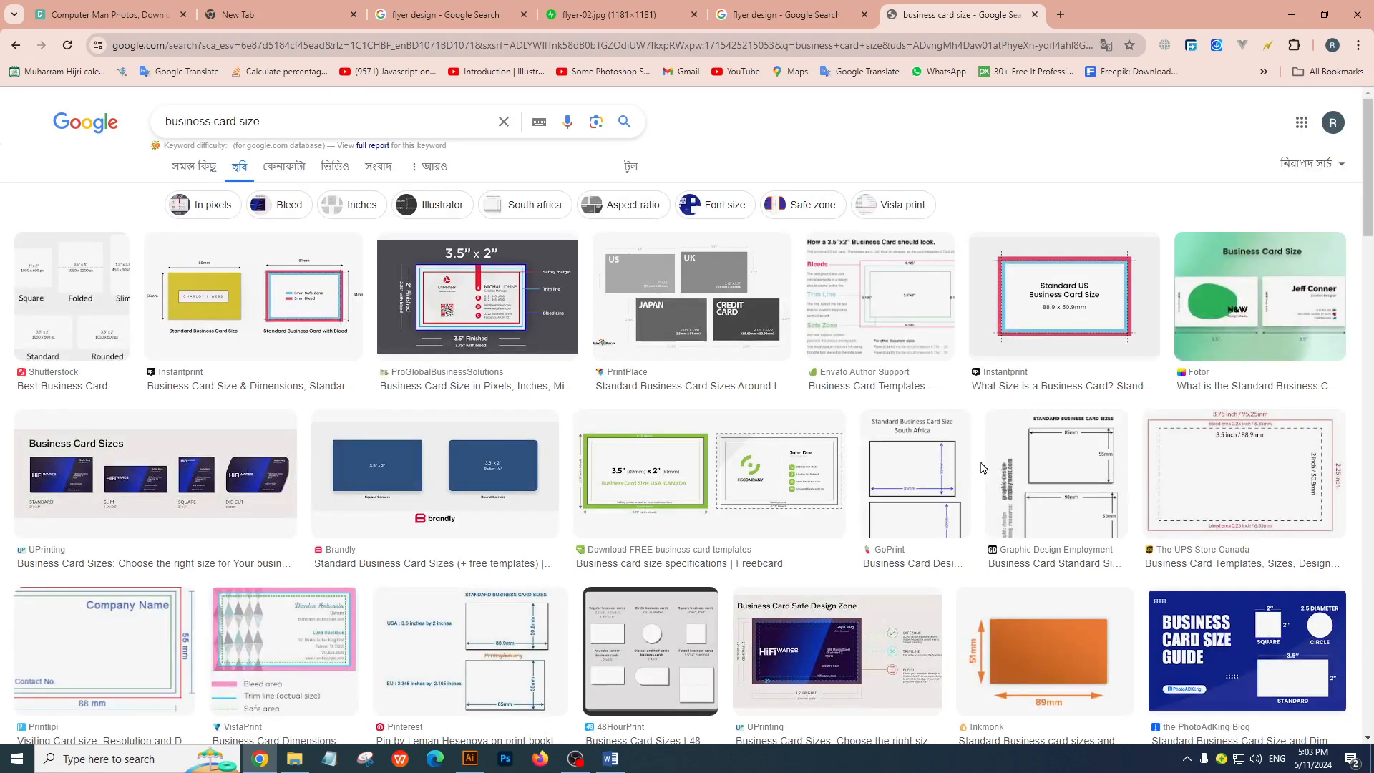
pyautogui.scroll(-5, 620, 485)
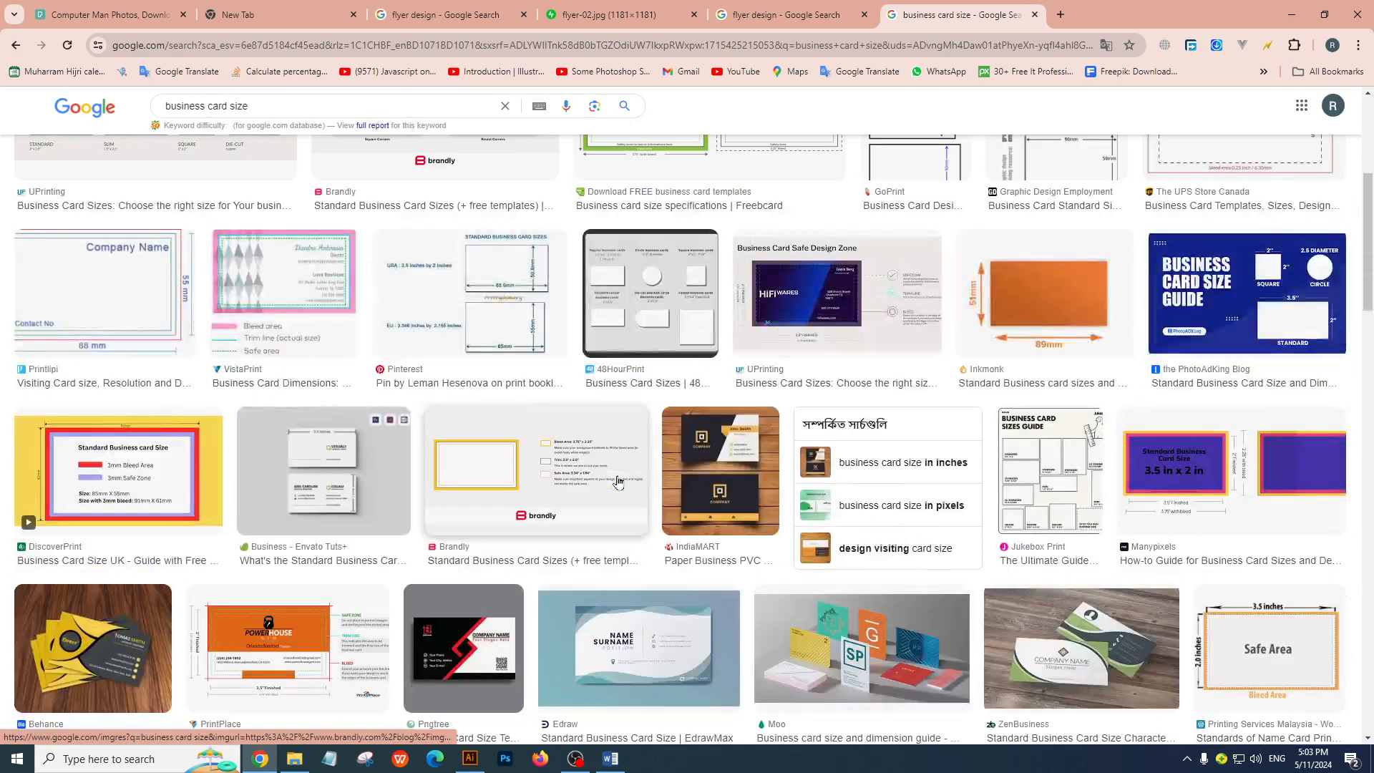
pyautogui.scroll(-4, 620, 483)
pyautogui.scroll(9, 620, 483)
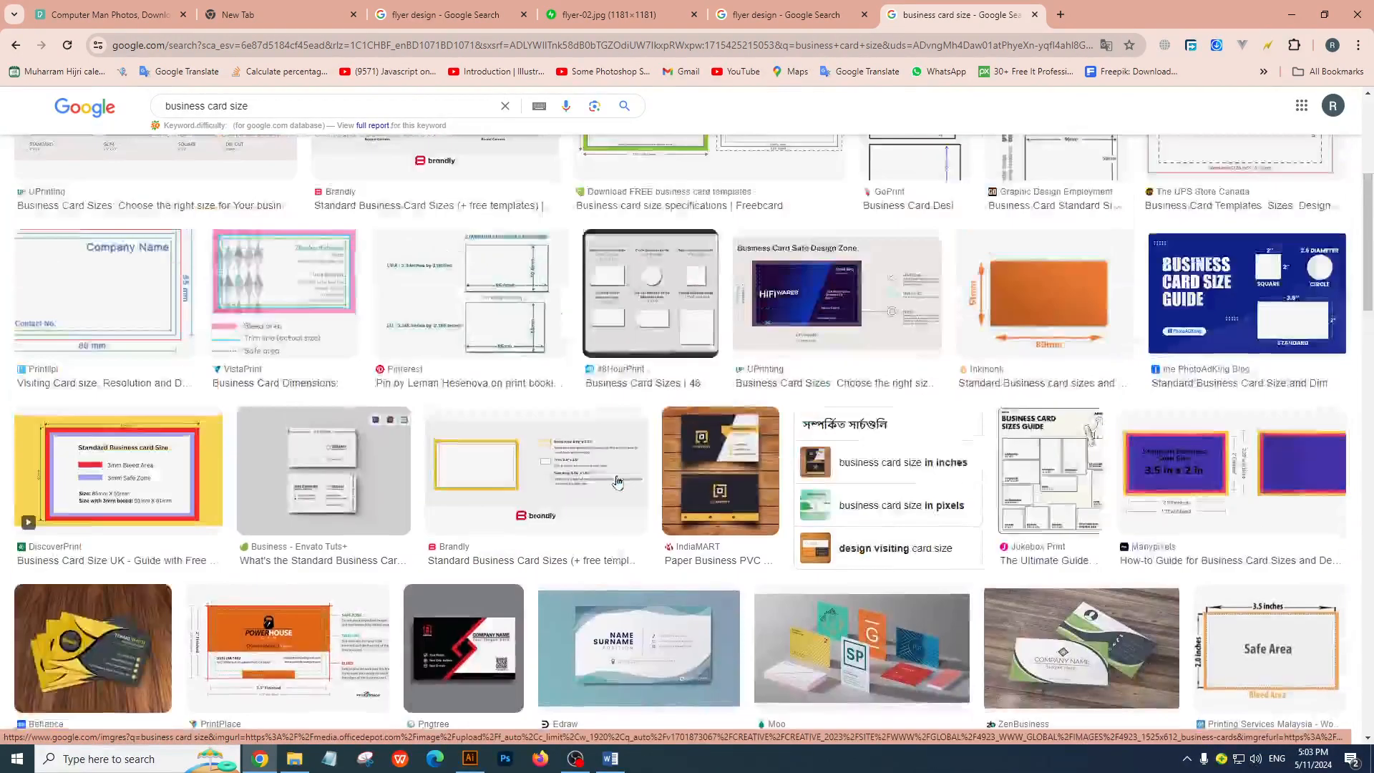
# Shorten the image search to "business card" and look through the resulting designs
pyautogui.moveTo(333, 124); pyautogui.dragTo(71, 123)
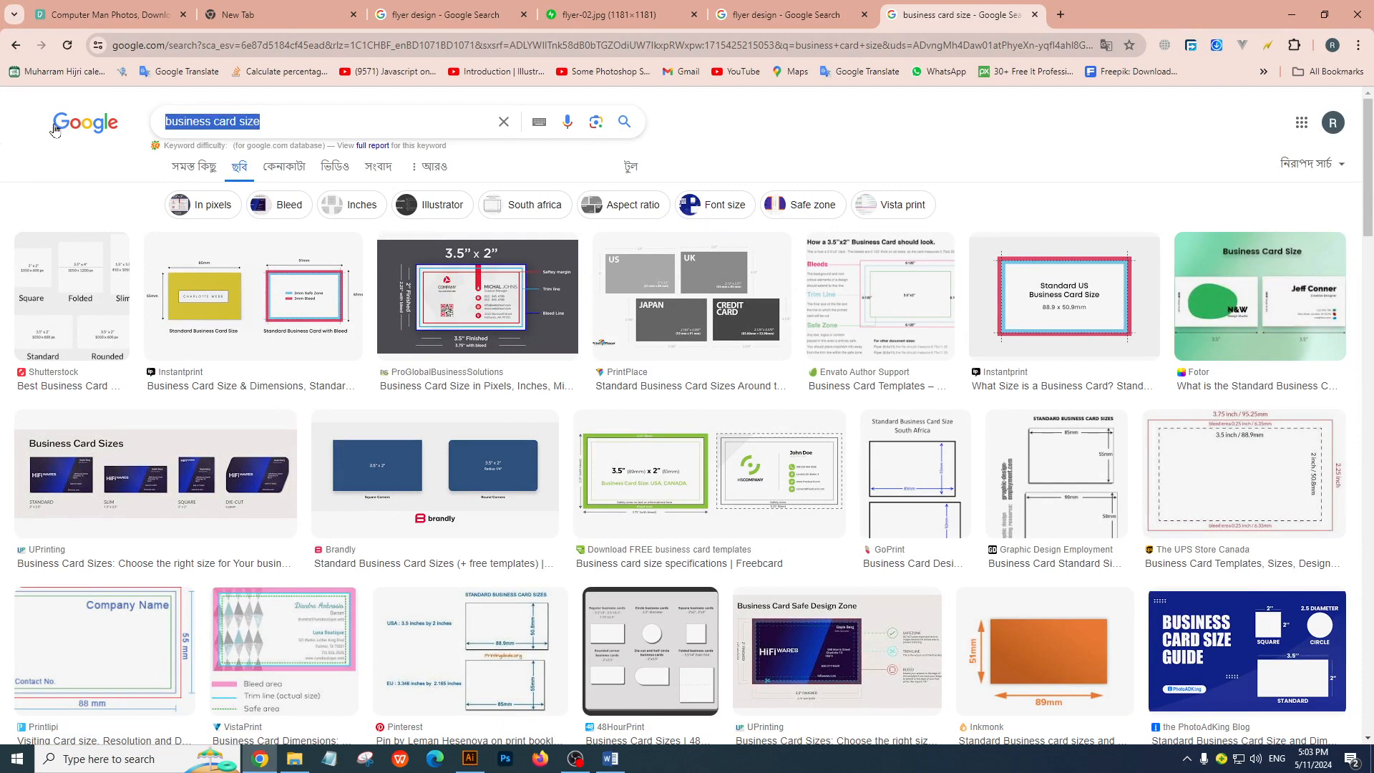
pyautogui.press('Right')
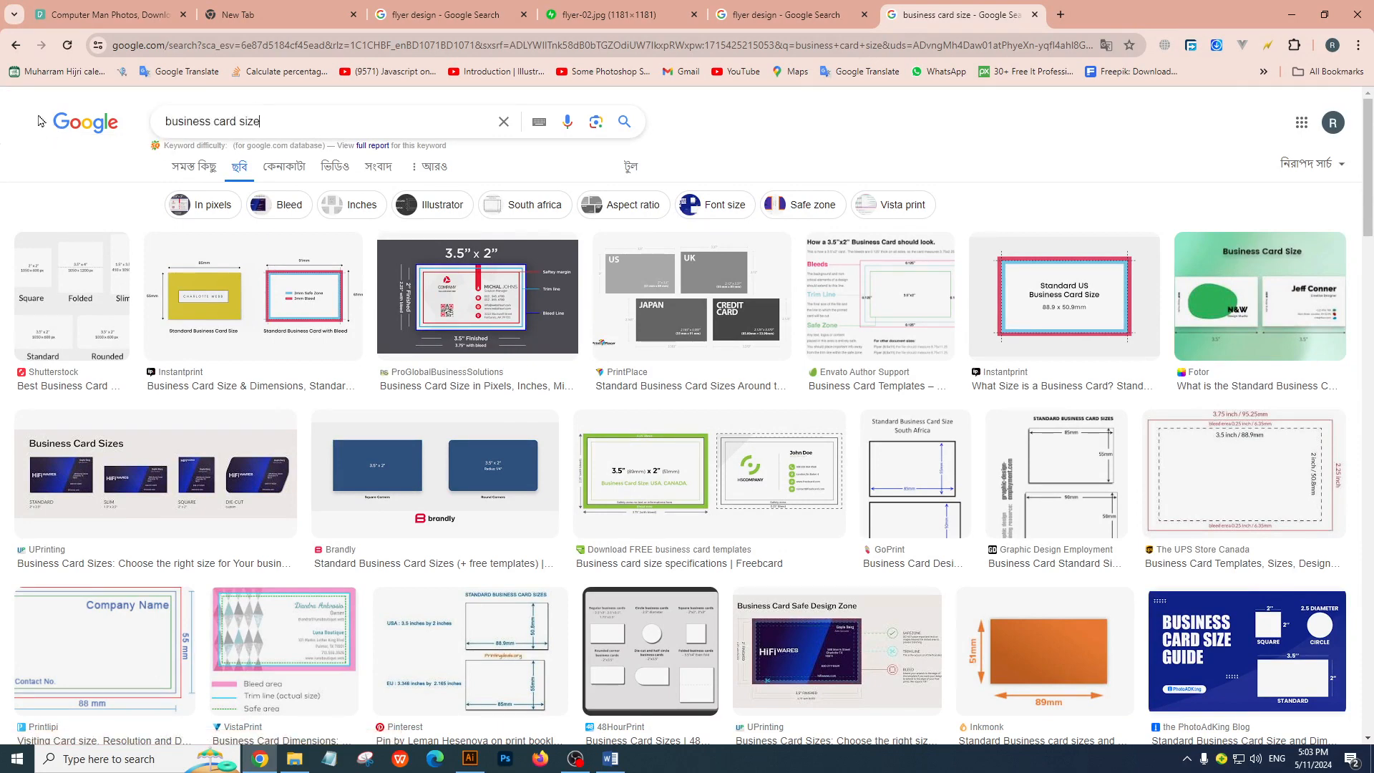
pyautogui.press('BackSpace')
pyautogui.press('BackSpace')
pyautogui.press('BackSpace')
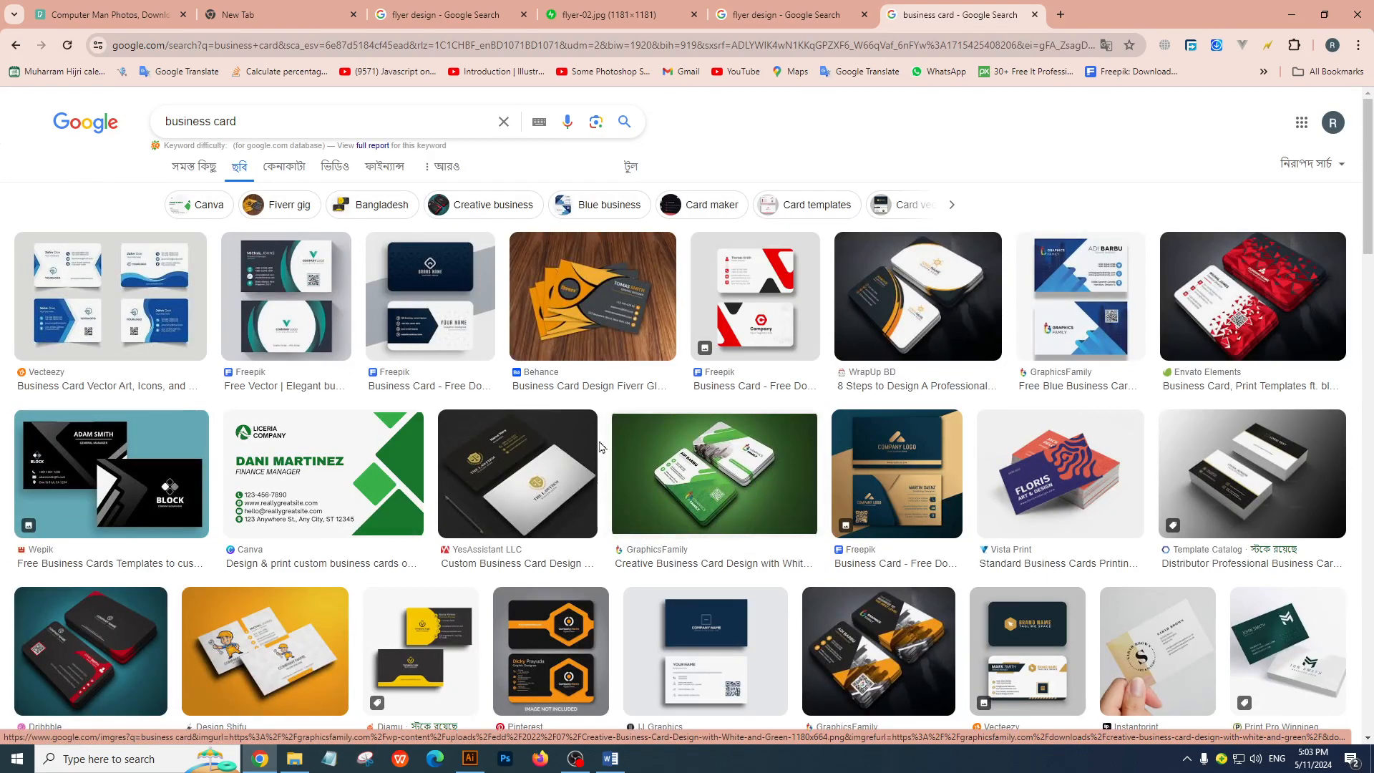
pyautogui.scroll(-5, 593, 439)
pyautogui.scroll(-7, 593, 439)
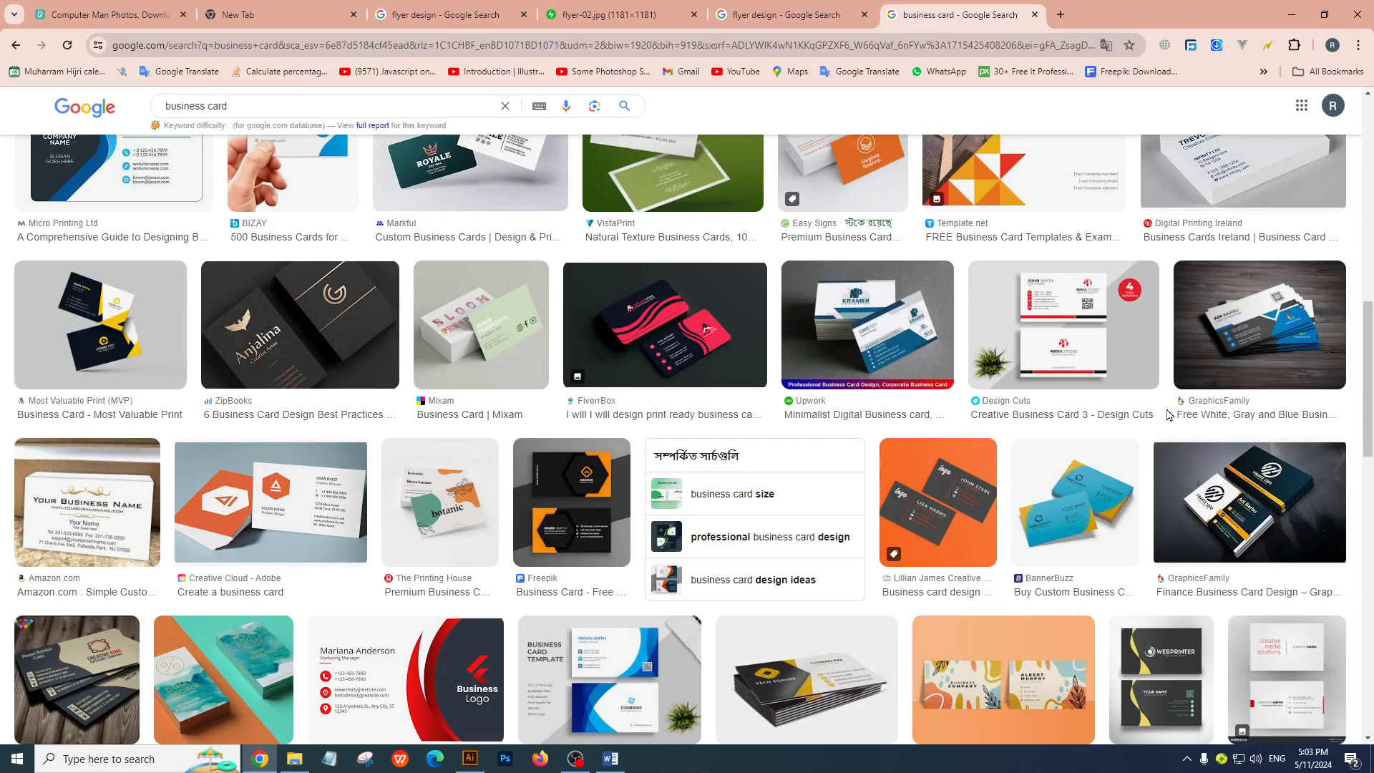
# Examine the Design Cuts card, browse further business card designs and preview the Adobe Stock visiting card
pyautogui.click(1064, 321)
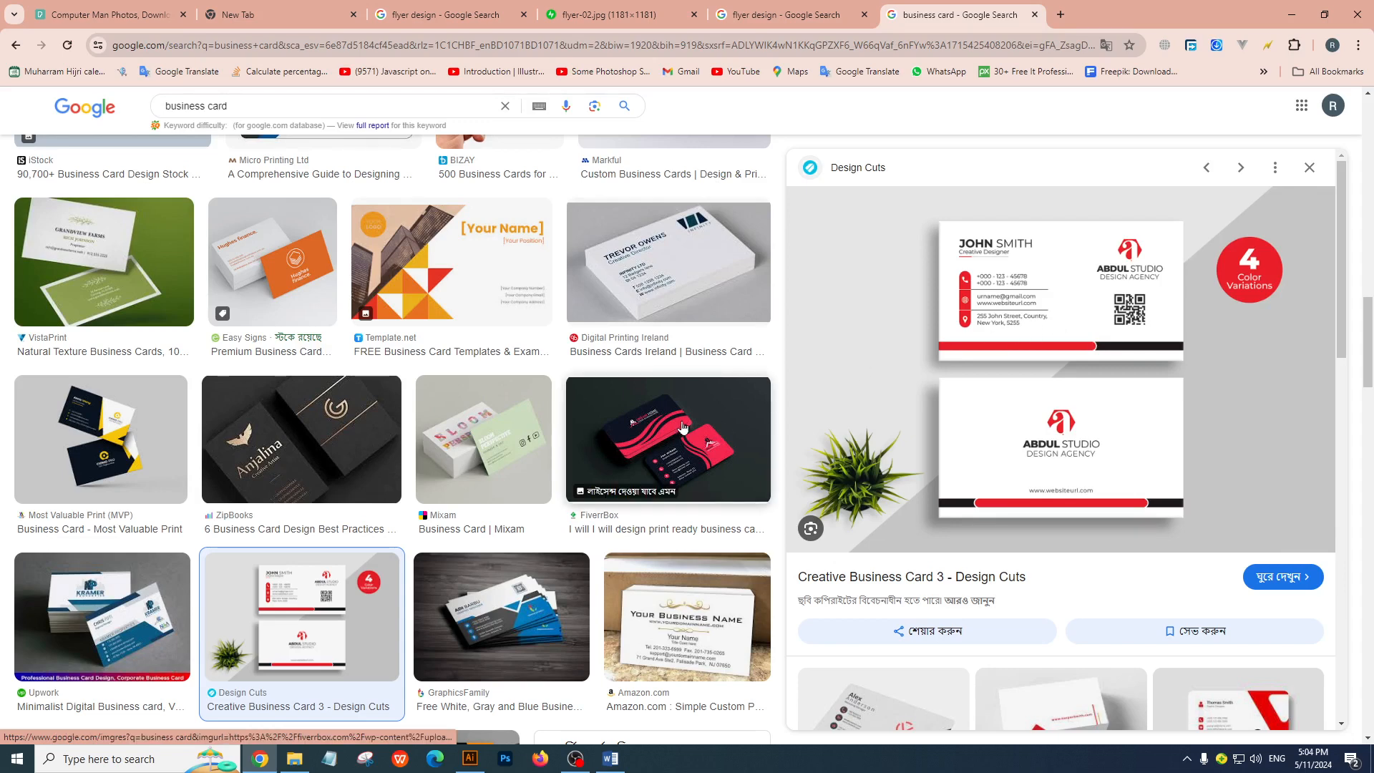
pyautogui.scroll(4, 682, 428)
pyautogui.scroll(-10, 682, 428)
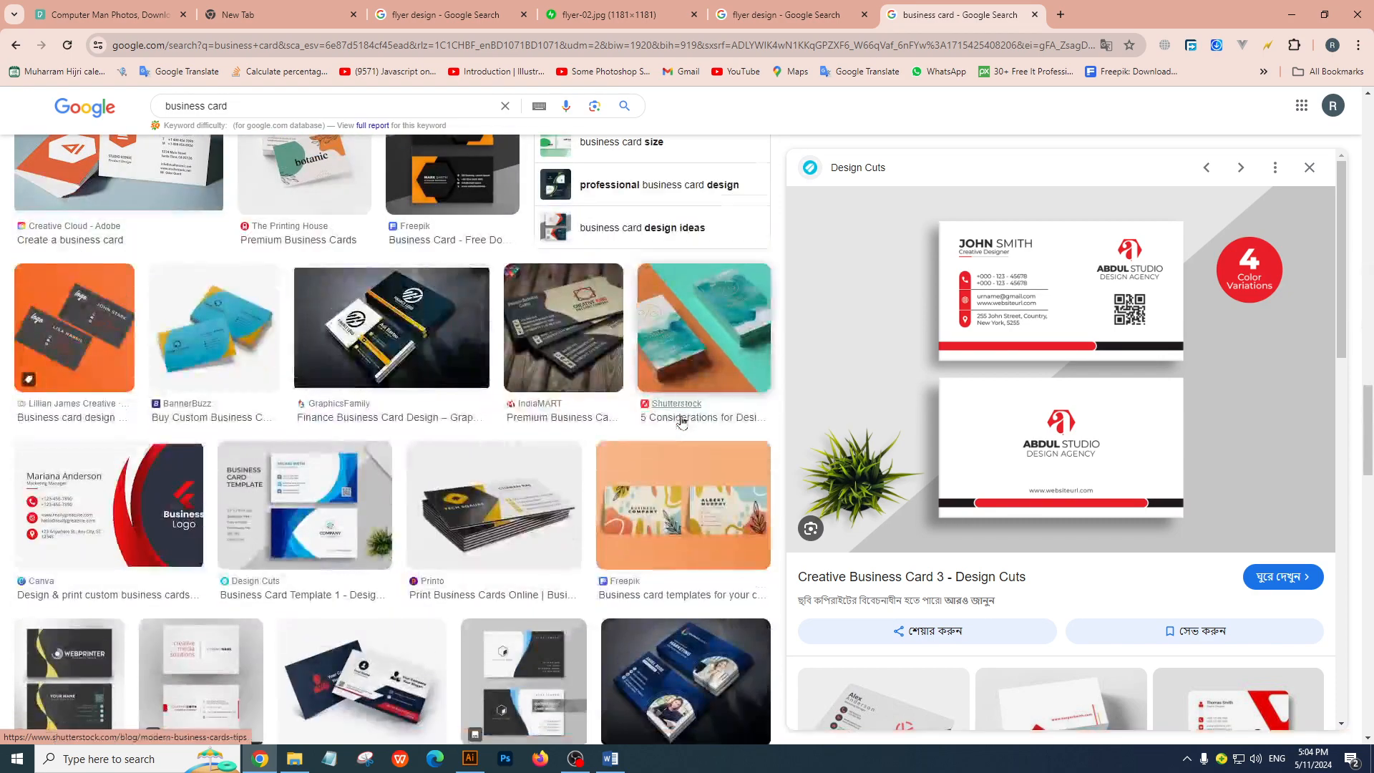
pyautogui.scroll(-6, 683, 423)
pyautogui.scroll(4, 683, 422)
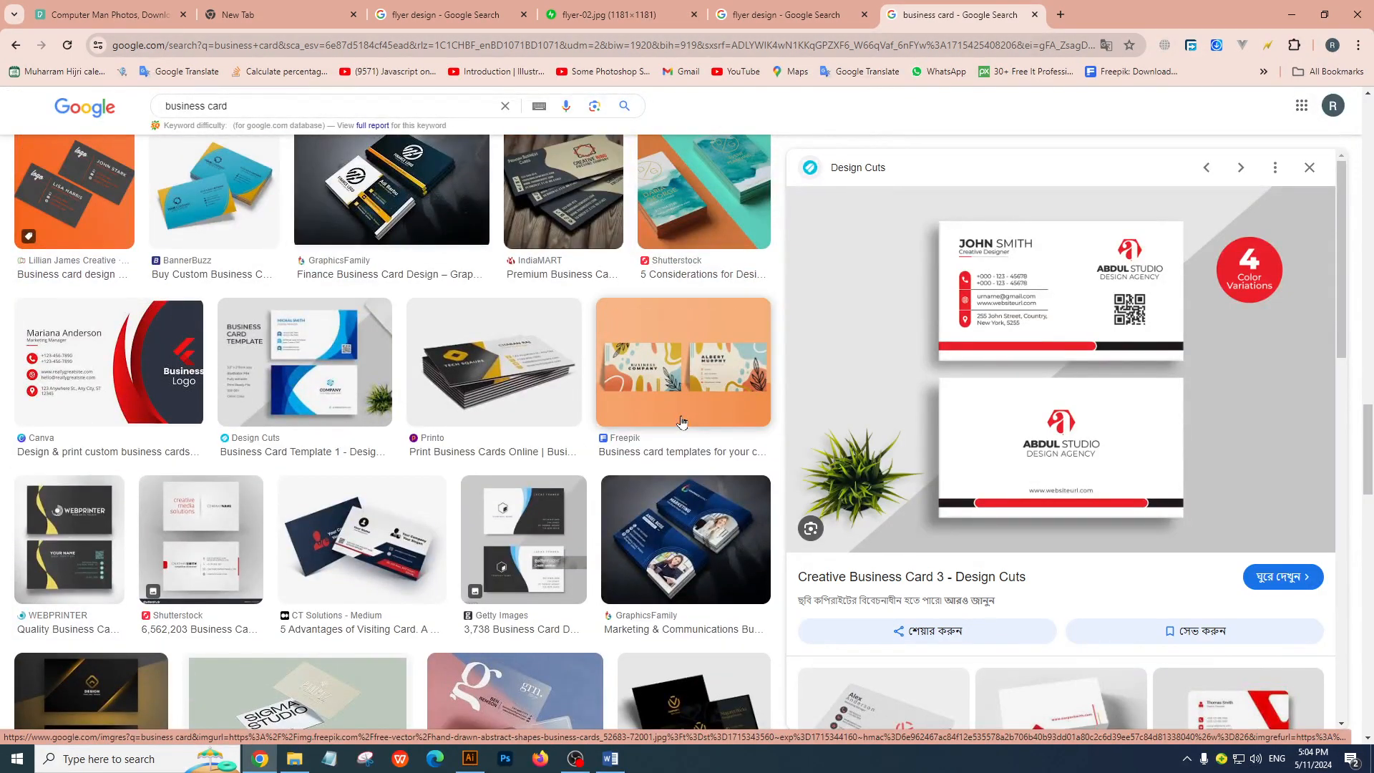
pyautogui.scroll(-13, 682, 422)
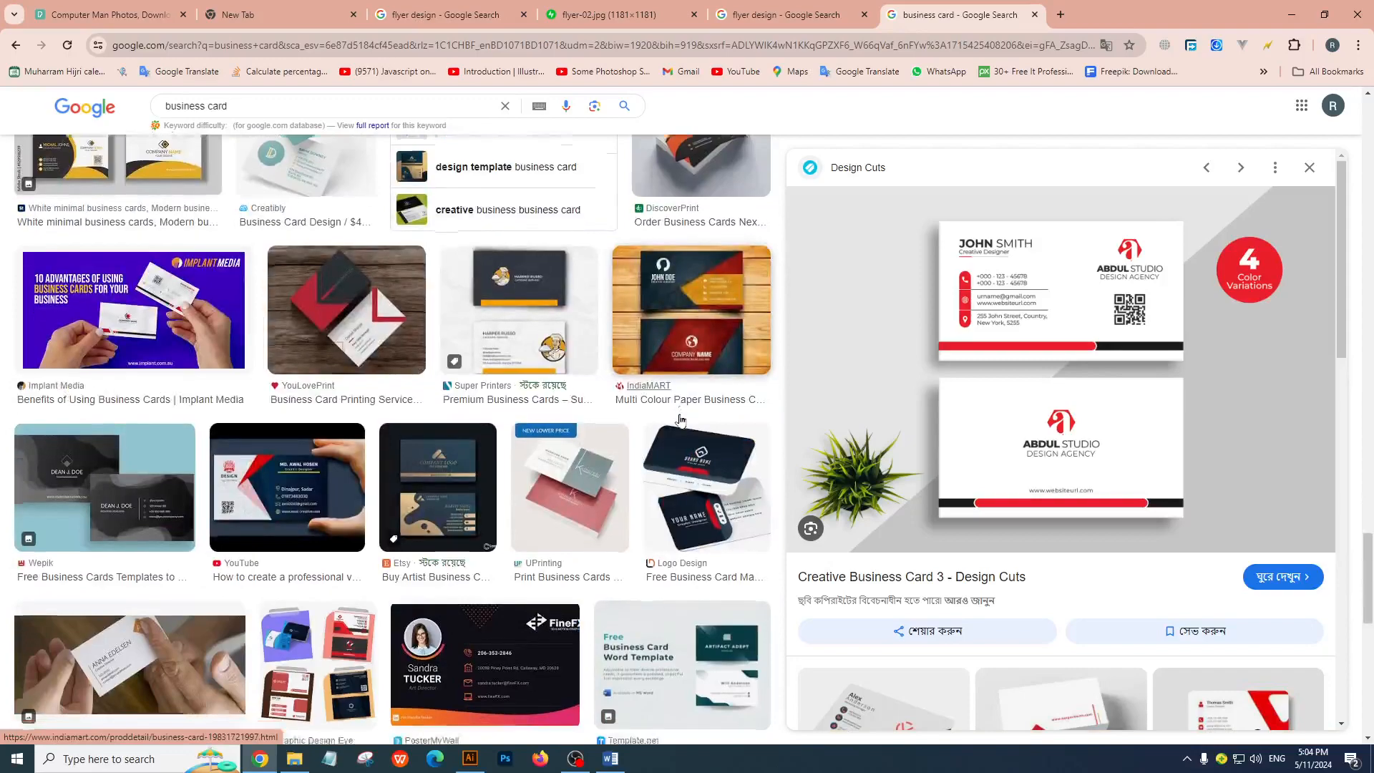
pyautogui.scroll(-12, 680, 421)
pyautogui.scroll(-6, 987, 481)
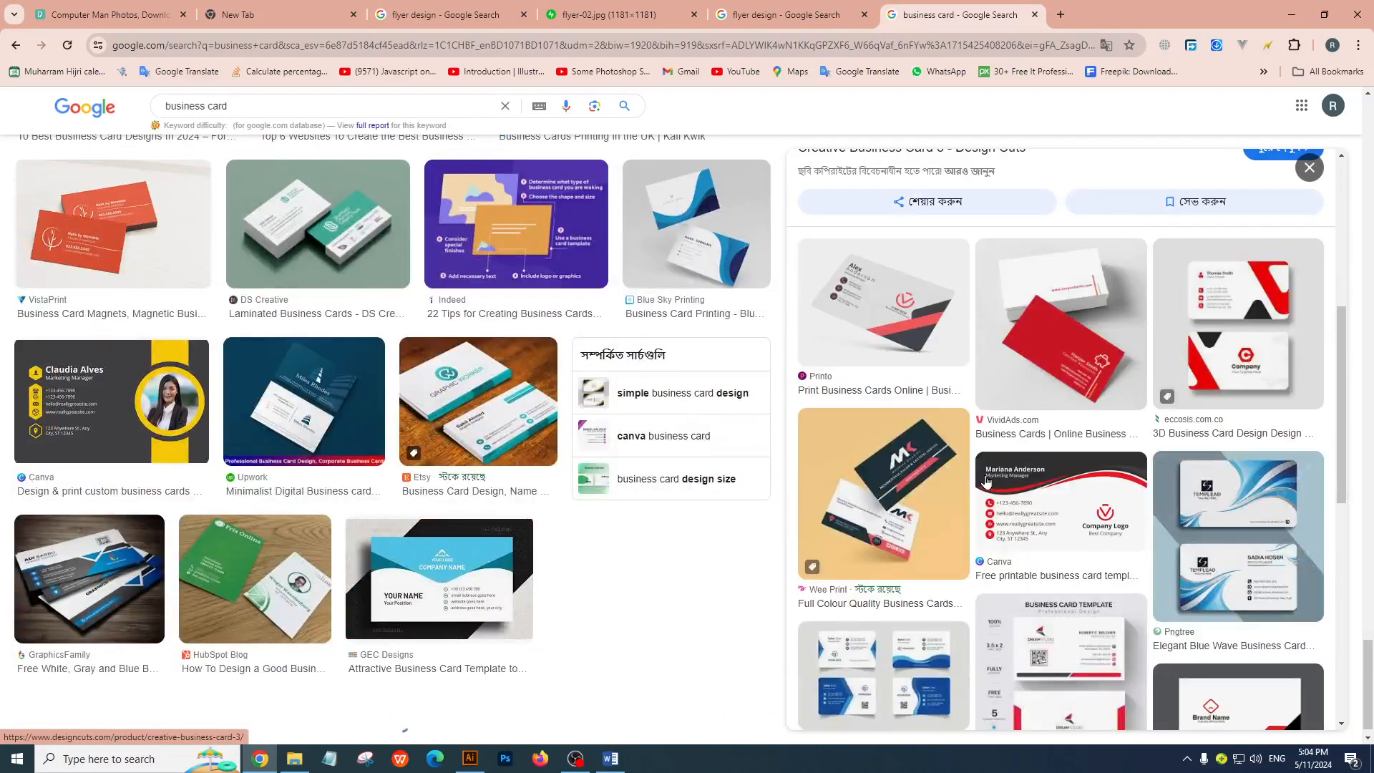
pyautogui.scroll(-8, 985, 481)
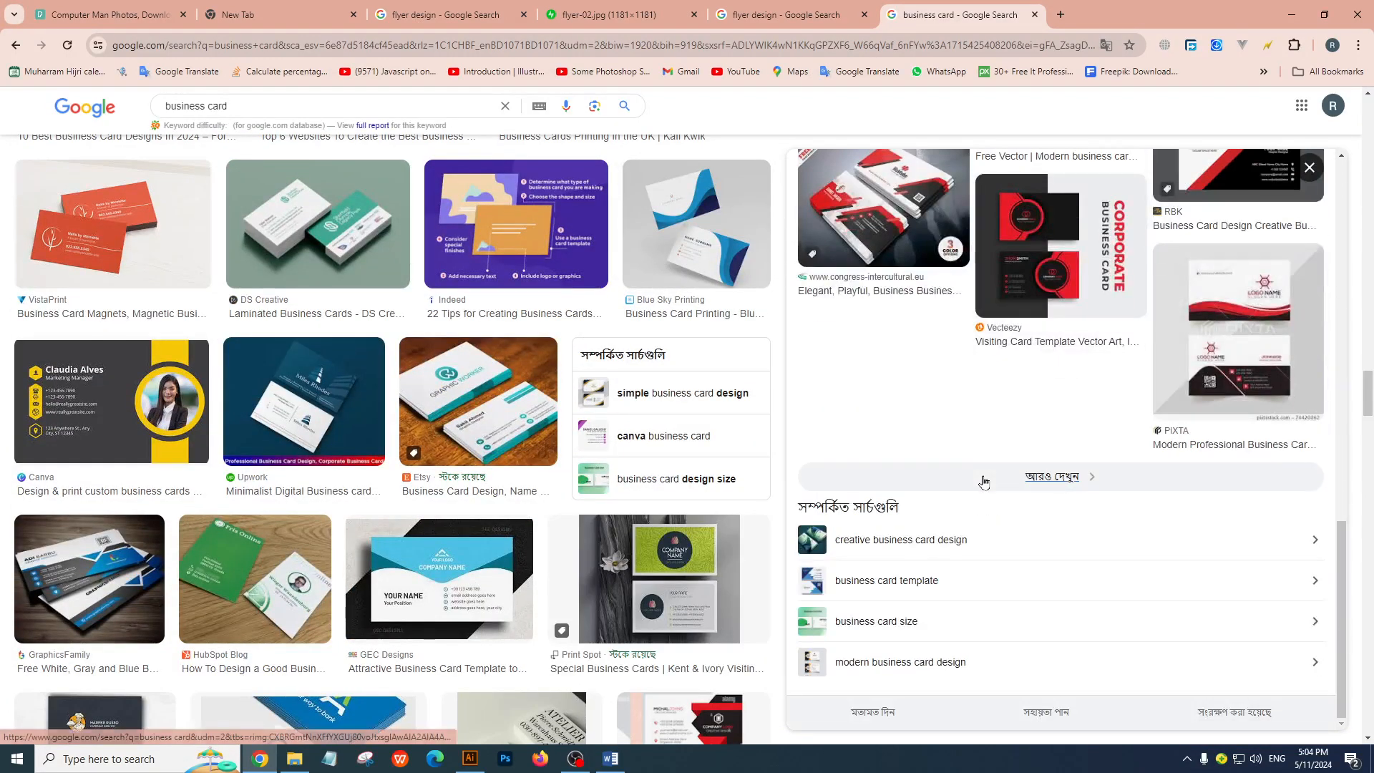
pyautogui.scroll(-6, 491, 476)
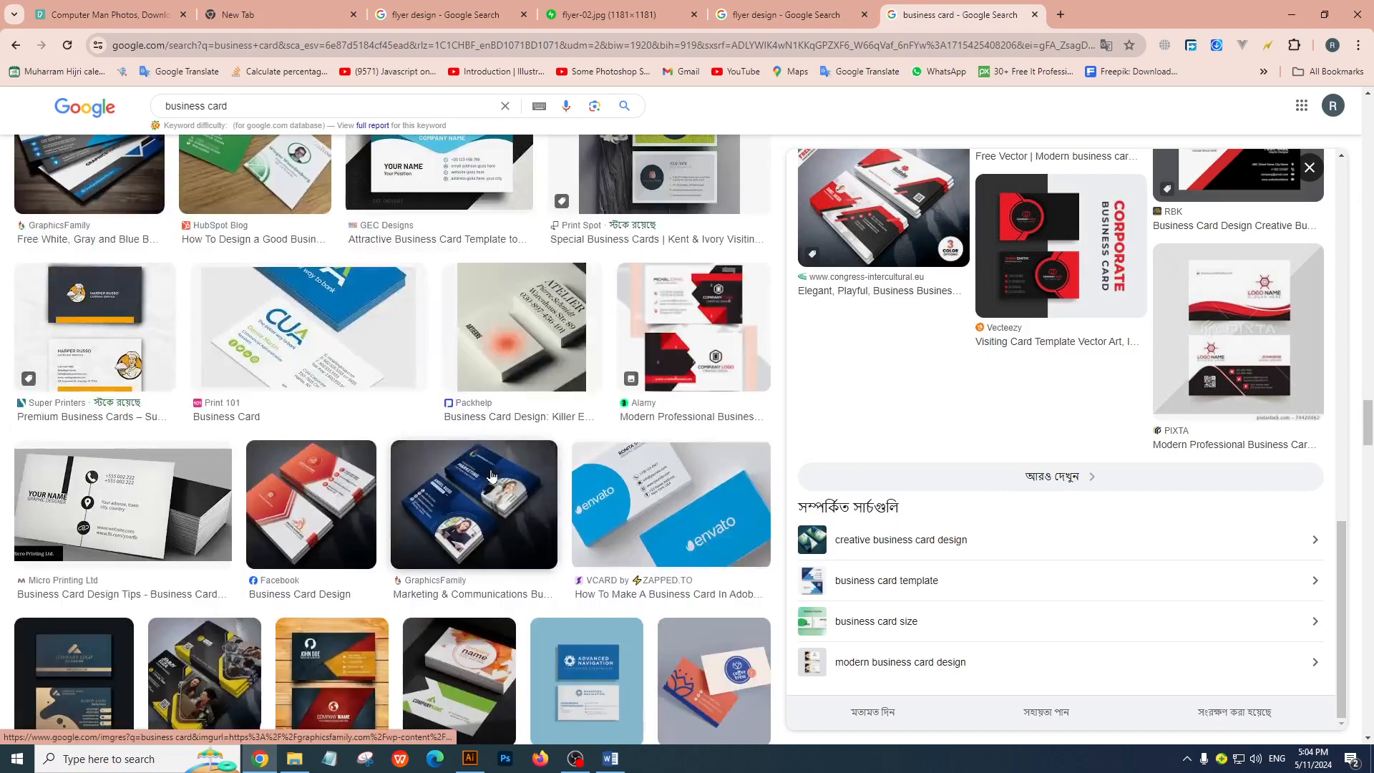
pyautogui.scroll(-15, 491, 476)
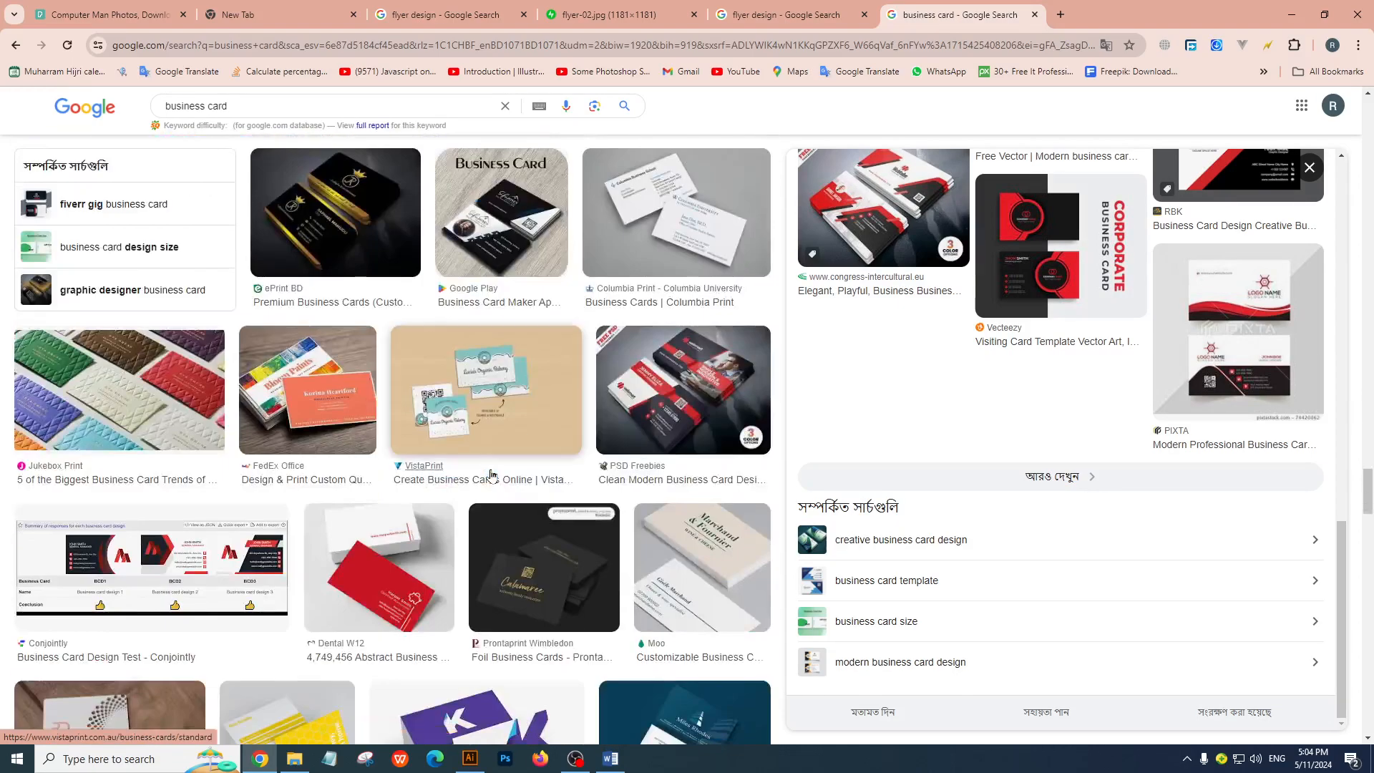
pyautogui.scroll(-8, 491, 476)
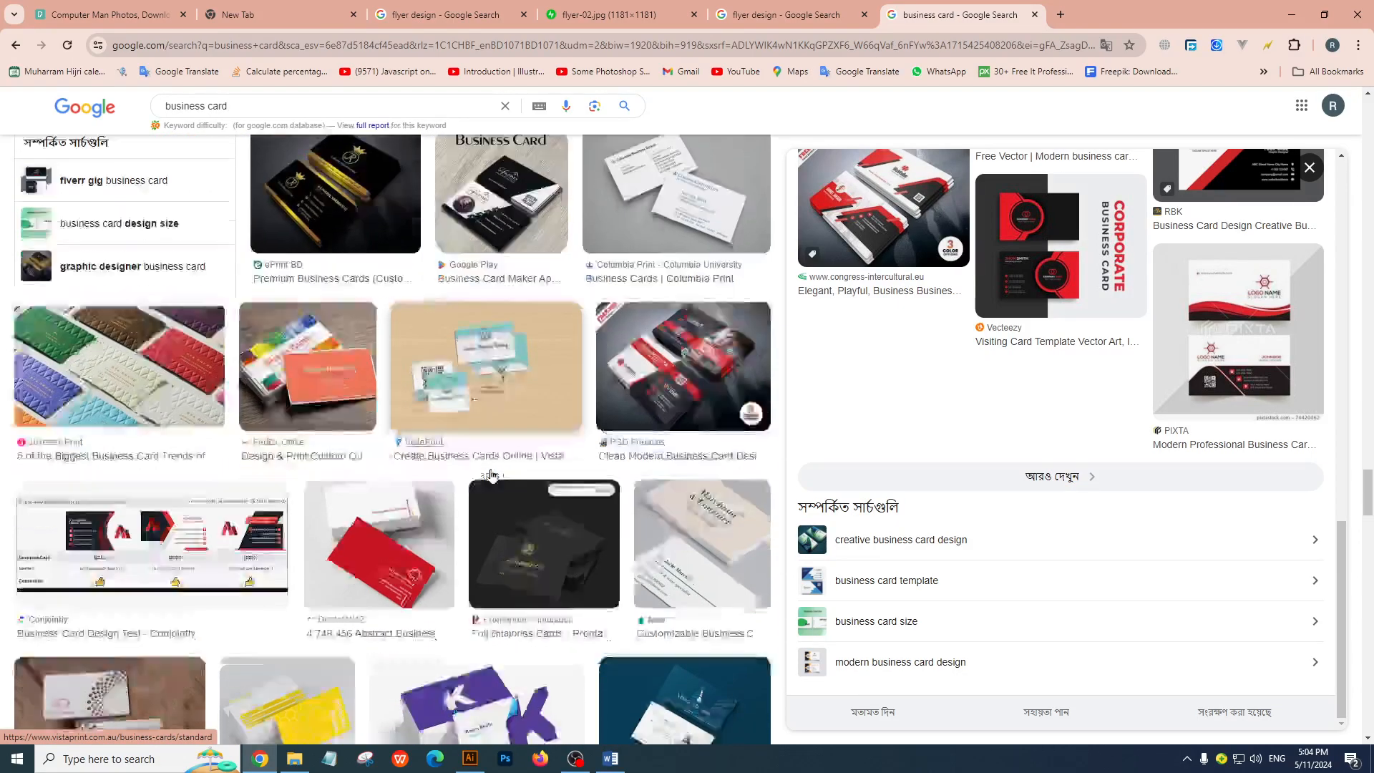
pyautogui.scroll(2, 491, 475)
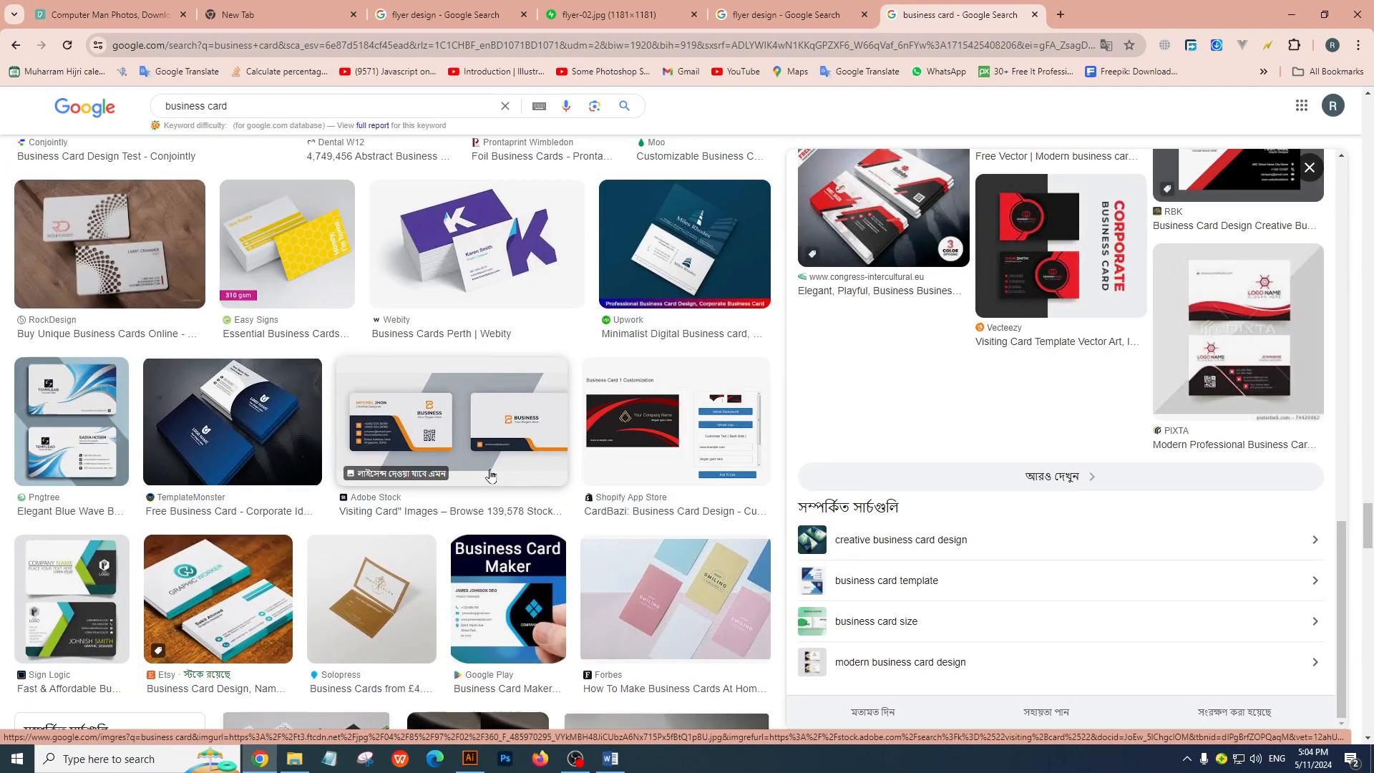
pyautogui.click(465, 412)
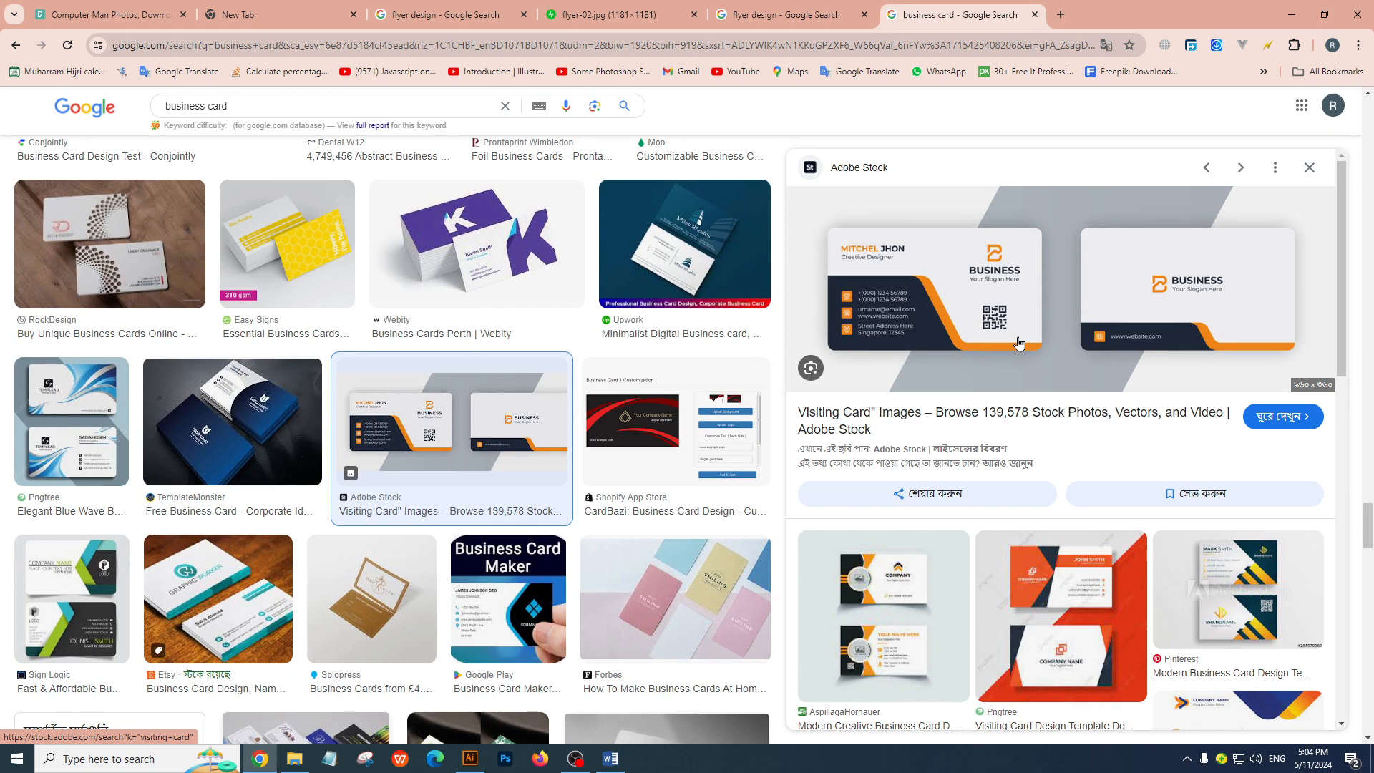
# Preview the blue TemplateMonster business card and open its image in a separate browser tab
pyautogui.click(233, 383)
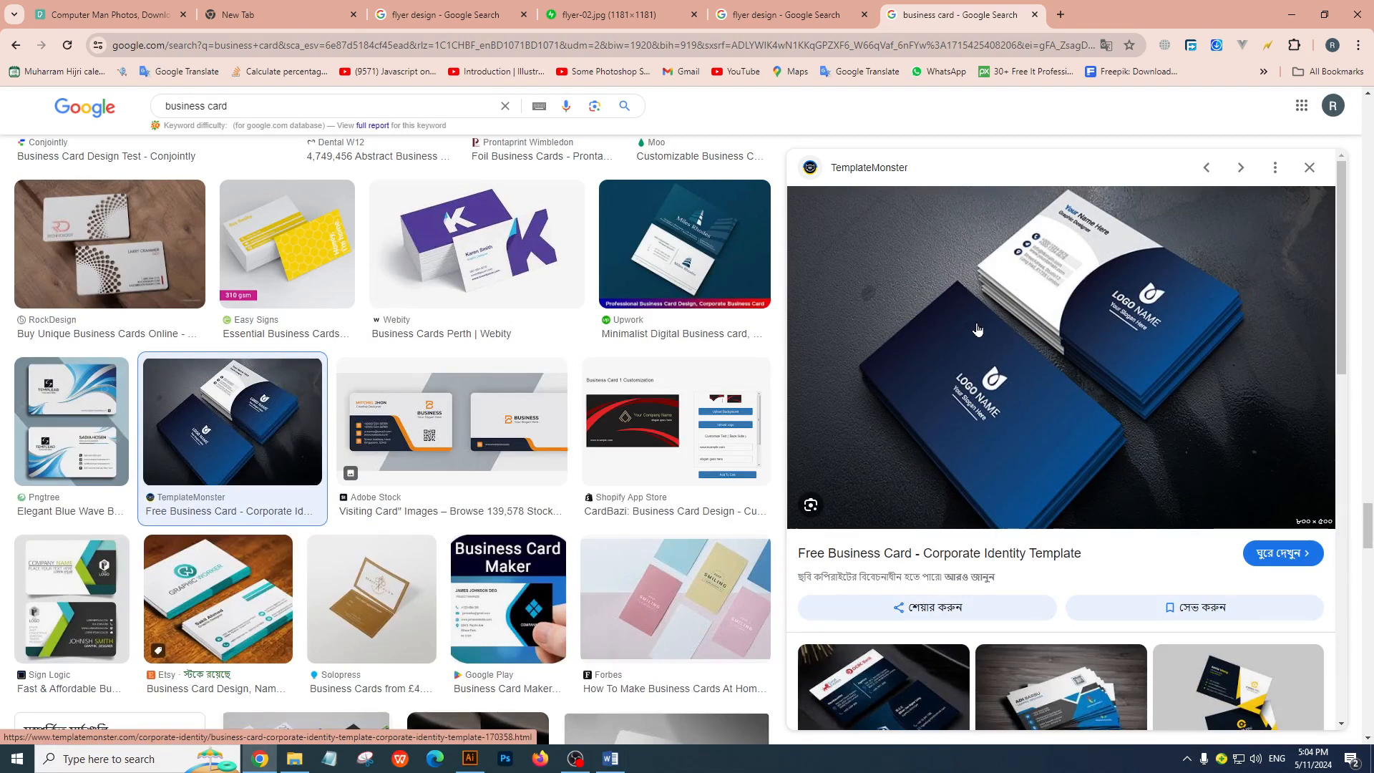
pyautogui.rightClick(977, 330)
pyautogui.click(1102, 501)
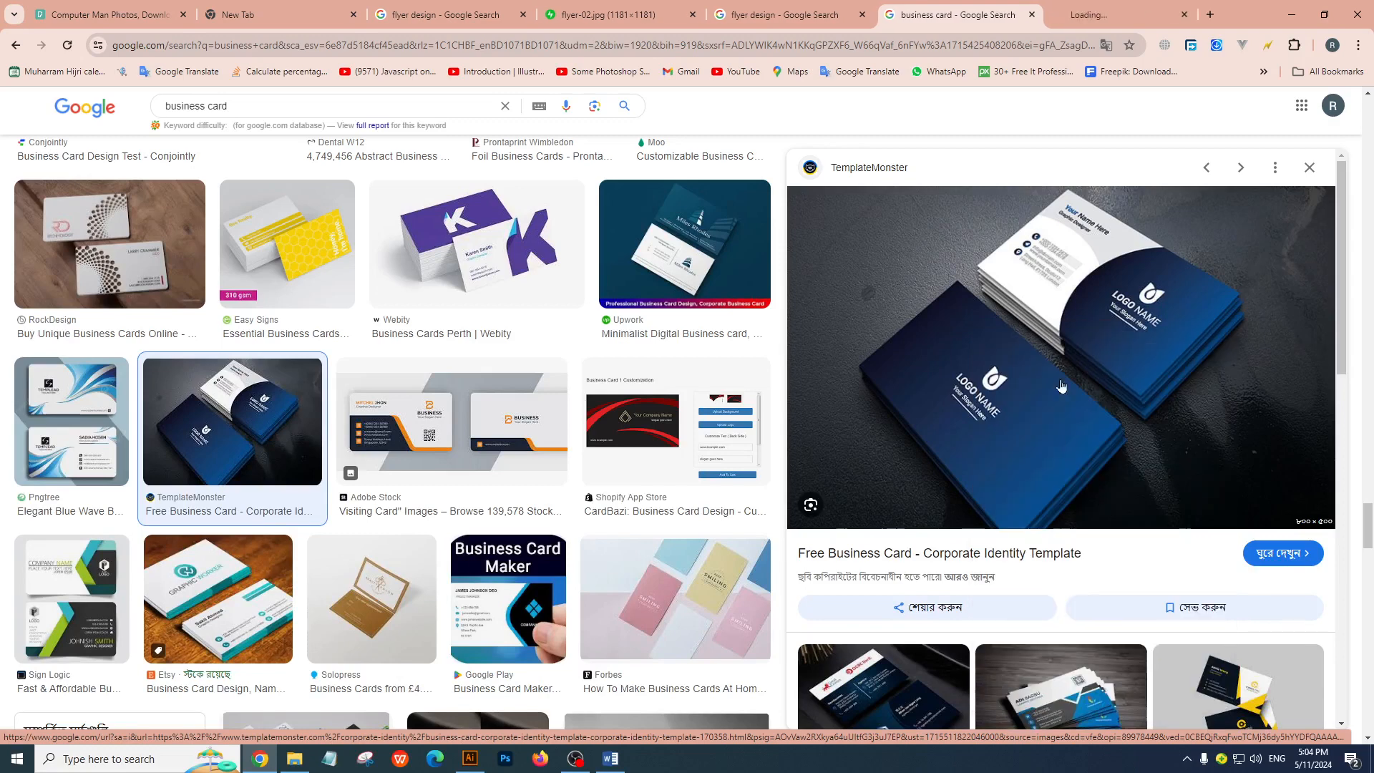
pyautogui.click(1129, 9)
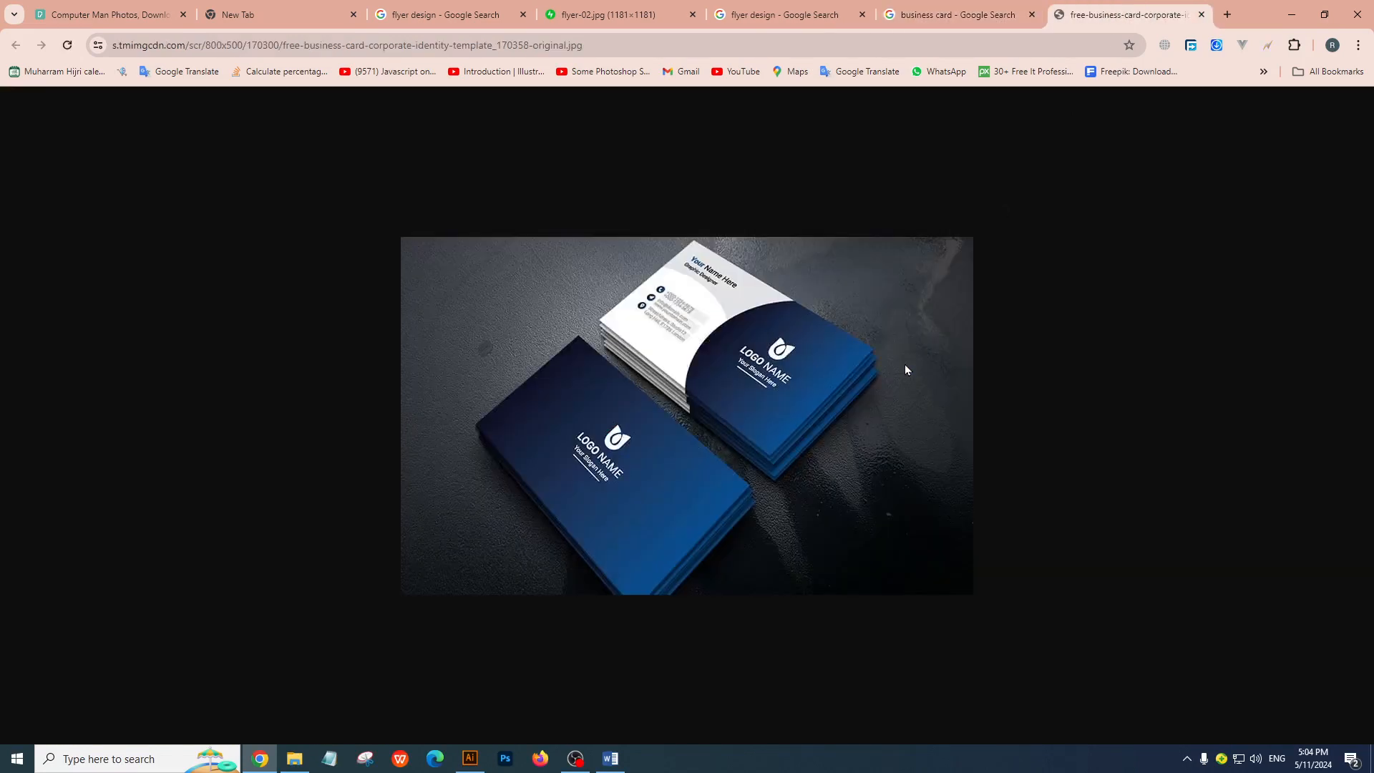
# Download free-business-card-corporate-identity-template_170358-original.jpg to the webdesign folder and show it in that folder
pyautogui.rightClick(866, 361)
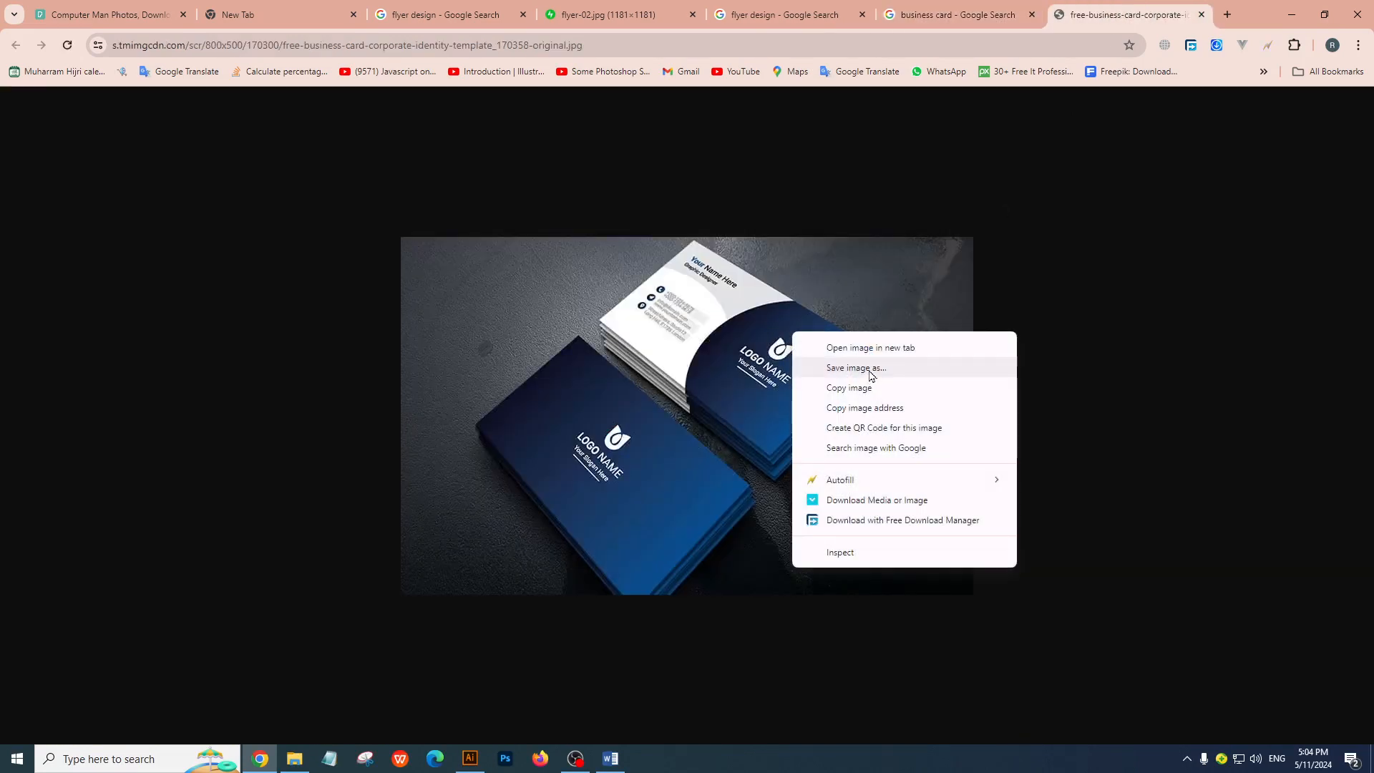
pyautogui.click(870, 370)
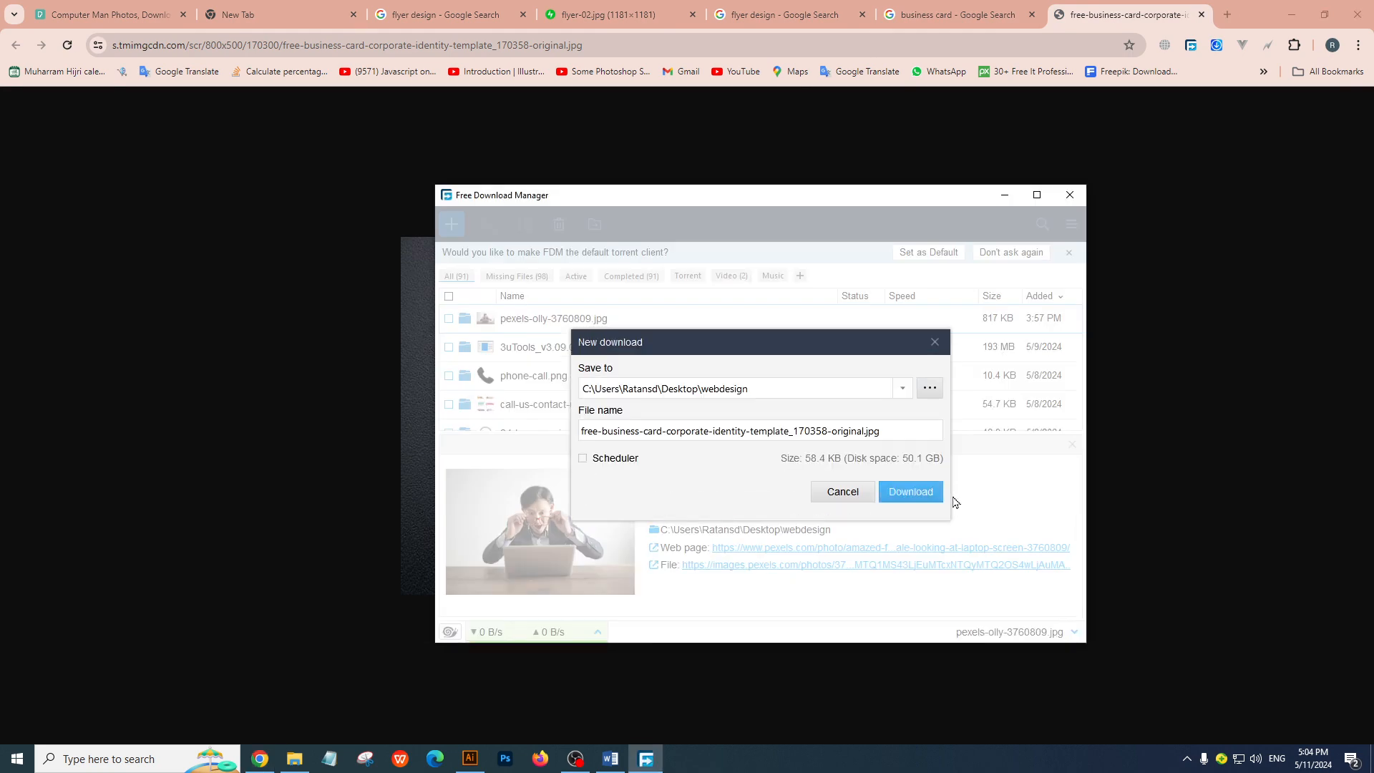
pyautogui.click(911, 491)
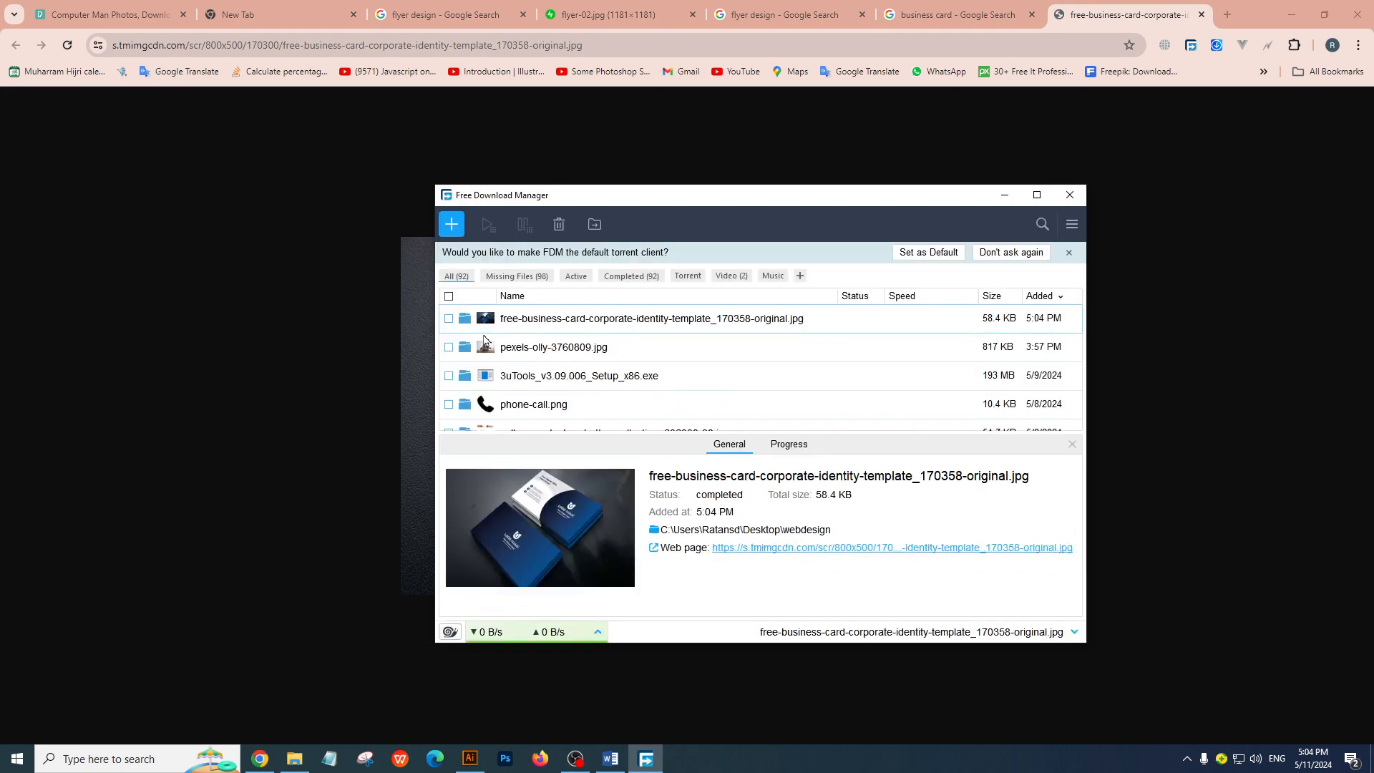
pyautogui.click(469, 327)
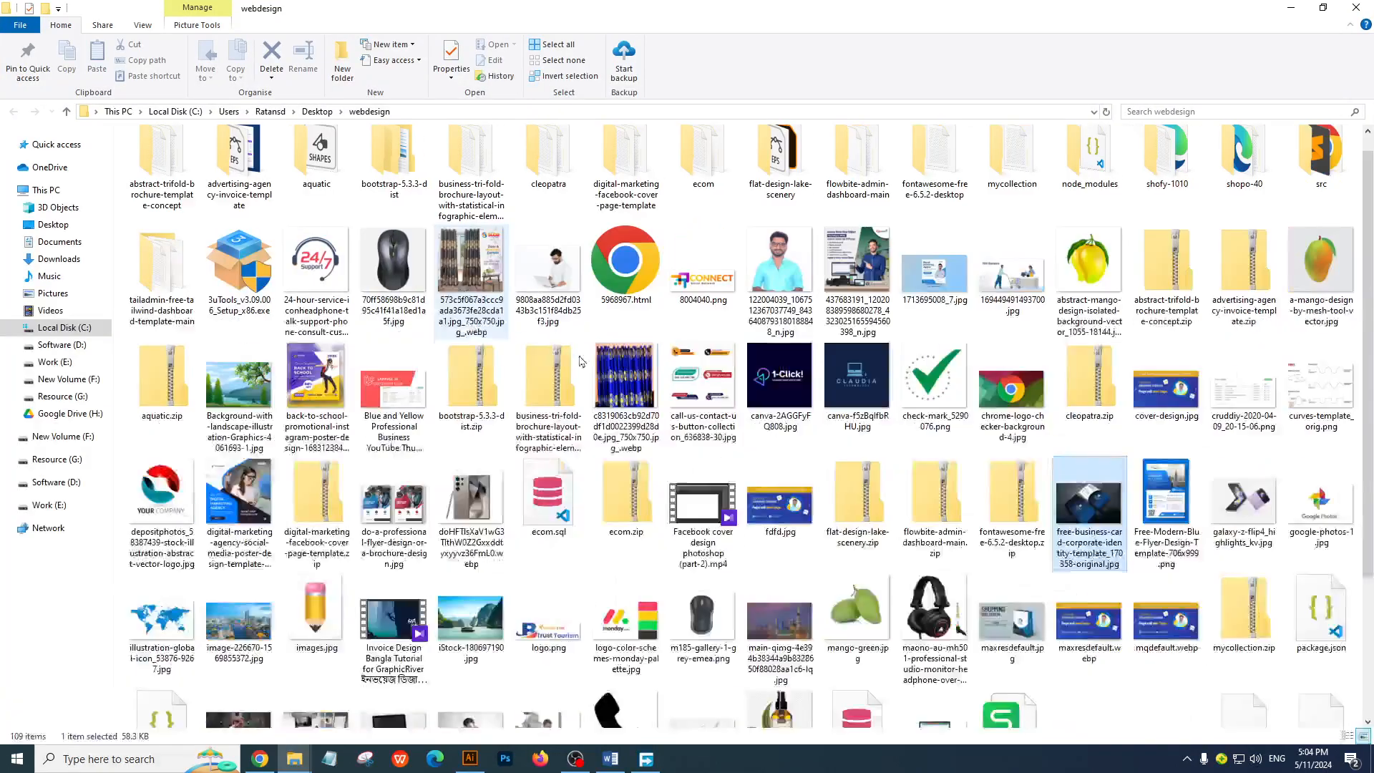
# Switch to Illustrator and set the new document's width to 3.5
pyautogui.click(470, 758)
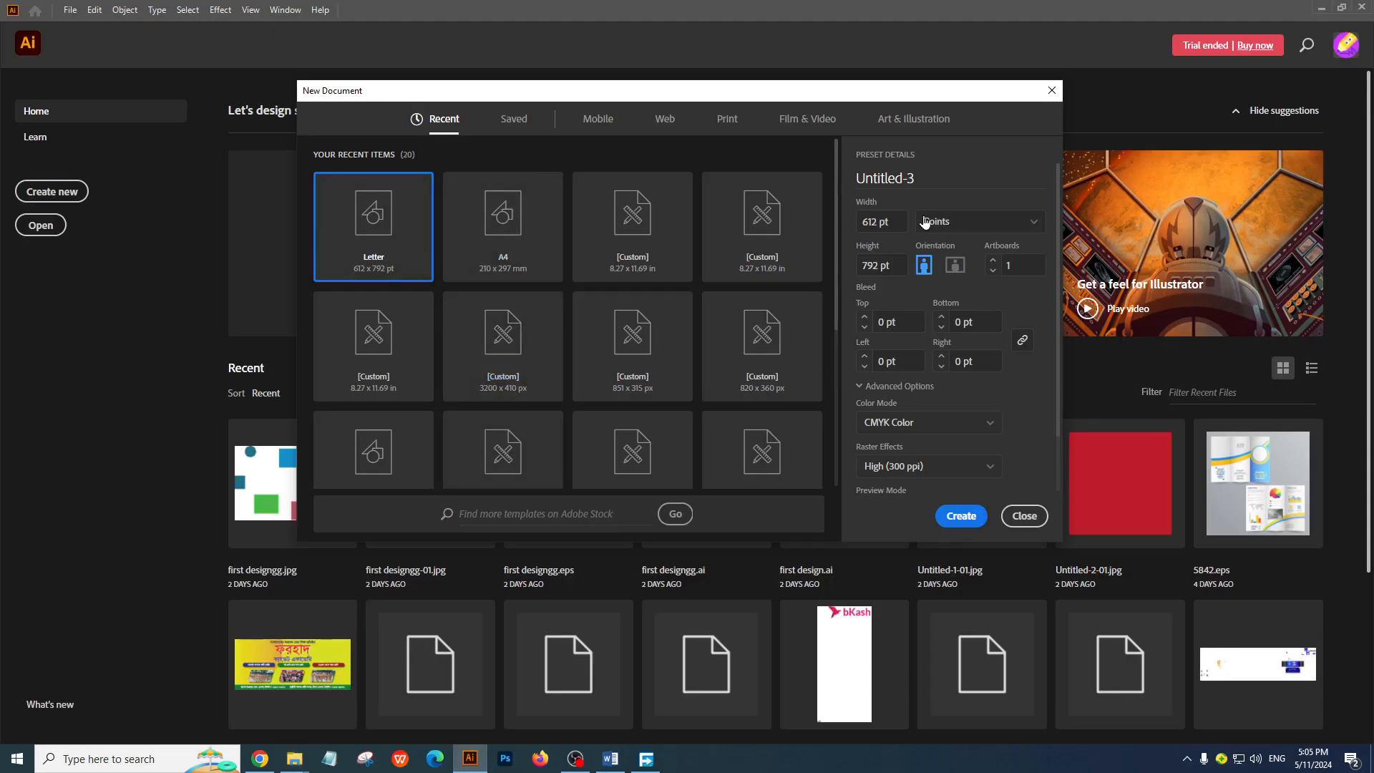
pyautogui.click(898, 228)
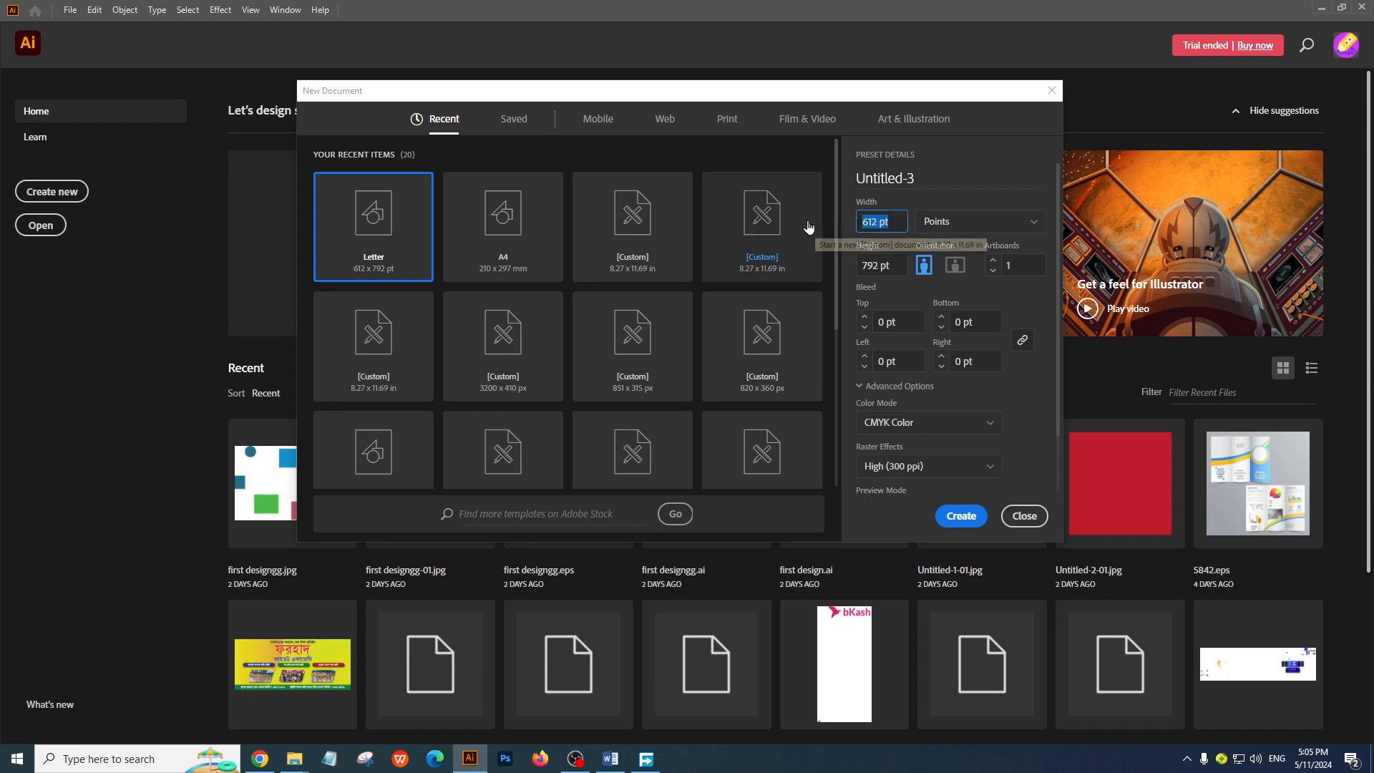
pyautogui.write('3.5')
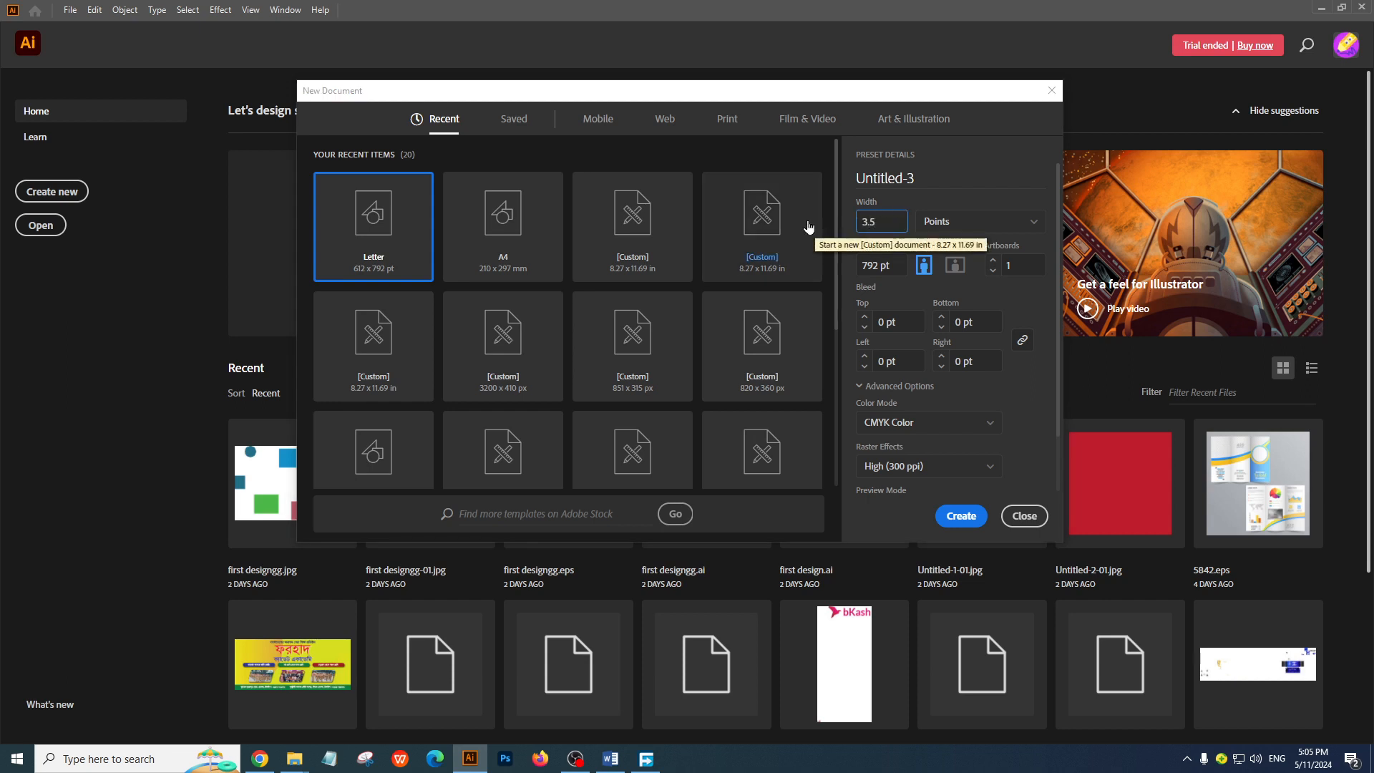
# Switch the new document's units to inches and set its size to 3.5 in wide by 2 in high
pyautogui.press('Tab')
pyautogui.click(1020, 223)
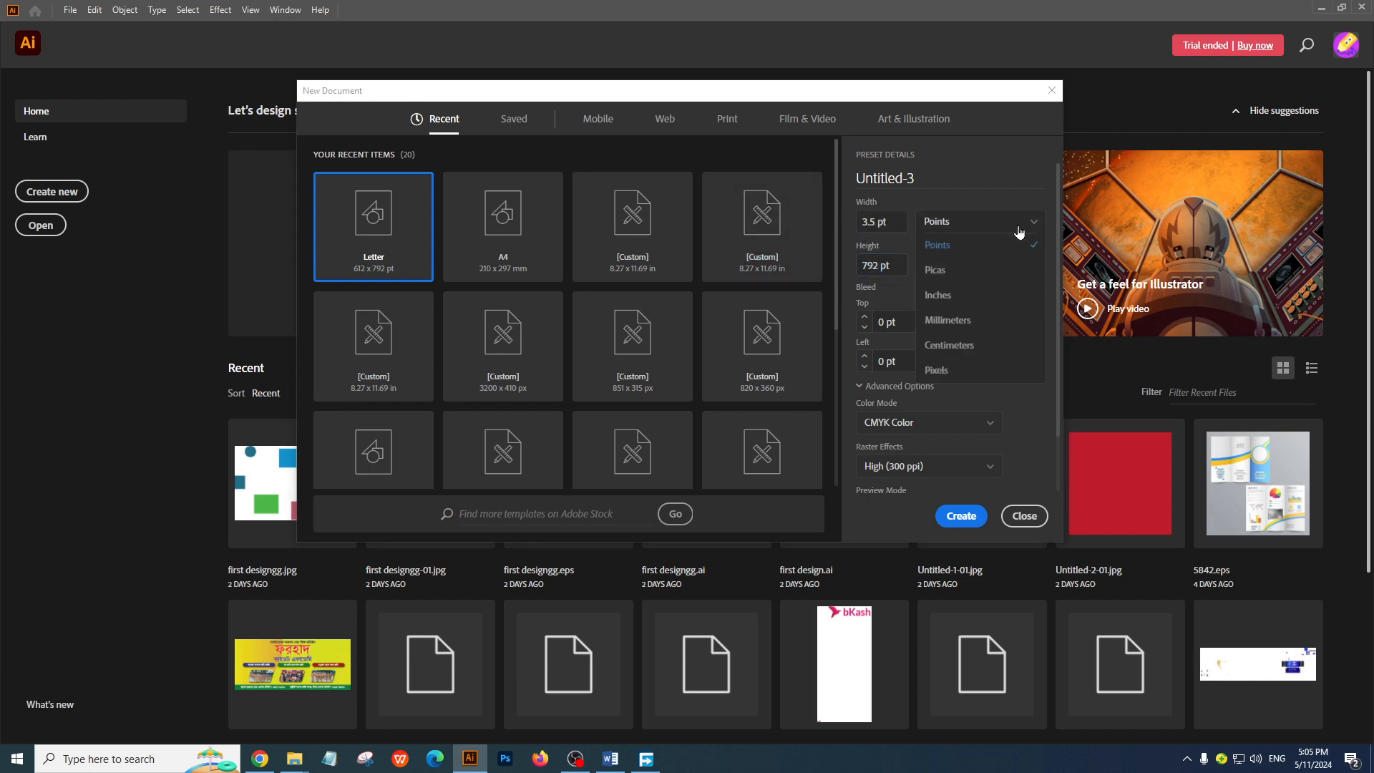
pyautogui.click(938, 295)
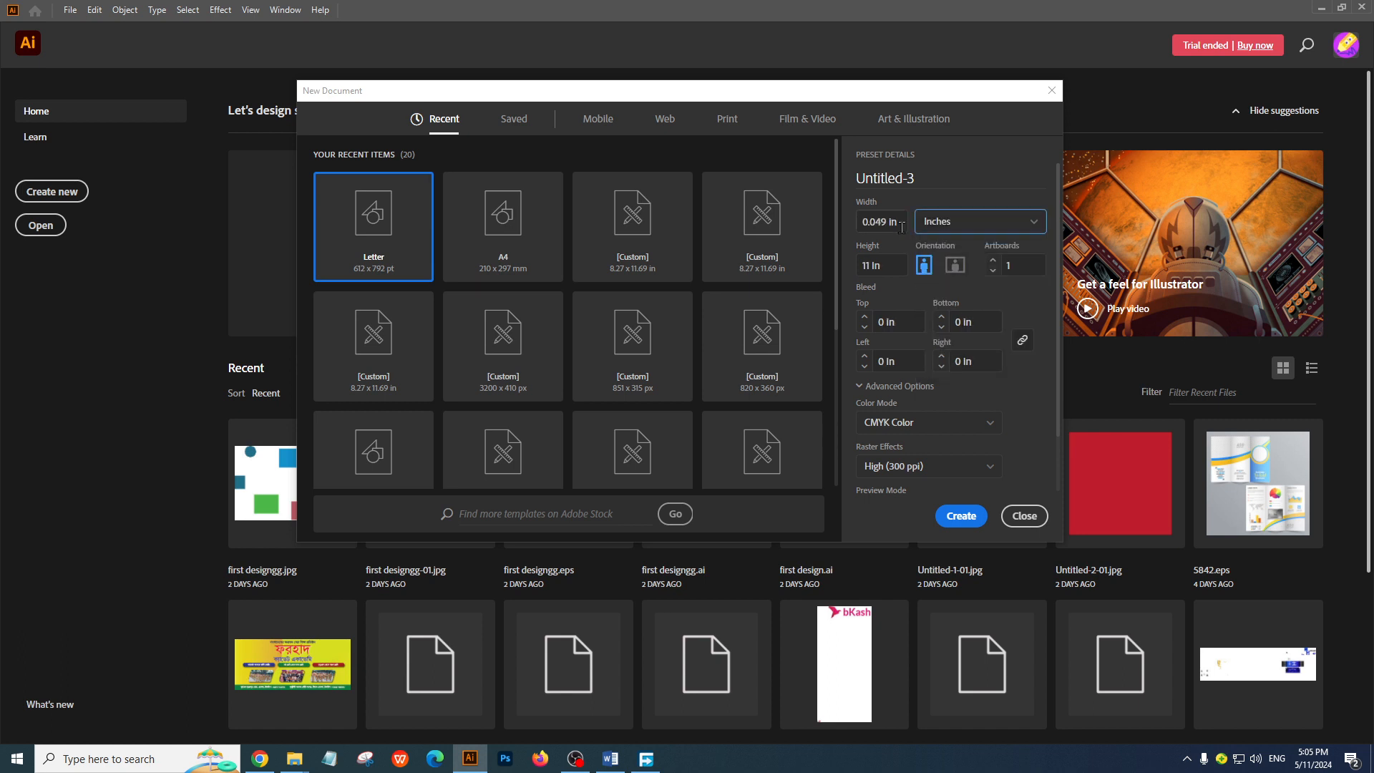
pyautogui.click(898, 223)
pyautogui.write('3.5')
pyautogui.press('Tab')
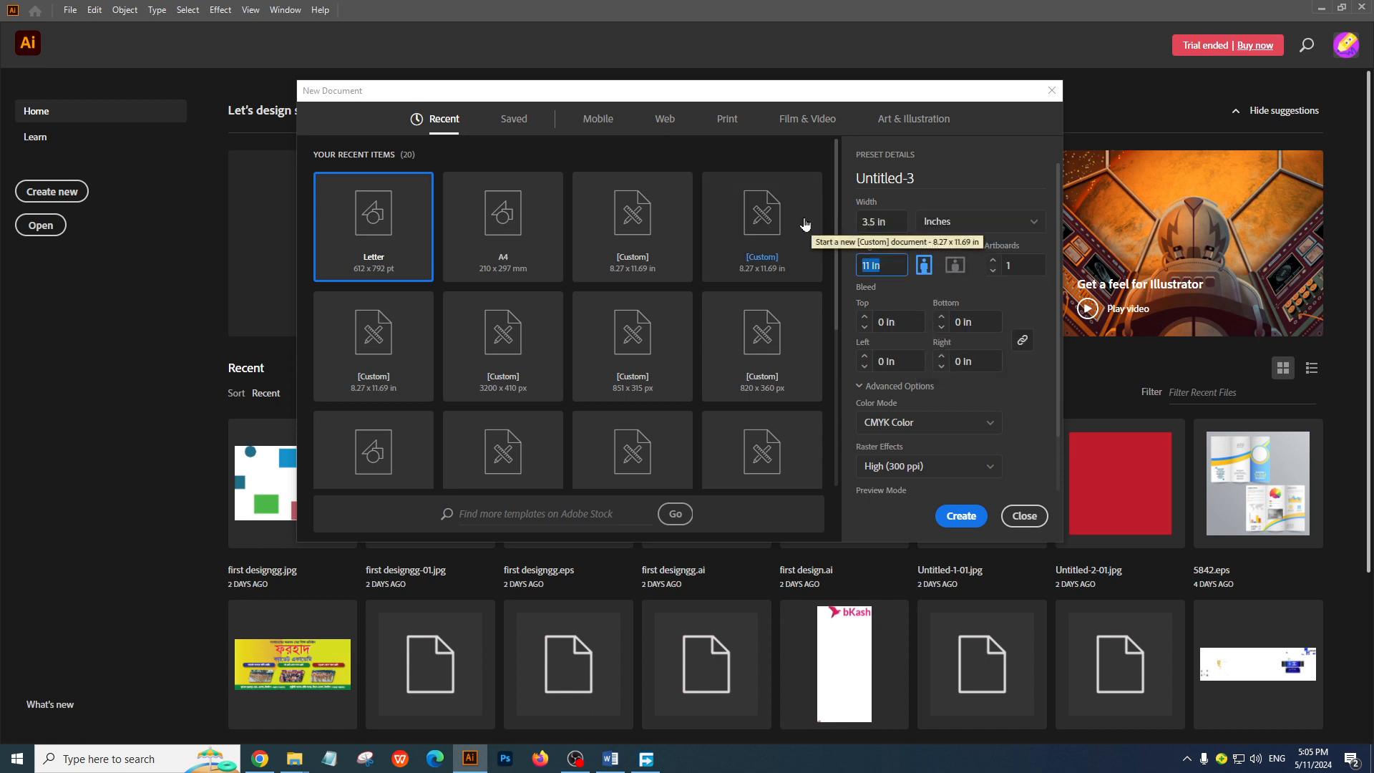
pyautogui.write('2')
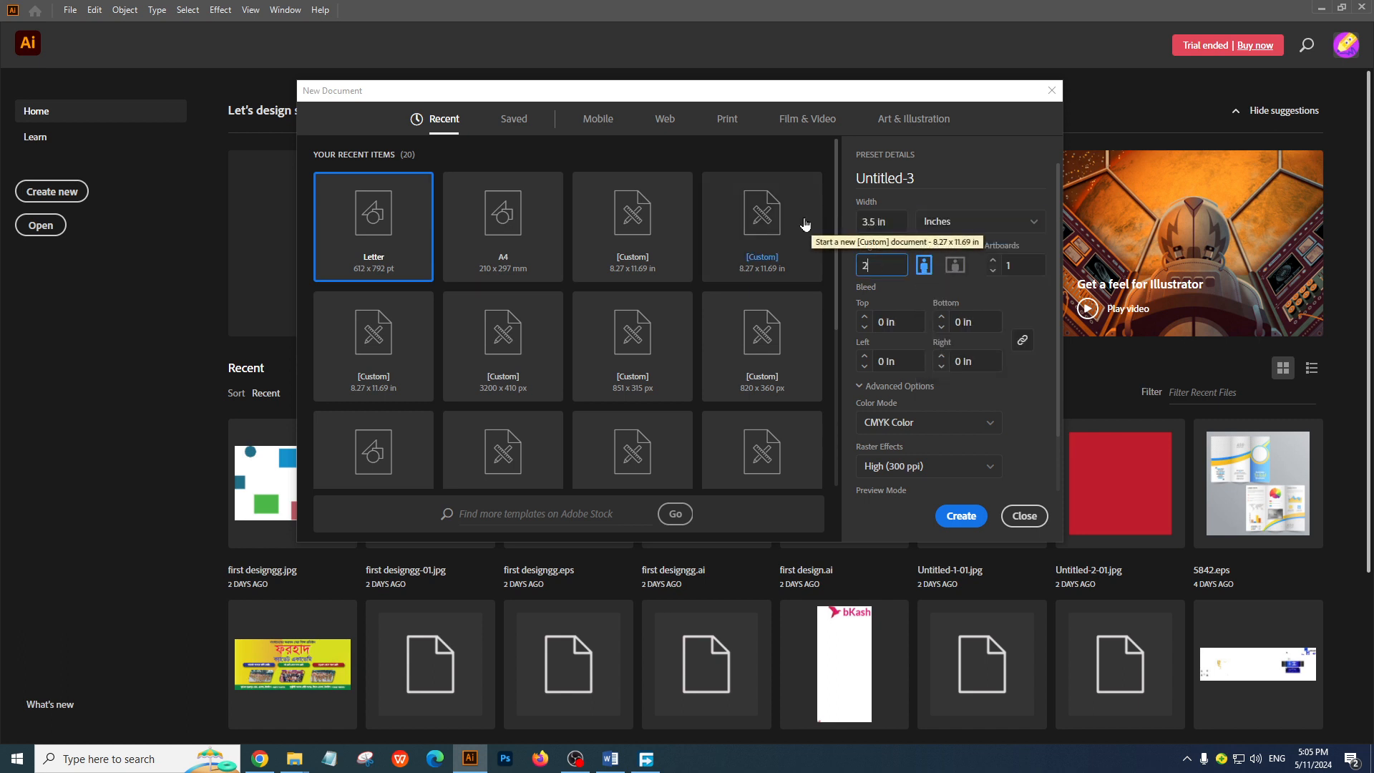
pyautogui.click(989, 289)
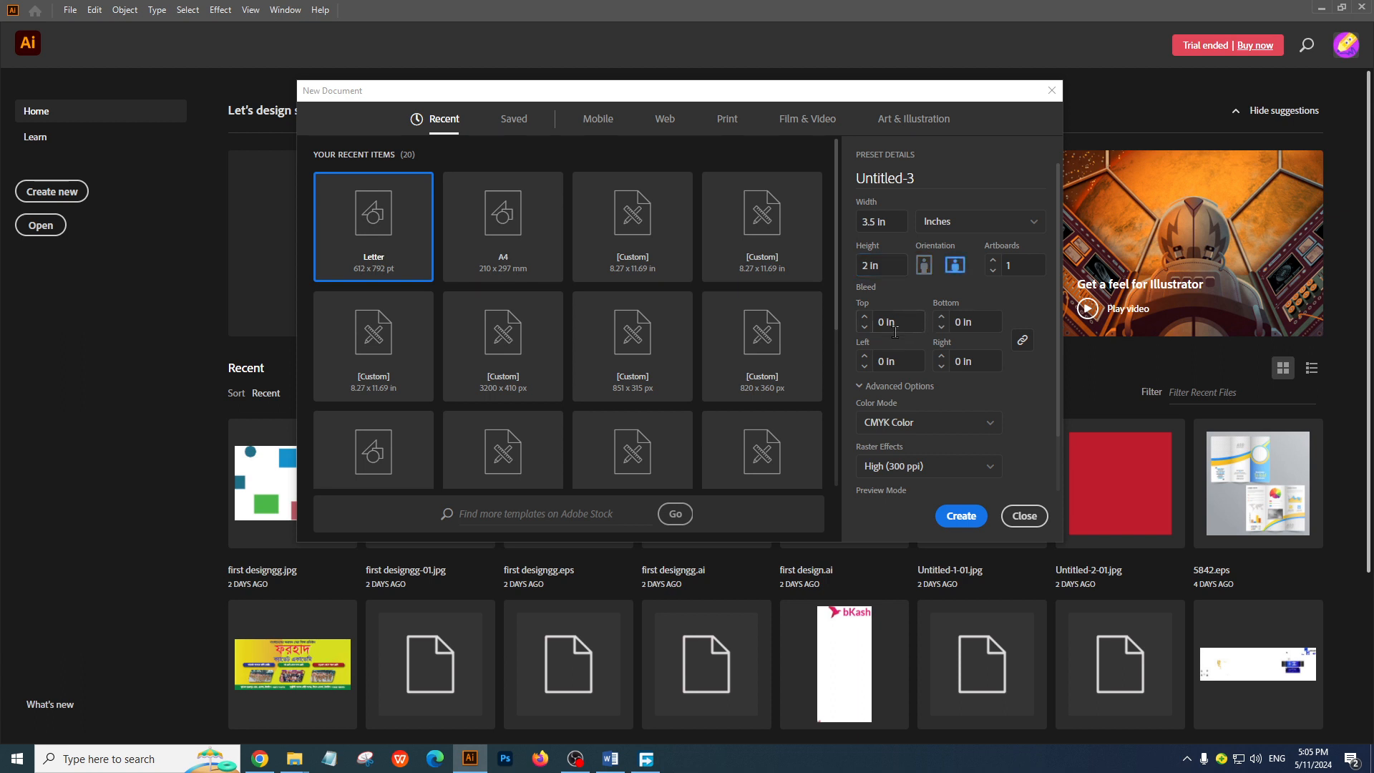
# Create the document with a 0.125 in bleed on all sides and two artboards
pyautogui.click(892, 322)
pyautogui.write('0.125')
pyautogui.click(1009, 392)
pyautogui.click(1015, 261)
pyautogui.click(995, 259)
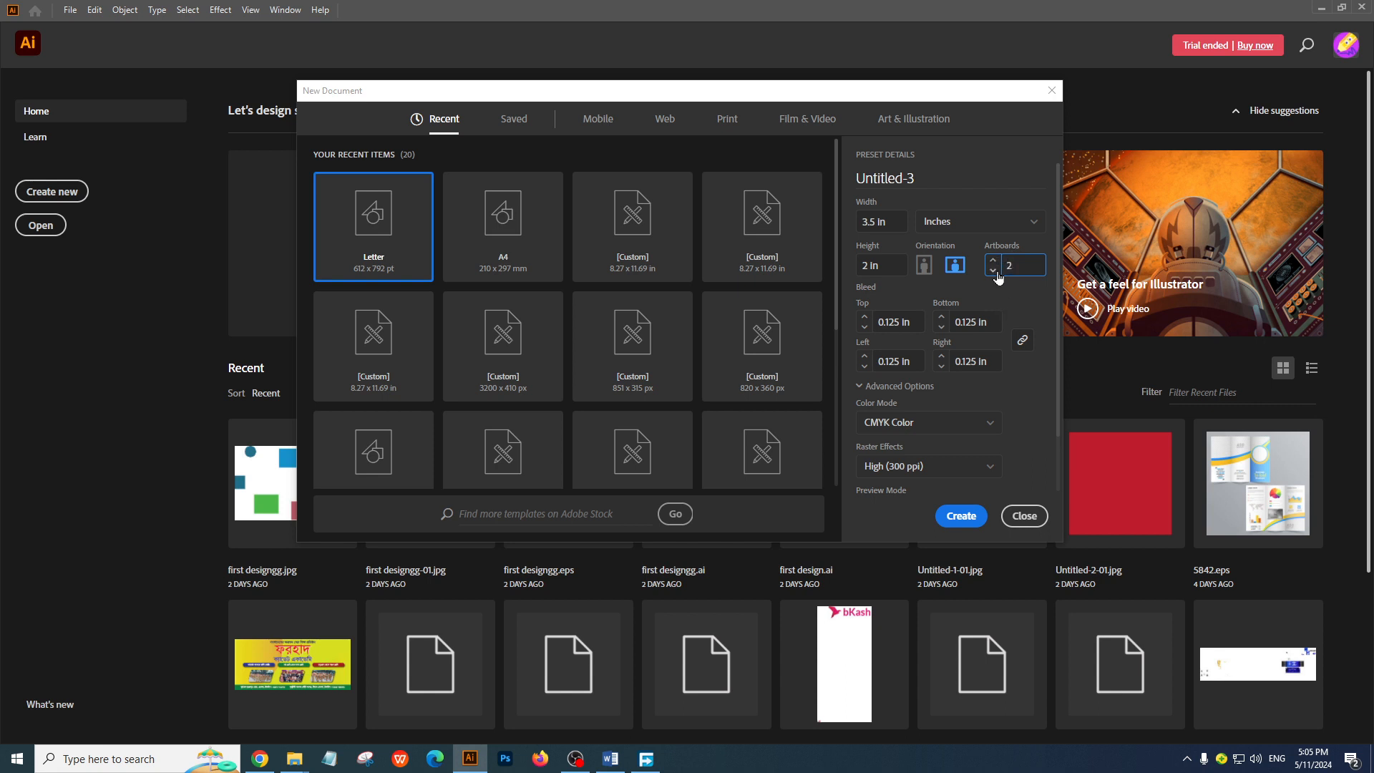
pyautogui.click(963, 516)
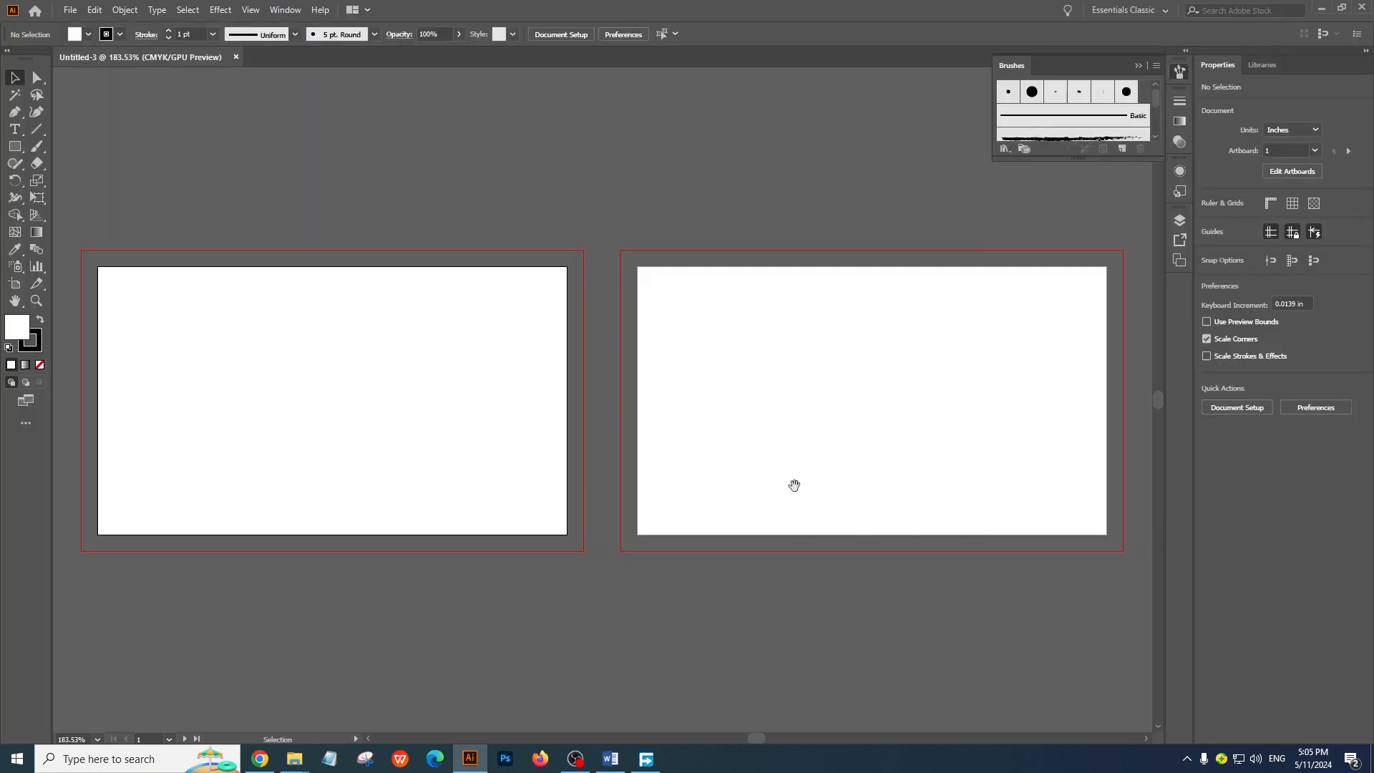
# Place the downloaded blue business card picture from the webdesign folder into the new document
pyautogui.scroll(-1, 632, 459)
pyautogui.moveTo(657, 485); pyautogui.dragTo(657, 460)
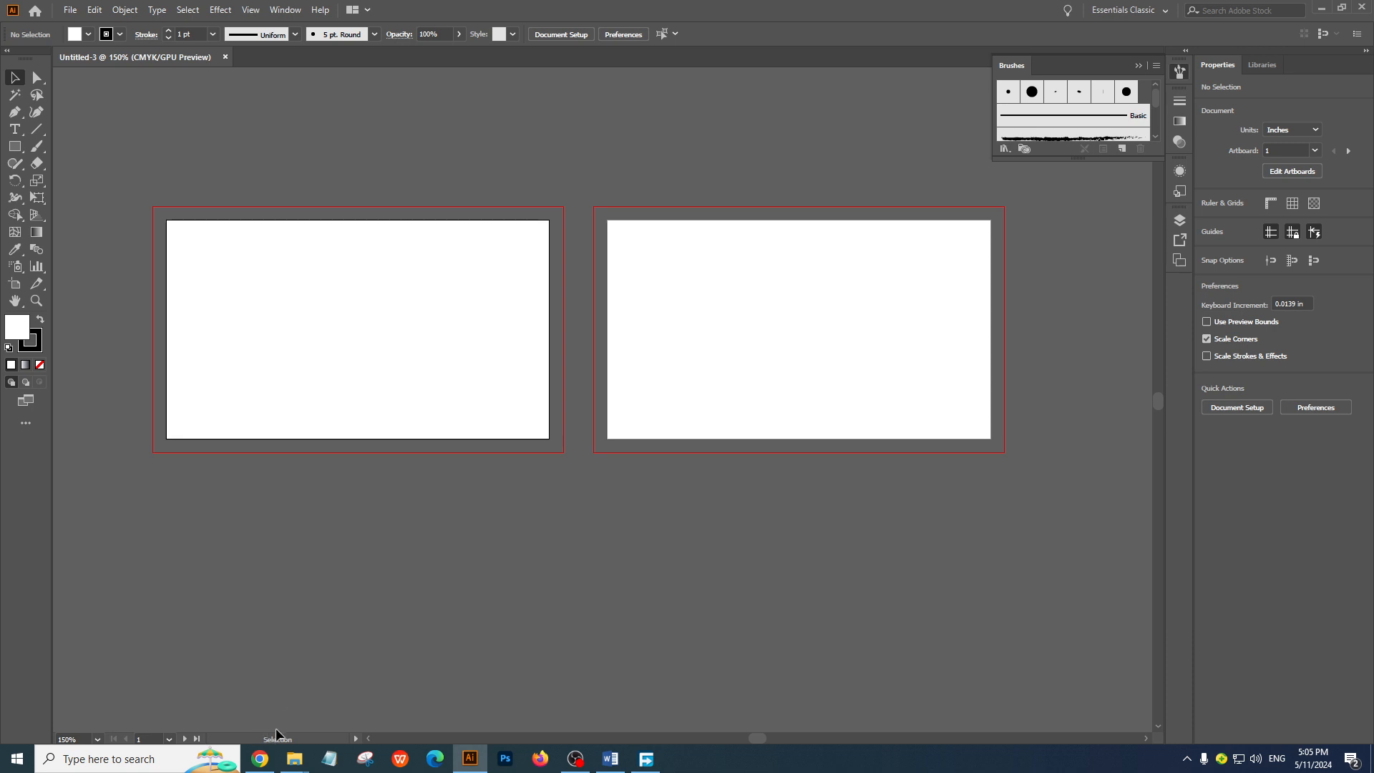
pyautogui.hscroll(-3, 374, 552)
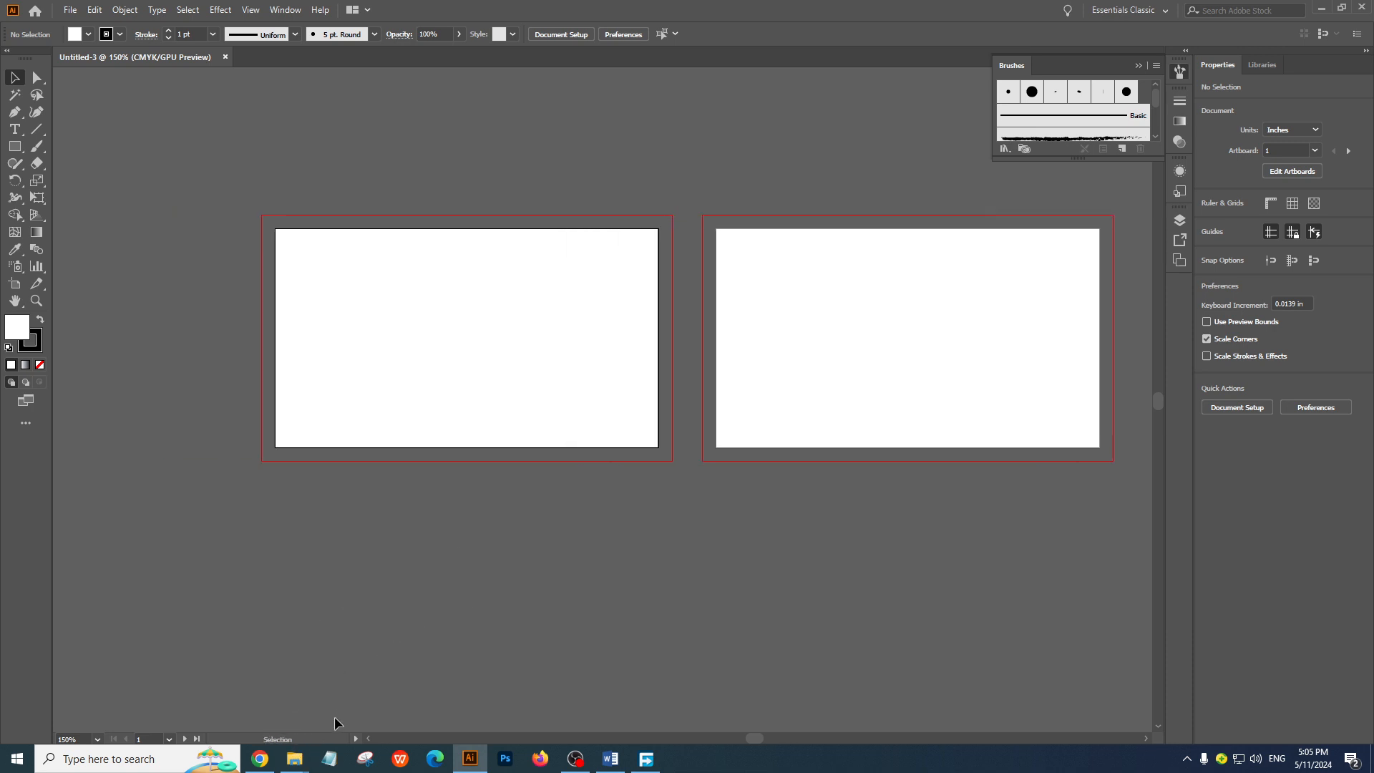
pyautogui.moveTo(291, 770)
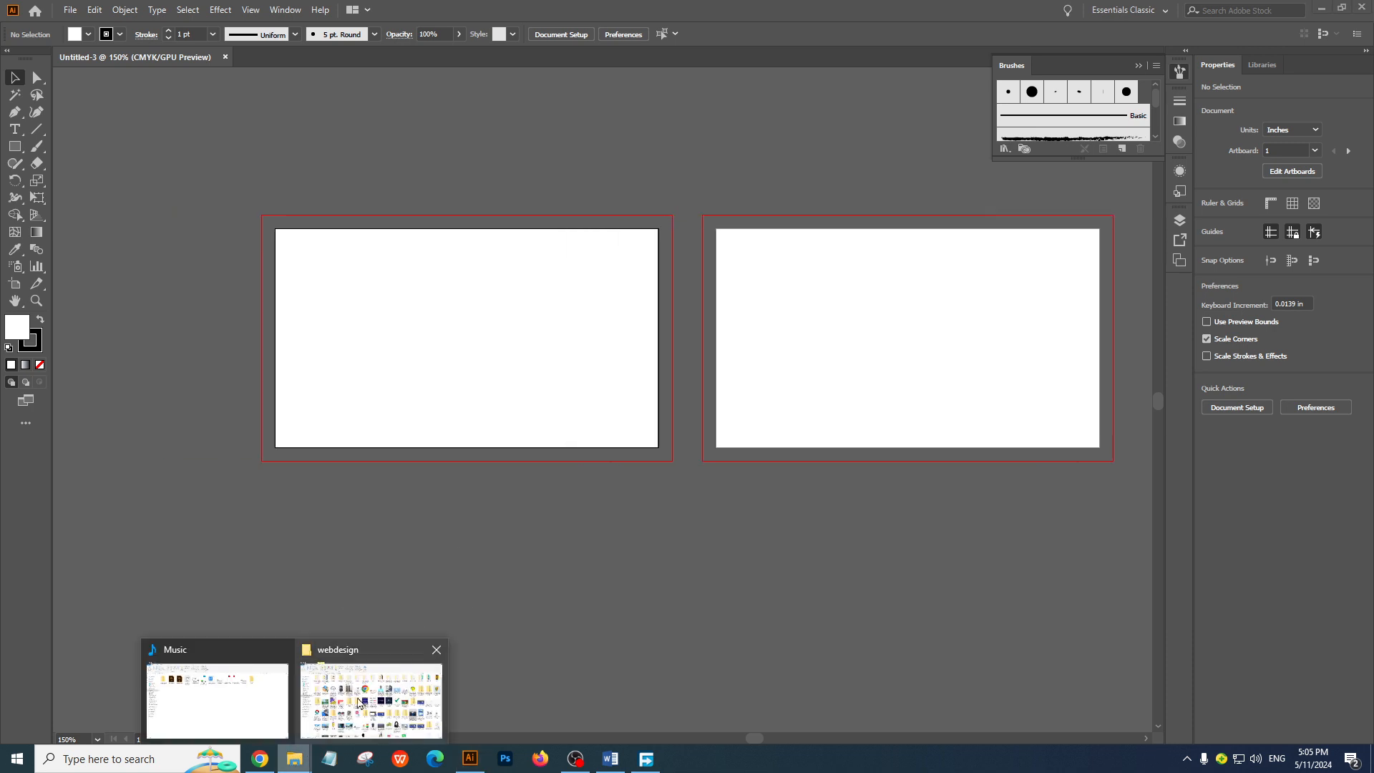
pyautogui.click(372, 698)
pyautogui.moveTo(1087, 523); pyautogui.dragTo(306, 452)
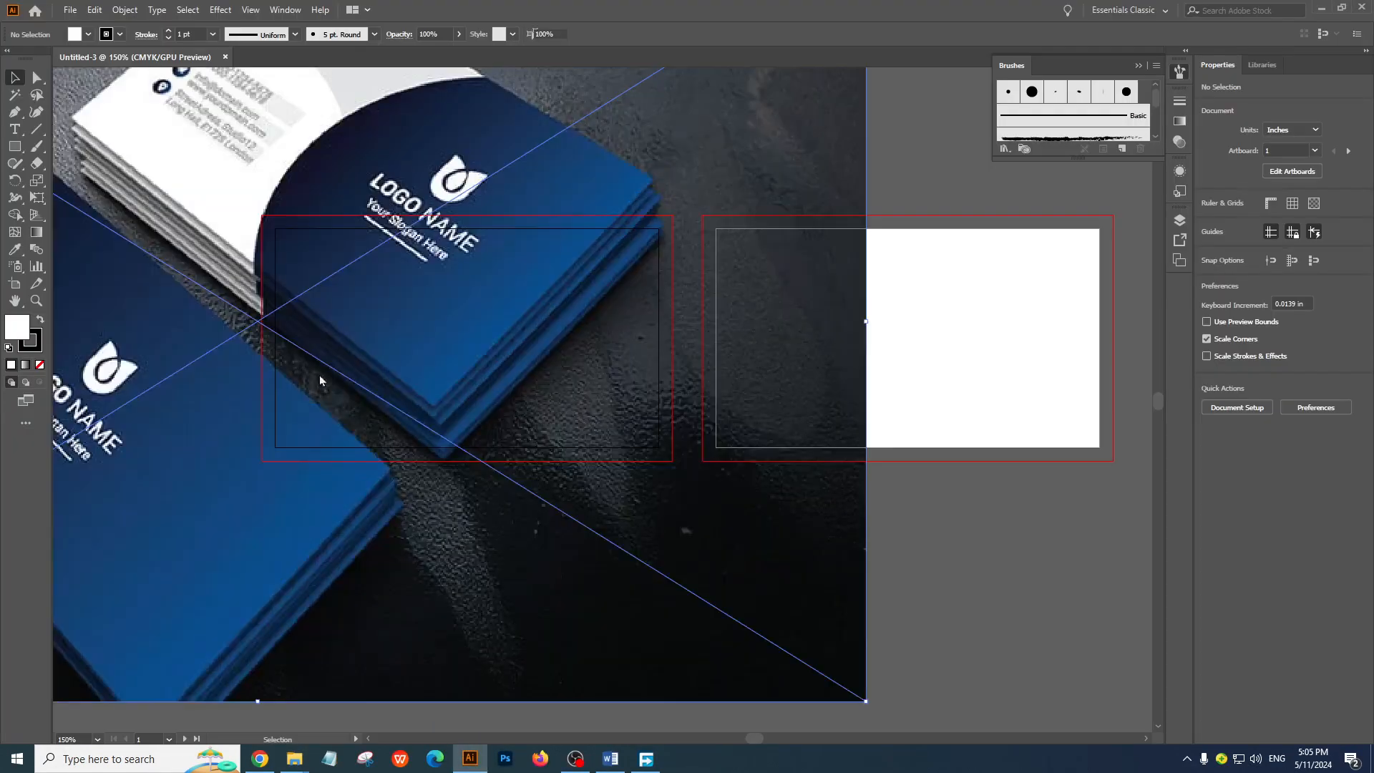
# Scale the placed business card picture down to about 6.39 by 3.99 in and position it above the artboards
pyautogui.hotkey('ctrl', '-')
pyautogui.hotkey('ctrl', '-')
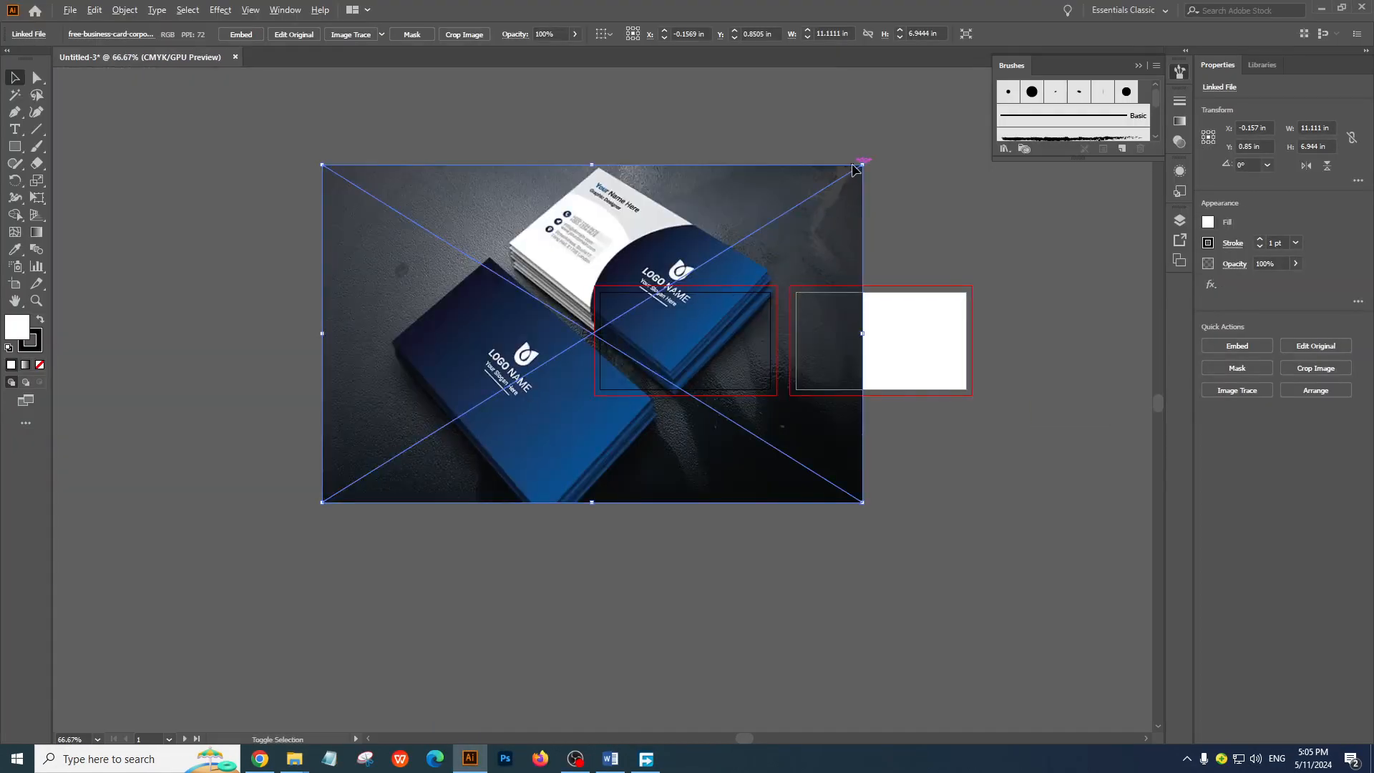
pyautogui.moveTo(866, 161); pyautogui.dragTo(784, 225)
pyautogui.moveTo(650, 427); pyautogui.dragTo(604, 565)
pyautogui.moveTo(527, 466); pyautogui.dragTo(507, 276)
pyautogui.keyDown('ctrl'); pyautogui.click(620, 339); pyautogui.keyUp('ctrl')
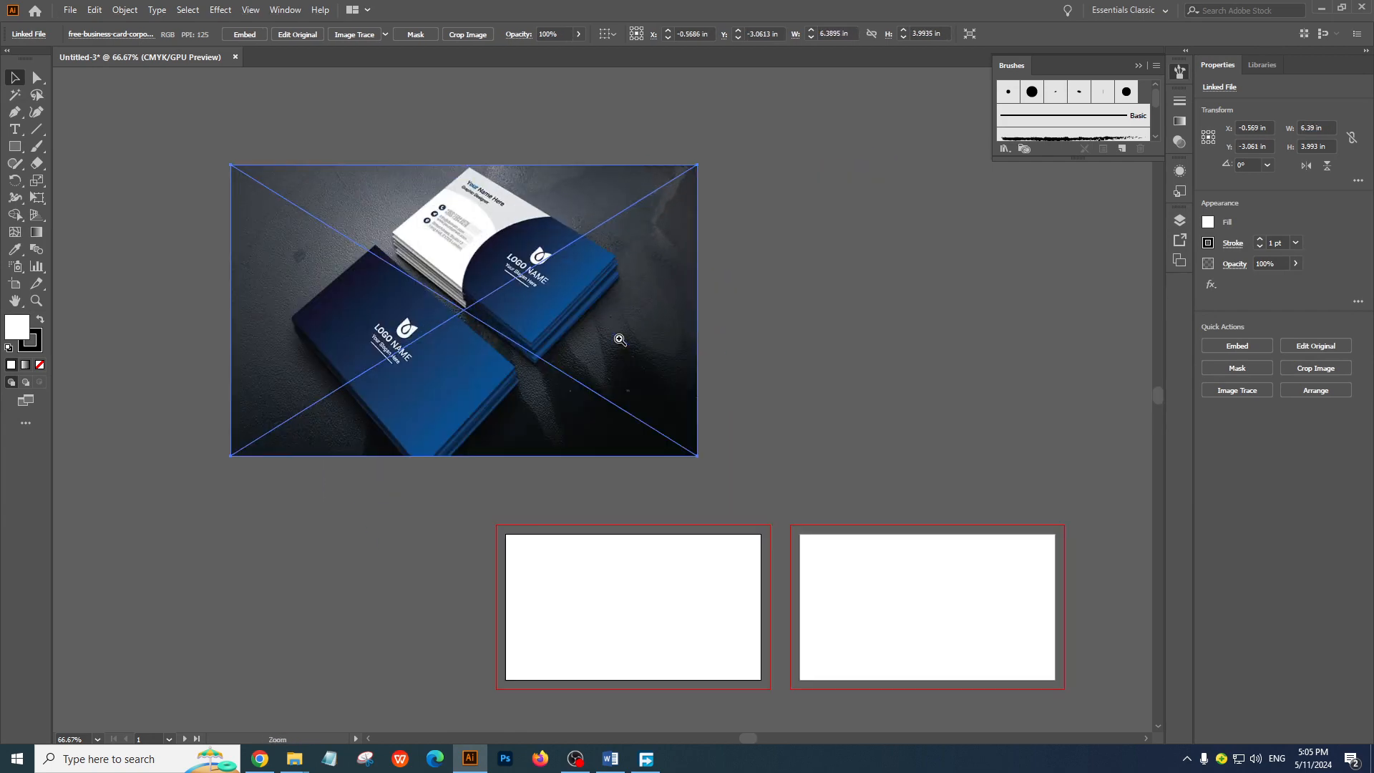
pyautogui.moveTo(578, 407); pyautogui.dragTo(570, 378)
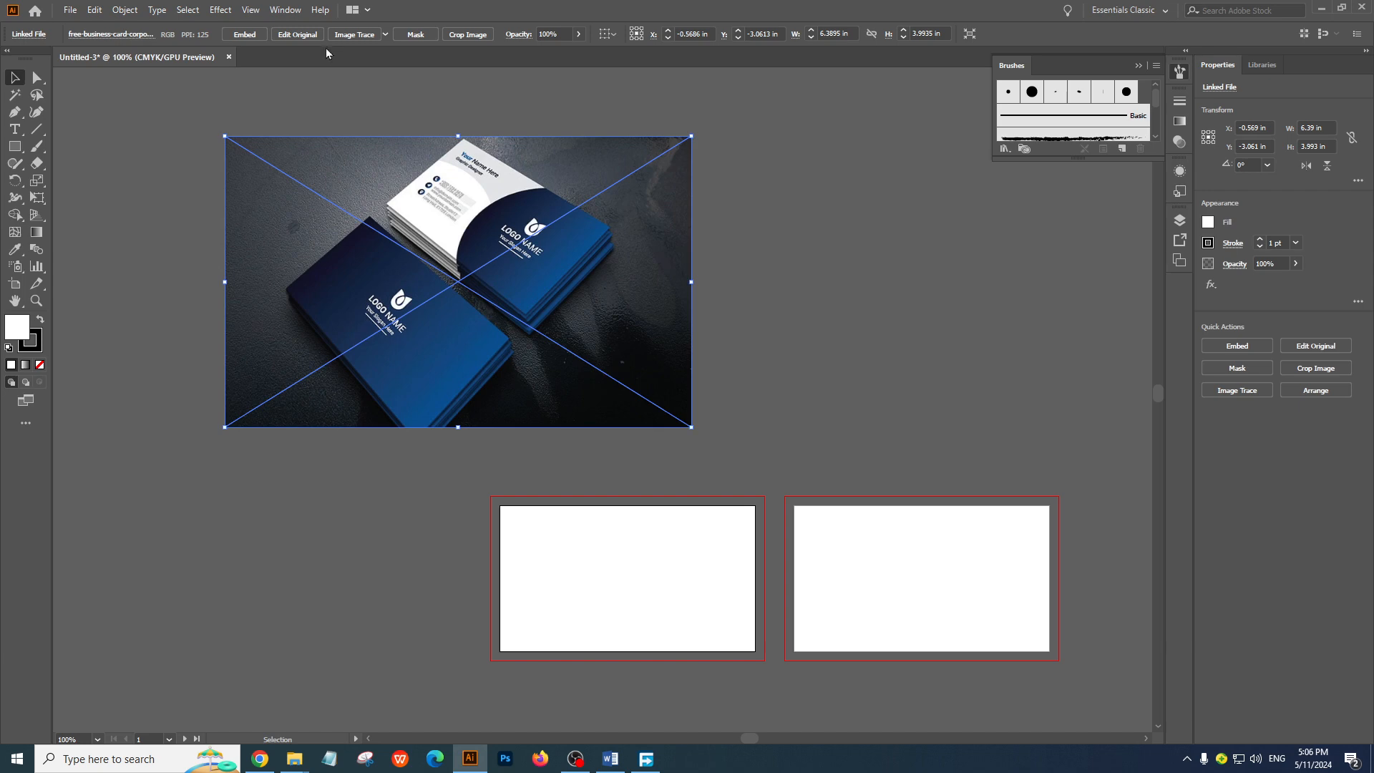
# Embed the business card picture in the document and shift it slightly, keeping it above the artboards
pyautogui.click(242, 37)
pyautogui.moveTo(521, 329); pyautogui.dragTo(563, 360)
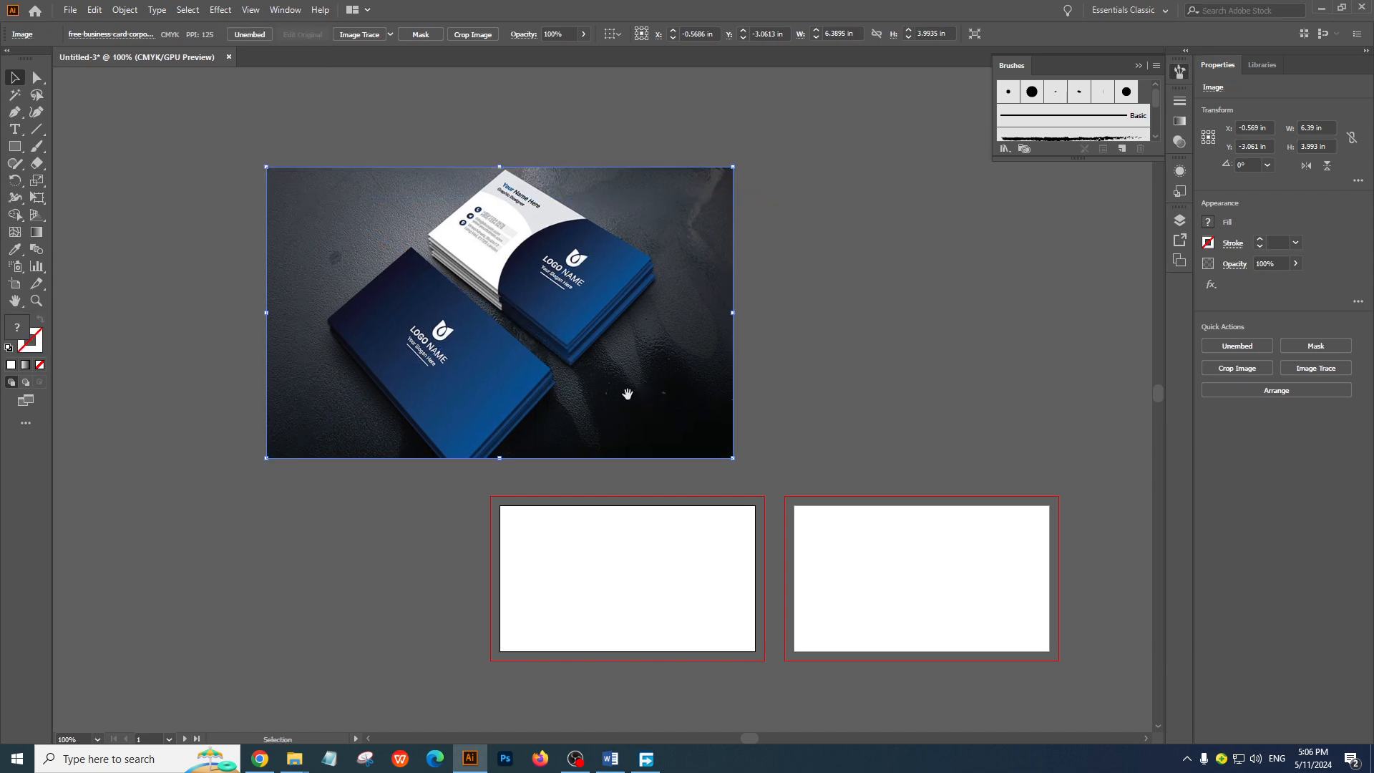
pyautogui.moveTo(638, 417); pyautogui.dragTo(568, 309)
pyautogui.moveTo(546, 264); pyautogui.dragTo(573, 320)
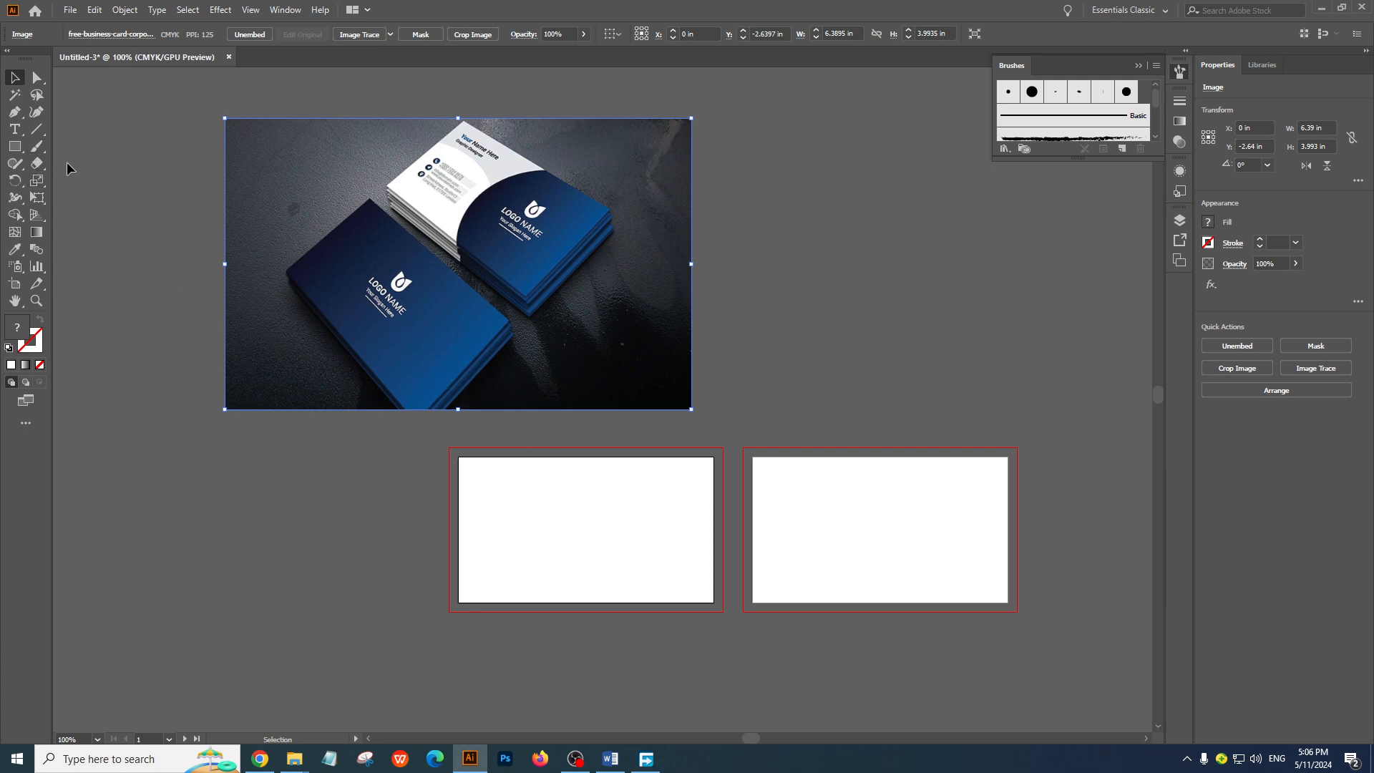
# Create a rectangle 3.5 in wide and 2 in high over the artboards
pyautogui.click(14, 146)
pyautogui.click(643, 525)
pyautogui.write('3.5')
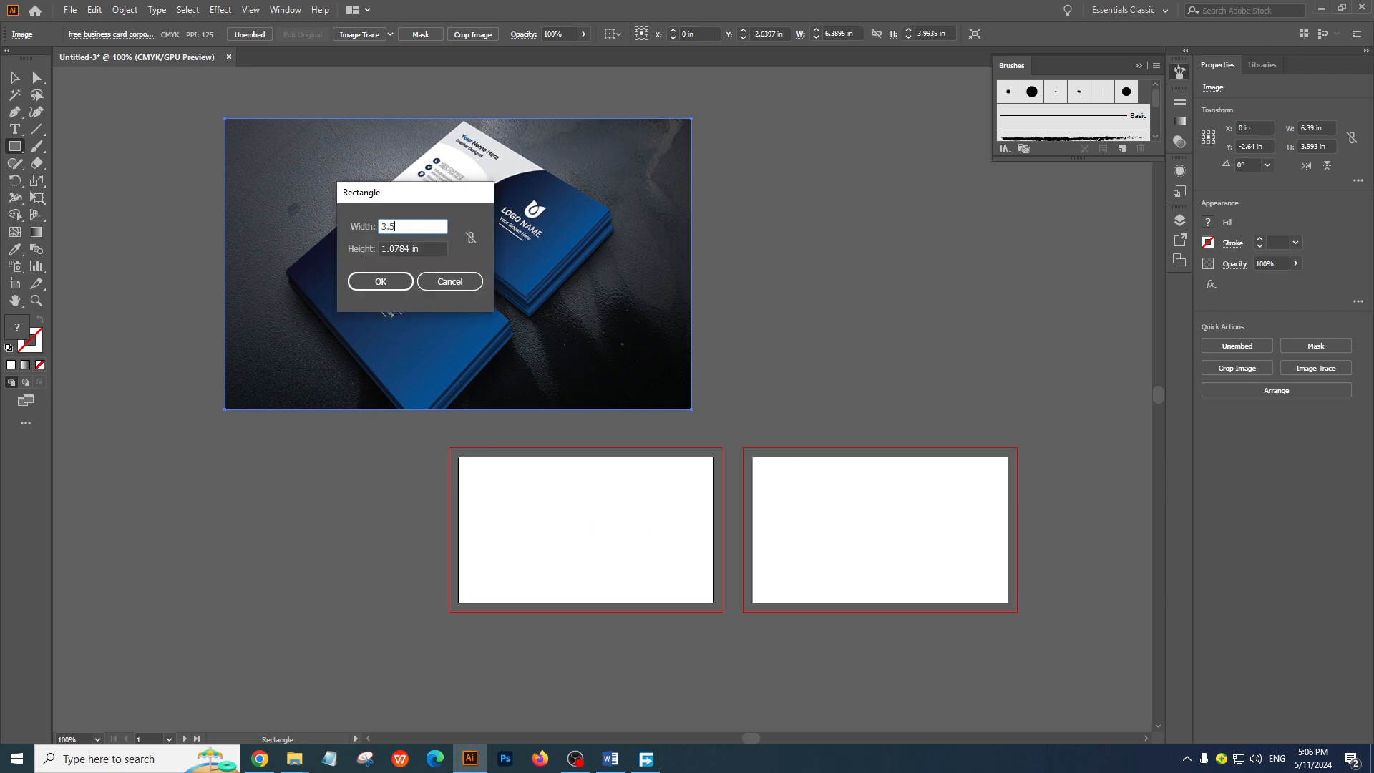
pyautogui.press('Tab')
pyautogui.write('2')
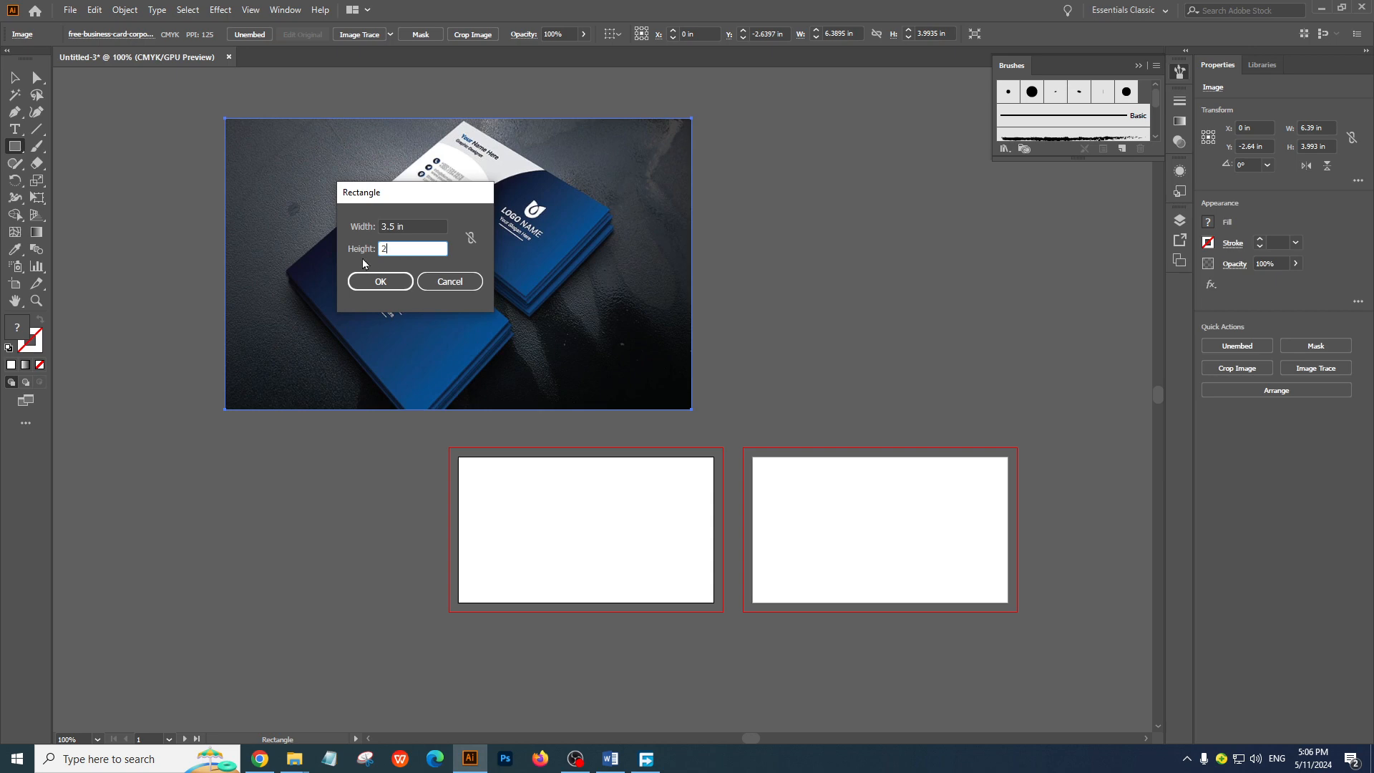
pyautogui.click(380, 282)
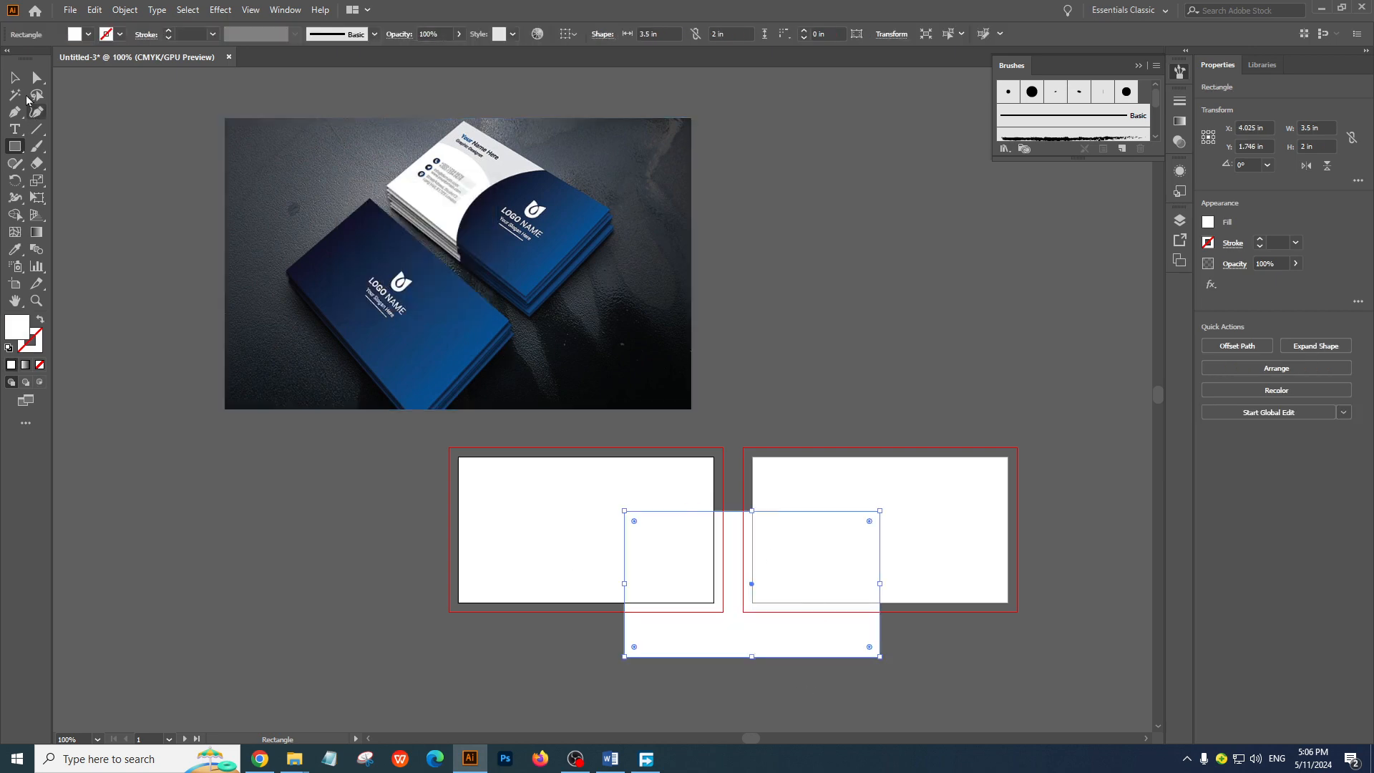
# Align the 3.5 by 2 in rectangle to the first artboard, centring it horizontally and vertically
pyautogui.press('v')
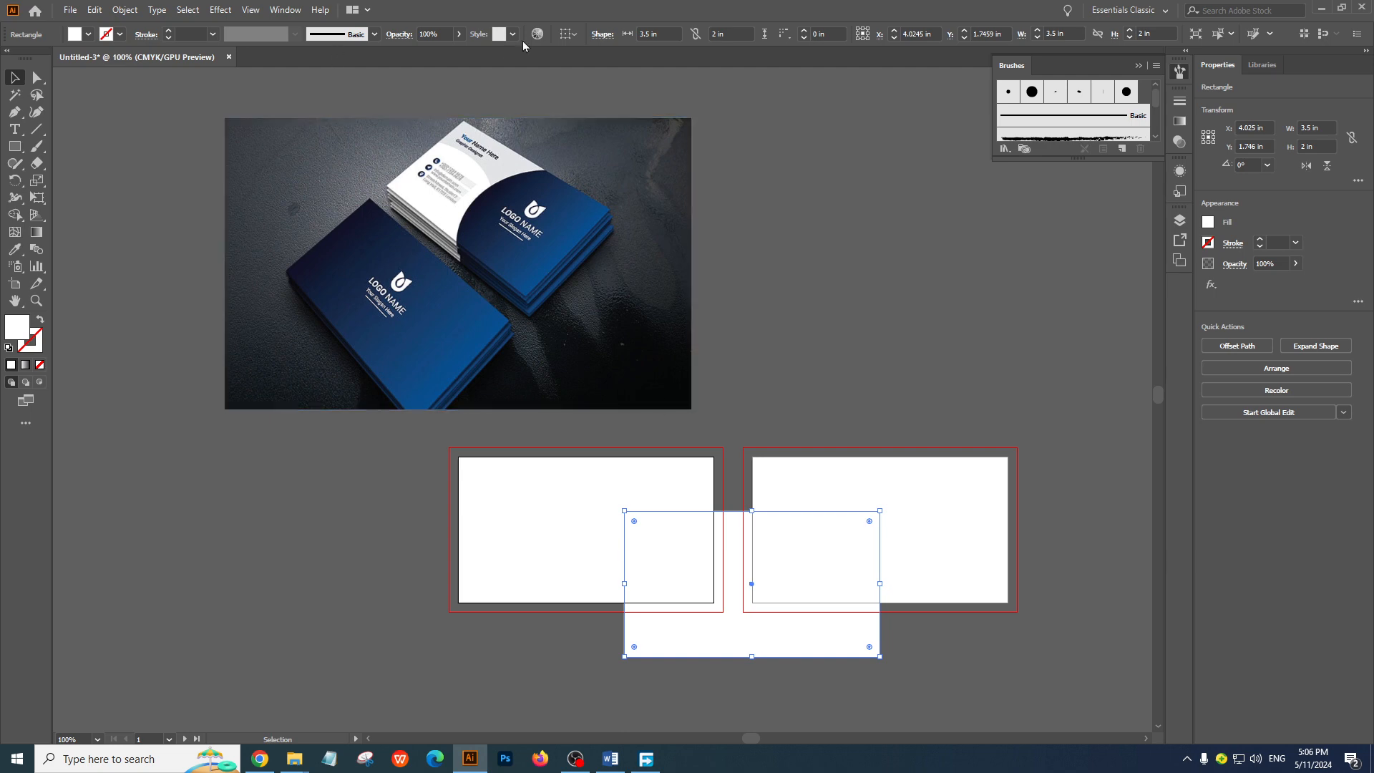
pyautogui.click(844, 375)
pyautogui.click(671, 564)
pyautogui.click(570, 34)
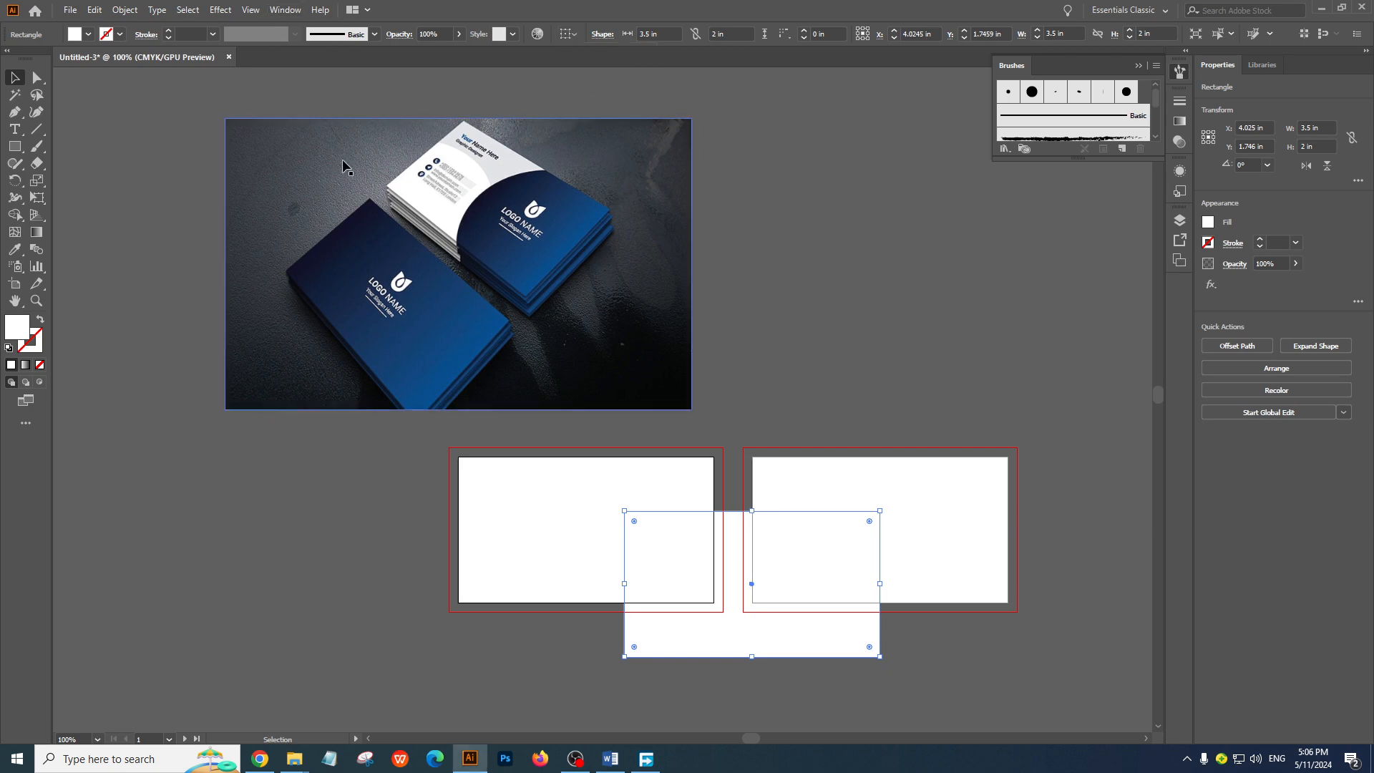
pyautogui.click(285, 9)
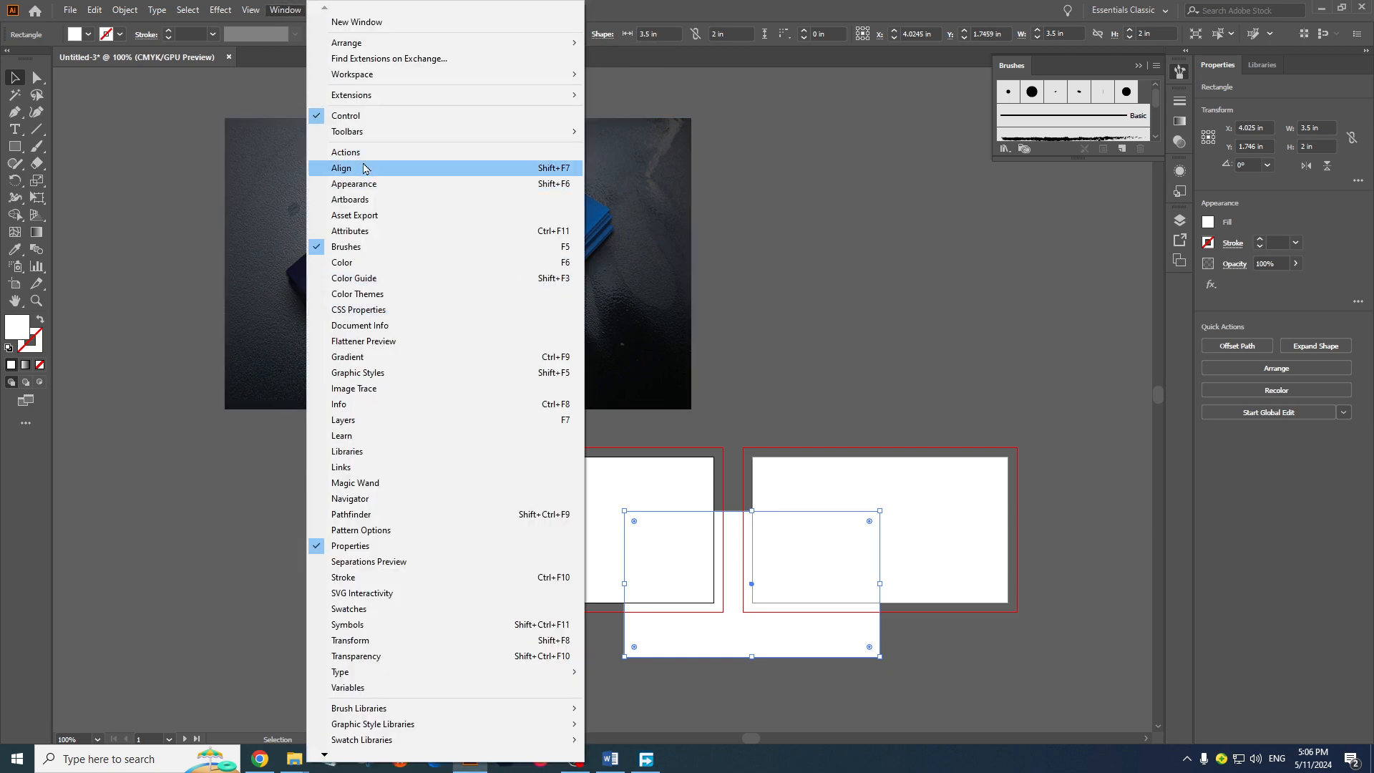
pyautogui.click(359, 169)
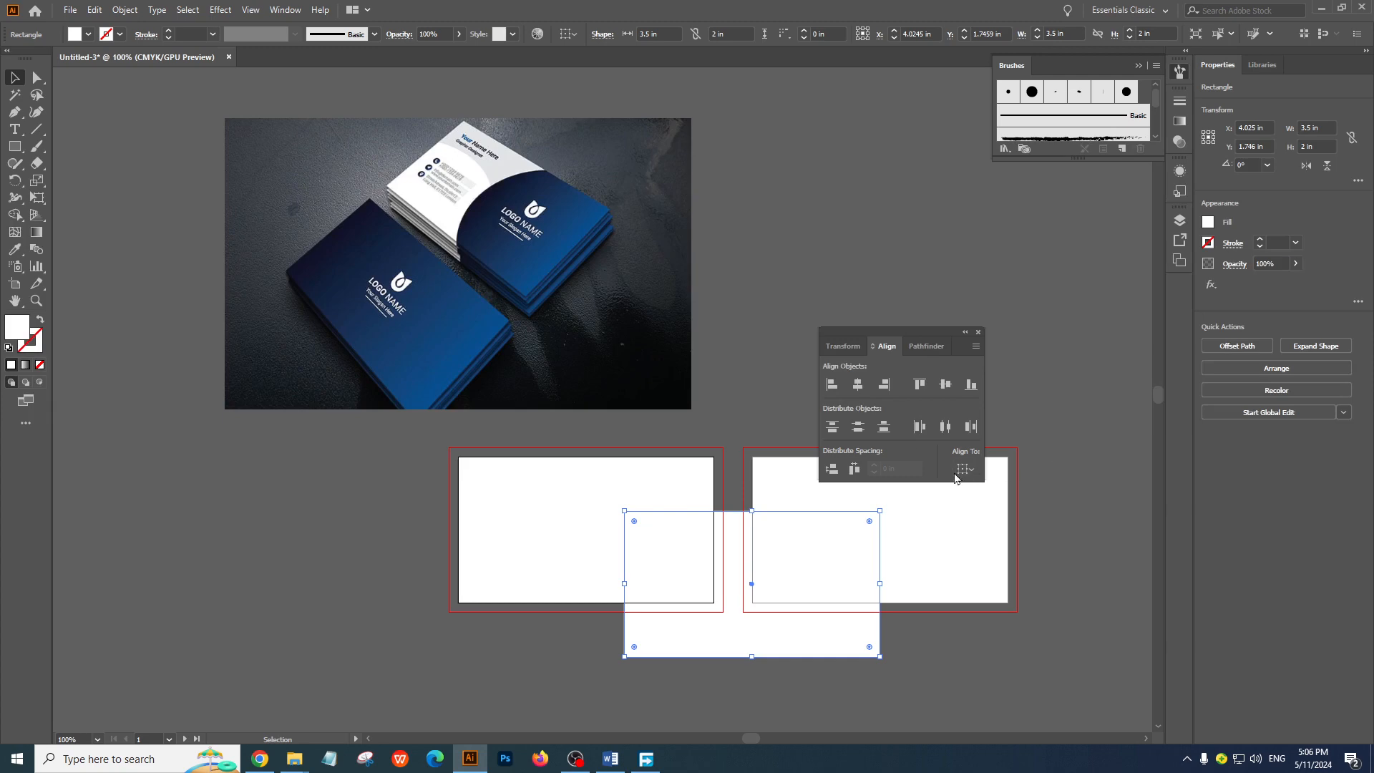
pyautogui.click(961, 470)
pyautogui.click(1000, 517)
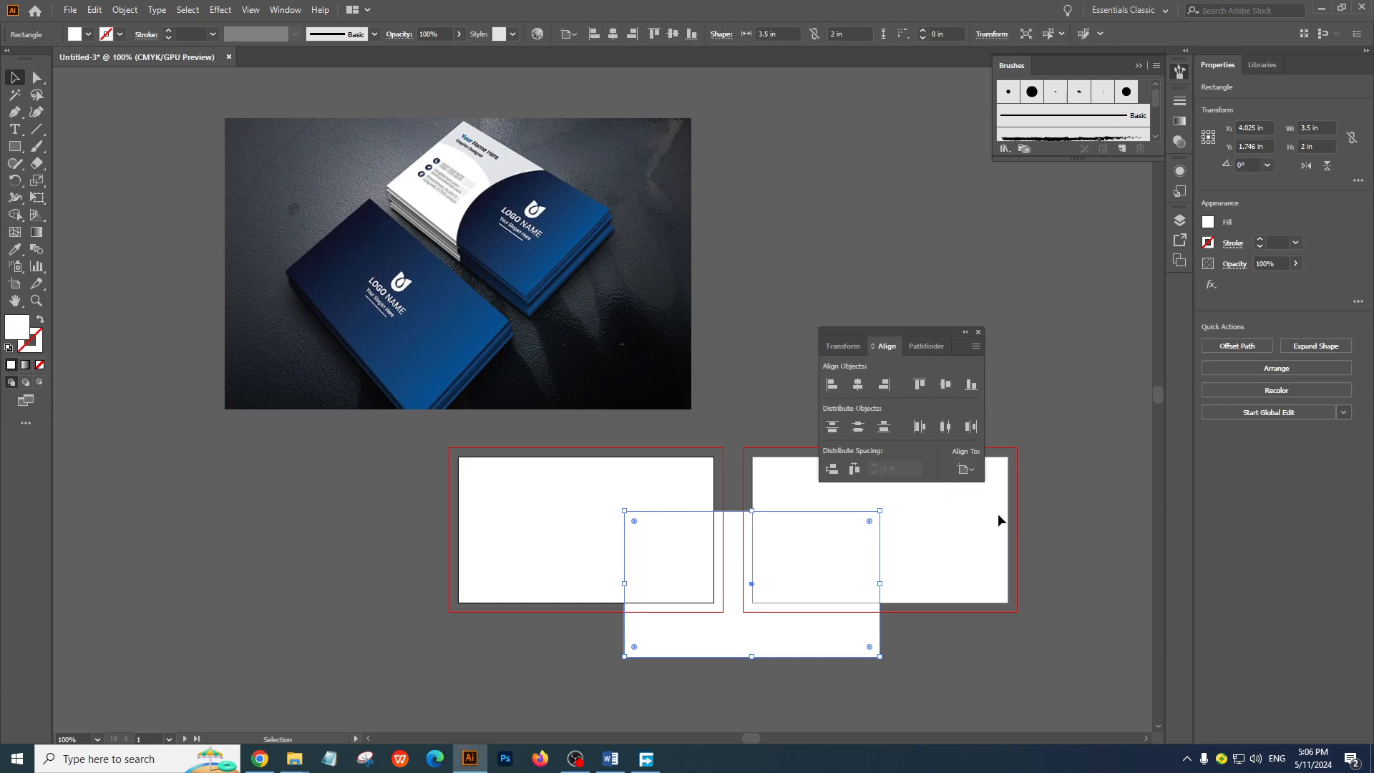
pyautogui.click(859, 385)
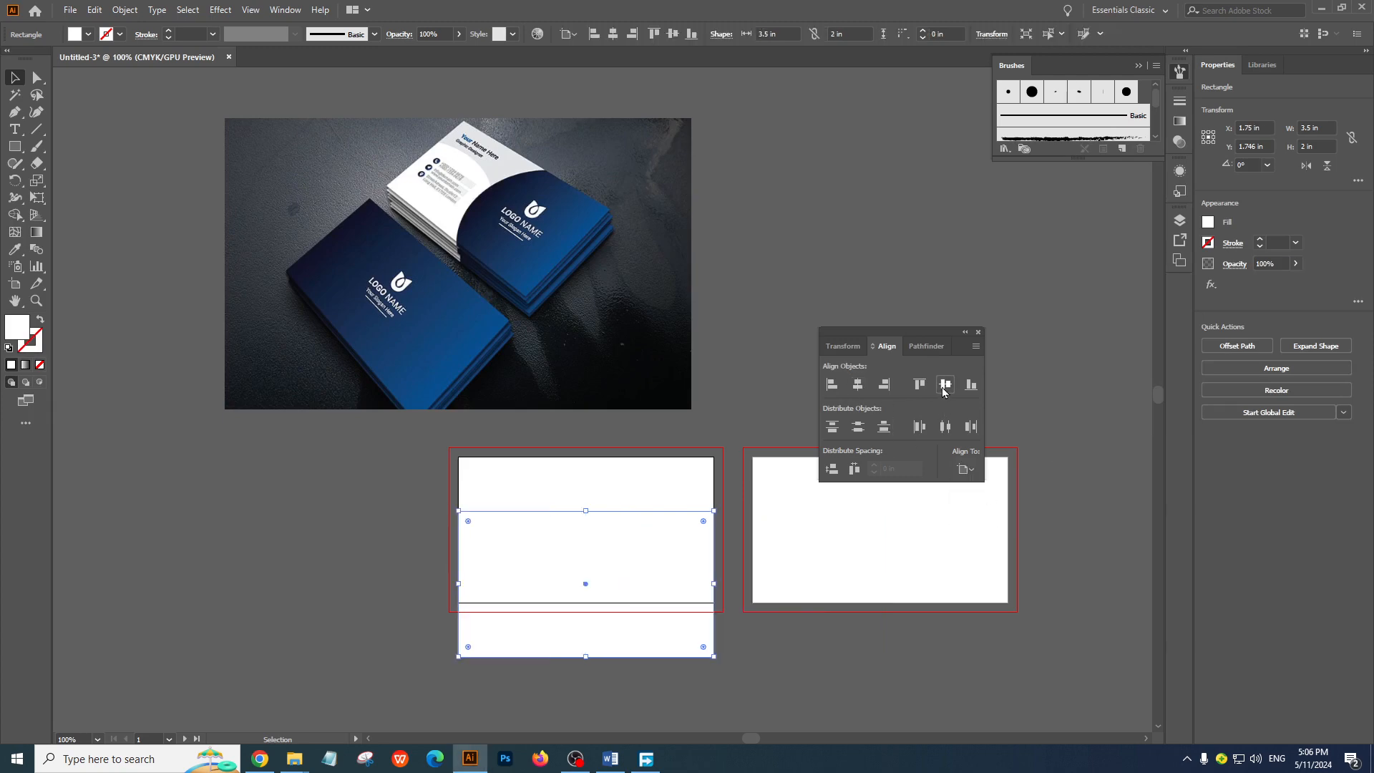
pyautogui.click(946, 384)
pyautogui.click(384, 505)
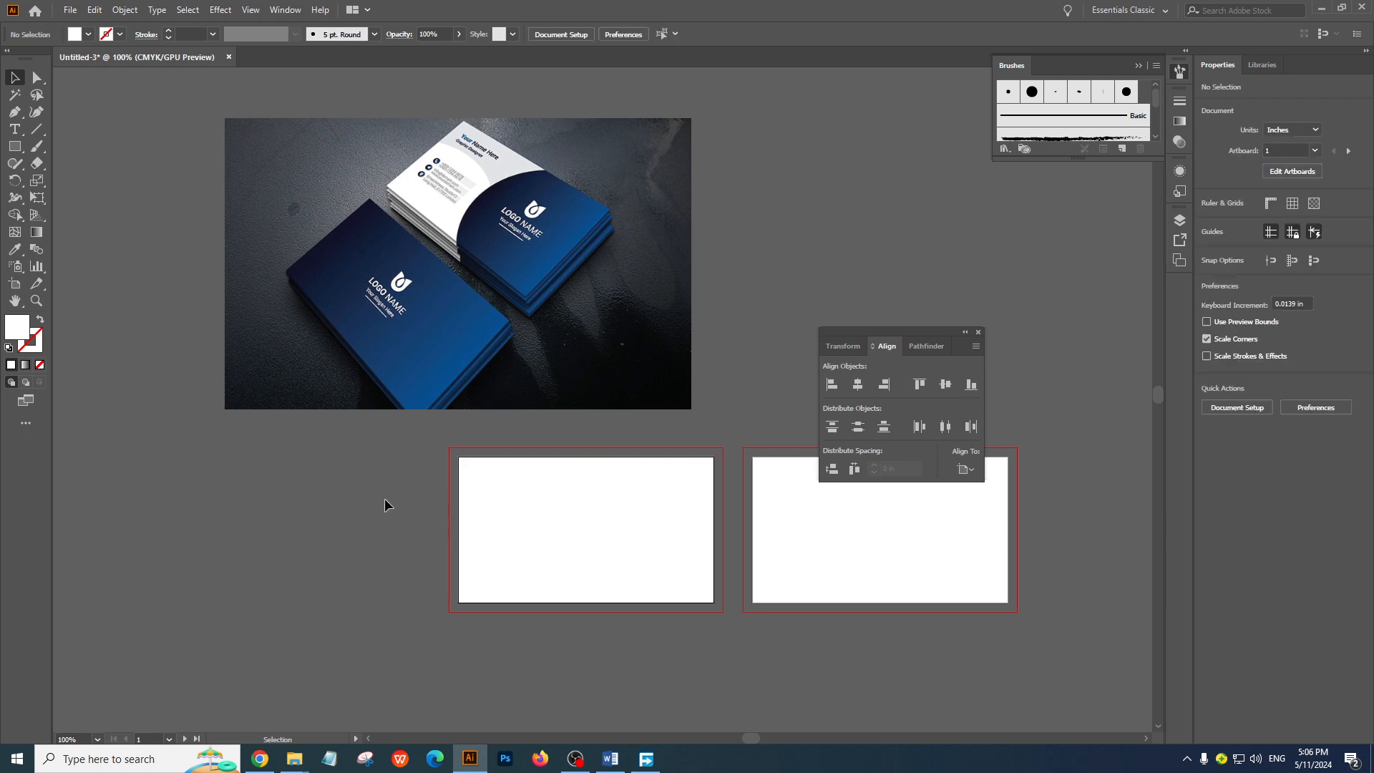
# Create a 0.125 by 0.125 in square inside the upper-left area of the first artboard
pyautogui.click(544, 524)
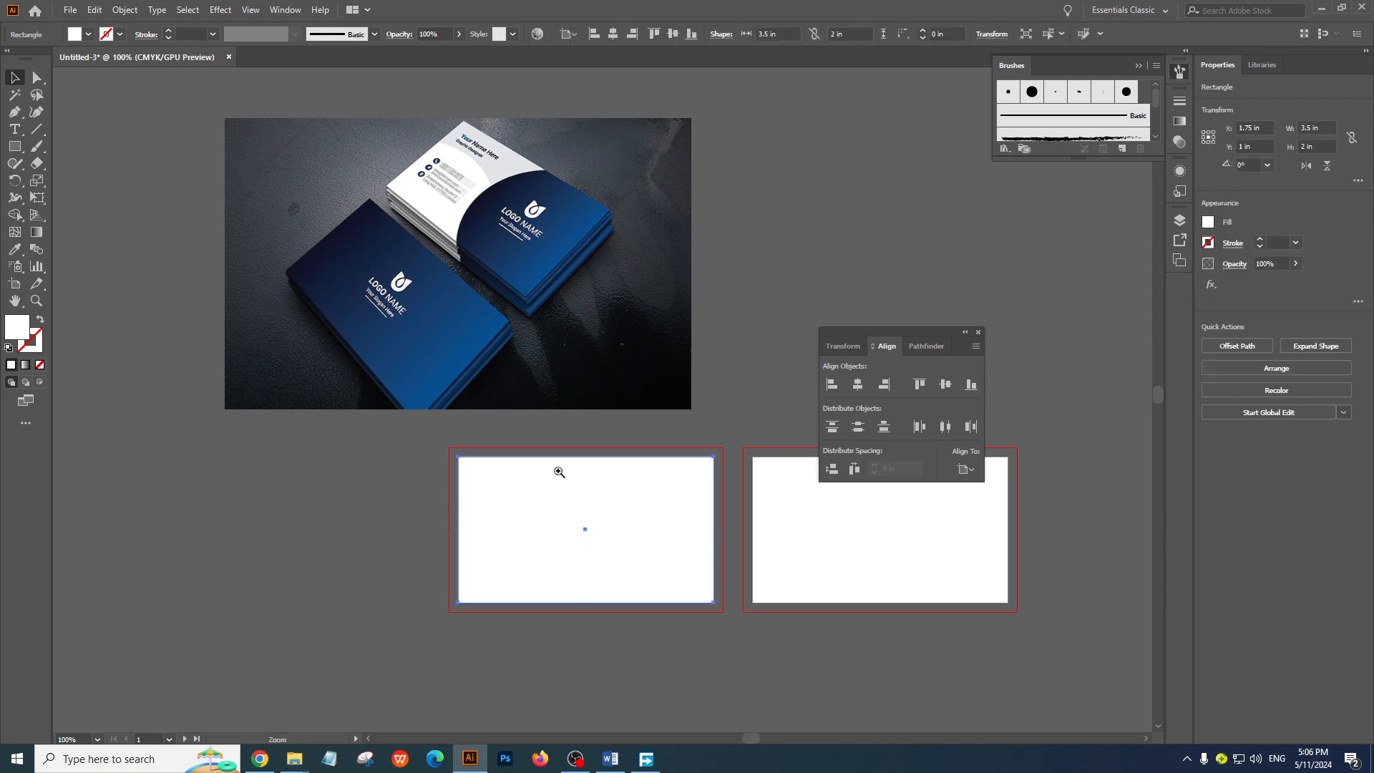
pyautogui.hotkey('ctrl', '=')
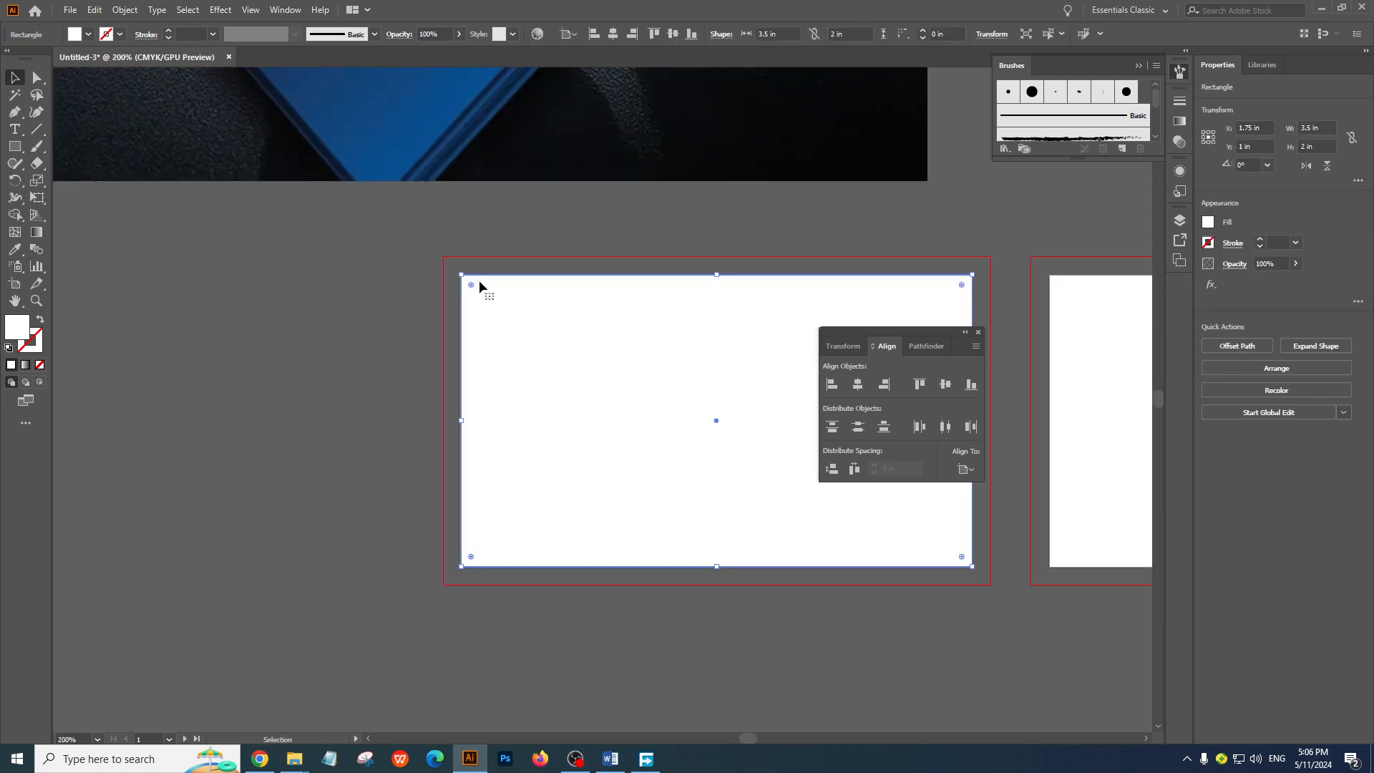
pyautogui.click(439, 365)
pyautogui.hotkey('ctrl', '=')
pyautogui.moveTo(456, 402); pyautogui.dragTo(360, 374)
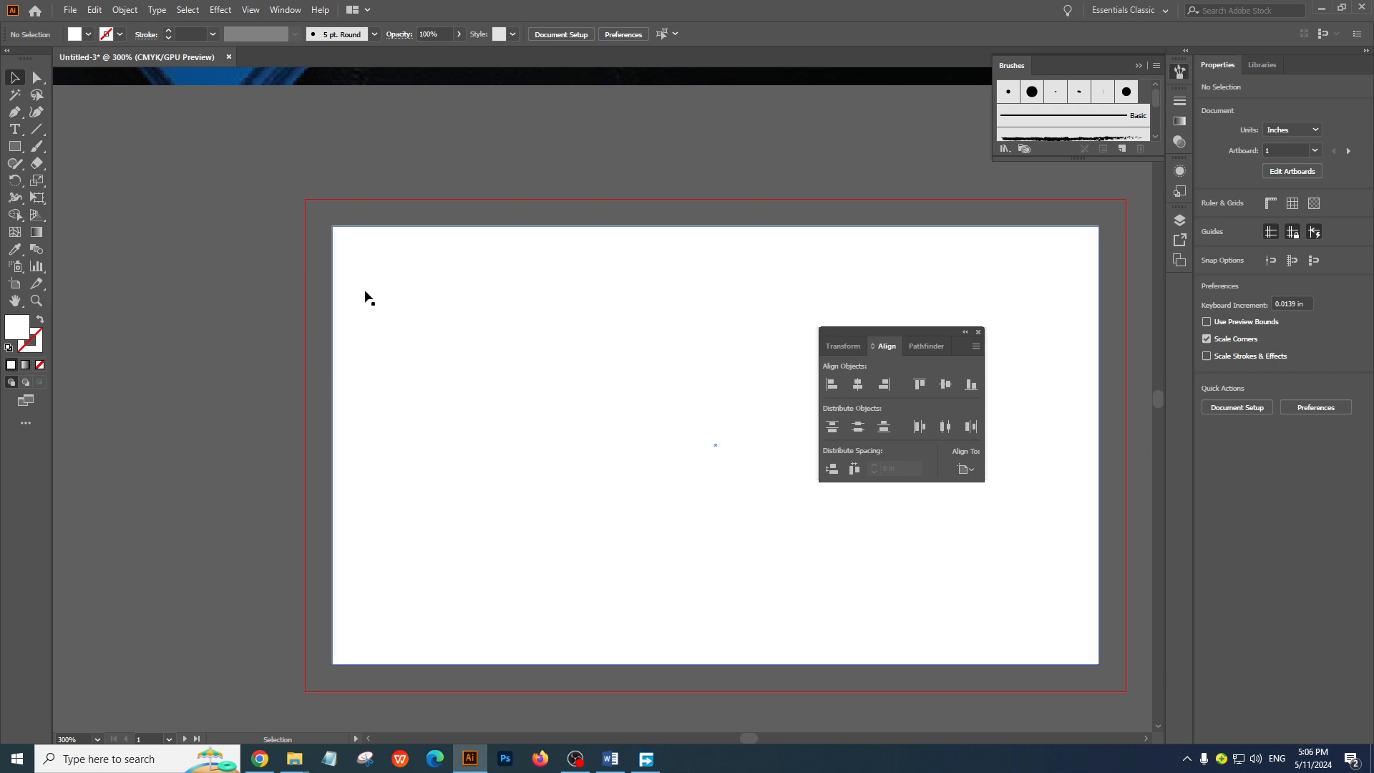
pyautogui.click(15, 146)
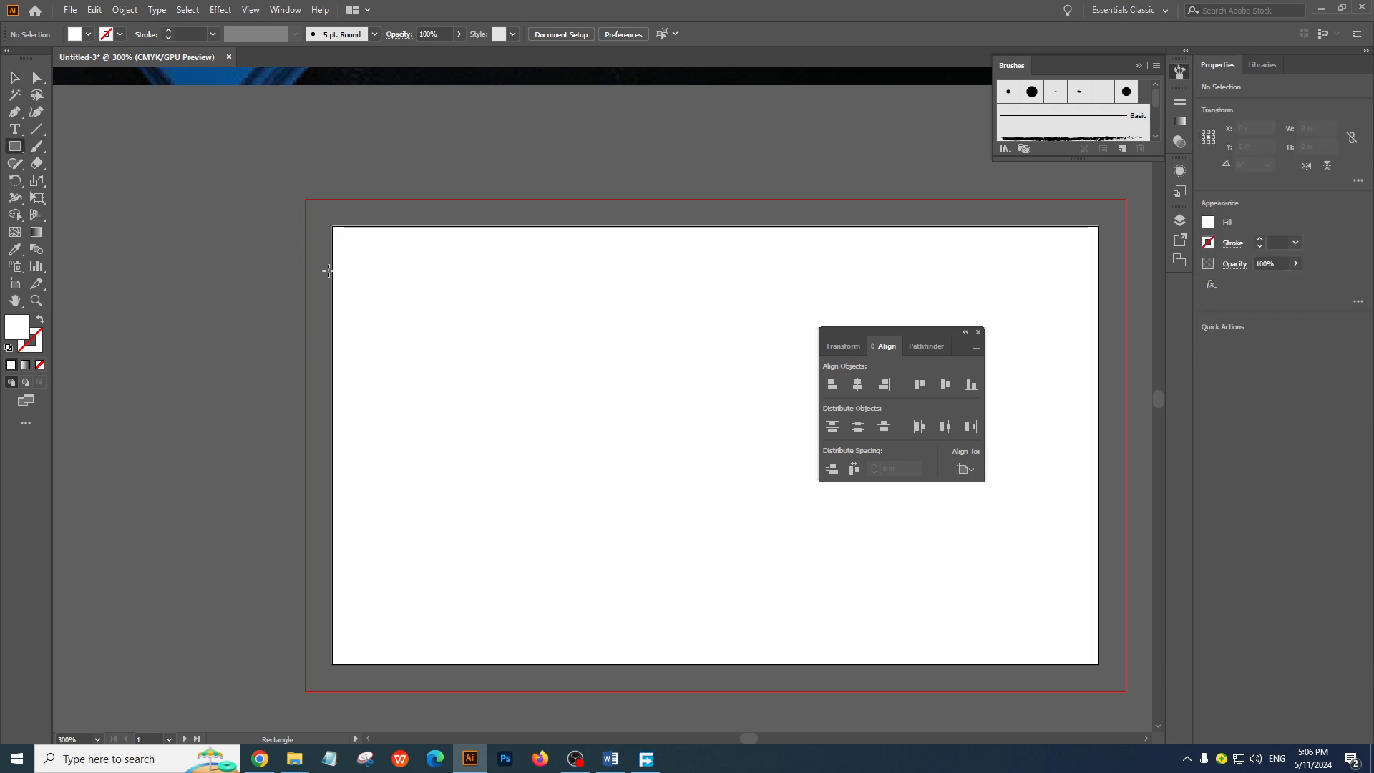
pyautogui.click(397, 314)
pyautogui.write('.125')
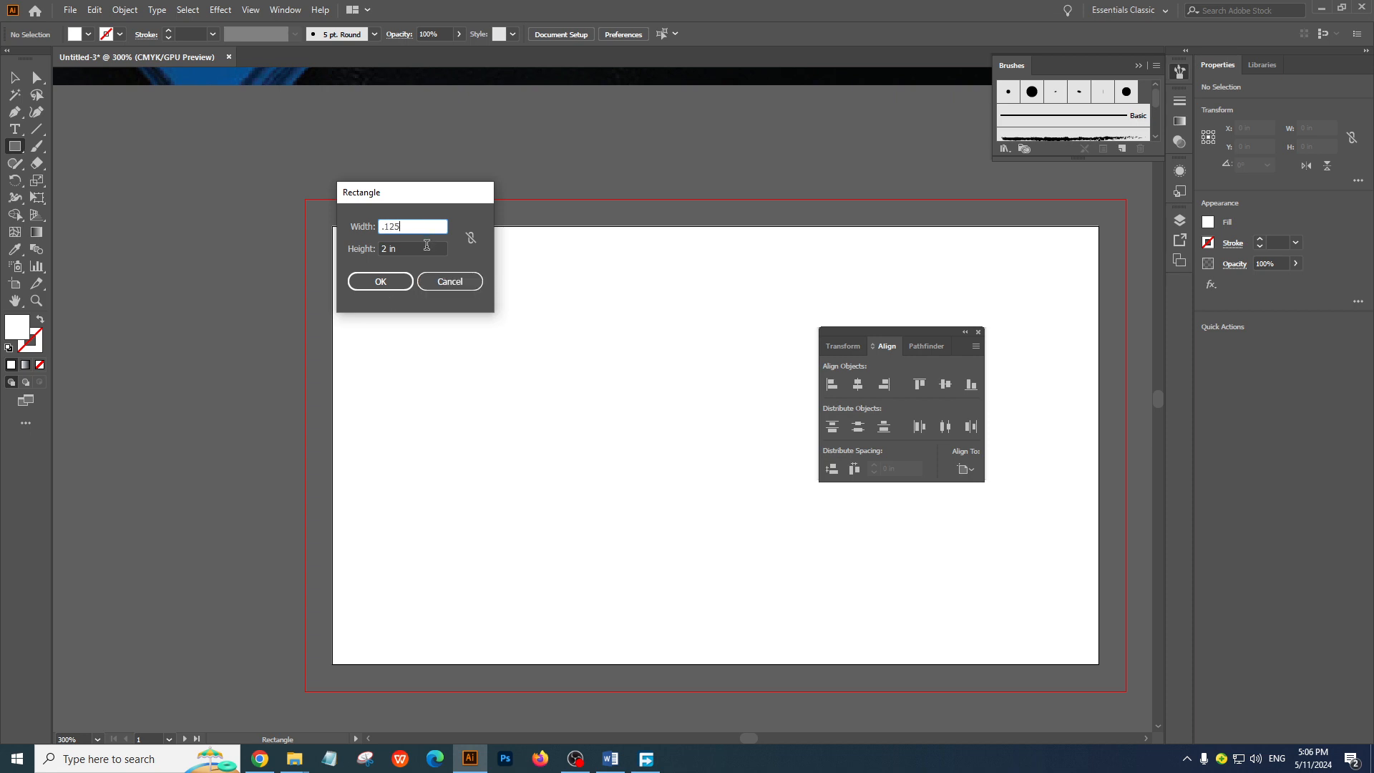
pyautogui.click(427, 244)
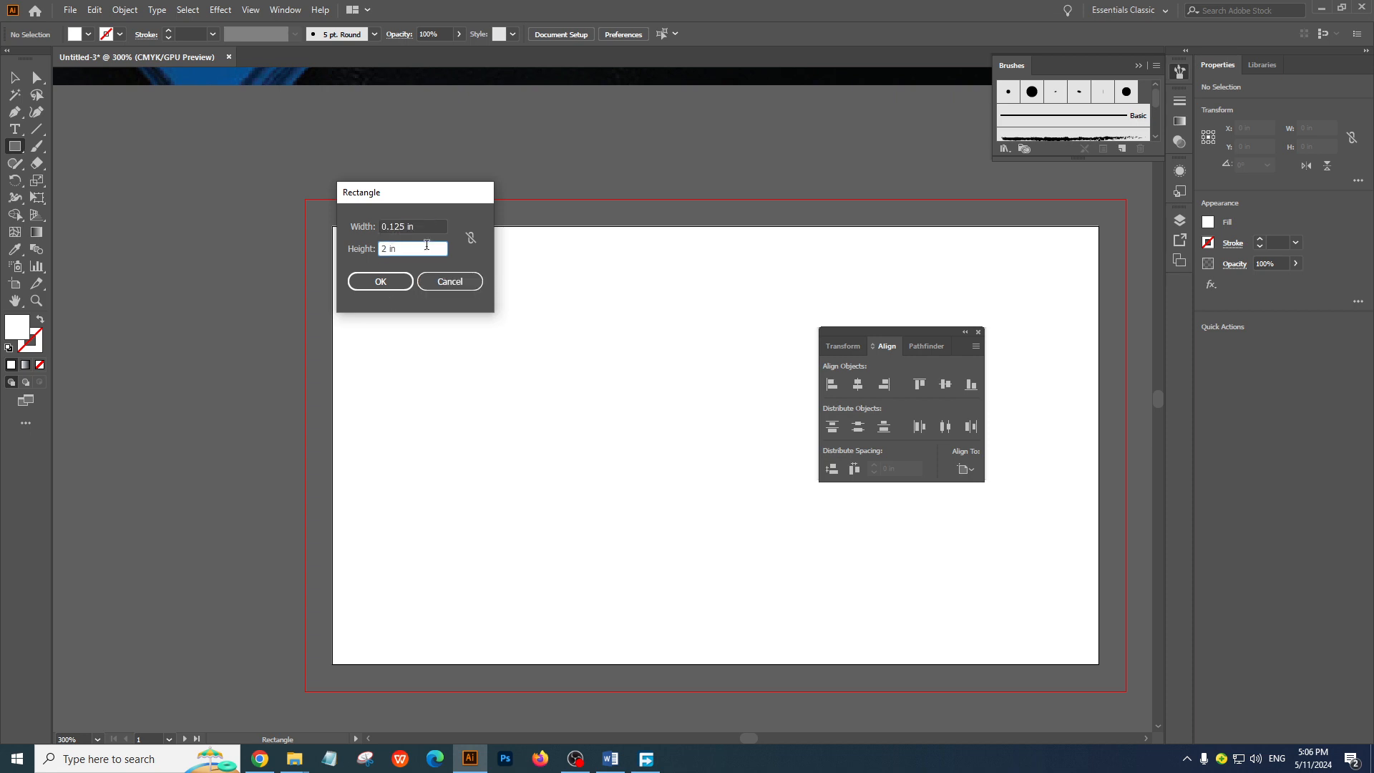
pyautogui.moveTo(427, 245); pyautogui.dragTo(336, 251)
pyautogui.write('0.125')
pyautogui.click(395, 281)
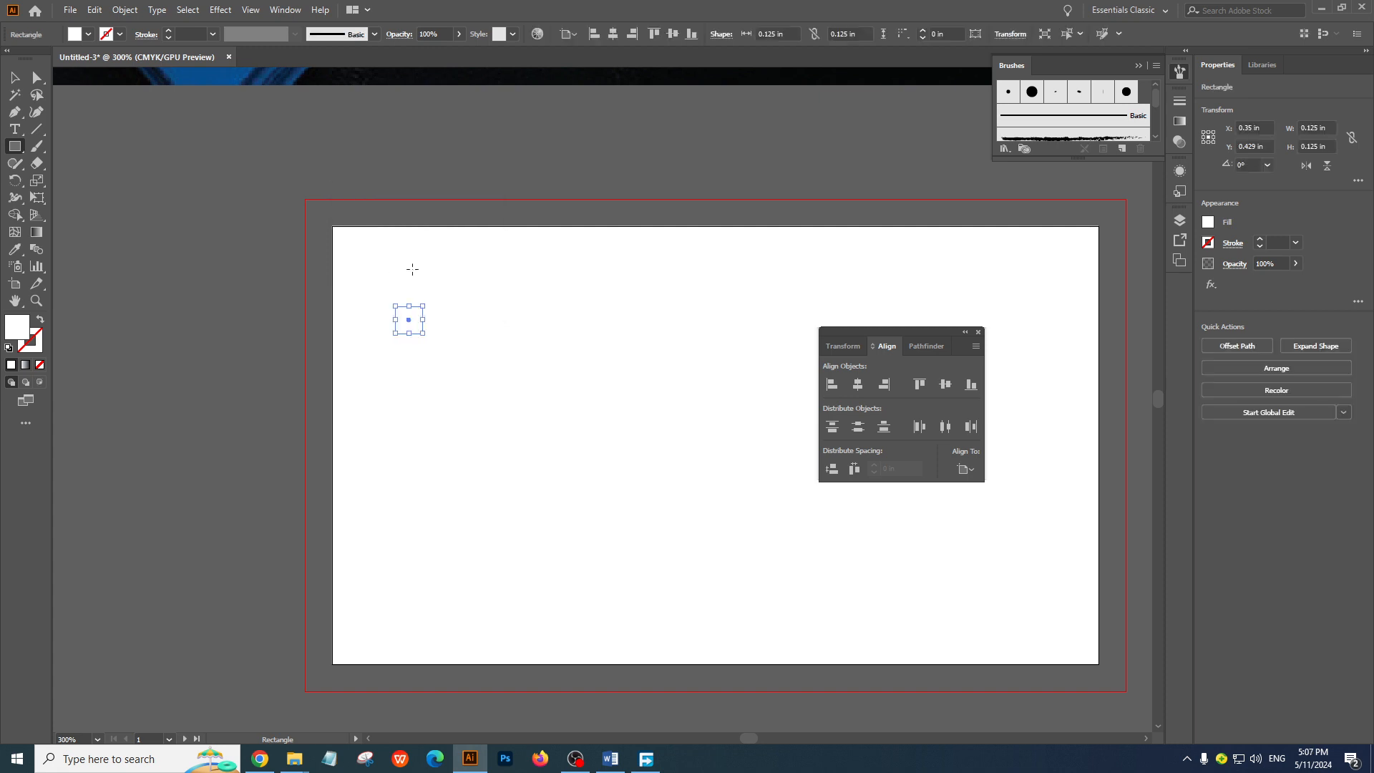
# Fill the small square with light blue and deselect it
pyautogui.click(87, 35)
pyautogui.click(80, 60)
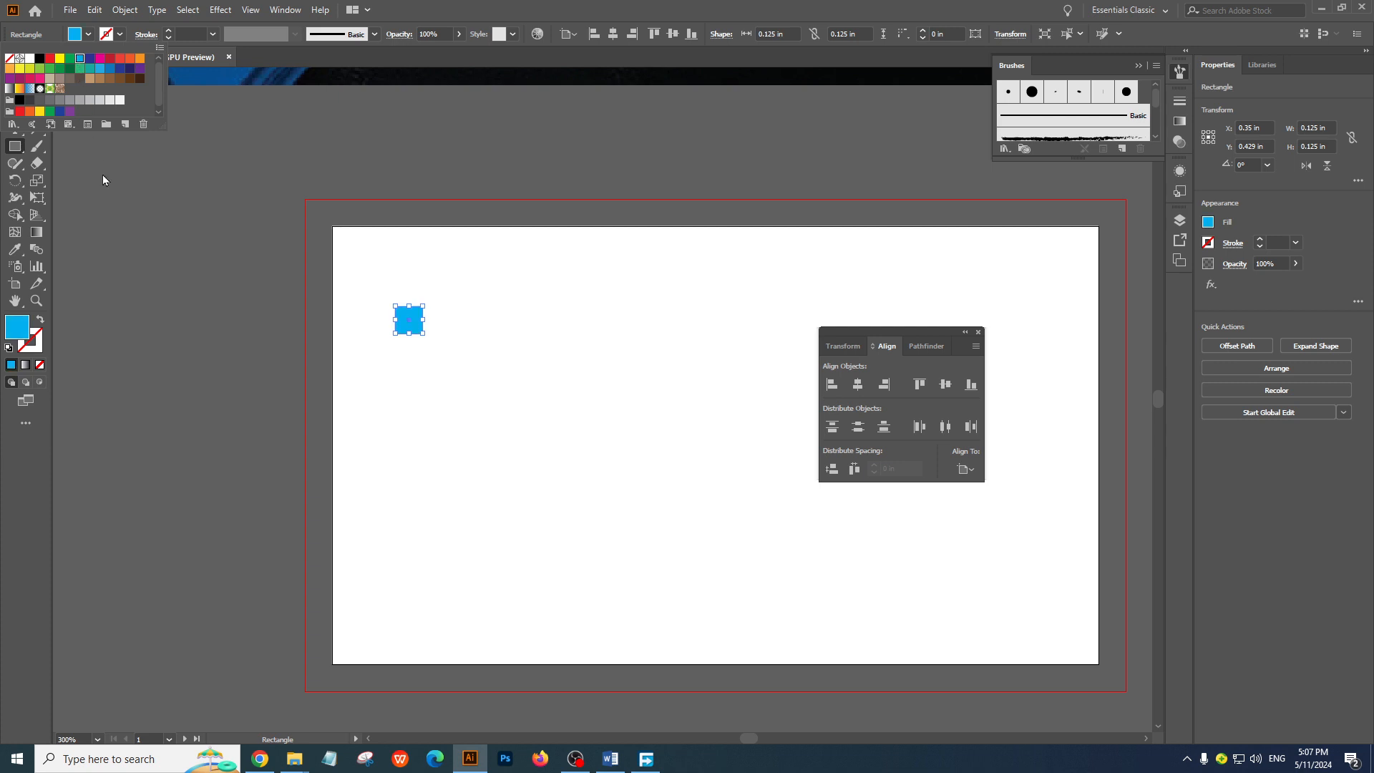
pyautogui.click(102, 174)
pyautogui.click(15, 78)
pyautogui.click(380, 319)
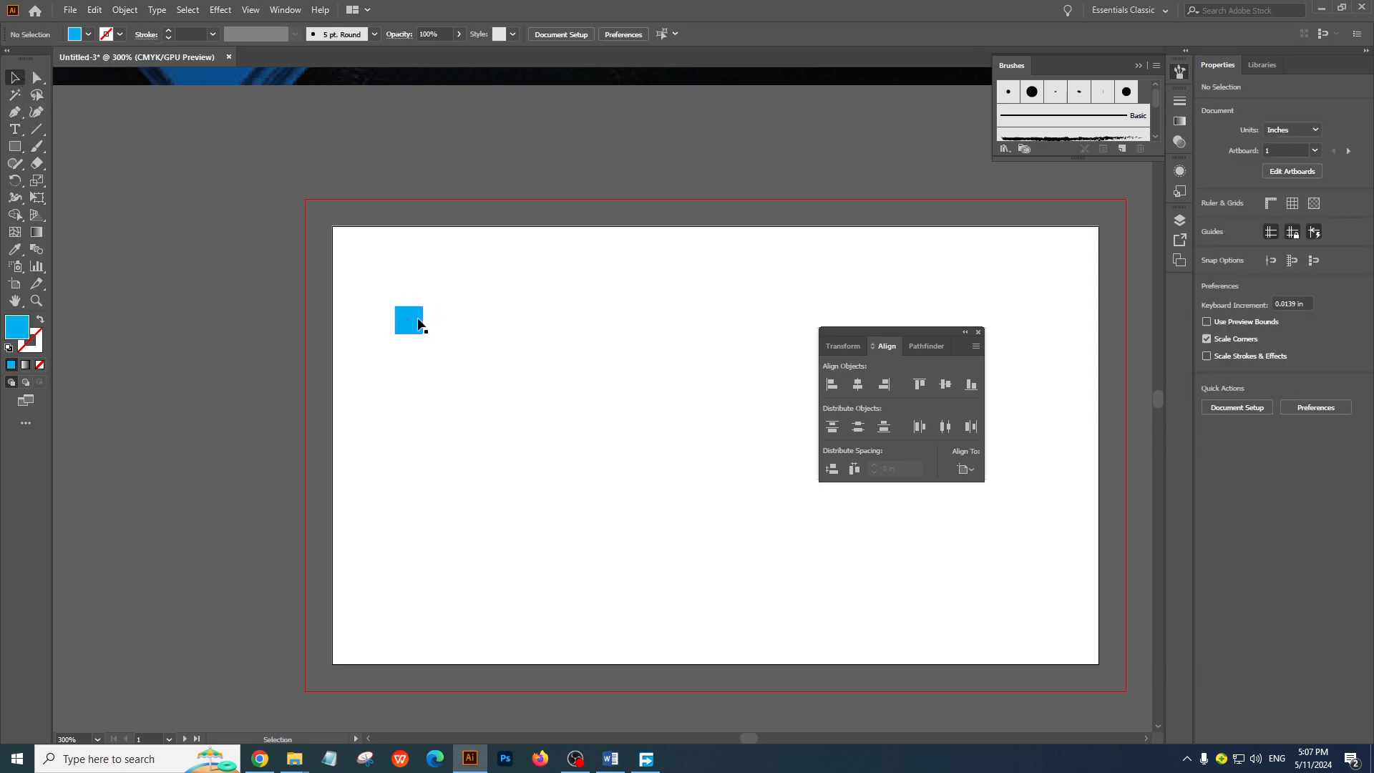
# Fit the light blue square into the first artboard's upper-left corner as a margin gauge and delete it
pyautogui.moveTo(418, 325); pyautogui.dragTo(356, 245)
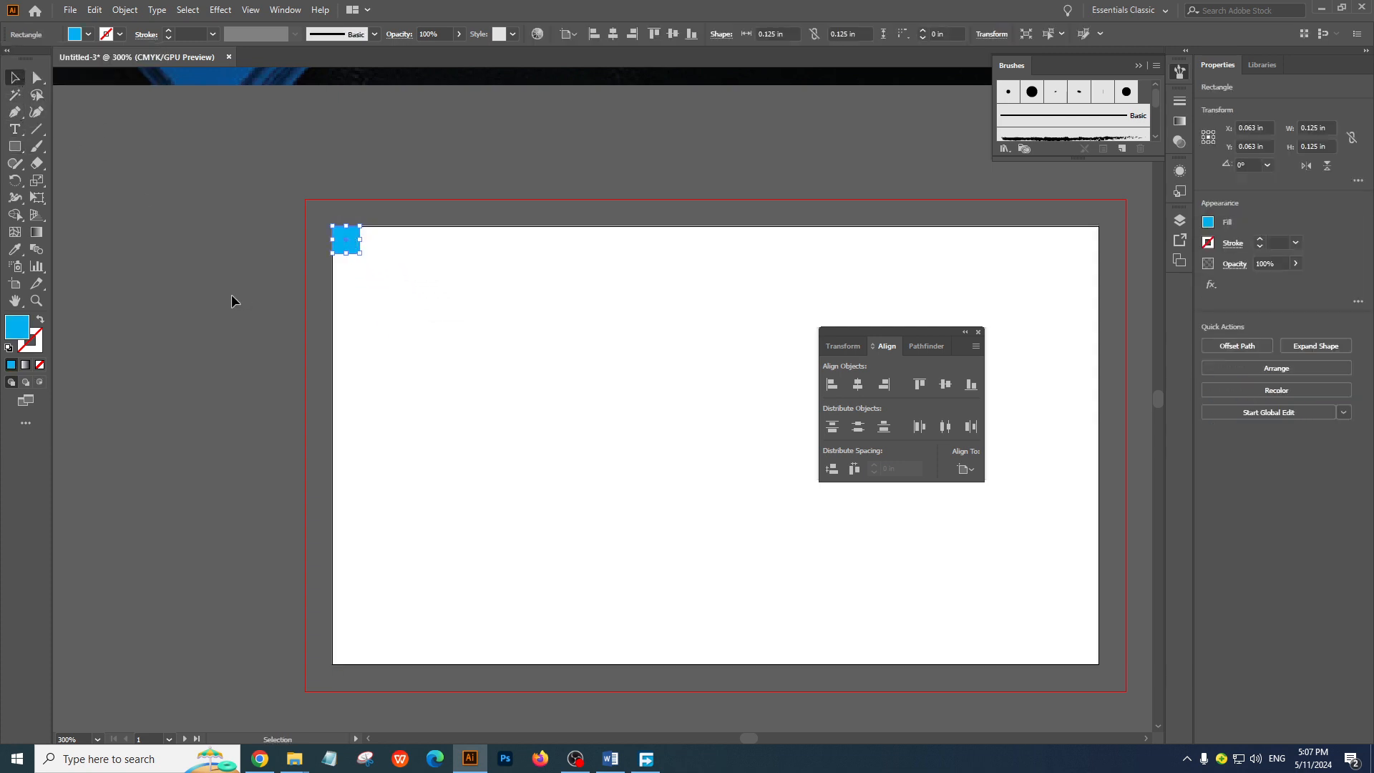
pyautogui.click(231, 294)
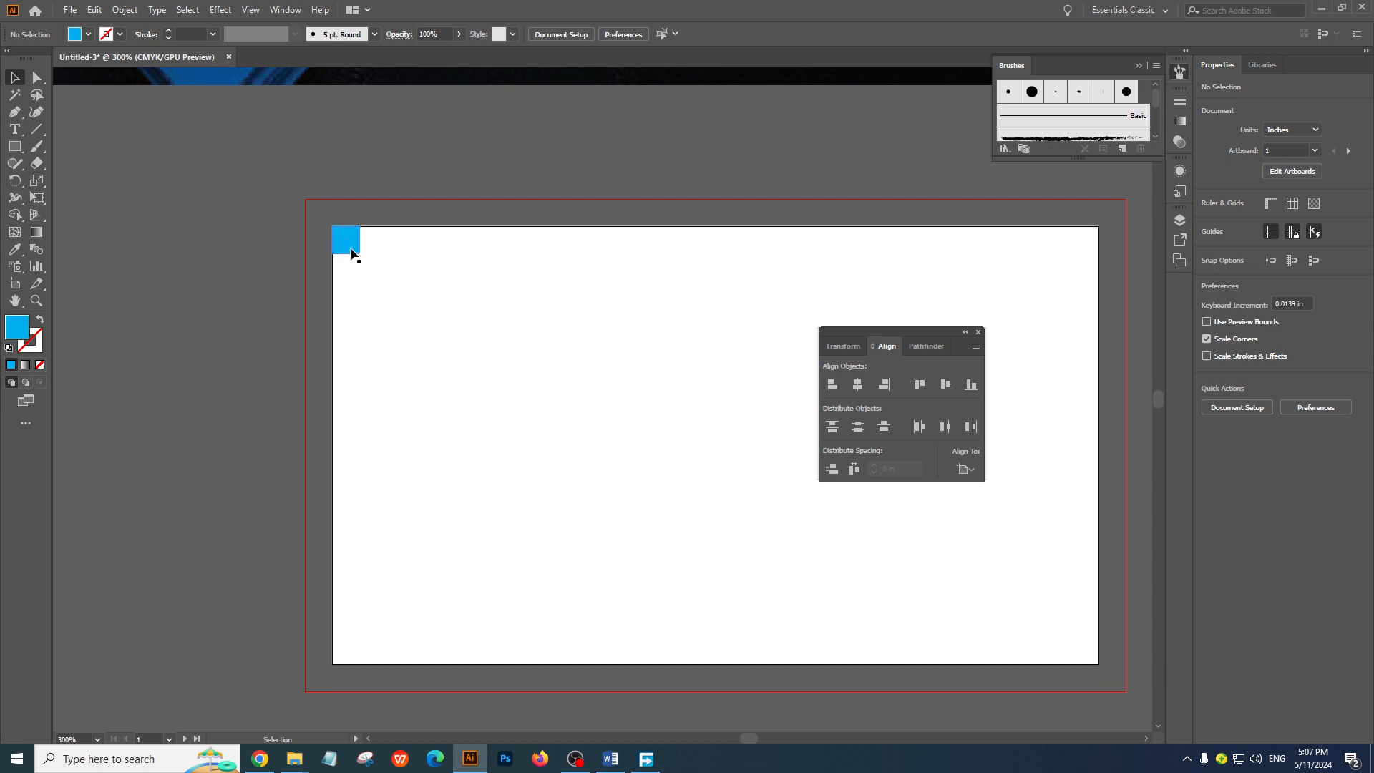
pyautogui.click(351, 252)
pyautogui.press('Delete')
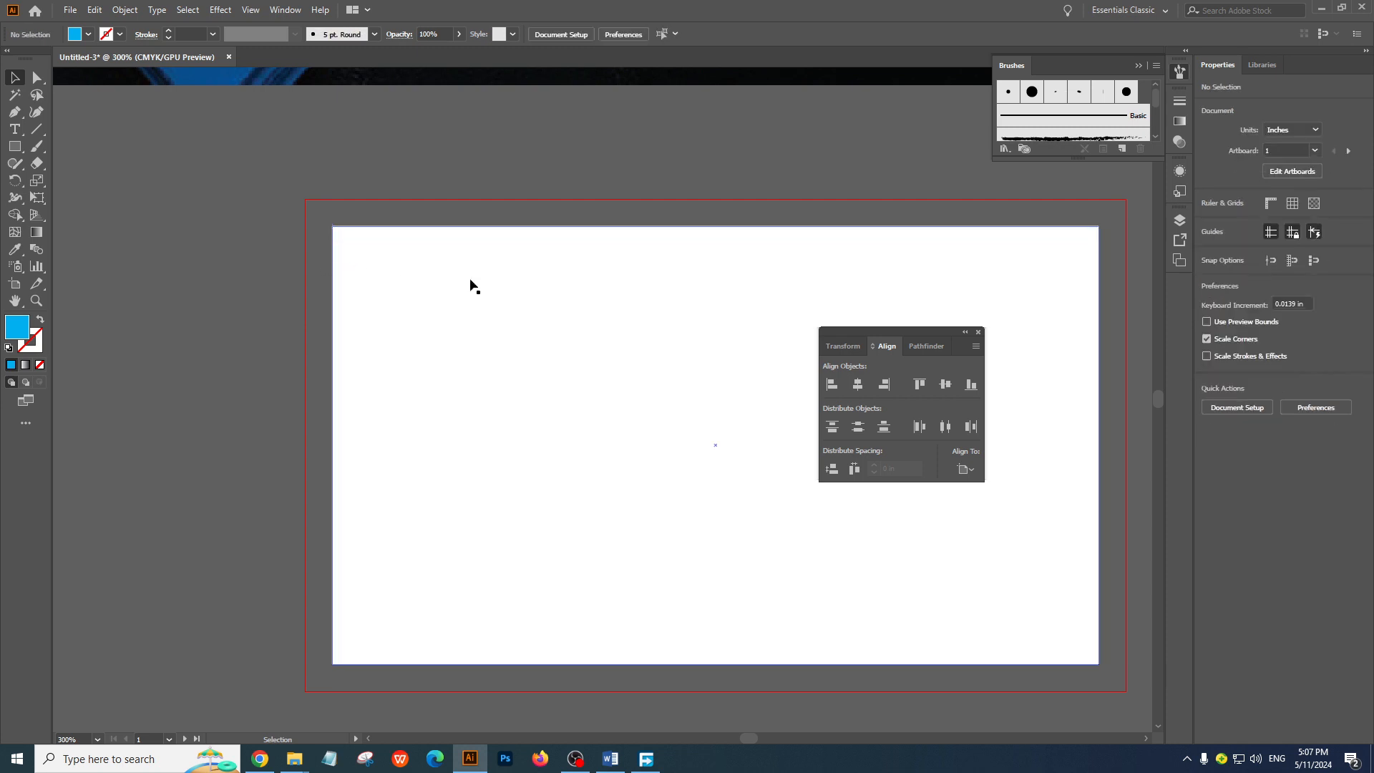
# Offset the 3.5 by 2 in rectangle's path by -0.125 in with preview on and convert the inset path into a guide
pyautogui.click(470, 282)
pyautogui.doubleClick(305, 164)
pyautogui.moveTo(485, 296); pyautogui.dragTo(346, 295)
pyautogui.hotkey('ctrl', 'z')
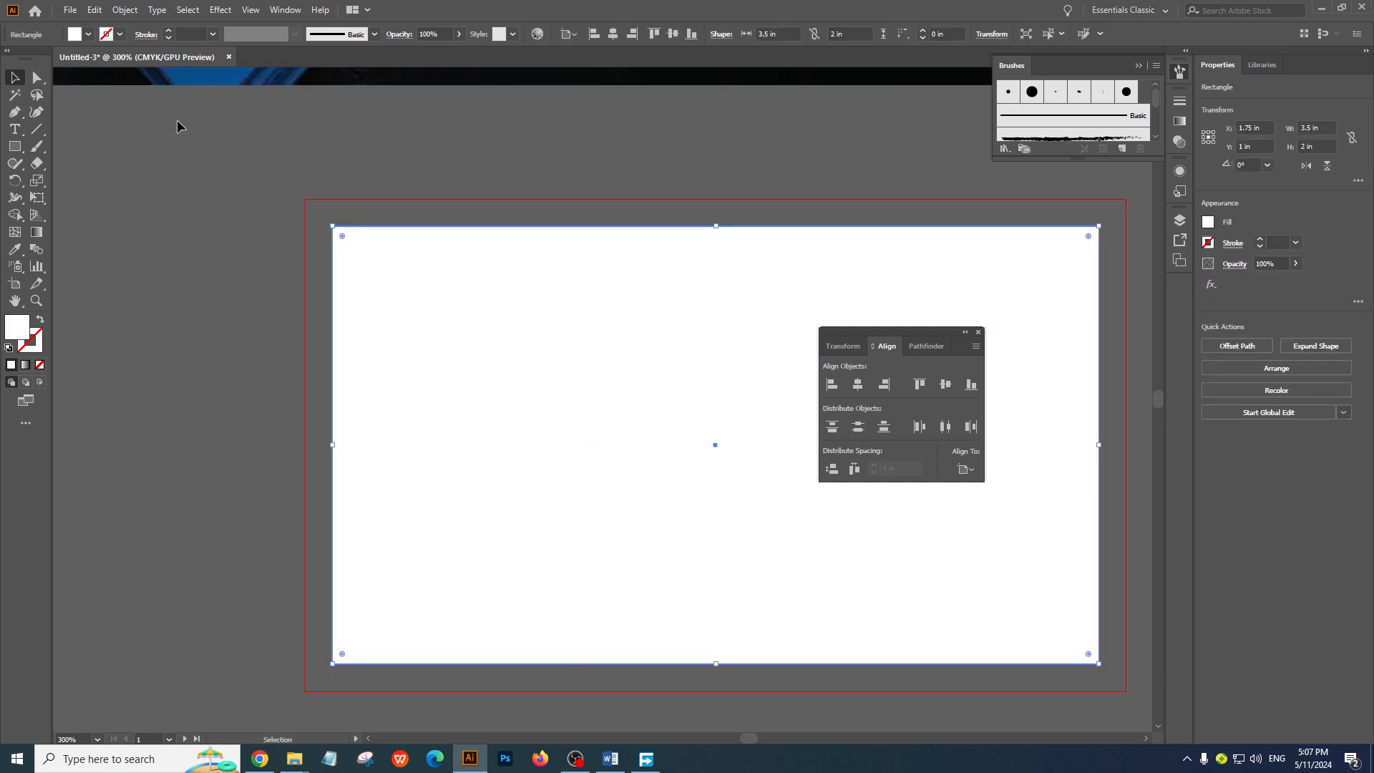
pyautogui.click(126, 9)
pyautogui.moveTo(199, 359)
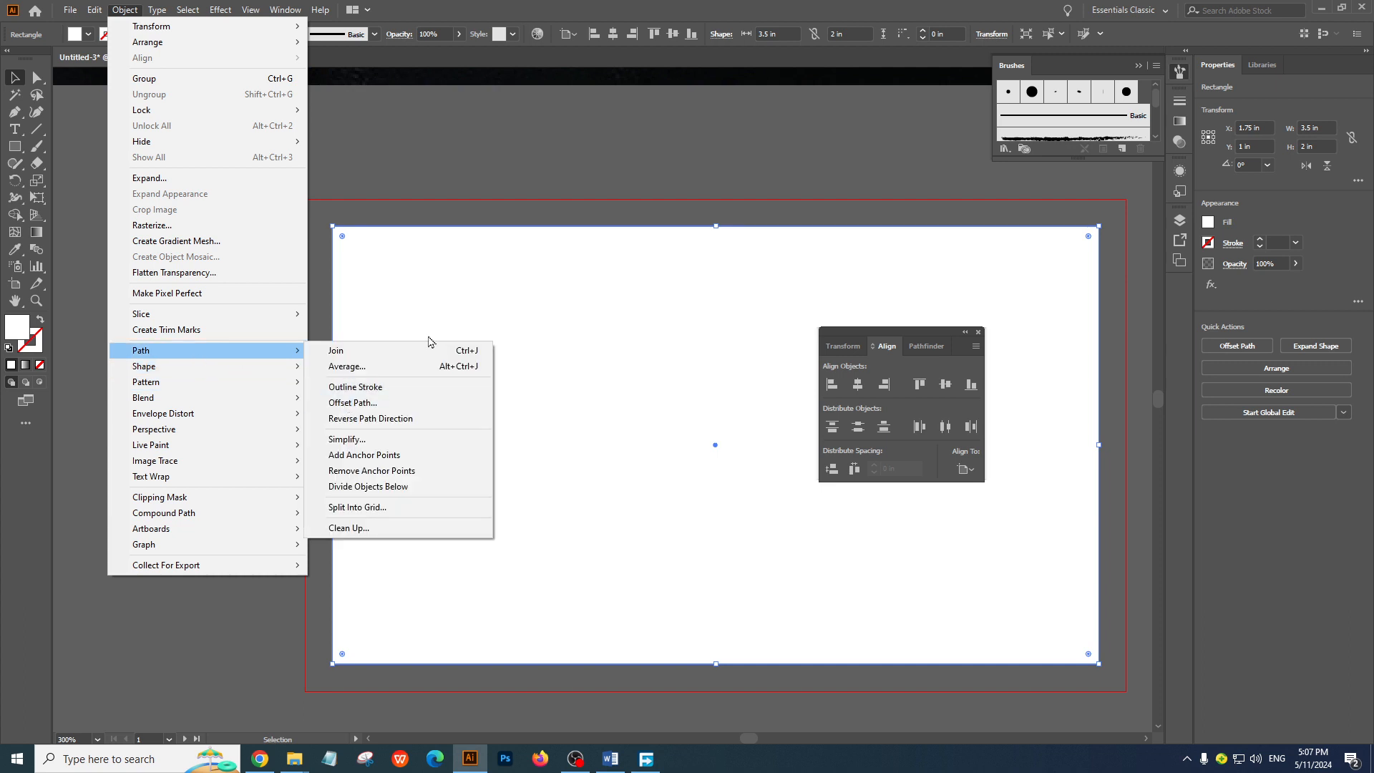
pyautogui.click(379, 409)
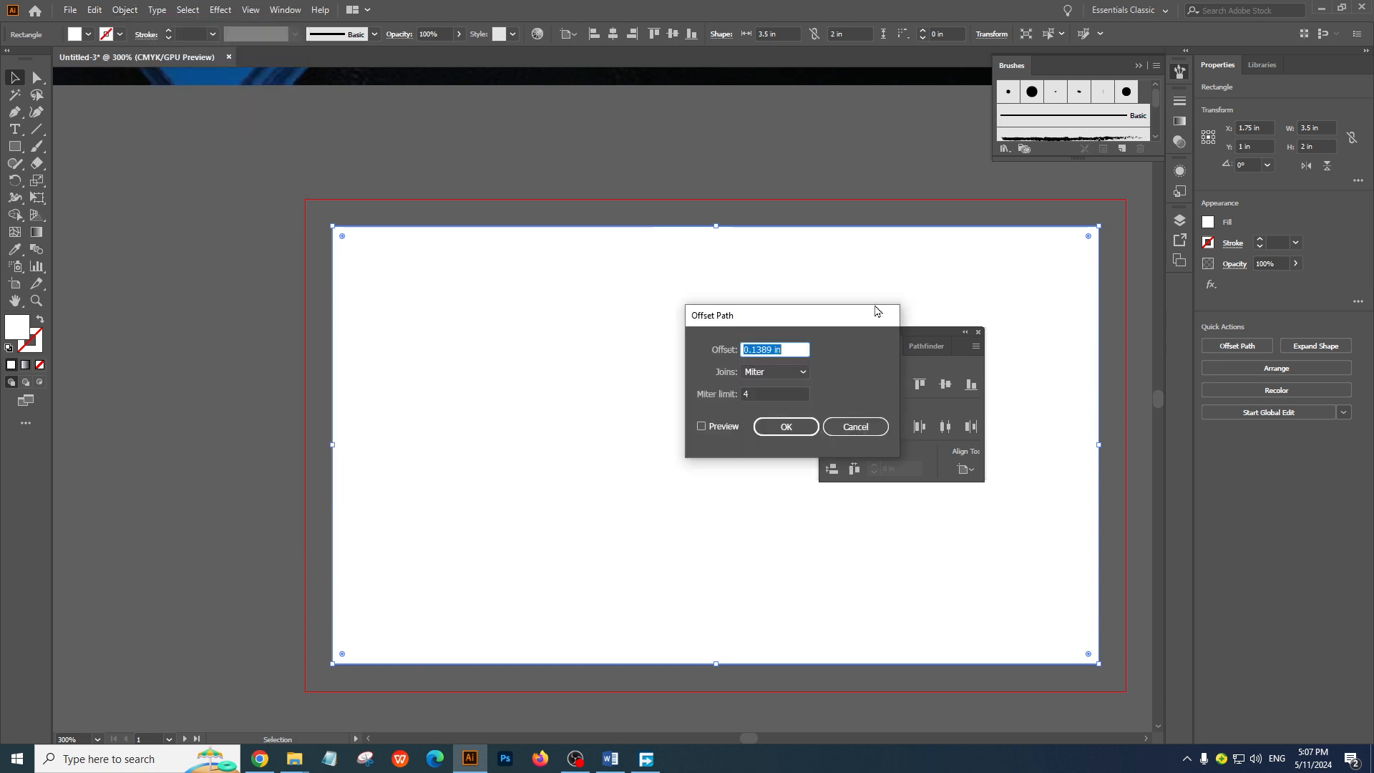
pyautogui.write('-0.125')
pyautogui.click(711, 430)
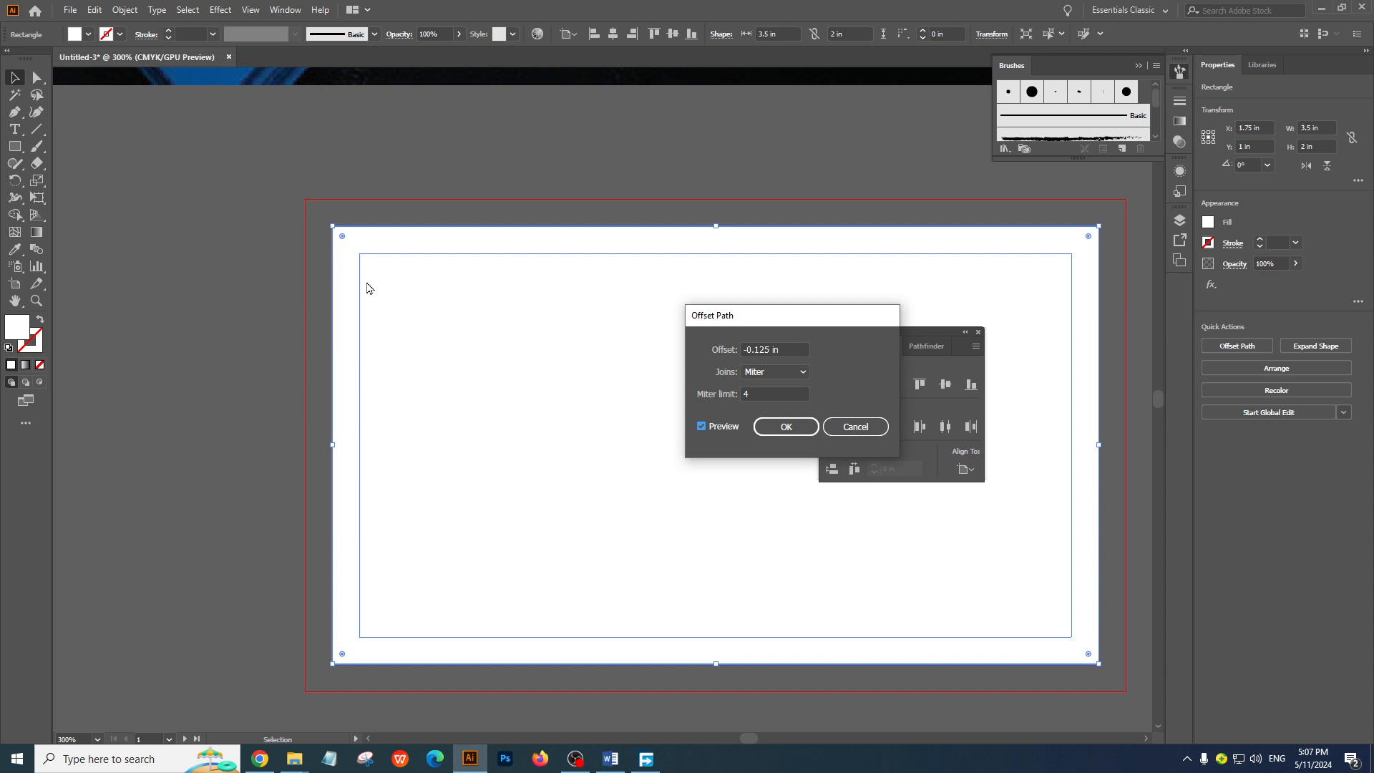
pyautogui.click(786, 426)
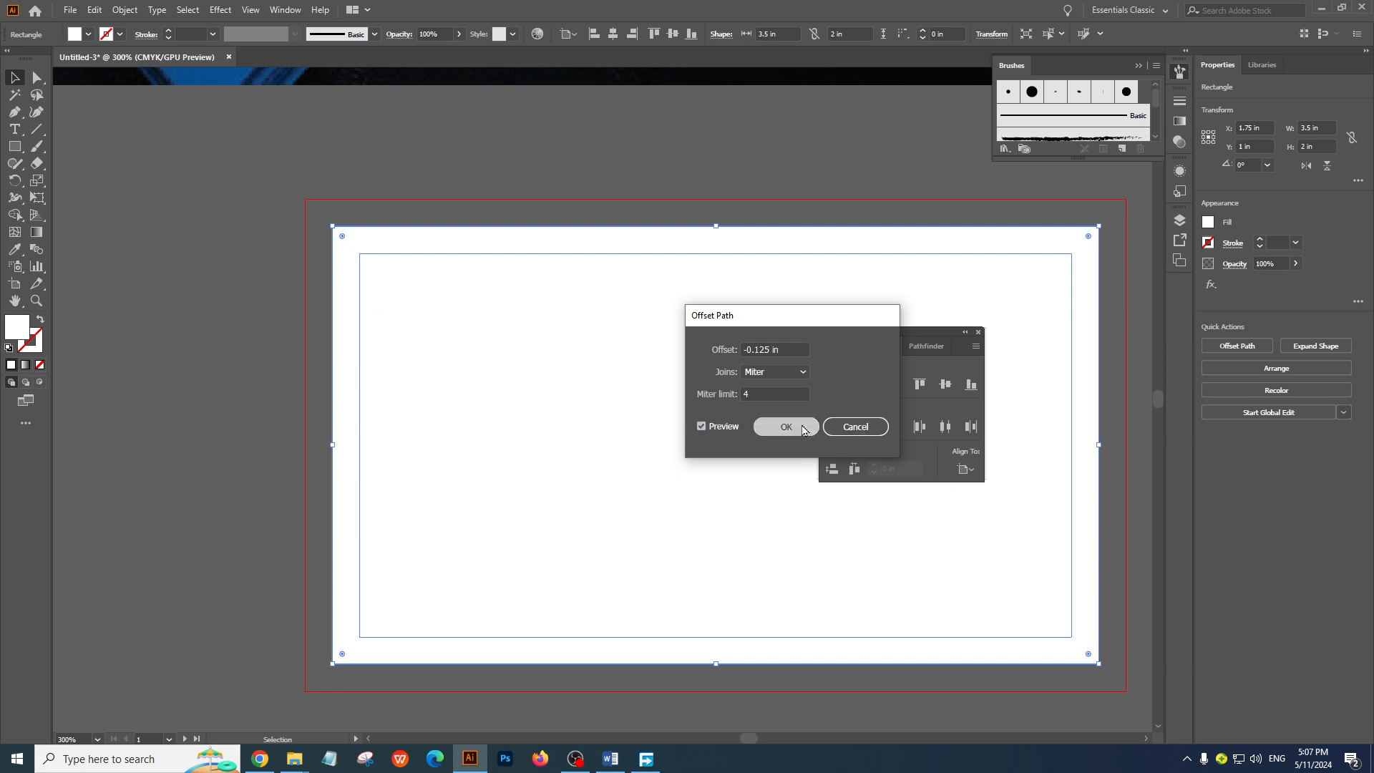
pyautogui.rightClick(526, 259)
pyautogui.click(591, 453)
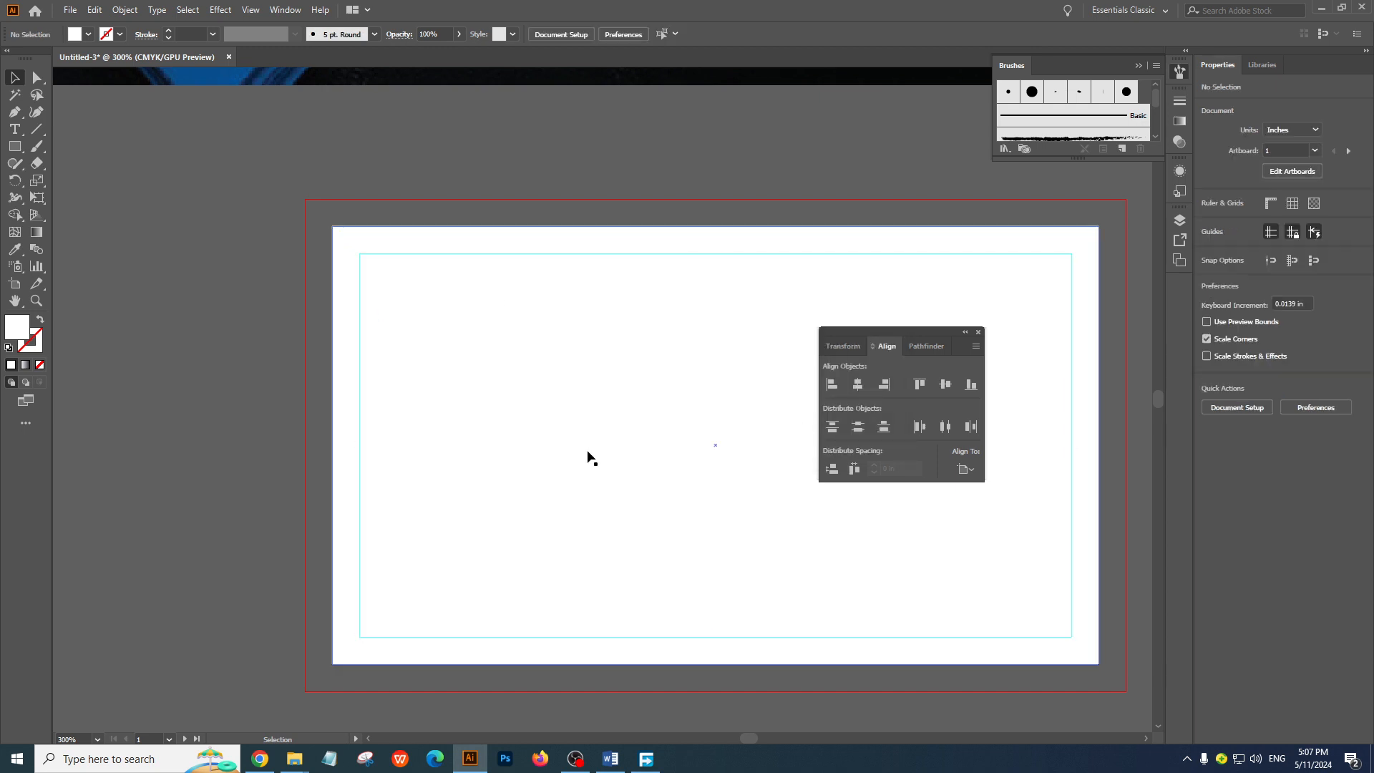
# Enlarge the white rectangle on the first artboard to the bleed edges on all sides, 3.75 by 2.25 in
pyautogui.click(446, 330)
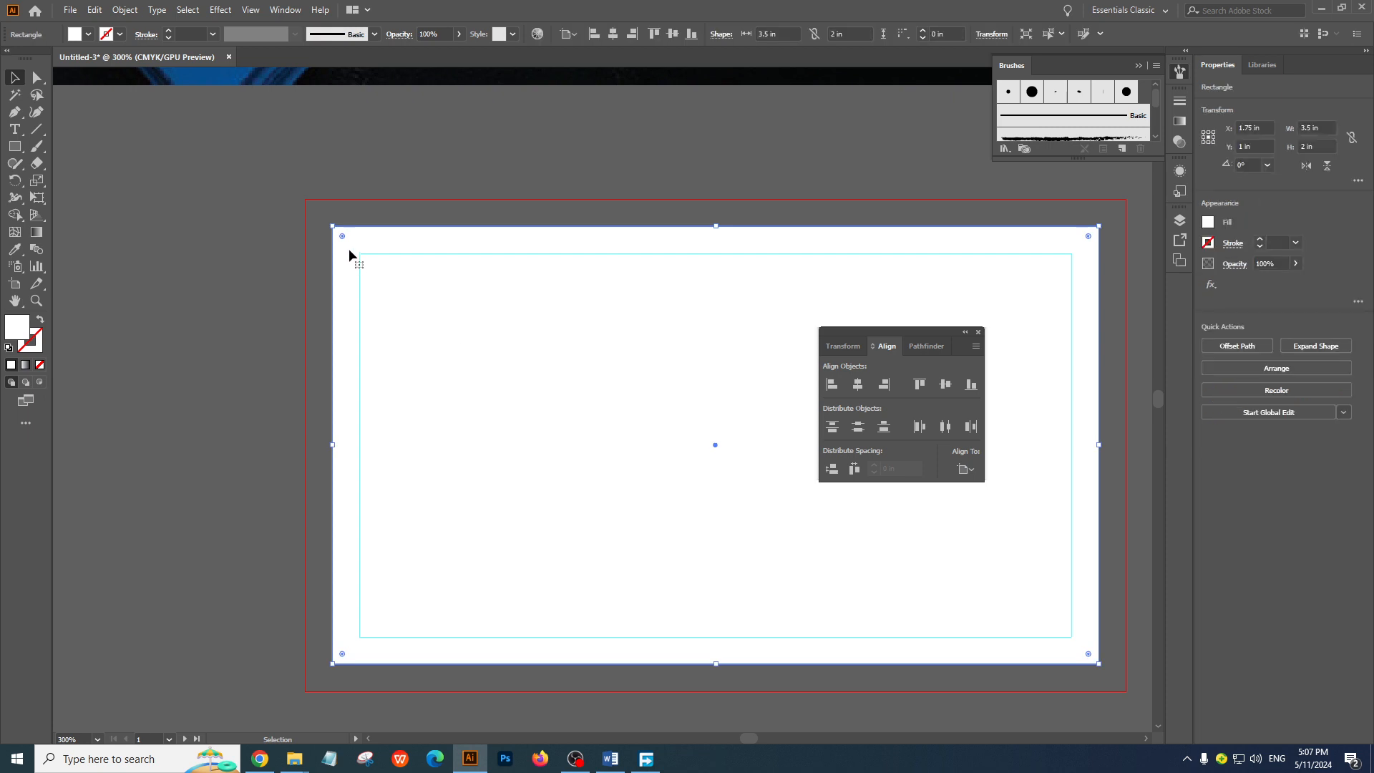
pyautogui.moveTo(332, 225); pyautogui.dragTo(305, 199)
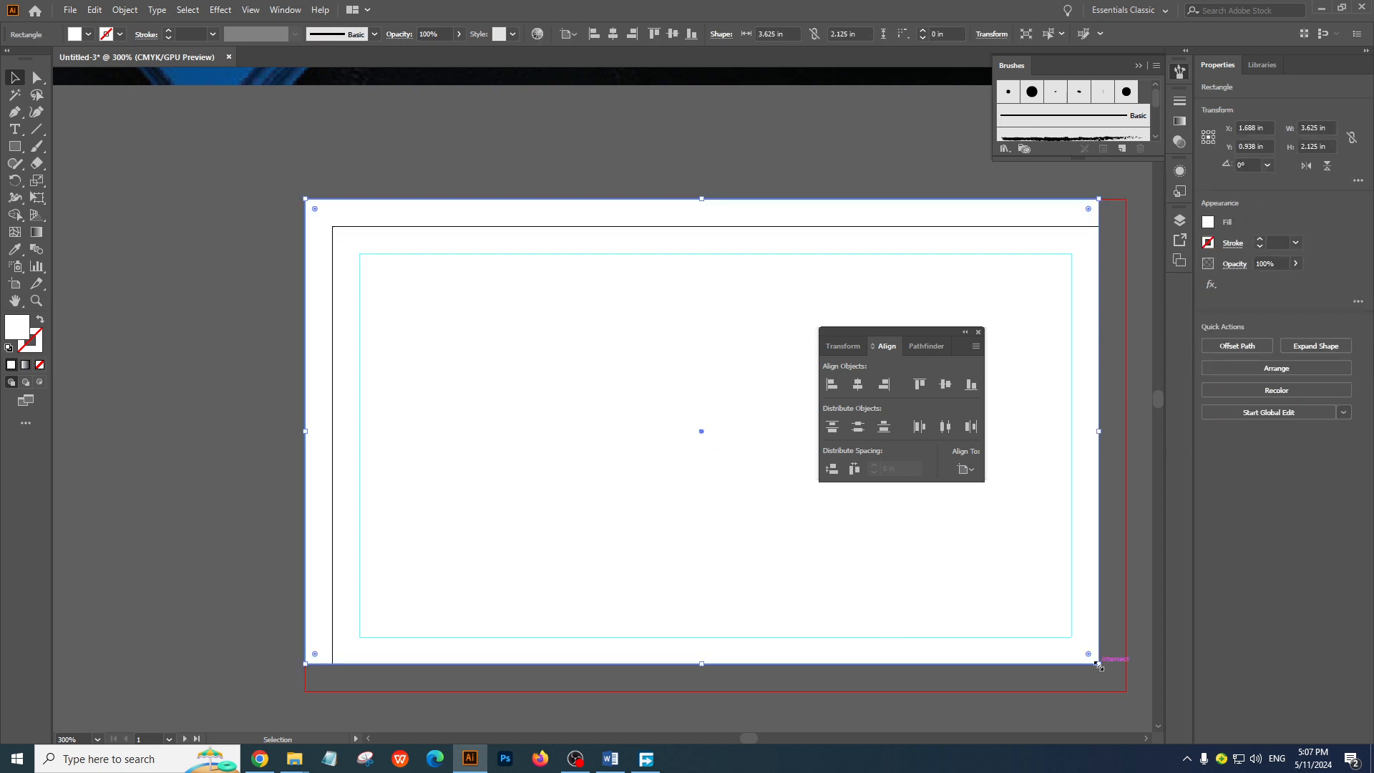
pyautogui.moveTo(1099, 666); pyautogui.dragTo(1126, 691)
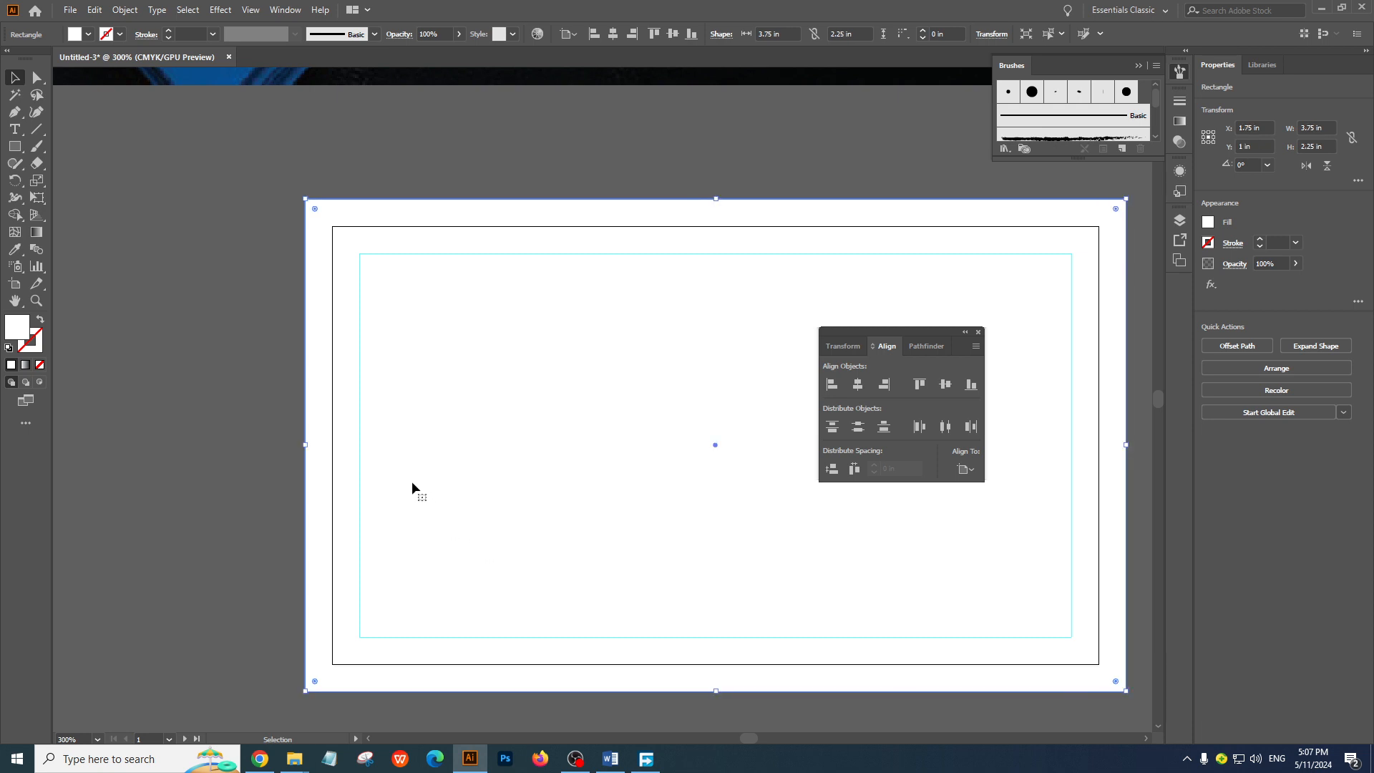
pyautogui.click(216, 424)
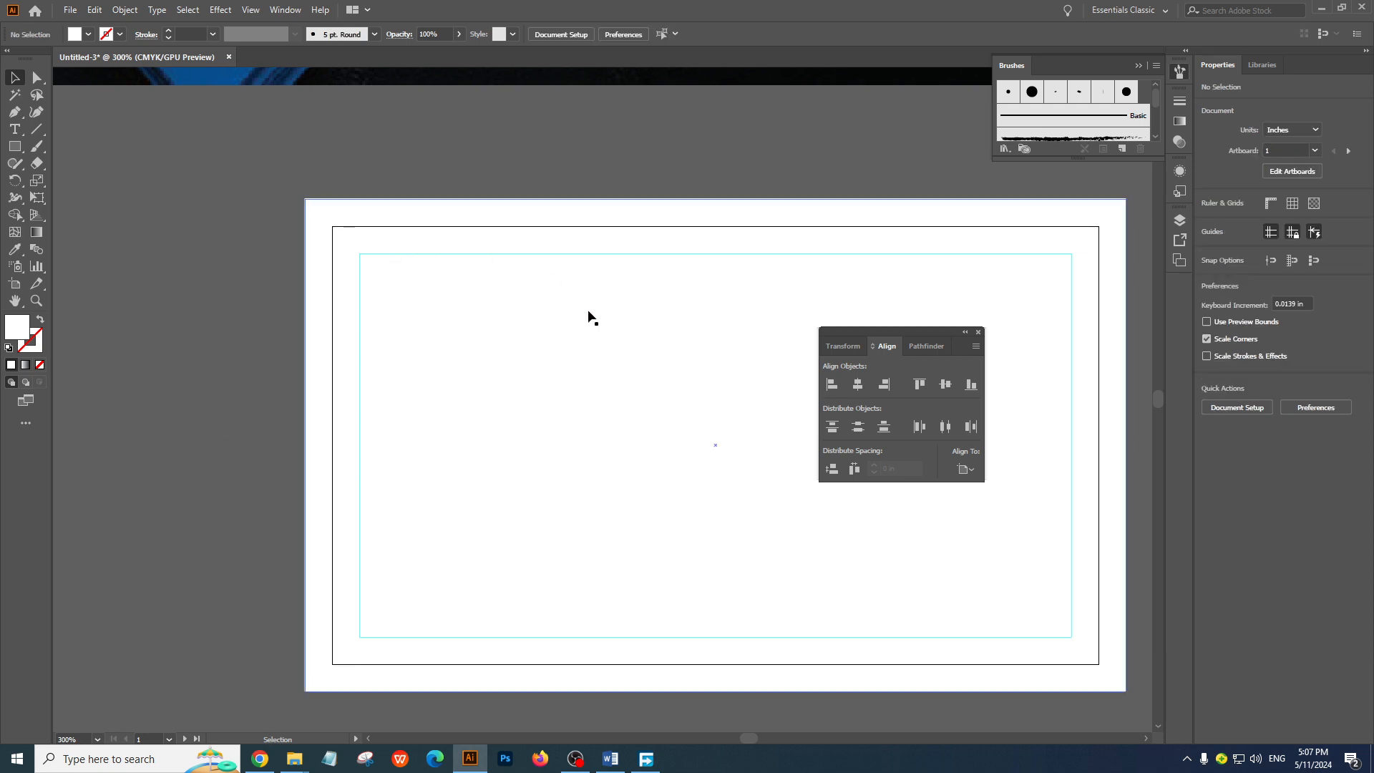
# Move the floating Align panel off the second artboard into the empty canvas above it
pyautogui.keyDown('ctrl'); pyautogui.keyDown('alt'); pyautogui.click(594, 363); pyautogui.keyUp('alt'); pyautogui.keyUp('ctrl')
pyautogui.keyDown('ctrl'); pyautogui.keyDown('alt'); pyautogui.click(593, 363); pyautogui.keyUp('alt'); pyautogui.keyUp('ctrl')
pyautogui.moveTo(681, 503); pyautogui.dragTo(457, 483)
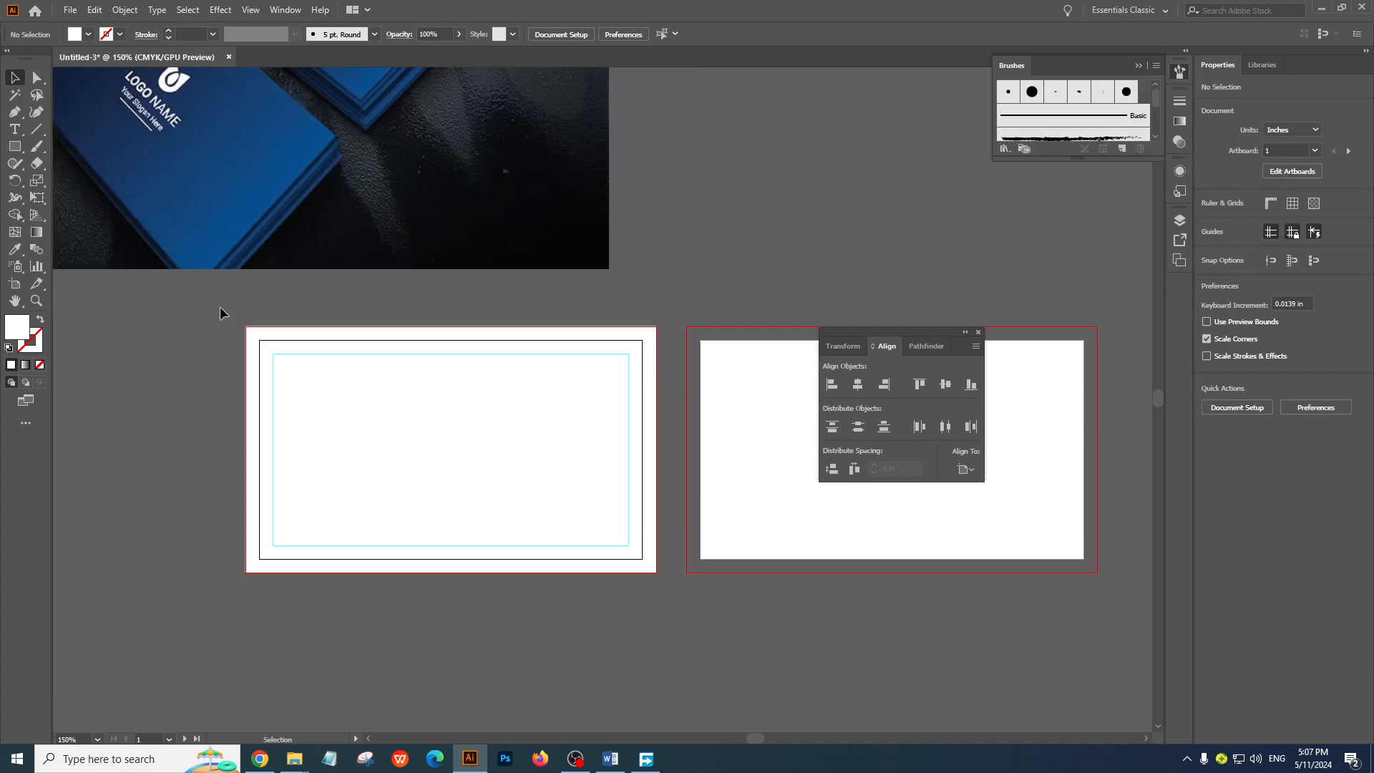
pyautogui.click(530, 565)
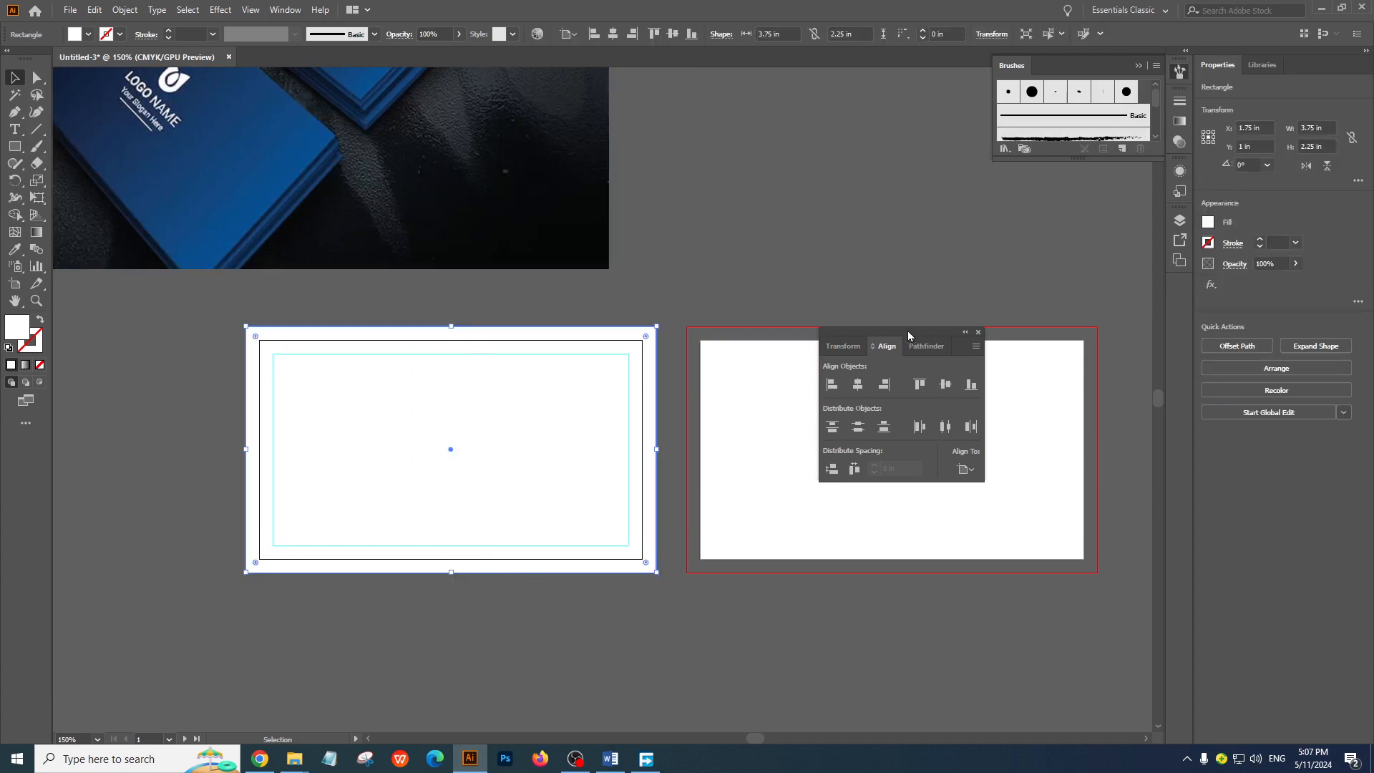
pyautogui.moveTo(908, 331); pyautogui.dragTo(889, 88)
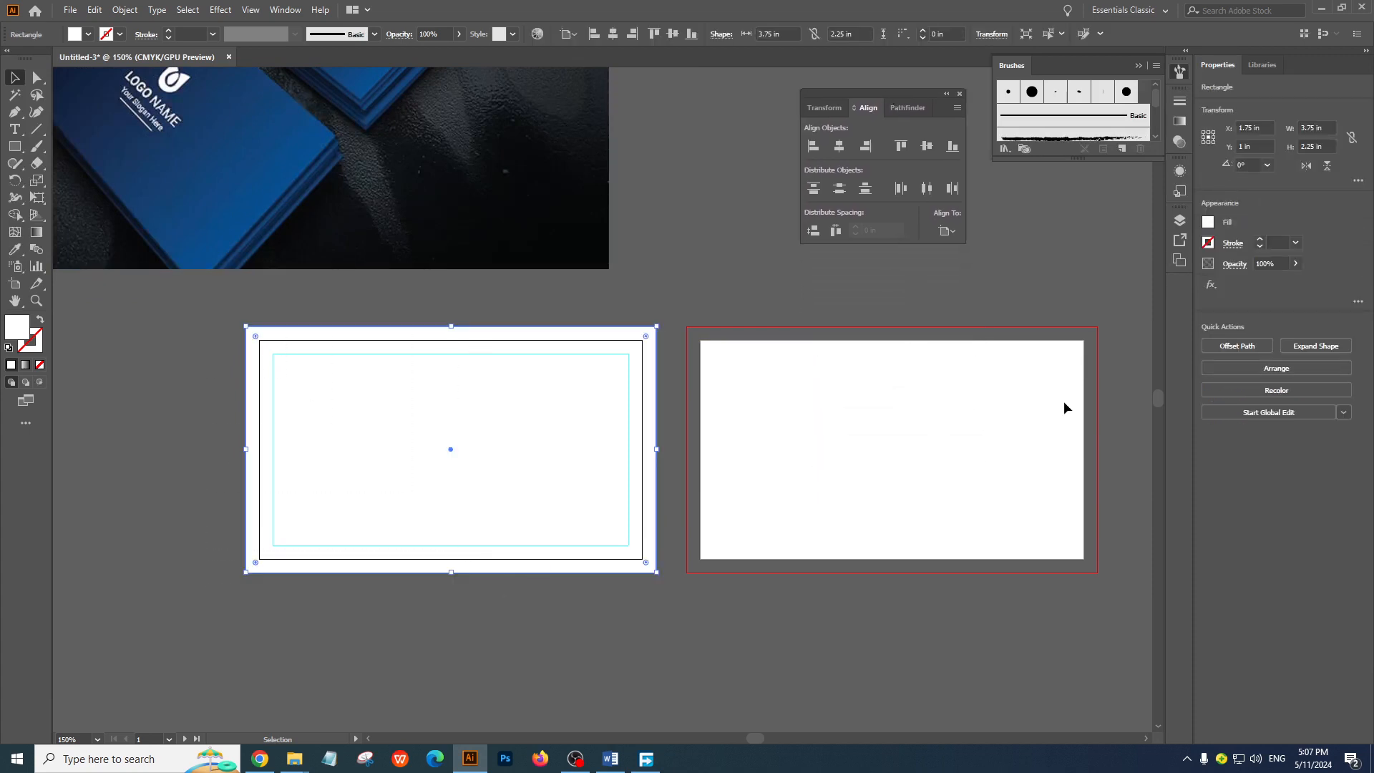
# Try to duplicate only the white bleed-sized rectangle onto the second artboard
pyautogui.moveTo(425, 361); pyautogui.dragTo(869, 388)
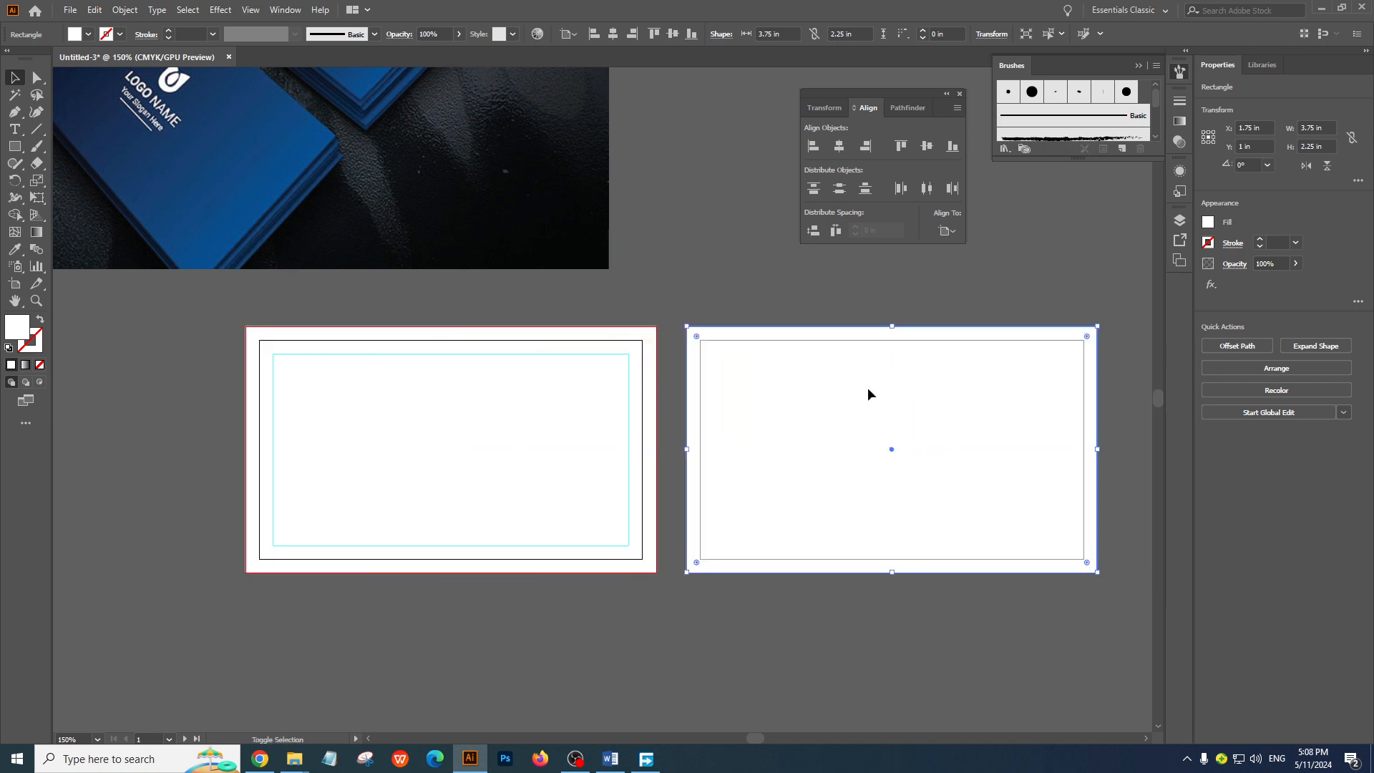
pyautogui.click(784, 620)
pyautogui.click(614, 411)
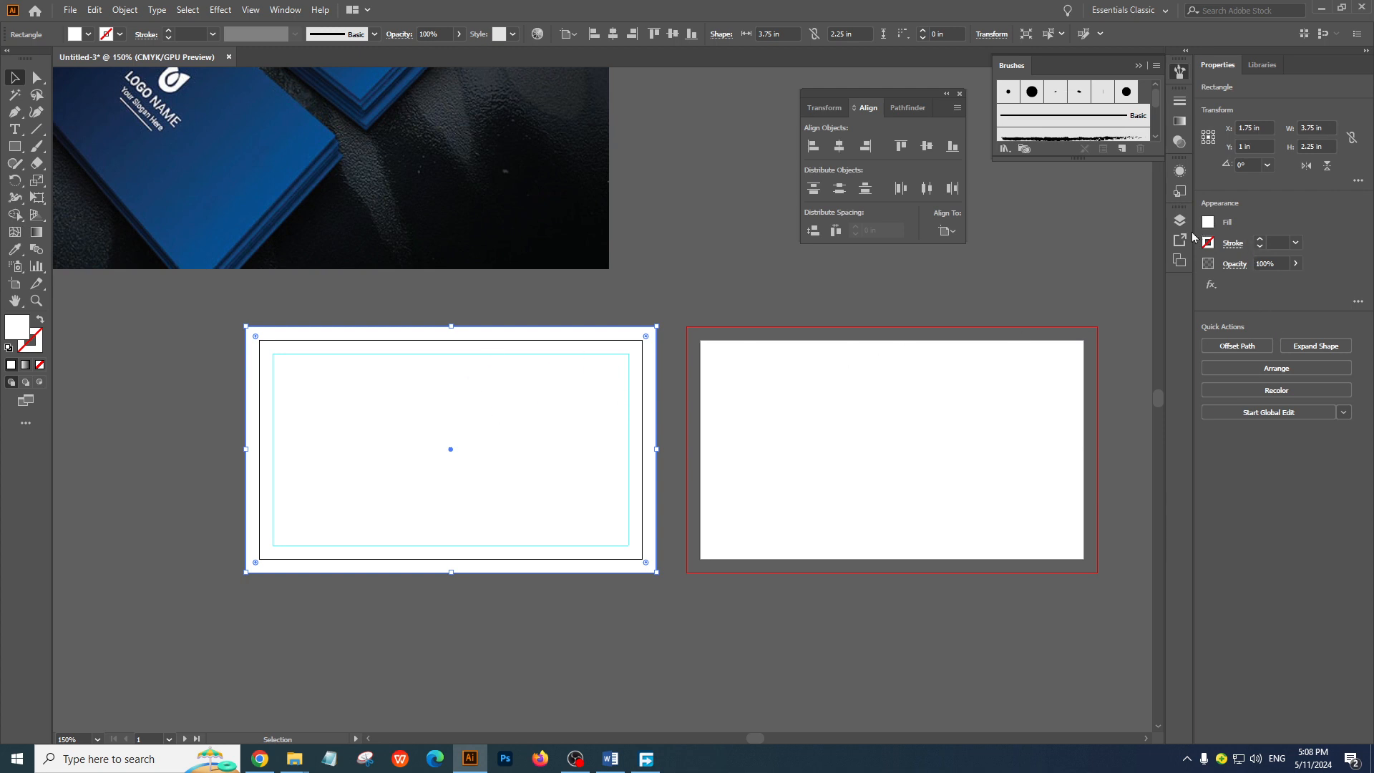
pyautogui.click(705, 294)
pyautogui.click(555, 429)
pyautogui.click(592, 286)
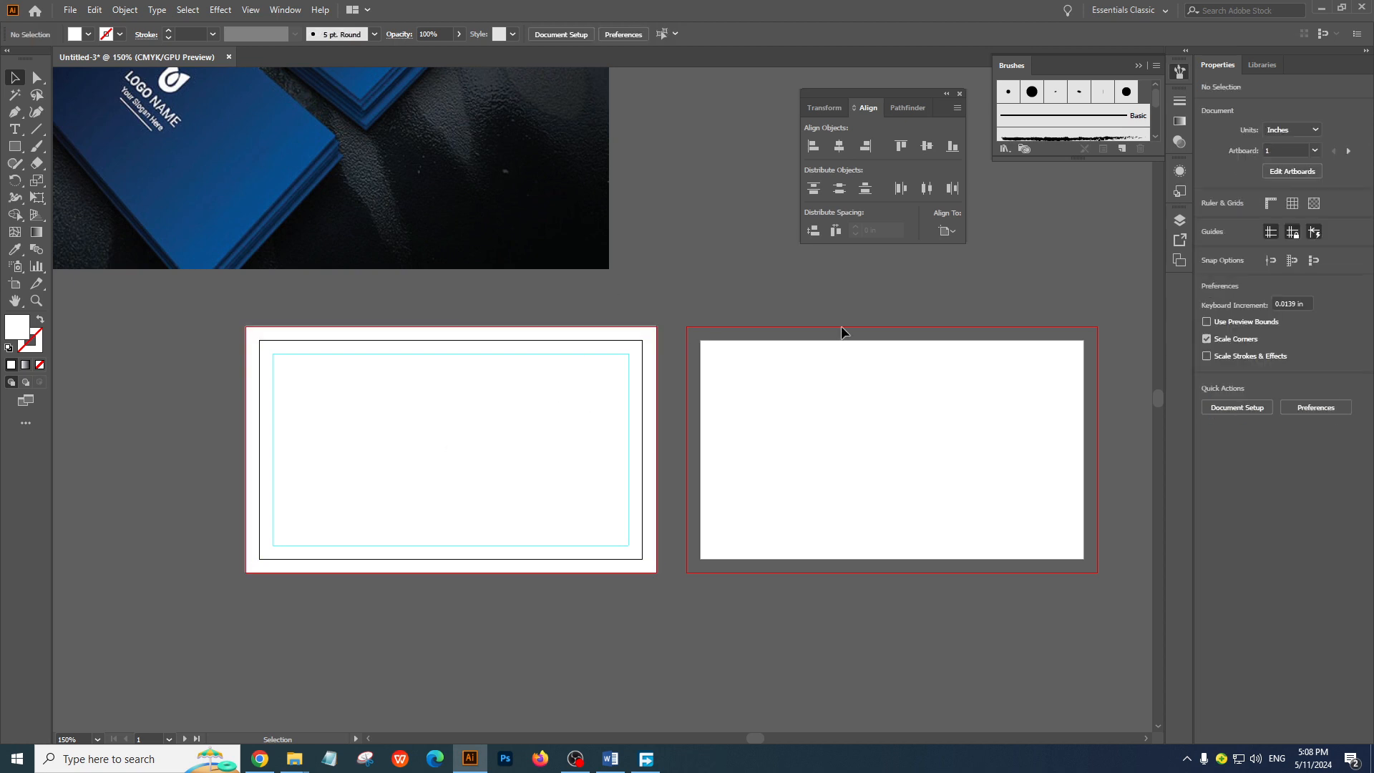
# Unlock the guides and duplicate the white rectangle together with its margin guide onto the second artboard, aligned to its bleed
pyautogui.click(1293, 235)
pyautogui.moveTo(186, 296); pyautogui.dragTo(657, 624)
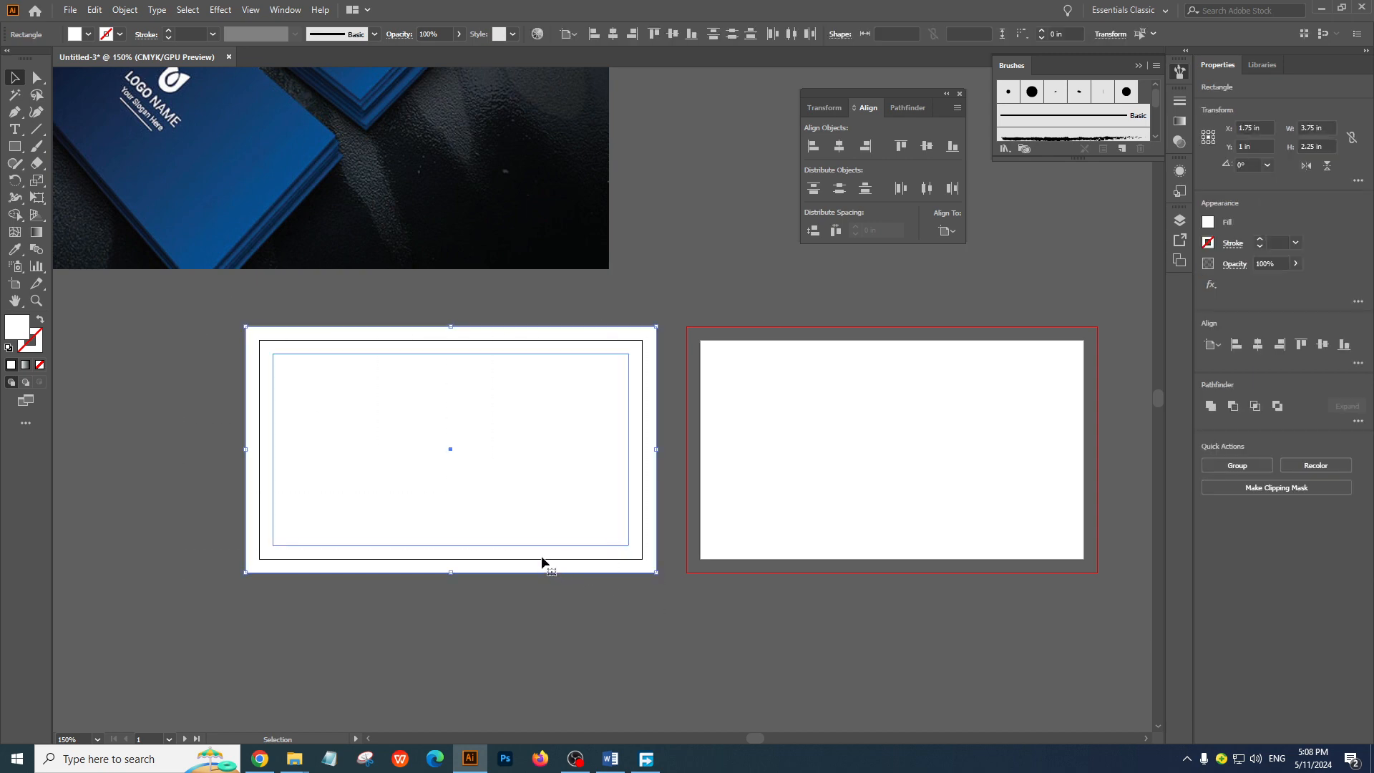
pyautogui.moveTo(539, 553); pyautogui.dragTo(982, 549)
pyautogui.click(522, 308)
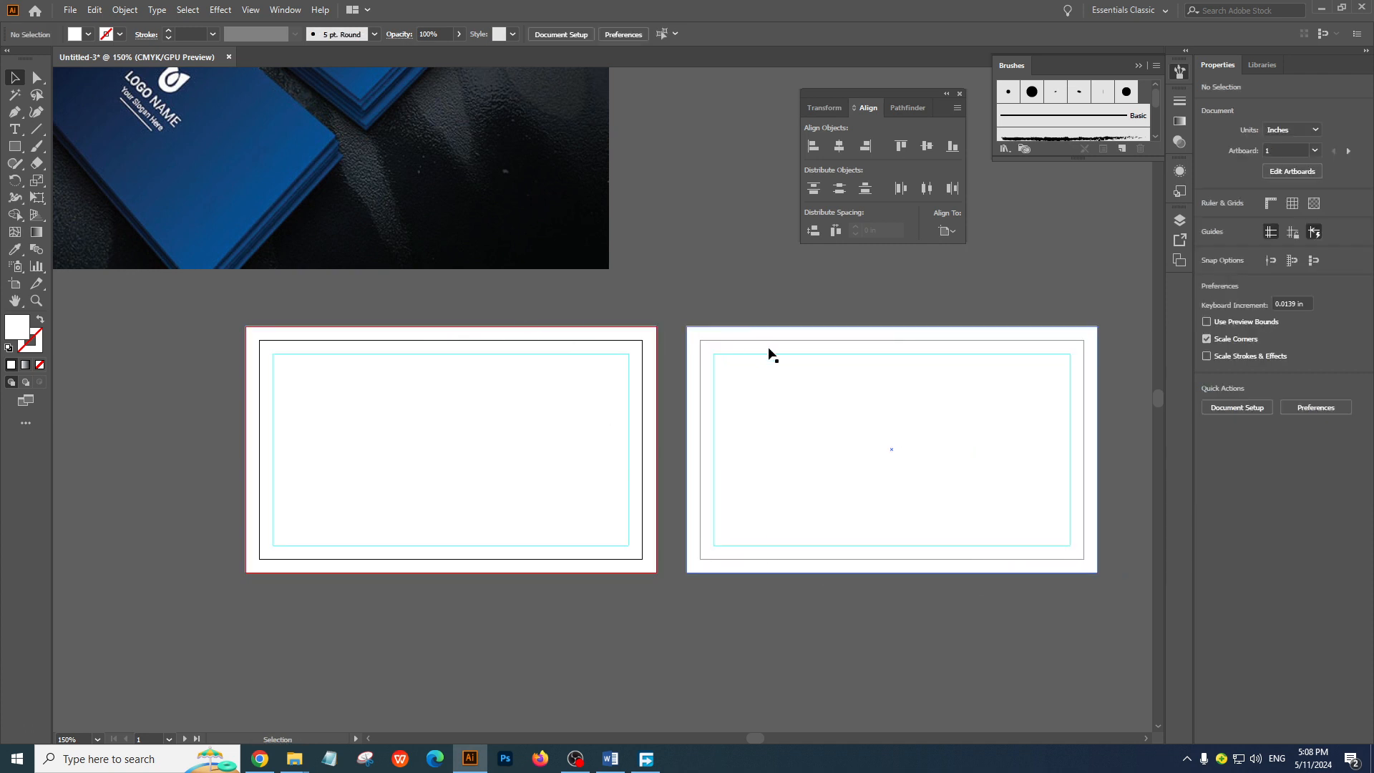
# Lock the guides again and test the selection of the white rectangles on both artboards
pyautogui.click(629, 417)
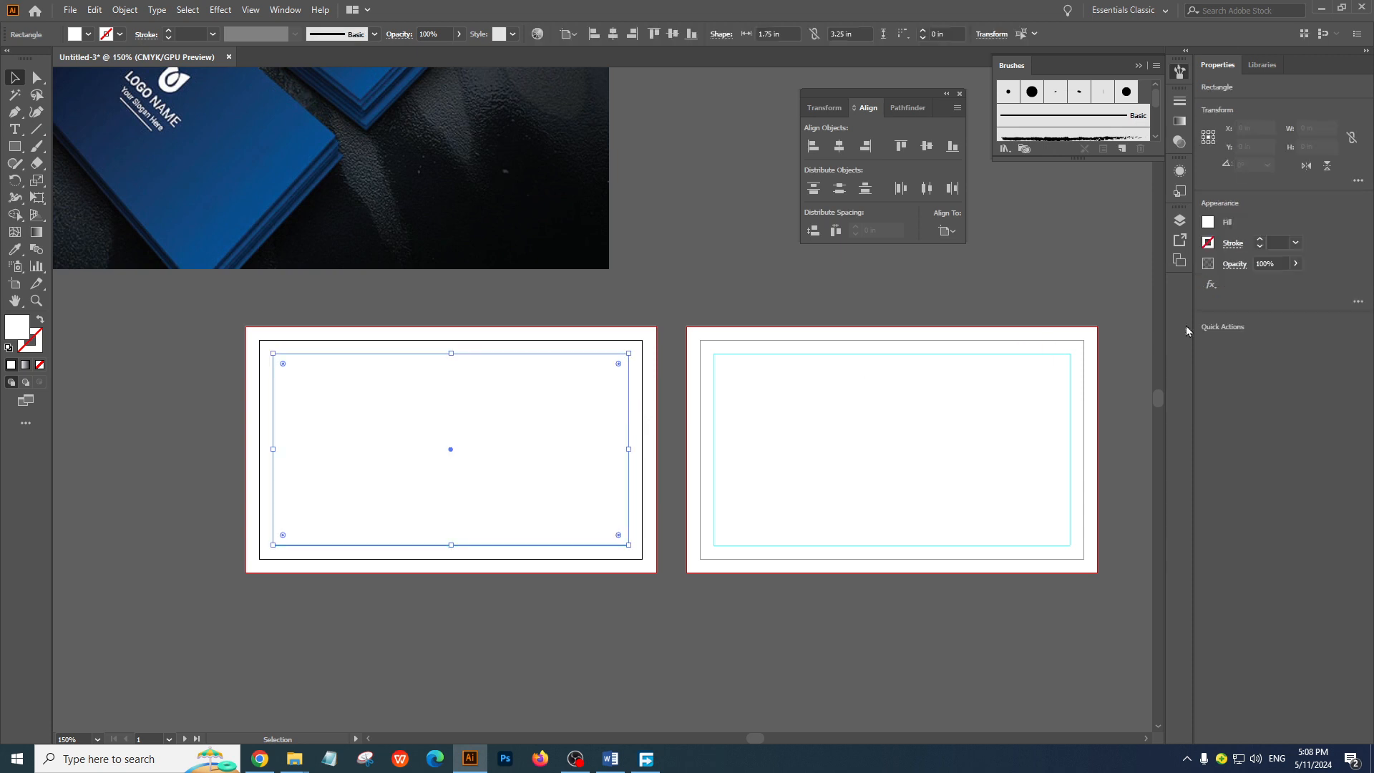
pyautogui.click(399, 310)
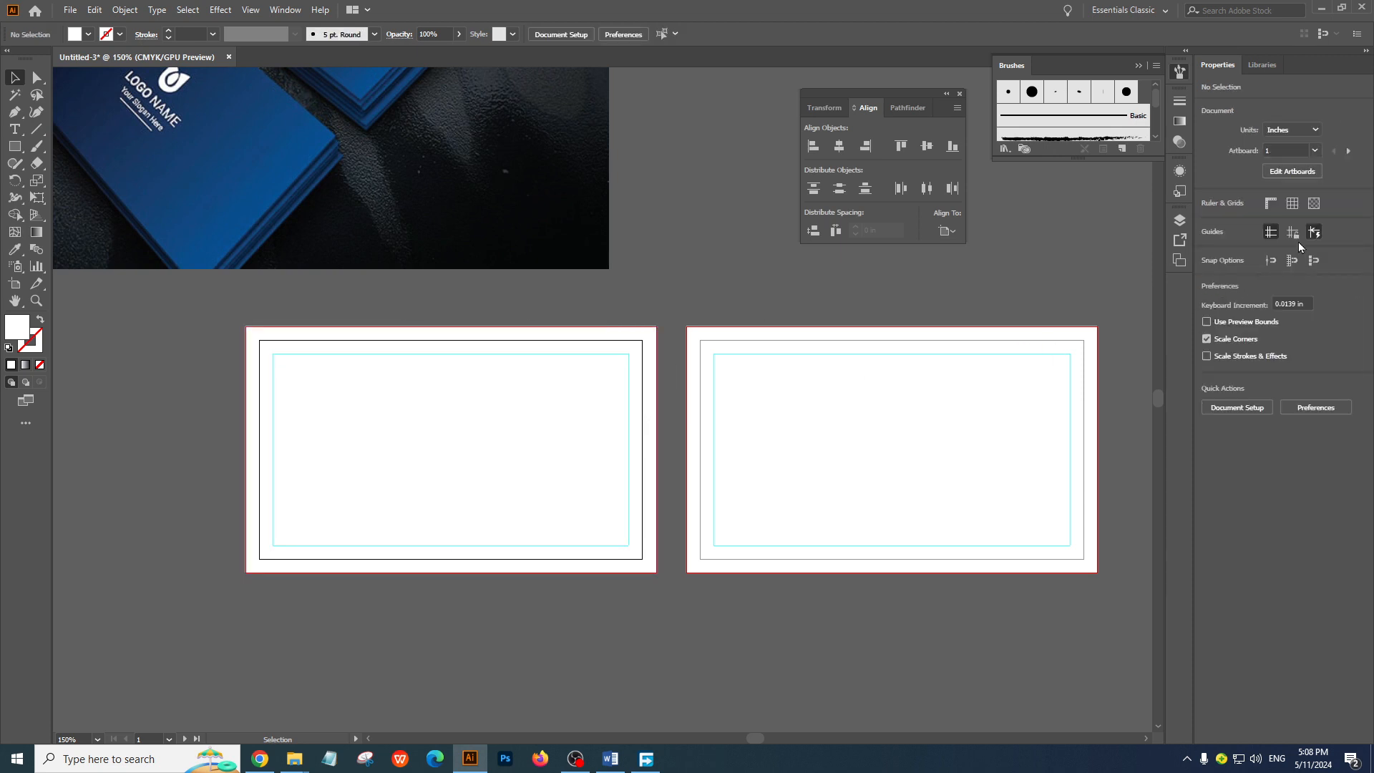
pyautogui.moveTo(999, 362)
pyautogui.mouseDown()
pyautogui.moveTo(997, 413)
pyautogui.moveTo(999, 373)
pyautogui.mouseUp()
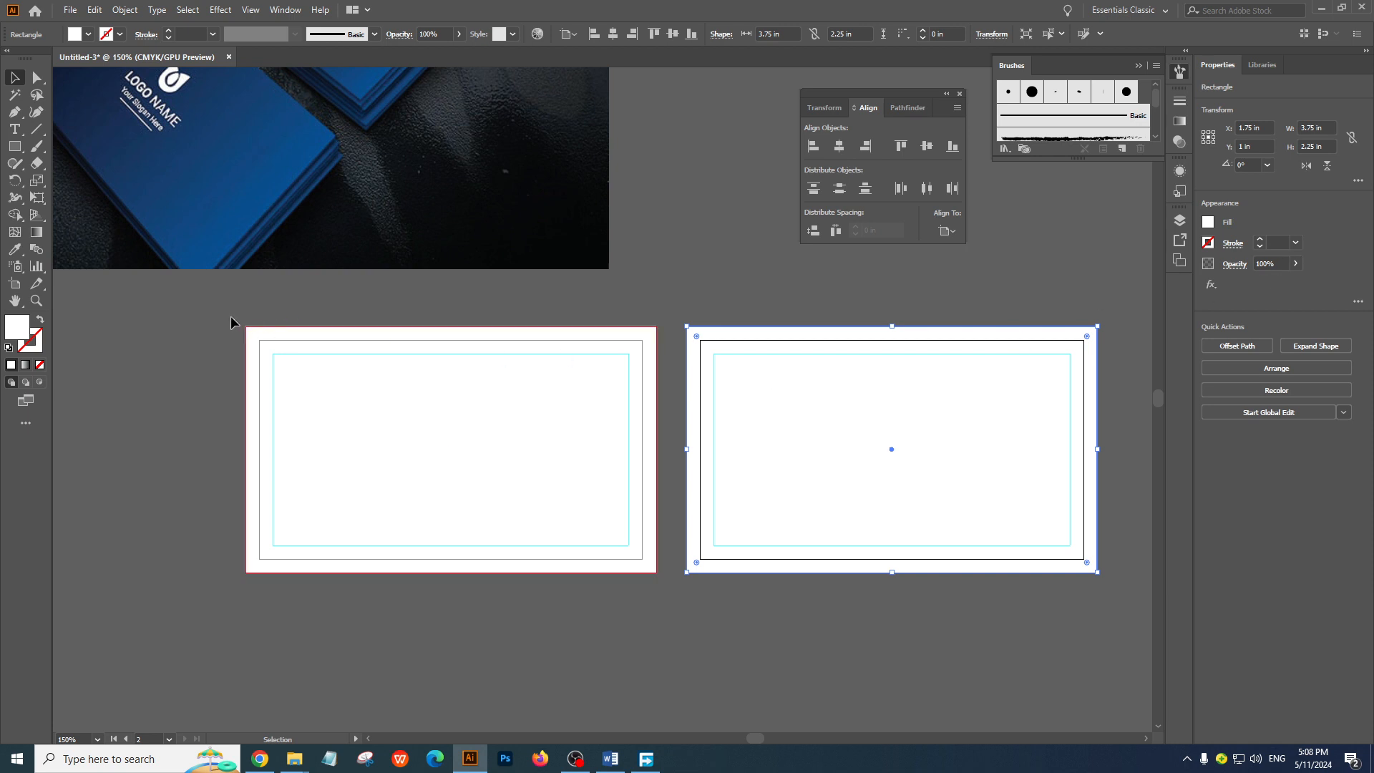
pyautogui.moveTo(1126, 708); pyautogui.dragTo(1113, 700)
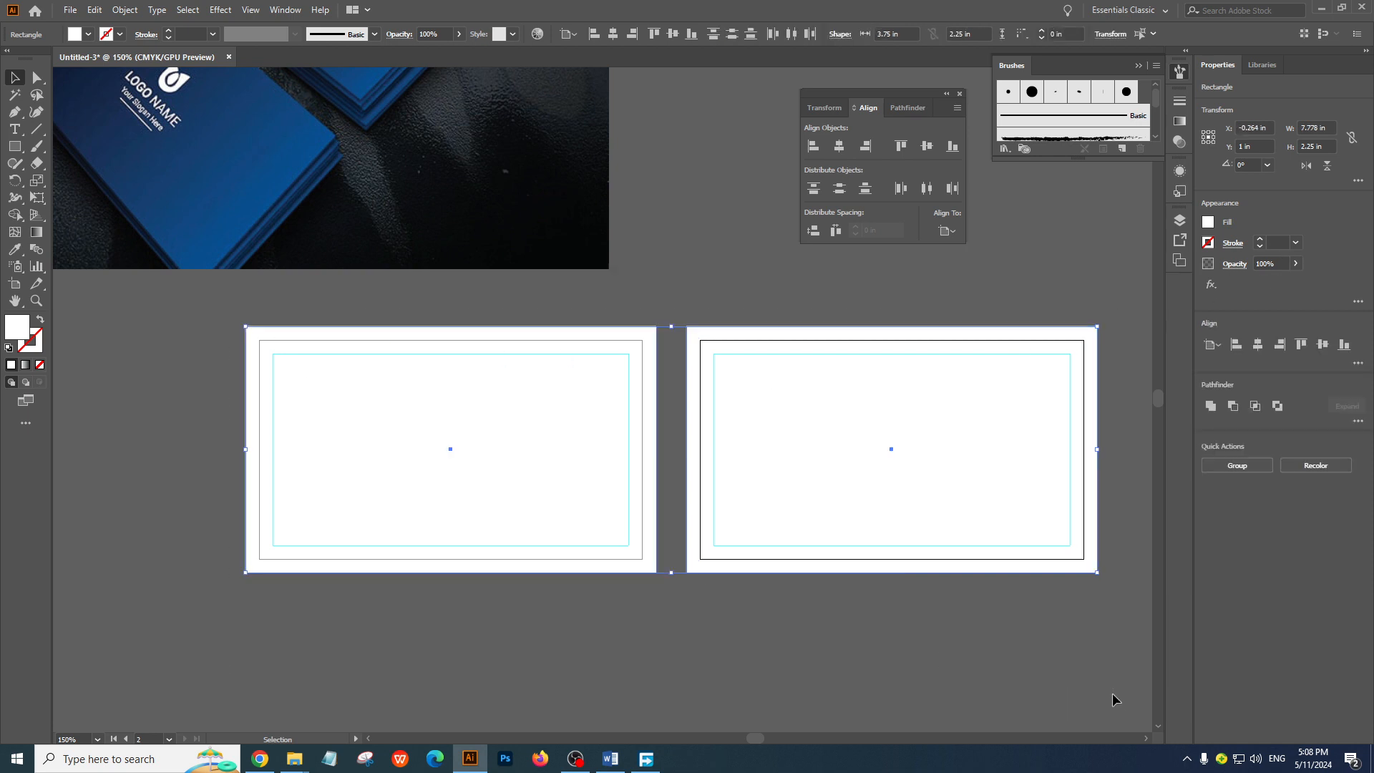
pyautogui.click(671, 415)
pyautogui.moveTo(594, 393); pyautogui.dragTo(671, 542)
pyautogui.hotkey('ctrl', 'z')
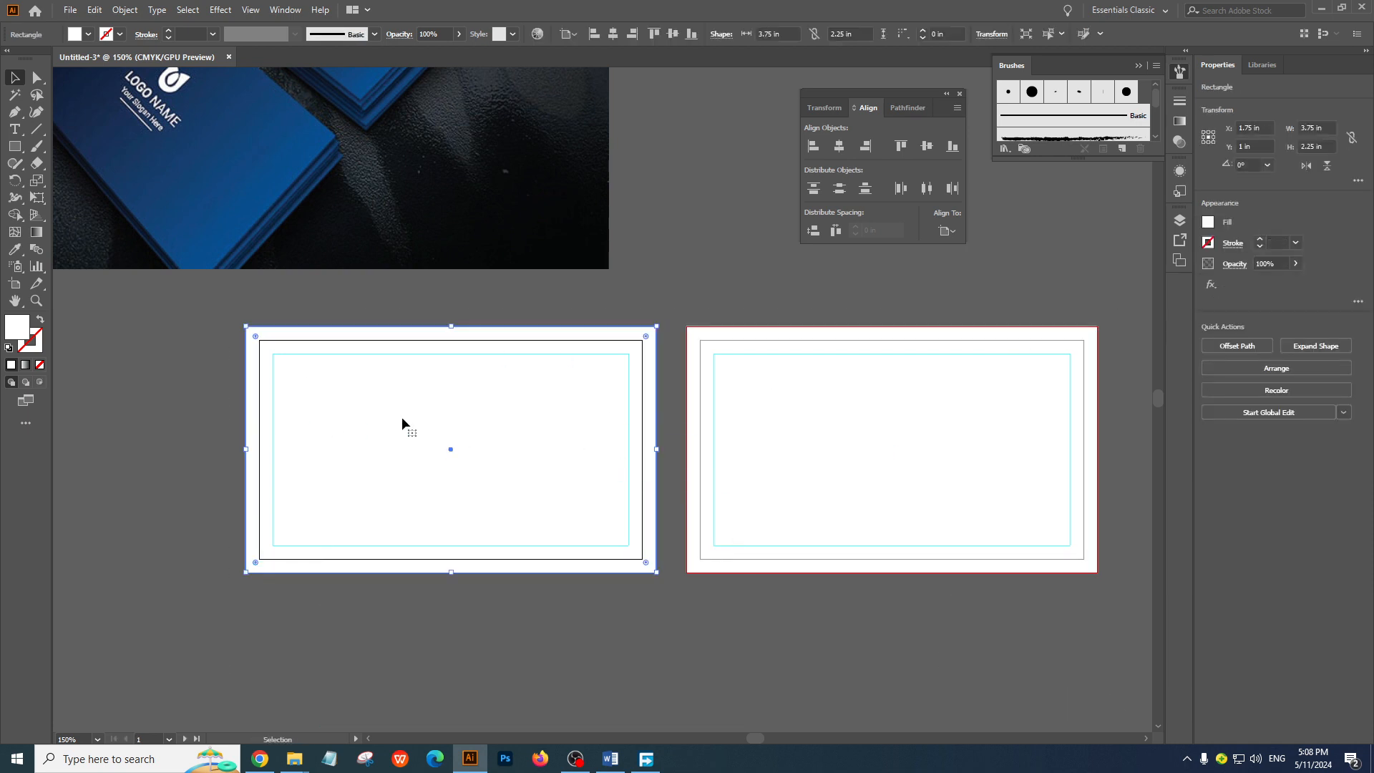
# Lock the white background rectangles on both artboards and check that they cannot be moved
pyautogui.click(136, 350)
pyautogui.click(320, 410)
pyautogui.hotkey('ctrl', '2')
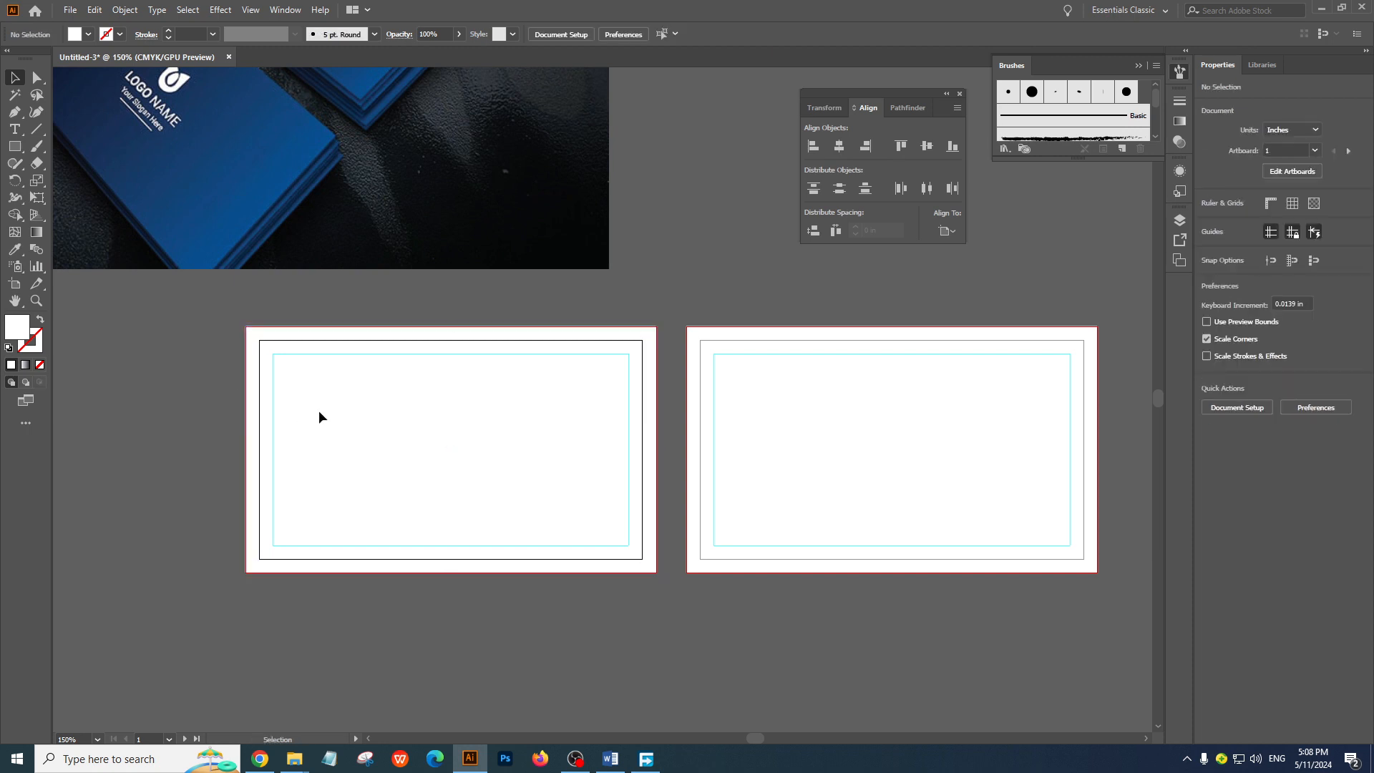
pyautogui.click(876, 471)
pyautogui.hotkey('ctrl', '2')
pyautogui.moveTo(525, 421); pyautogui.dragTo(560, 453)
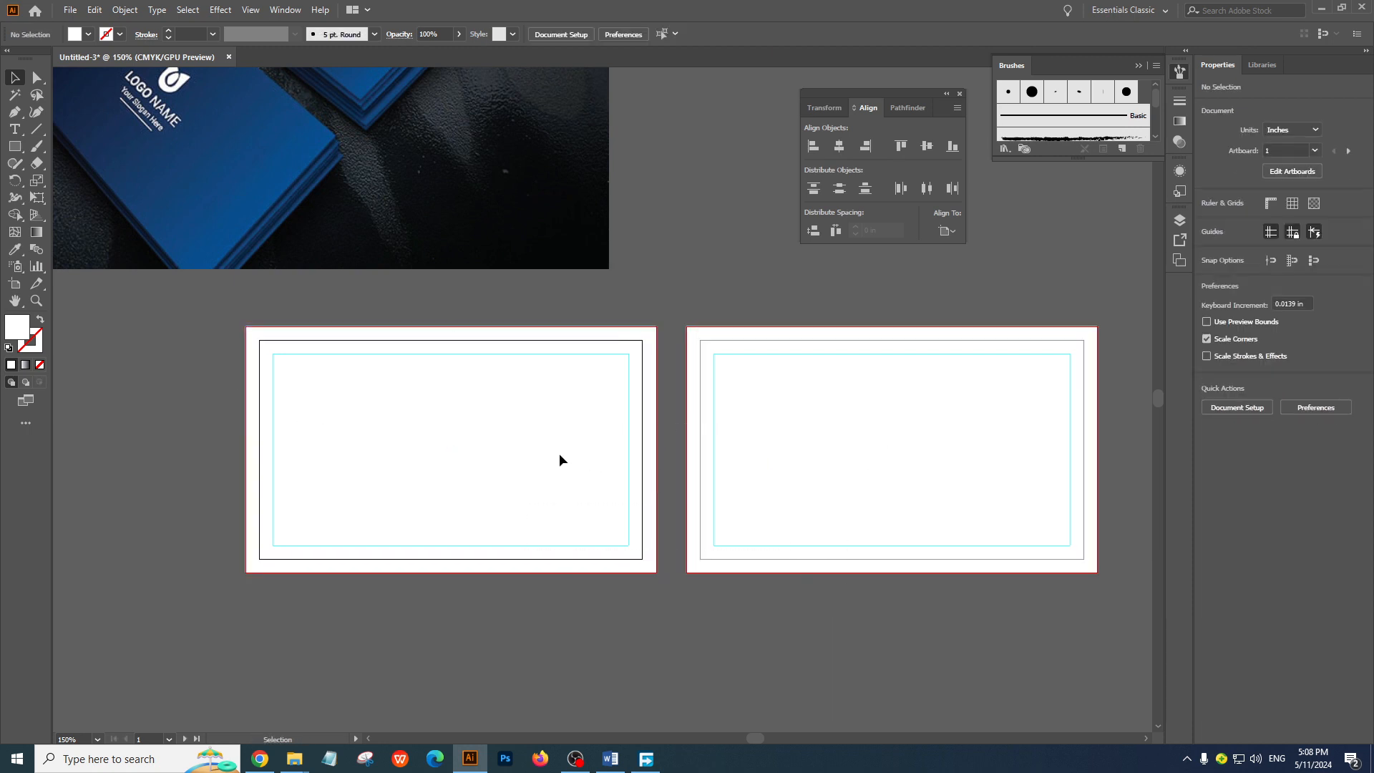
# Move the reference business card image slightly up and to the left, further away from the artboards
pyautogui.keyDown('ctrl'); pyautogui.keyDown('alt'); pyautogui.click(707, 465); pyautogui.keyUp('alt'); pyautogui.keyUp('ctrl')
pyautogui.moveTo(693, 466); pyautogui.dragTo(819, 609)
pyautogui.moveTo(445, 362); pyautogui.dragTo(423, 319)
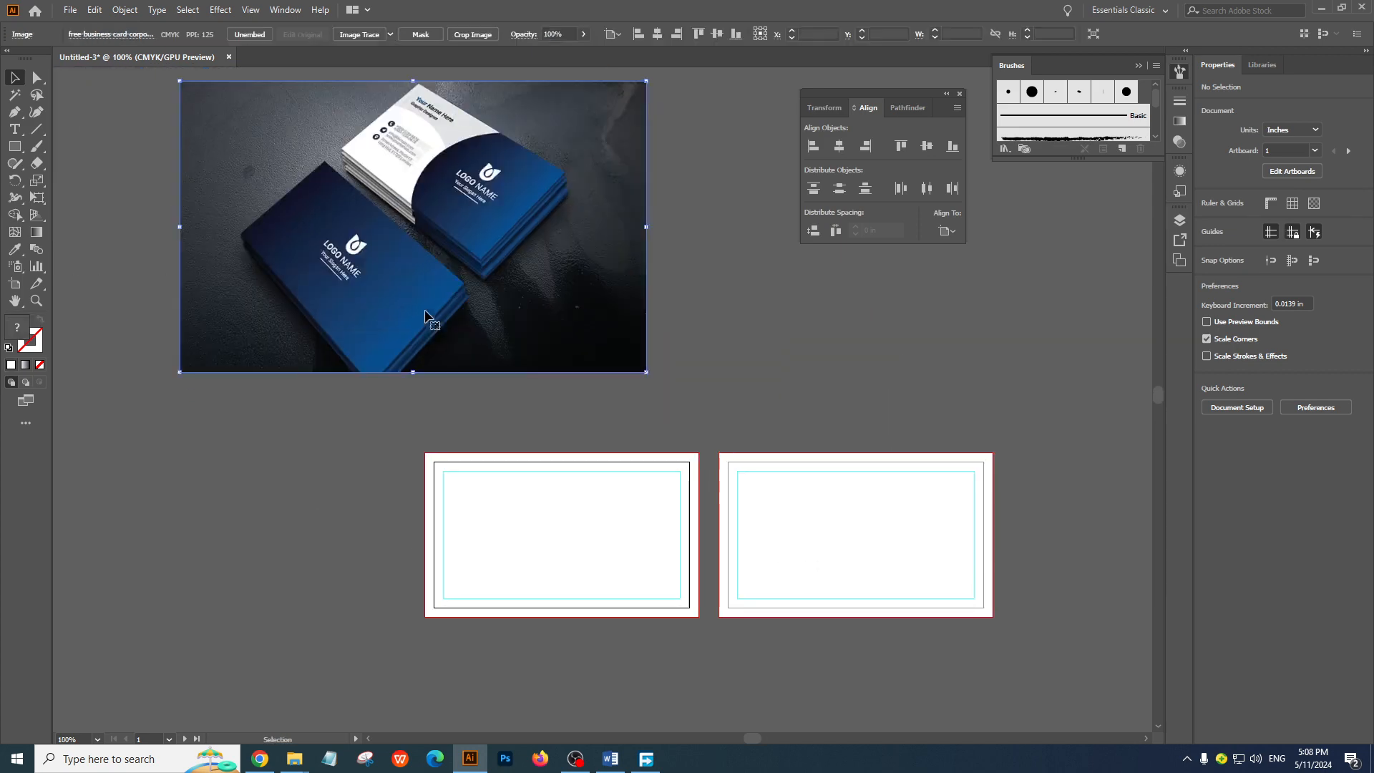
# Draw a white square about 0.42 in wide on the empty canvas left of the first artboard and deselect it
pyautogui.click(14, 146)
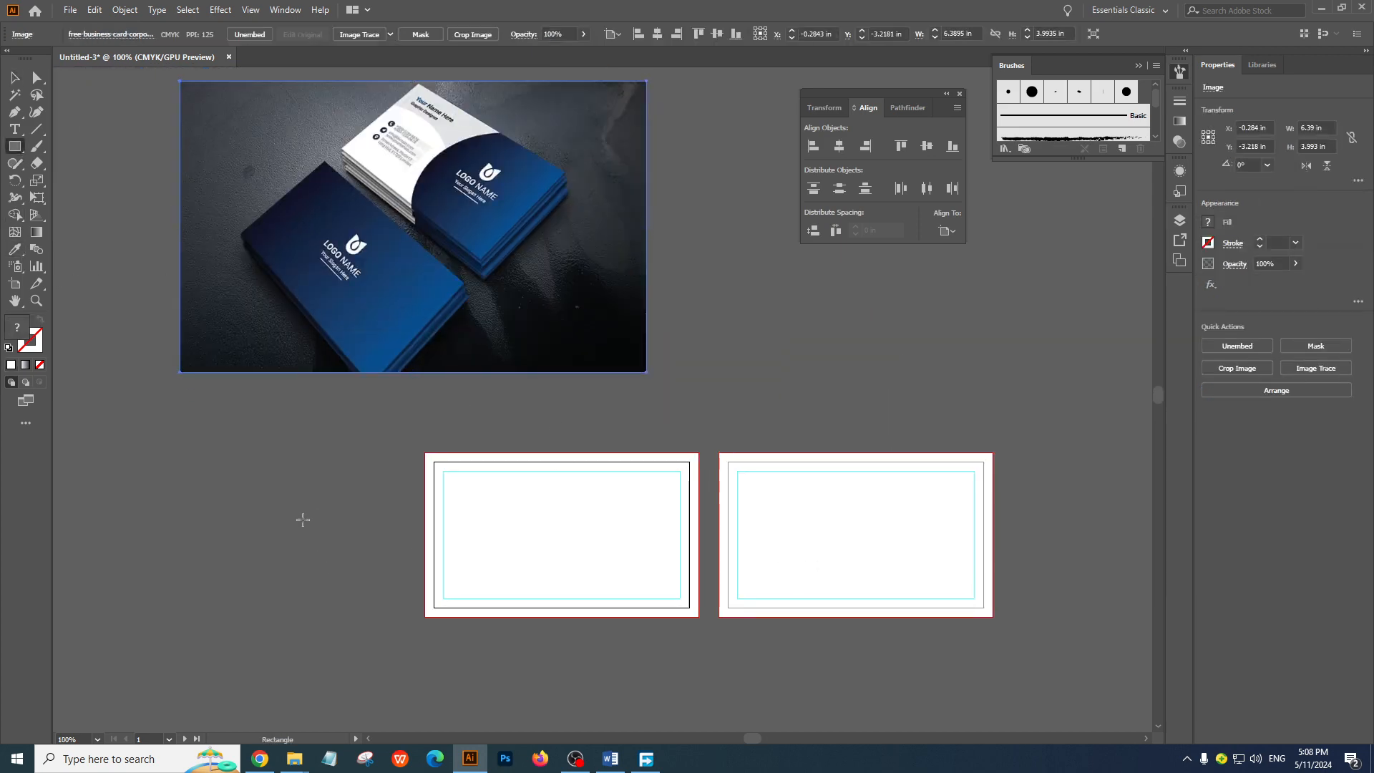
pyautogui.moveTo(251, 451); pyautogui.dragTo(286, 487)
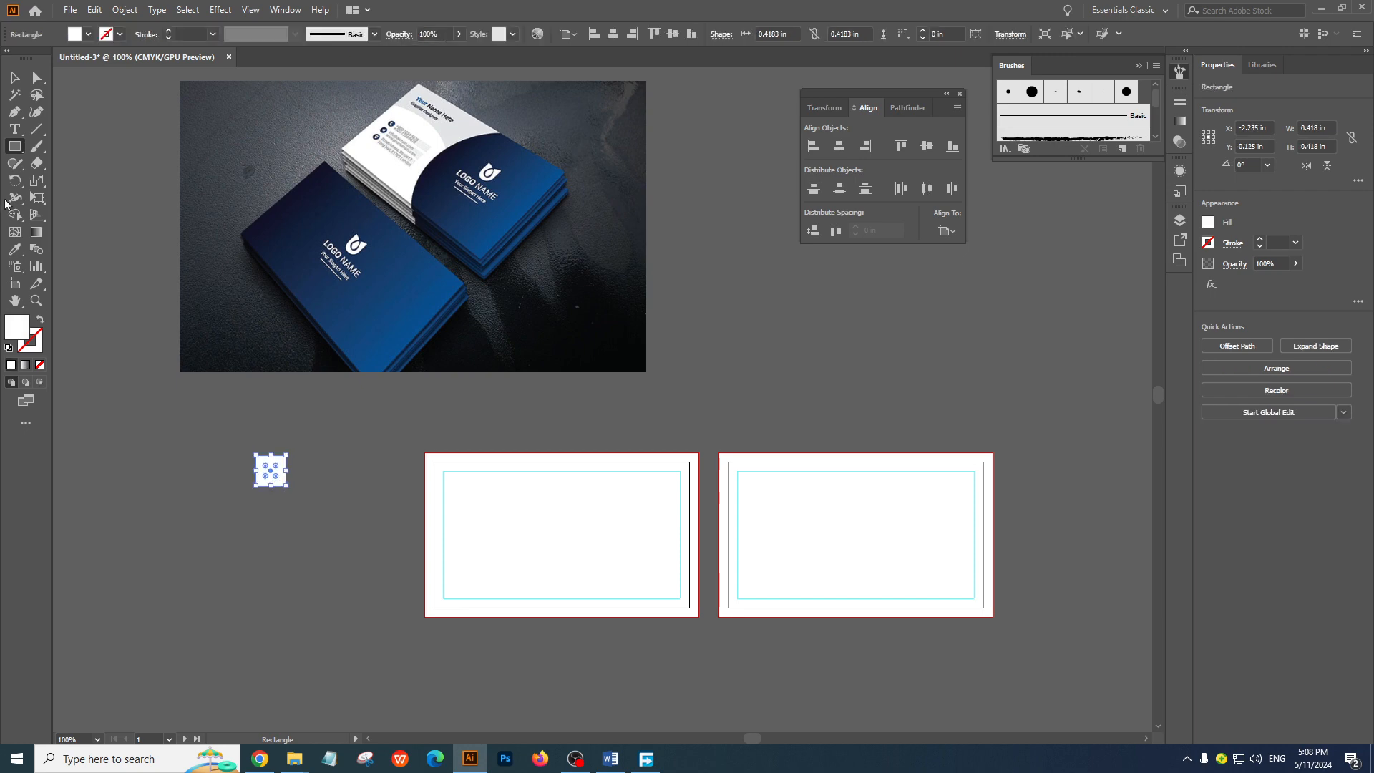
pyautogui.press('v')
pyautogui.click(596, 431)
# Place the small white square close beside the first artboard with a duplicate directly below it, leaving a small gap between them
pyautogui.hotkey('ctrl', 'space')
pyautogui.keyDown('ctrl'); pyautogui.click(485, 382); pyautogui.keyUp('ctrl')
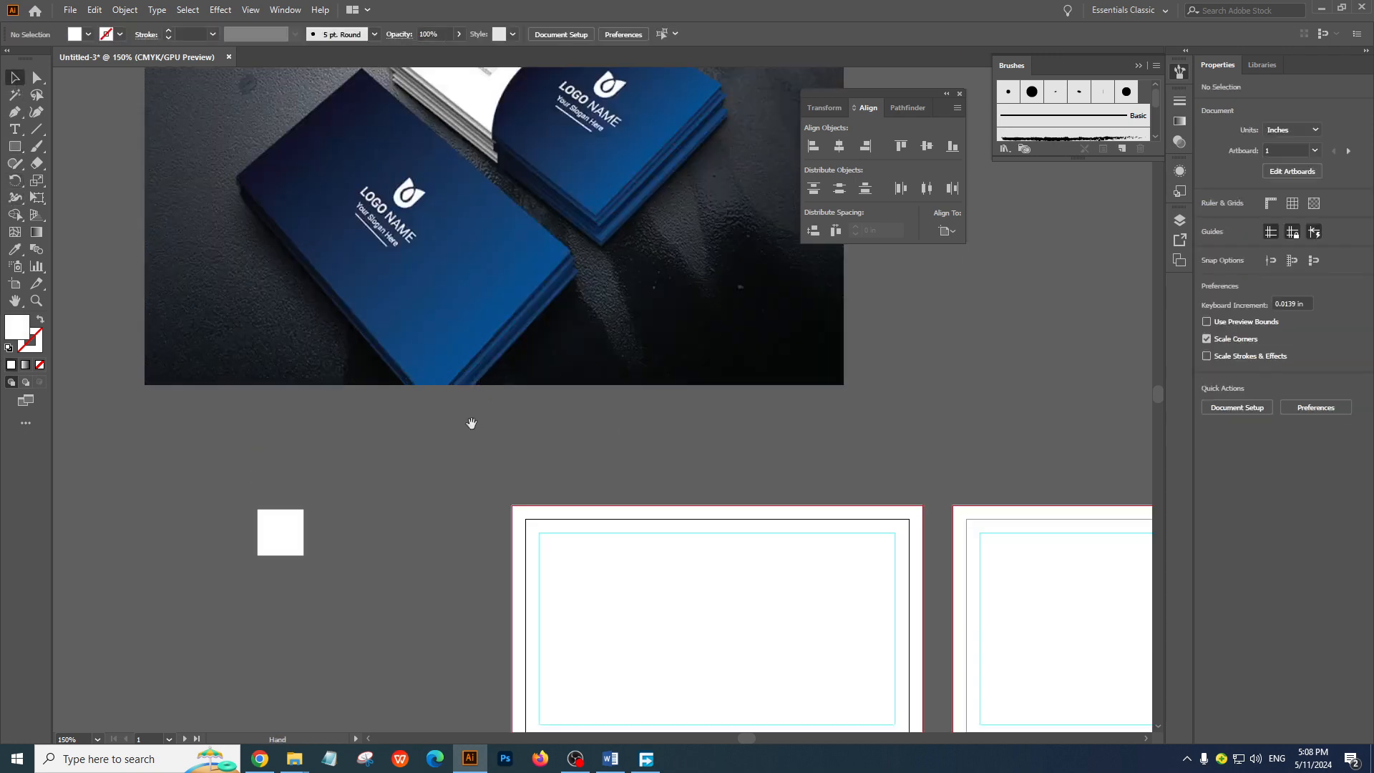
pyautogui.moveTo(285, 525); pyautogui.dragTo(465, 592)
pyautogui.hotkey('ctrl', 'shift', 'a')
pyautogui.click(585, 472)
pyautogui.moveTo(554, 484); pyautogui.dragTo(563, 385)
pyautogui.moveTo(423, 382); pyautogui.dragTo(476, 556)
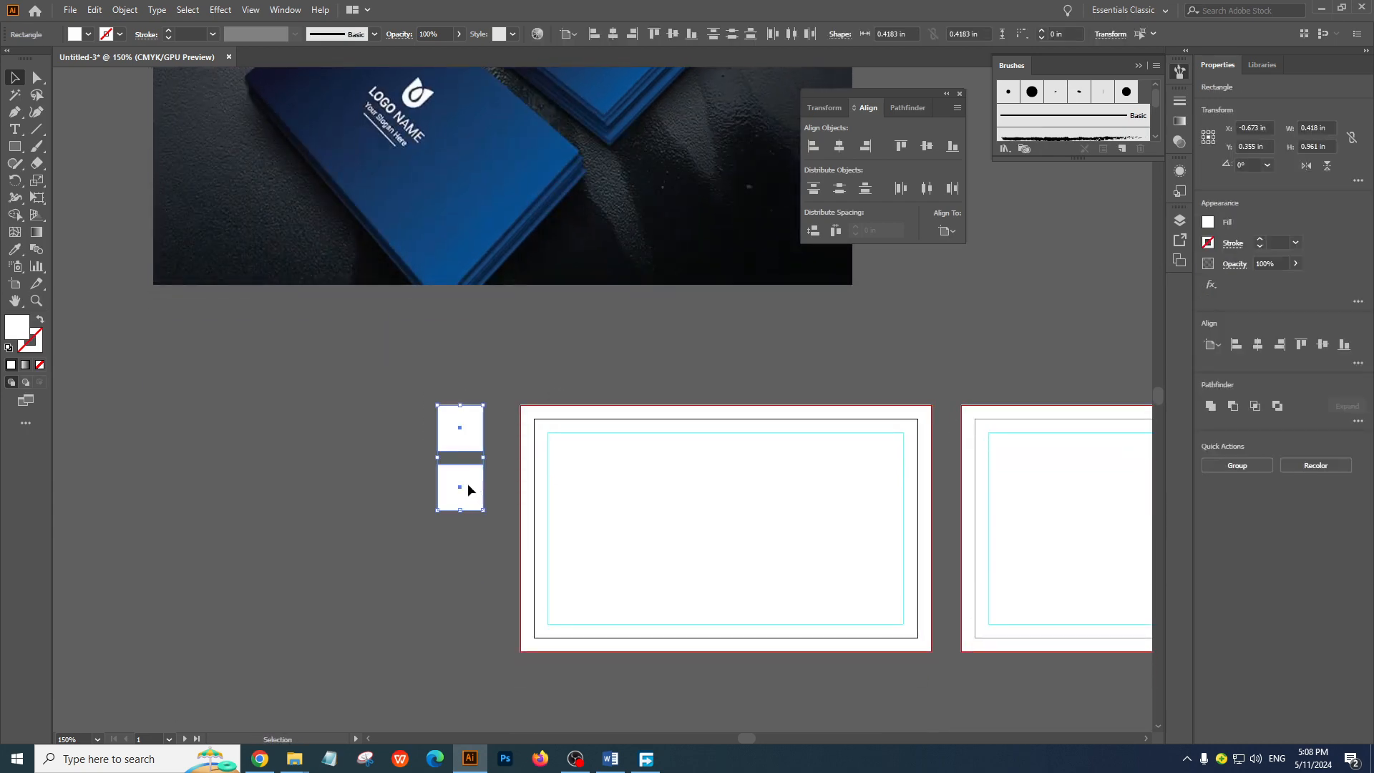
pyautogui.moveTo(468, 485); pyautogui.dragTo(437, 485)
# Fill the upper small square with the bright blue sampled from the front card in the reference image
pyautogui.click(584, 367)
pyautogui.moveTo(580, 368); pyautogui.dragTo(570, 488)
pyautogui.click(424, 544)
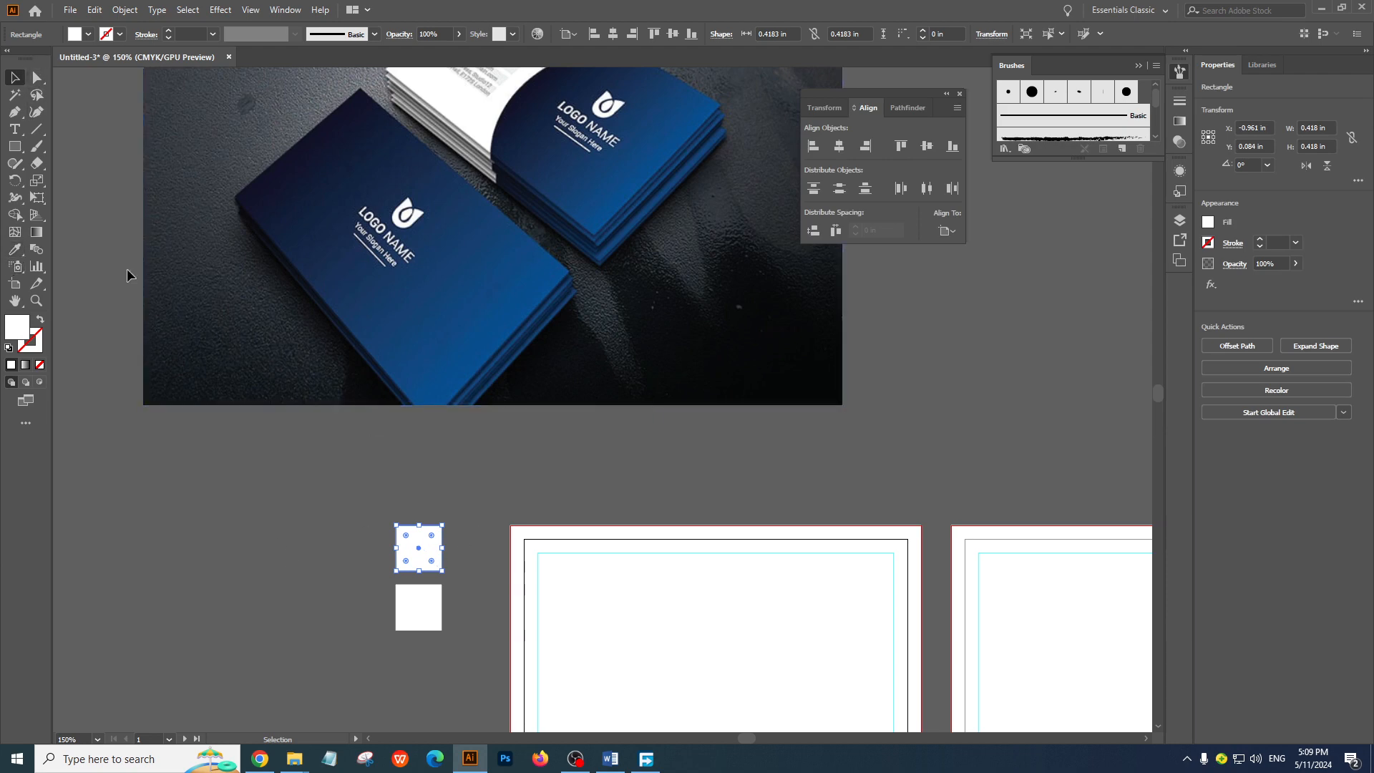
pyautogui.click(22, 248)
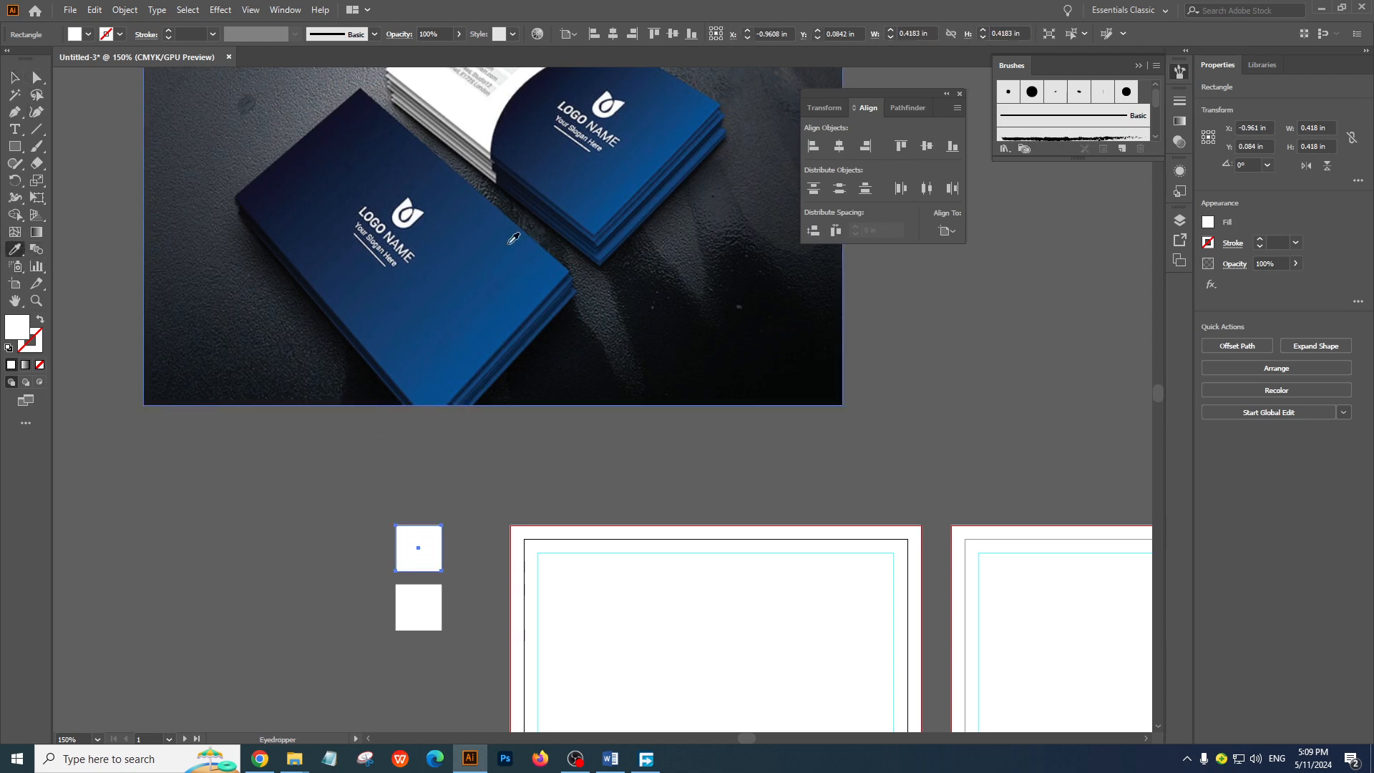
pyautogui.click(516, 312)
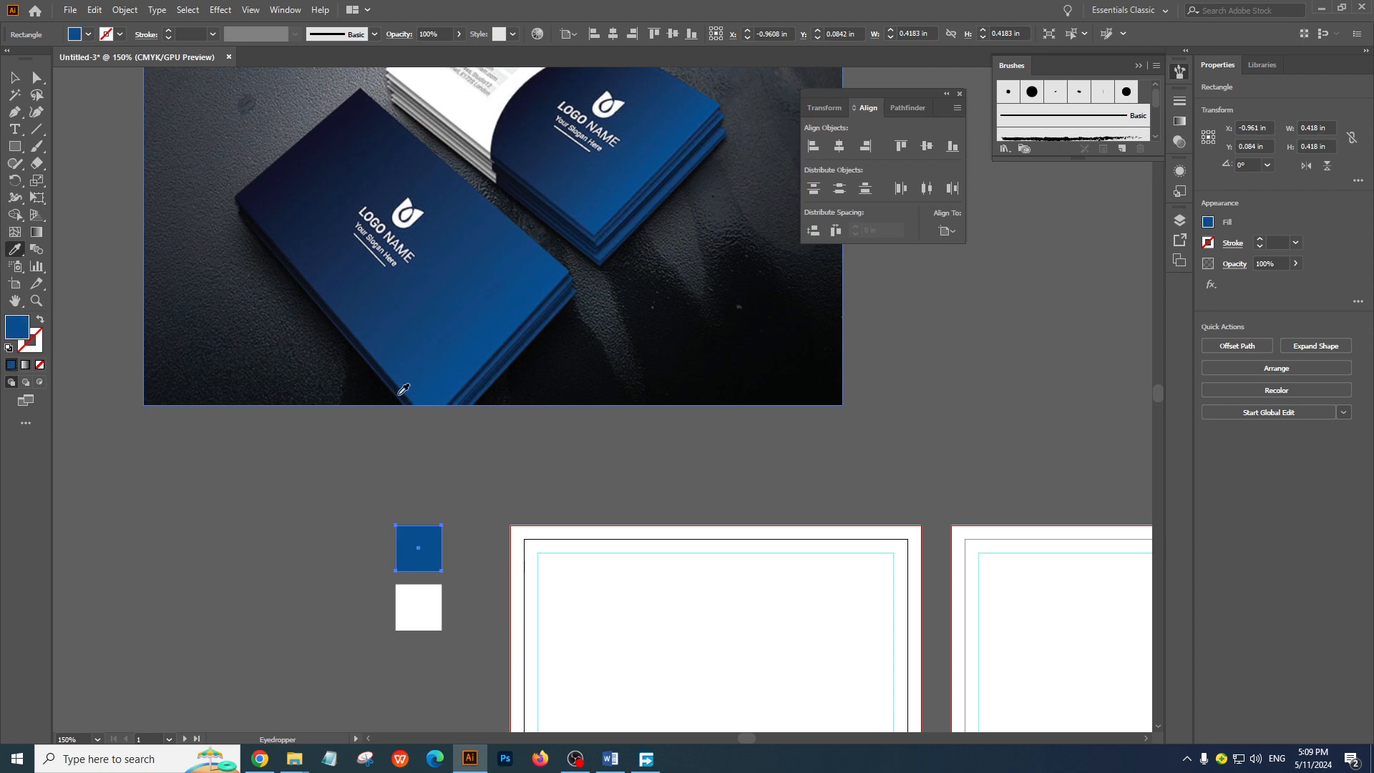
pyautogui.click(15, 77)
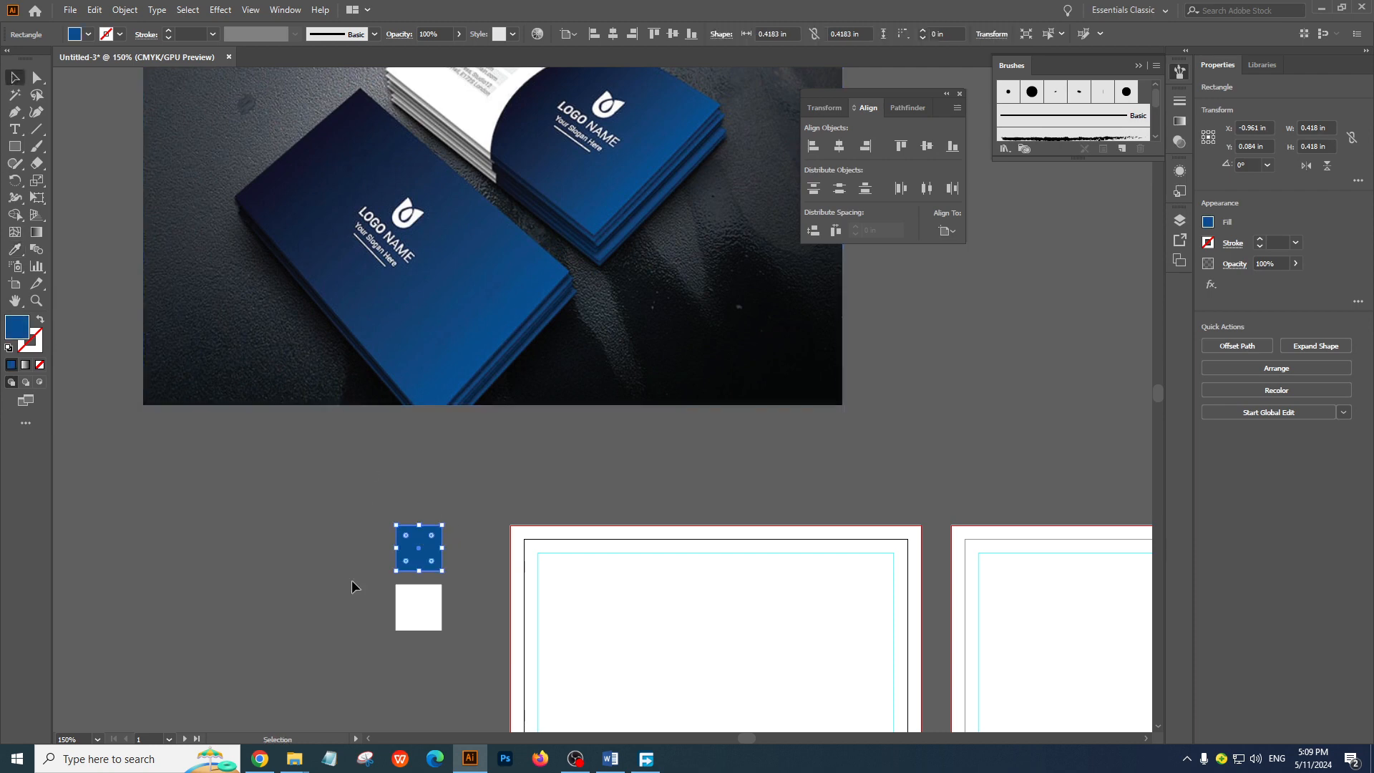
# Fill the lower small square with the dark navy sampled from the front card's upper corner in the reference image
pyautogui.click(432, 607)
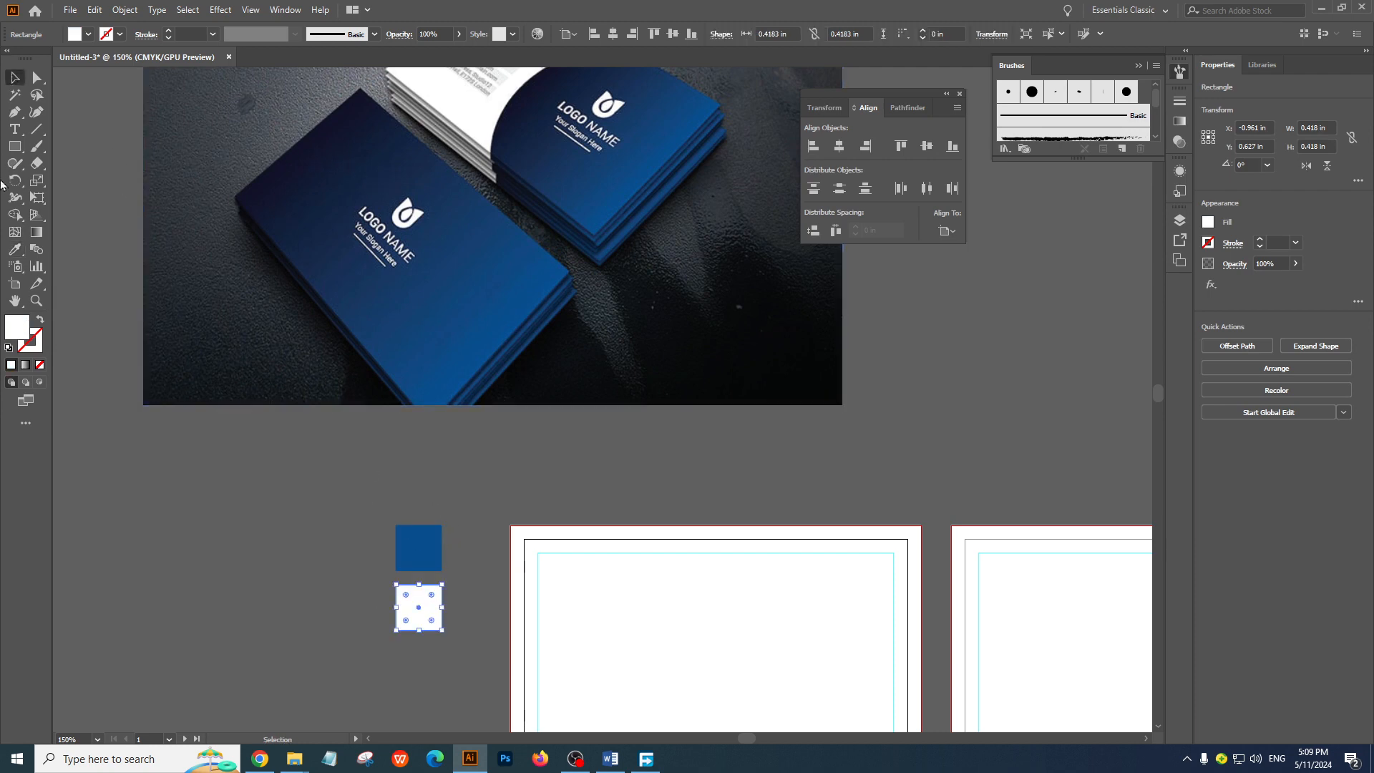
pyautogui.click(12, 253)
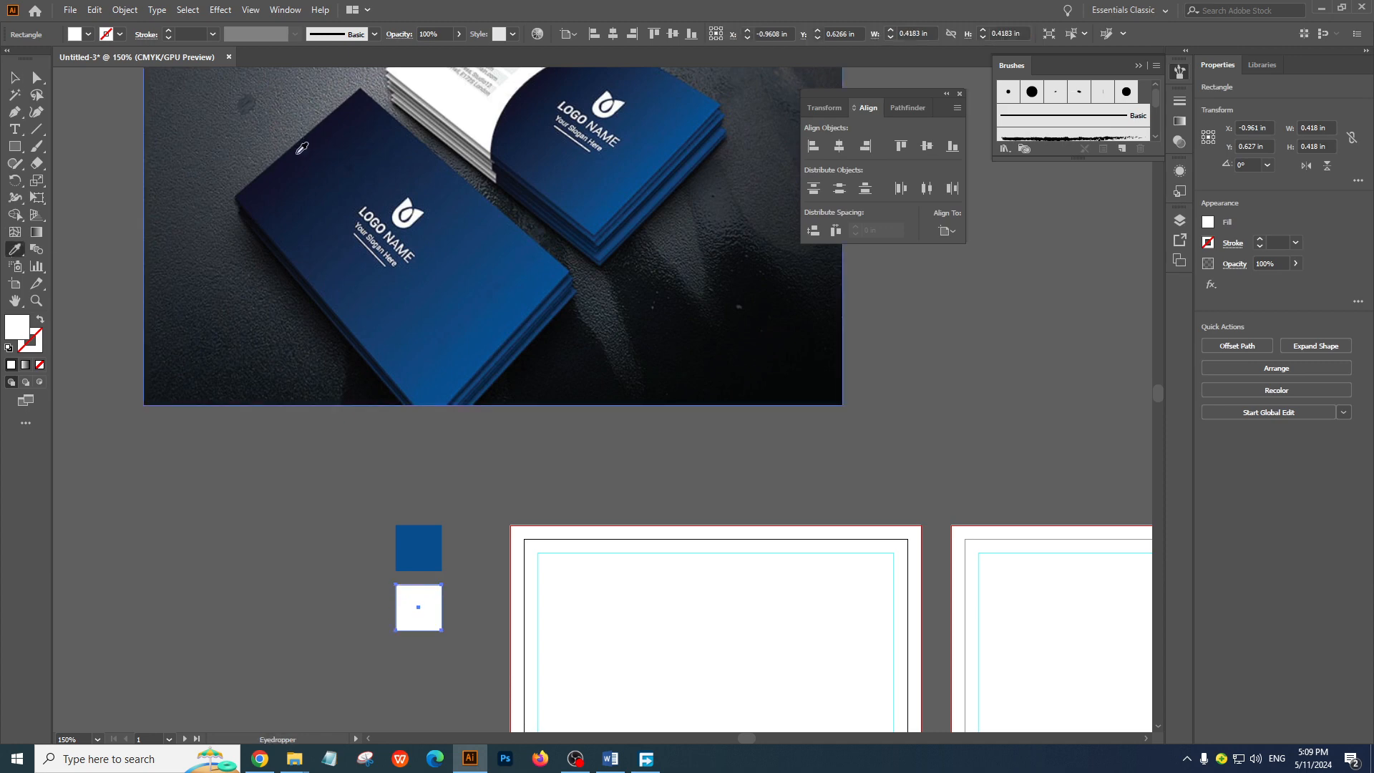
pyautogui.click(302, 152)
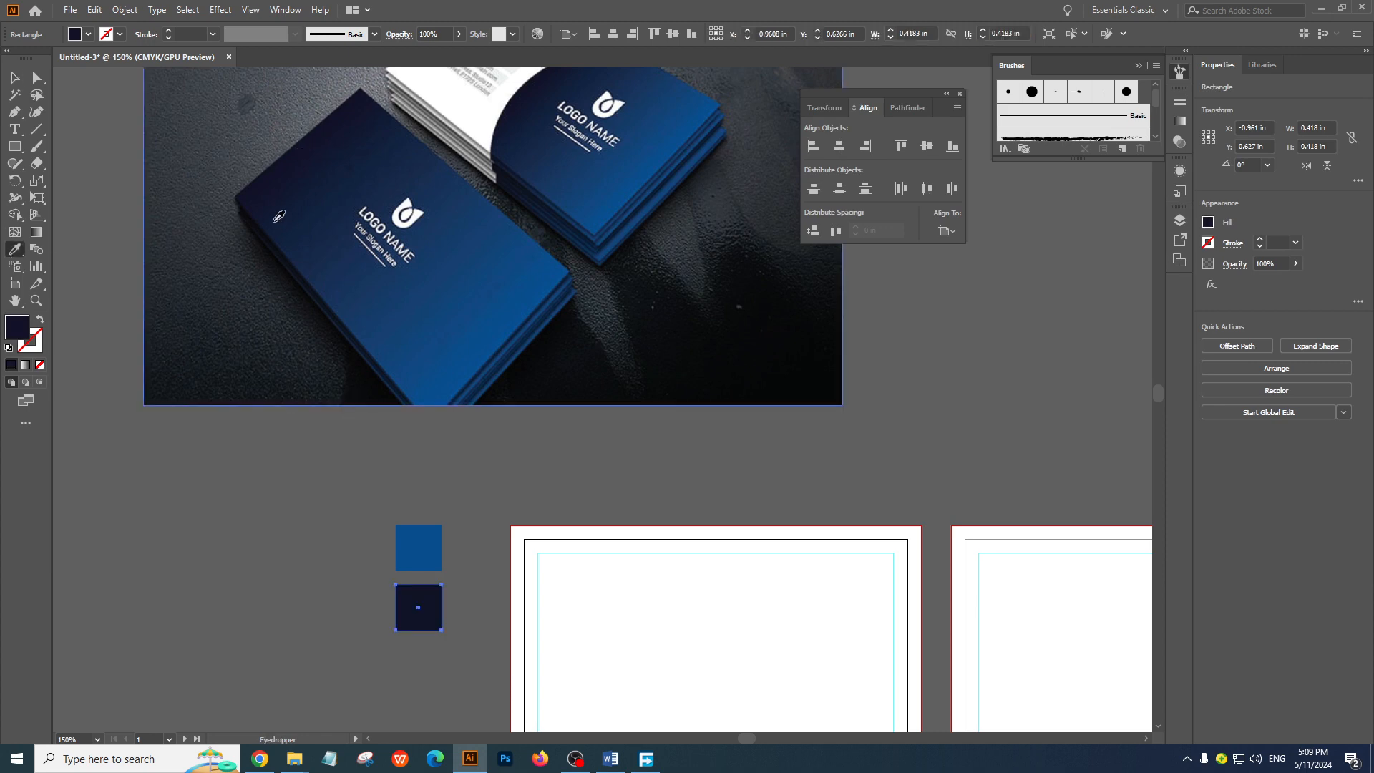
pyautogui.click(14, 77)
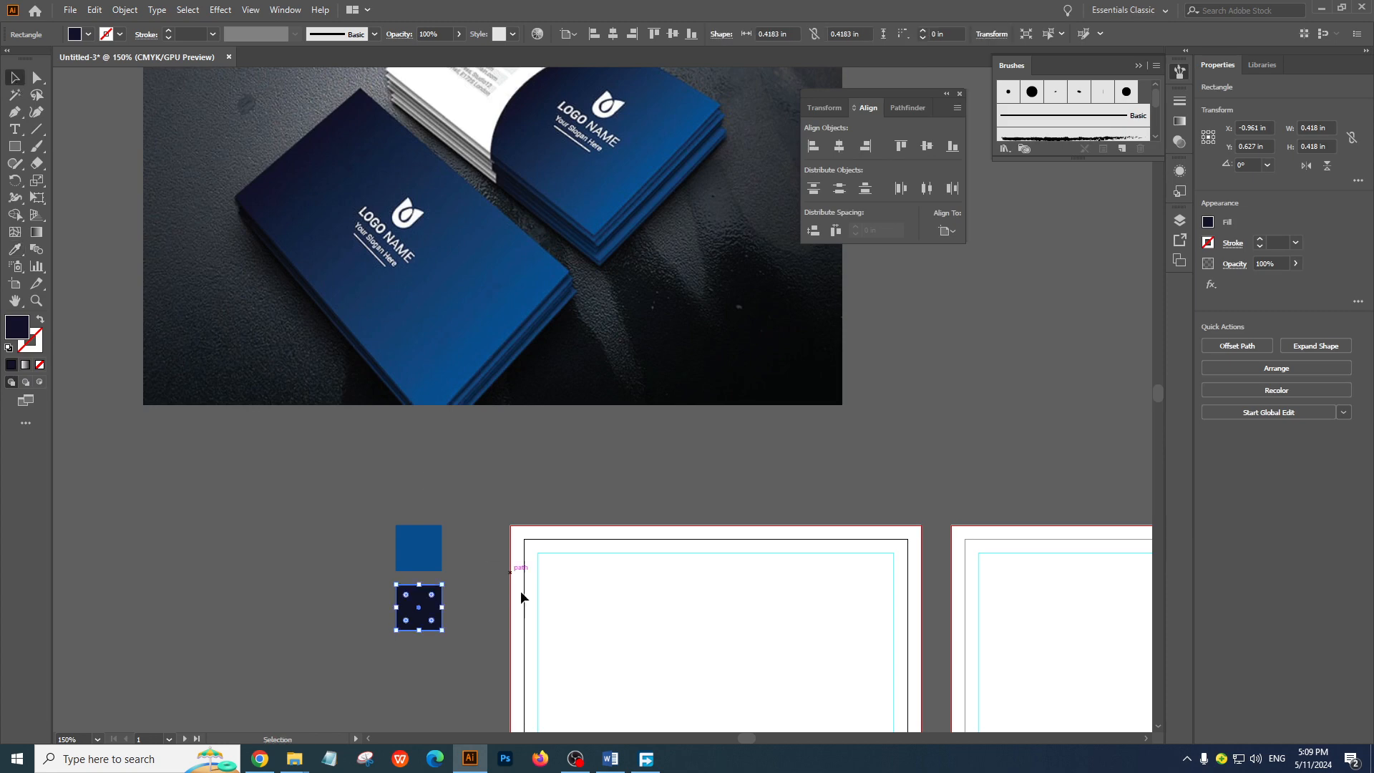
# Duplicate the dark navy square about 0.9 in to its left, level with the original, and deselect it
pyautogui.click(414, 504)
pyautogui.moveTo(443, 515); pyautogui.dragTo(335, 508)
pyautogui.click(303, 430)
pyautogui.click(383, 401)
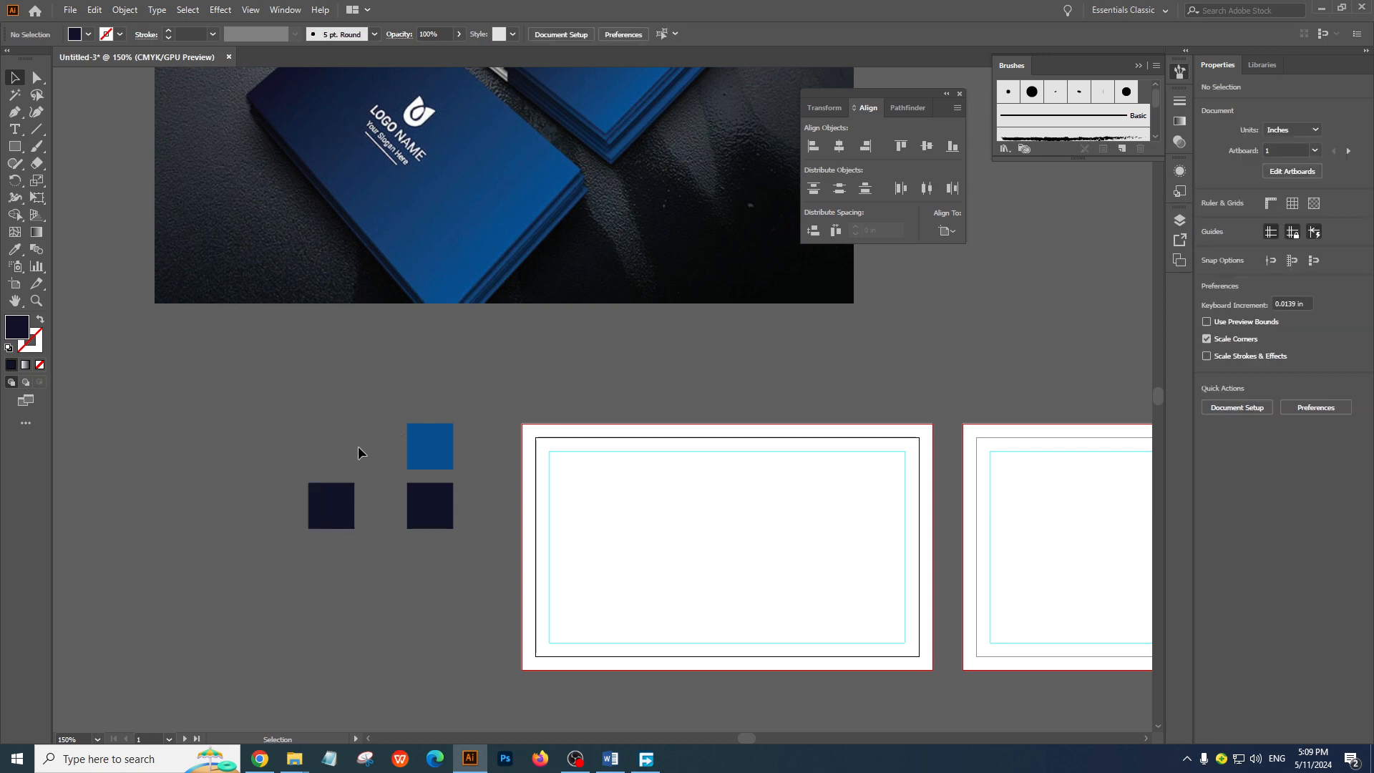
# With the navy duplicate selected, reset the Essentials Classic workspace and arrange the tools in two columns
pyautogui.click(333, 520)
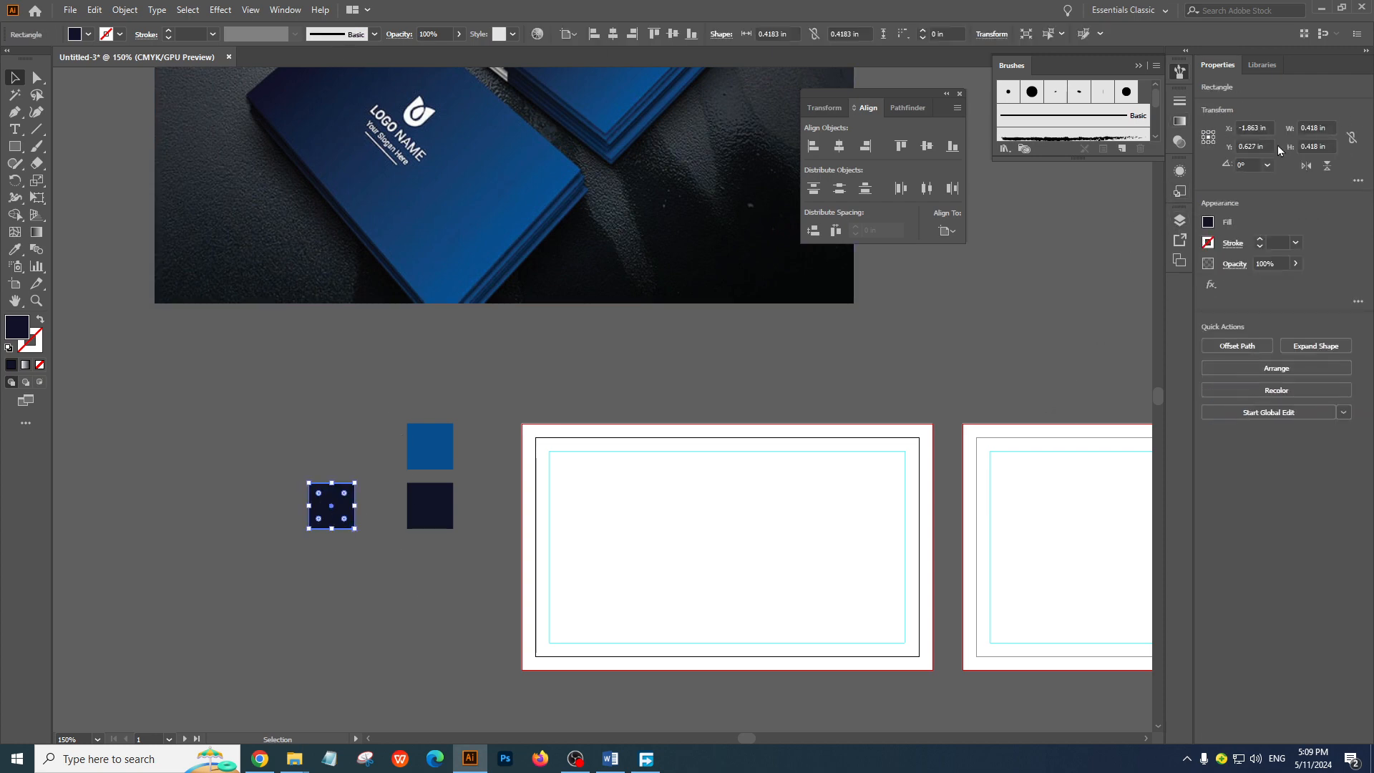
pyautogui.click(285, 10)
pyautogui.moveTo(368, 78)
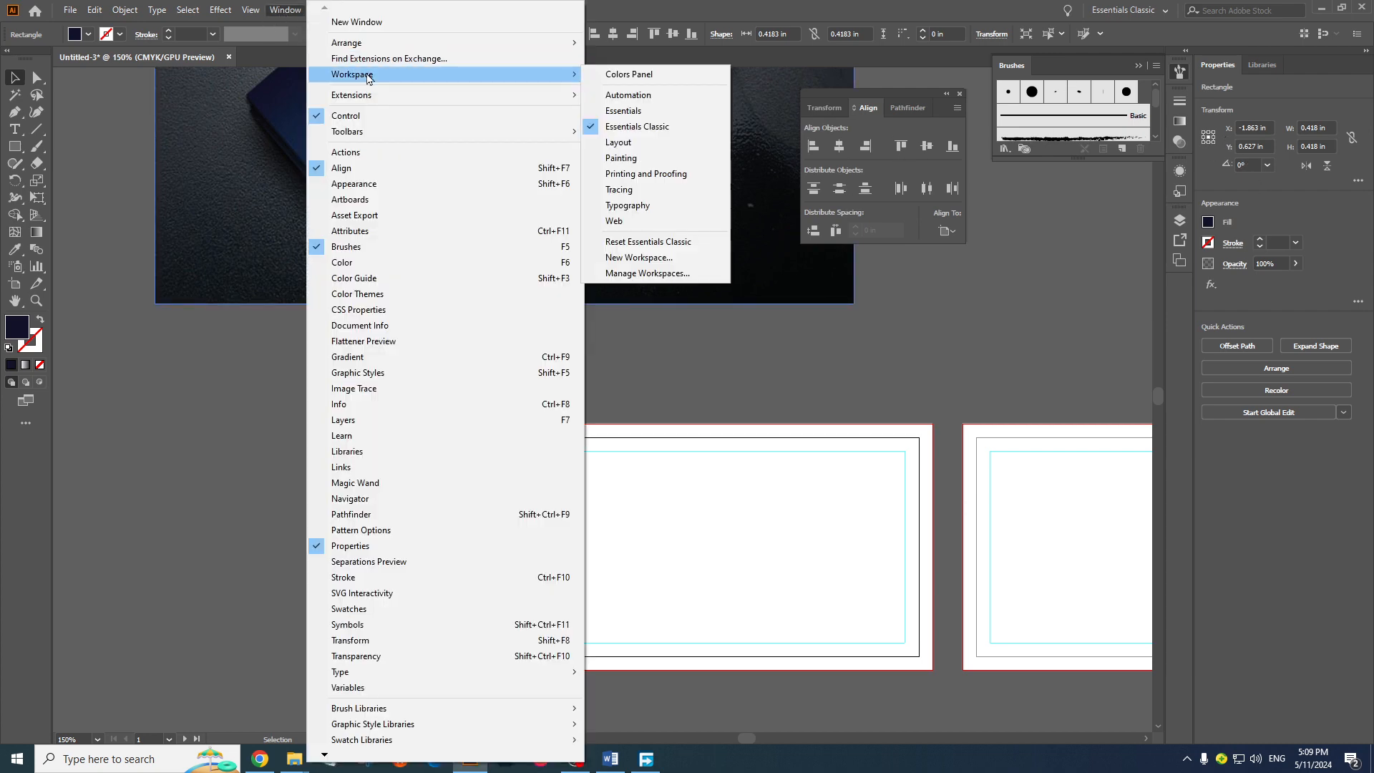
pyautogui.click(654, 243)
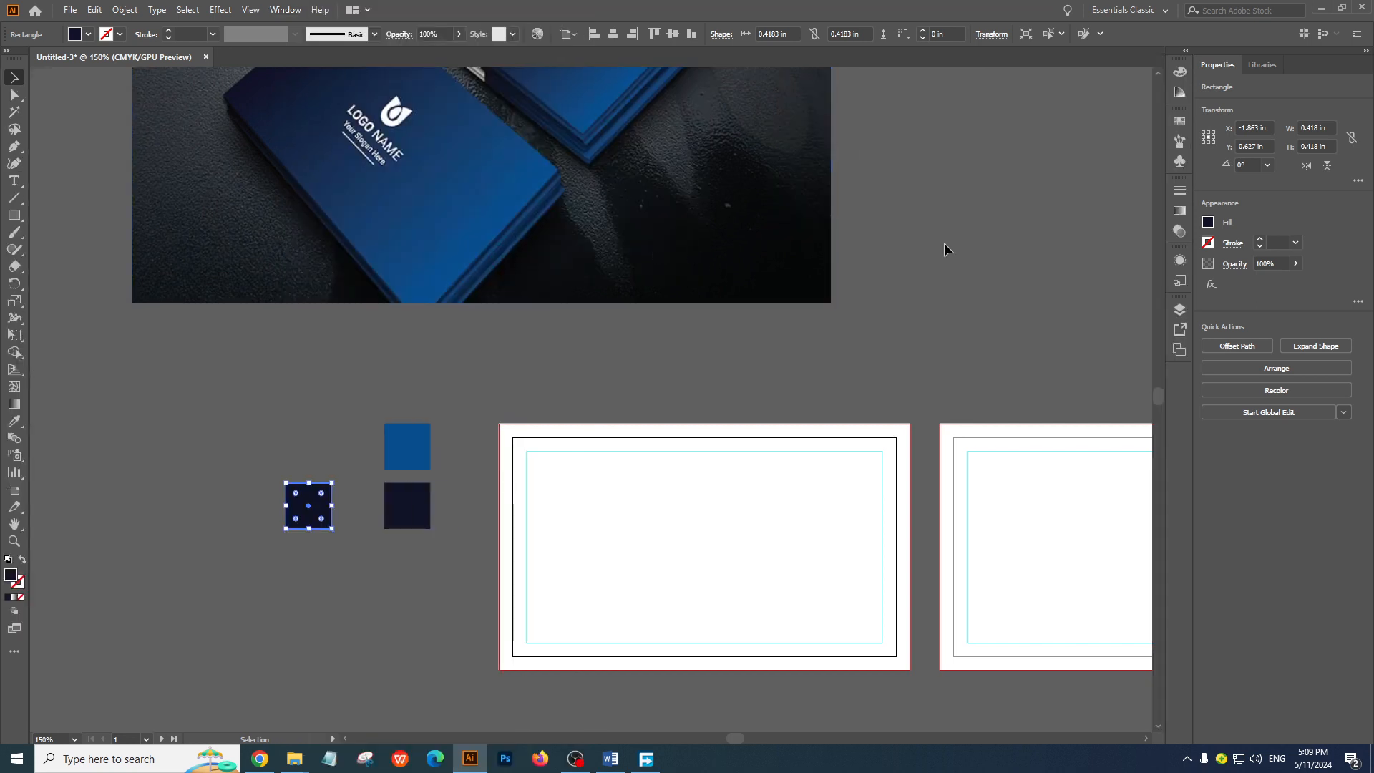
pyautogui.click(6, 51)
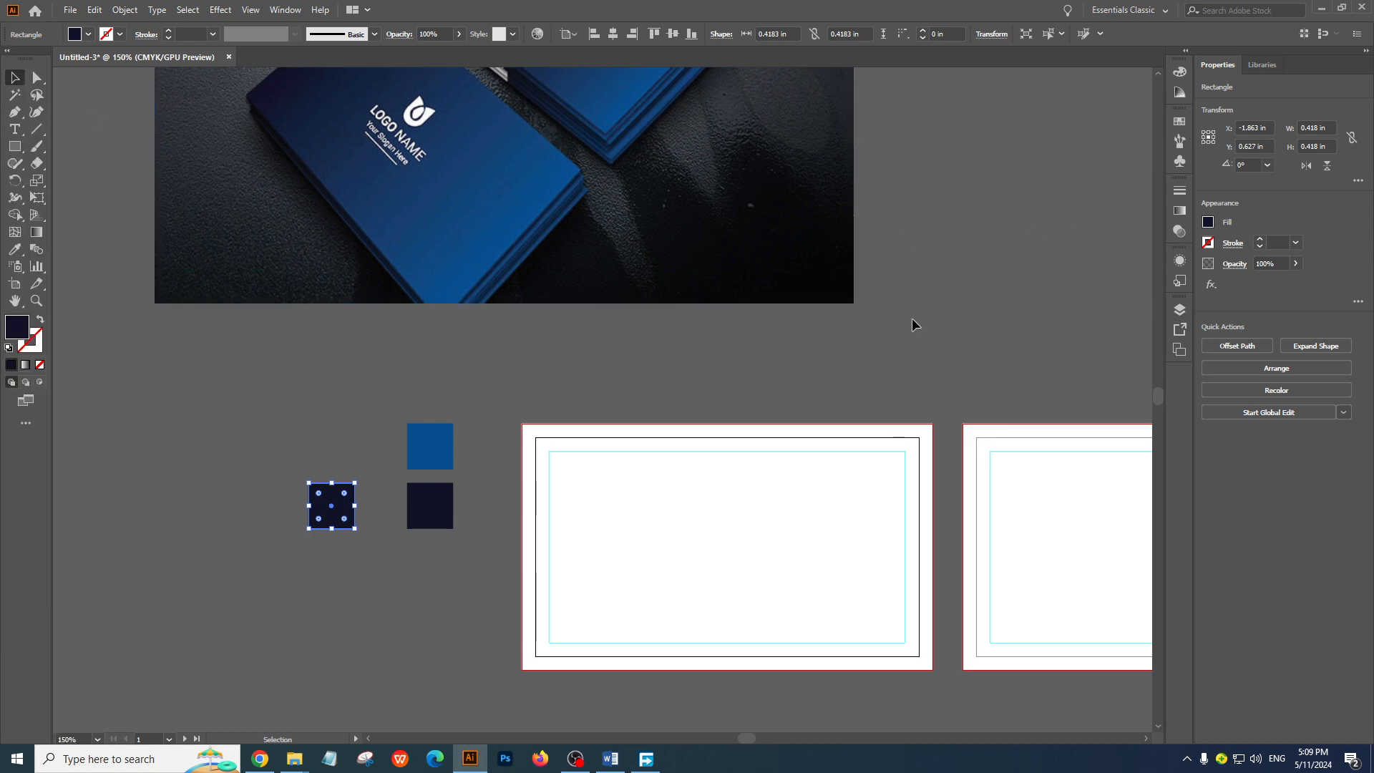
# Fill the navy duplicate with the preset blue-to-transparent linear gradient and set its transparent end stop to 100% opacity
pyautogui.click(1180, 212)
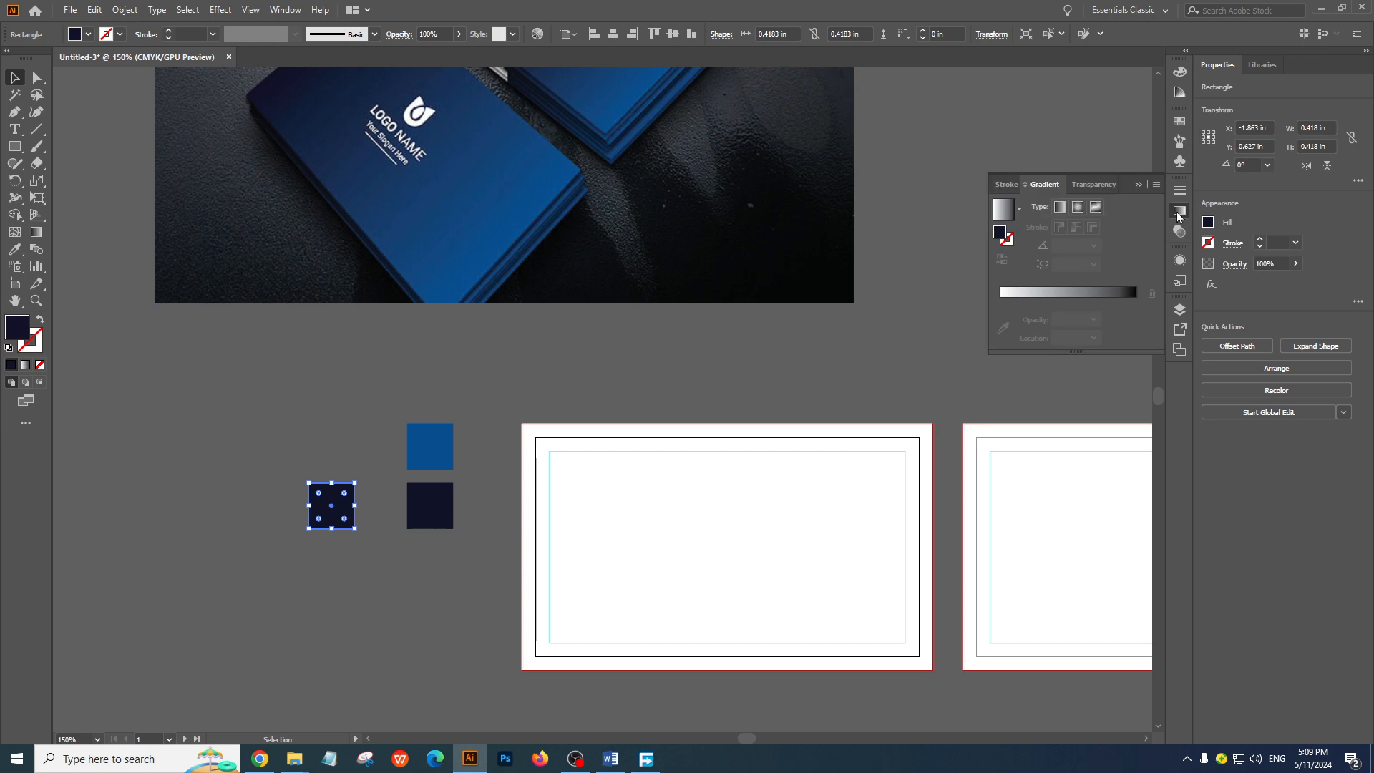
pyautogui.click(1019, 209)
pyautogui.click(926, 285)
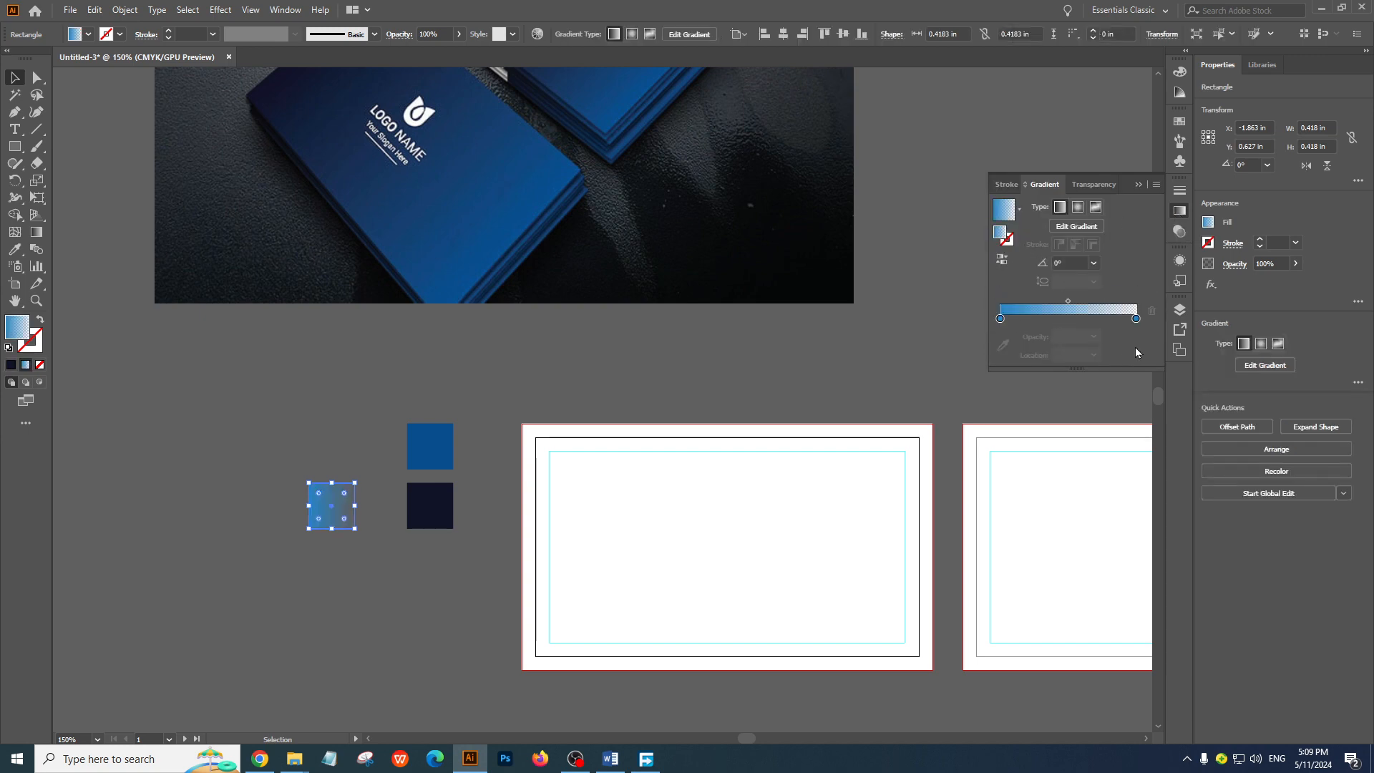
pyautogui.click(1137, 319)
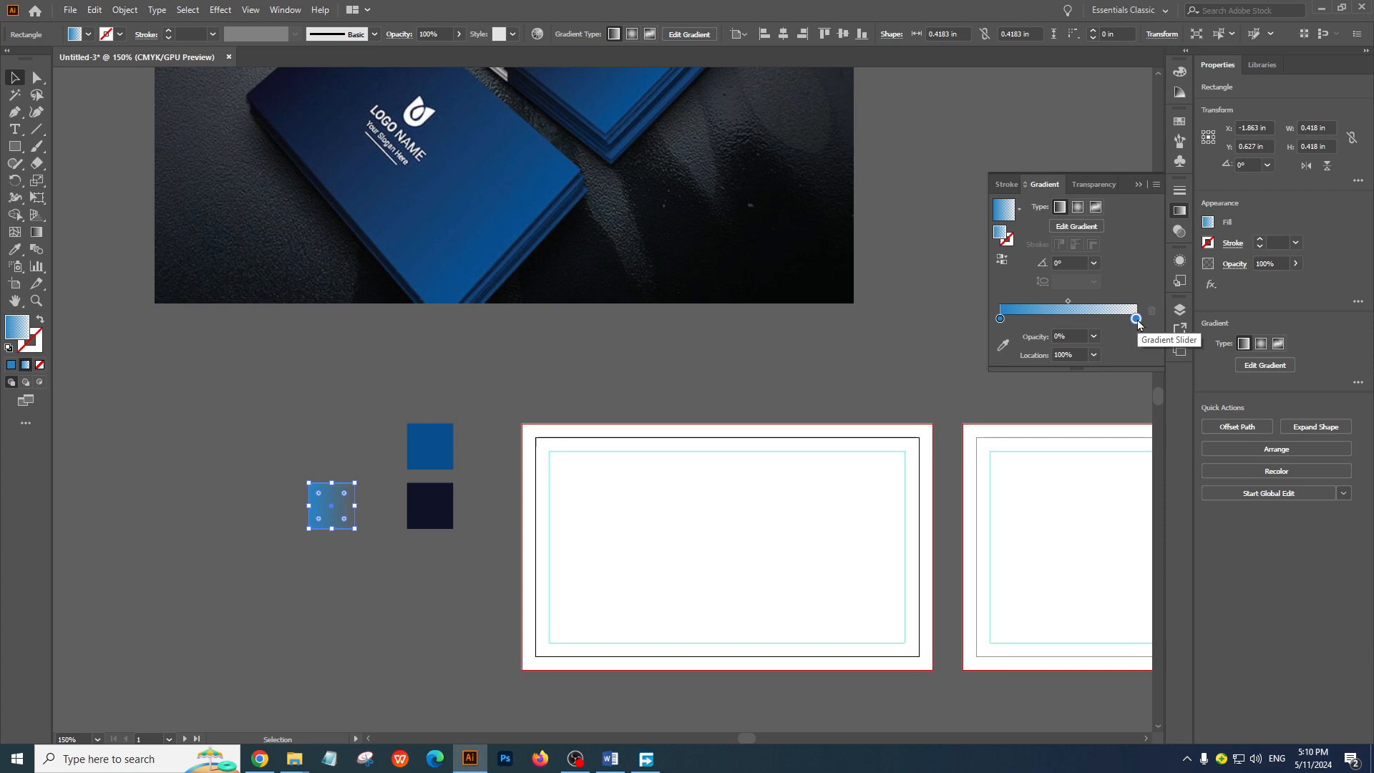
pyautogui.click(1094, 336)
pyautogui.click(1112, 508)
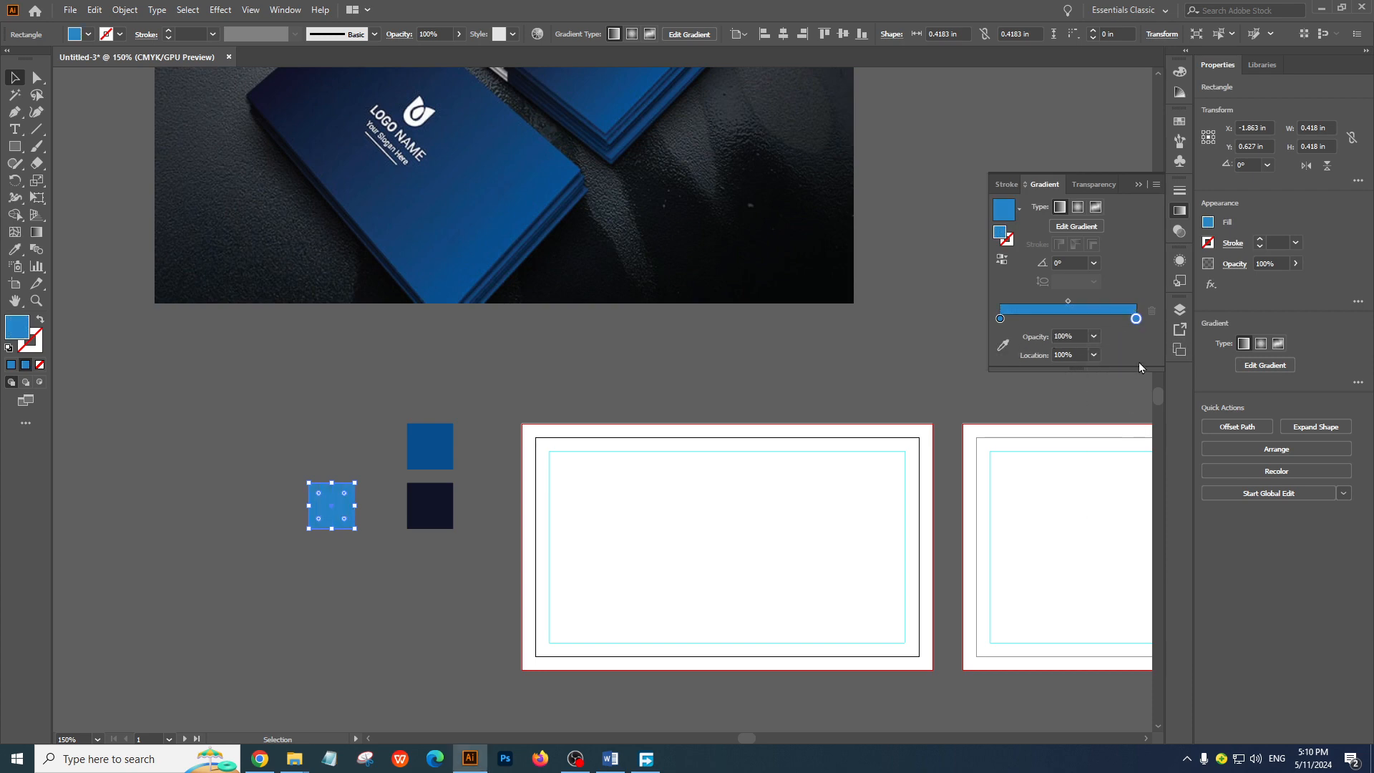
# Recolour the gradient's stops with the navy and bright blue swatches and reverse it so it runs from navy to blue
pyautogui.click(1004, 346)
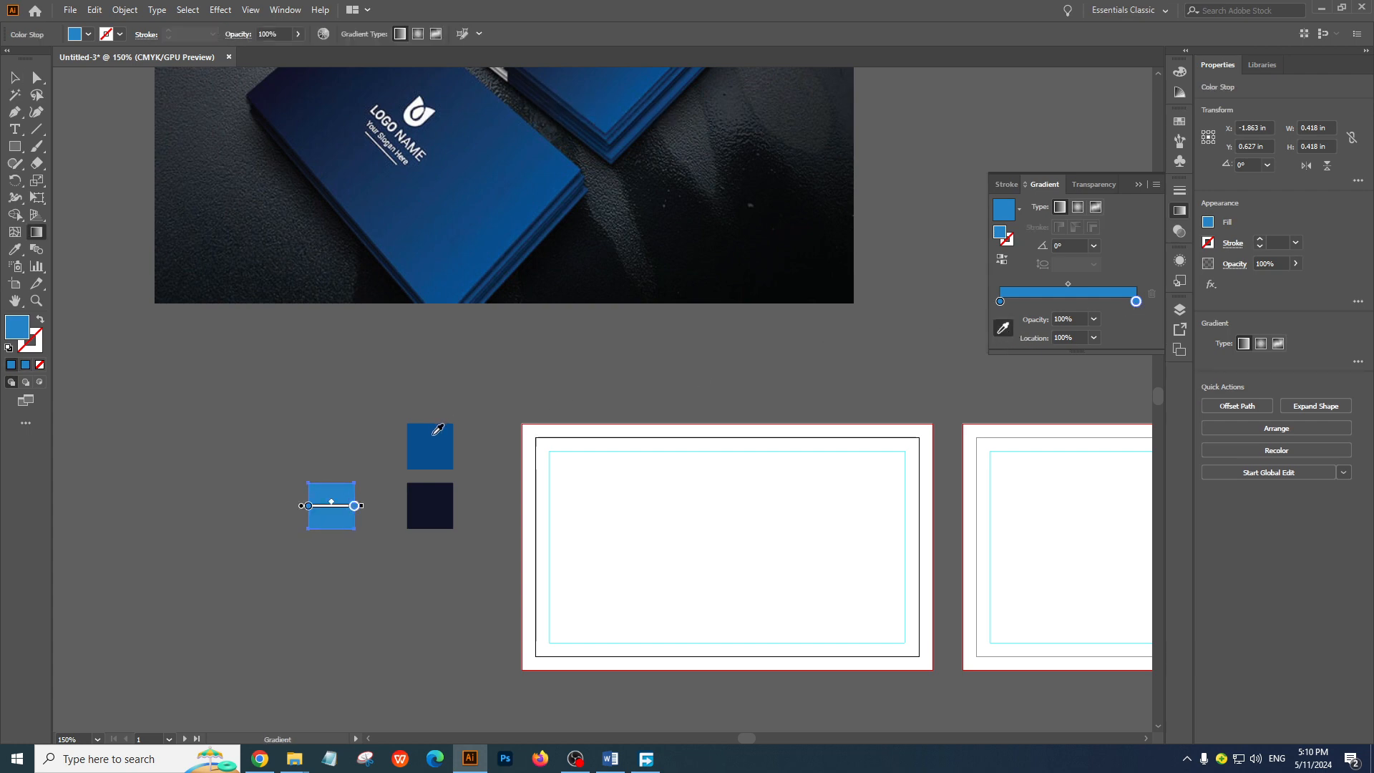
pyautogui.click(441, 496)
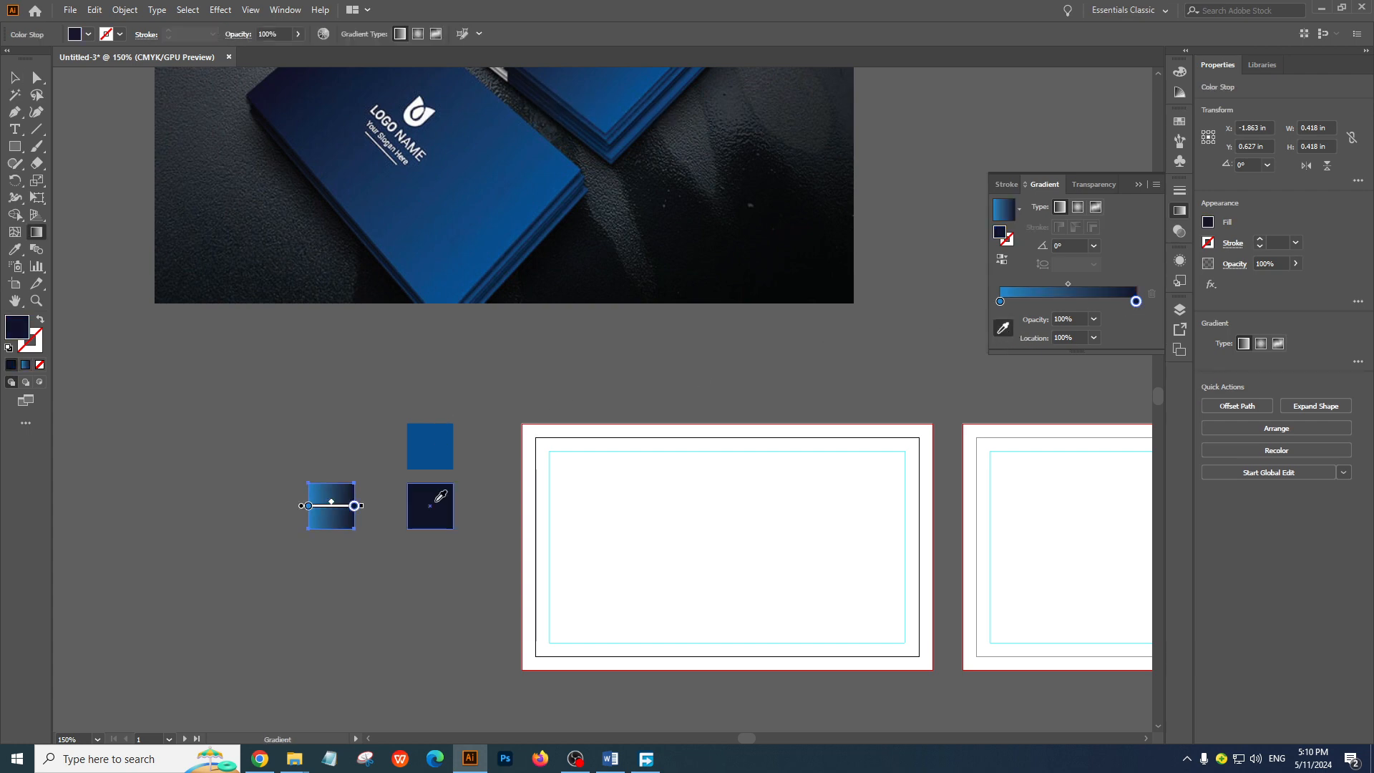
pyautogui.click(1000, 301)
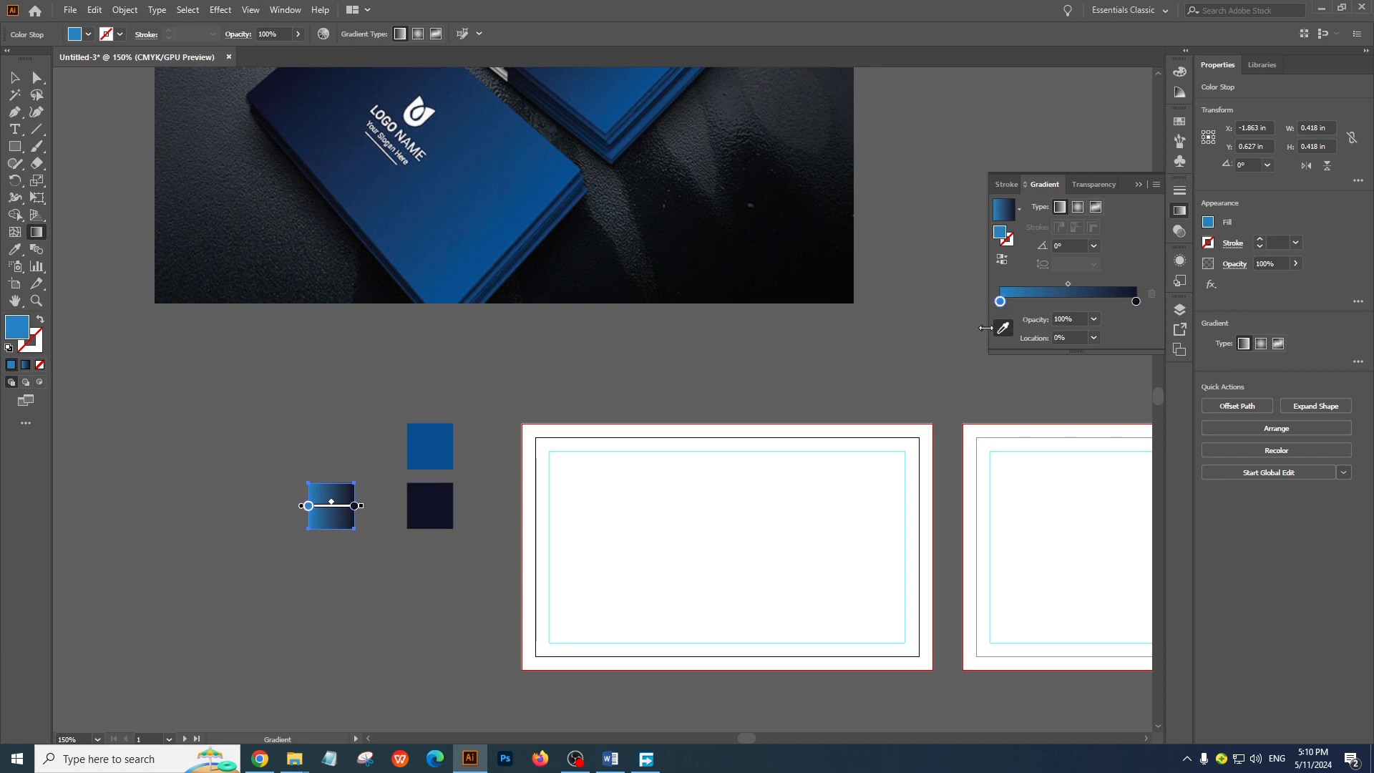
pyautogui.click(445, 435)
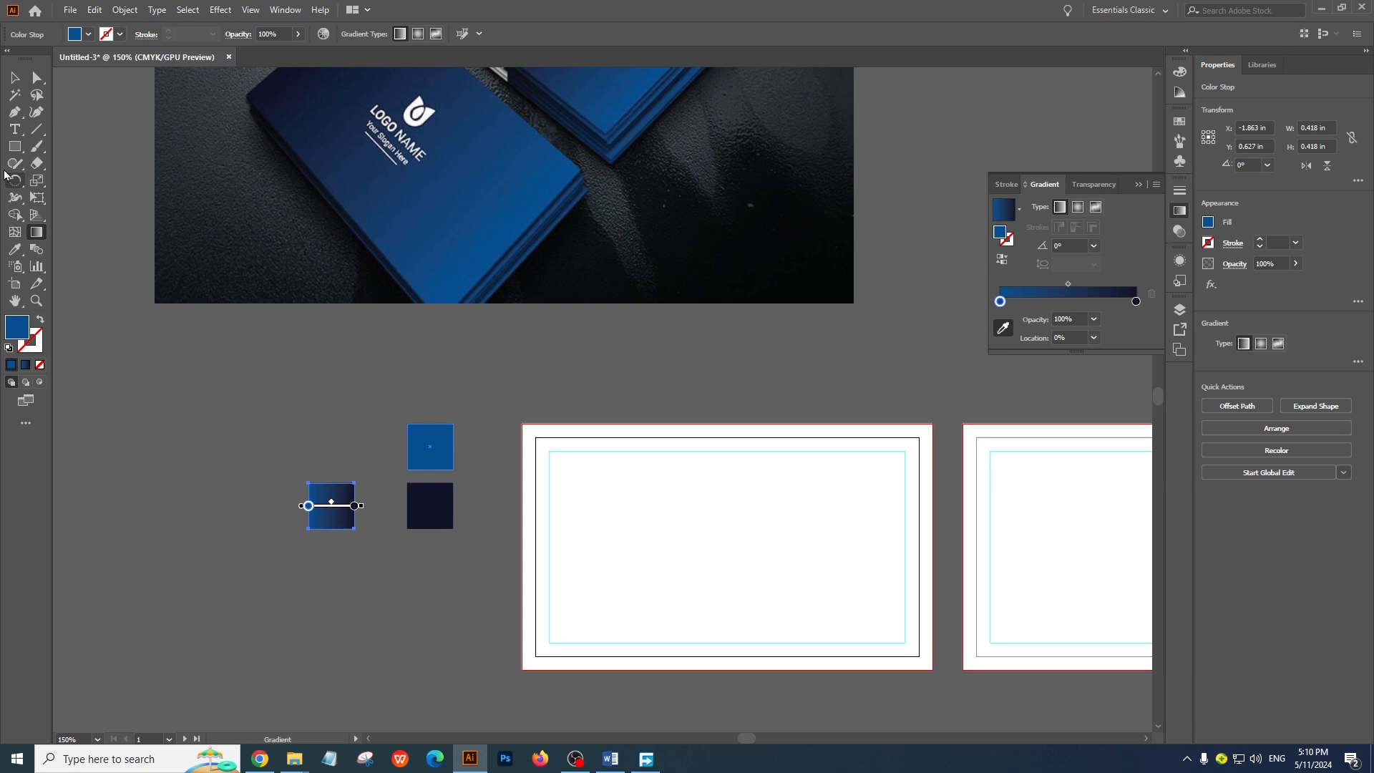
pyautogui.click(14, 77)
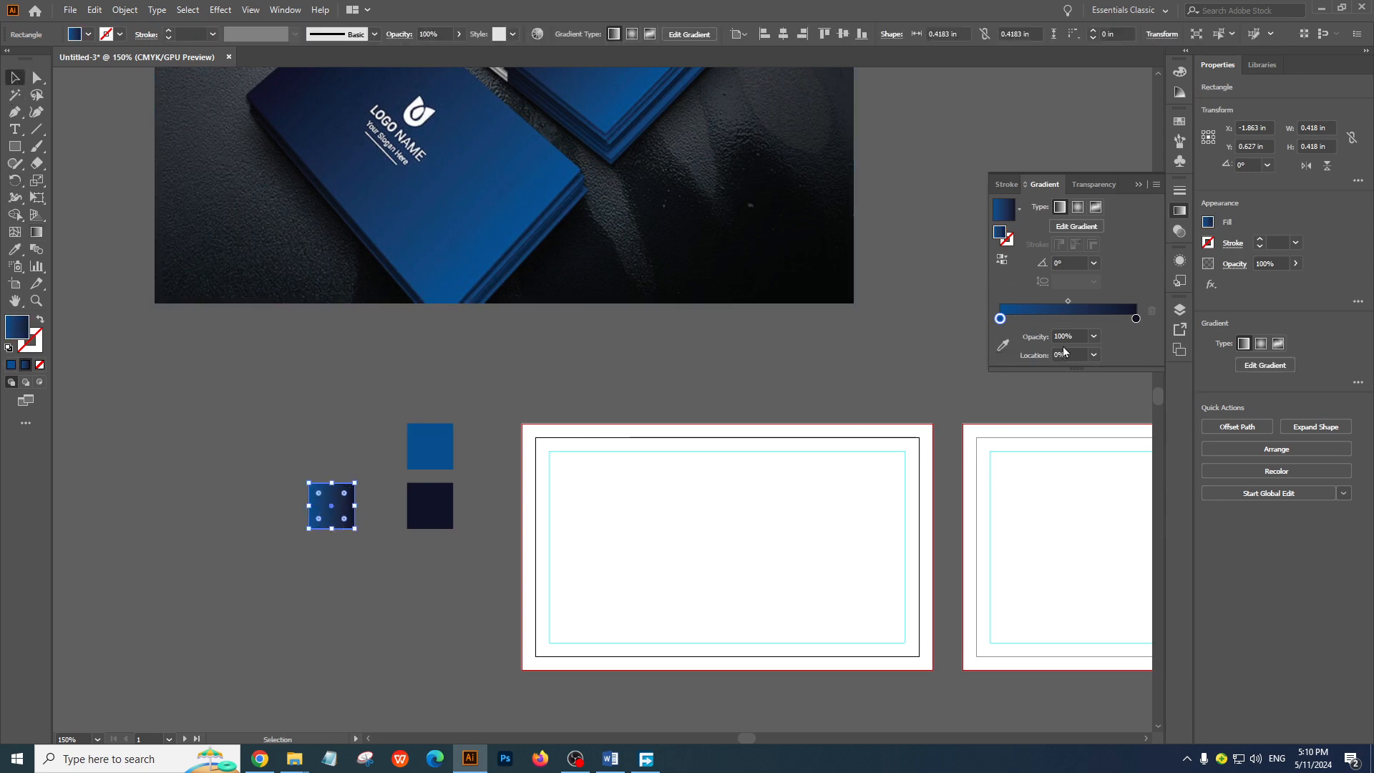
pyautogui.click(1002, 260)
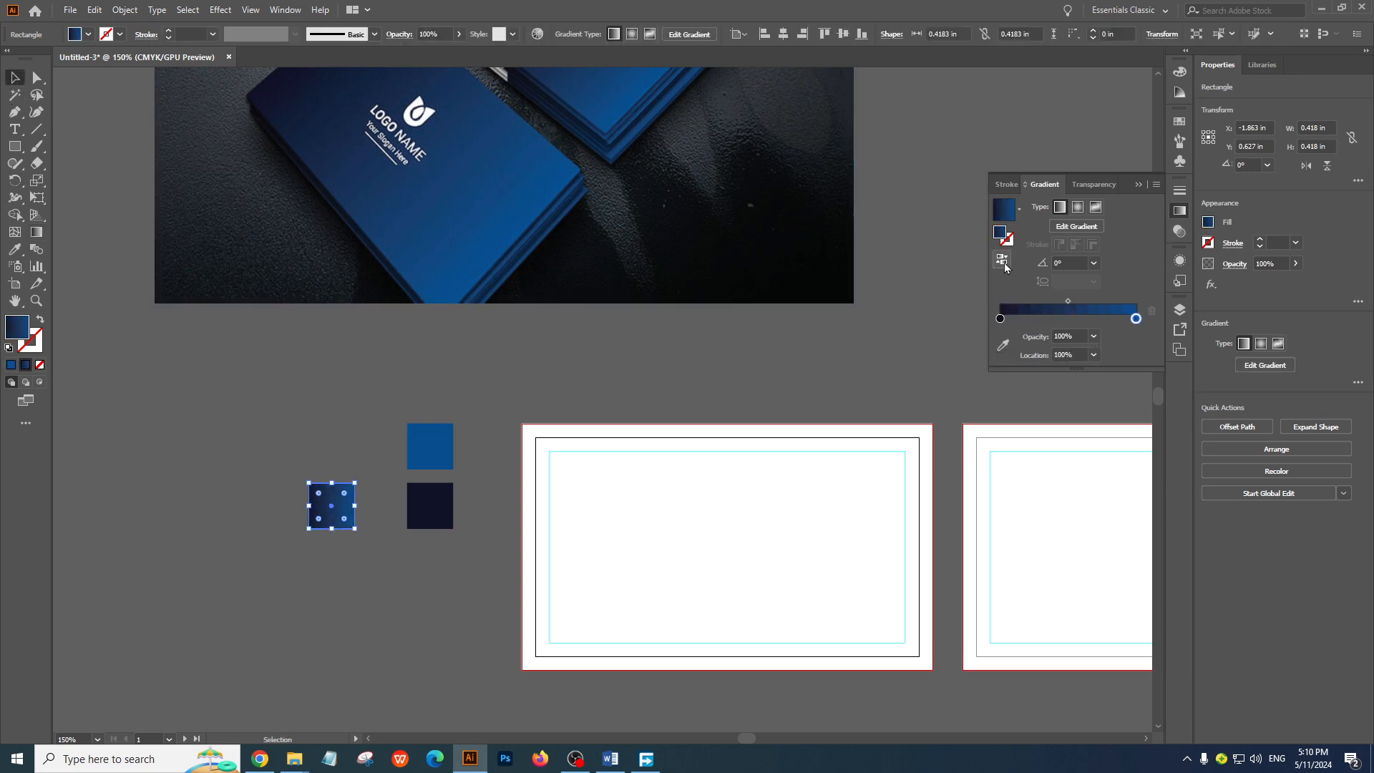
# Try the blue gradient stop at a 50% location, then restore its location to 100%
pyautogui.click(1093, 355)
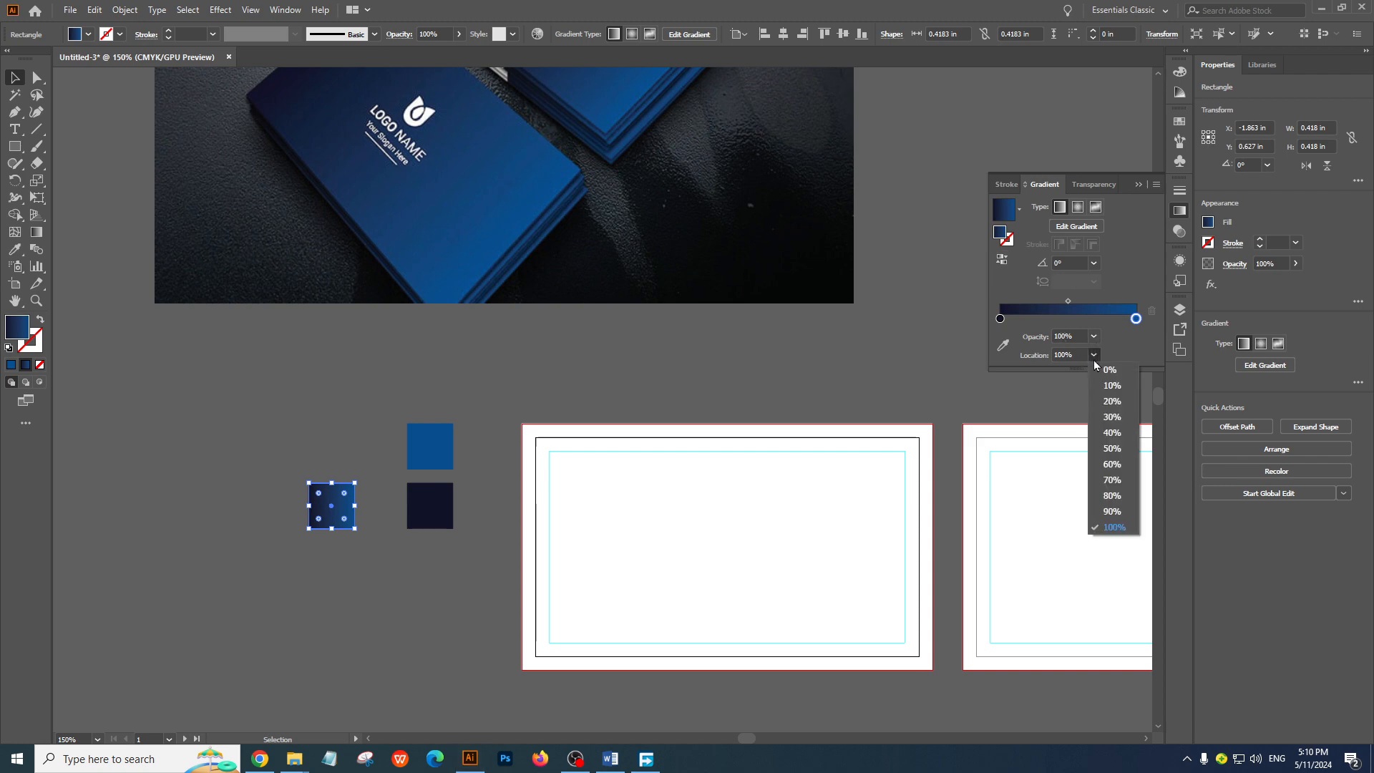
pyautogui.click(1120, 449)
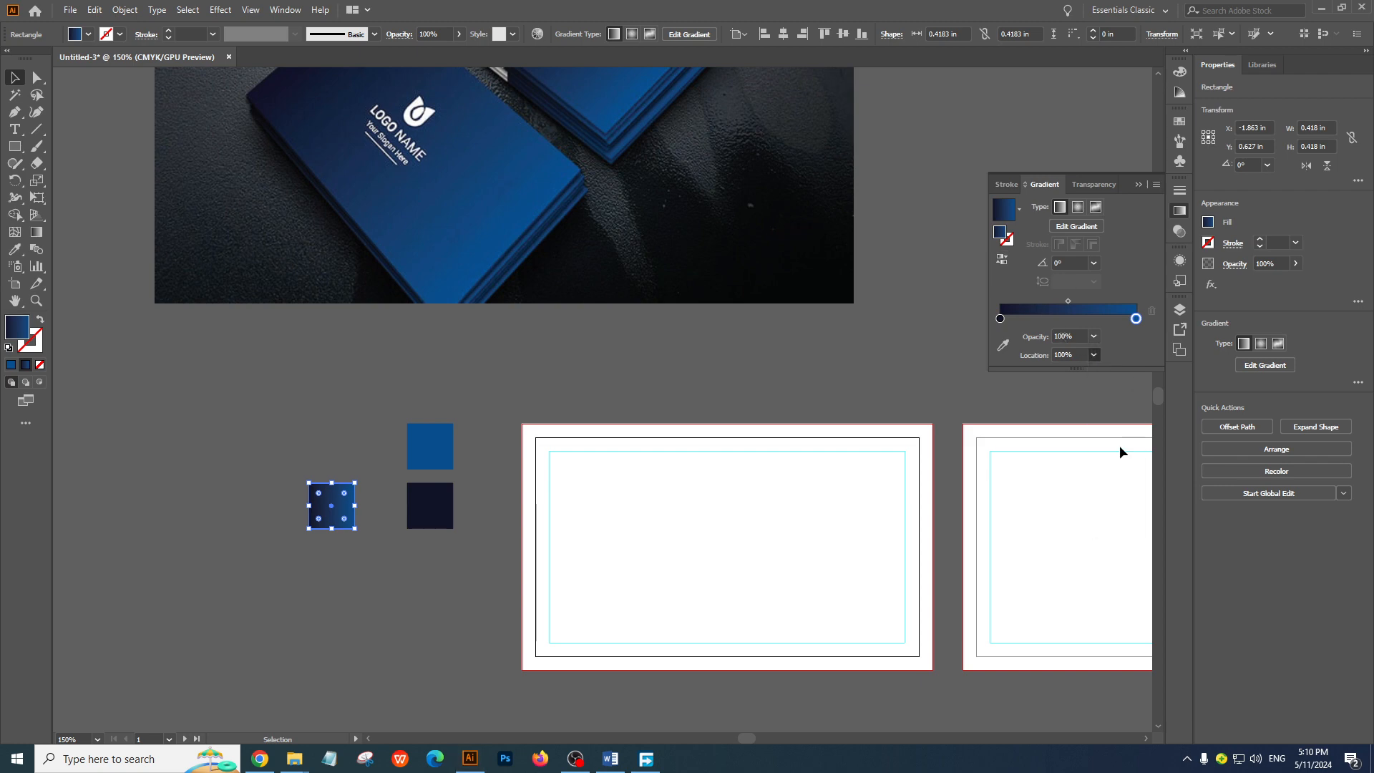
pyautogui.click(368, 398)
pyautogui.click(346, 484)
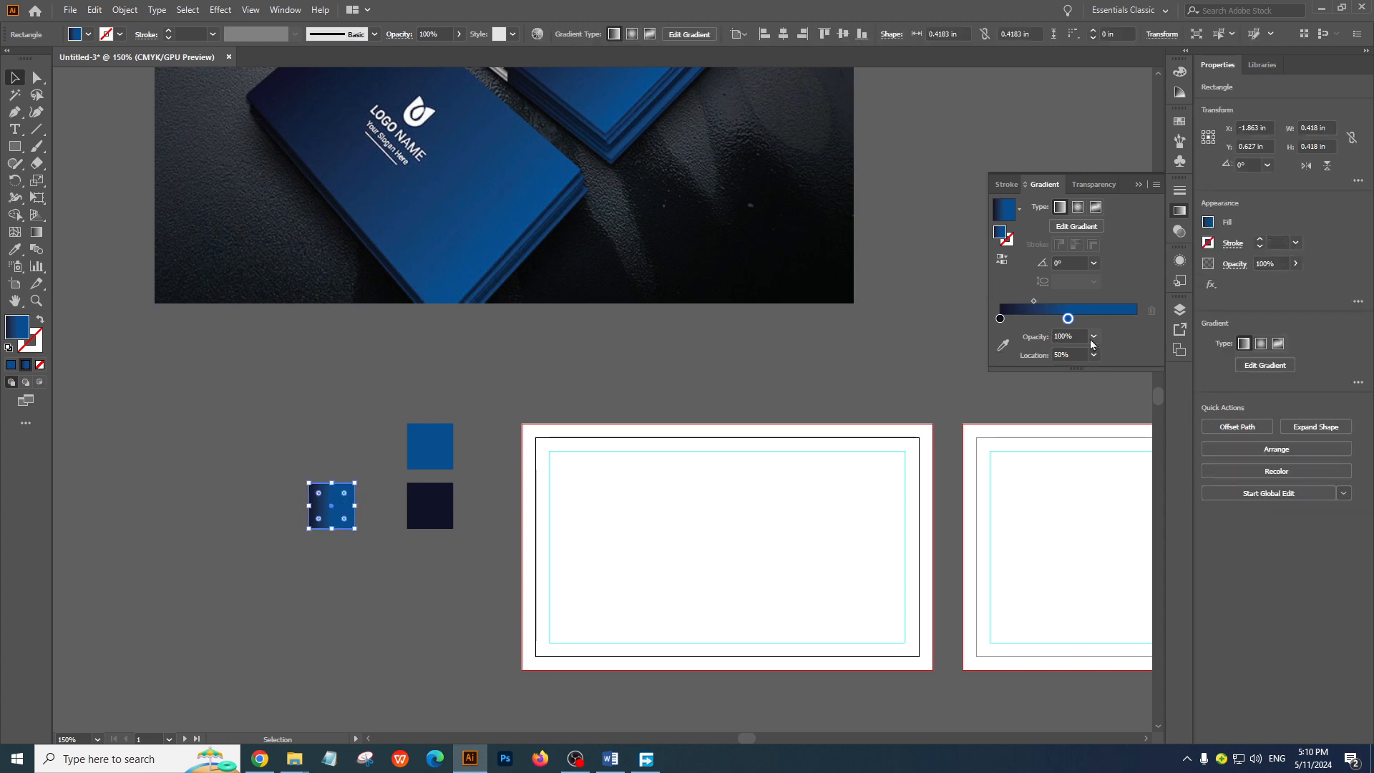
pyautogui.click(1094, 354)
pyautogui.click(1126, 530)
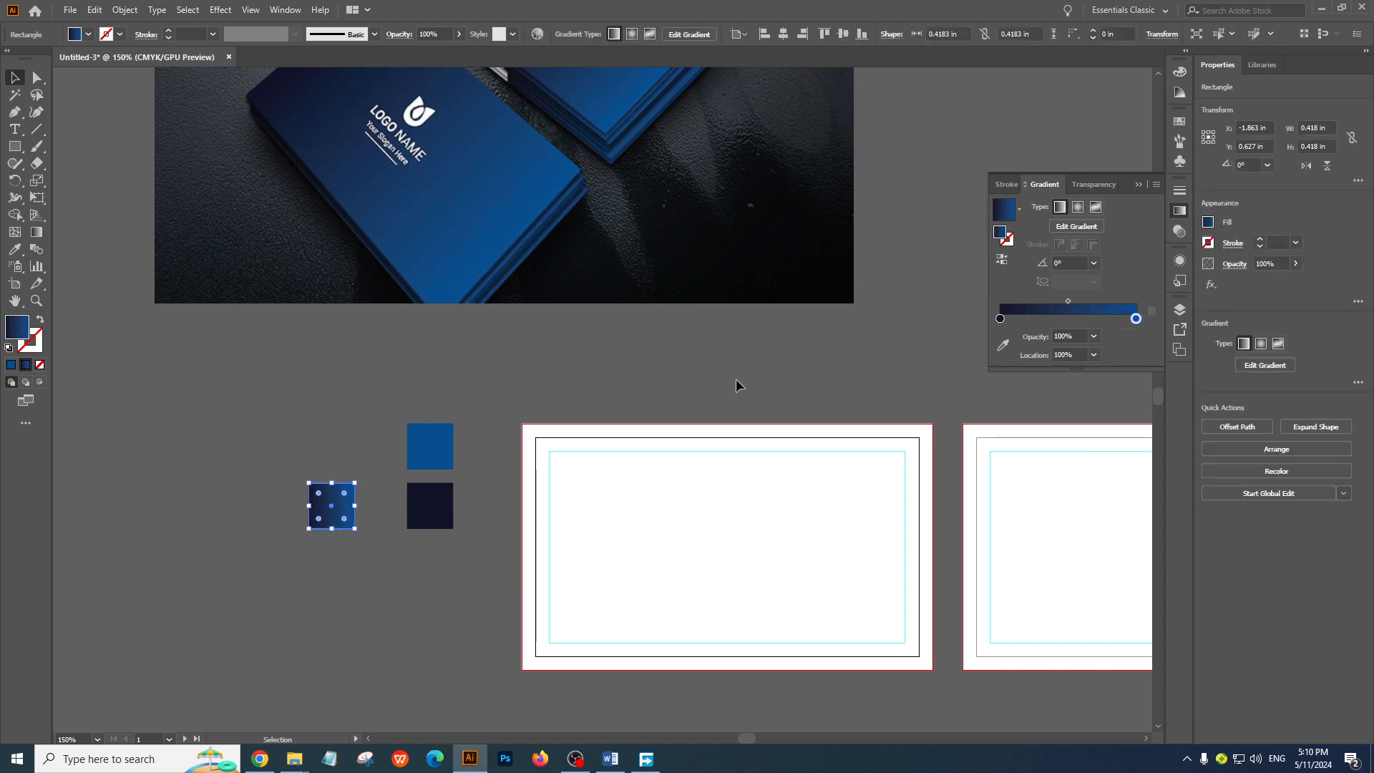
# Unlock the white background rectangles on both artboards and leave nothing selected
pyautogui.click(731, 375)
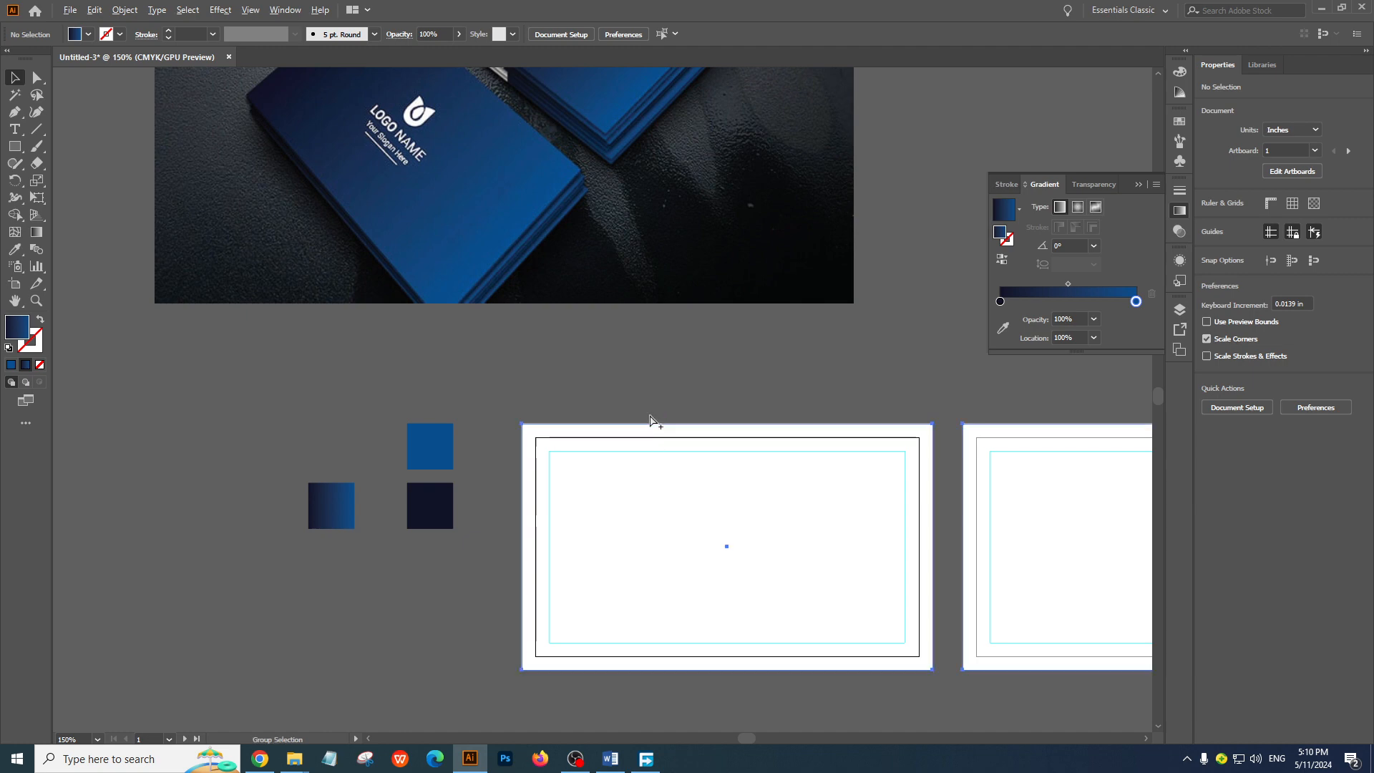
pyautogui.click(650, 421)
pyautogui.click(710, 402)
# Try moving the first artboard's white background rectangle and undo each test move
pyautogui.moveTo(676, 504); pyautogui.dragTo(676, 558)
pyautogui.hotkey('ctrl', 'z')
pyautogui.moveTo(683, 486); pyautogui.dragTo(680, 524)
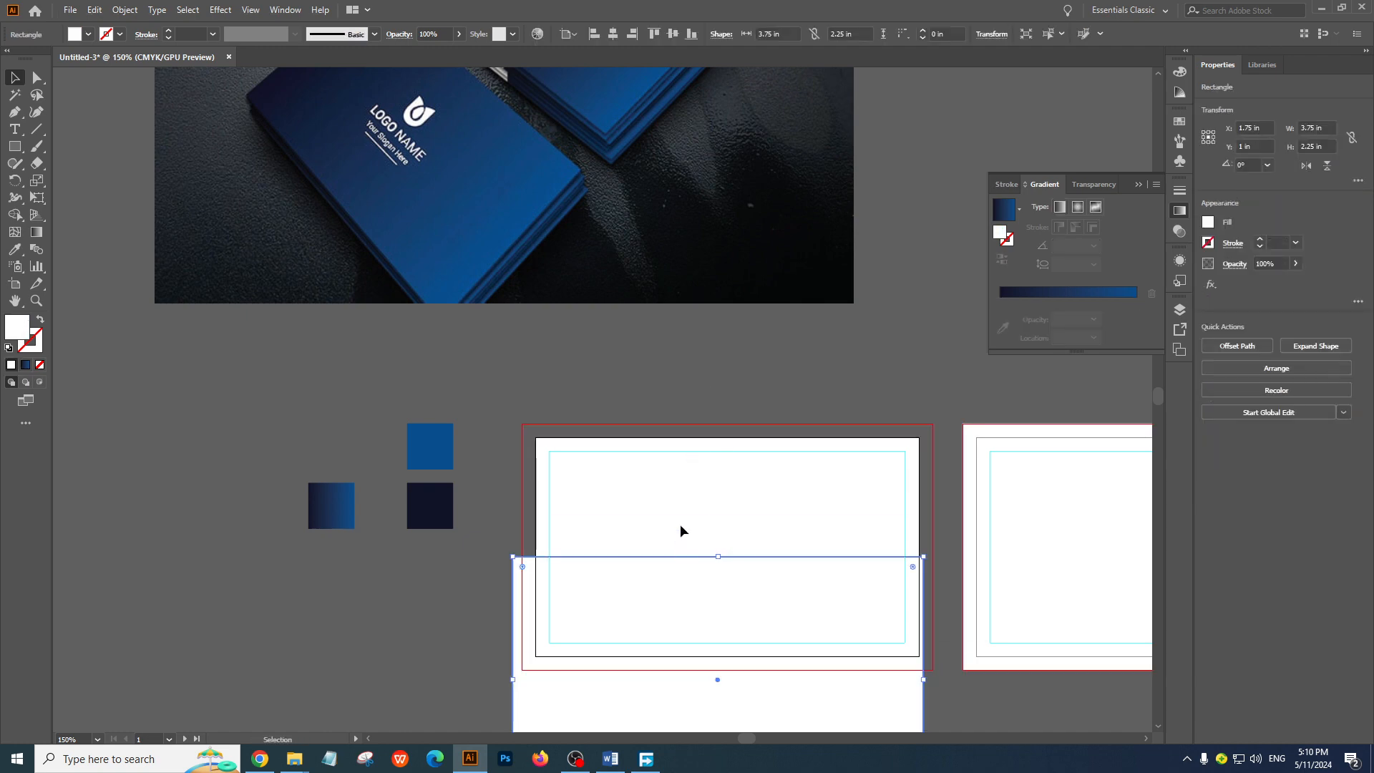
pyautogui.click(718, 479)
pyautogui.hotkey('ctrl', 'z')
pyautogui.click(733, 390)
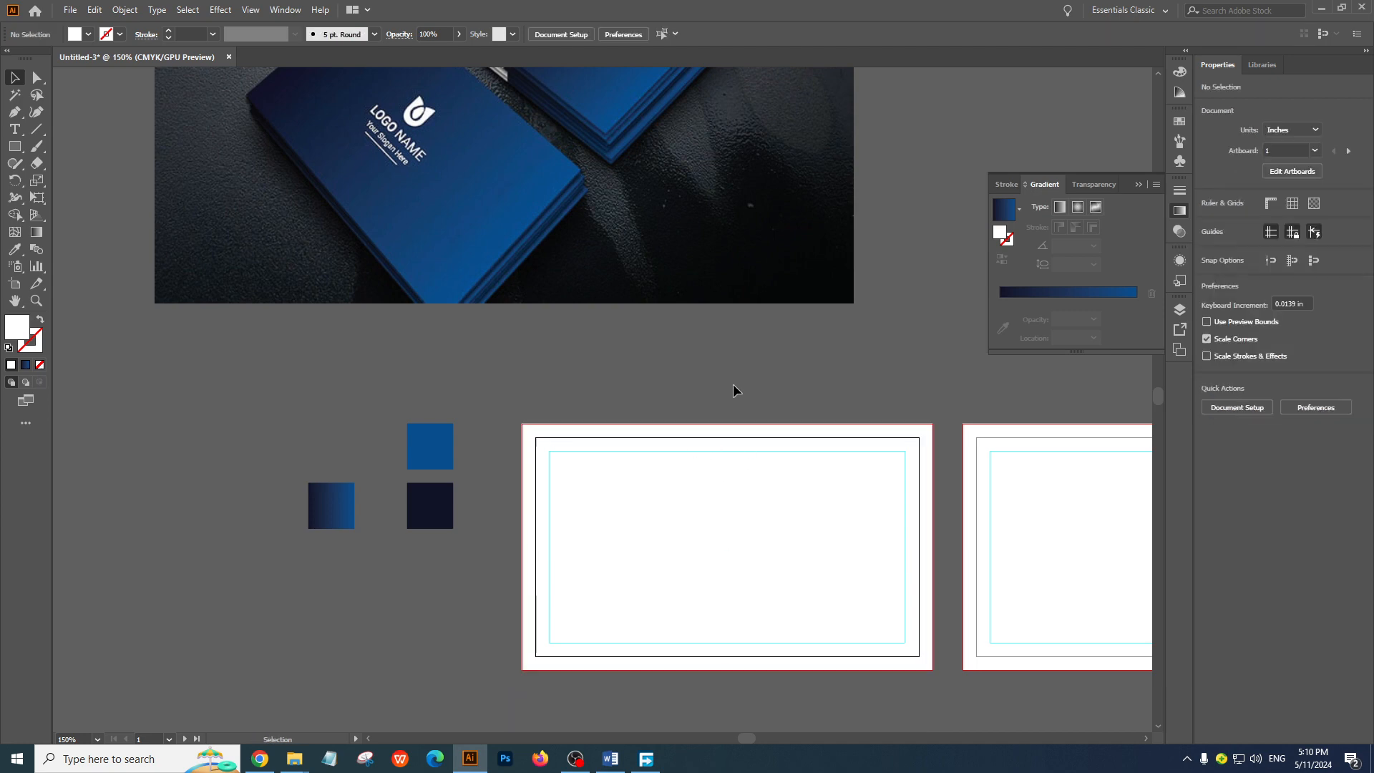
pyautogui.moveTo(773, 356); pyautogui.dragTo(727, 292)
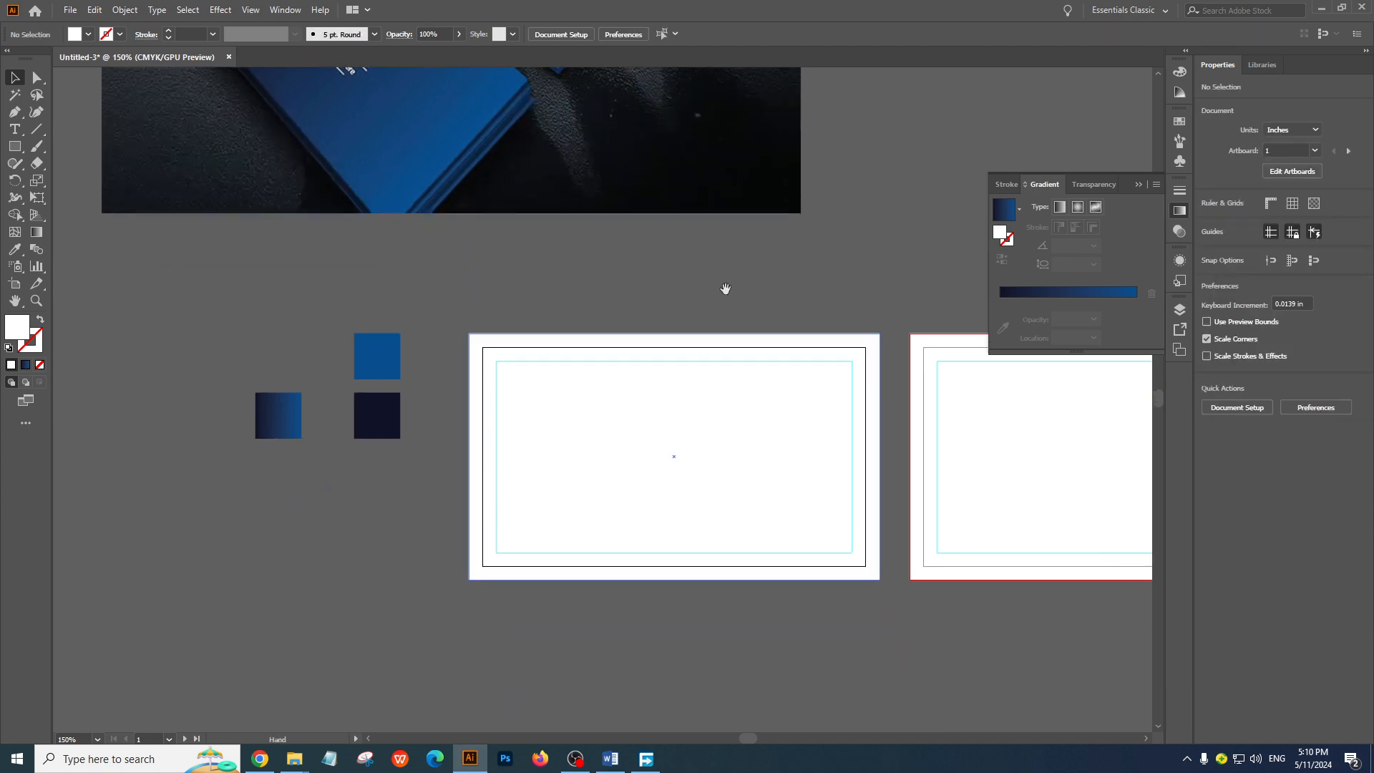
pyautogui.click(633, 381)
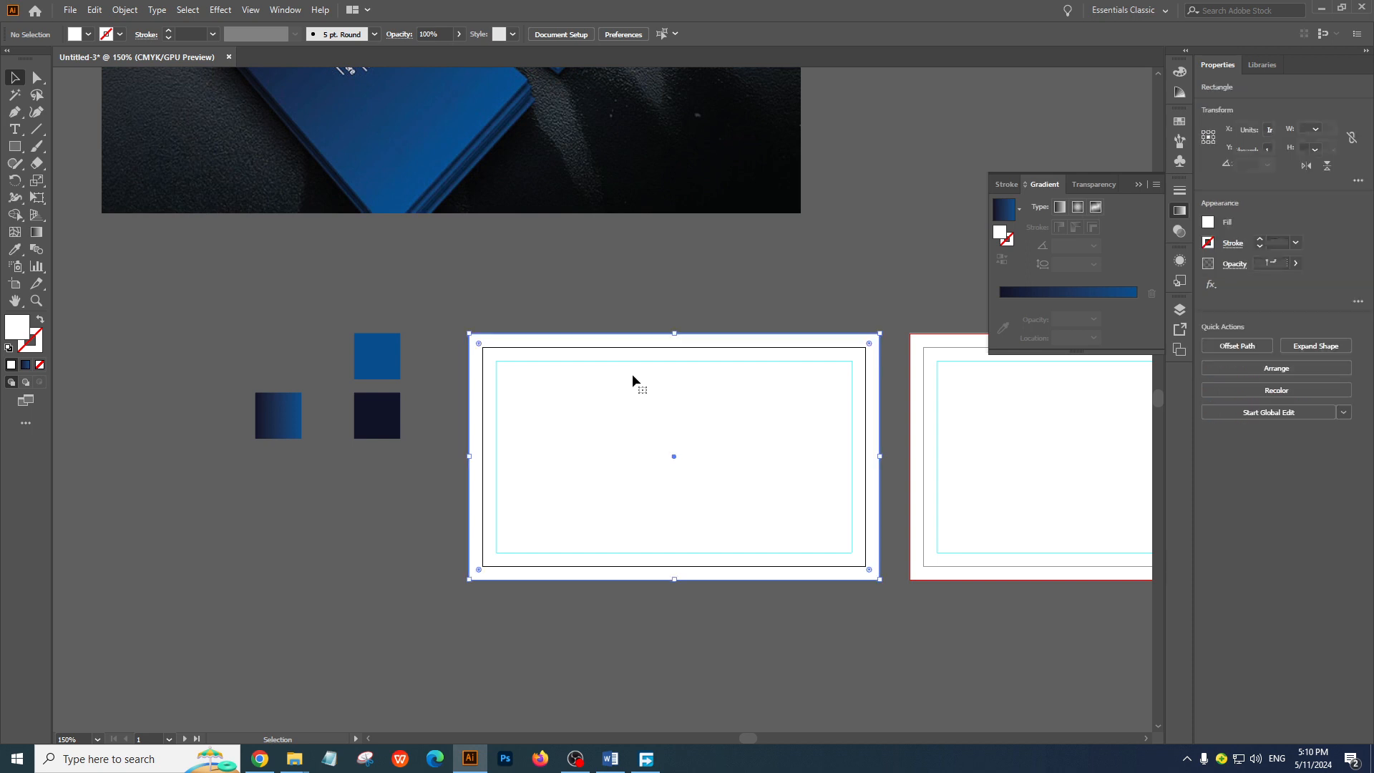
pyautogui.moveTo(632, 380); pyautogui.dragTo(616, 491)
pyautogui.hotkey('ctrl', 'z')
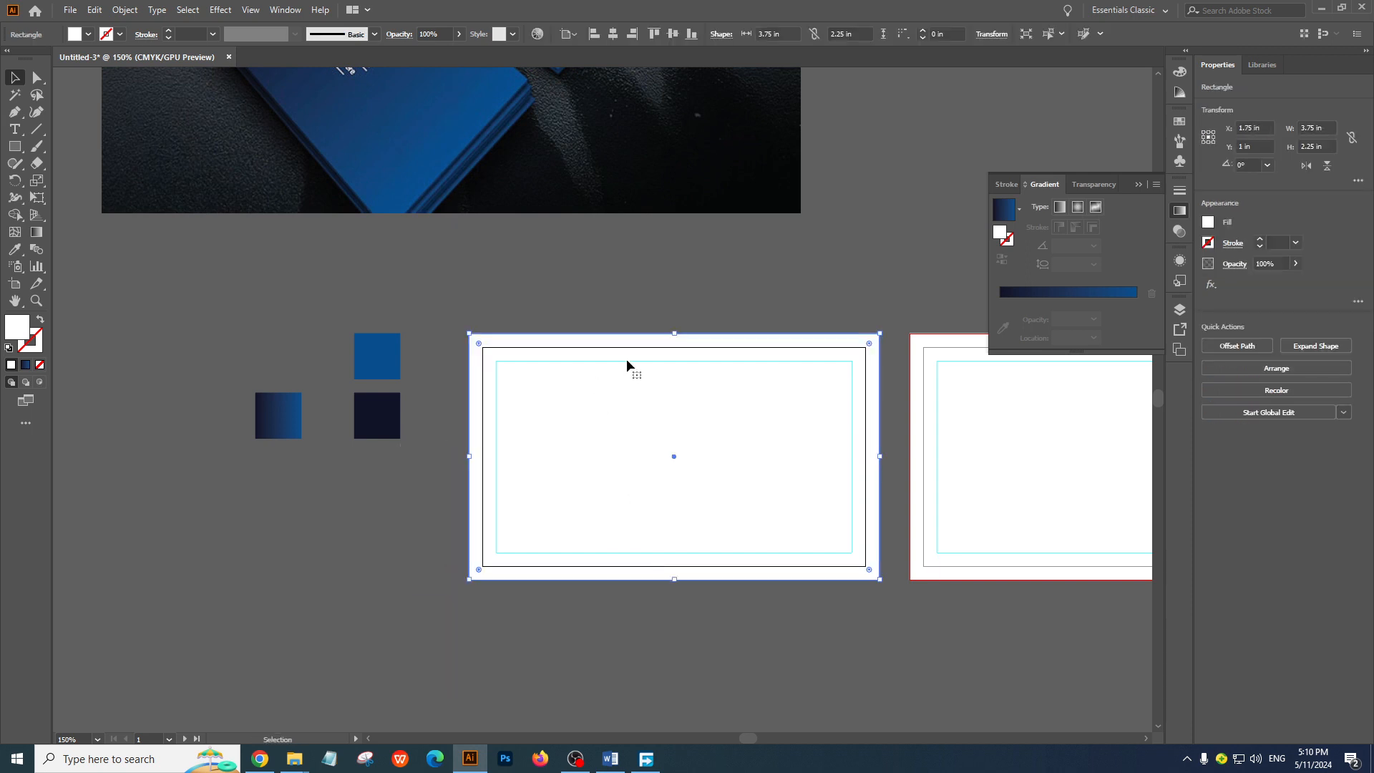
pyautogui.click(600, 310)
# Fill the first artboard's background rectangle with the navy-to-blue gradient sampled from the small gradient square and deselect it
pyautogui.click(607, 357)
pyautogui.click(15, 249)
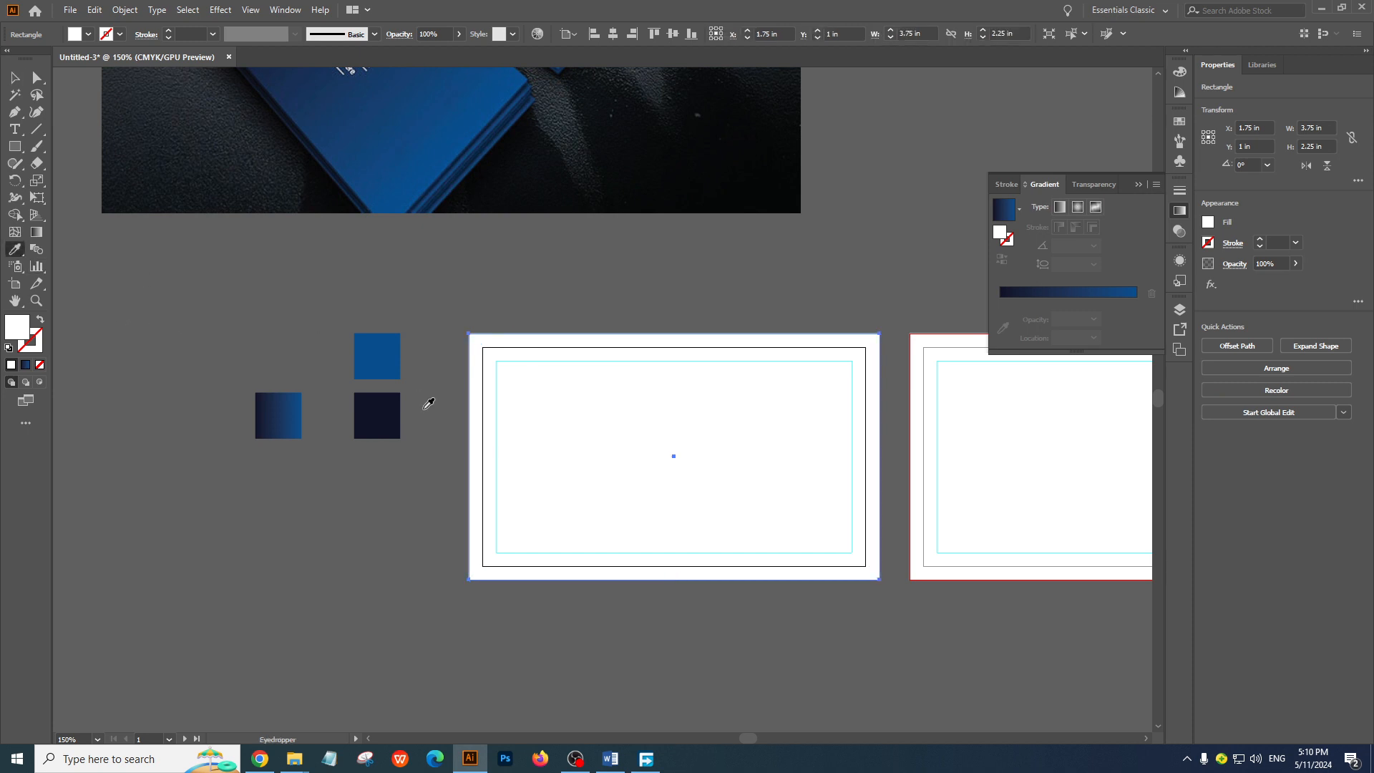
pyautogui.click(285, 410)
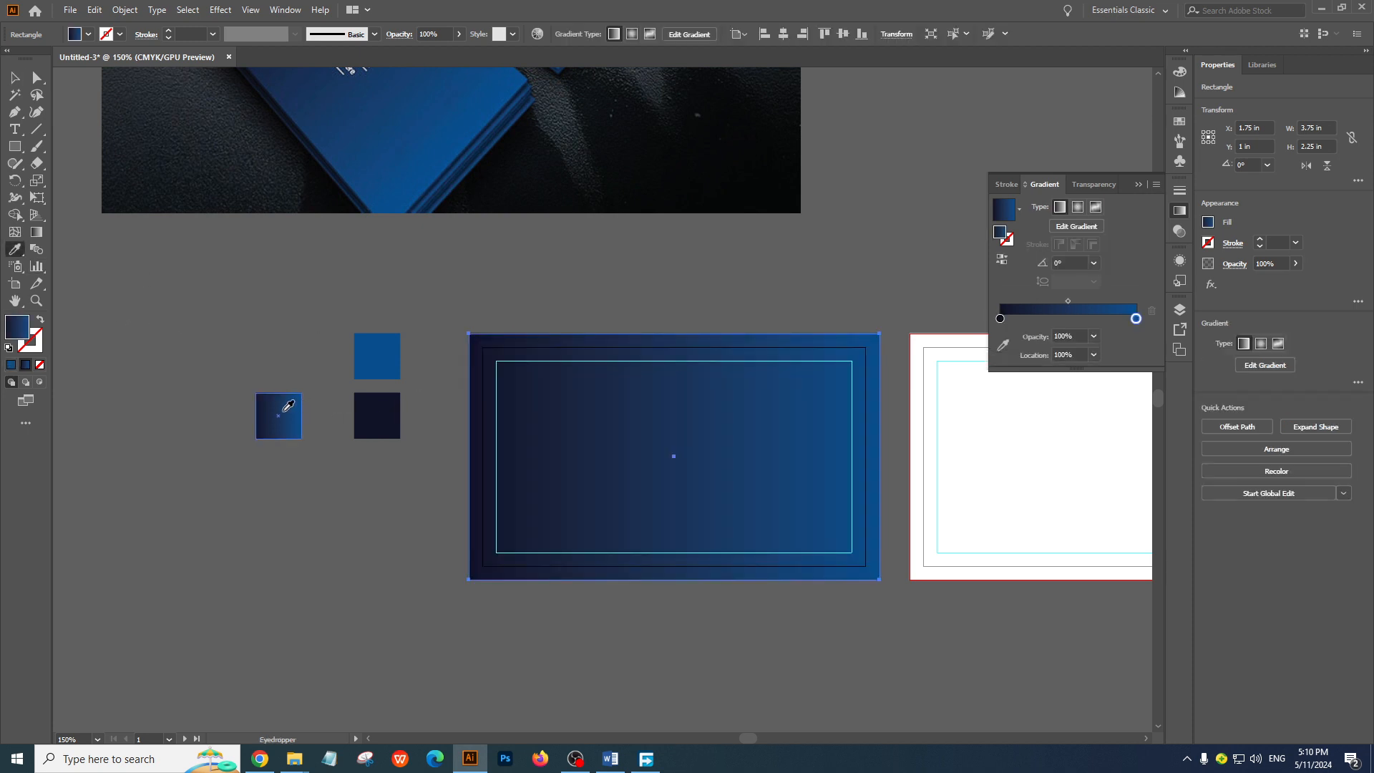
pyautogui.click(15, 76)
pyautogui.click(260, 272)
# Try the navy-to-blue gradient on the second artboard's background rectangle, then undo it and leave nothing selected
pyautogui.scroll(-1, 845, 554)
pyautogui.moveTo(839, 549); pyautogui.dragTo(637, 629)
pyautogui.click(835, 561)
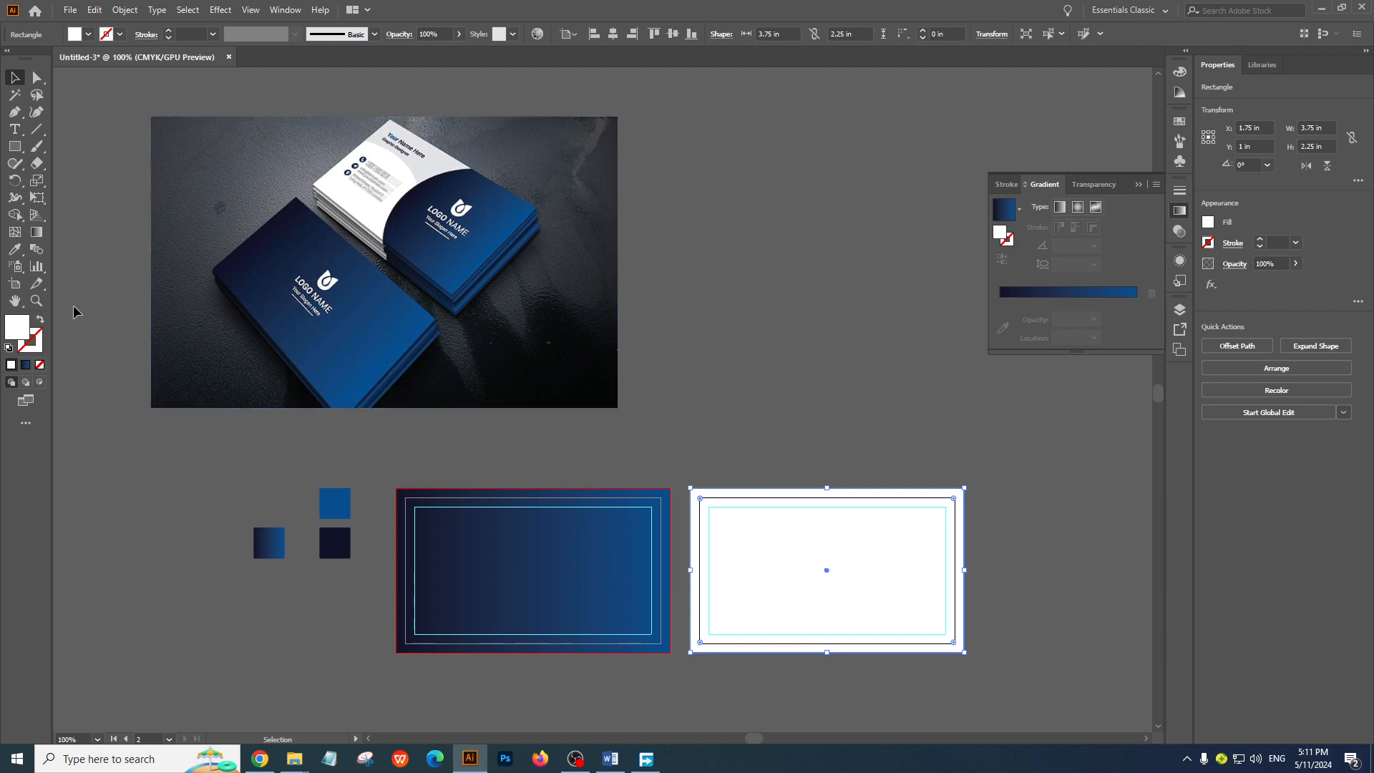
pyautogui.click(14, 251)
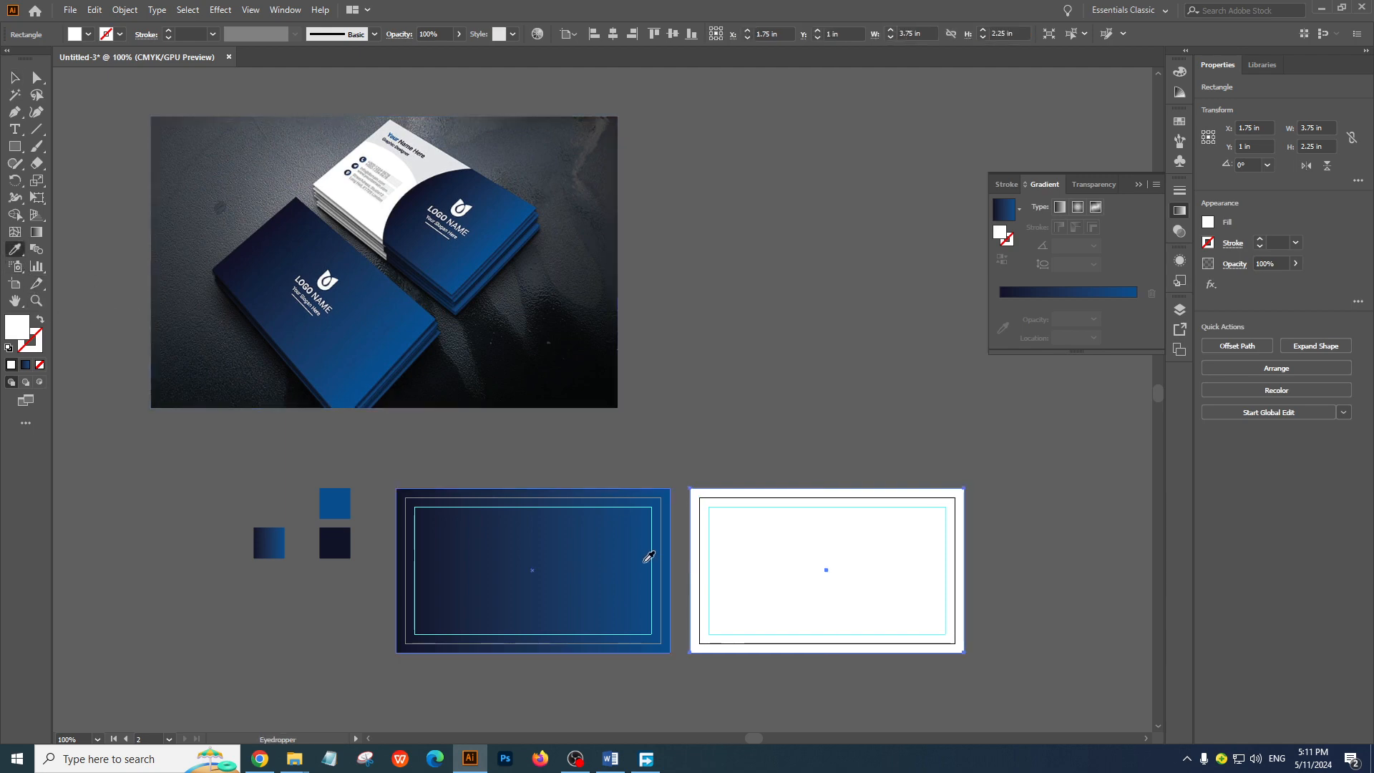
pyautogui.click(582, 556)
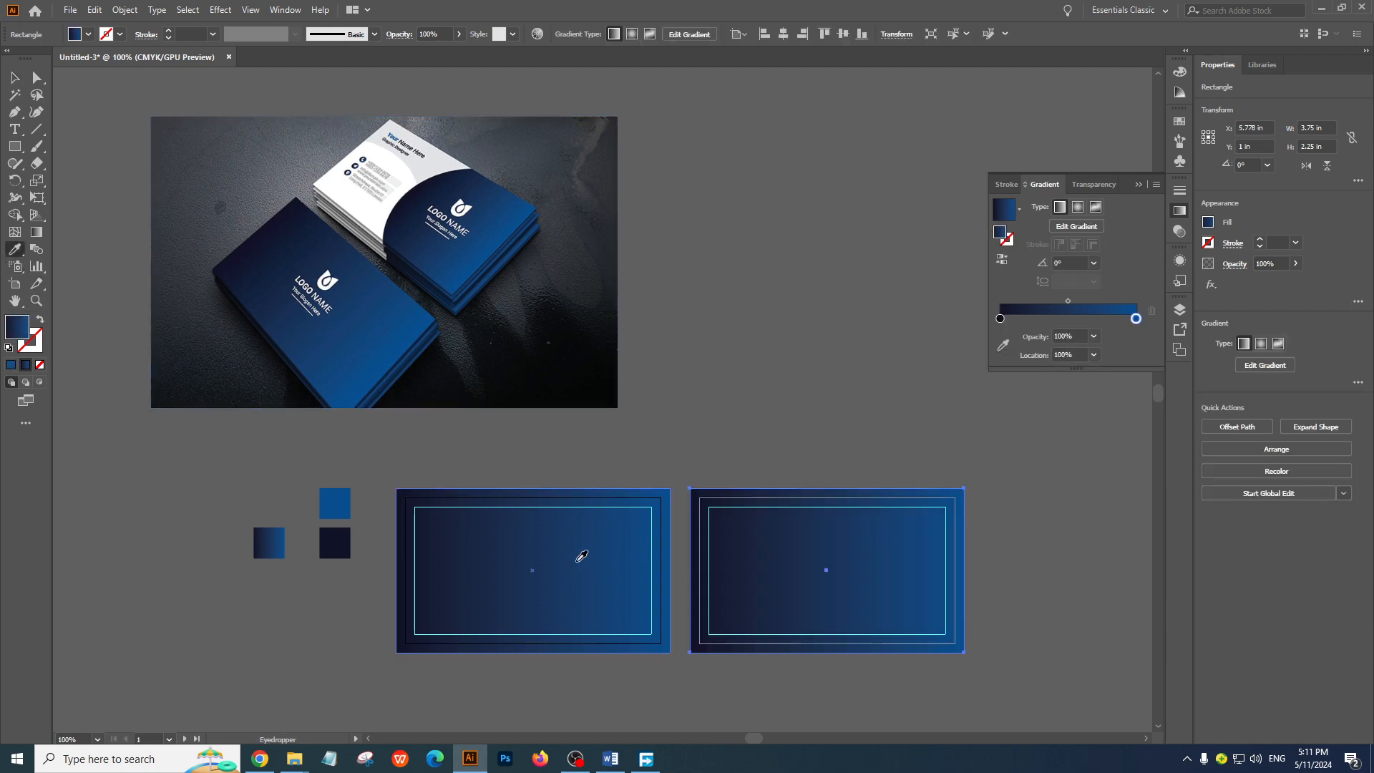
pyautogui.hotkey('ctrl', 'z')
pyautogui.click(15, 79)
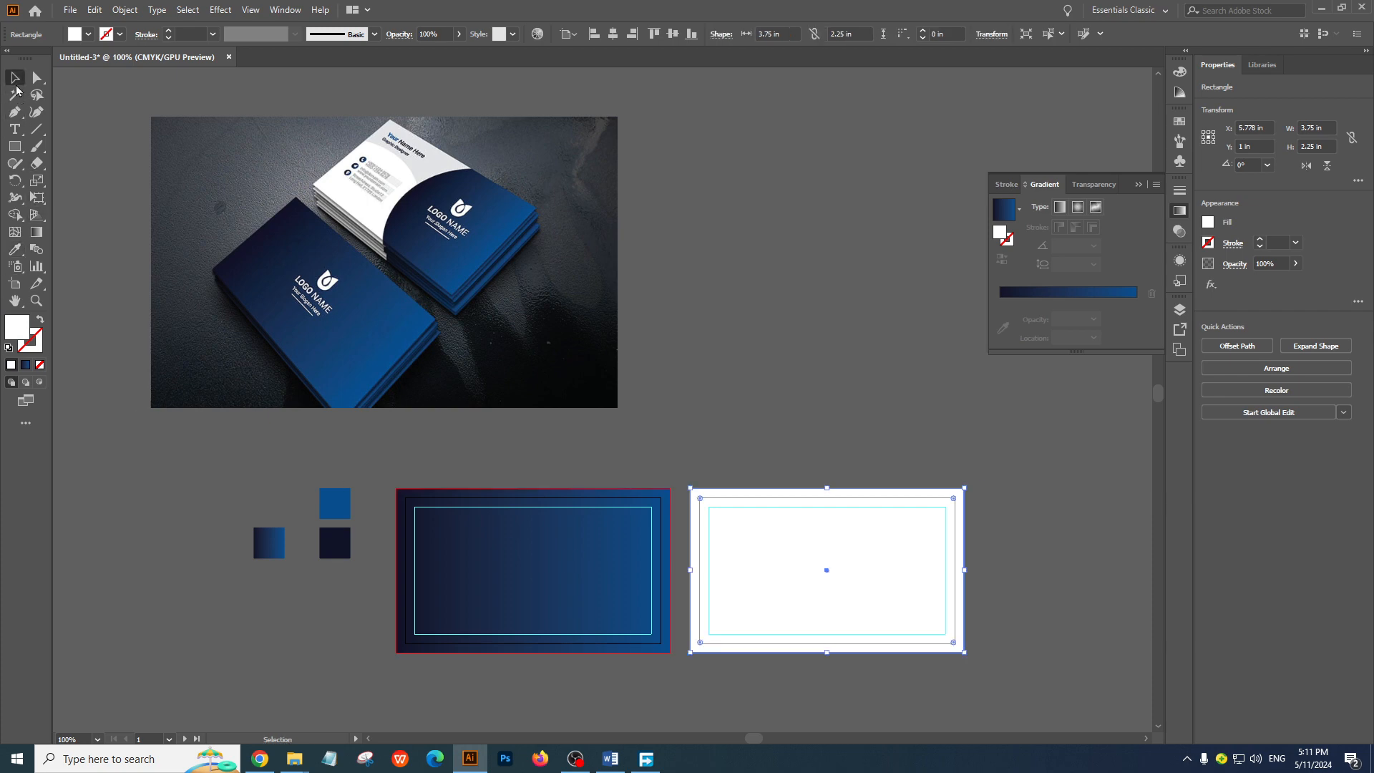
pyautogui.click(832, 424)
# Draw a small white square about 0.3 in wide in the empty area above the first artboard
pyautogui.hotkey('ctrl', '=')
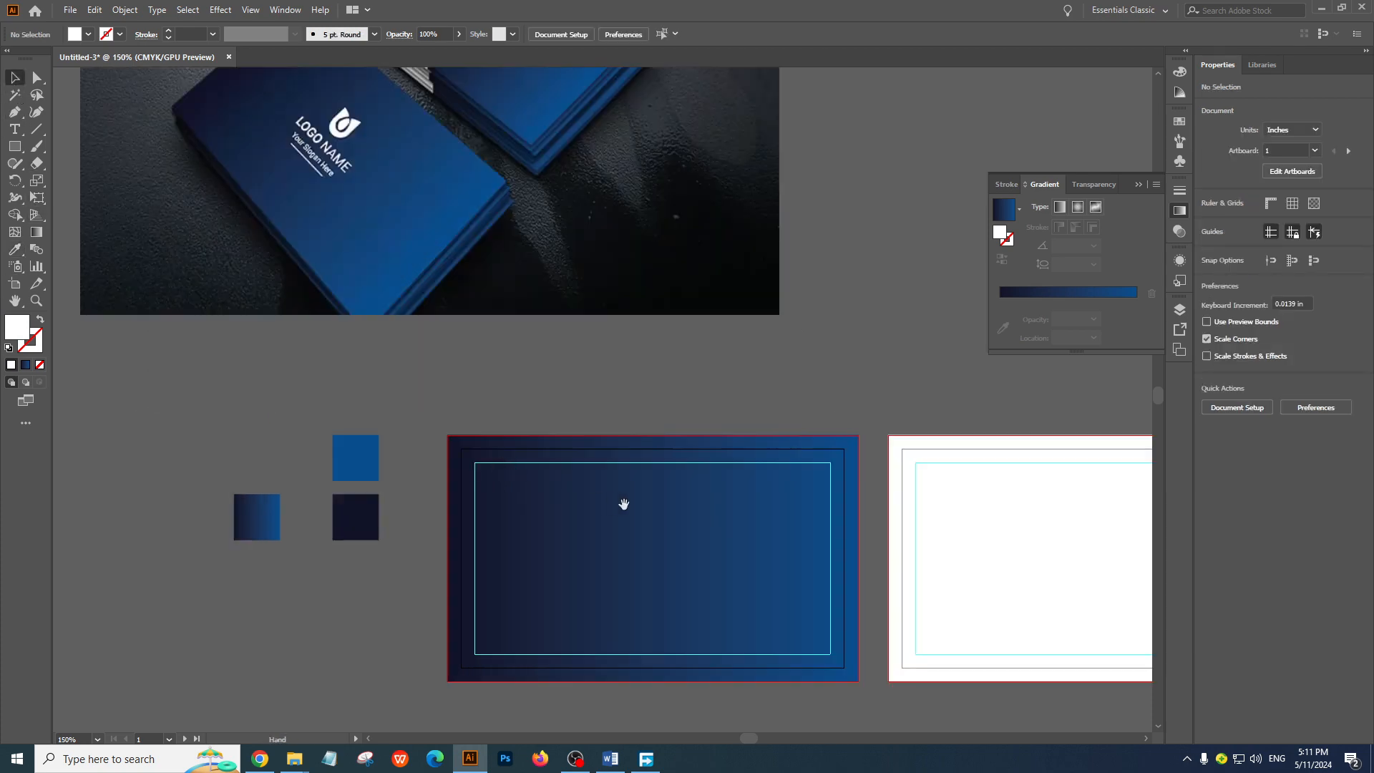
pyautogui.moveTo(626, 500)
pyautogui.mouseDown()
pyautogui.moveTo(627, 483)
pyautogui.moveTo(629, 516)
pyautogui.mouseUp()
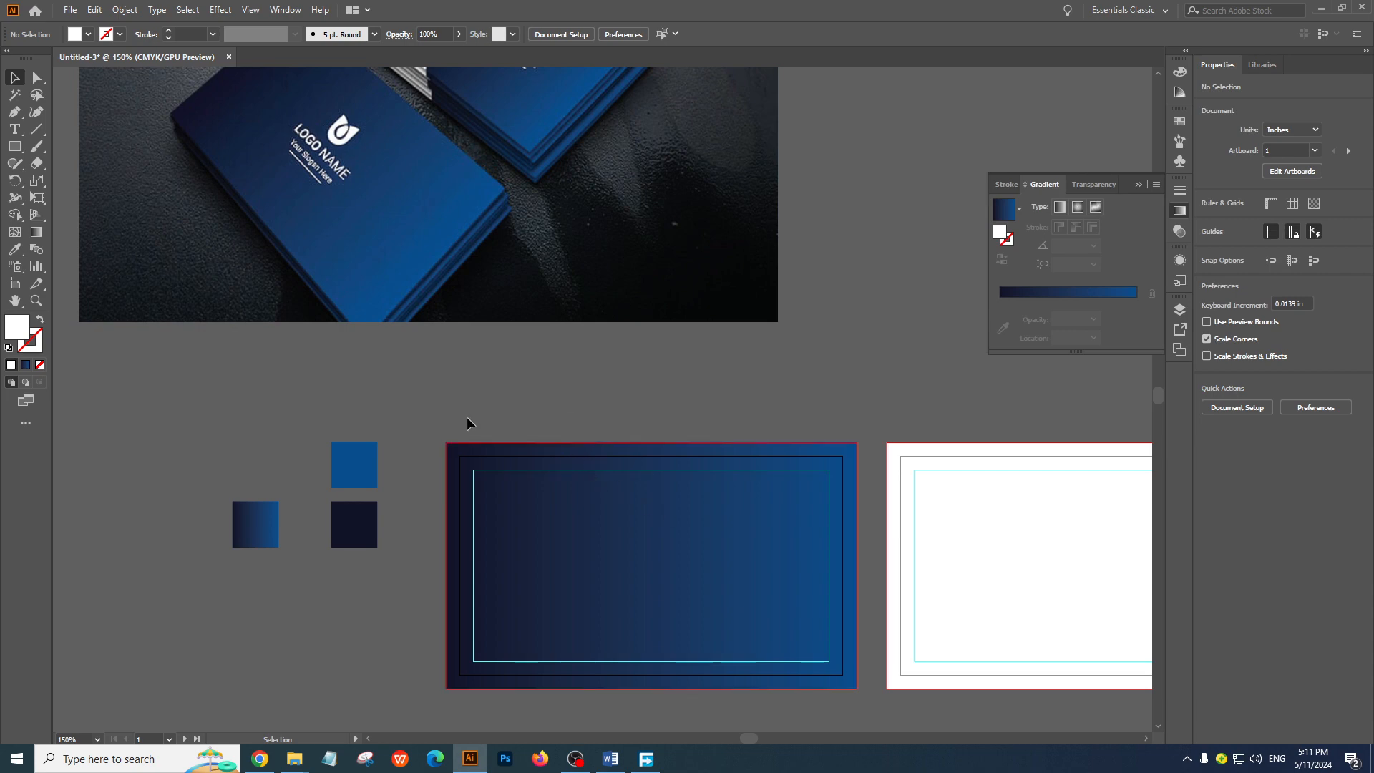
pyautogui.hotkey('ctrl', '=')
pyautogui.moveTo(691, 509); pyautogui.dragTo(626, 482)
pyautogui.hotkey('ctrl', '-')
pyautogui.moveTo(564, 360); pyautogui.dragTo(565, 486)
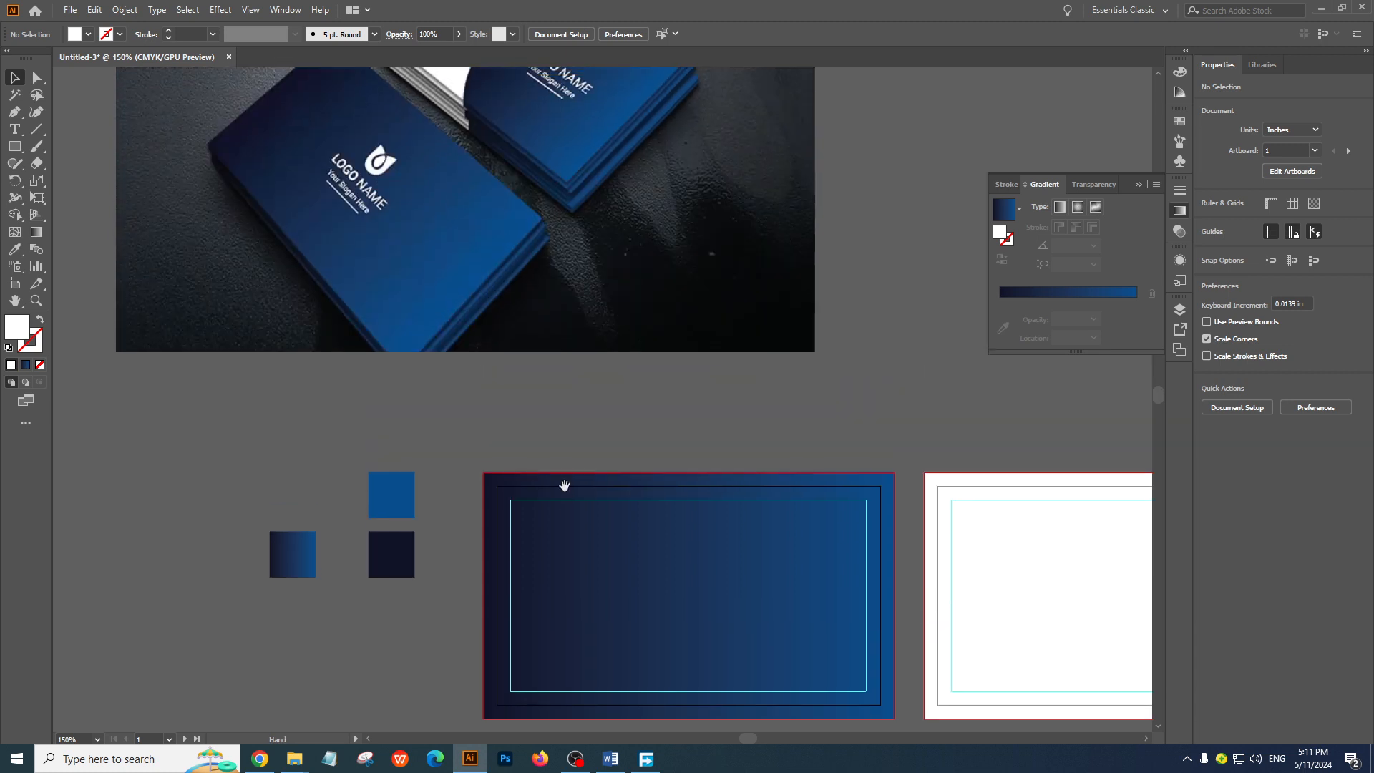
pyautogui.click(14, 146)
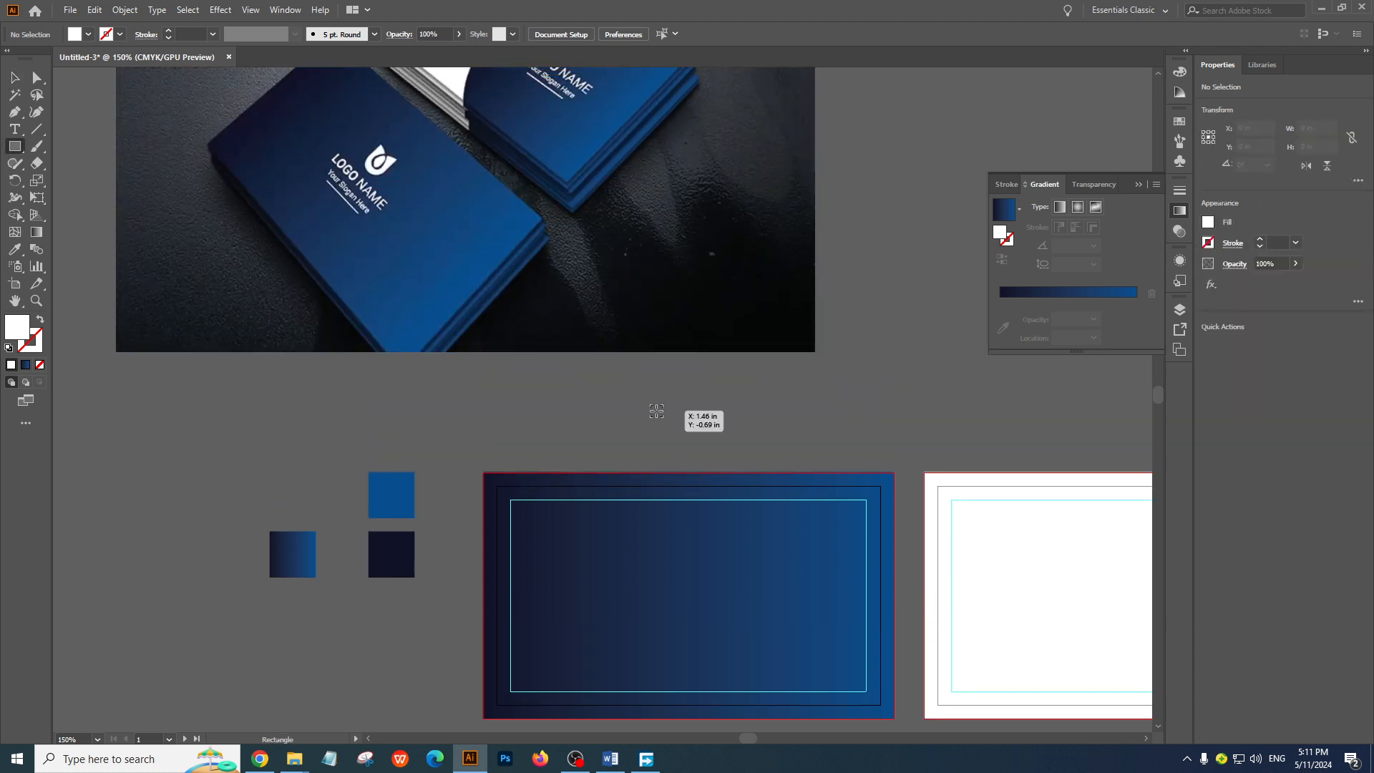
pyautogui.moveTo(657, 411); pyautogui.dragTo(674, 428)
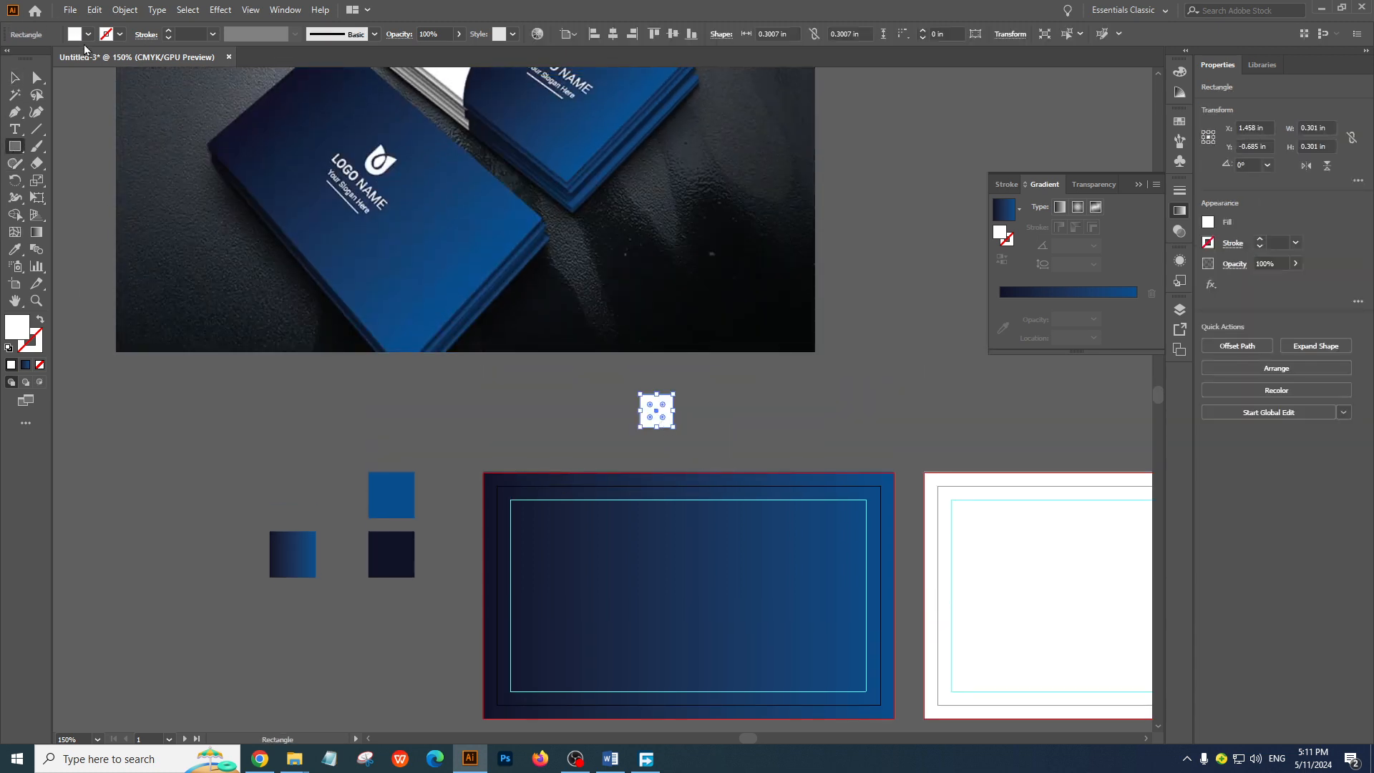
# Apply the sampled navy-to-blue gradient to the small square, swap it from fill to stroke and deselect it
pyautogui.click(120, 37)
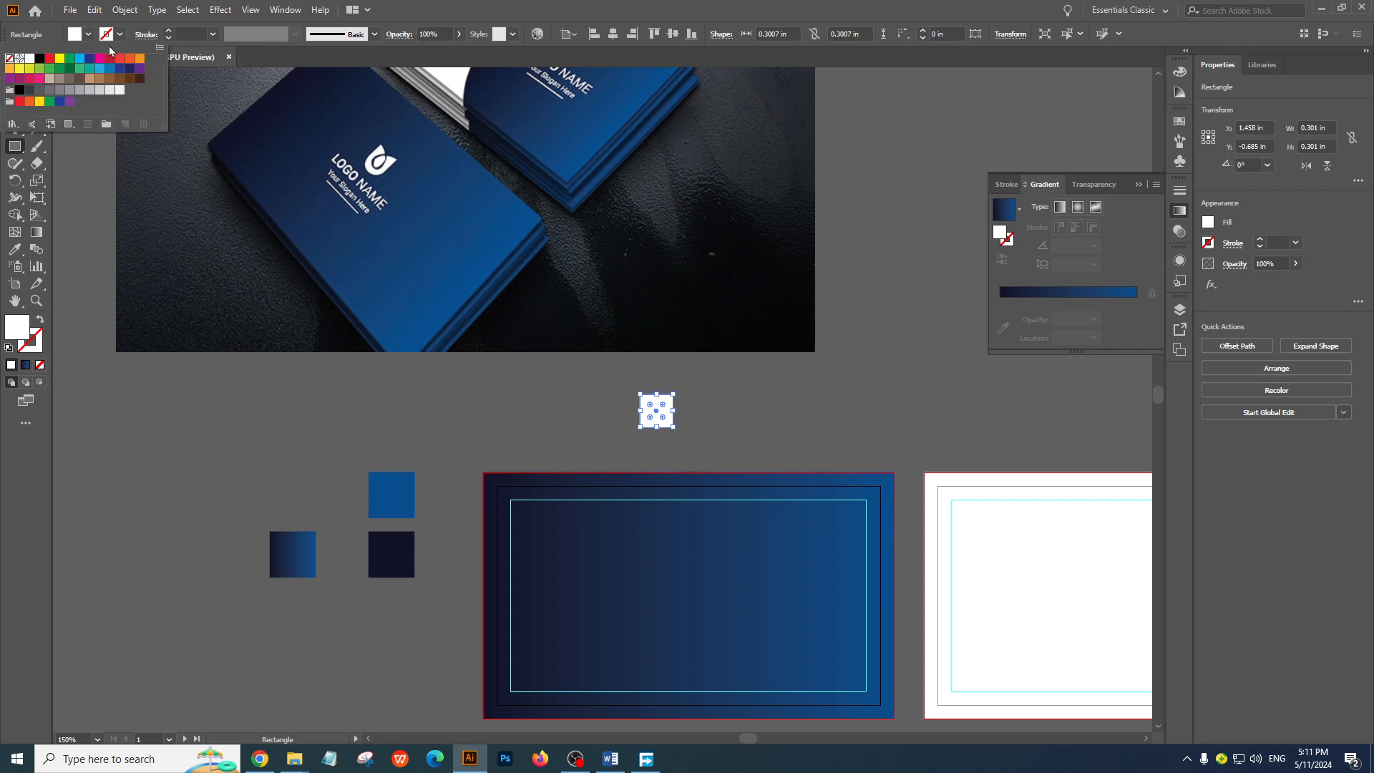
pyautogui.click(15, 250)
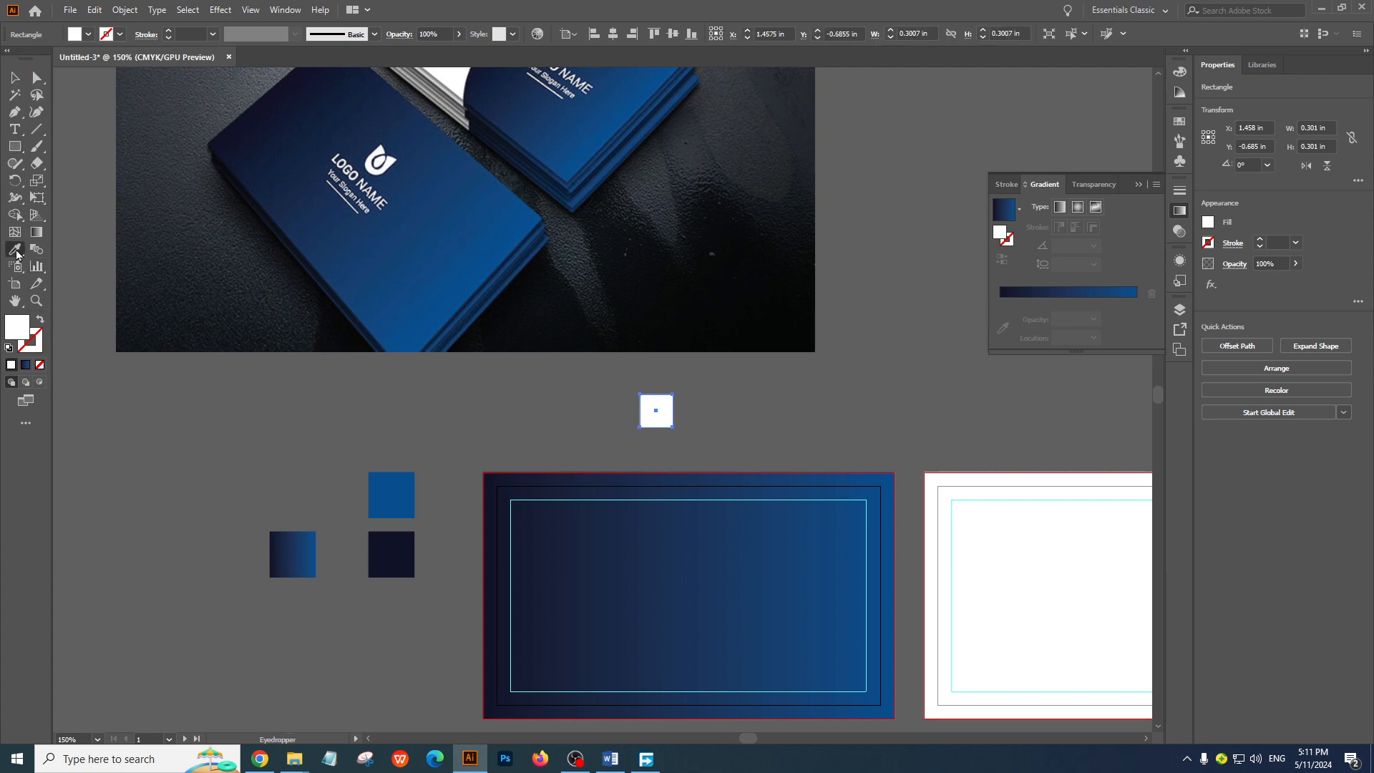
pyautogui.click(281, 543)
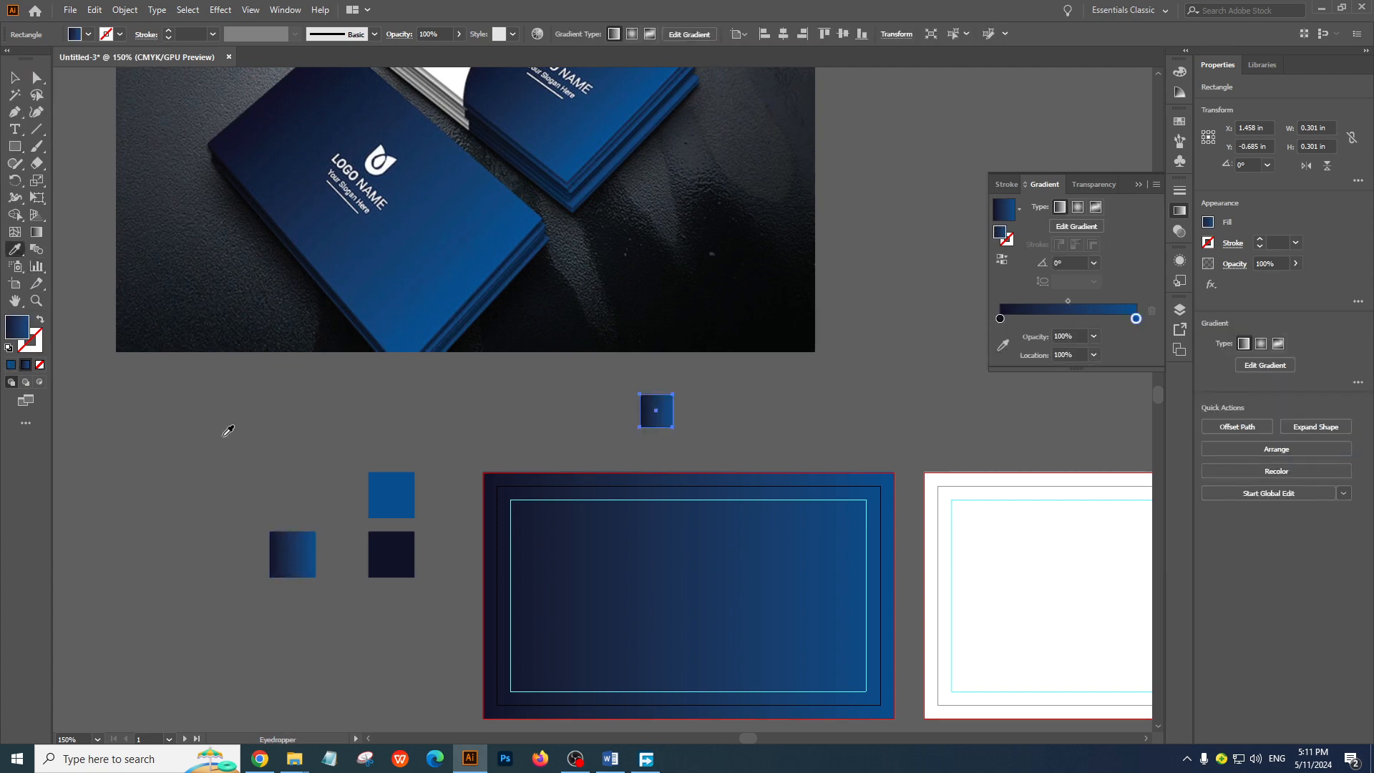
pyautogui.click(41, 321)
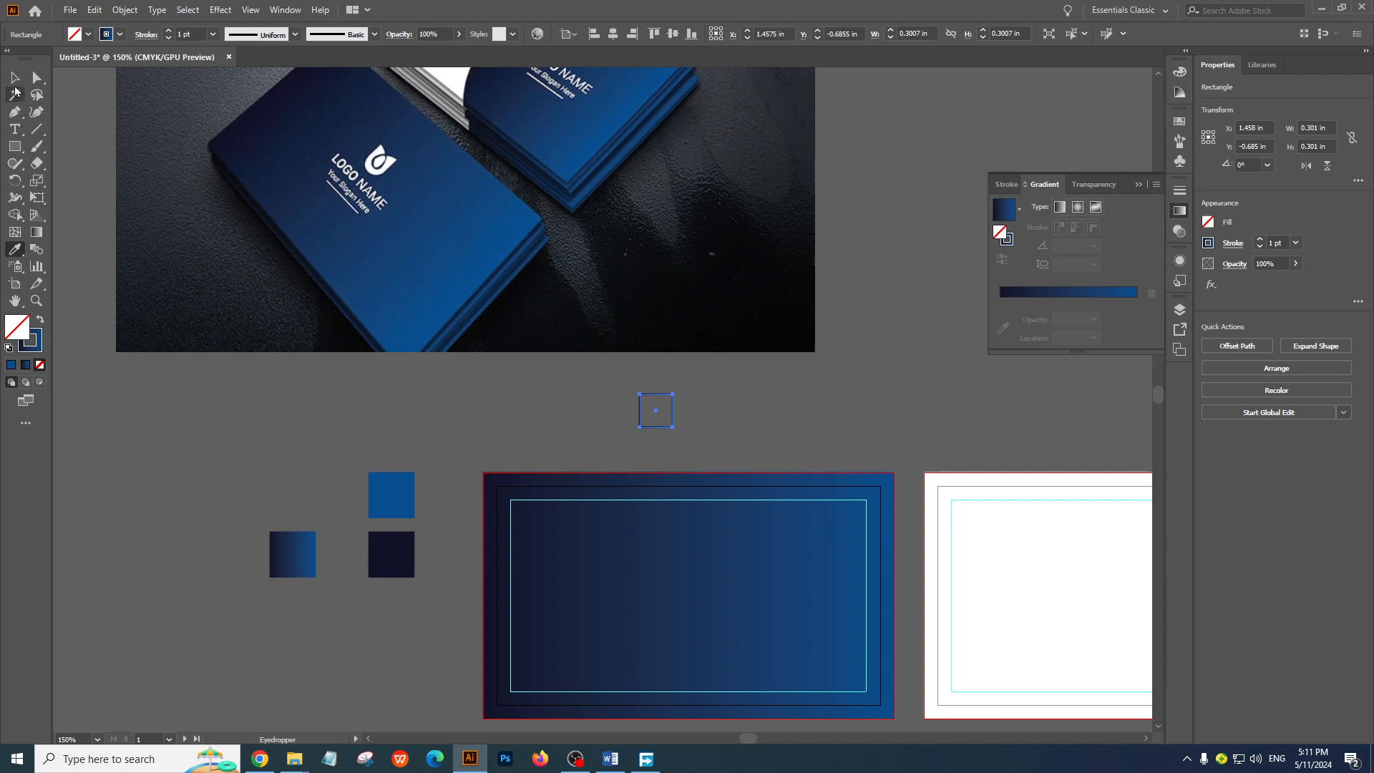
pyautogui.click(15, 78)
pyautogui.click(820, 430)
# Duplicate the outlined square with an offset of about 0.07 in right and 0.04 in down
pyautogui.scroll(5, 692, 384)
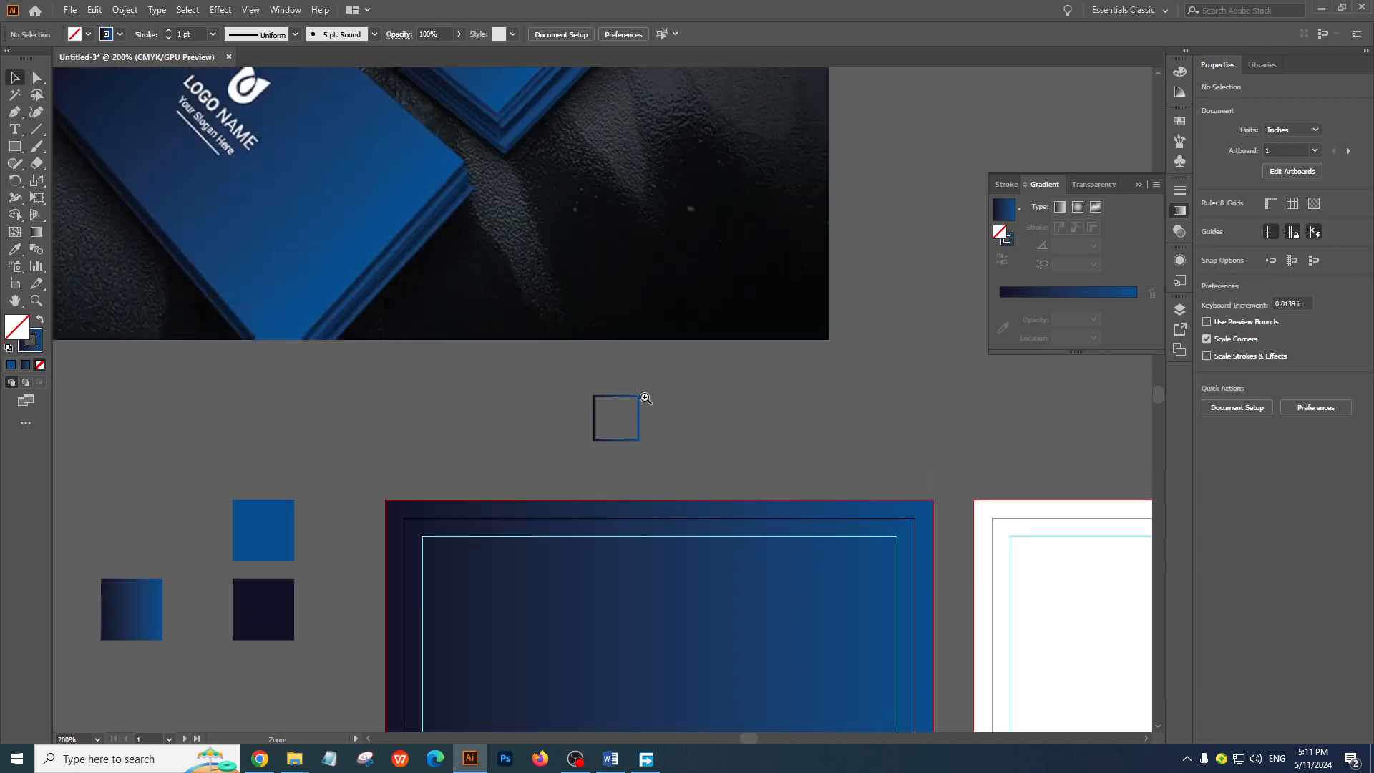
pyautogui.moveTo(637, 502)
pyautogui.mouseDown()
pyautogui.moveTo(675, 516)
pyautogui.moveTo(659, 513)
pyautogui.mouseUp()
pyautogui.click(696, 430)
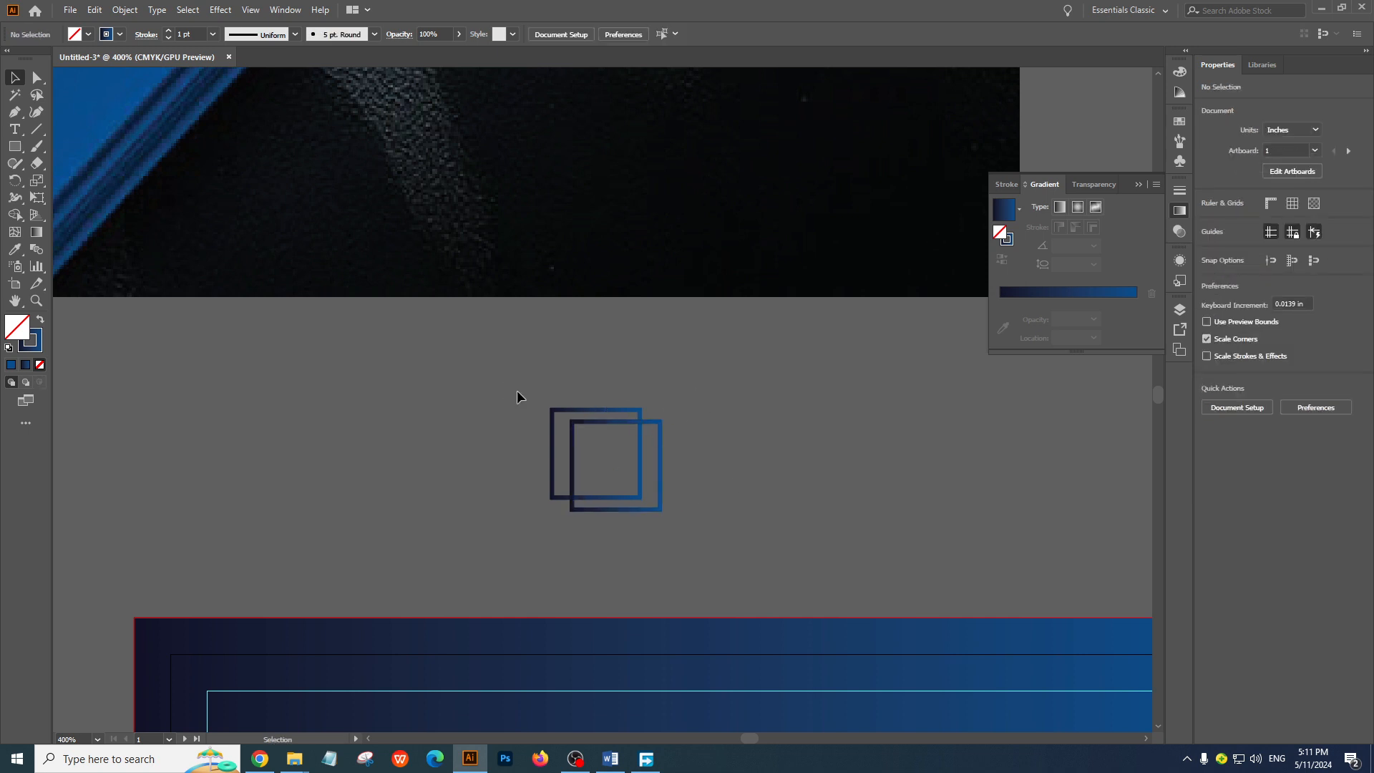
pyautogui.moveTo(517, 389); pyautogui.dragTo(793, 550)
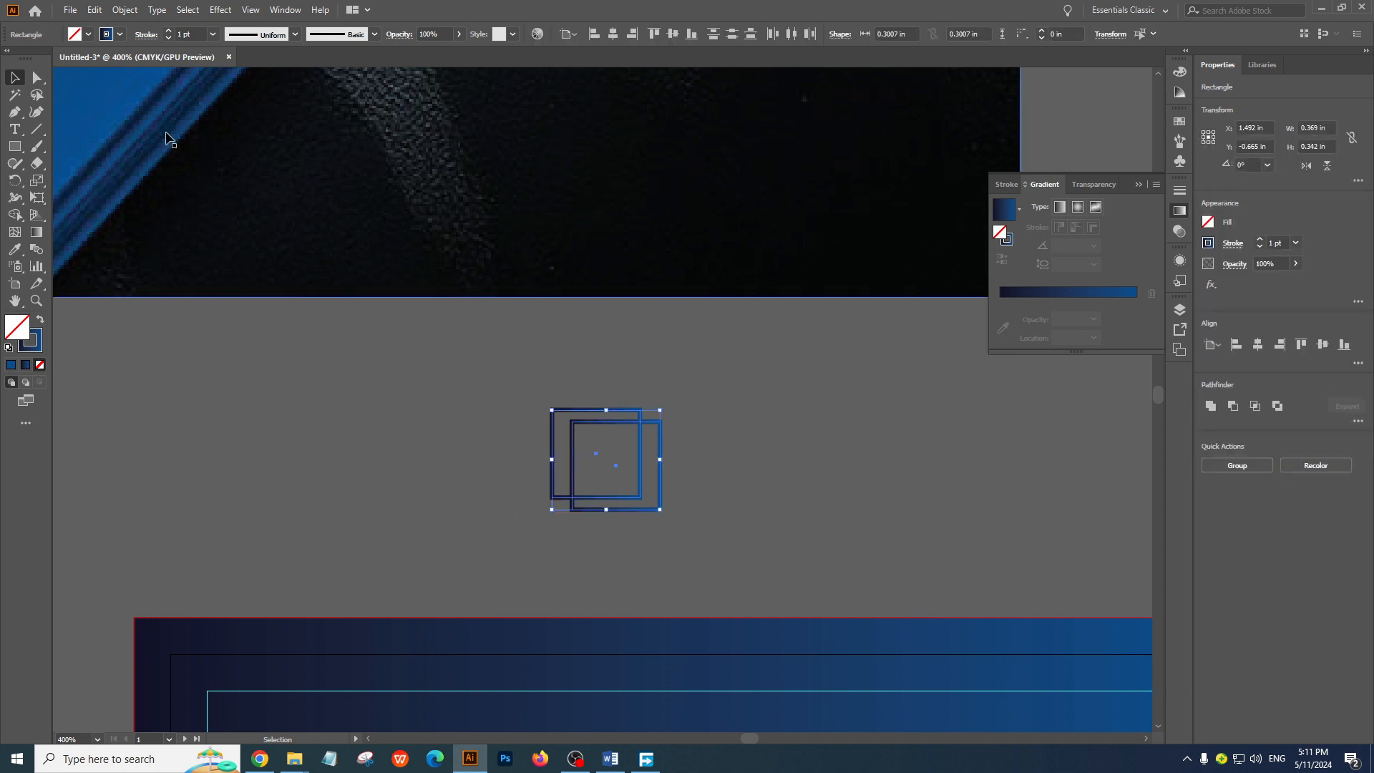
pyautogui.click(786, 474)
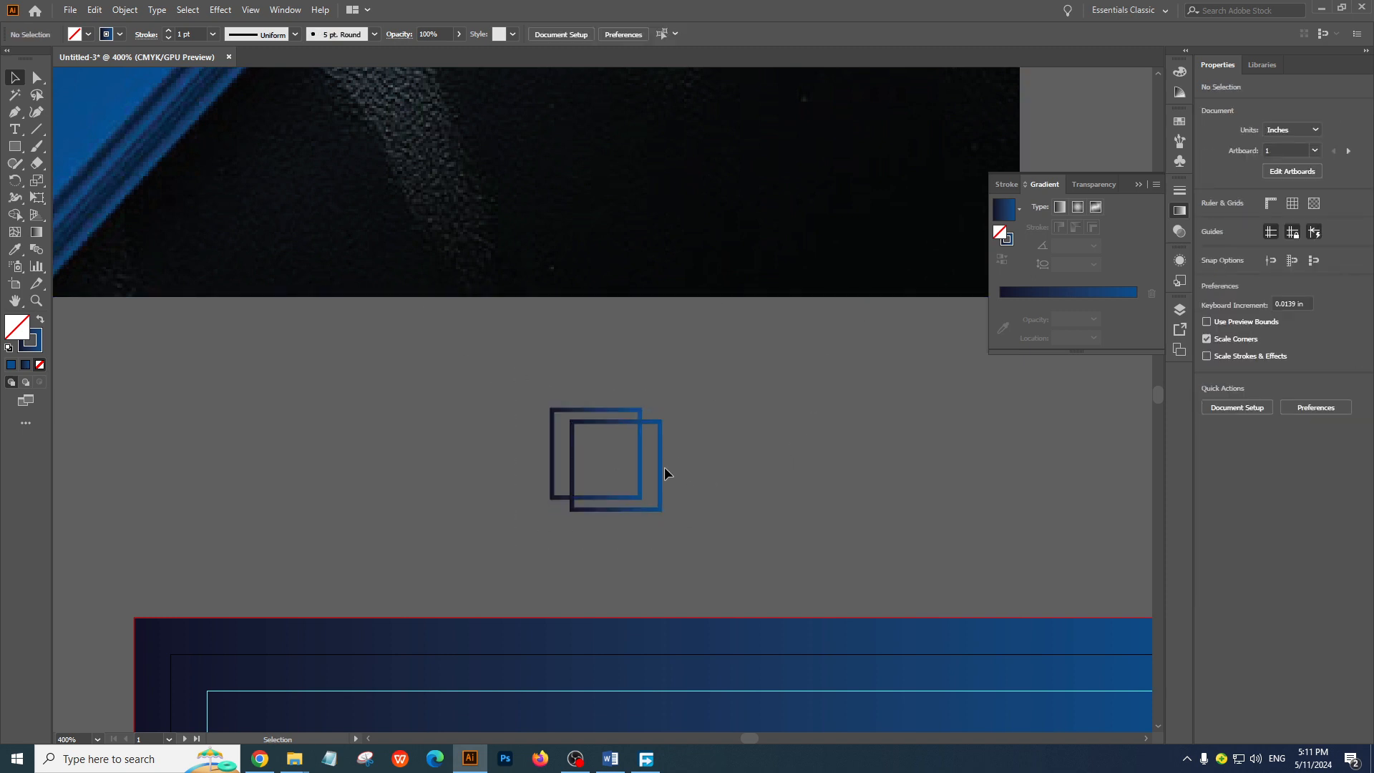
# Fill the front square with the navy-to-blue gradient, select its dark stop and show the CMYK color sliders
pyautogui.click(662, 472)
pyautogui.click(1088, 292)
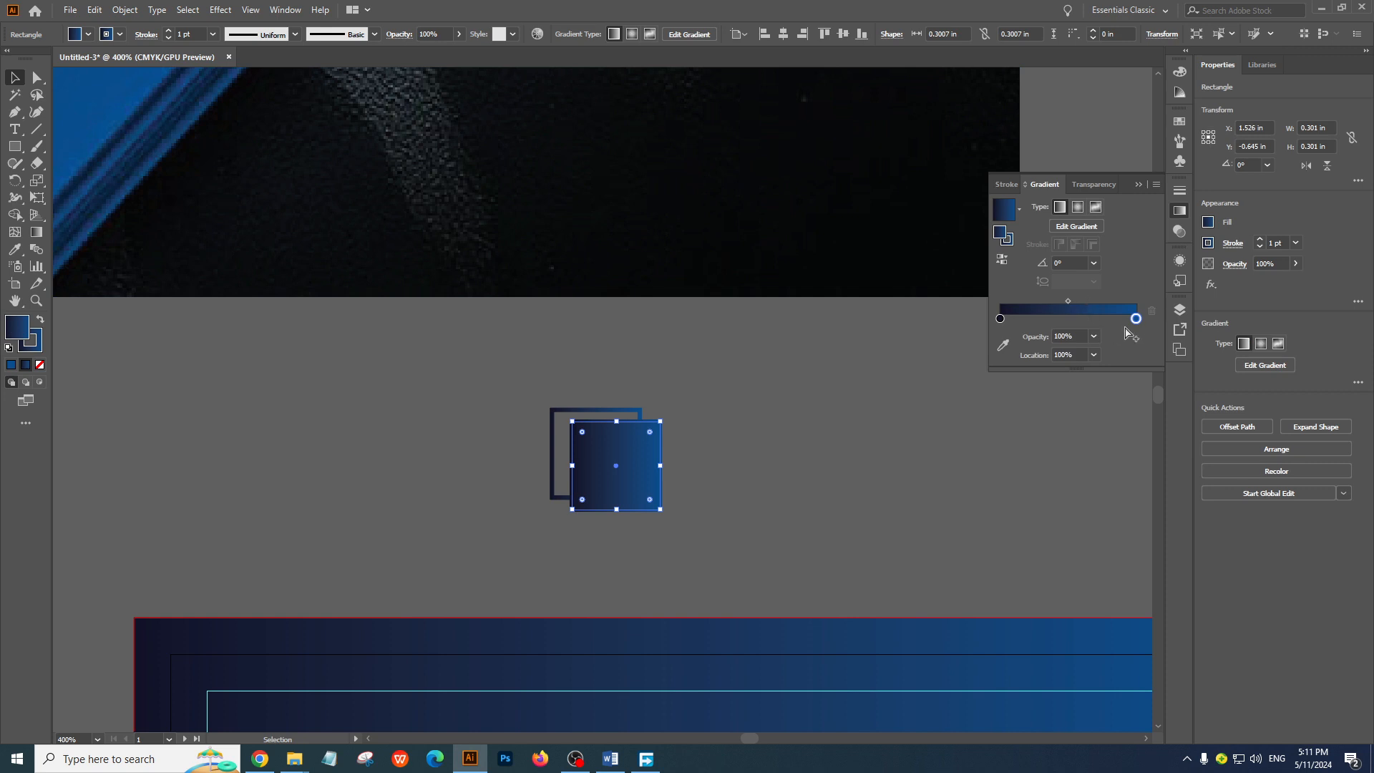
pyautogui.click(1000, 320)
pyautogui.click(1179, 92)
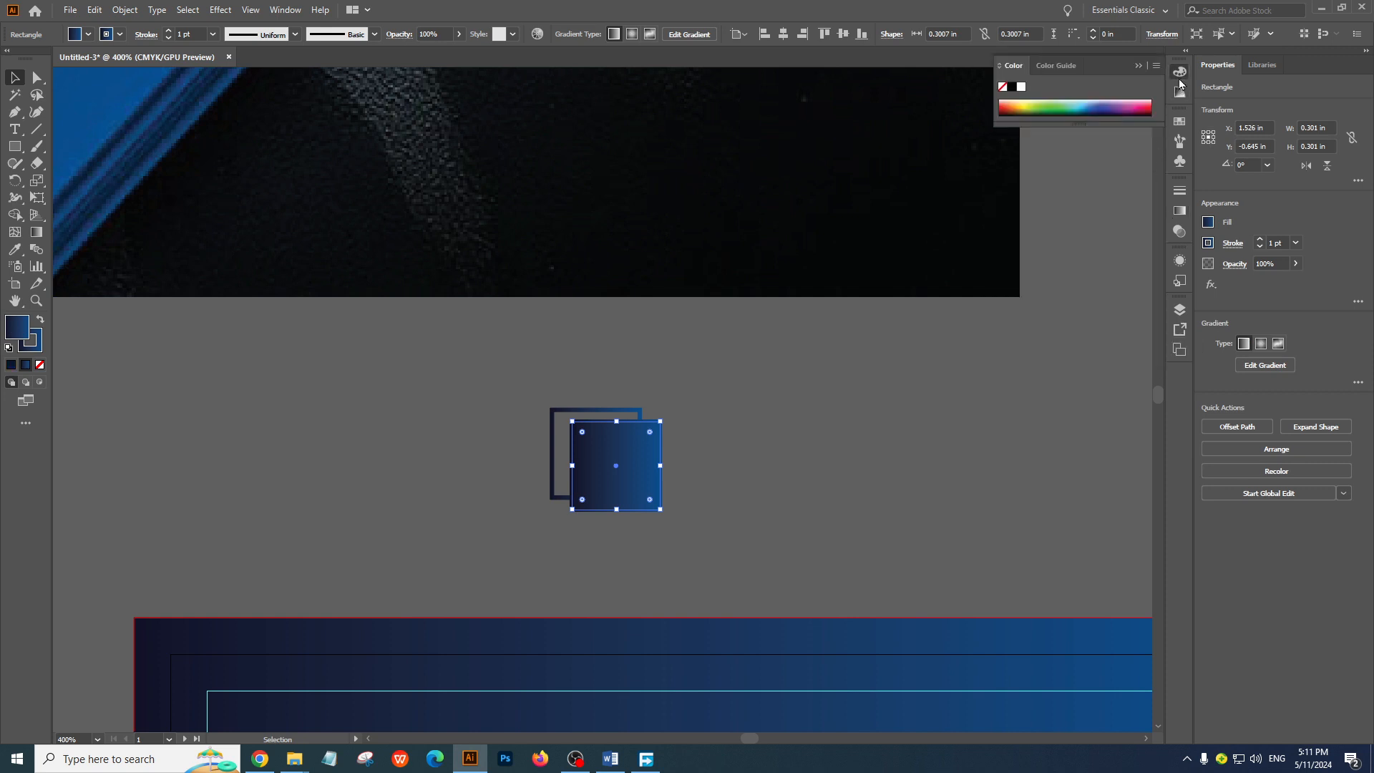
pyautogui.click(1156, 66)
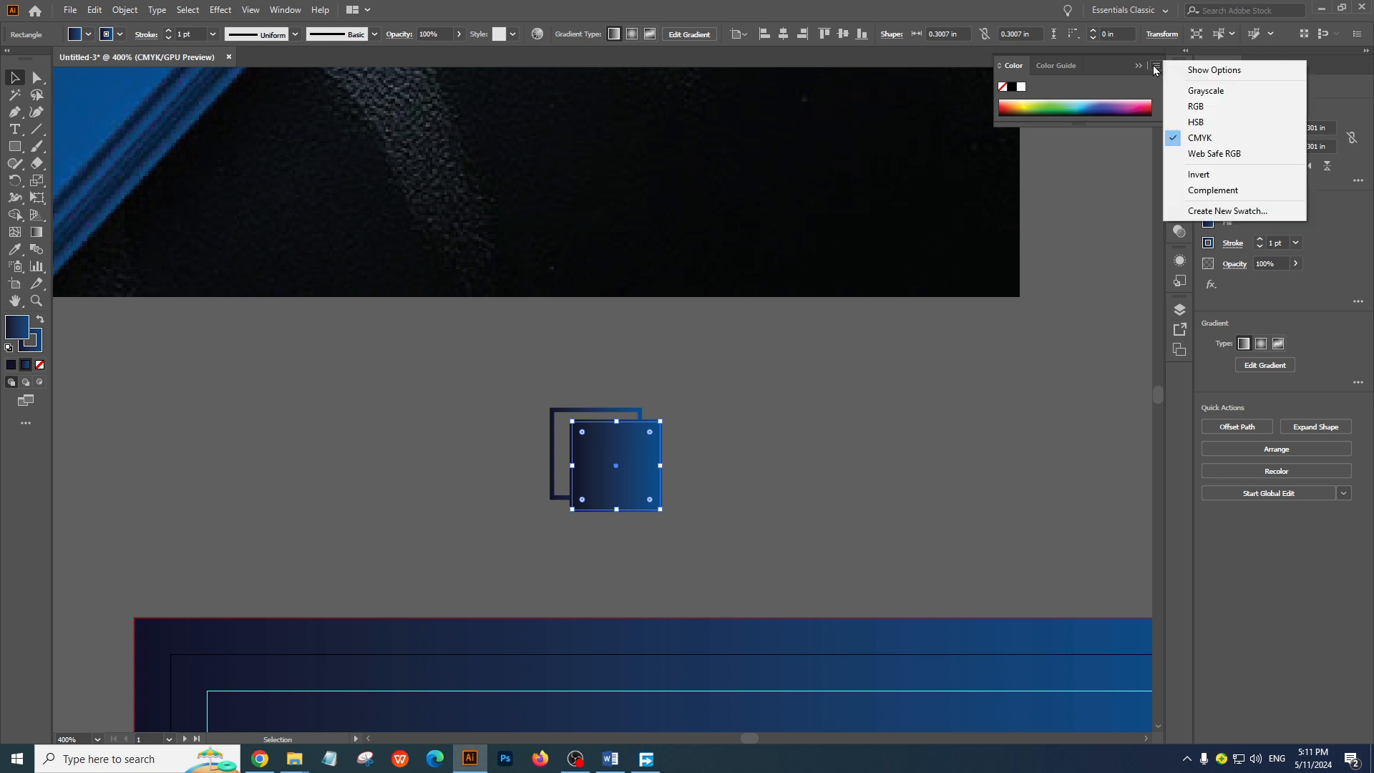
pyautogui.click(1209, 70)
# Try lowering the dark stop's black value to 0% and swapping fill and stroke, then clear the square's fill
pyautogui.moveTo(1097, 148); pyautogui.dragTo(1041, 93)
pyautogui.click(40, 320)
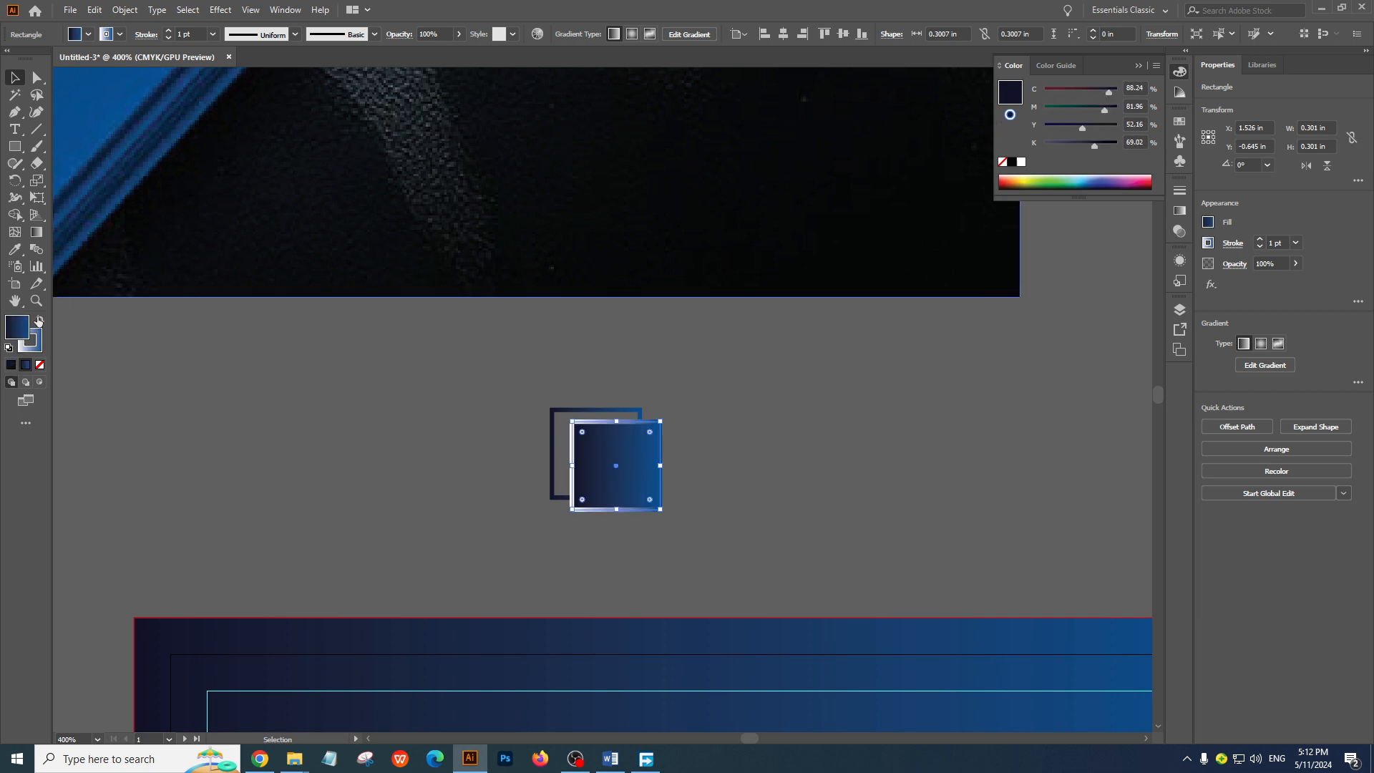
pyautogui.click(699, 433)
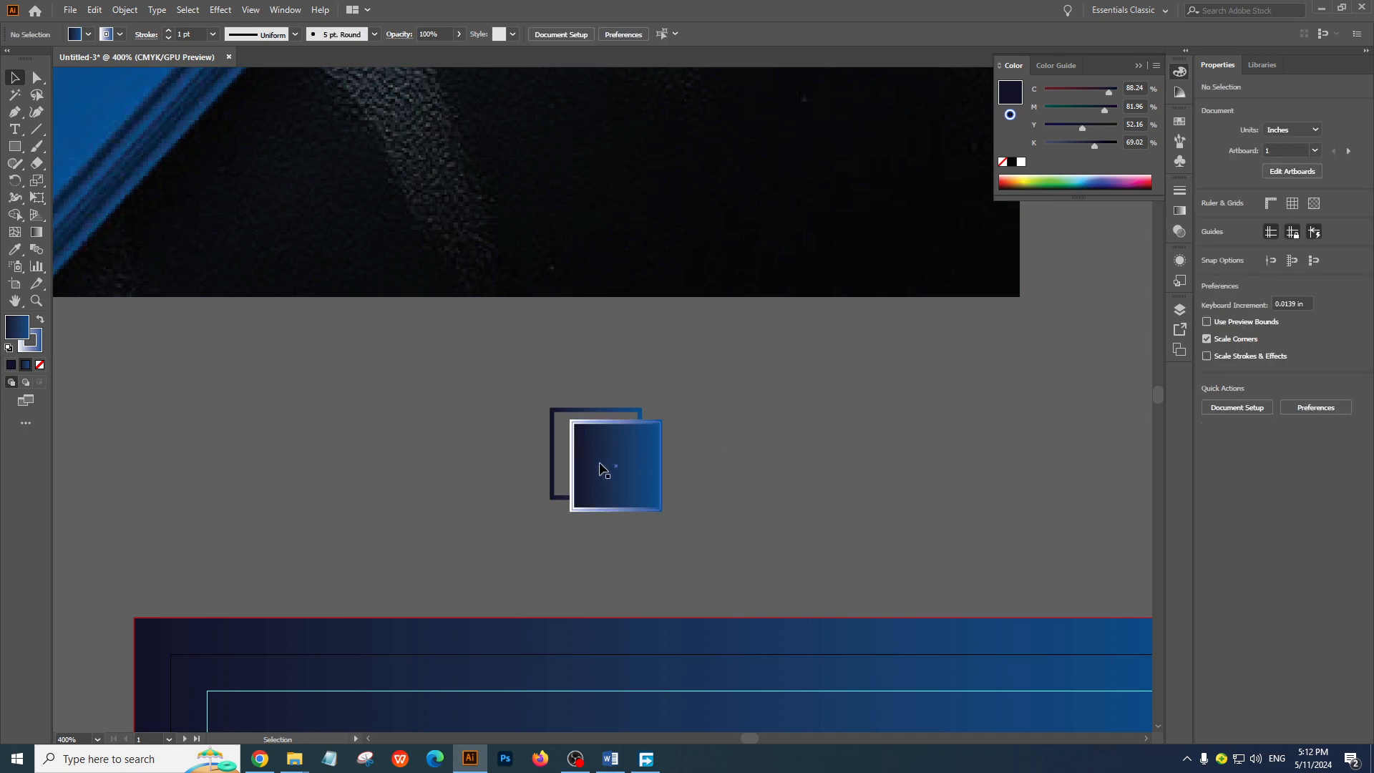
pyautogui.click(654, 458)
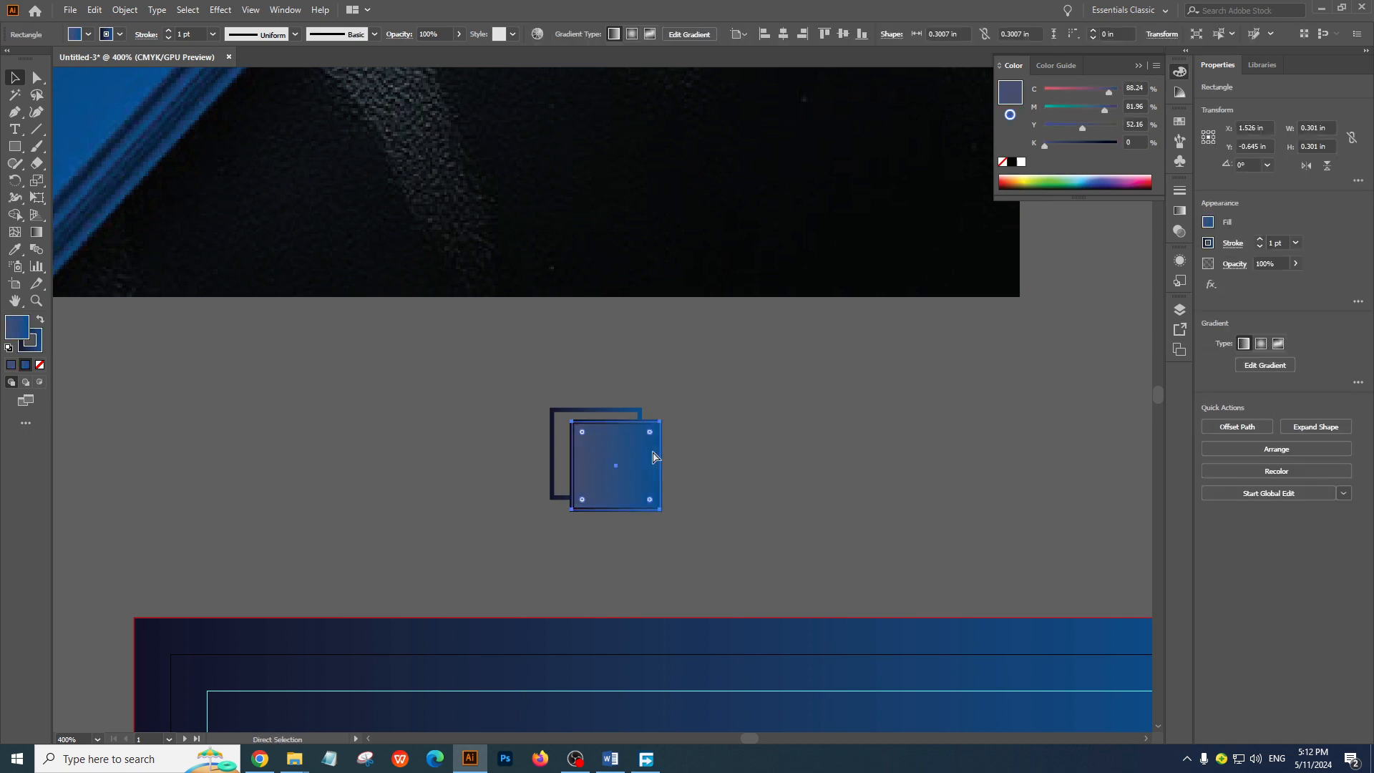
pyautogui.press('/')
pyautogui.click(718, 408)
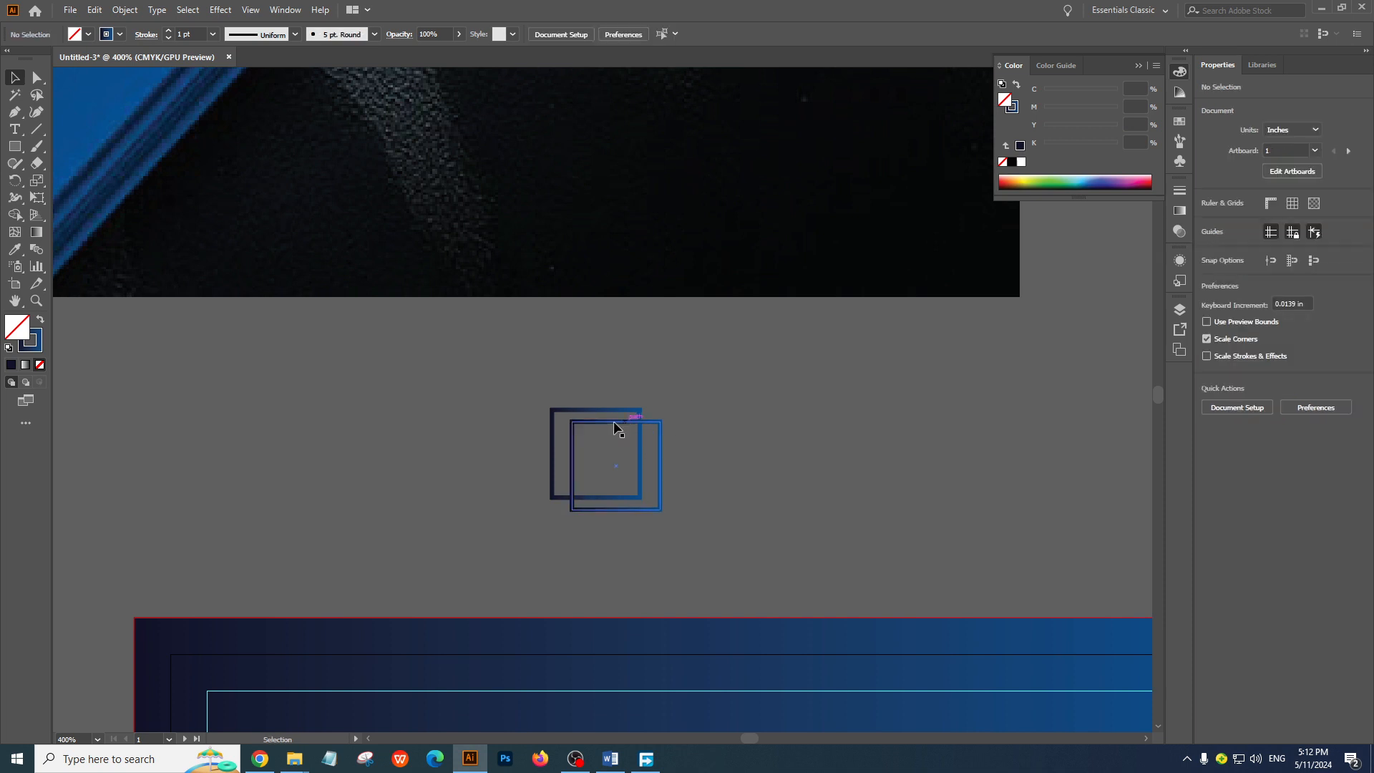
# Give both overlapping squares a white stroke and no fill
pyautogui.moveTo(484, 368); pyautogui.dragTo(802, 546)
pyautogui.click(87, 34)
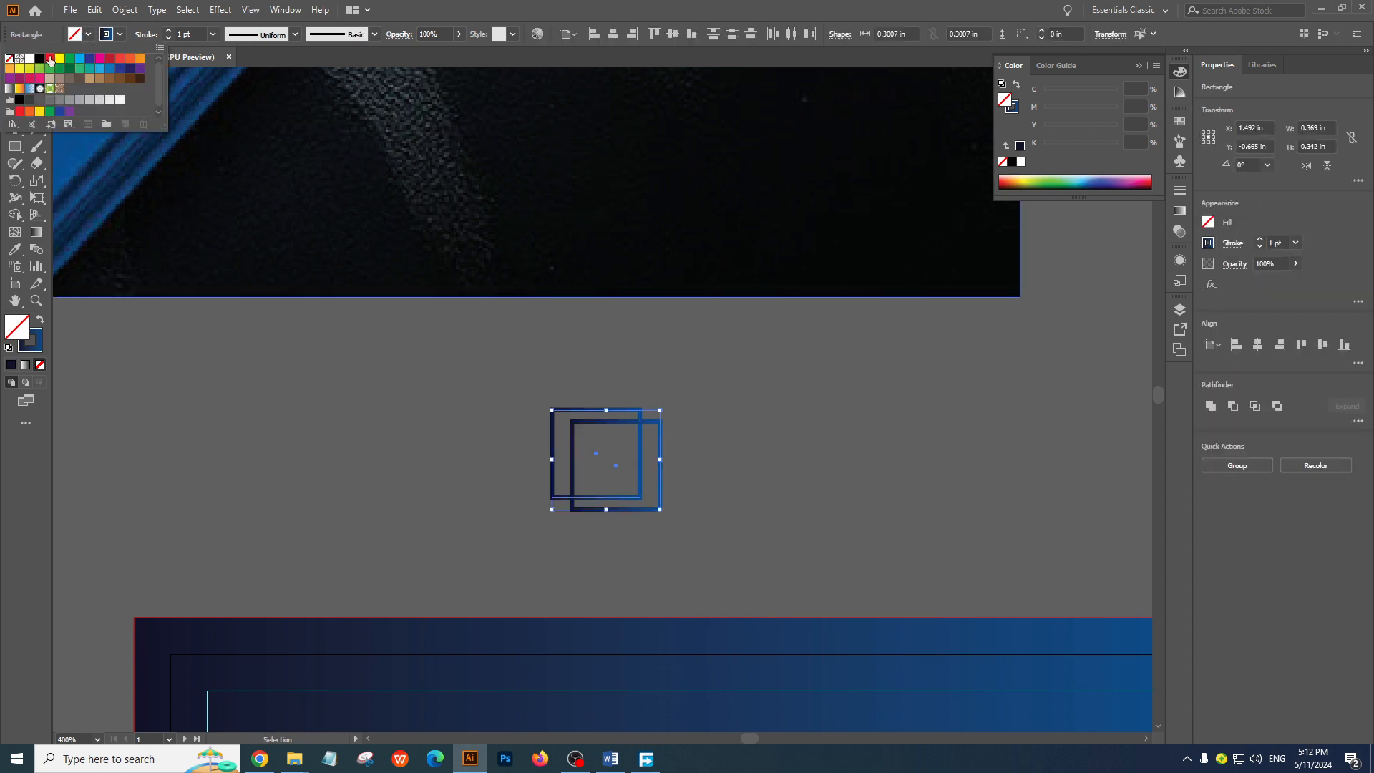
pyautogui.click(29, 59)
pyautogui.click(119, 34)
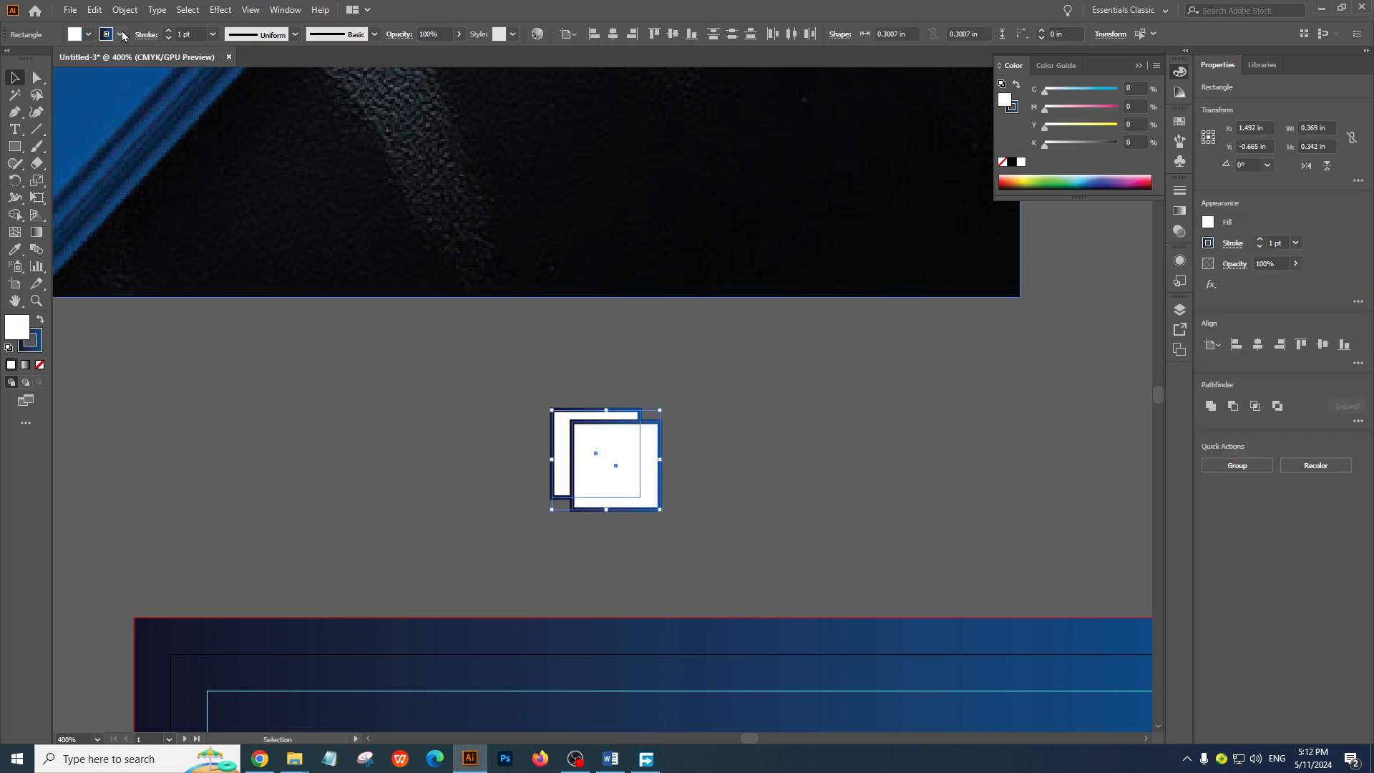
pyautogui.click(120, 34)
pyautogui.click(10, 58)
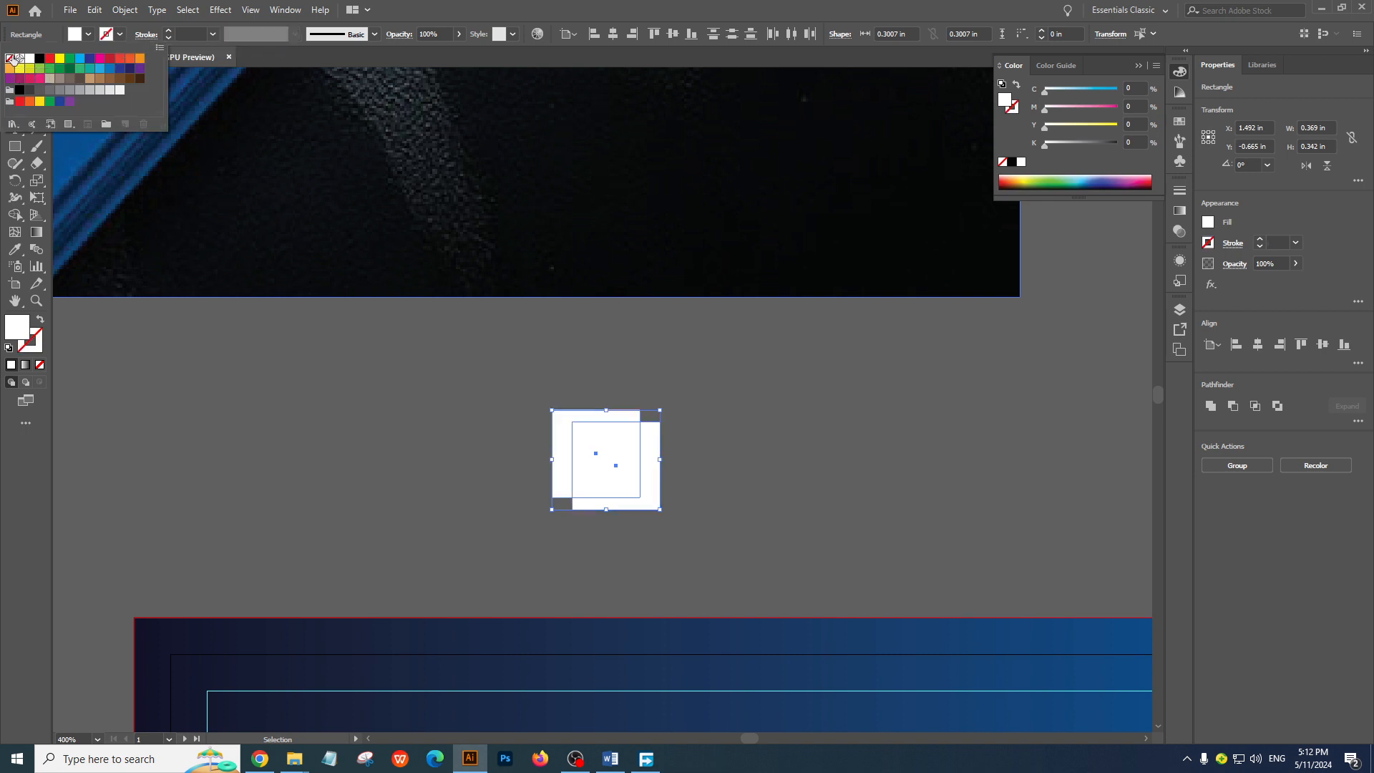
pyautogui.click(40, 322)
pyautogui.click(39, 320)
pyautogui.click(347, 398)
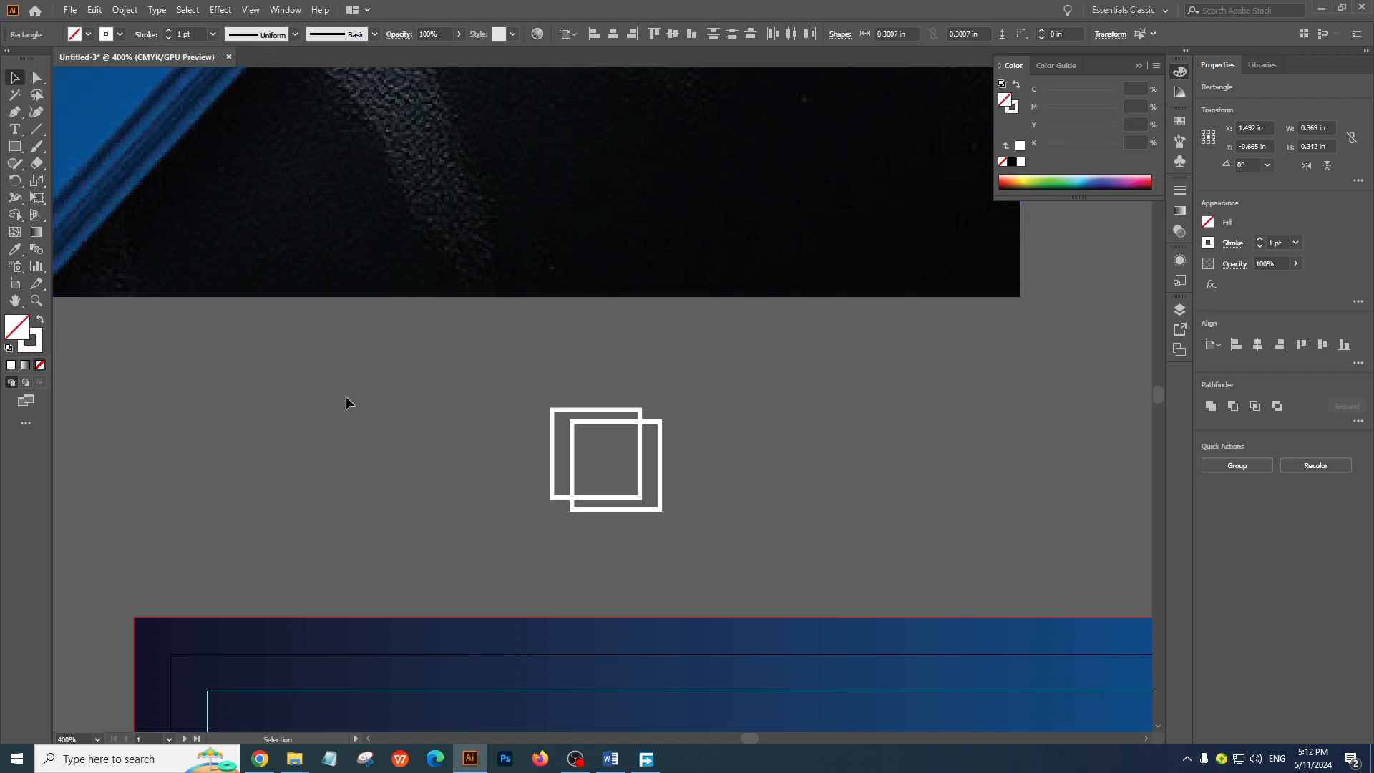
# Group the two white outlined squares and move the group to about X 2.64 in, Y -0.49 in
pyautogui.keyDown('ctrl'); pyautogui.keyDown('alt'); pyautogui.click(624, 466); pyautogui.keyUp('alt'); pyautogui.keyUp('ctrl')
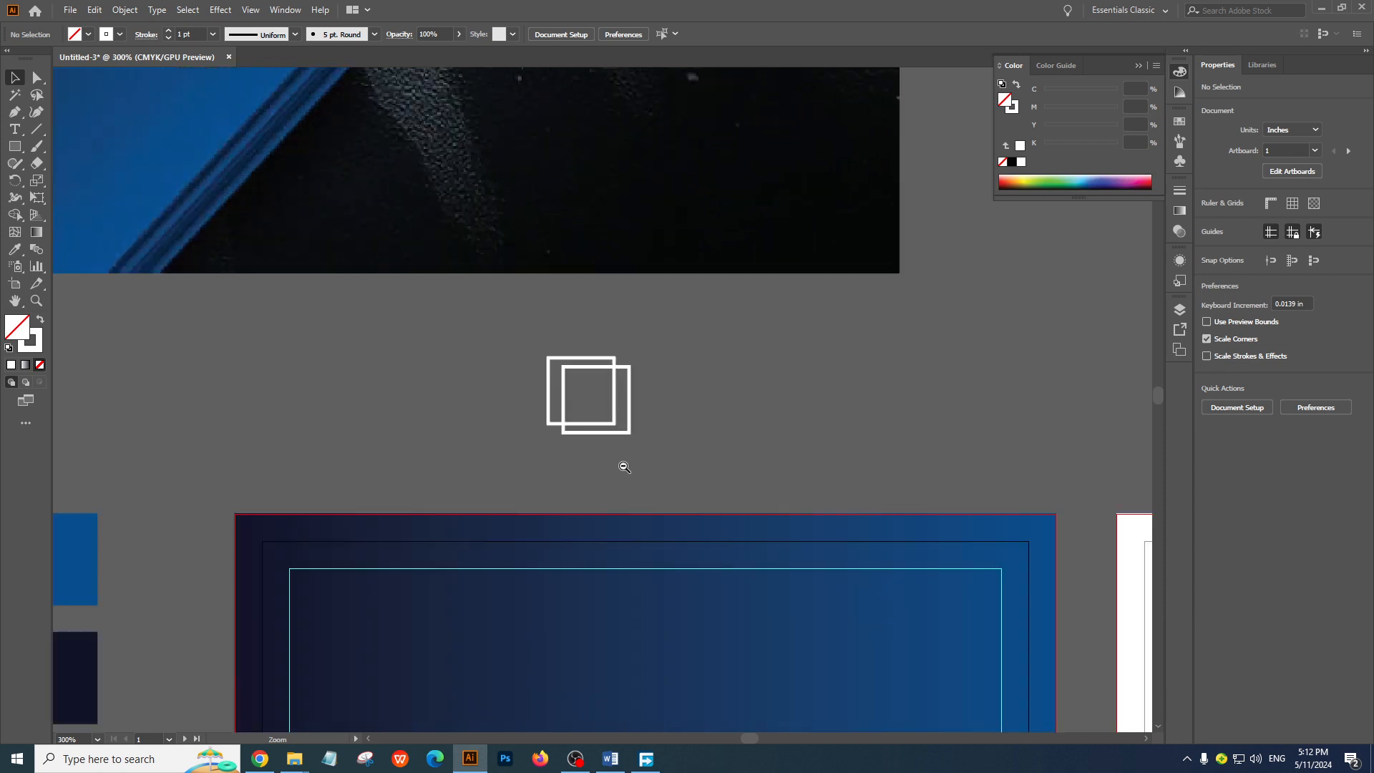
pyautogui.keyDown('ctrl'); pyautogui.keyDown('alt'); pyautogui.click(624, 466); pyautogui.keyUp('alt'); pyautogui.keyUp('ctrl')
pyautogui.moveTo(568, 376); pyautogui.dragTo(612, 389)
pyautogui.moveTo(546, 340); pyautogui.dragTo(735, 390)
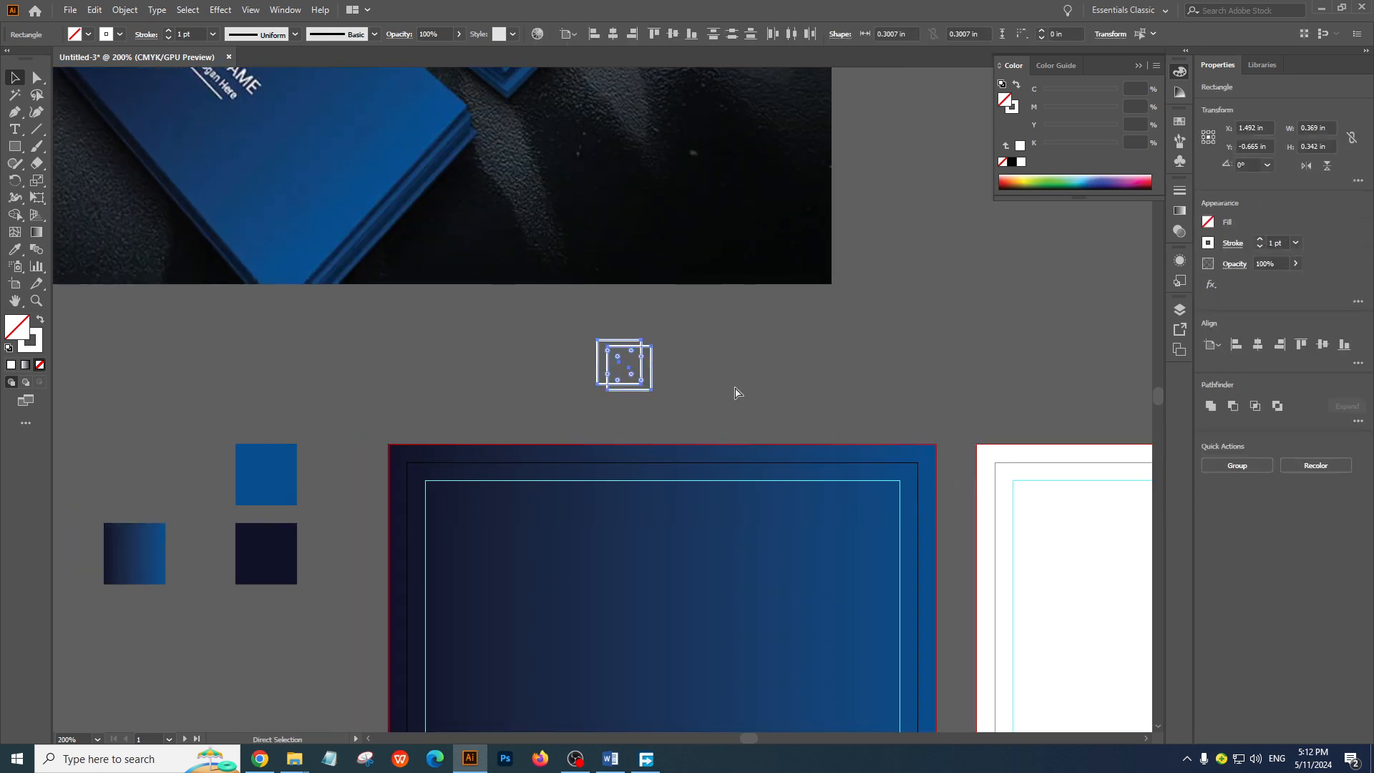
pyautogui.hotkey('ctrl', 'g')
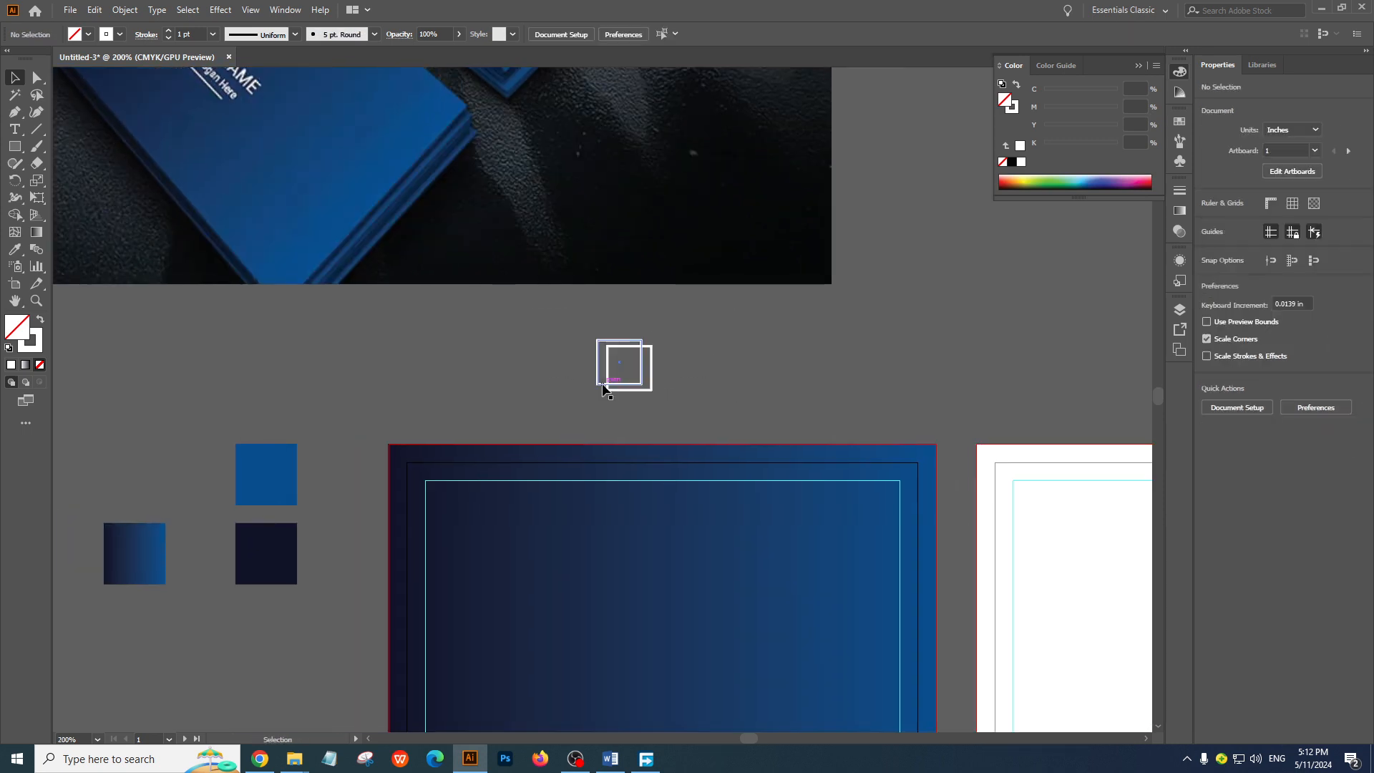
pyautogui.moveTo(613, 390); pyautogui.dragTo(781, 414)
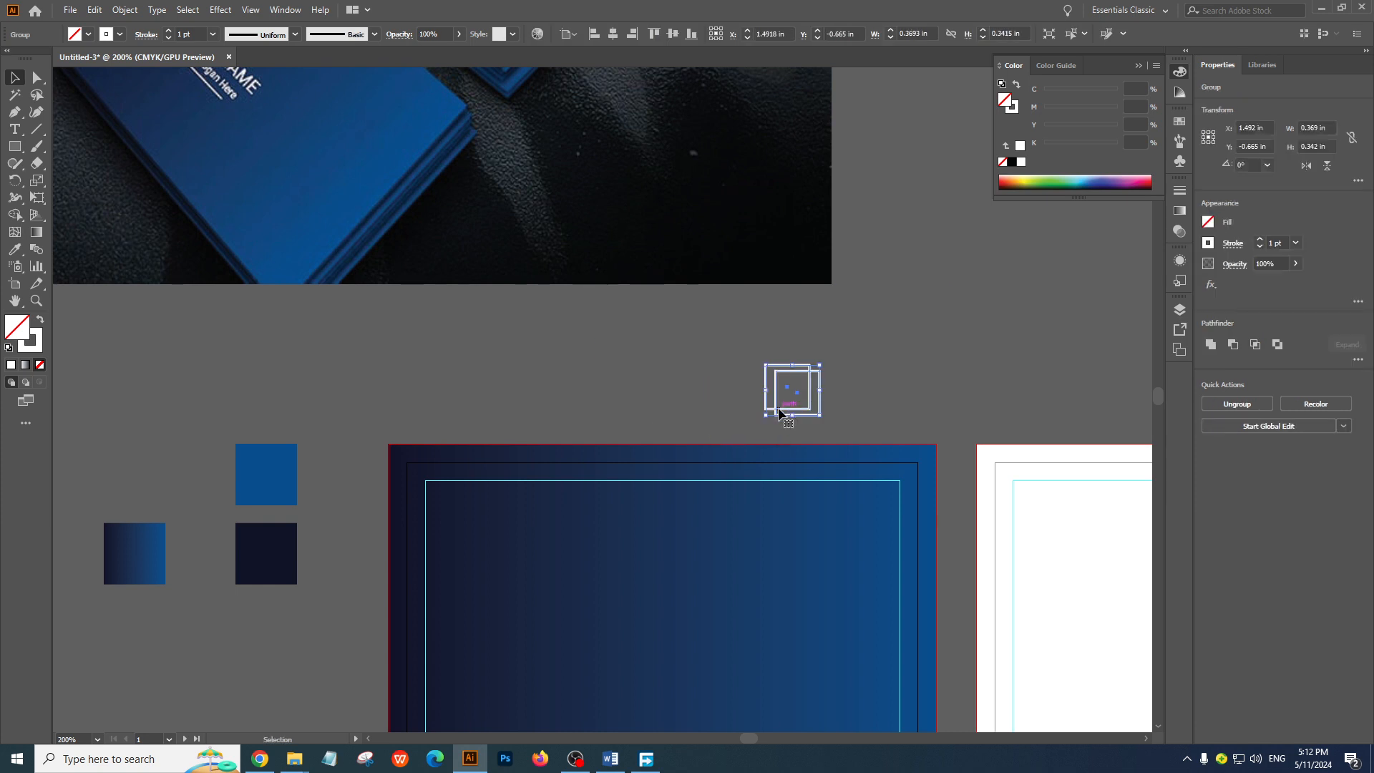
pyautogui.click(897, 363)
pyautogui.moveTo(683, 374); pyautogui.dragTo(859, 419)
pyautogui.click(899, 396)
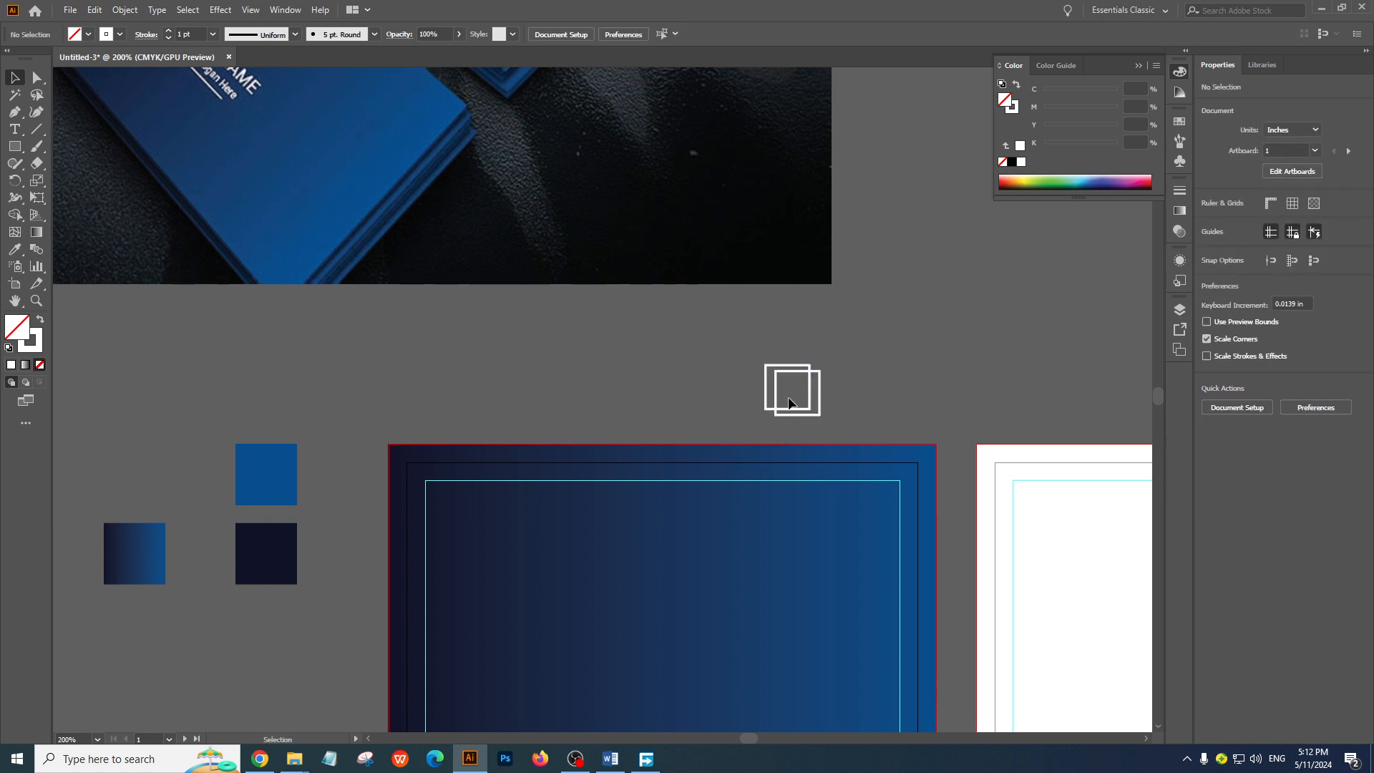
pyautogui.click(122, 10)
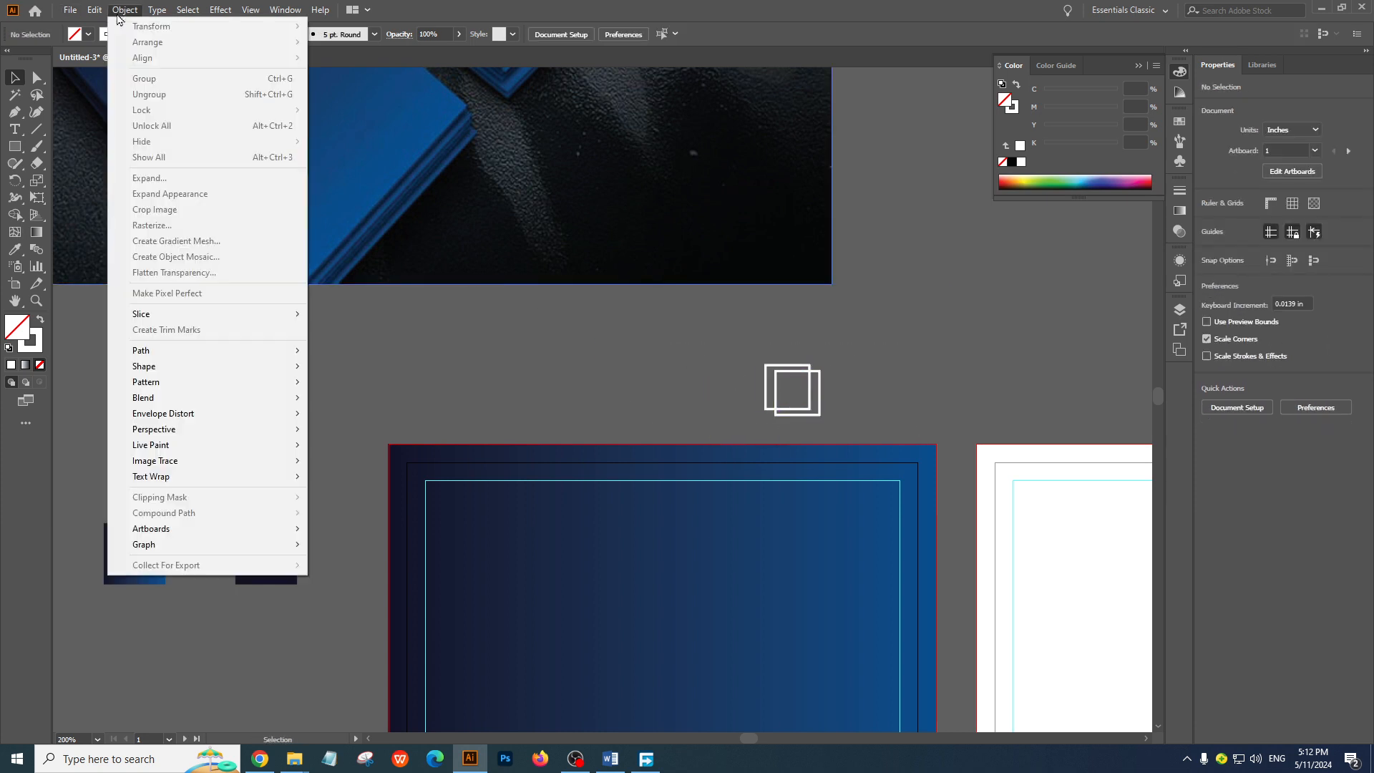
pyautogui.click(859, 392)
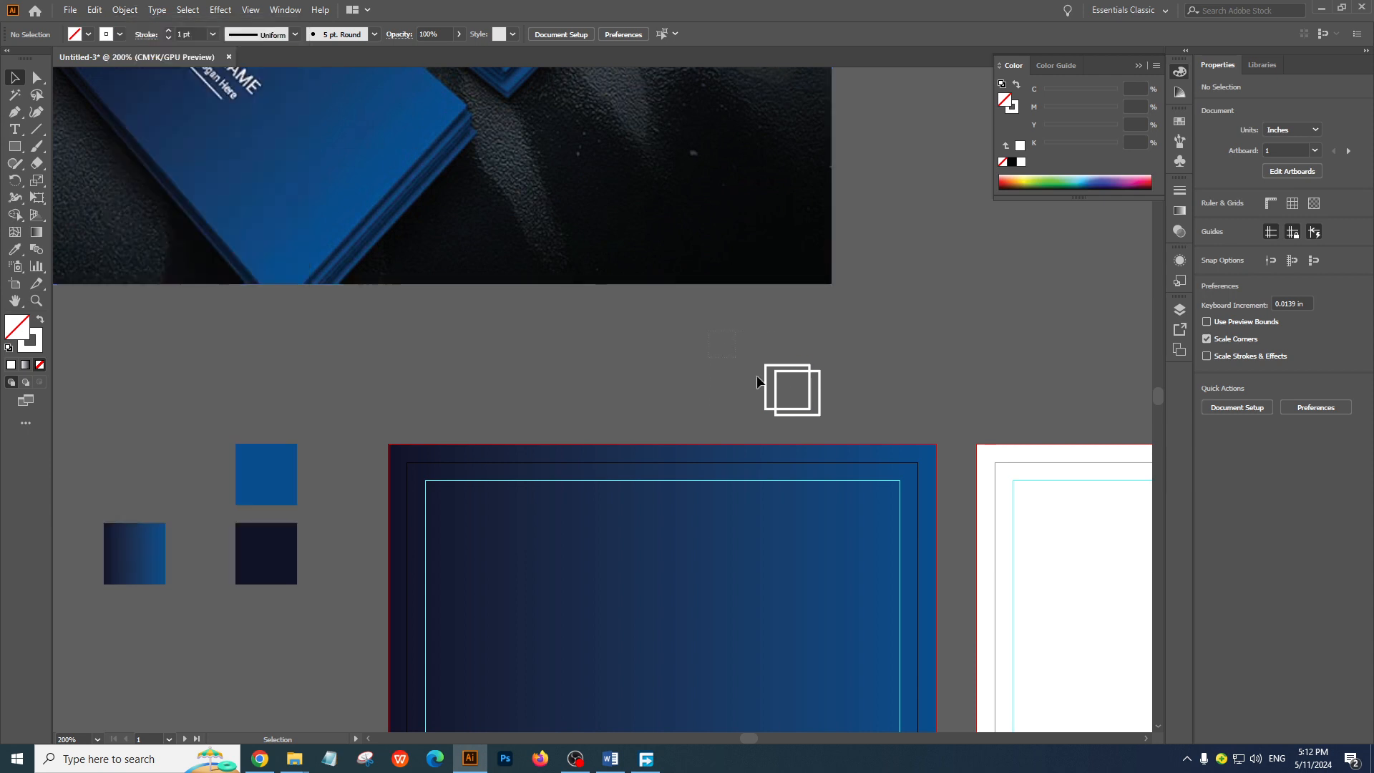
# Move the grouped white squares onto the upper middle of the front card, at about X 1.70 in, Y 0.54 in
pyautogui.click(765, 380)
pyautogui.click(120, 10)
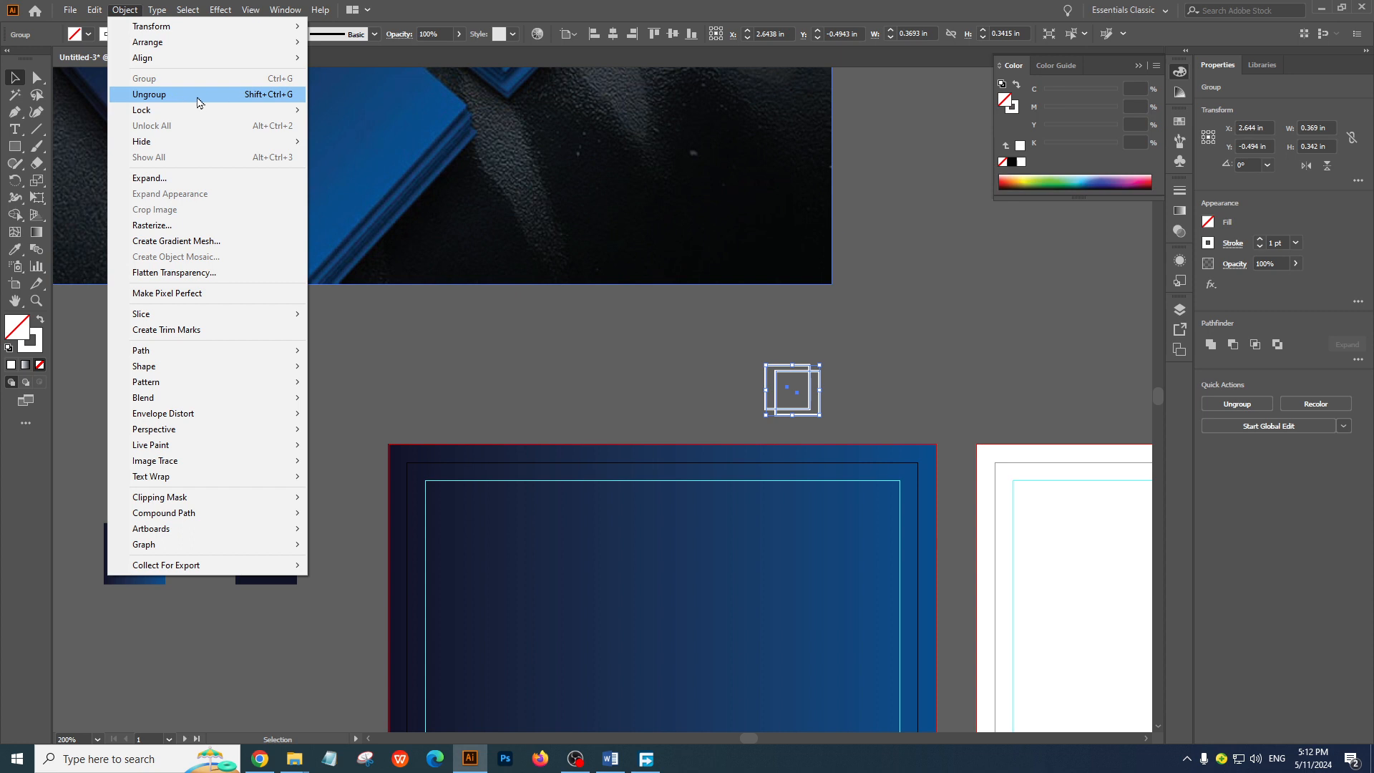
pyautogui.click(856, 373)
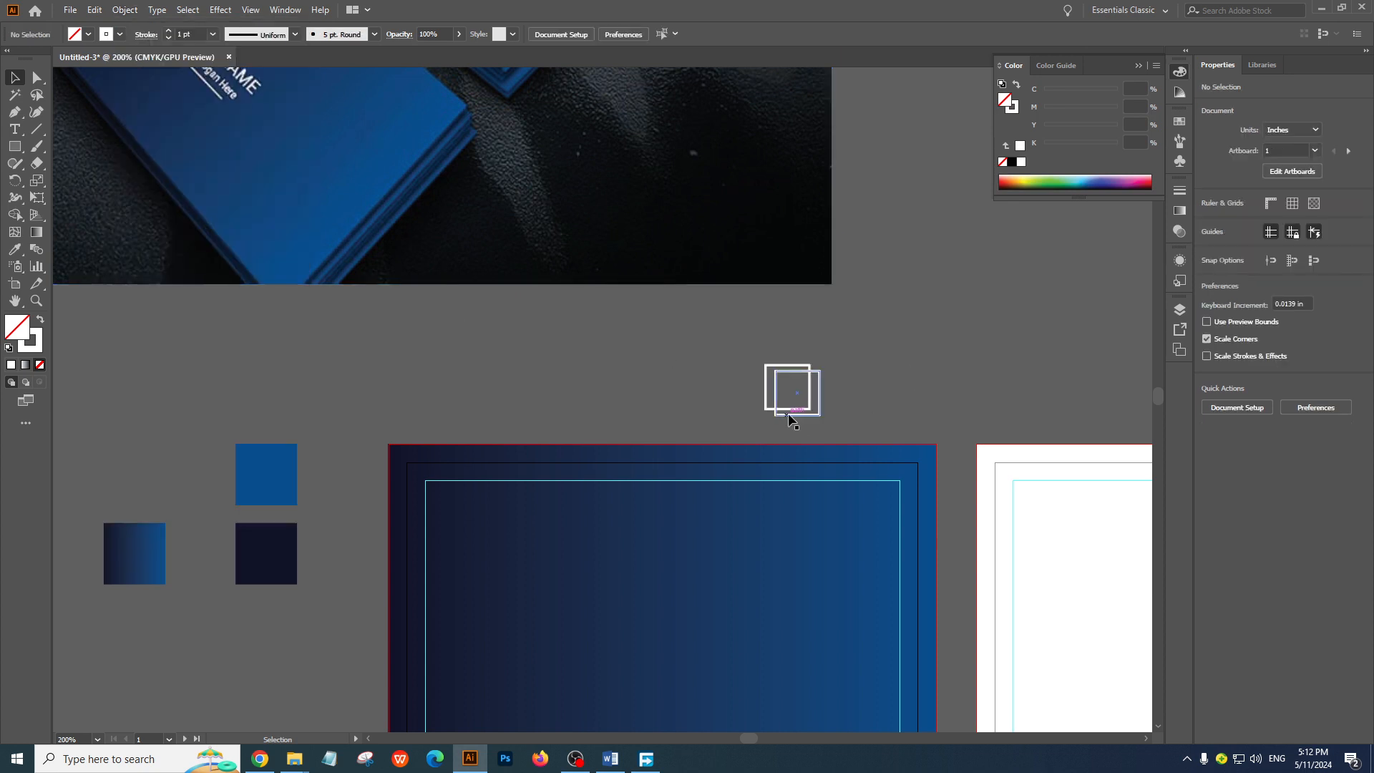
pyautogui.moveTo(806, 418); pyautogui.dragTo(669, 569)
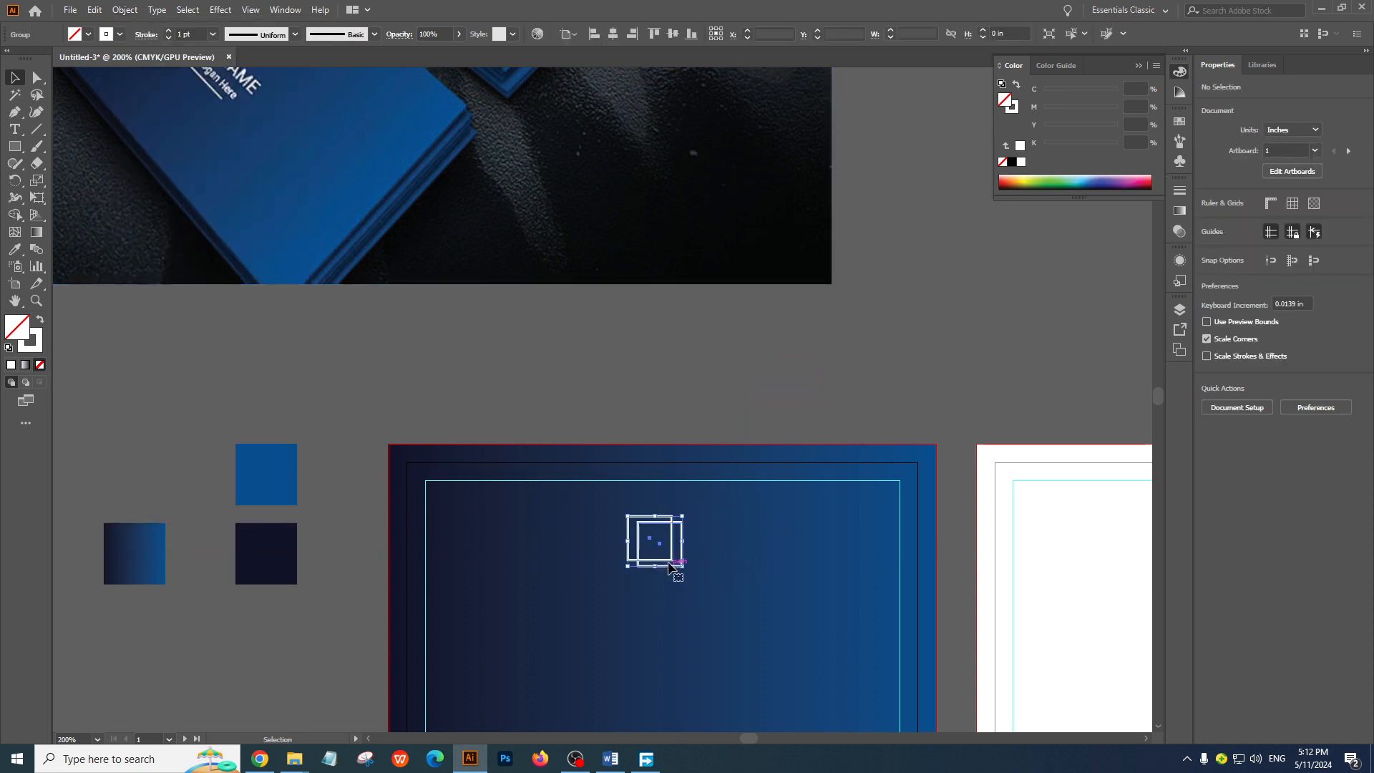
pyautogui.click(699, 399)
pyautogui.keyDown('ctrl'); pyautogui.keyDown('alt'); pyautogui.click(700, 396); pyautogui.keyUp('alt'); pyautogui.keyUp('ctrl')
pyautogui.click(571, 398)
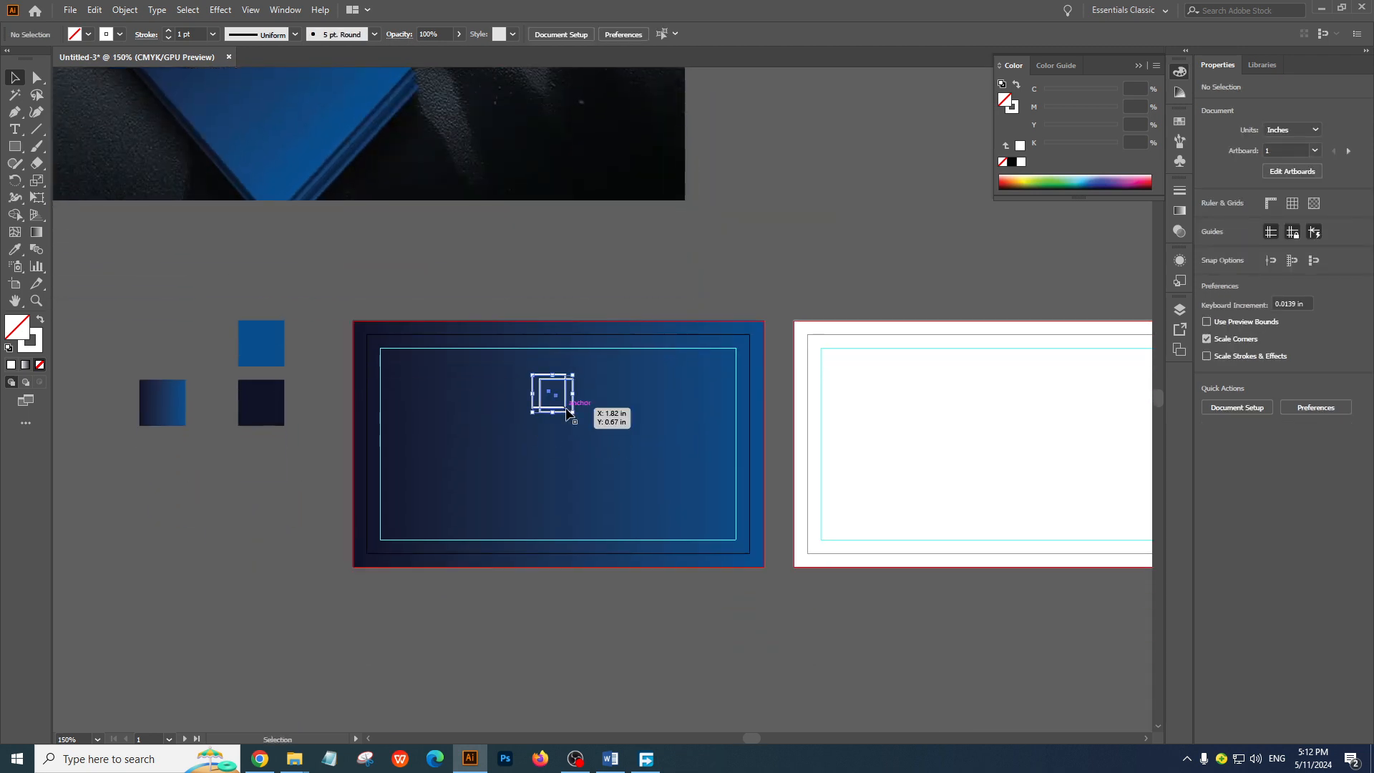
# Center the white squares group horizontally on the front artboard
pyautogui.keyDown('shift'); pyautogui.click(680, 402); pyautogui.keyUp('shift')
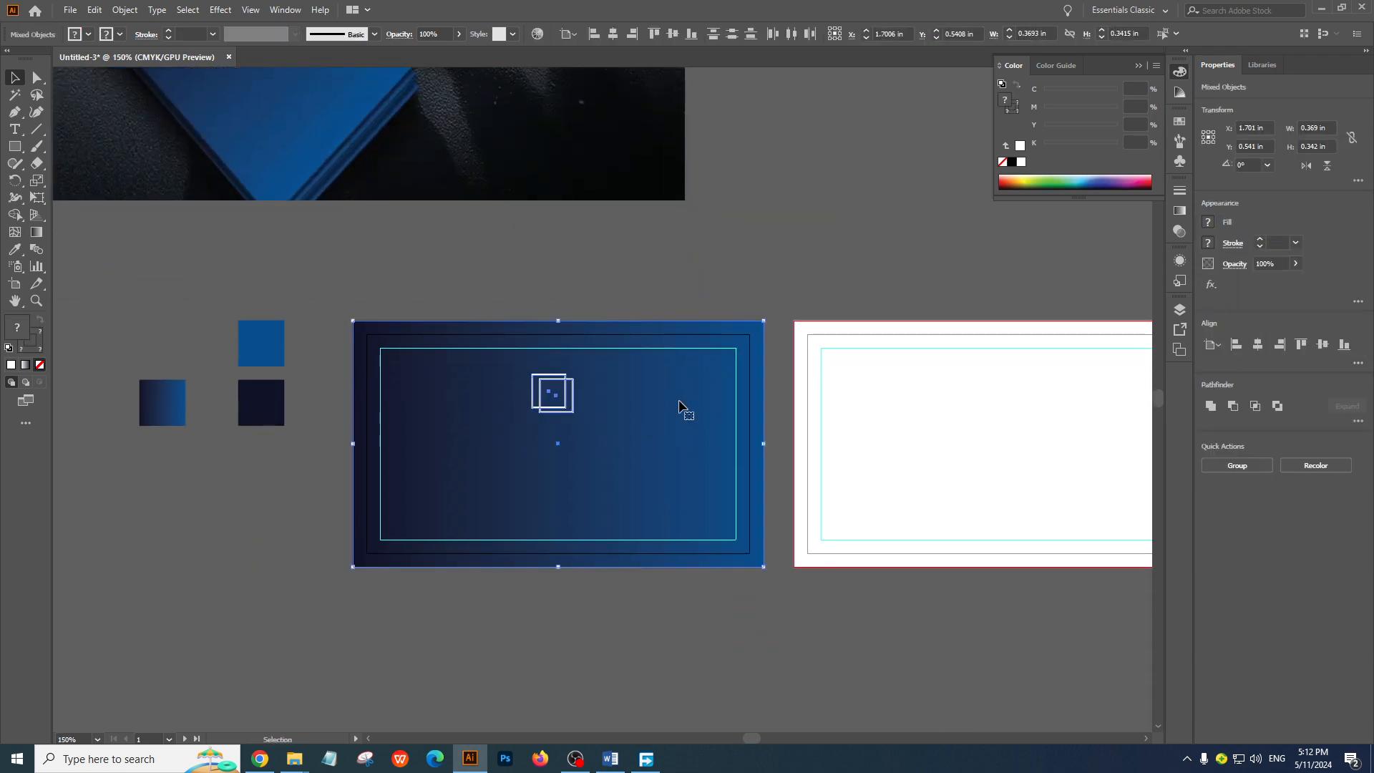
pyautogui.click(713, 287)
pyautogui.click(567, 411)
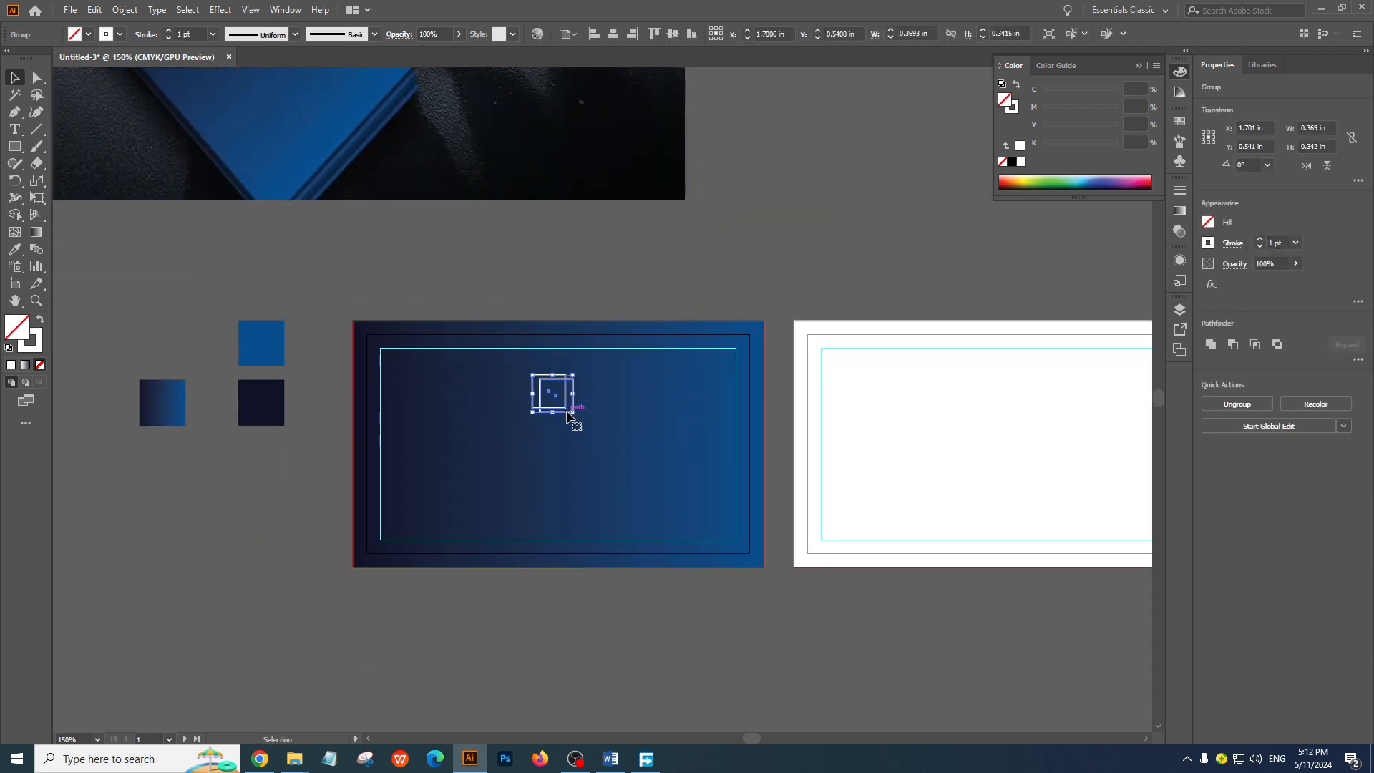
pyautogui.click(614, 36)
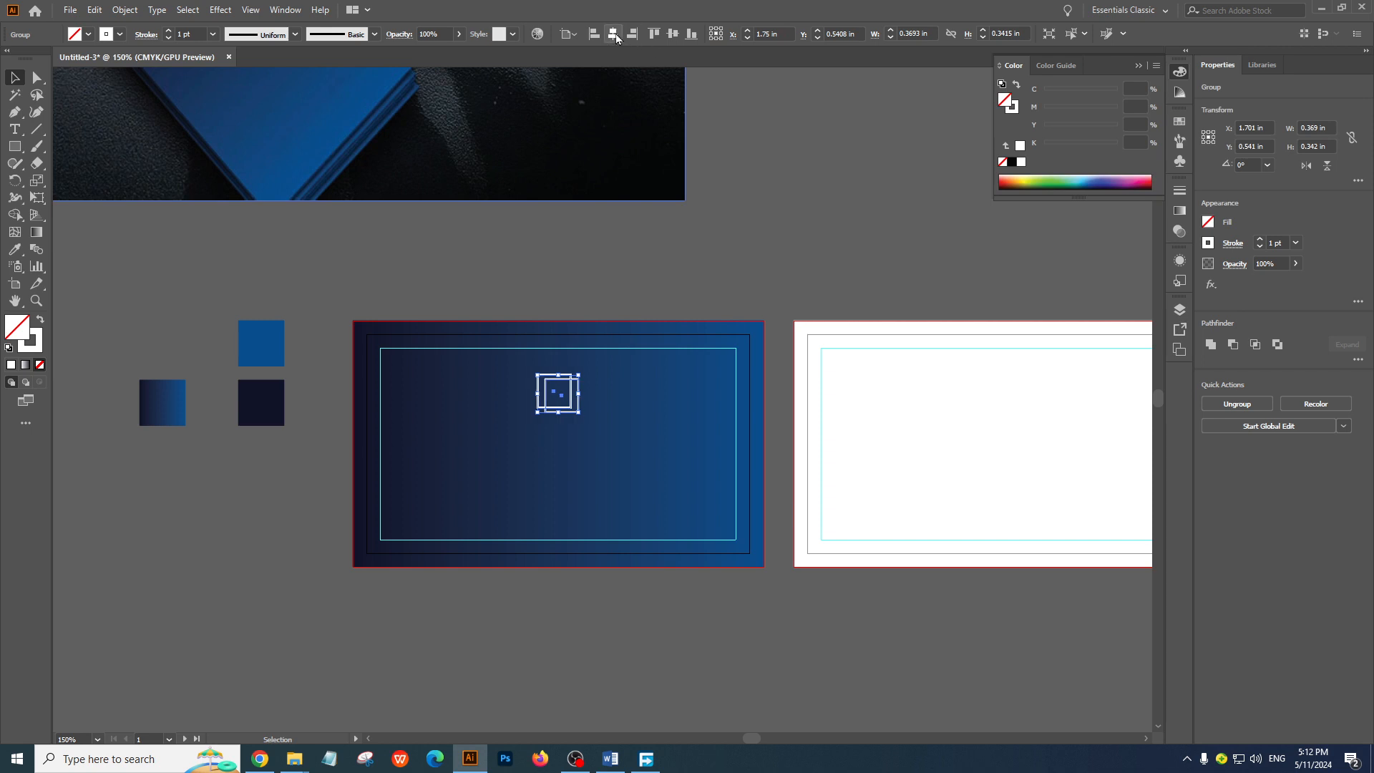
pyautogui.click(776, 291)
# Add a point text reading "logo name" in the empty area beside the front card
pyautogui.moveTo(629, 298); pyautogui.dragTo(672, 369)
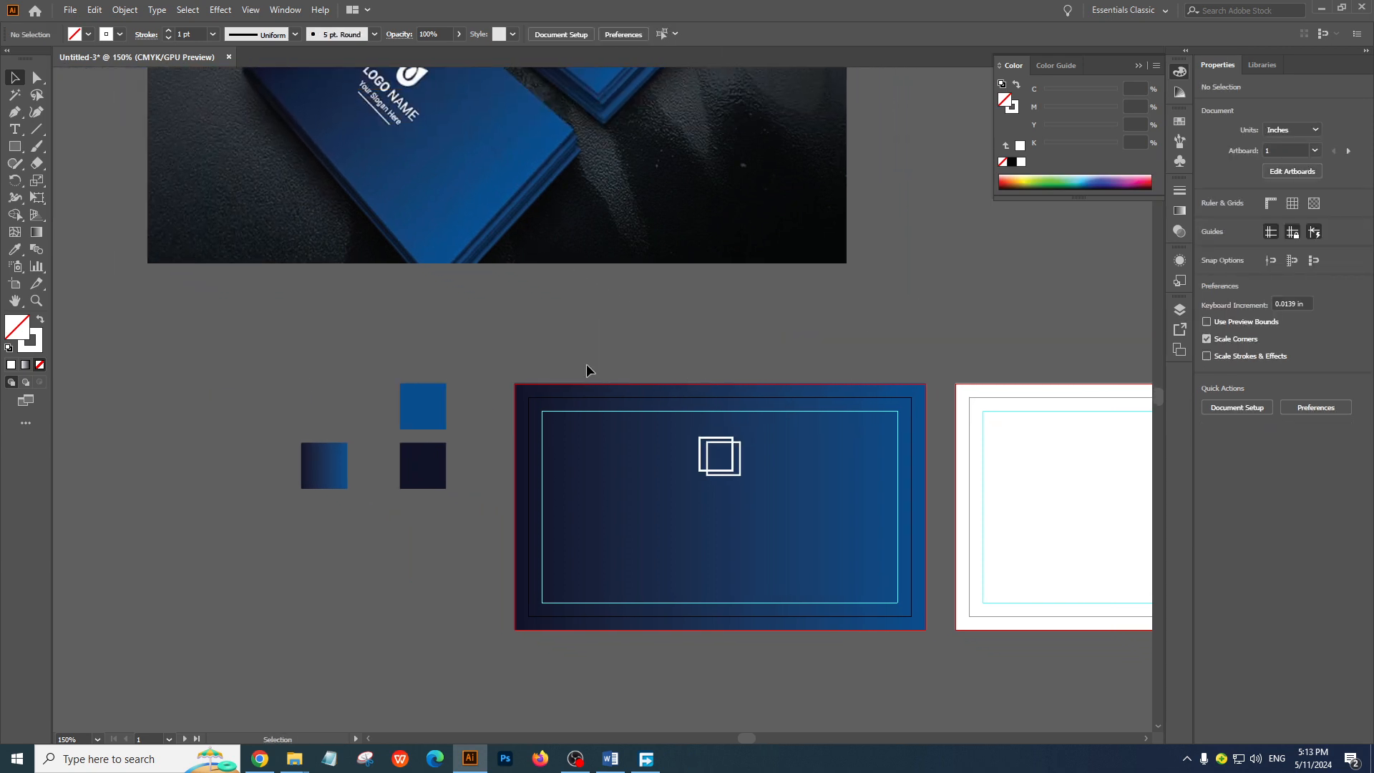
pyautogui.click(15, 129)
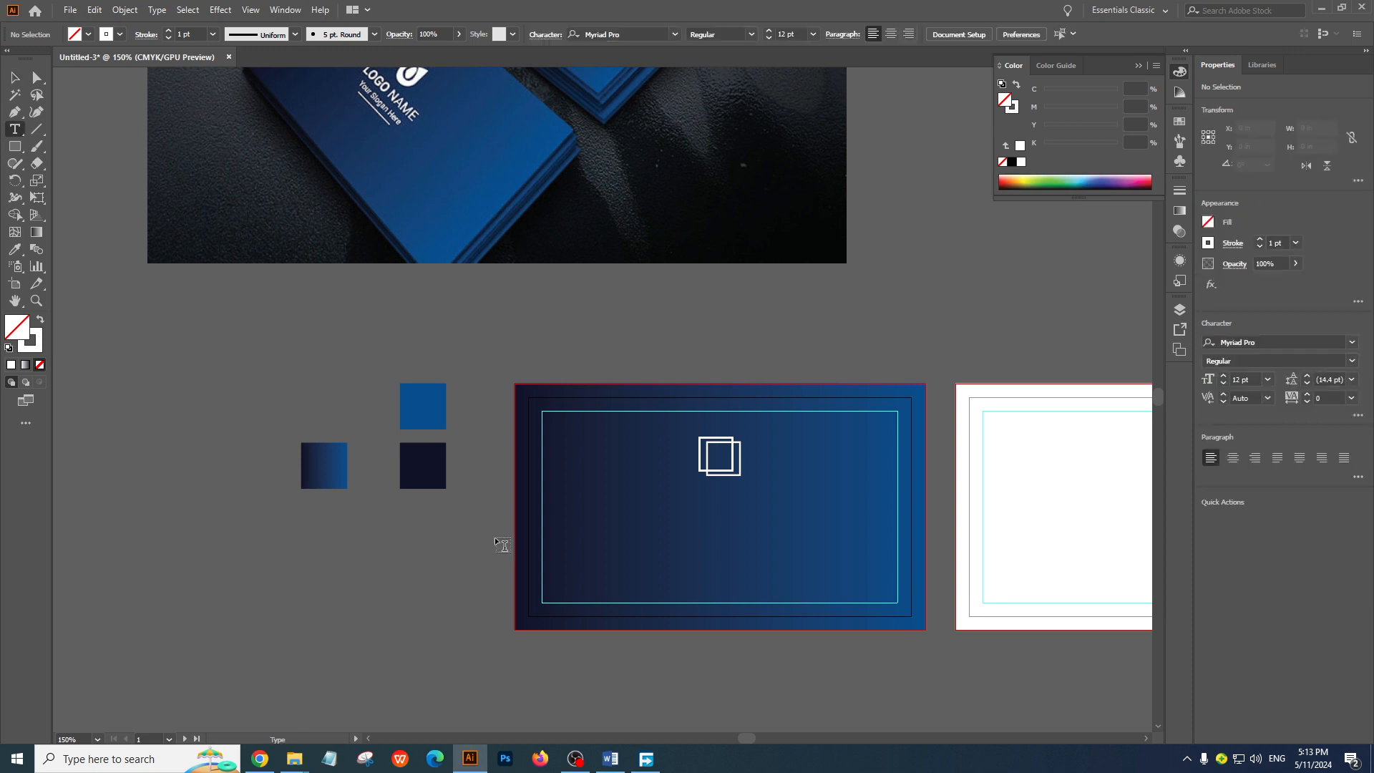
pyautogui.click(427, 537)
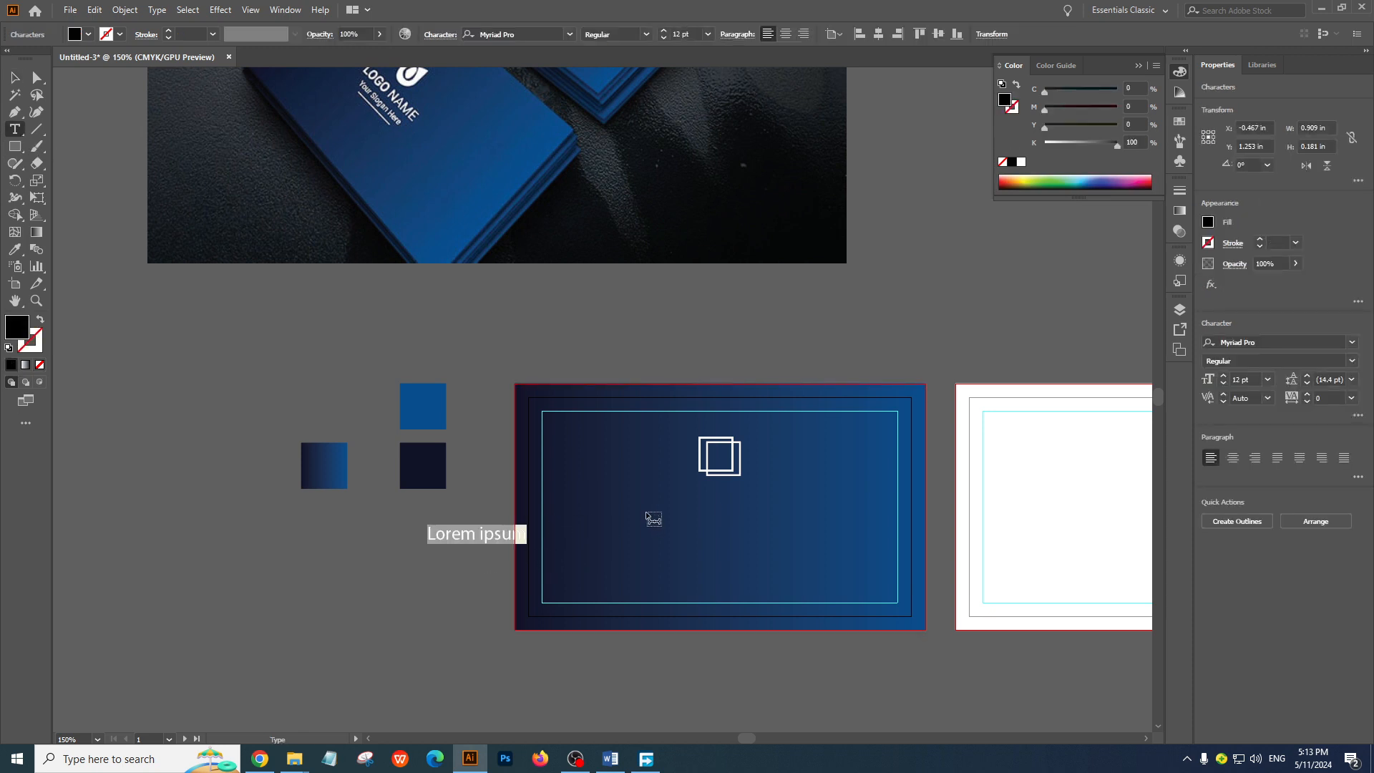
pyautogui.write('logo name')
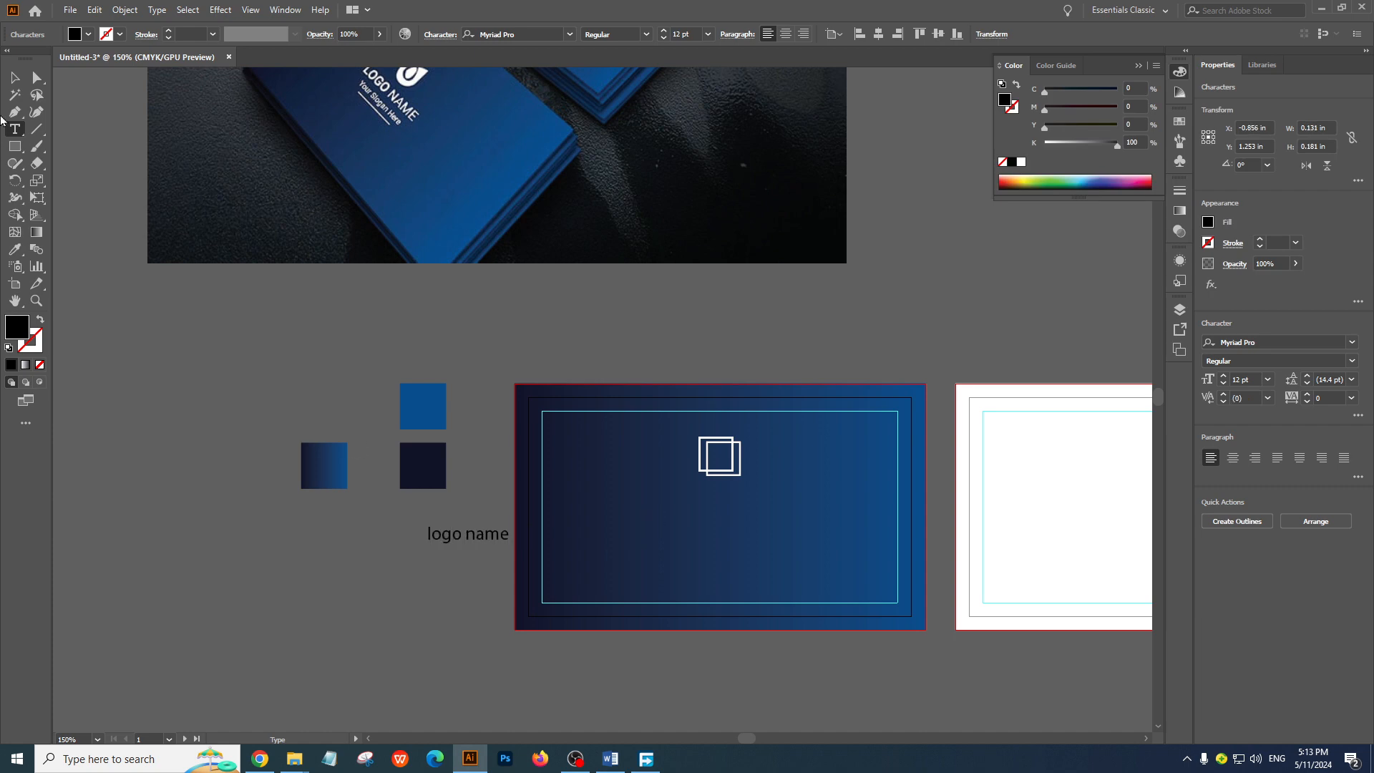
pyautogui.press('Escape')
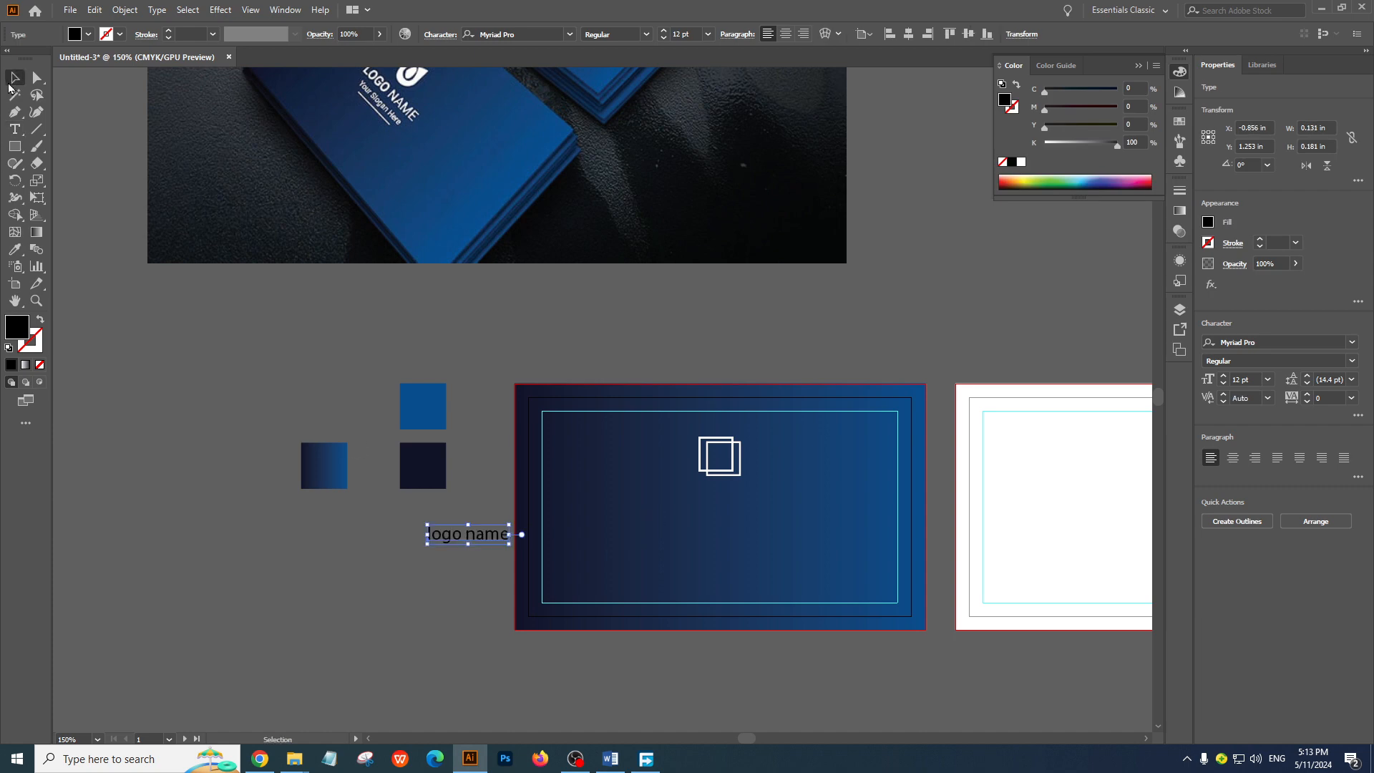
# Give the "logo name" text a white fill and no stroke, sampling the white squares with the Eyedropper and swapping fill and stroke
pyautogui.click(14, 249)
pyautogui.click(733, 446)
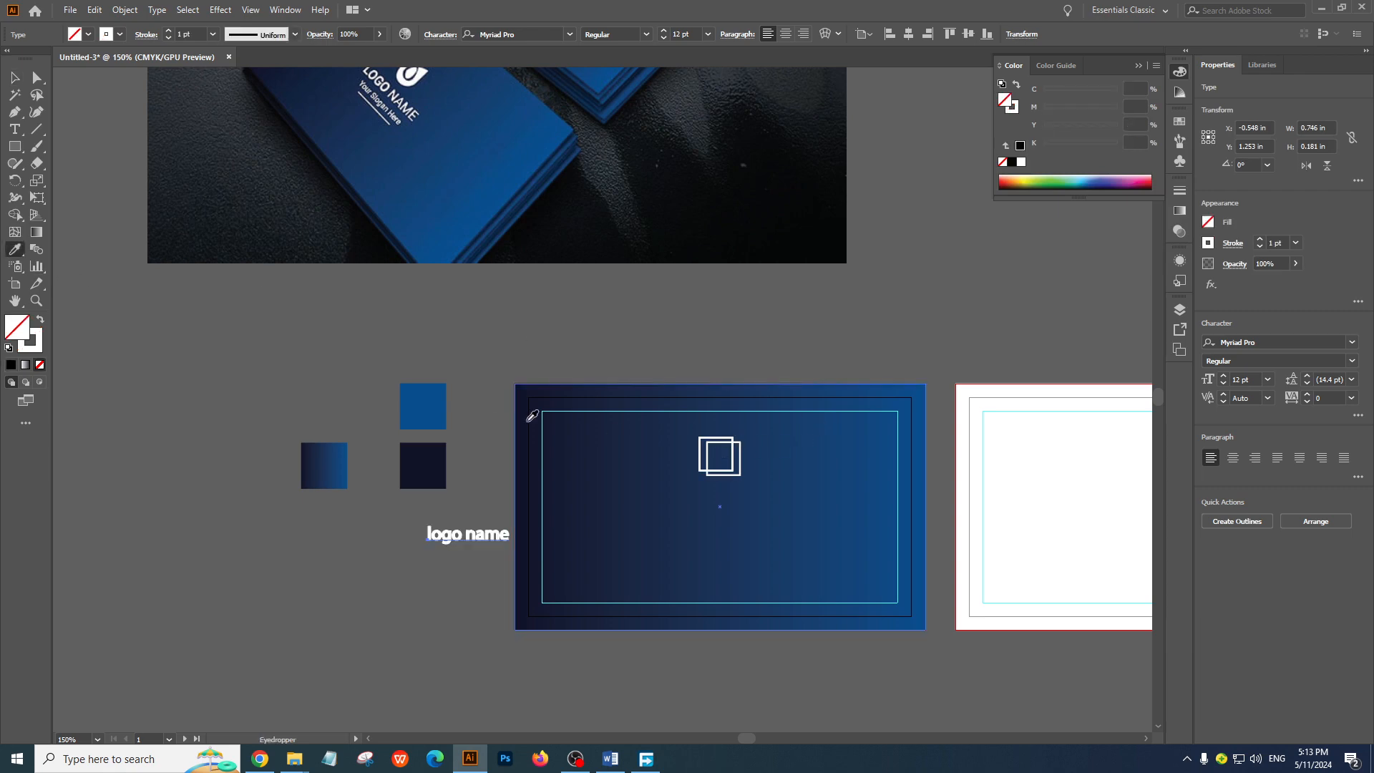
pyautogui.click(39, 320)
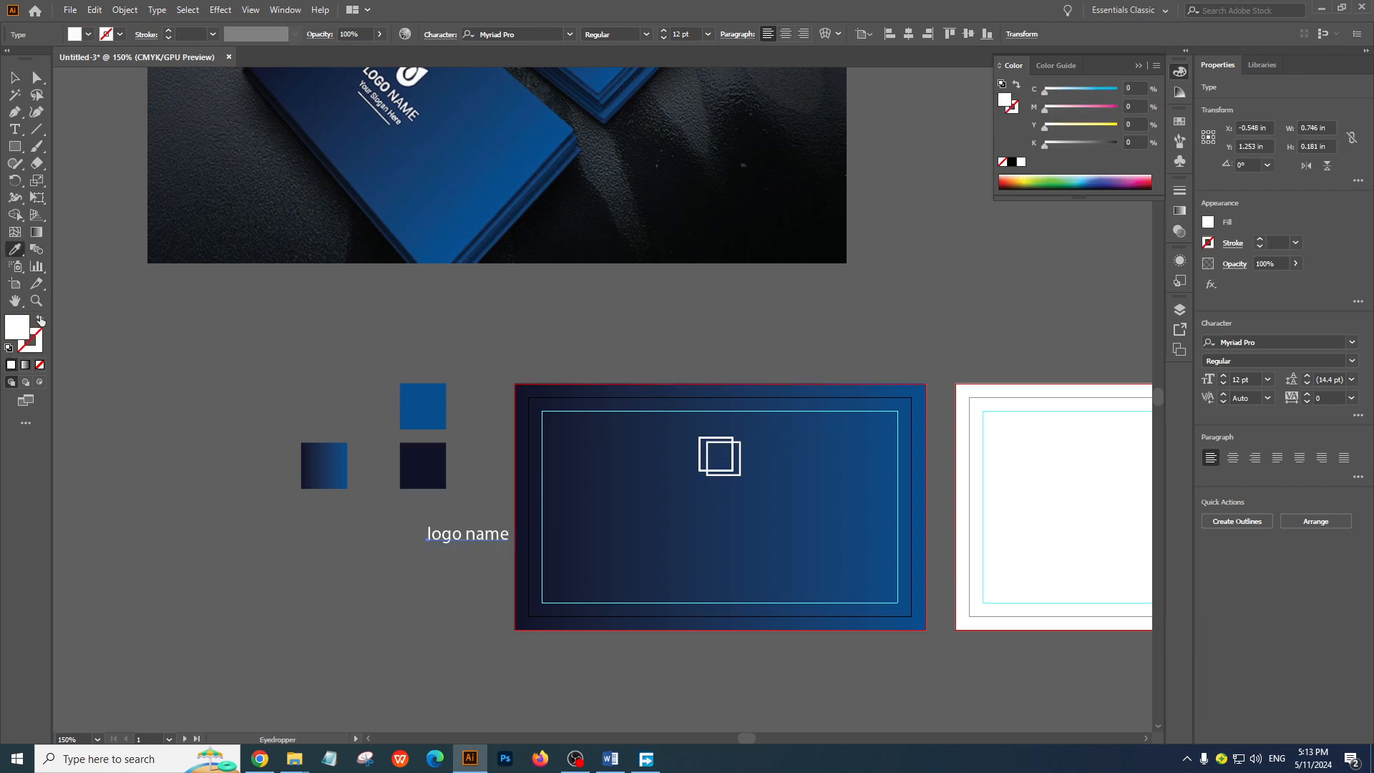
pyautogui.click(15, 94)
pyautogui.click(15, 77)
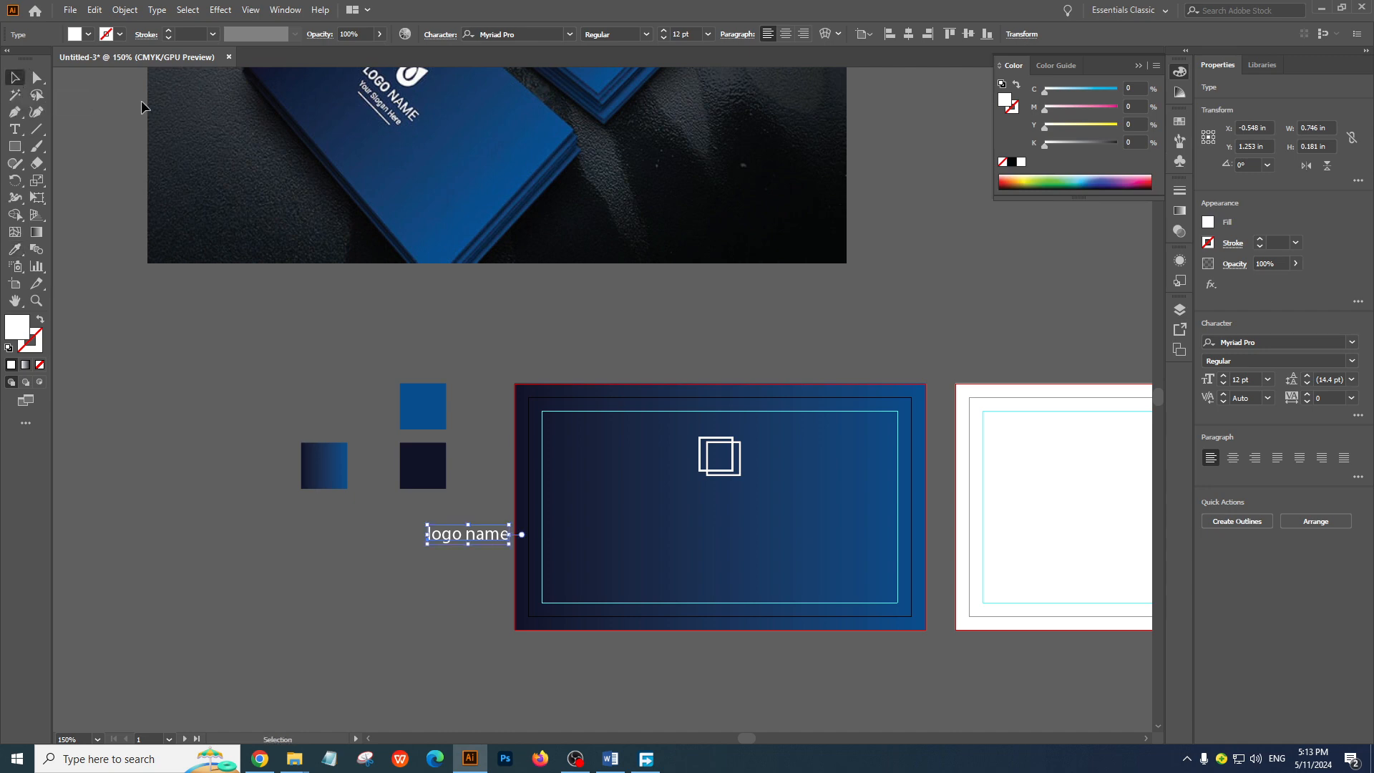
# Move the "logo name" text onto the front card below the squares, at about X 1.78 in, Y 0.95 in
pyautogui.click(452, 560)
pyautogui.moveTo(471, 533); pyautogui.dragTo(704, 398)
pyautogui.click(313, 604)
pyautogui.keyDown('ctrl'); pyautogui.click(645, 431); pyautogui.keyUp('ctrl')
pyautogui.keyDown('ctrl'); pyautogui.click(645, 431); pyautogui.keyUp('ctrl')
pyautogui.click(702, 386)
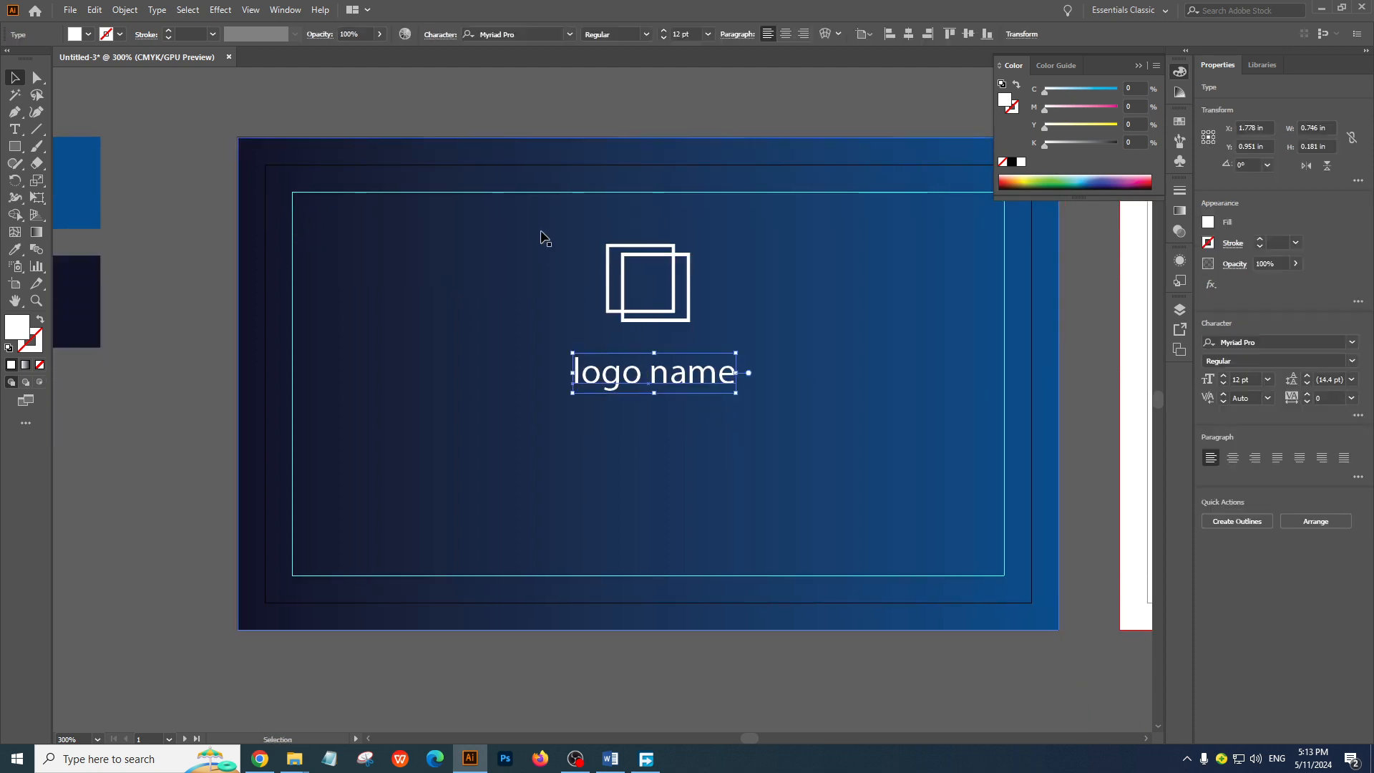
# Apply All Caps to the "logo name" text
pyautogui.click(441, 35)
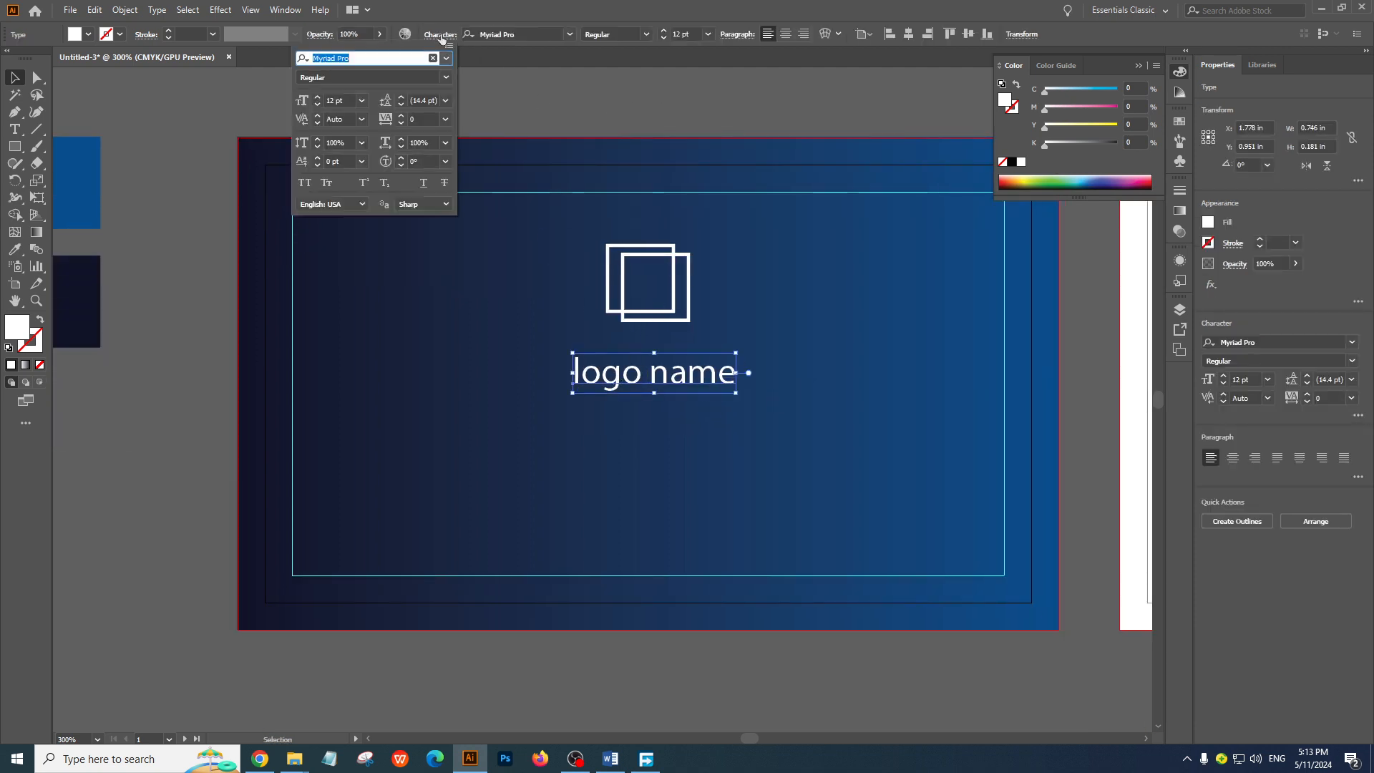
pyautogui.click(304, 185)
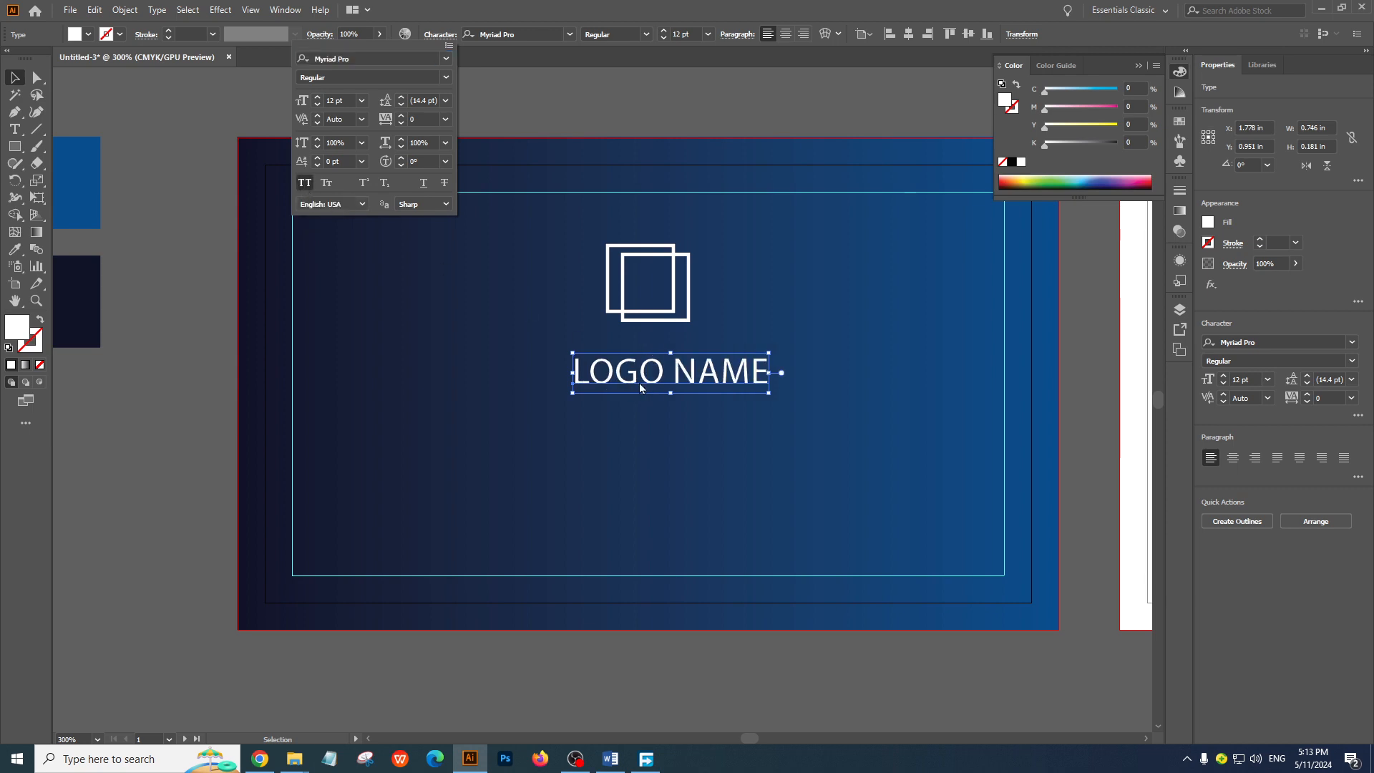
pyautogui.click(208, 383)
# Center the LOGO NAME text horizontally on the front artboard
pyautogui.click(741, 380)
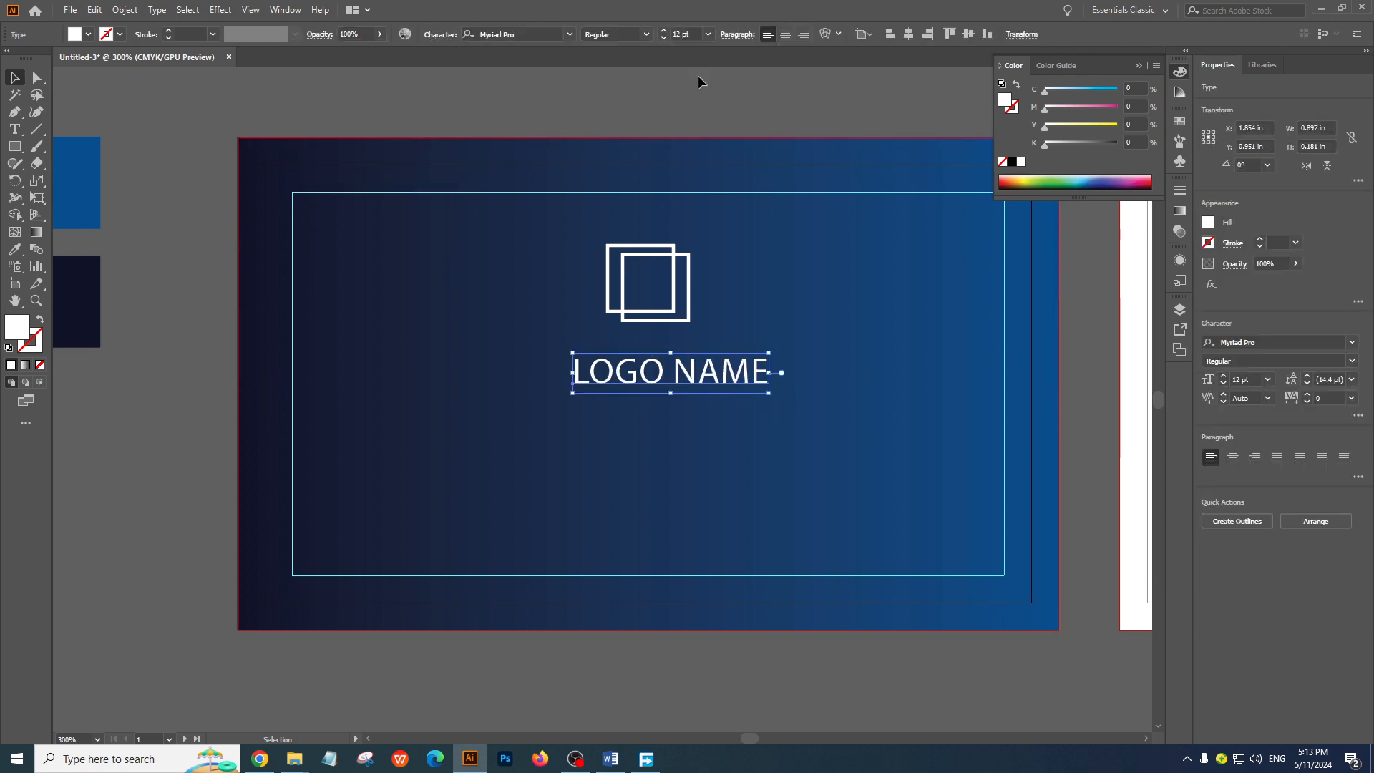
pyautogui.click(908, 33)
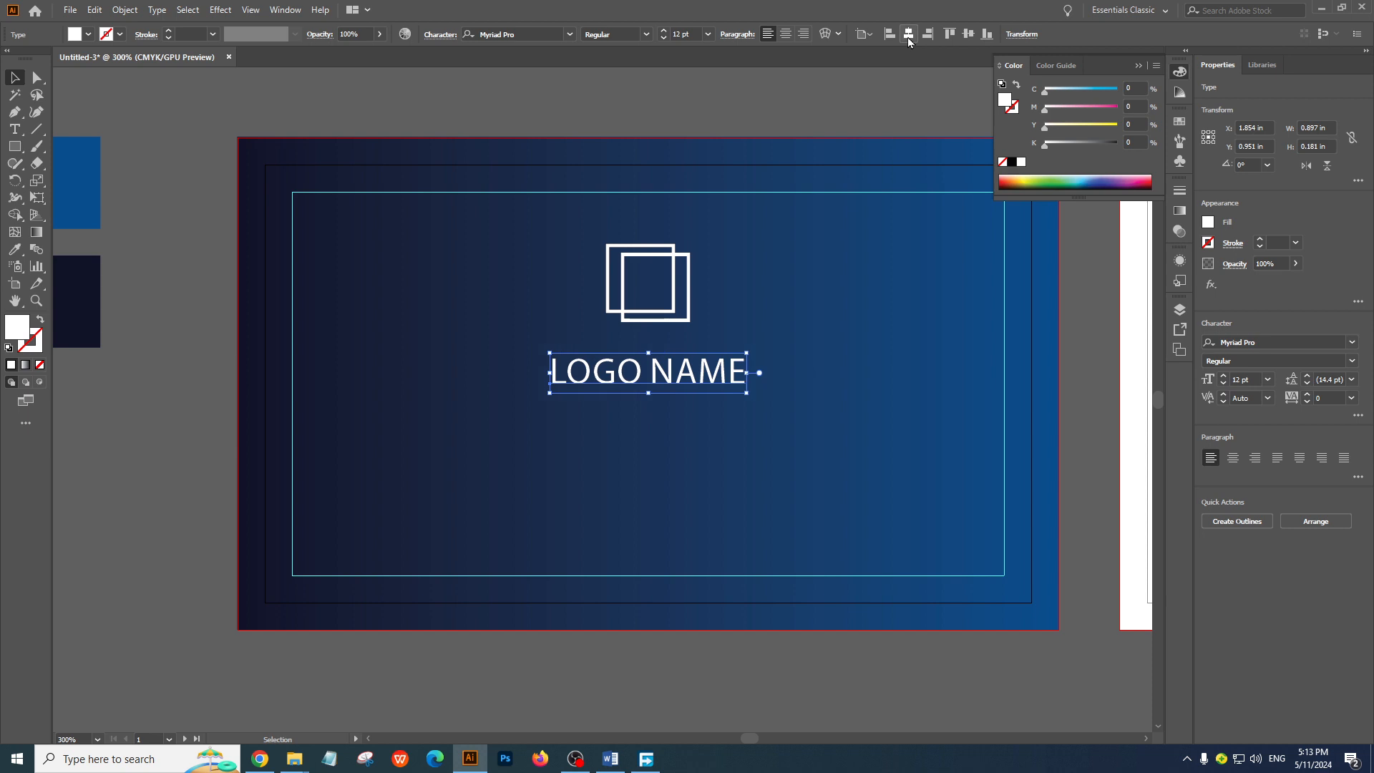
pyautogui.click(212, 454)
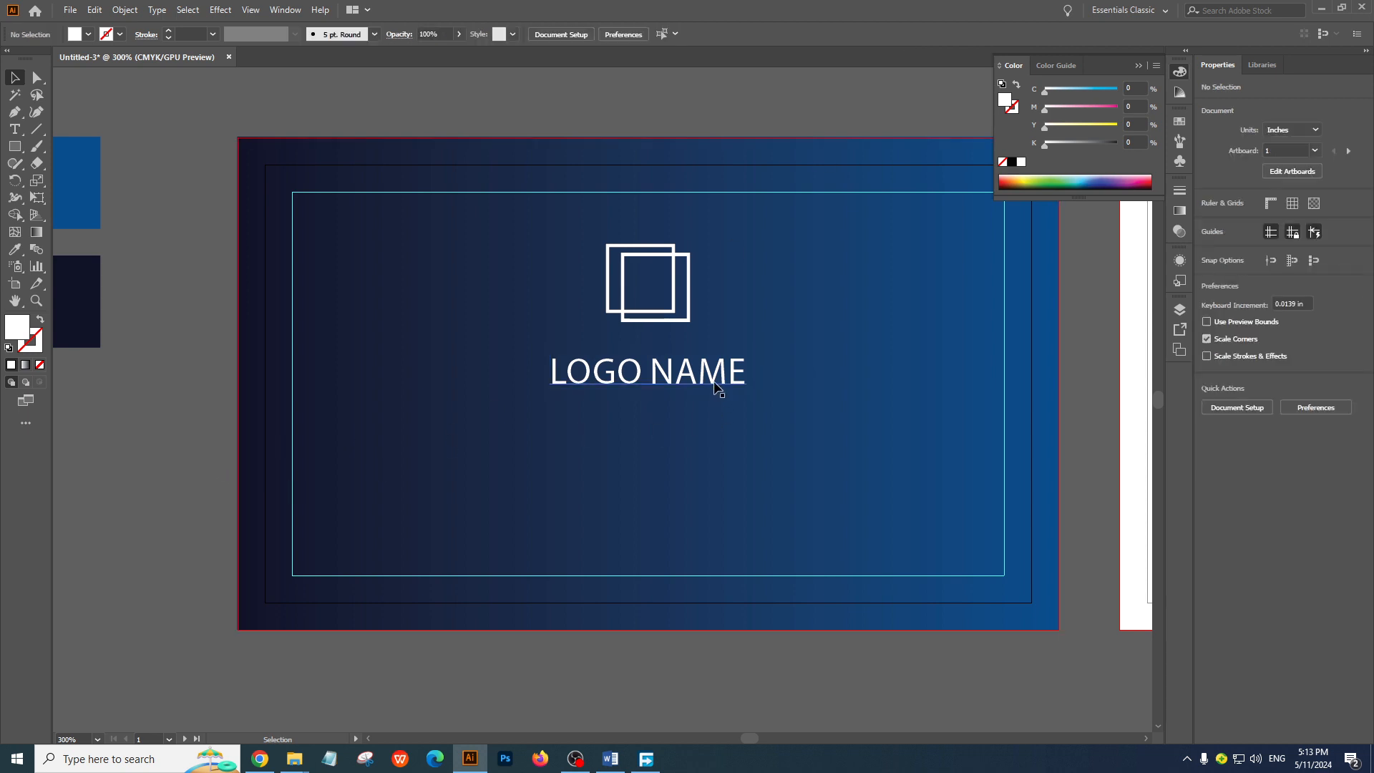
pyautogui.click(718, 387)
pyautogui.click(611, 420)
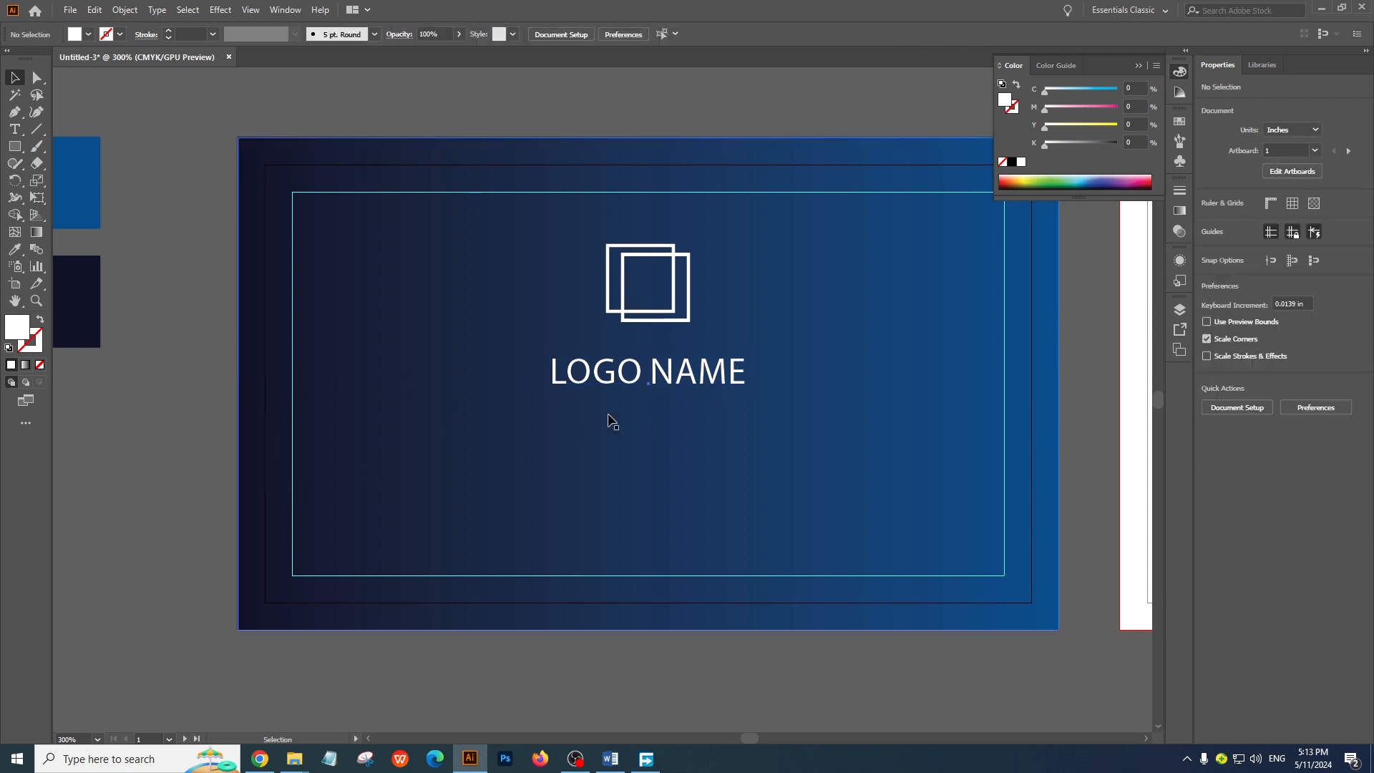
# Search the font list for "lato" and set the LOGO NAME text to Lato in the Black style
pyautogui.click(642, 374)
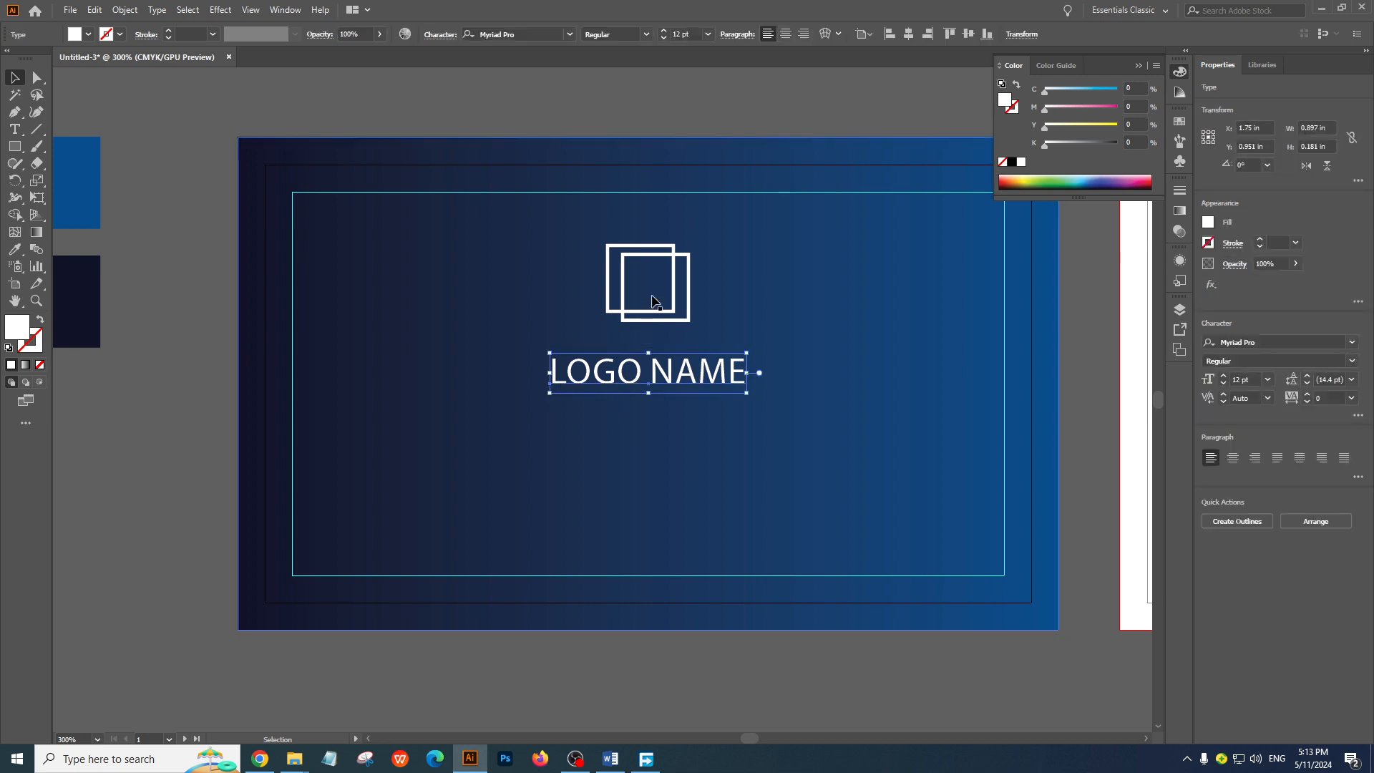
pyautogui.click(539, 33)
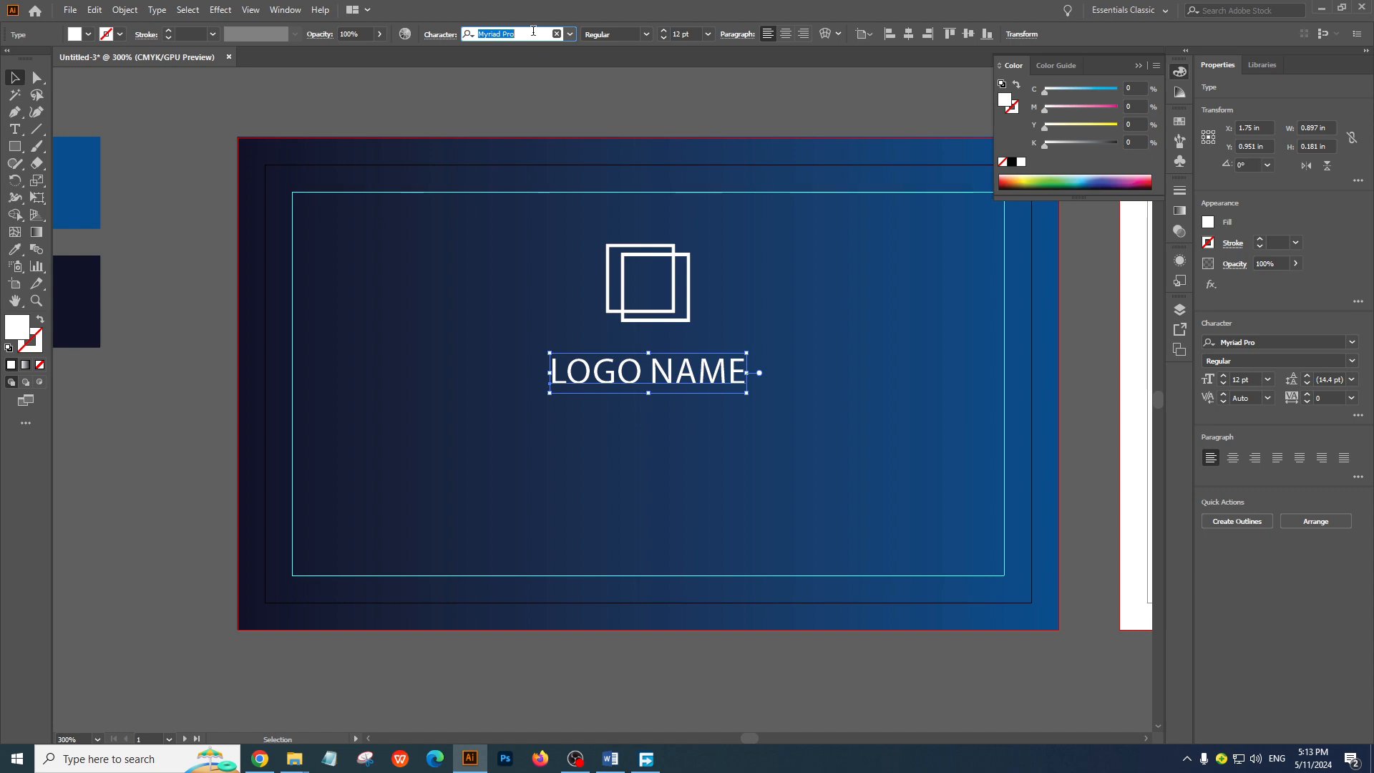
pyautogui.click(570, 38)
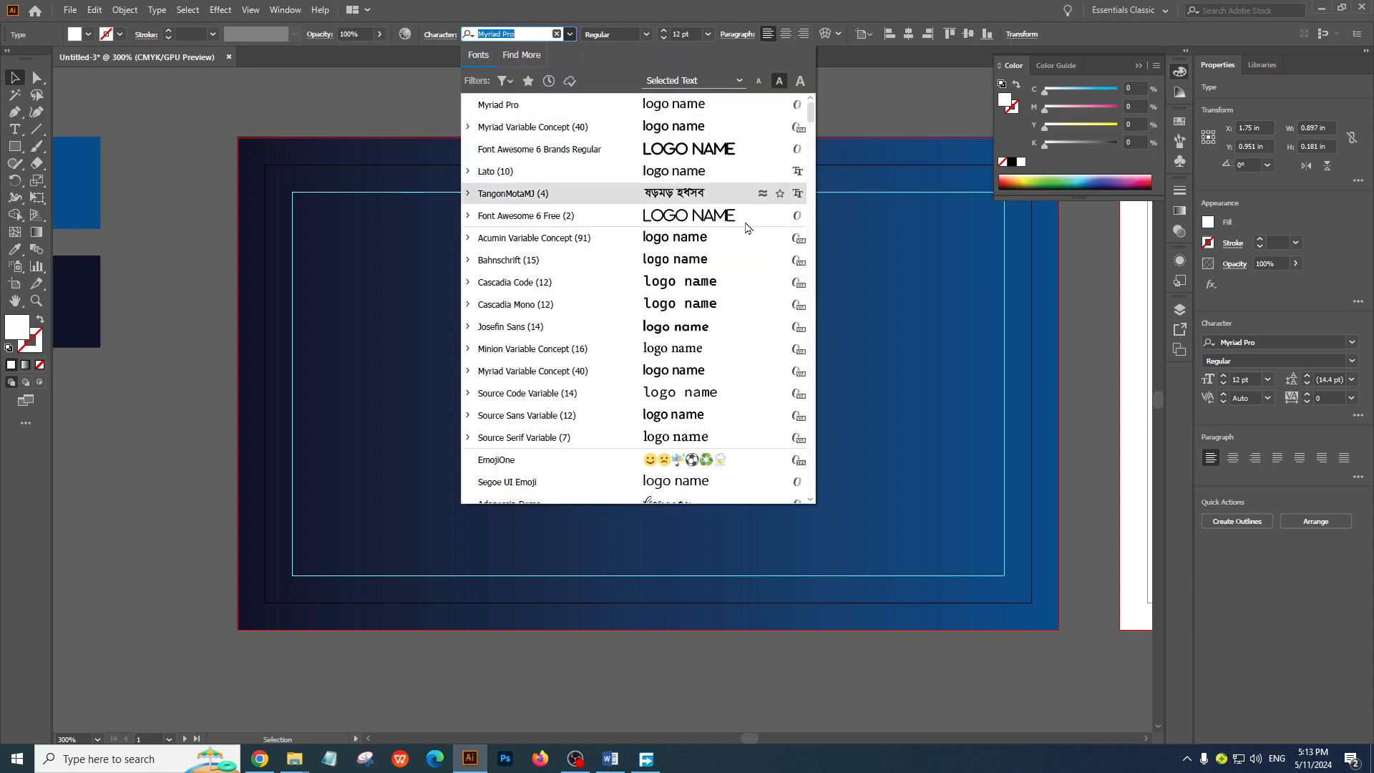
pyautogui.scroll(-15, 800, 259)
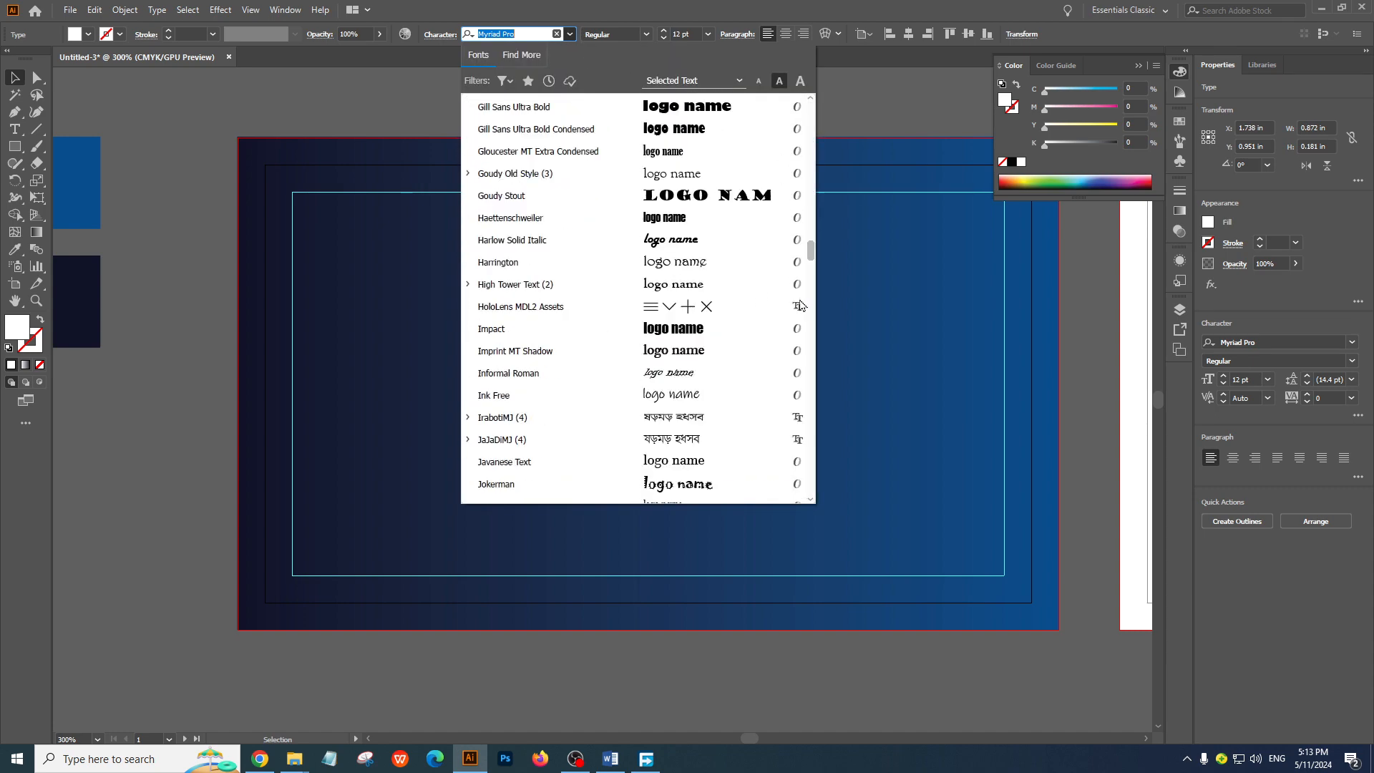
pyautogui.scroll(8, 801, 258)
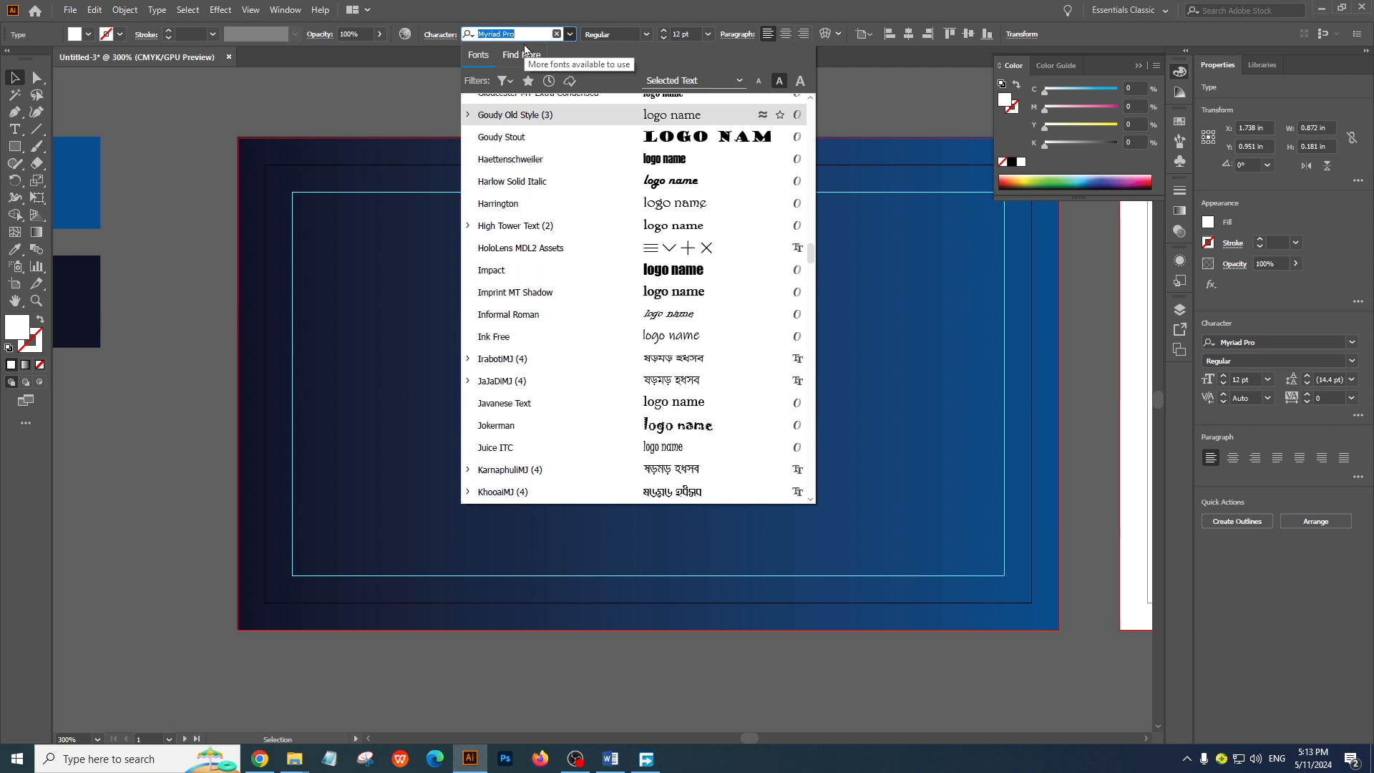
pyautogui.write('lato')
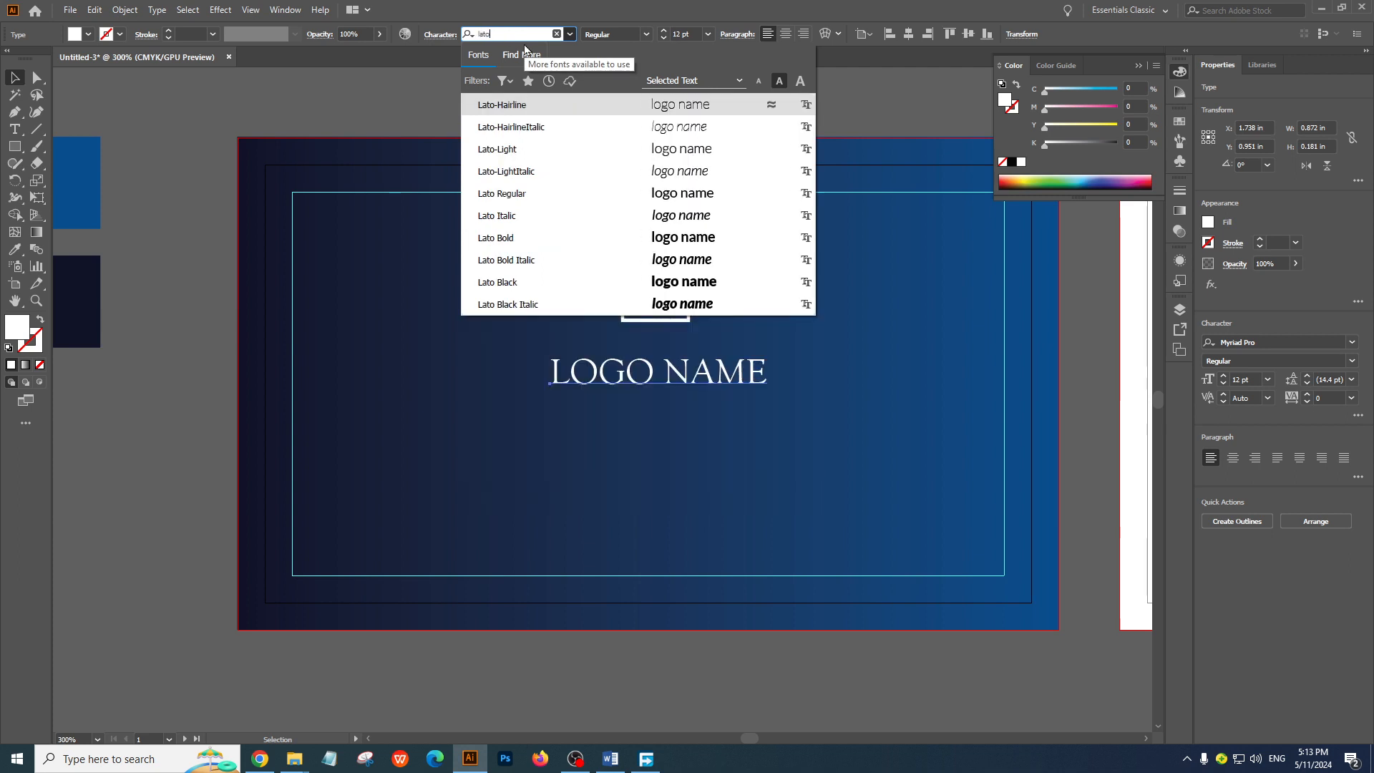
pyautogui.click(538, 238)
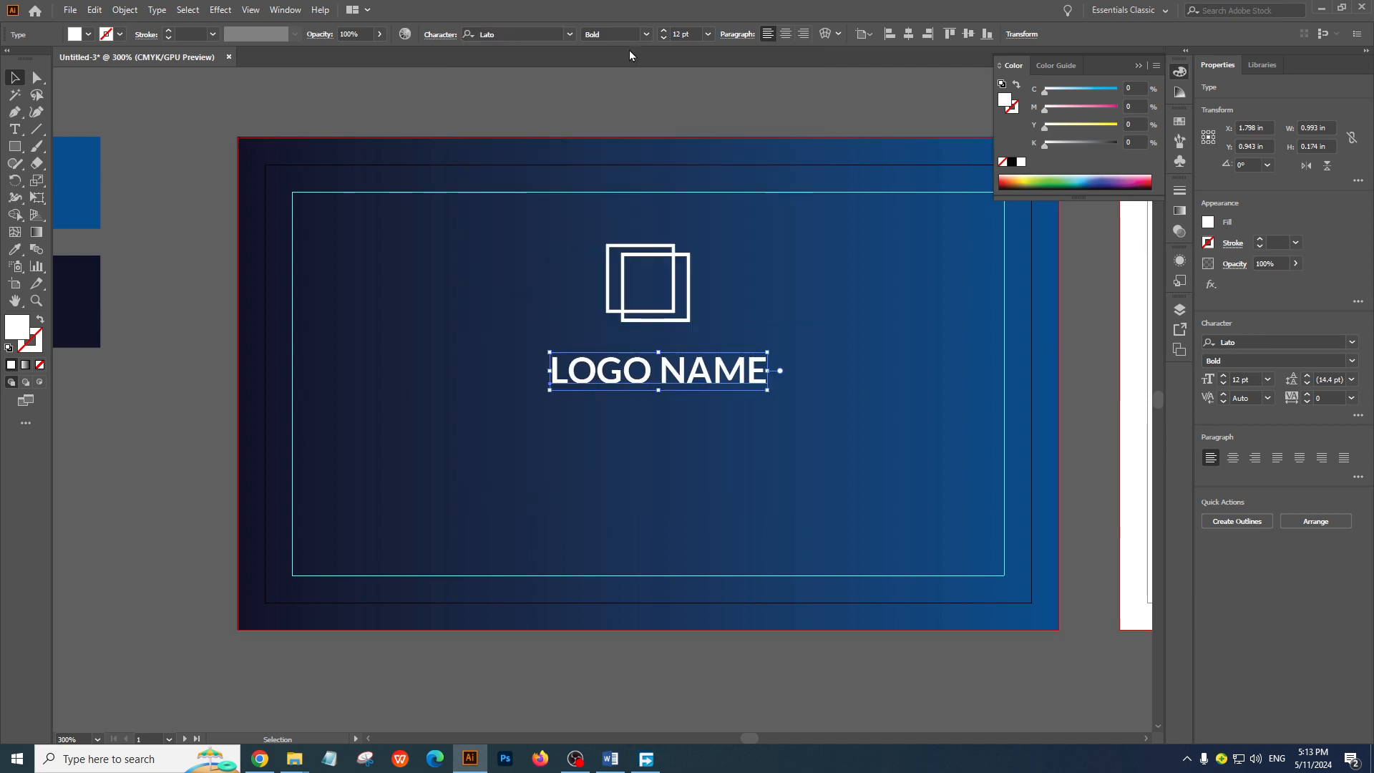
pyautogui.click(647, 35)
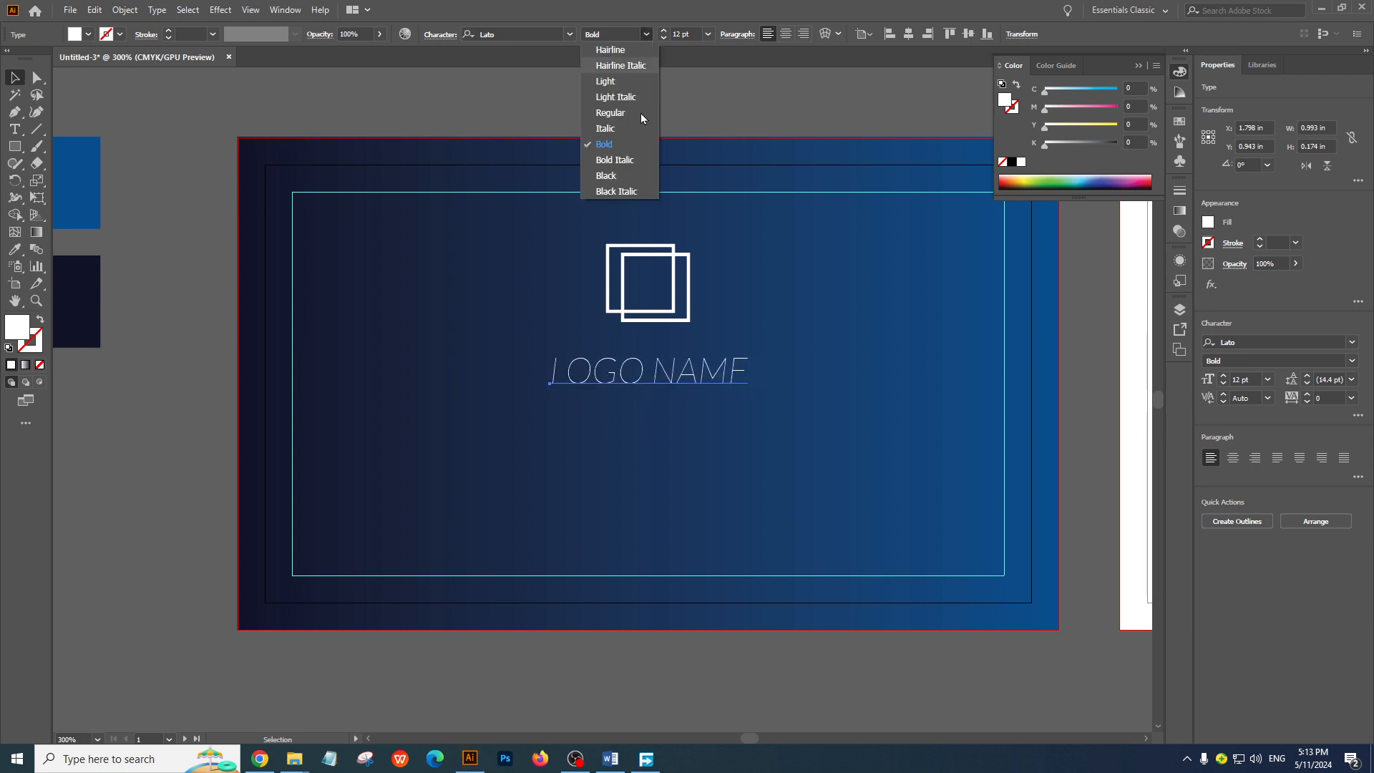
pyautogui.click(623, 176)
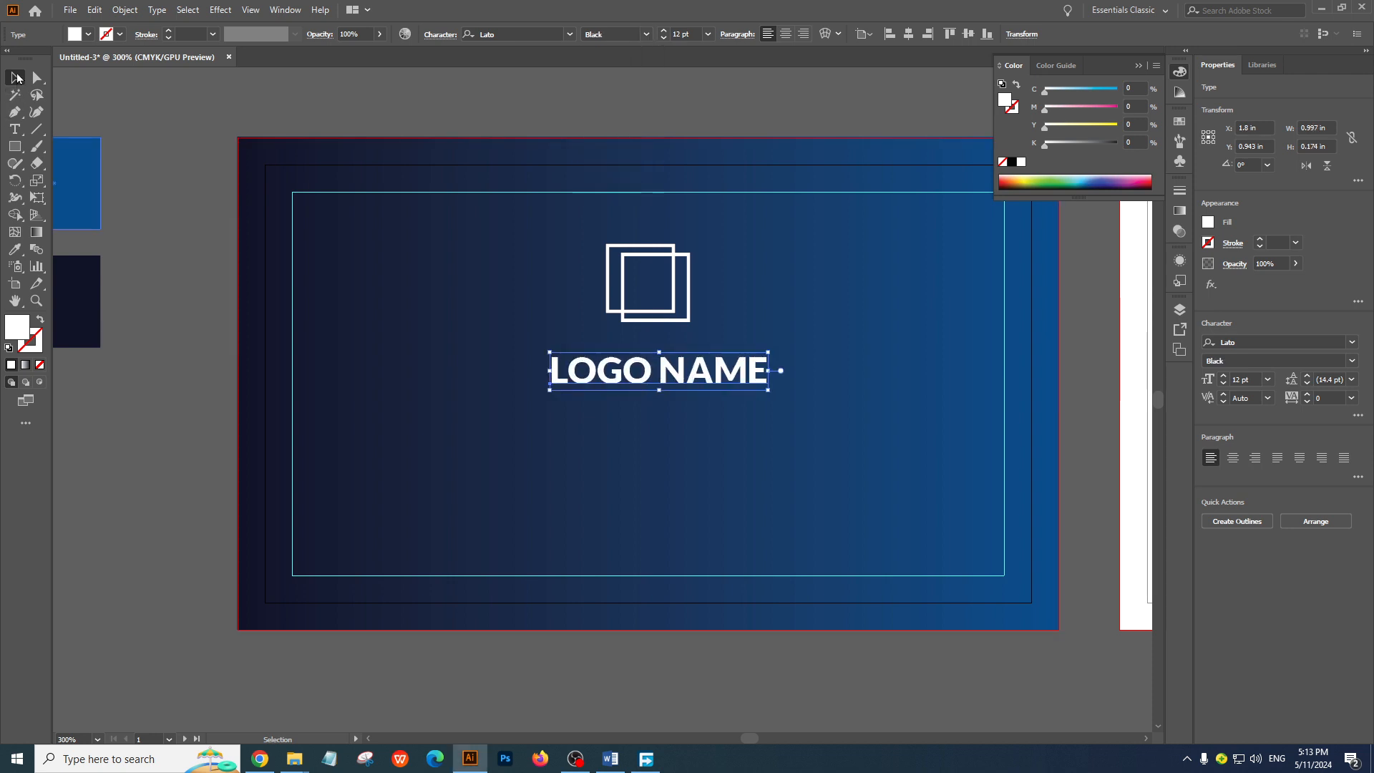
pyautogui.click(224, 141)
# Move the LOGO NAME text slightly up, closer to the overlapping squares
pyautogui.keyDown('ctrl'); pyautogui.keyDown('alt'); pyautogui.click(628, 352); pyautogui.keyUp('alt'); pyautogui.keyUp('ctrl')
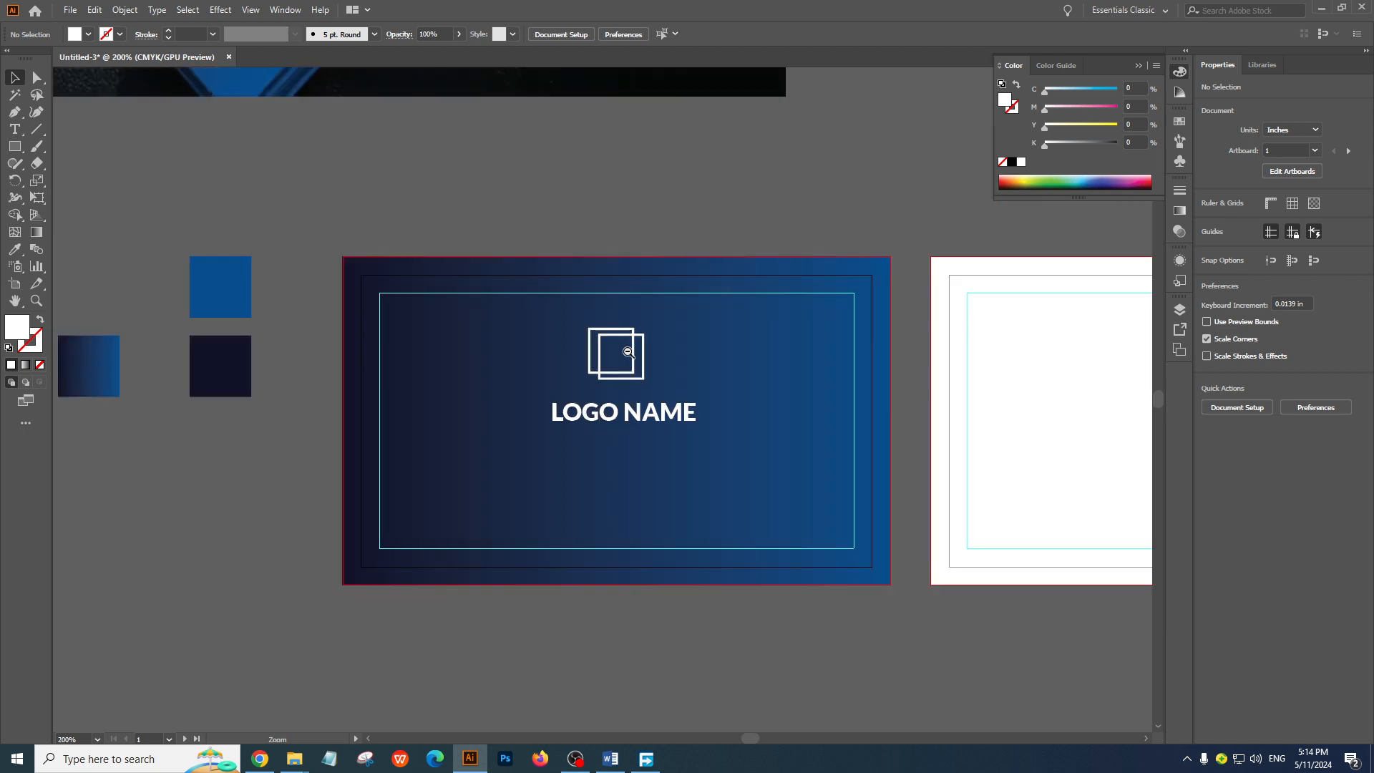
pyautogui.keyDown('ctrl'); pyautogui.keyDown('alt'); pyautogui.click(628, 352); pyautogui.keyUp('alt'); pyautogui.keyUp('ctrl')
pyautogui.moveTo(603, 442); pyautogui.dragTo(736, 533)
pyautogui.moveTo(644, 454); pyautogui.dragTo(606, 404)
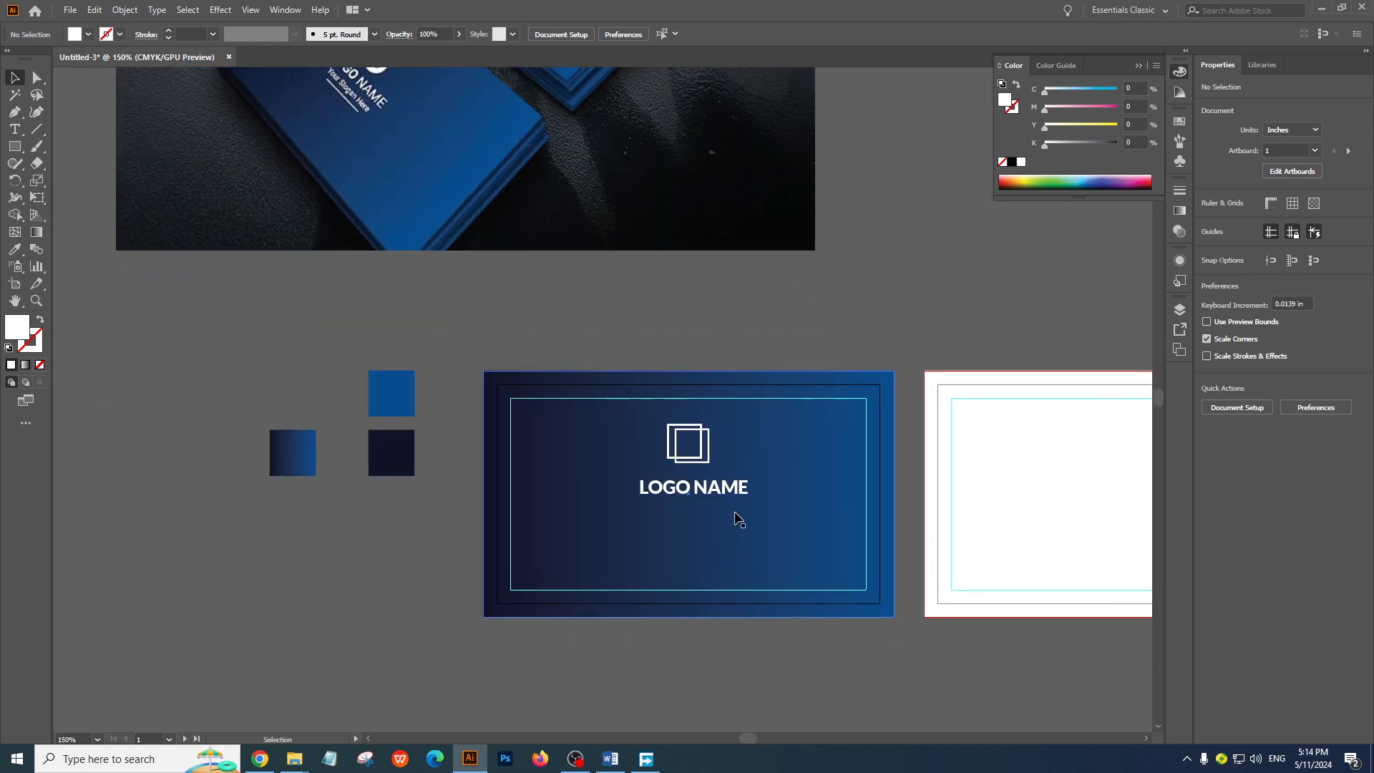
pyautogui.moveTo(732, 490); pyautogui.dragTo(732, 484)
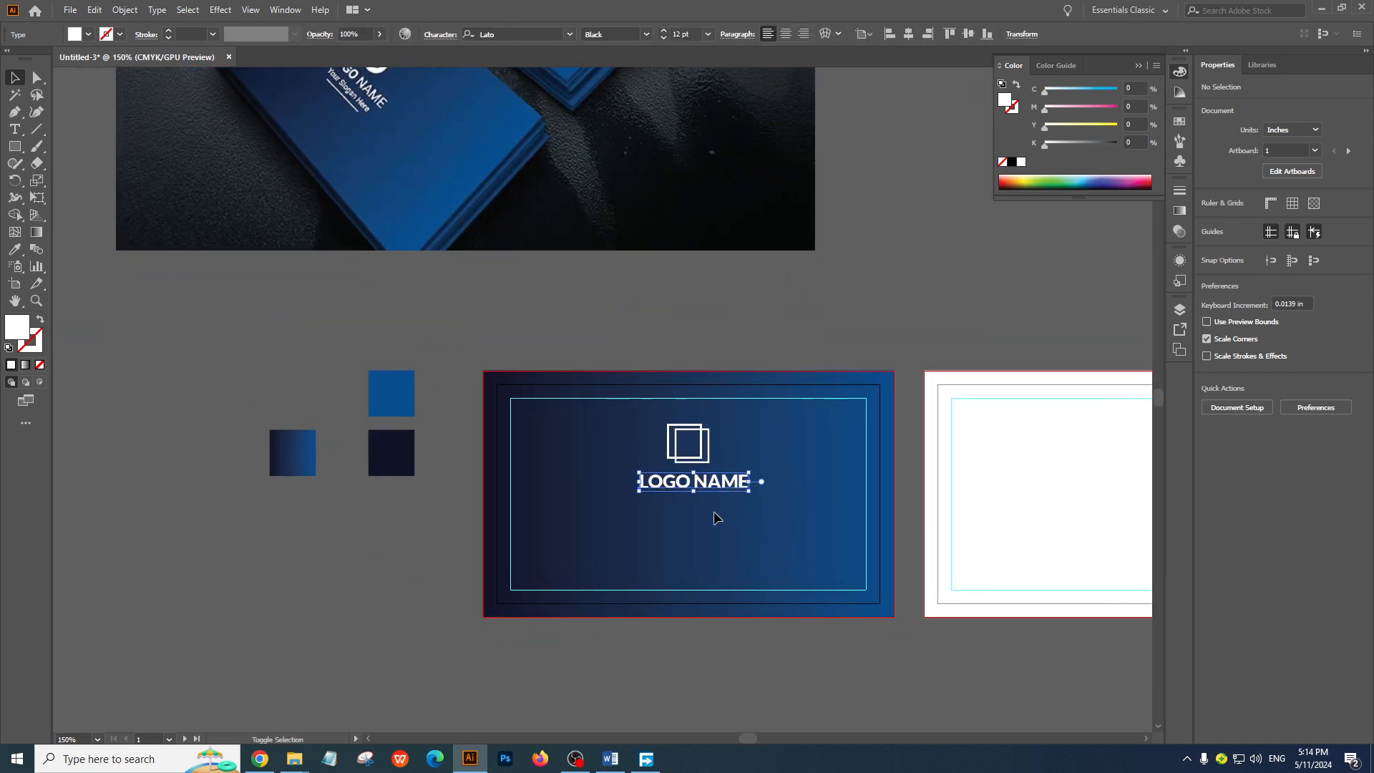
pyautogui.click(411, 522)
pyautogui.moveTo(658, 359); pyautogui.dragTo(659, 310)
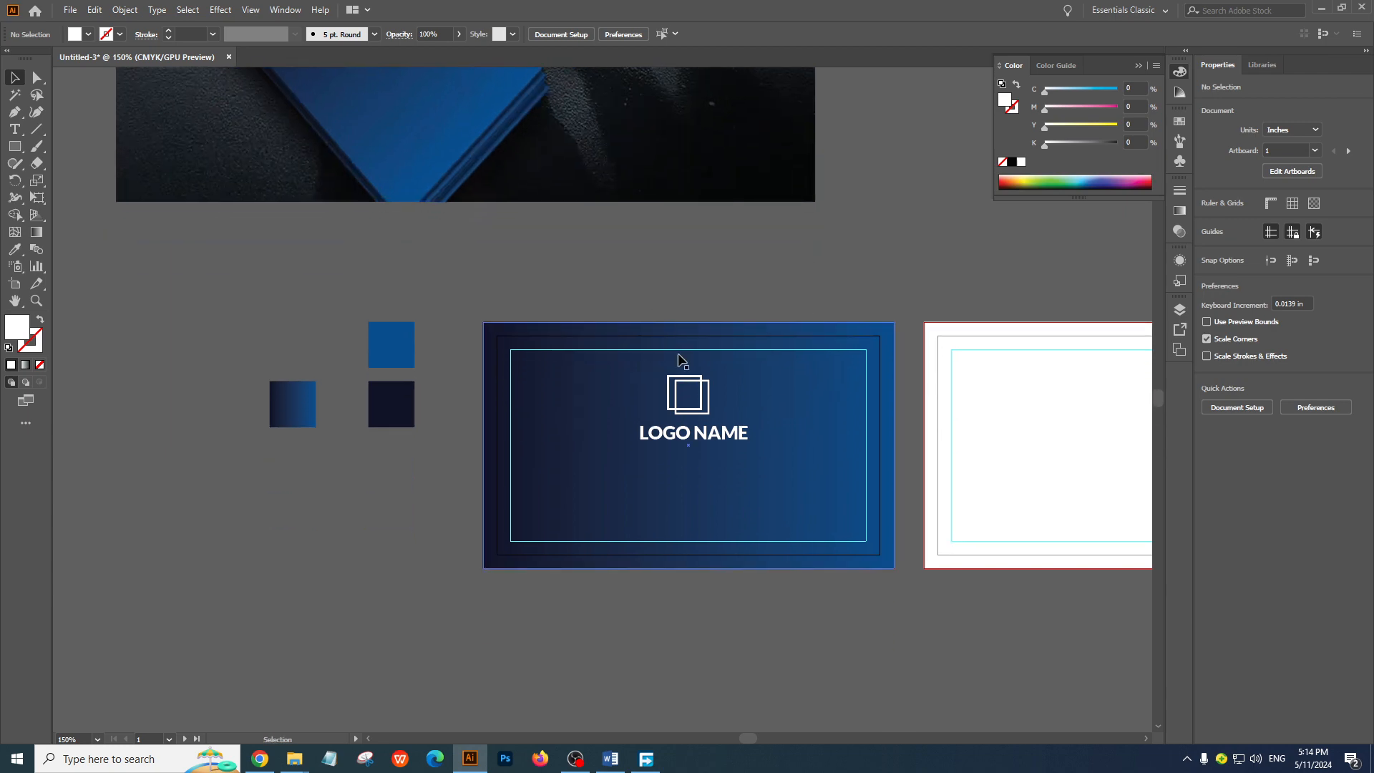
# Place a copy of the LOGO NAME text just below the original and set it to Lato Regular at 6 pt
pyautogui.moveTo(723, 438); pyautogui.dragTo(723, 474)
pyautogui.scroll(2, 719, 476)
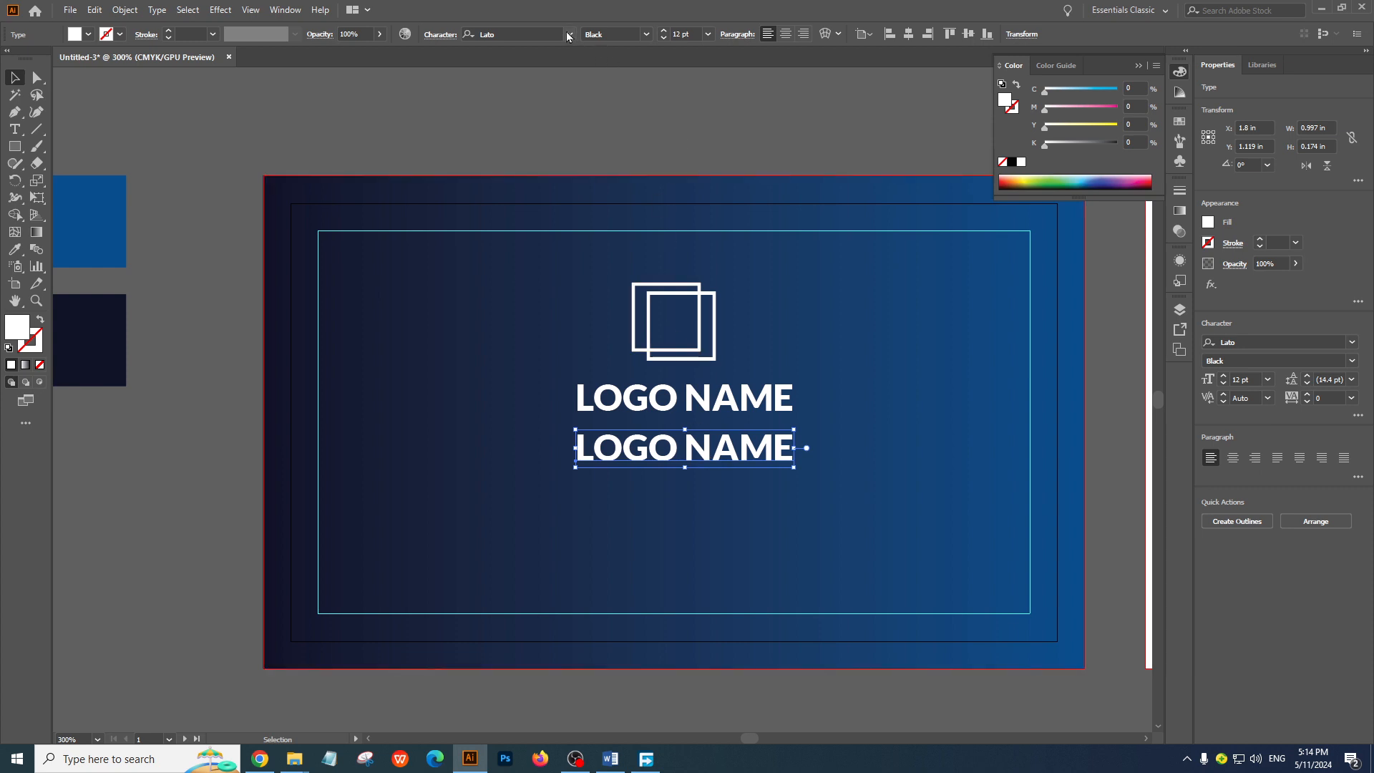
pyautogui.click(646, 34)
pyautogui.click(629, 113)
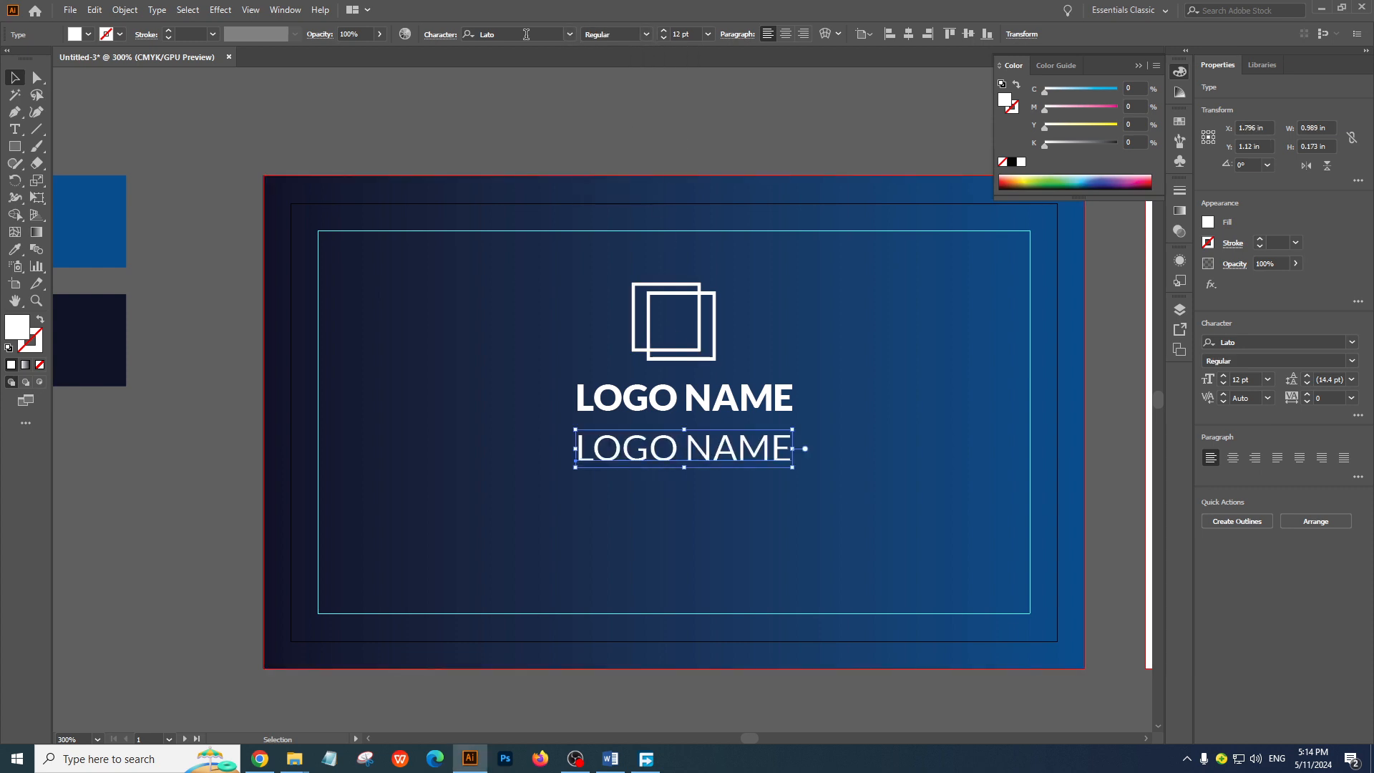
pyautogui.click(683, 35)
pyautogui.write('7')
pyautogui.press('Return')
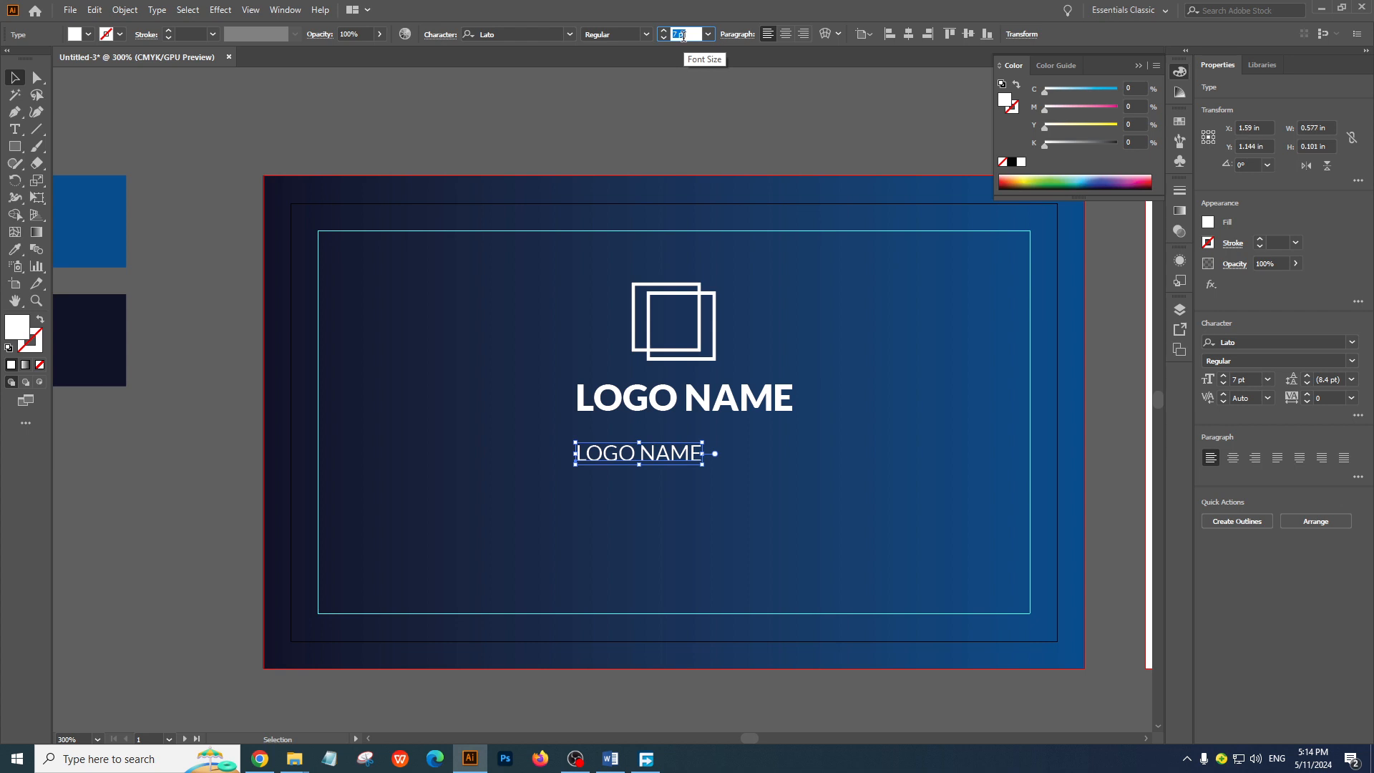
pyautogui.press('Down')
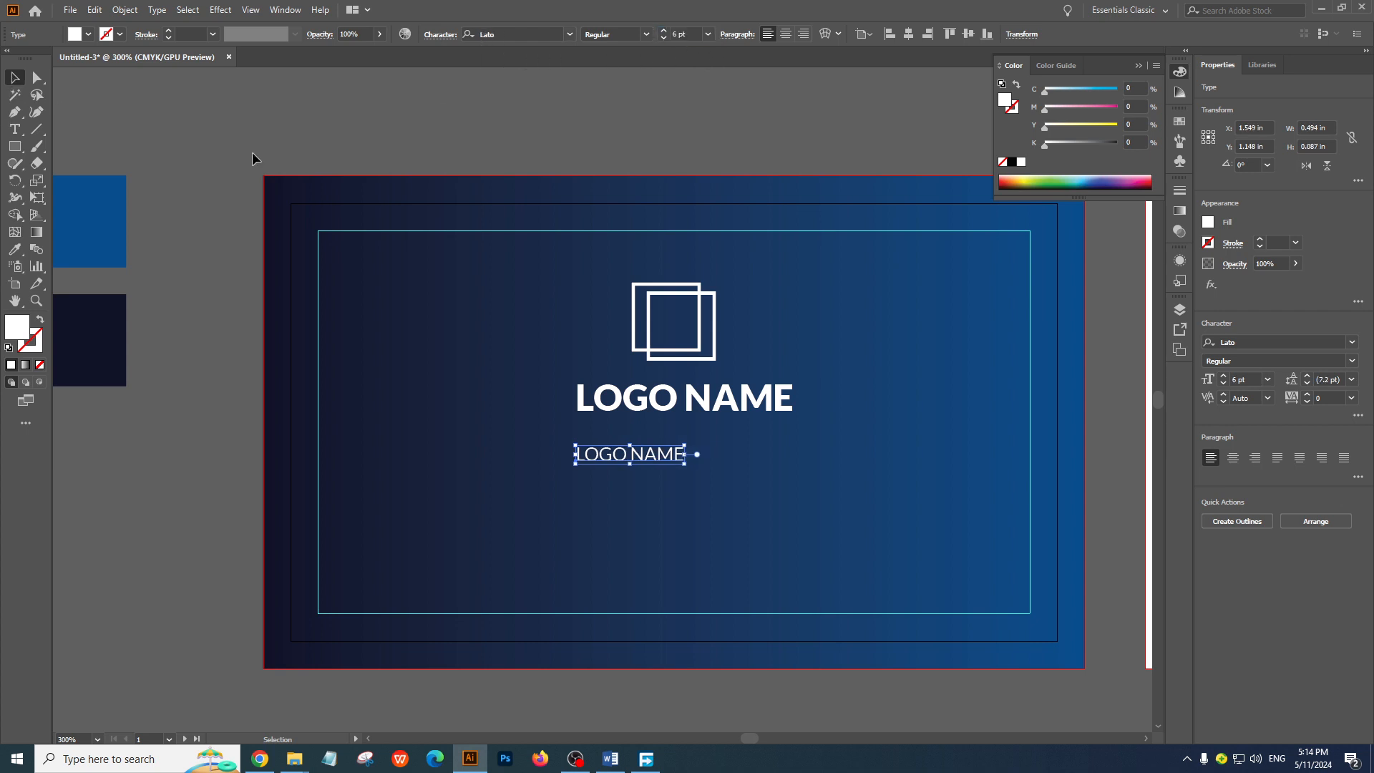
# Replace the wording of the smaller LOGO NAME copy with GRAPHIC DESIGNER
pyautogui.click(475, 165)
pyautogui.keyDown('ctrl'); pyautogui.keyDown('alt'); pyautogui.click(515, 166); pyautogui.keyUp('alt'); pyautogui.keyUp('ctrl')
pyautogui.moveTo(514, 179); pyautogui.dragTo(578, 325)
pyautogui.scroll(-5, 632, 337)
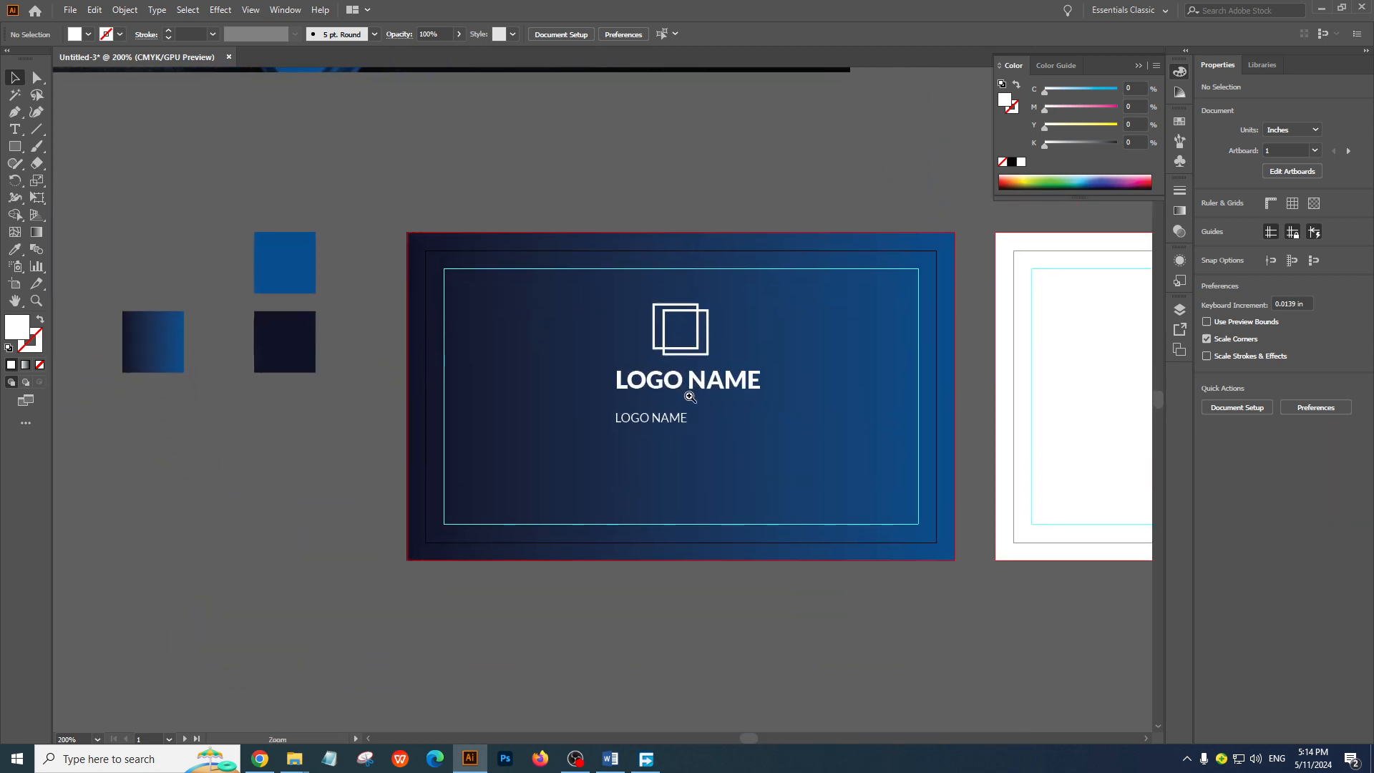
pyautogui.keyDown('ctrl'); pyautogui.click(691, 398); pyautogui.keyUp('ctrl')
pyautogui.doubleClick(539, 433)
pyautogui.hotkey('ctrl', 'a')
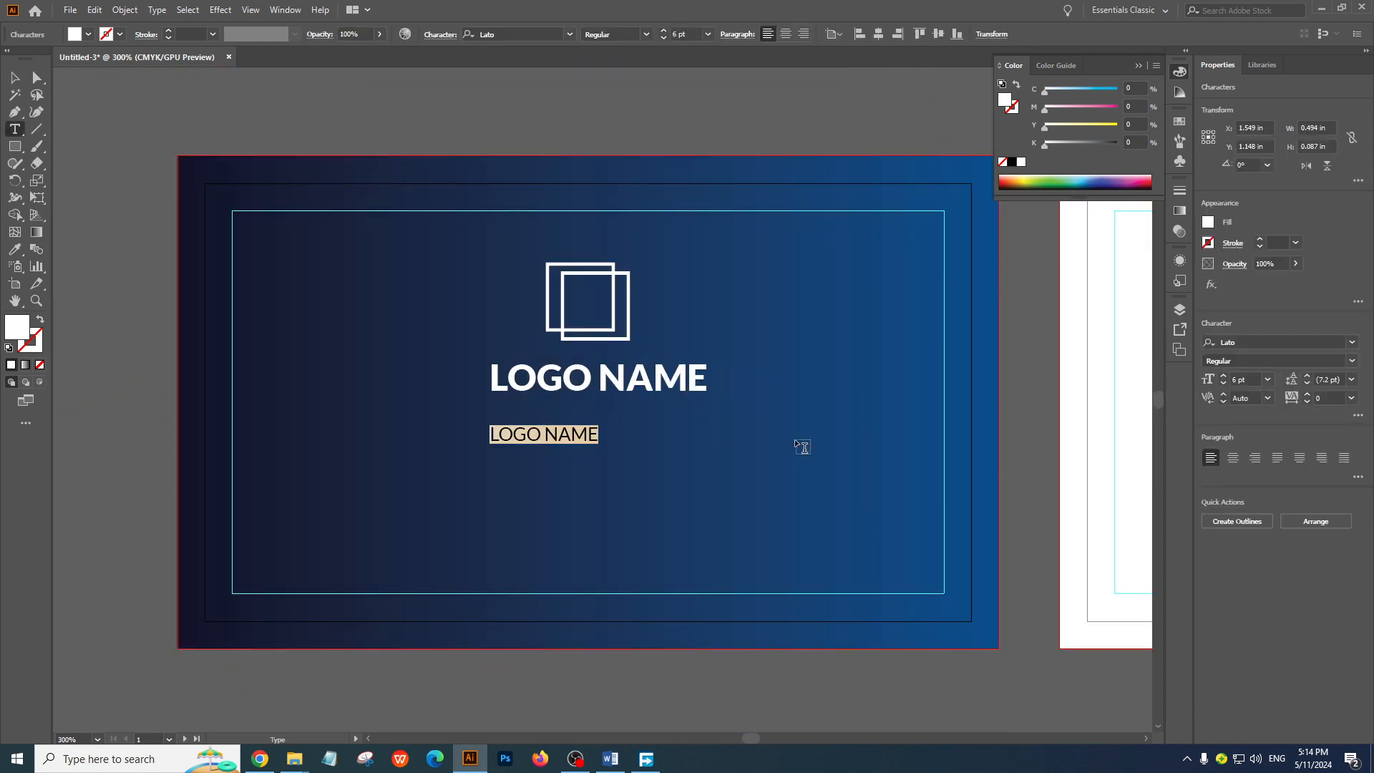
pyautogui.write('GRAPHI')
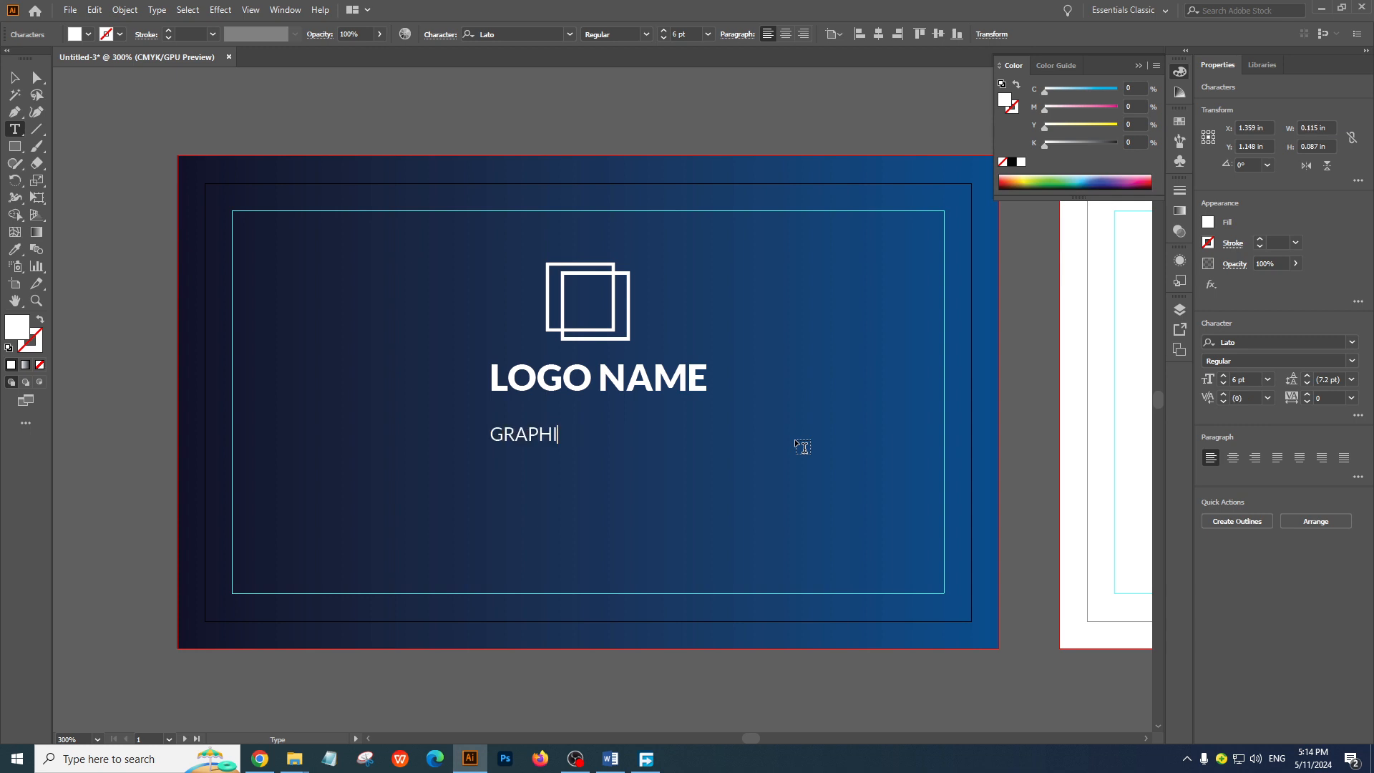
pyautogui.write('CS')
pyautogui.press('BackSpace')
pyautogui.write('DESIGNER')
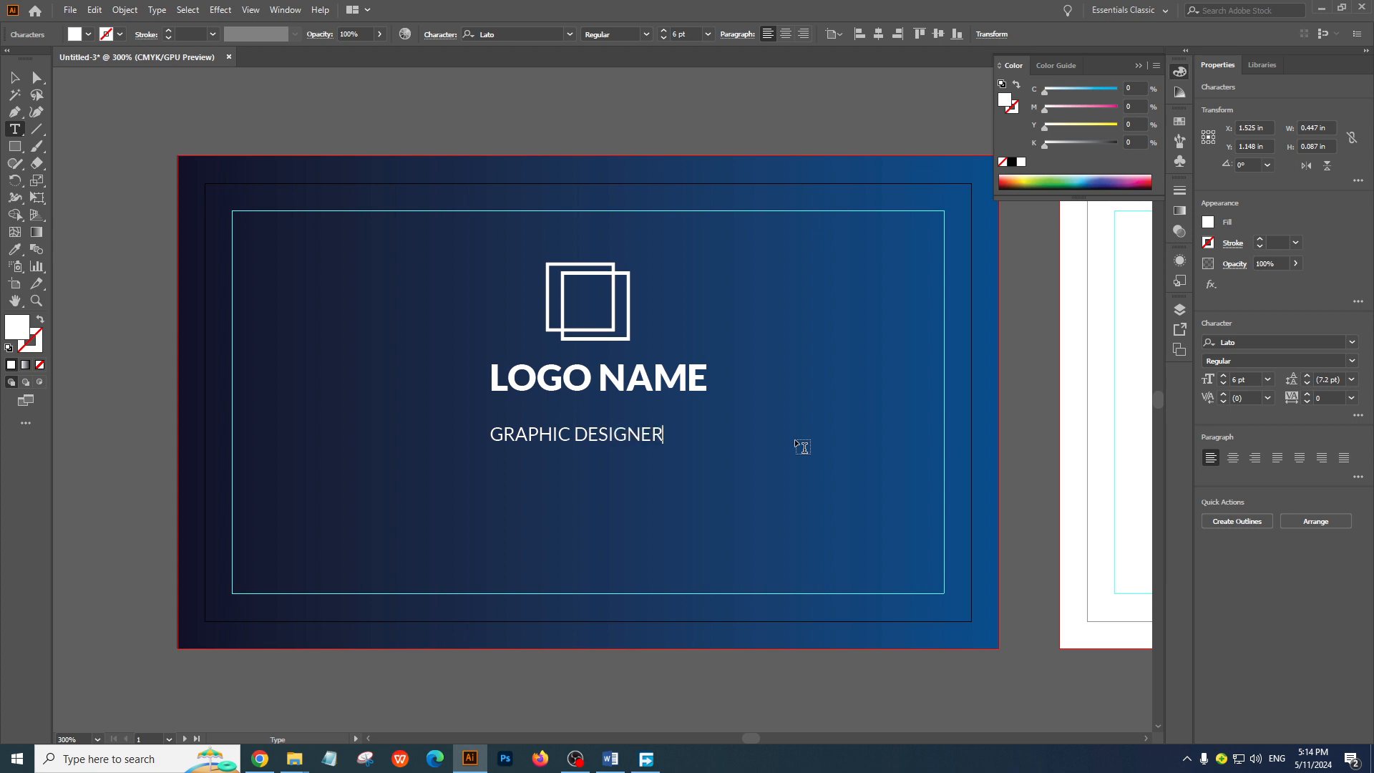
# Center the GRAPHIC DESIGNER text horizontally on the front artboard and move it up close beneath the LOGO NAME text
pyautogui.click(14, 78)
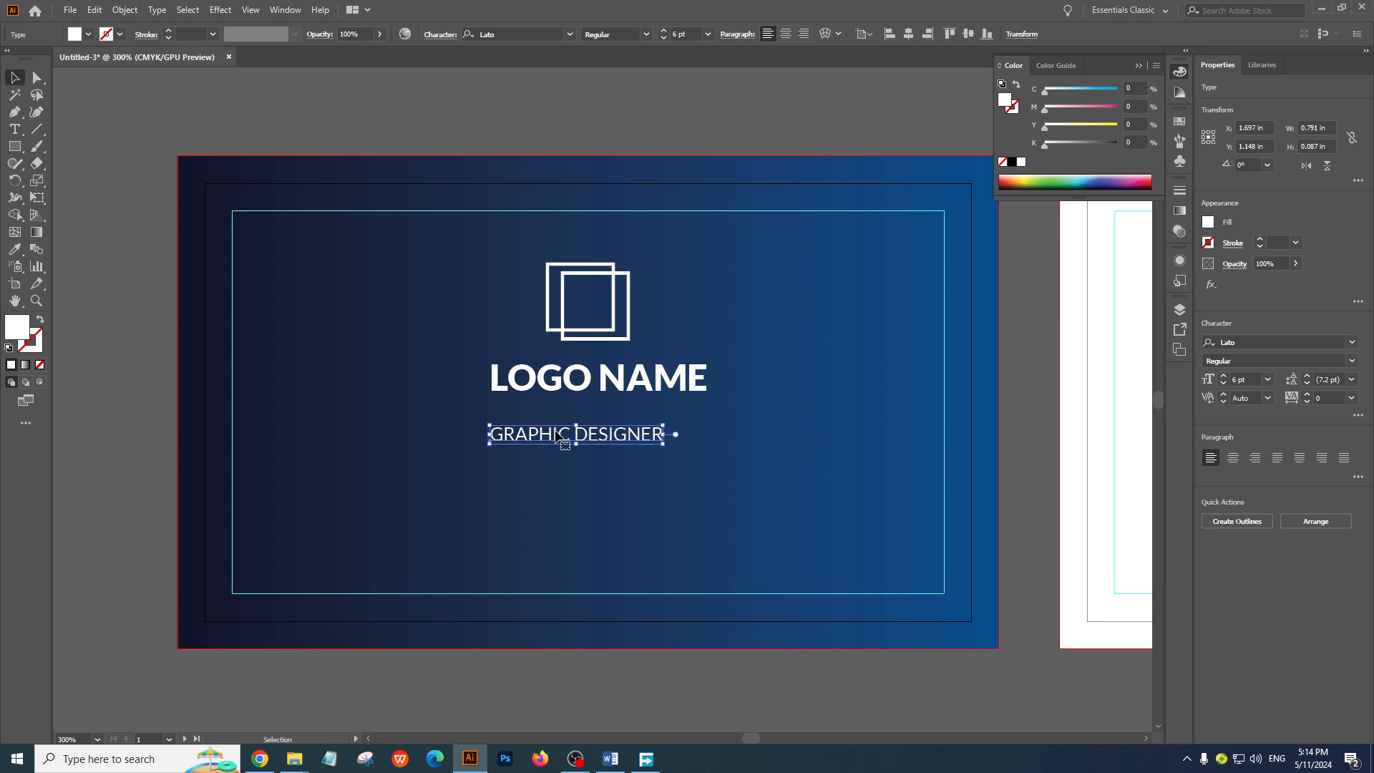
pyautogui.click(908, 34)
pyautogui.click(748, 203)
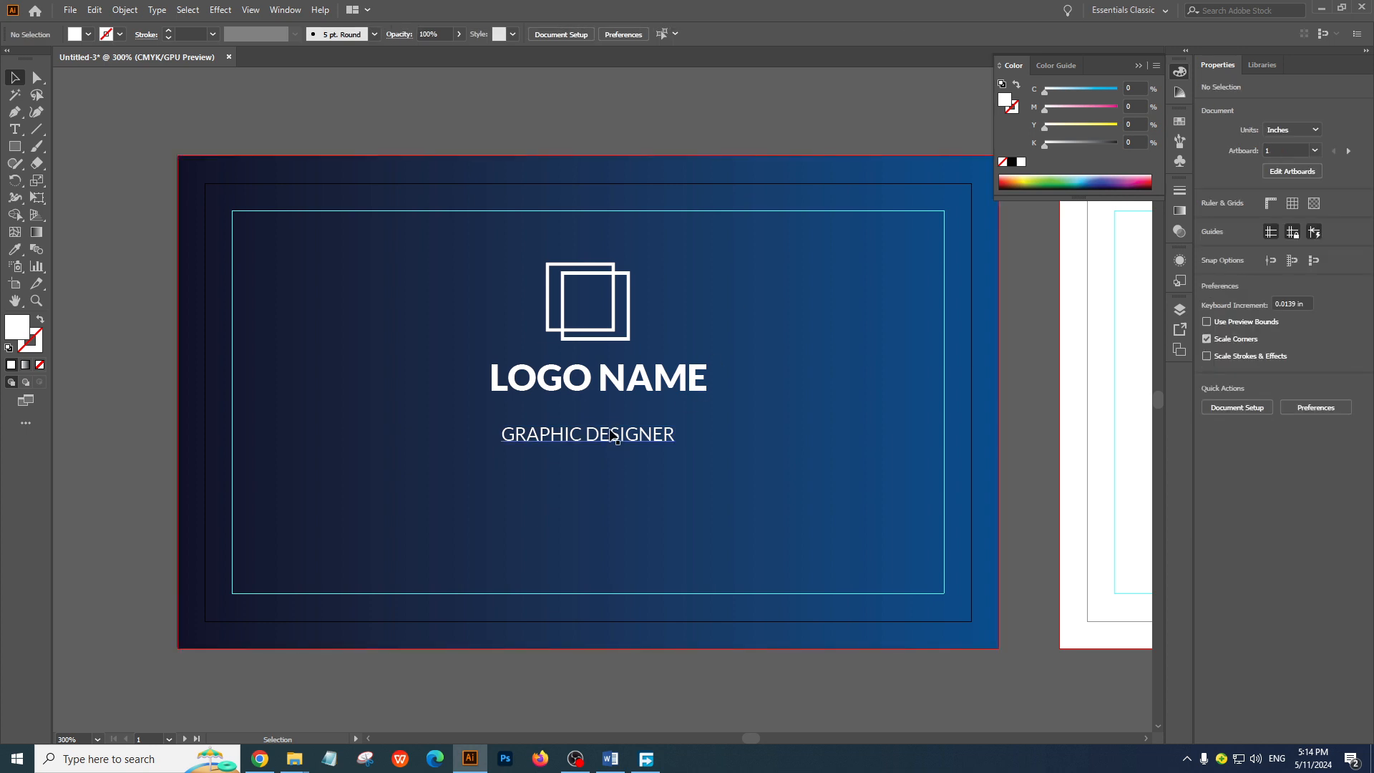
pyautogui.moveTo(612, 438); pyautogui.dragTo(615, 414)
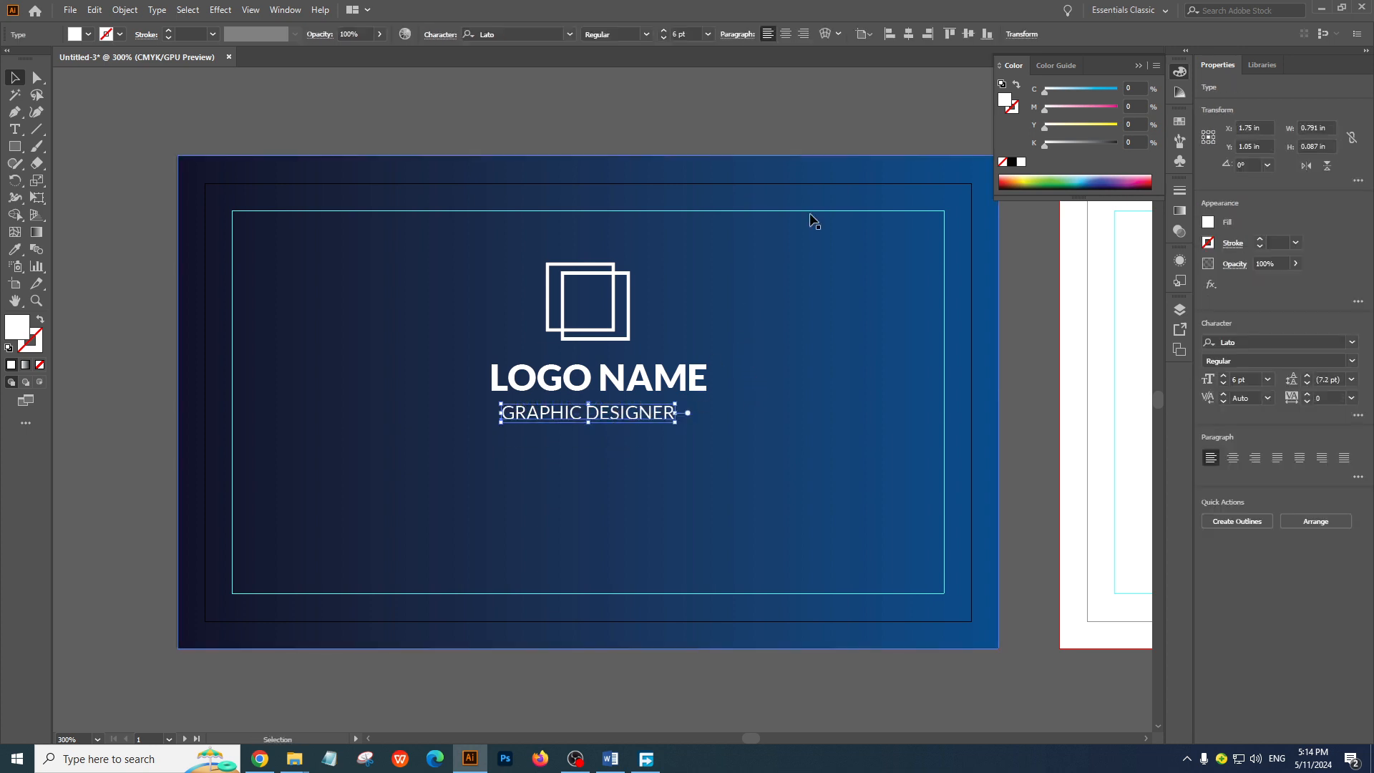
# Center the larger LOGO NAME text horizontally on the front artboard
pyautogui.click(698, 376)
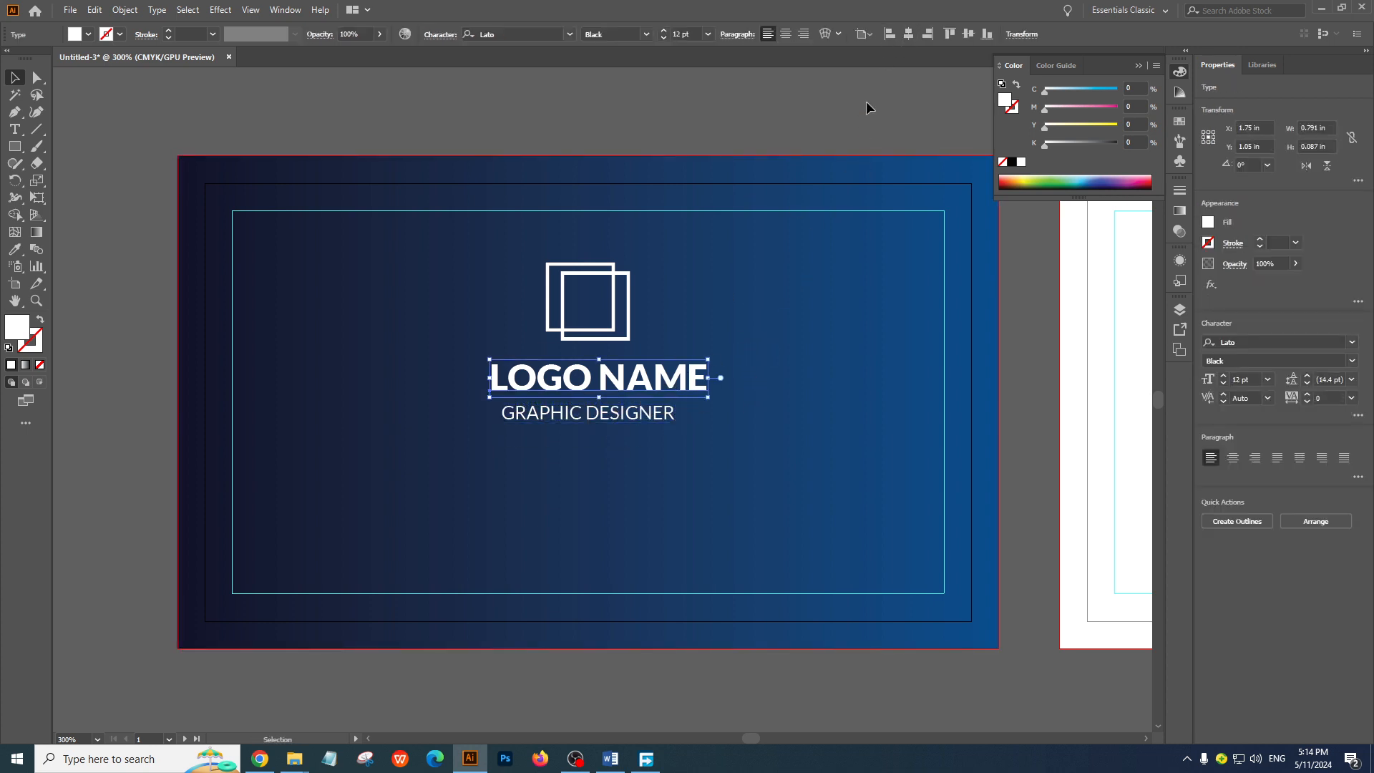
pyautogui.click(908, 33)
pyautogui.click(763, 293)
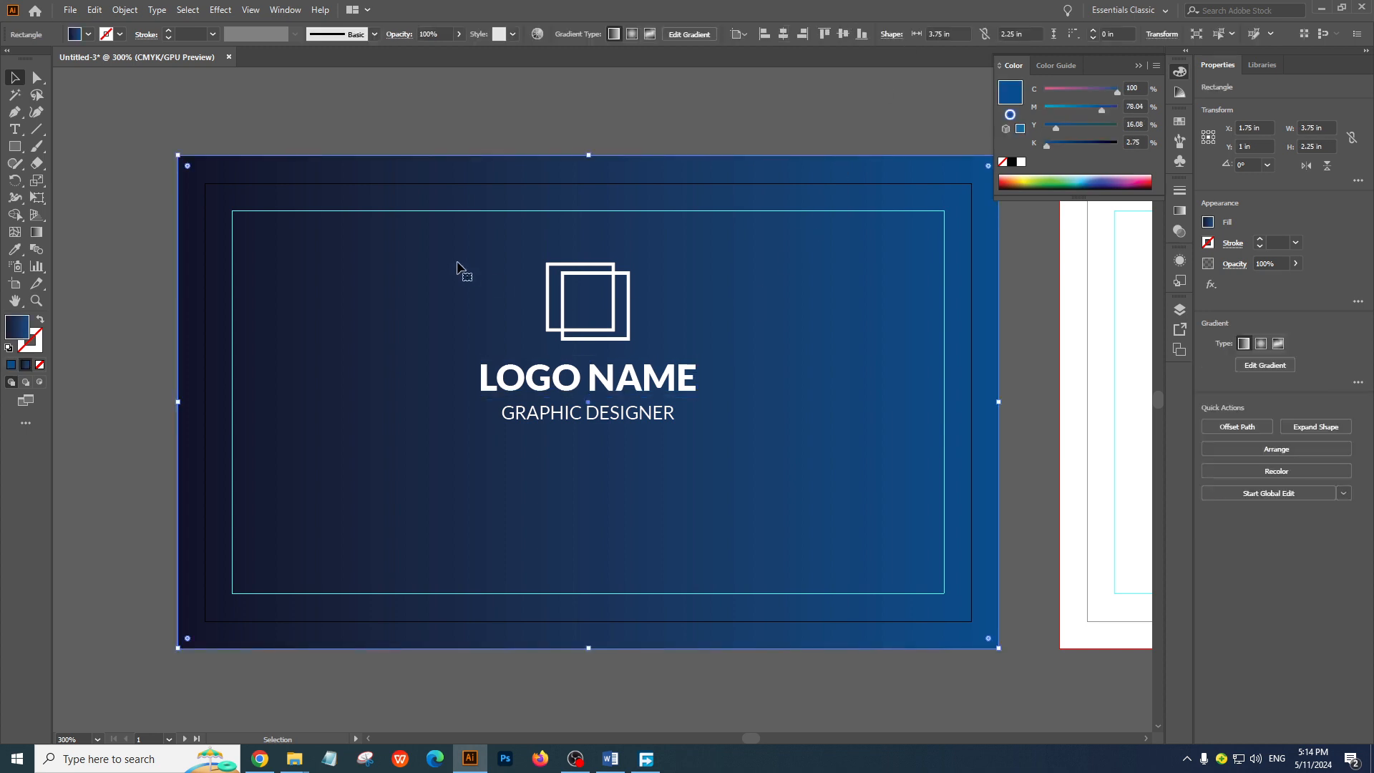
pyautogui.hotkey('ctrl', 'shift', 'a')
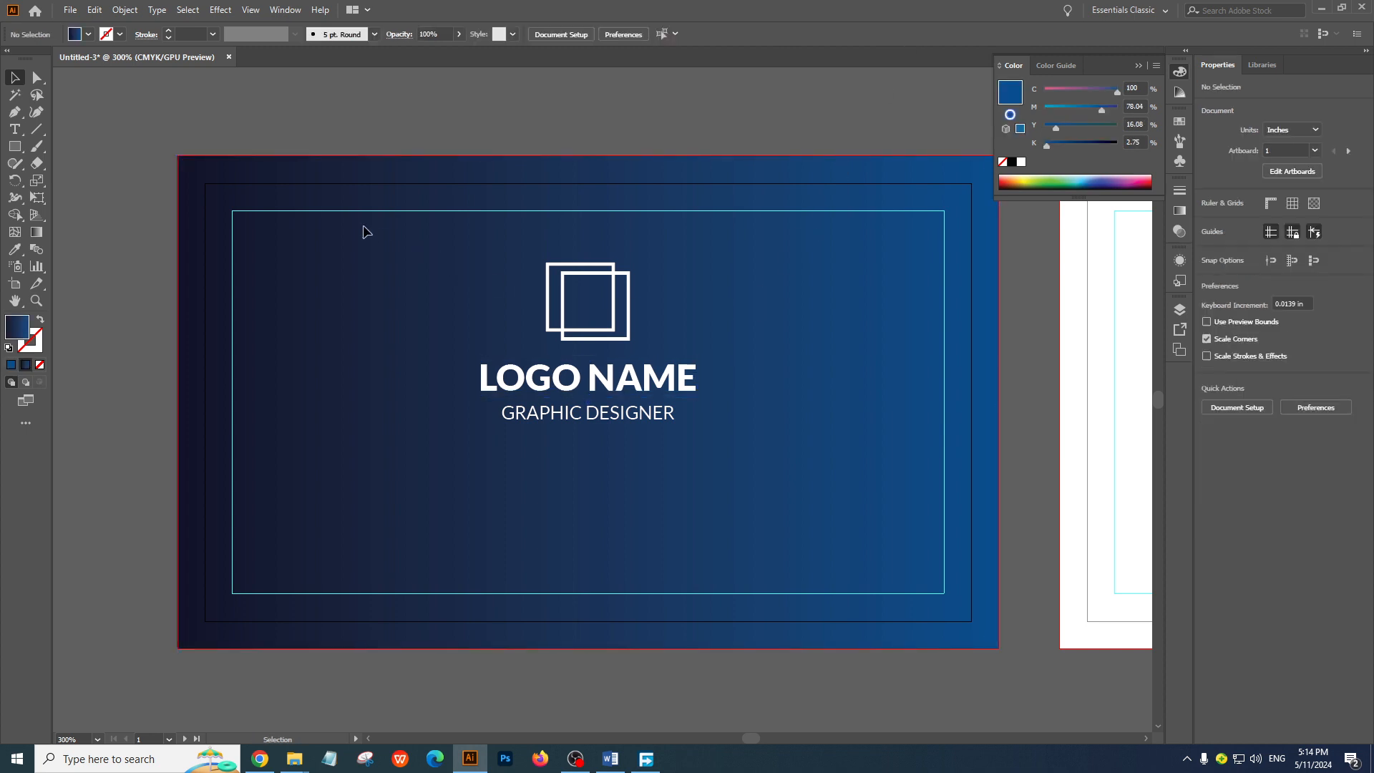
# Align the overlapping squares and both text lines to the horizontal center of the front artboard, using the artboard as reference
pyautogui.moveTo(365, 231); pyautogui.dragTo(795, 479)
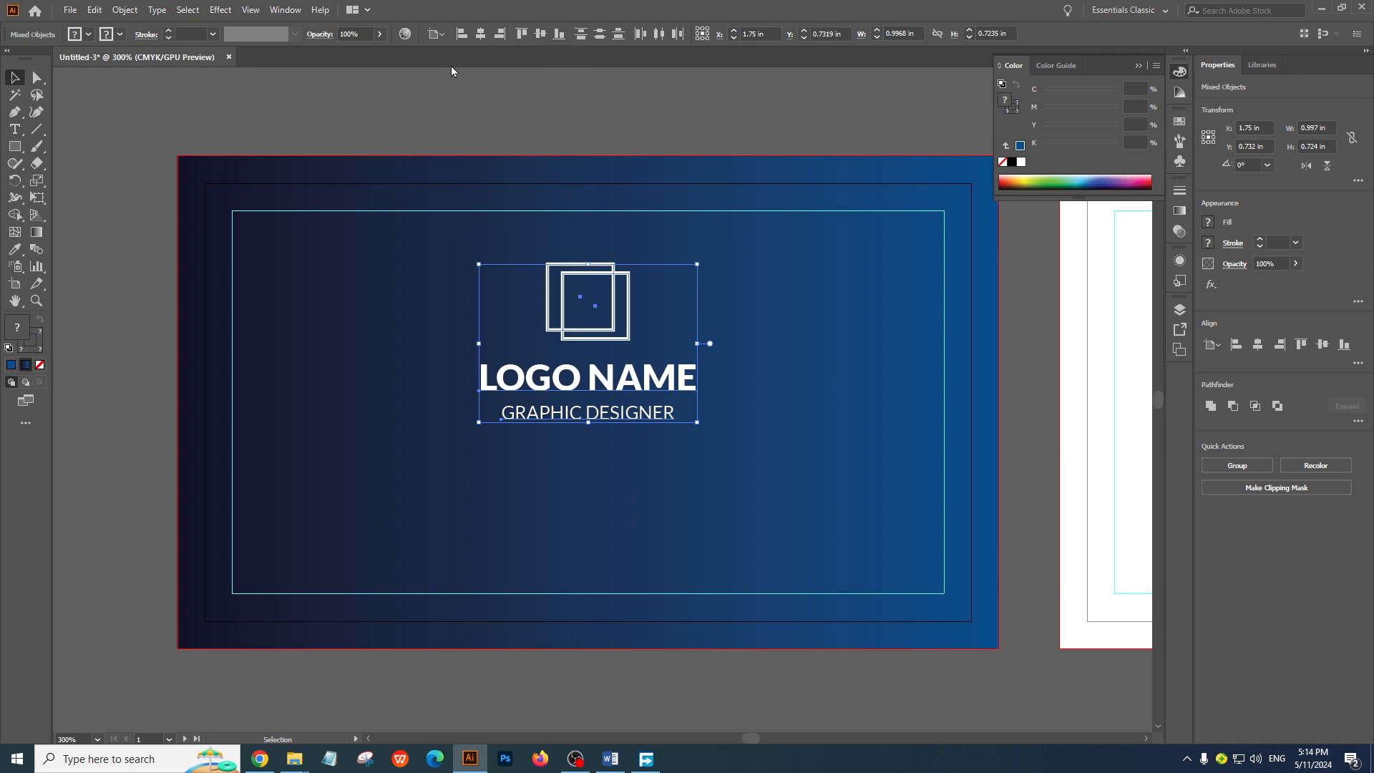
pyautogui.click(433, 36)
pyautogui.click(481, 83)
pyautogui.click(482, 36)
pyautogui.click(712, 212)
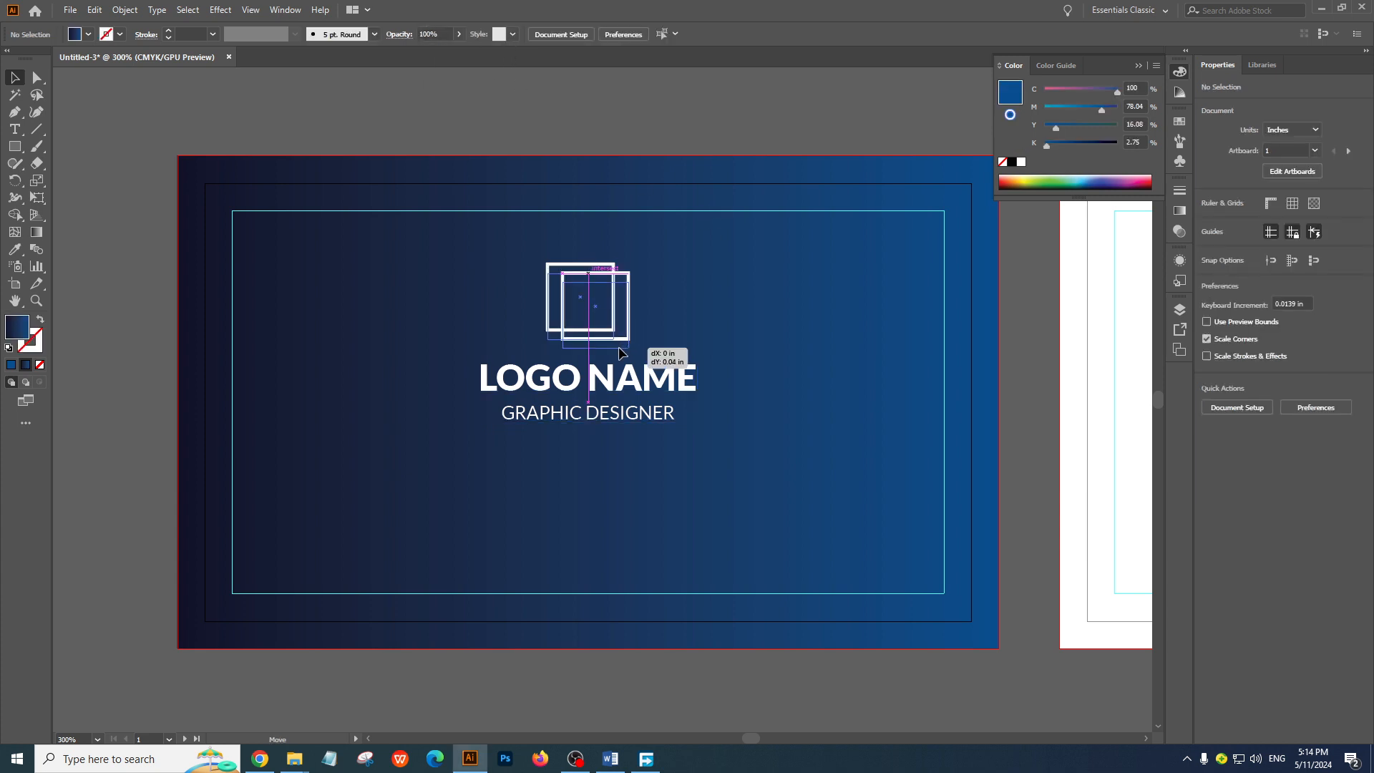
# Tighten the logo spacing by moving the overlapping squares down about 0.04 in and the GRAPHIC DESIGNER text slightly up
pyautogui.moveTo(620, 344); pyautogui.dragTo(620, 353)
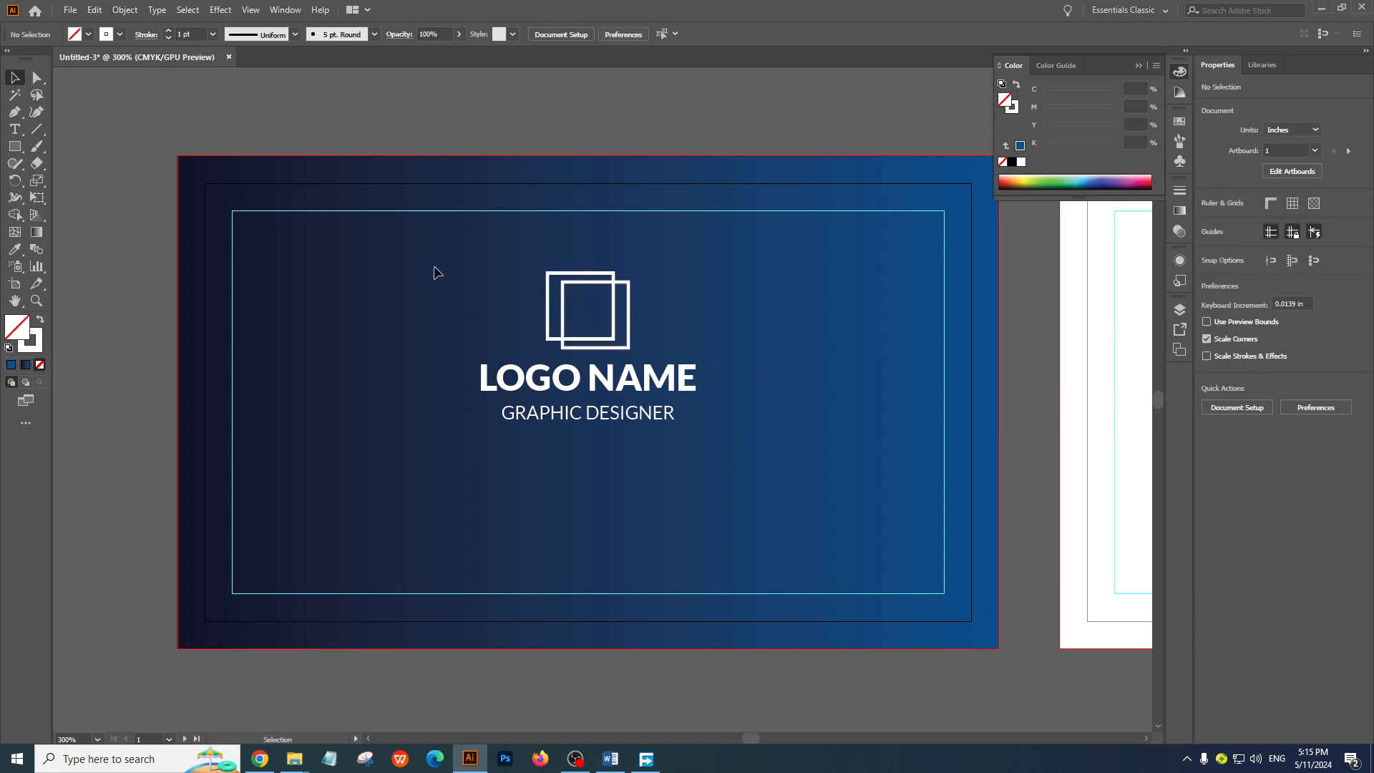
pyautogui.moveTo(557, 323); pyautogui.dragTo(782, 466)
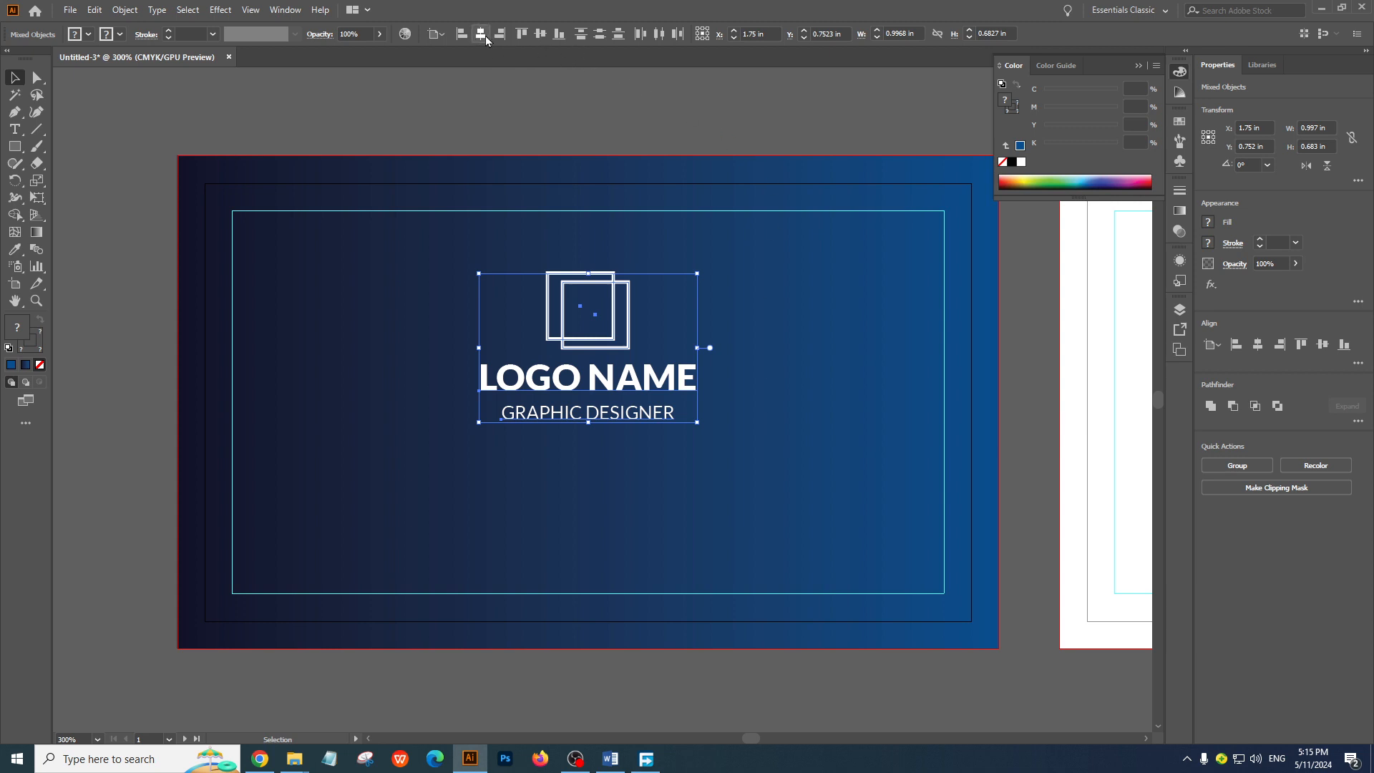
pyautogui.click(742, 446)
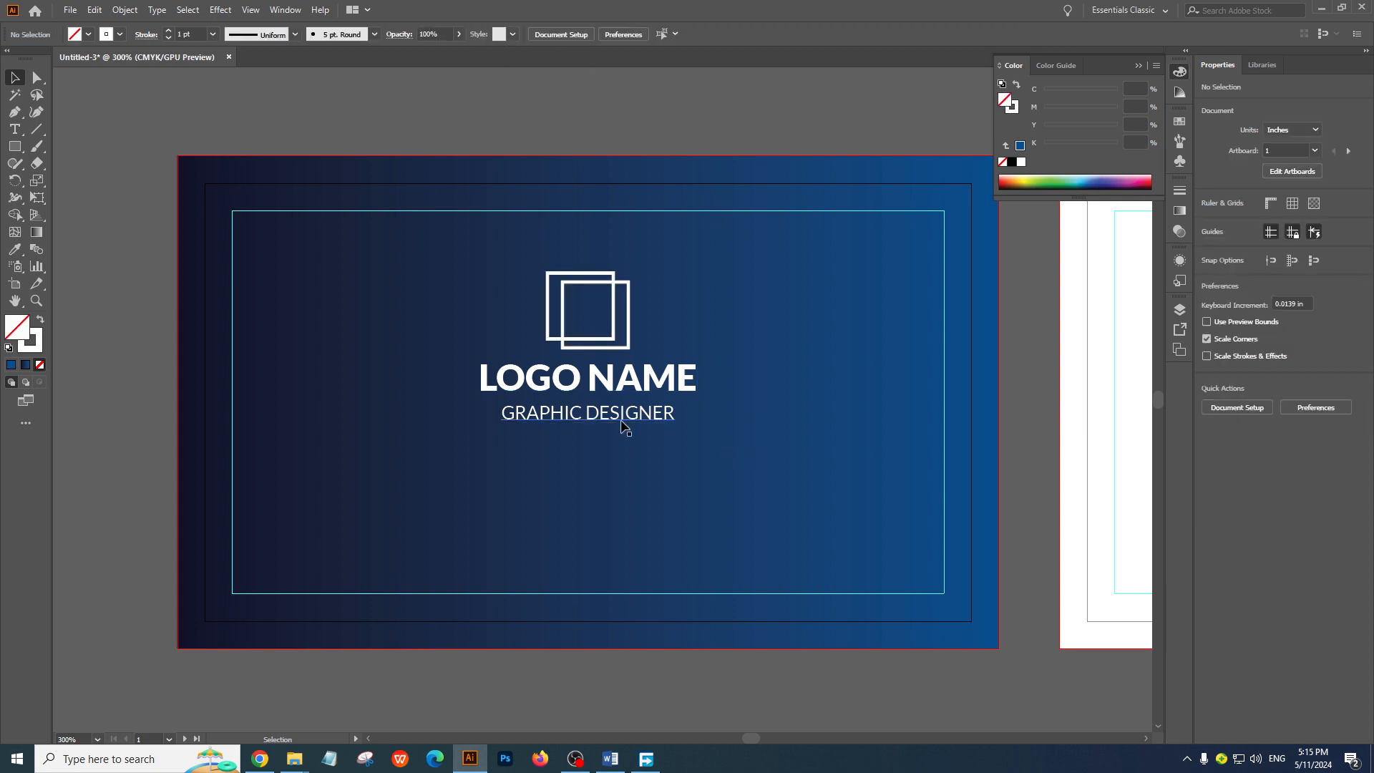
pyautogui.moveTo(620, 422); pyautogui.dragTo(620, 416)
# Group the overlapping squares with both text lines and center the group vertically on the front artboard
pyautogui.click(490, 275)
pyautogui.moveTo(489, 275); pyautogui.dragTo(749, 457)
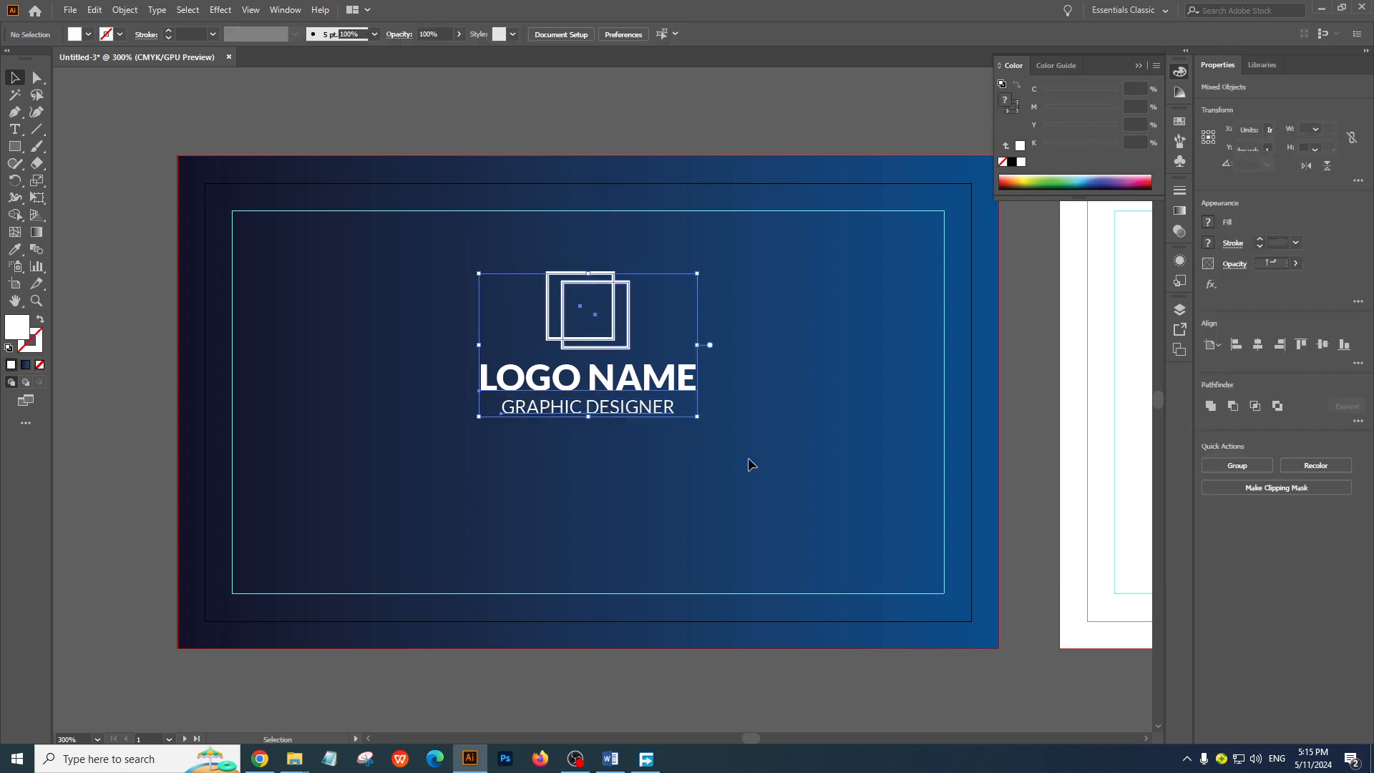
pyautogui.hotkey('ctrl', 'g')
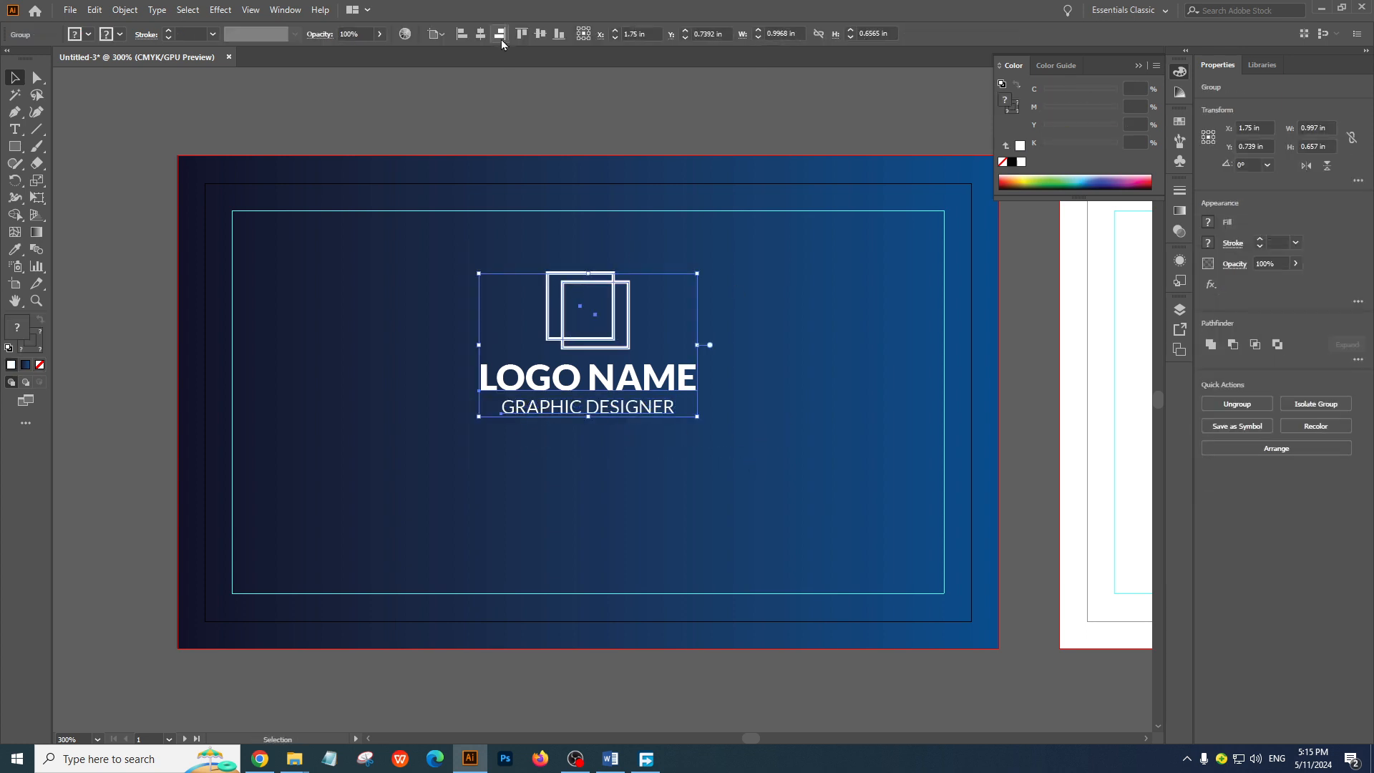
pyautogui.click(540, 35)
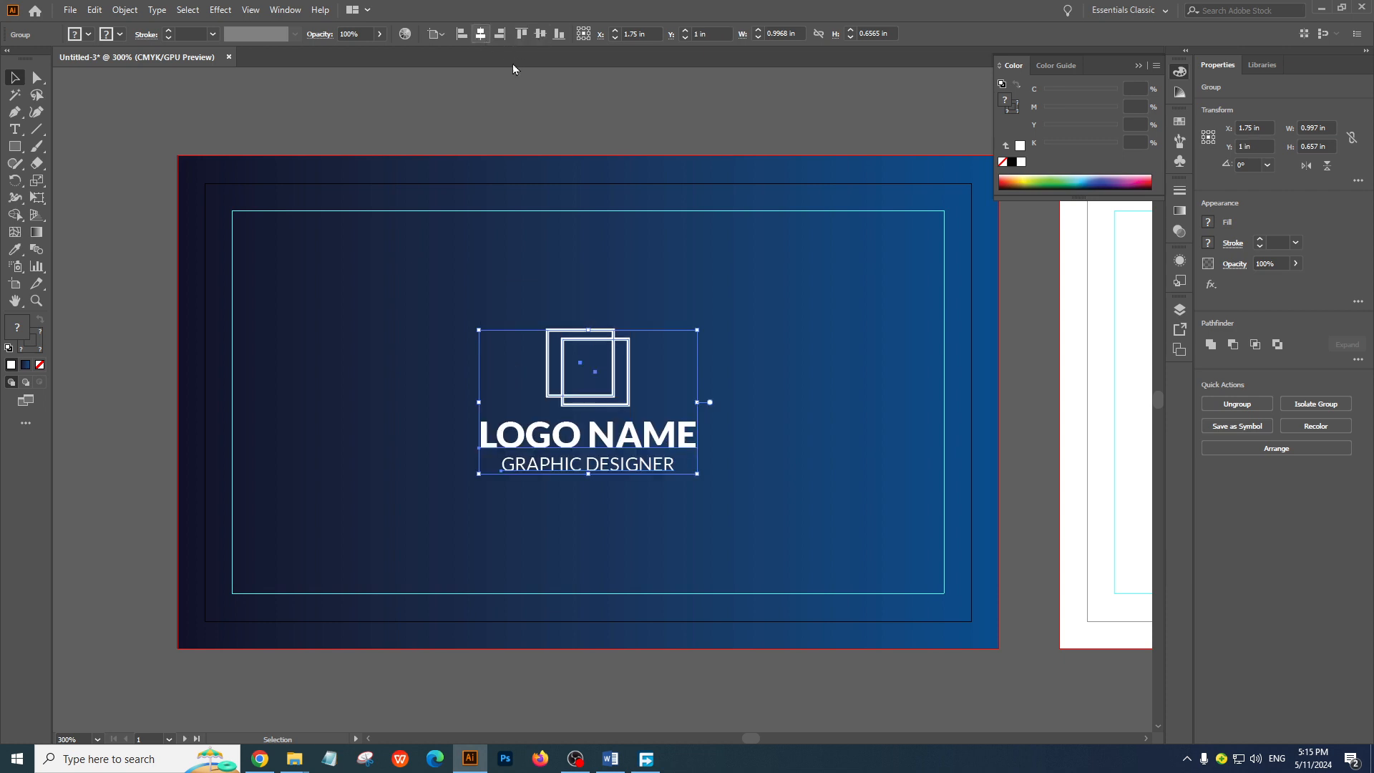
pyautogui.click(919, 537)
# Examine the front card design up close and compare it with the reference business card image and the blank back card
pyautogui.keyDown('ctrl'); pyautogui.keyDown('alt'); pyautogui.click(665, 417); pyautogui.keyUp('alt'); pyautogui.keyUp('ctrl')
pyautogui.keyDown('ctrl'); pyautogui.keyDown('alt'); pyautogui.click(665, 418); pyautogui.keyUp('alt'); pyautogui.keyUp('ctrl')
pyautogui.keyDown('ctrl'); pyautogui.keyDown('alt'); pyautogui.click(663, 417); pyautogui.keyUp('alt'); pyautogui.keyUp('ctrl')
pyautogui.moveTo(645, 387); pyautogui.dragTo(738, 474)
pyautogui.keyDown('ctrl'); pyautogui.click(666, 434); pyautogui.keyUp('ctrl')
pyautogui.keyDown('ctrl'); pyautogui.click(666, 434); pyautogui.keyUp('ctrl')
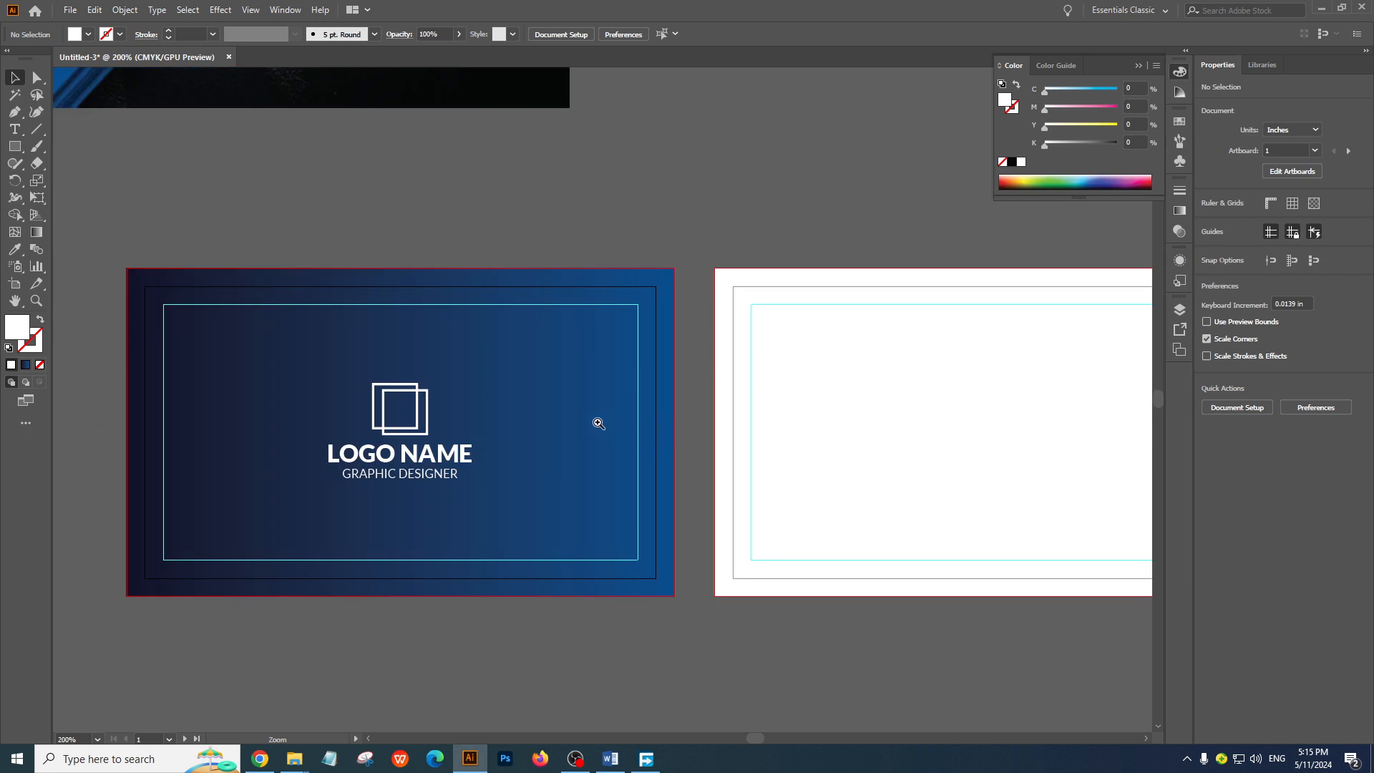
pyautogui.keyDown('ctrl'); pyautogui.click(599, 423); pyautogui.keyUp('ctrl')
pyautogui.moveTo(528, 394); pyautogui.dragTo(764, 415)
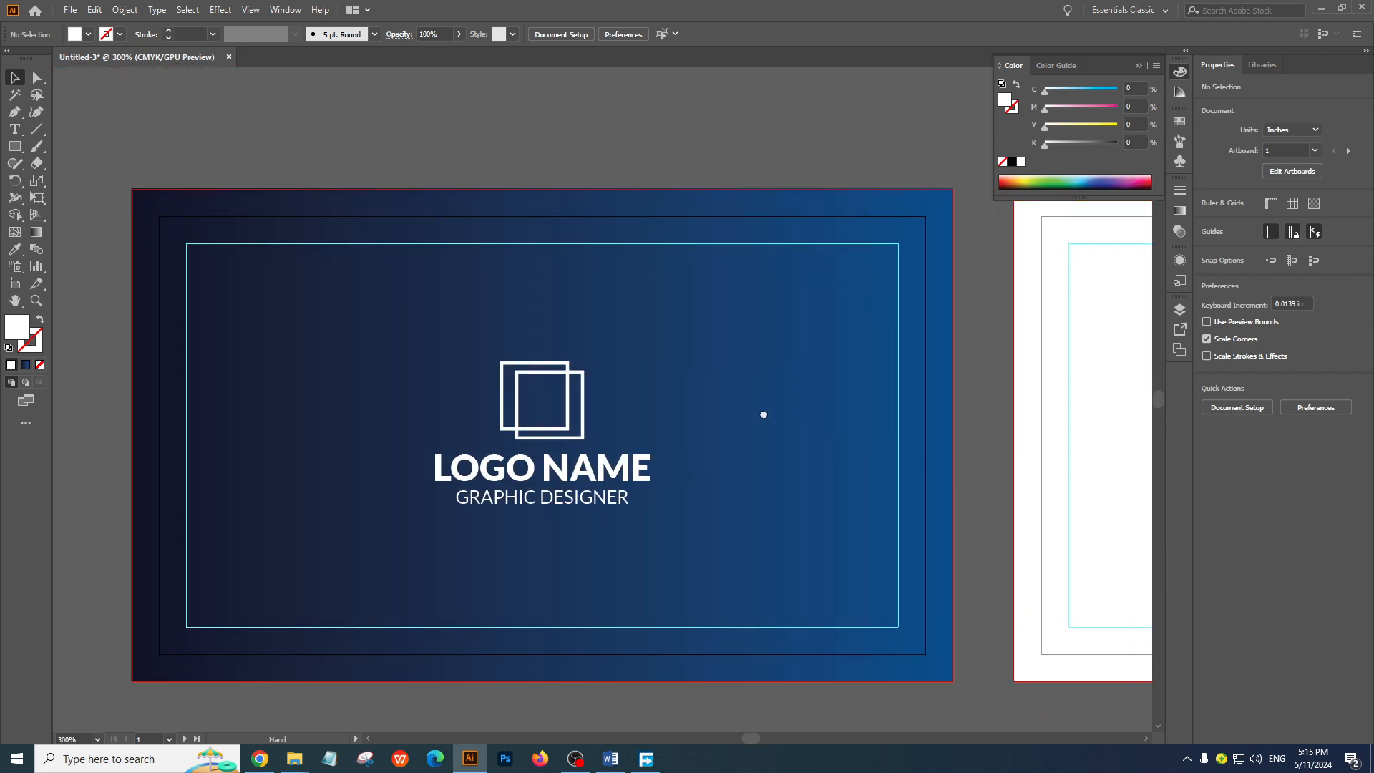
pyautogui.keyDown('ctrl'); pyautogui.keyDown('alt'); pyautogui.click(574, 418); pyautogui.keyUp('alt'); pyautogui.keyUp('ctrl')
pyautogui.moveTo(633, 451); pyautogui.dragTo(535, 450)
pyautogui.keyDown('ctrl'); pyautogui.keyDown('alt'); pyautogui.click(663, 390); pyautogui.keyUp('alt'); pyautogui.keyUp('ctrl')
pyautogui.moveTo(752, 339); pyautogui.dragTo(725, 527)
pyautogui.keyDown('ctrl'); pyautogui.keyDown('alt'); pyautogui.click(624, 401); pyautogui.keyUp('alt'); pyautogui.keyUp('ctrl')
pyautogui.moveTo(542, 322); pyautogui.dragTo(587, 387)
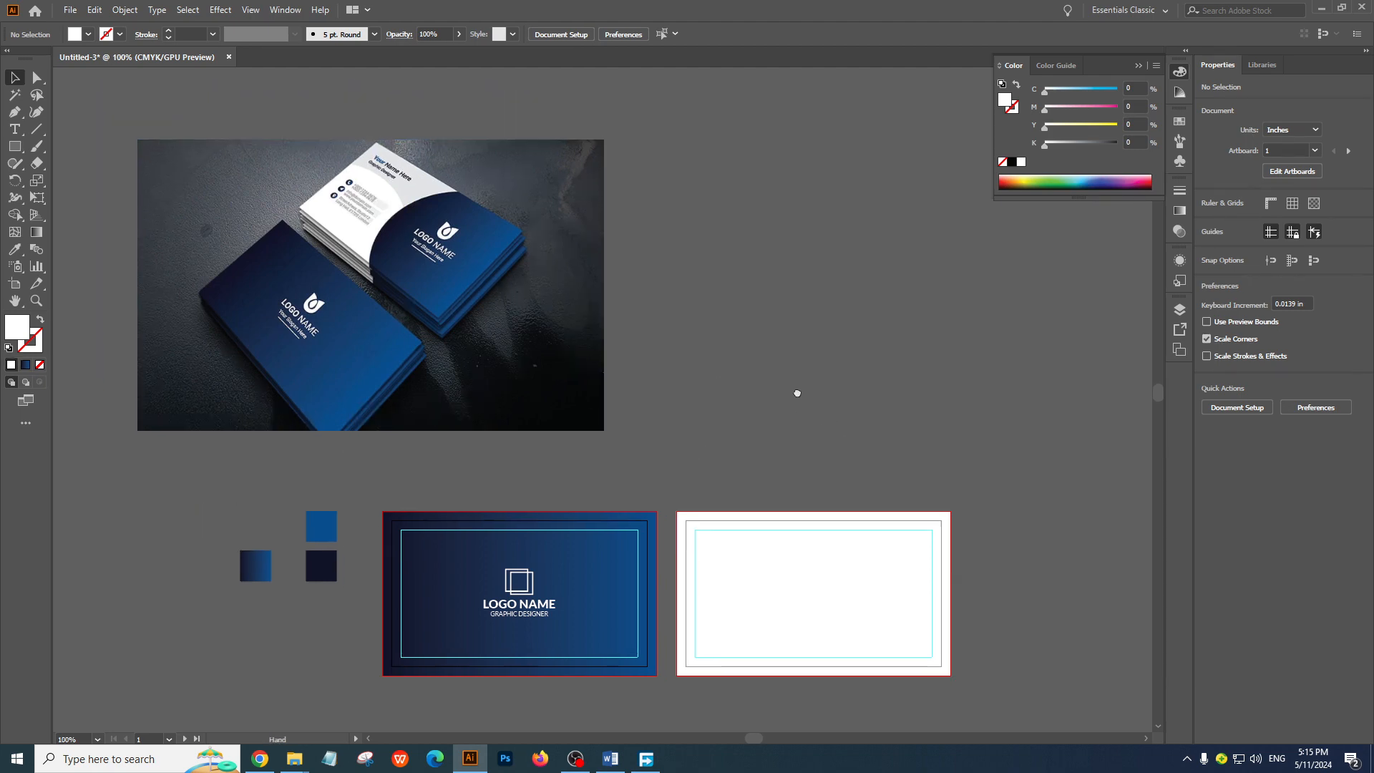
pyautogui.moveTo(794, 390); pyautogui.dragTo(743, 306)
# Draw a white circle about 3.62 in in diameter with the Ellipse tool, overlapping the right part of the back card
pyautogui.rightClick(14, 148)
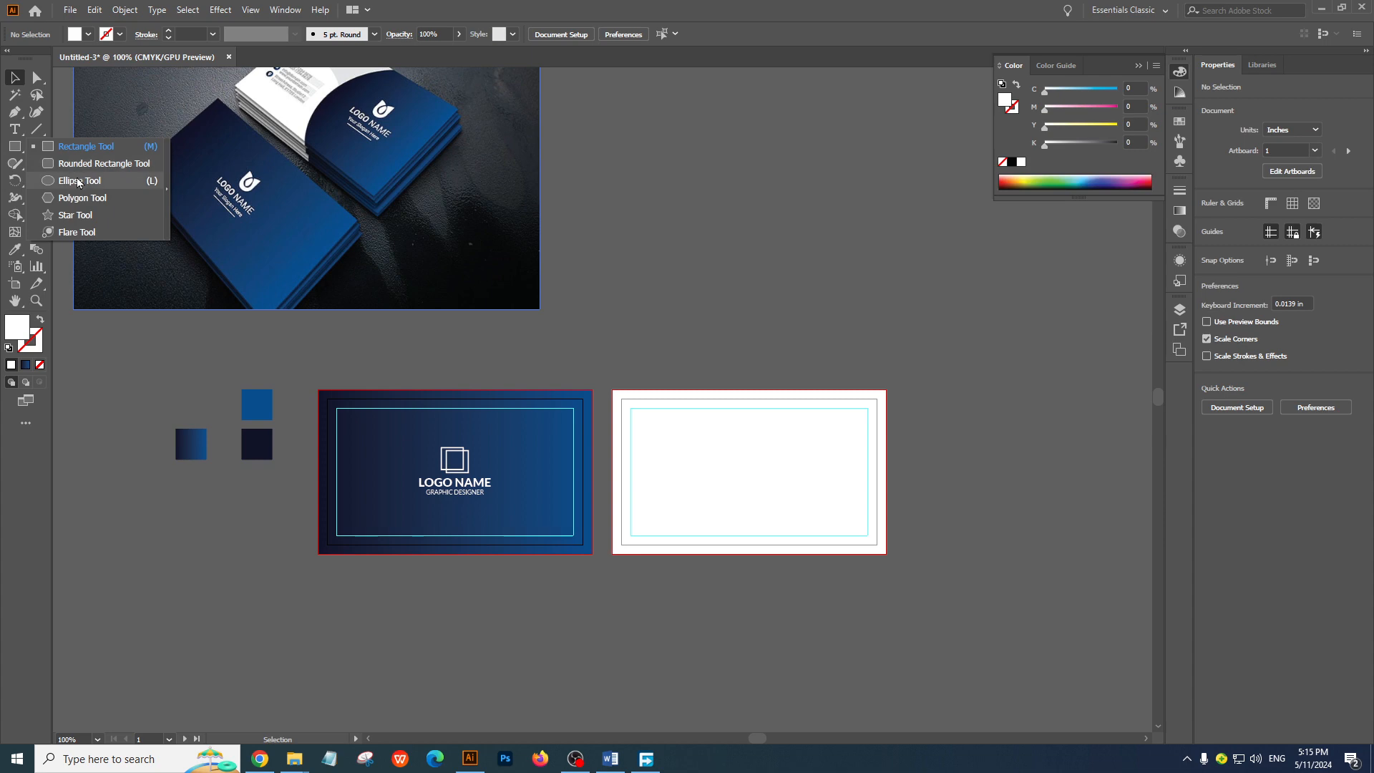
pyautogui.click(78, 181)
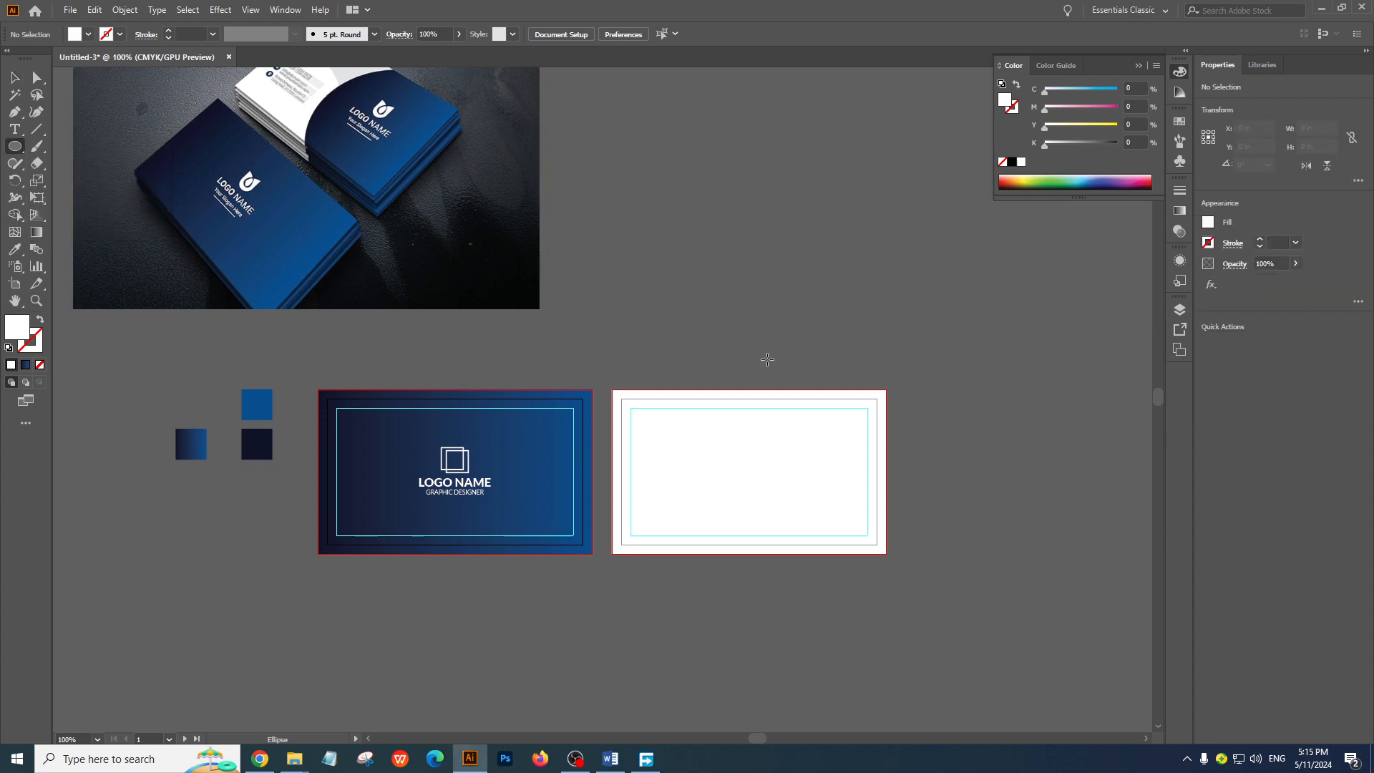
pyautogui.moveTo(749, 349); pyautogui.dragTo(1025, 573)
pyautogui.click(14, 76)
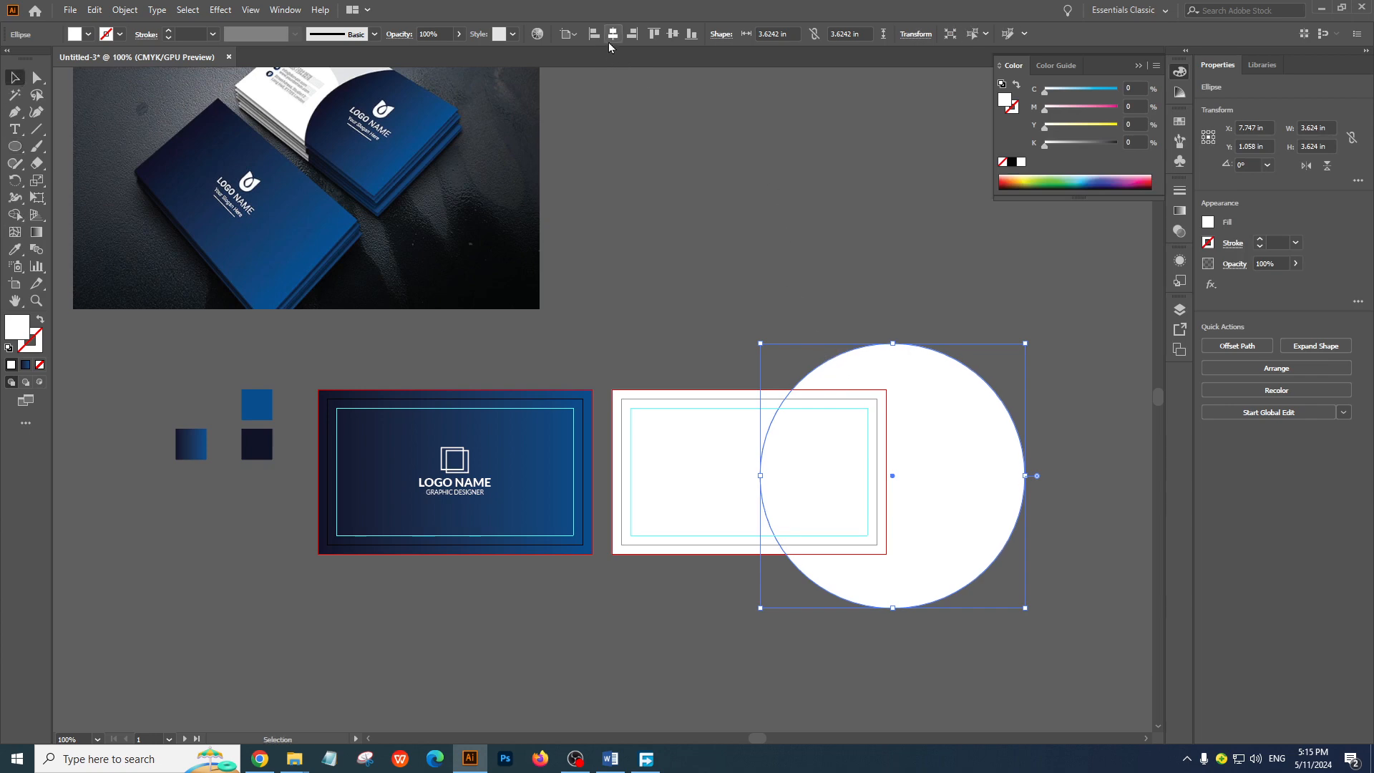
# Try to align the circle to the right edge, first directly and again with the back card's artboard active
pyautogui.click(632, 33)
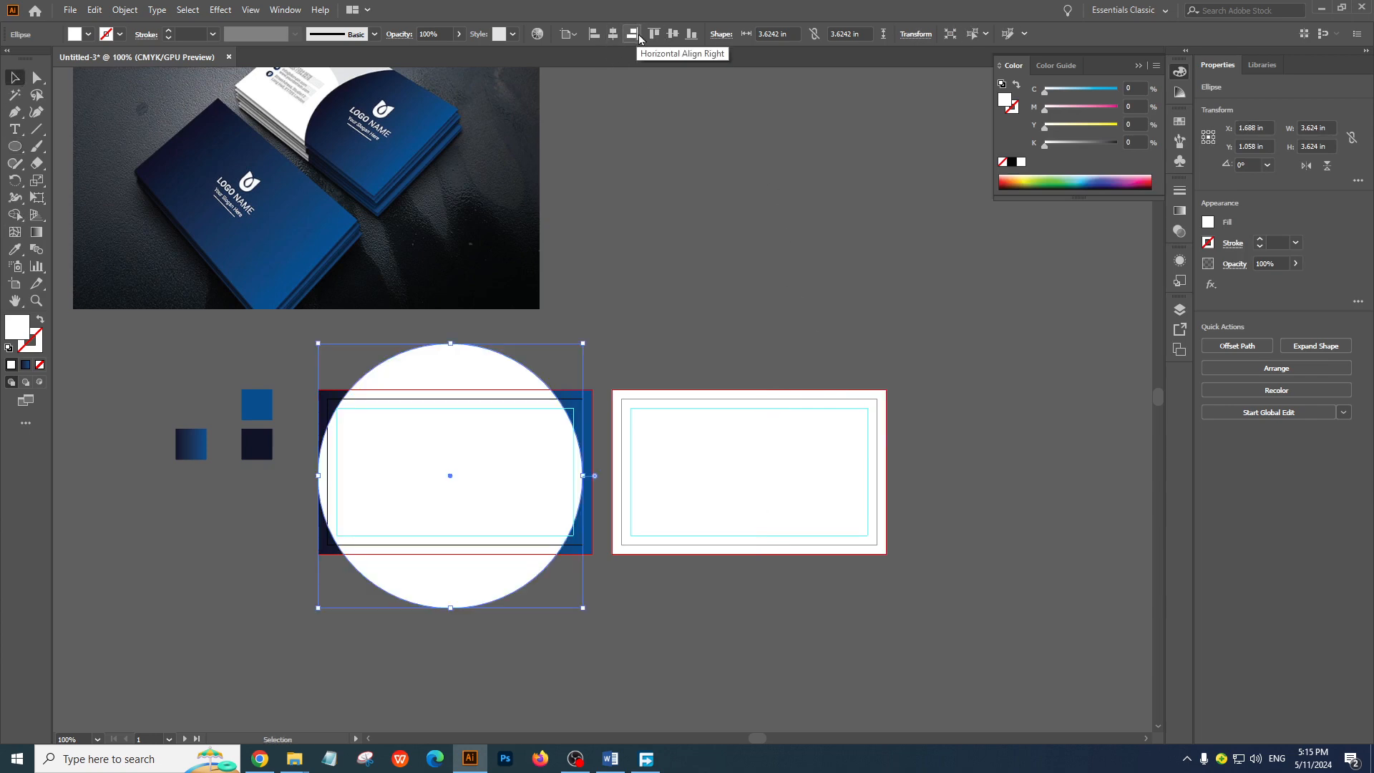
pyautogui.hotkey('ctrl', 'z')
pyautogui.click(690, 455)
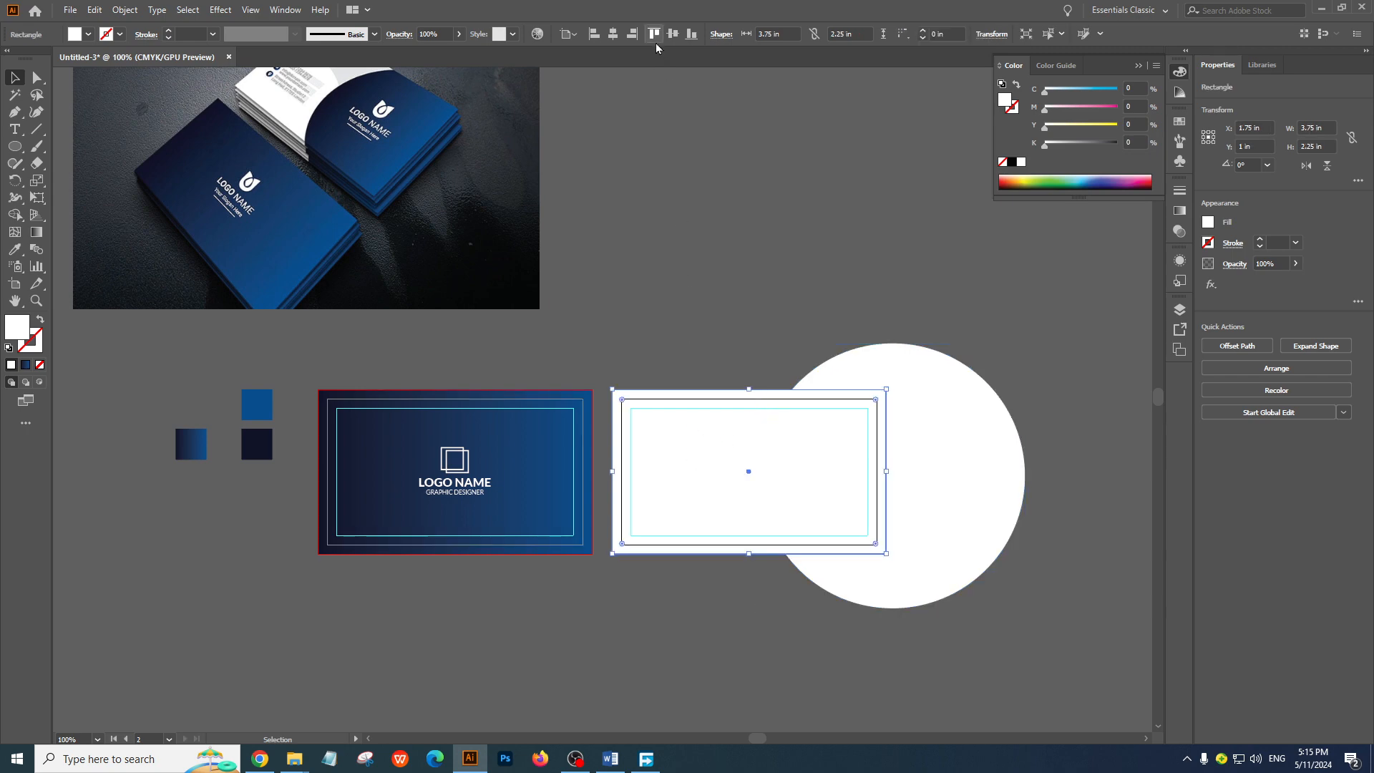
pyautogui.click(891, 369)
pyautogui.click(668, 433)
pyautogui.press('a')
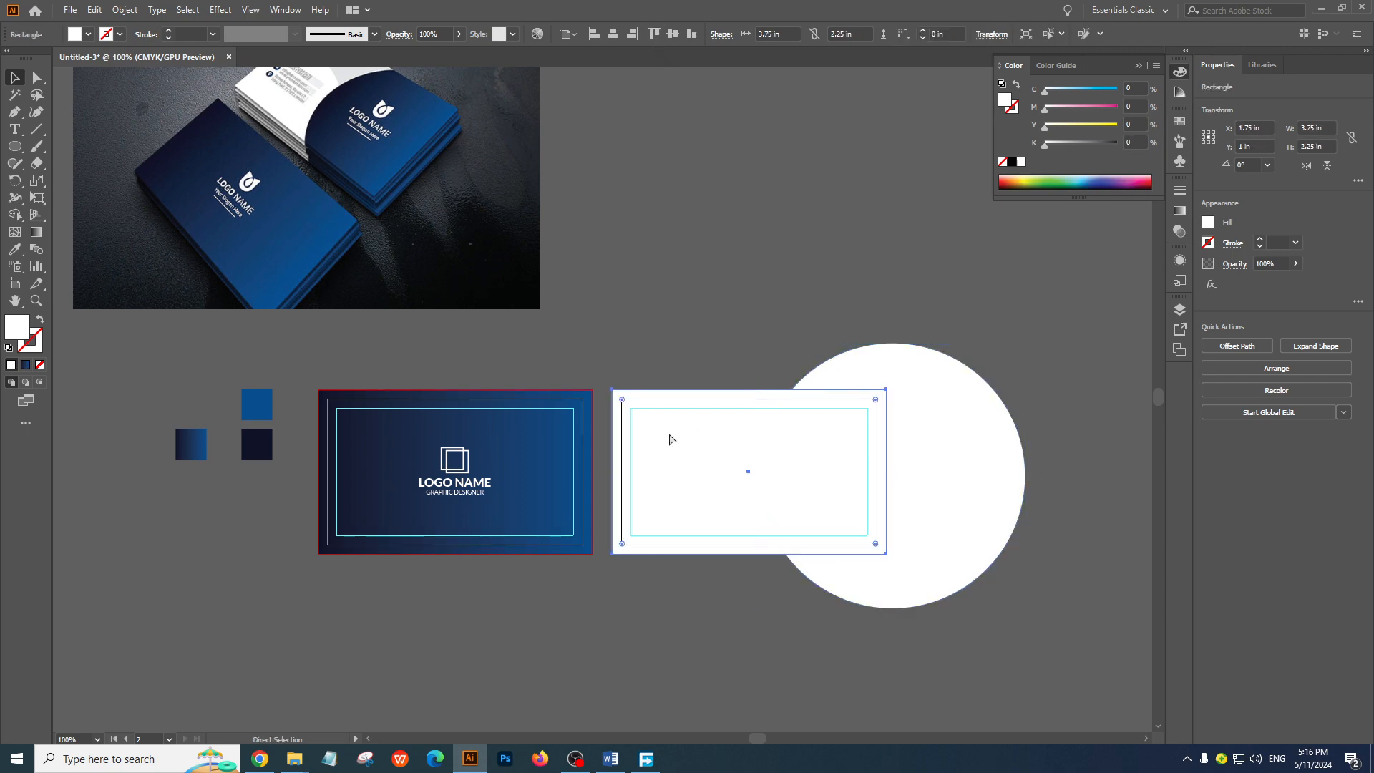
pyautogui.press('v')
pyautogui.click(978, 410)
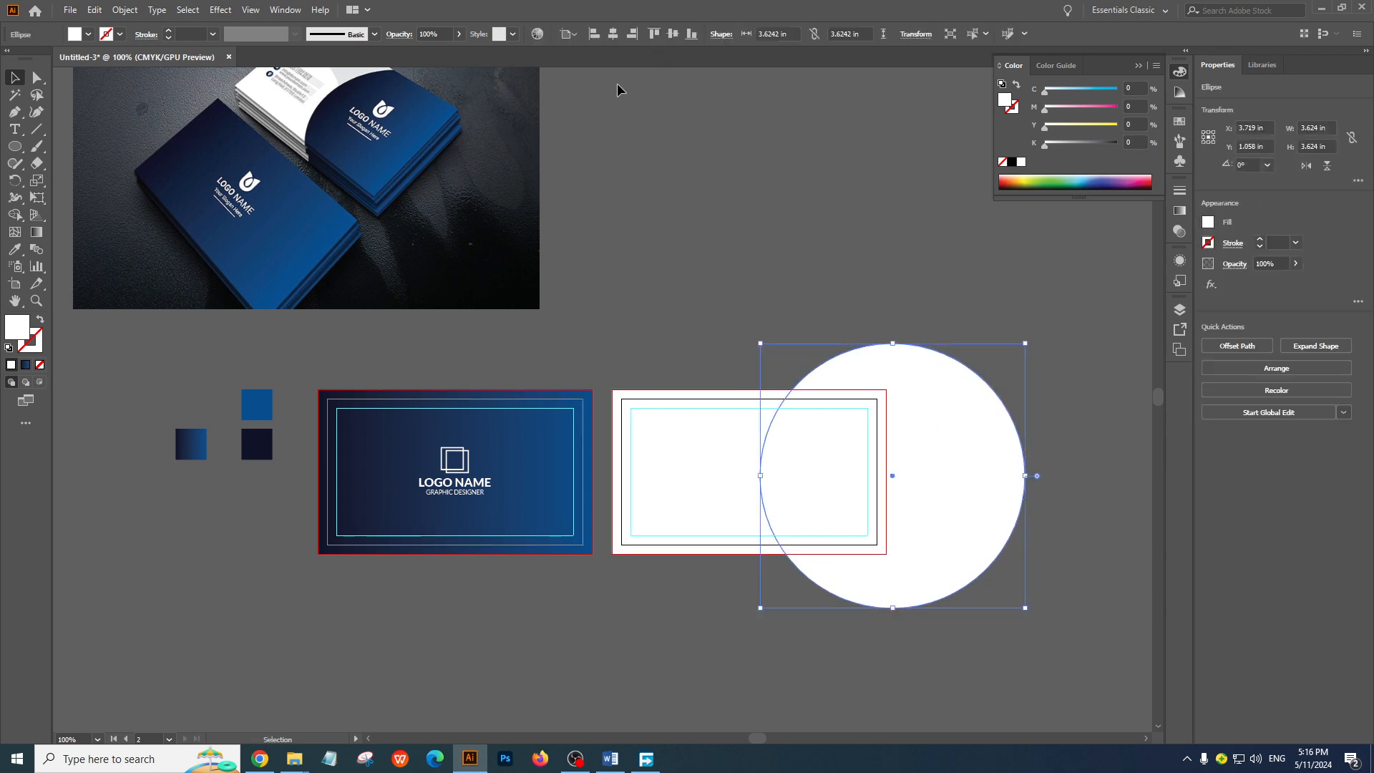
pyautogui.click(632, 34)
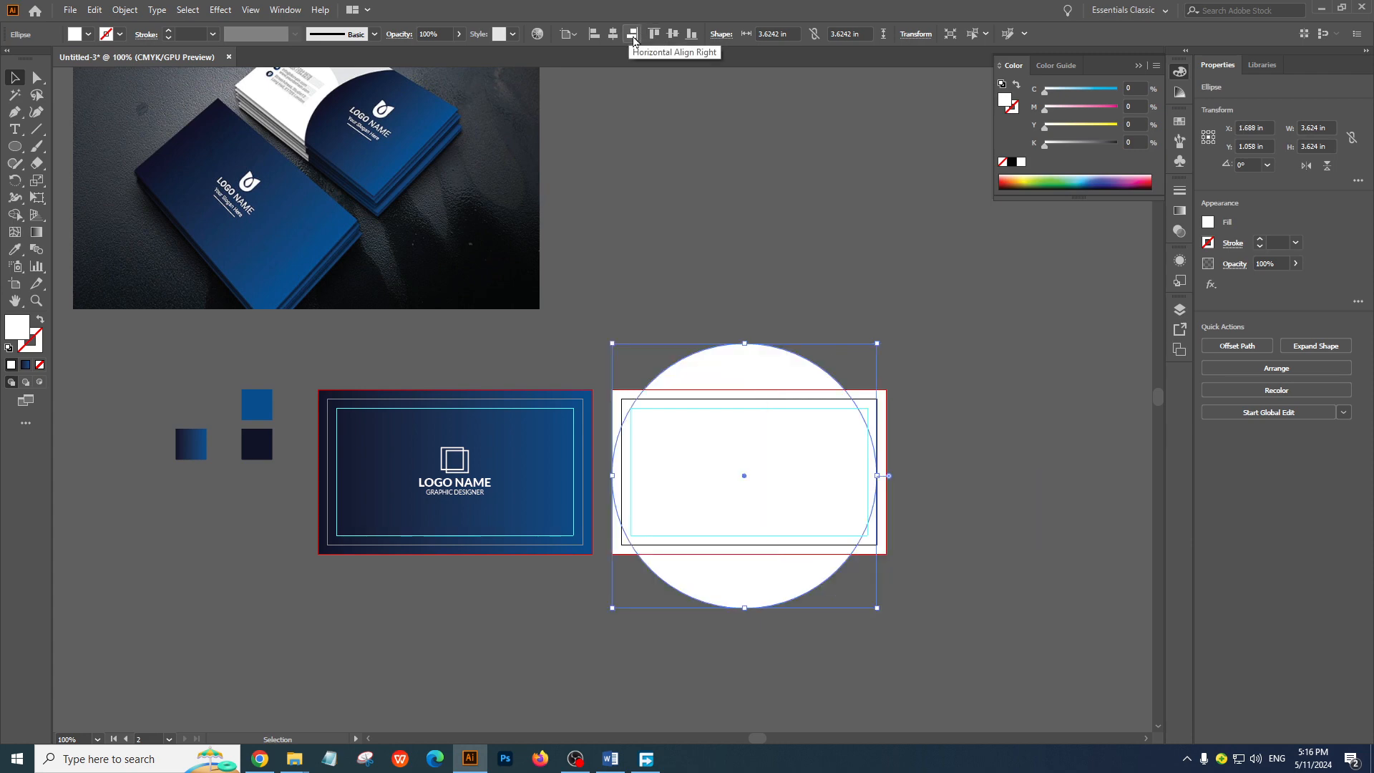
pyautogui.hotkey('ctrl', 'z')
# Center the circle vertically on the back card's artboard
pyautogui.click(906, 304)
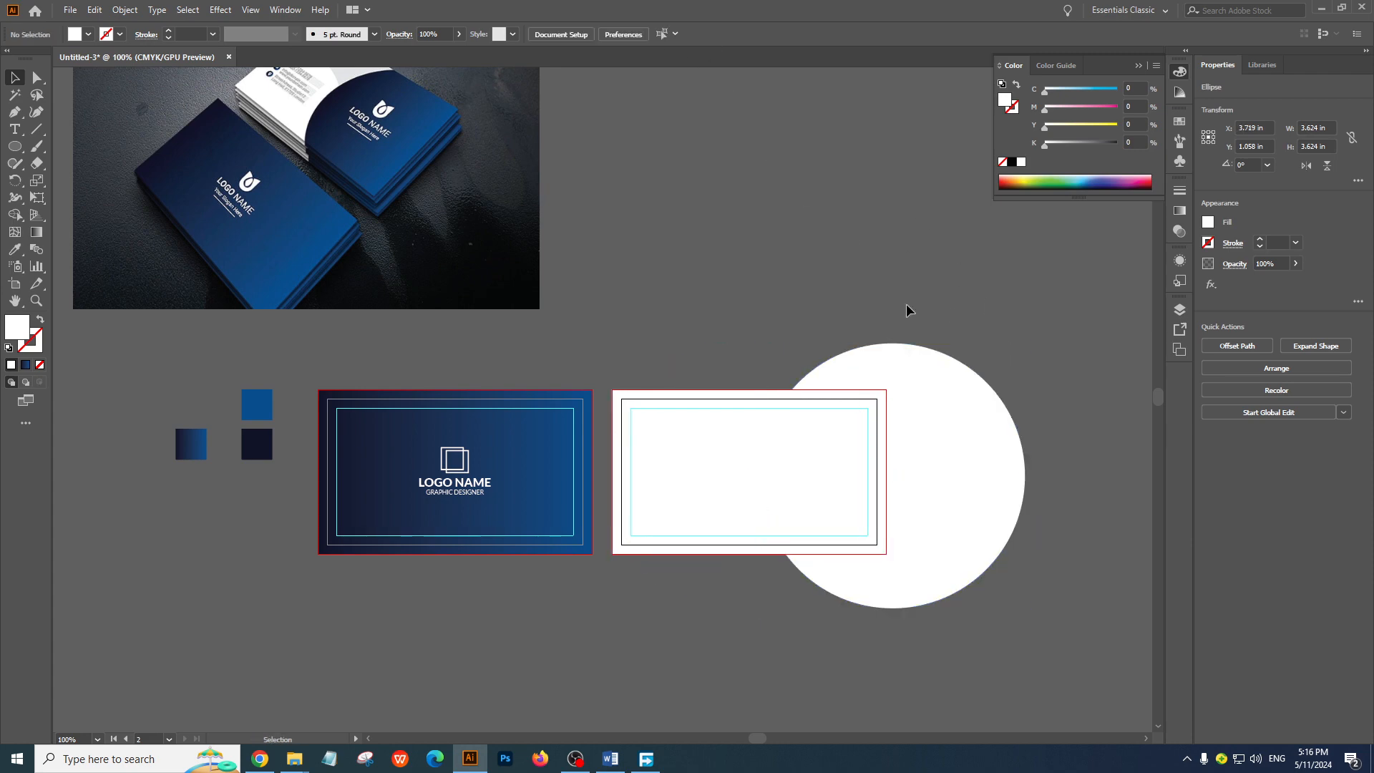
pyautogui.click(918, 474)
pyautogui.click(673, 34)
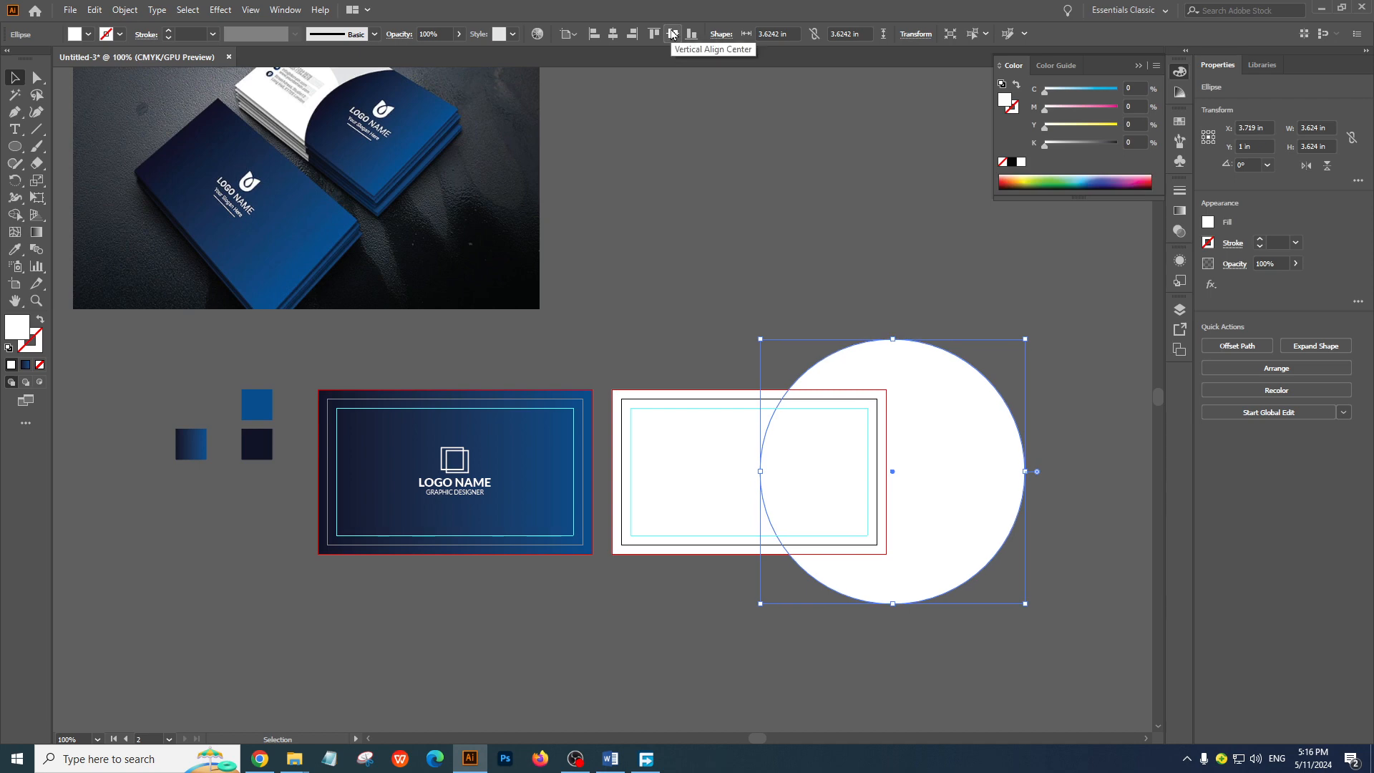
# Shift the circle horizontally toward the back card's middle until its center sits at about X 3.375 in, Y 1 in
pyautogui.click(836, 255)
pyautogui.moveTo(975, 470); pyautogui.dragTo(960, 467)
pyautogui.click(1036, 358)
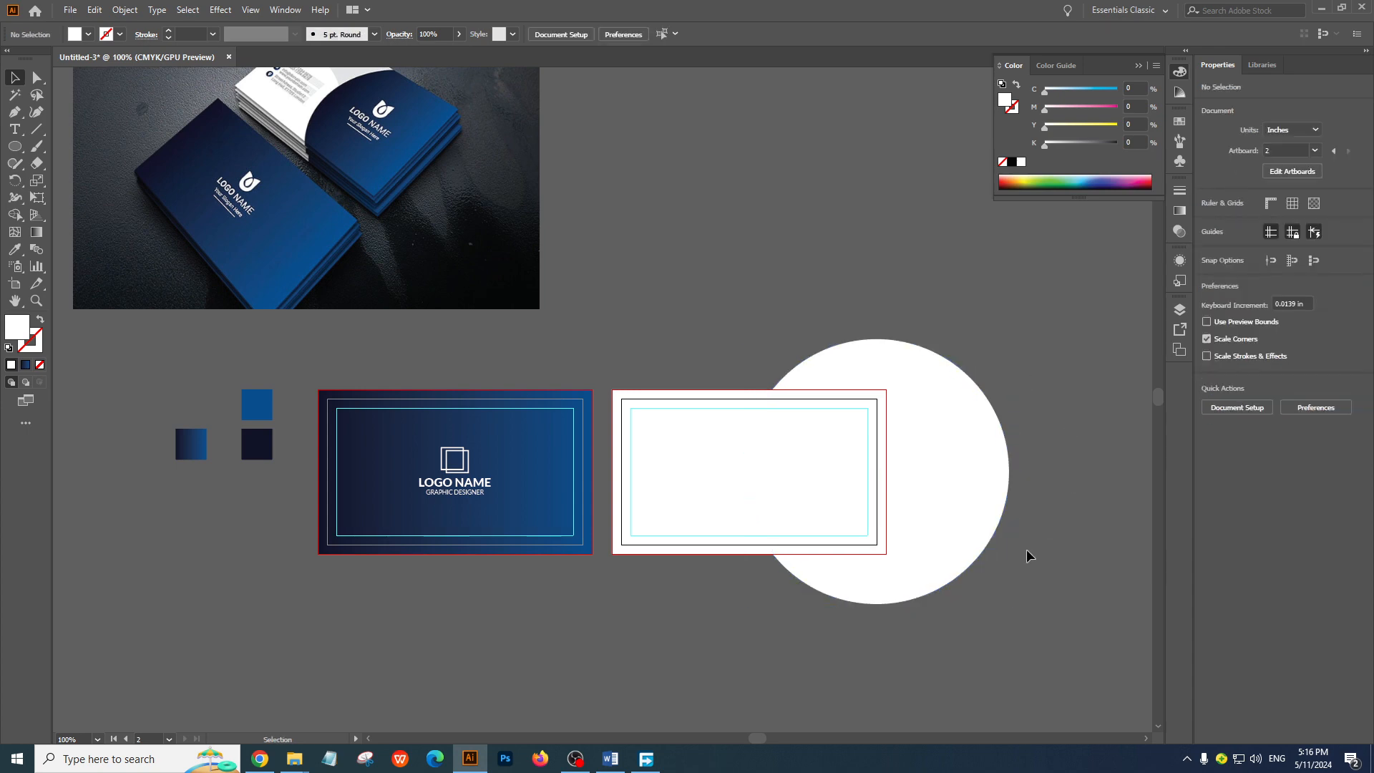
pyautogui.click(780, 583)
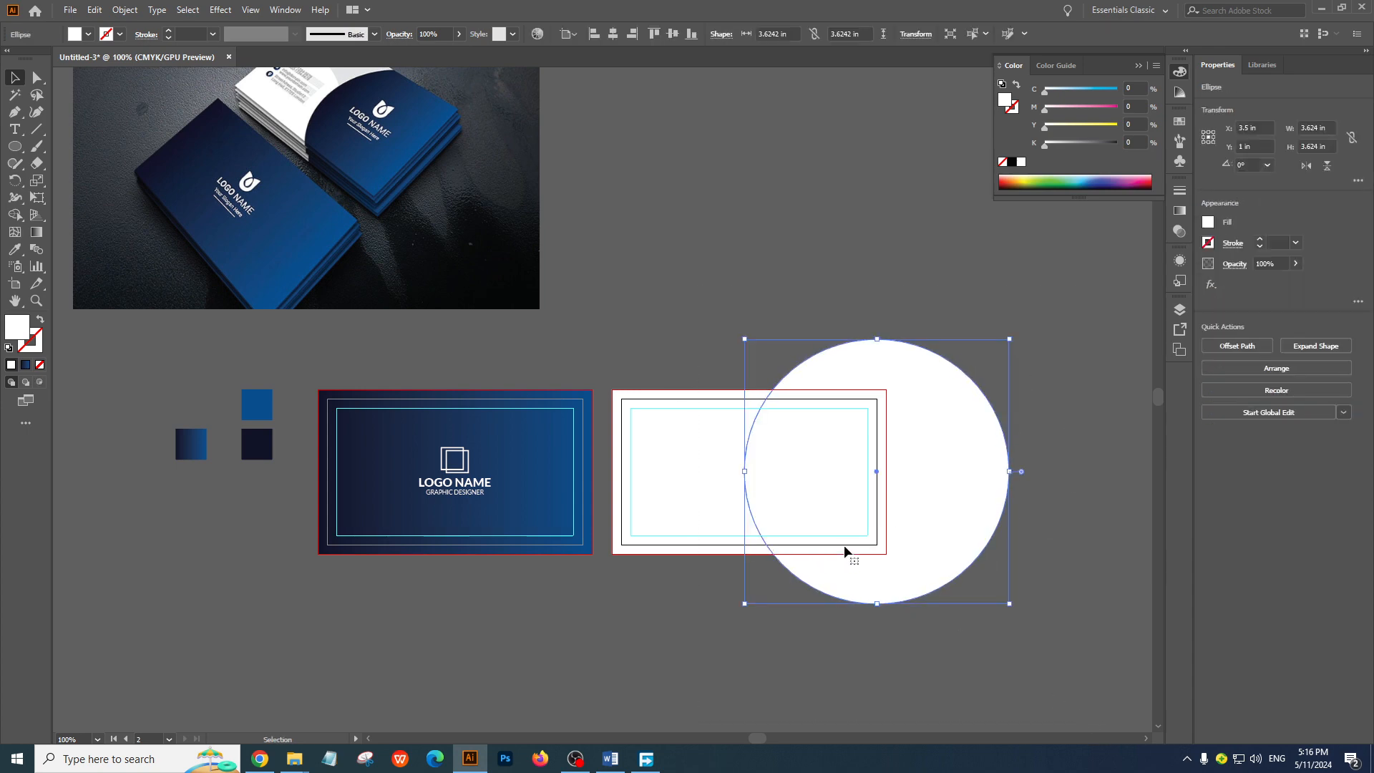
pyautogui.click(637, 601)
pyautogui.moveTo(943, 485); pyautogui.dragTo(934, 482)
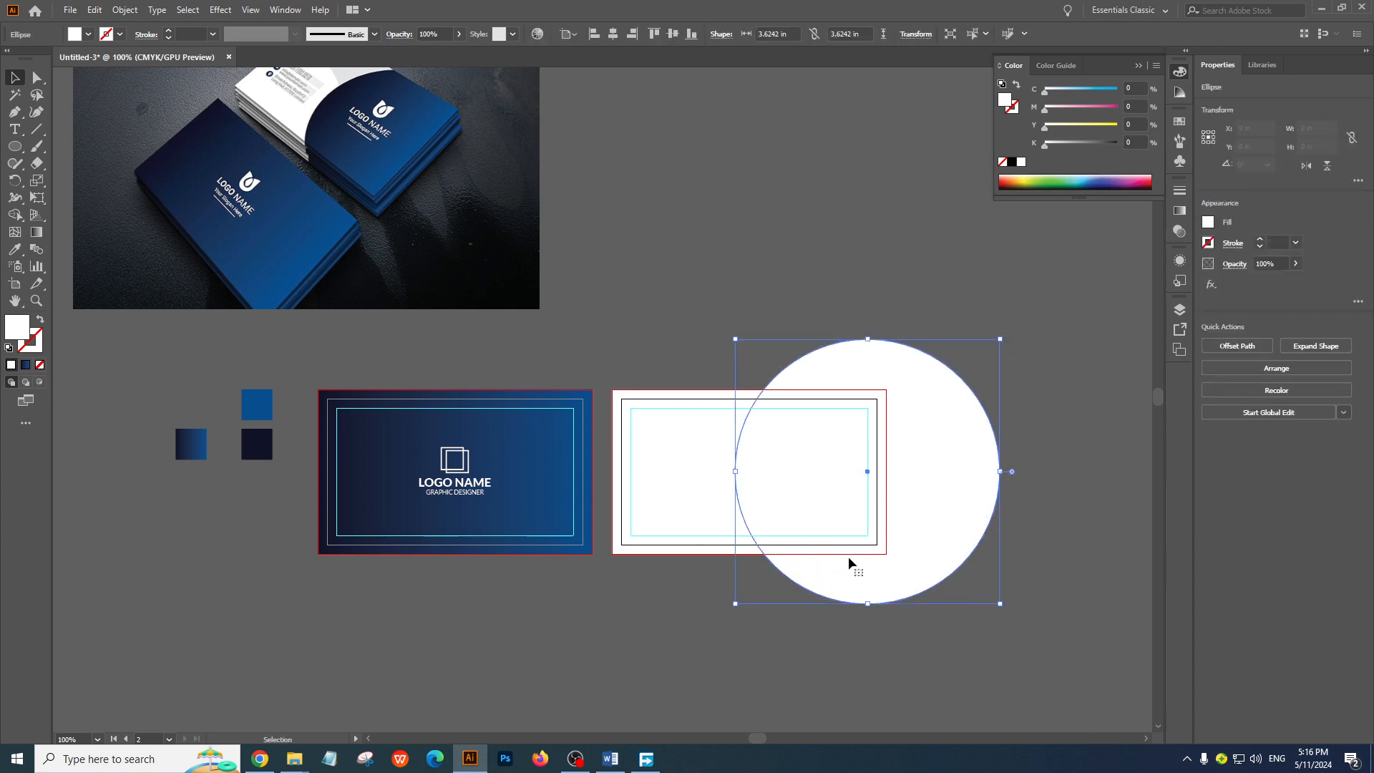
pyautogui.click(660, 599)
# Fill the circle with the light gray swatch (K 30%) to distinguish it from the white back card
pyautogui.hscroll(-2, 788, 432)
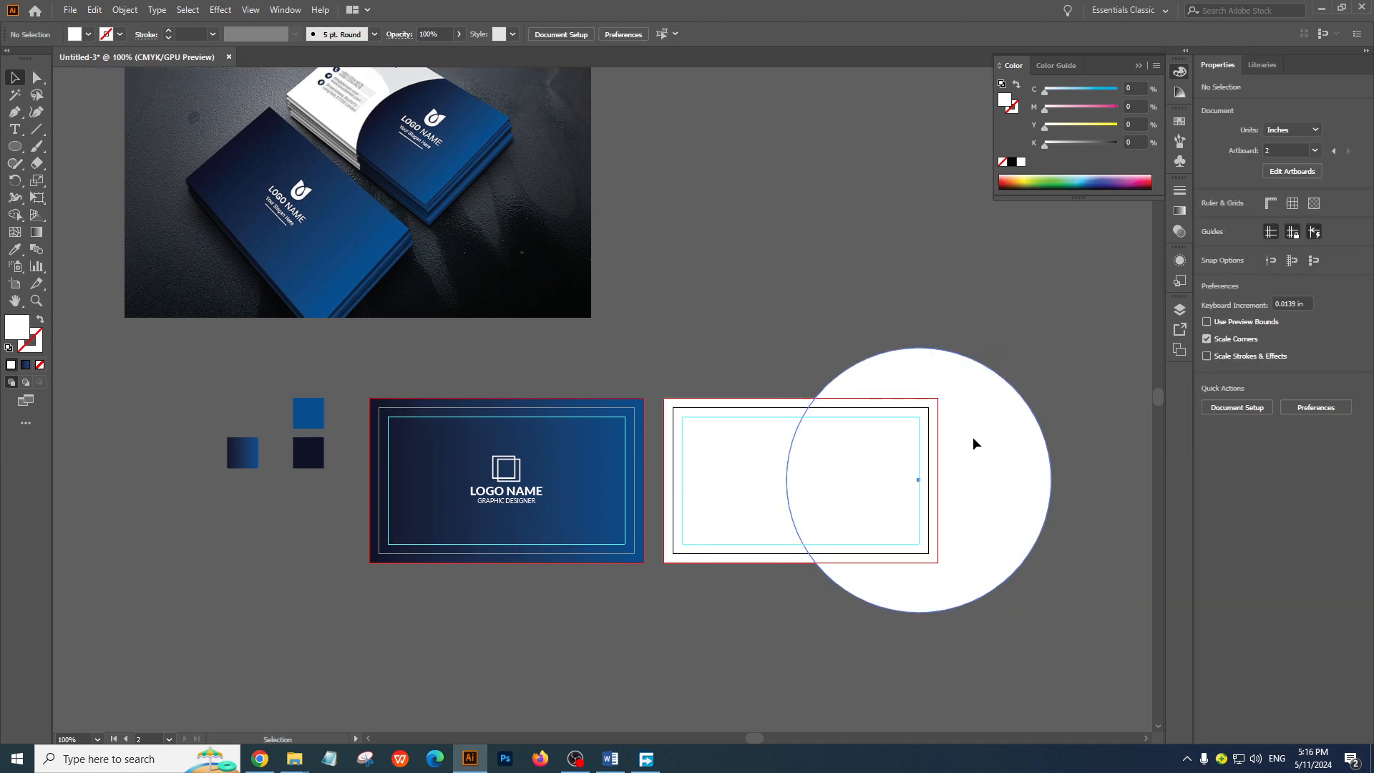
pyautogui.click(974, 438)
pyautogui.click(88, 34)
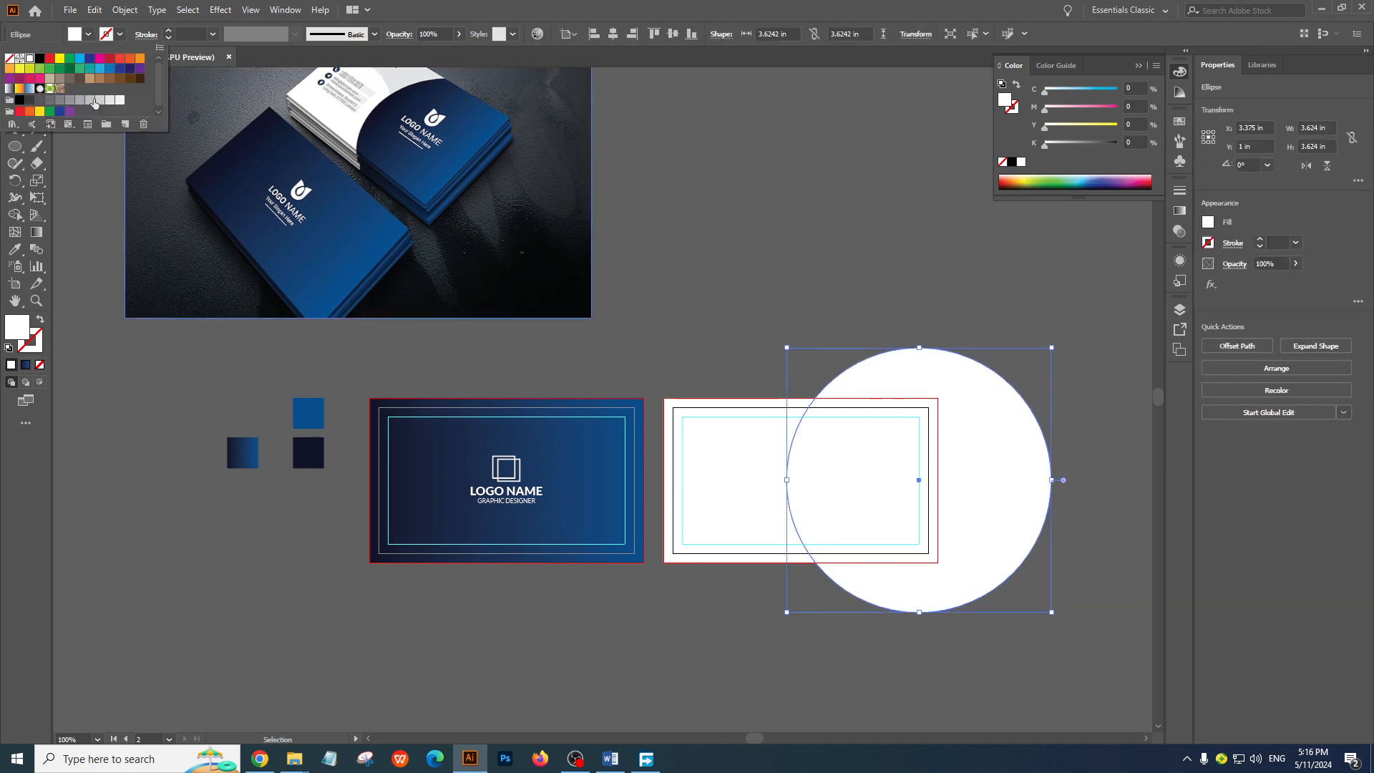
pyautogui.click(94, 104)
pyautogui.click(729, 211)
# Move the reference business card image slightly left and up, to about X -5.2 in, Y -3.37 in, and deselect it
pyautogui.moveTo(788, 329); pyautogui.dragTo(869, 358)
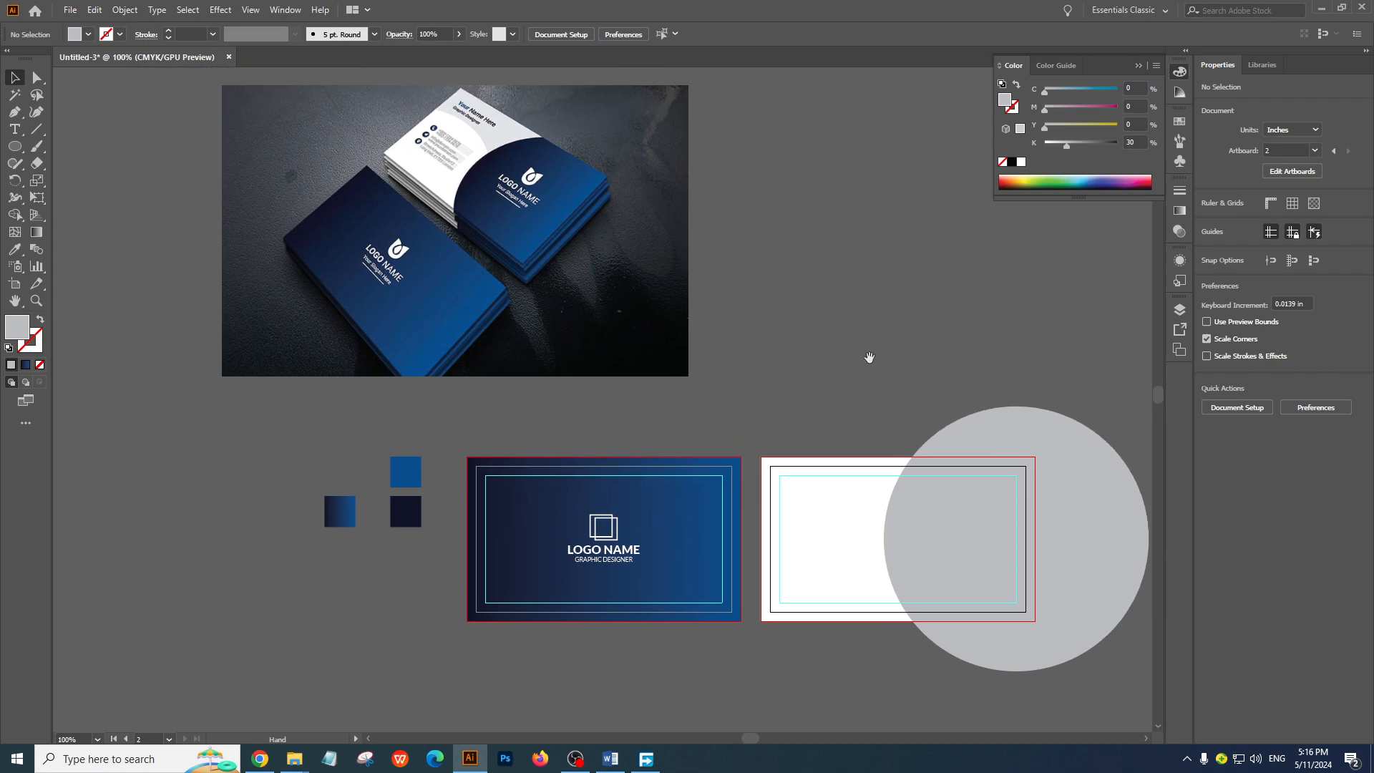
pyautogui.moveTo(617, 283); pyautogui.dragTo(553, 272)
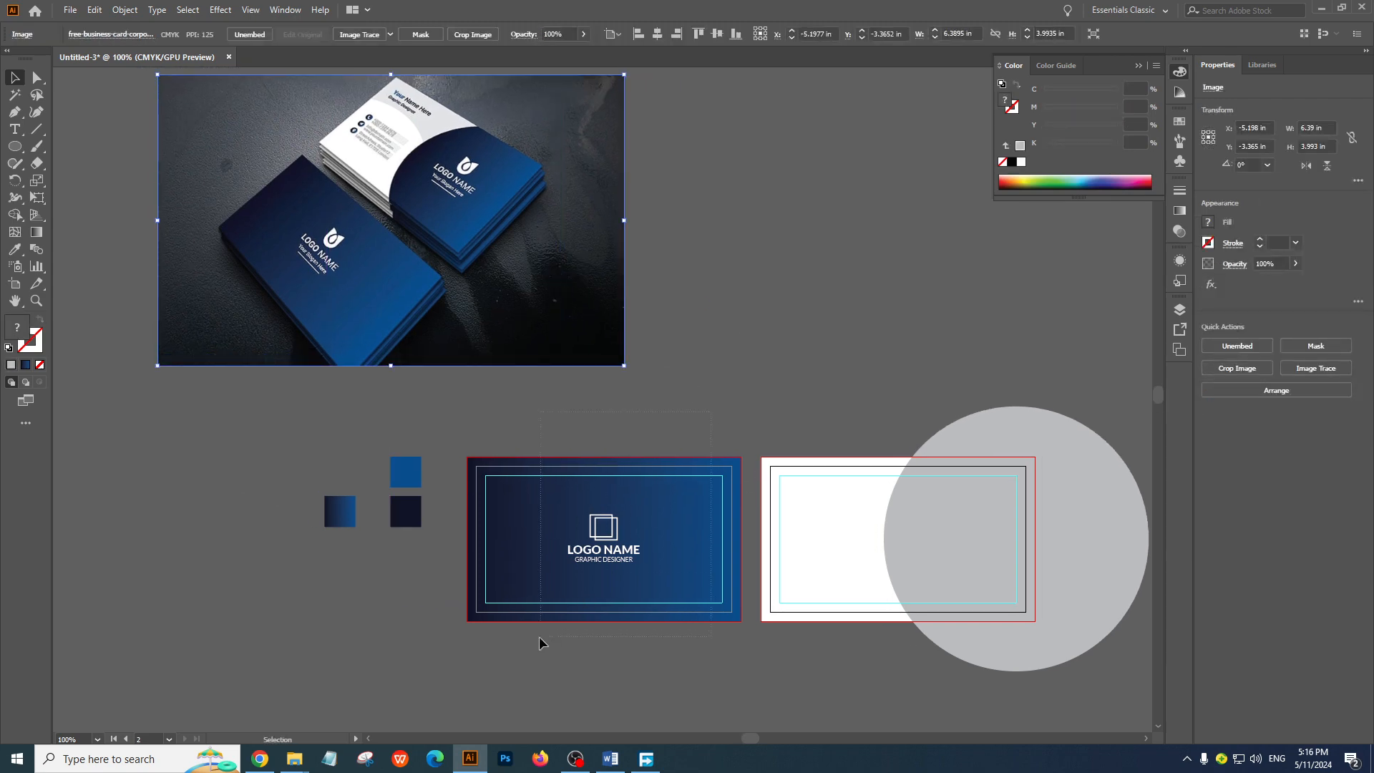
pyautogui.click(486, 667)
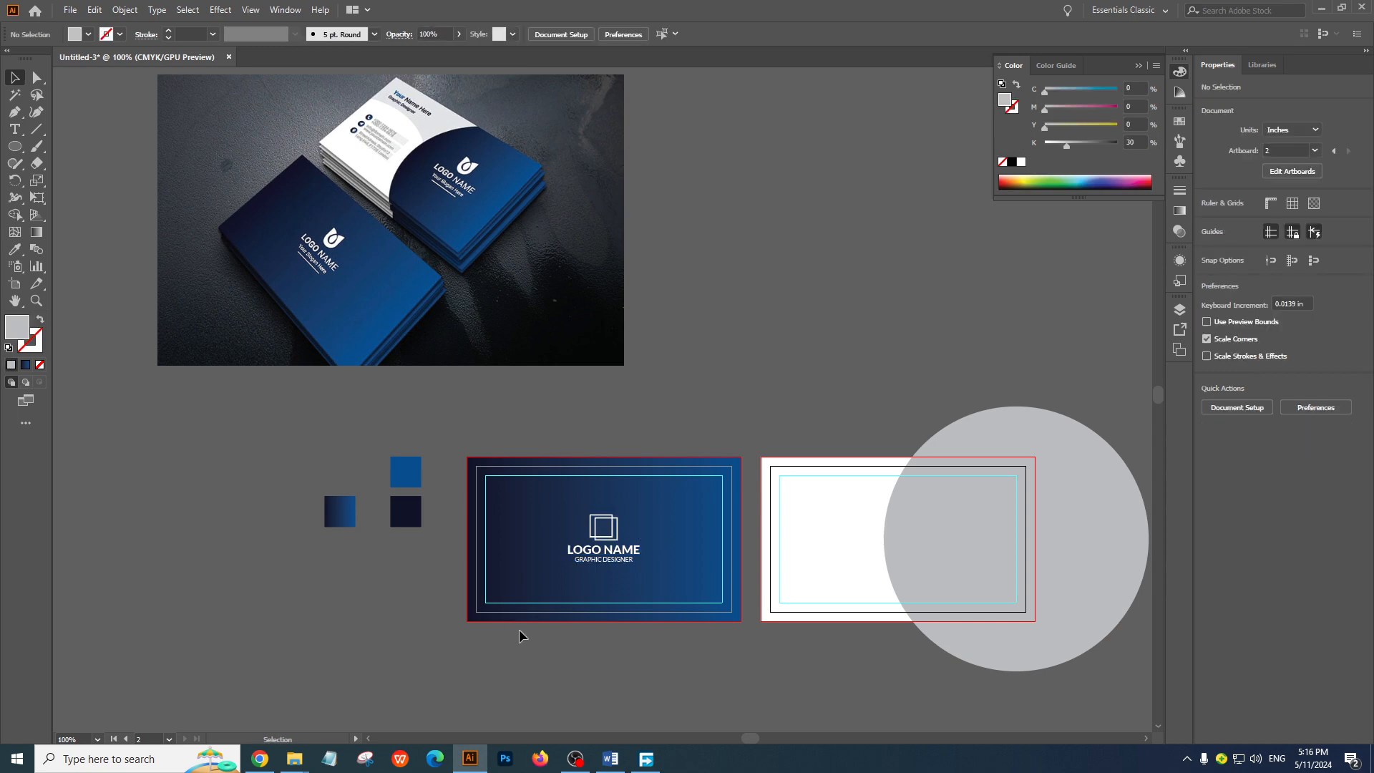
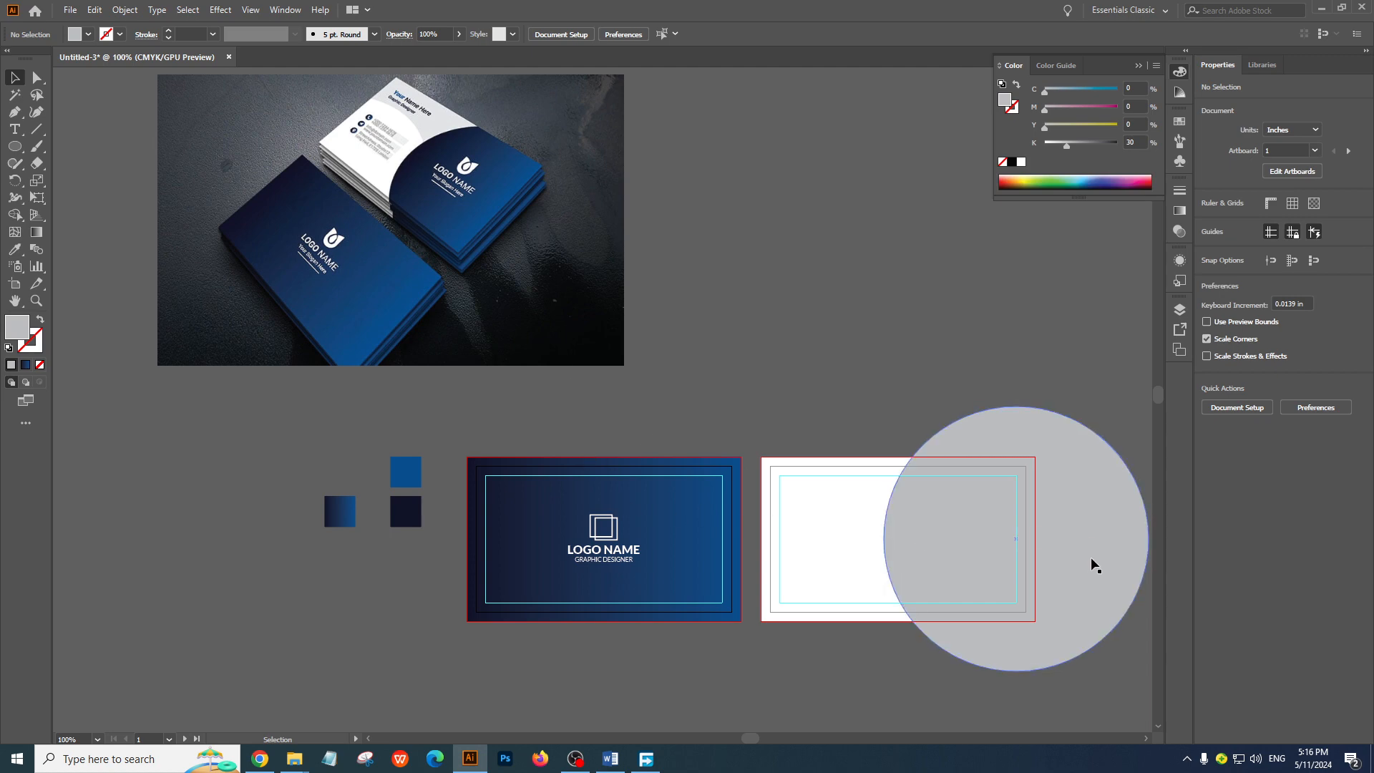
# Duplicate the gray circle down and to the left, with the copy's center at about X 4.86 in, Y 2.44 in, and deselect it
pyautogui.moveTo(1094, 558); pyautogui.dragTo(905, 656)
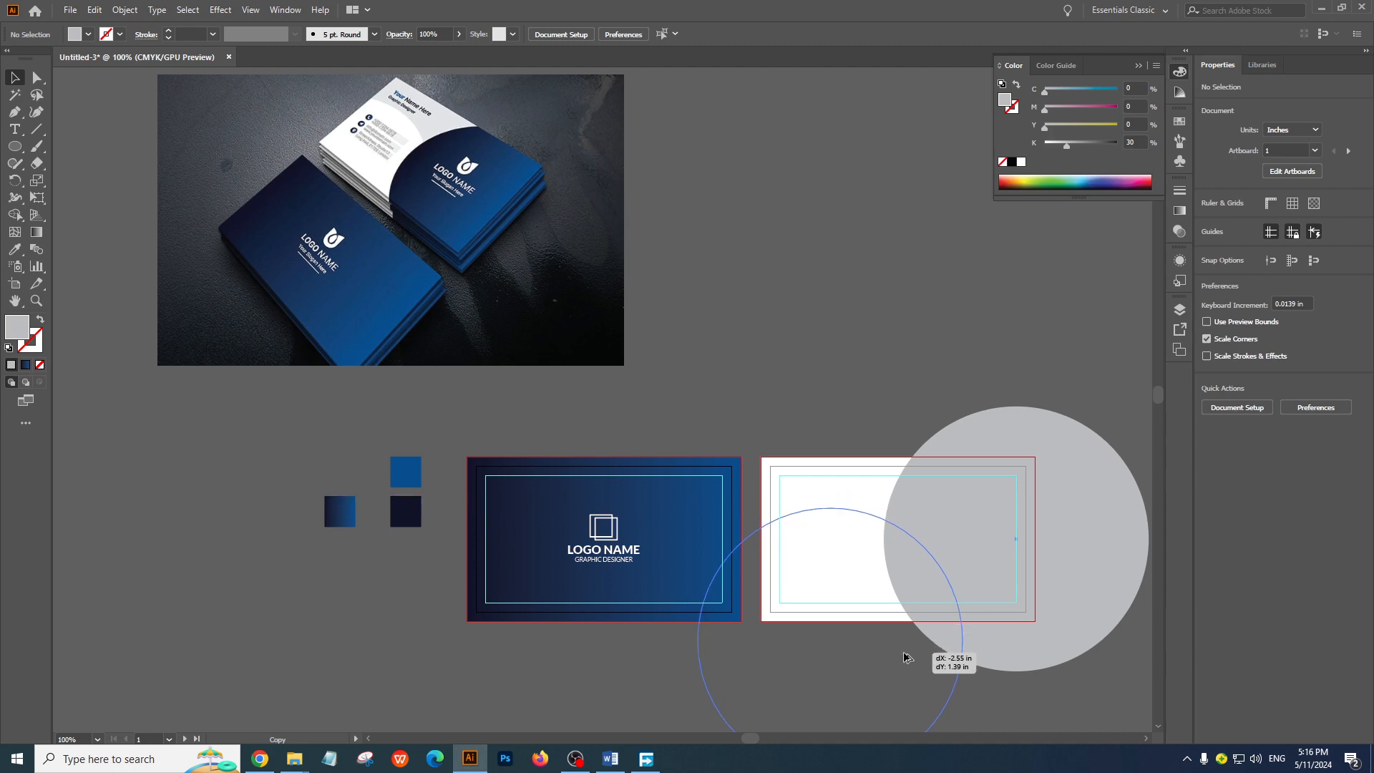
pyautogui.moveTo(904, 657); pyautogui.dragTo(904, 657)
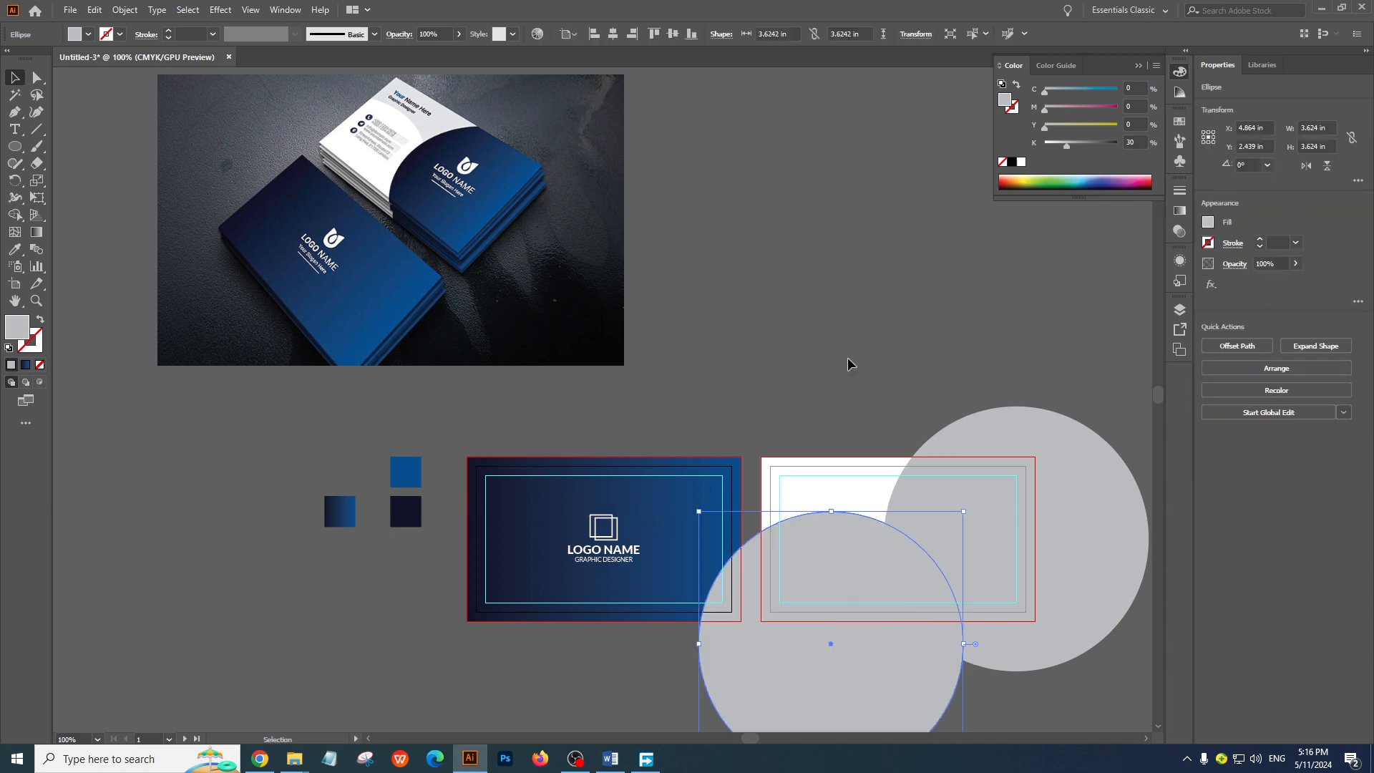
pyautogui.click(854, 367)
pyautogui.moveTo(877, 424); pyautogui.dragTo(754, 315)
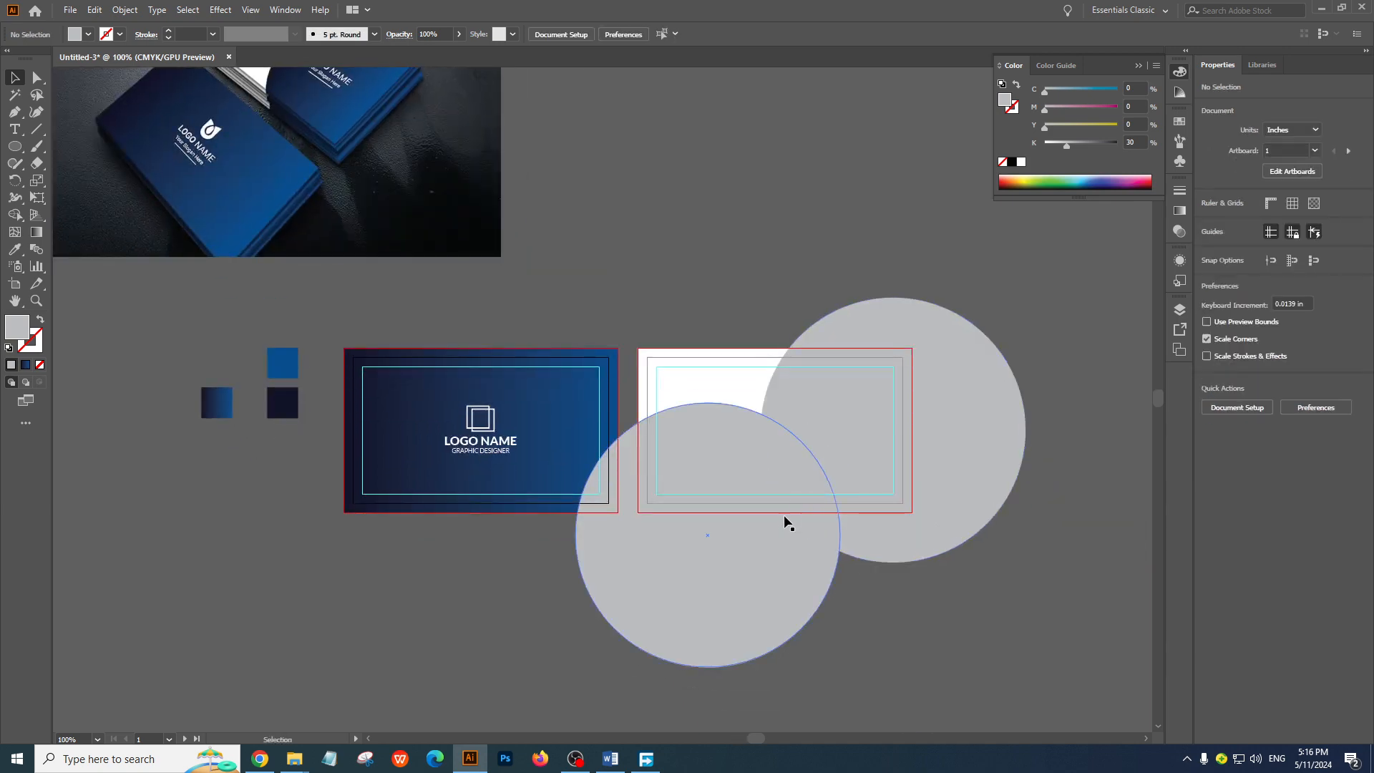
pyautogui.moveTo(784, 514); pyautogui.dragTo(808, 597)
# Fill the original circle on the back card with the dark-to-blue gradient sampled from the front card's background
pyautogui.click(894, 467)
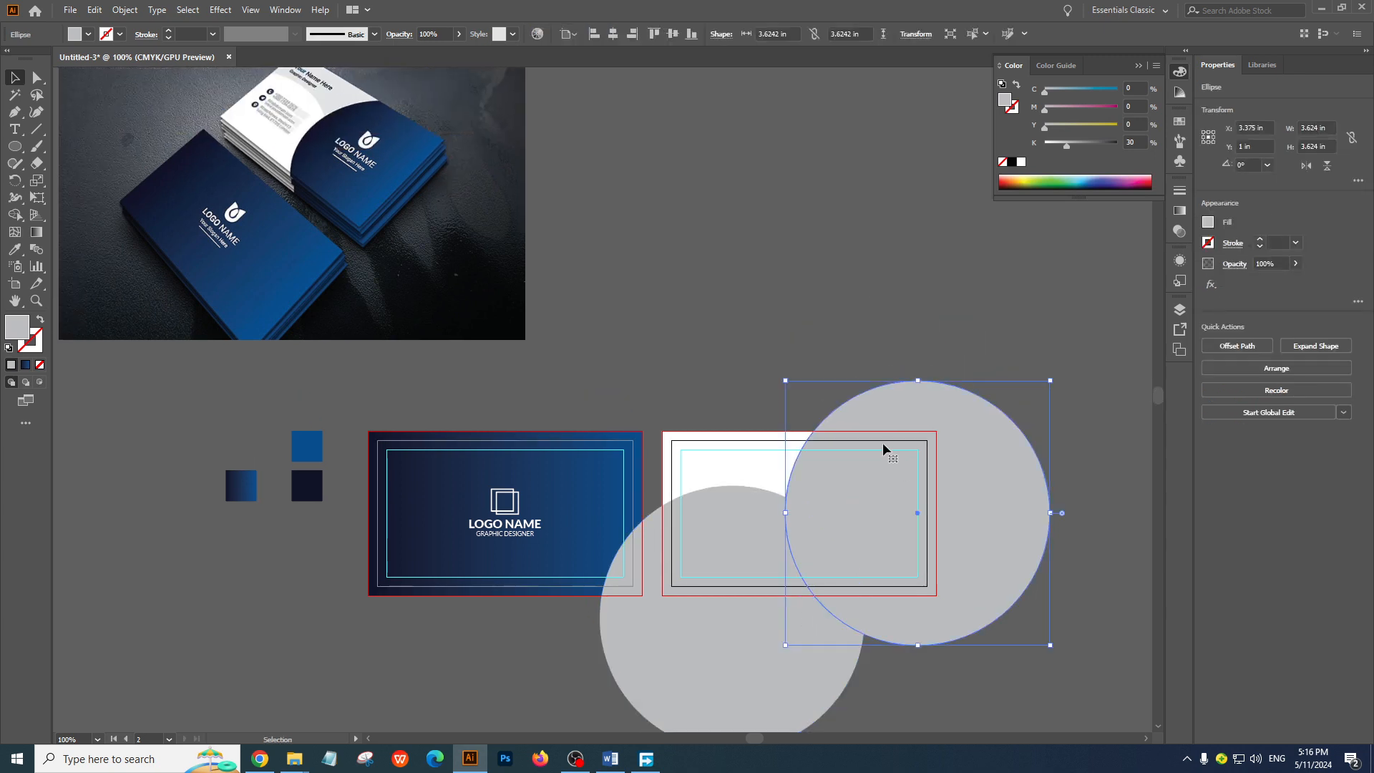
pyautogui.click(14, 249)
pyautogui.click(441, 478)
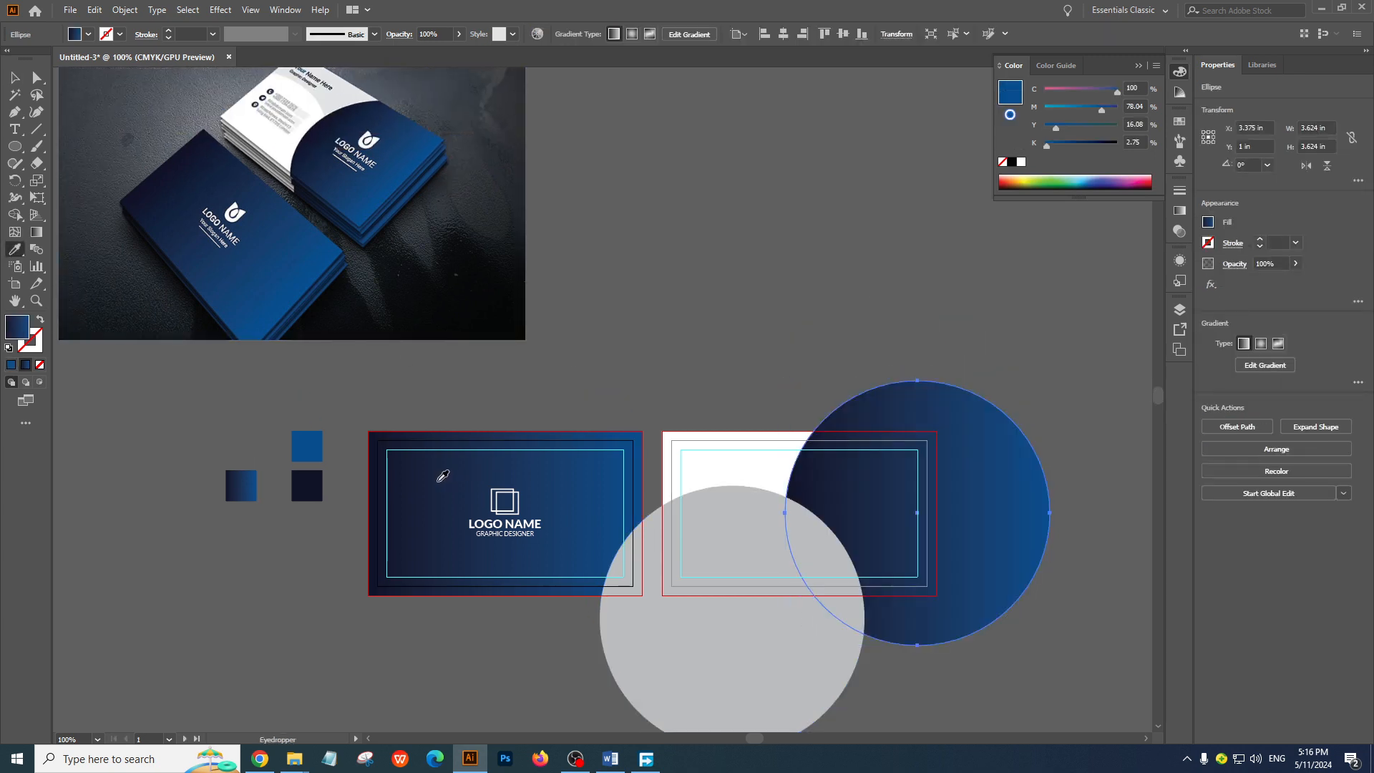
pyautogui.click(15, 77)
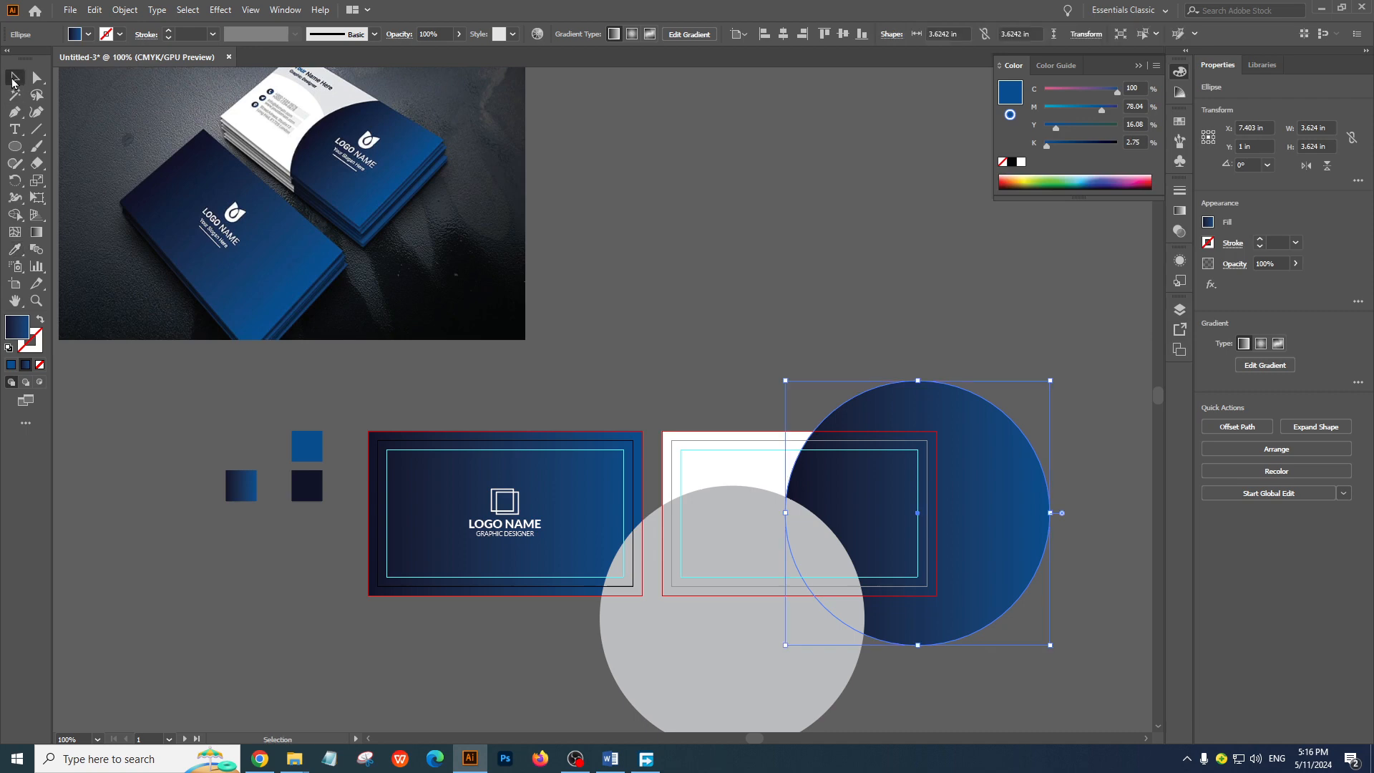
pyautogui.click(767, 289)
pyautogui.click(945, 447)
pyautogui.rightClick(967, 496)
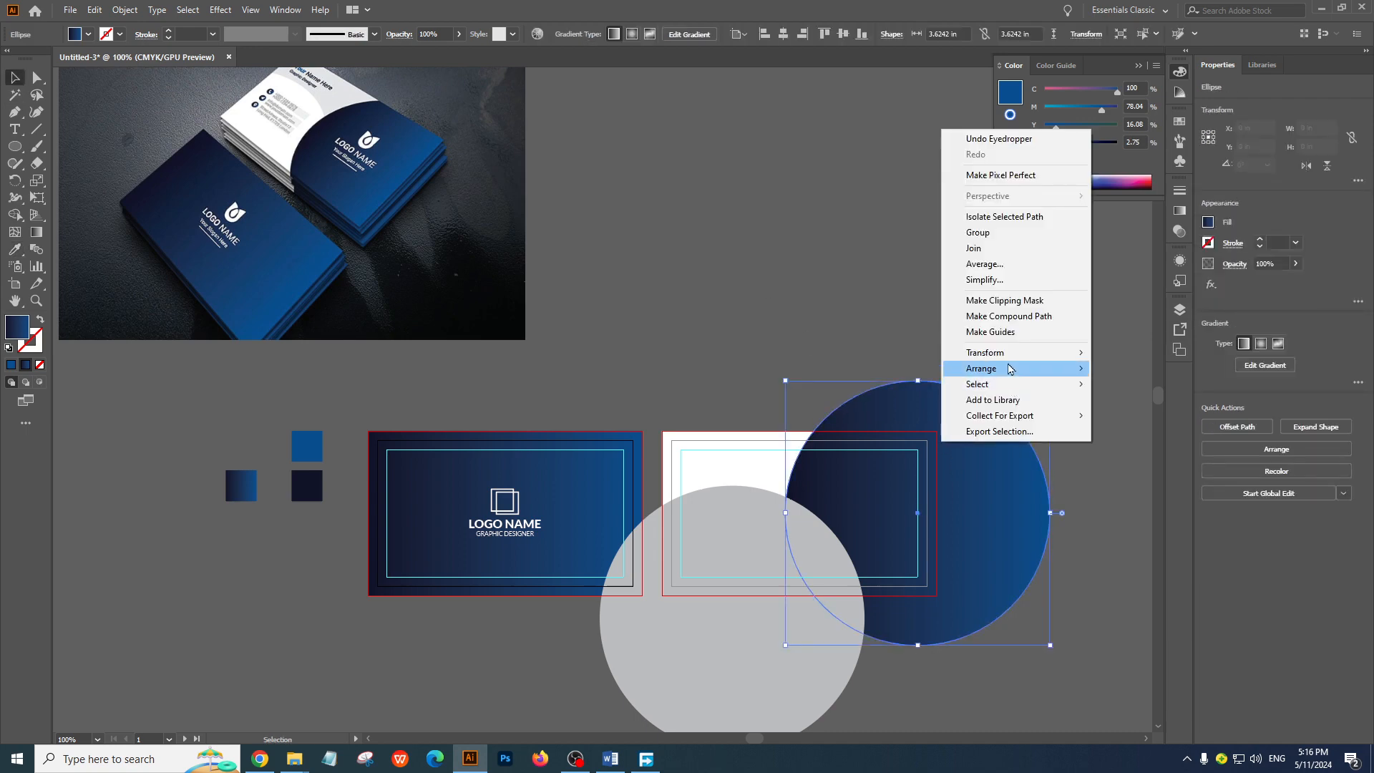
pyautogui.moveTo(1008, 377)
pyautogui.click(940, 483)
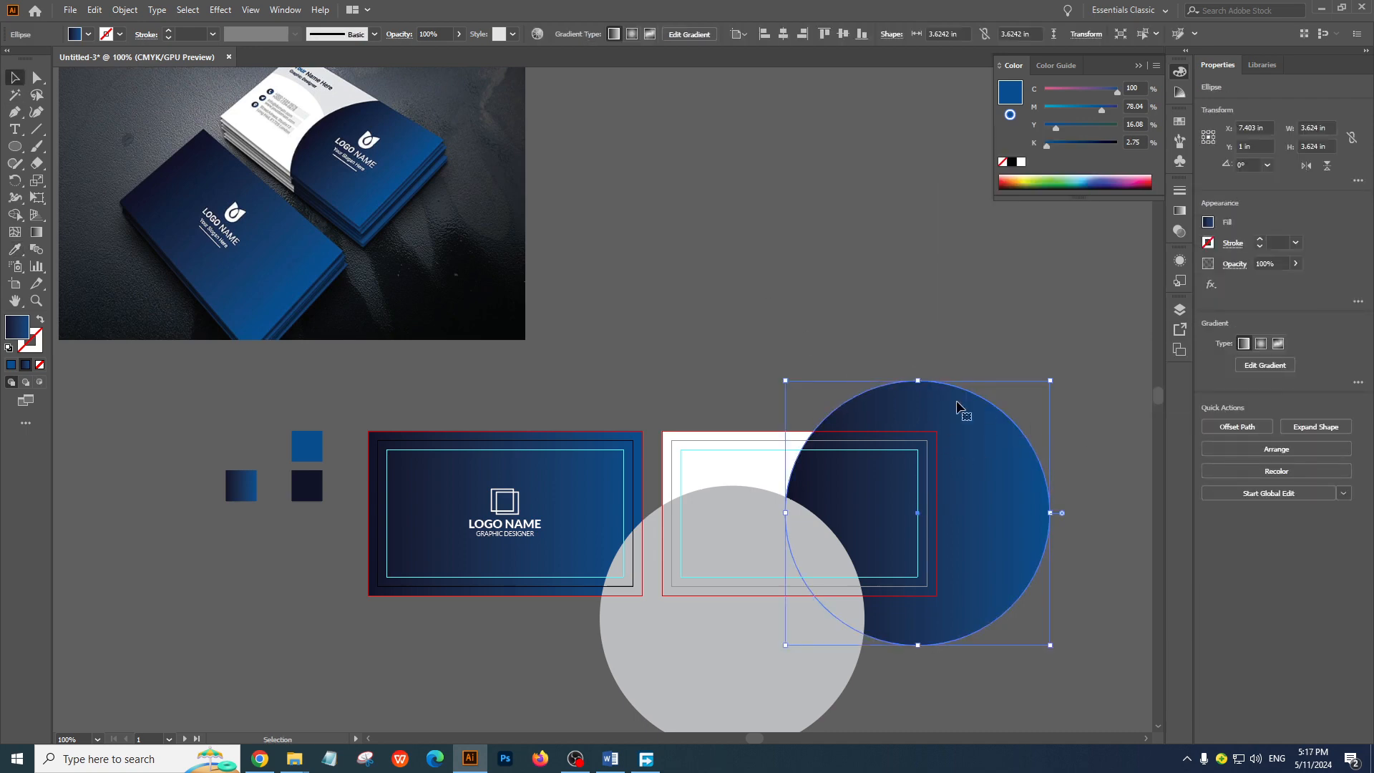
pyautogui.click(783, 377)
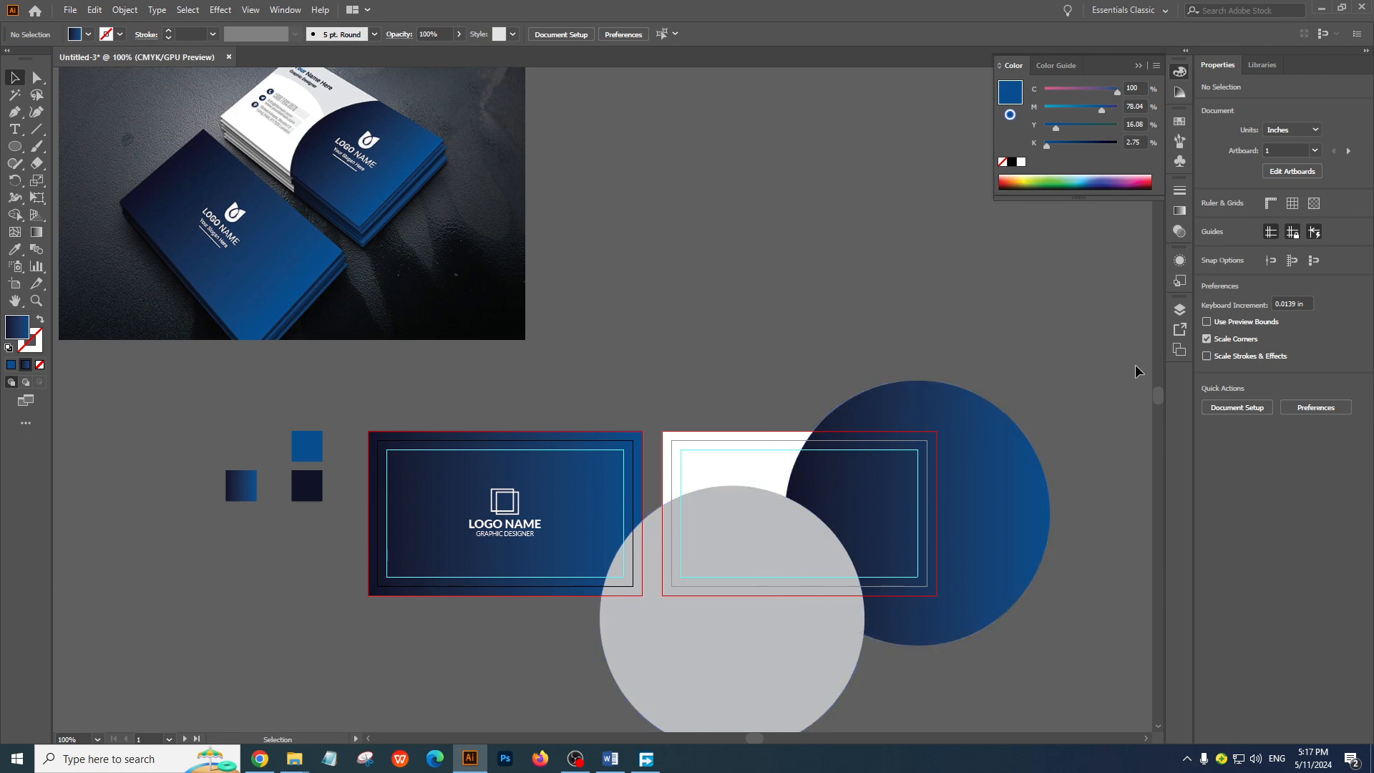
# Bring the gradient circle to the front, above the gray duplicate circle, and deselect it
pyautogui.rightClick(971, 414)
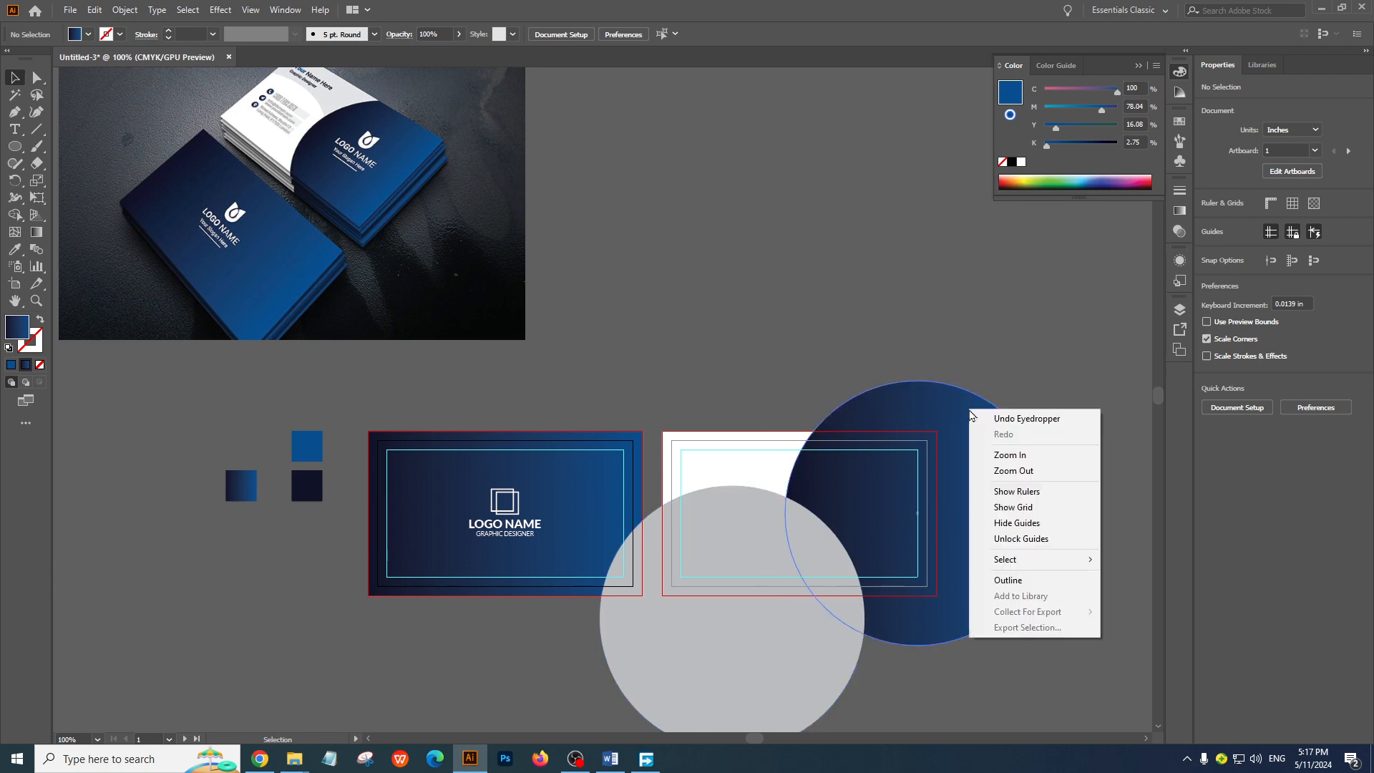
pyautogui.click(904, 398)
pyautogui.rightClick(902, 398)
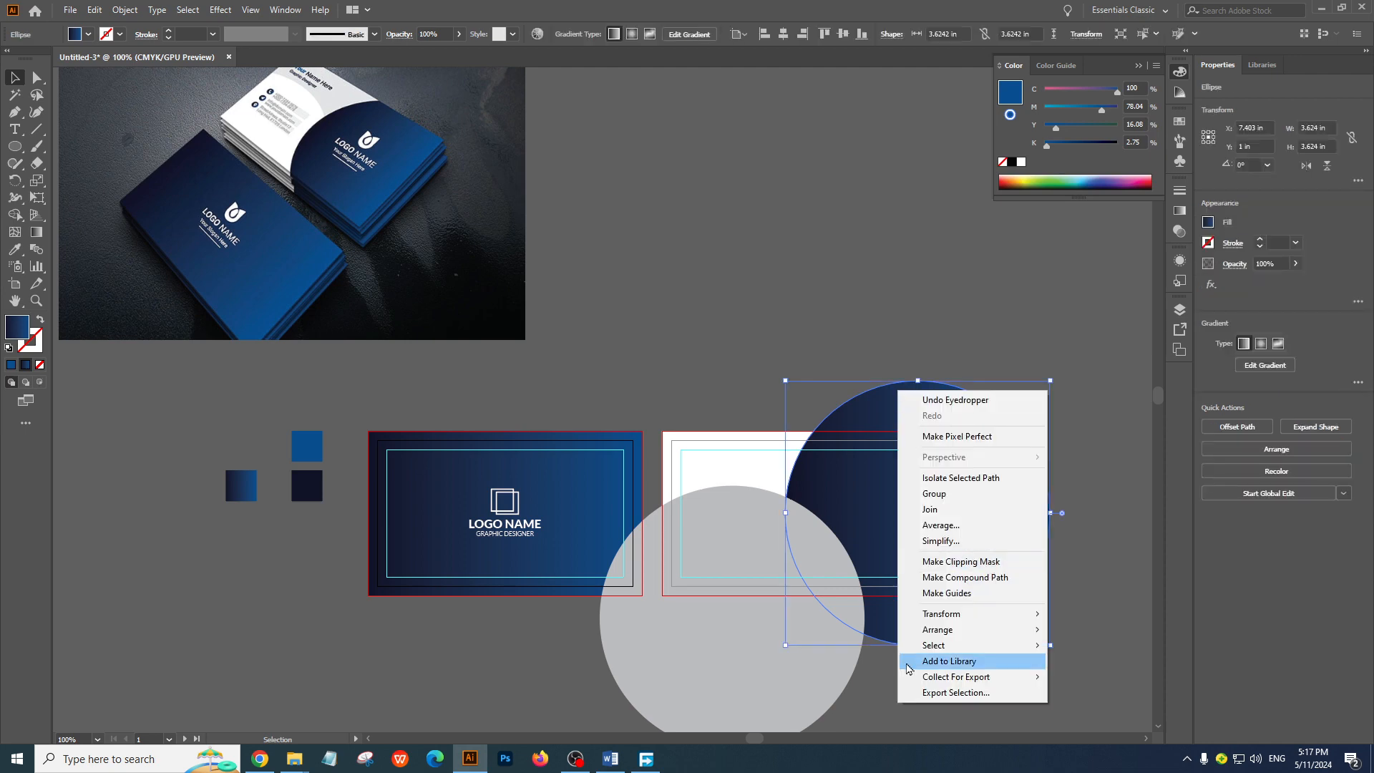
pyautogui.moveTo(925, 637)
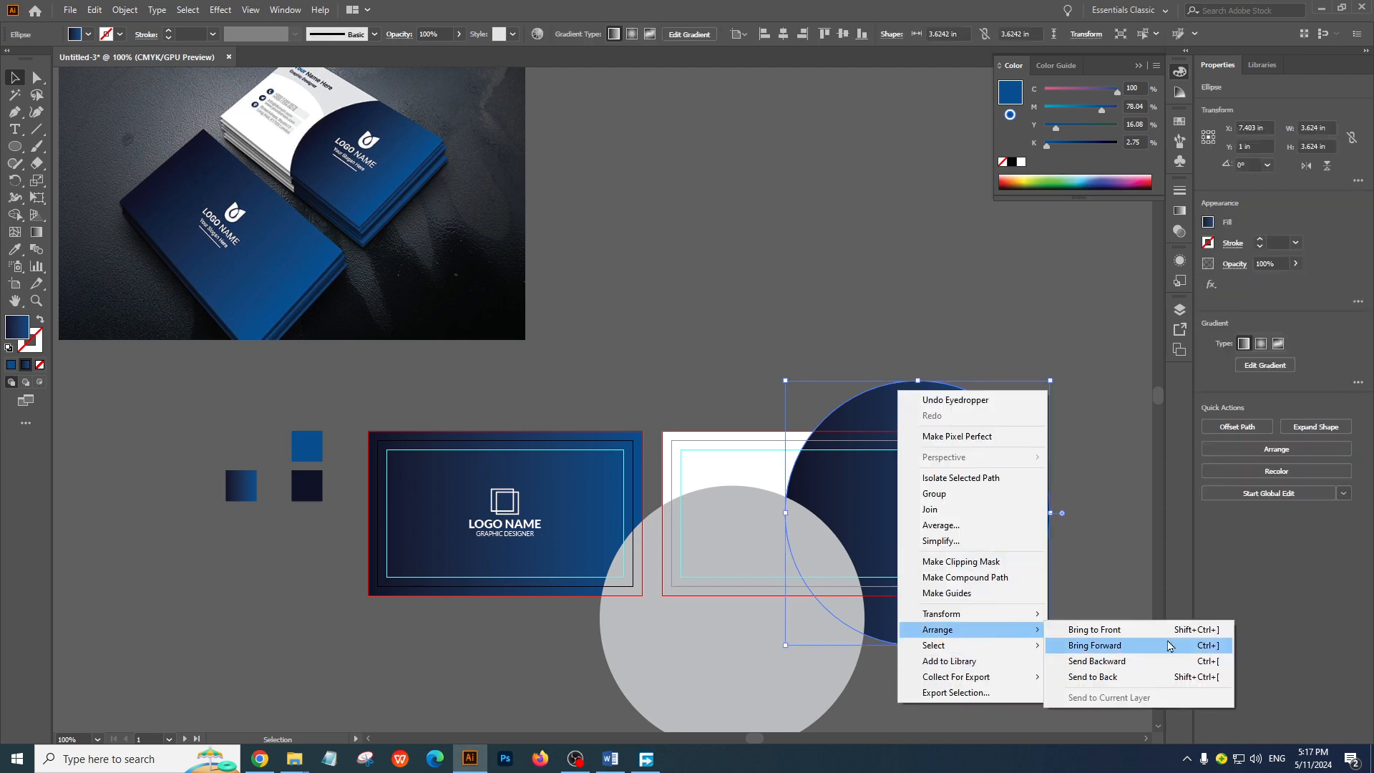
pyautogui.click(1091, 631)
pyautogui.click(861, 295)
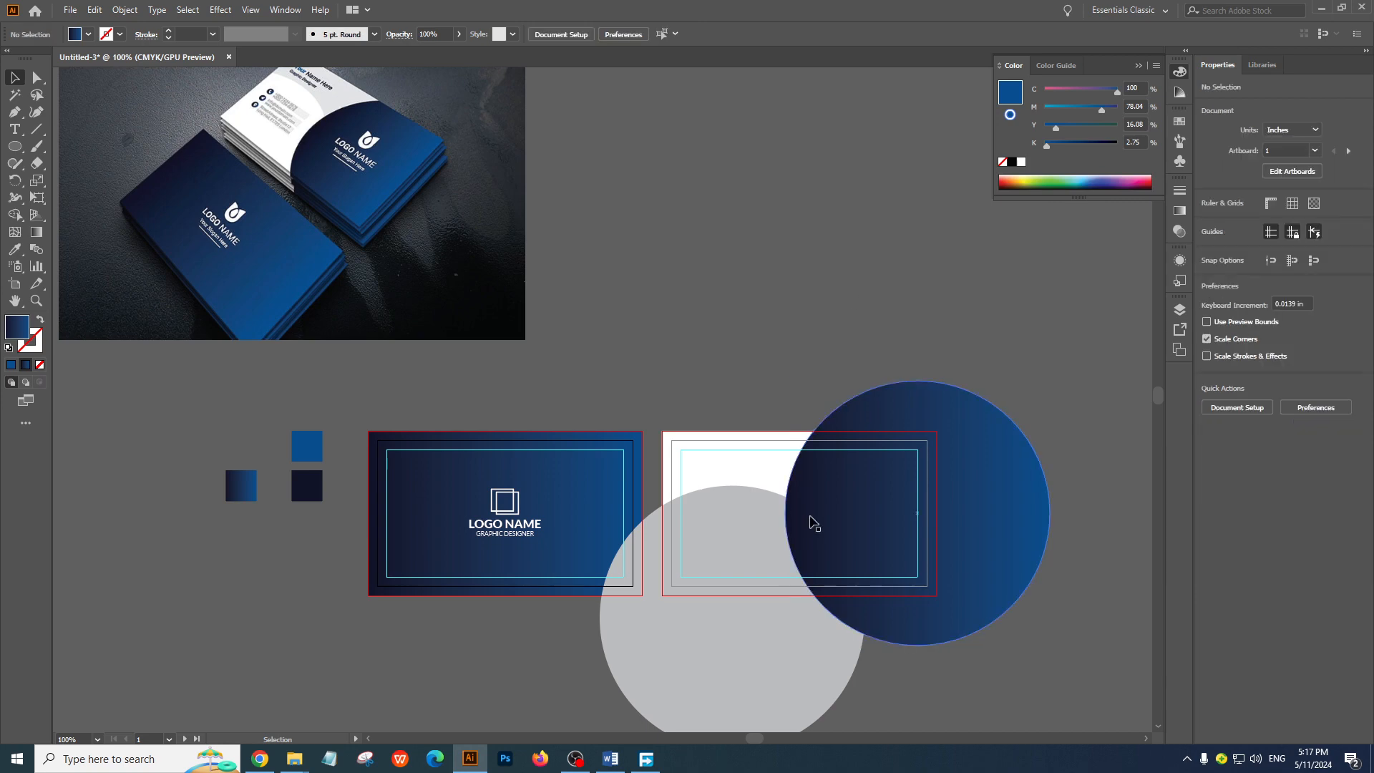
# Fill the back card's background rectangle with the light gray sampled from the curved area of the white card in the reference image
pyautogui.scroll(4, 787, 494)
pyautogui.scroll(-2, 745, 482)
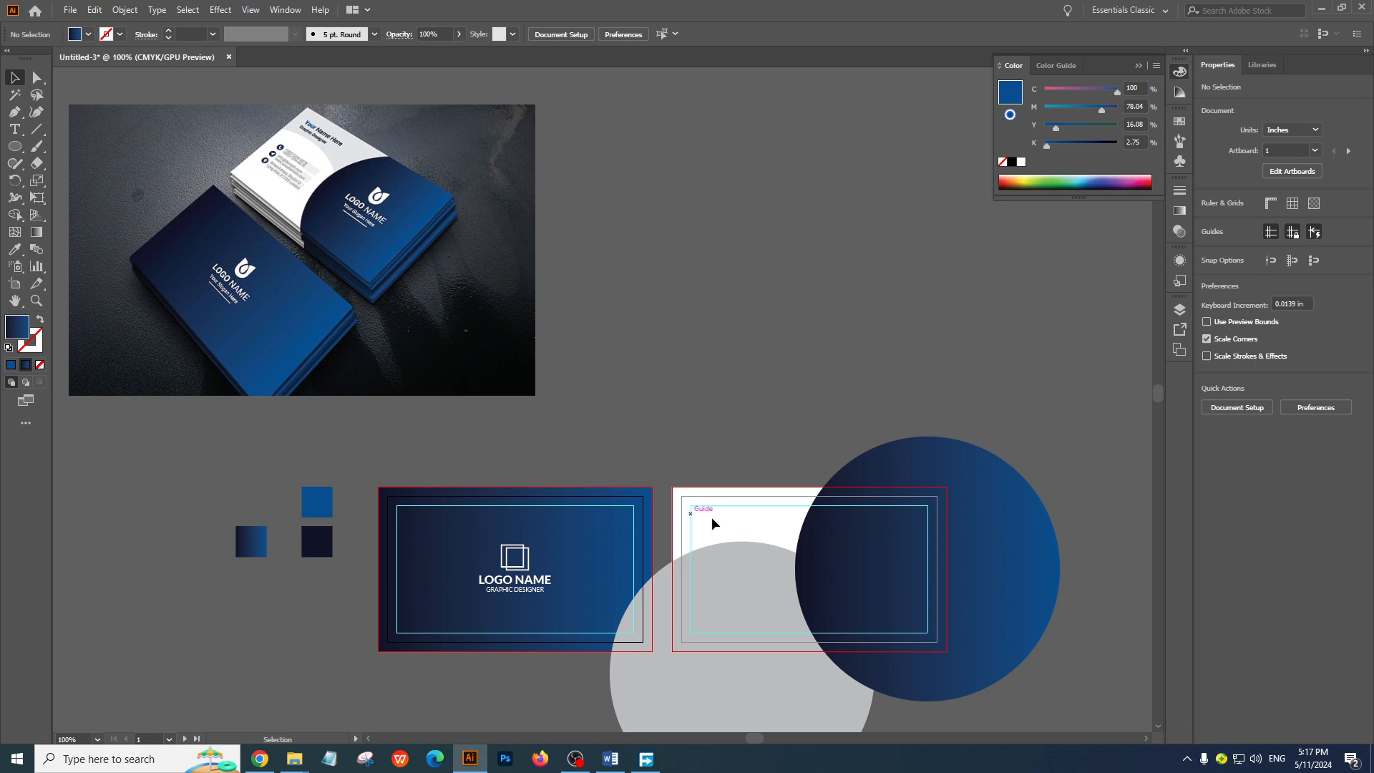
pyautogui.click(733, 522)
pyautogui.click(773, 401)
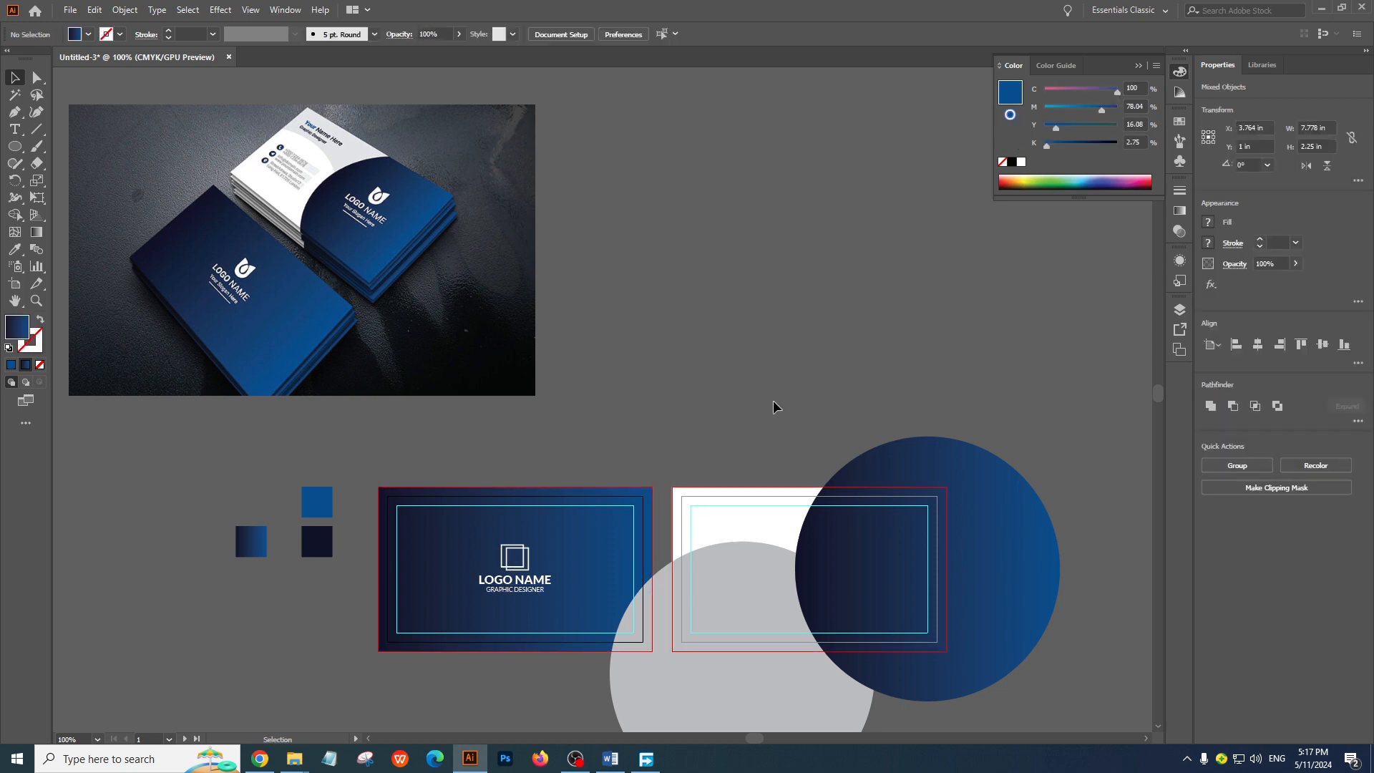
pyautogui.click(744, 525)
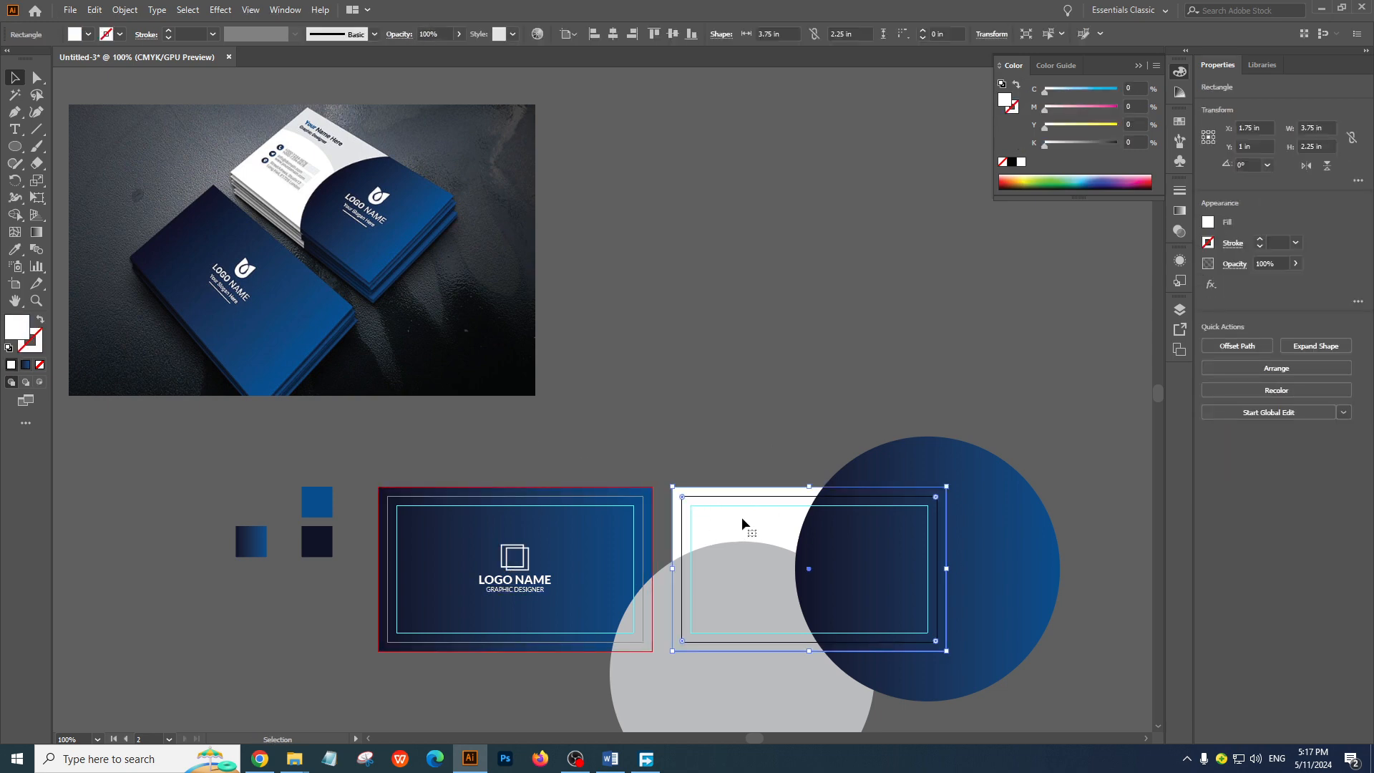
pyautogui.click(14, 249)
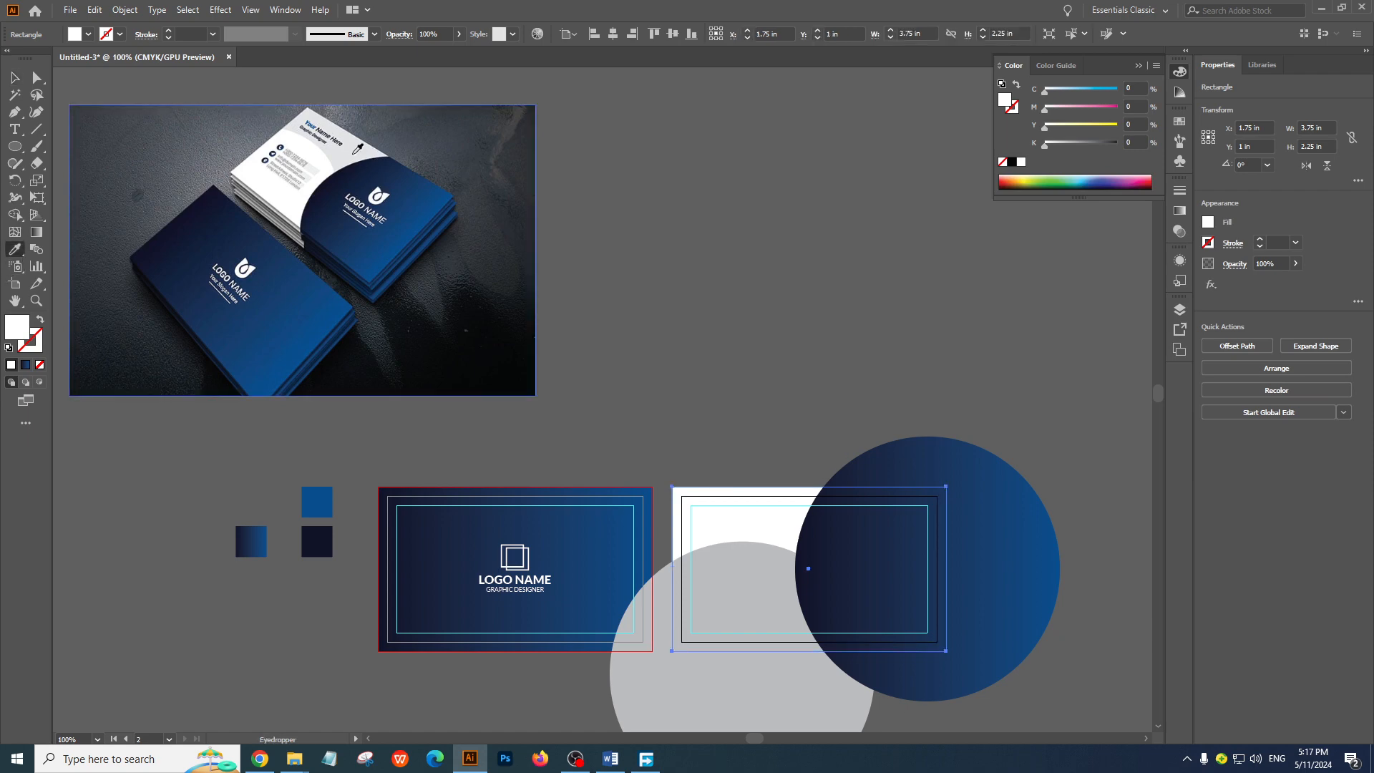
pyautogui.click(353, 153)
pyautogui.click(15, 77)
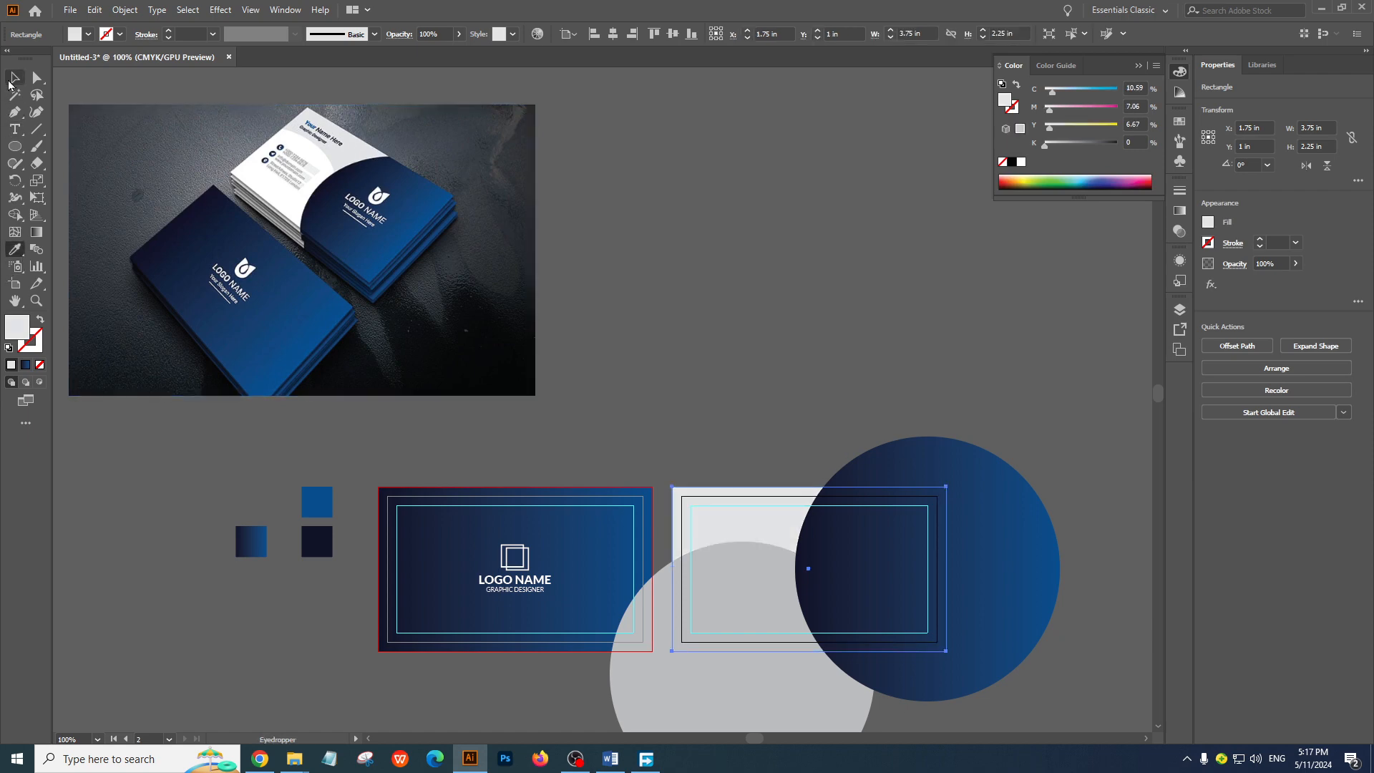
pyautogui.click(806, 272)
# Fill the duplicate circle with white sampled from the reference card and deselect it
pyautogui.click(765, 585)
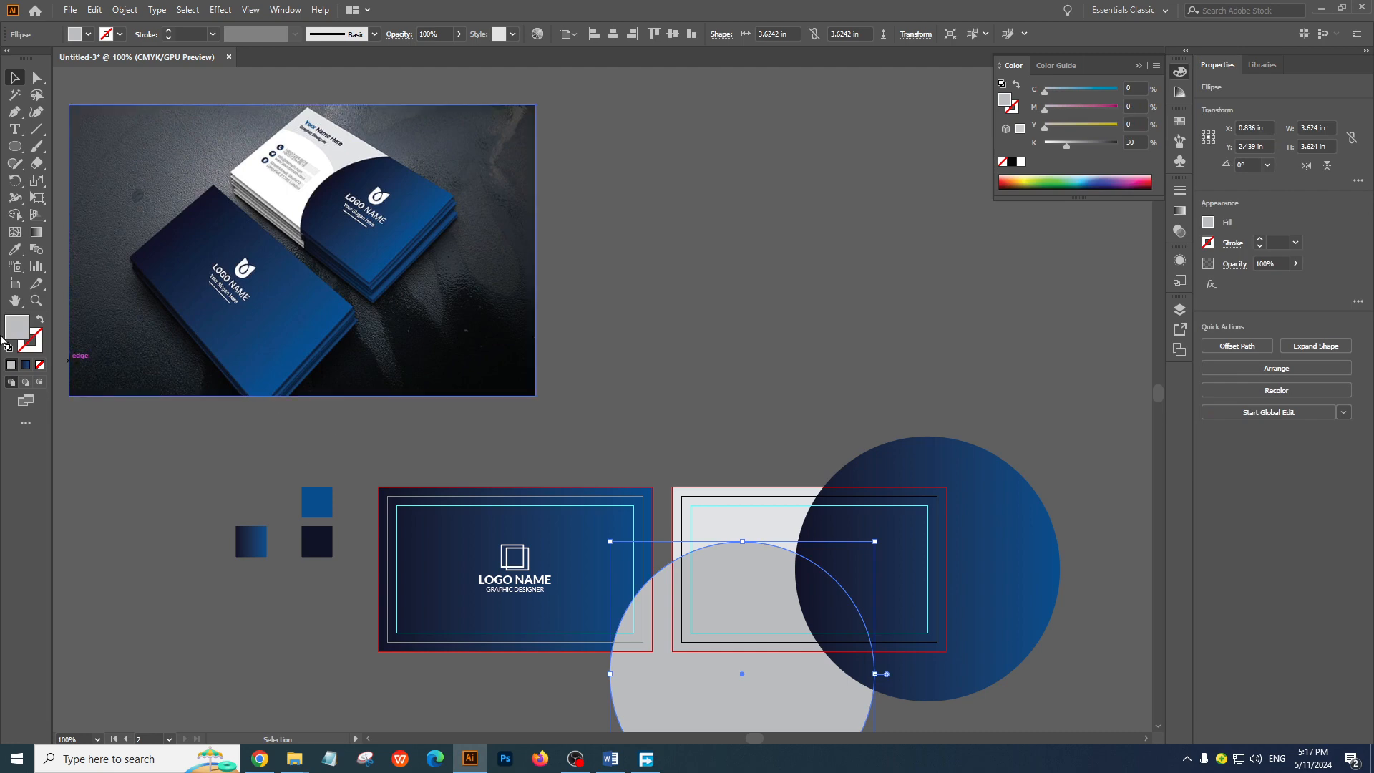
pyautogui.press('i')
pyautogui.click(277, 188)
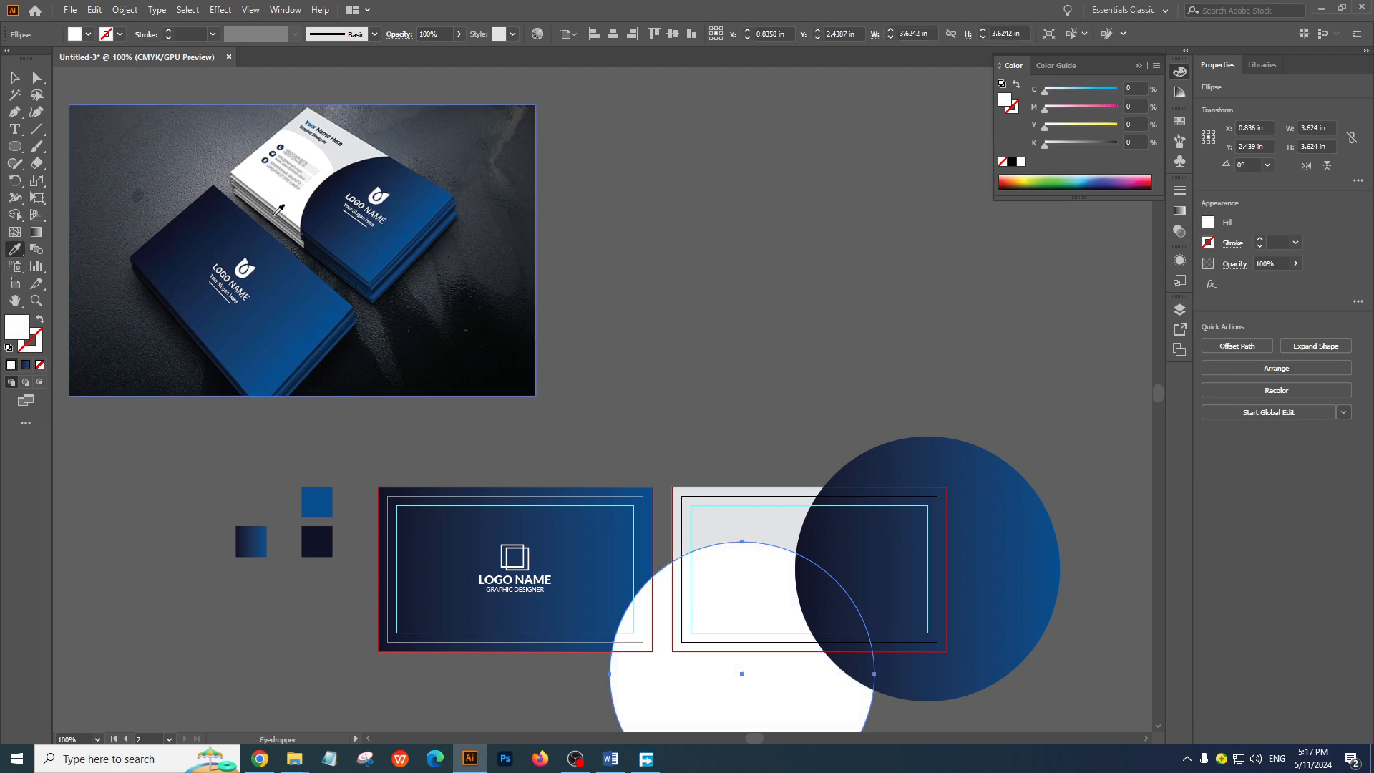
pyautogui.click(14, 78)
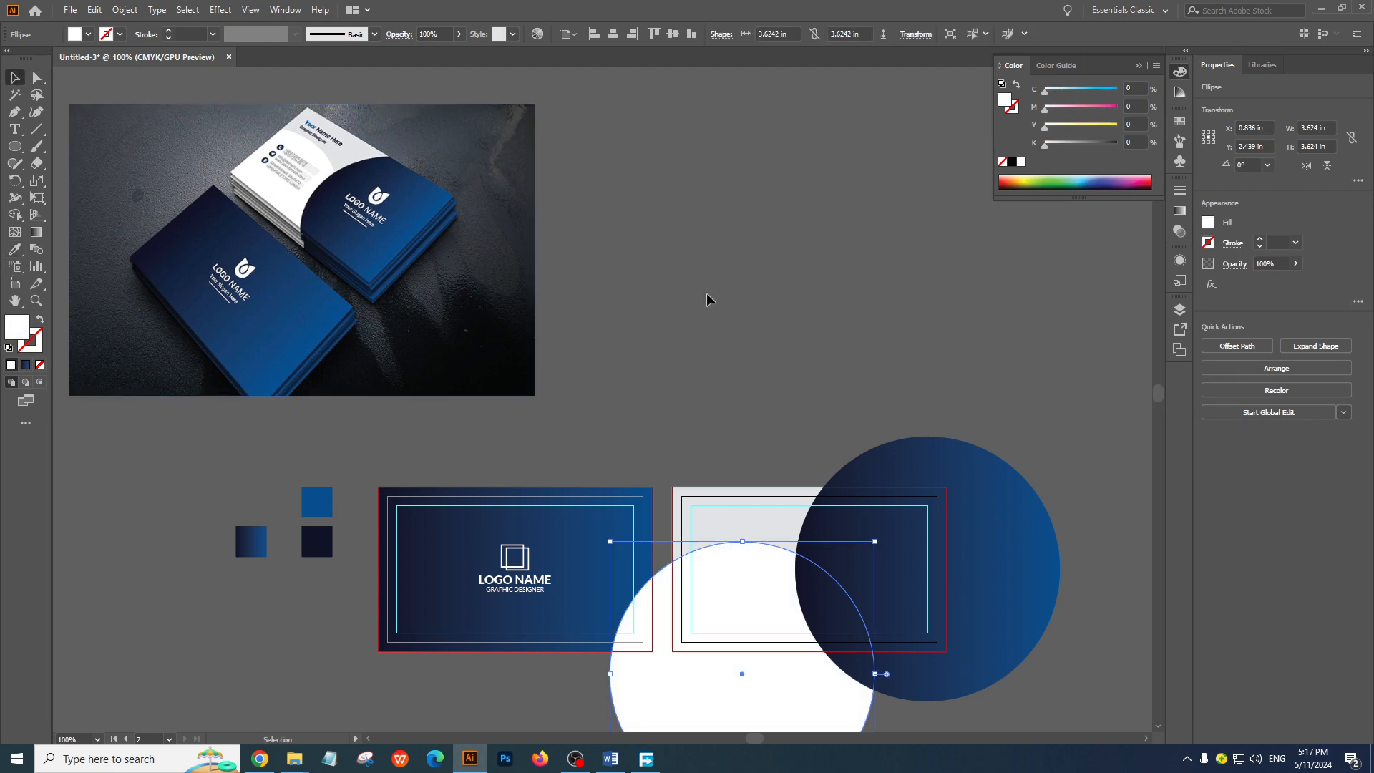
pyautogui.click(761, 311)
pyautogui.moveTo(731, 383)
pyautogui.mouseDown()
pyautogui.moveTo(694, 304)
pyautogui.moveTo(710, 367)
pyautogui.mouseUp()
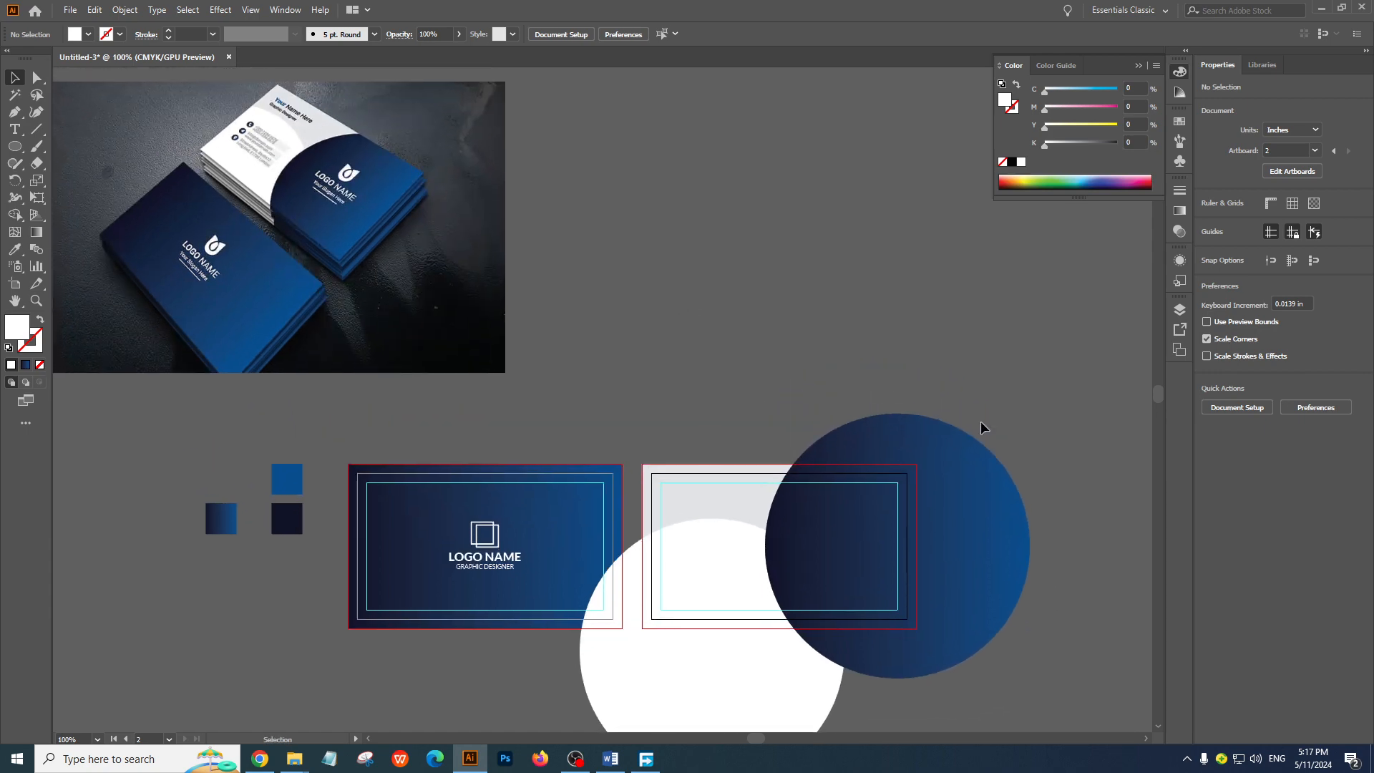
# Reposition the gradient circle slightly to the right, with its center at about X 3.444 in, Y 1.013 in, and deselect it
pyautogui.moveTo(994, 504); pyautogui.dragTo(1008, 508)
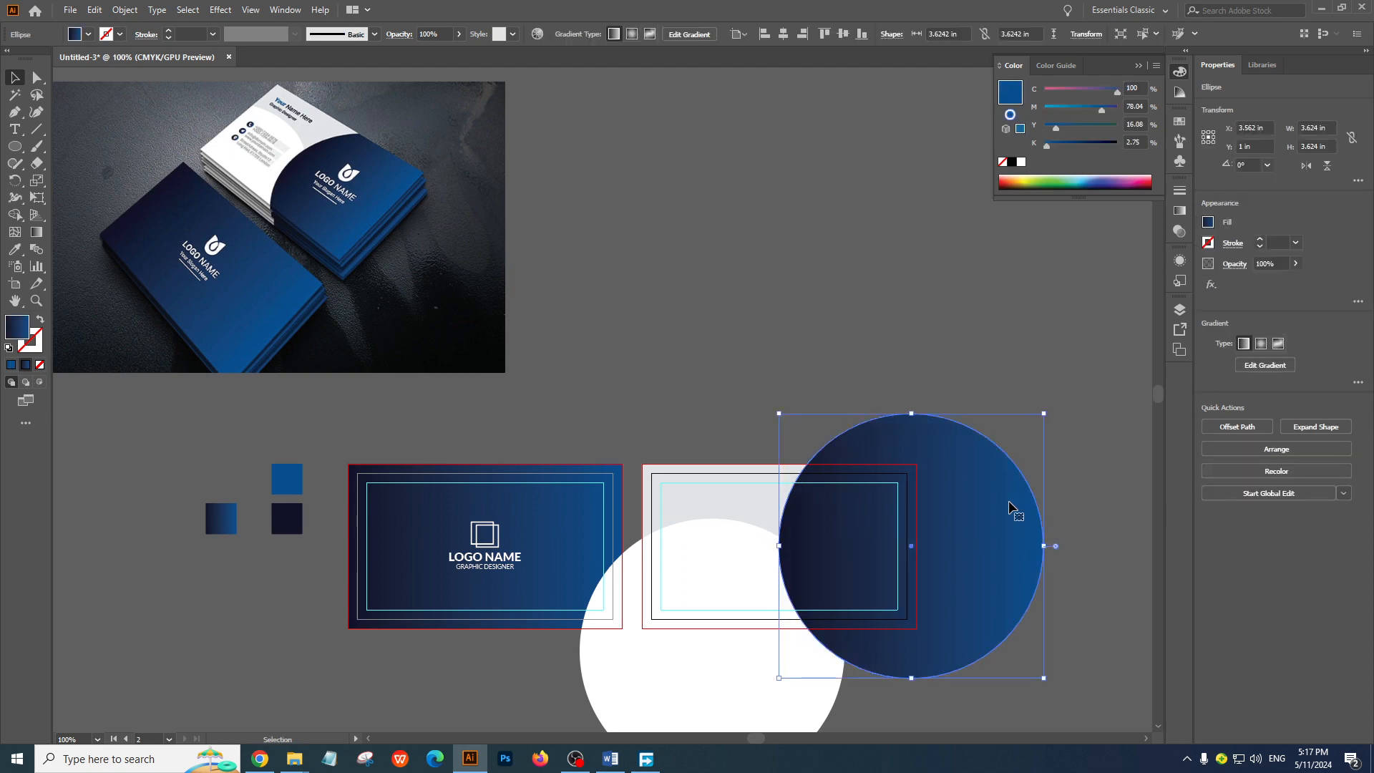
pyautogui.moveTo(1008, 500); pyautogui.dragTo(1000, 504)
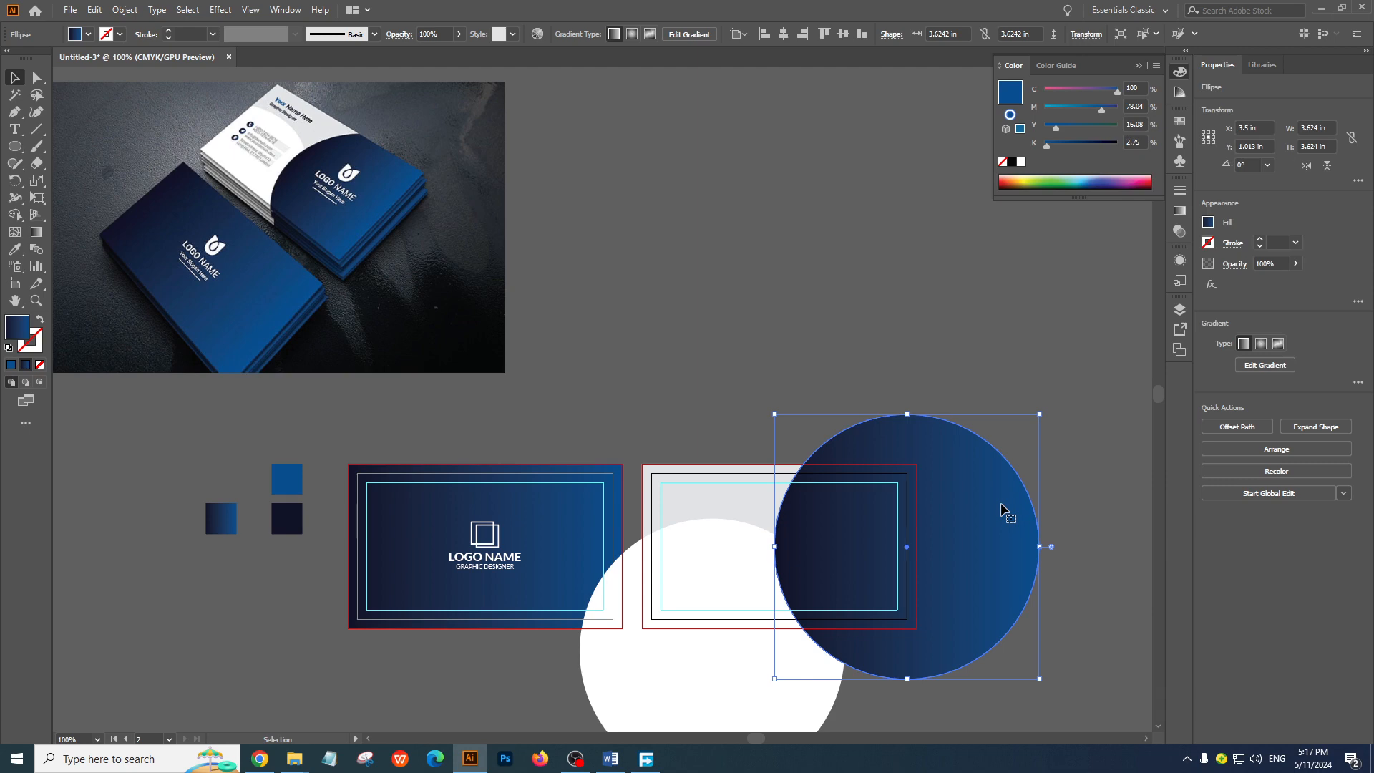
pyautogui.press('Left')
pyautogui.press('Left')
pyautogui.press('Left')
pyautogui.press('Left')
pyautogui.click(822, 361)
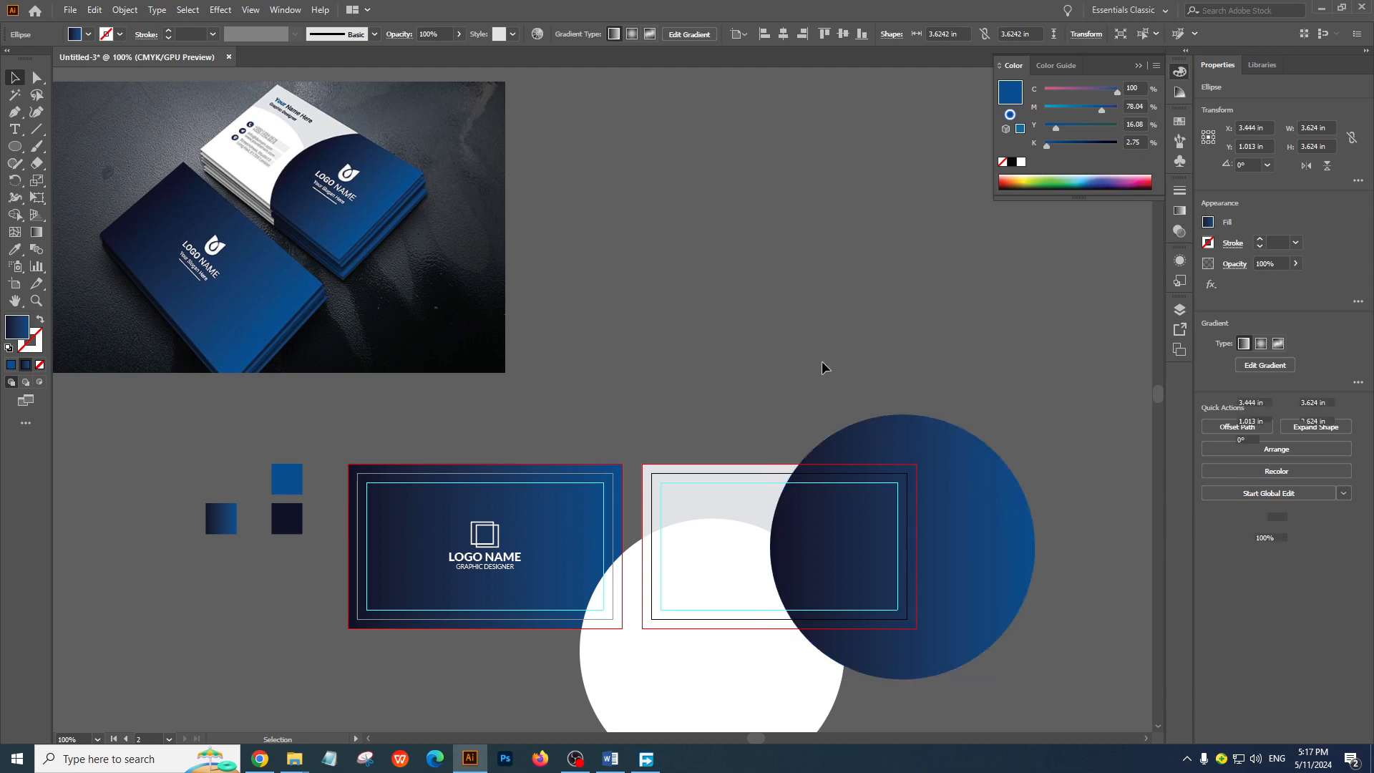
# Preview both cards cropped to their artboards in Trim View, and return to the normal view
pyautogui.moveTo(749, 332); pyautogui.dragTo(702, 221)
pyautogui.moveTo(710, 317); pyautogui.dragTo(816, 388)
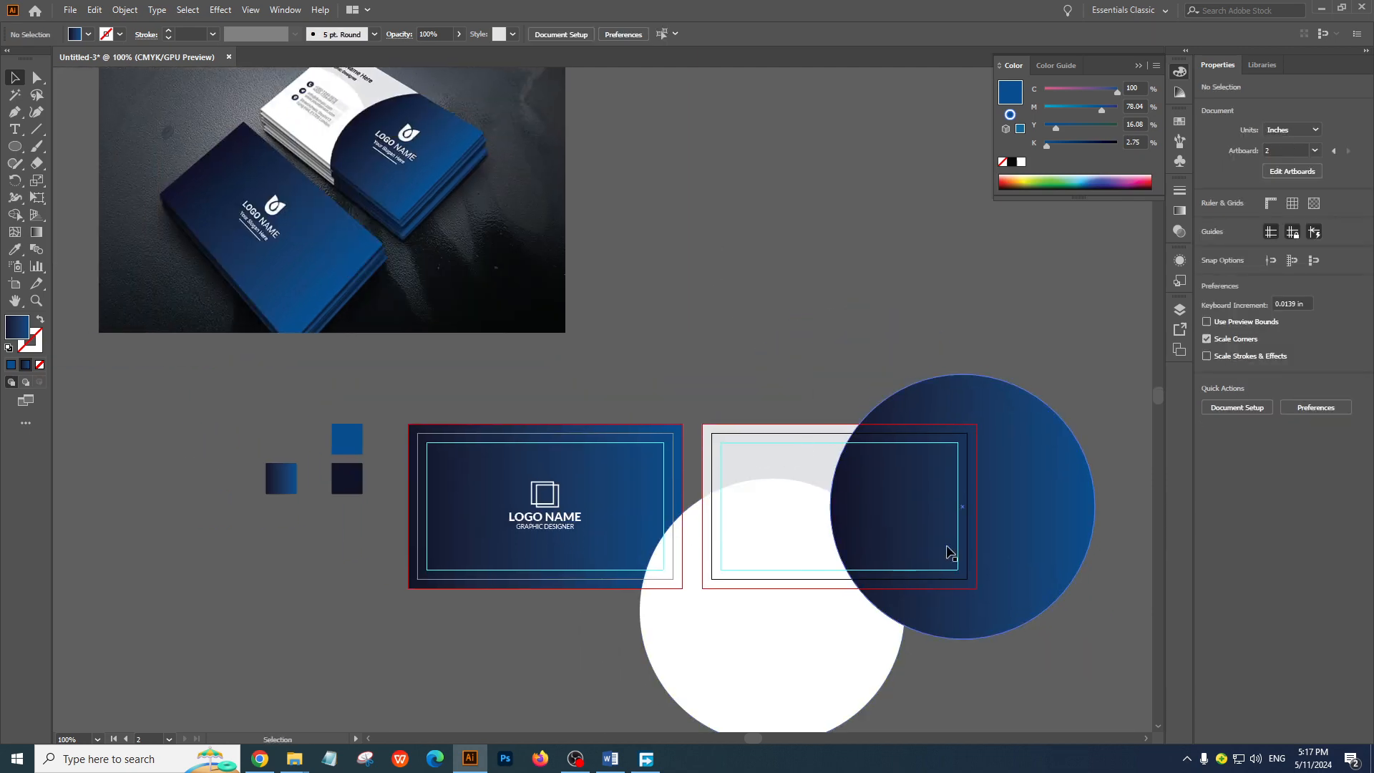
pyautogui.click(284, 10)
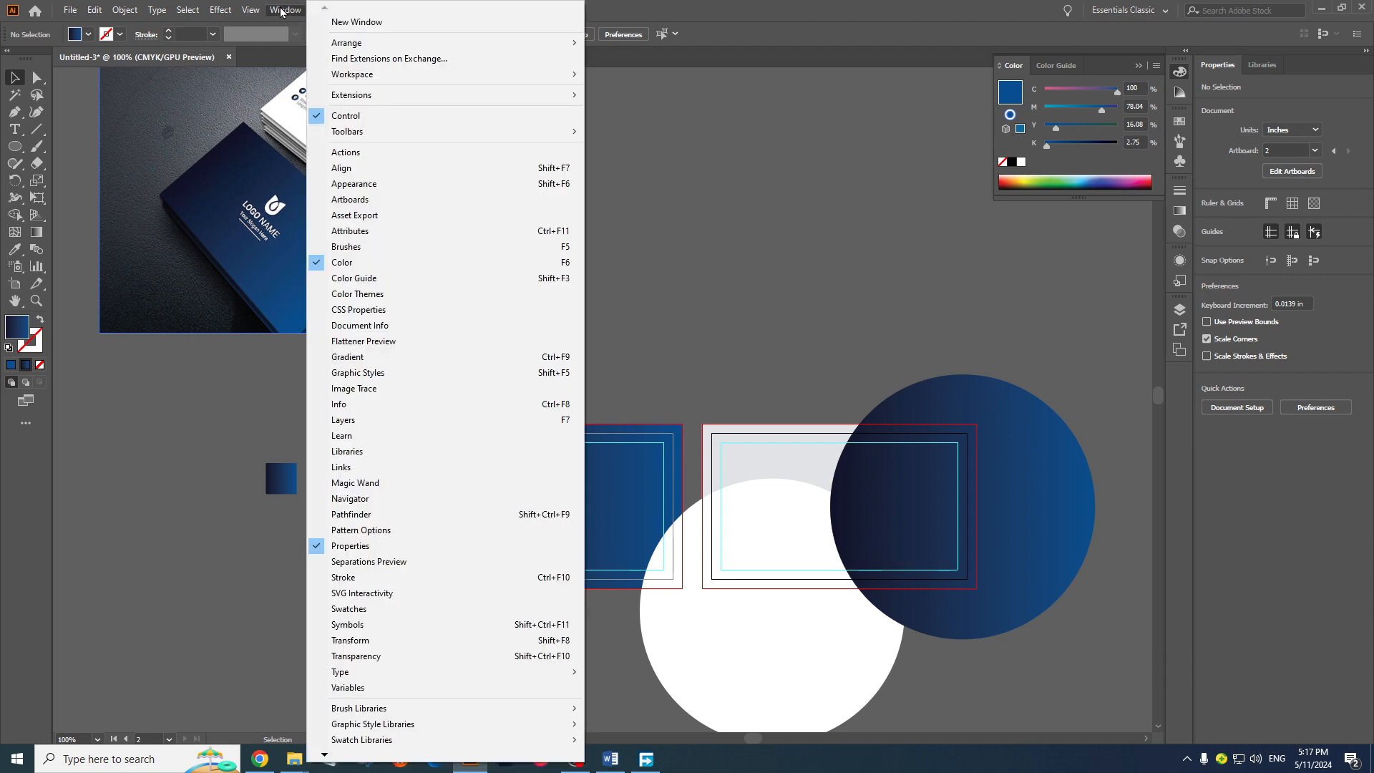
pyautogui.click(745, 208)
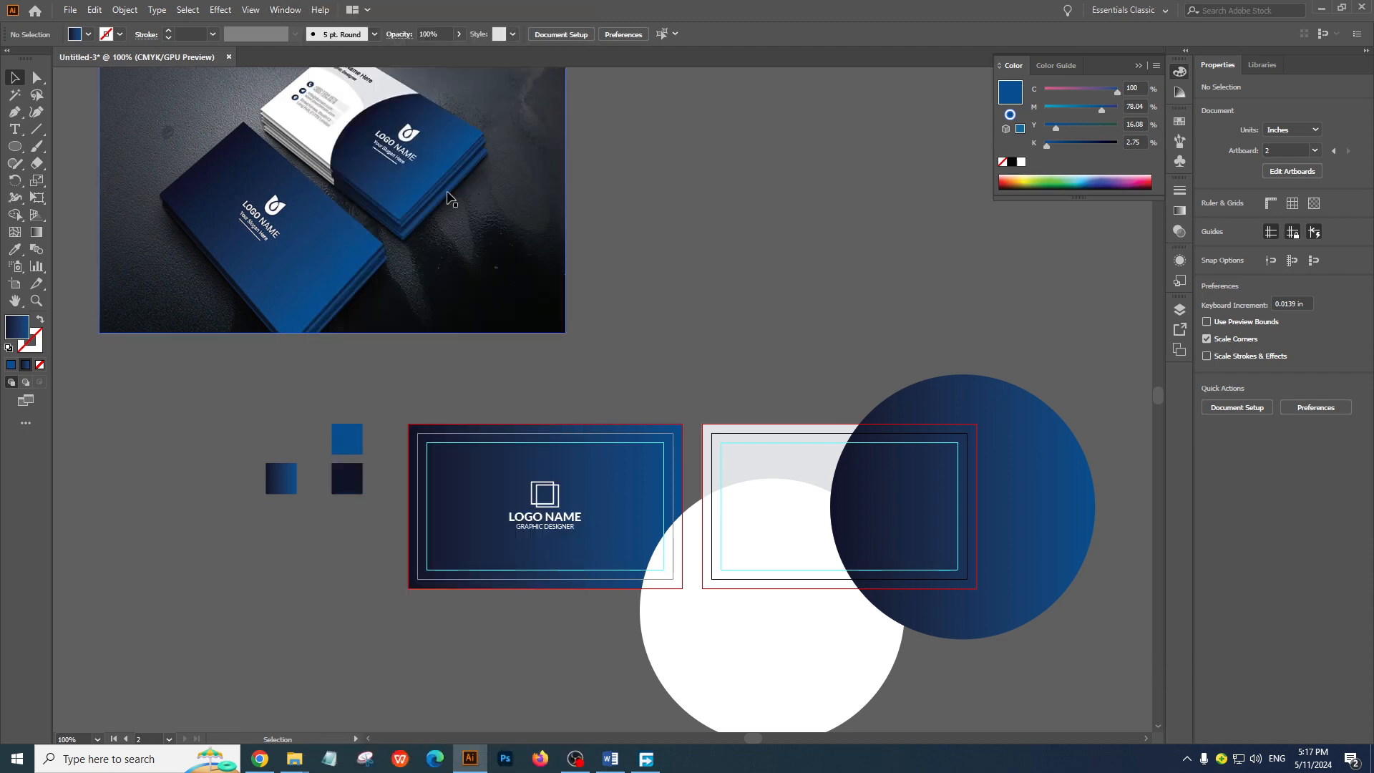
pyautogui.click(252, 11)
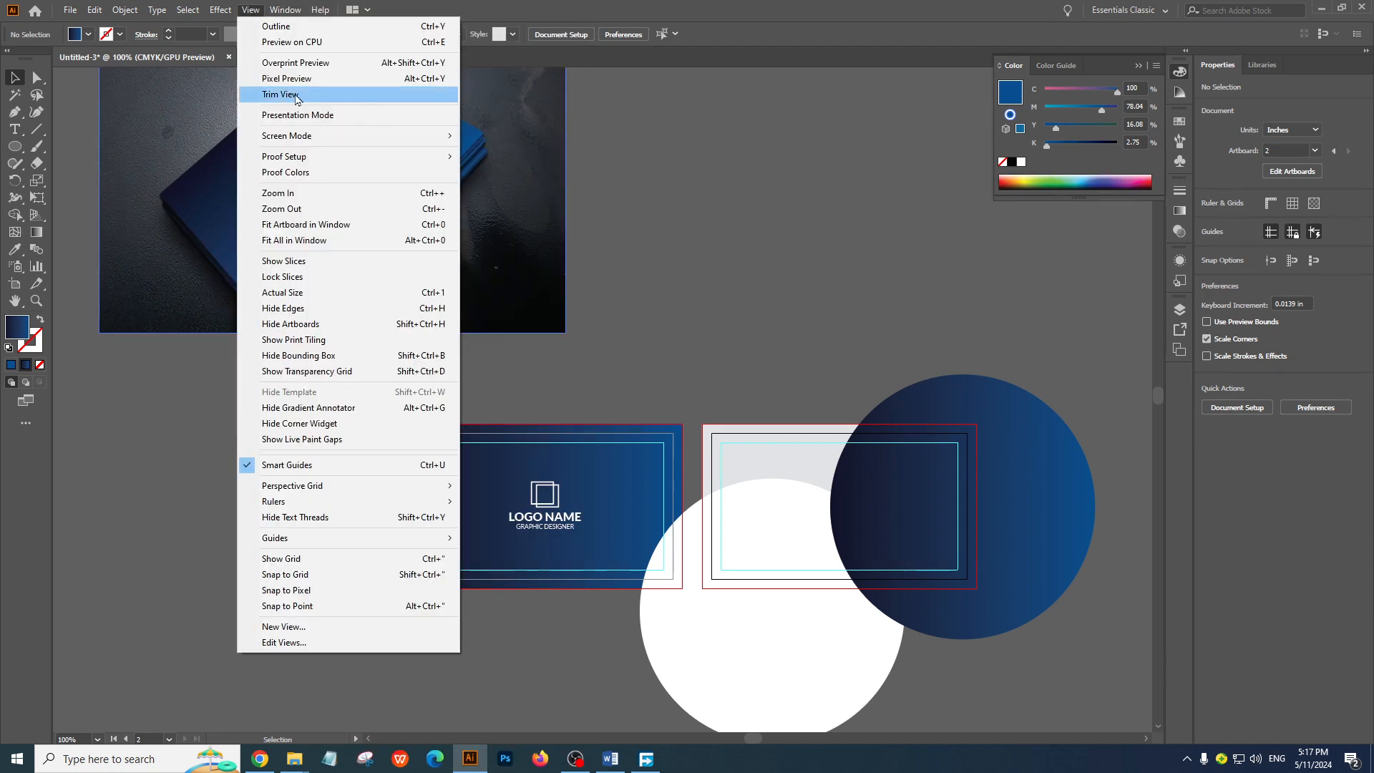
pyautogui.click(320, 96)
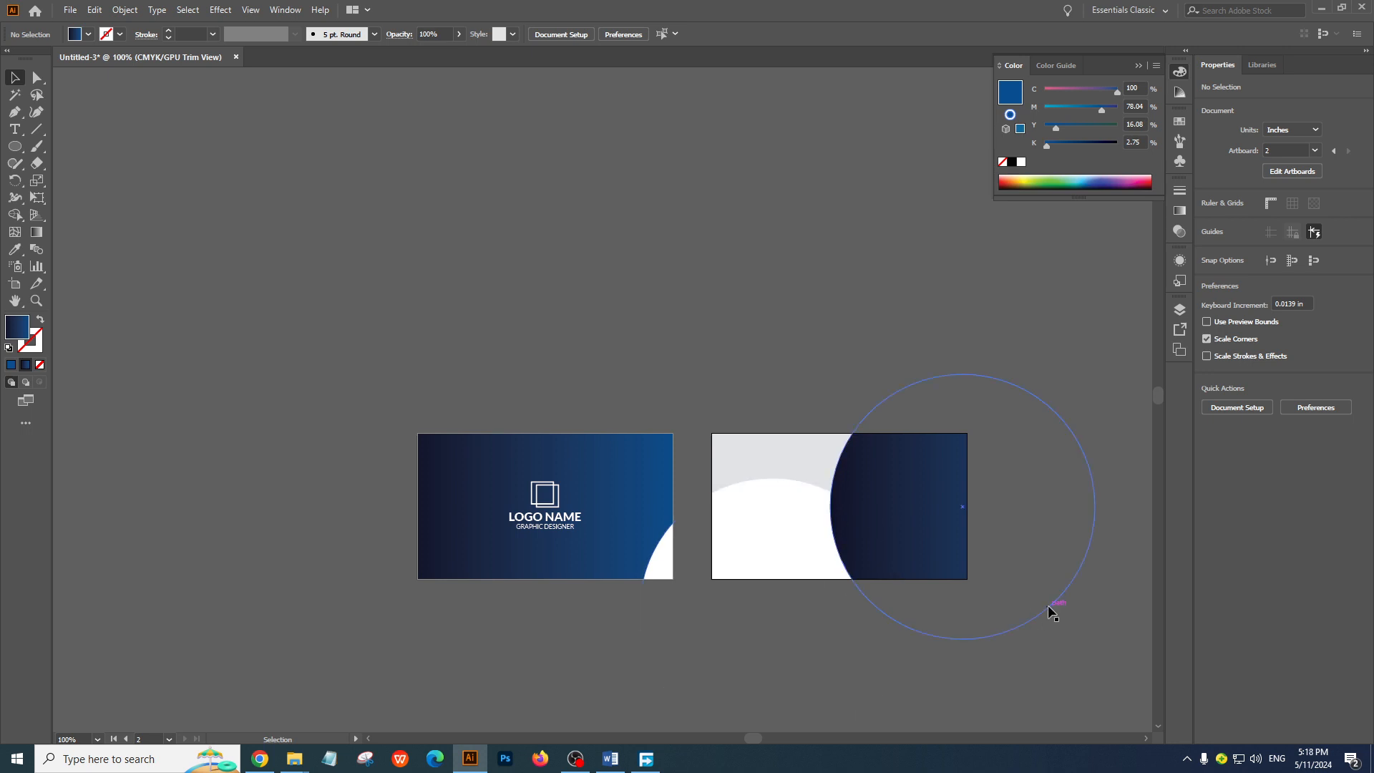
pyautogui.click(251, 9)
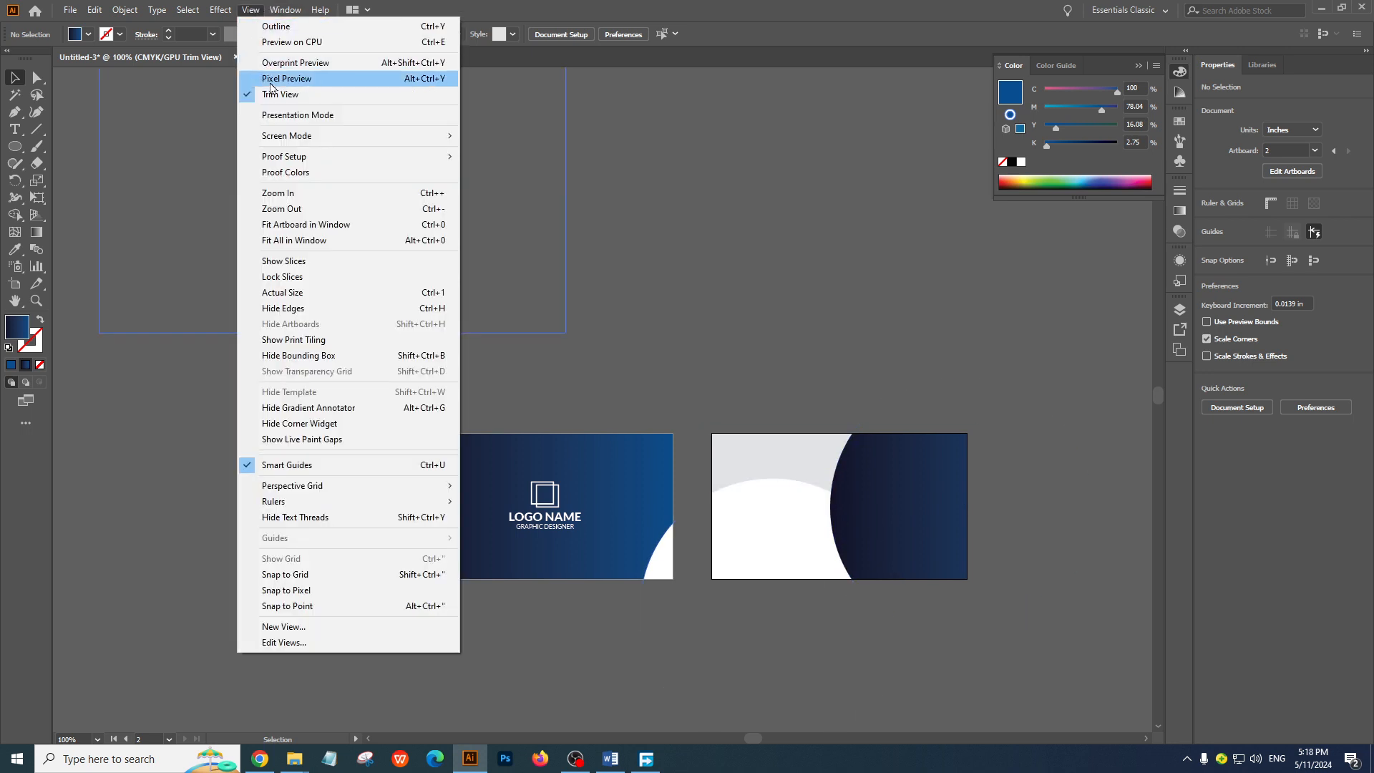
pyautogui.click(286, 95)
# Ungroup the logo icon and its text on the front card
pyautogui.moveTo(784, 326); pyautogui.dragTo(765, 418)
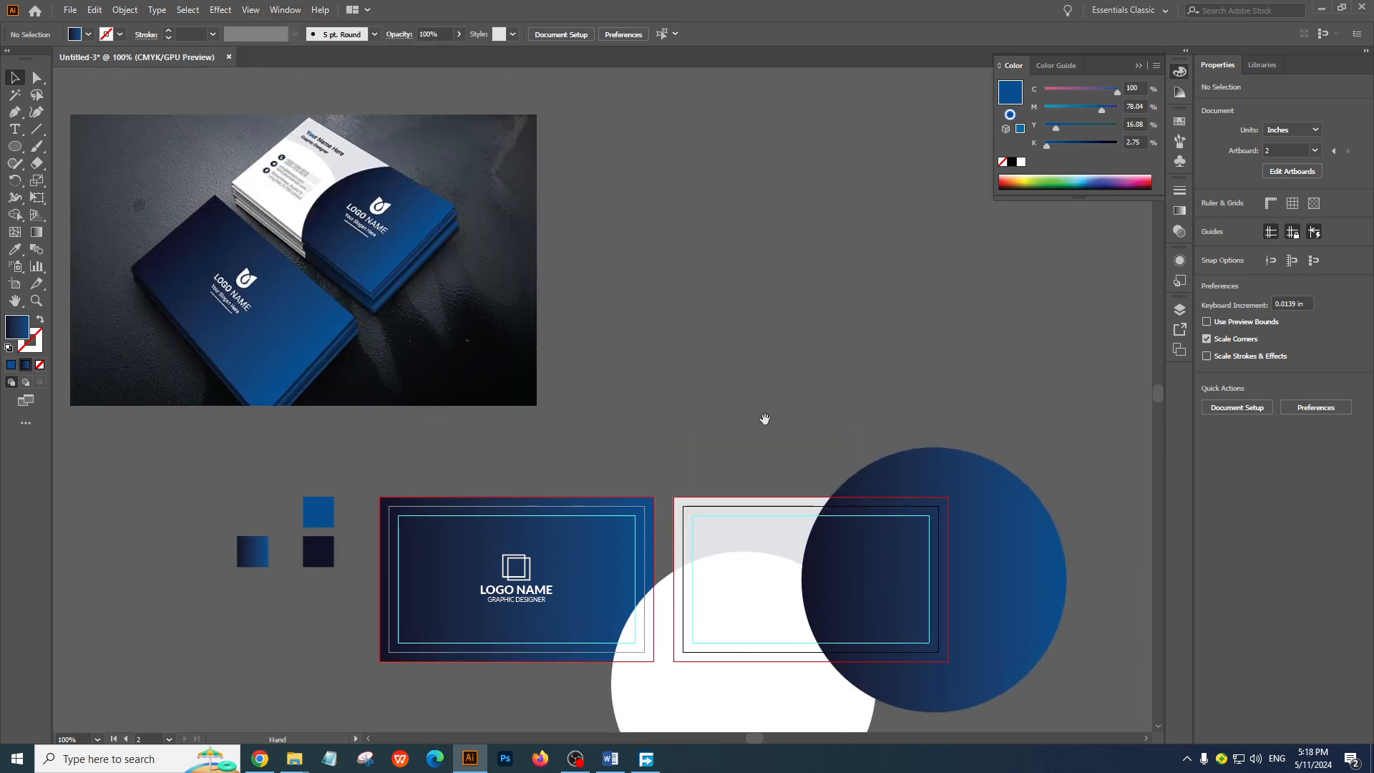
pyautogui.keyDown('ctrl'); pyautogui.click(638, 357); pyautogui.keyUp('ctrl')
pyautogui.moveTo(659, 485); pyautogui.dragTo(646, 285)
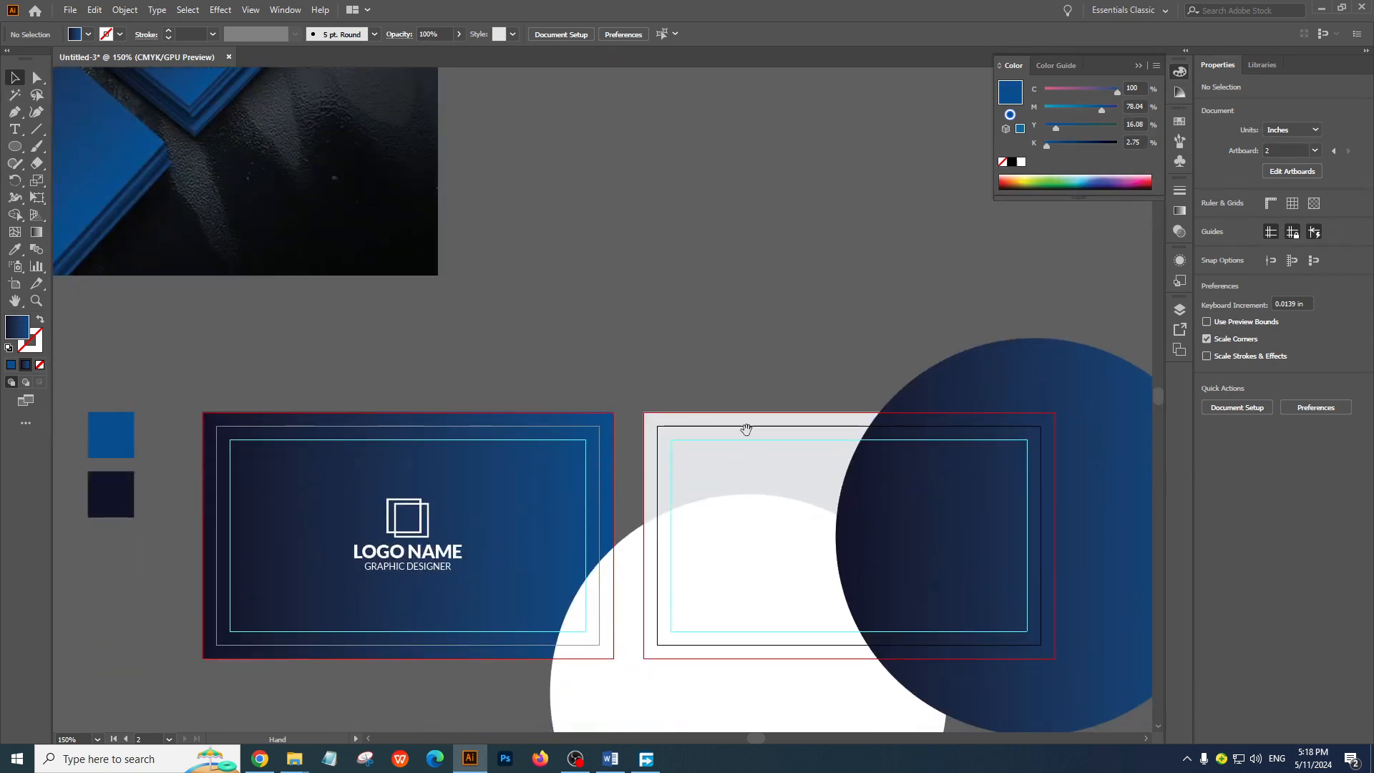
pyautogui.moveTo(747, 430); pyautogui.dragTo(749, 647)
pyautogui.moveTo(724, 477); pyautogui.dragTo(670, 297)
pyautogui.keyDown('ctrl'); pyautogui.keyDown('alt'); pyautogui.click(765, 551); pyautogui.keyUp('alt'); pyautogui.keyUp('ctrl')
pyautogui.moveTo(620, 508); pyautogui.dragTo(617, 445)
pyautogui.click(423, 428)
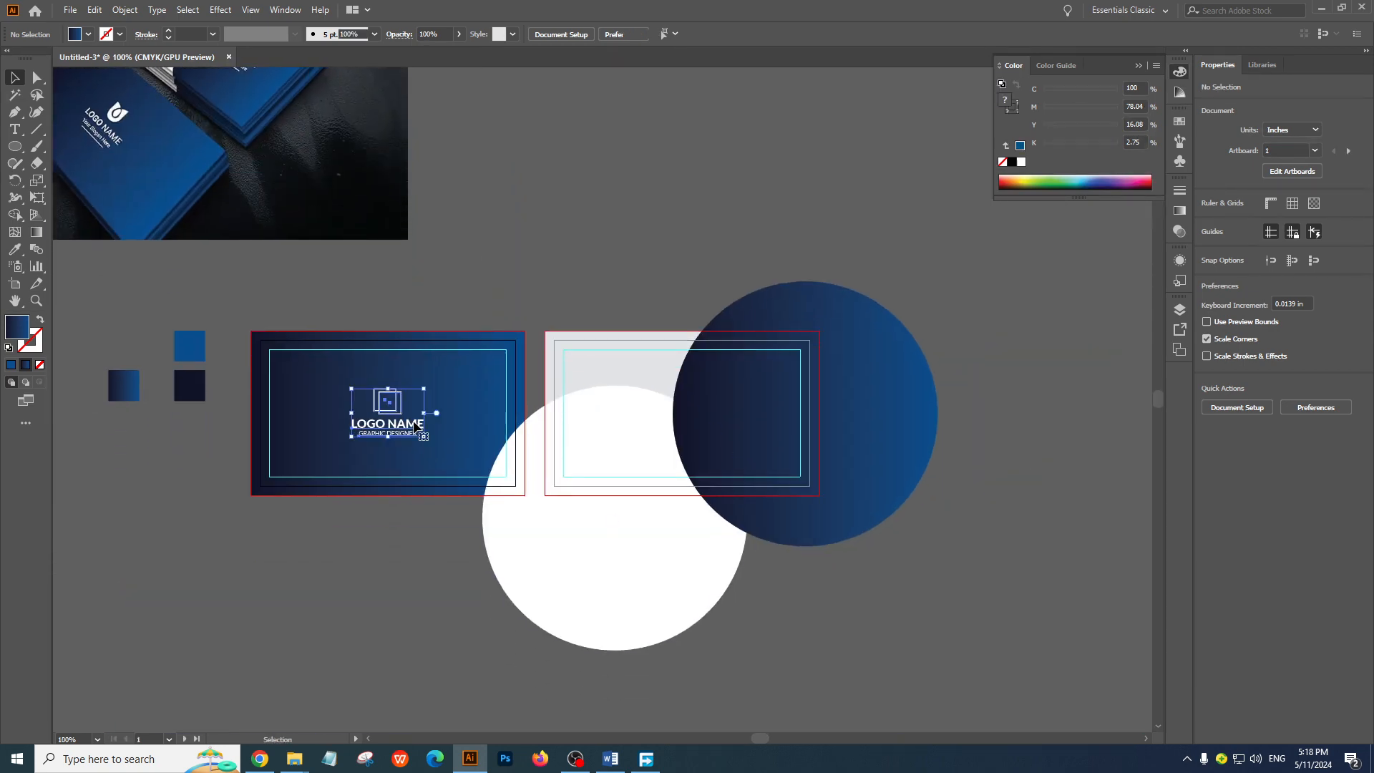
pyautogui.rightClick(415, 424)
pyautogui.click(464, 542)
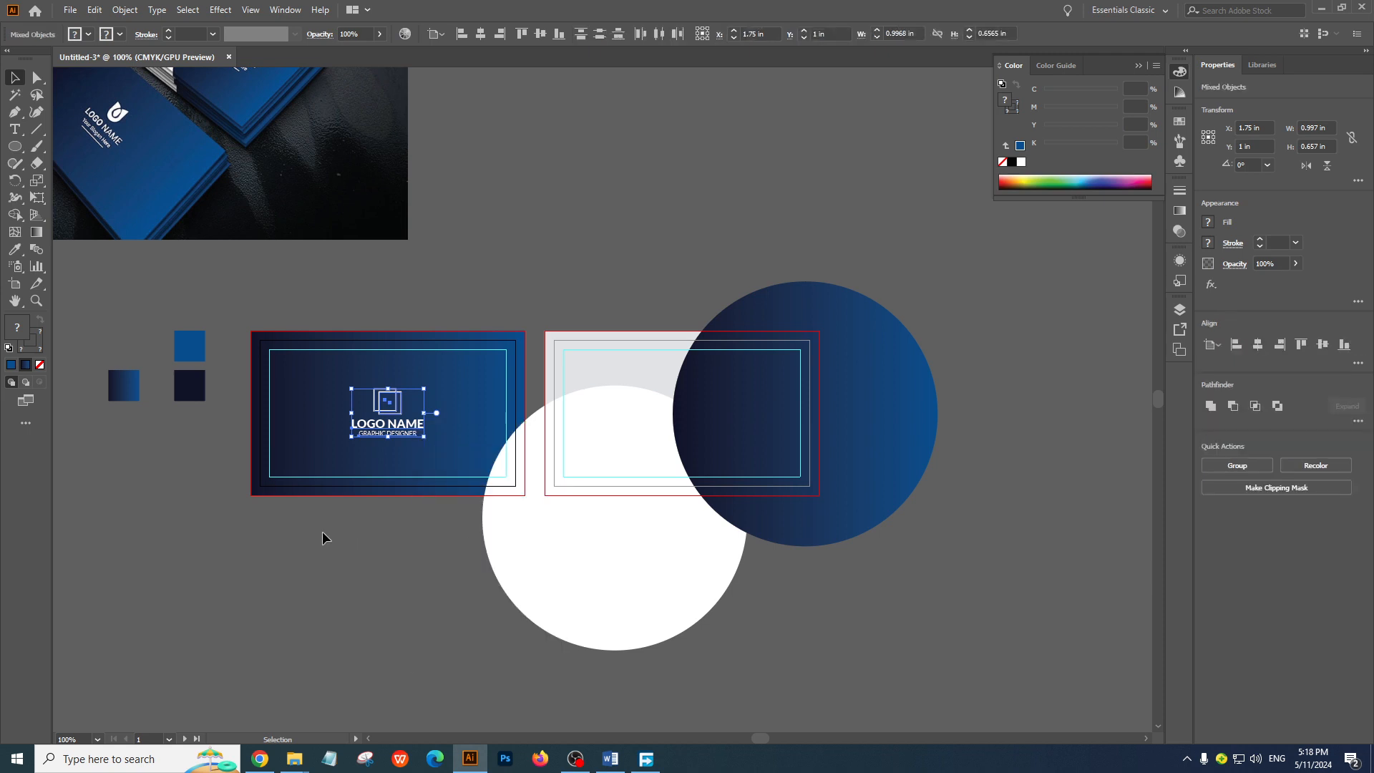
# Duplicate the LOGO NAME text from the front card into the back card's upper-left safe-margin corner, centered at about X 0.623 in, Y 0.236 in
pyautogui.click(323, 531)
pyautogui.moveTo(414, 426); pyautogui.dragTo(640, 358)
pyautogui.click(686, 365)
pyautogui.hotkey('ctrl', '+')
pyautogui.hotkey('ctrl', '+')
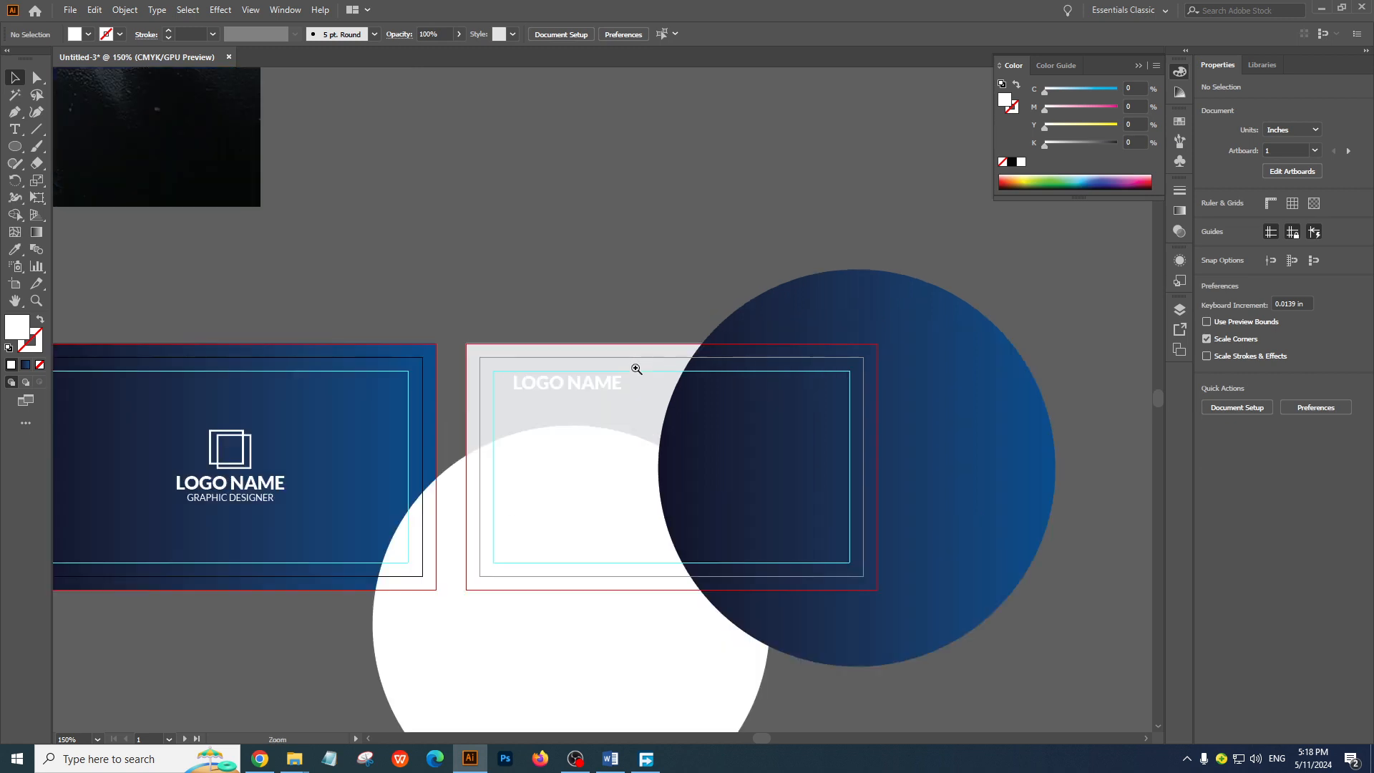
pyautogui.moveTo(696, 442); pyautogui.dragTo(672, 432)
pyautogui.click(736, 366)
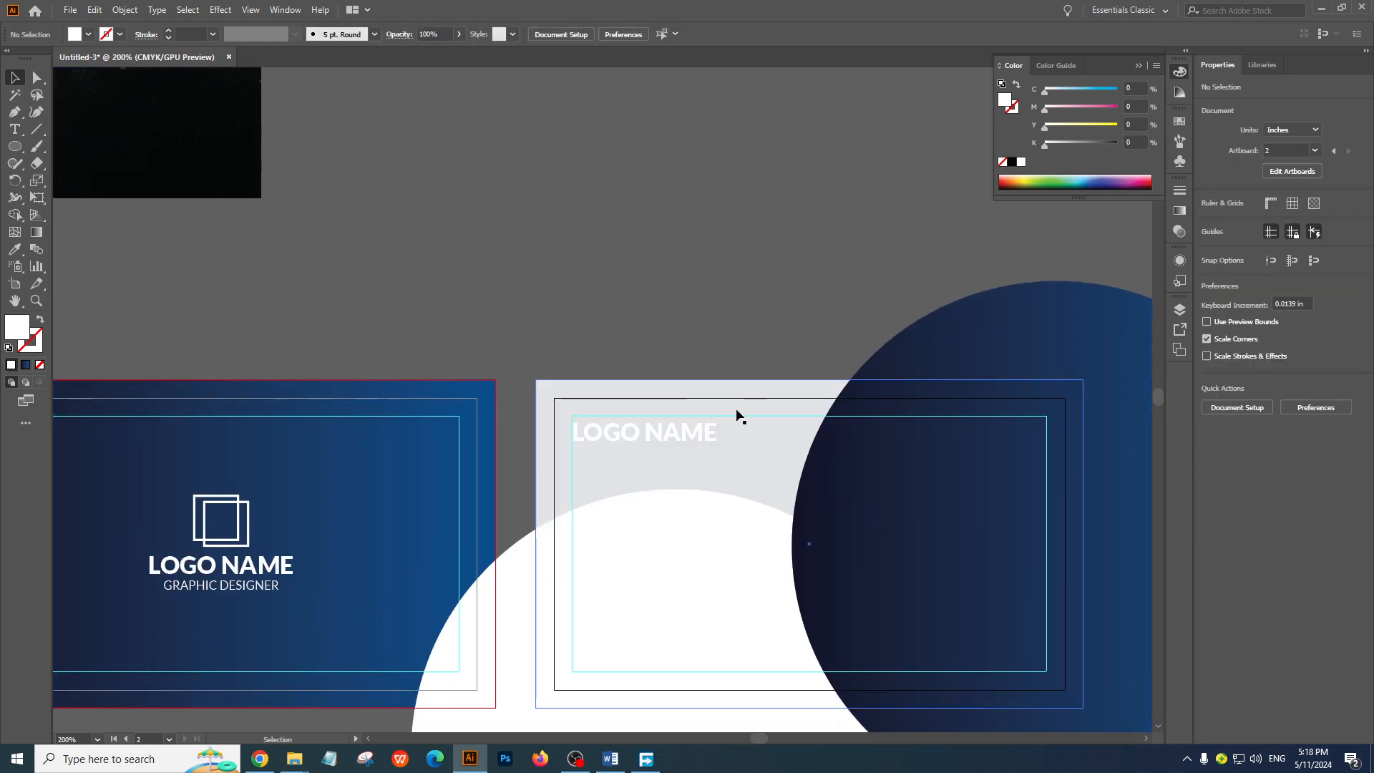
pyautogui.hotkey('ctrl', '-')
pyautogui.moveTo(635, 329); pyautogui.dragTo(742, 307)
pyautogui.click(725, 451)
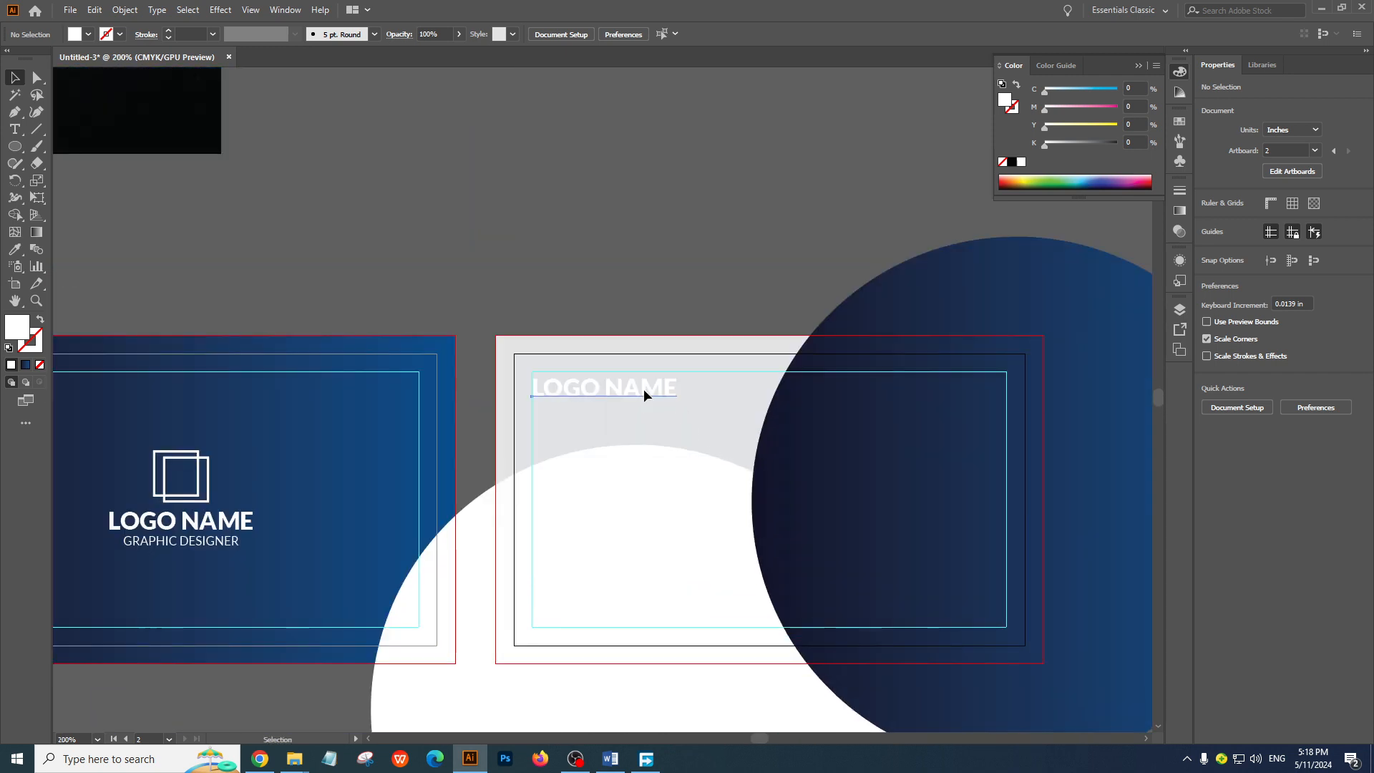
# Change the duplicated text on the back card to YOUR NAME and deselect it
pyautogui.doubleClick(642, 389)
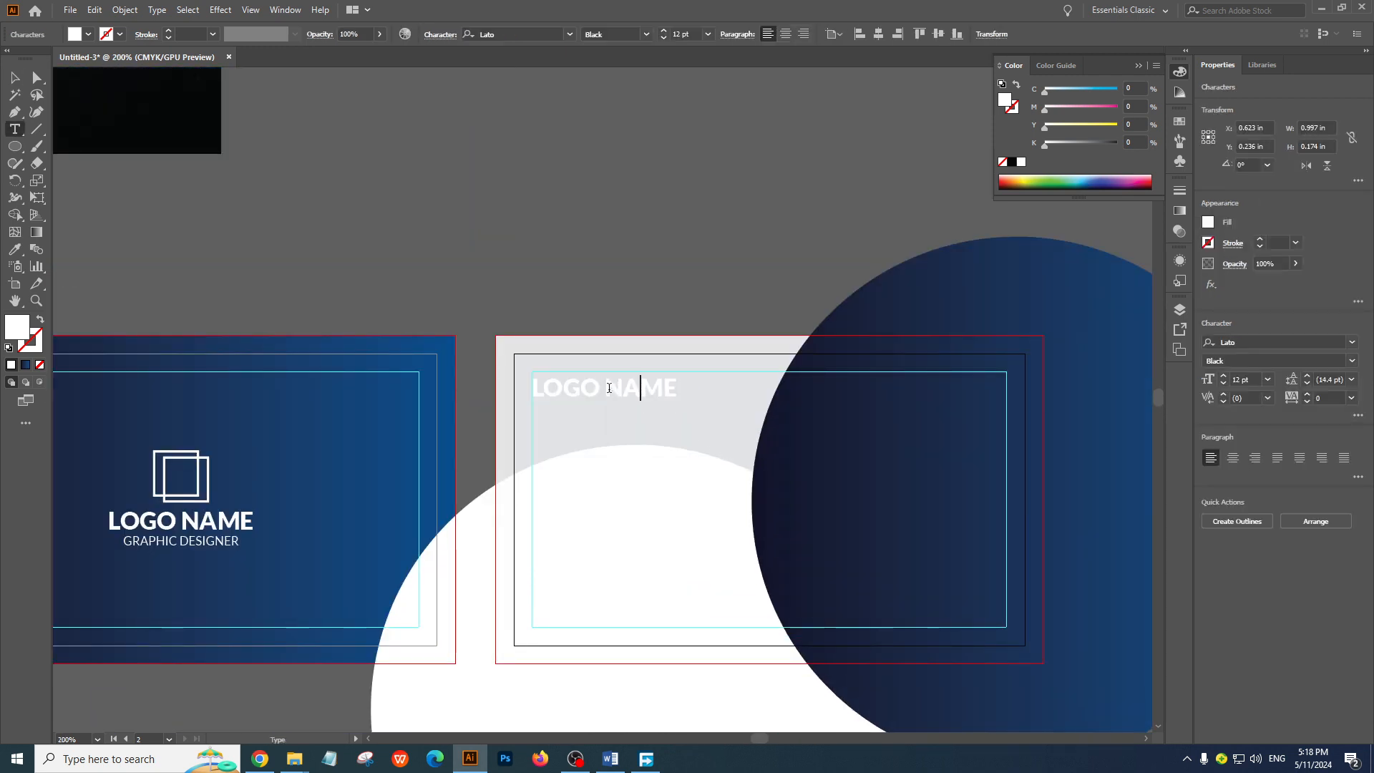
pyautogui.moveTo(675, 390); pyautogui.dragTo(548, 381)
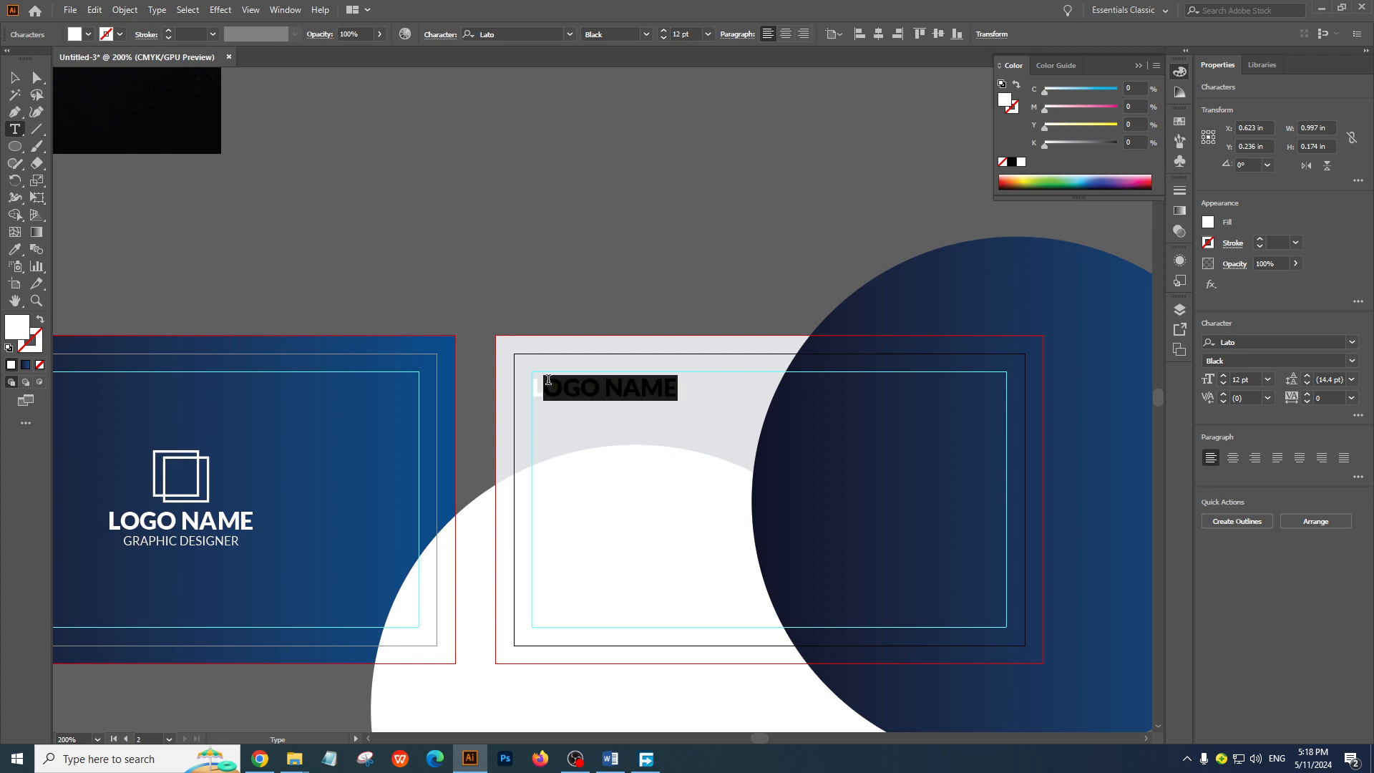
pyautogui.write('YOUT')
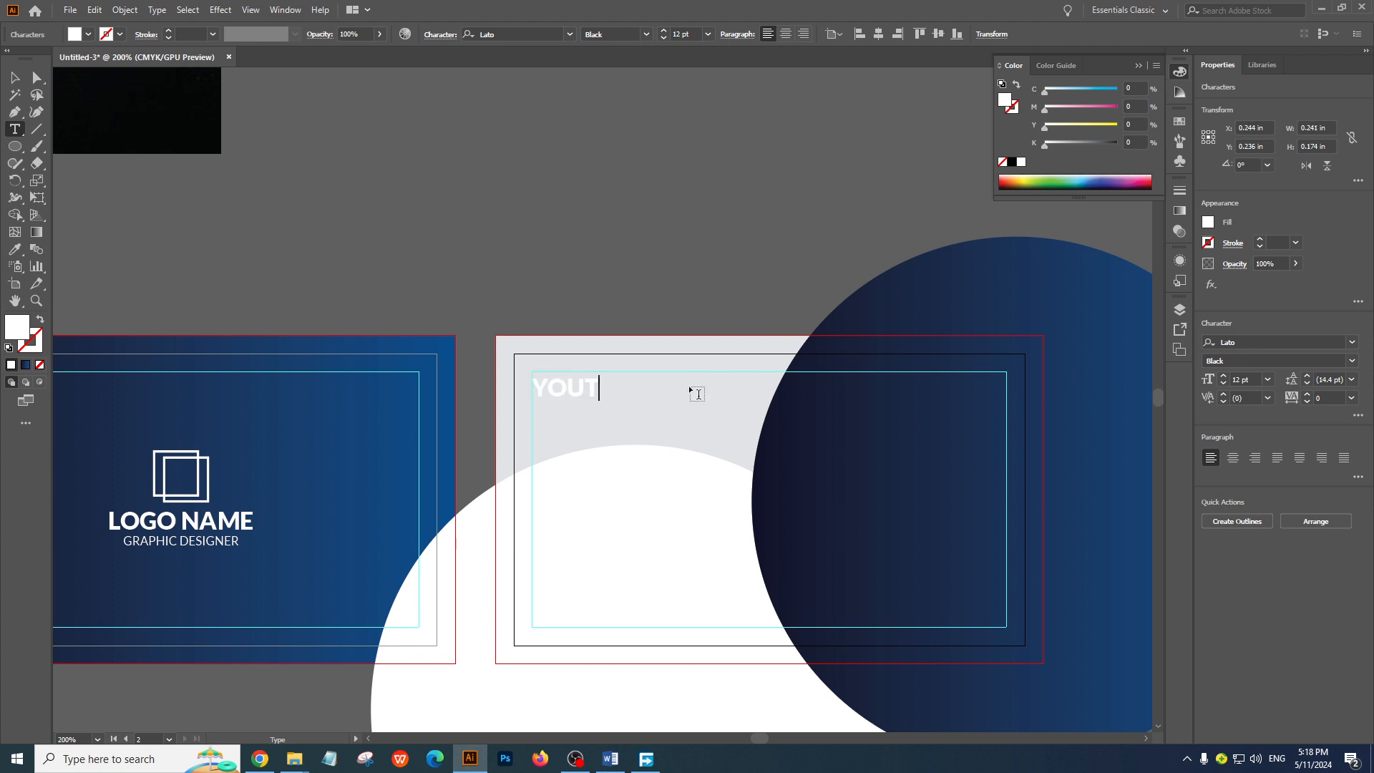
pyautogui.press('BackSpace')
pyautogui.write('R NAME')
pyautogui.click(22, 77)
pyautogui.click(548, 287)
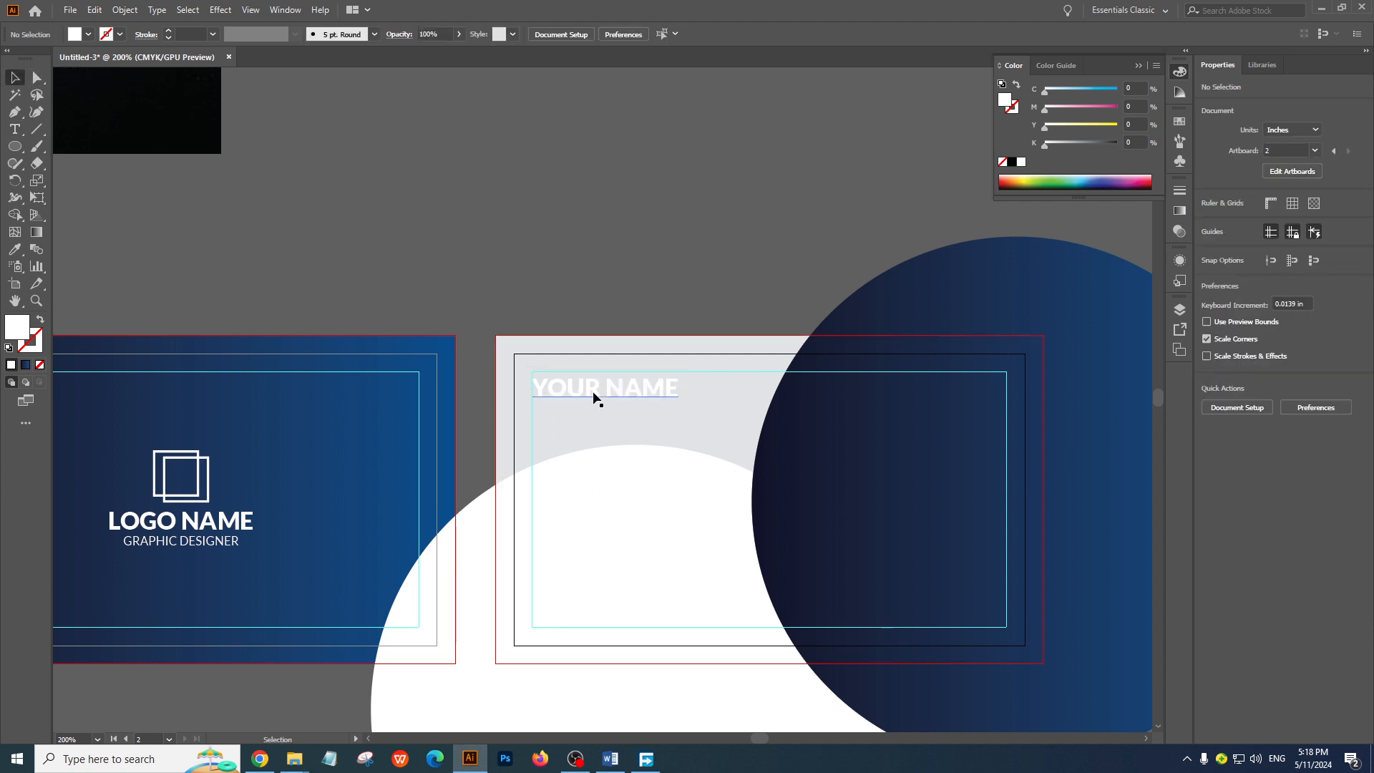
# Recolor the word YOUR on the back card with the blue sampled from the name on the reference card
pyautogui.doubleClick(602, 396)
pyautogui.moveTo(601, 396); pyautogui.dragTo(479, 376)
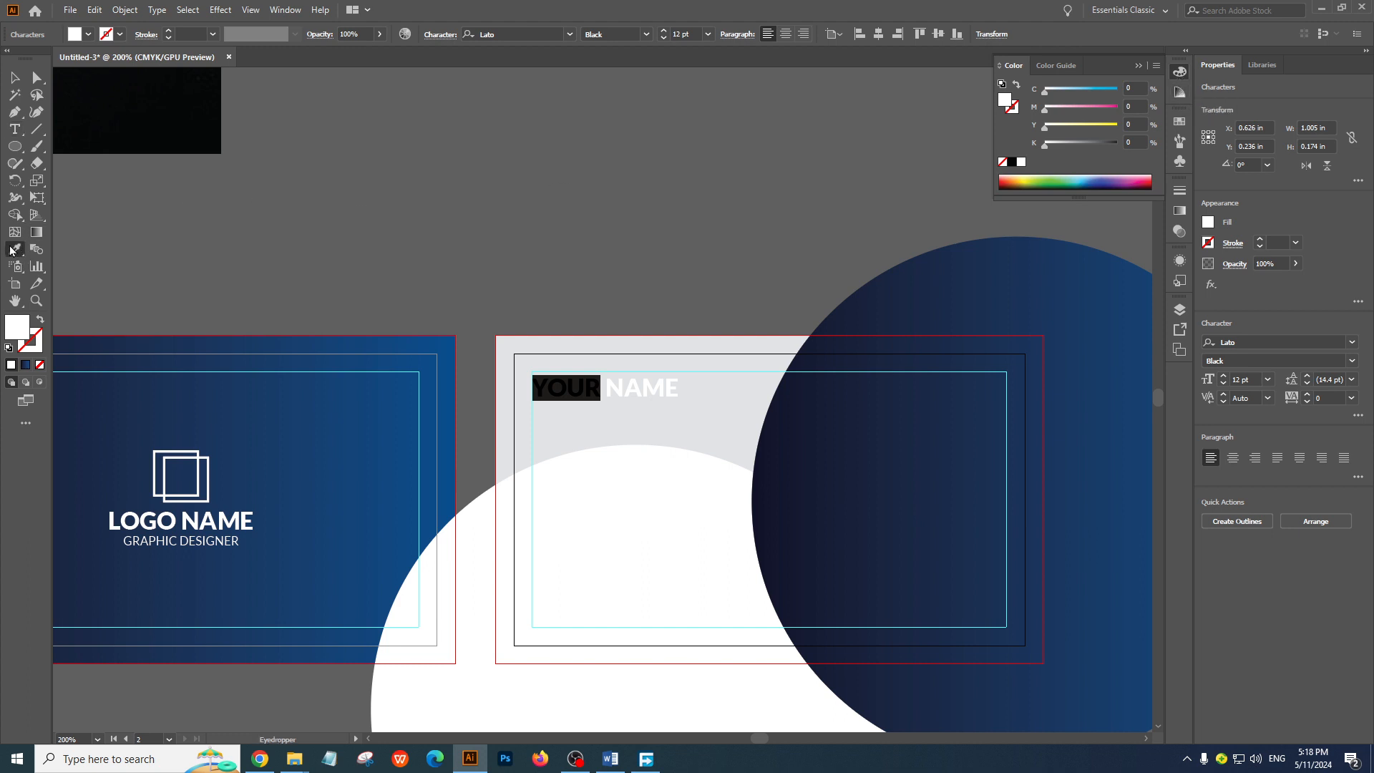
pyautogui.press('BackSpace')
pyautogui.keyDown('ctrl'); pyautogui.keyDown('alt'); pyautogui.click(460, 271); pyautogui.keyUp('alt'); pyautogui.keyUp('ctrl')
pyautogui.moveTo(460, 271); pyautogui.dragTo(506, 378)
pyautogui.hotkey('ctrl', 'z')
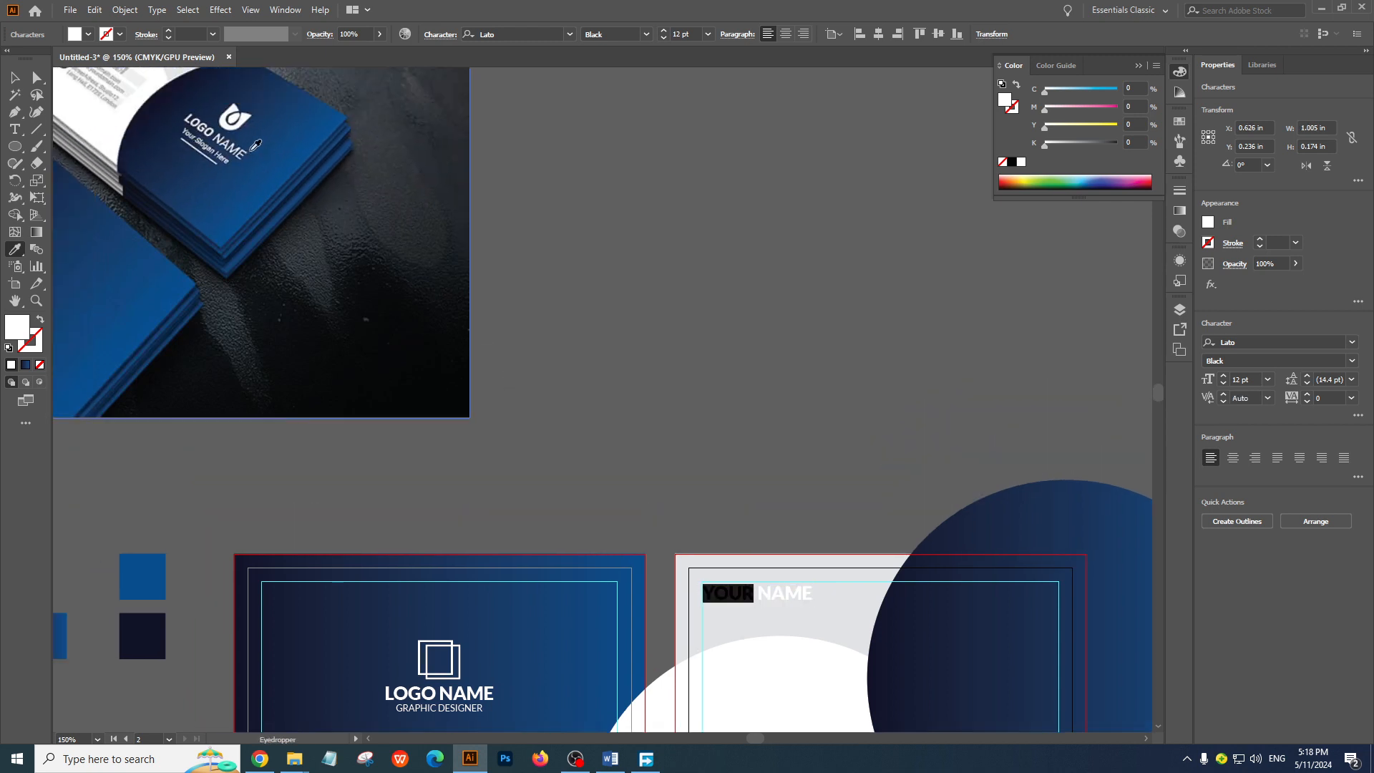
pyautogui.scroll(3, 189, 162)
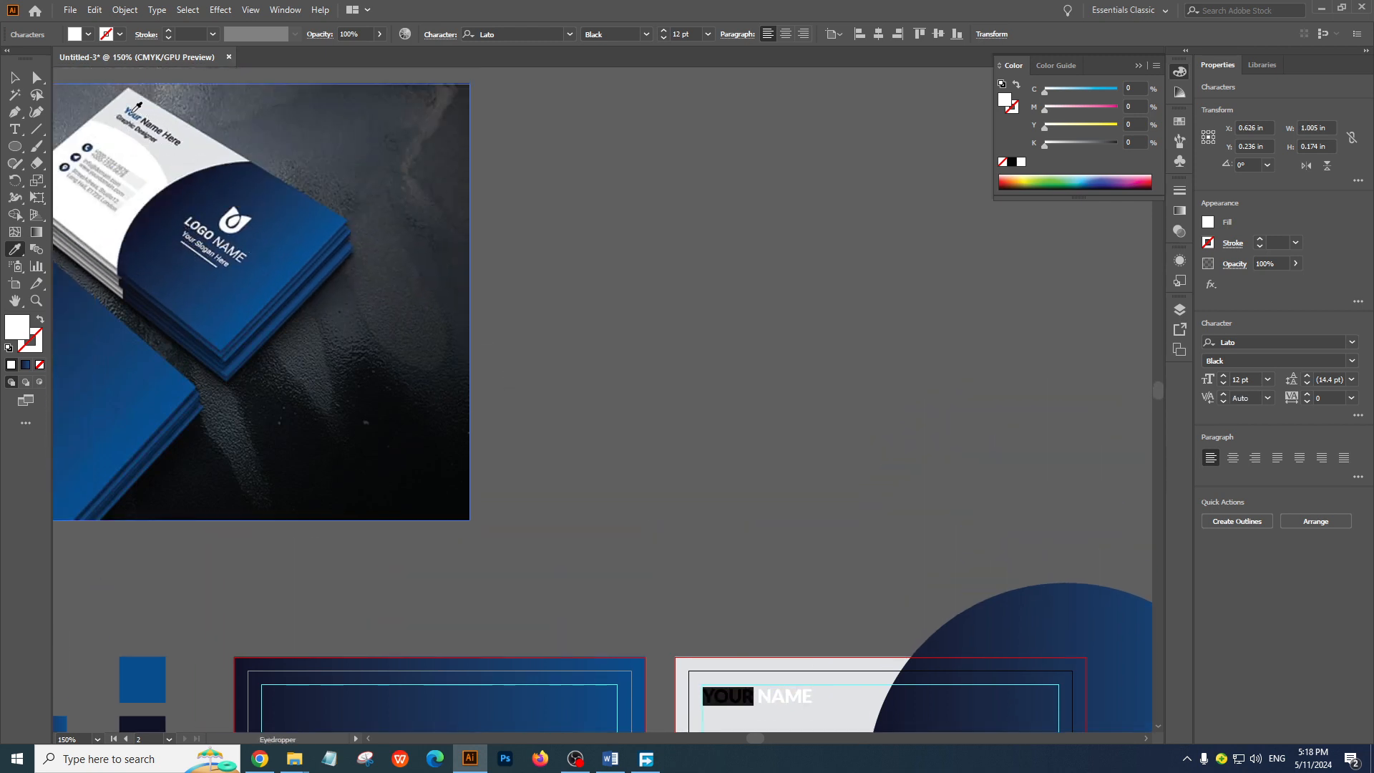
pyautogui.click(136, 108)
pyautogui.click(14, 76)
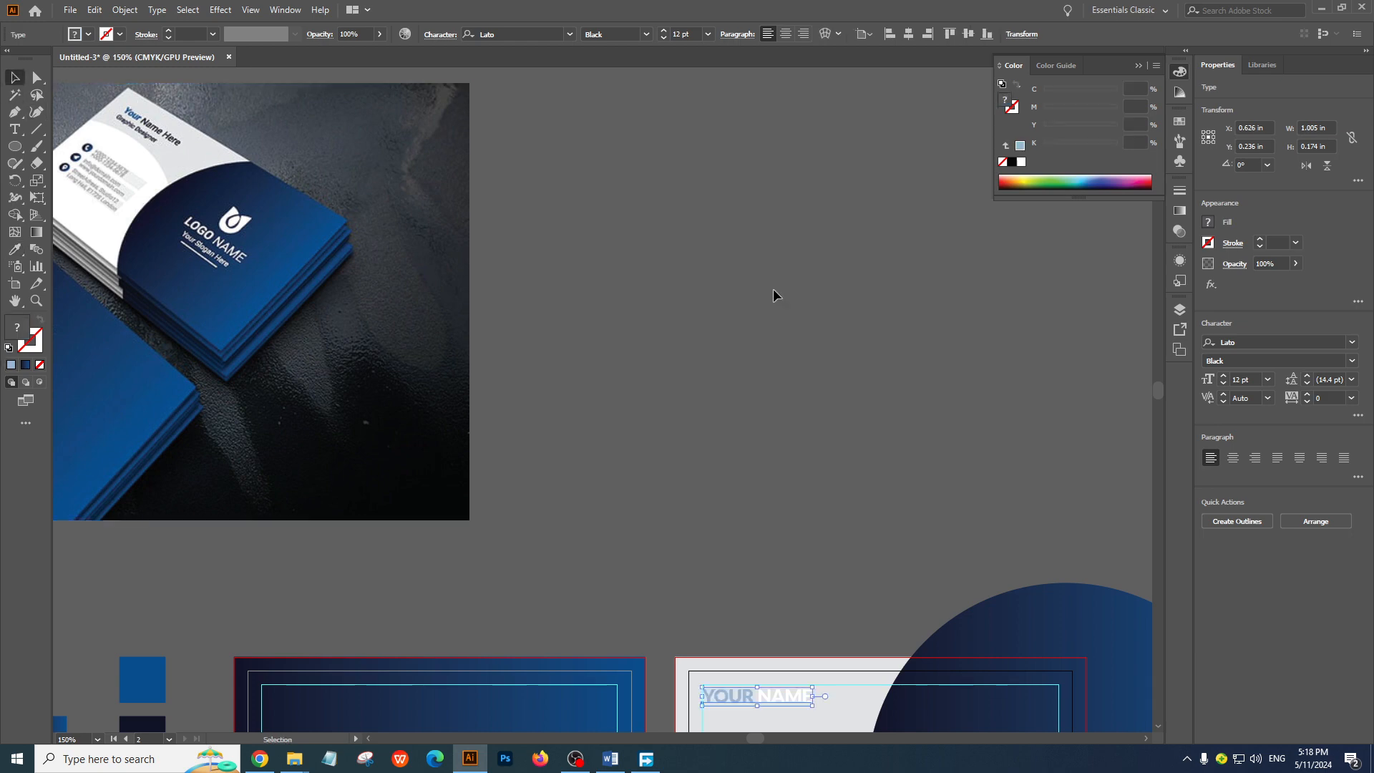
pyautogui.click(813, 355)
pyautogui.keyDown('ctrl'); pyautogui.doubleClick(657, 522); pyautogui.keyUp('ctrl')
pyautogui.moveTo(565, 470); pyautogui.dragTo(523, 310)
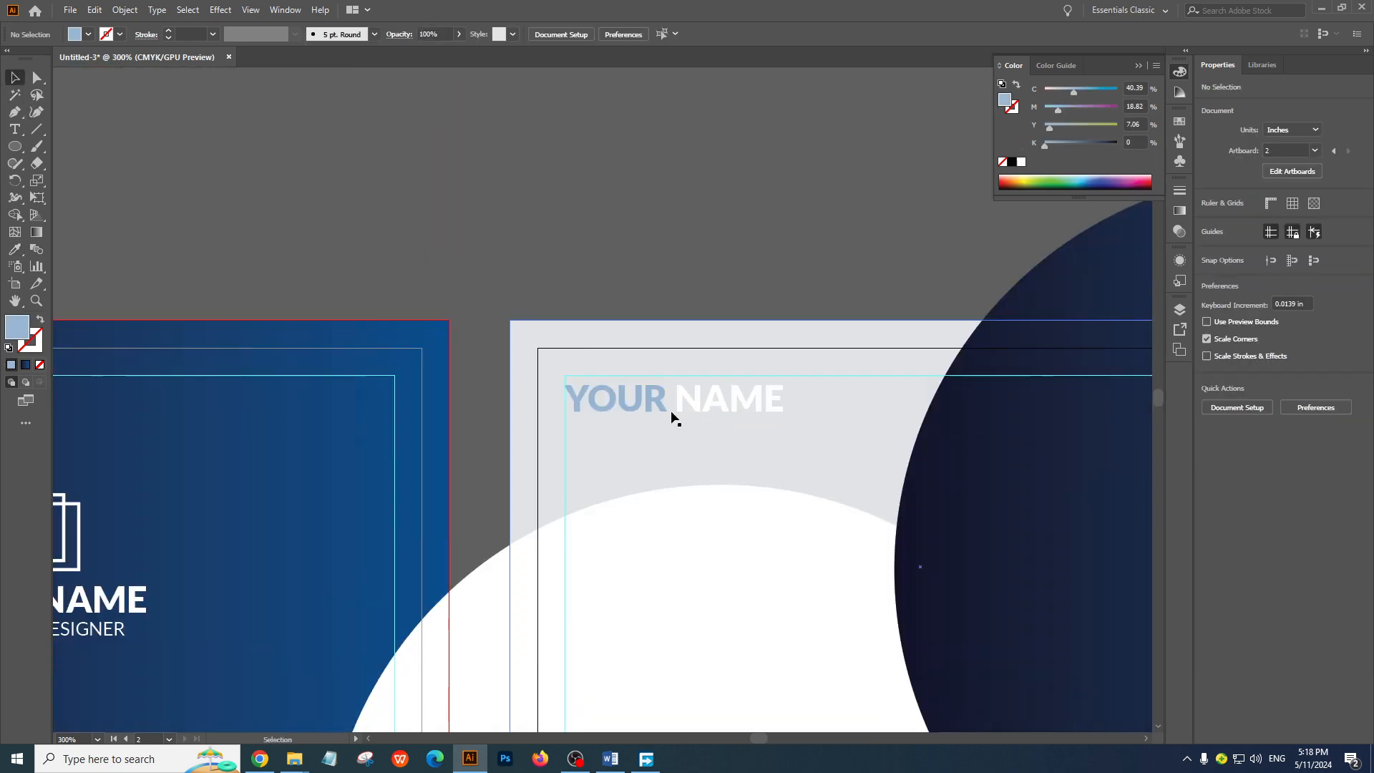
# Fill the word YOUR on the back card with the bright cyan-blue swatch and deselect the text
pyautogui.click(650, 391)
pyautogui.doubleClick(650, 390)
pyautogui.moveTo(668, 399); pyautogui.dragTo(523, 376)
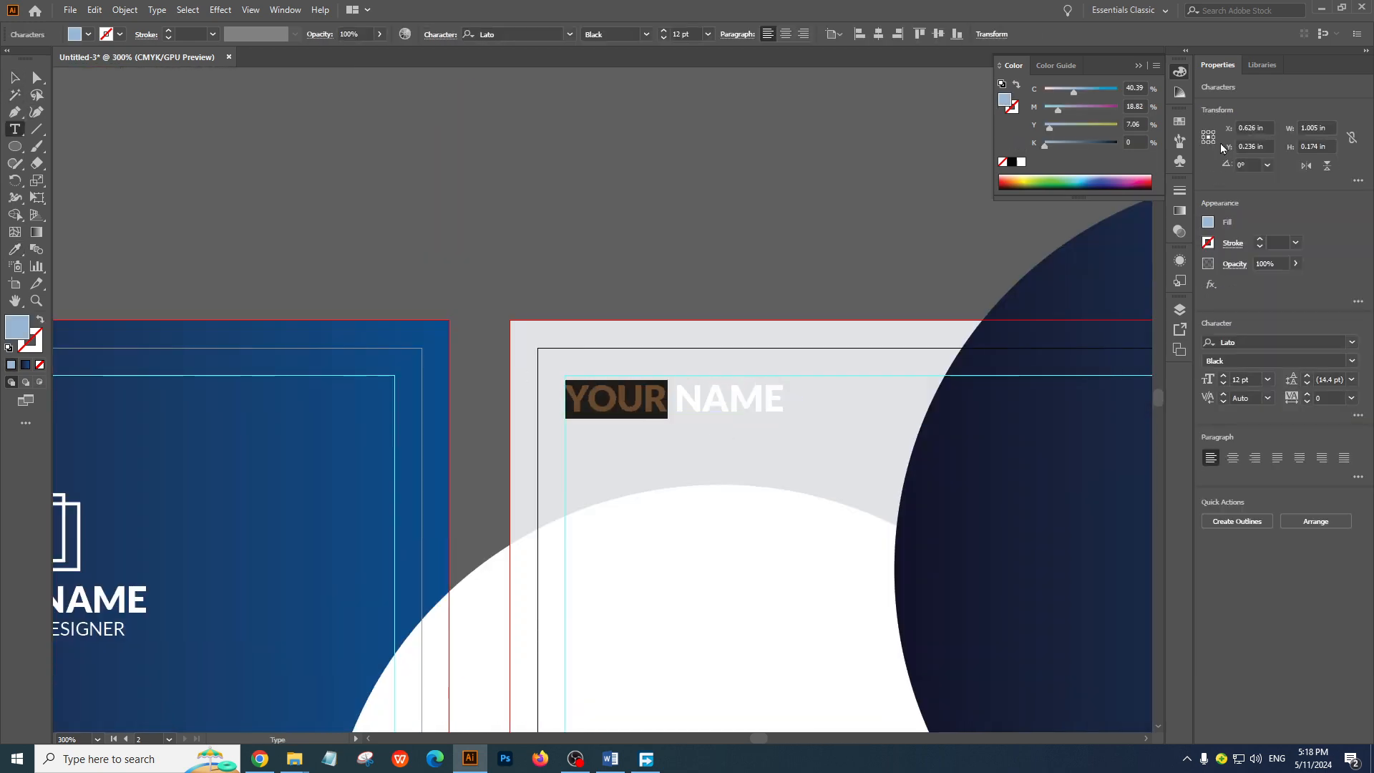
pyautogui.click(1175, 123)
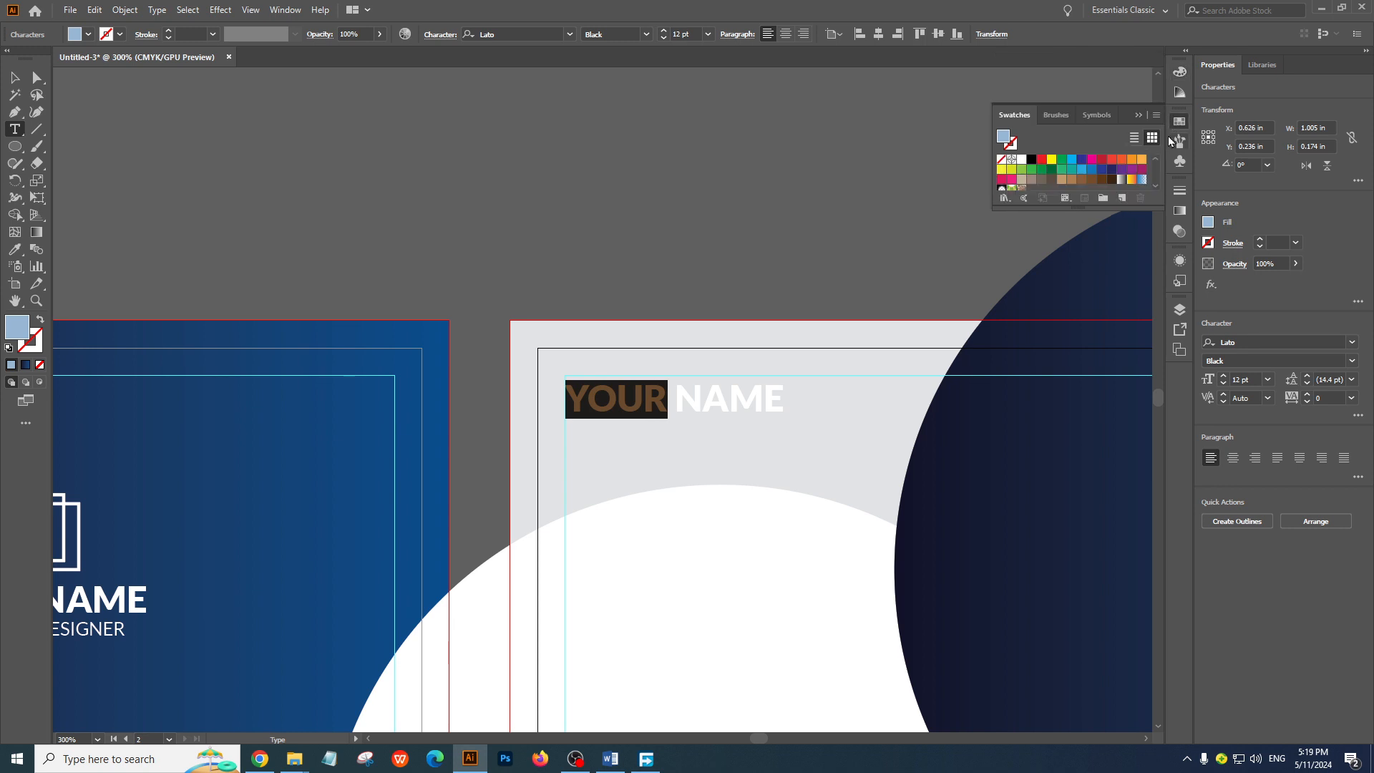
pyautogui.click(1073, 161)
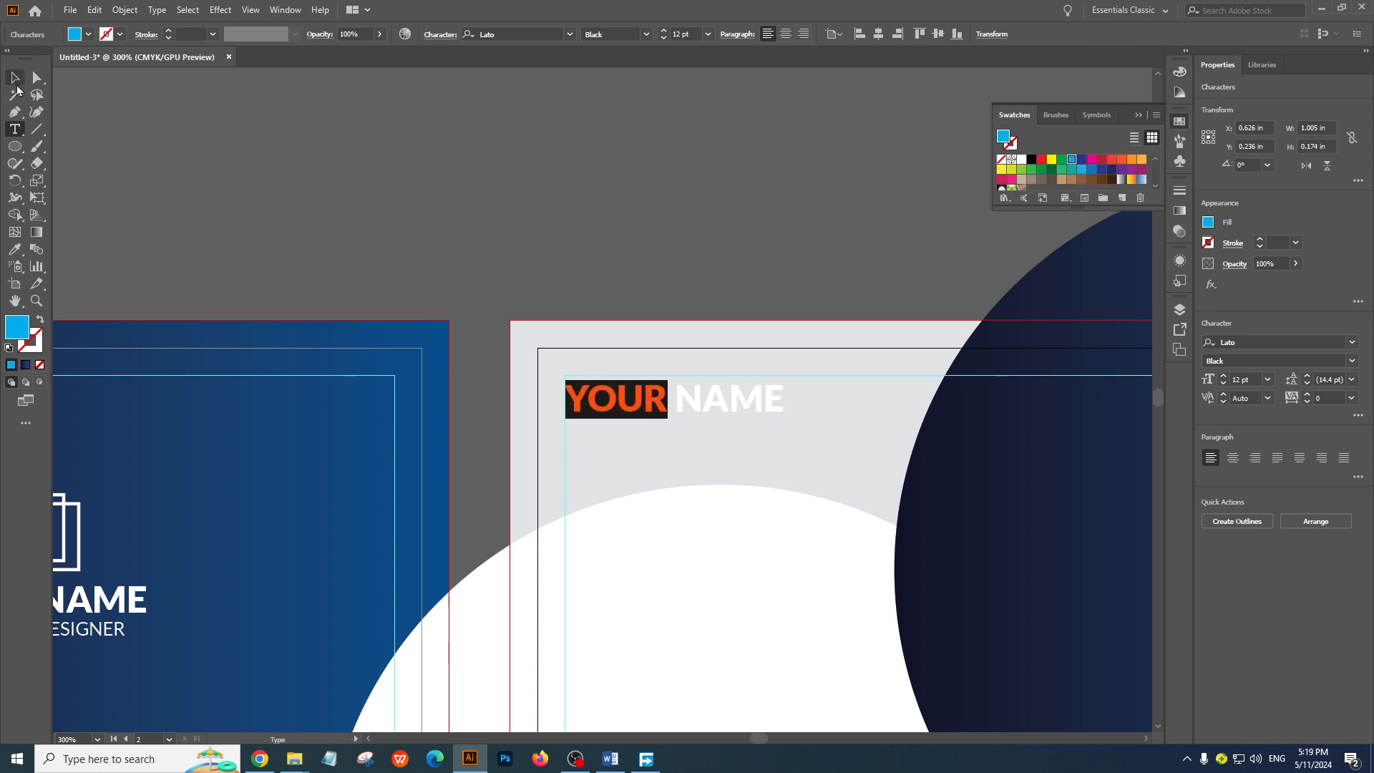
pyautogui.click(12, 79)
pyautogui.click(522, 230)
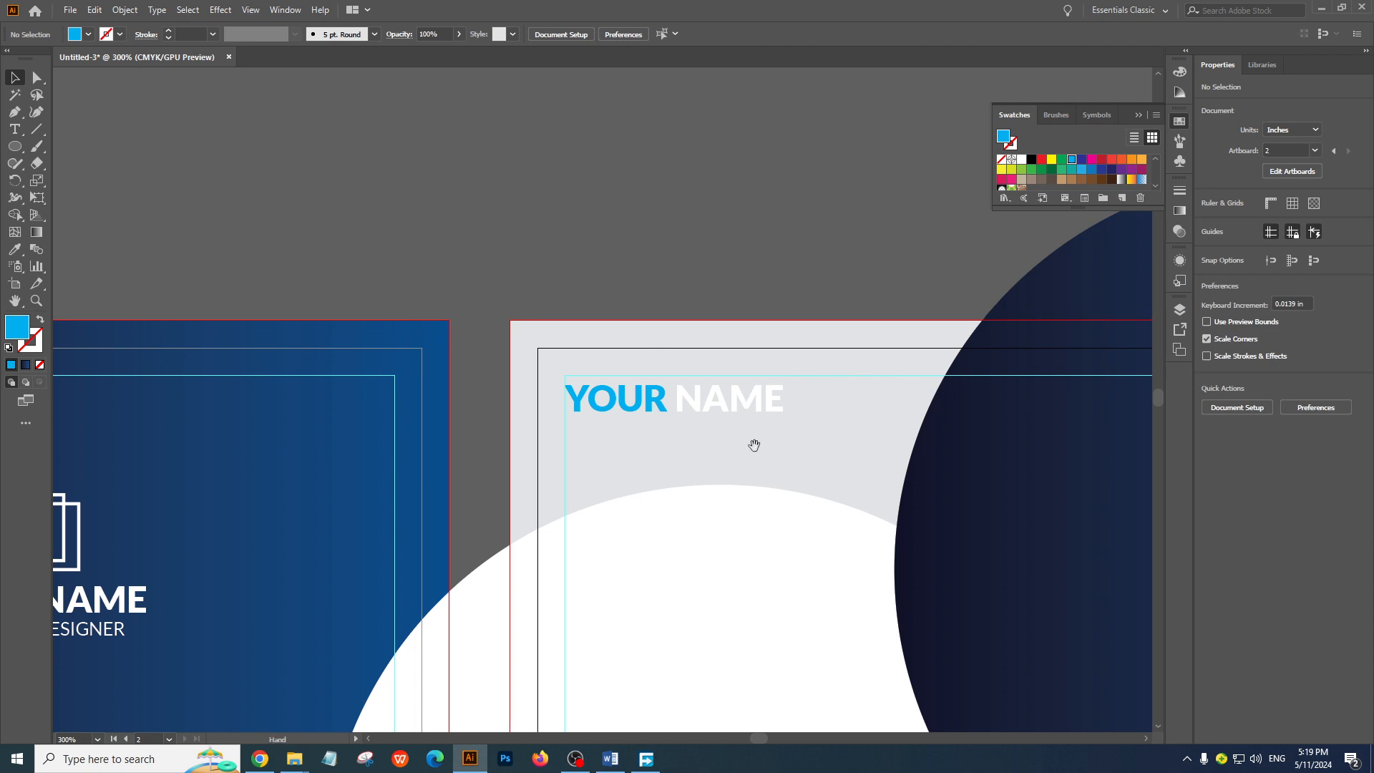
# Fill the word NAME on the back card with the black swatch and deselect the text
pyautogui.moveTo(753, 445); pyautogui.dragTo(649, 365)
pyautogui.doubleClick(653, 326)
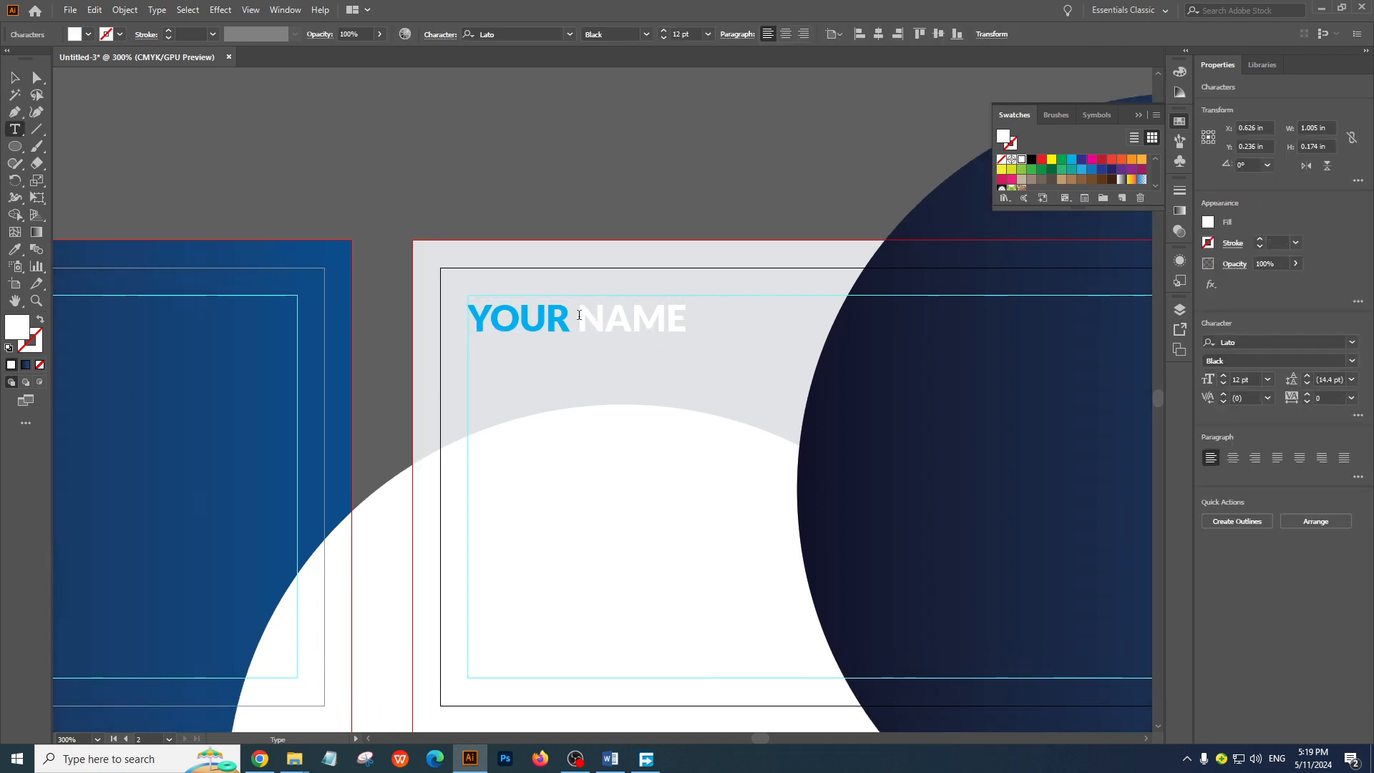
pyautogui.moveTo(577, 318); pyautogui.dragTo(882, 328)
pyautogui.click(1032, 159)
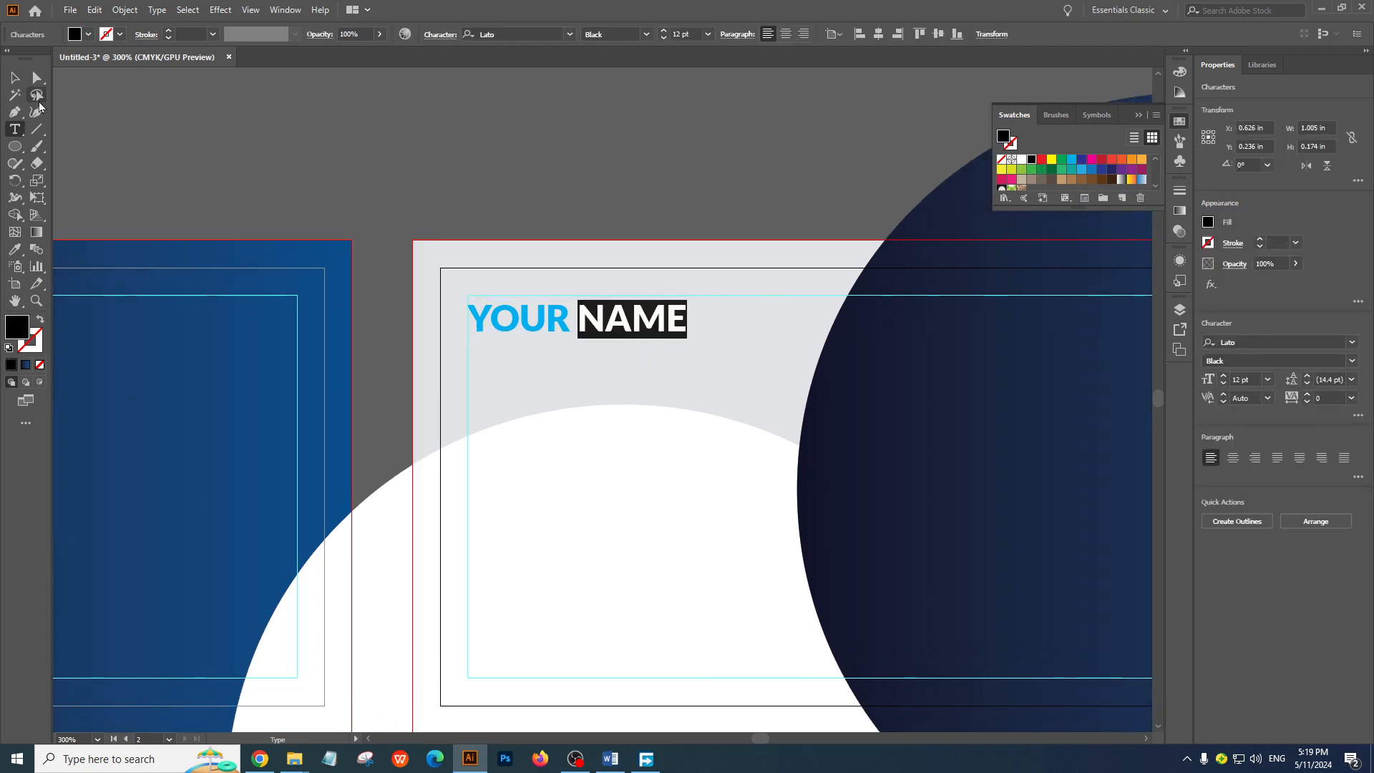
pyautogui.click(14, 78)
pyautogui.click(387, 120)
# Duplicate the front card's GRAPHIC DESIGNER text below YOUR NAME on the back card, left-aligned and centered at about X 0.521 in, Y 0.389 in
pyautogui.keyDown('ctrl'); pyautogui.keyDown('alt'); pyautogui.click(634, 350); pyautogui.keyUp('alt'); pyautogui.keyUp('ctrl')
pyautogui.keyDown('ctrl'); pyautogui.keyDown('alt'); pyautogui.click(634, 350); pyautogui.keyUp('alt'); pyautogui.keyUp('ctrl')
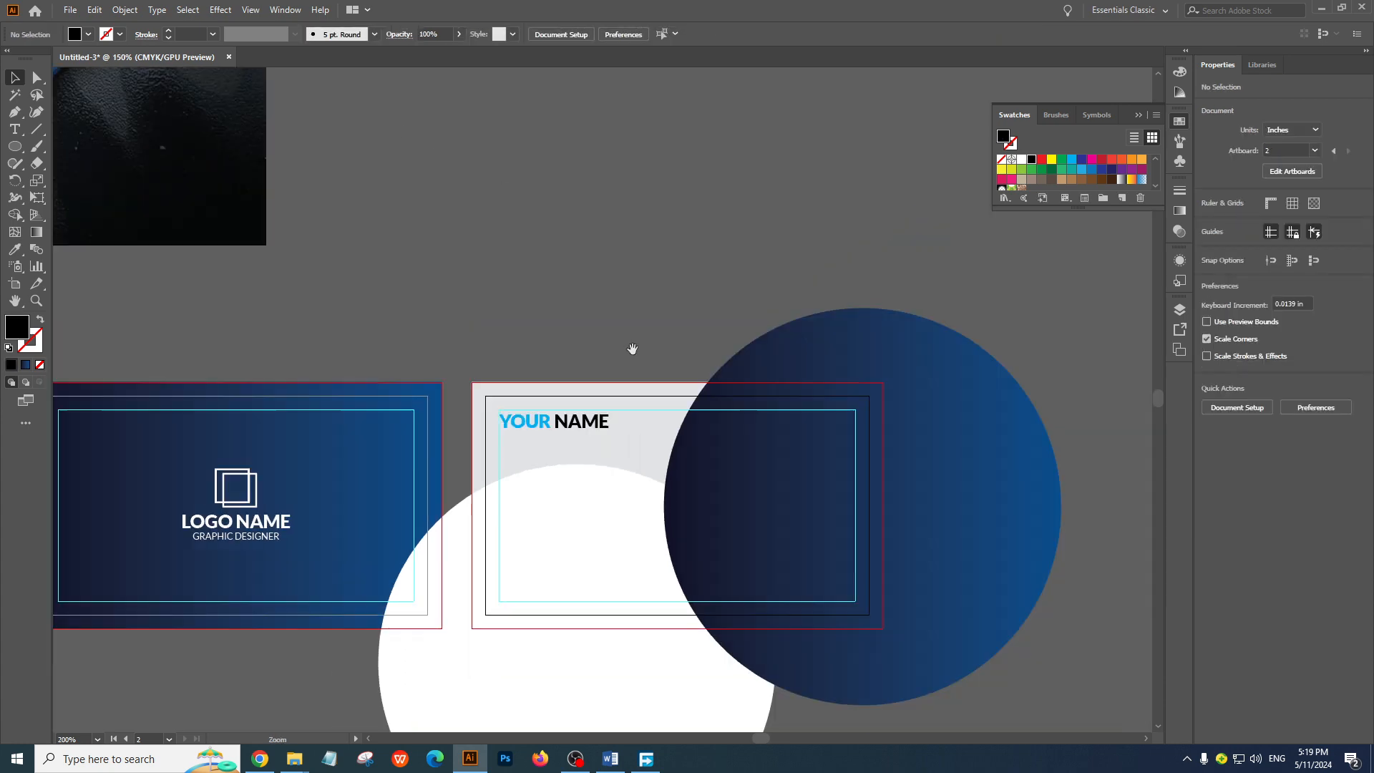
pyautogui.moveTo(631, 470); pyautogui.dragTo(815, 514)
pyautogui.keyDown('ctrl'); pyautogui.click(730, 445); pyautogui.keyUp('ctrl')
pyautogui.moveTo(572, 431); pyautogui.dragTo(772, 512)
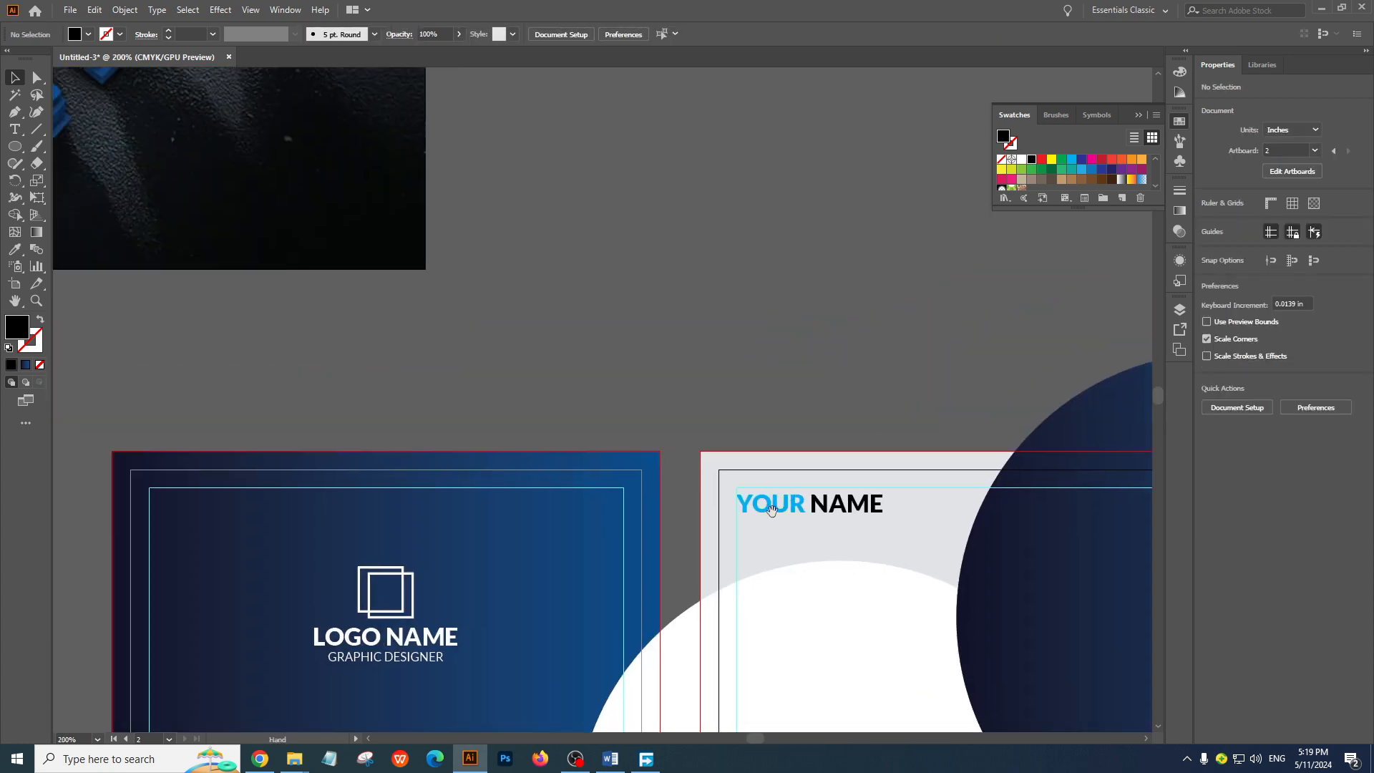
pyautogui.keyDown('ctrl'); pyautogui.keyDown('alt'); pyautogui.click(724, 407); pyautogui.keyUp('alt'); pyautogui.keyUp('ctrl')
pyautogui.moveTo(657, 361); pyautogui.dragTo(681, 257)
pyautogui.moveTo(375, 487); pyautogui.dragTo(686, 387)
pyautogui.click(719, 257)
pyautogui.keyDown('ctrl'); pyautogui.click(591, 342); pyautogui.keyUp('ctrl')
pyautogui.keyDown('ctrl'); pyautogui.click(592, 342); pyautogui.keyUp('ctrl')
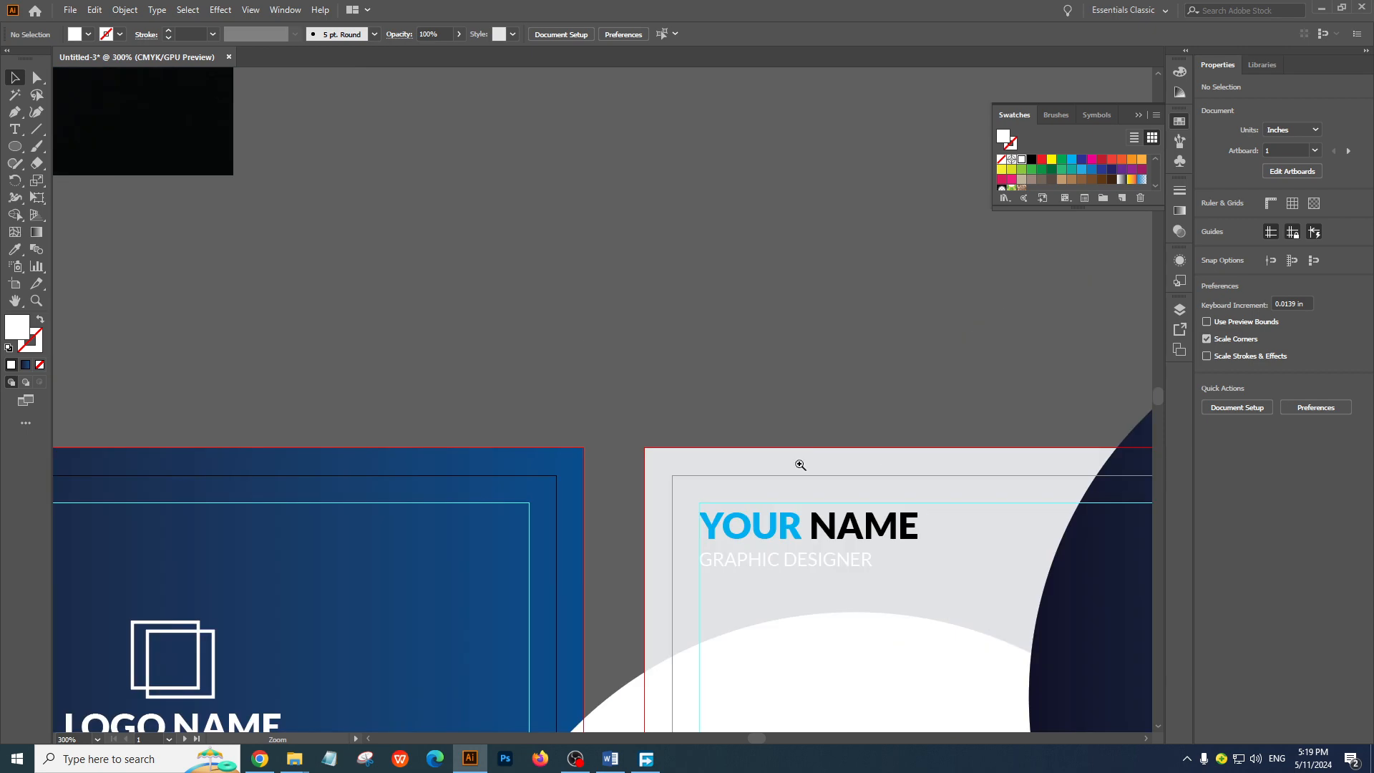
pyautogui.keyDown('ctrl'); pyautogui.click(800, 466); pyautogui.keyUp('ctrl')
pyautogui.moveTo(621, 530); pyautogui.dragTo(577, 448)
pyautogui.click(565, 449)
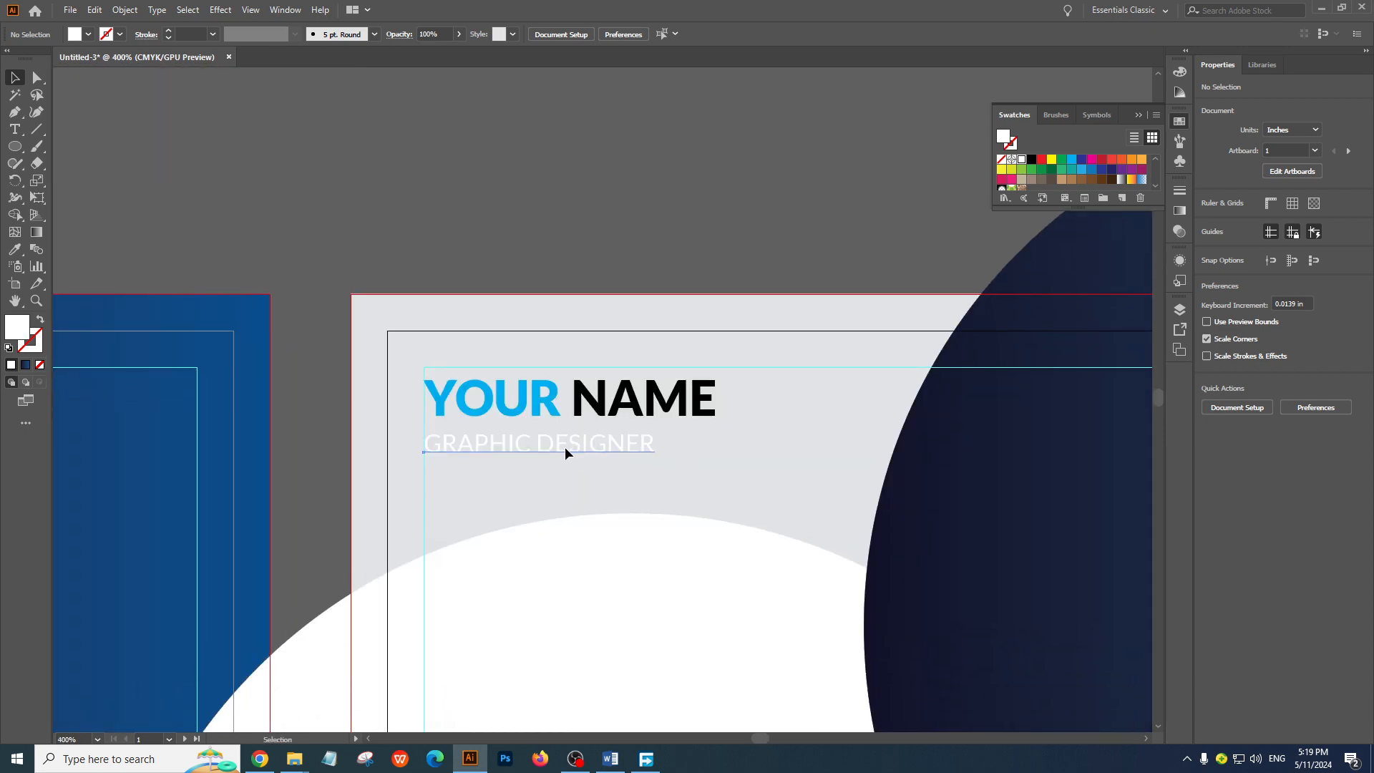
# Try the dark blue, cyan-blue and black swatches on the back card's GRAPHIC DESIGNER text, ending with black
pyautogui.click(588, 247)
pyautogui.keyDown('ctrl'); pyautogui.keyDown('alt'); pyautogui.click(495, 327); pyautogui.keyUp('alt'); pyautogui.keyUp('ctrl')
pyautogui.keyDown('ctrl'); pyautogui.keyDown('alt'); pyautogui.click(495, 327); pyautogui.keyUp('alt'); pyautogui.keyUp('ctrl')
pyautogui.keyDown('ctrl'); pyautogui.keyDown('alt'); pyautogui.click(495, 327); pyautogui.keyUp('alt'); pyautogui.keyUp('ctrl')
pyautogui.moveTo(632, 303); pyautogui.dragTo(468, 90)
pyautogui.keyDown('ctrl'); pyautogui.click(587, 322); pyautogui.keyUp('ctrl')
pyautogui.keyDown('ctrl'); pyautogui.click(589, 324); pyautogui.keyUp('ctrl')
pyautogui.keyDown('ctrl'); pyautogui.click(639, 469); pyautogui.keyUp('ctrl')
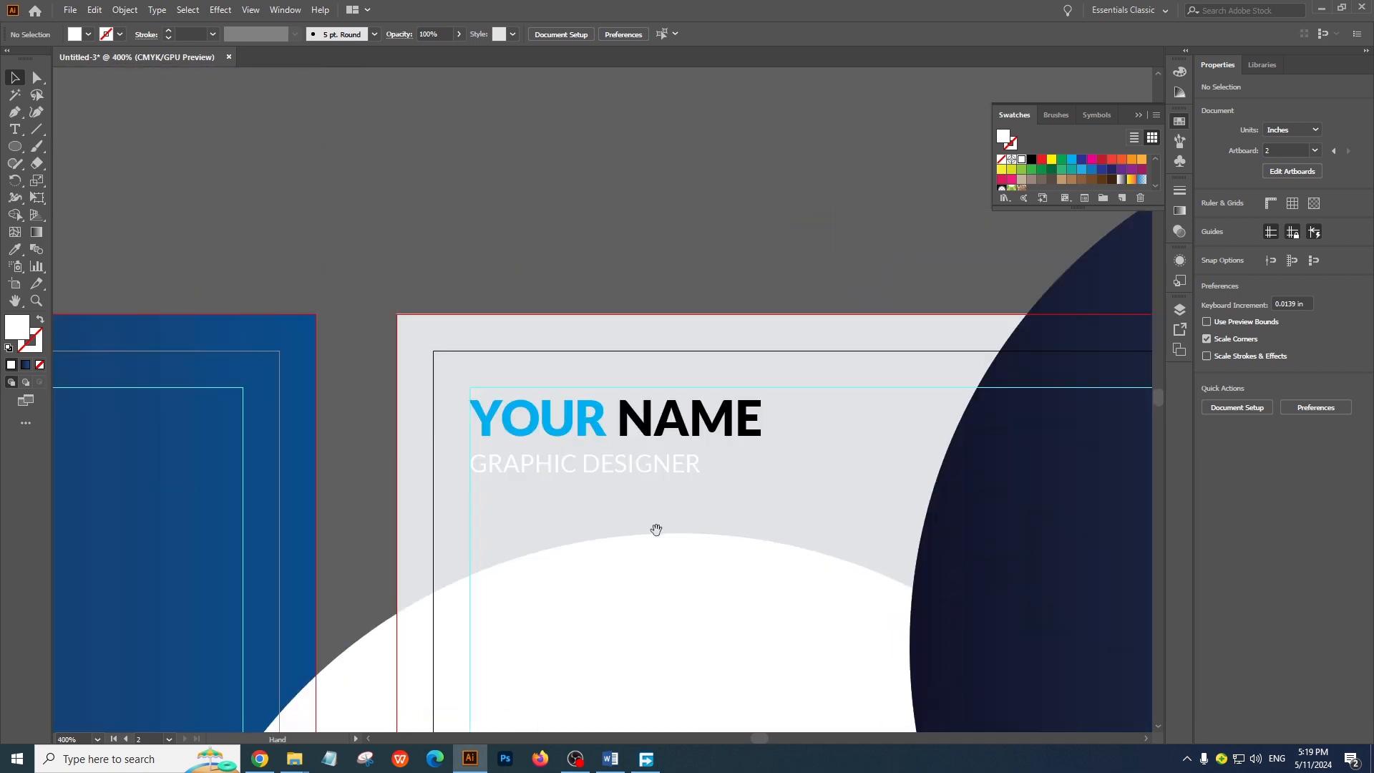
pyautogui.moveTo(657, 530); pyautogui.dragTo(642, 498)
pyautogui.click(619, 438)
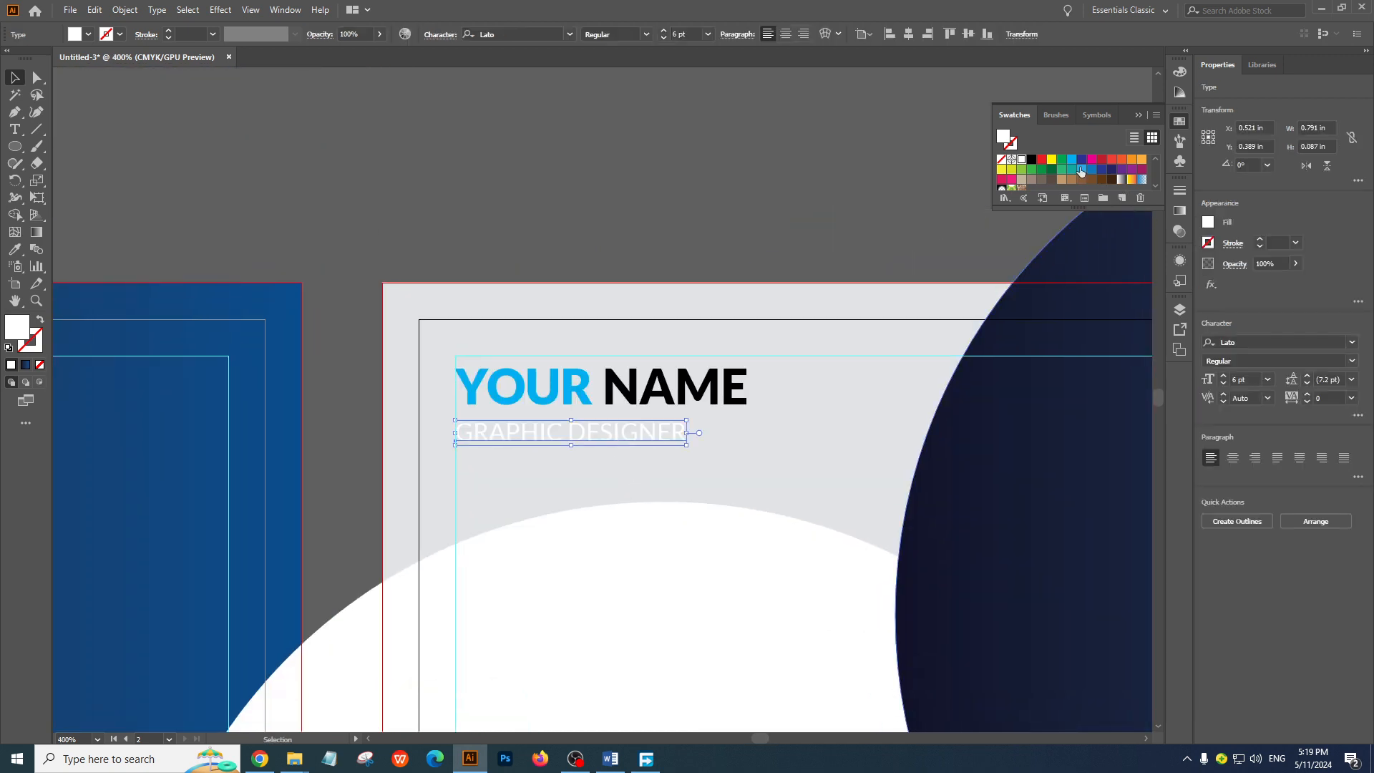
pyautogui.click(1081, 160)
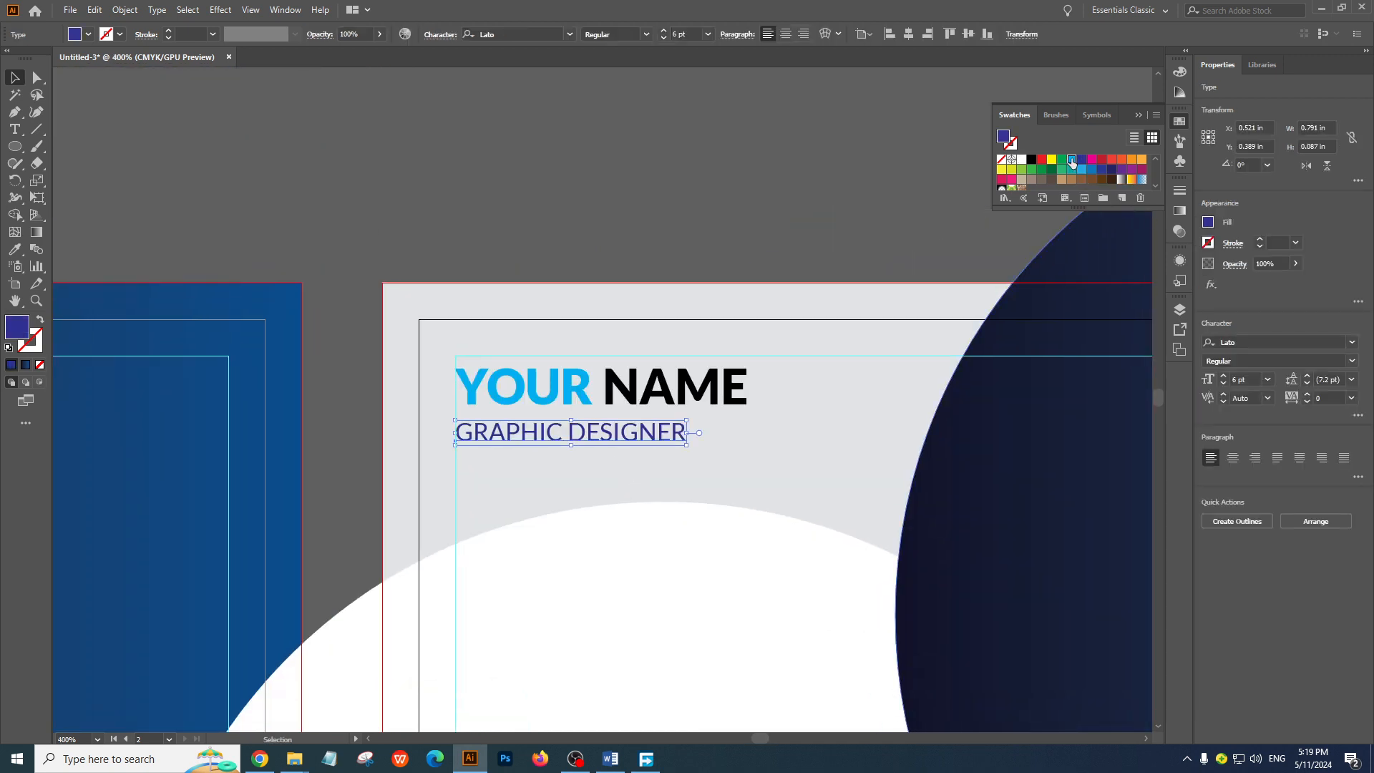
pyautogui.click(1073, 161)
pyautogui.click(1032, 160)
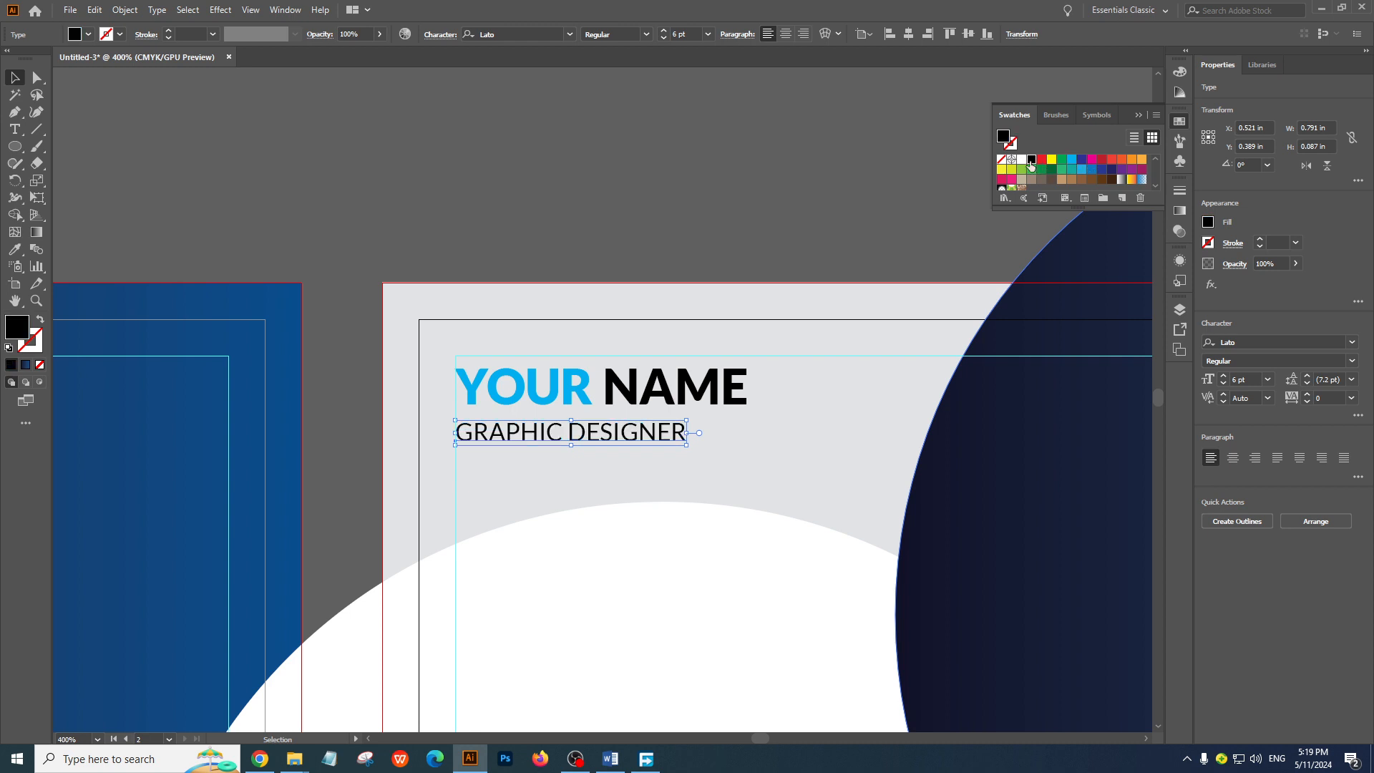
pyautogui.click(803, 243)
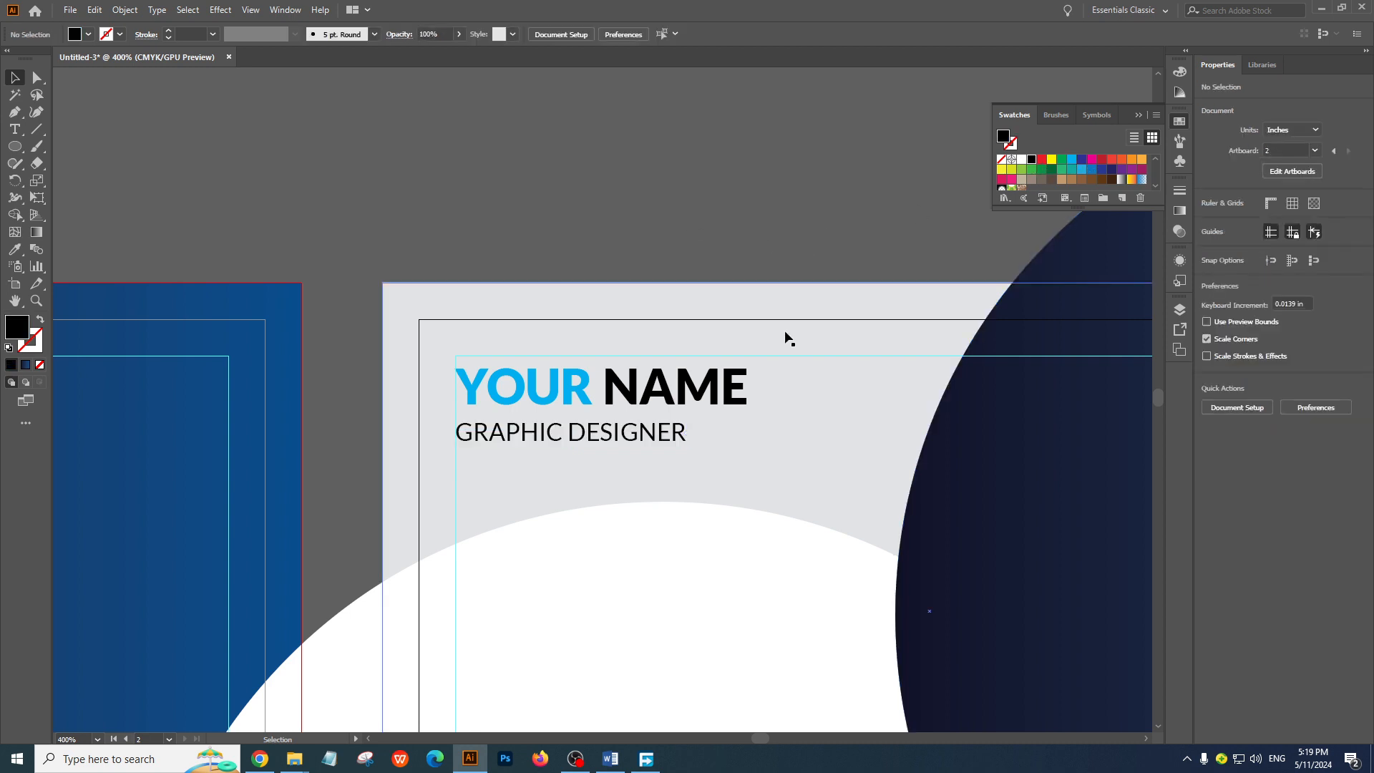
# Fill the back card's GRAPHIC DESIGNER text with the same bright cyan-blue swatch as YOUR, and deselect it
pyautogui.click(645, 432)
pyautogui.click(1075, 159)
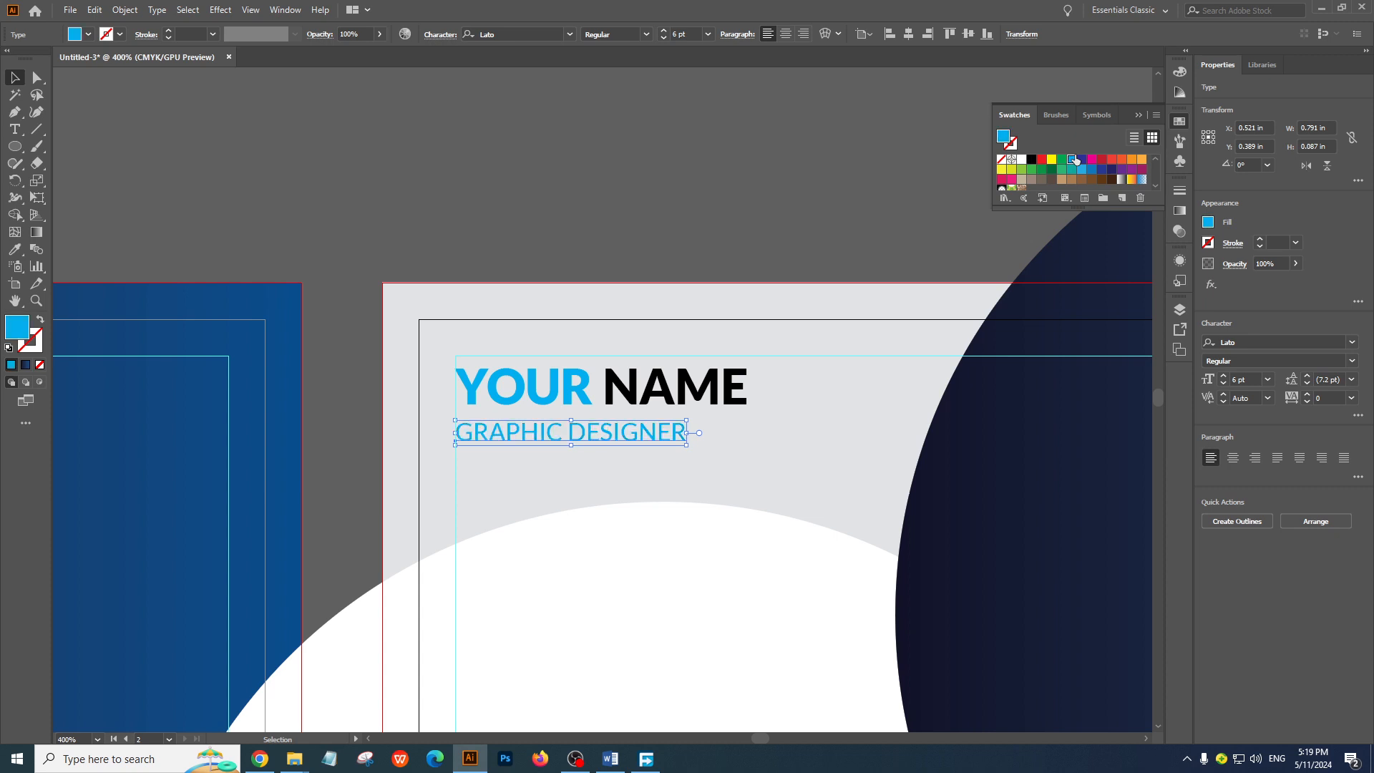
pyautogui.click(783, 186)
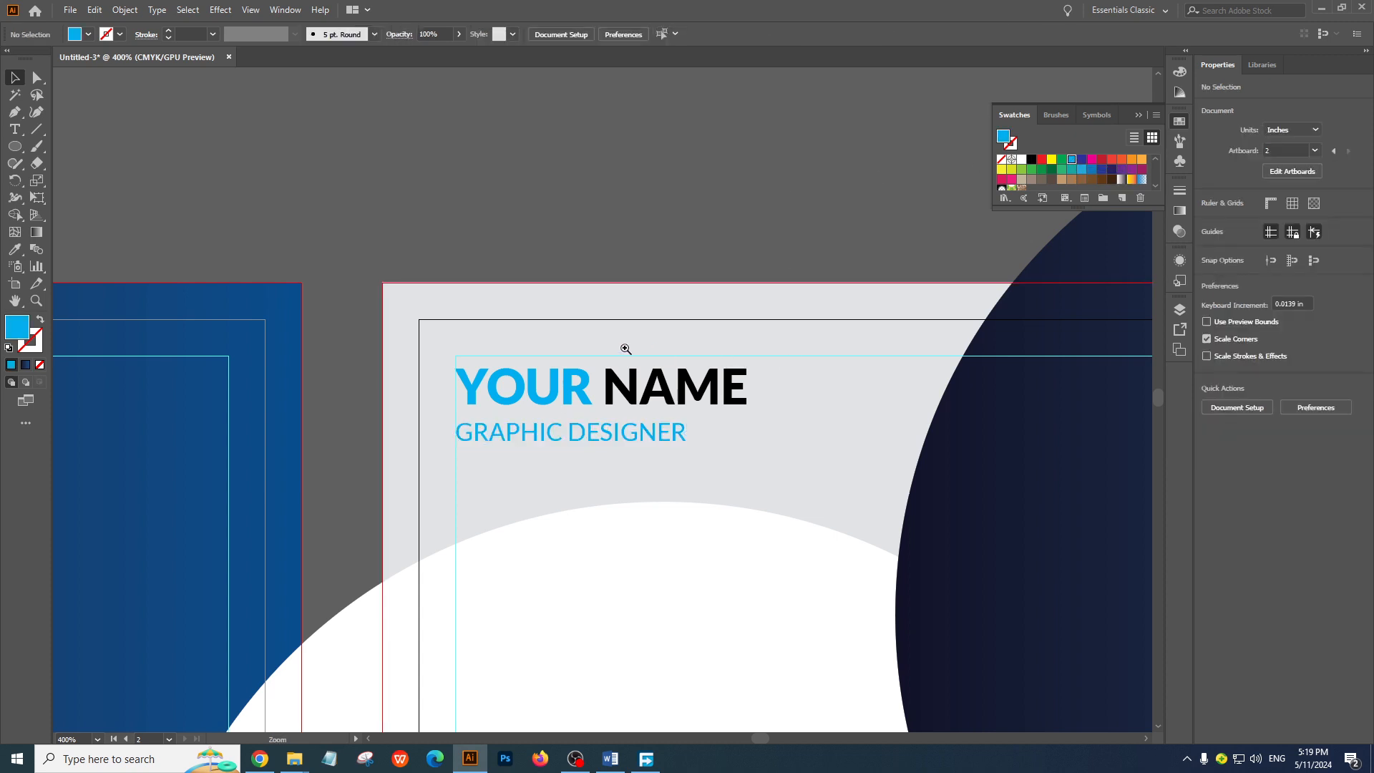
# Examine the back card's name and job title up close and alongside the front card and the reference image
pyautogui.hotkey('ctrl', '-')
pyautogui.hotkey('ctrl', '-')
pyautogui.hotkey('ctrl', '-')
pyautogui.moveTo(767, 455); pyautogui.dragTo(895, 434)
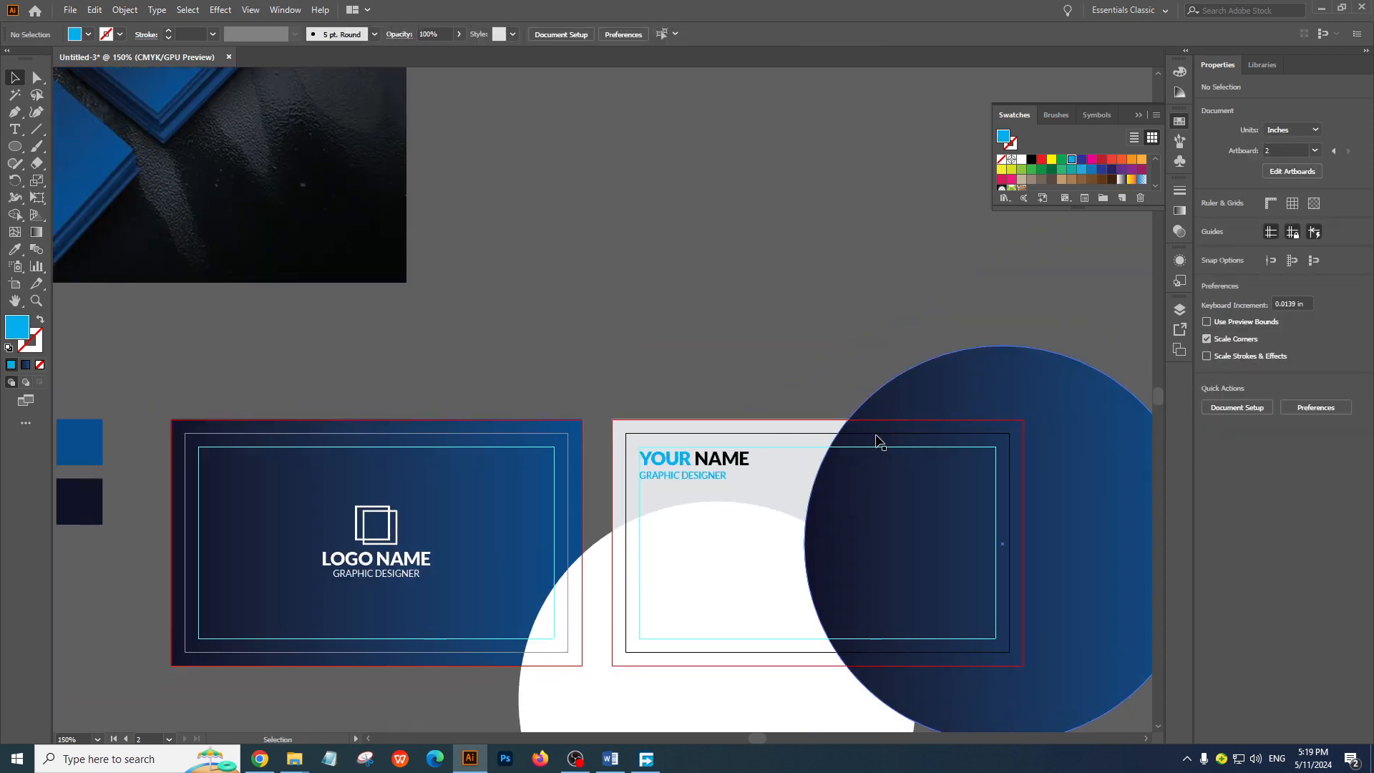
pyautogui.keyDown('ctrl'); pyautogui.click(663, 415); pyautogui.keyUp('ctrl')
pyautogui.keyDown('ctrl'); pyautogui.click(663, 415); pyautogui.keyUp('ctrl')
pyautogui.moveTo(696, 530); pyautogui.dragTo(707, 364)
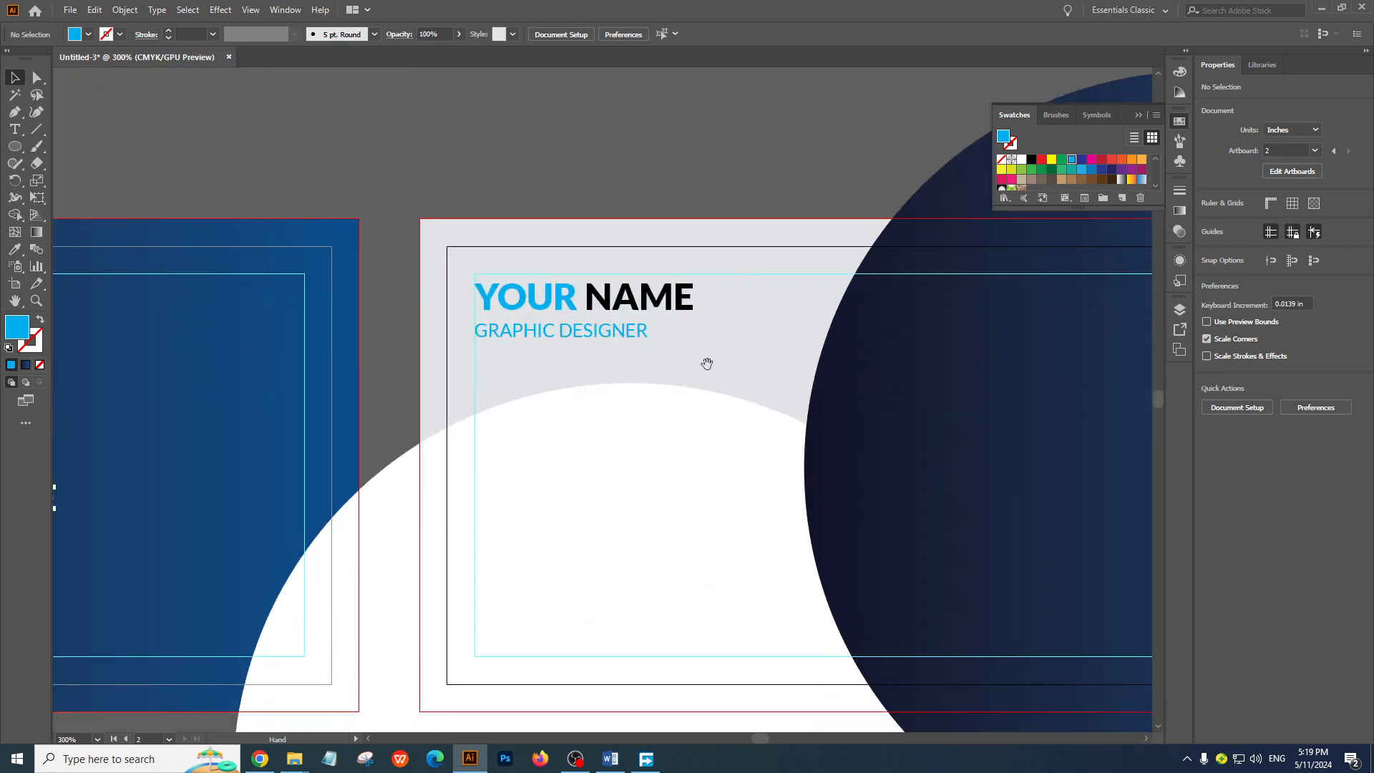
pyautogui.keyDown('ctrl'); pyautogui.keyDown('alt'); pyautogui.click(578, 350); pyautogui.keyUp('alt'); pyautogui.keyUp('ctrl')
pyautogui.keyDown('ctrl'); pyautogui.keyDown('alt'); pyautogui.click(577, 350); pyautogui.keyUp('alt'); pyautogui.keyUp('ctrl')
pyautogui.keyDown('ctrl'); pyautogui.keyDown('alt'); pyautogui.click(577, 350); pyautogui.keyUp('alt'); pyautogui.keyUp('ctrl')
pyautogui.moveTo(592, 346); pyautogui.dragTo(682, 350)
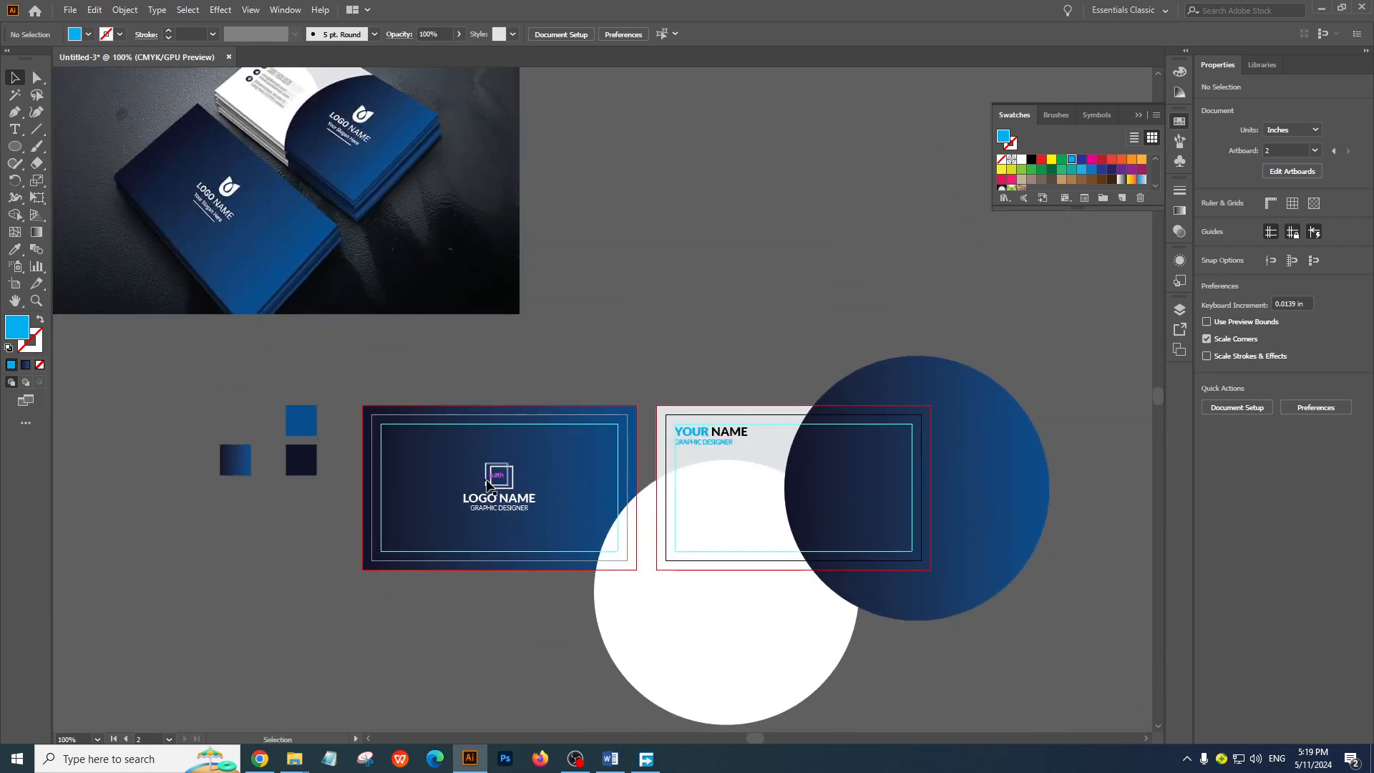
# Duplicate the front card's logo icon and texts onto the back card's gradient circle, centered at about X 6.672 in, Y 0.955 in
pyautogui.click(461, 466)
pyautogui.hotkey('ctrl', 'shift', 'a')
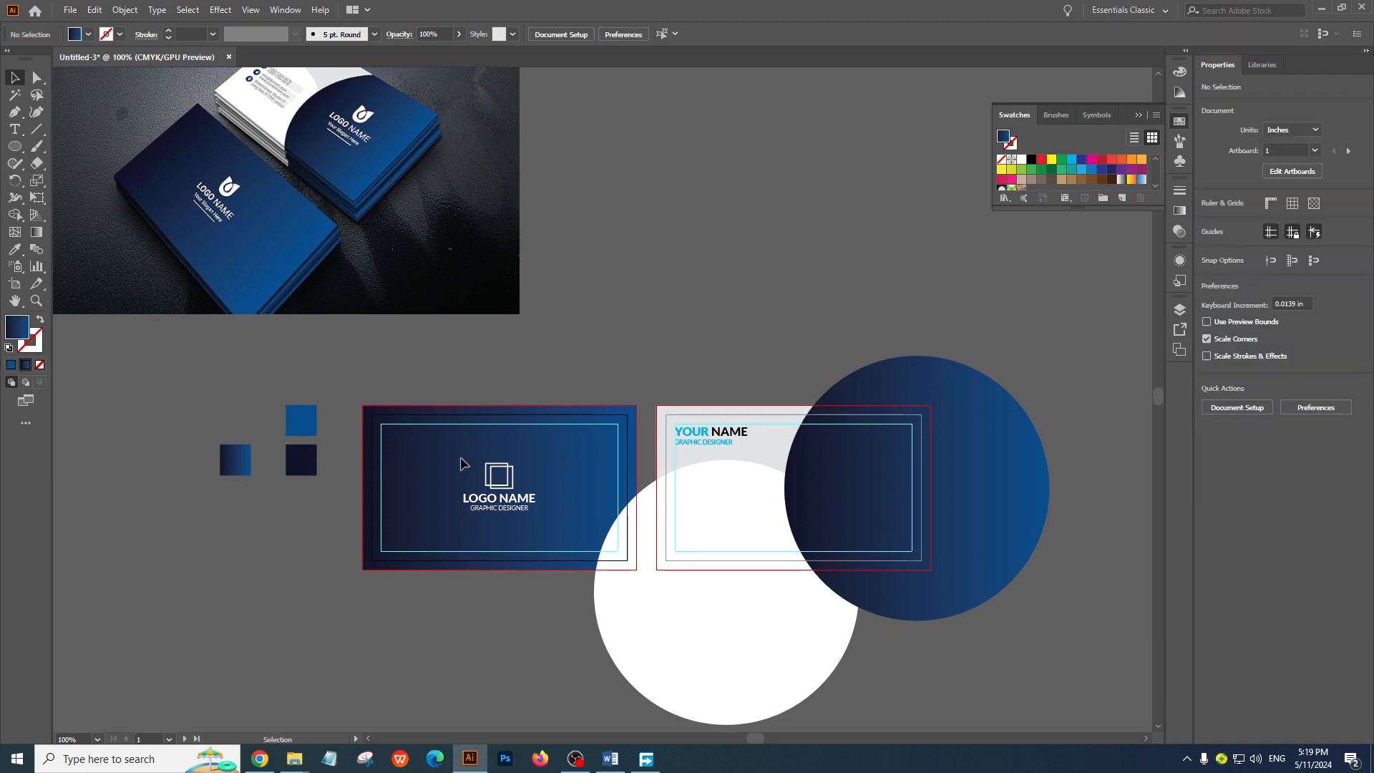
pyautogui.moveTo(531, 528); pyautogui.dragTo(883, 502)
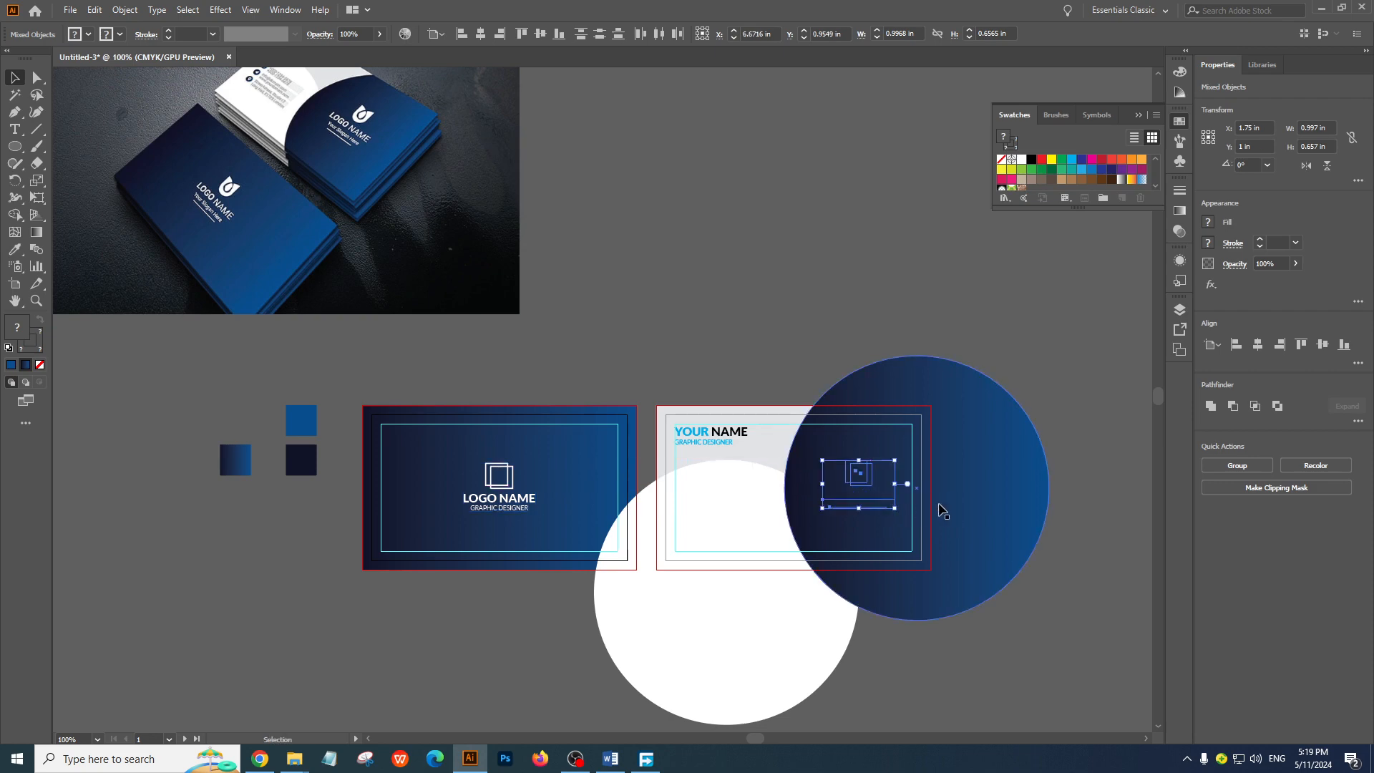
# Bring the duplicated logo icon and texts on the back card's gradient circle to the front and deselect them
pyautogui.rightClick(871, 487)
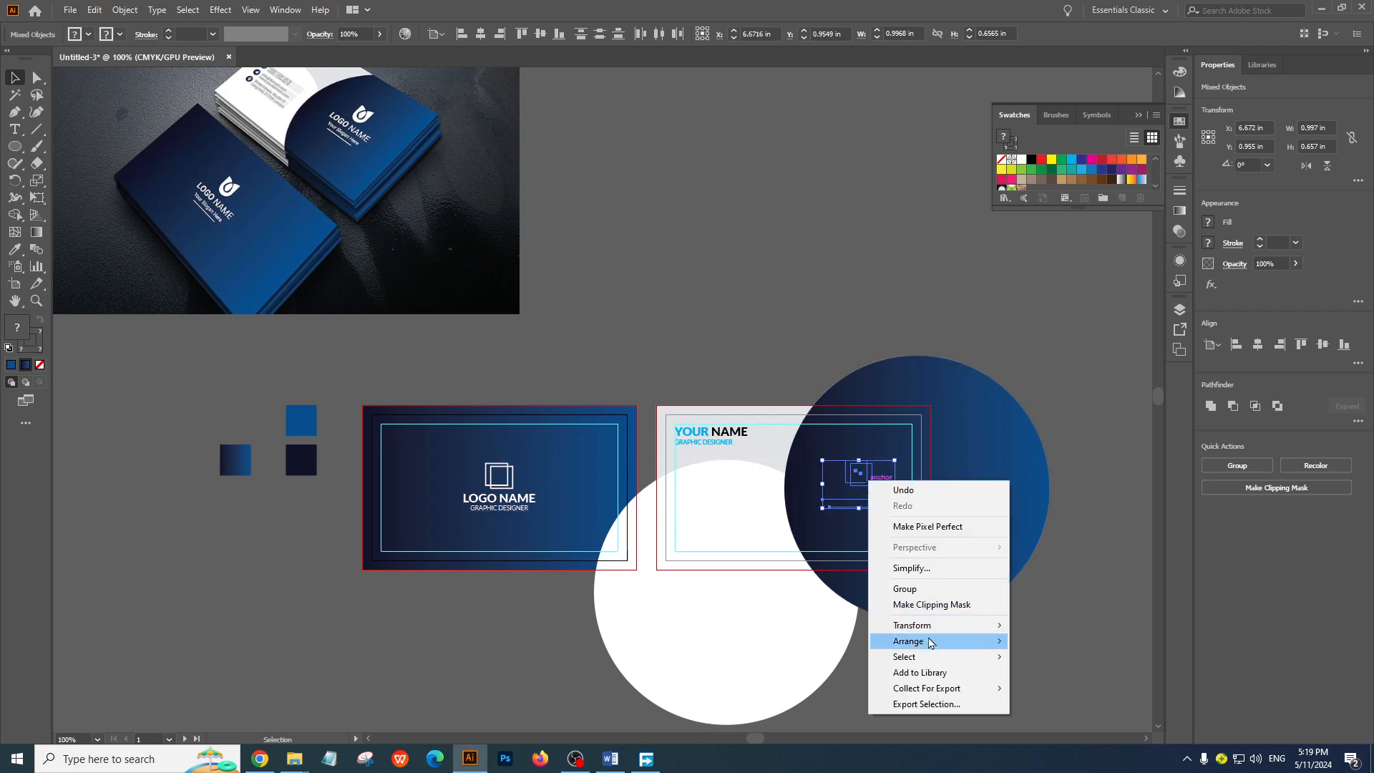
pyautogui.moveTo(1001, 641)
pyautogui.click(1107, 639)
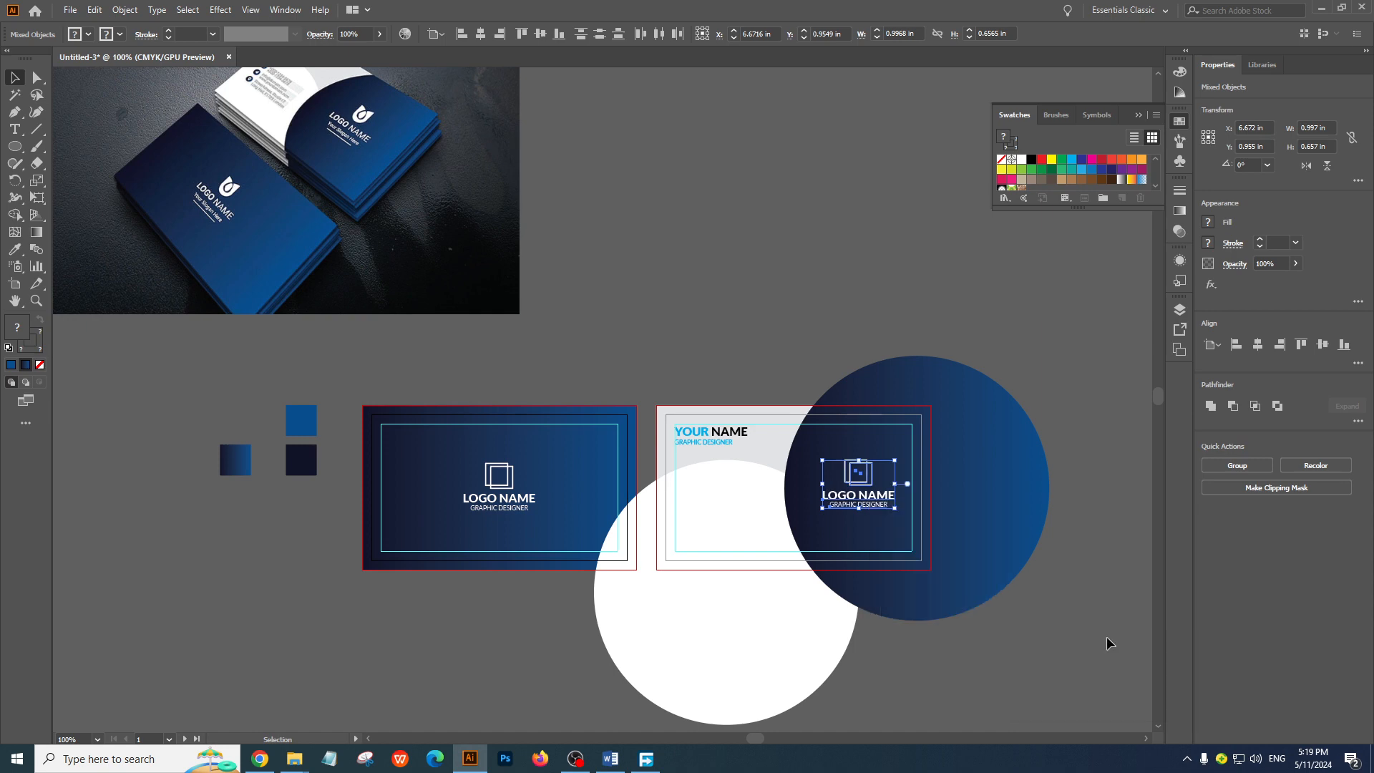
pyautogui.click(1079, 509)
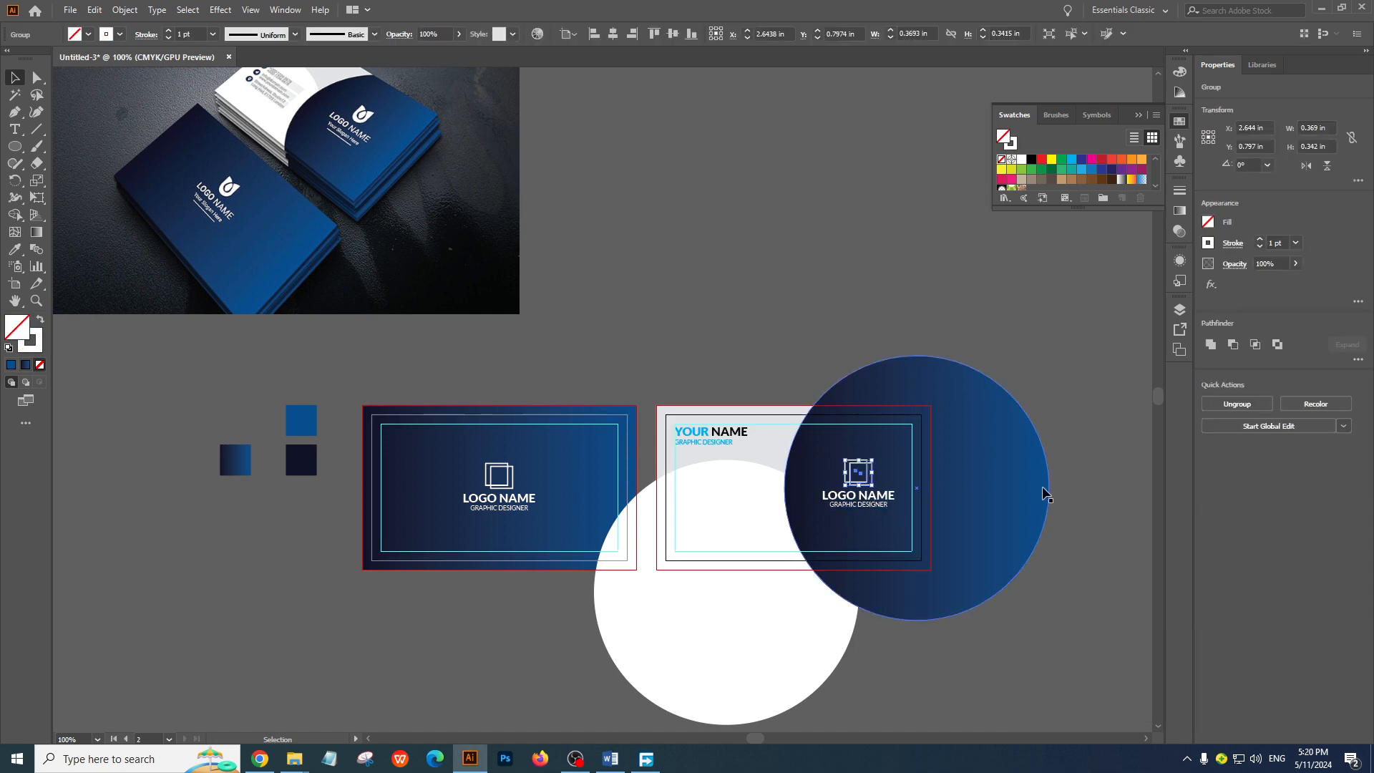
# Group the back card's logo icon, LOGO NAME and GRAPHIC DESIGNER texts and center the group vertically on the card
pyautogui.click(859, 478)
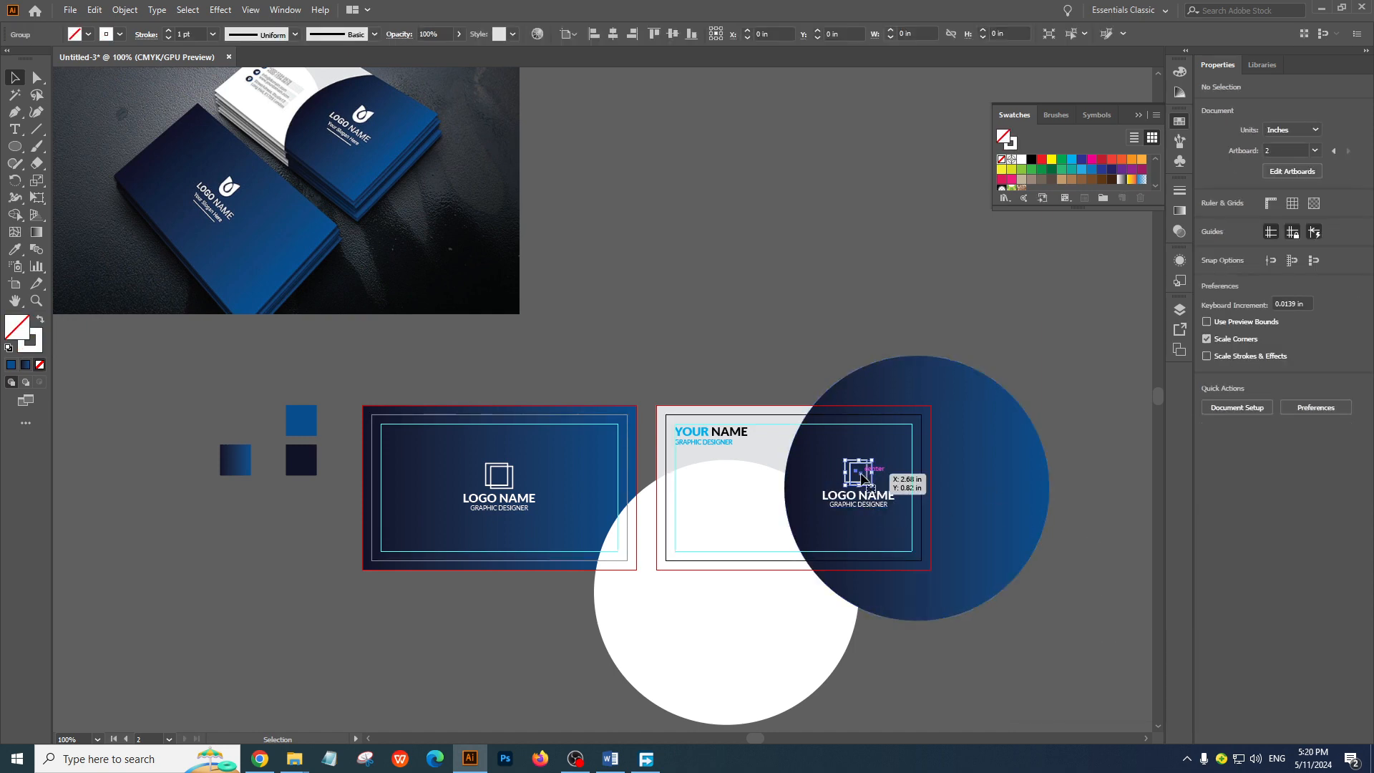
pyautogui.keyDown('shift'); pyautogui.click(862, 500); pyautogui.keyUp('shift')
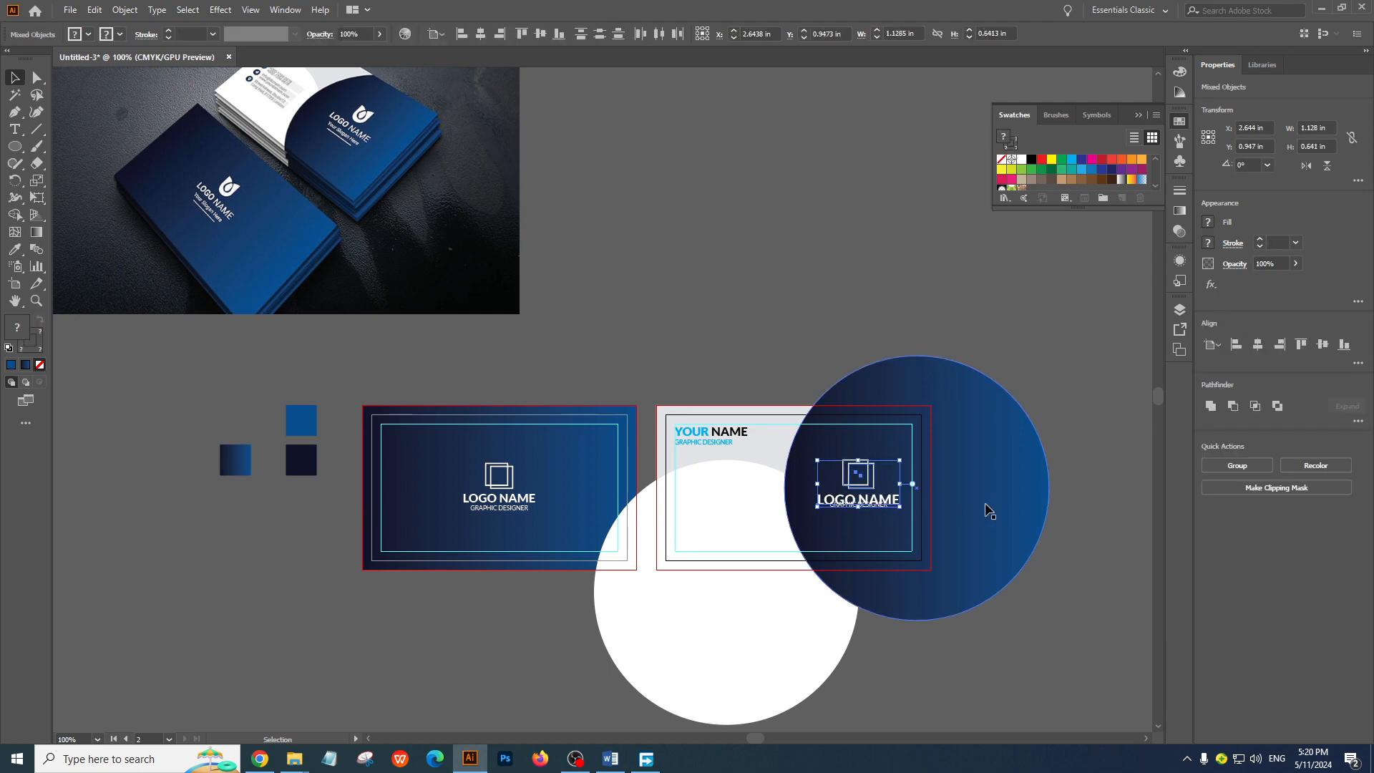
pyautogui.keyDown('shift'); pyautogui.click(875, 507); pyautogui.keyUp('shift')
pyautogui.hotkey('ctrl', 'g')
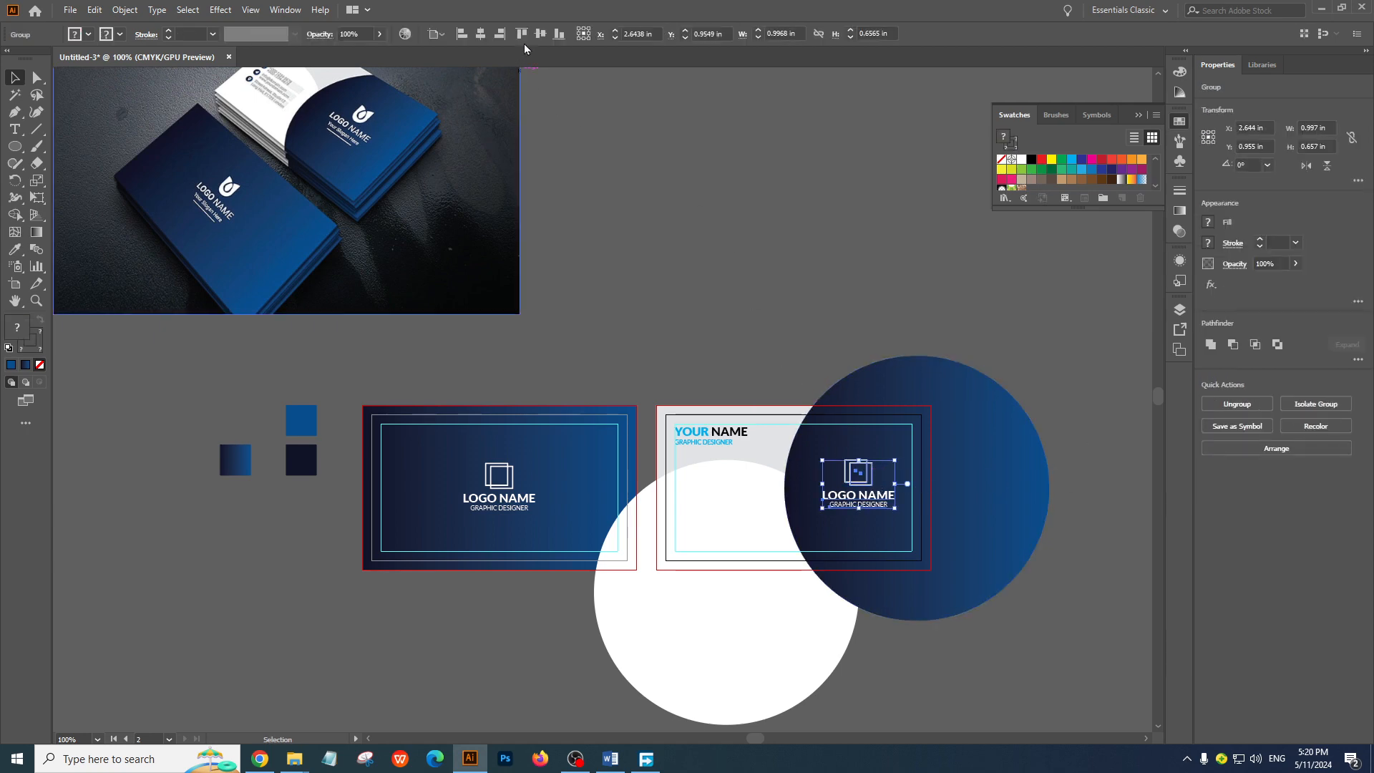
pyautogui.click(803, 199)
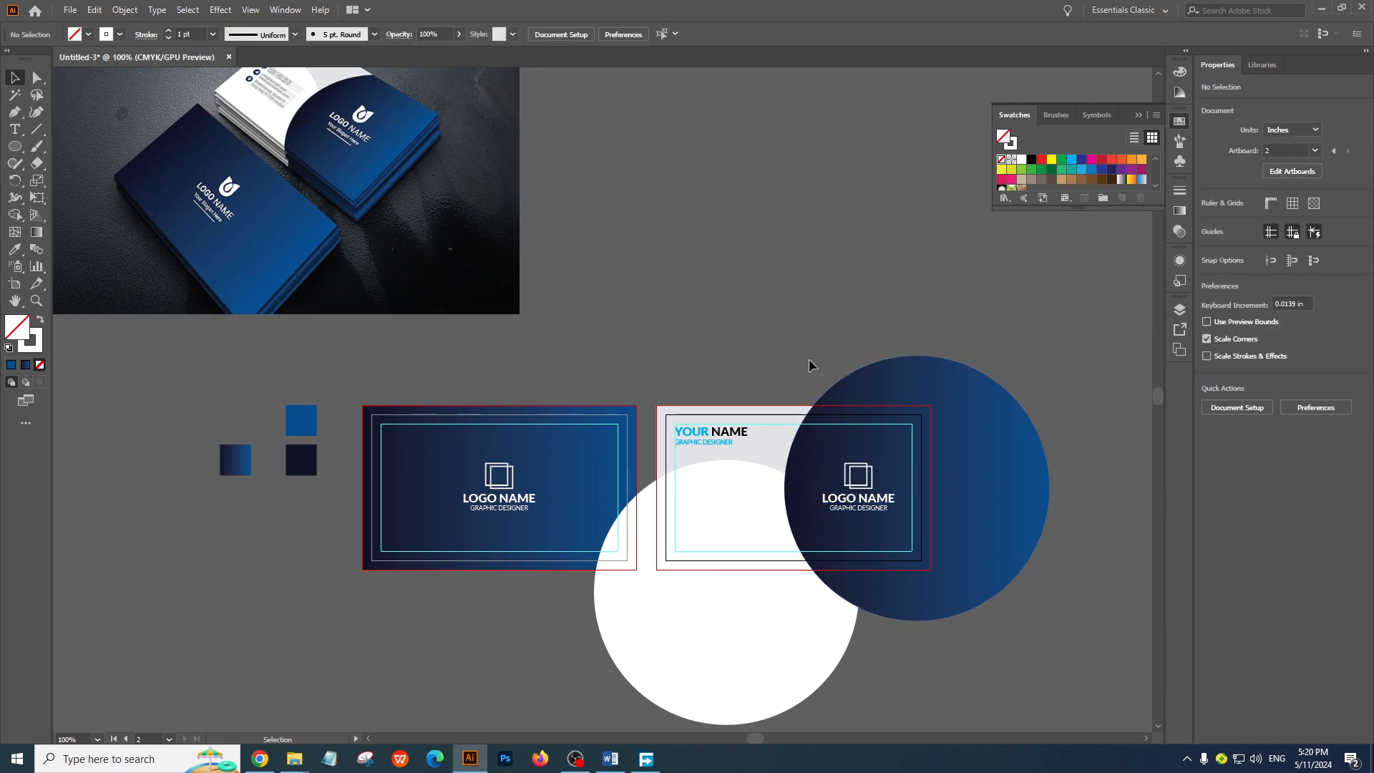
# Examine the contact details on the reference image's white card and compare them with the back card's empty area
pyautogui.moveTo(808, 358); pyautogui.dragTo(811, 422)
pyautogui.keyDown('ctrl'); pyautogui.click(701, 438); pyautogui.keyUp('ctrl')
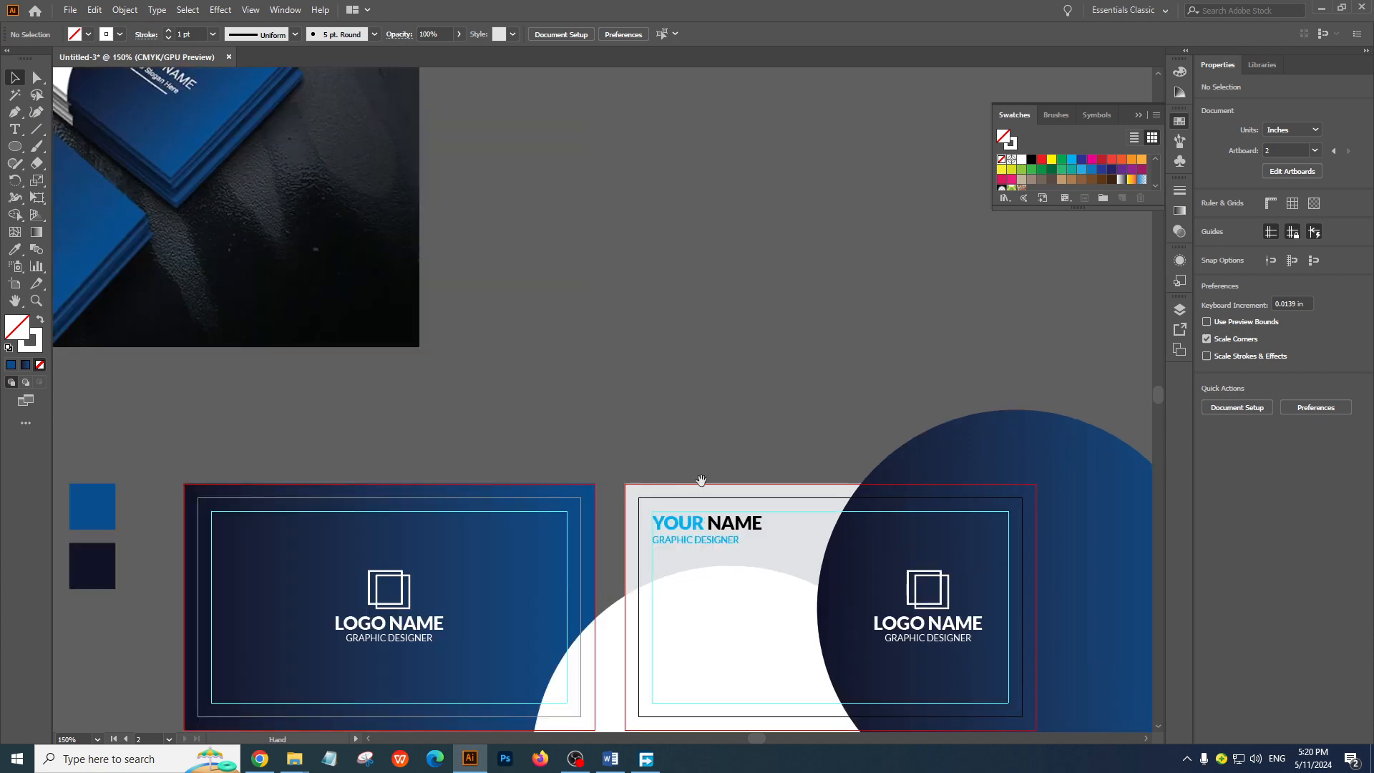
pyautogui.moveTo(700, 481); pyautogui.dragTo(675, 373)
pyautogui.moveTo(501, 322); pyautogui.dragTo(682, 481)
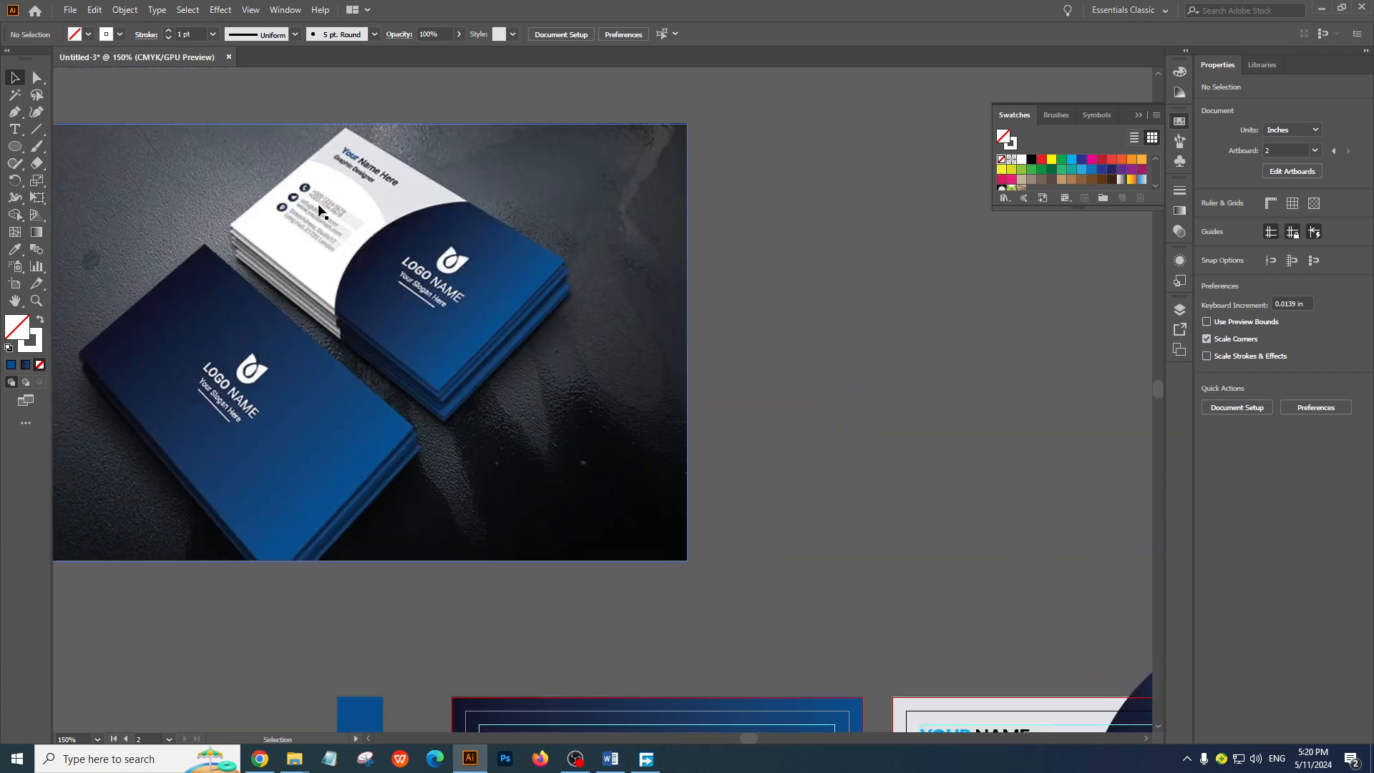
pyautogui.moveTo(652, 382); pyautogui.dragTo(493, 176)
pyautogui.moveTo(683, 416); pyautogui.dragTo(623, 319)
pyautogui.moveTo(695, 441); pyautogui.dragTo(666, 389)
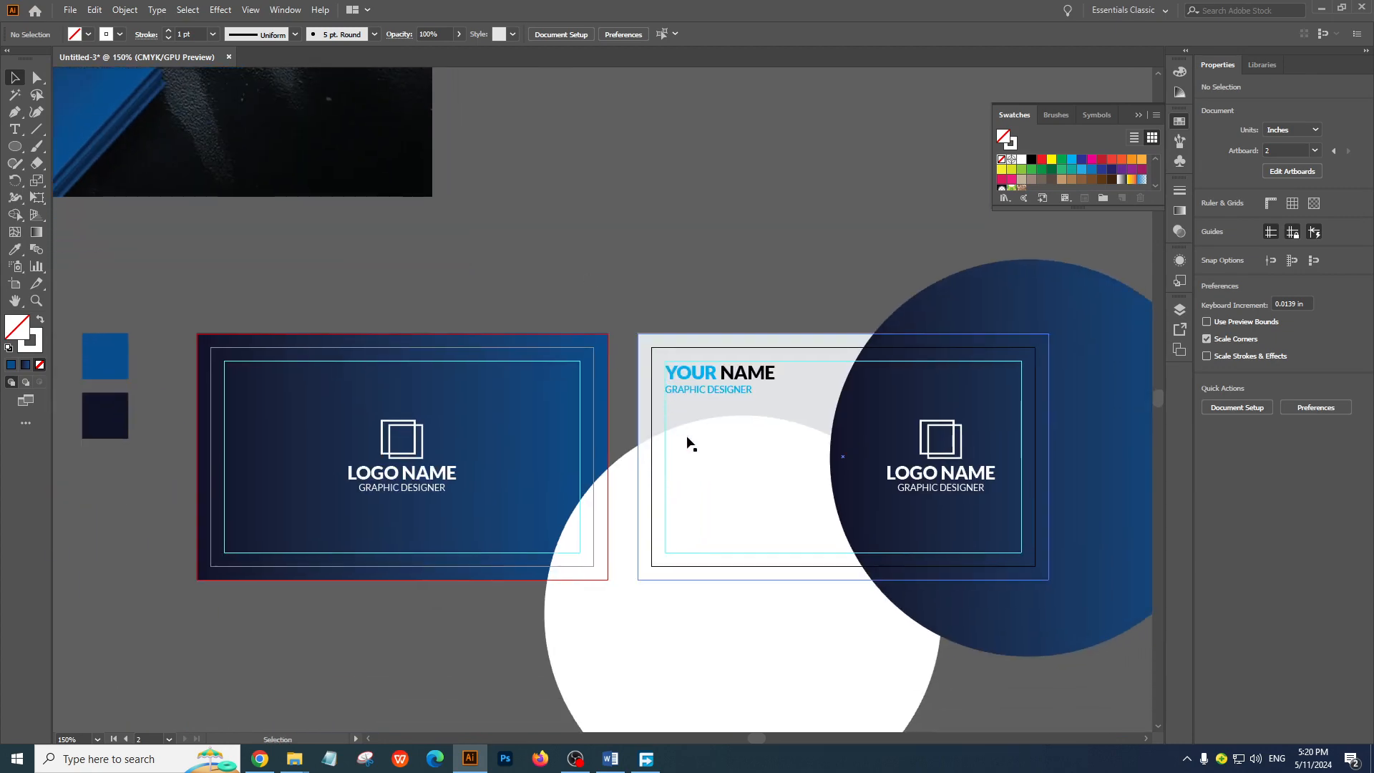
# Duplicate the front card's GRAPHIC DESIGNER text onto the white circle at about X 4.894 in, Y 0.972 in, bring it to front and fill it black
pyautogui.click(430, 491)
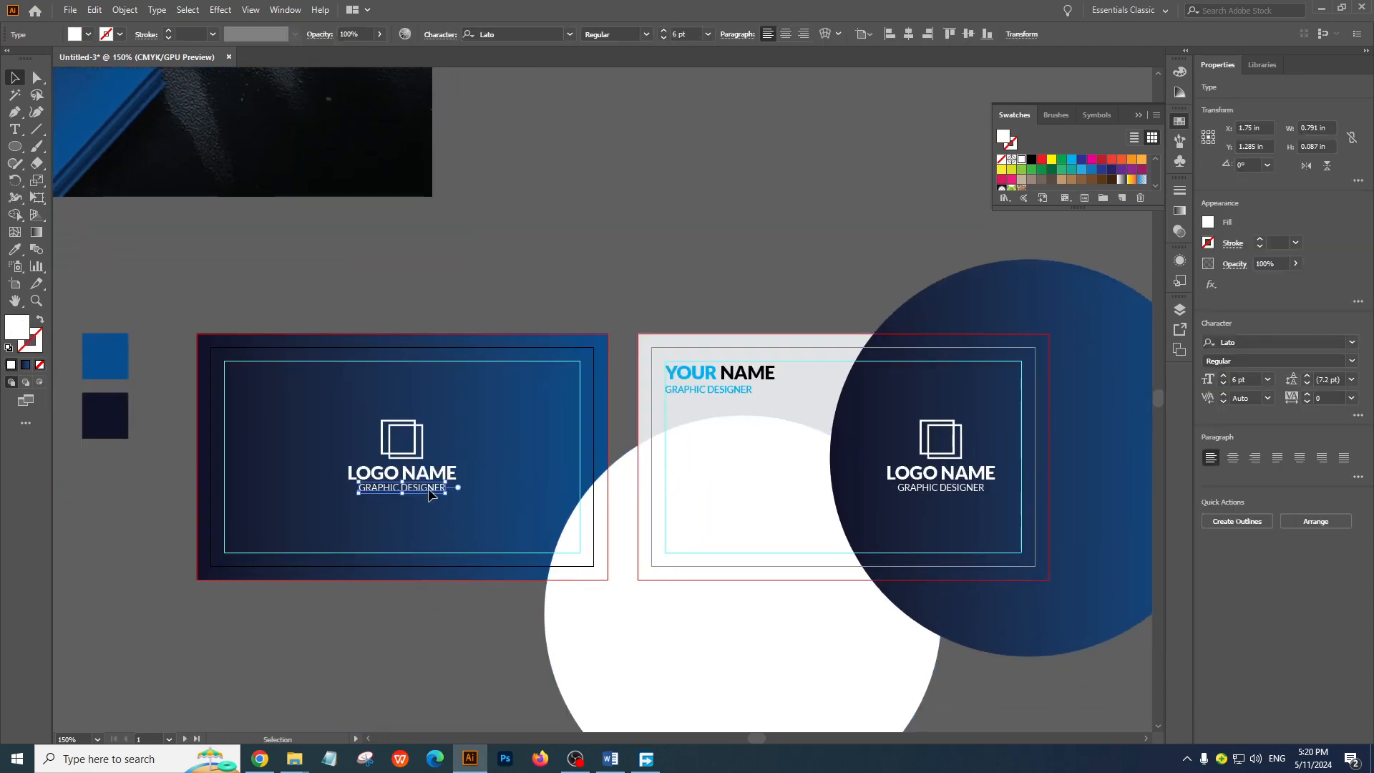
pyautogui.moveTo(429, 491); pyautogui.dragTo(775, 460)
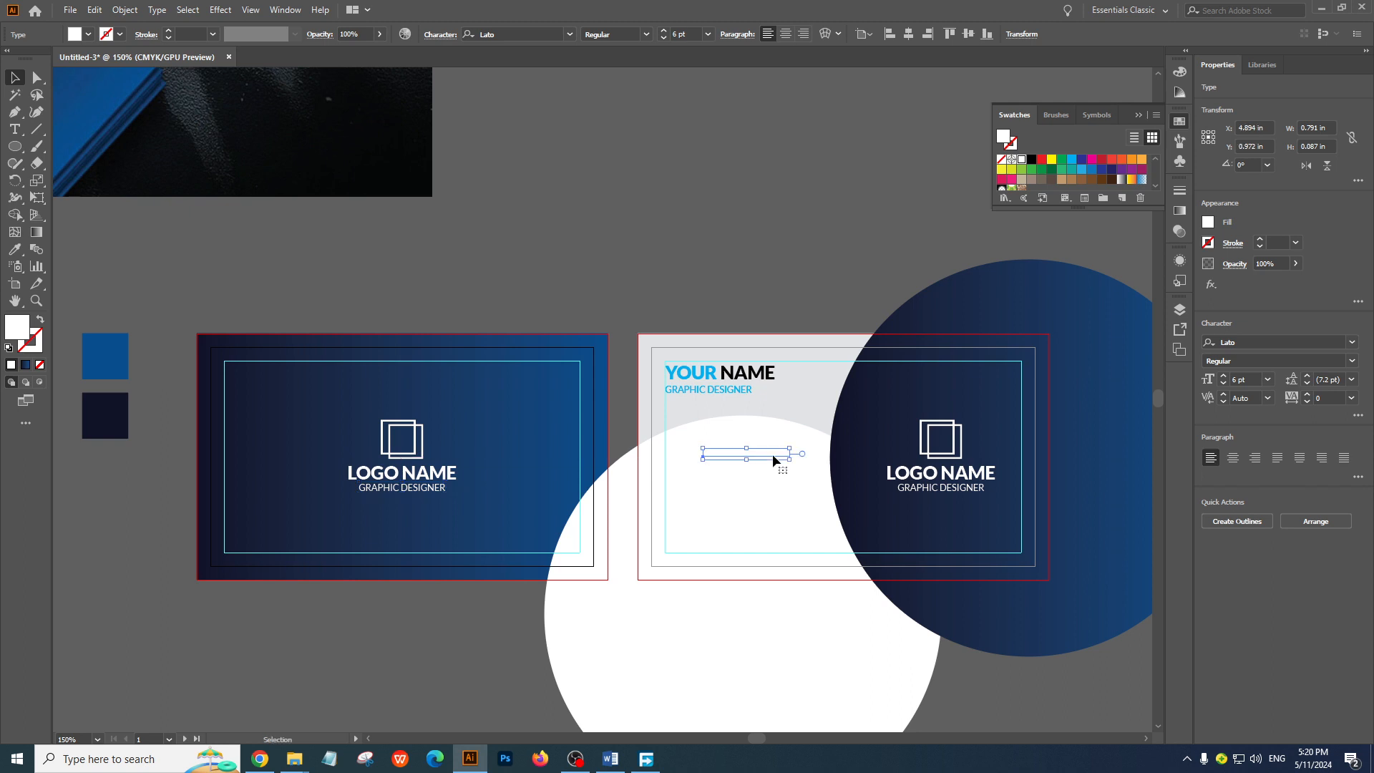
pyautogui.rightClick(774, 460)
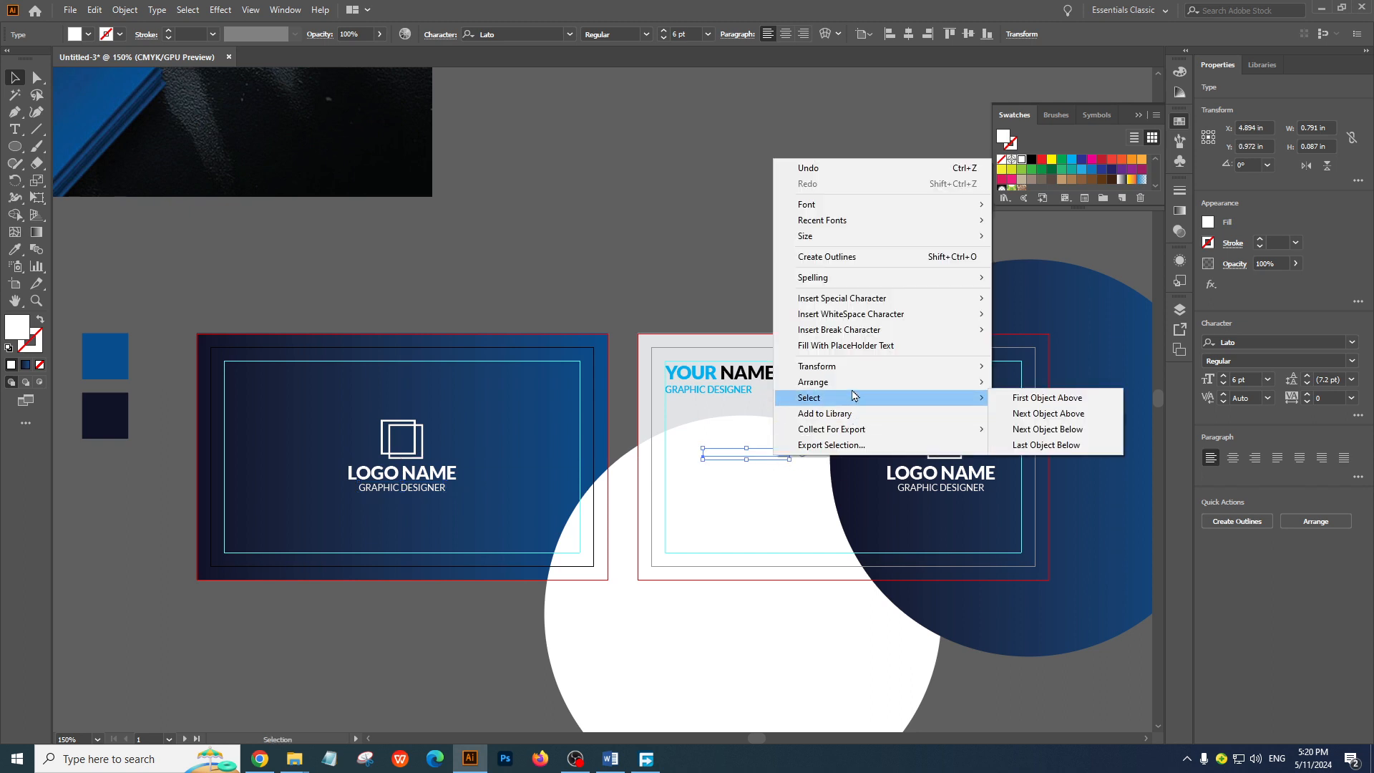
pyautogui.moveTo(855, 382)
pyautogui.click(1127, 385)
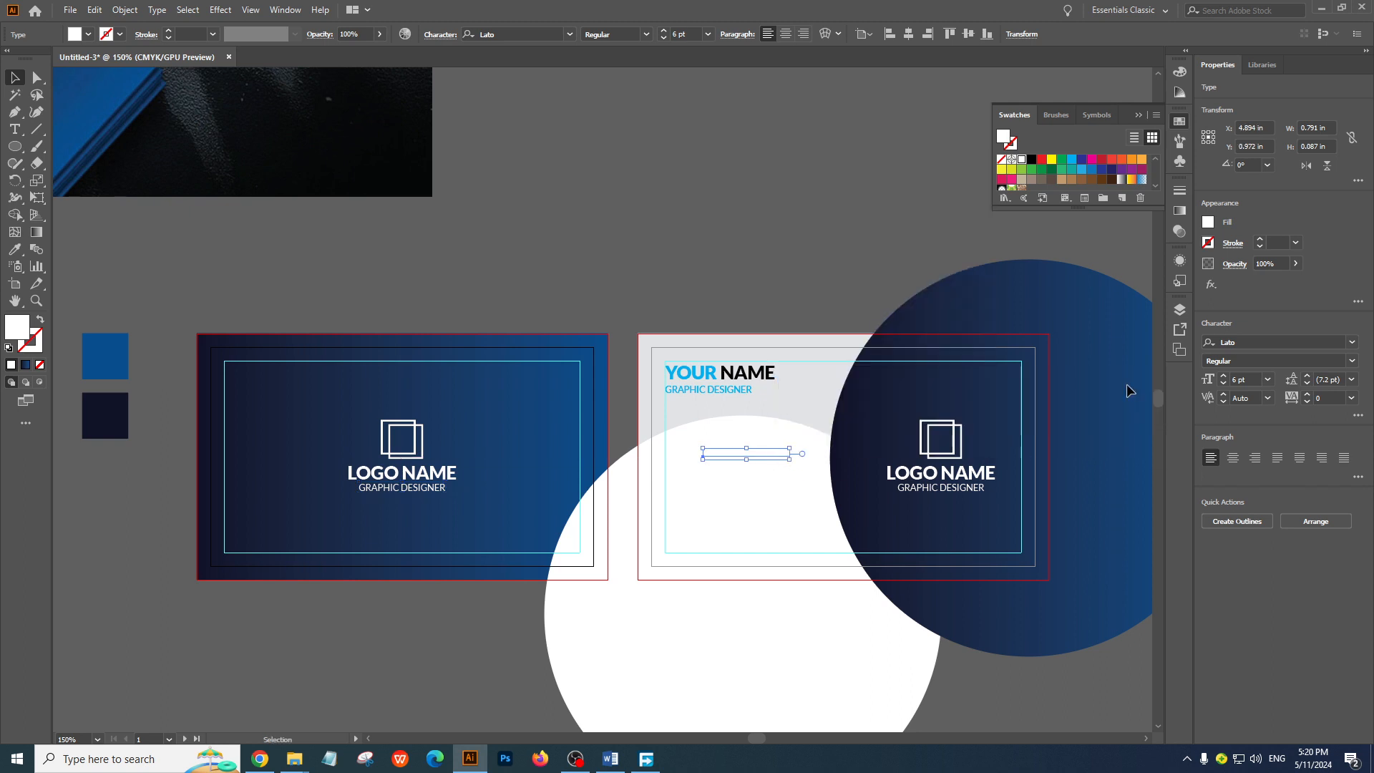
pyautogui.click(1032, 162)
pyautogui.click(723, 229)
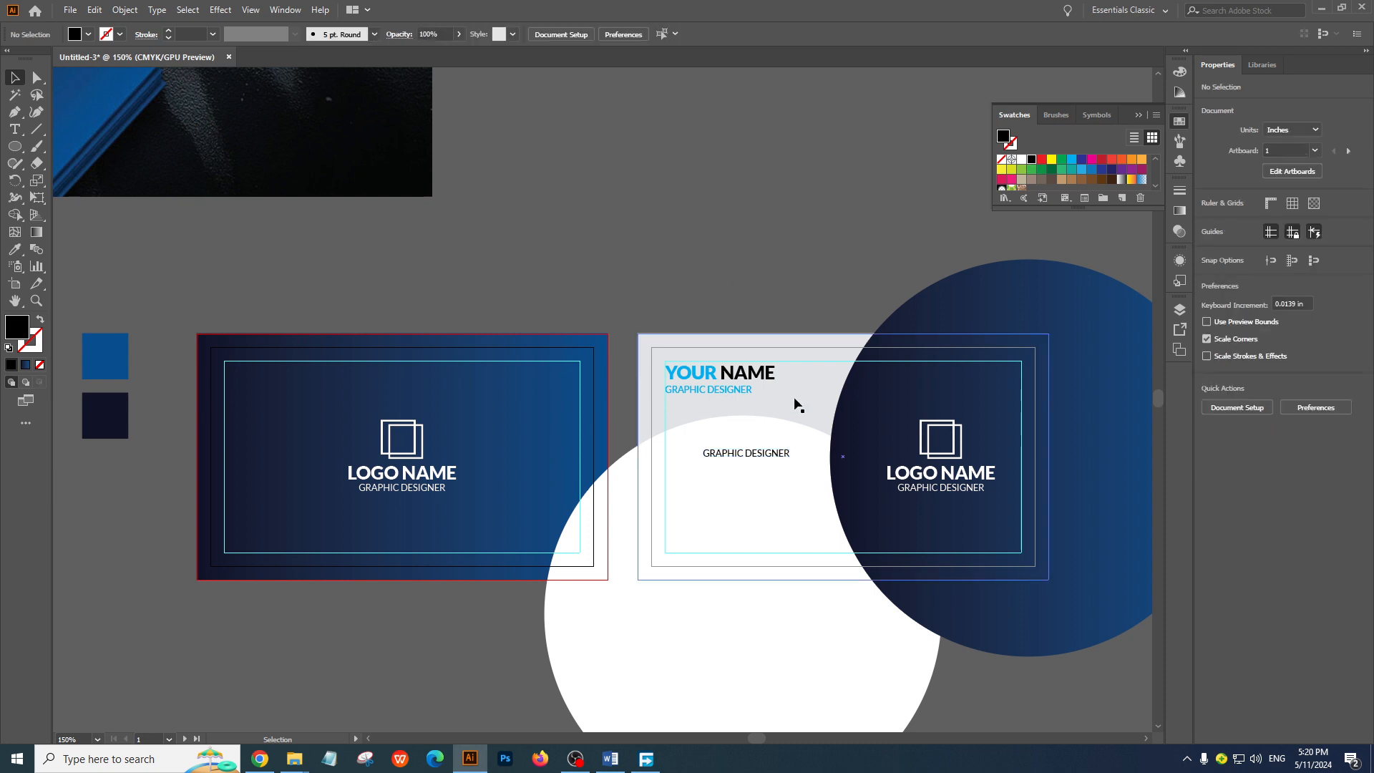
# Replace the copied black GRAPHIC DESIGNER text on the white circle with a placeholder phone number
pyautogui.doubleClick(756, 451)
pyautogui.hotkey('ctrl', 'a')
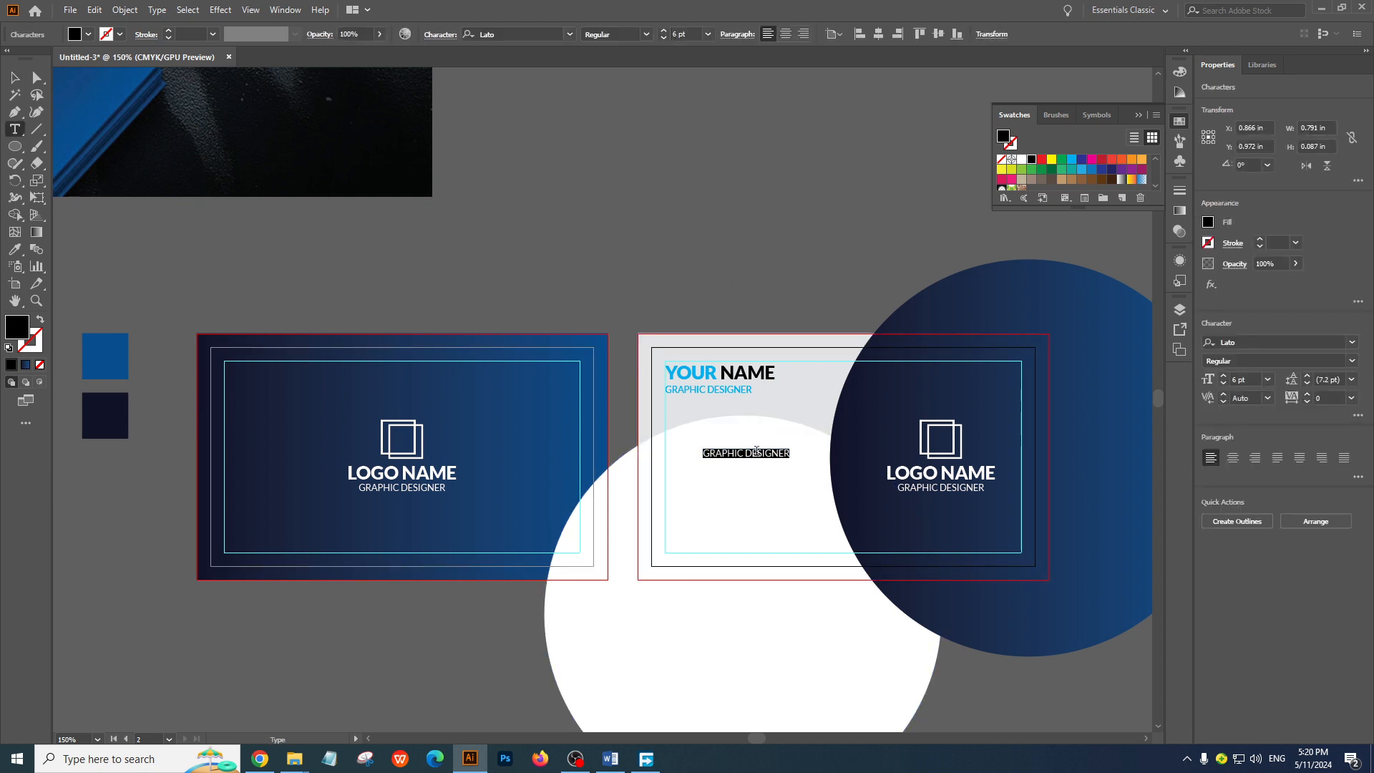
pyautogui.write('00 1234 56789')
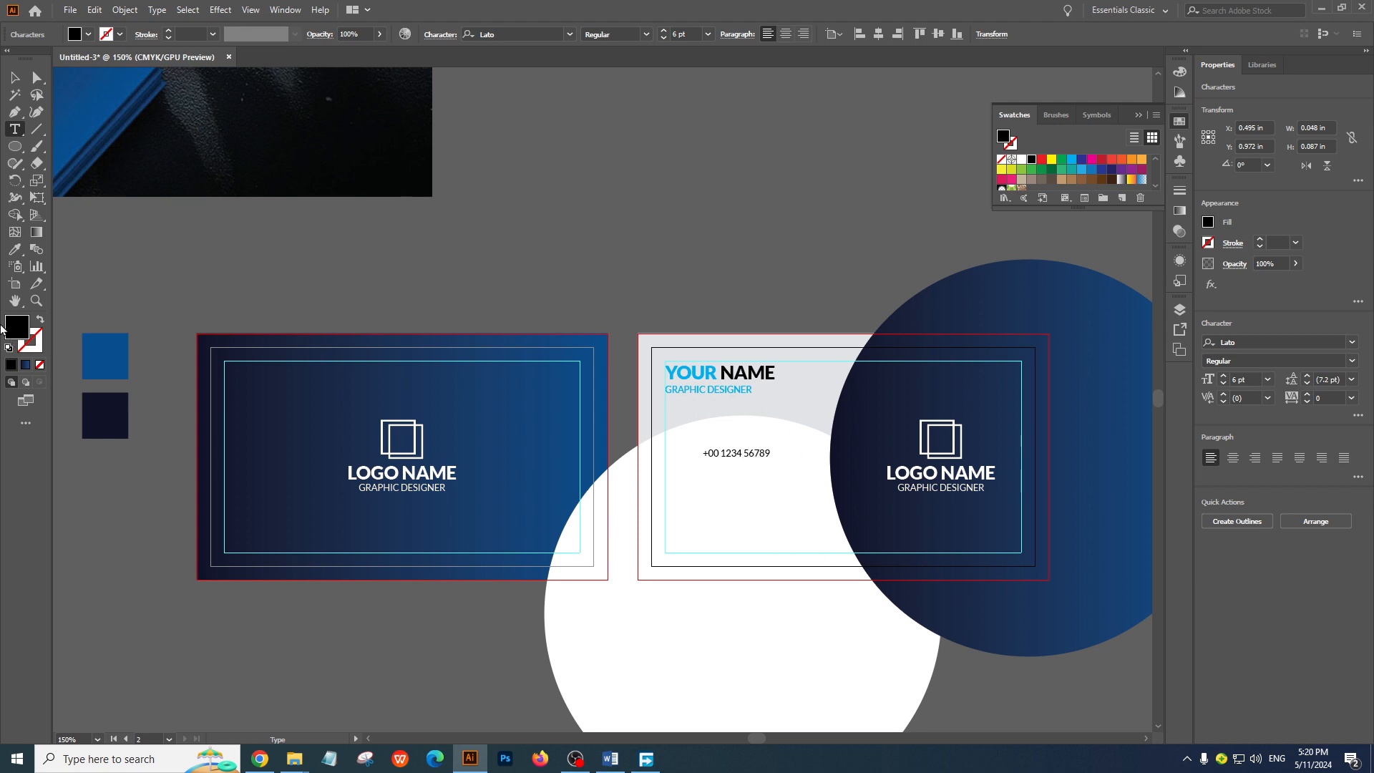
pyautogui.click(14, 77)
pyautogui.click(730, 200)
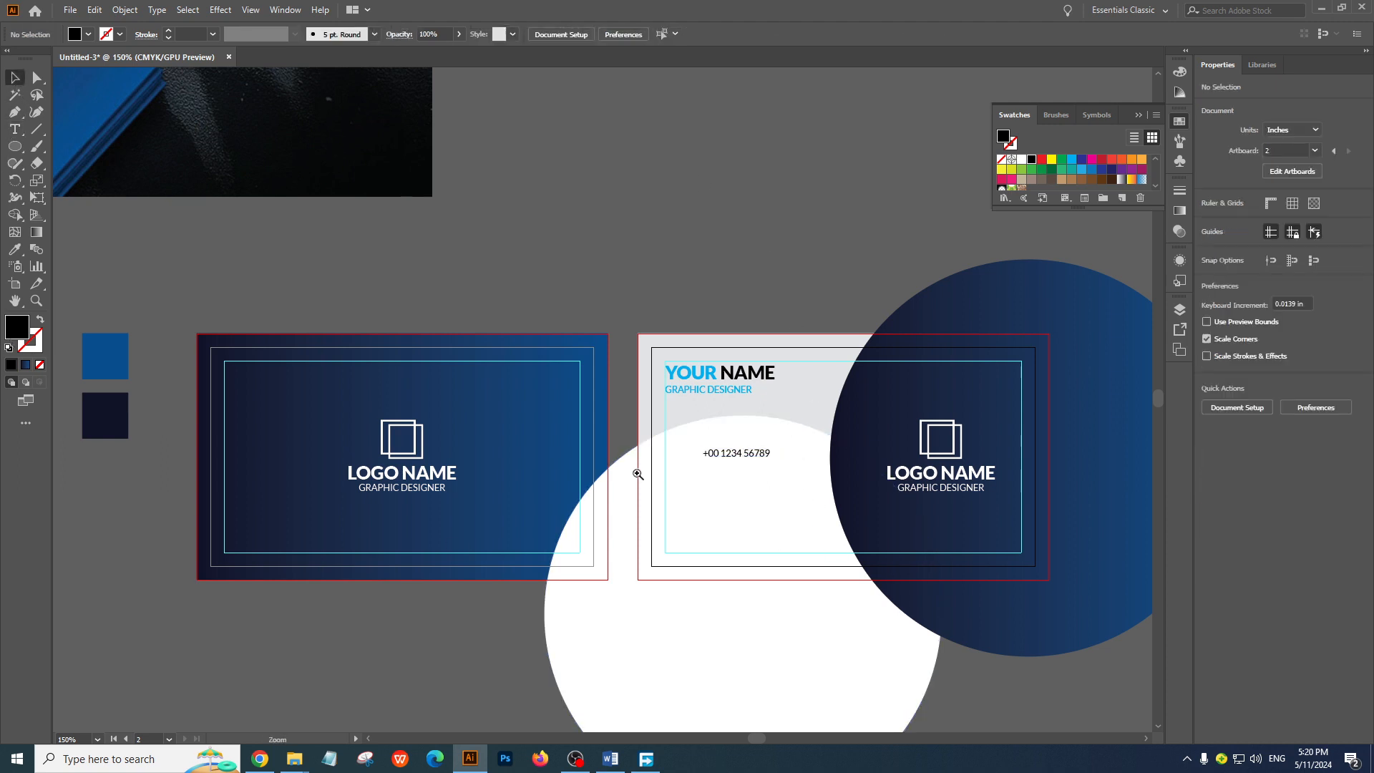
# Add a space within the phone number's last digit group and append two more digits to it
pyautogui.keyDown('ctrl'); pyautogui.click(638, 473); pyautogui.keyUp('ctrl')
pyautogui.keyDown('ctrl'); pyautogui.click(638, 474); pyautogui.keyUp('ctrl')
pyautogui.moveTo(798, 295); pyautogui.dragTo(736, 423)
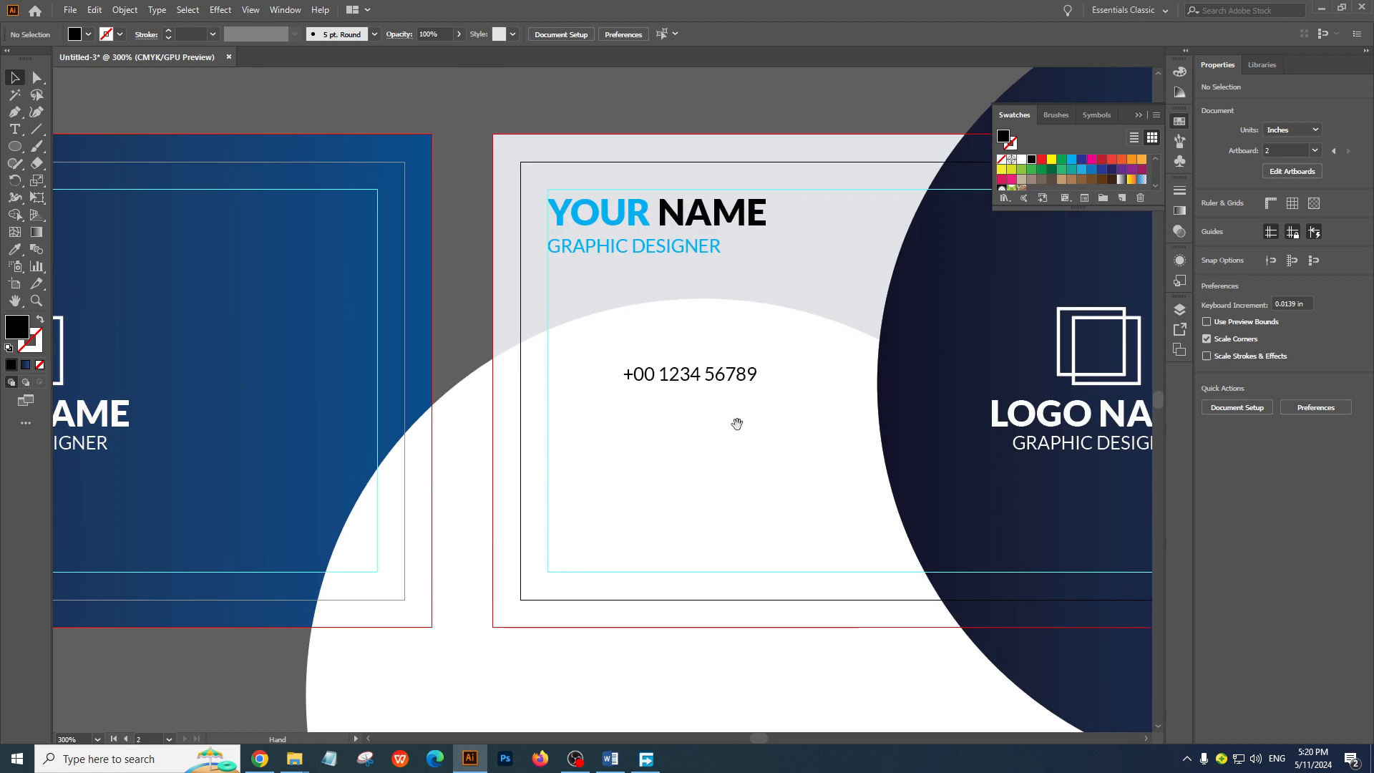
pyautogui.doubleClick(722, 379)
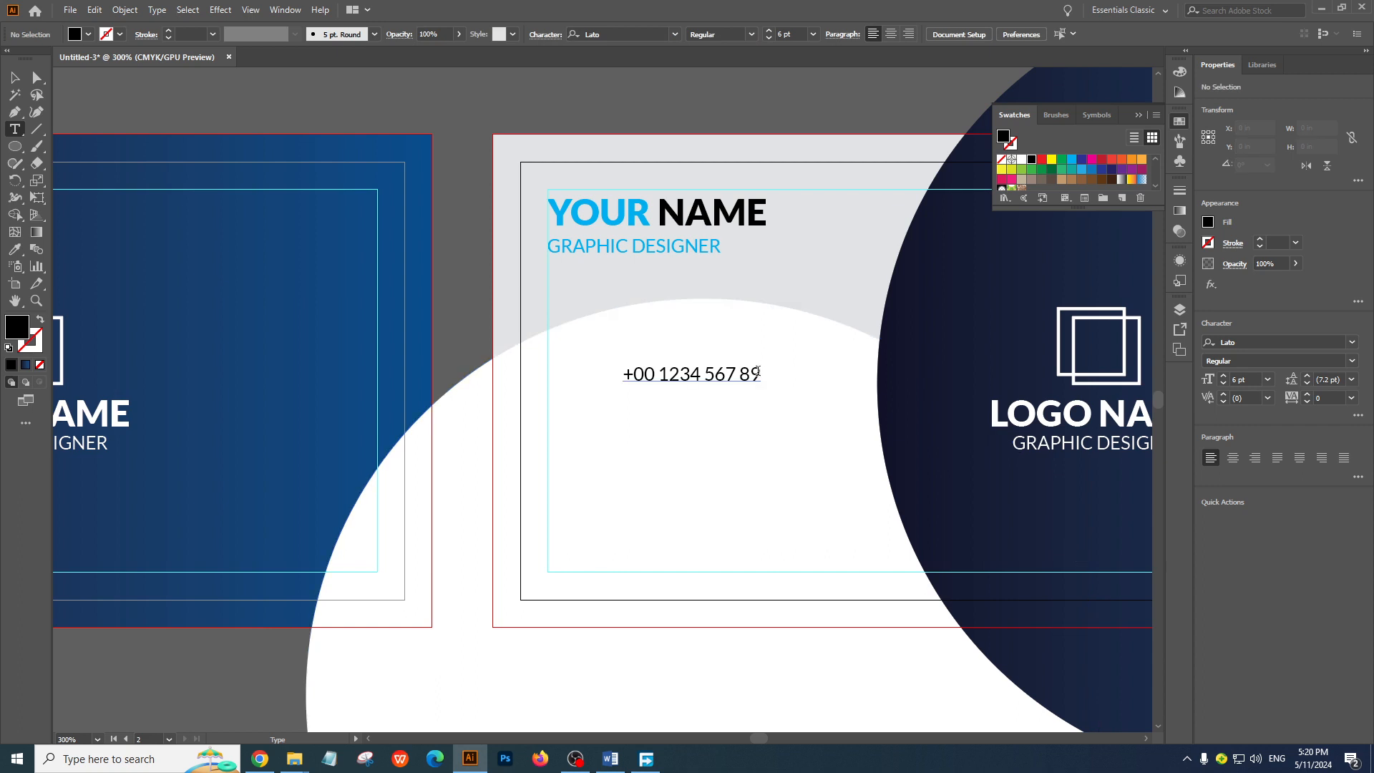
pyautogui.press('Escape')
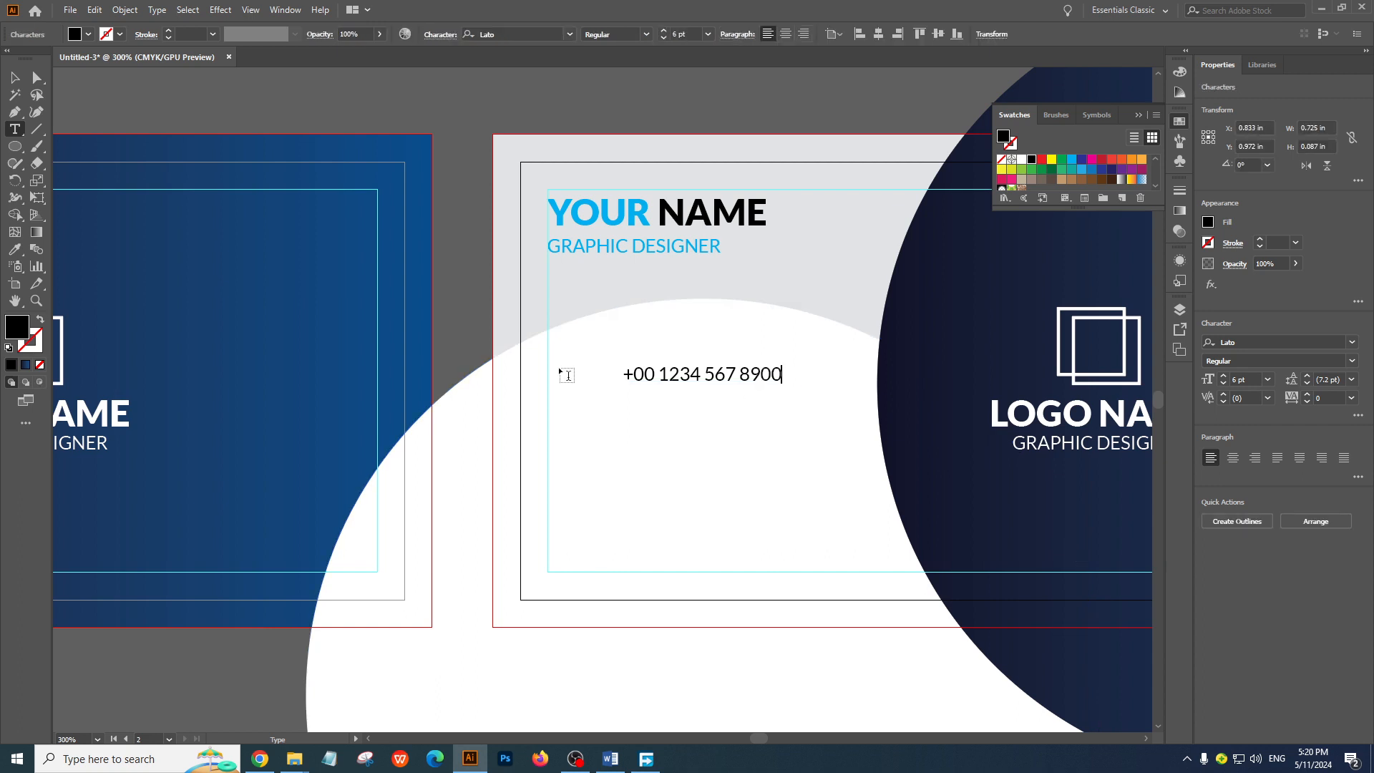
pyautogui.click(15, 77)
pyautogui.click(525, 170)
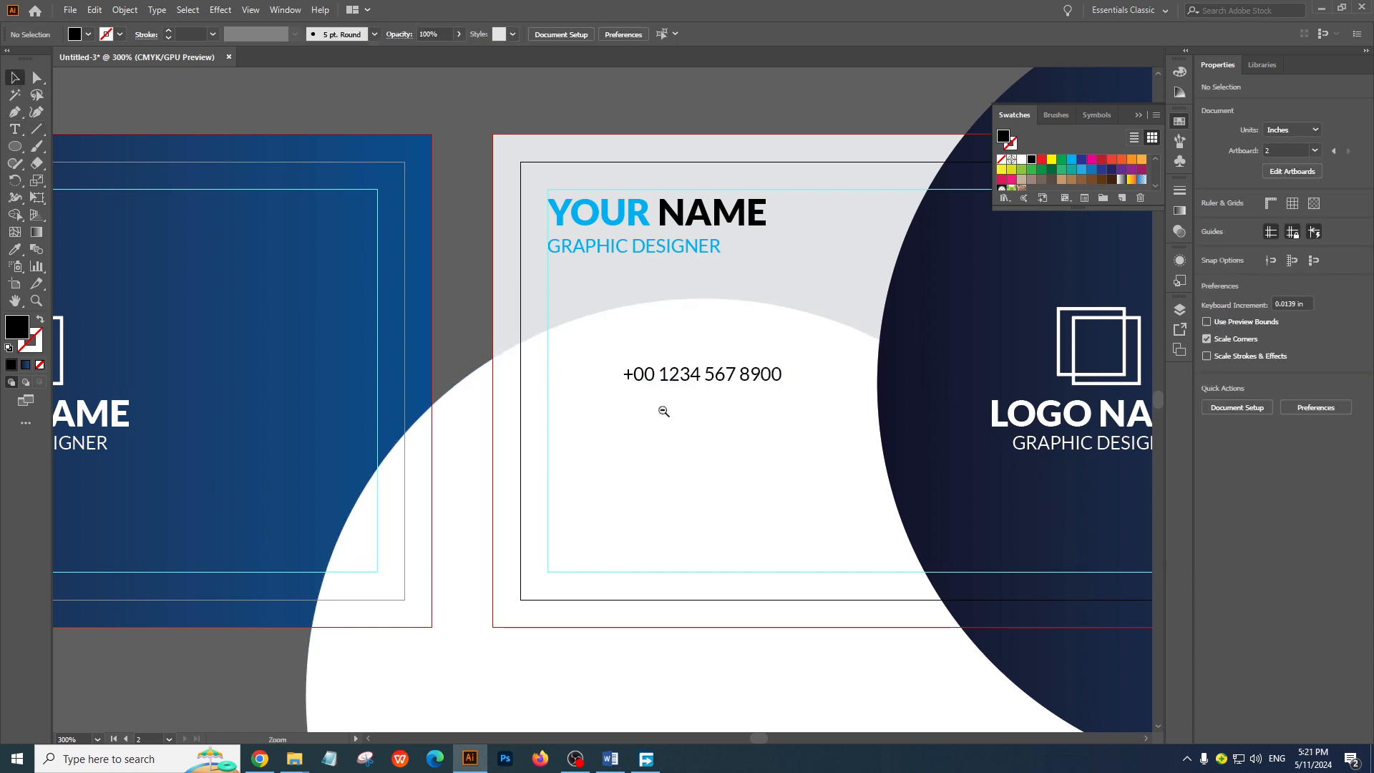
# Move the phone number lower and make two evenly spaced copies below it, at about Y 1.33 in and Y 1.521 in
pyautogui.scroll(-2, 662, 408)
pyautogui.moveTo(708, 399); pyautogui.dragTo(703, 447)
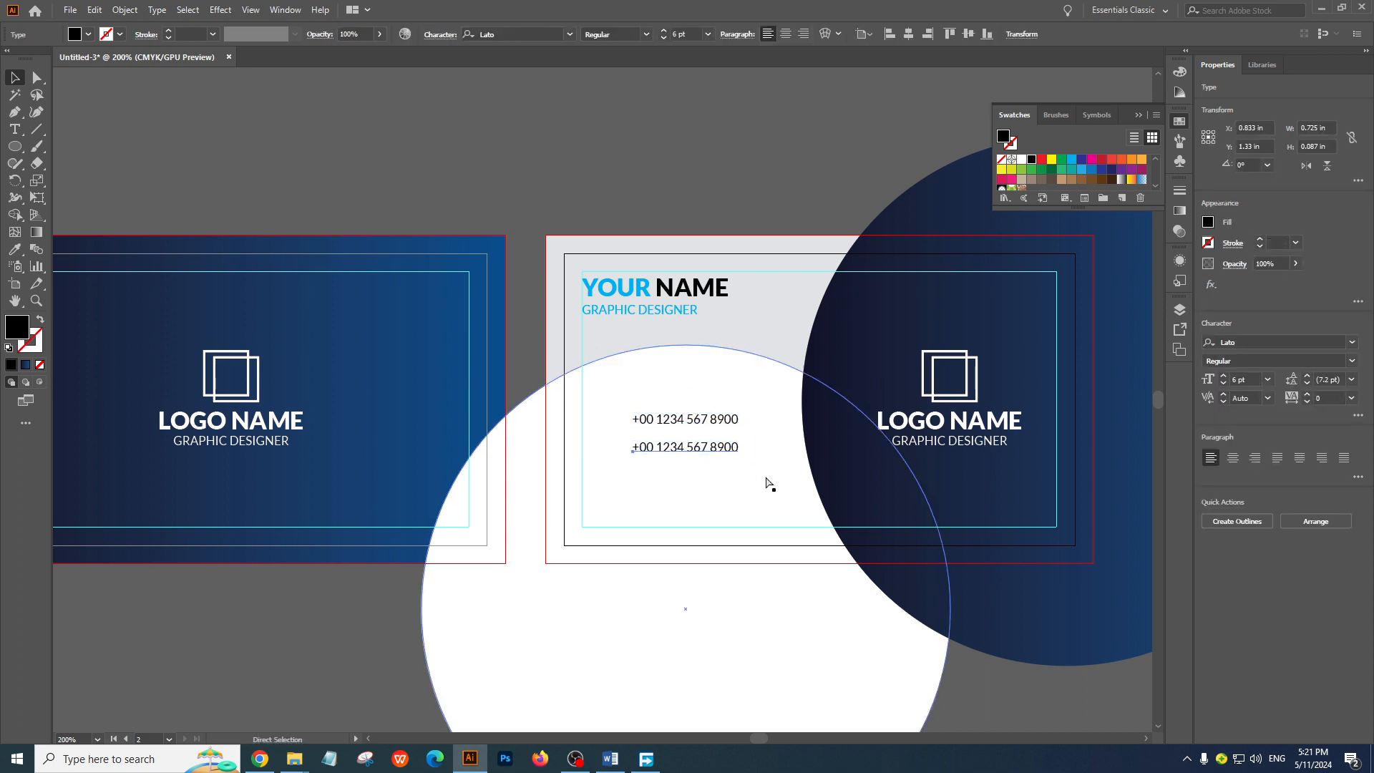
pyautogui.hotkey('ctrl', 'd')
pyautogui.click(605, 212)
# Replace the middle contact line with a placeholder e-mail address and turn off its All Caps setting
pyautogui.scroll(2, 708, 476)
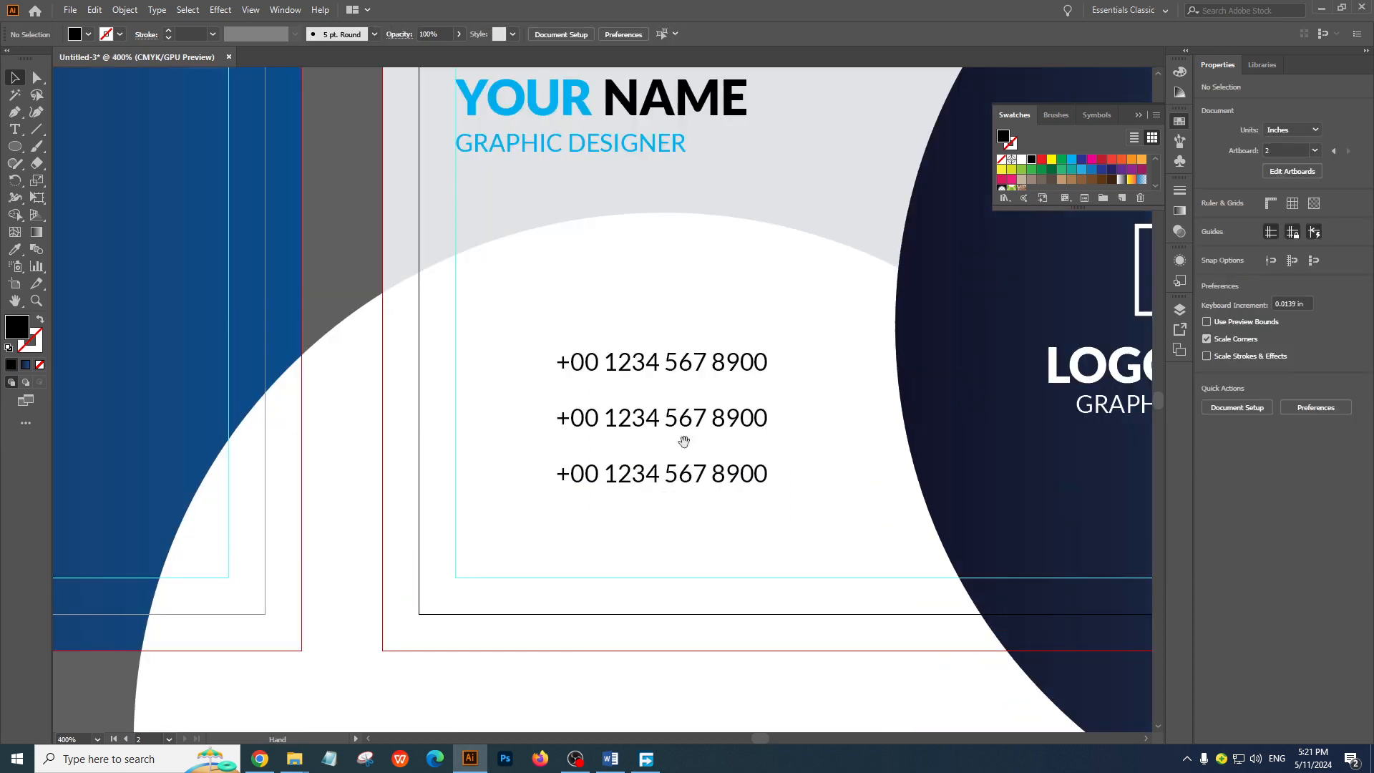
pyautogui.click(696, 422)
pyautogui.press('t')
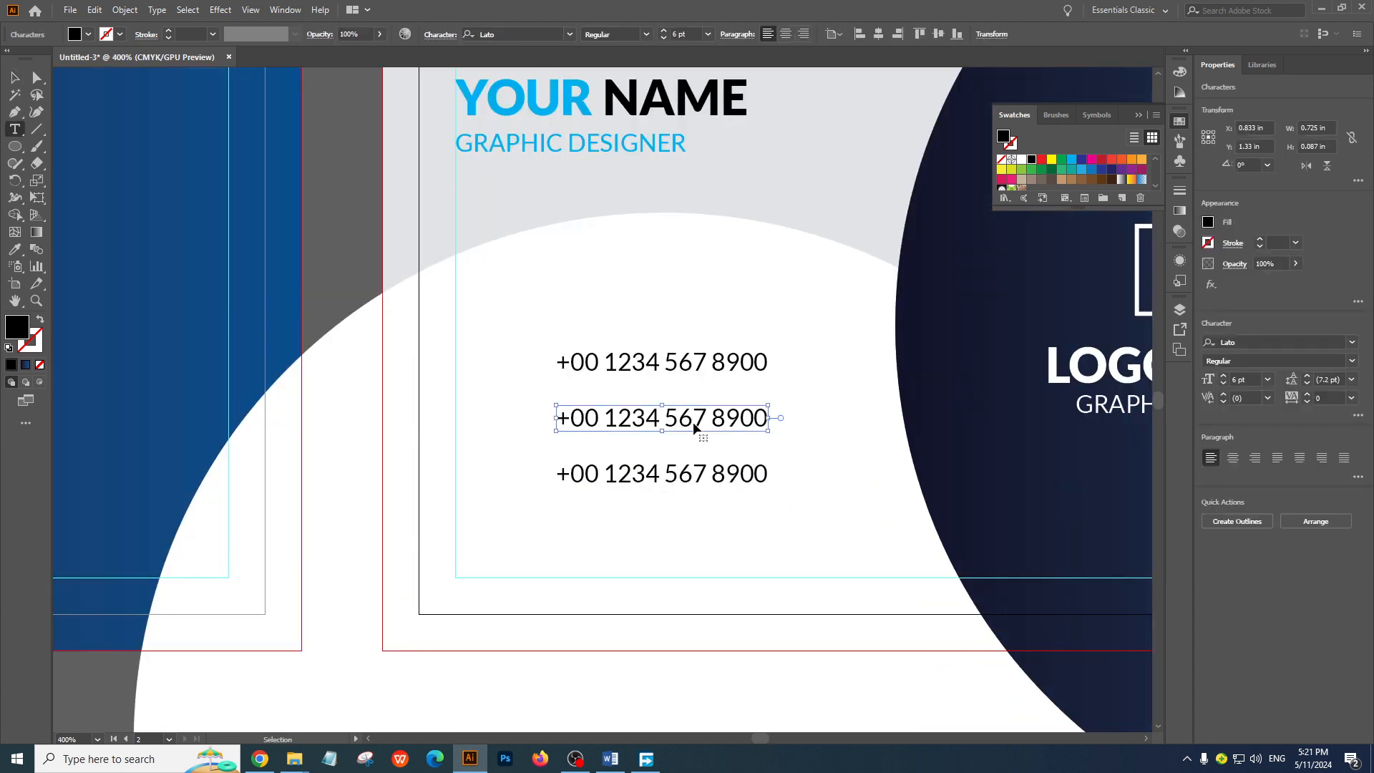
pyautogui.tripleClick(694, 421)
pyautogui.write('YOUR')
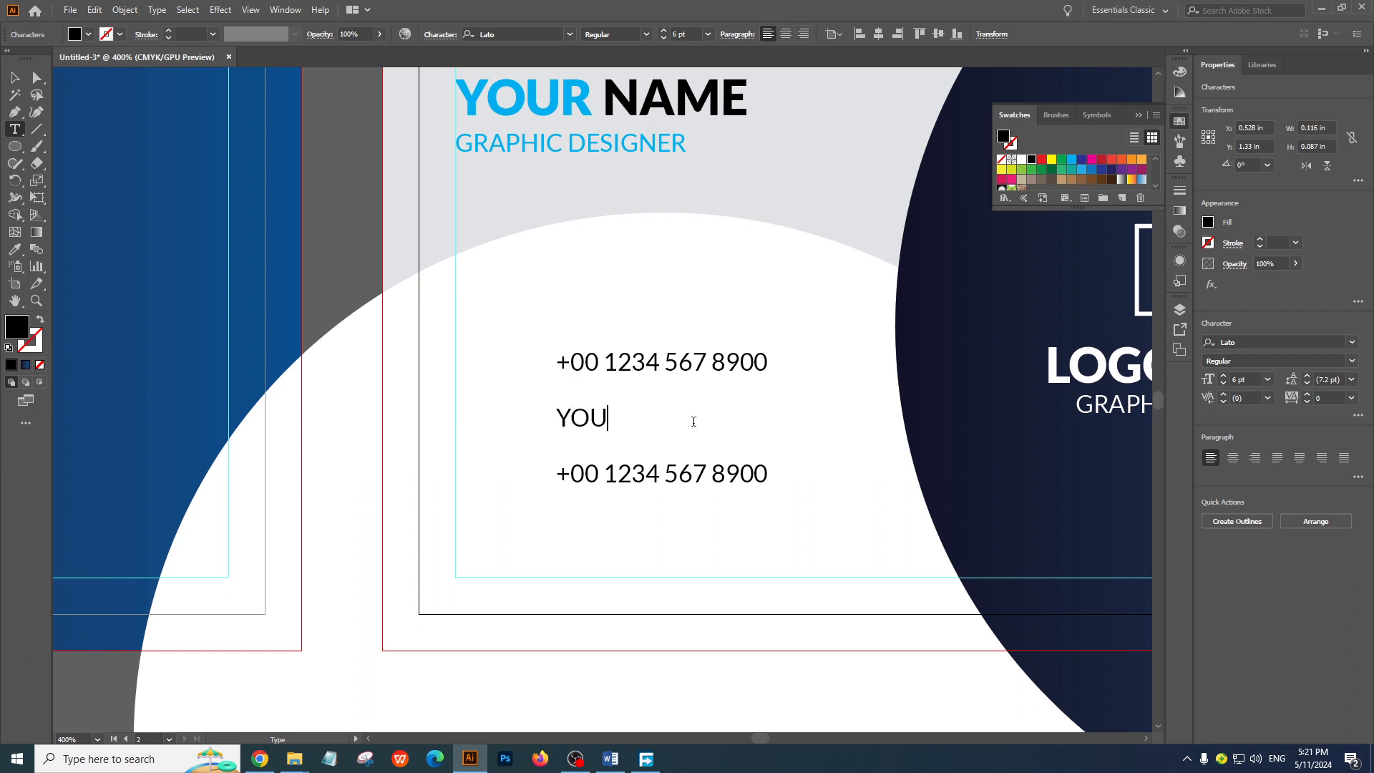
pyautogui.press('BackSpace')
pyautogui.press('BackSpace')
pyautogui.press('BackSpace')
pyautogui.press('BackSpace')
pyautogui.write('YOUR@GMAIL')
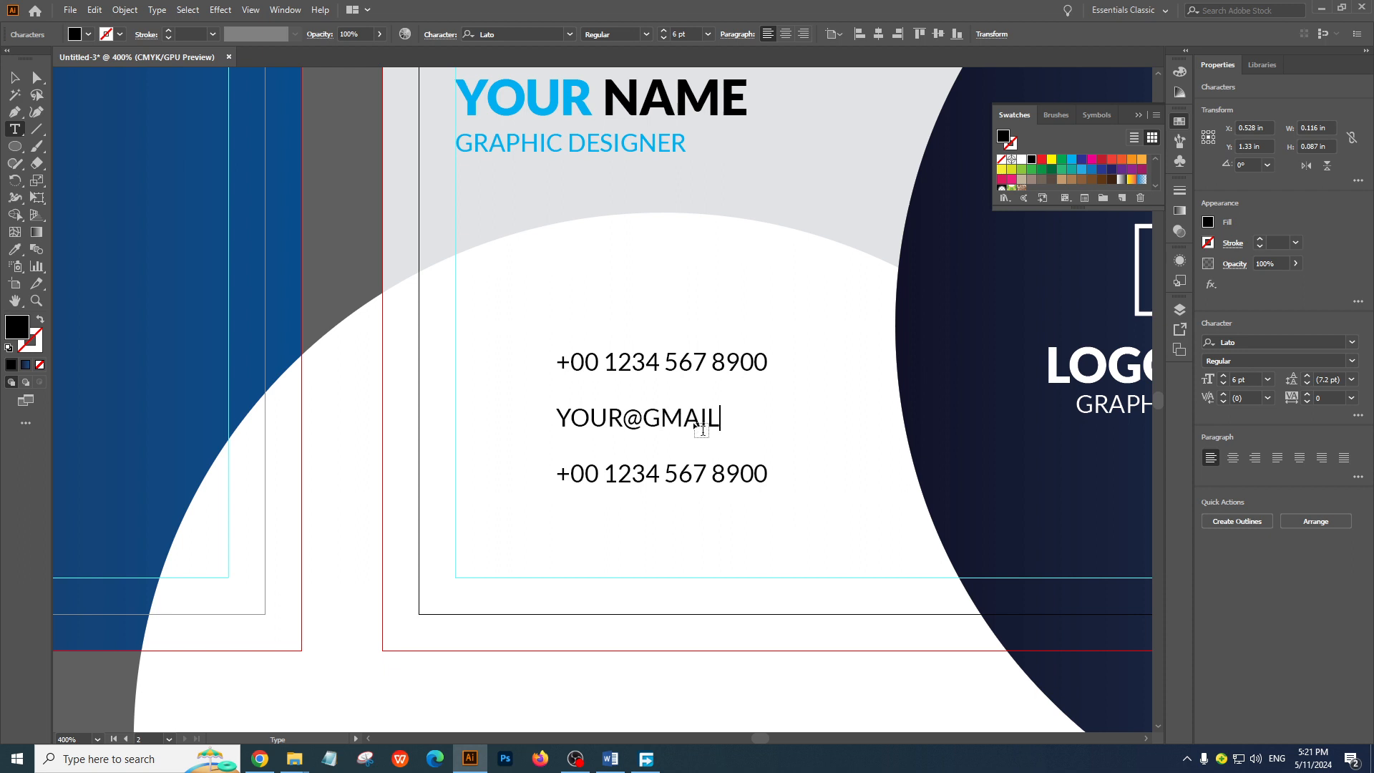
pyautogui.write('.COM.')
pyautogui.press('Escape')
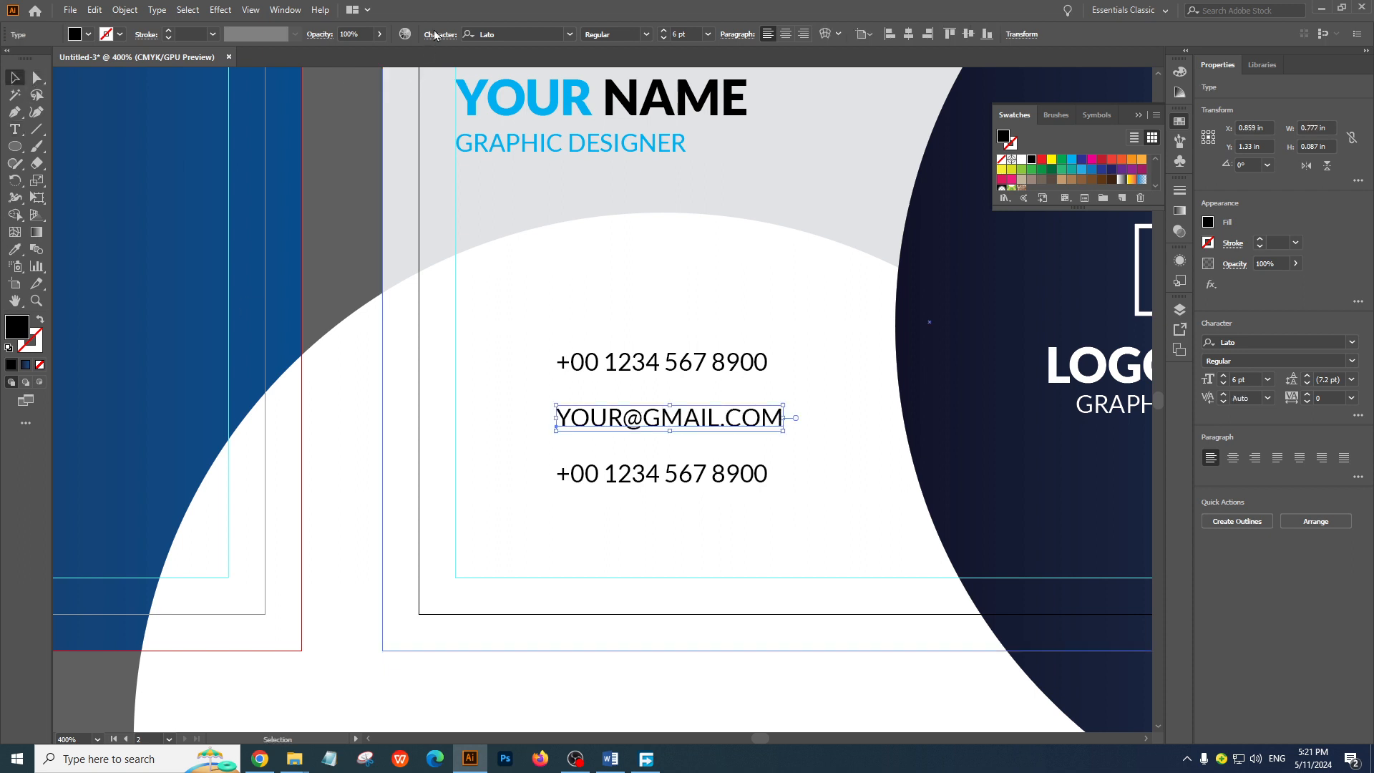
pyautogui.click(435, 41)
pyautogui.click(306, 183)
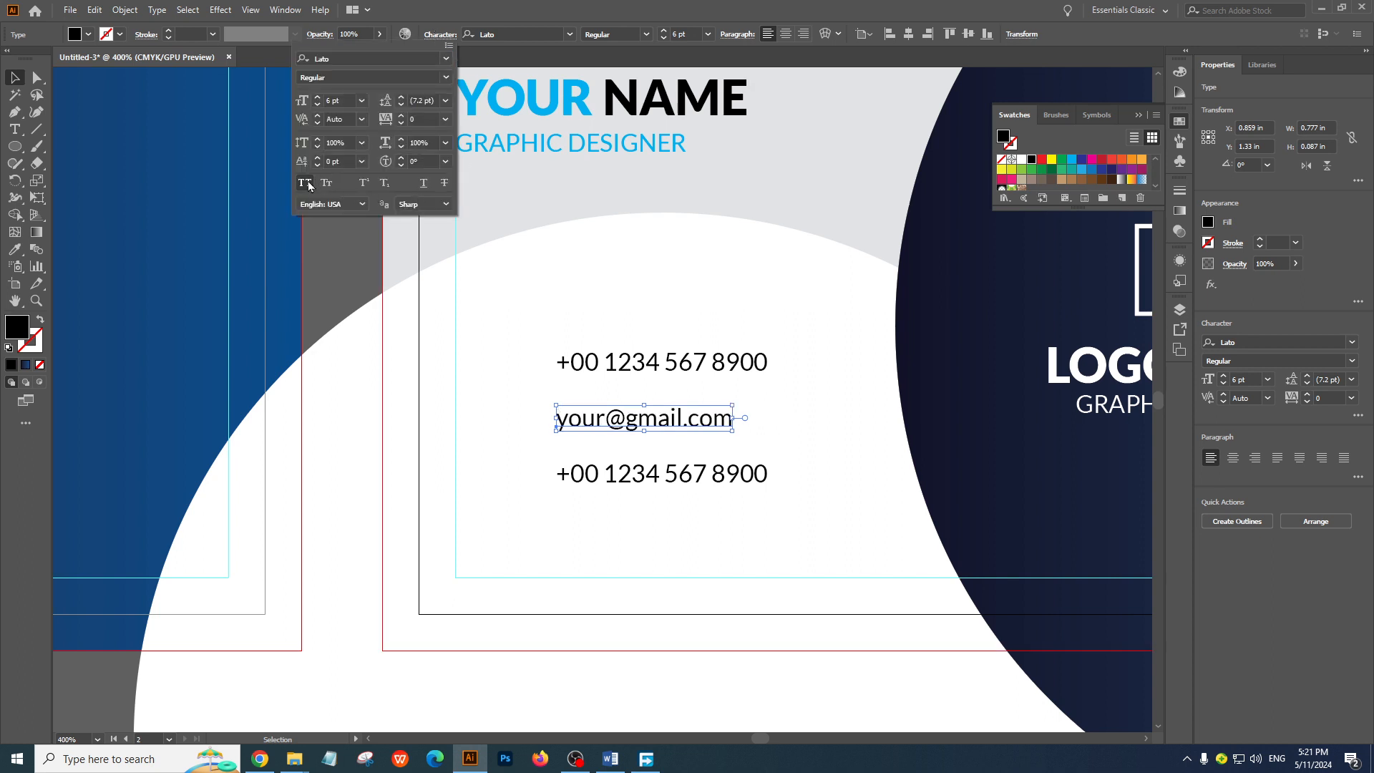
# Replace the lowest contact line's phone number with the website text YOUR.WEBSITE.COM
pyautogui.click(701, 483)
pyautogui.doubleClick(701, 478)
pyautogui.hotkey('ctrl', 'a')
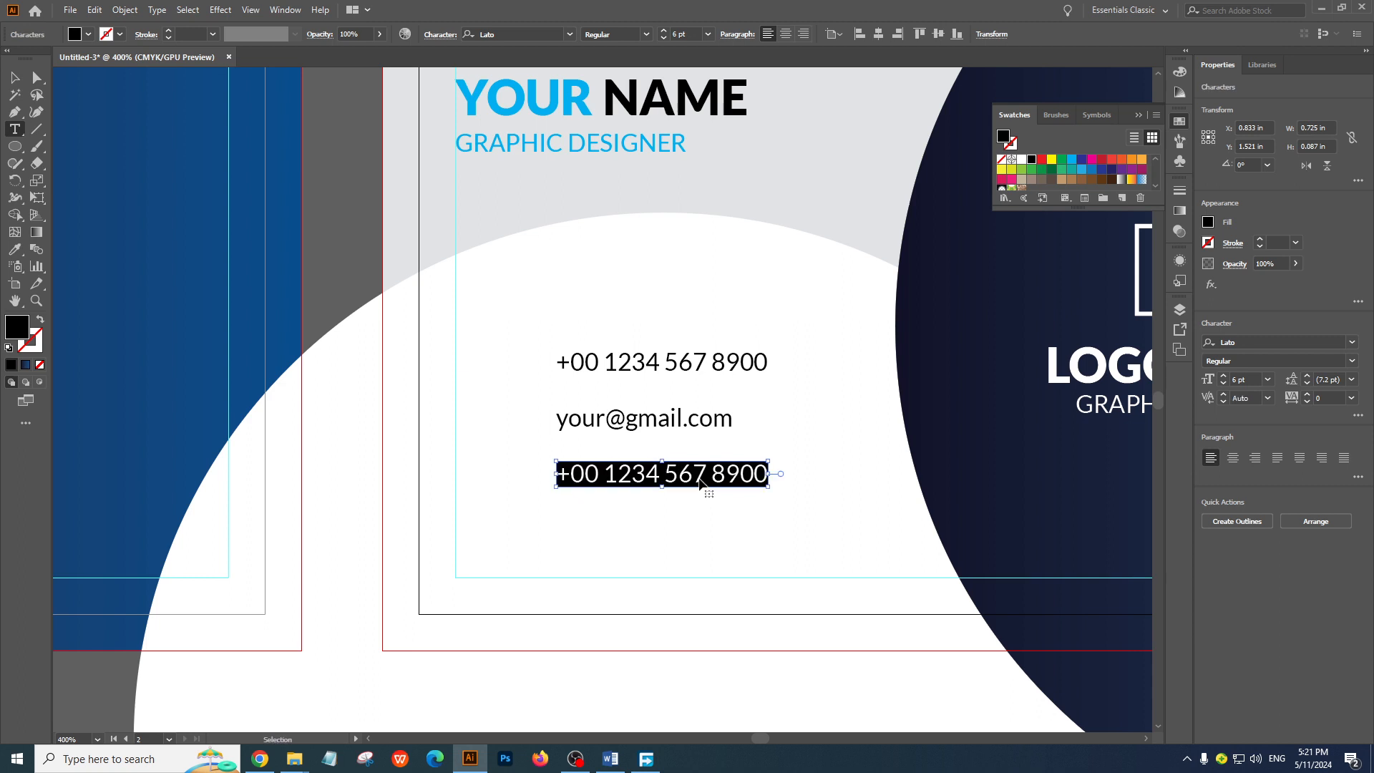
pyautogui.write('YOUR')
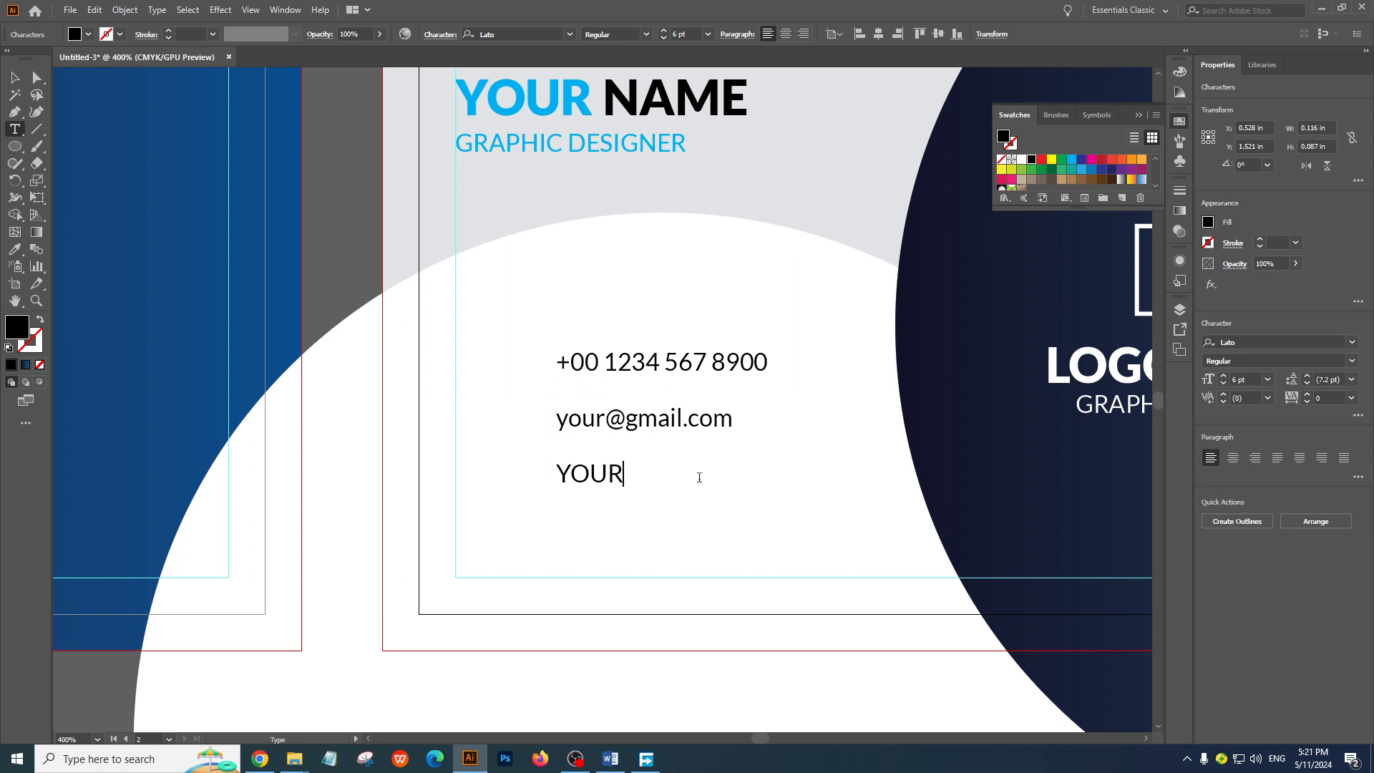
pyautogui.write('W')
pyautogui.press('BackSpace')
pyautogui.write('WE')
pyautogui.press('BackSpace')
pyautogui.press('BackSpace')
pyautogui.write('.WEBSITE.COM')
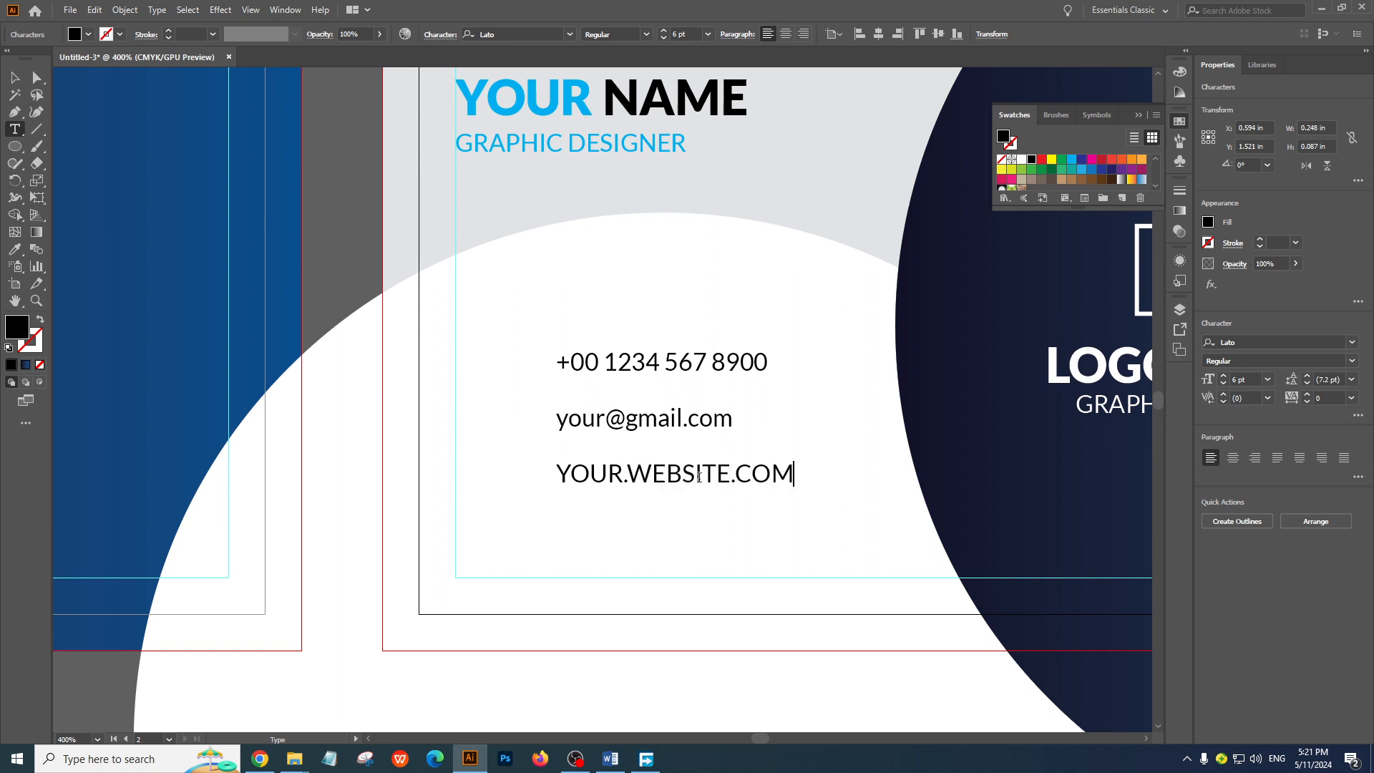
pyautogui.click(15, 78)
# Apply the e-mail line's lowercase text style to the website line with the Eyedropper, and deselect it
pyautogui.click(14, 249)
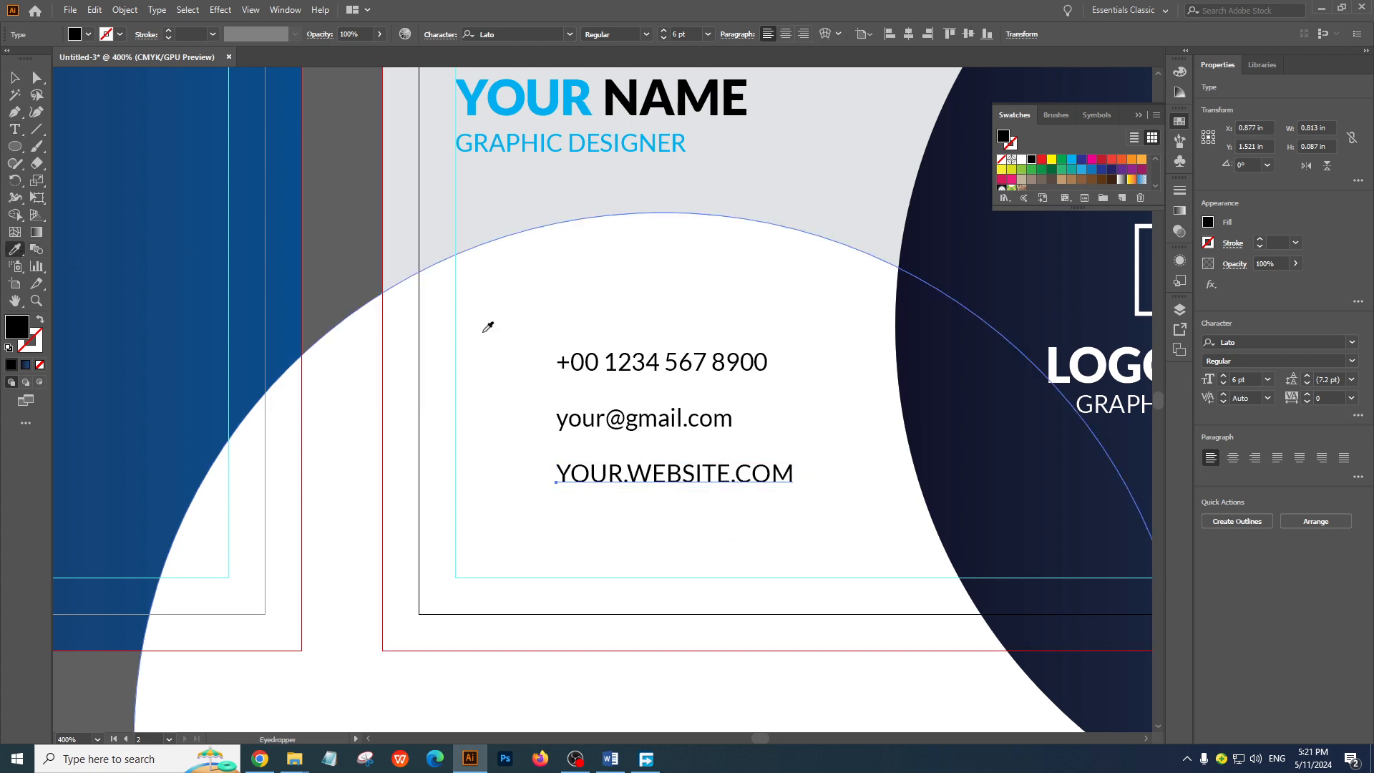
pyautogui.click(613, 414)
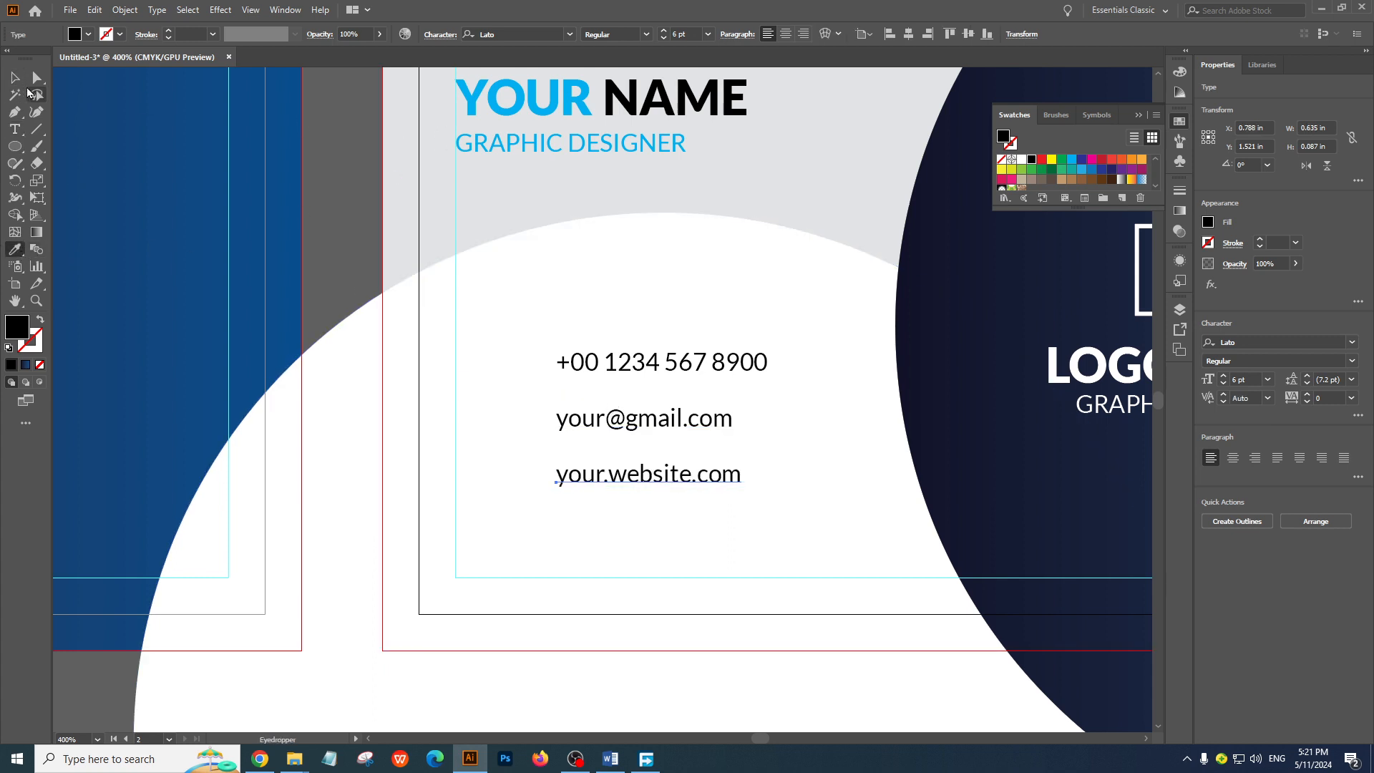
pyautogui.click(15, 77)
pyautogui.click(349, 182)
pyautogui.keyDown('ctrl'); pyautogui.keyDown('alt'); pyautogui.click(599, 445); pyautogui.keyUp('alt'); pyautogui.keyUp('ctrl')
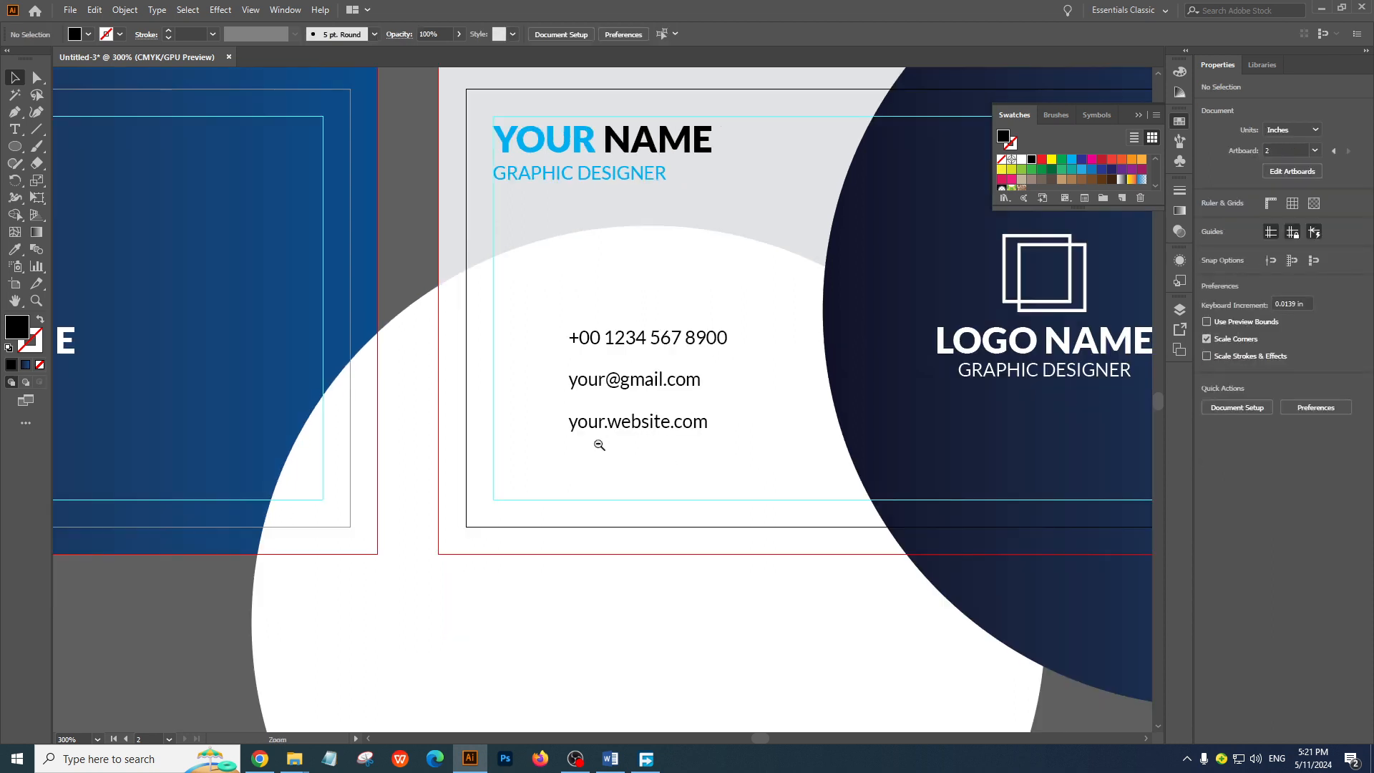
# Move the contact lines lower and closer together, and apply the e-mail line's text style to the phone number with the Eyedropper
pyautogui.keyDown('ctrl'); pyautogui.keyDown('alt'); pyautogui.click(599, 445); pyautogui.keyUp('alt'); pyautogui.keyUp('ctrl')
pyautogui.moveTo(637, 402); pyautogui.dragTo(646, 436)
pyautogui.hotkey('ctrl', '=')
pyautogui.moveTo(647, 360); pyautogui.dragTo(650, 405)
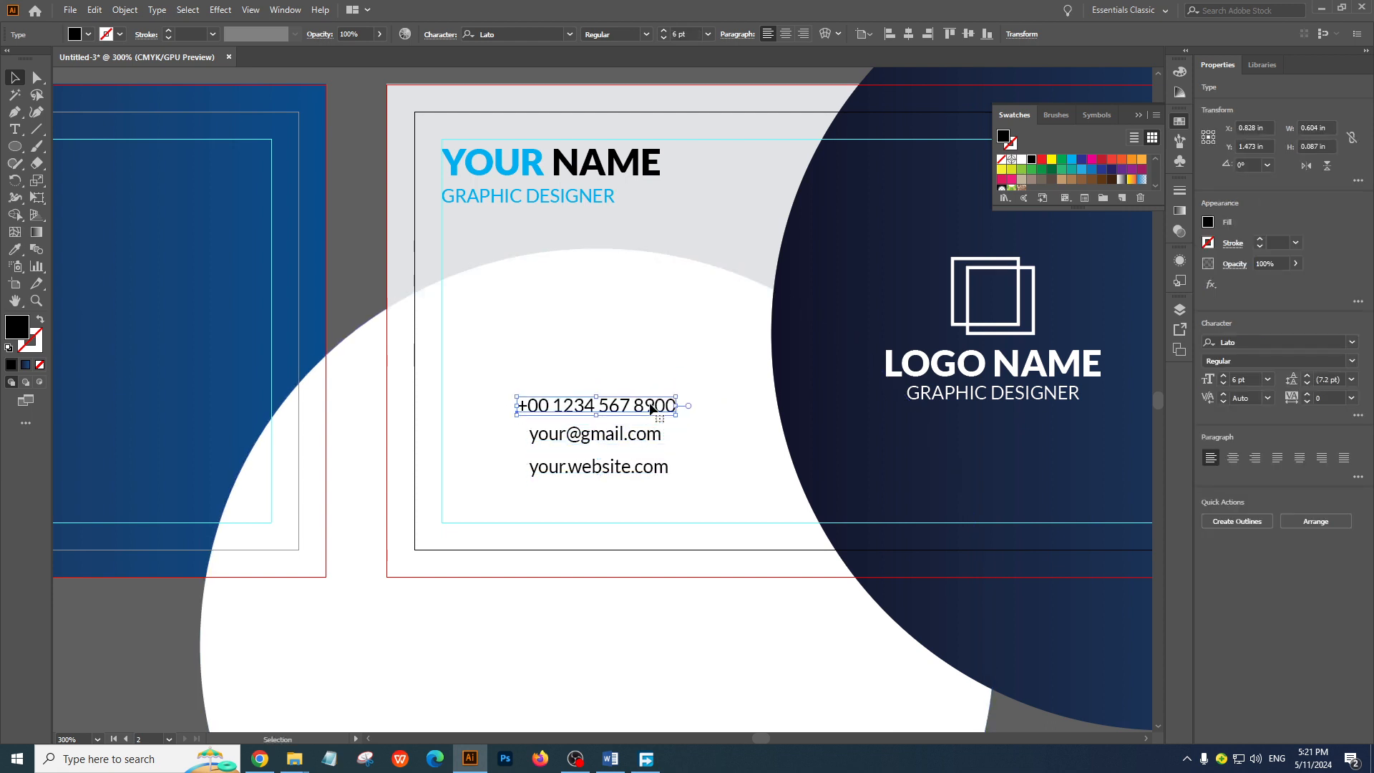
pyautogui.click(14, 249)
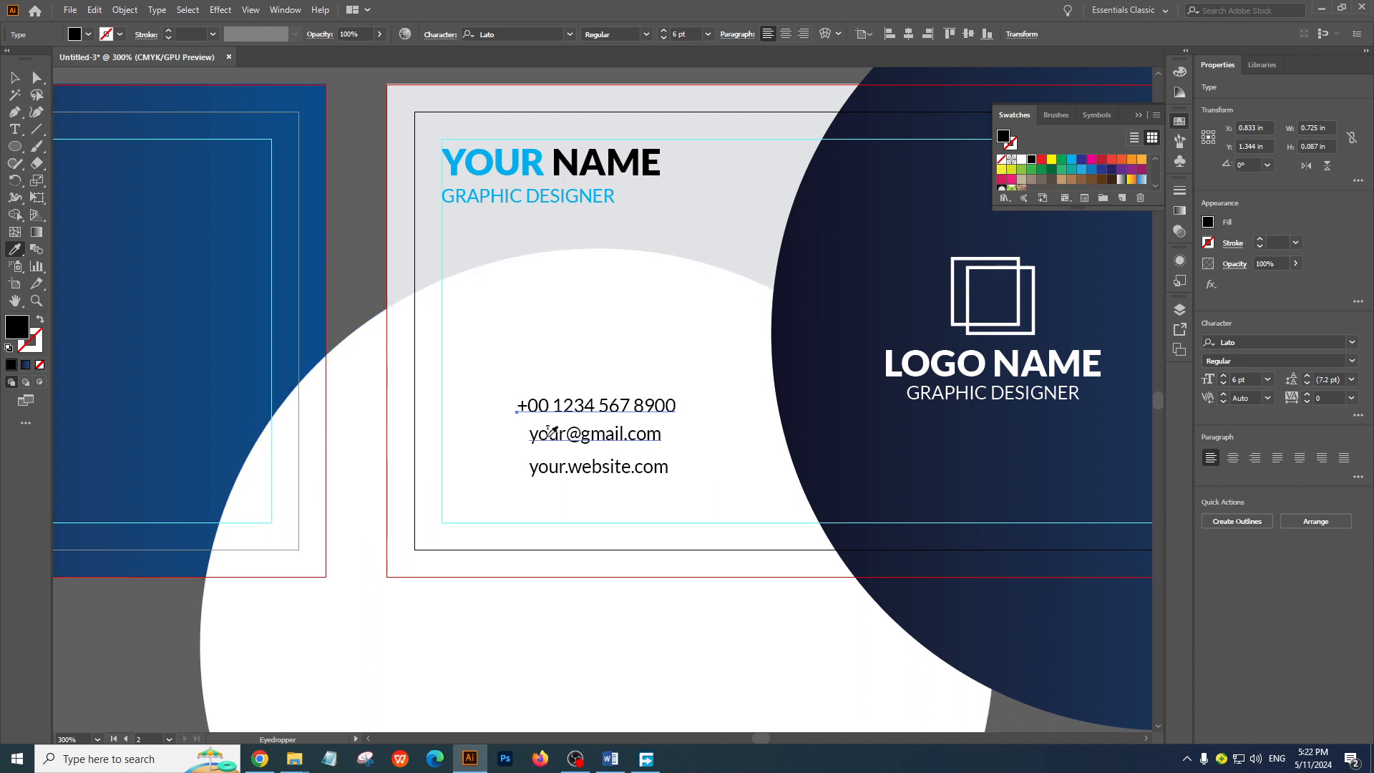
pyautogui.click(14, 77)
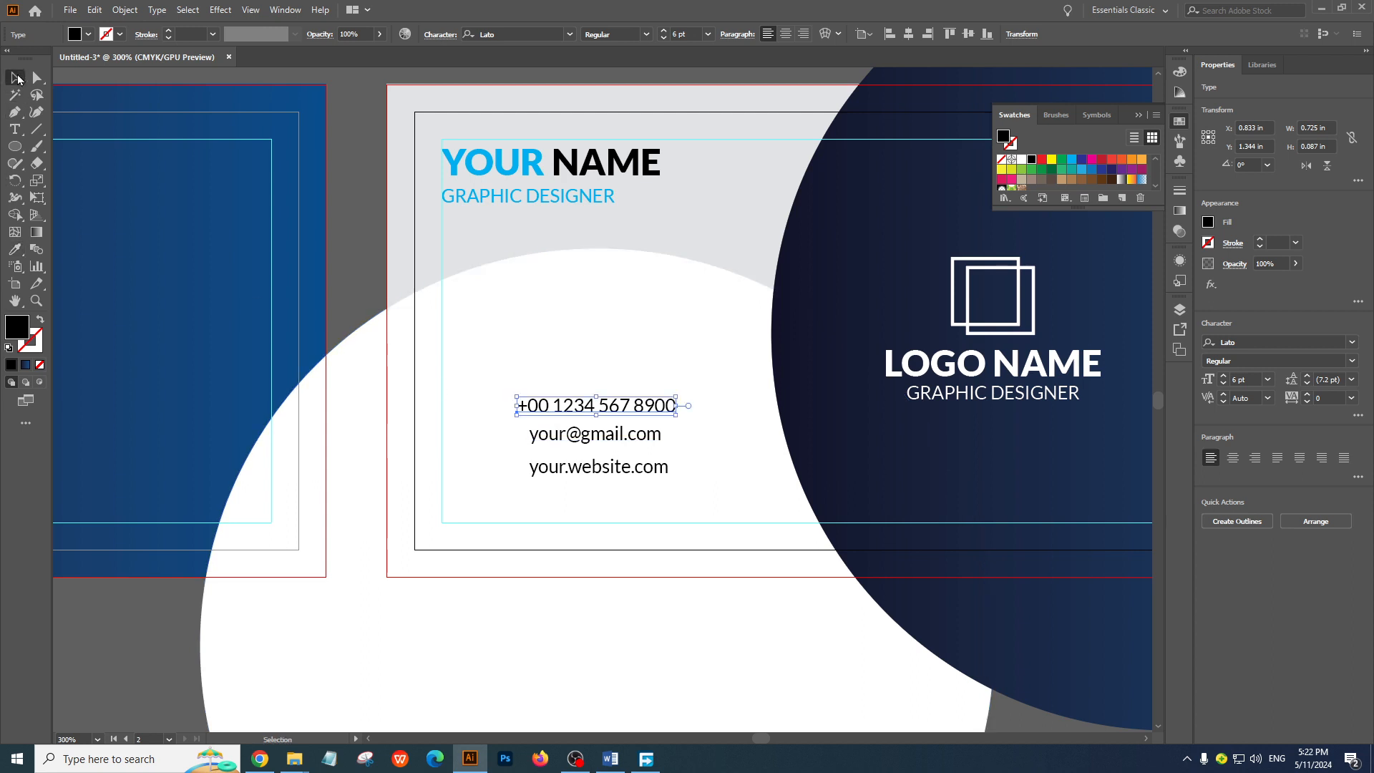
# Lock the white circle and the light grey background rectangle on the card back
pyautogui.click(579, 375)
pyautogui.hotkey('ctrl', '2')
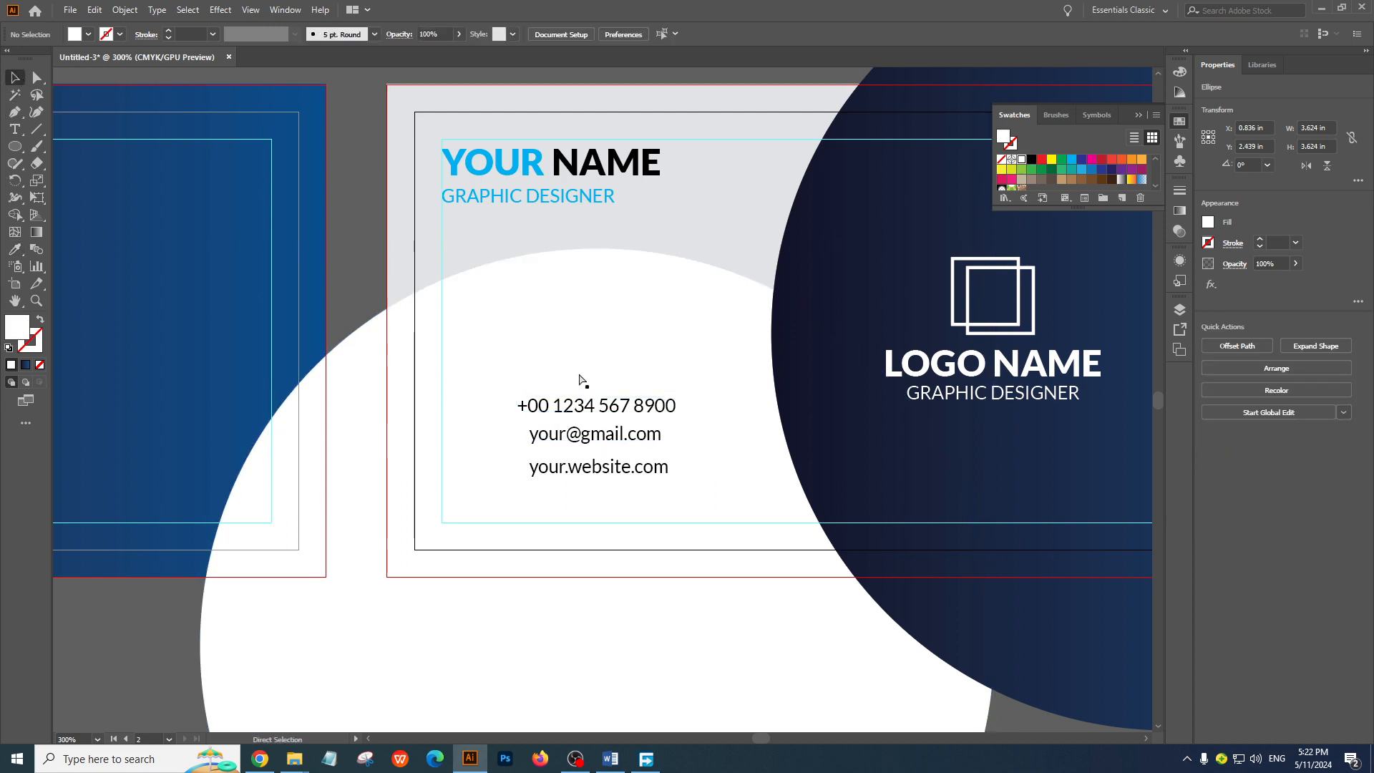
pyautogui.click(656, 373)
pyautogui.hotkey('ctrl', '2')
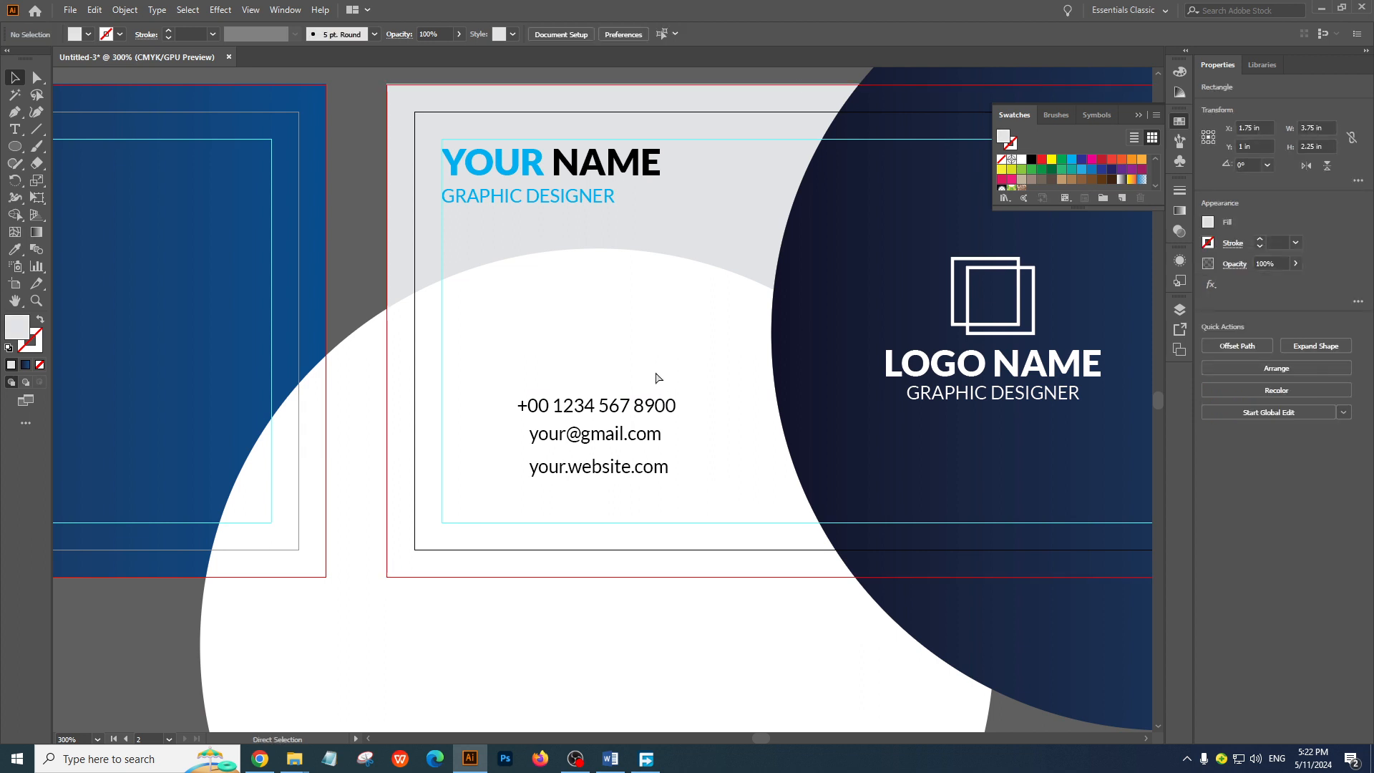
# Select the three contact lines and align them to their right edges
pyautogui.click(666, 403)
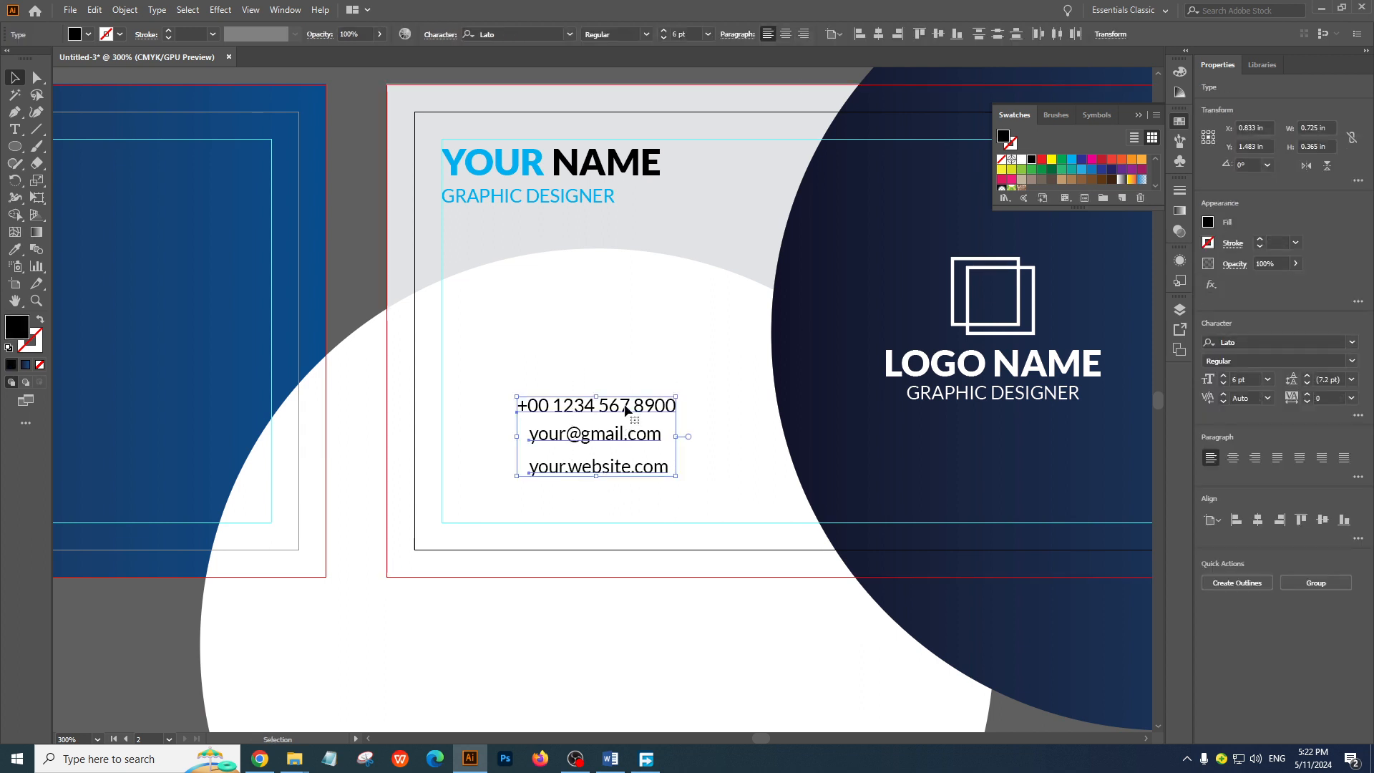
pyautogui.click(898, 34)
pyautogui.click(388, 266)
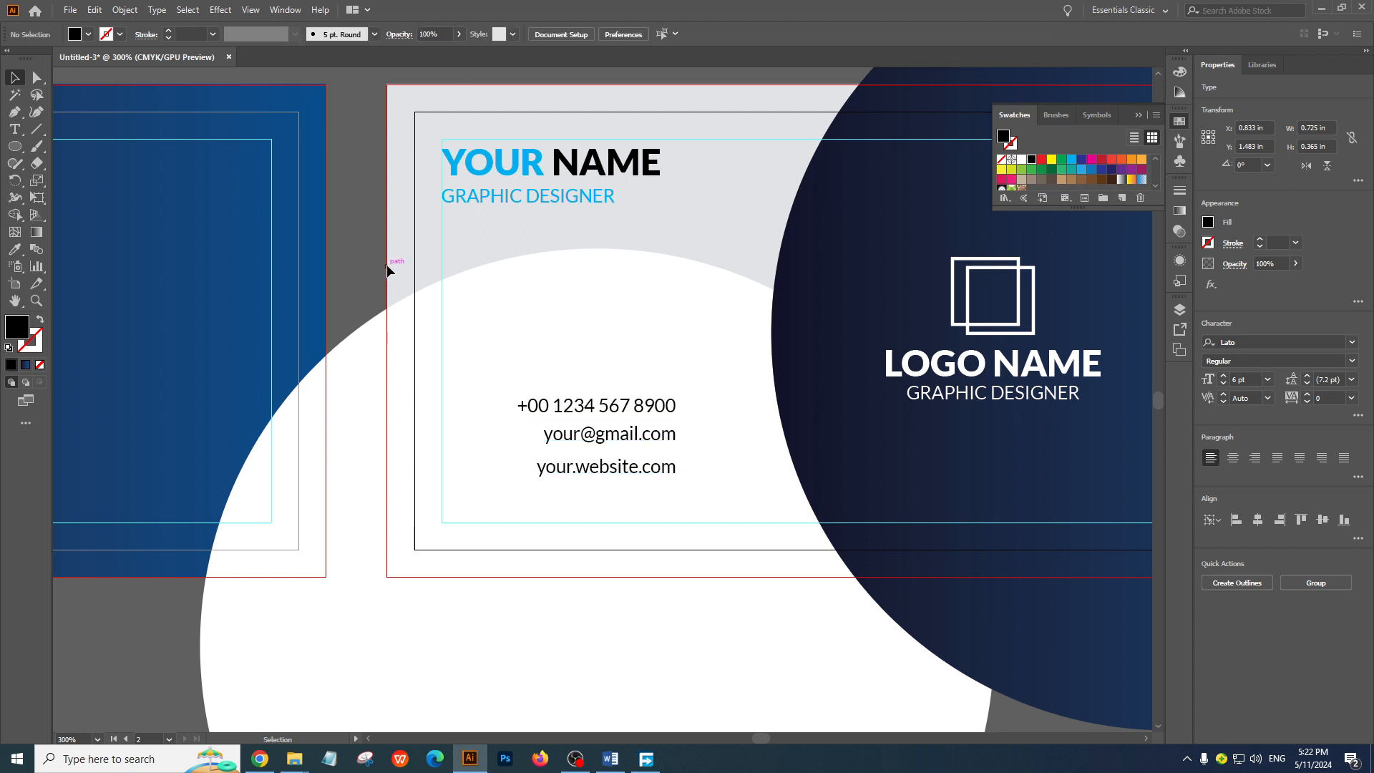
# Set alignment to Align to Selection and distribute the three contact lines evenly by their vertical centres
pyautogui.moveTo(569, 357); pyautogui.dragTo(660, 482)
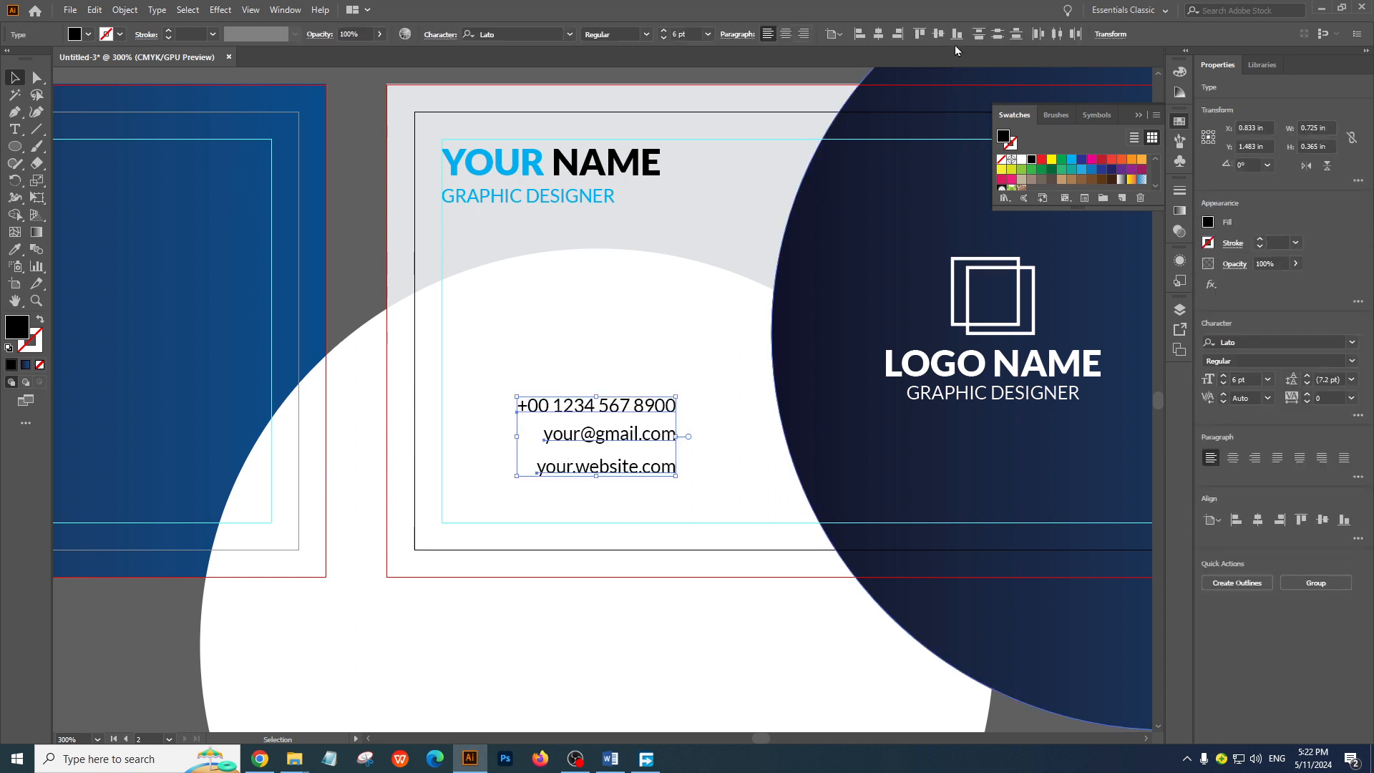
pyautogui.click(835, 34)
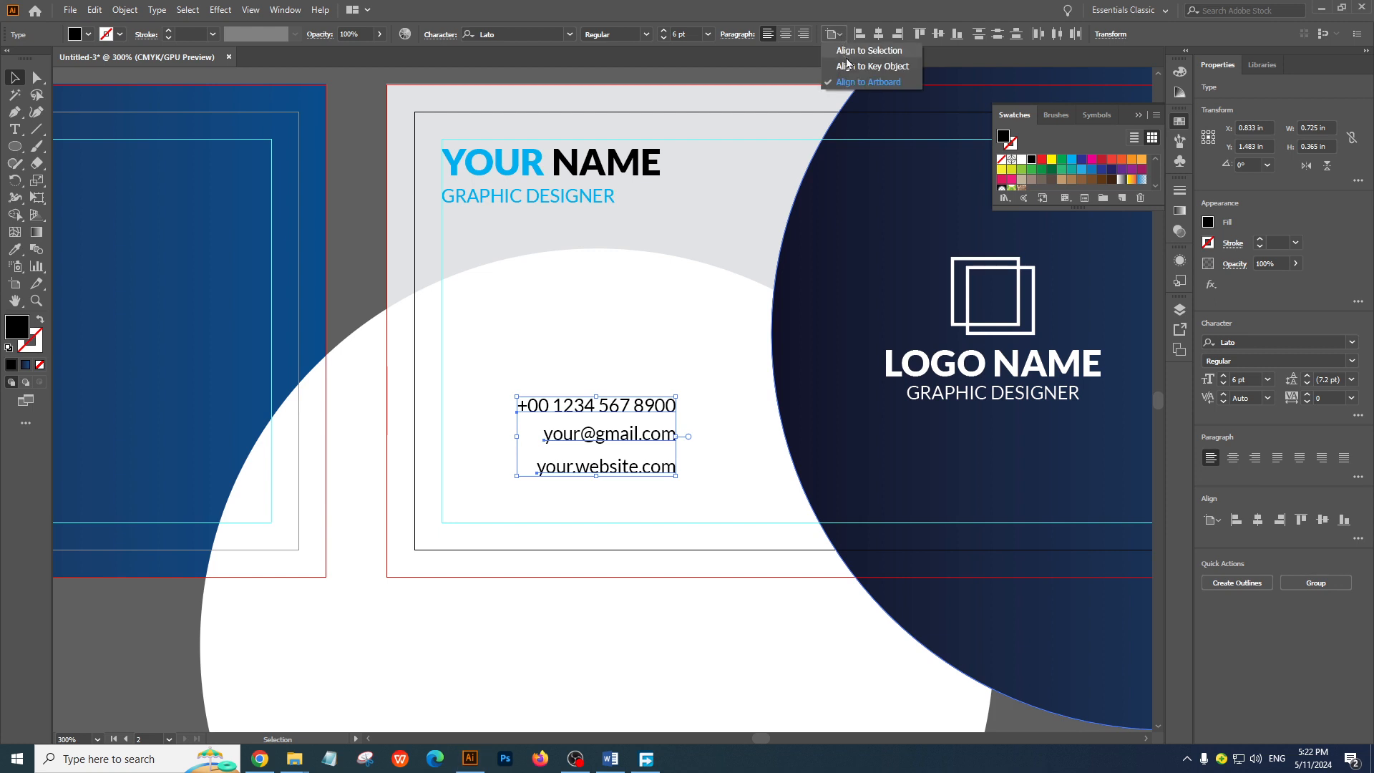
pyautogui.click(869, 51)
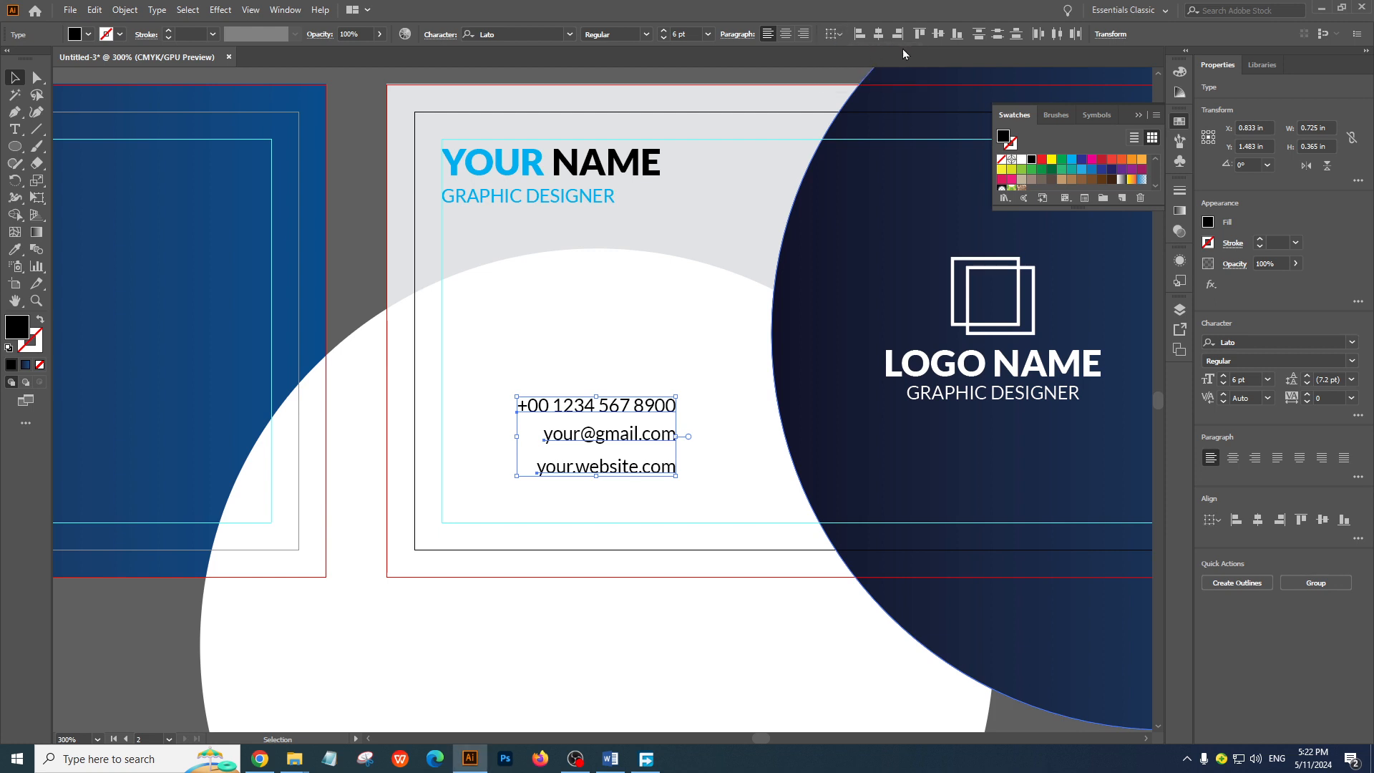
pyautogui.click(998, 34)
pyautogui.click(640, 296)
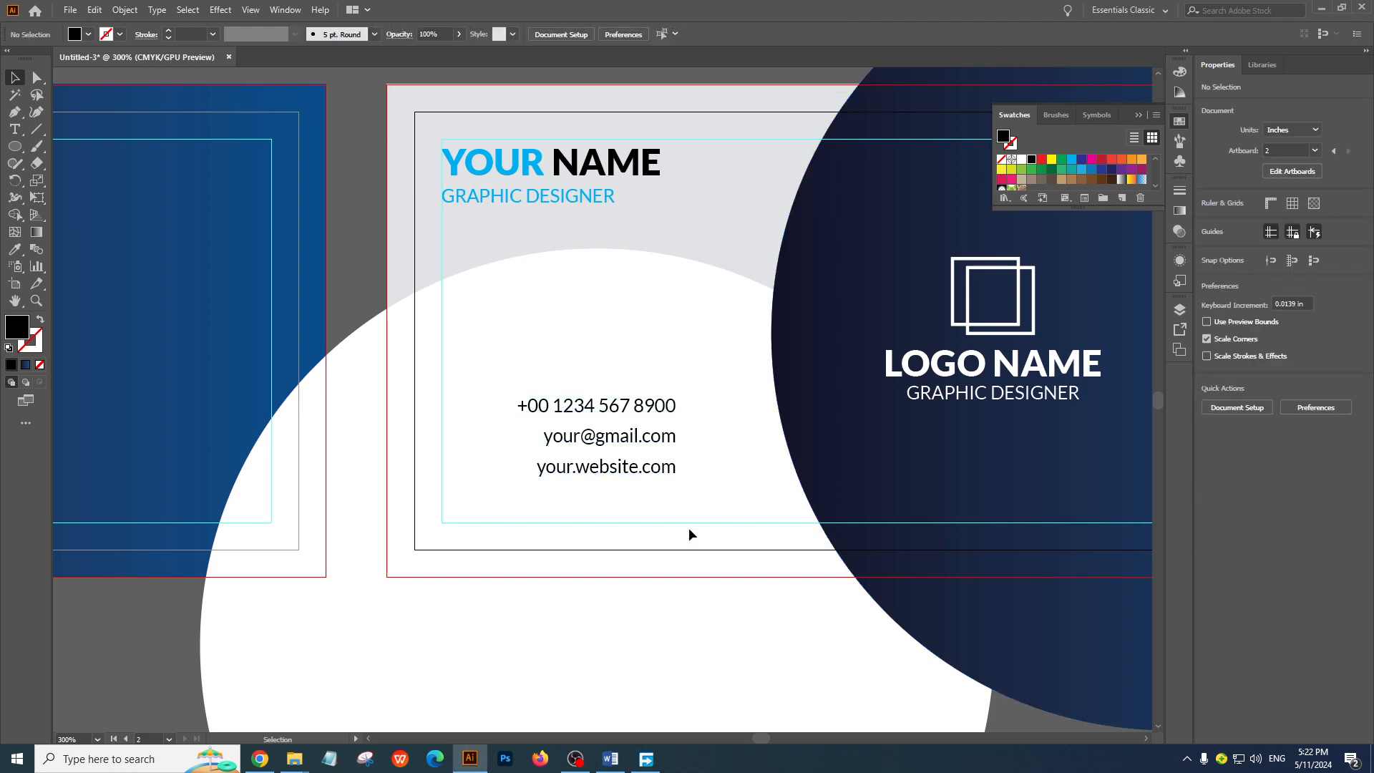
# Compare the layout of the card back's contact details with the reference business card image
pyautogui.keyDown('ctrl'); pyautogui.keyDown('alt'); pyautogui.click(539, 450); pyautogui.keyUp('alt'); pyautogui.keyUp('ctrl')
pyautogui.keyDown('ctrl'); pyautogui.keyDown('alt'); pyautogui.click(541, 450); pyautogui.keyUp('alt'); pyautogui.keyUp('ctrl')
pyautogui.moveTo(772, 356); pyautogui.dragTo(893, 547)
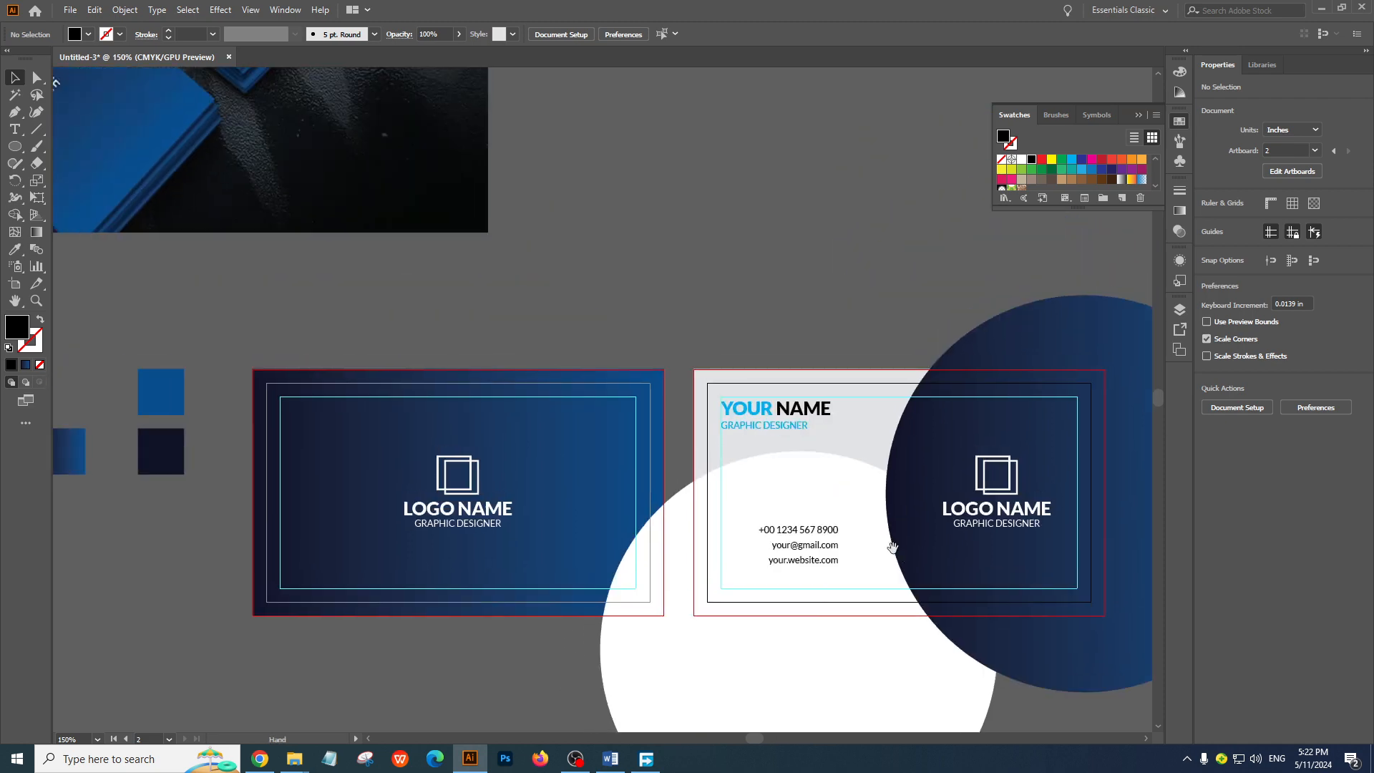
pyautogui.keyDown('ctrl'); pyautogui.keyDown('alt'); pyautogui.click(624, 491); pyautogui.keyUp('alt'); pyautogui.keyUp('ctrl')
pyautogui.moveTo(570, 320); pyautogui.dragTo(605, 539)
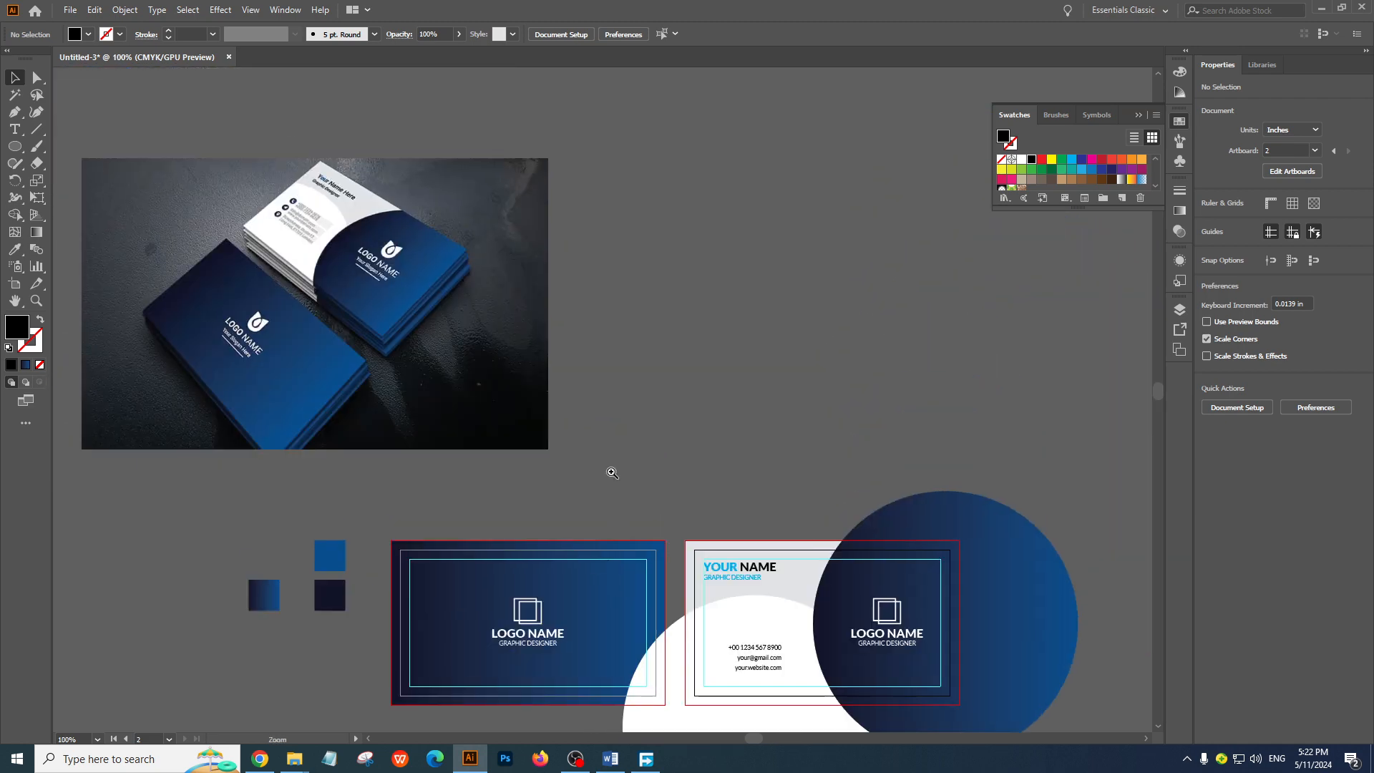
pyautogui.keyDown('ctrl'); pyautogui.click(612, 473); pyautogui.keyUp('ctrl')
pyautogui.keyDown('ctrl'); pyautogui.click(612, 472); pyautogui.keyUp('ctrl')
pyautogui.keyDown('ctrl'); pyautogui.click(825, 604); pyautogui.keyUp('ctrl')
pyautogui.keyDown('ctrl'); pyautogui.click(826, 605); pyautogui.keyUp('ctrl')
pyautogui.moveTo(562, 405); pyautogui.dragTo(709, 556)
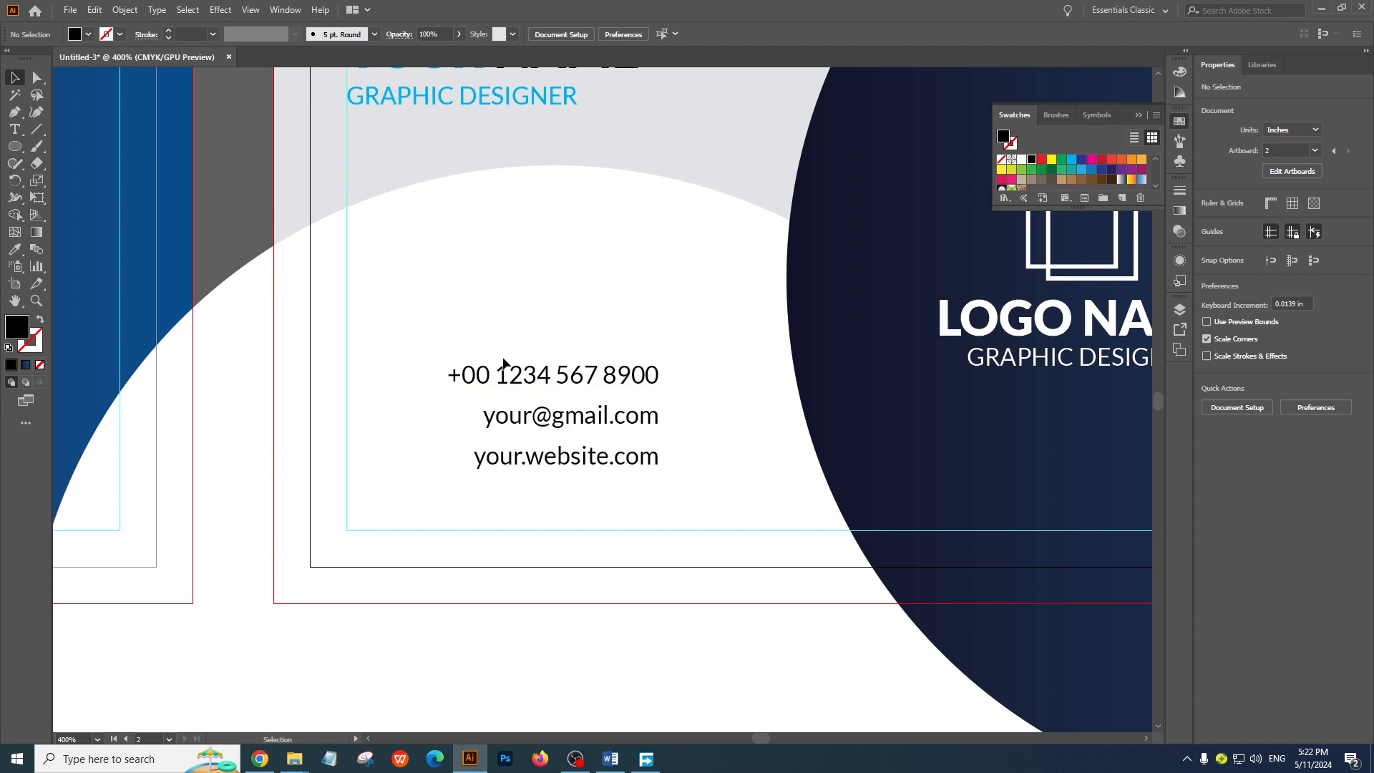
# Left-align the three contact lines and move them as a block to about X 0.62 in, Y 1.434 in
pyautogui.moveTo(419, 320); pyautogui.dragTo(687, 491)
pyautogui.click(861, 39)
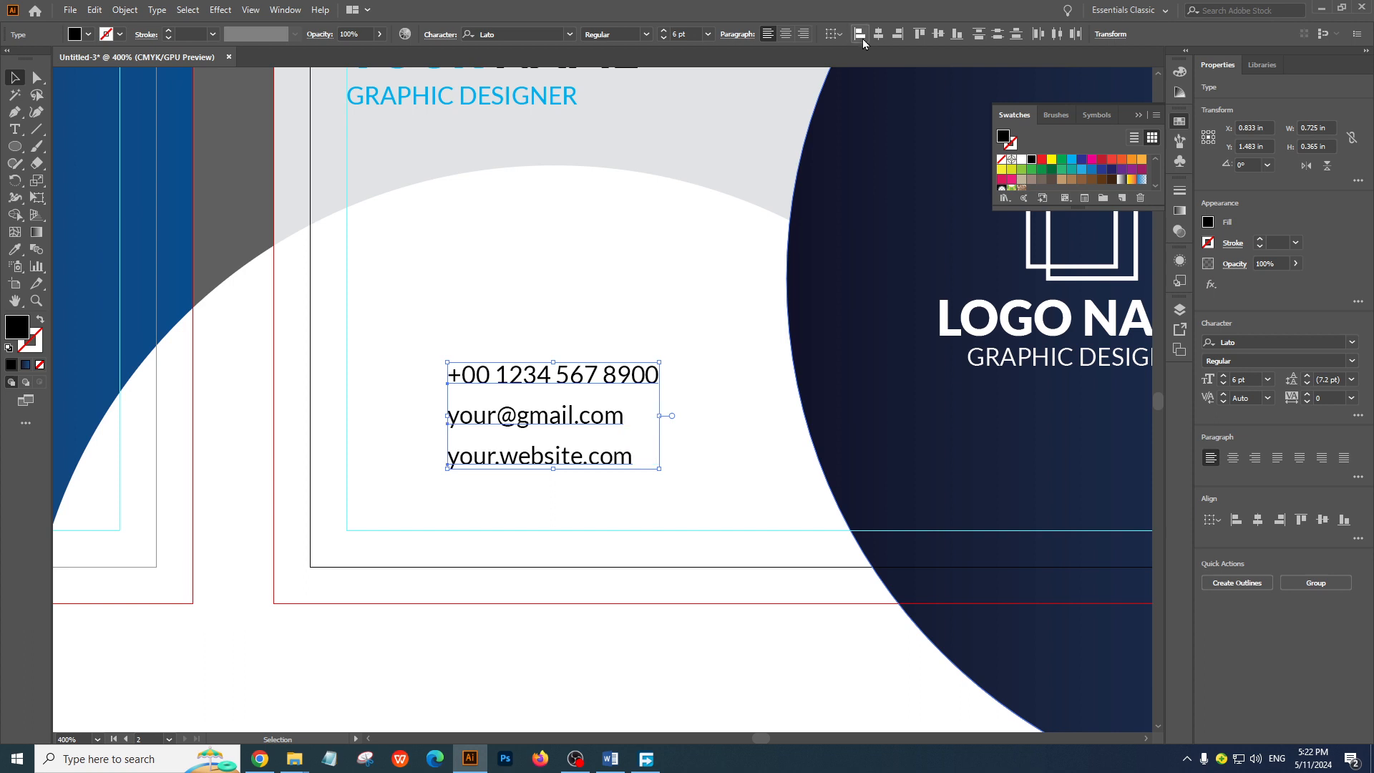
pyautogui.click(539, 290)
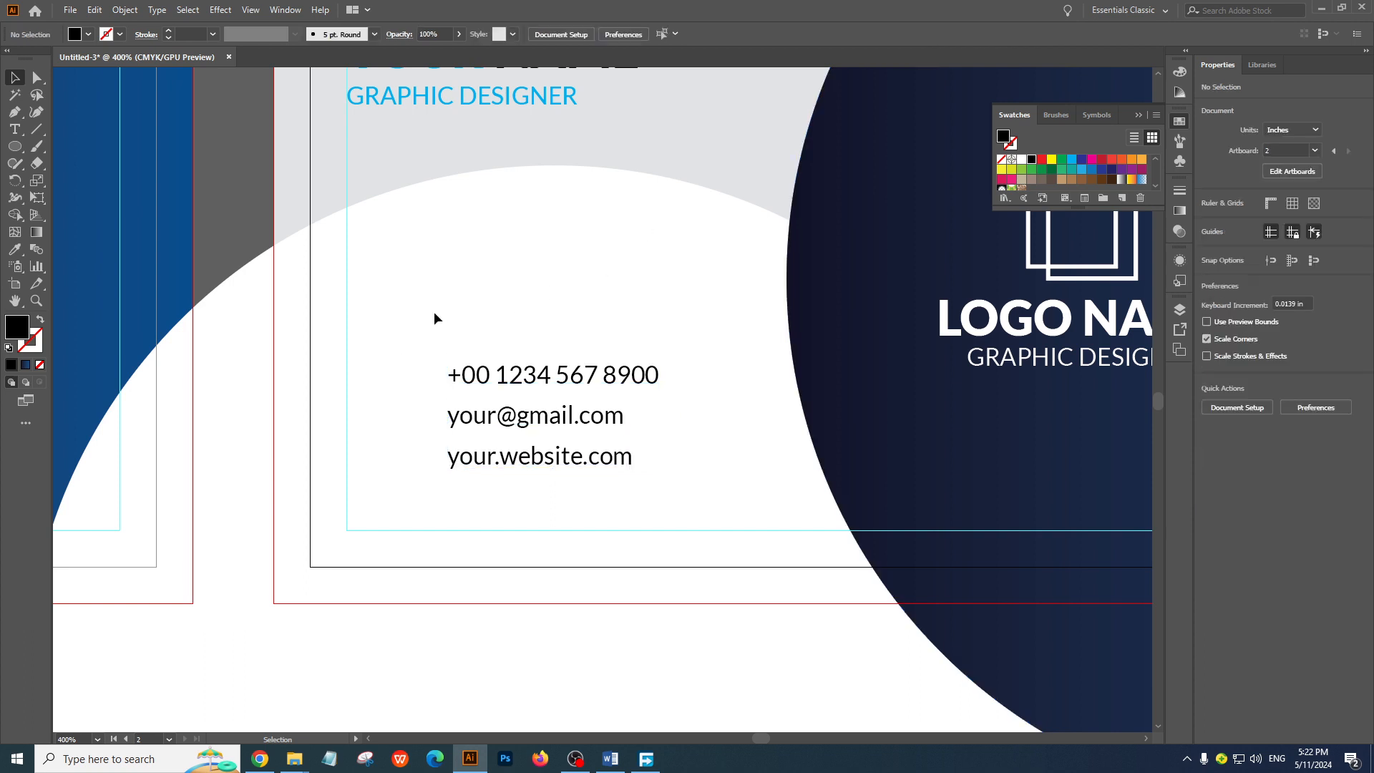
pyautogui.moveTo(435, 313); pyautogui.dragTo(528, 452)
pyautogui.press('Right')
pyautogui.press('Right')
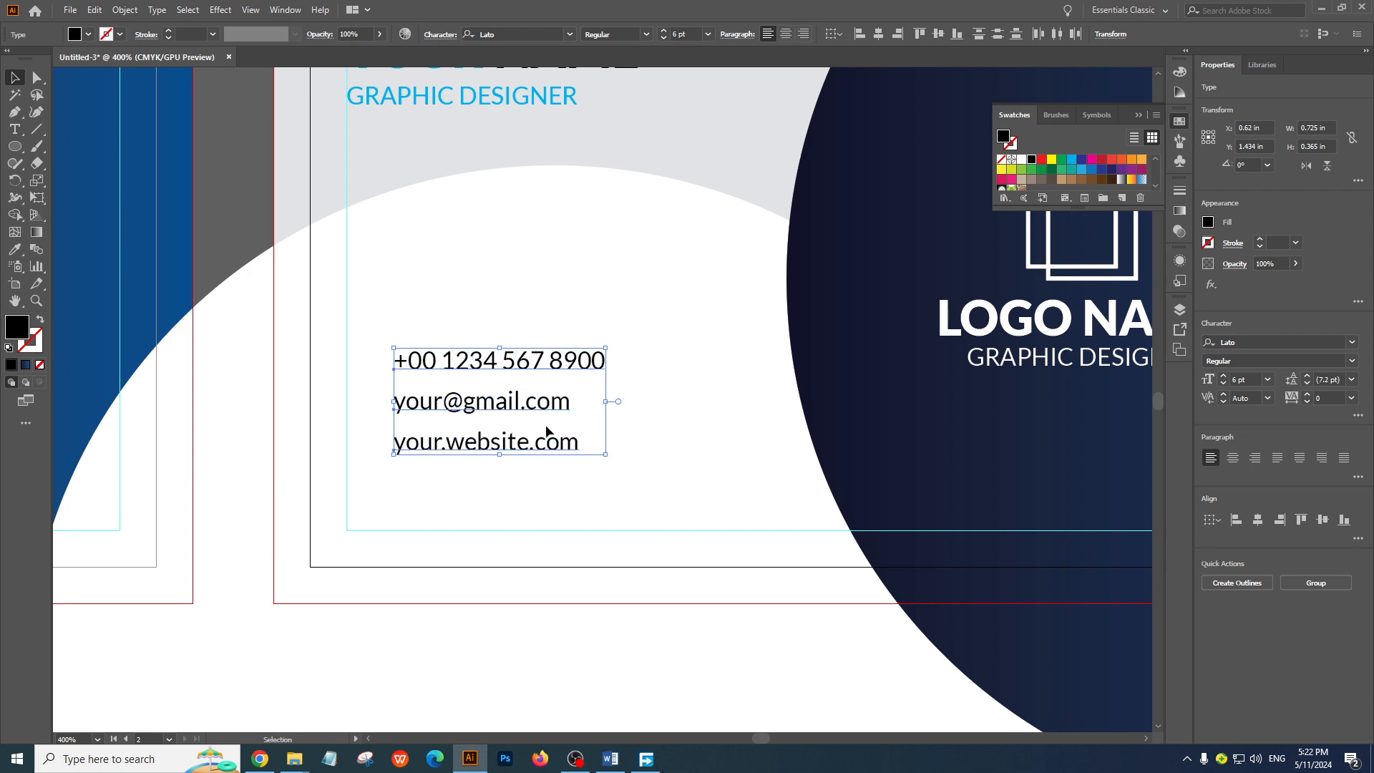
pyautogui.click(651, 264)
# Unlock all the locked objects, including the white circle and the background rectangle of the card back
pyautogui.keyDown('ctrl'); pyautogui.keyDown('alt'); pyautogui.click(680, 447); pyautogui.keyUp('alt'); pyautogui.keyUp('ctrl')
pyautogui.keyDown('ctrl'); pyautogui.keyDown('alt'); pyautogui.click(680, 447); pyautogui.keyUp('alt'); pyautogui.keyUp('ctrl')
pyautogui.moveTo(716, 345); pyautogui.dragTo(846, 478)
pyautogui.keyDown('ctrl'); pyautogui.keyDown('alt'); pyautogui.click(604, 364); pyautogui.keyUp('alt'); pyautogui.keyUp('ctrl')
pyautogui.scroll(-3, 571, 452)
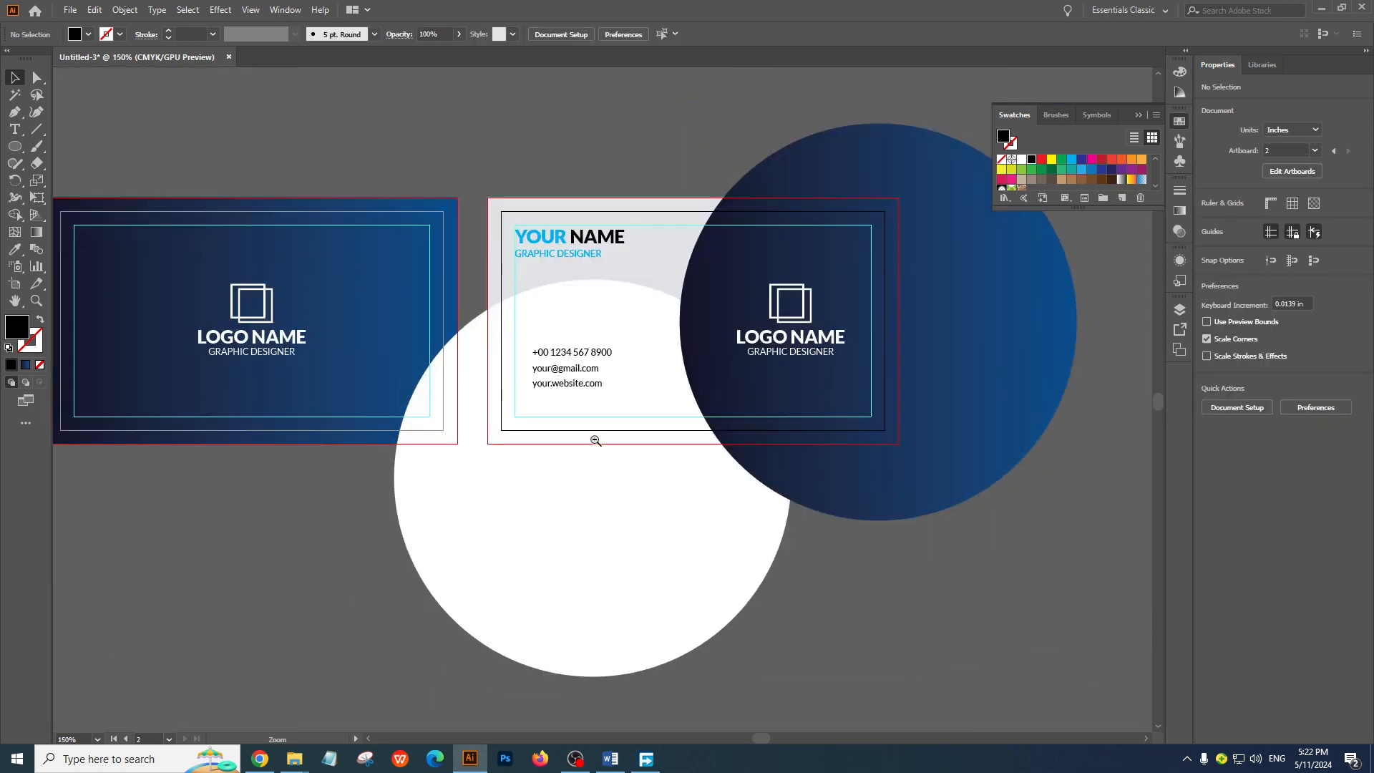
pyautogui.keyDown('ctrl'); pyautogui.keyDown('alt'); pyautogui.click(597, 440); pyautogui.keyUp('alt'); pyautogui.keyUp('ctrl')
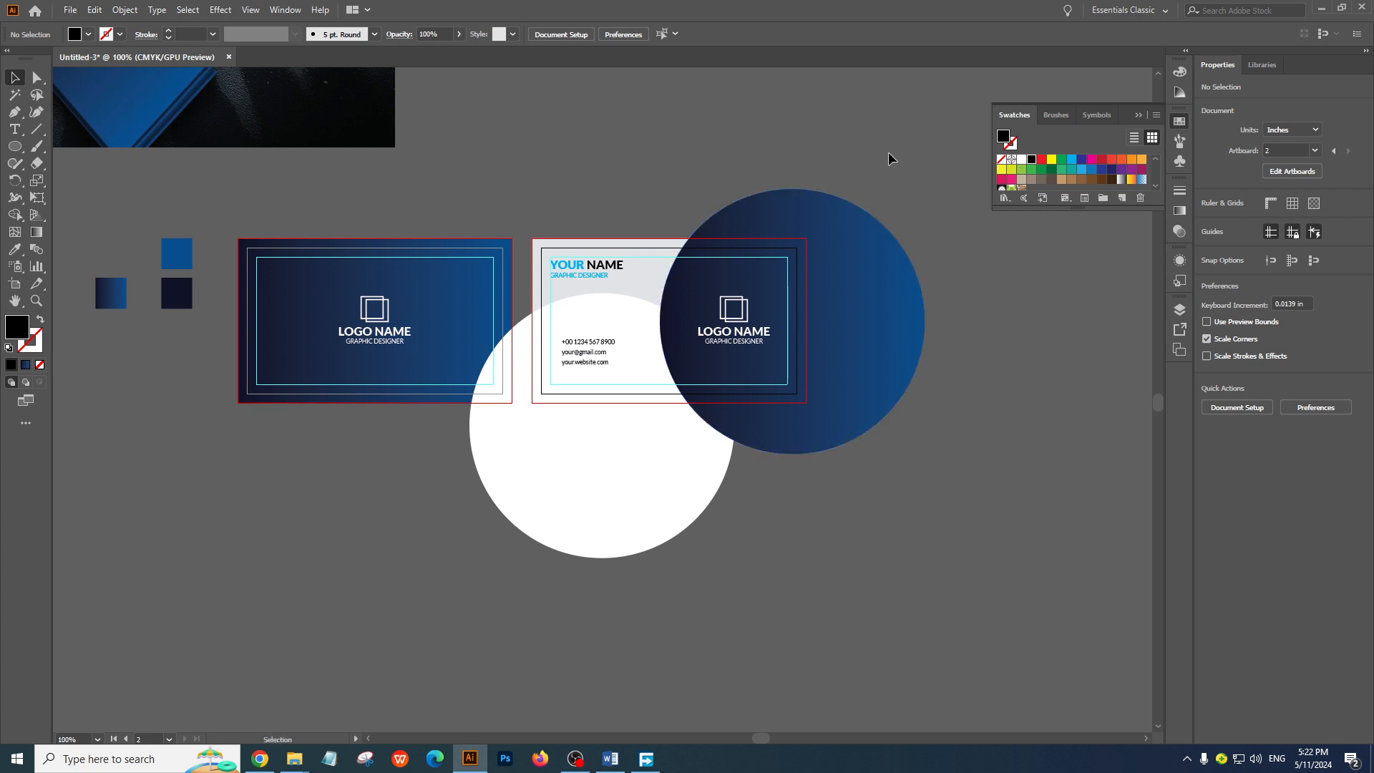
pyautogui.moveTo(887, 152); pyautogui.dragTo(578, 532)
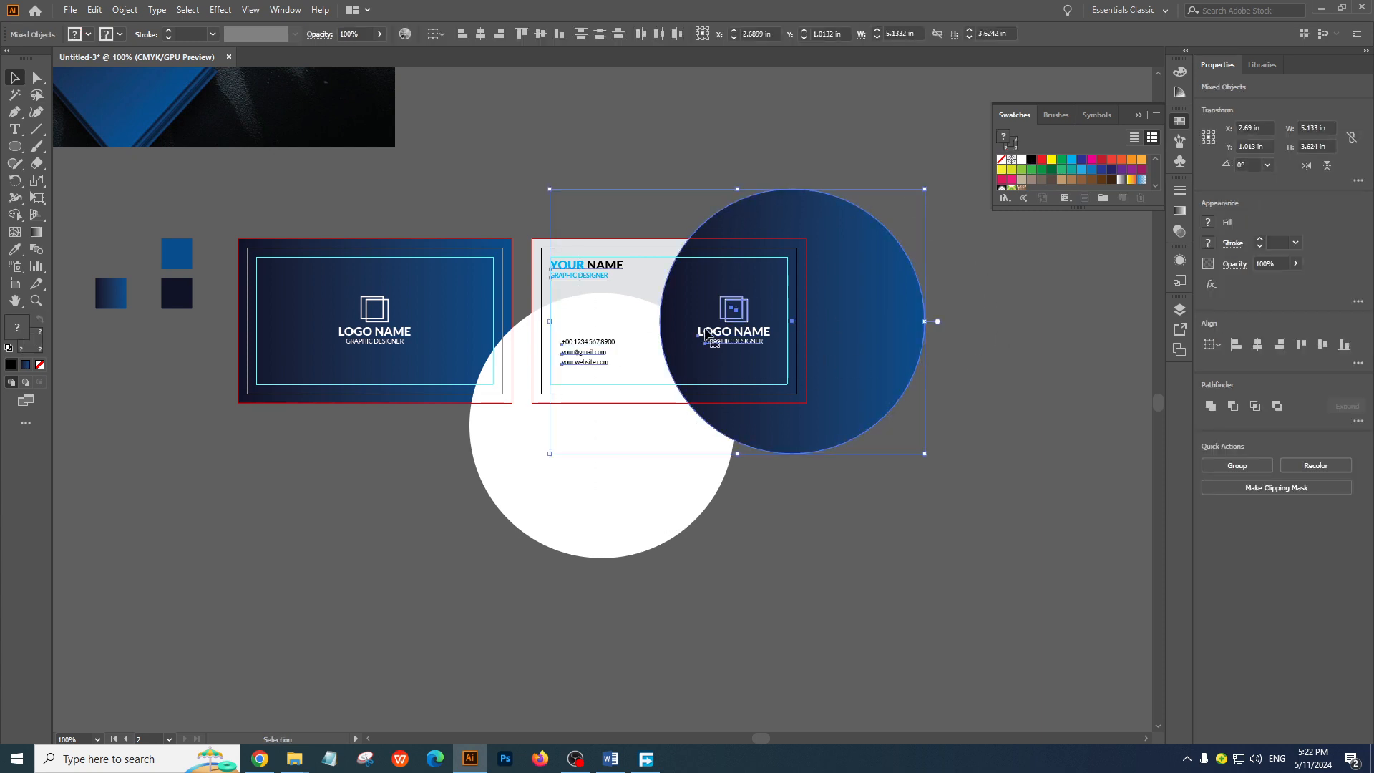
pyautogui.hotkey('ctrl', 'alt', '2')
pyautogui.click(773, 114)
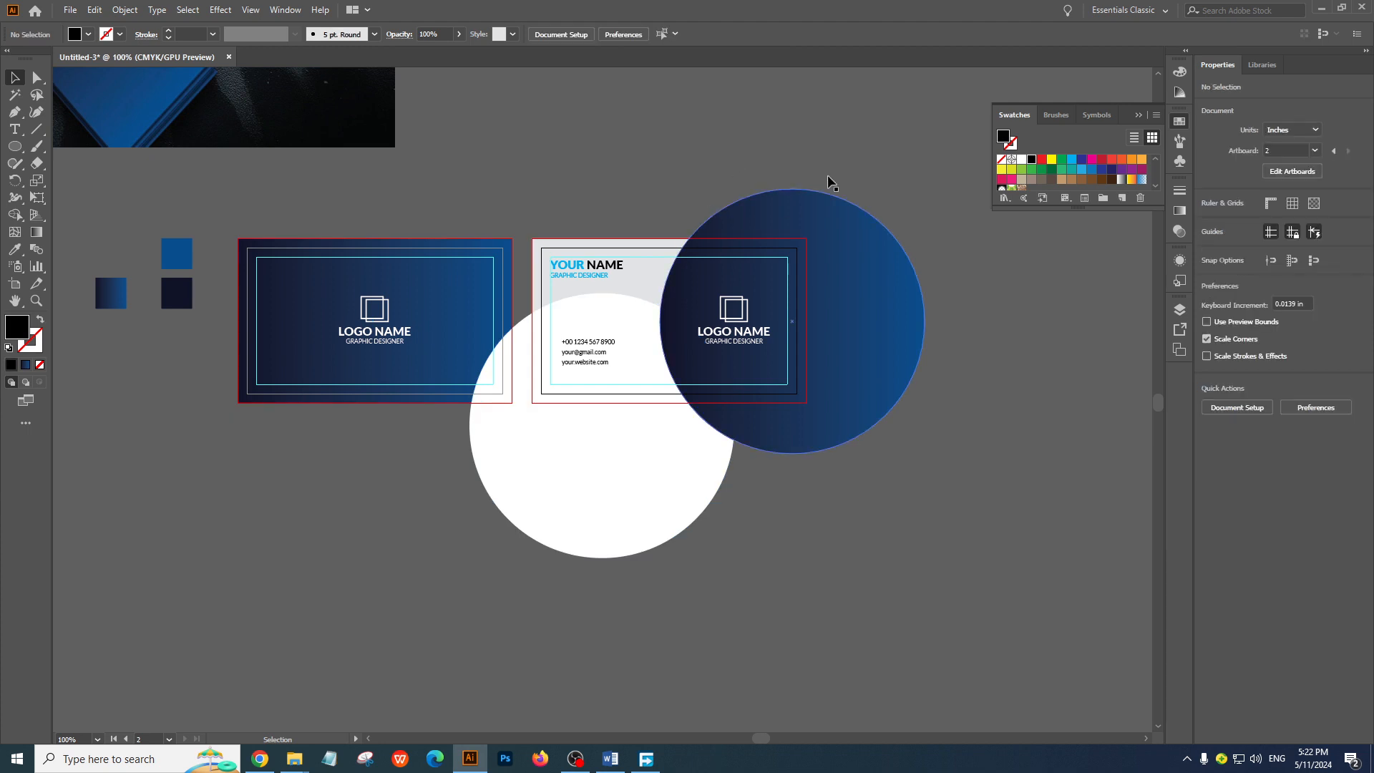
# Remove the parts of the white and blue gradient circles outside the card back with the Shape Builder, and deselect everything
pyautogui.moveTo(828, 254); pyautogui.dragTo(568, 561)
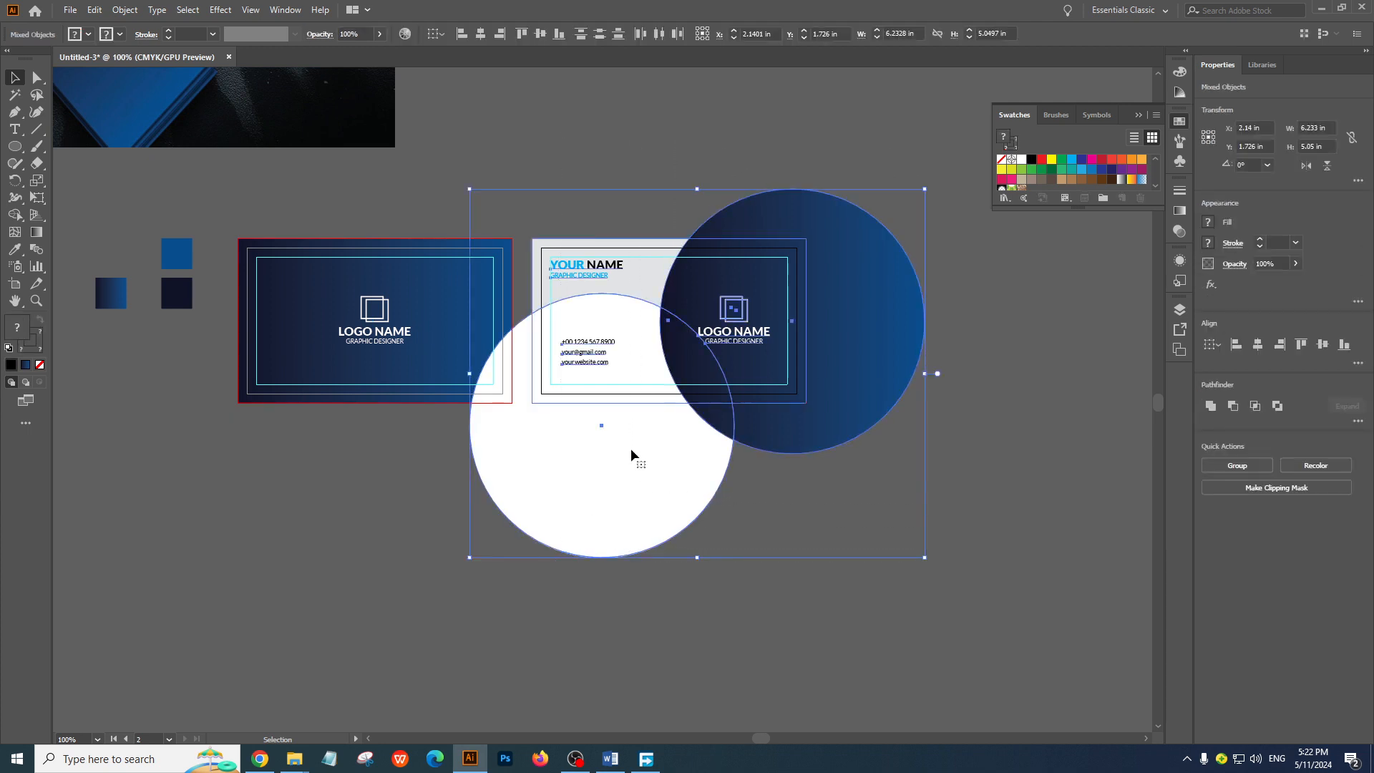
pyautogui.hotkey('ctrl', '=')
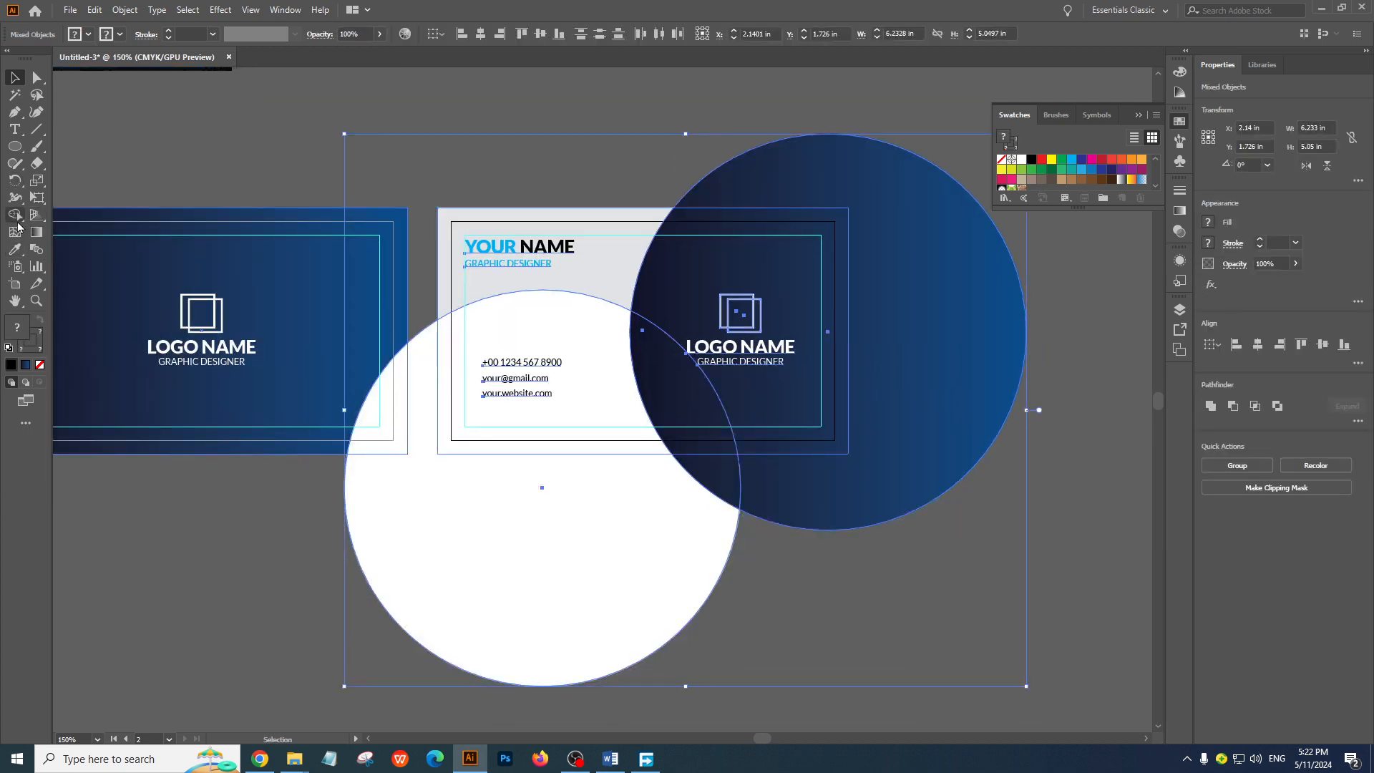
pyautogui.click(15, 216)
pyautogui.keyDown('alt'); pyautogui.click(501, 526); pyautogui.keyUp('alt')
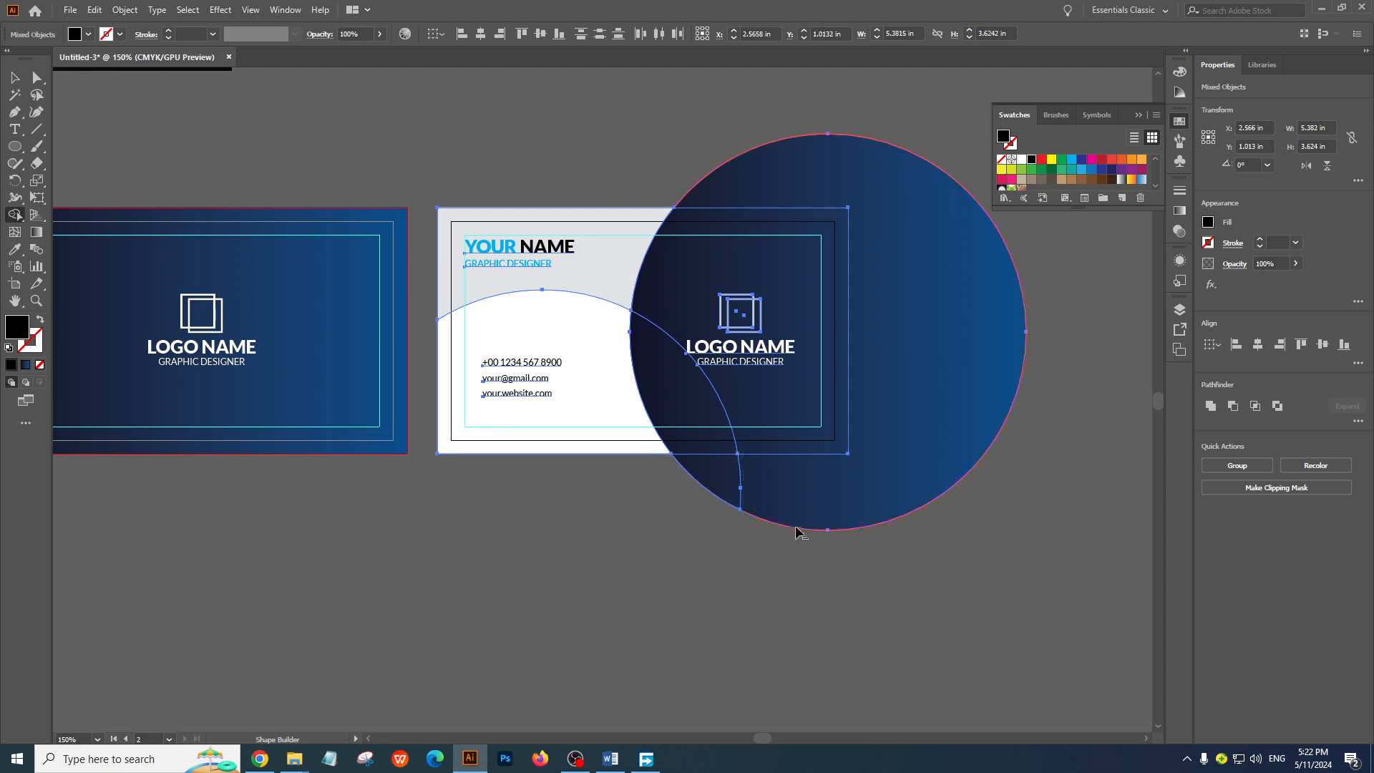
pyautogui.moveTo(642, 497); pyautogui.dragTo(978, 493)
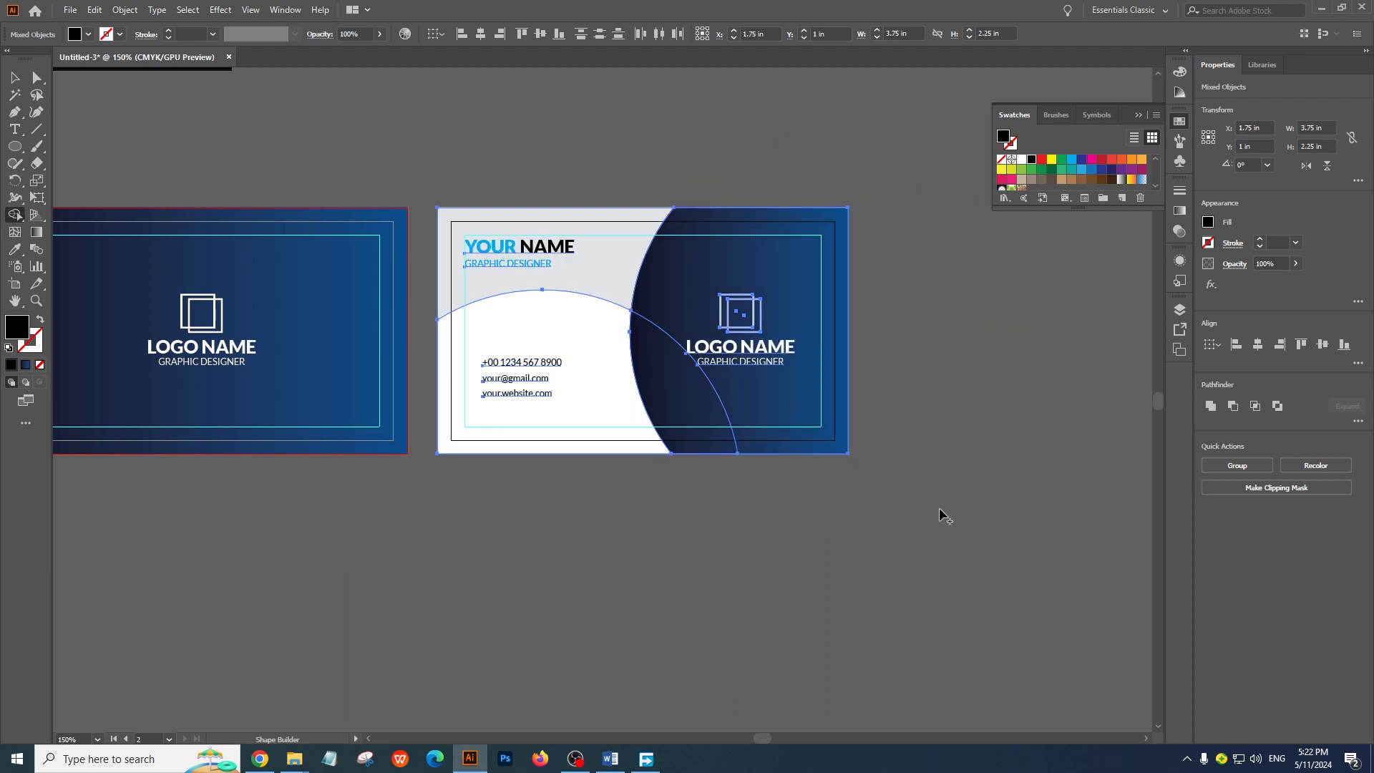
pyautogui.click(15, 77)
pyautogui.click(465, 121)
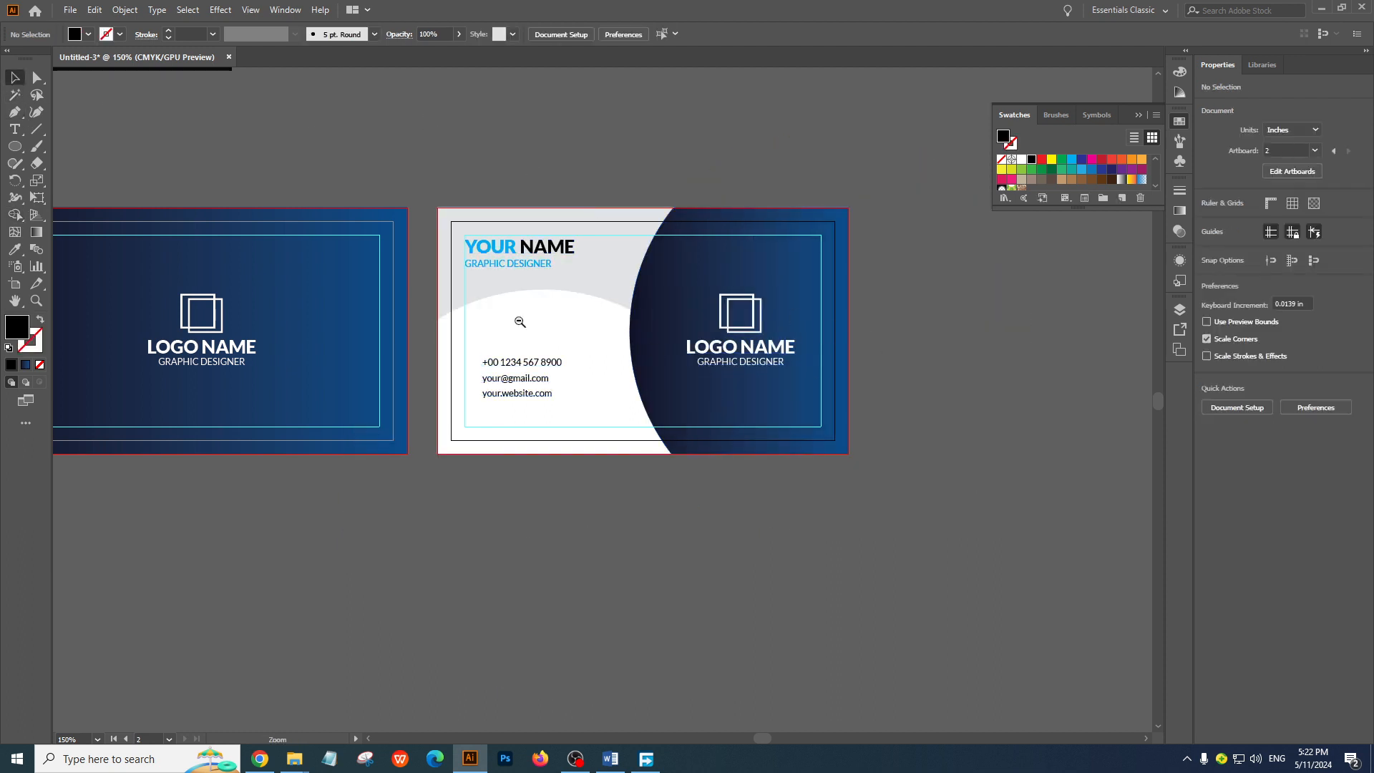
# Delete the three colour sample squares and the reference business card image beside the artboards
pyautogui.keyDown('ctrl'); pyautogui.keyDown('alt'); pyautogui.click(521, 322); pyautogui.keyUp('alt'); pyautogui.keyUp('ctrl')
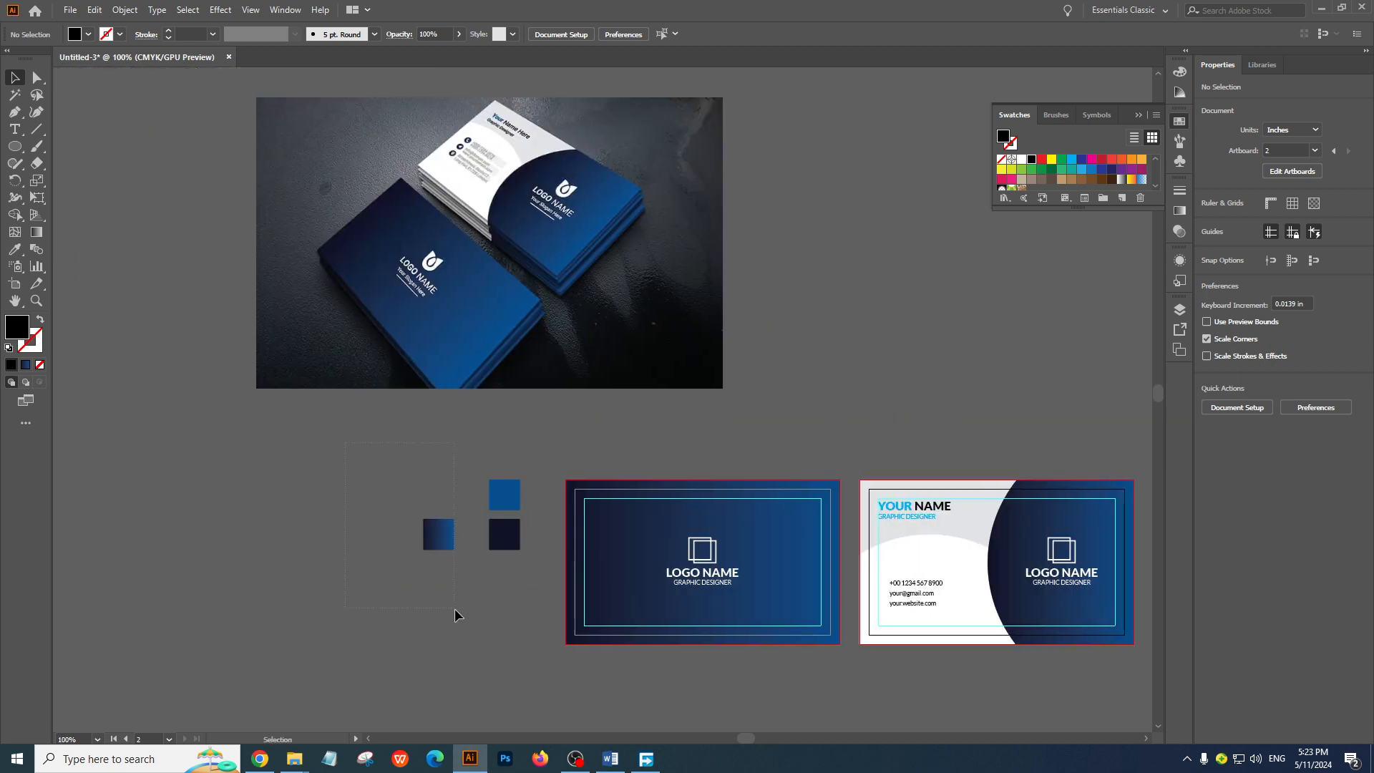
pyautogui.moveTo(555, 585); pyautogui.dragTo(549, 583)
pyautogui.press('Delete')
pyautogui.moveTo(258, 148); pyautogui.dragTo(723, 329)
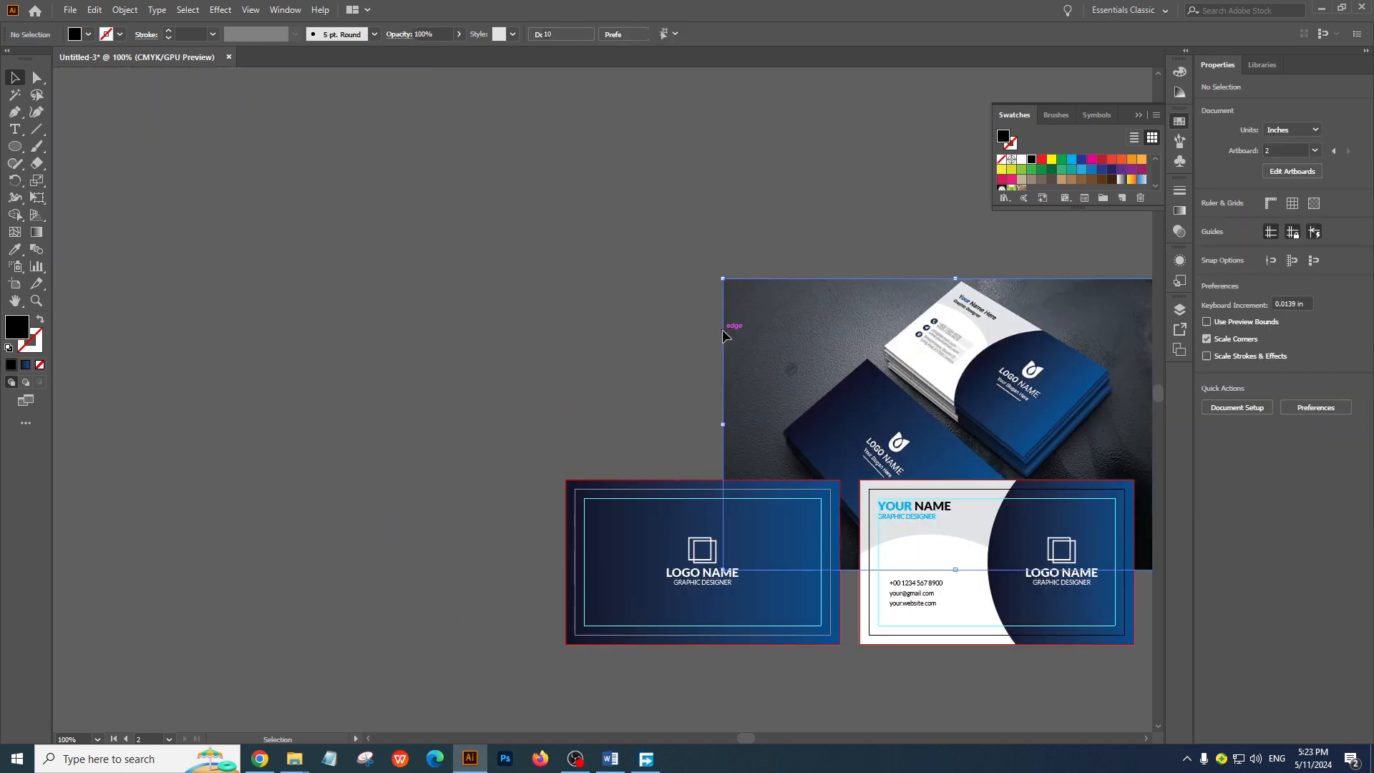
pyautogui.press('Delete')
pyautogui.moveTo(1067, 517); pyautogui.dragTo(716, 335)
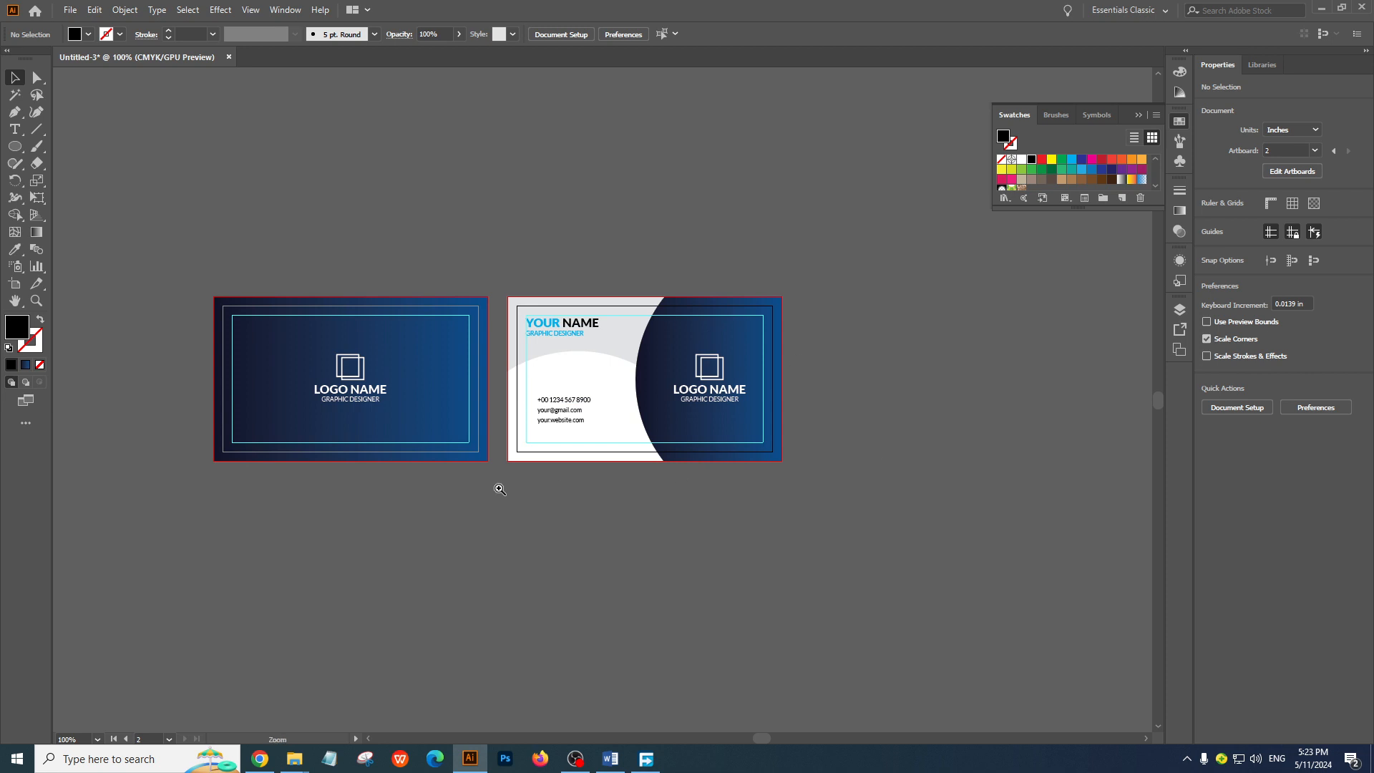
pyautogui.keyDown('ctrl'); pyautogui.click(499, 489); pyautogui.keyUp('ctrl')
pyautogui.keyDown('ctrl'); pyautogui.click(500, 488); pyautogui.keyUp('ctrl')
pyautogui.moveTo(760, 190); pyautogui.dragTo(641, 571)
pyautogui.keyDown('ctrl'); pyautogui.keyDown('alt'); pyautogui.click(619, 441); pyautogui.keyUp('alt'); pyautogui.keyUp('ctrl')
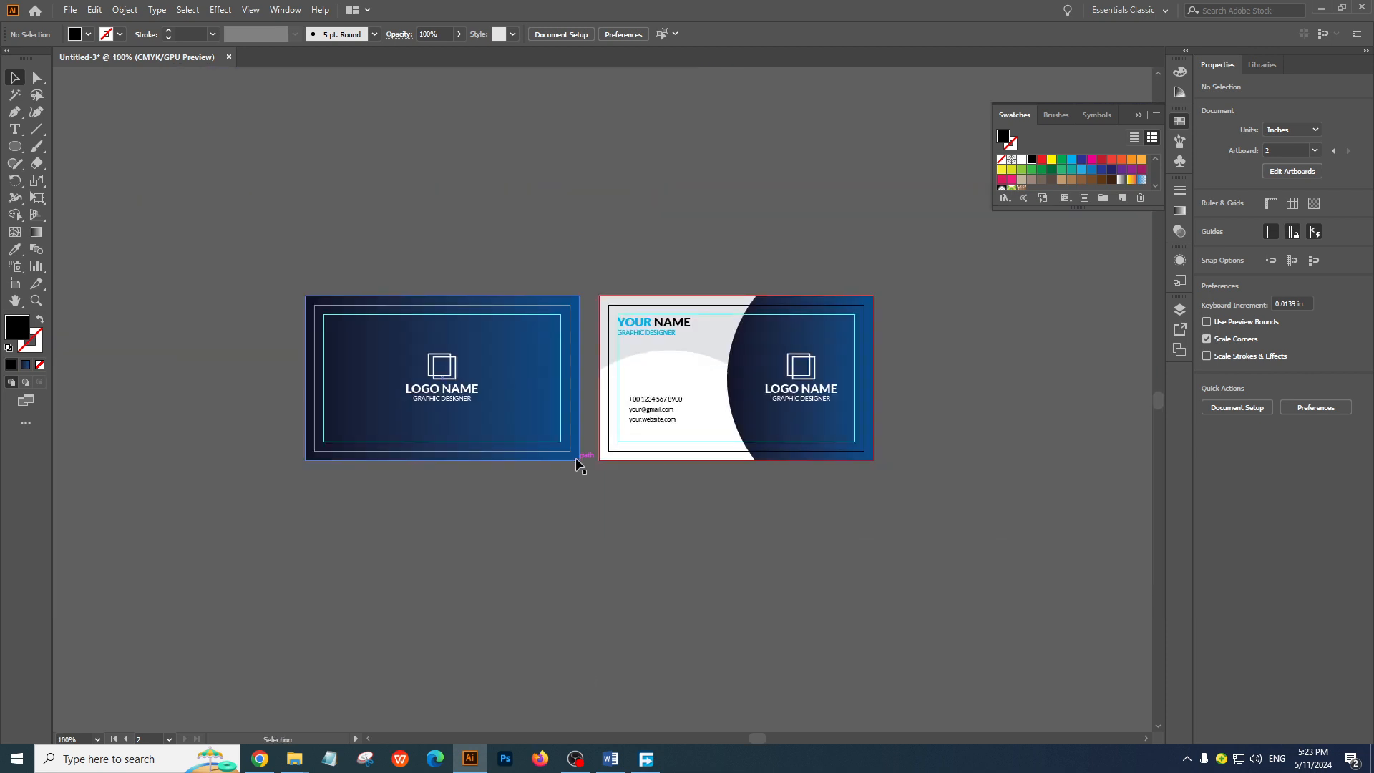
pyautogui.moveTo(1024, 592); pyautogui.dragTo(1022, 592)
pyautogui.click(994, 509)
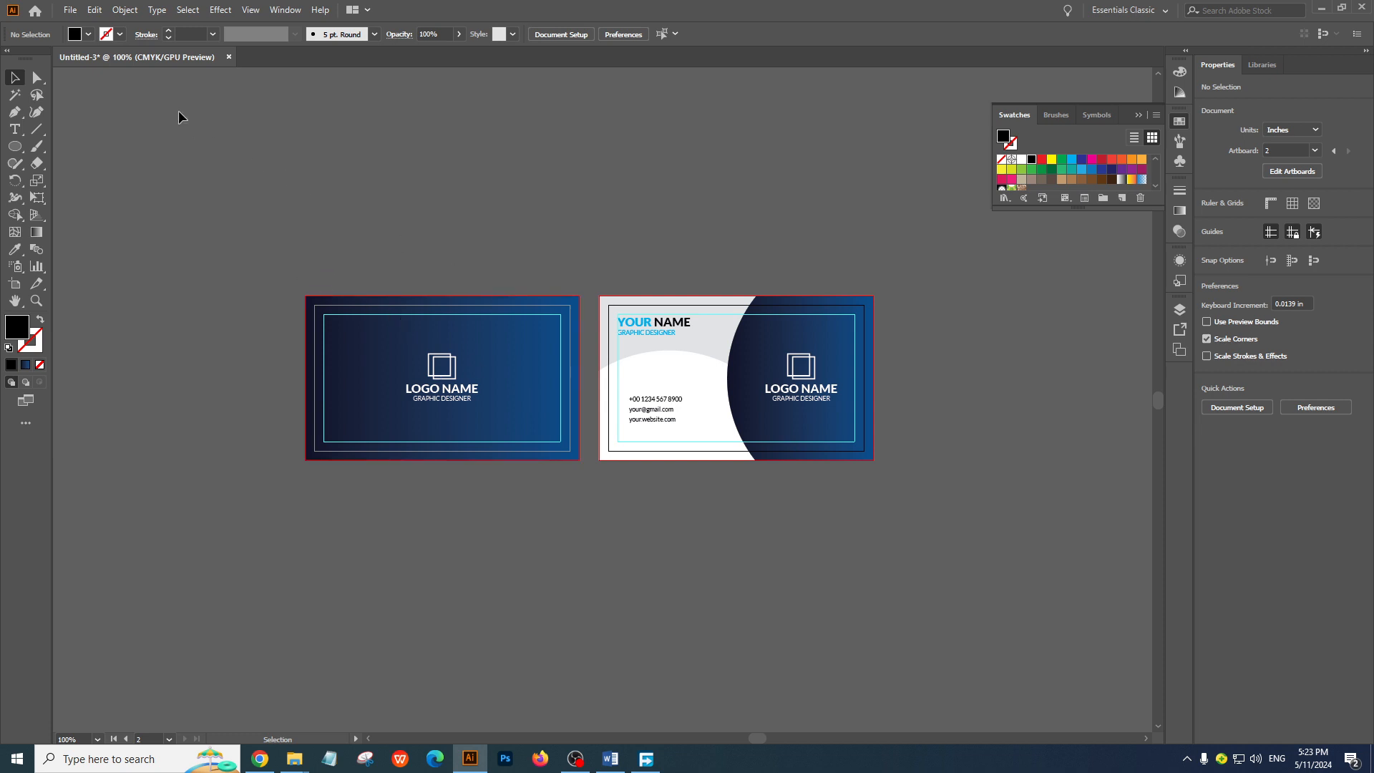
# Start a new document setup and switch its units to pixels
pyautogui.click(69, 10)
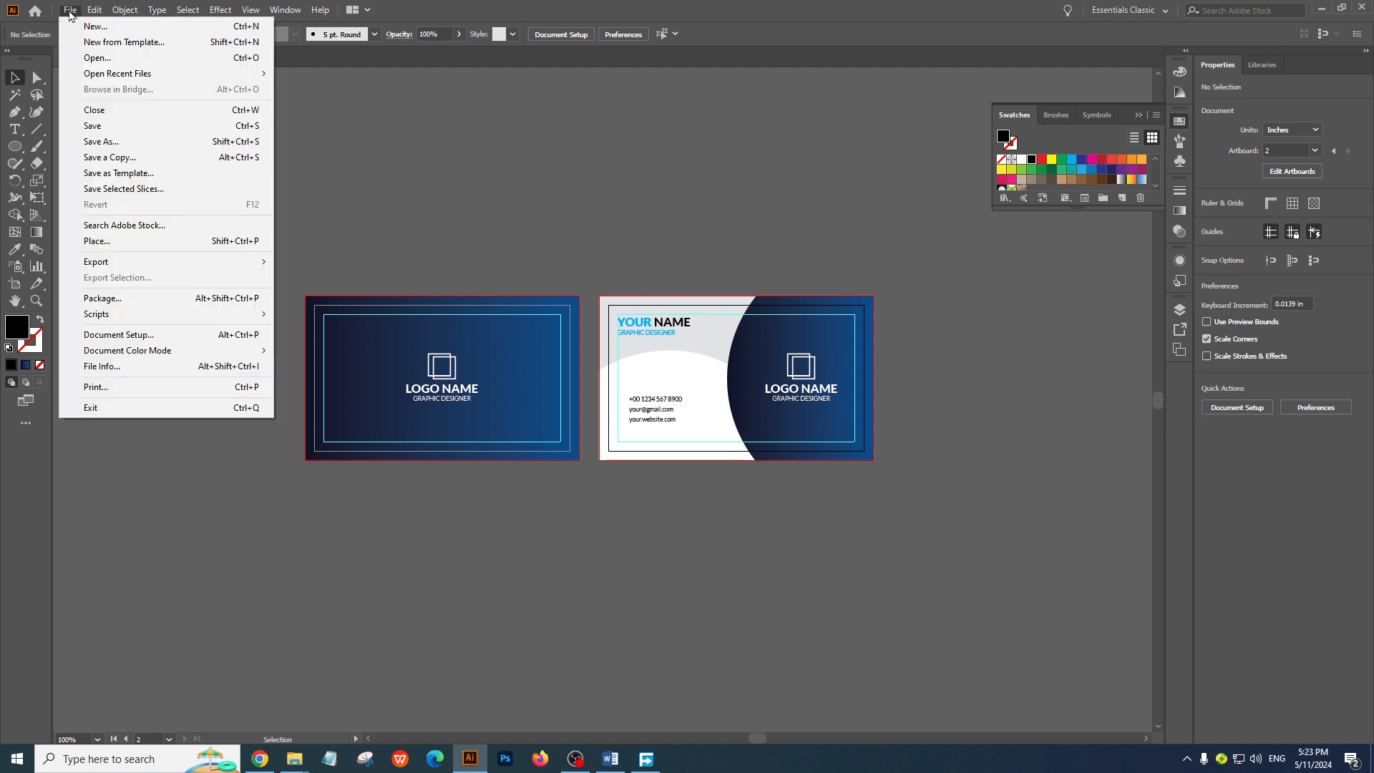
pyautogui.click(99, 31)
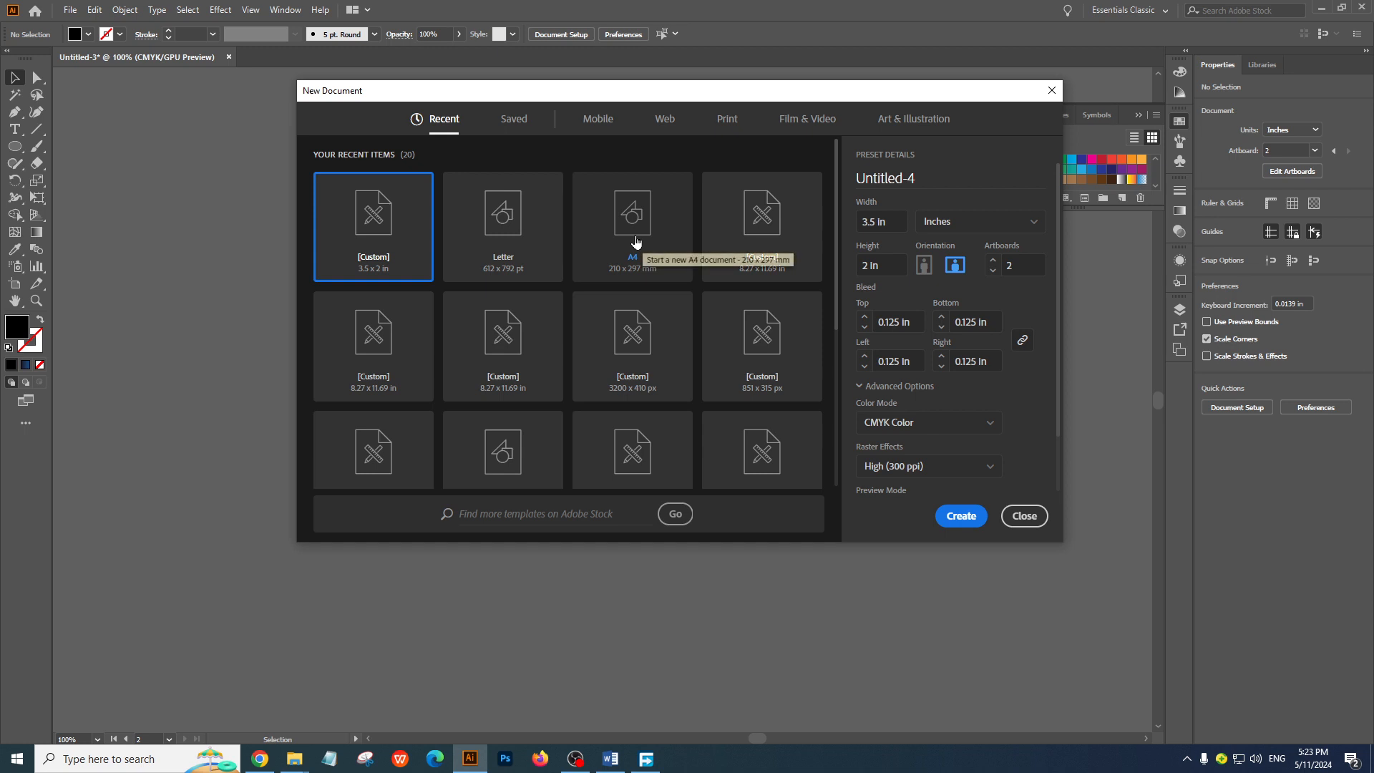
pyautogui.moveTo(895, 223); pyautogui.dragTo(720, 221)
pyautogui.write('2000')
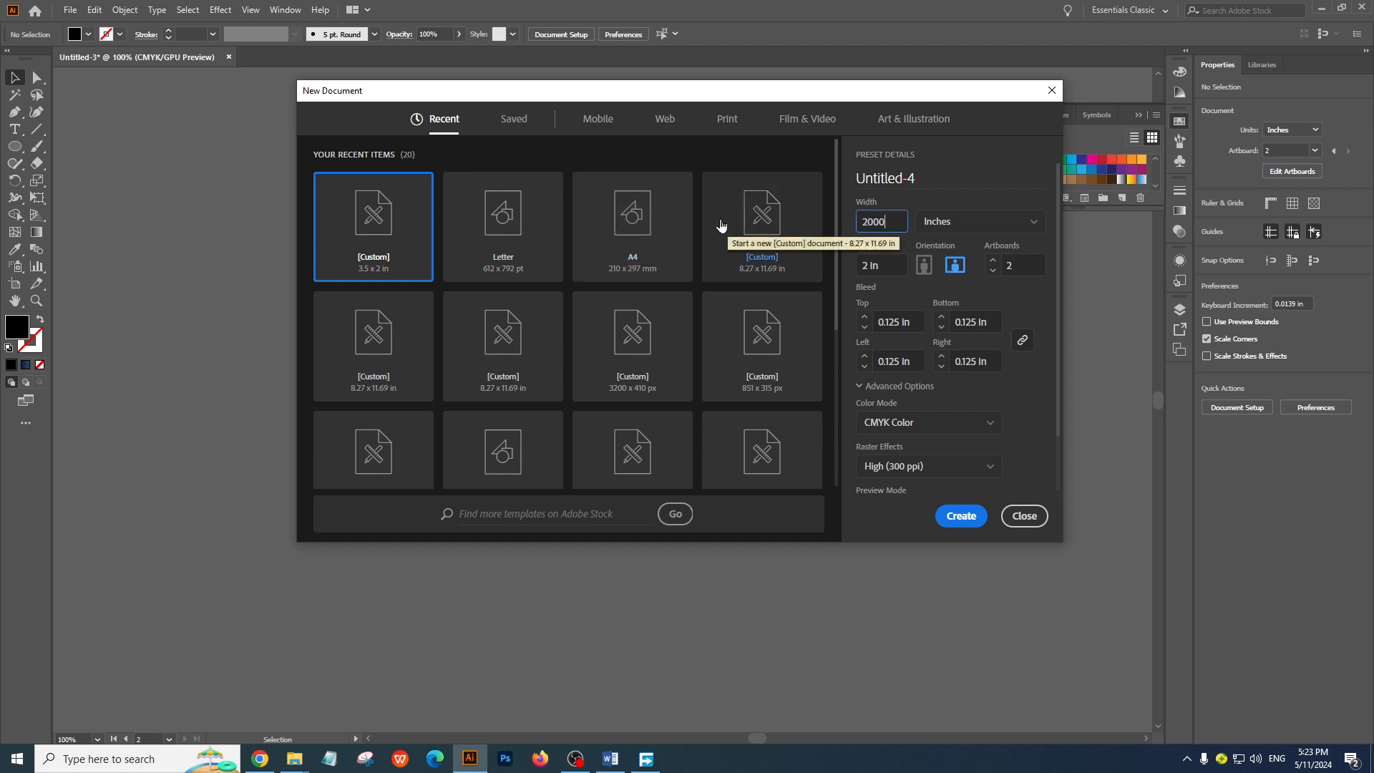
pyautogui.press('Tab')
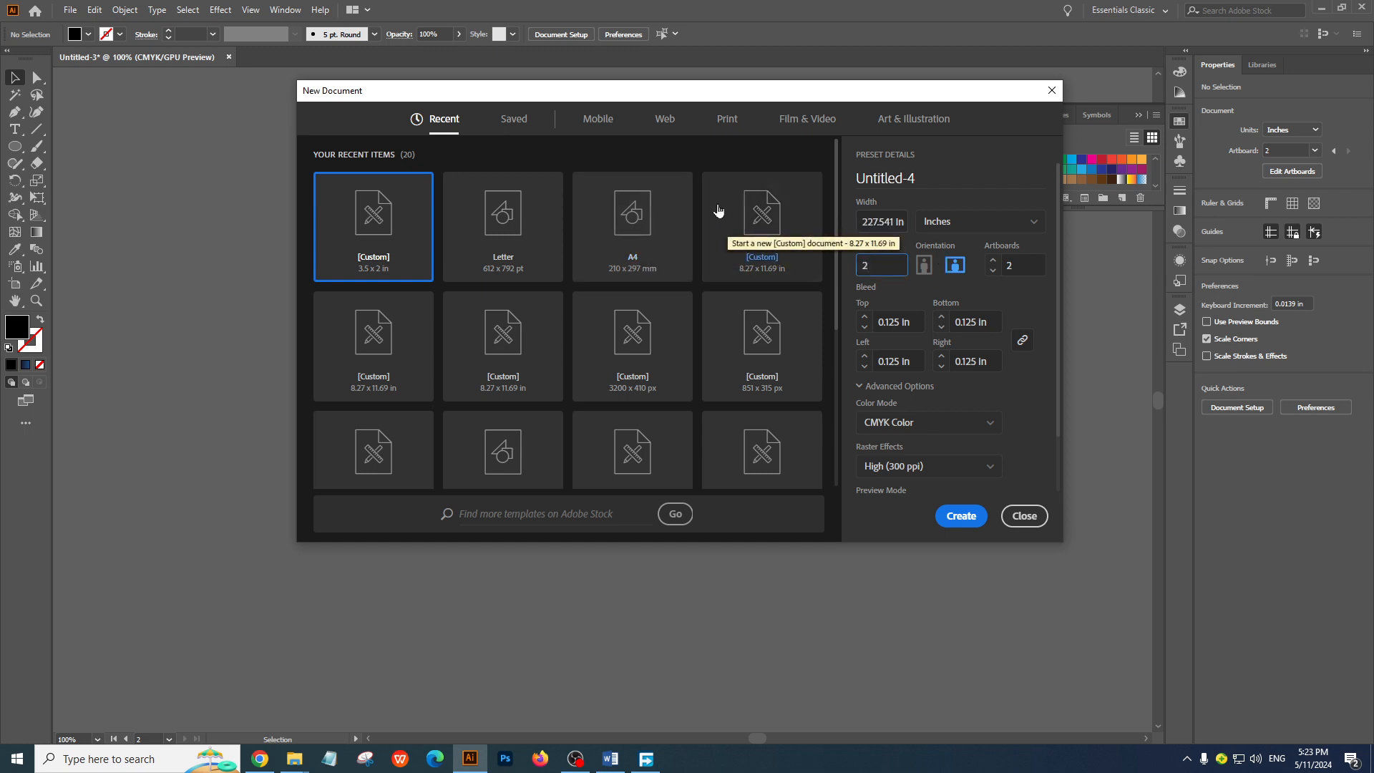
pyautogui.write('2')
pyautogui.click(977, 227)
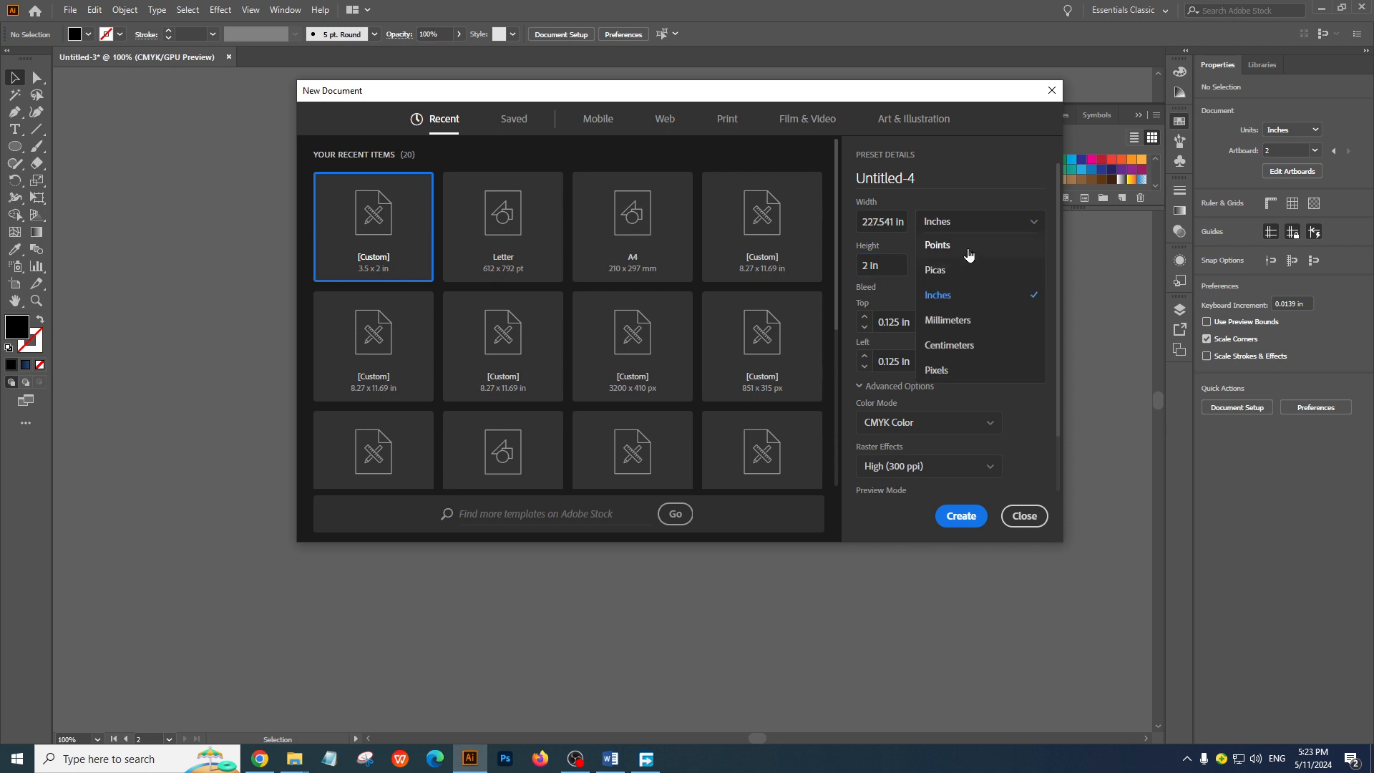
pyautogui.click(959, 371)
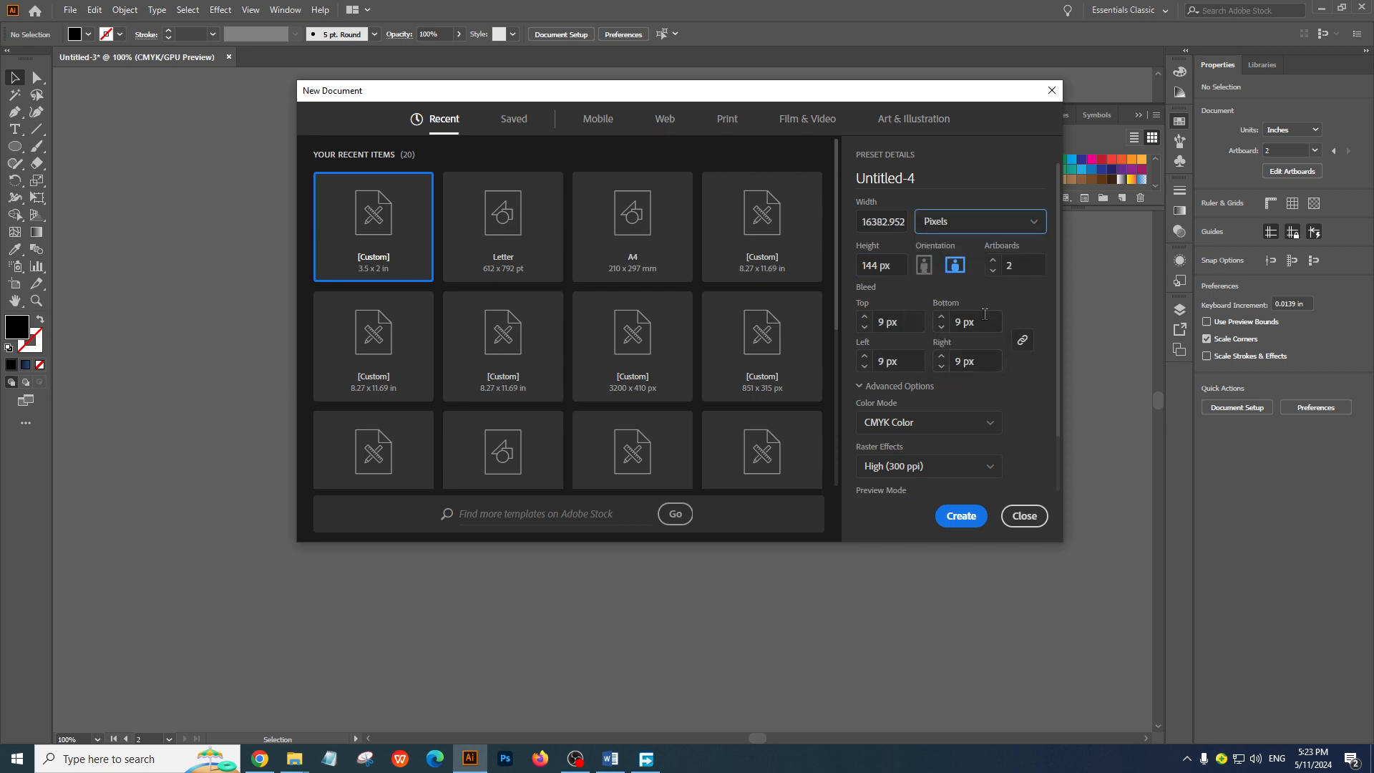
# Create the document with one artboard, 2000 px wide and 2000 px high
pyautogui.click(1018, 274)
pyautogui.write('1')
pyautogui.click(897, 224)
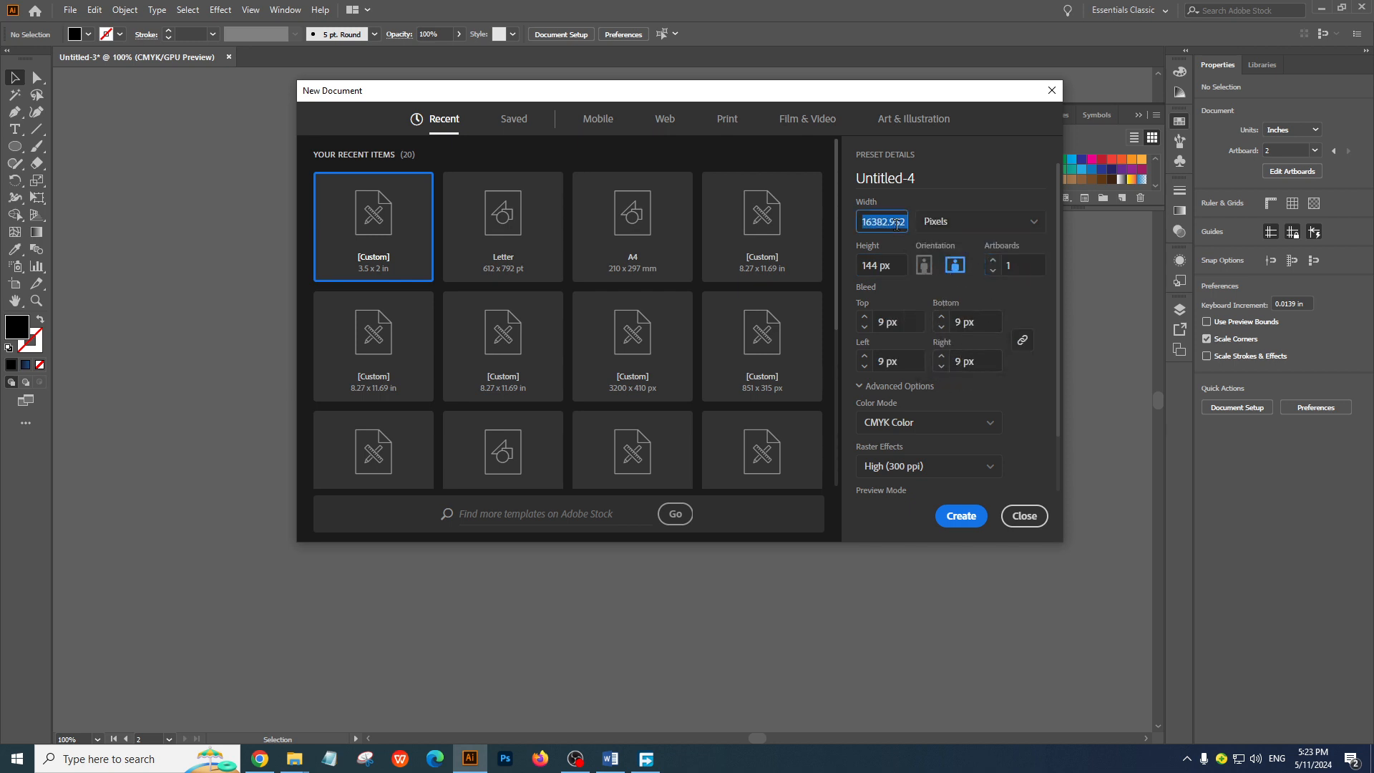
pyautogui.write('2000')
pyautogui.press('Tab')
pyautogui.write('20')
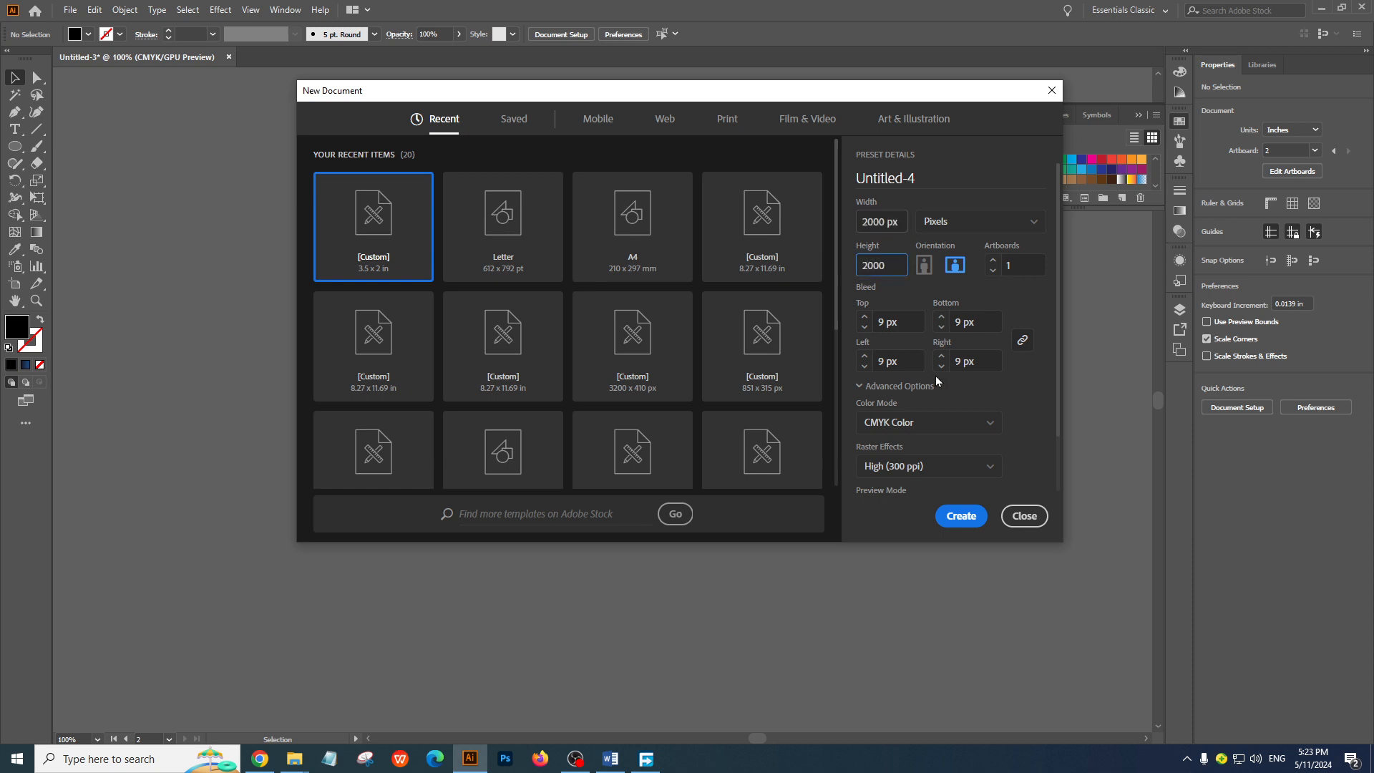
pyautogui.click(962, 517)
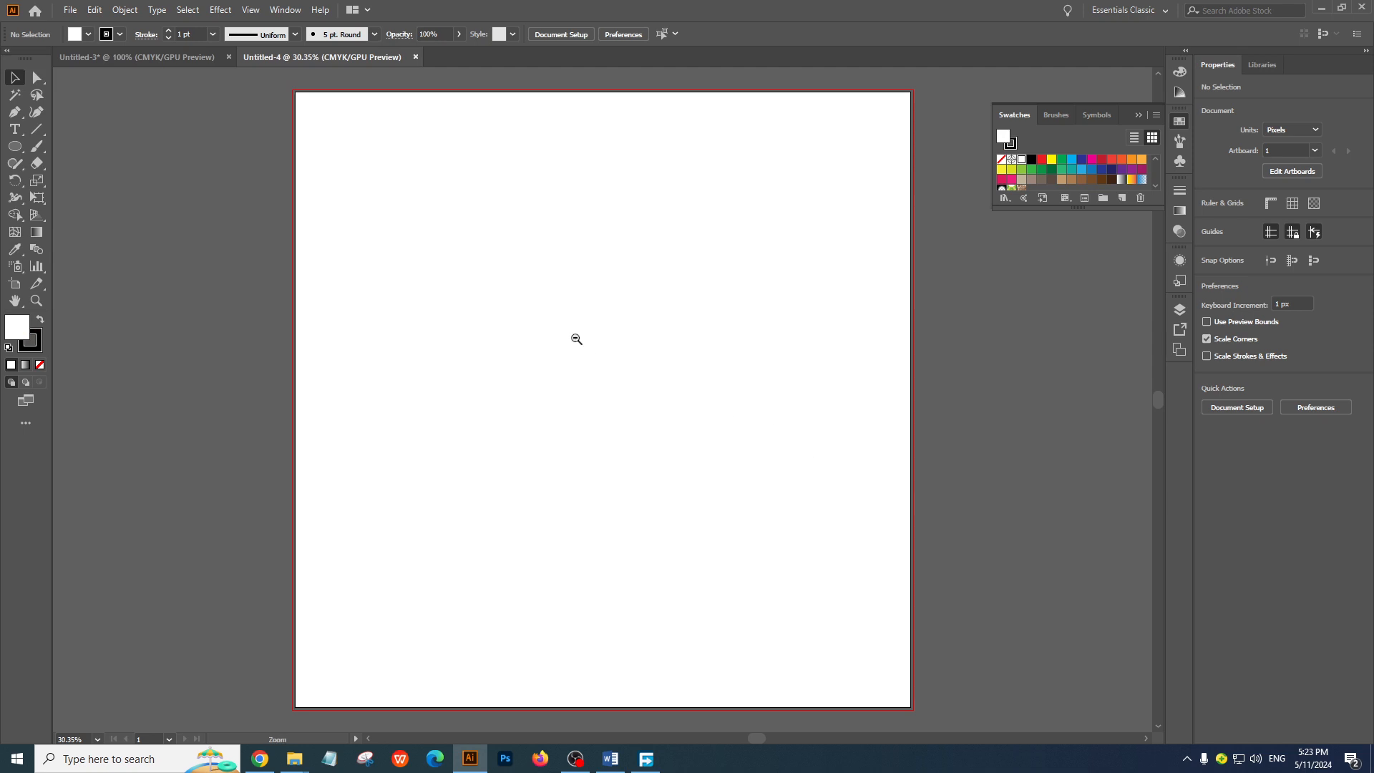
# Close the new document and create another one at 2000 x 2000 px without bleed
pyautogui.keyDown('ctrl'); pyautogui.keyDown('alt'); pyautogui.click(577, 338); pyautogui.keyUp('alt'); pyautogui.keyUp('ctrl')
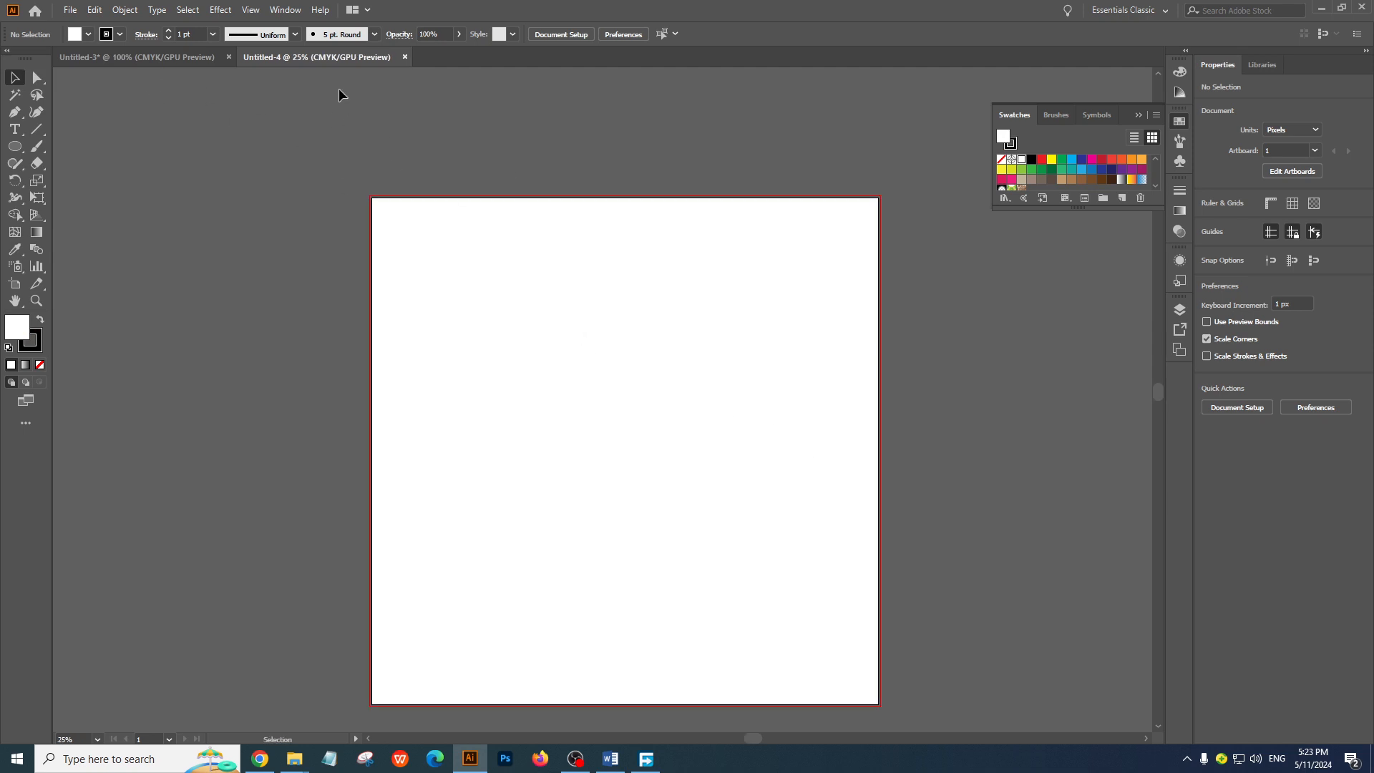
pyautogui.click(405, 57)
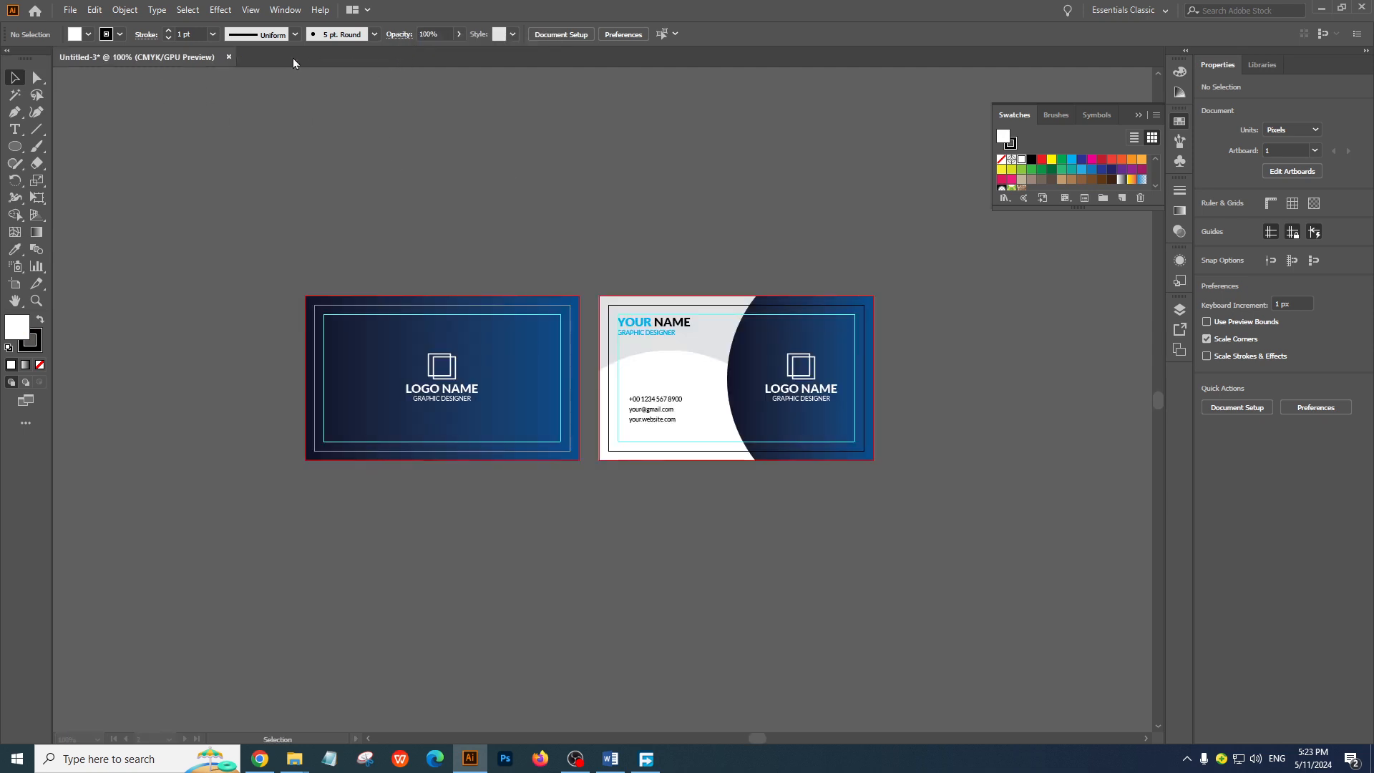
pyautogui.click(70, 10)
pyautogui.click(96, 26)
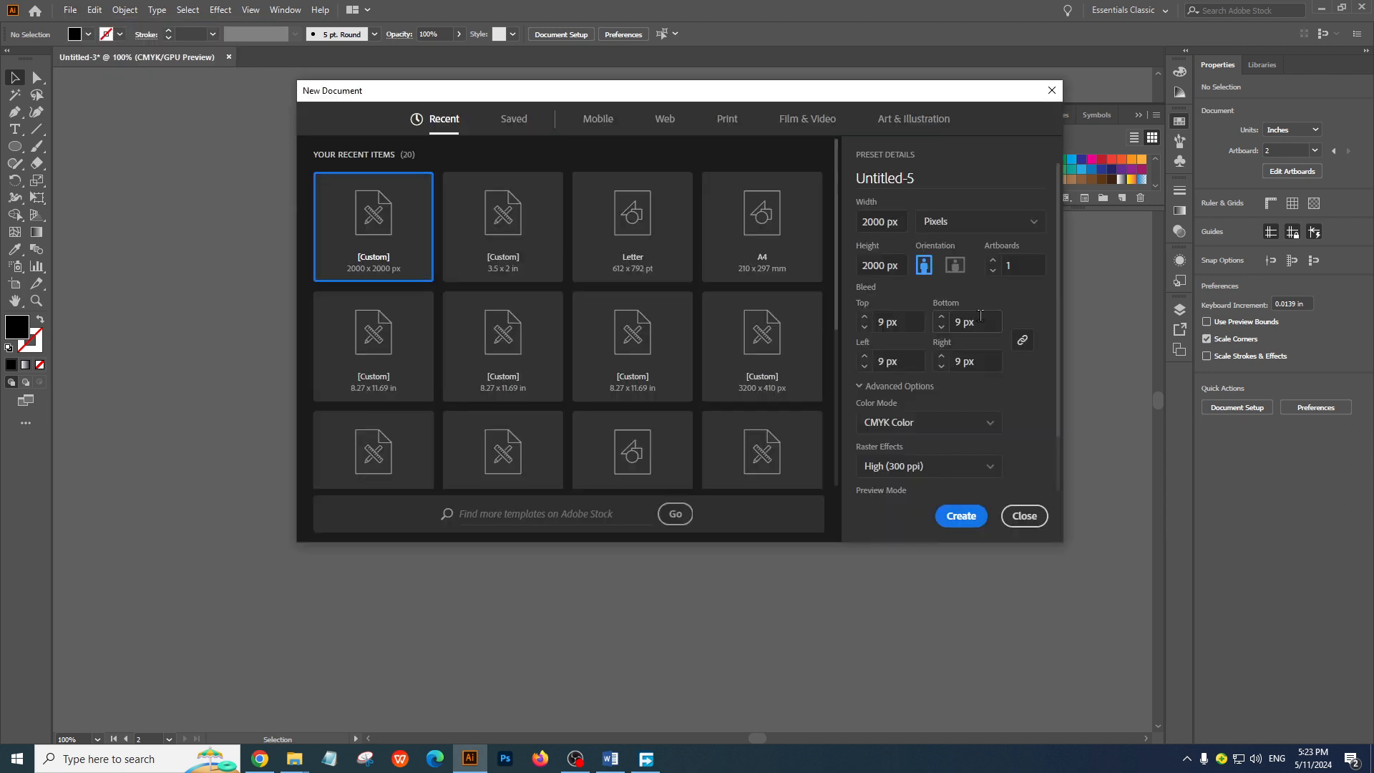
pyautogui.click(982, 320)
pyautogui.press('Down')
pyautogui.press('Down')
pyautogui.press('Down')
pyautogui.press('Down')
pyautogui.press('Down')
pyautogui.press('Down')
pyautogui.press('Down')
pyautogui.press('Down')
pyautogui.press('Down')
pyautogui.click(963, 516)
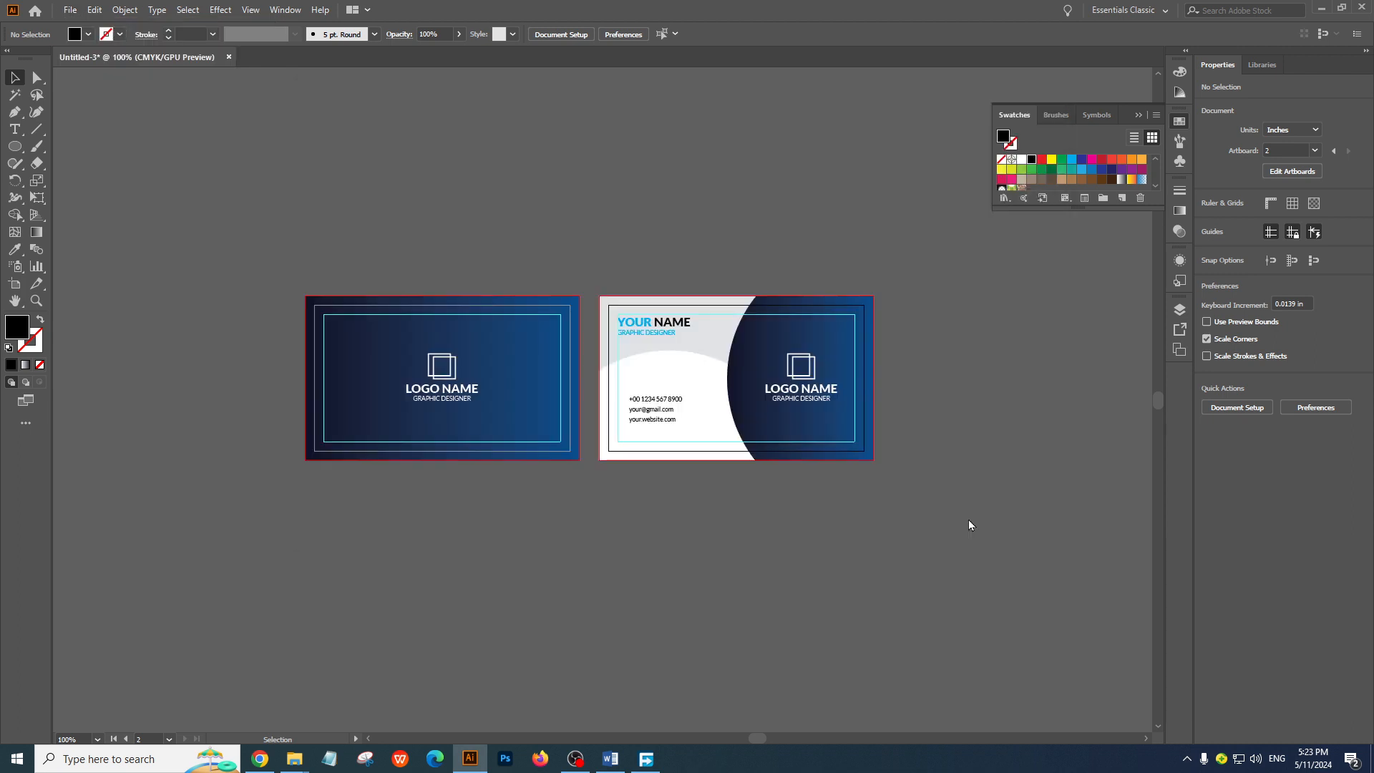
# Copy the card front's artwork from the business card document into the new square document
pyautogui.click(96, 51)
pyautogui.moveTo(584, 485); pyautogui.dragTo(585, 485)
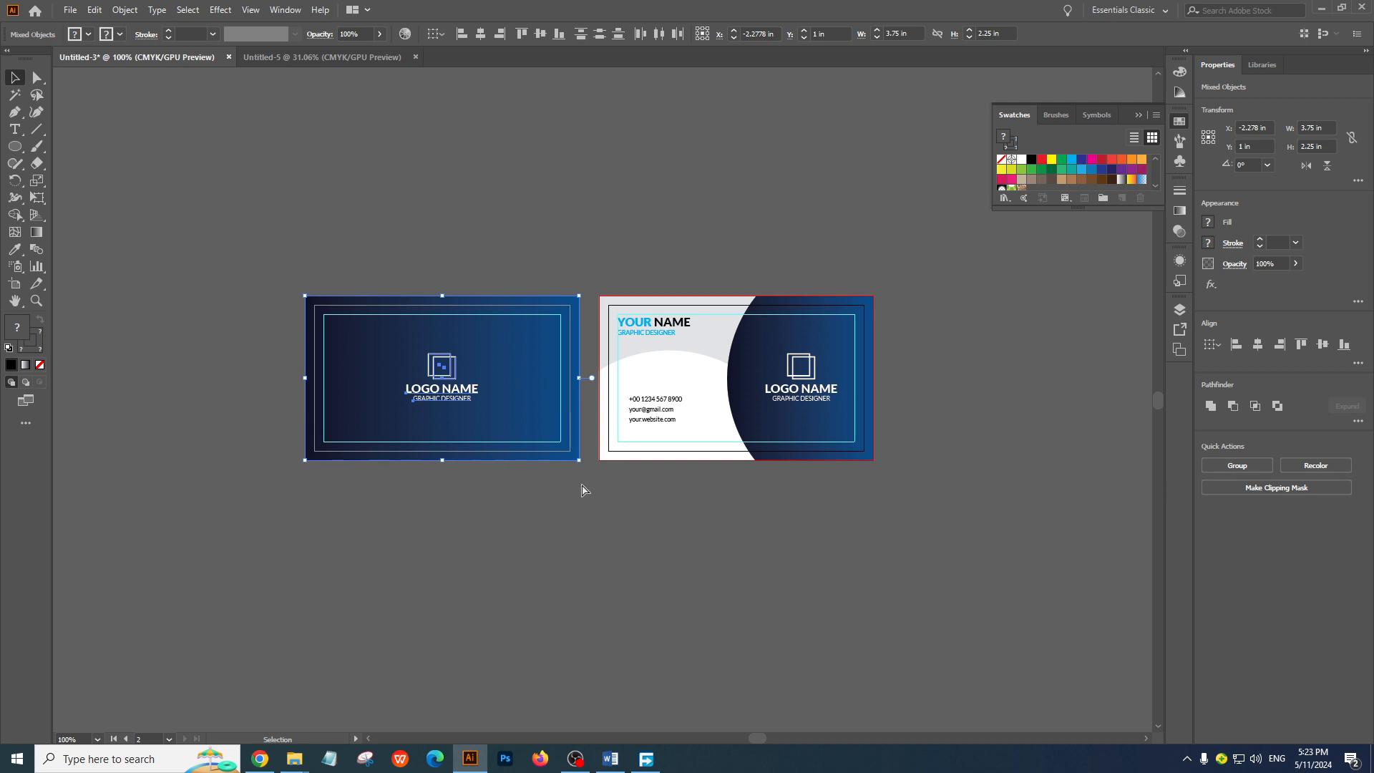
pyautogui.press('a')
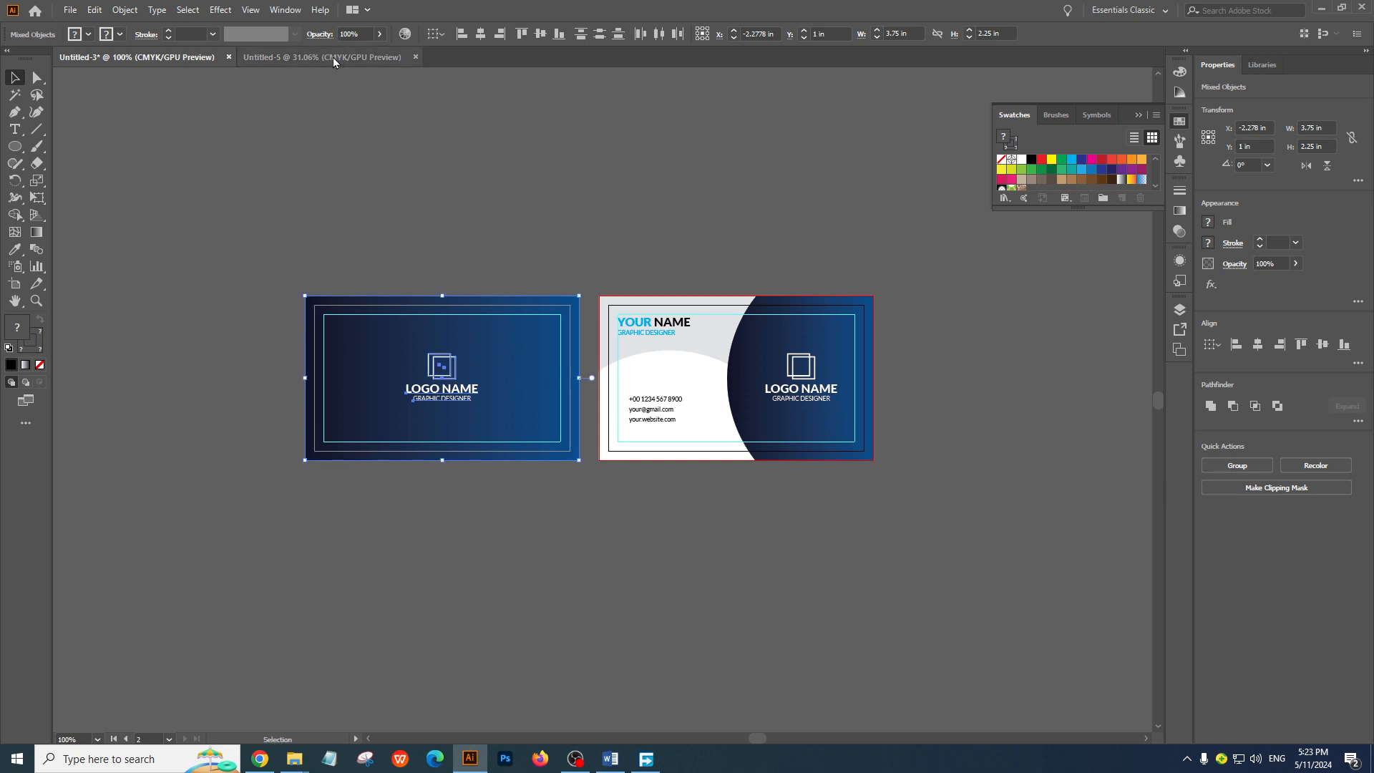
pyautogui.click(325, 57)
pyautogui.hotkey('ctrl', 'v')
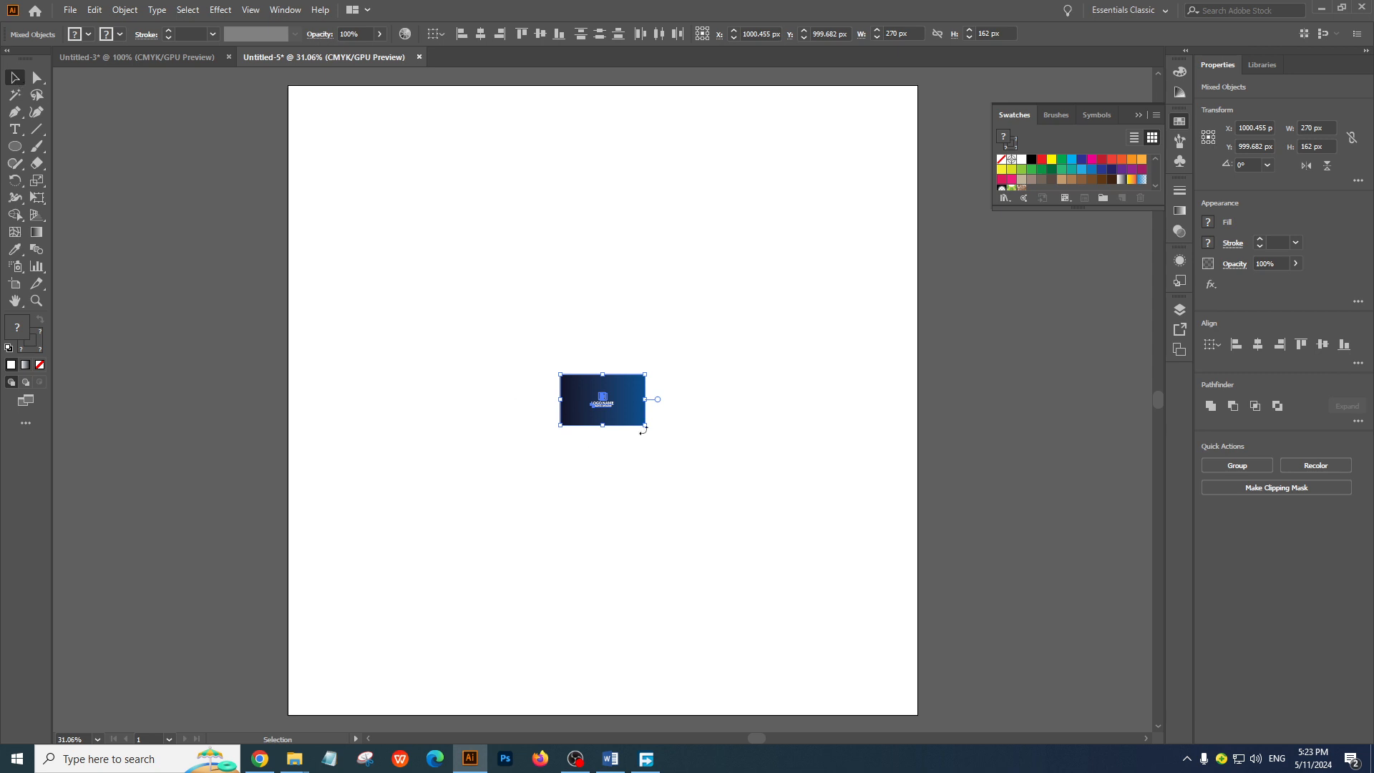
# Try enlarging the pasted card front to about 1727 x 1036 px, and undo the scaling and the paste
pyautogui.moveTo(645, 426); pyautogui.dragTo(874, 579)
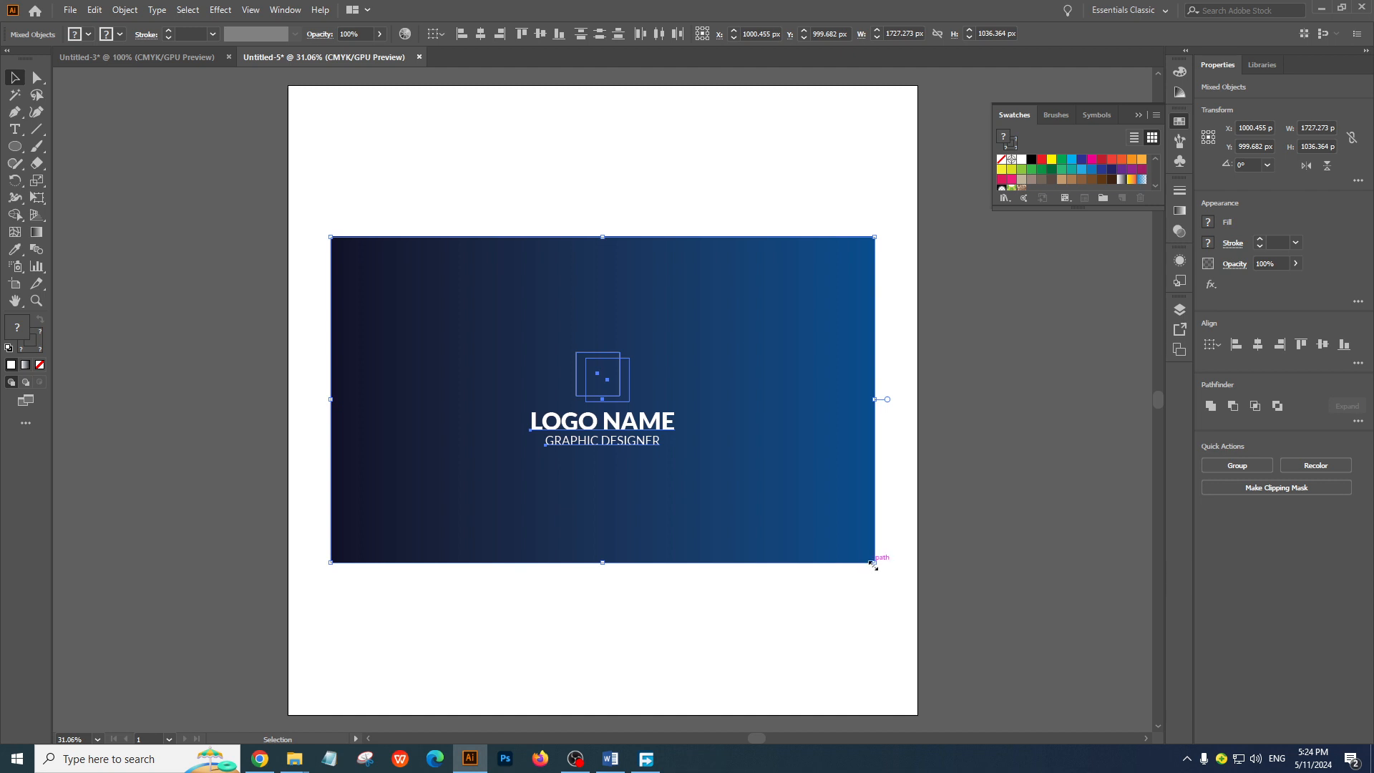
pyautogui.hotkey('ctrl', 'z')
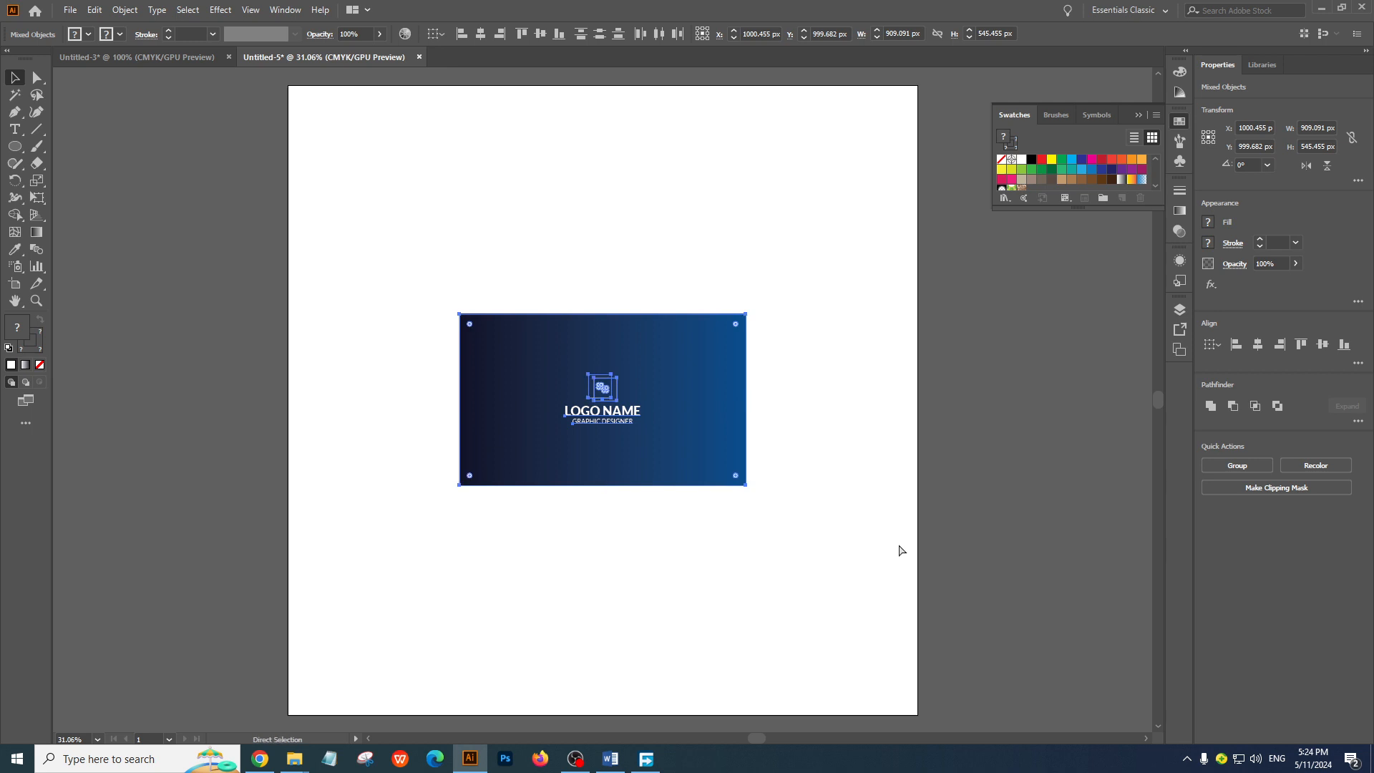
pyautogui.hotkey('ctrl', 'z')
pyautogui.hotkey('ctrl', 'z')
# Group all the artwork of the card front in the business card document and deselect it
pyautogui.click(204, 60)
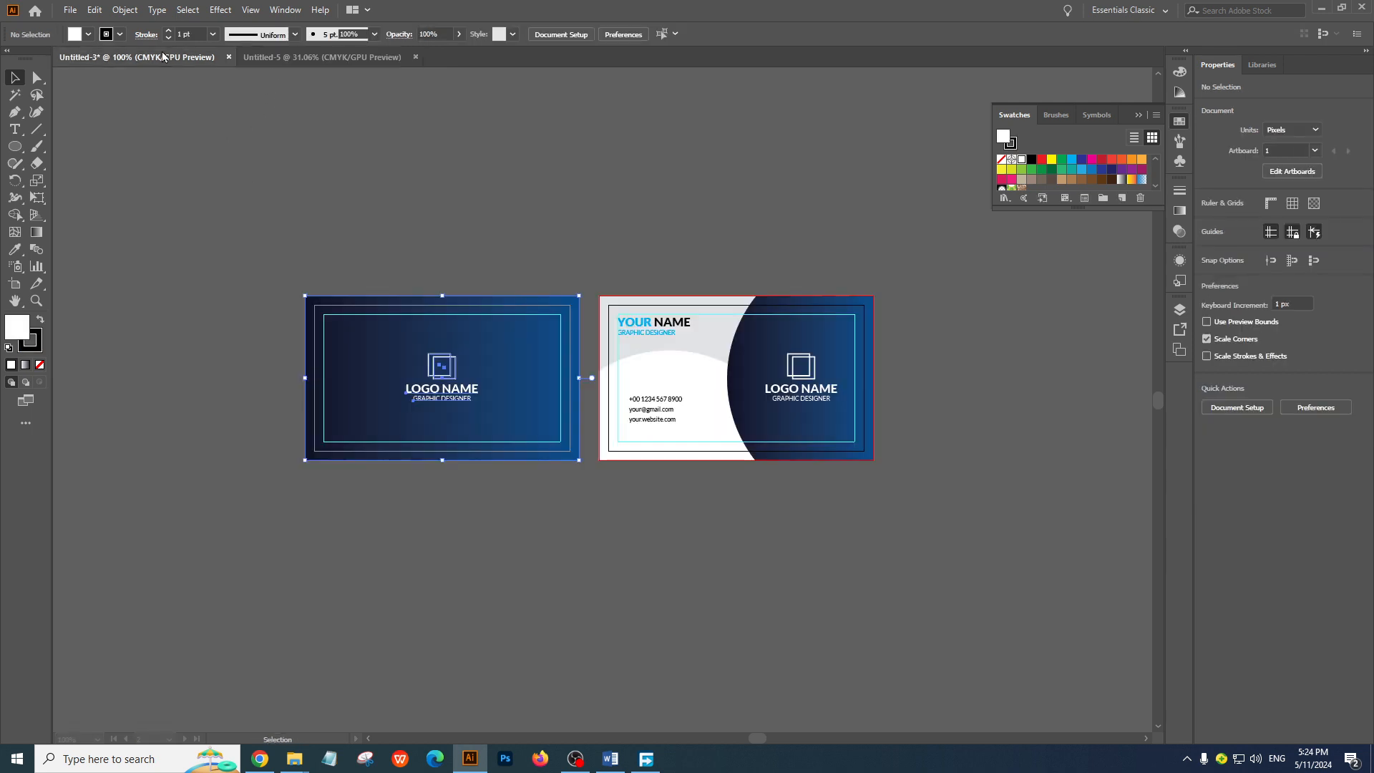
pyautogui.click(239, 230)
pyautogui.hotkey('ctrl', 'a')
pyautogui.press('a')
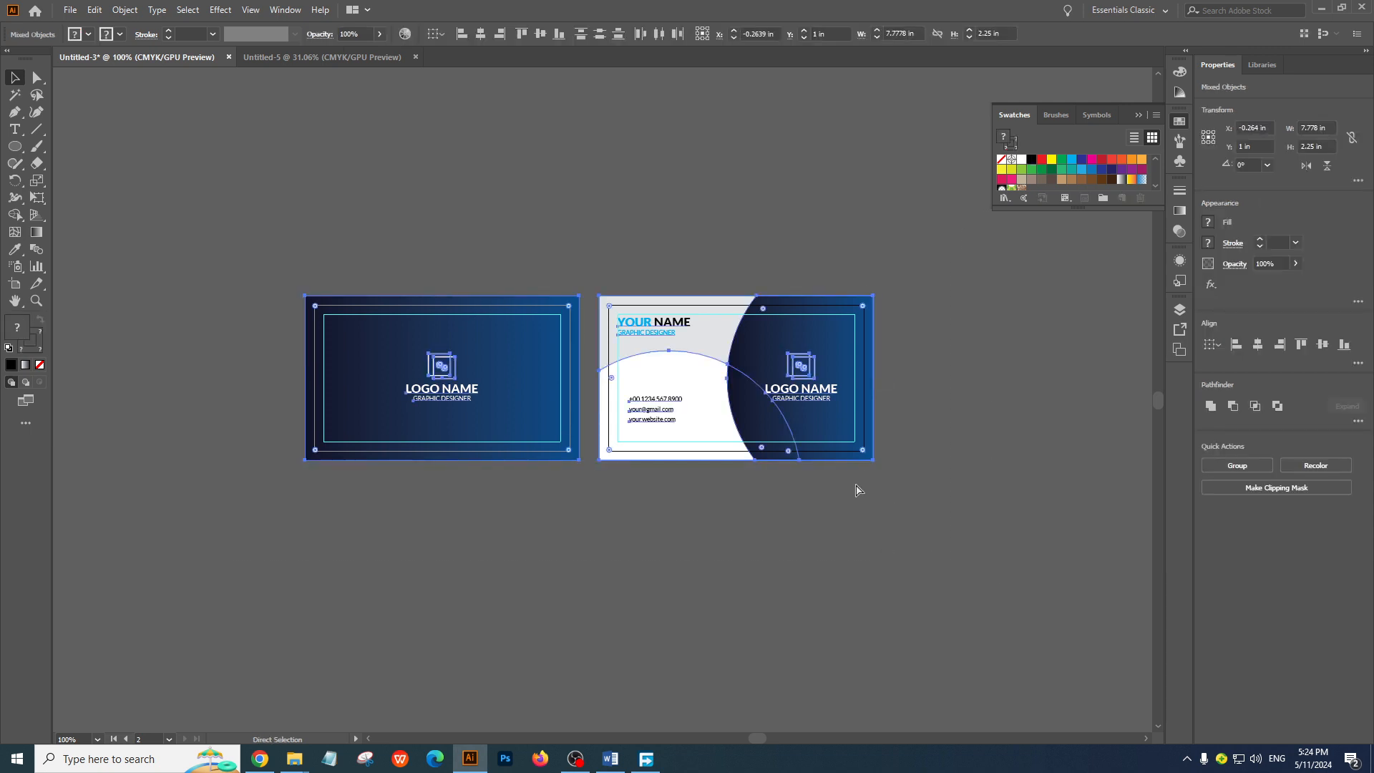
pyautogui.press('v')
pyautogui.moveTo(140, 195); pyautogui.dragTo(581, 509)
pyautogui.click(961, 329)
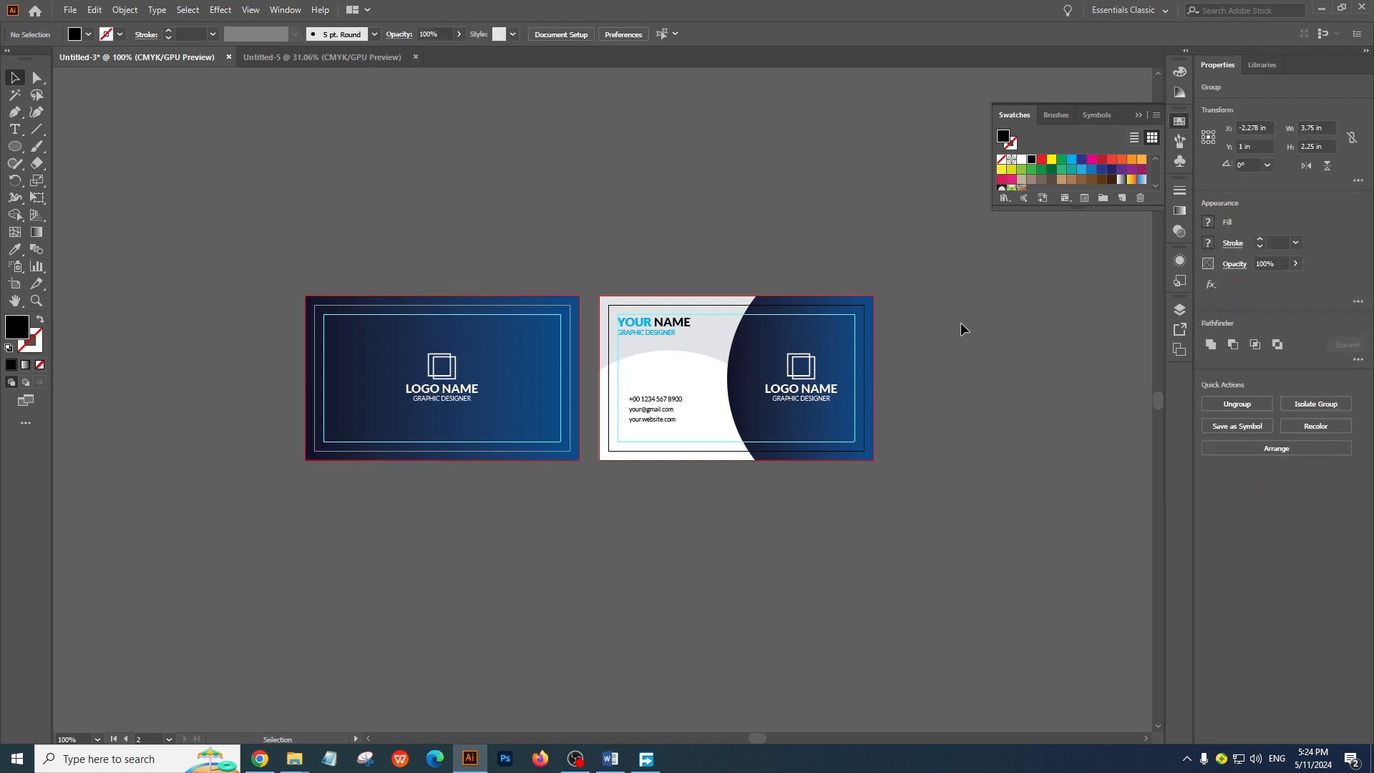
# Group all the artwork of the card back and deselect it
pyautogui.moveTo(961, 324); pyautogui.dragTo(603, 525)
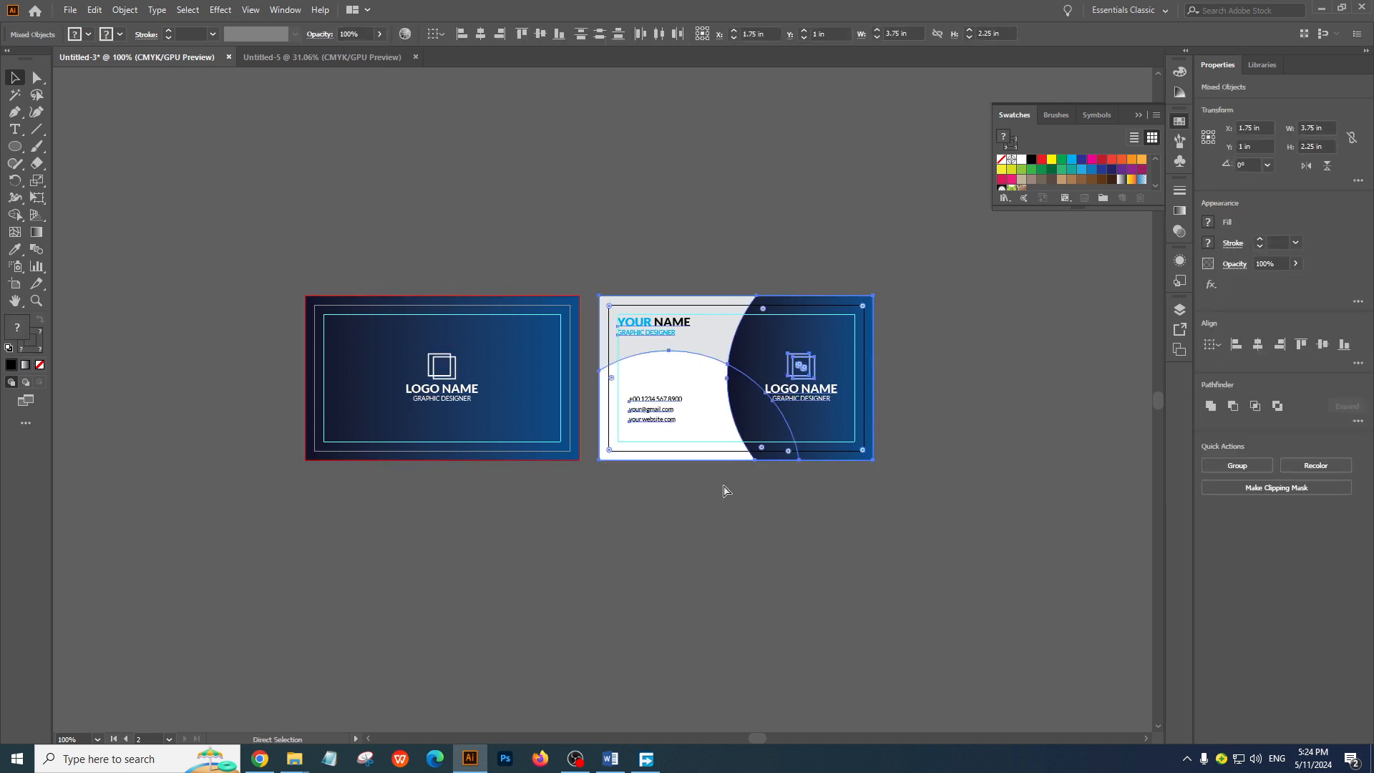
pyautogui.hotkey('ctrl', 'g')
pyautogui.click(804, 560)
# Copy both grouped card sides into the 2000 x 2000 px document and deselect them
pyautogui.moveTo(283, 275); pyautogui.dragTo(1014, 583)
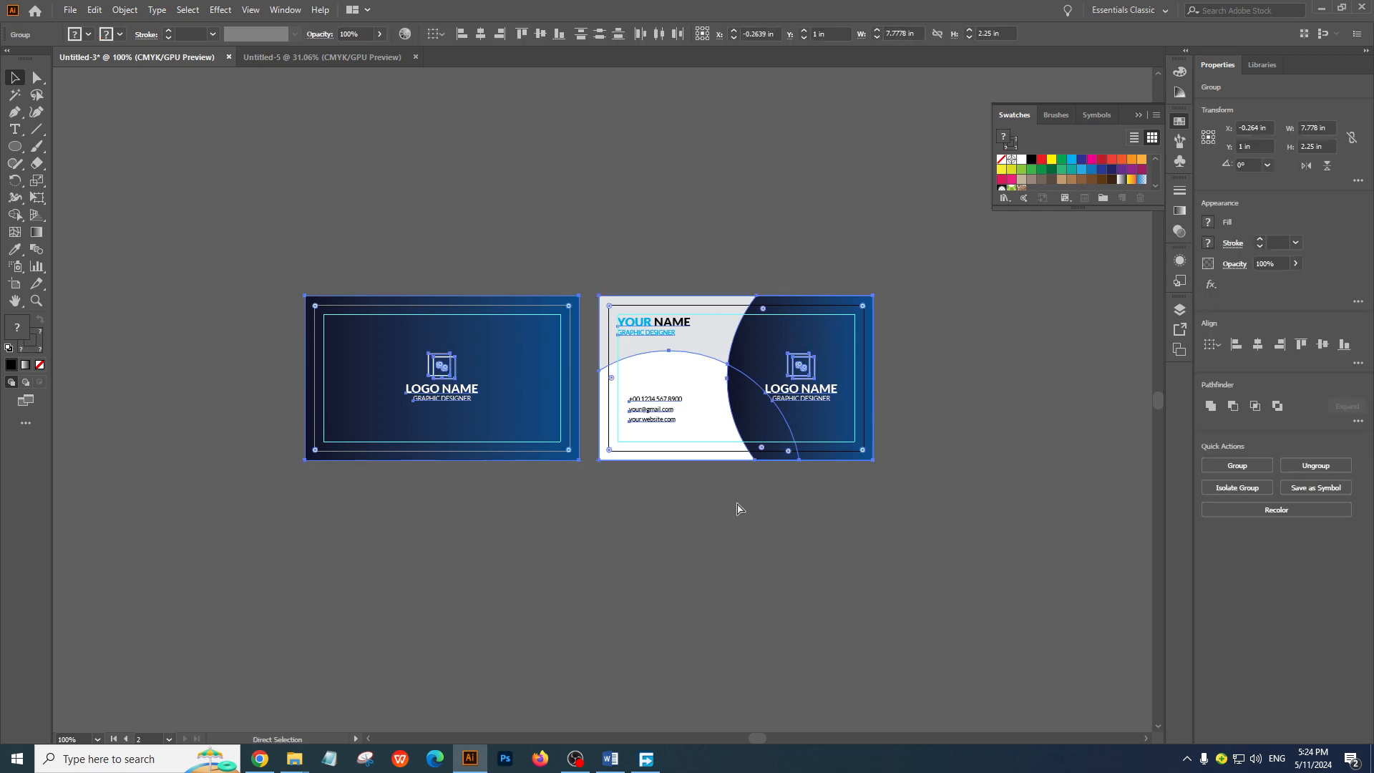
pyautogui.click(334, 55)
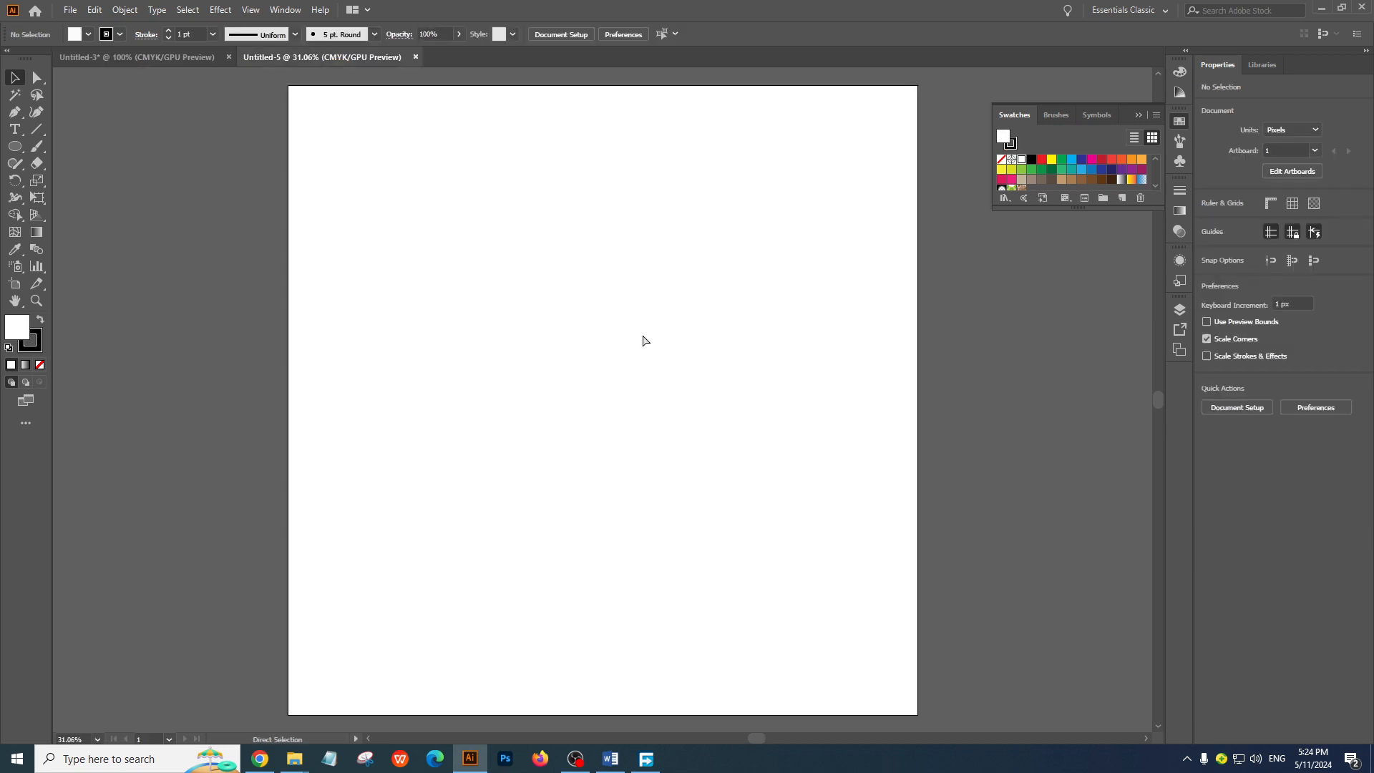
pyautogui.hotkey('ctrl', 'v')
pyautogui.click(707, 463)
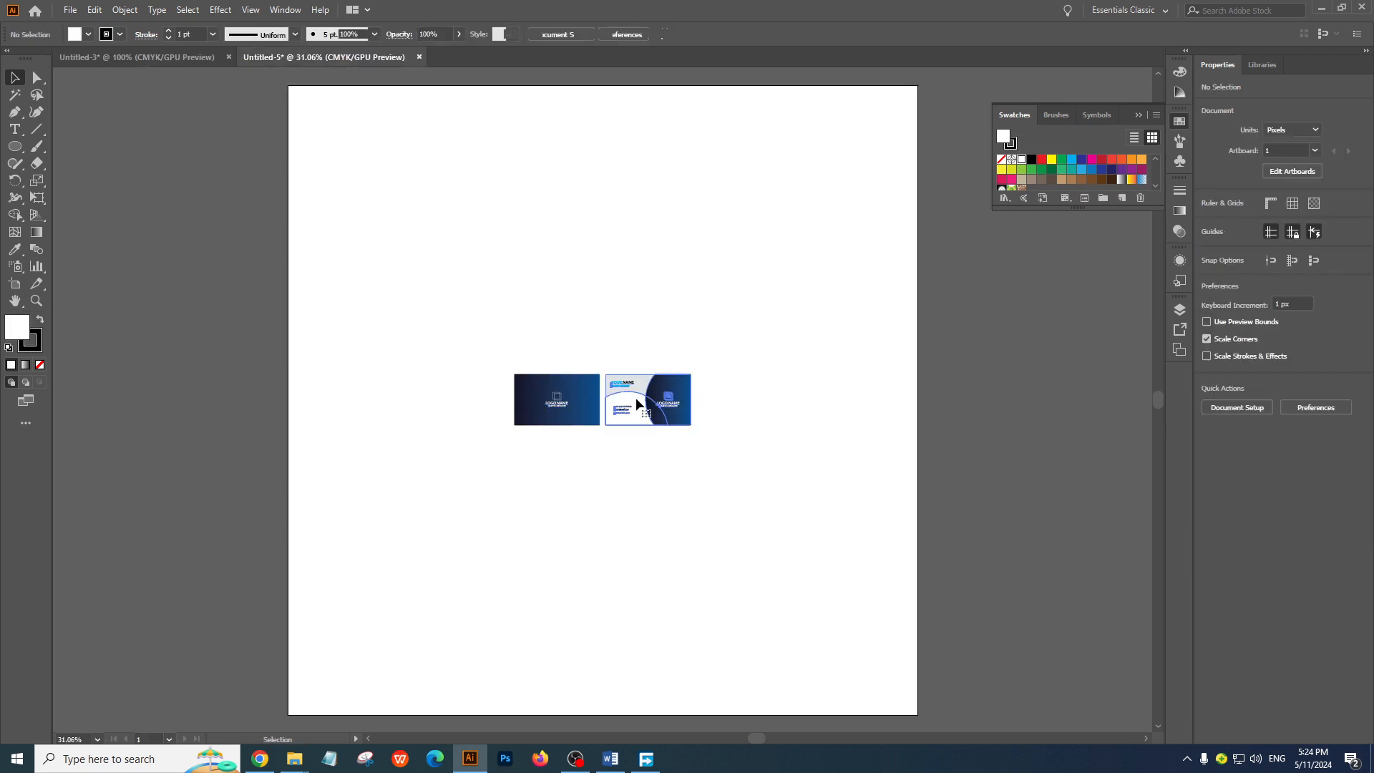
# Try placing the card back below the card front, and undo the move
pyautogui.moveTo(636, 397); pyautogui.dragTo(530, 478)
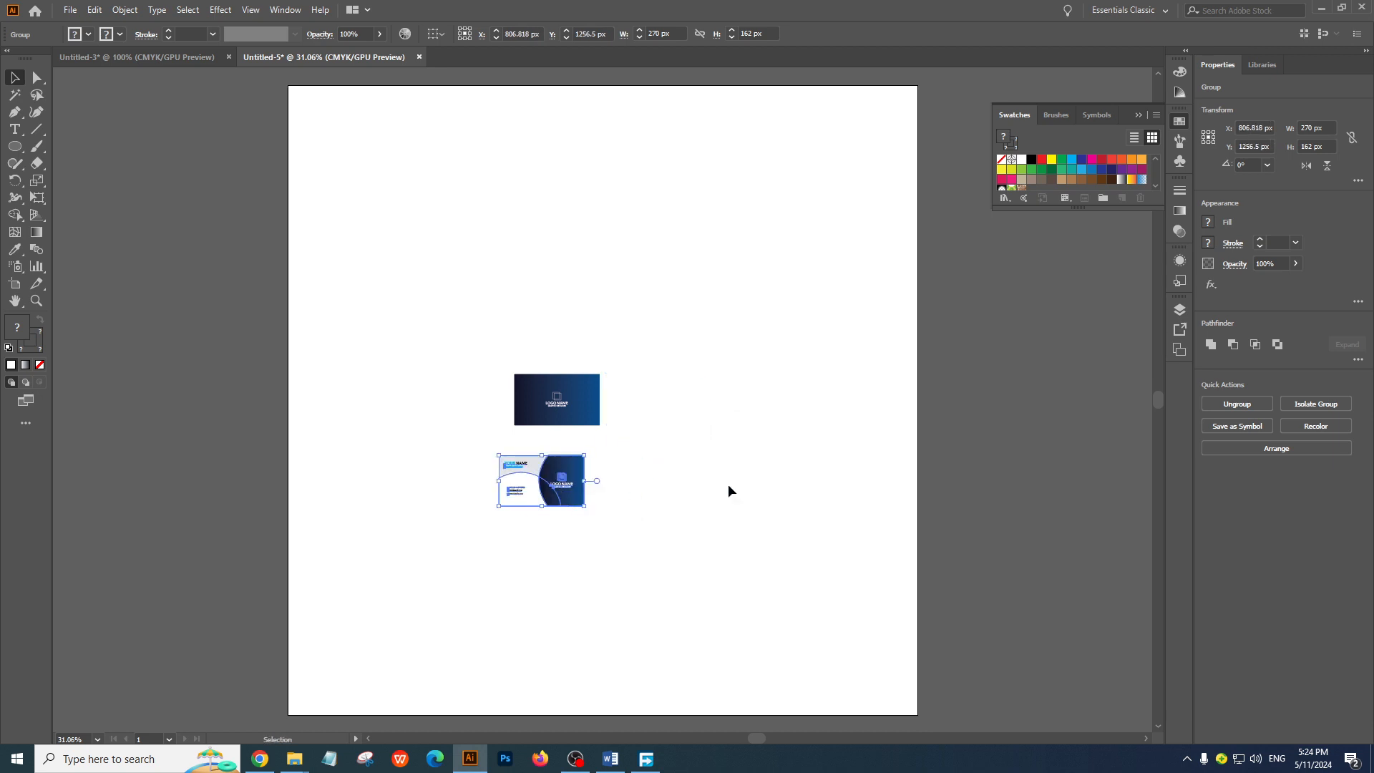
pyautogui.click(728, 484)
pyautogui.click(580, 419)
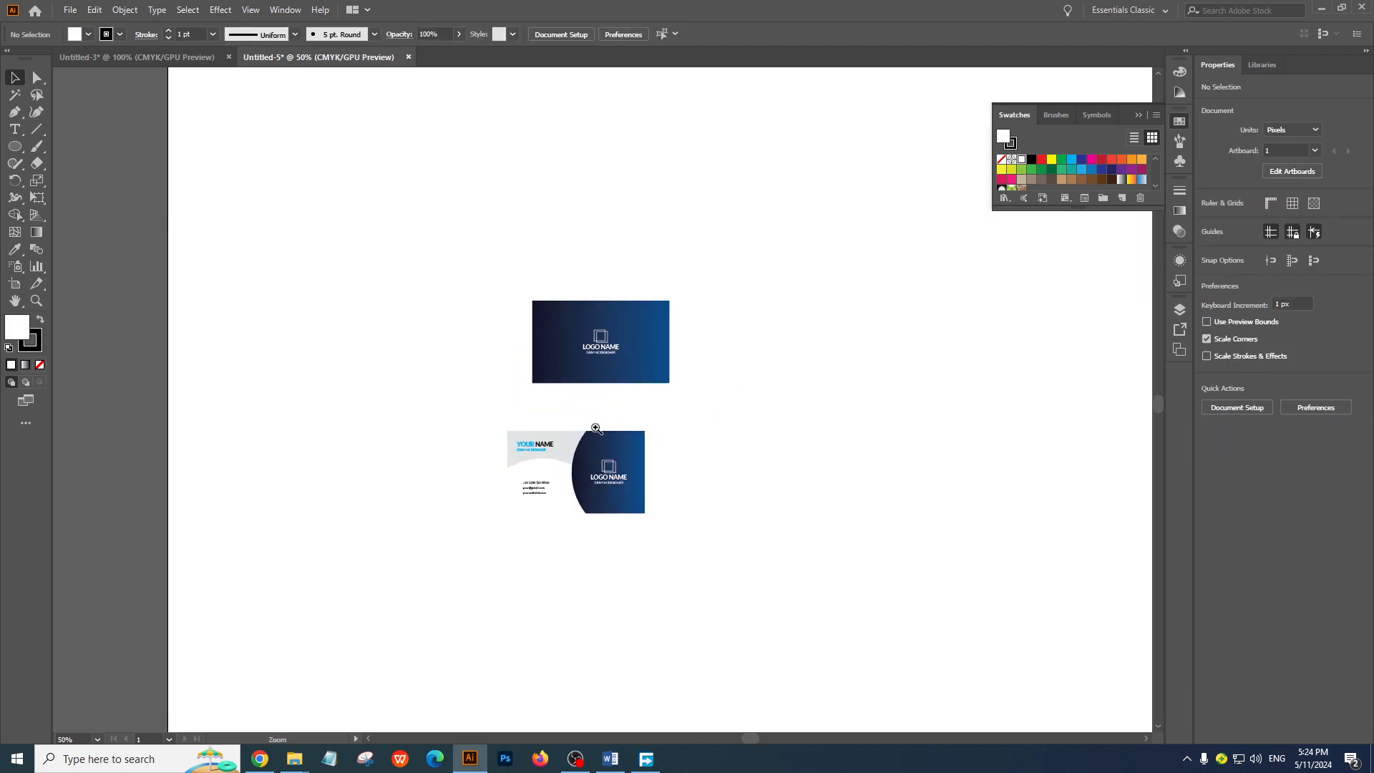
pyautogui.hotkey('ctrl', 'z')
# Move the pasted card back directly below the card front, with their side edges lined up and a small gap between
pyautogui.click(191, 58)
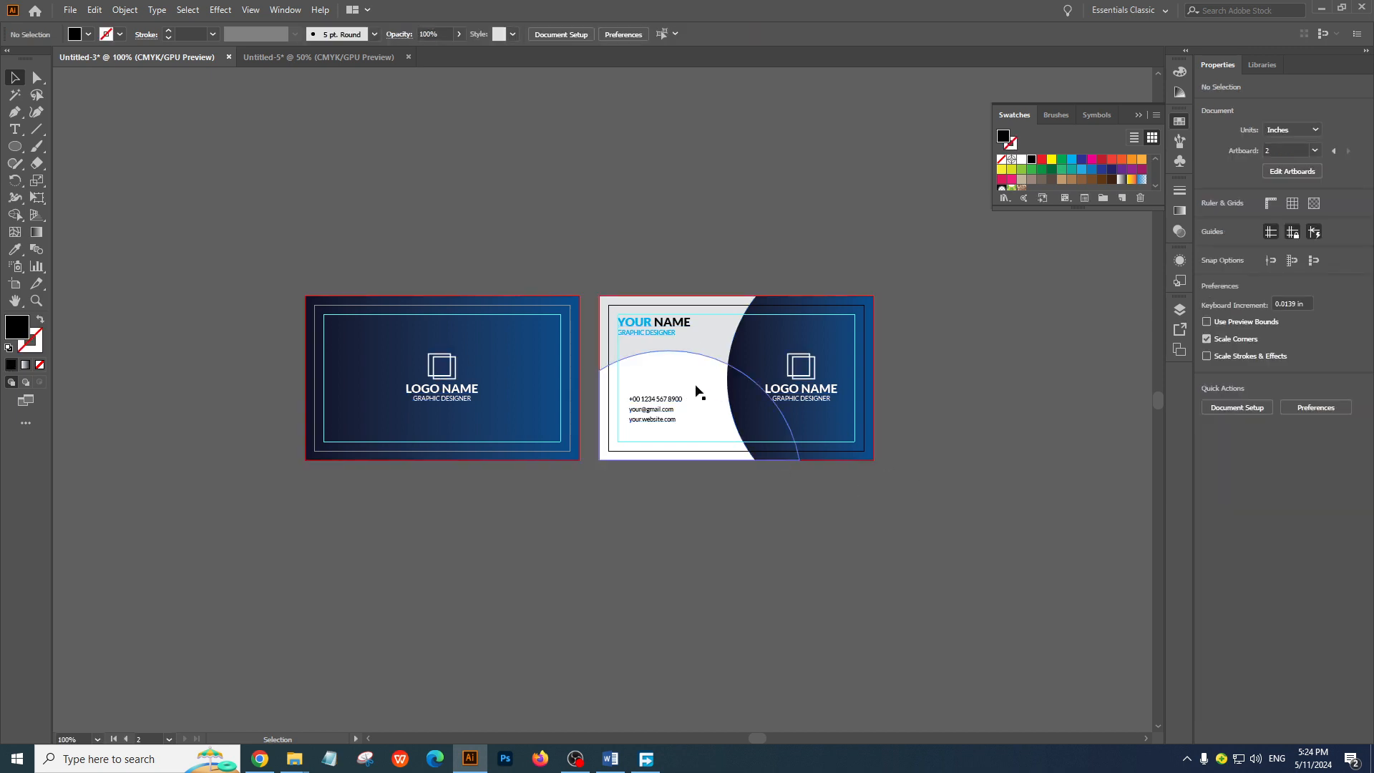
pyautogui.click(361, 58)
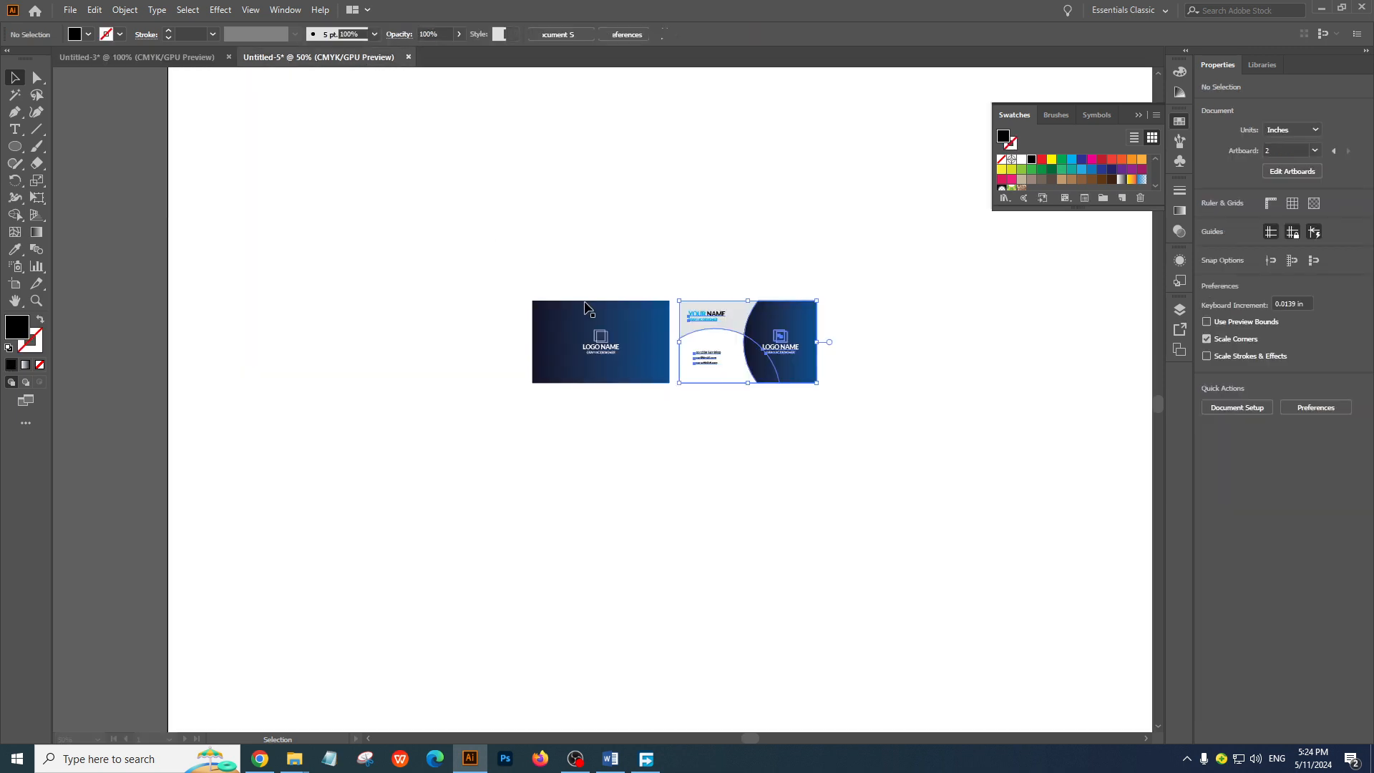
pyautogui.click(630, 283)
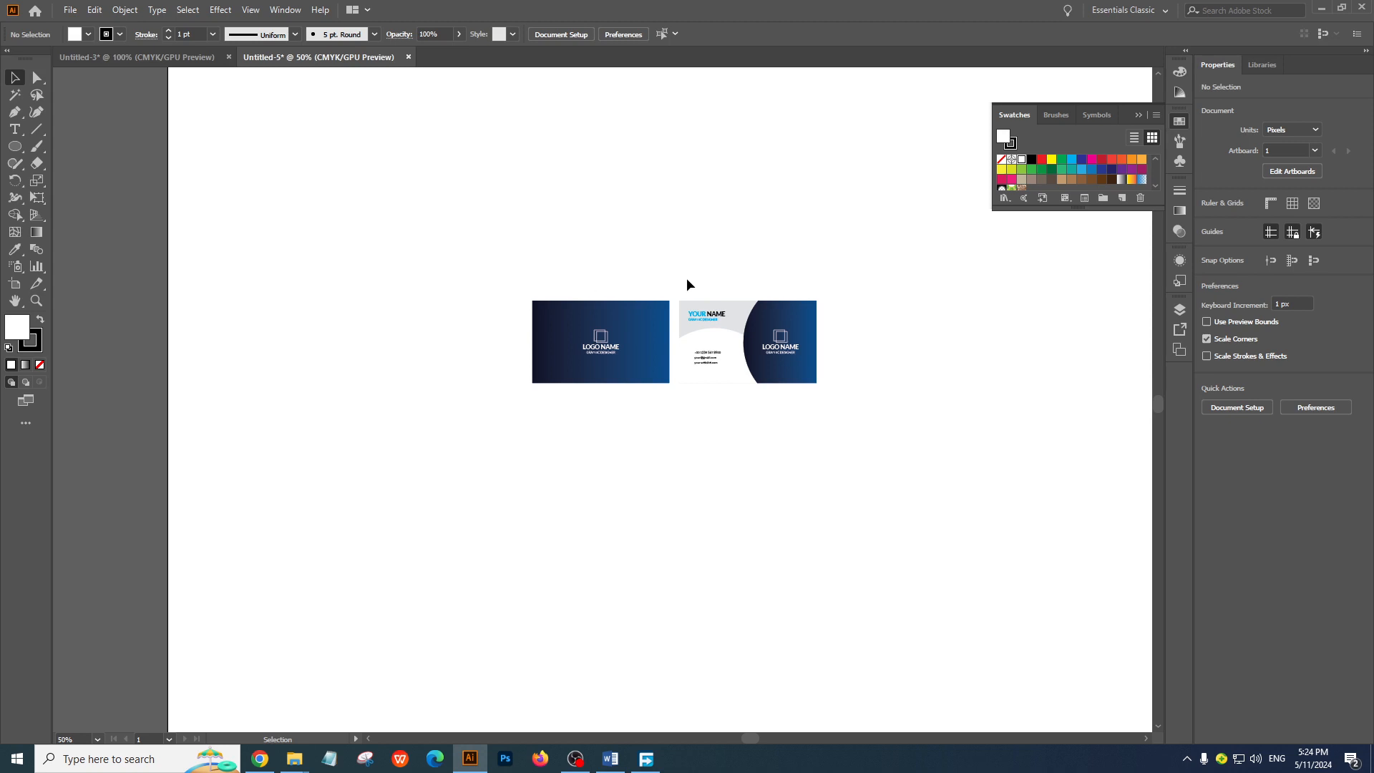
pyautogui.click(723, 331)
pyautogui.moveTo(779, 352); pyautogui.dragTo(633, 441)
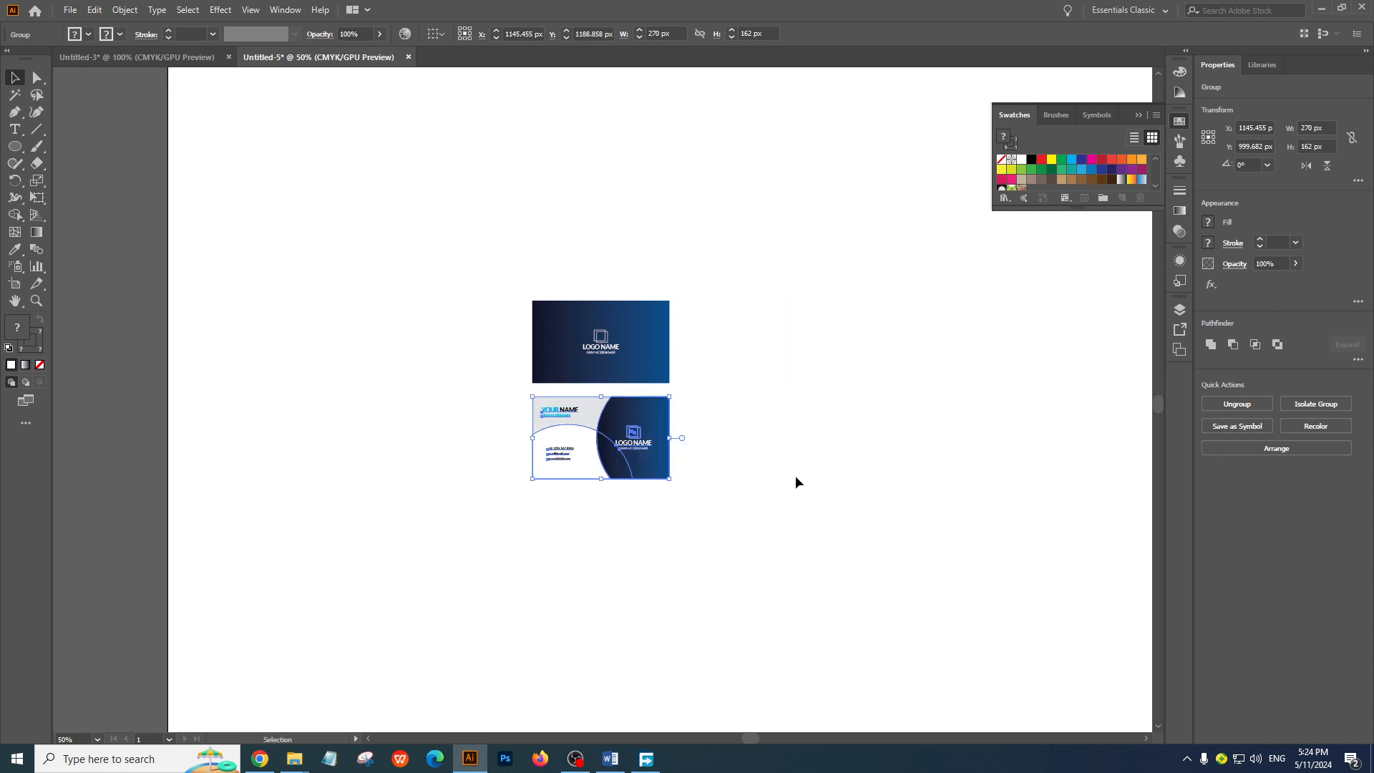
# Enlarge the two stacked cards together to about 632 x 822 px and group them
pyautogui.moveTo(443, 264); pyautogui.dragTo(781, 597)
pyautogui.keyDown('ctrl'); pyautogui.keyDown('alt'); pyautogui.click(679, 437); pyautogui.keyUp('alt'); pyautogui.keyUp('ctrl')
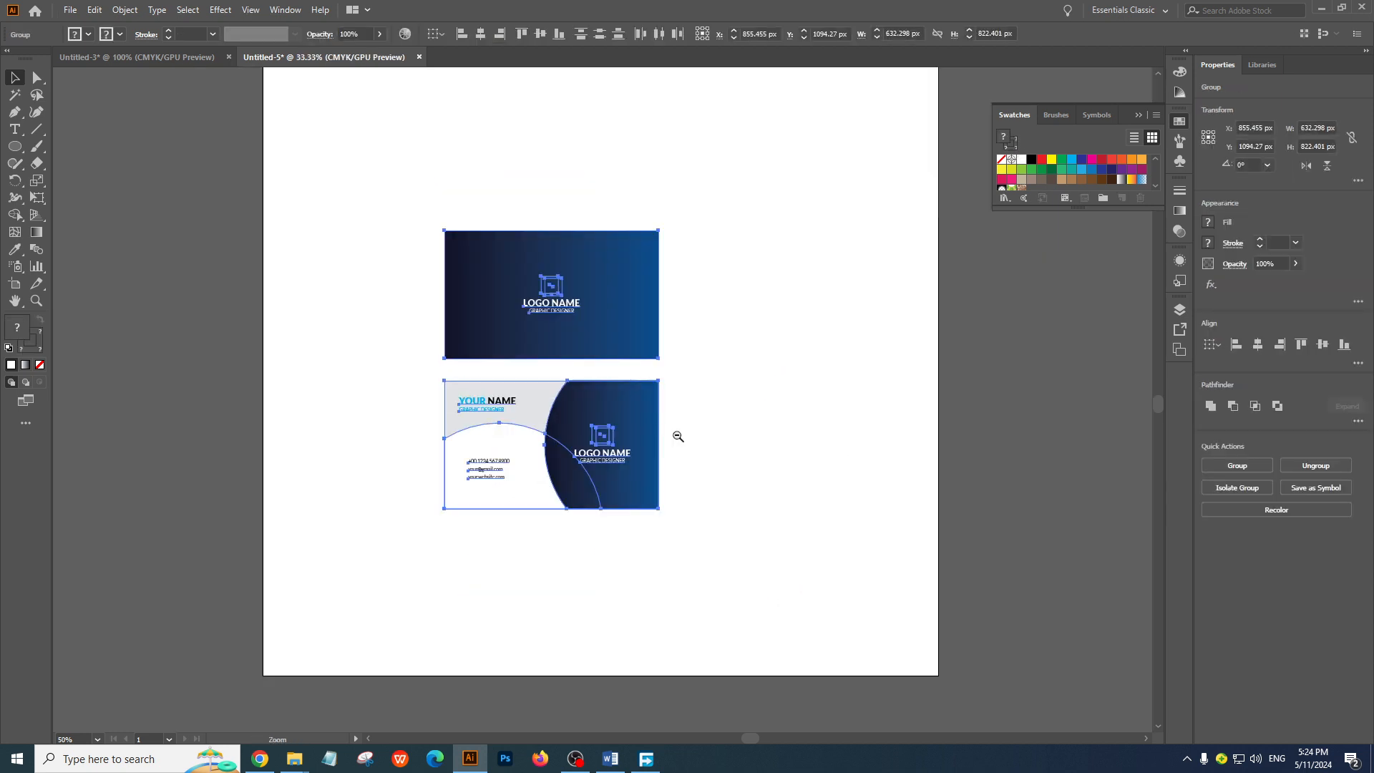
pyautogui.keyDown('ctrl'); pyautogui.keyDown('alt'); pyautogui.click(678, 437); pyautogui.keyUp('alt'); pyautogui.keyUp('ctrl')
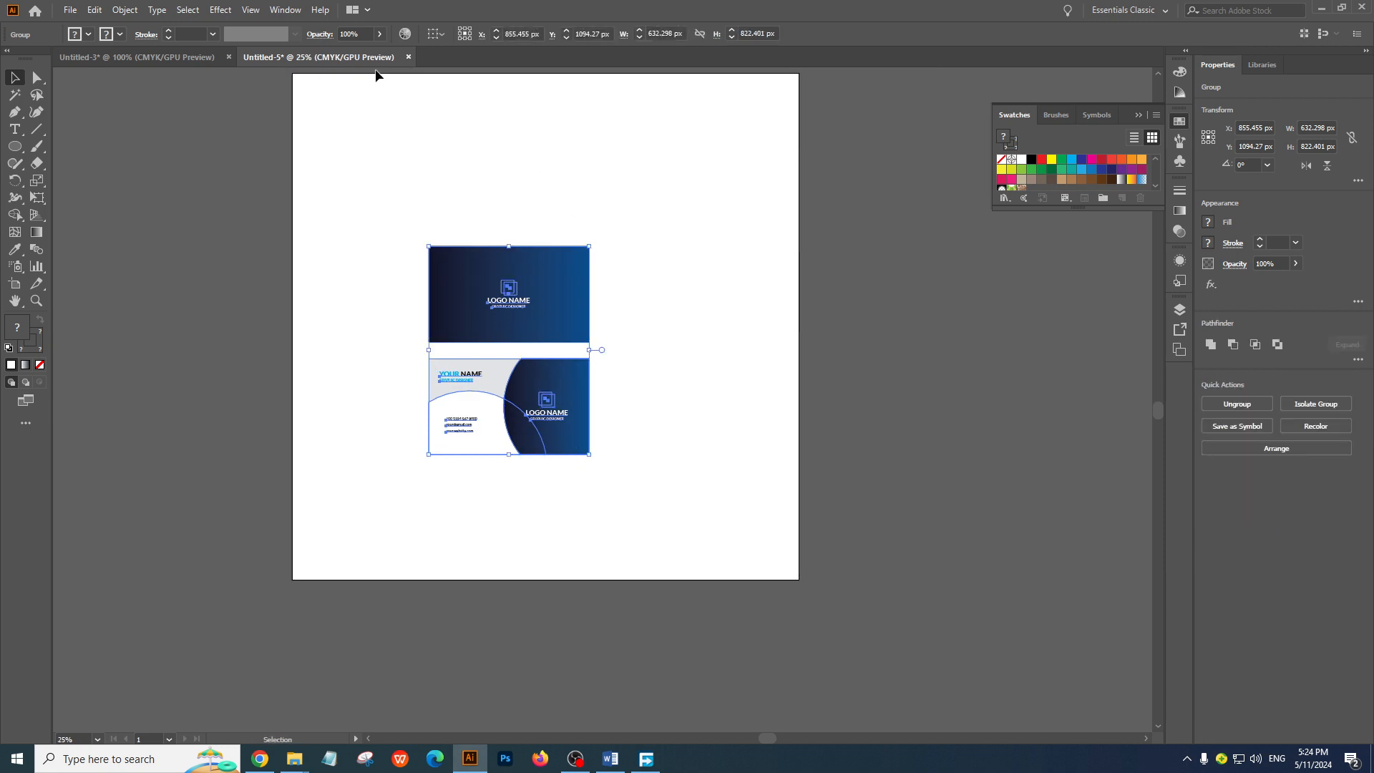
pyautogui.moveTo(363, 190); pyautogui.dragTo(724, 485)
pyautogui.click(285, 10)
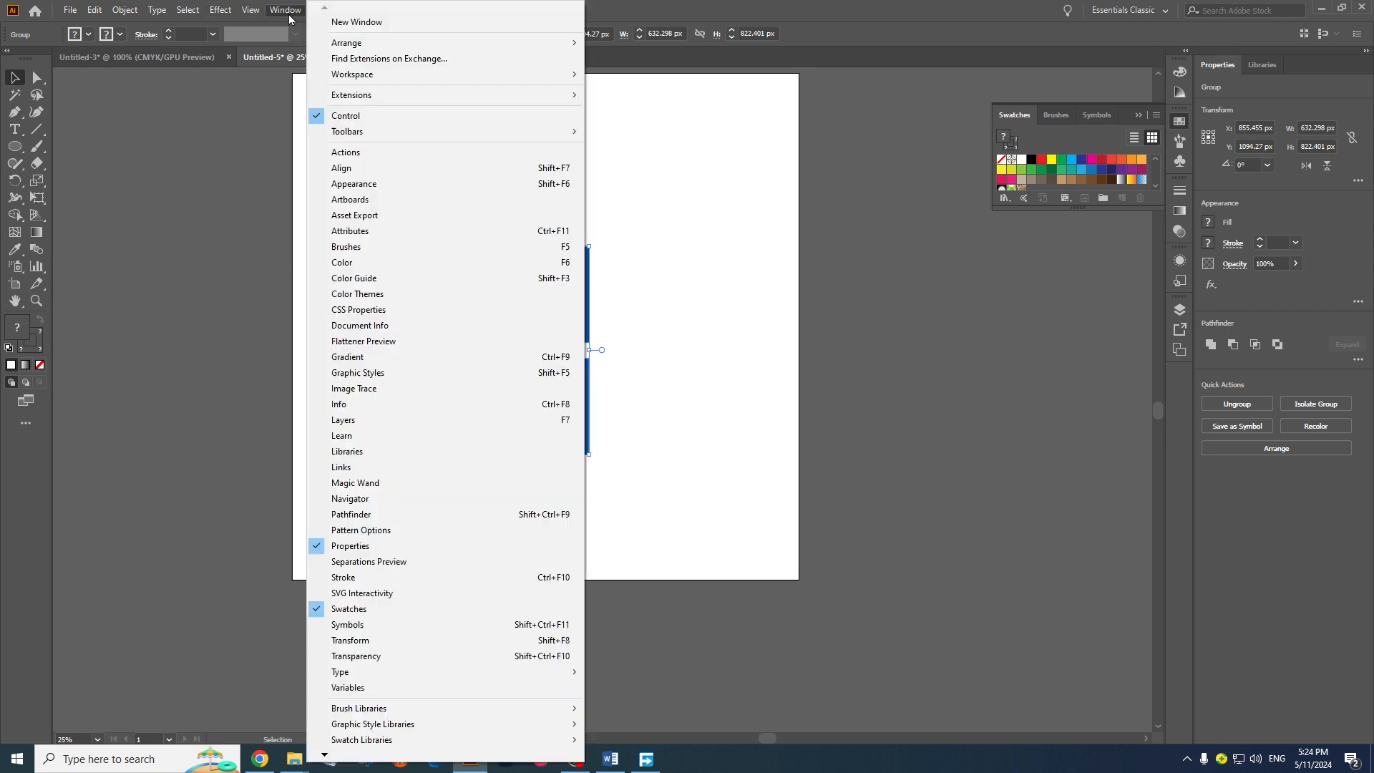
pyautogui.click(325, 169)
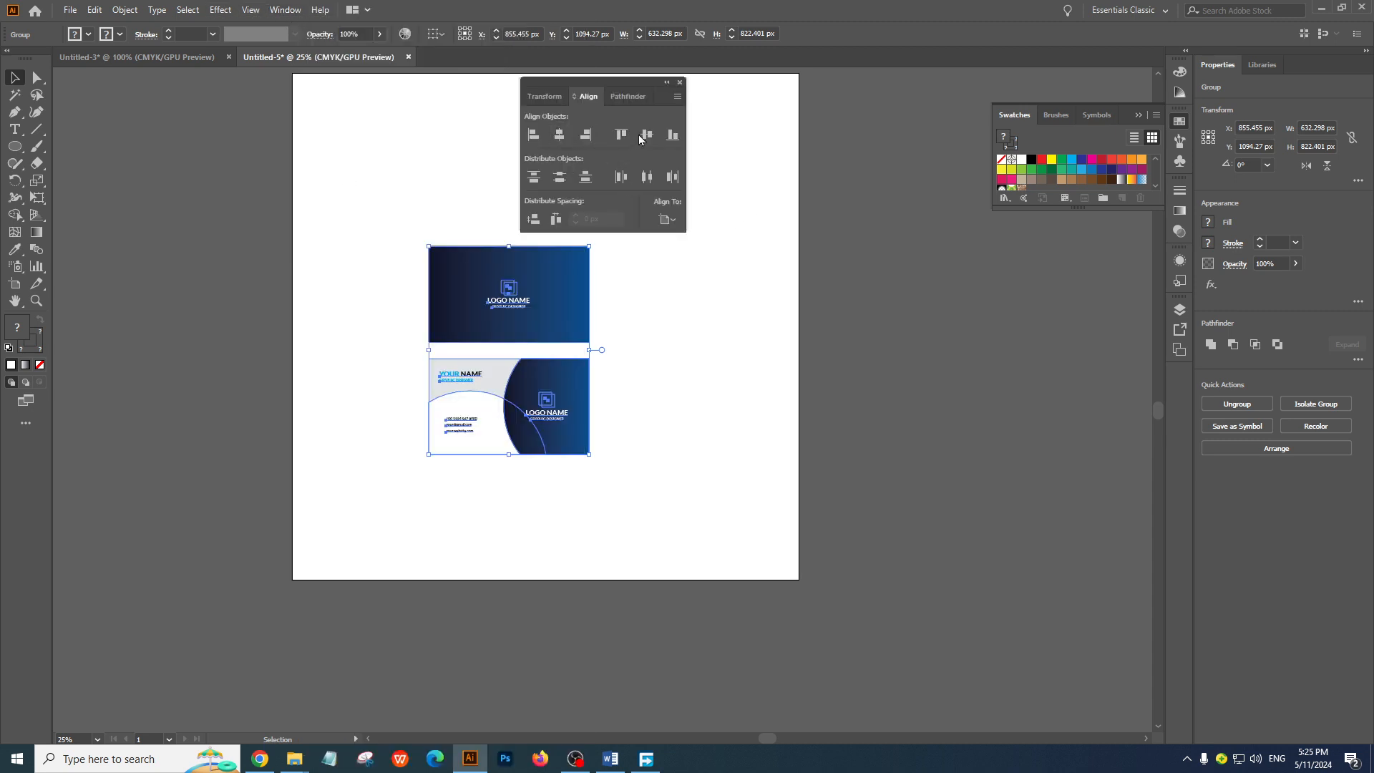
pyautogui.click(667, 220)
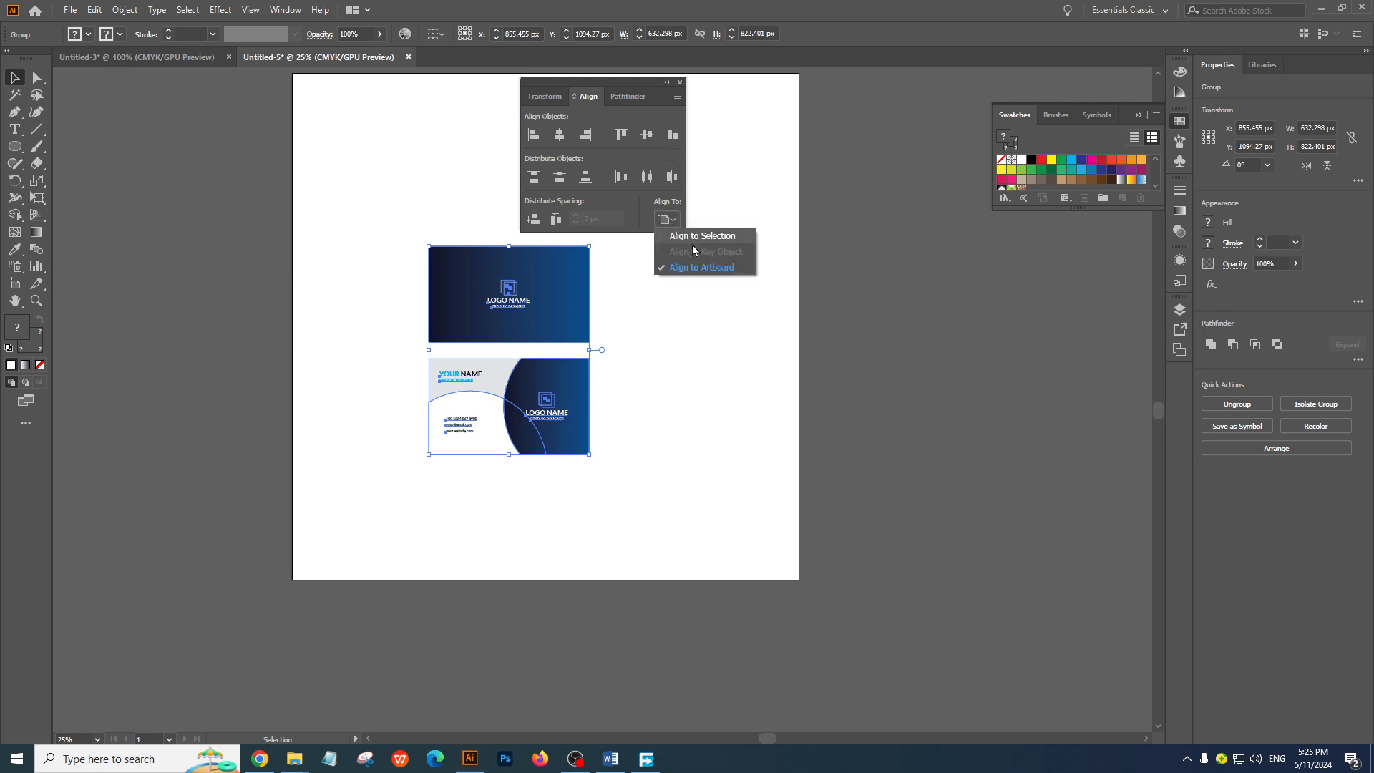
pyautogui.click(694, 259)
pyautogui.click(625, 337)
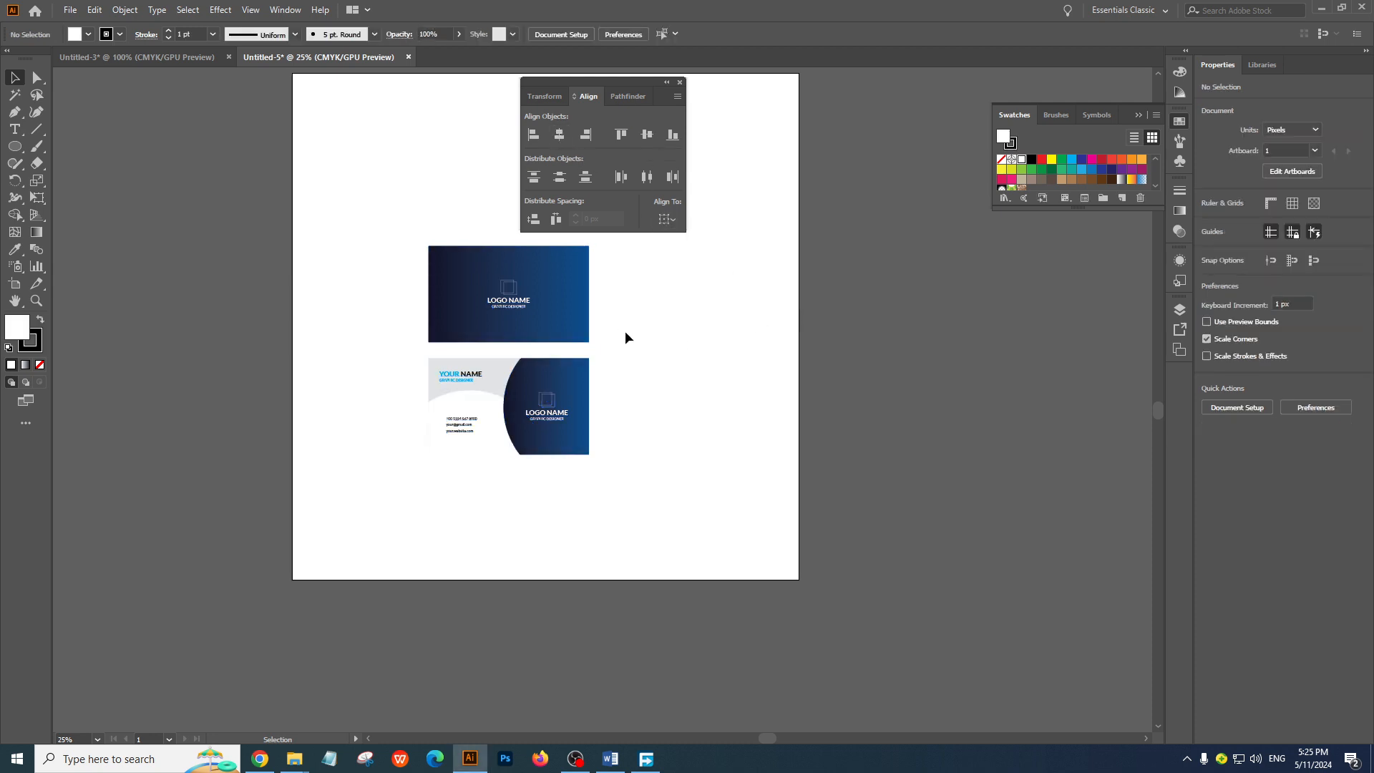
pyautogui.click(514, 305)
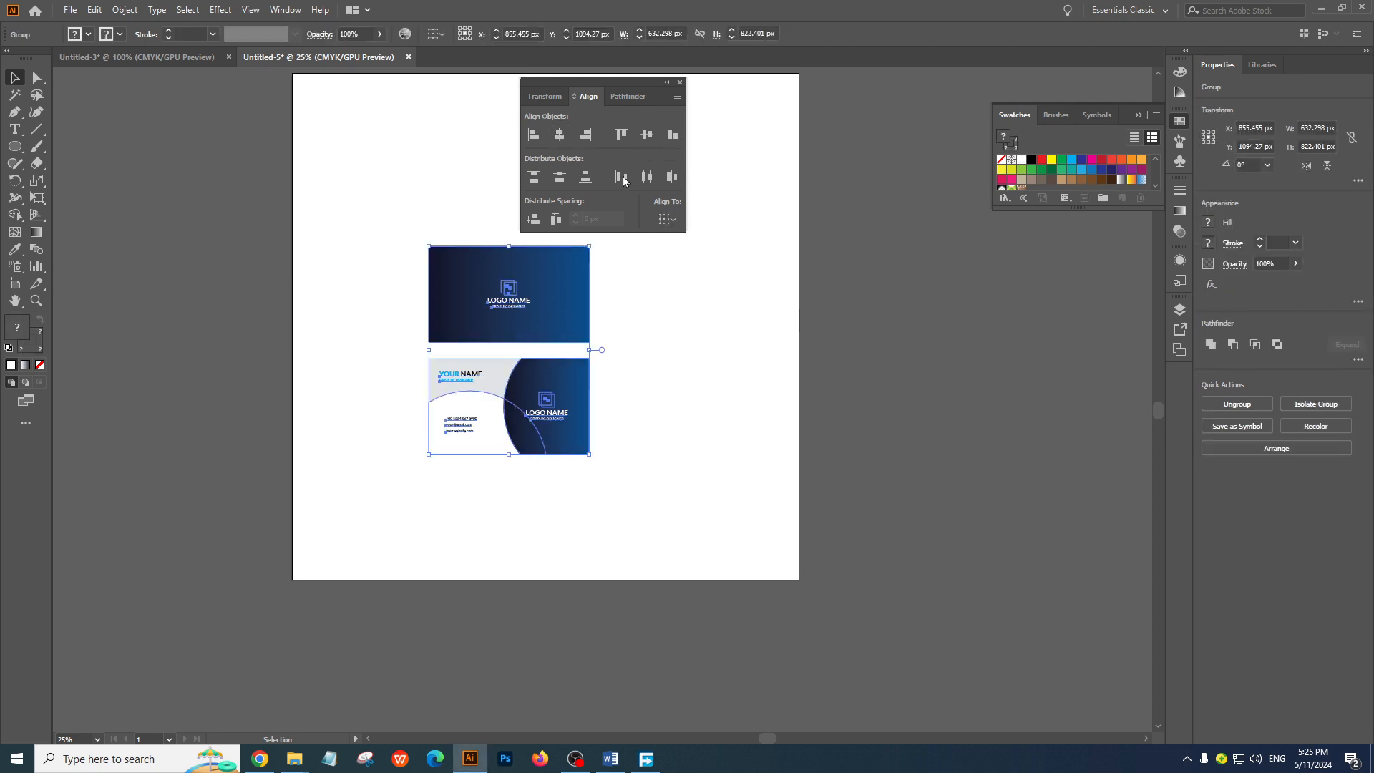
pyautogui.click(681, 83)
# Move the grouped cards to about the artboard's centre, near X 1012 px and Y 926 px, and deselect them
pyautogui.press('space')
pyautogui.moveTo(586, 281); pyautogui.dragTo(582, 377)
pyautogui.moveTo(553, 413); pyautogui.dragTo(593, 370)
pyautogui.click(914, 453)
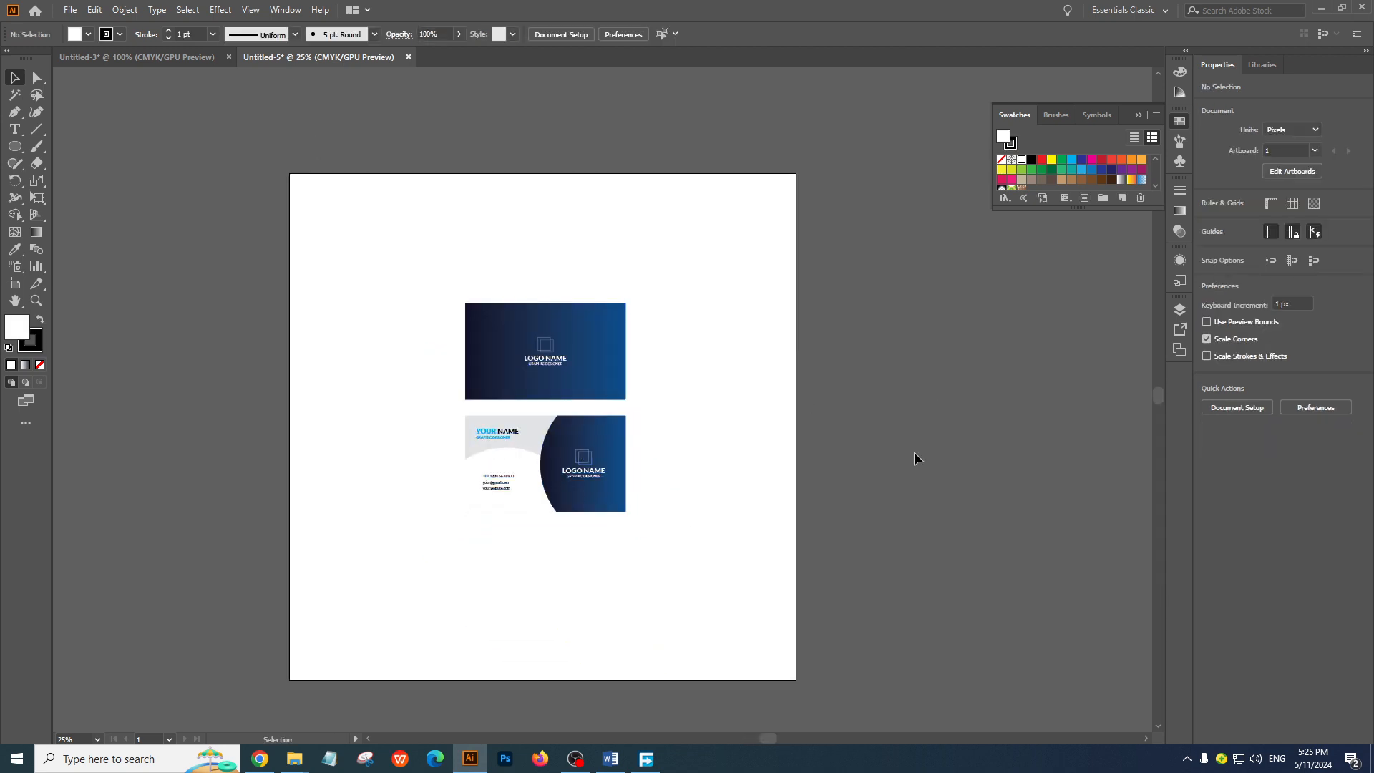
# Ungroup the stacked cards so the front and back are separate groups, and deselect them
pyautogui.press('space')
pyautogui.keyDown('ctrl'); pyautogui.click(602, 420); pyautogui.keyUp('ctrl')
pyautogui.keyDown('ctrl'); pyautogui.click(602, 419); pyautogui.keyUp('ctrl')
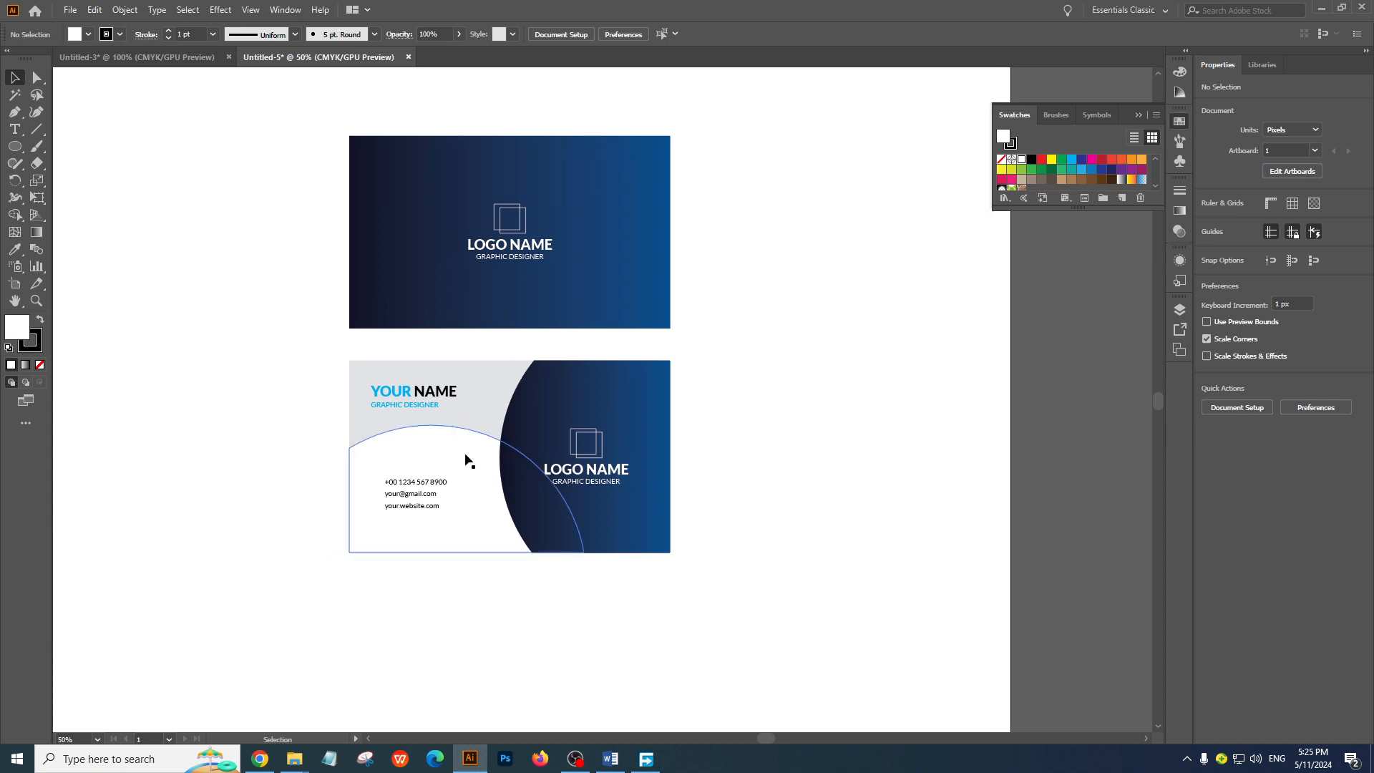
pyautogui.click(457, 431)
pyautogui.rightClick(457, 430)
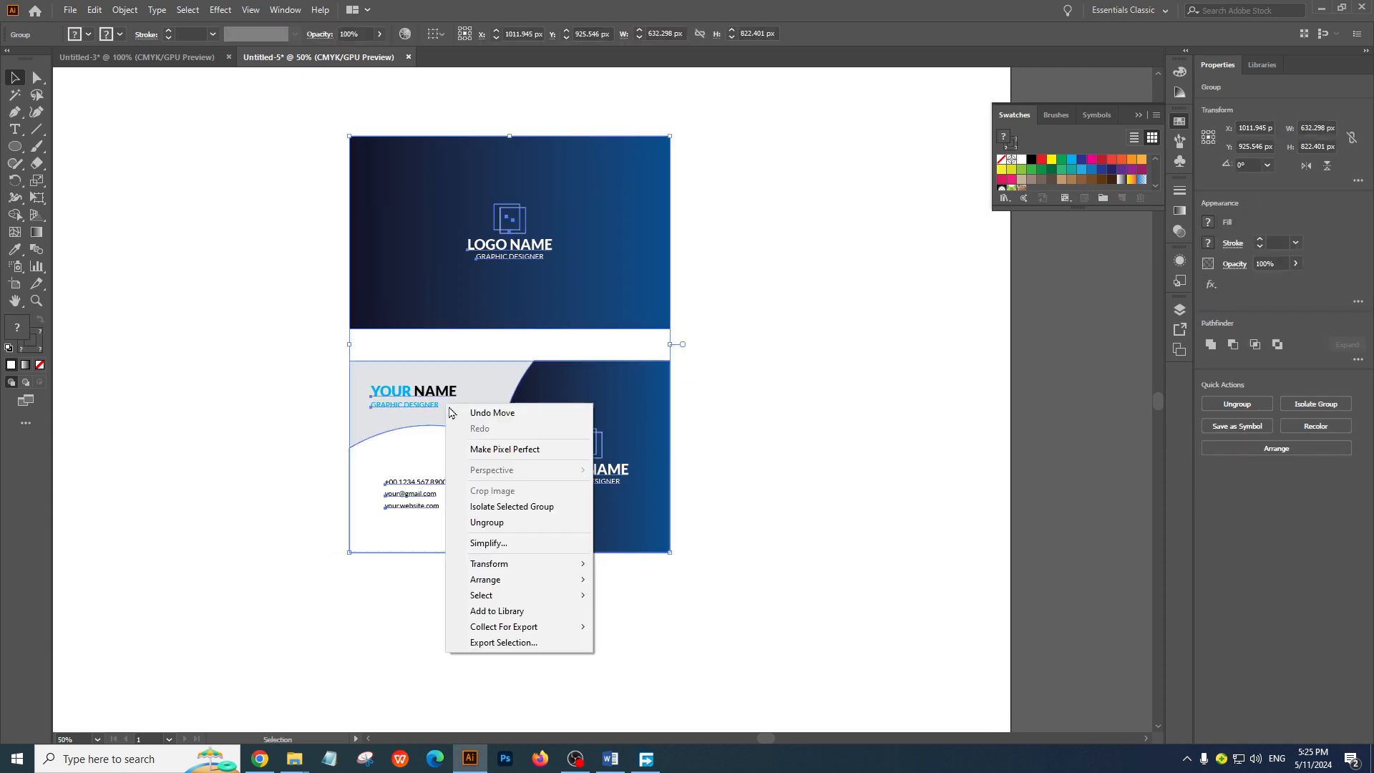
pyautogui.click(504, 523)
pyautogui.click(873, 432)
# Create a 2000 x 2000 px rectangle on the artboard with the Rectangle tool
pyautogui.press('space')
pyautogui.moveTo(484, 404); pyautogui.dragTo(514, 355)
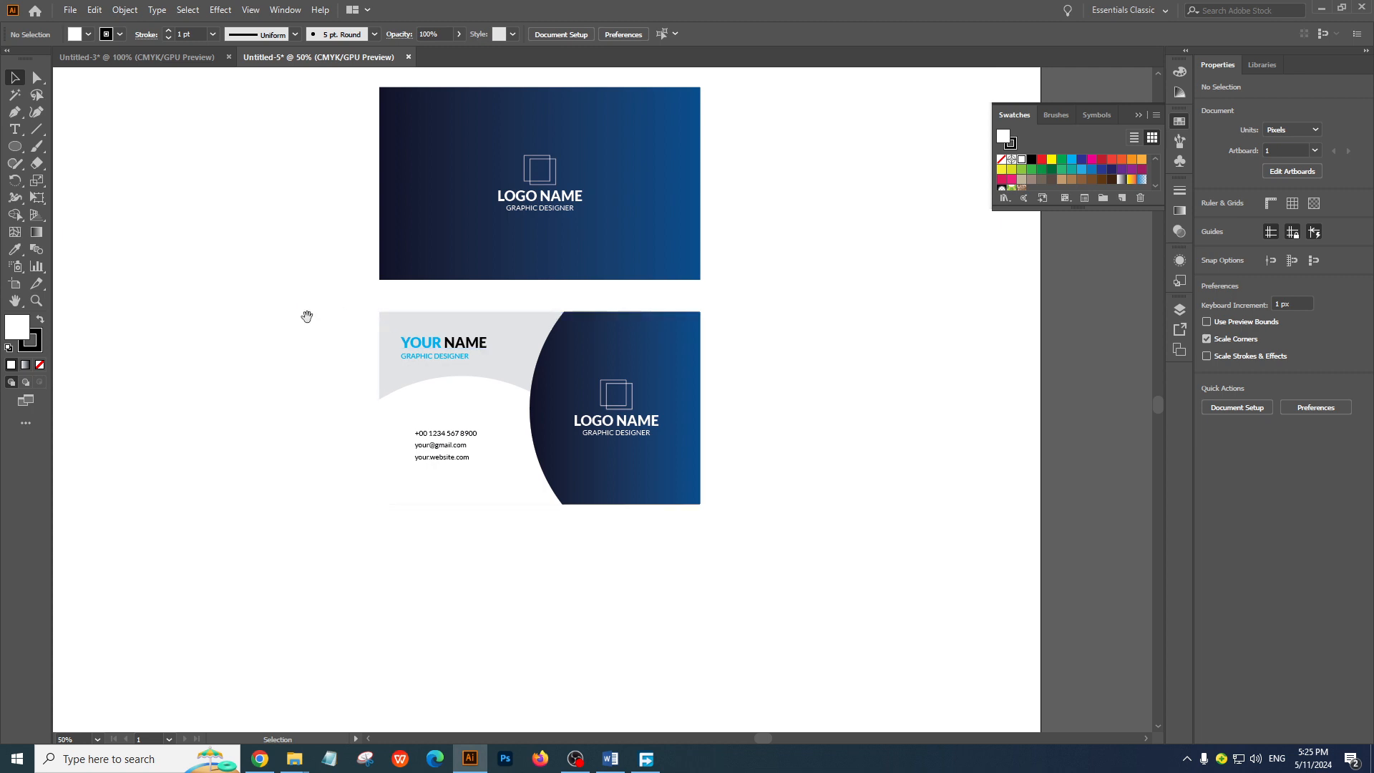
pyautogui.hotkey('ctrl', '-')
pyautogui.hotkey('ctrl', '-')
pyautogui.moveTo(665, 386); pyautogui.dragTo(800, 436)
pyautogui.press('space')
pyautogui.moveTo(575, 520); pyautogui.dragTo(720, 422)
pyautogui.moveTo(15, 146); pyautogui.dragTo(72, 144)
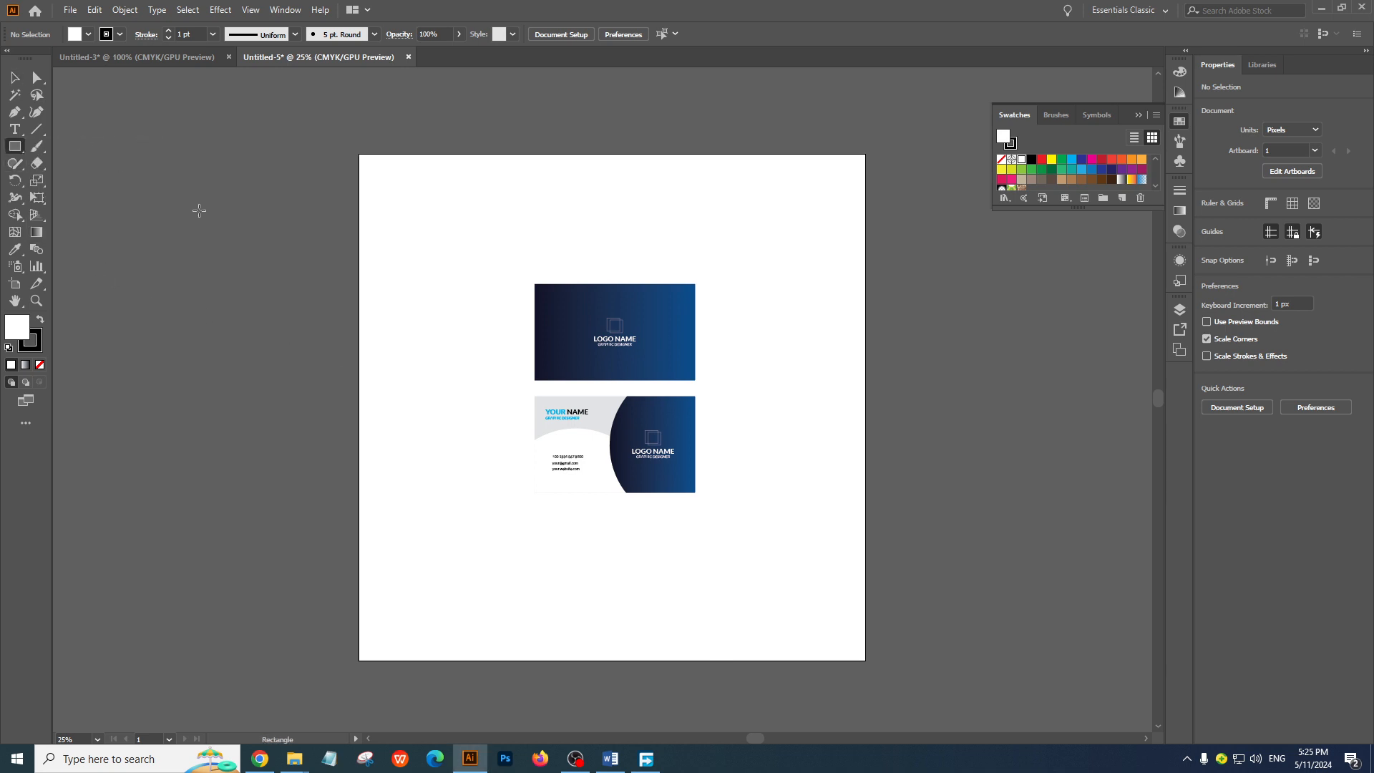
pyautogui.click(405, 322)
pyautogui.write('2000')
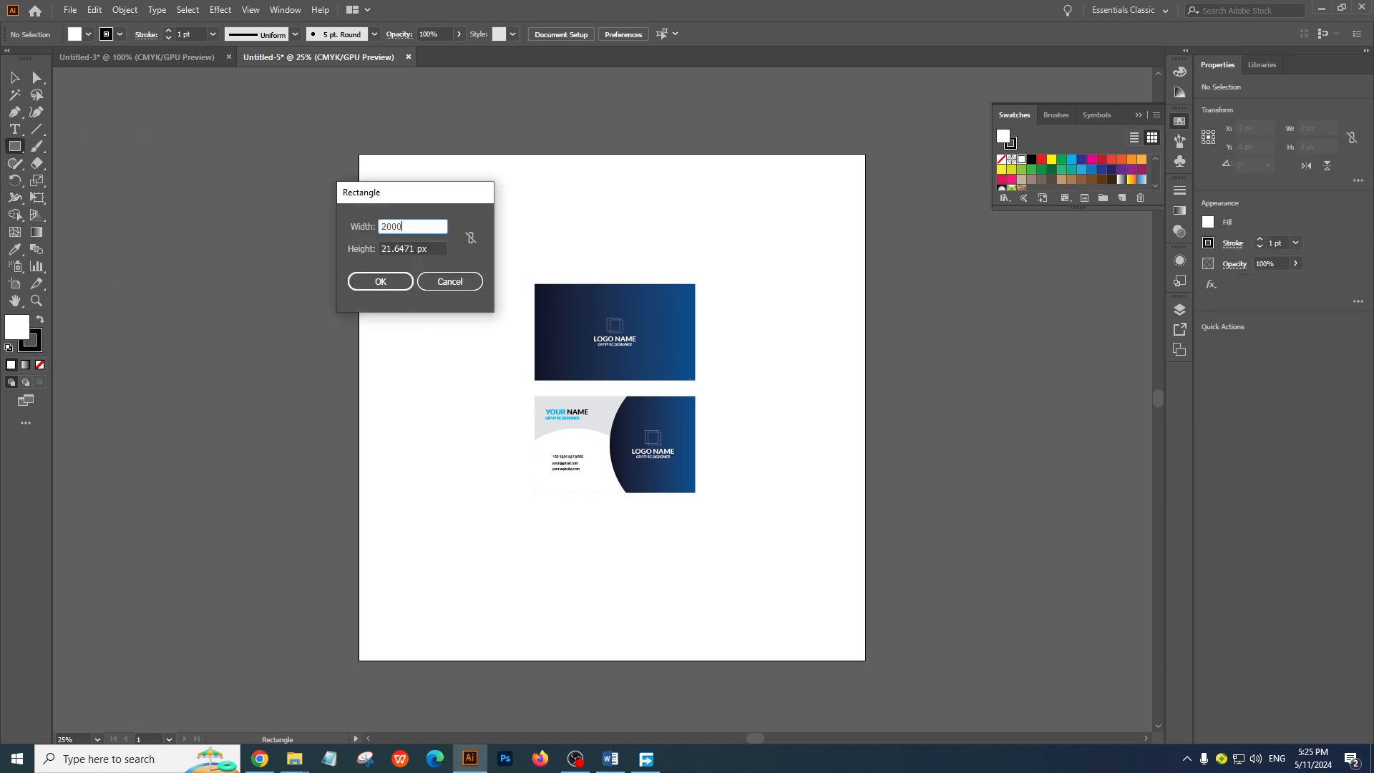
pyautogui.press('Tab')
pyautogui.write('2000')
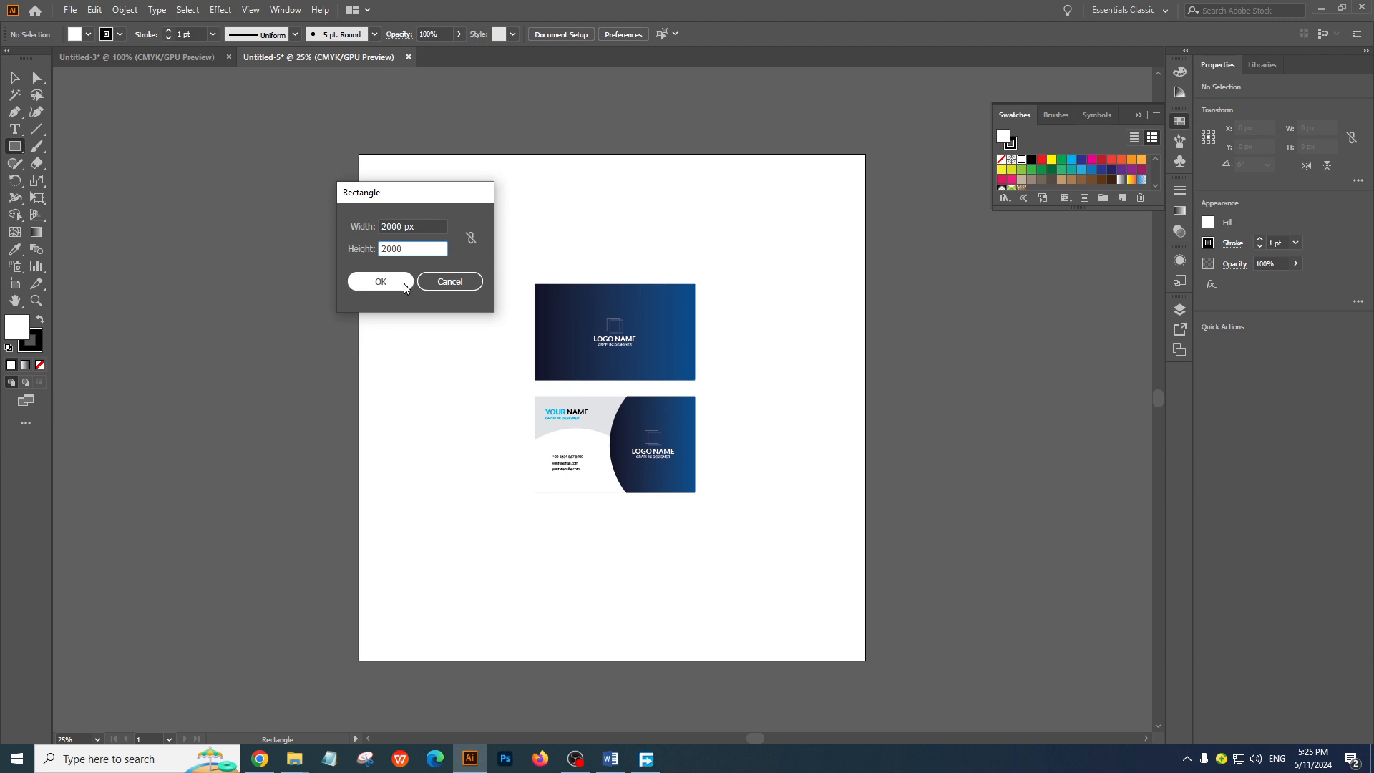
pyautogui.click(384, 281)
# Align the 2000 px rectangle to the artboard, centred horizontally and vertically
pyautogui.click(14, 78)
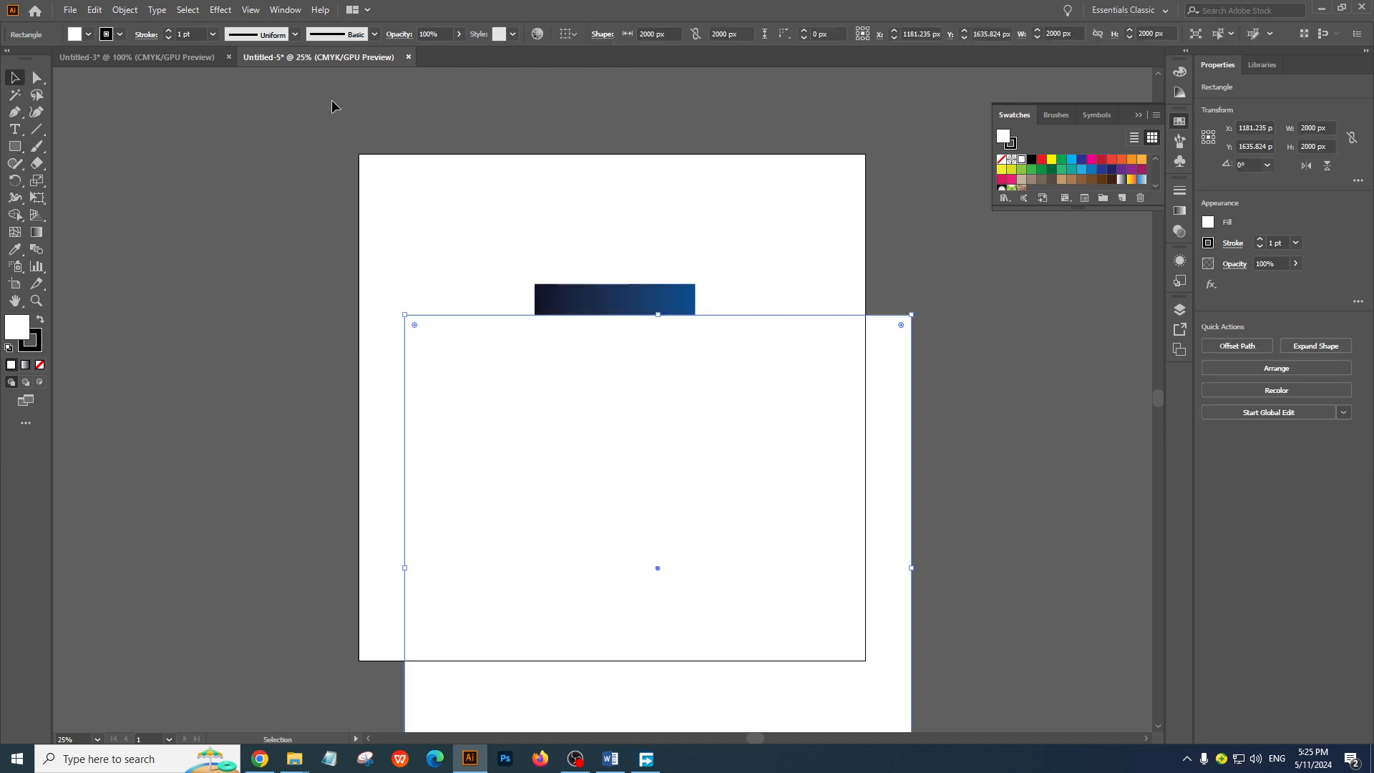
pyautogui.click(273, 13)
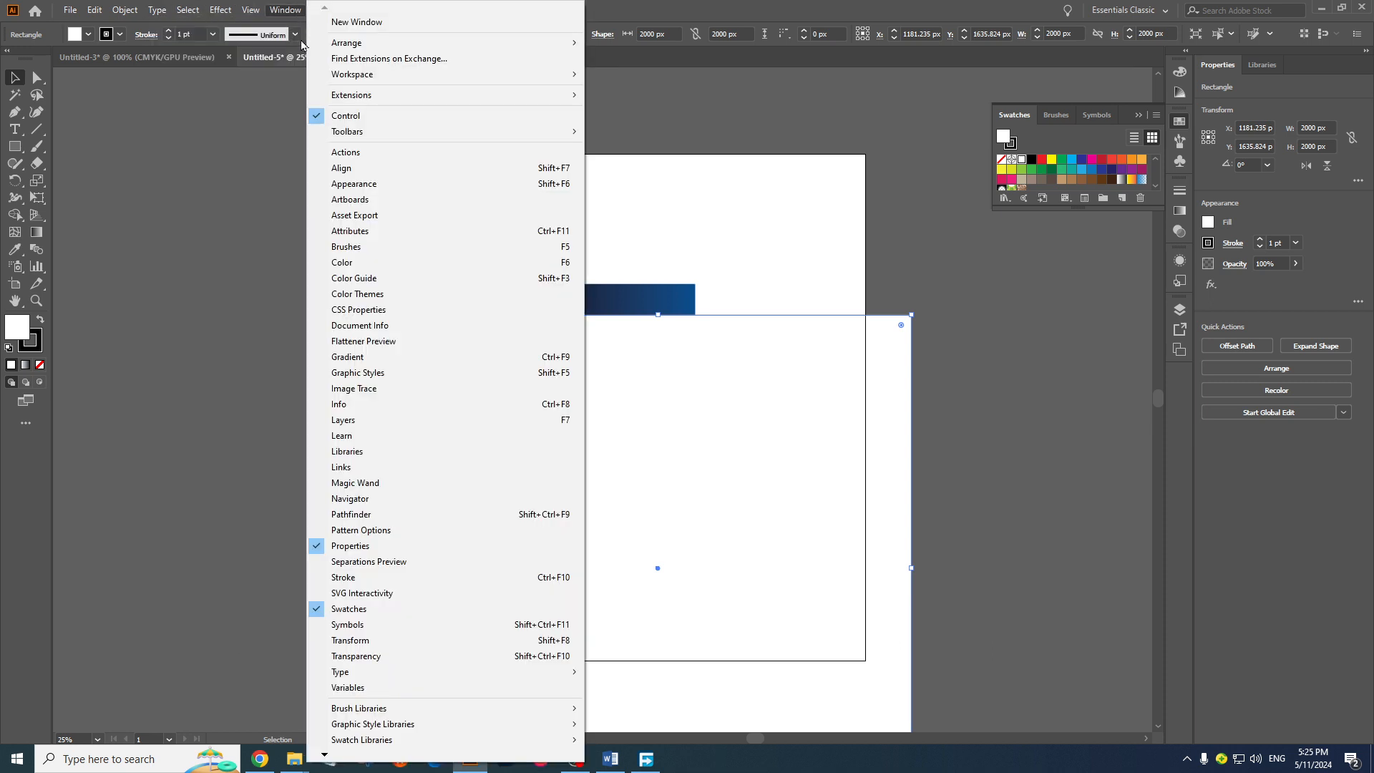
pyautogui.click(344, 168)
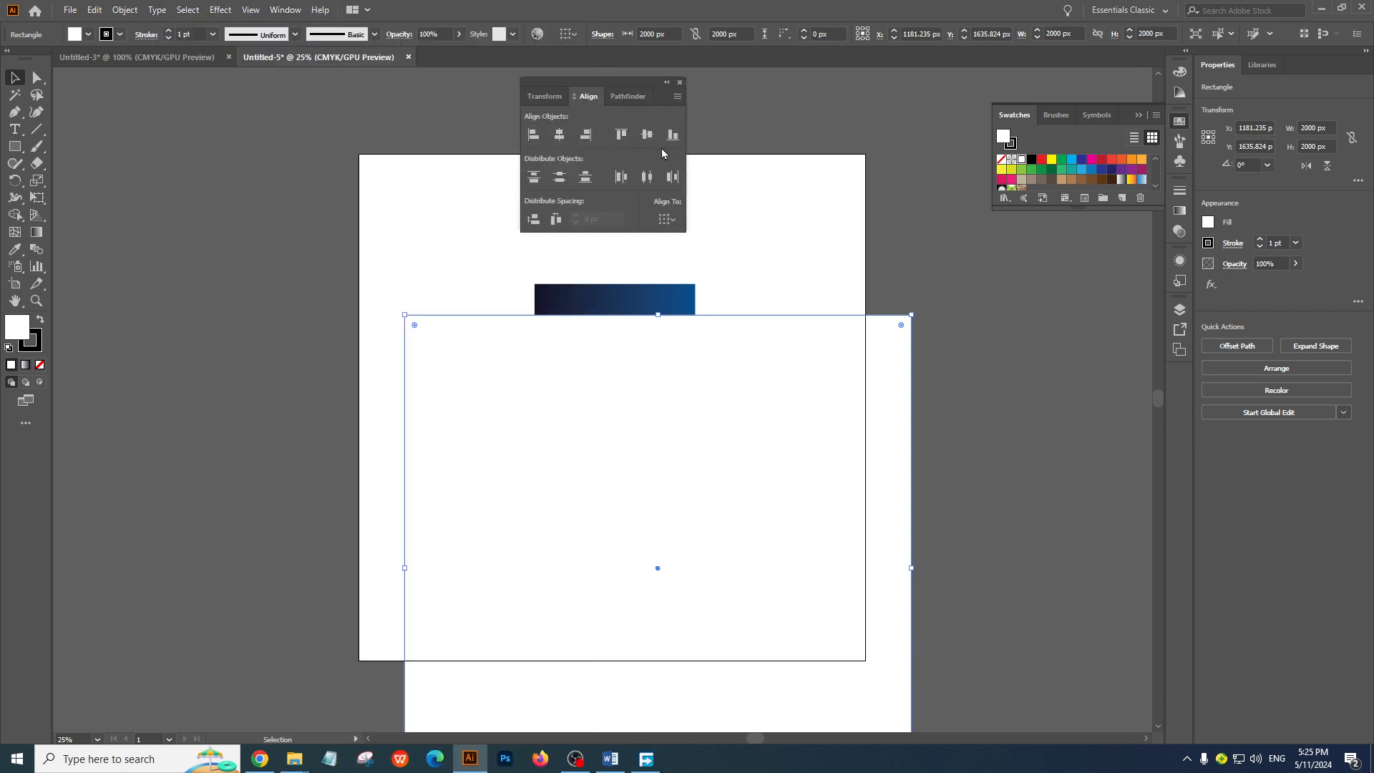
pyautogui.click(667, 219)
pyautogui.click(689, 267)
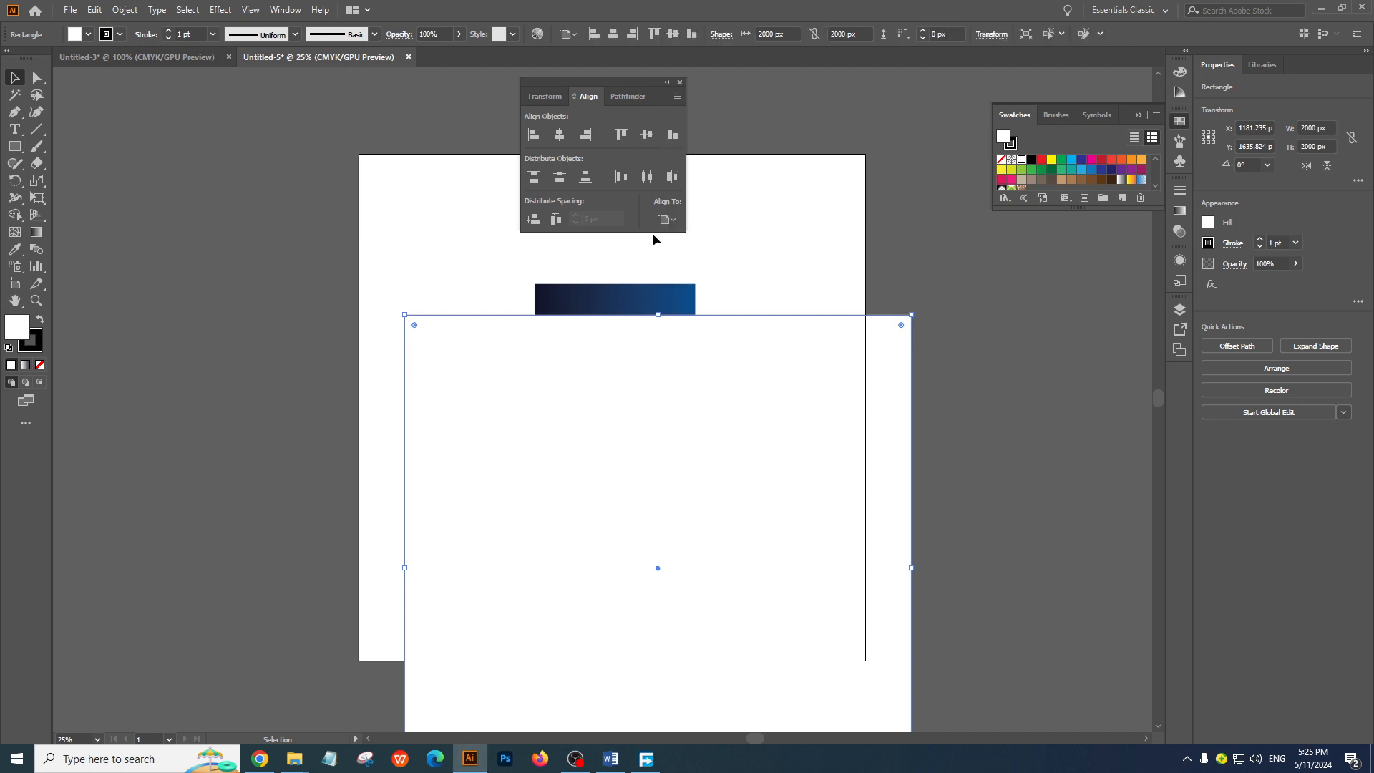
pyautogui.click(560, 134)
pyautogui.click(647, 135)
# Send the large rectangle to the back, behind both cards
pyautogui.rightClick(777, 189)
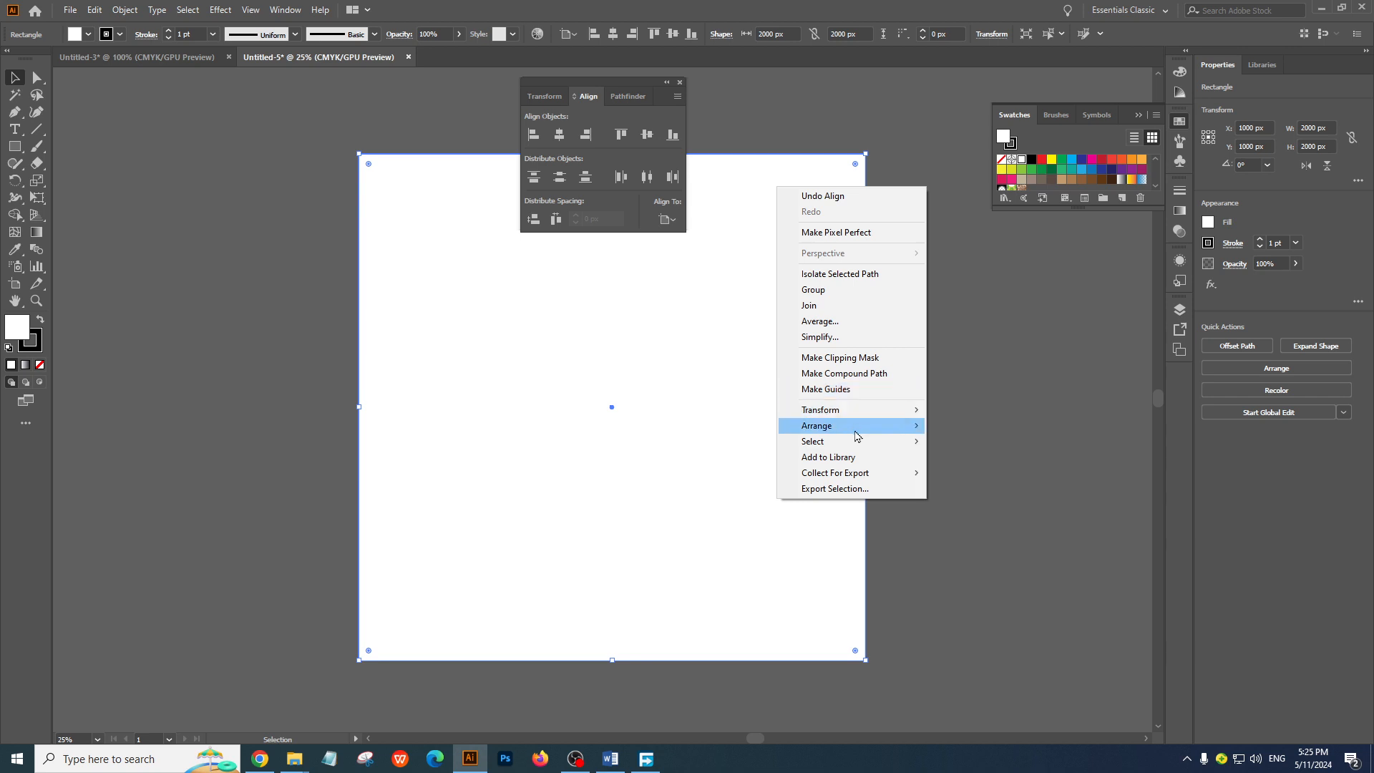
pyautogui.moveTo(856, 427)
pyautogui.click(980, 473)
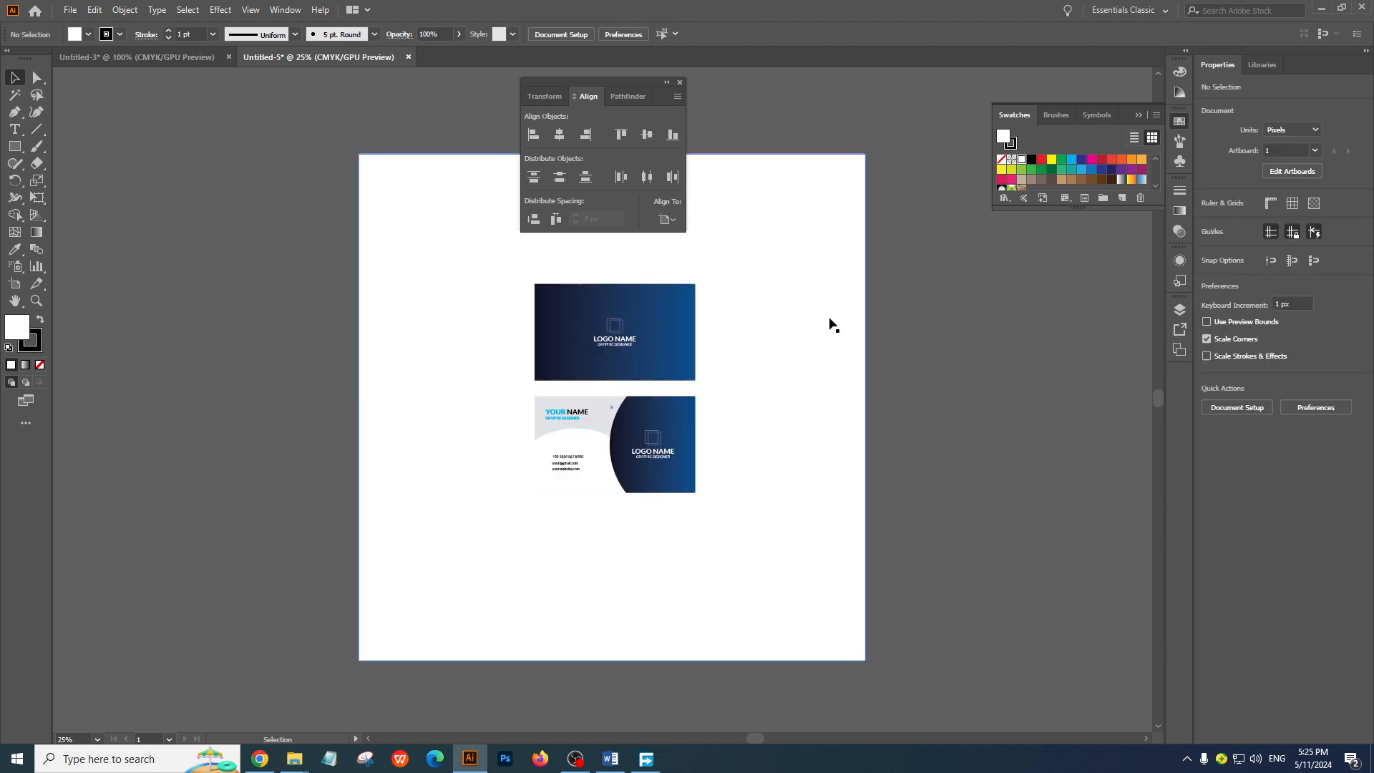
# Apply the card front's blue gradient to the background rectangle with the Eyedropper and lower its opacity to 32%
pyautogui.click(15, 249)
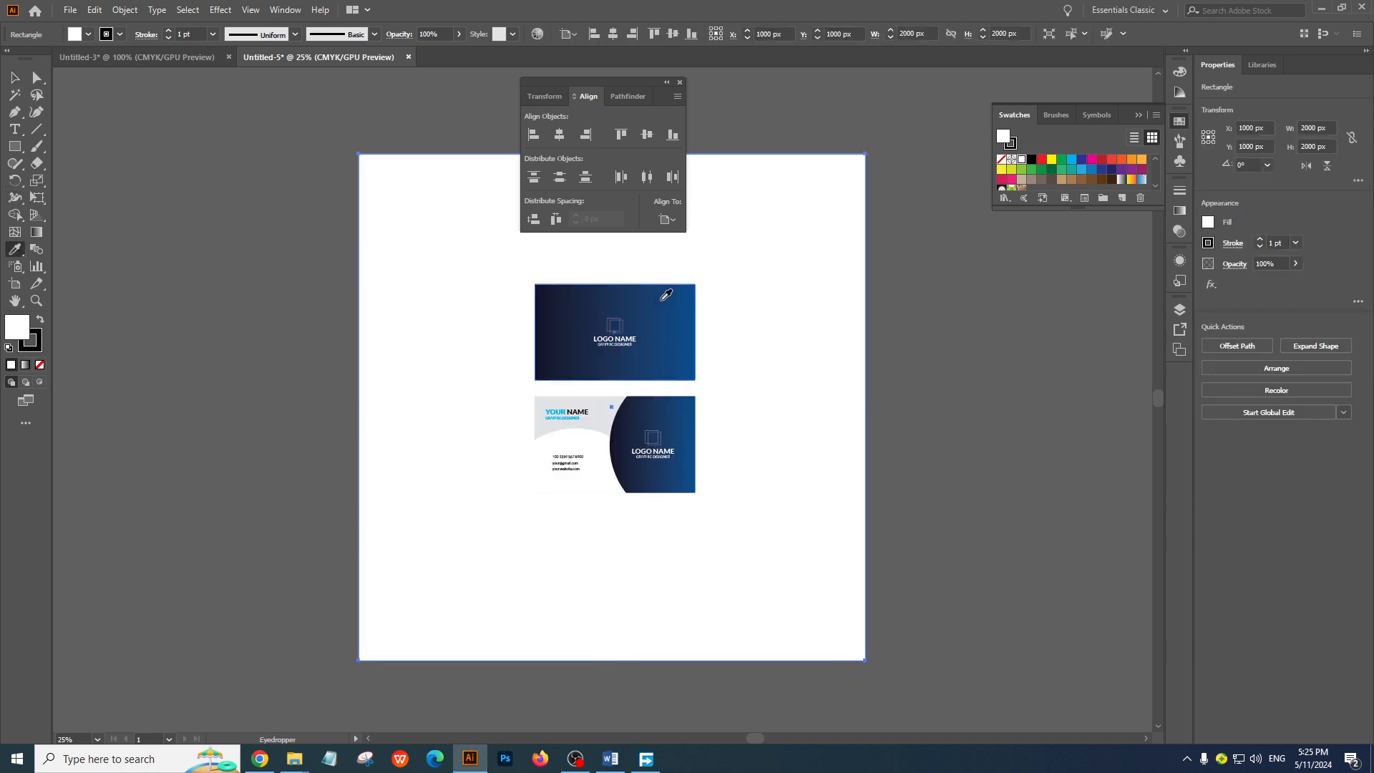
pyautogui.click(667, 295)
pyautogui.click(19, 84)
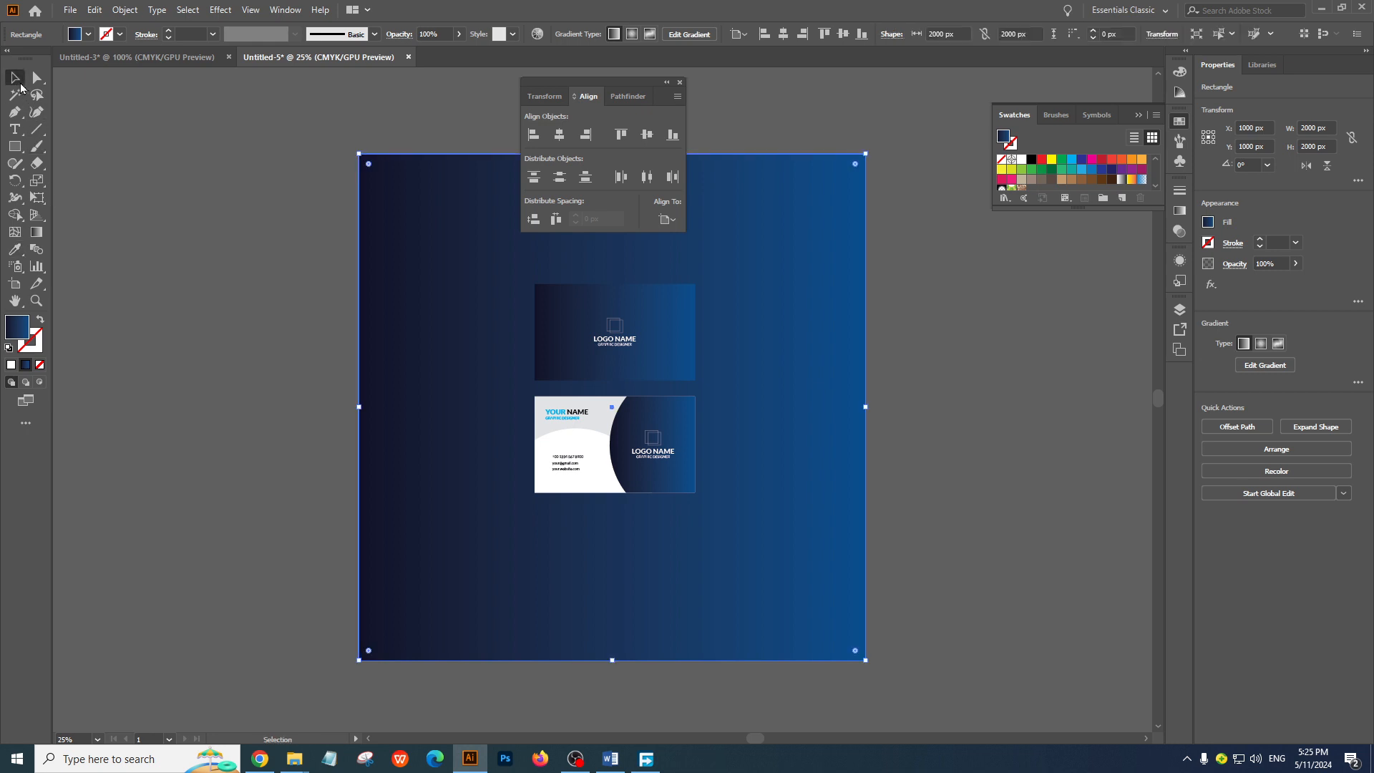
pyautogui.click(1296, 263)
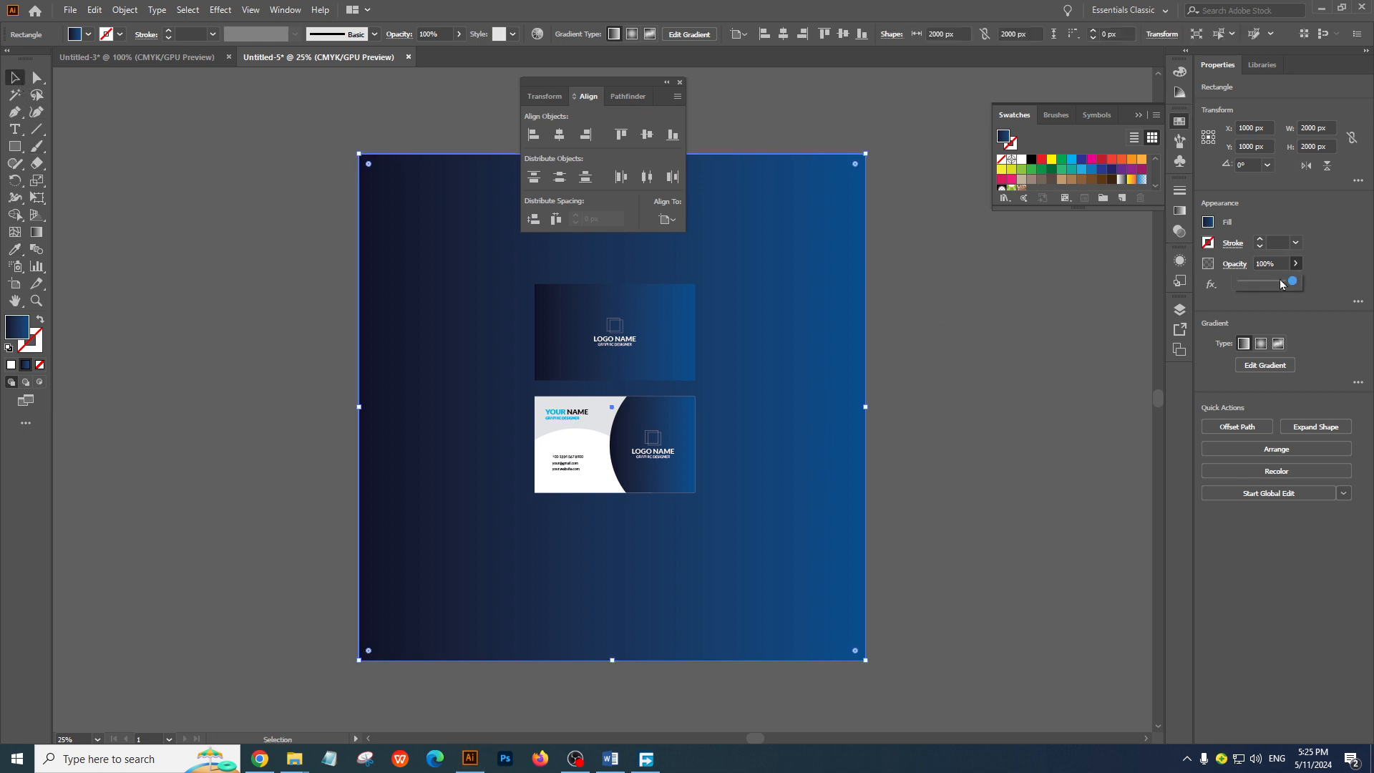
pyautogui.moveTo(1298, 282); pyautogui.dragTo(1261, 287)
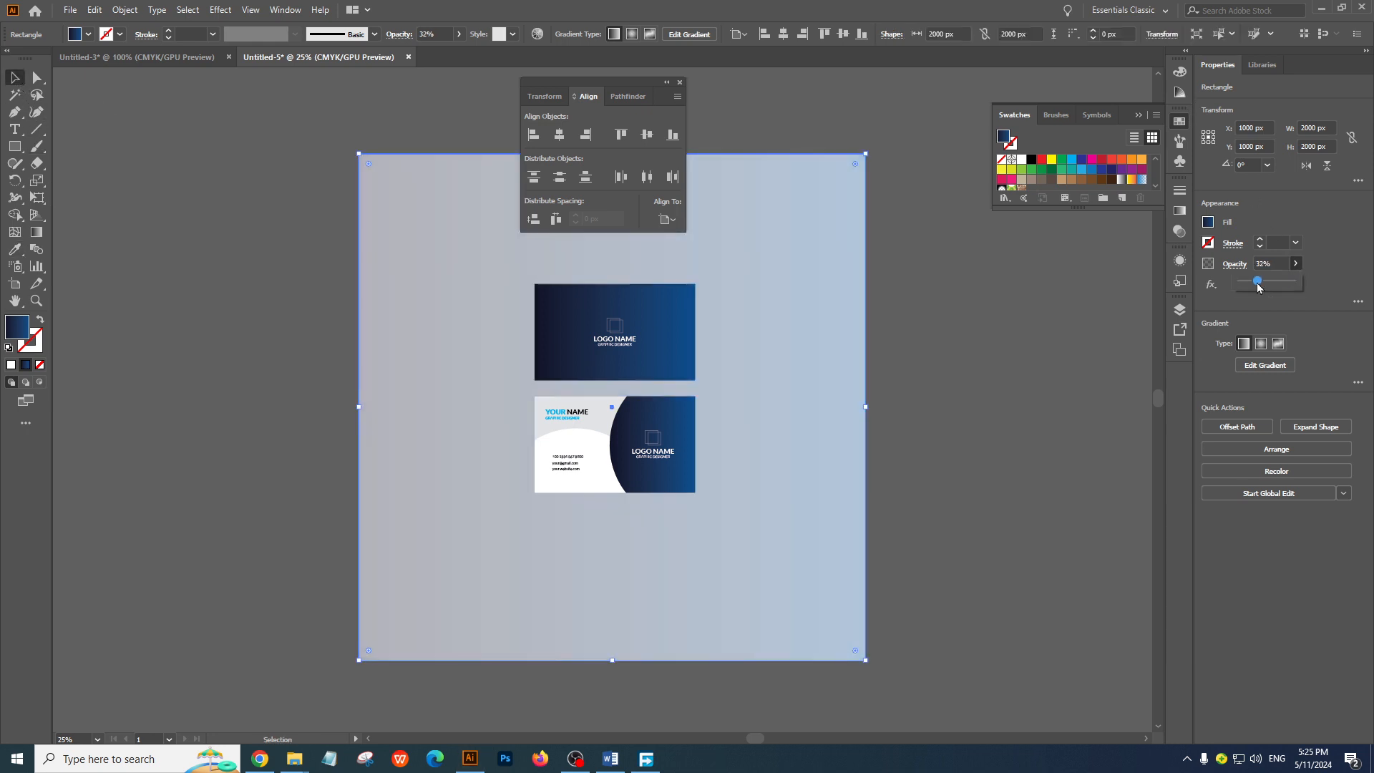
pyautogui.click(764, 117)
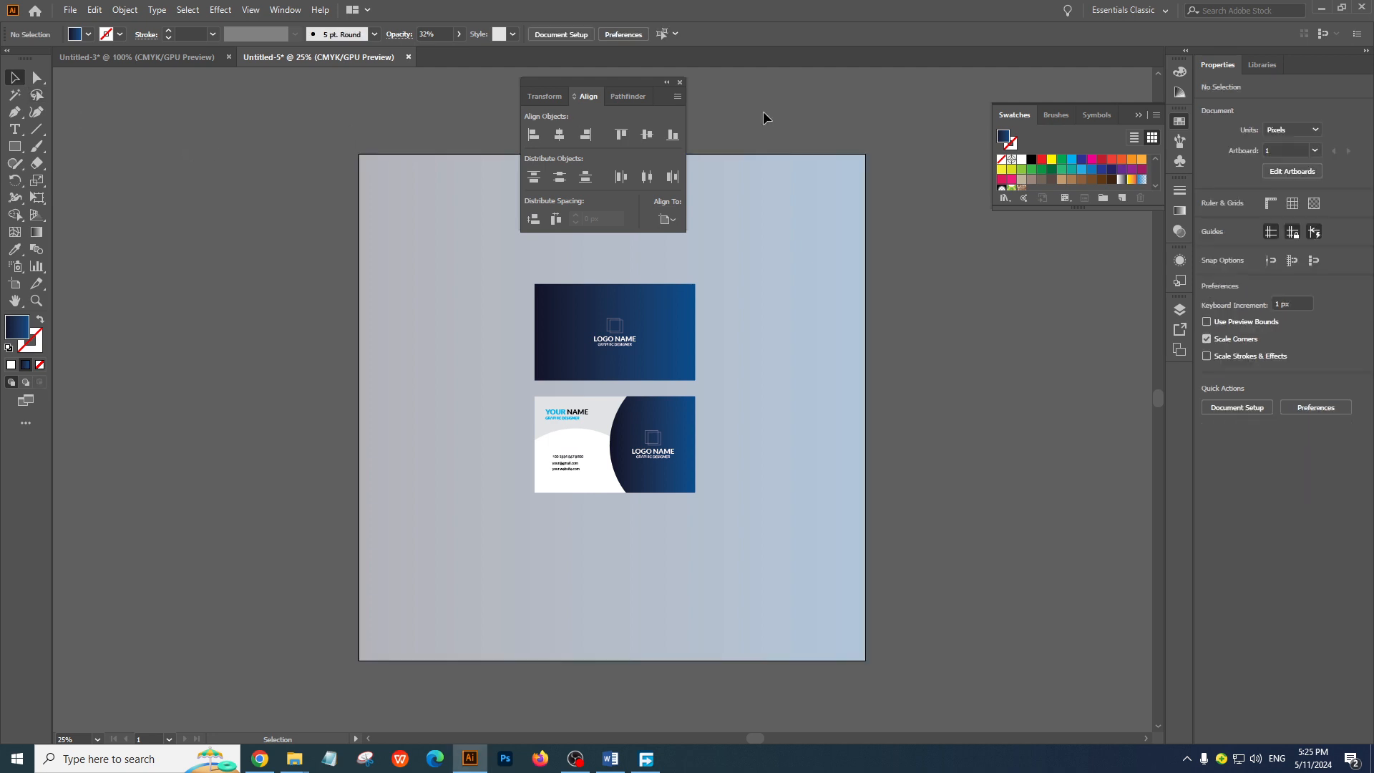
pyautogui.click(682, 83)
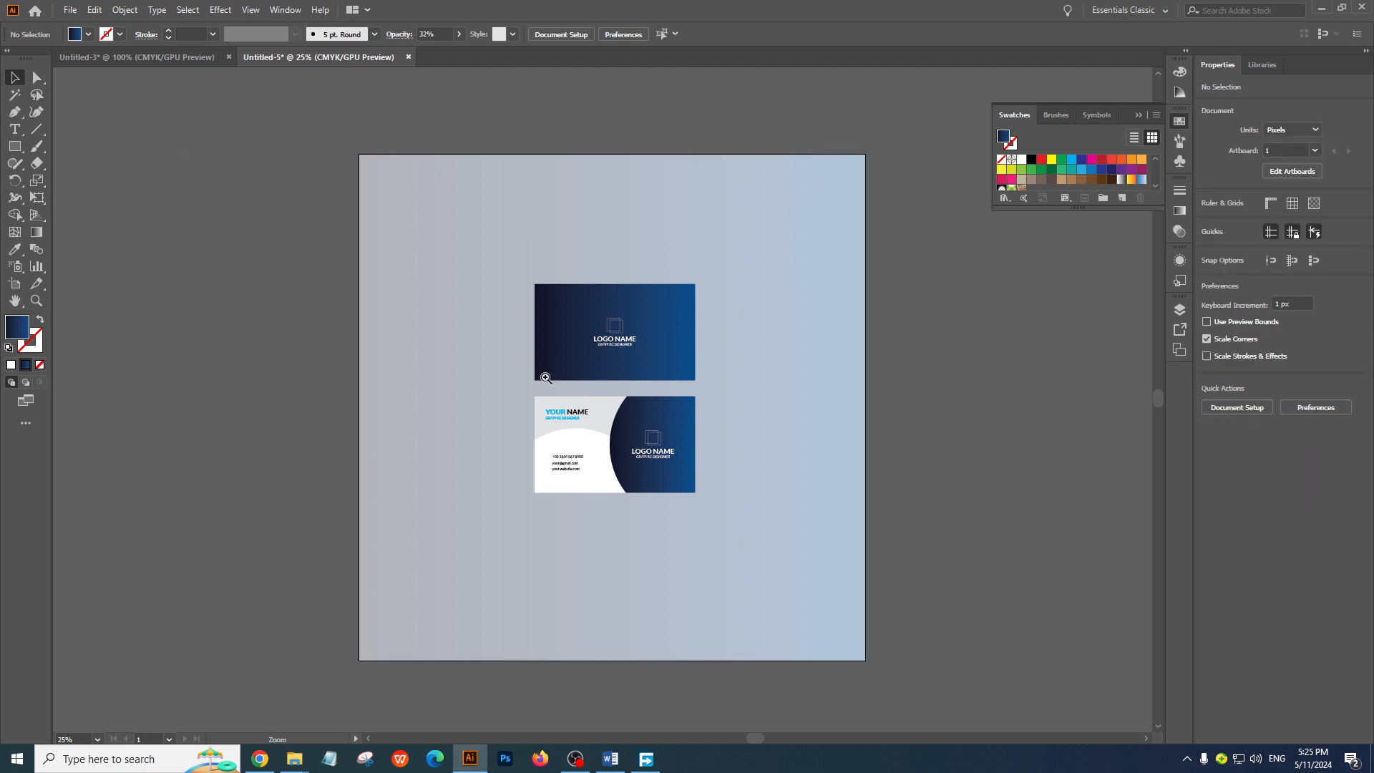
# Draw a rectangle about 632 x 112 px just below the card back, matching its width, and fill it black
pyautogui.click(545, 377)
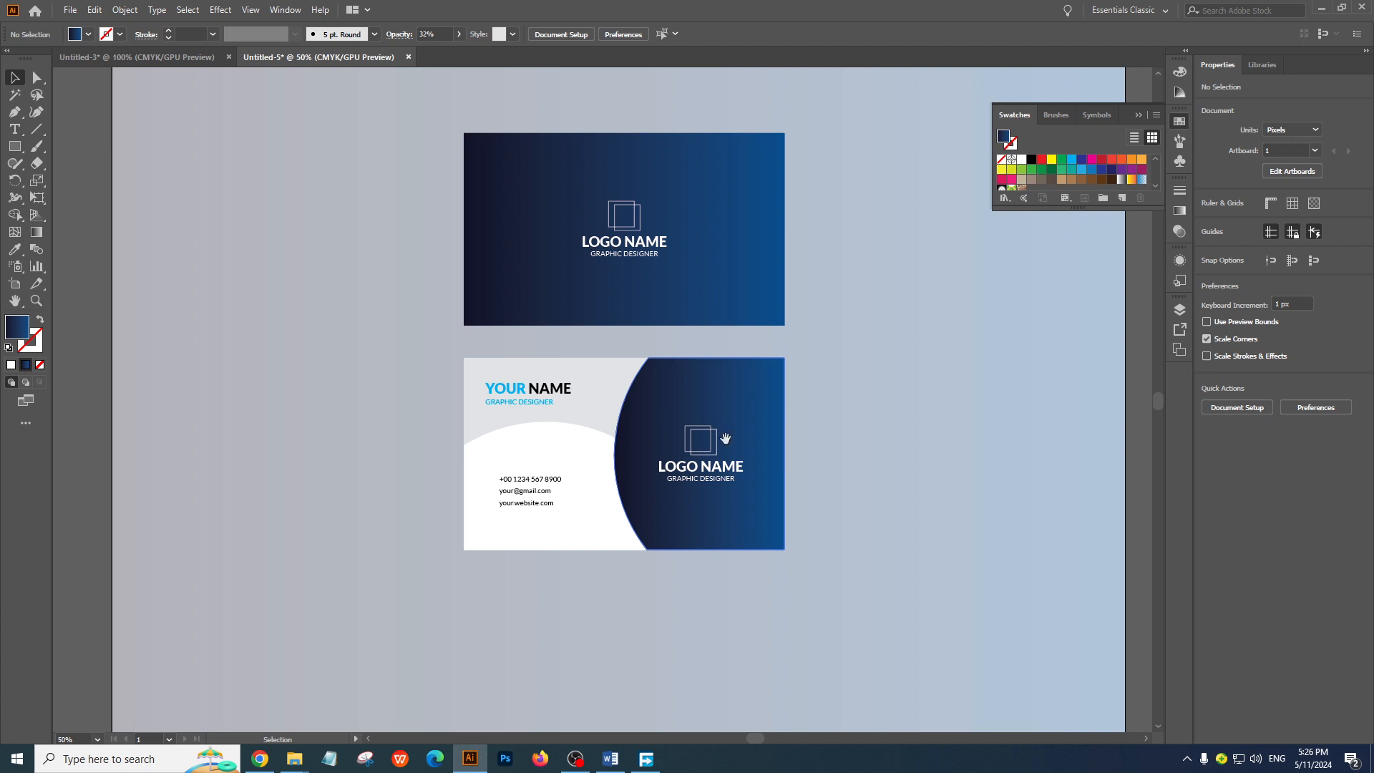
pyautogui.keyDown('ctrl'); pyautogui.click(626, 392); pyautogui.keyUp('ctrl')
pyautogui.moveTo(595, 482); pyautogui.dragTo(652, 430)
pyautogui.hotkey('ctrl', '-')
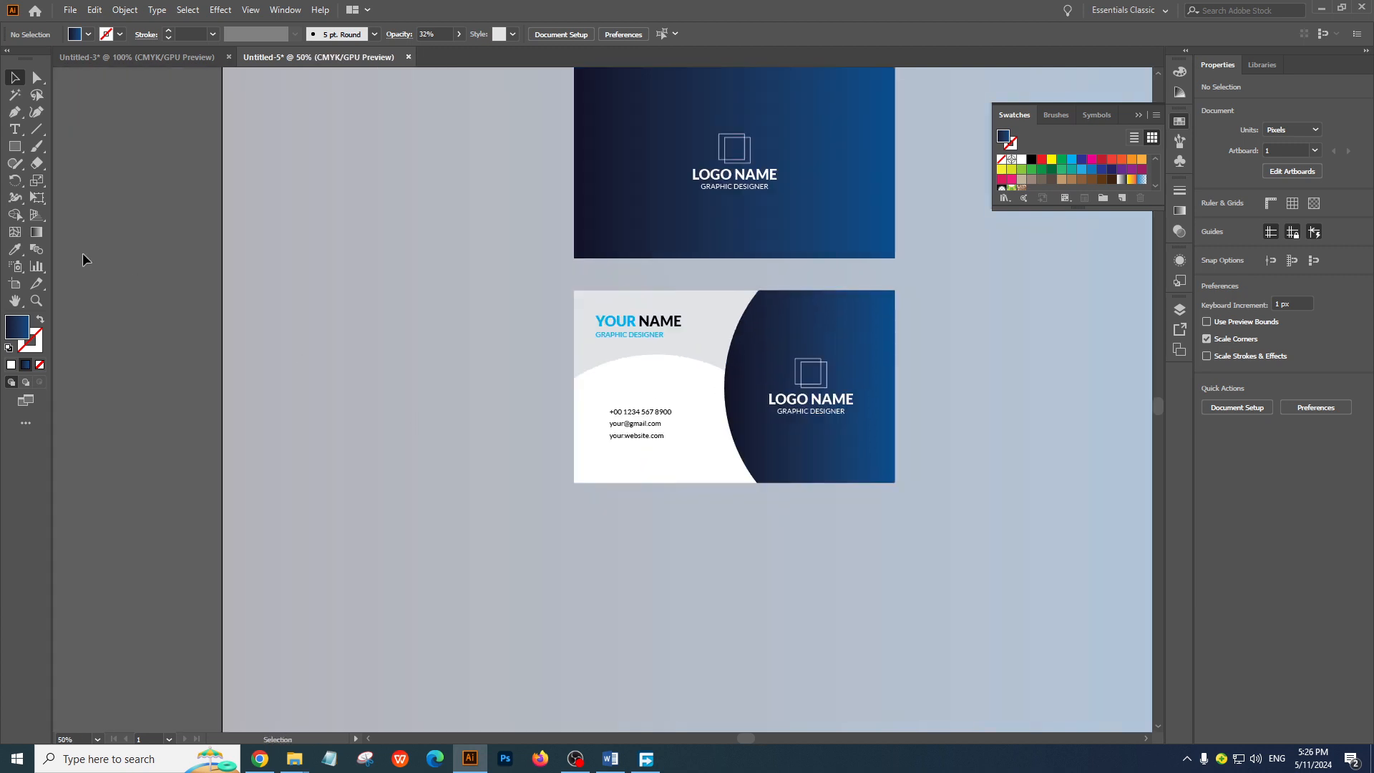
pyautogui.click(22, 150)
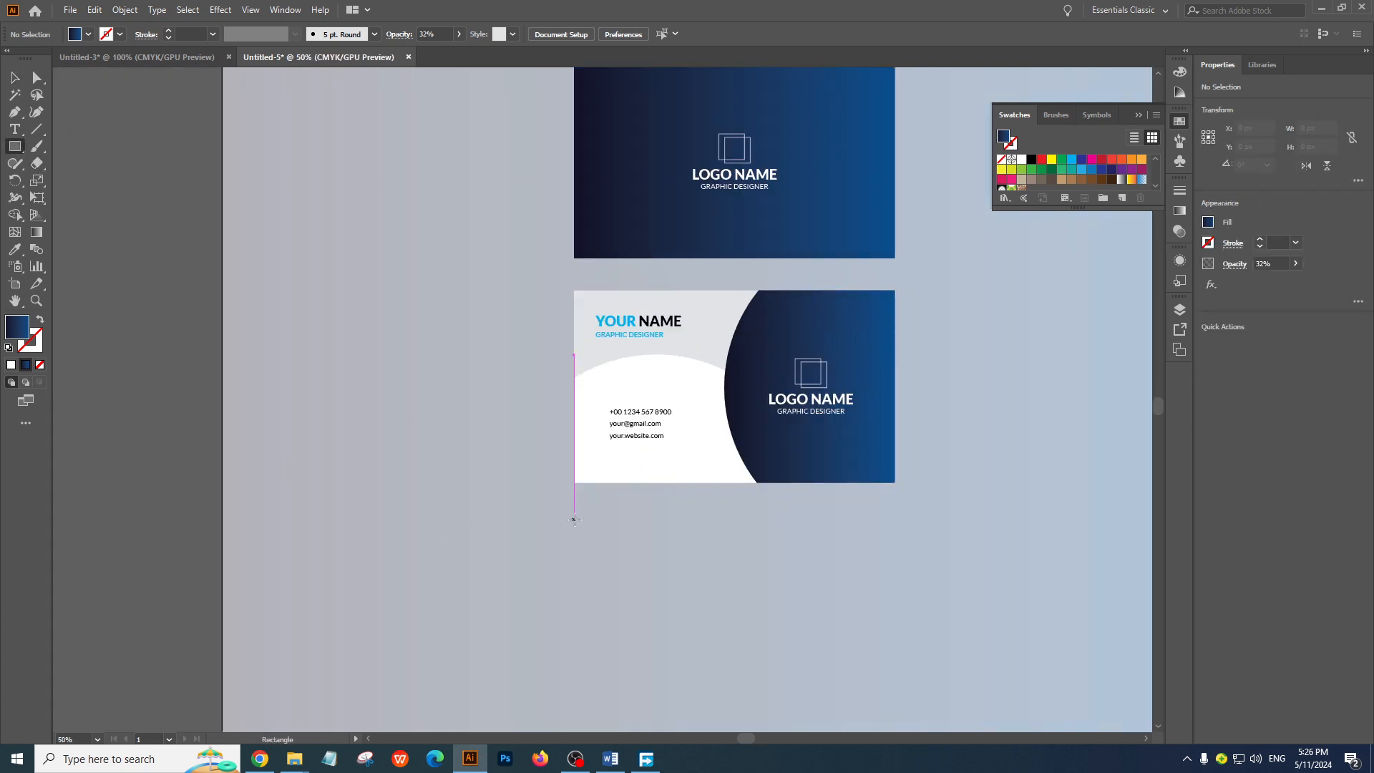
pyautogui.moveTo(576, 499); pyautogui.dragTo(894, 555)
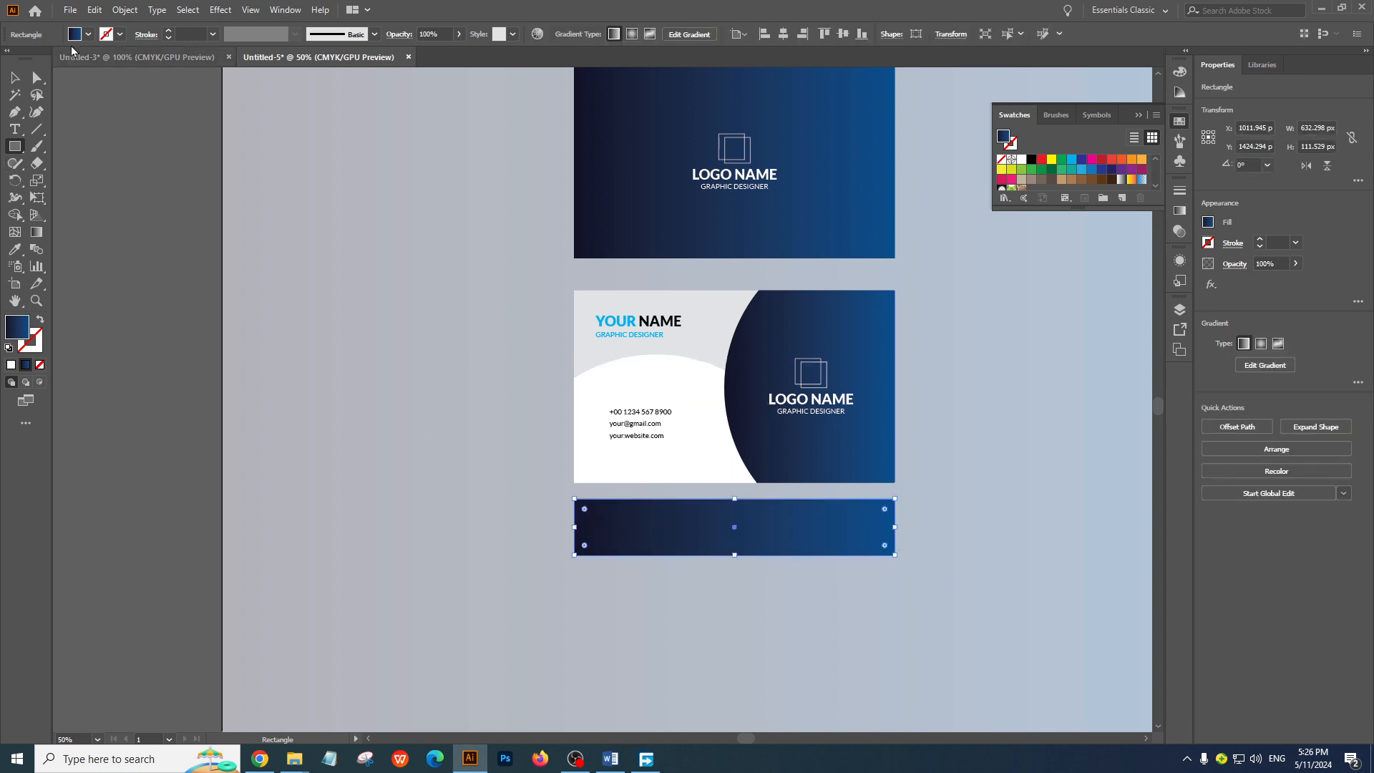
pyautogui.click(74, 35)
pyautogui.click(39, 57)
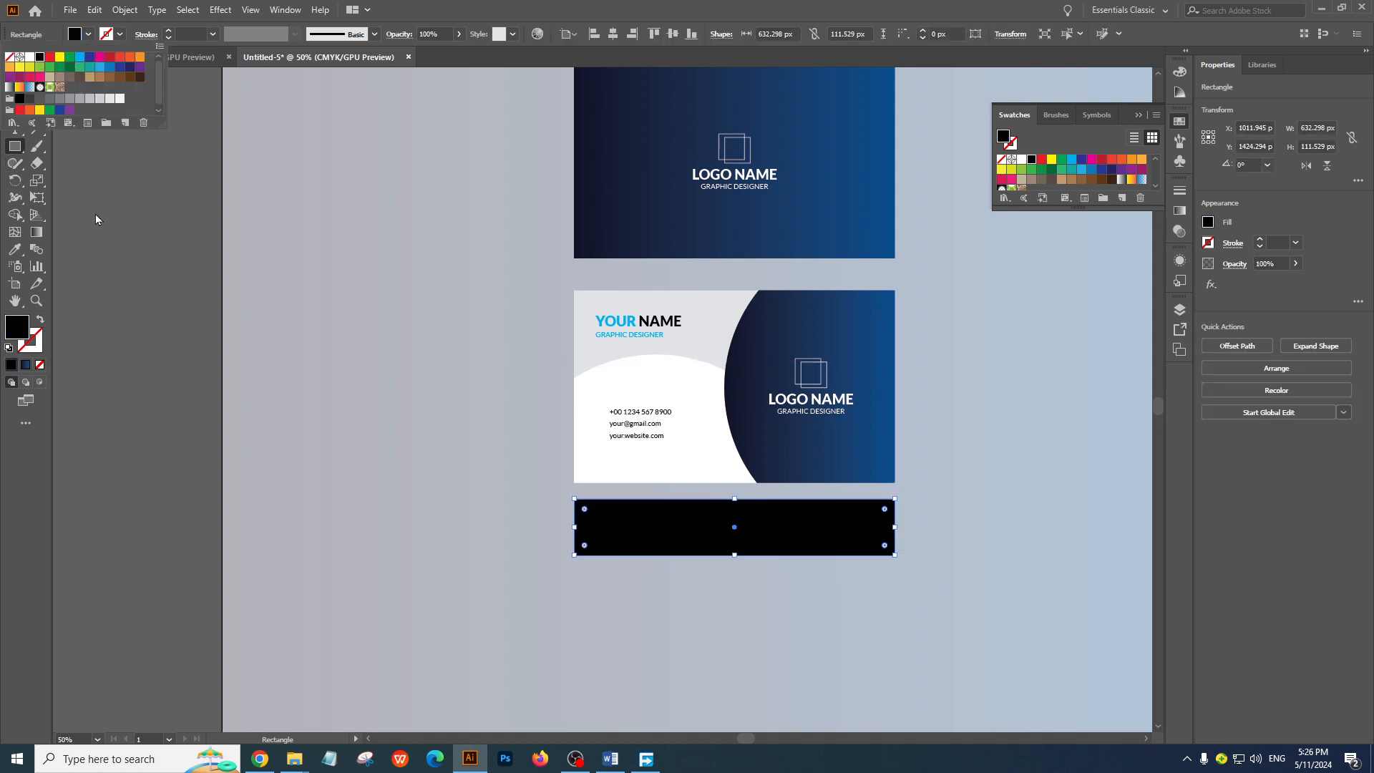
# Bend the middle of the black rectangle's lower edge upward into an arch with the Curvature tool
pyautogui.click(37, 113)
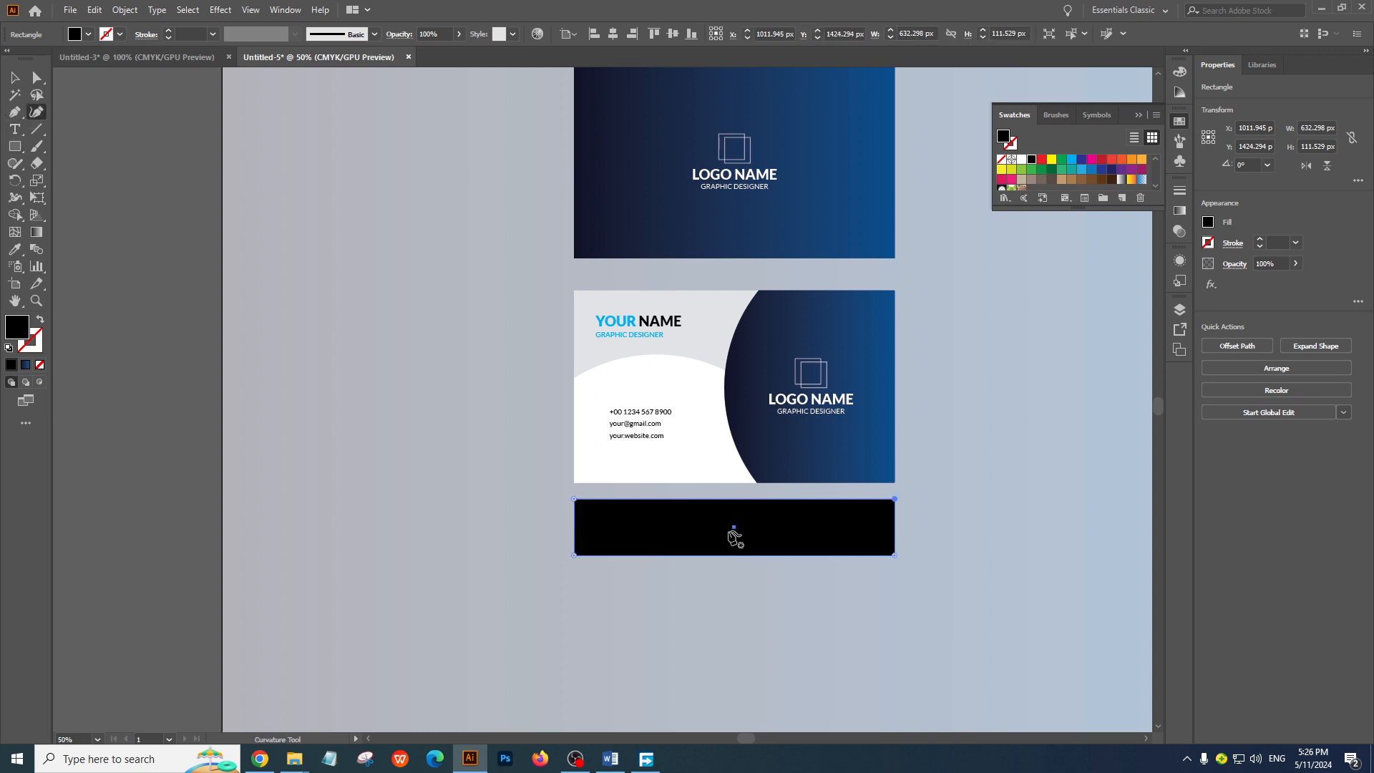
pyautogui.moveTo(743, 555); pyautogui.dragTo(742, 530)
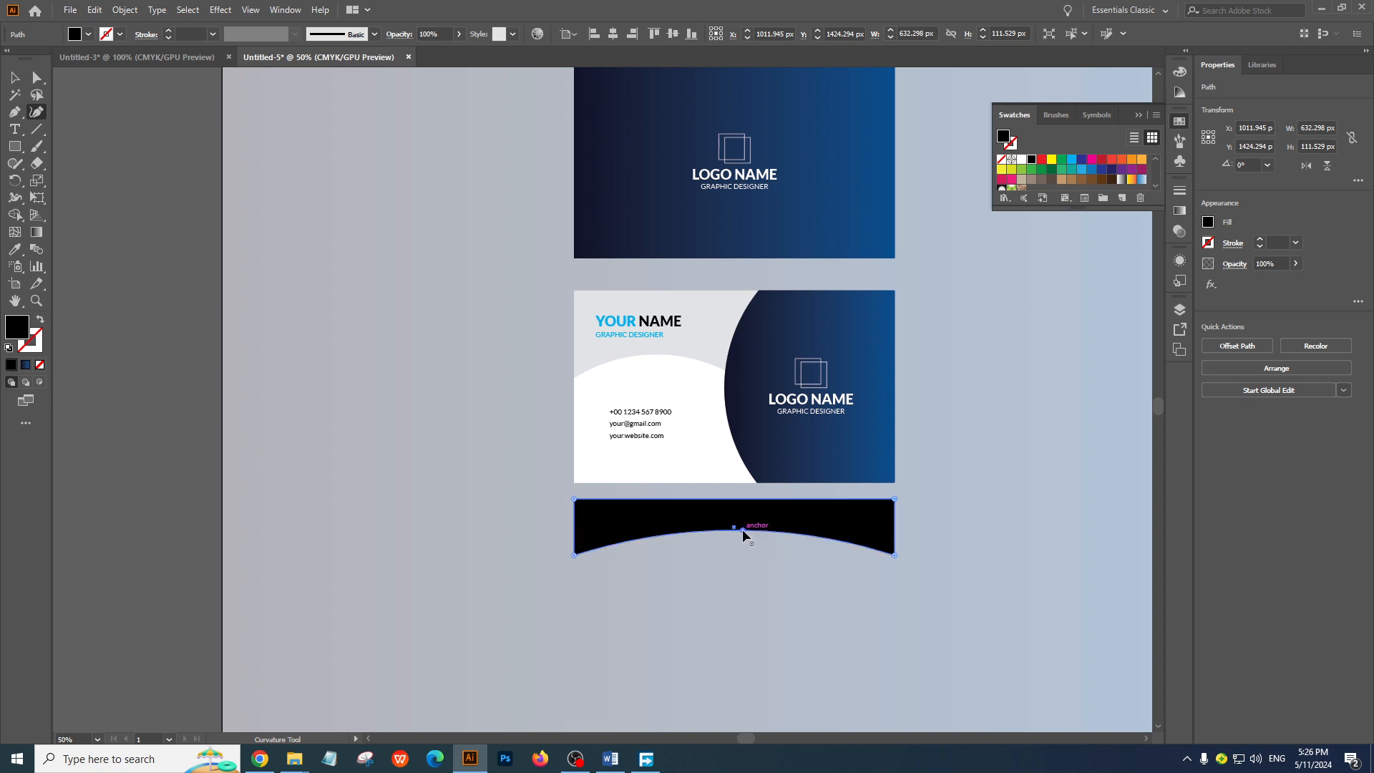
pyautogui.click(17, 79)
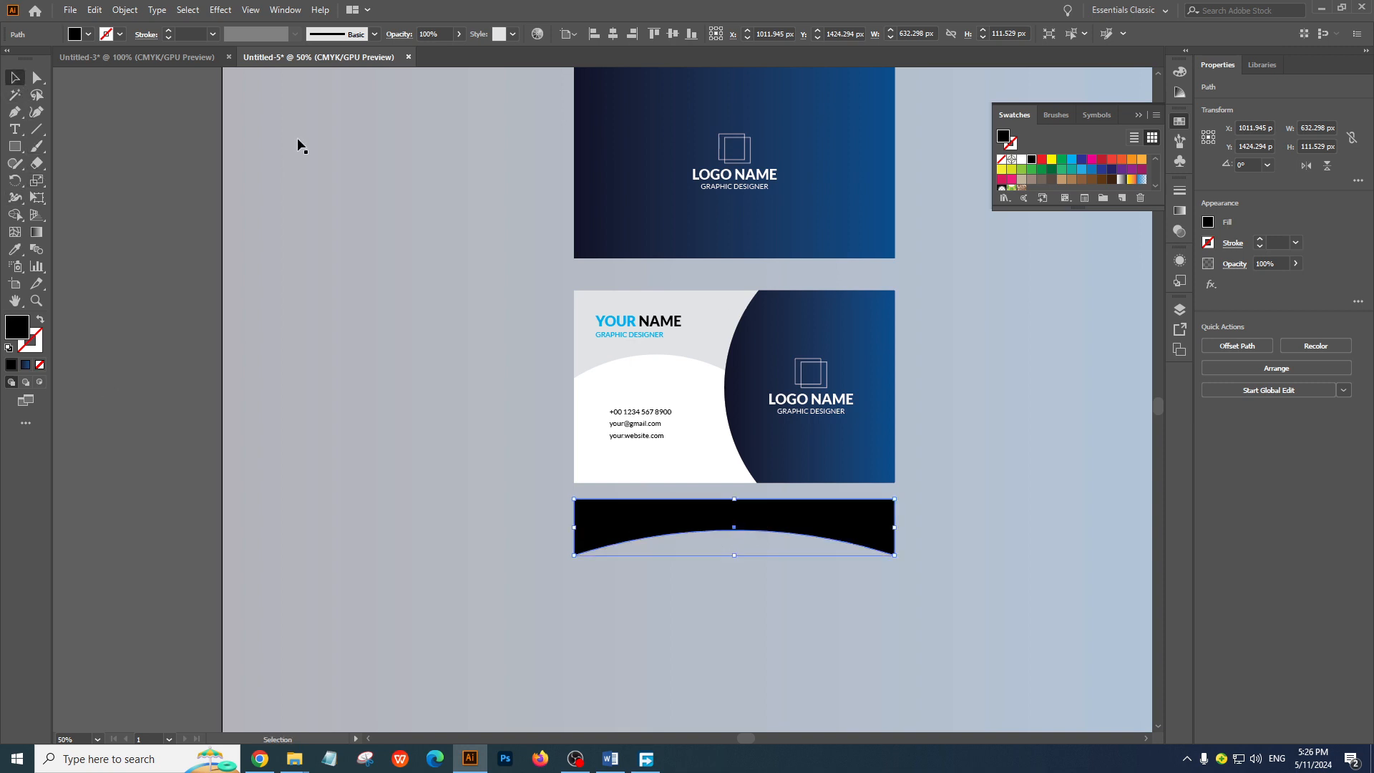
# Move the black arched shape up to overlap the card back's lower edge, then bring the card back to the front
pyautogui.click(511, 438)
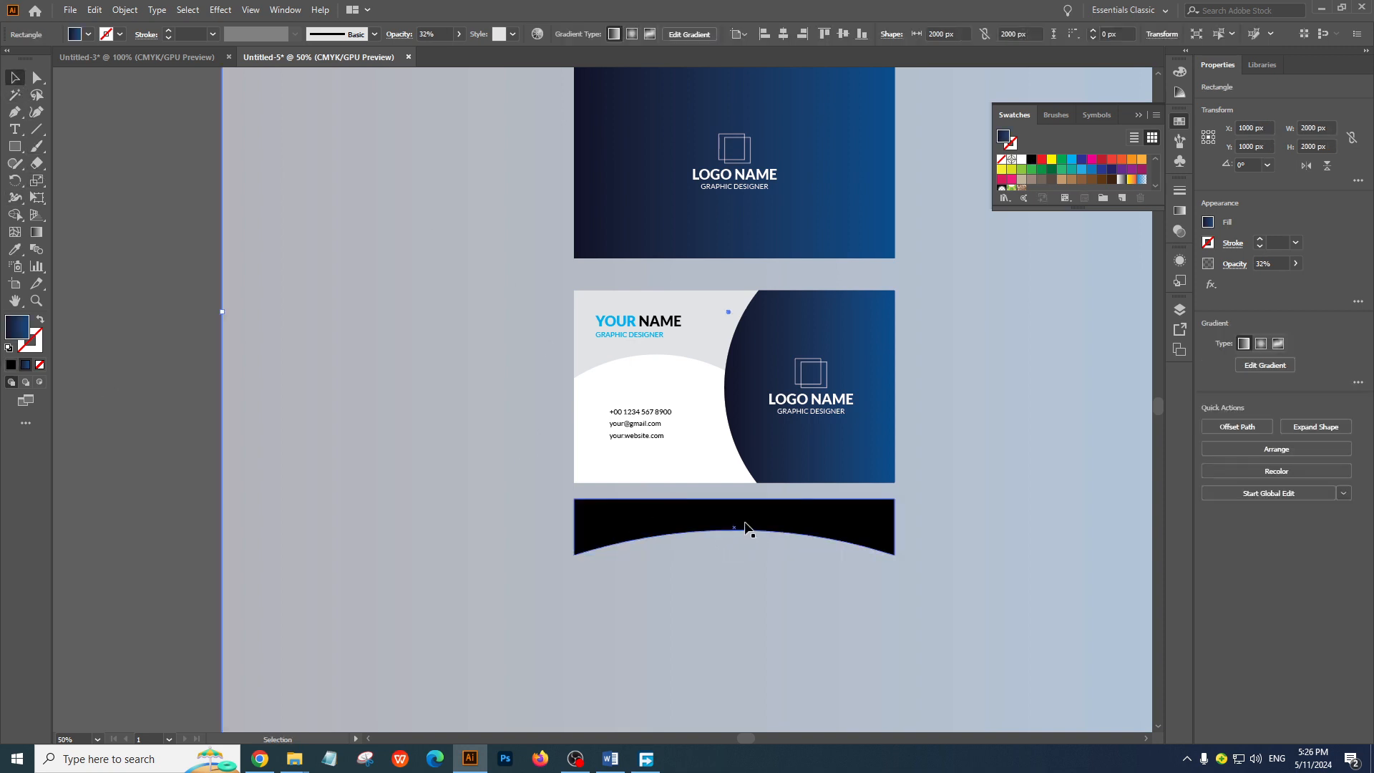
pyautogui.moveTo(744, 527); pyautogui.dragTo(746, 501)
pyautogui.rightClick(745, 509)
pyautogui.click(649, 435)
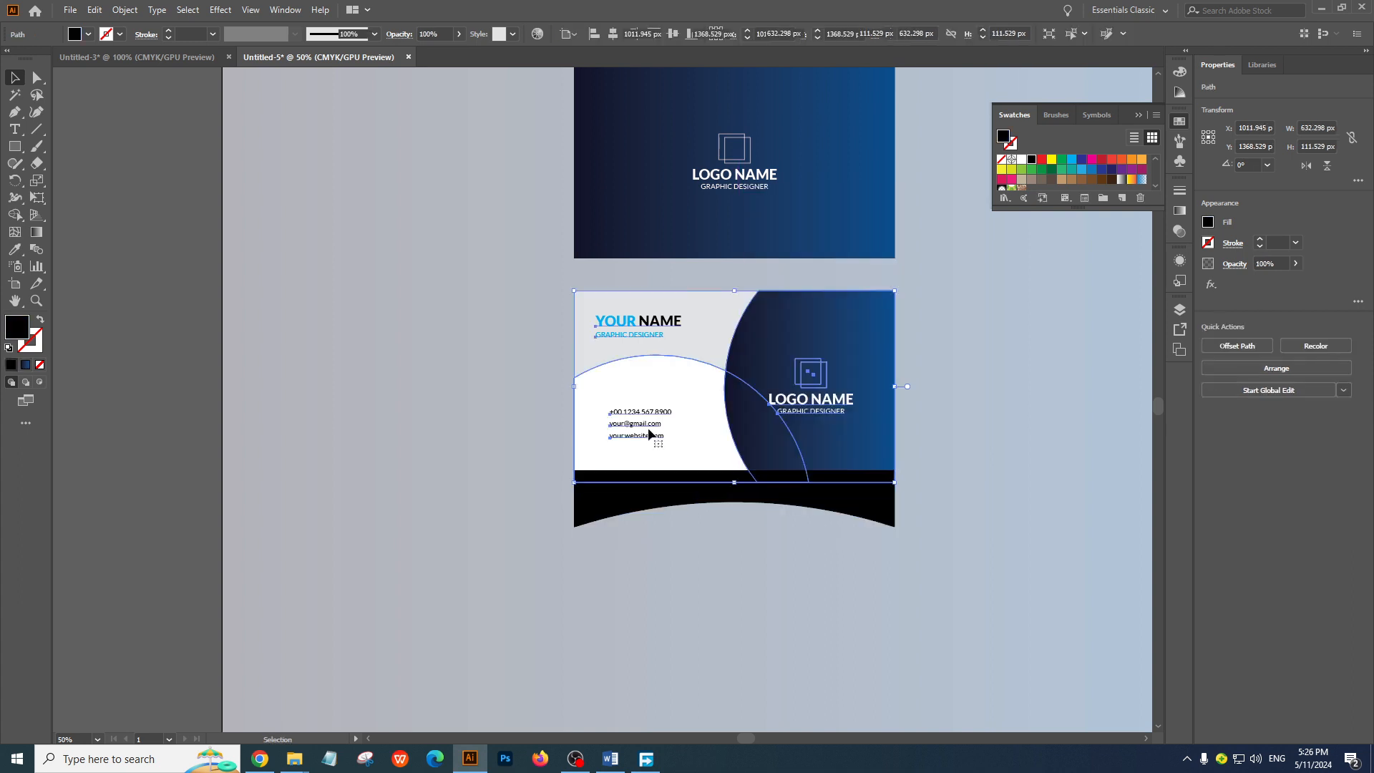
pyautogui.rightClick(649, 436)
pyautogui.moveTo(722, 607)
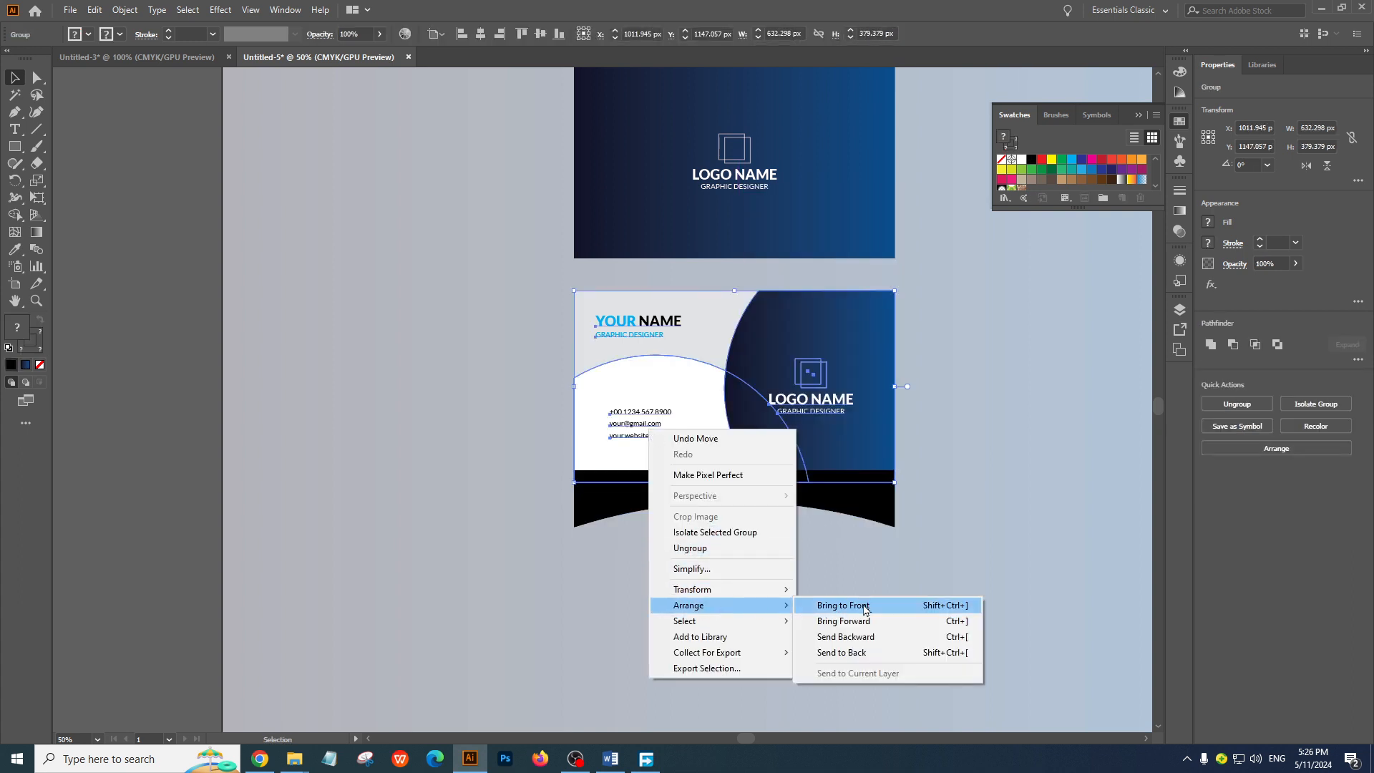
pyautogui.click(865, 609)
pyautogui.click(828, 506)
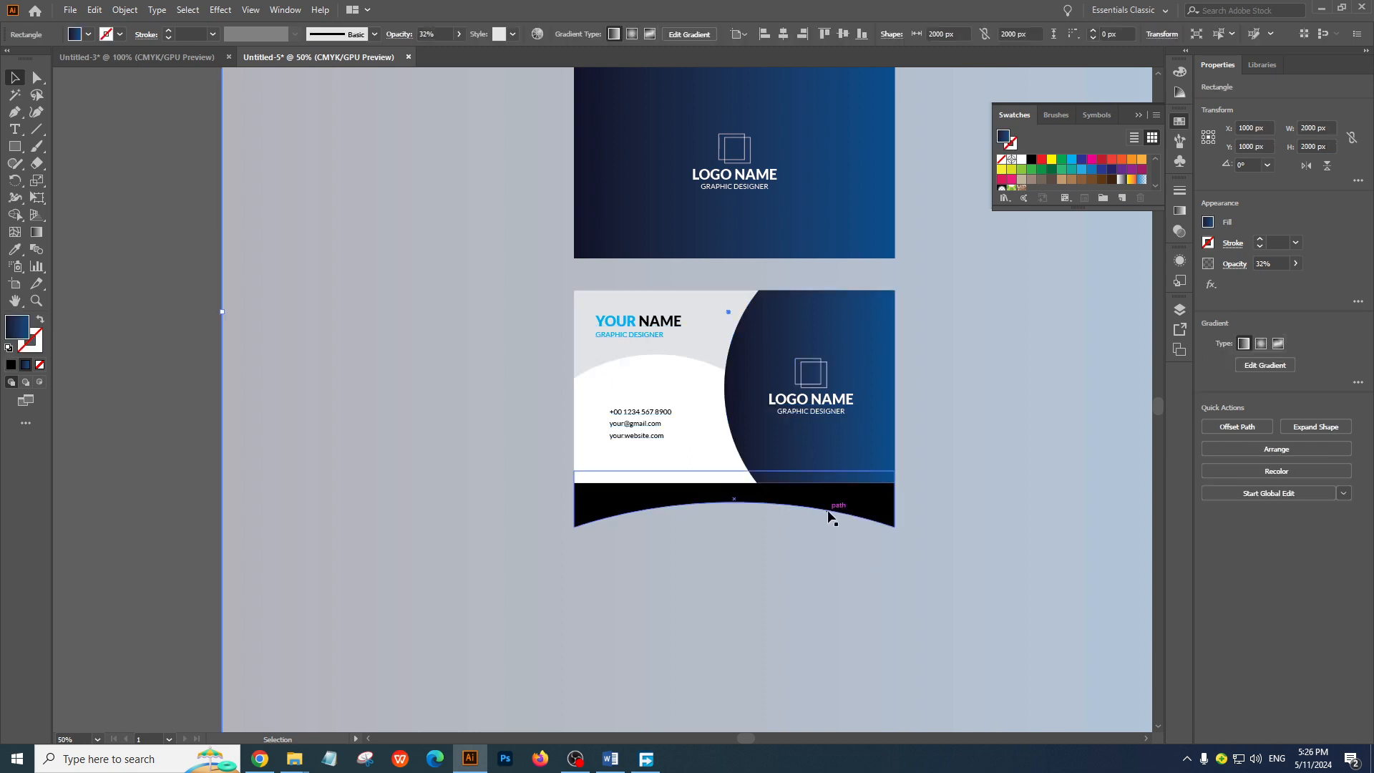
pyautogui.click(213, 15)
pyautogui.moveTo(247, 251)
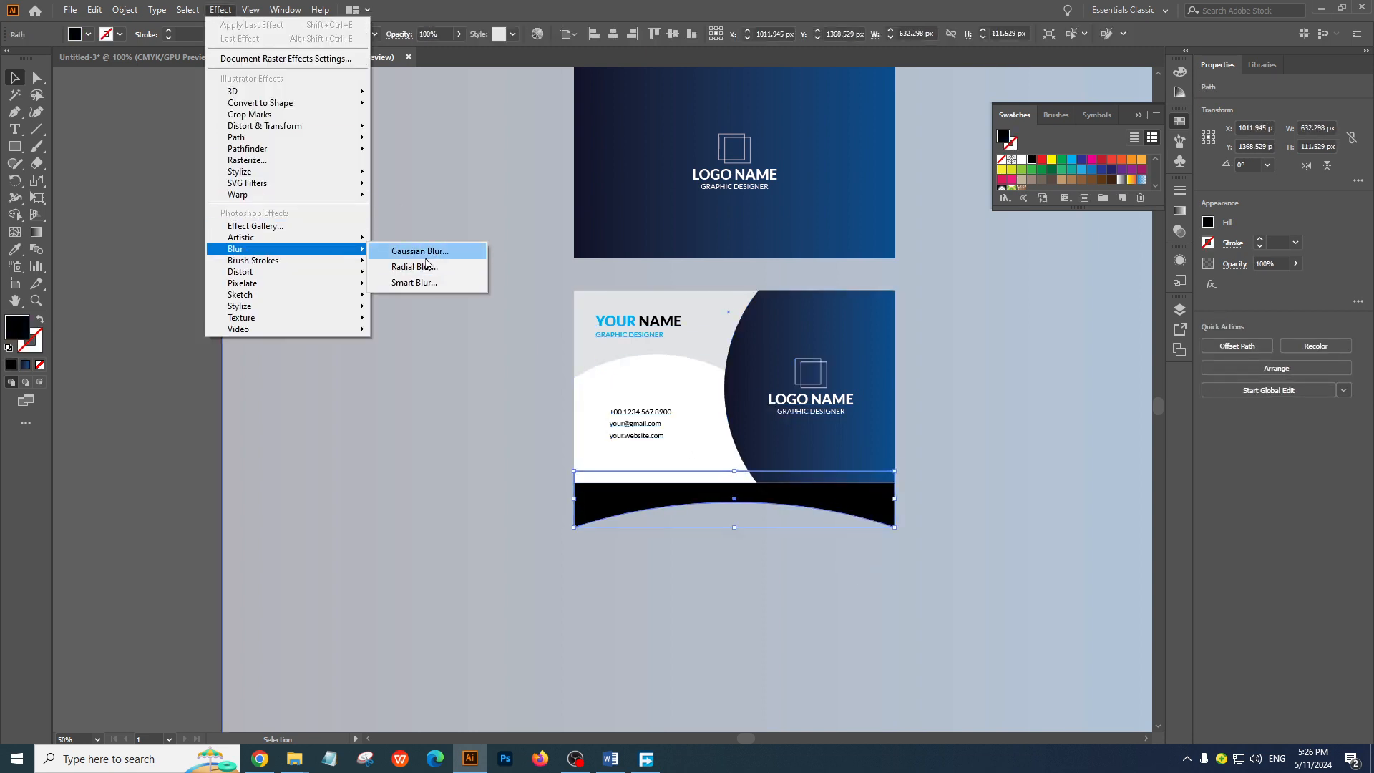
pyautogui.click(422, 252)
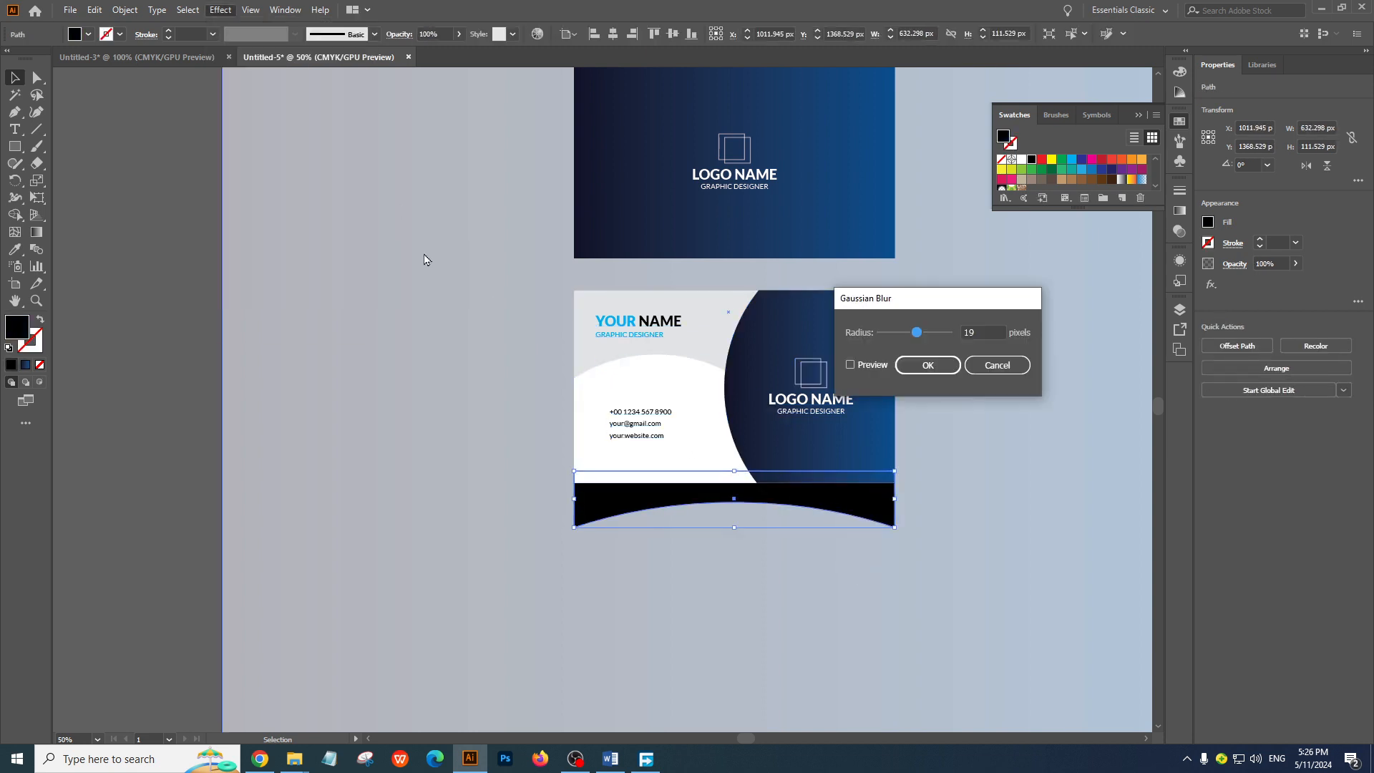
pyautogui.click(852, 366)
pyautogui.moveTo(917, 332); pyautogui.dragTo(927, 337)
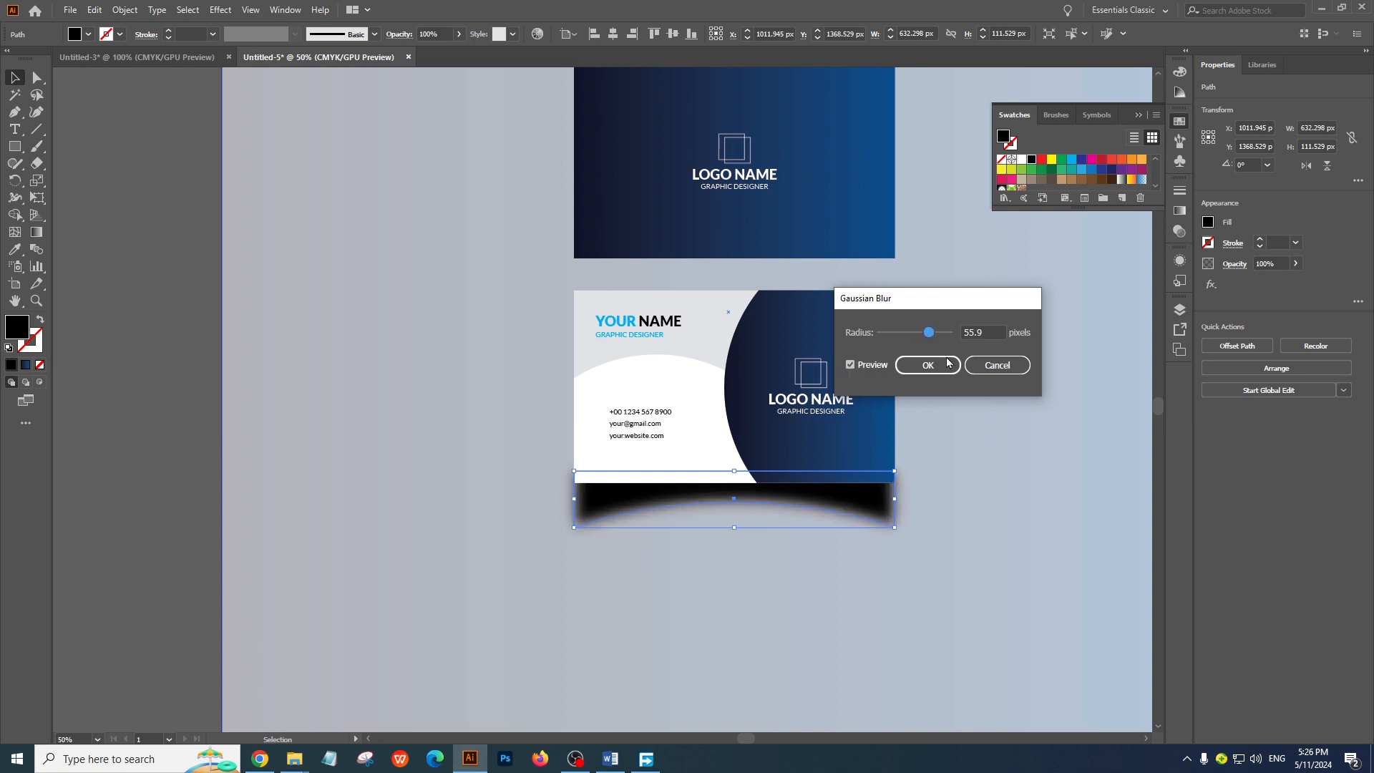
pyautogui.click(997, 365)
# Apply a Gaussian Blur with a radius of about 99 pixels to the black arched shape
pyautogui.click(220, 9)
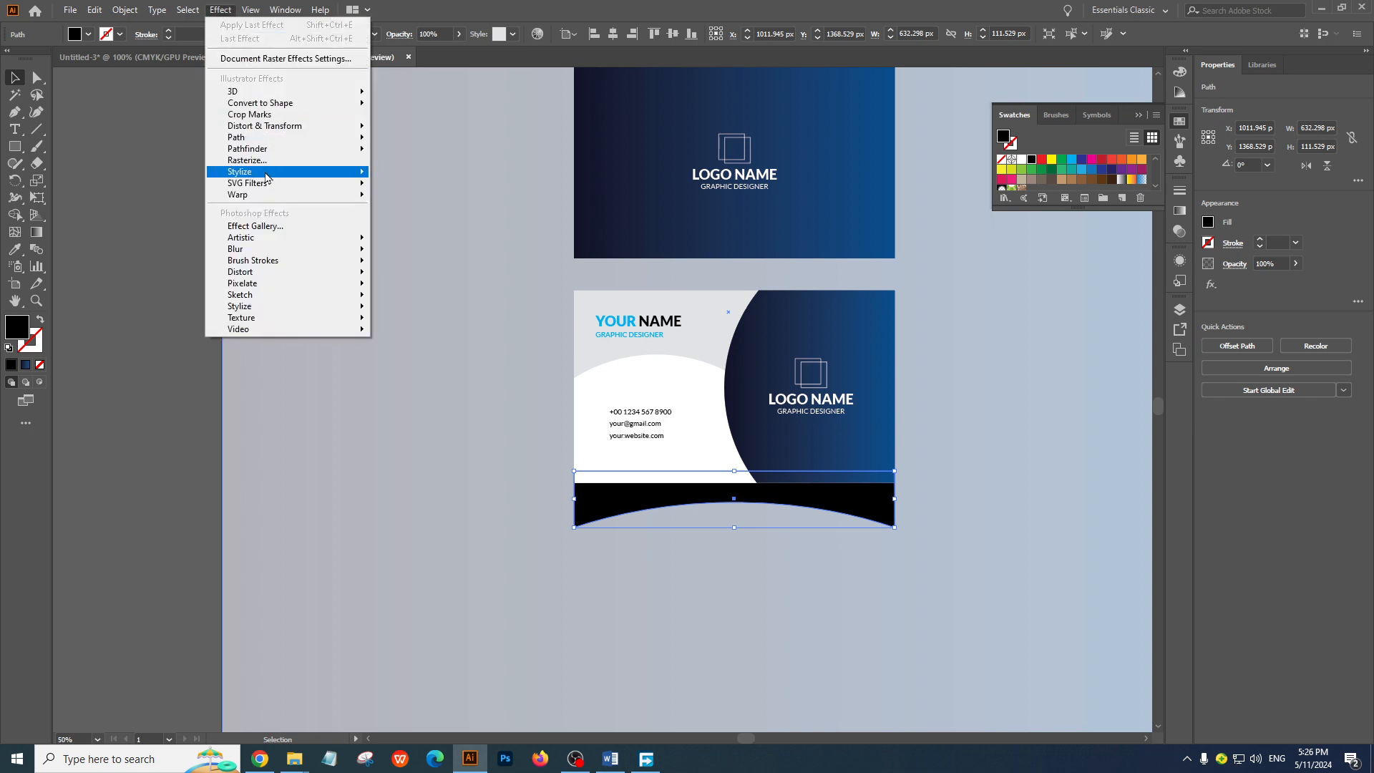
pyautogui.moveTo(281, 252)
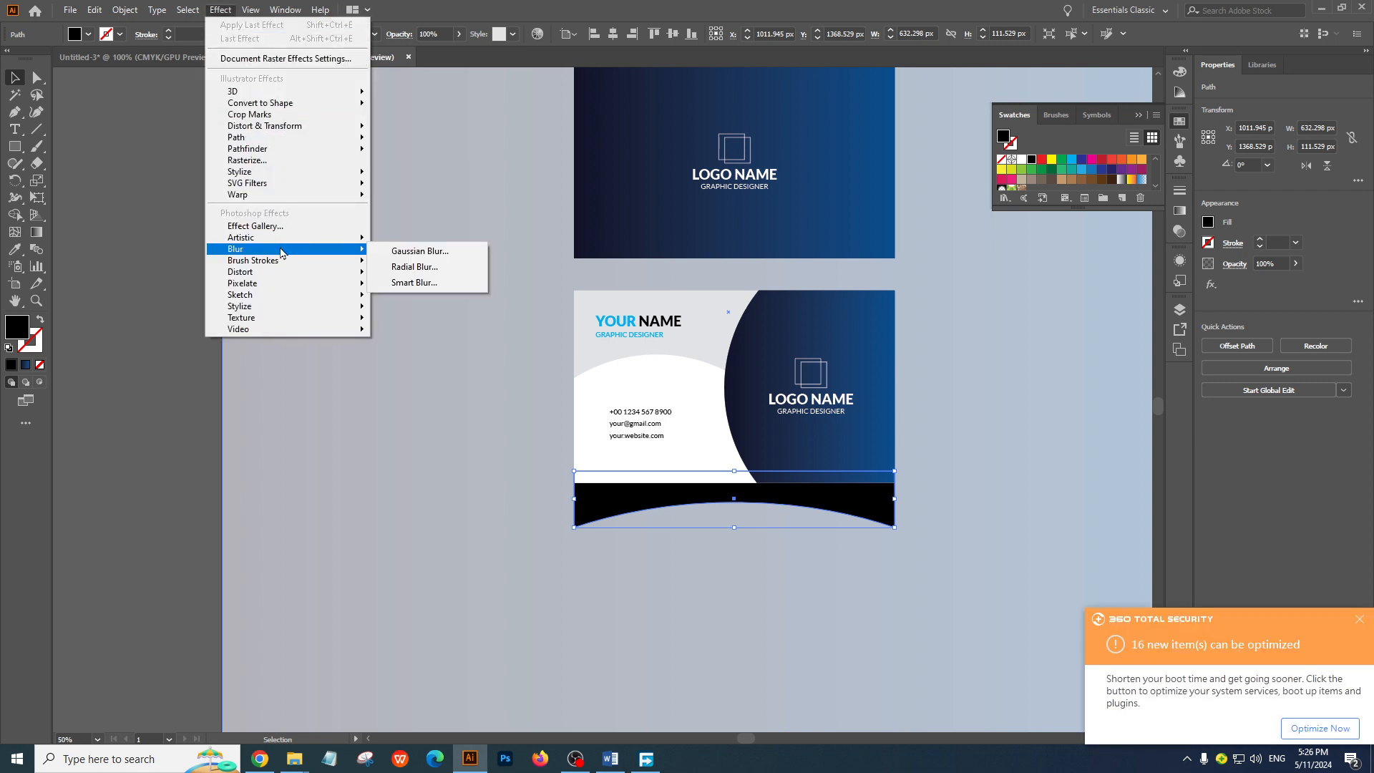
pyautogui.click(432, 254)
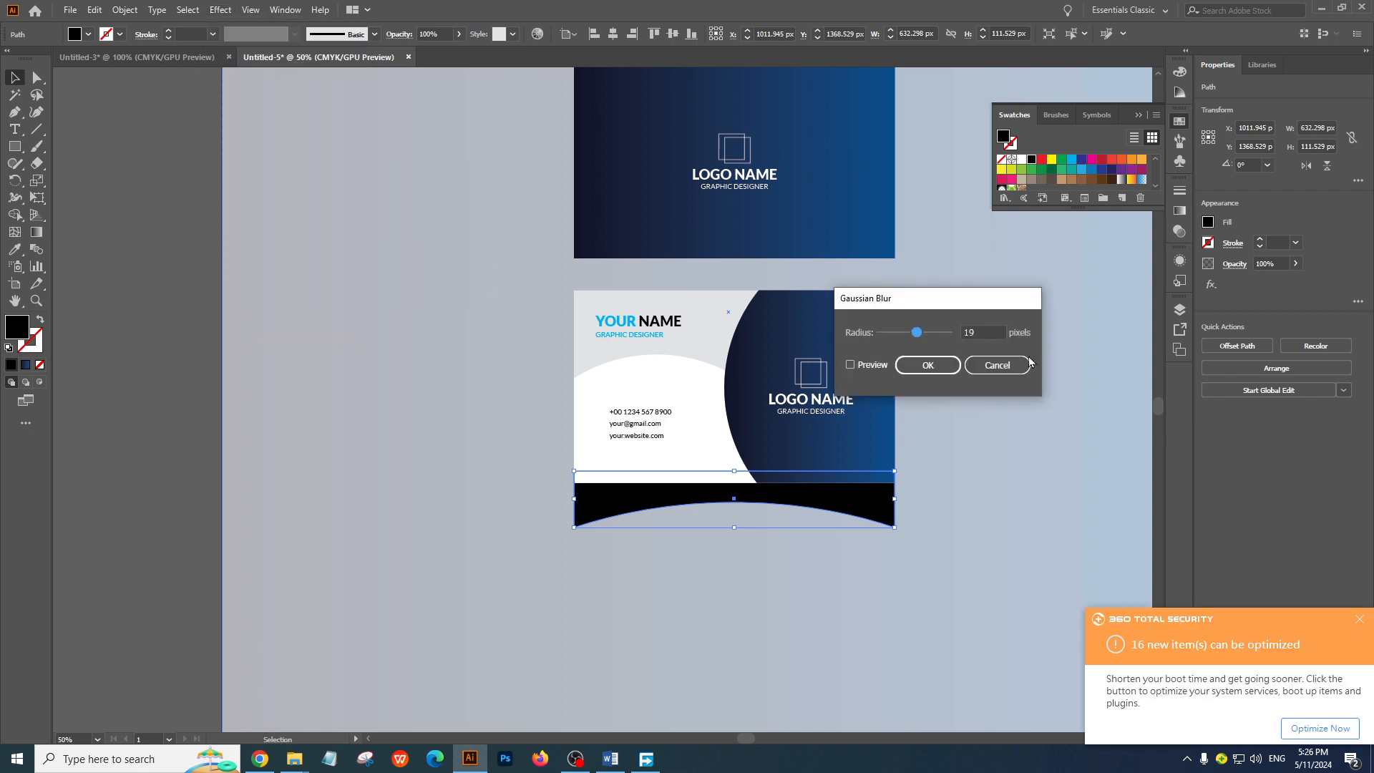
pyautogui.click(871, 365)
pyautogui.moveTo(925, 334); pyautogui.dragTo(946, 334)
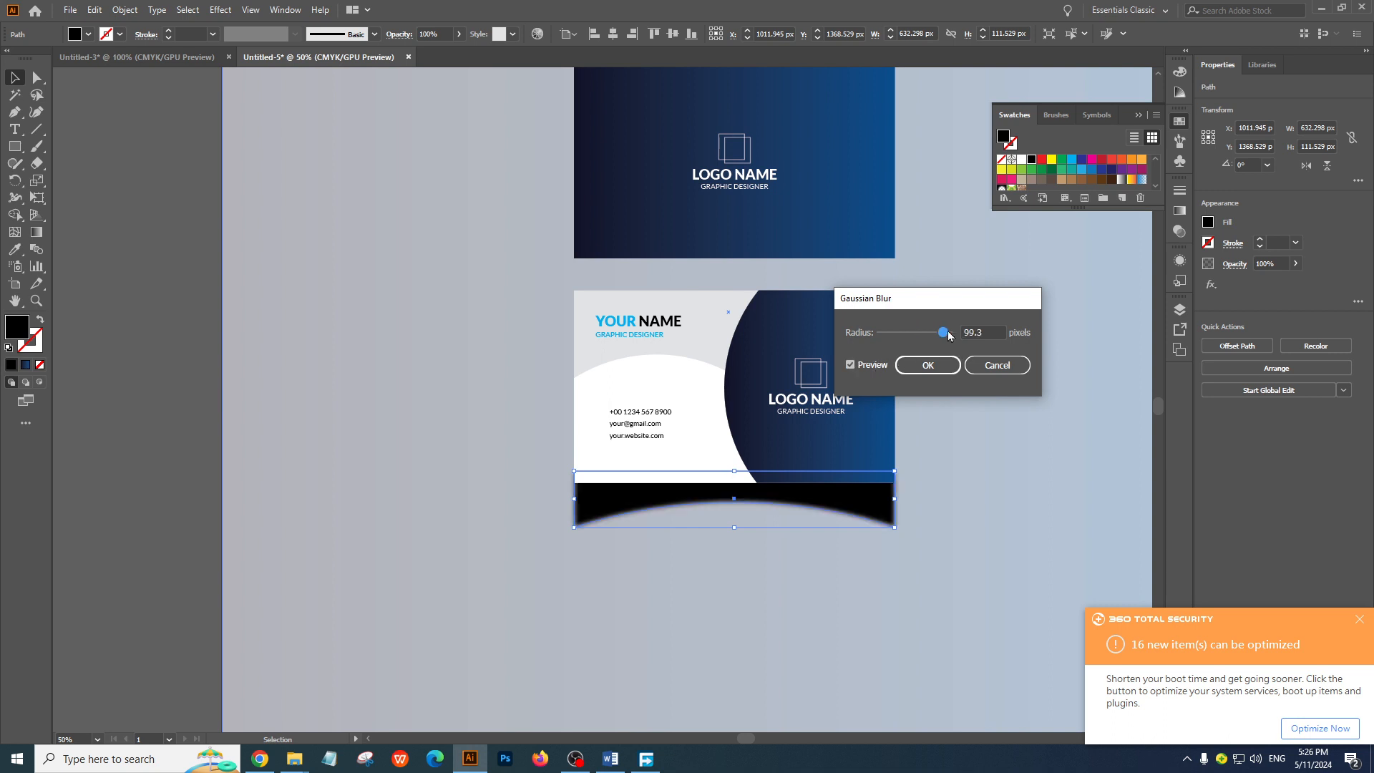
pyautogui.click(927, 365)
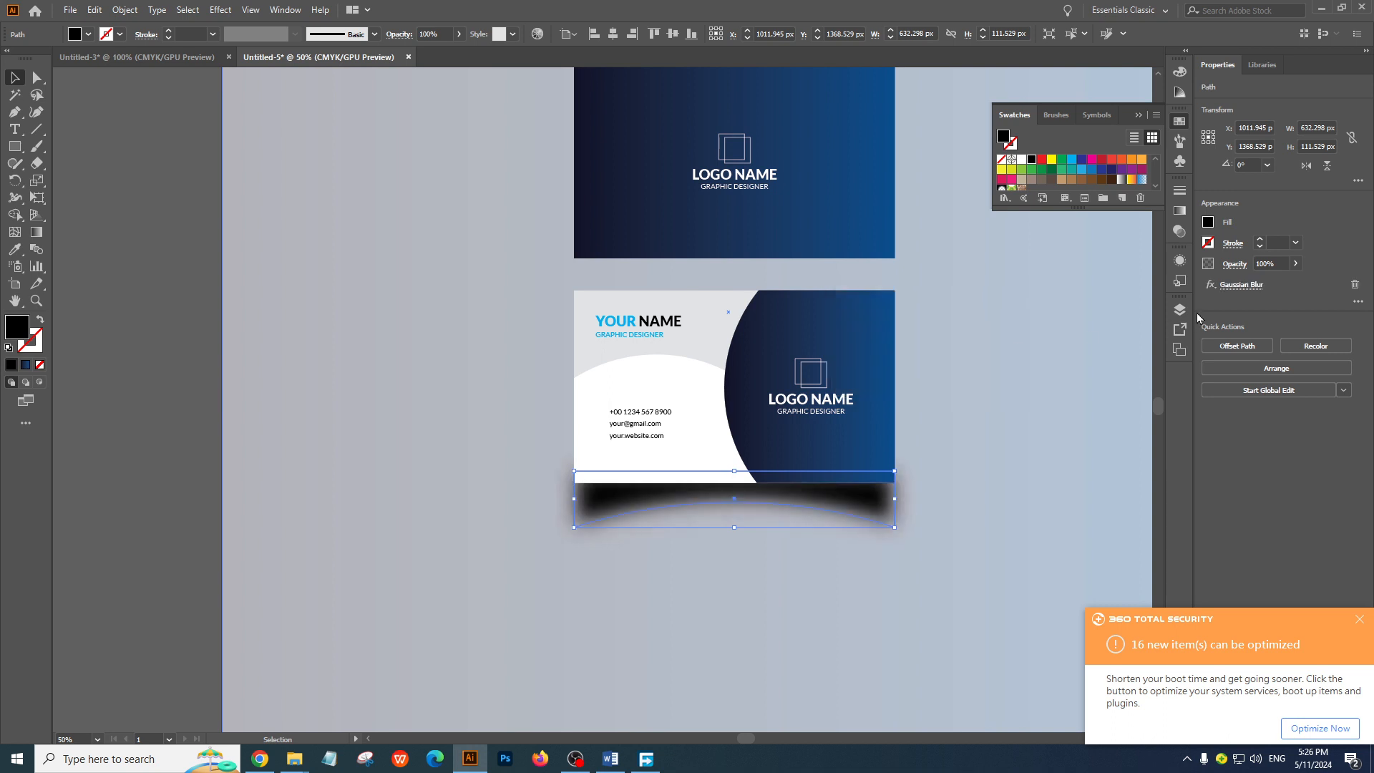
# Lower the blurred shadow's opacity to 33% and move it up about 18 px behind the card back
pyautogui.click(1295, 264)
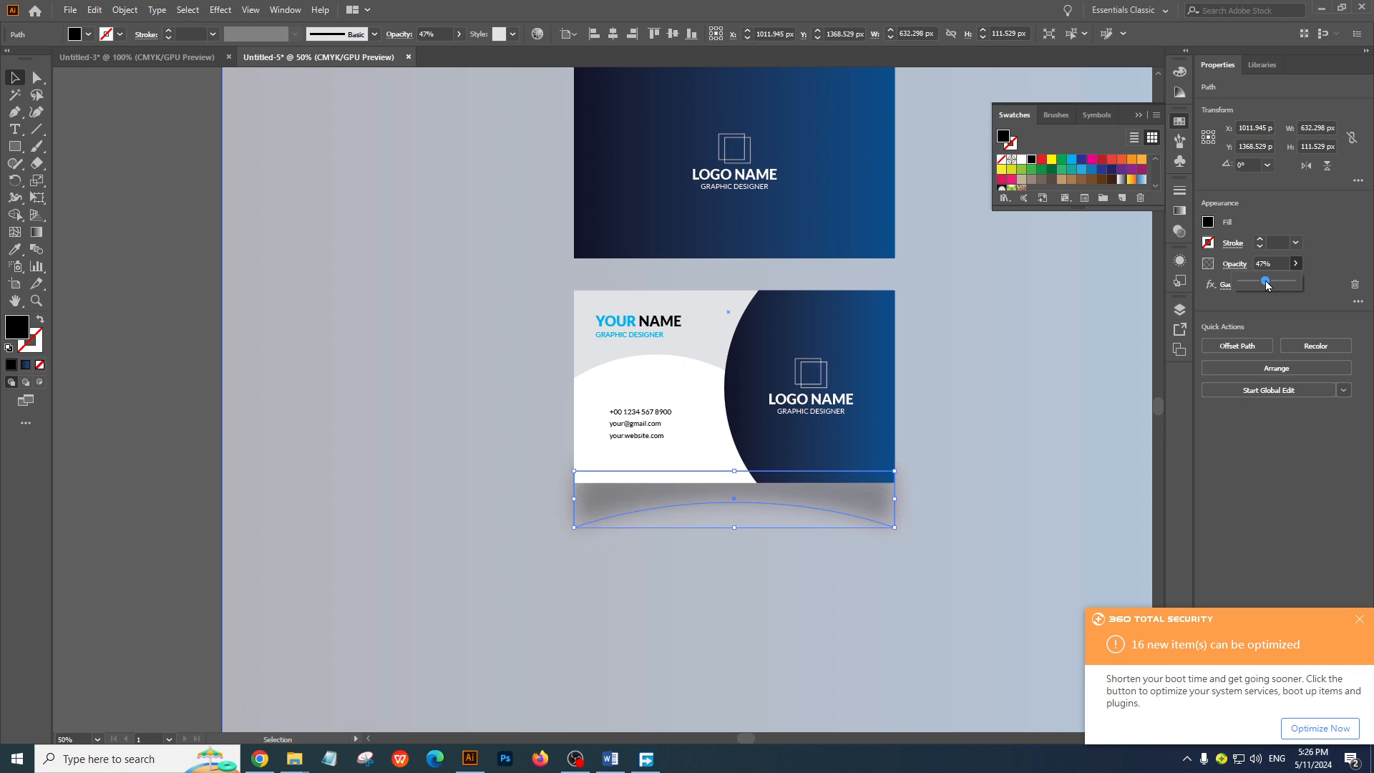
pyautogui.click(1010, 389)
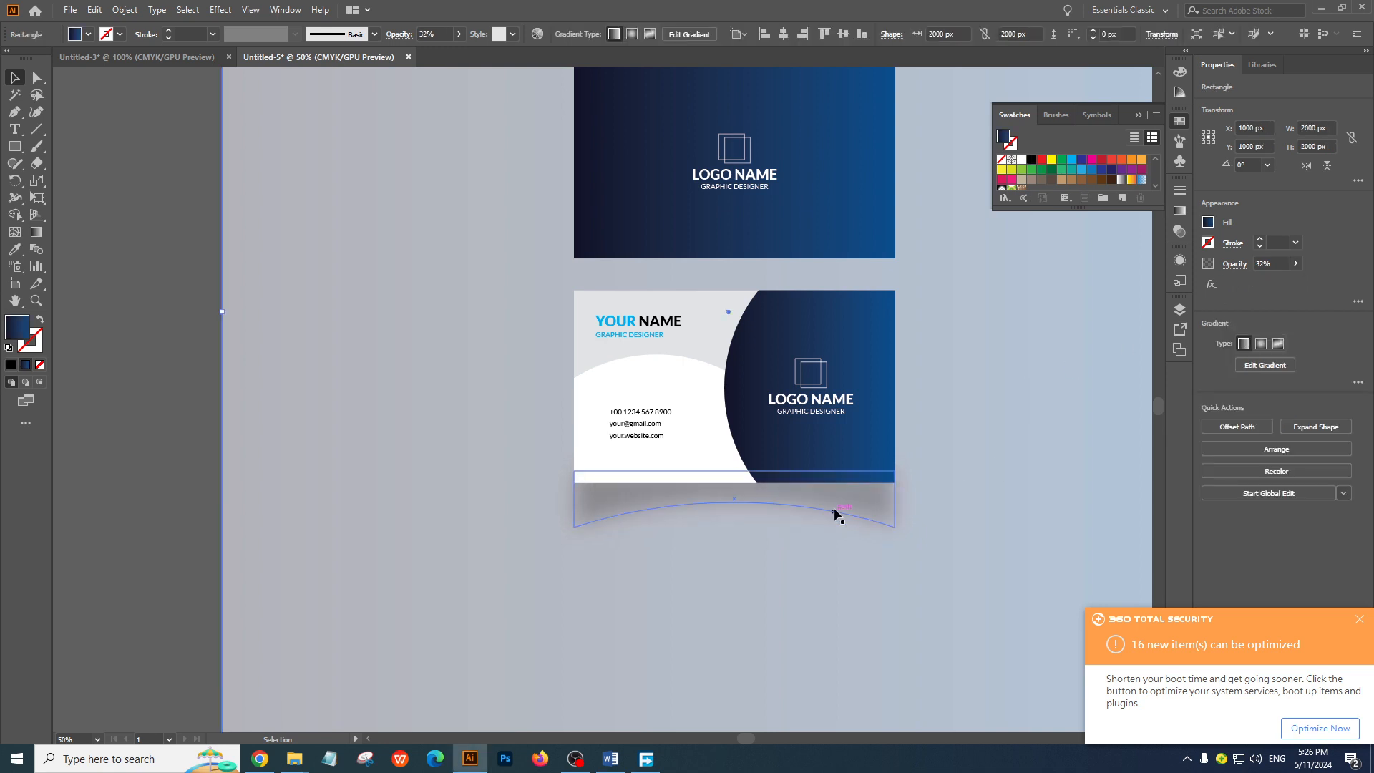
pyautogui.moveTo(837, 499); pyautogui.dragTo(839, 488)
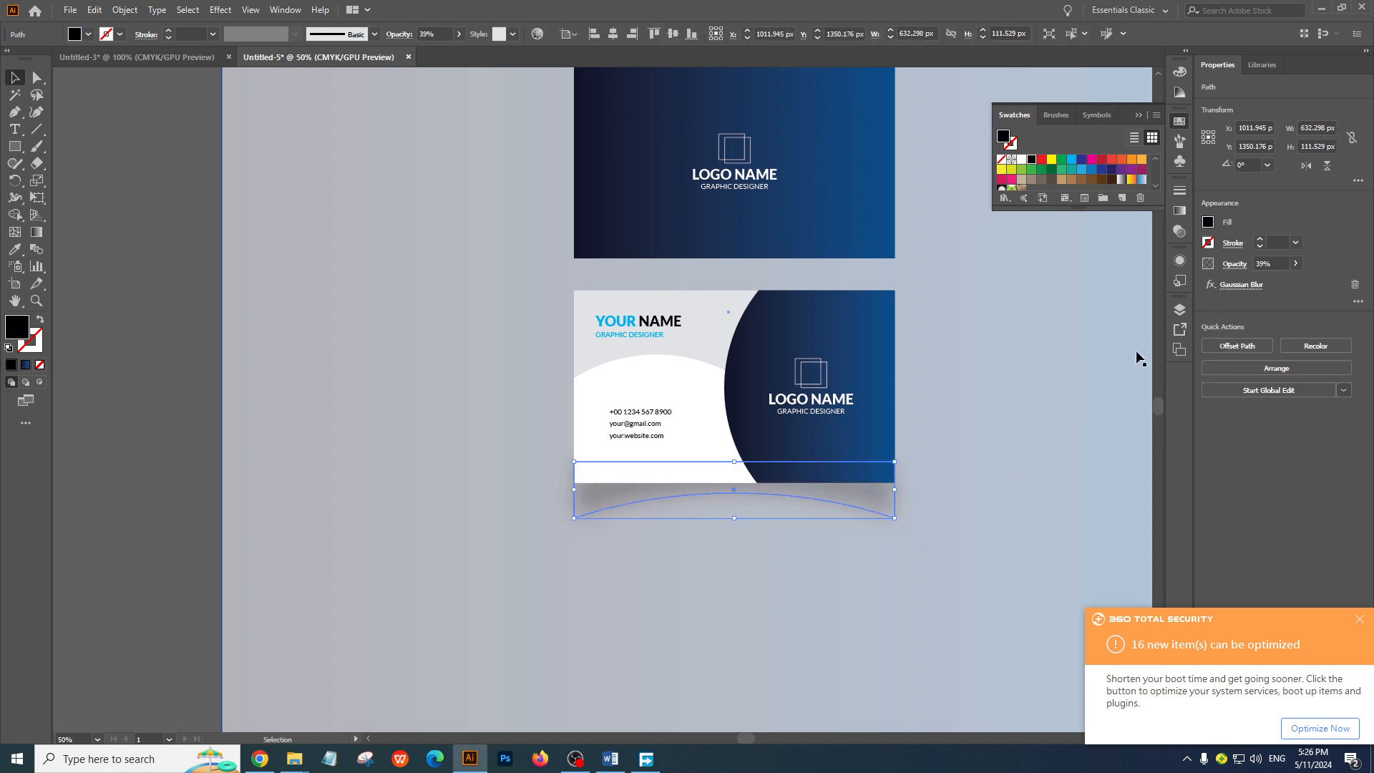
pyautogui.click(1277, 264)
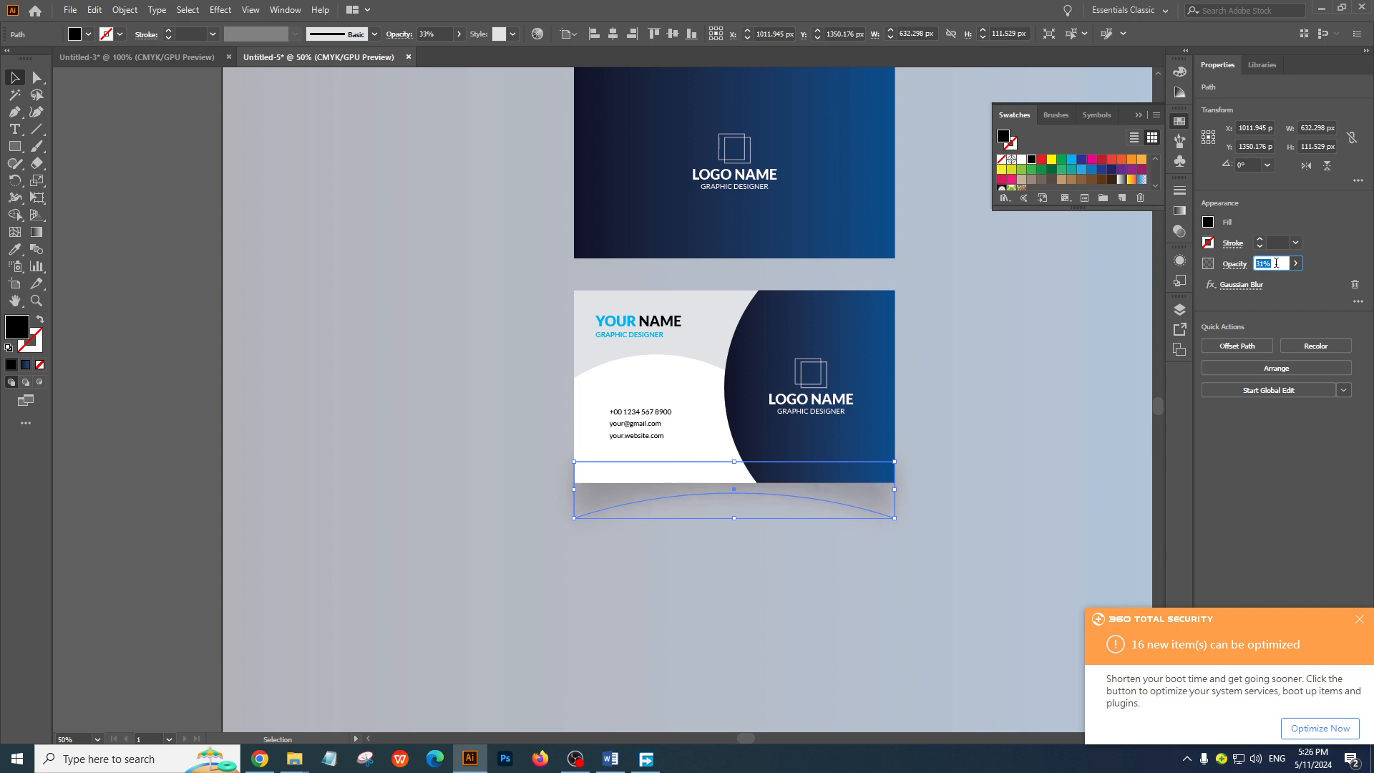
pyautogui.click(1029, 376)
# Draw a 45° diagonal line rising to the upper right across the artboard, about 2466 px wide and high
pyautogui.moveTo(614, 398); pyautogui.dragTo(844, 574)
pyautogui.keyDown('ctrl'); pyautogui.click(718, 435); pyautogui.keyUp('ctrl')
pyautogui.keyDown('ctrl'); pyautogui.click(718, 436); pyautogui.keyUp('ctrl')
pyautogui.moveTo(636, 519); pyautogui.dragTo(809, 492)
pyautogui.hotkey('ctrl', '-')
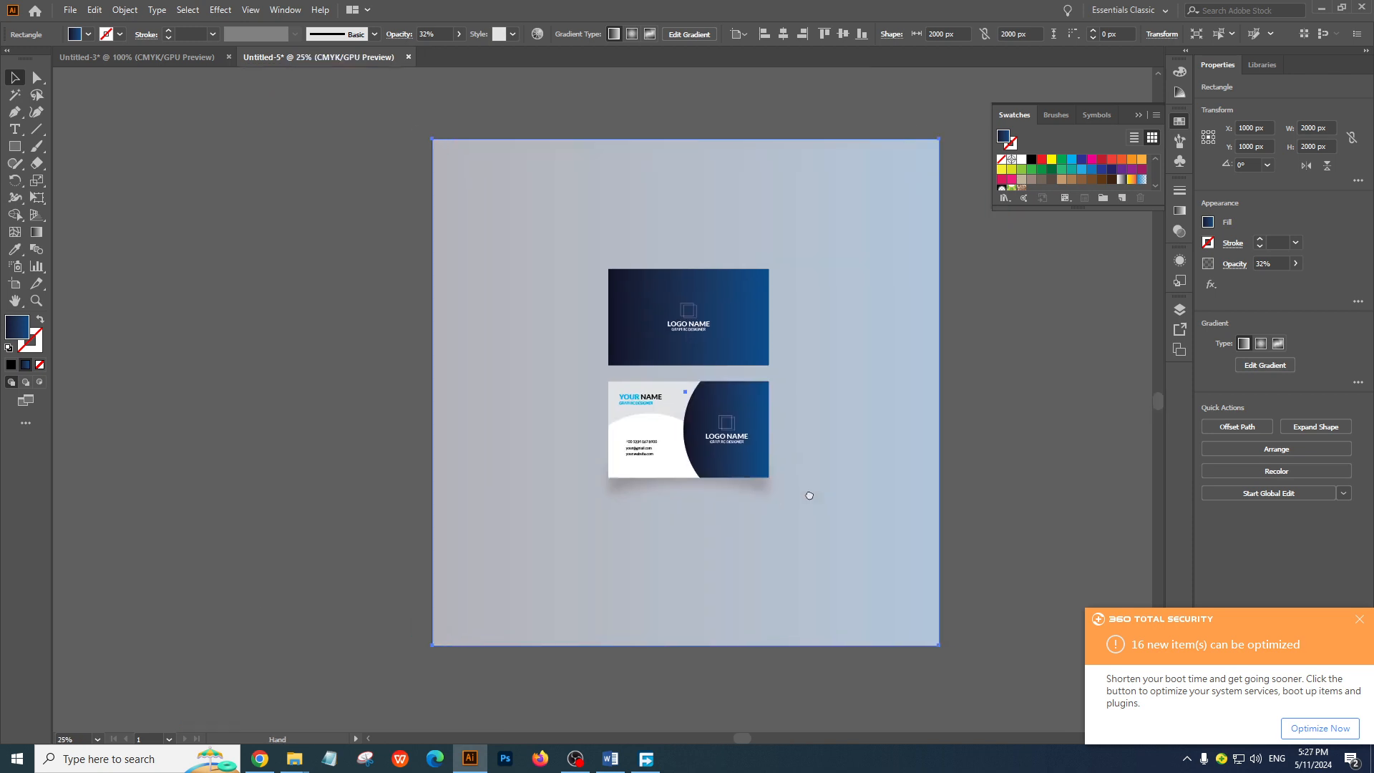
pyautogui.click(37, 129)
pyautogui.moveTo(284, 674)
pyautogui.mouseDown()
pyautogui.moveTo(831, 107)
pyautogui.moveTo(909, 50)
pyautogui.mouseUp()
pyautogui.keyDown('ctrl'); pyautogui.keyDown('alt'); pyautogui.click(376, 434); pyautogui.keyUp('alt'); pyautogui.keyUp('ctrl')
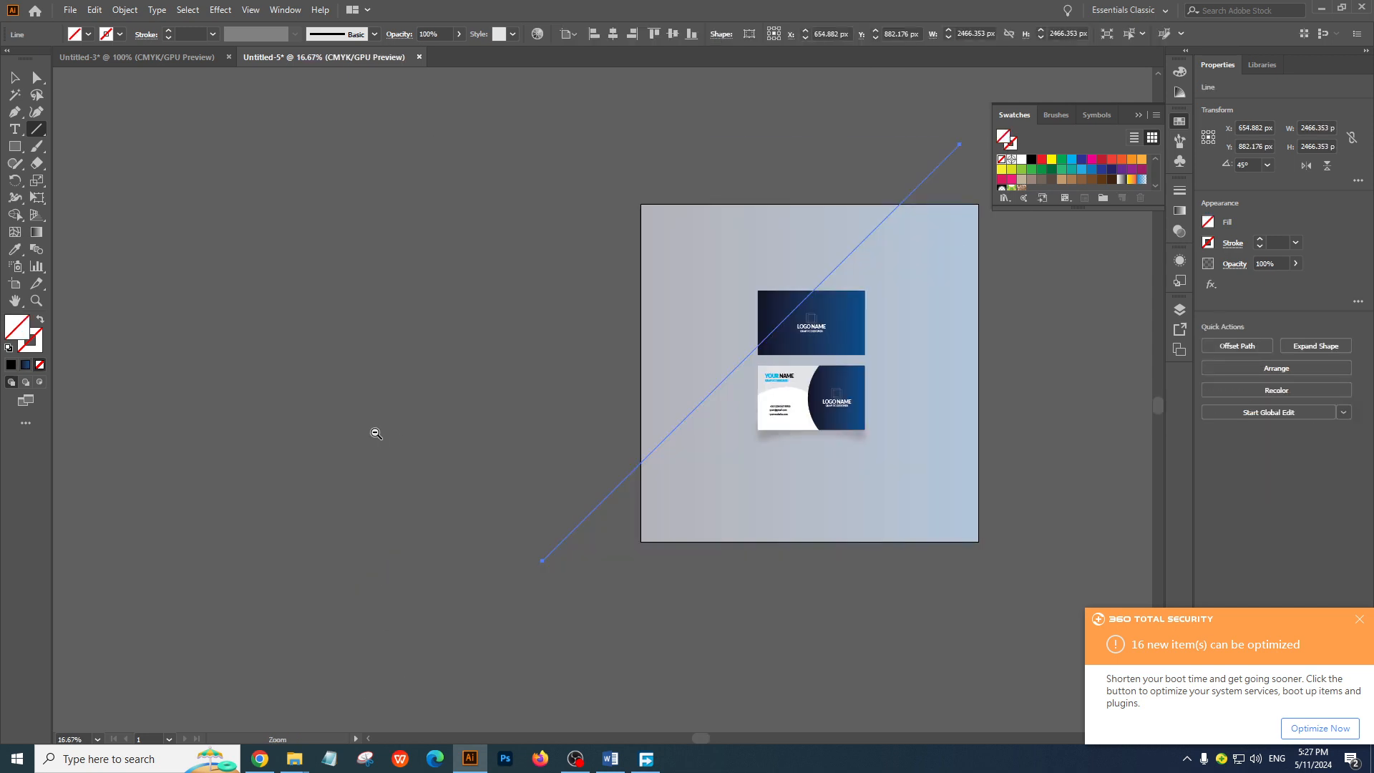
# Centre the diagonal line on the artboard at X 1000 px, Y 1000 px so it crosses two opposite corners
pyautogui.click(15, 78)
pyautogui.moveTo(540, 269); pyautogui.dragTo(364, 247)
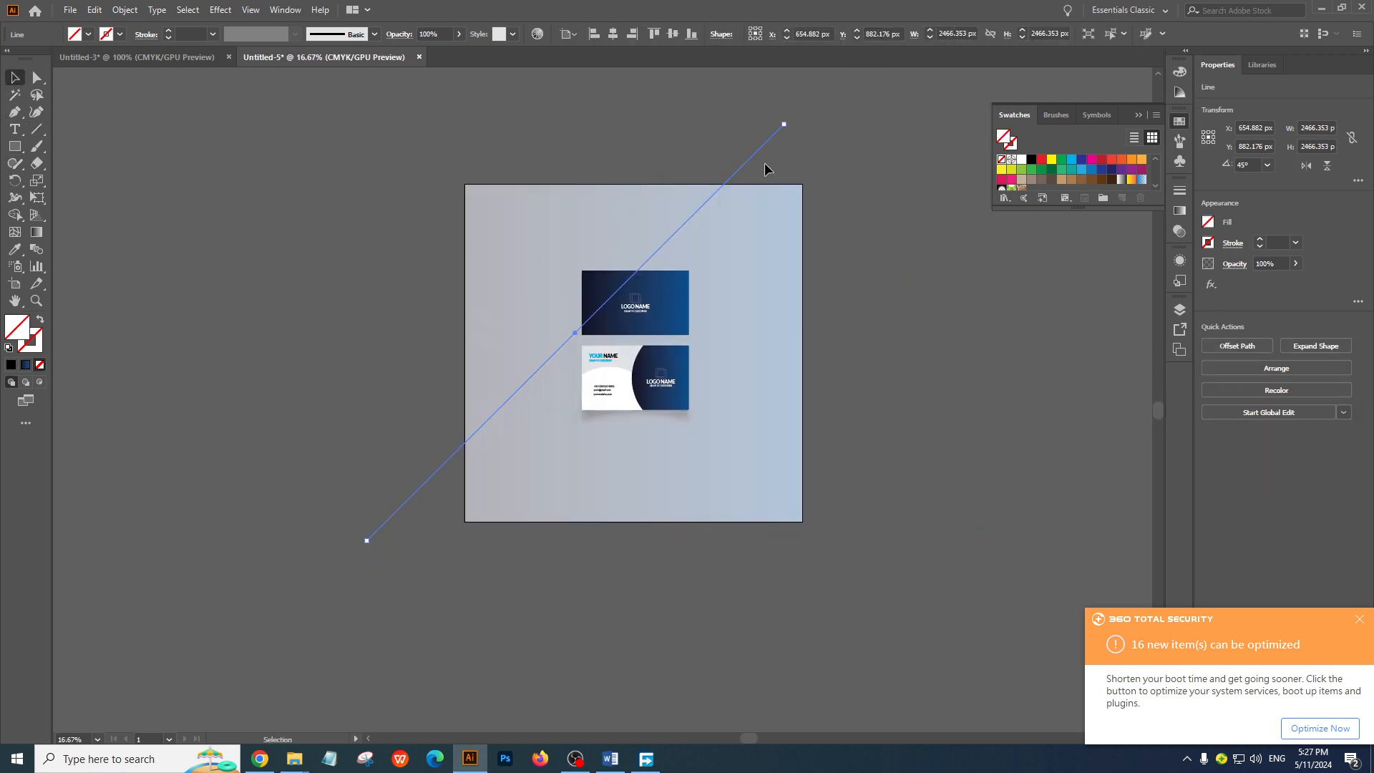
pyautogui.moveTo(762, 148); pyautogui.dragTo(816, 168)
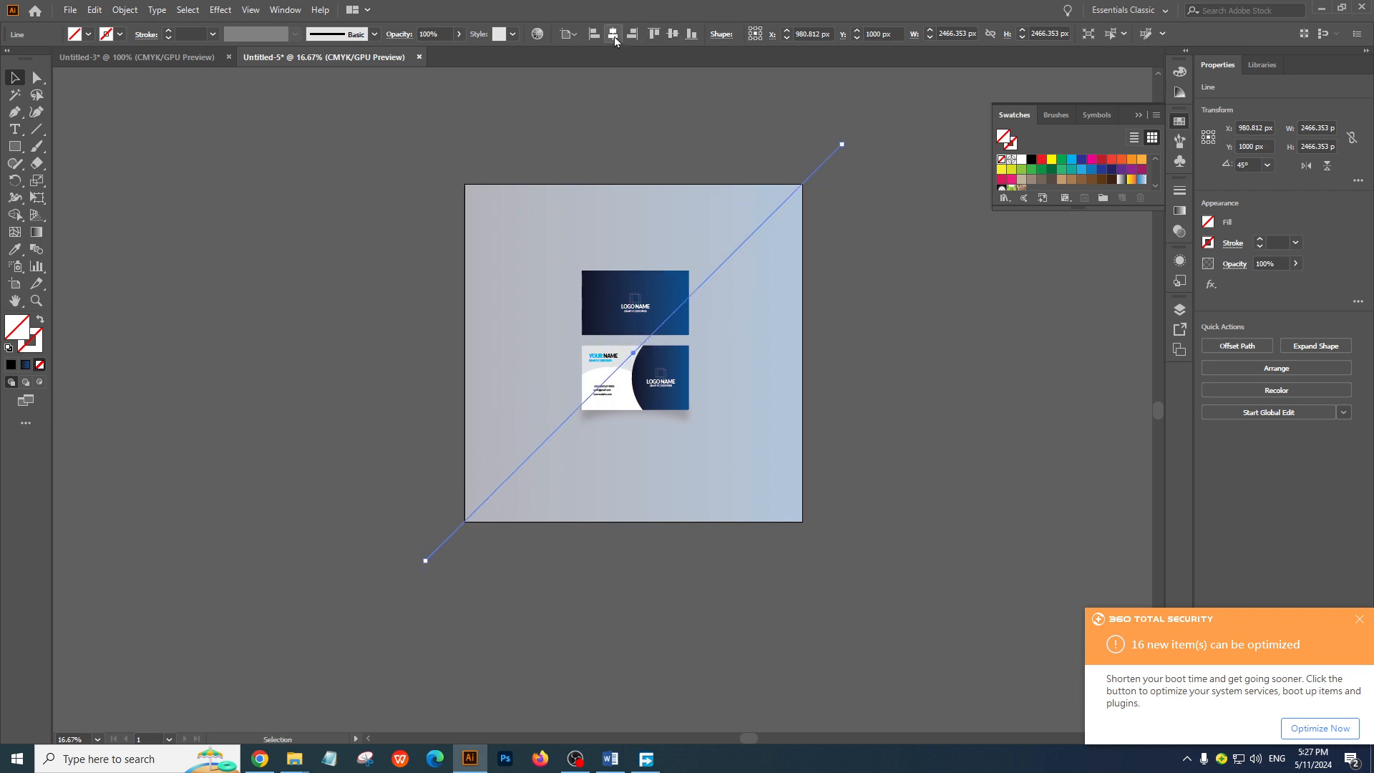
pyautogui.click(617, 126)
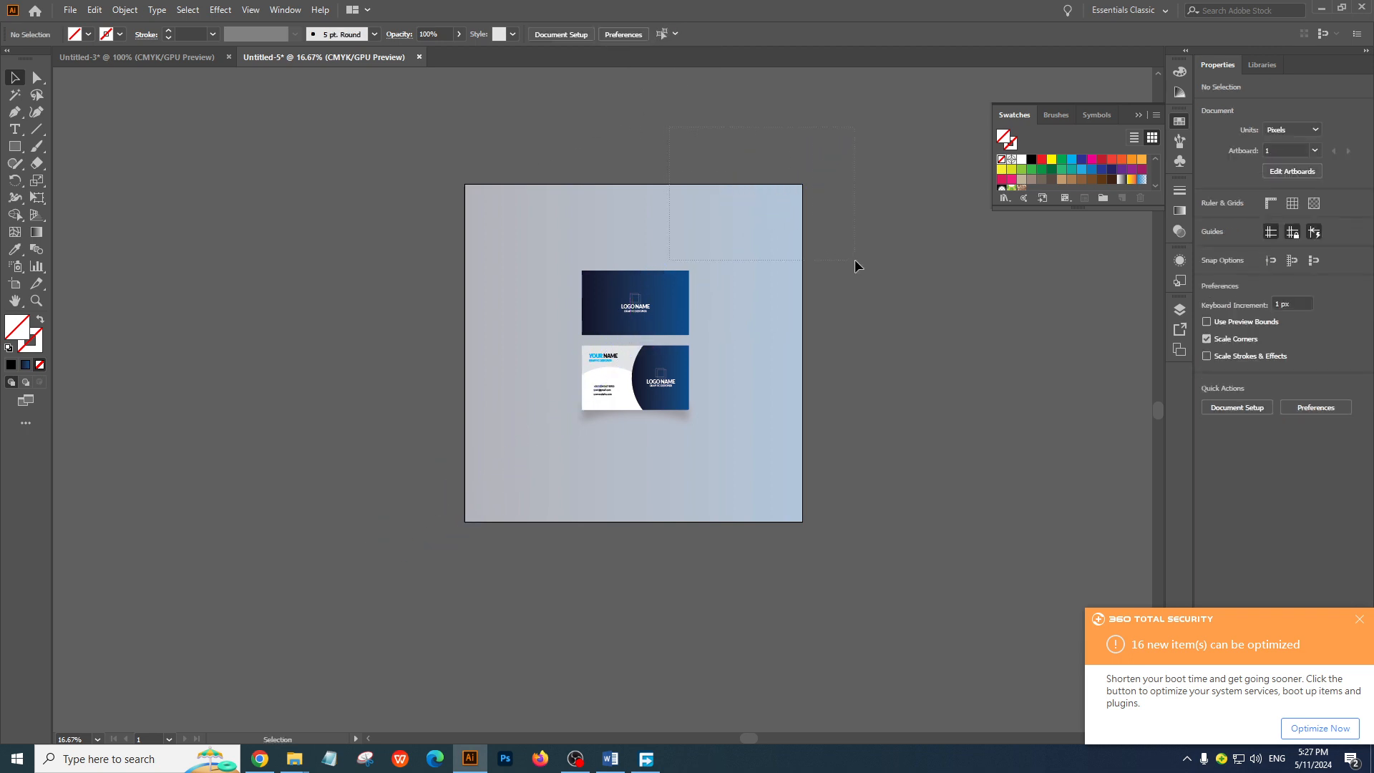
# Select the line and background together and remove the background's upper-left triangle with the Shape Builder tool
pyautogui.moveTo(855, 260); pyautogui.dragTo(852, 252)
pyautogui.click(14, 215)
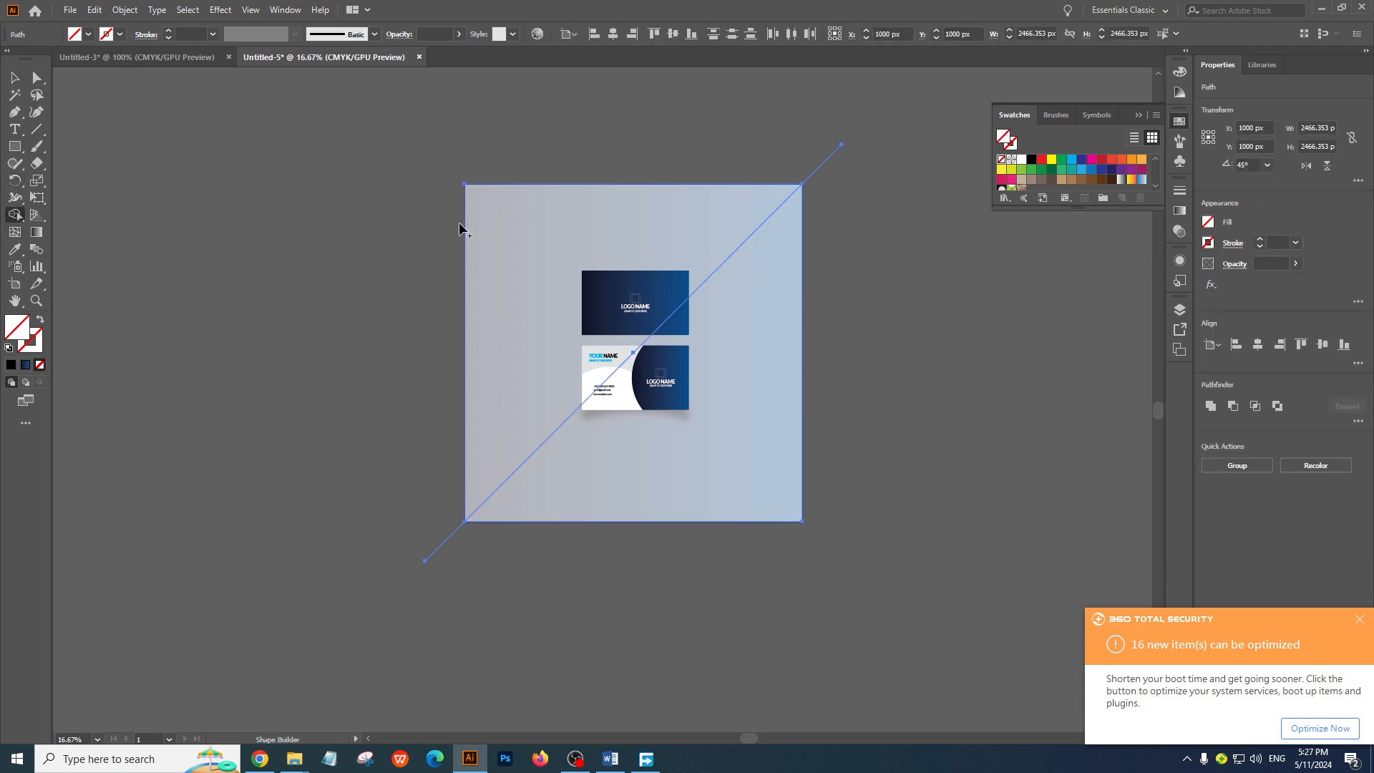
pyautogui.click(586, 227)
pyautogui.click(15, 77)
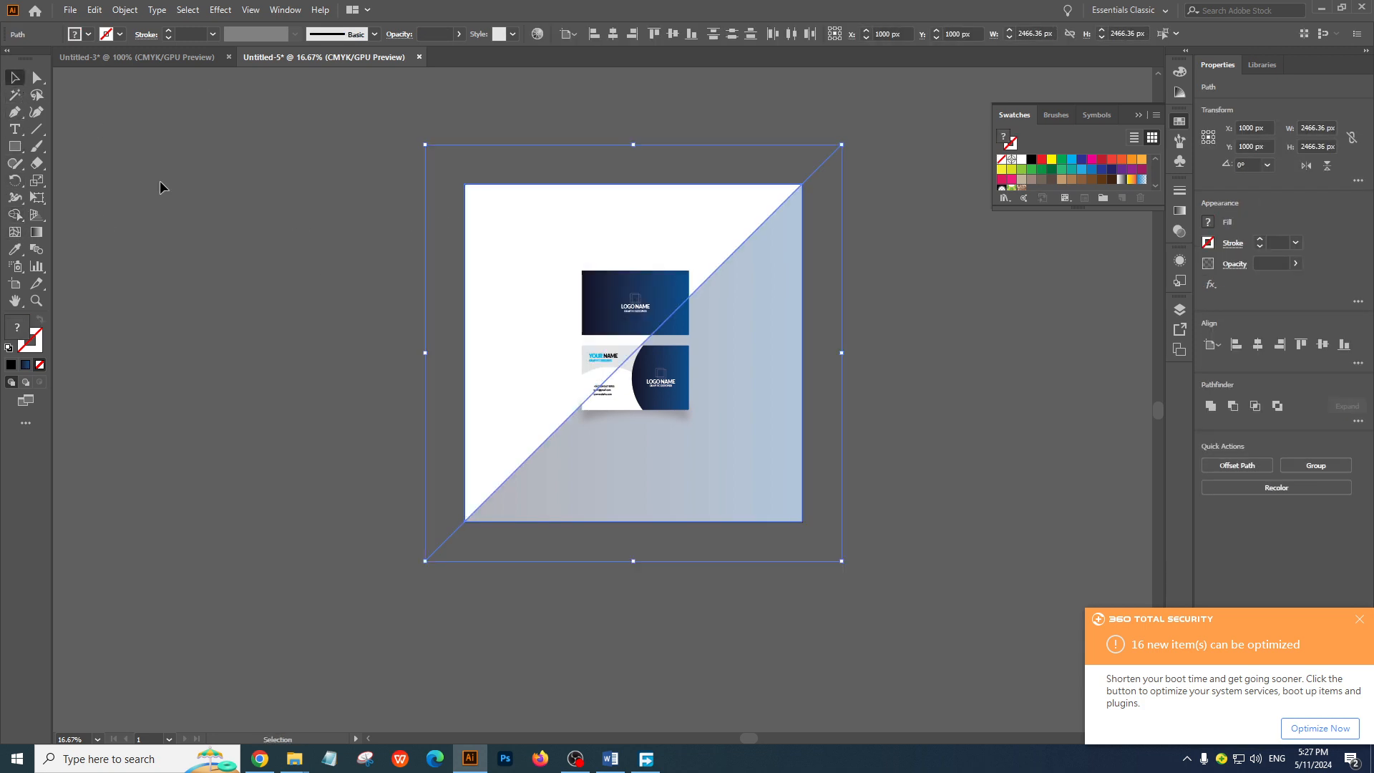
pyautogui.click(324, 356)
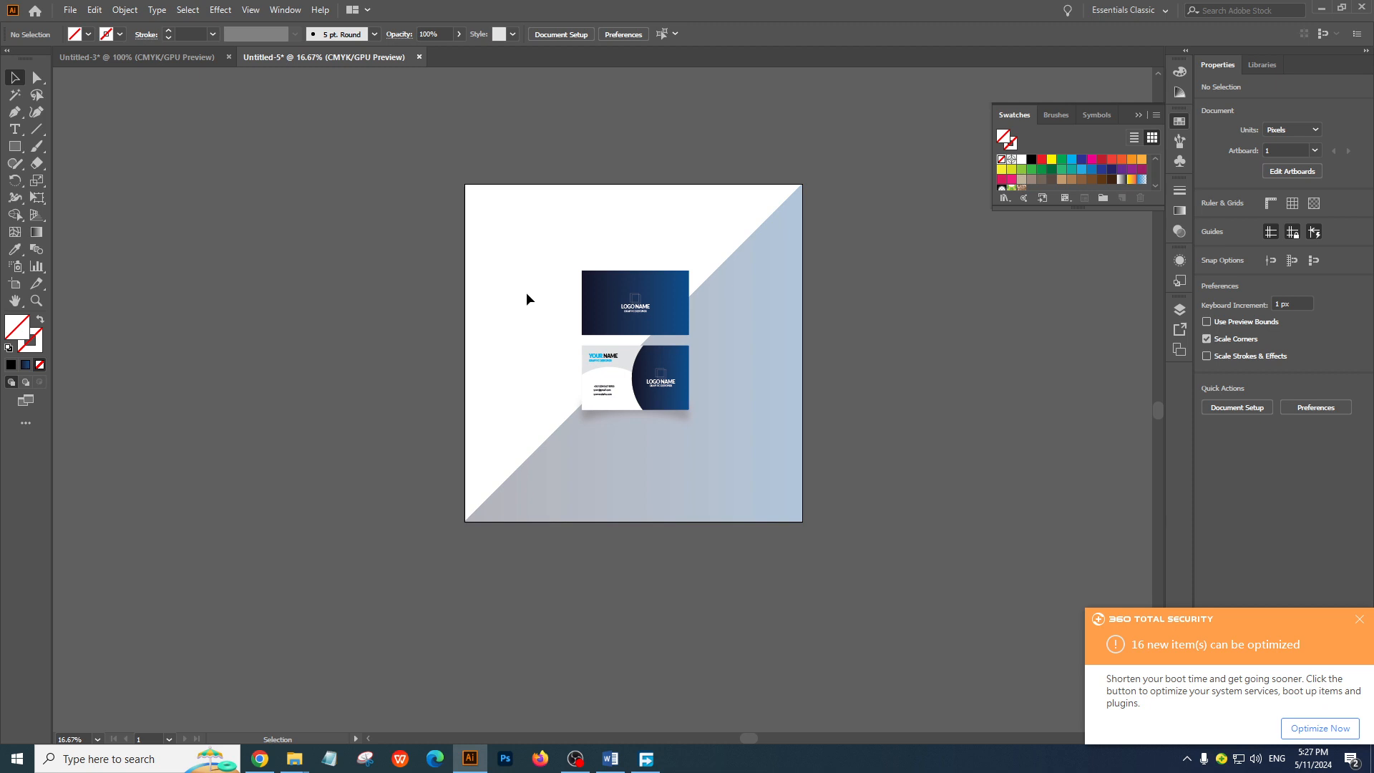
pyautogui.click(678, 403)
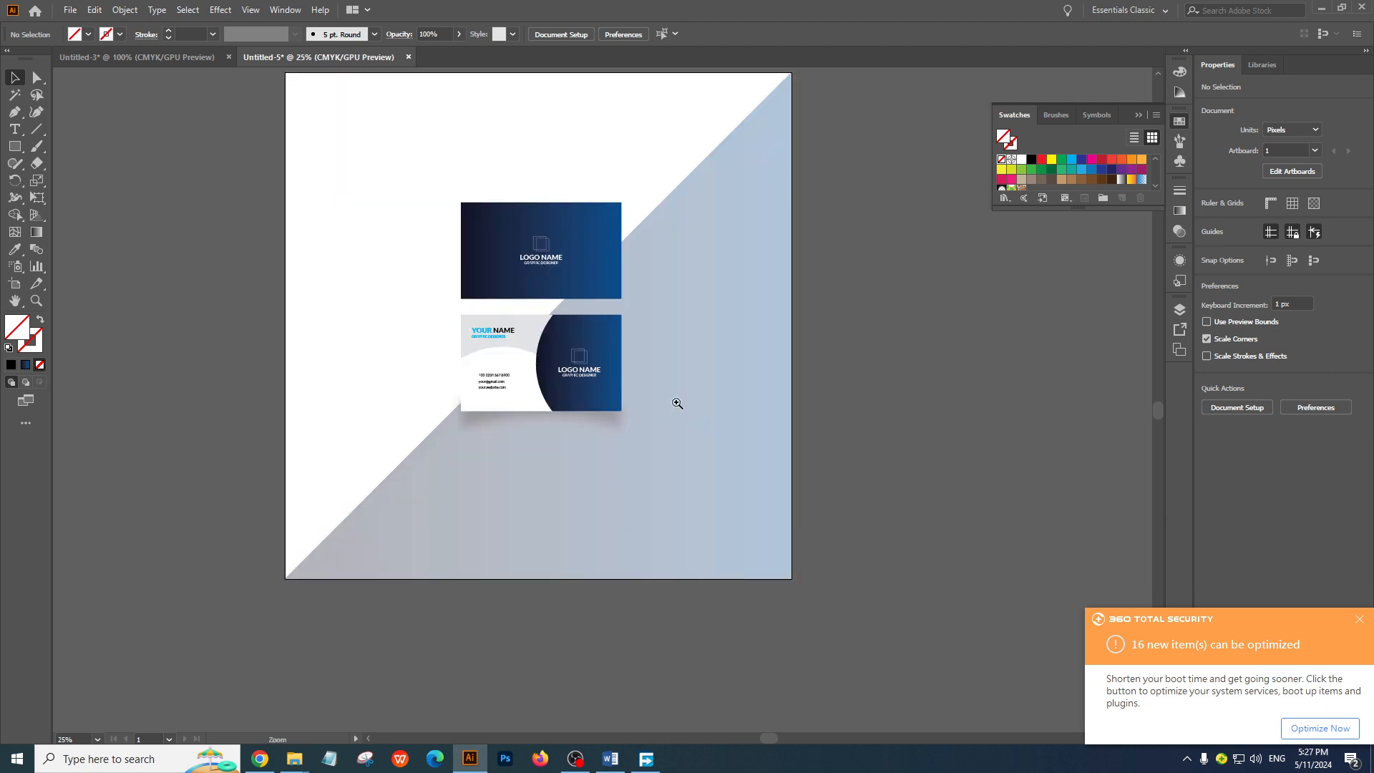
pyautogui.keyDown('ctrl'); pyautogui.click(678, 403); pyautogui.keyUp('ctrl')
pyautogui.keyDown('ctrl'); pyautogui.keyDown('alt'); pyautogui.click(718, 388); pyautogui.keyUp('alt'); pyautogui.keyUp('ctrl')
# Undo the removal of the background's upper-left triangle and clear the selection
pyautogui.hotkey('ctrl', 'z')
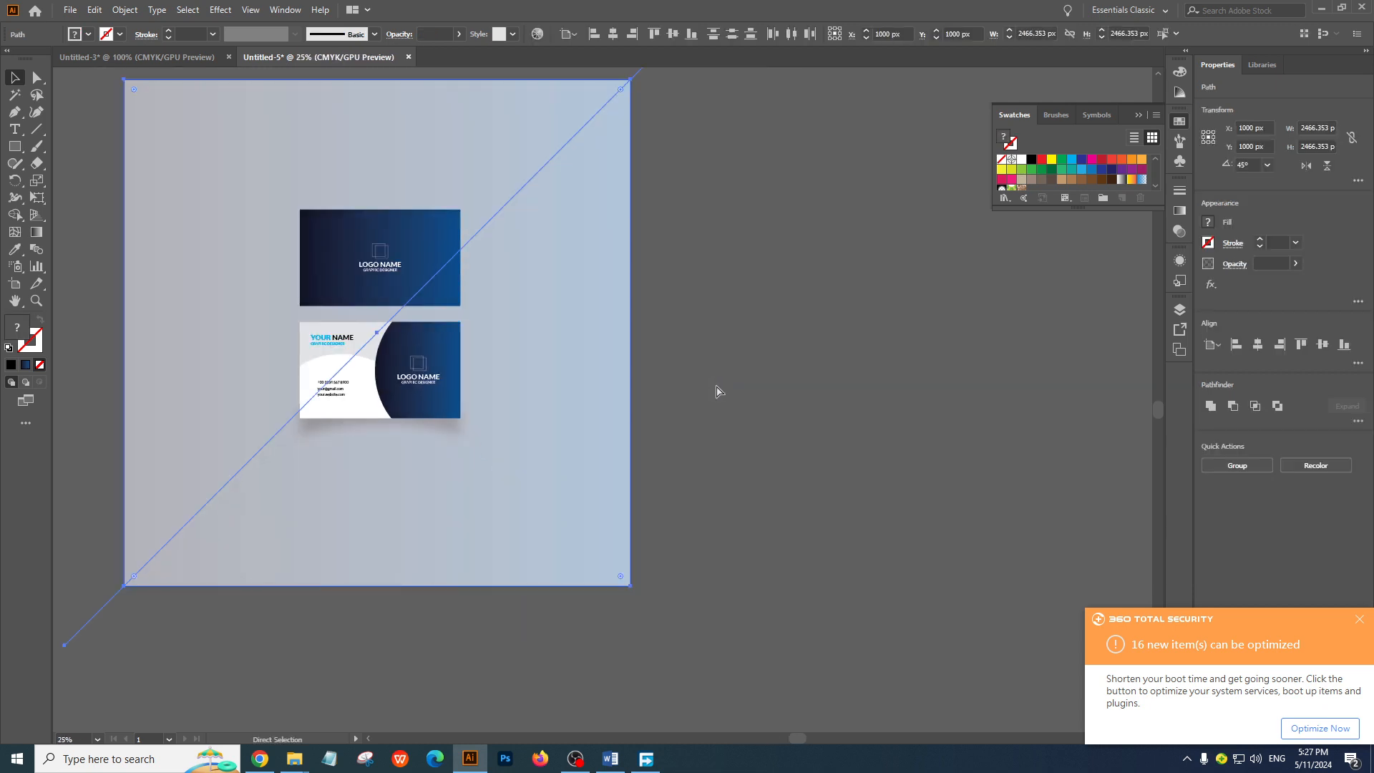
pyautogui.hotkey('ctrl', 'z')
pyautogui.click(839, 339)
pyautogui.hotkey('ctrl', 'shift', 'z')
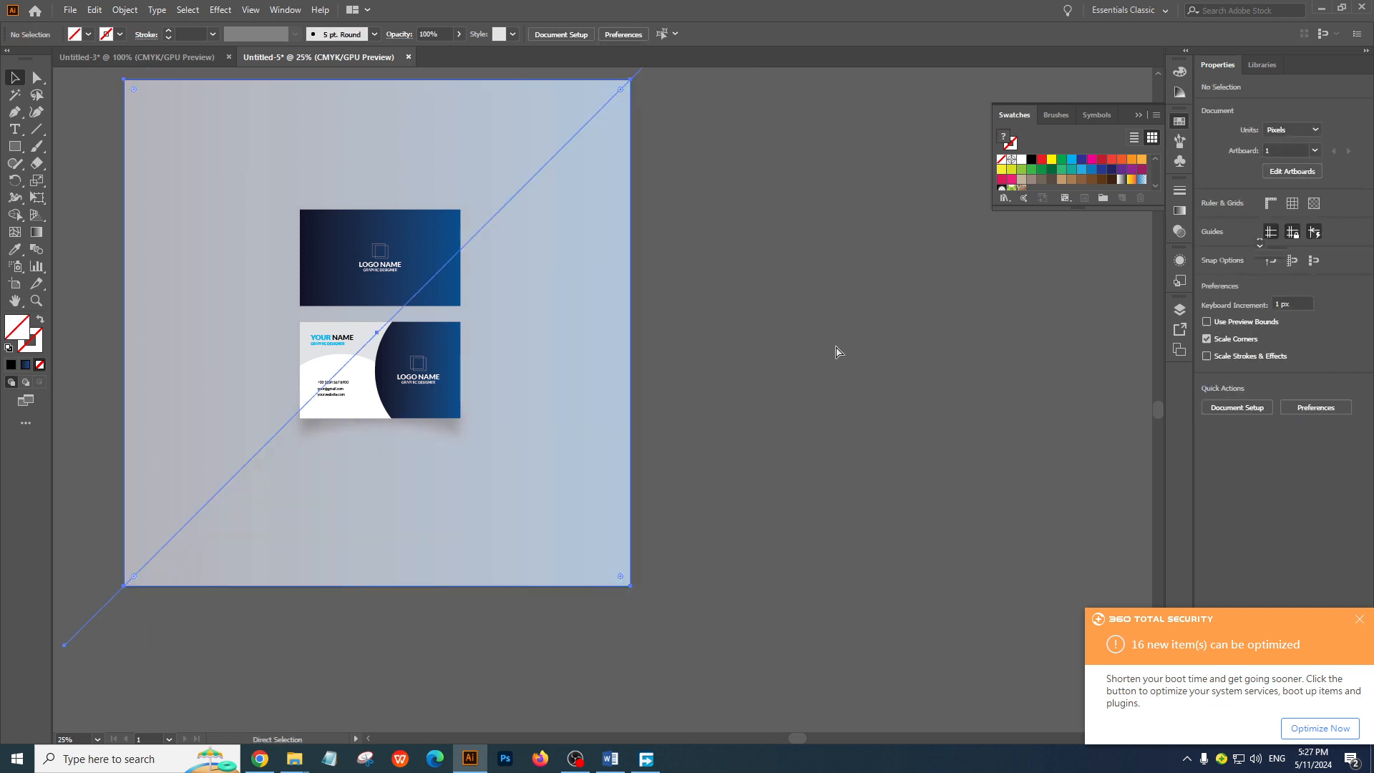
pyautogui.click(815, 375)
# Examine the layout of both cards on the gradient background, the card back's curved shadow, and its text and logo details up close
pyautogui.keyDown('ctrl'); pyautogui.click(482, 399); pyautogui.keyUp('ctrl')
pyautogui.keyDown('ctrl'); pyautogui.click(602, 333); pyautogui.keyUp('ctrl')
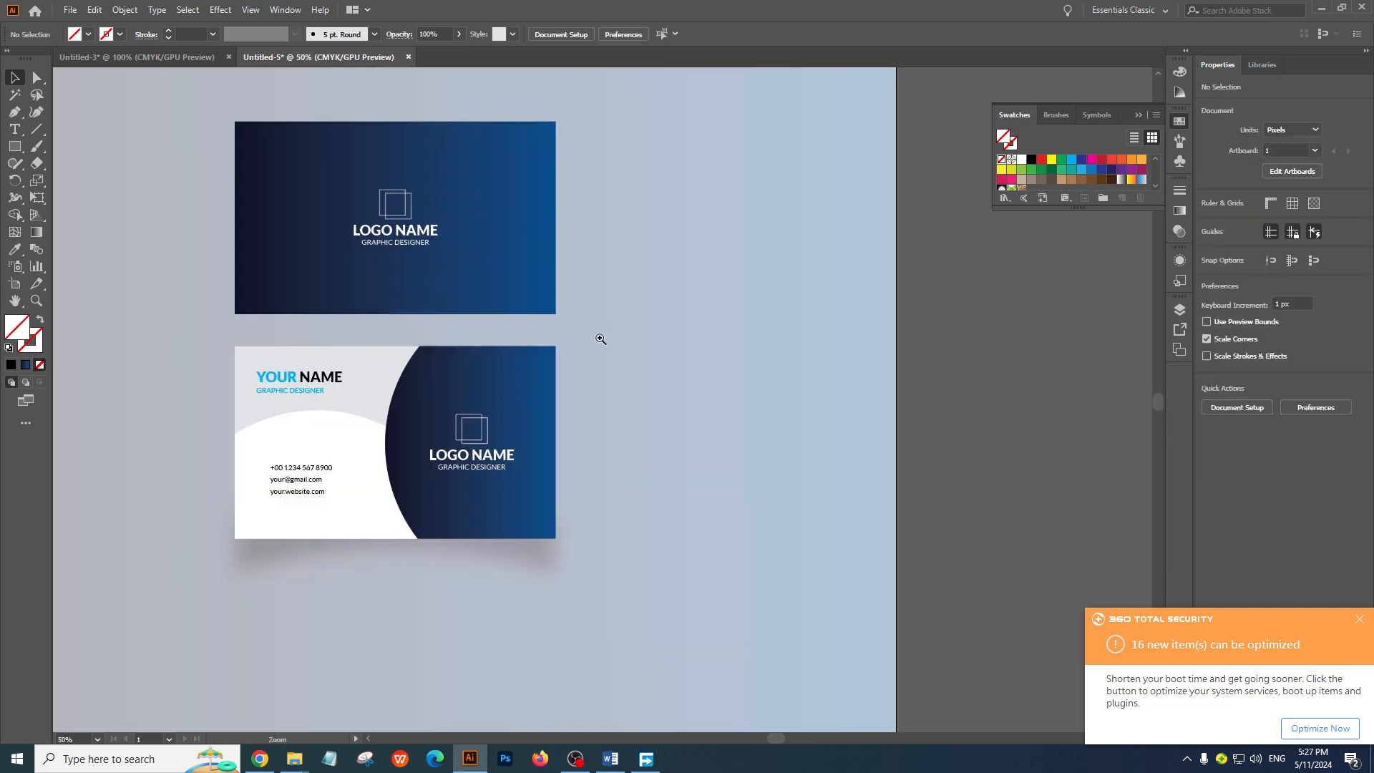
pyautogui.moveTo(556, 428); pyautogui.dragTo(729, 451)
pyautogui.hotkey('ctrl', '0')
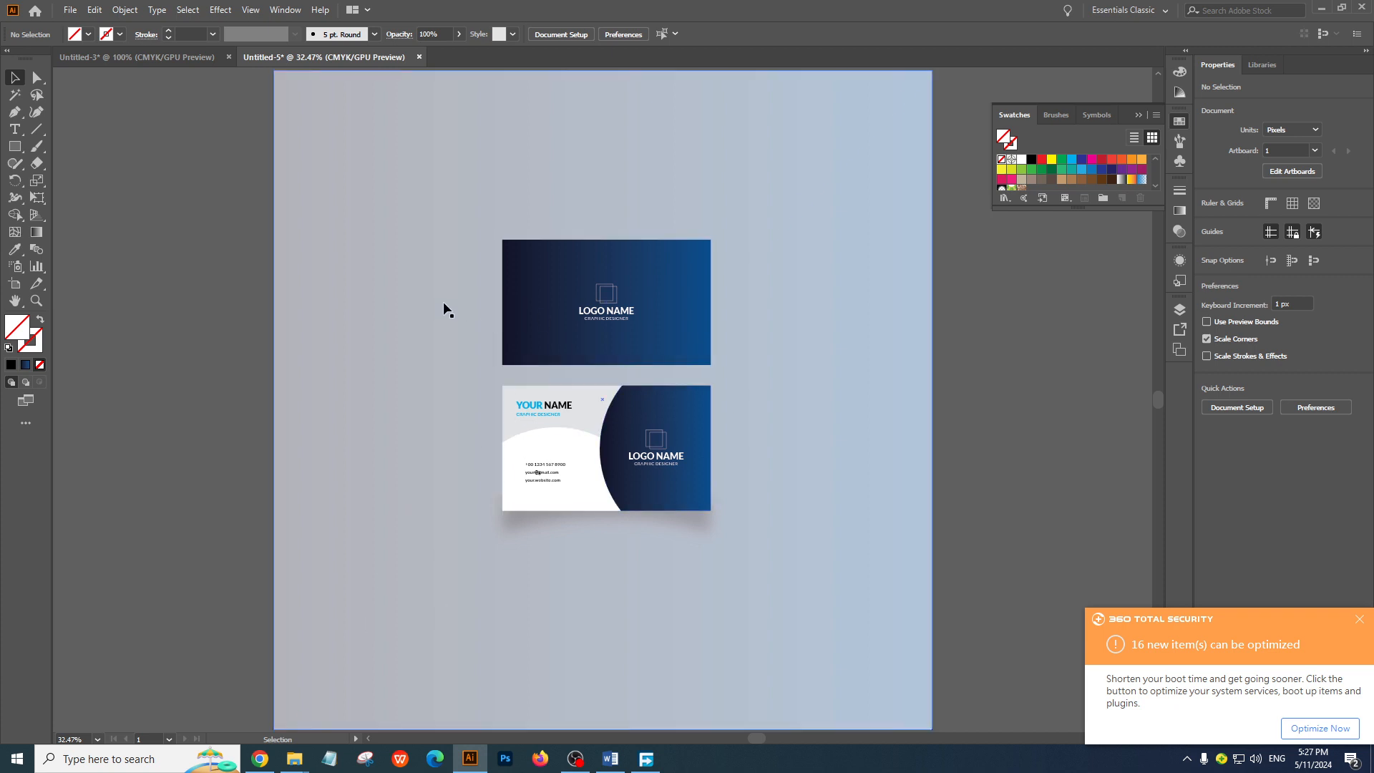
pyautogui.keyDown('ctrl'); pyautogui.keyDown('alt'); pyautogui.click(626, 373); pyautogui.keyUp('alt'); pyautogui.keyUp('ctrl')
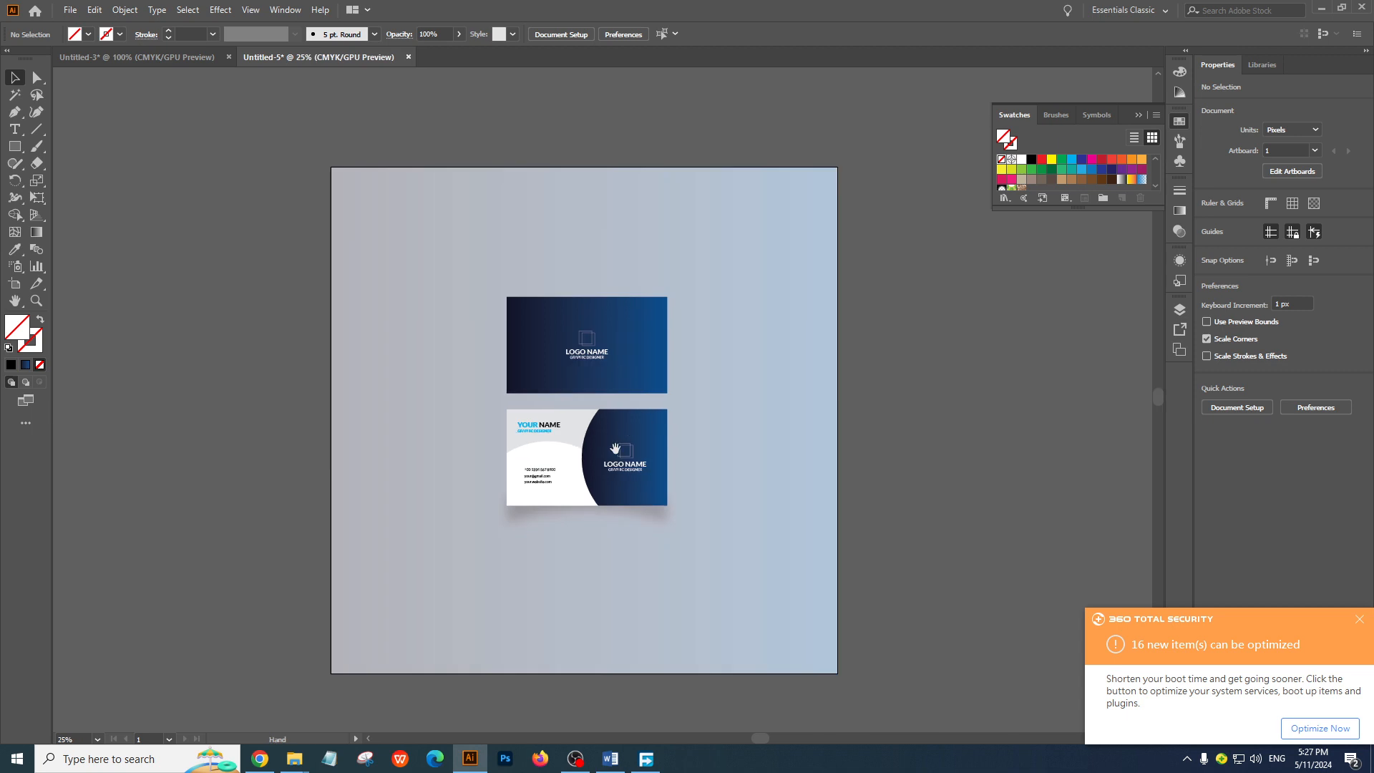
pyautogui.keyDown('ctrl'); pyautogui.click(596, 432); pyautogui.keyUp('ctrl')
pyautogui.keyDown('ctrl'); pyautogui.click(596, 432); pyautogui.keyUp('ctrl')
pyautogui.keyDown('ctrl'); pyautogui.click(549, 360); pyautogui.keyUp('ctrl')
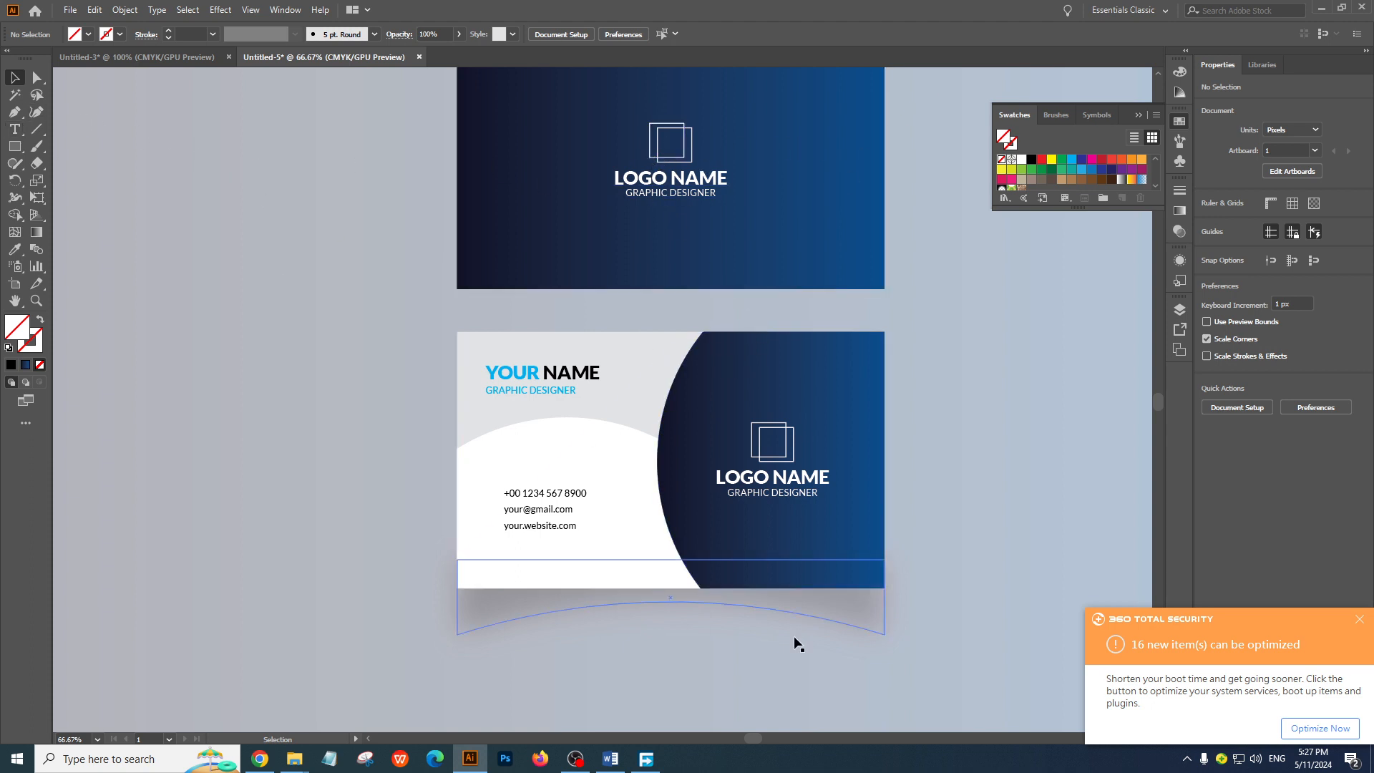
pyautogui.keyDown('ctrl'); pyautogui.click(707, 362); pyautogui.keyUp('ctrl')
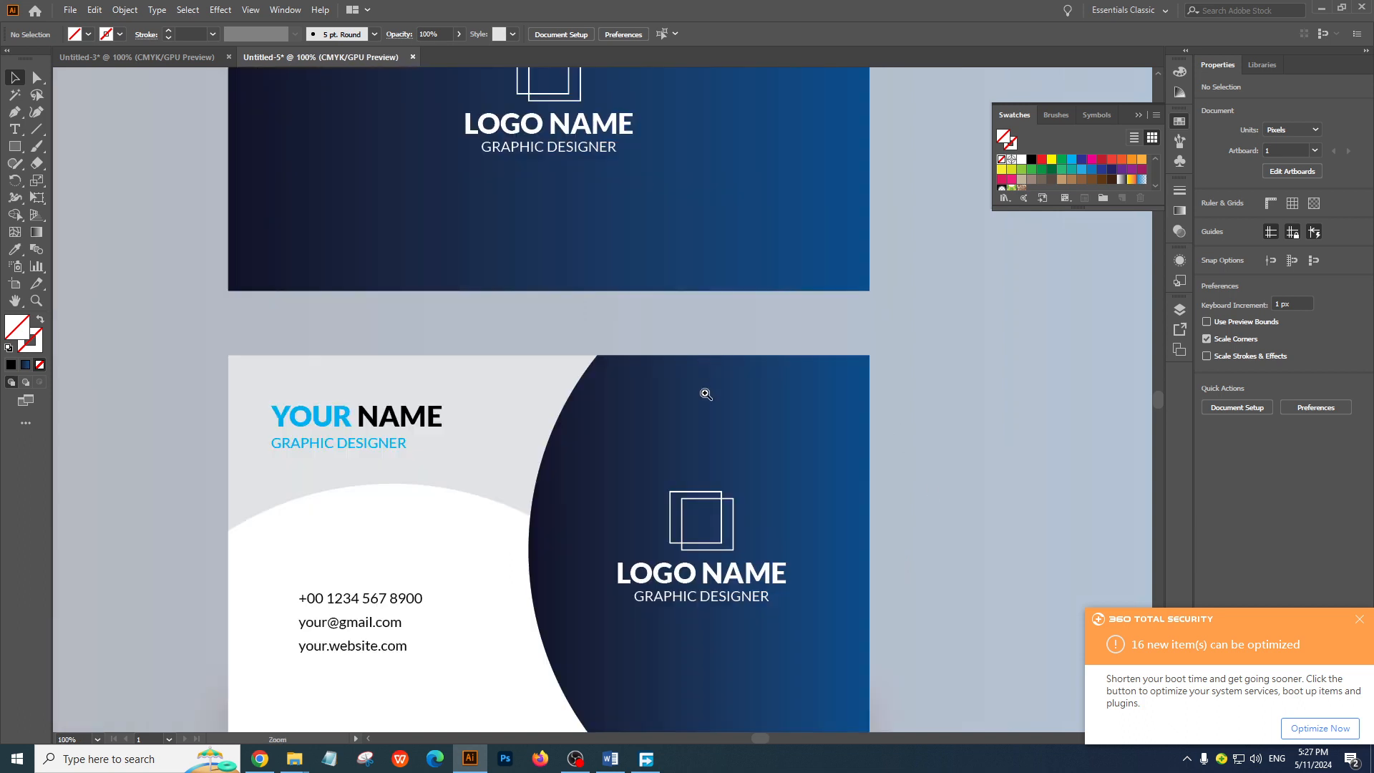
pyautogui.moveTo(688, 456); pyautogui.dragTo(669, 299)
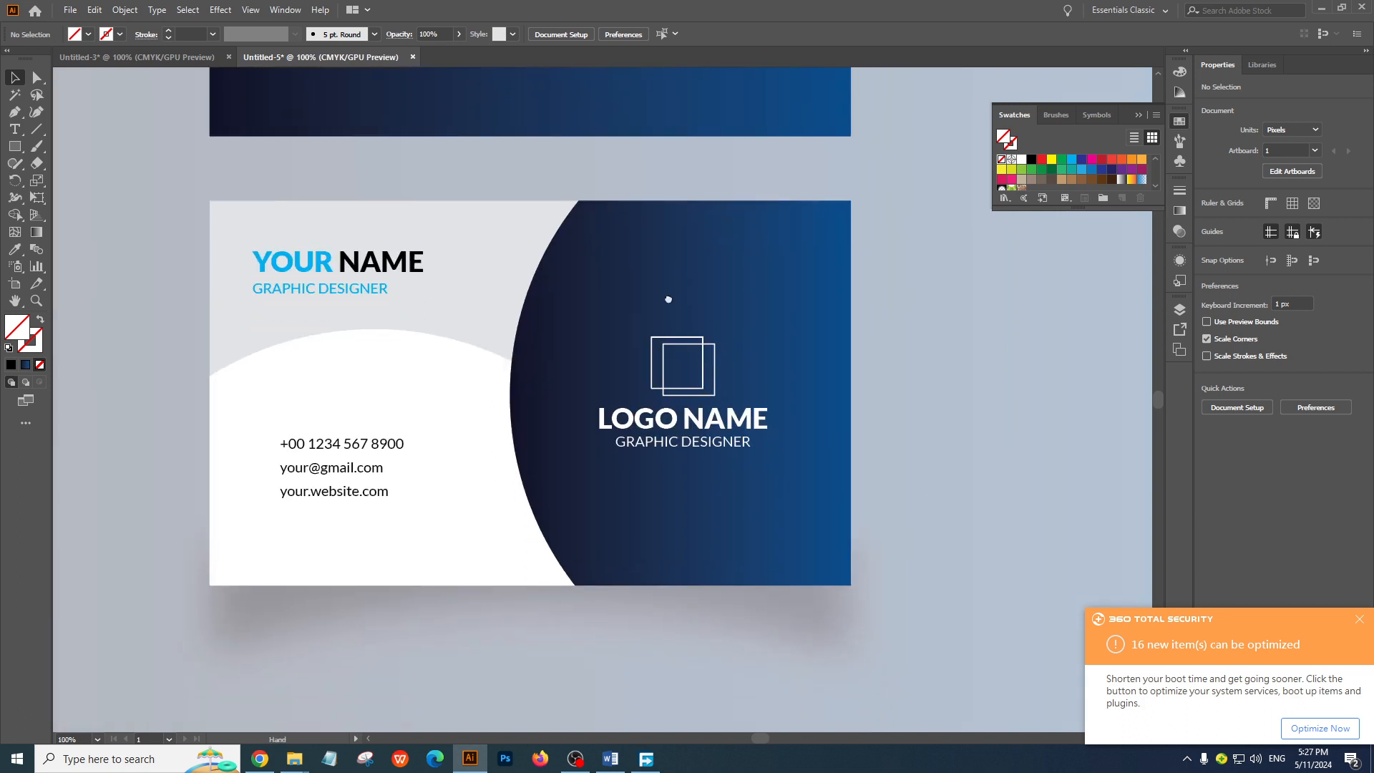
pyautogui.keyDown('ctrl'); pyautogui.click(642, 375); pyautogui.keyUp('ctrl')
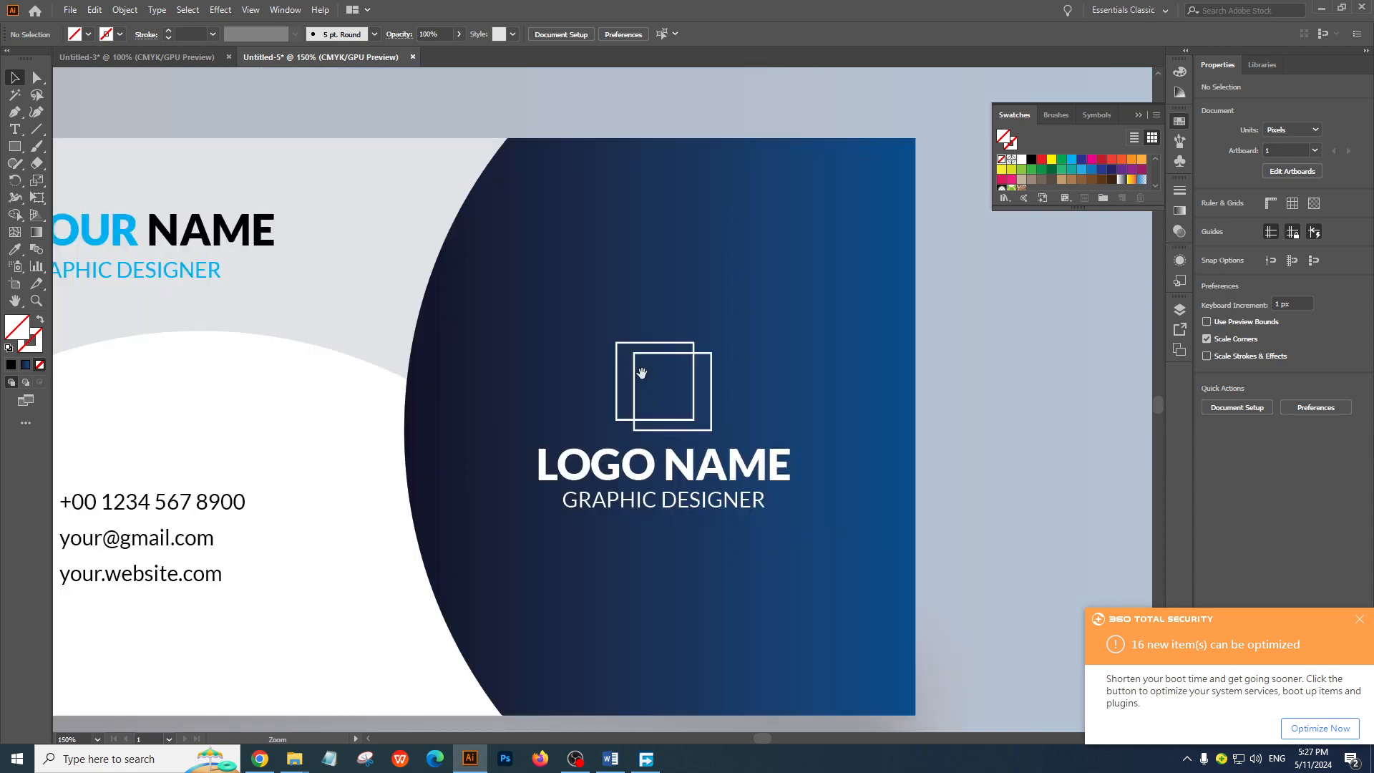
pyautogui.moveTo(599, 367); pyautogui.dragTo(791, 418)
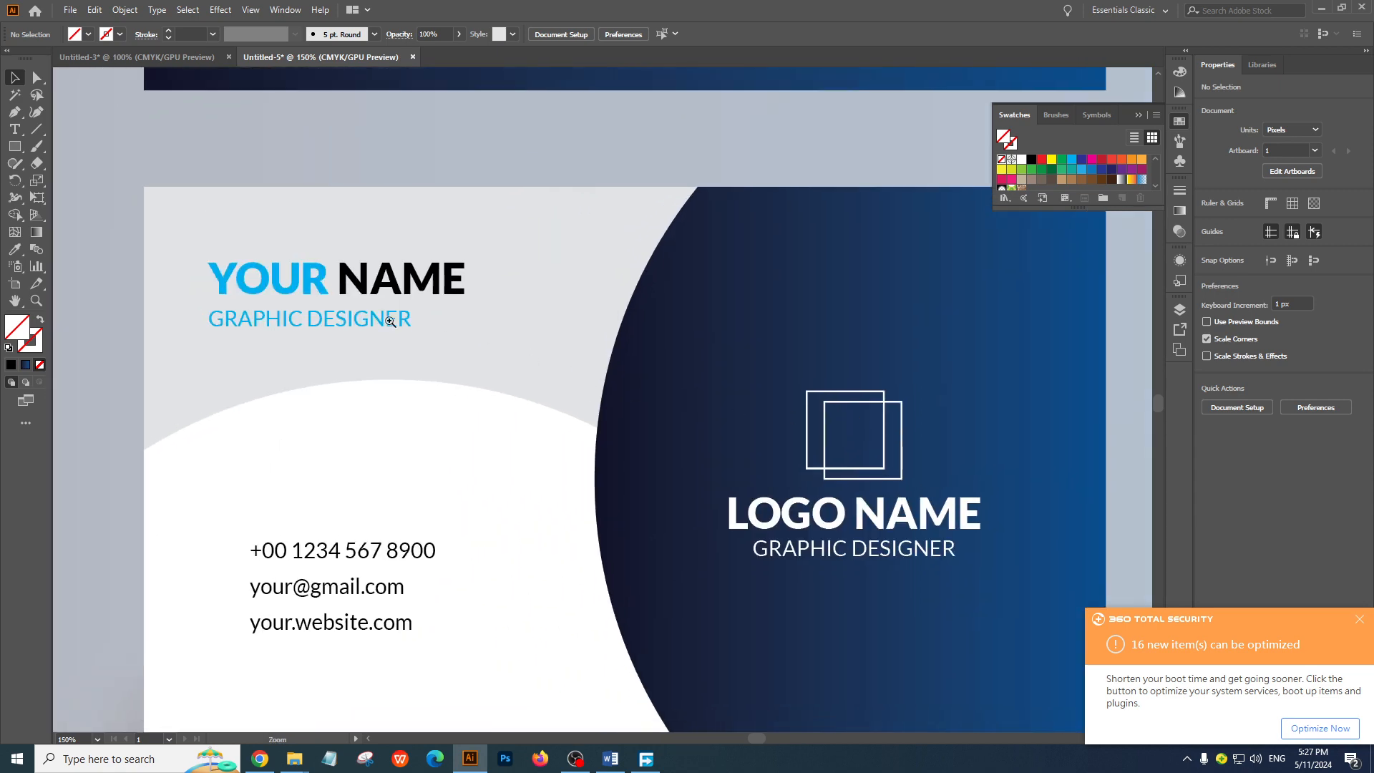
# Inspect the card back's logo and name text up close and review both cards against the full gradient artboard
pyautogui.keyDown('ctrl'); pyautogui.click(390, 322); pyautogui.keyUp('ctrl')
pyautogui.moveTo(648, 401); pyautogui.dragTo(516, 327)
pyautogui.moveTo(593, 372); pyautogui.dragTo(456, 327)
pyautogui.moveTo(742, 448); pyautogui.dragTo(570, 338)
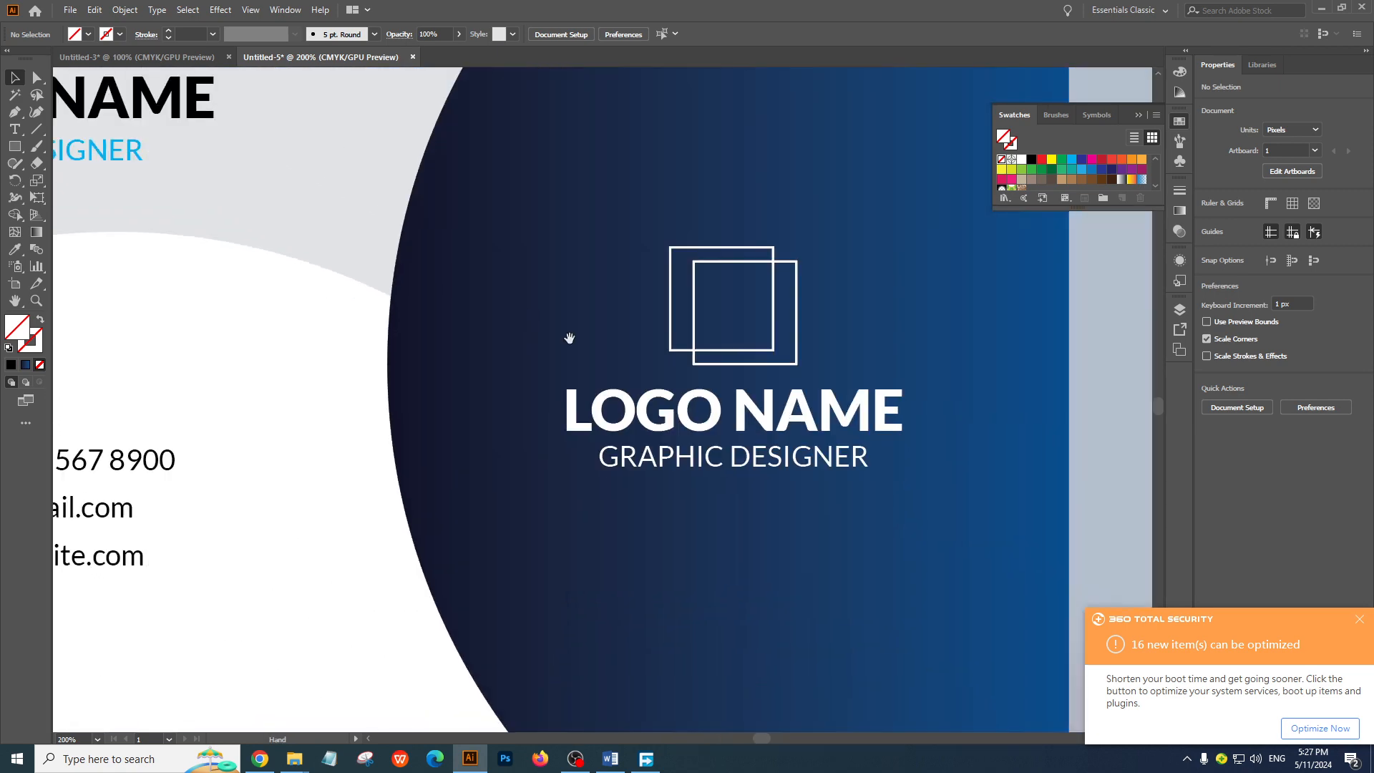
pyautogui.keyDown('ctrl'); pyautogui.keyDown('alt'); pyautogui.click(622, 386); pyautogui.keyUp('alt'); pyautogui.keyUp('ctrl')
pyautogui.keyDown('ctrl'); pyautogui.keyDown('alt'); pyautogui.click(621, 385); pyautogui.keyUp('alt'); pyautogui.keyUp('ctrl')
pyautogui.keyDown('ctrl'); pyautogui.keyDown('alt'); pyautogui.click(621, 386); pyautogui.keyUp('alt'); pyautogui.keyUp('ctrl')
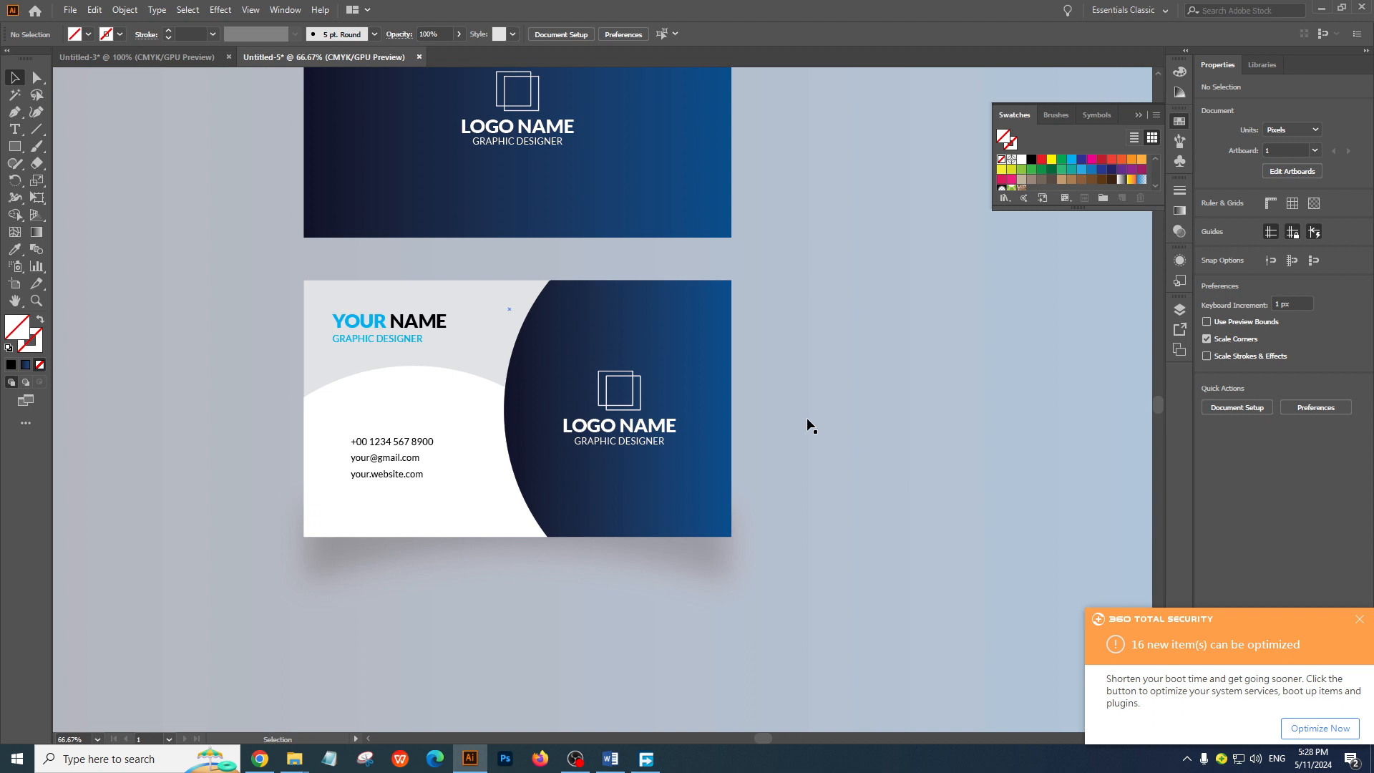
pyautogui.hotkey('ctrl', '-')
pyautogui.hotkey('ctrl', '-')
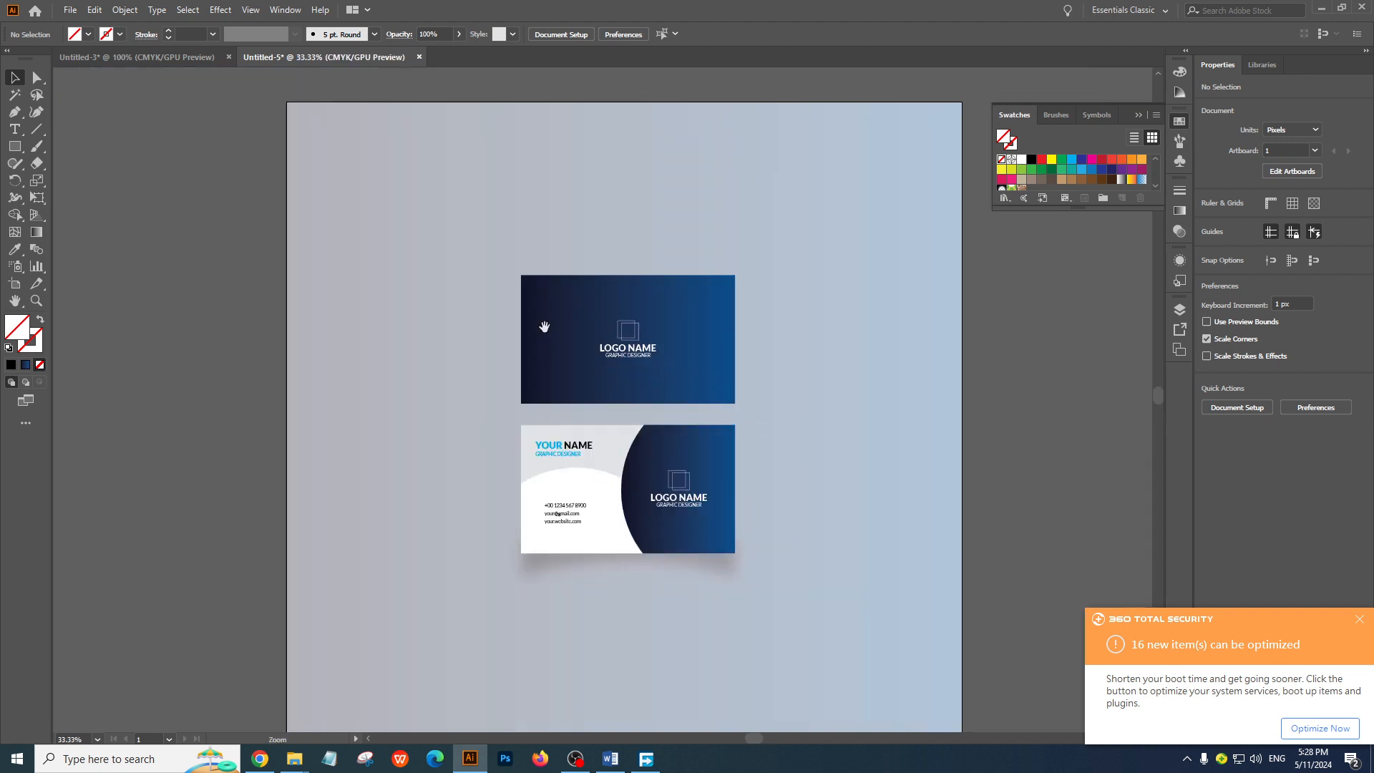
pyautogui.keyDown('ctrl'); pyautogui.keyDown('alt'); pyautogui.click(599, 326); pyautogui.keyUp('alt'); pyautogui.keyUp('ctrl')
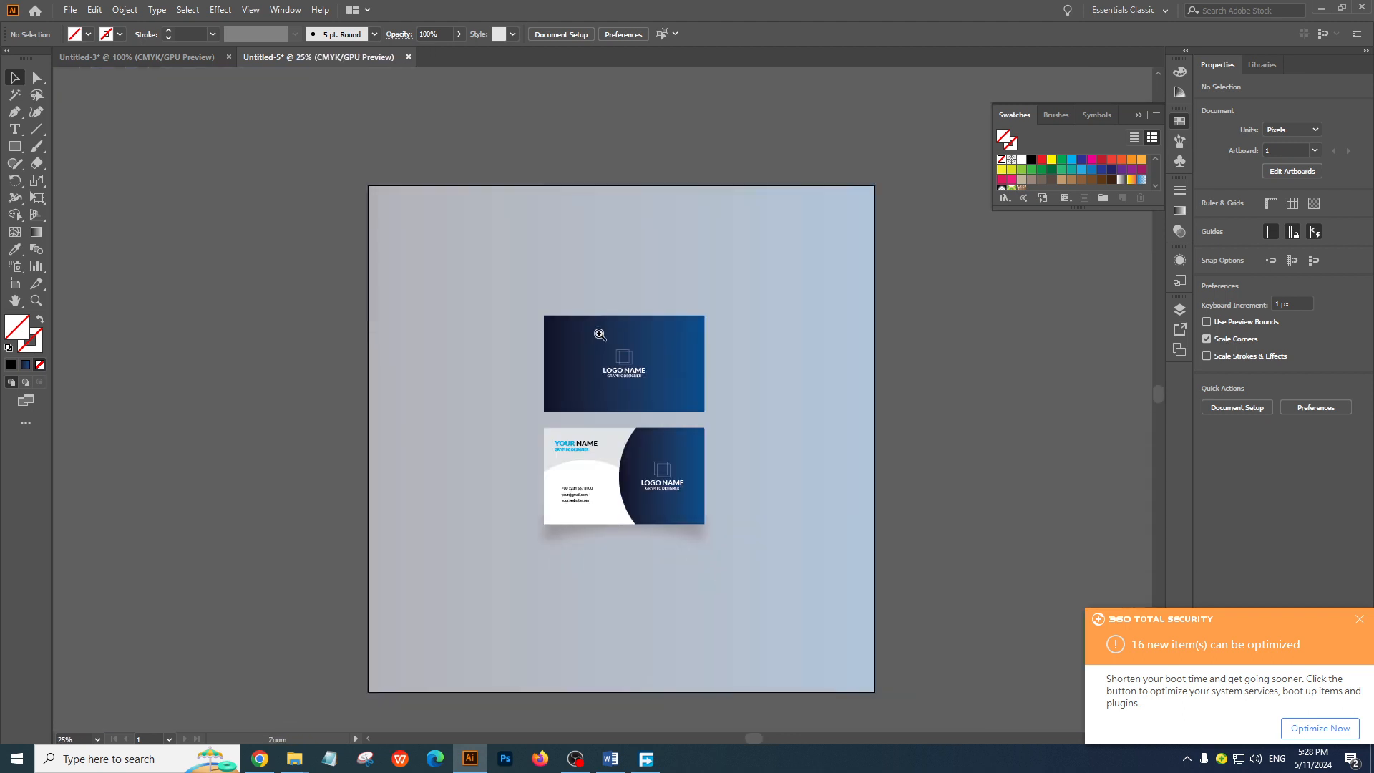
pyautogui.keyDown('ctrl'); pyautogui.click(615, 387); pyautogui.keyUp('ctrl')
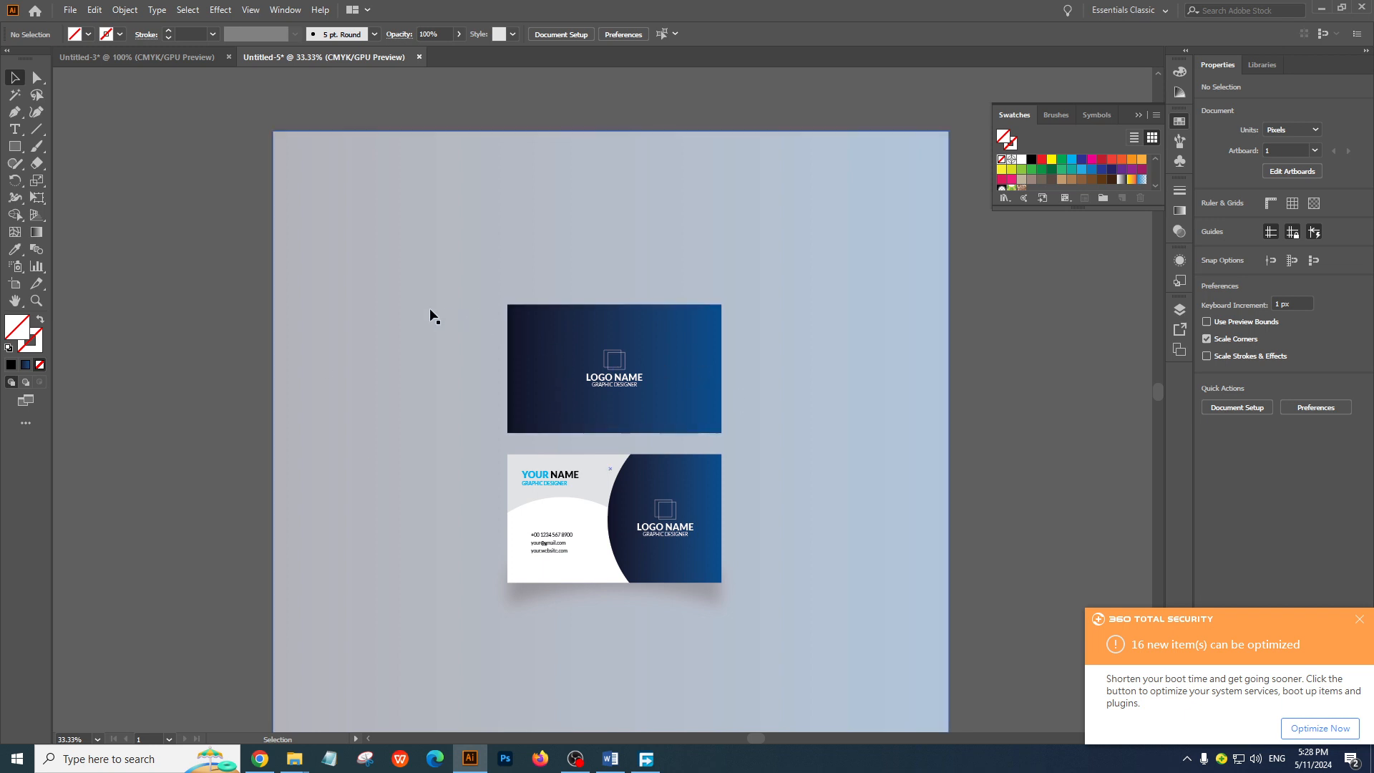
# Switch to Chrome to view the reference business card photo, bring up the New Tab page, and return to Illustrator
pyautogui.click(260, 759)
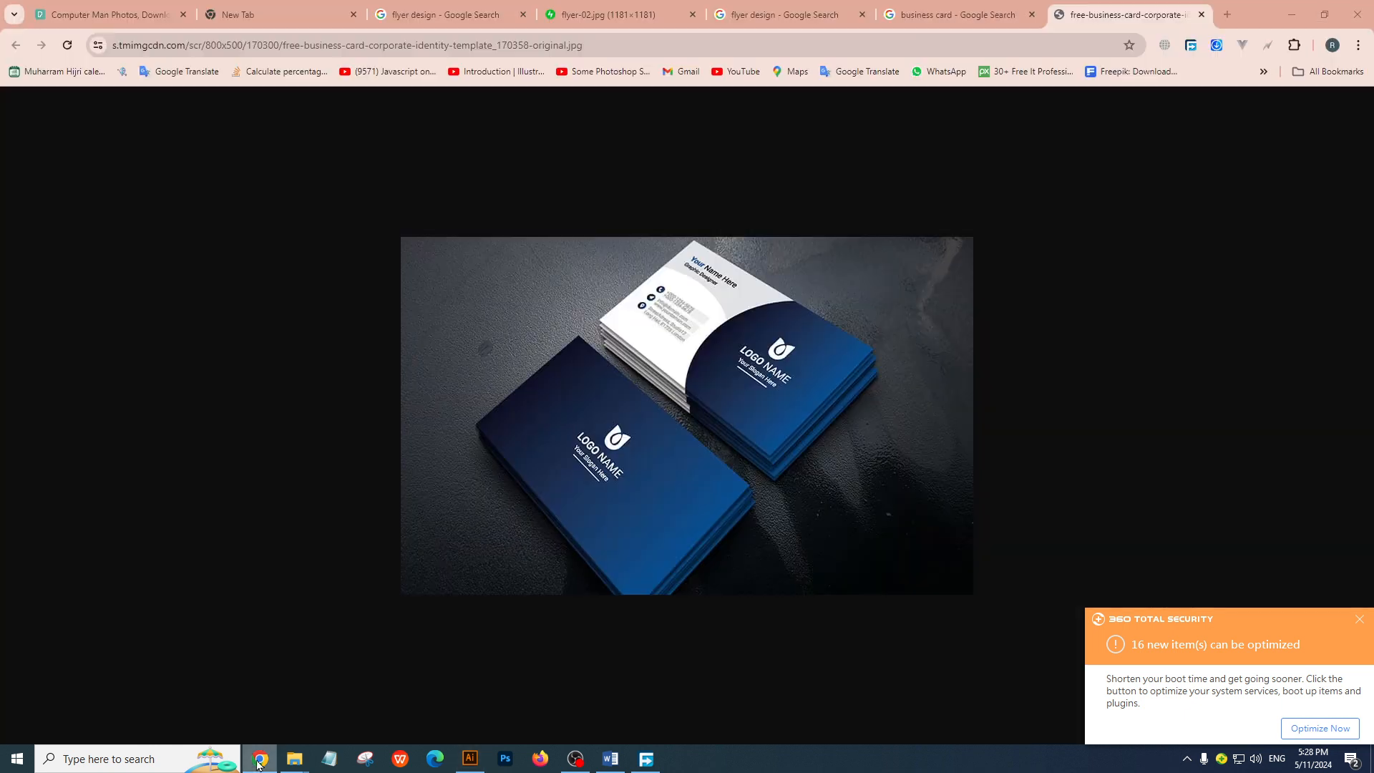
pyautogui.click(317, 8)
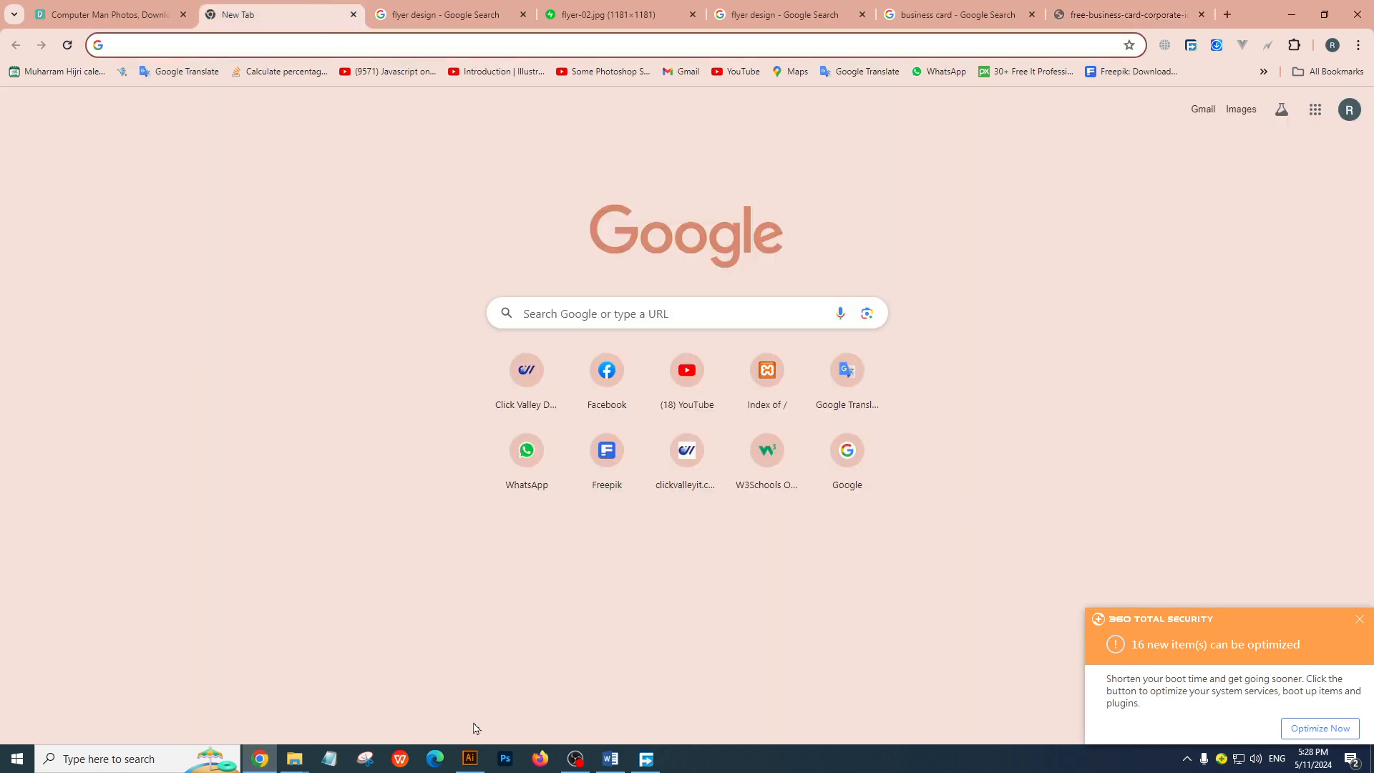
pyautogui.click(469, 759)
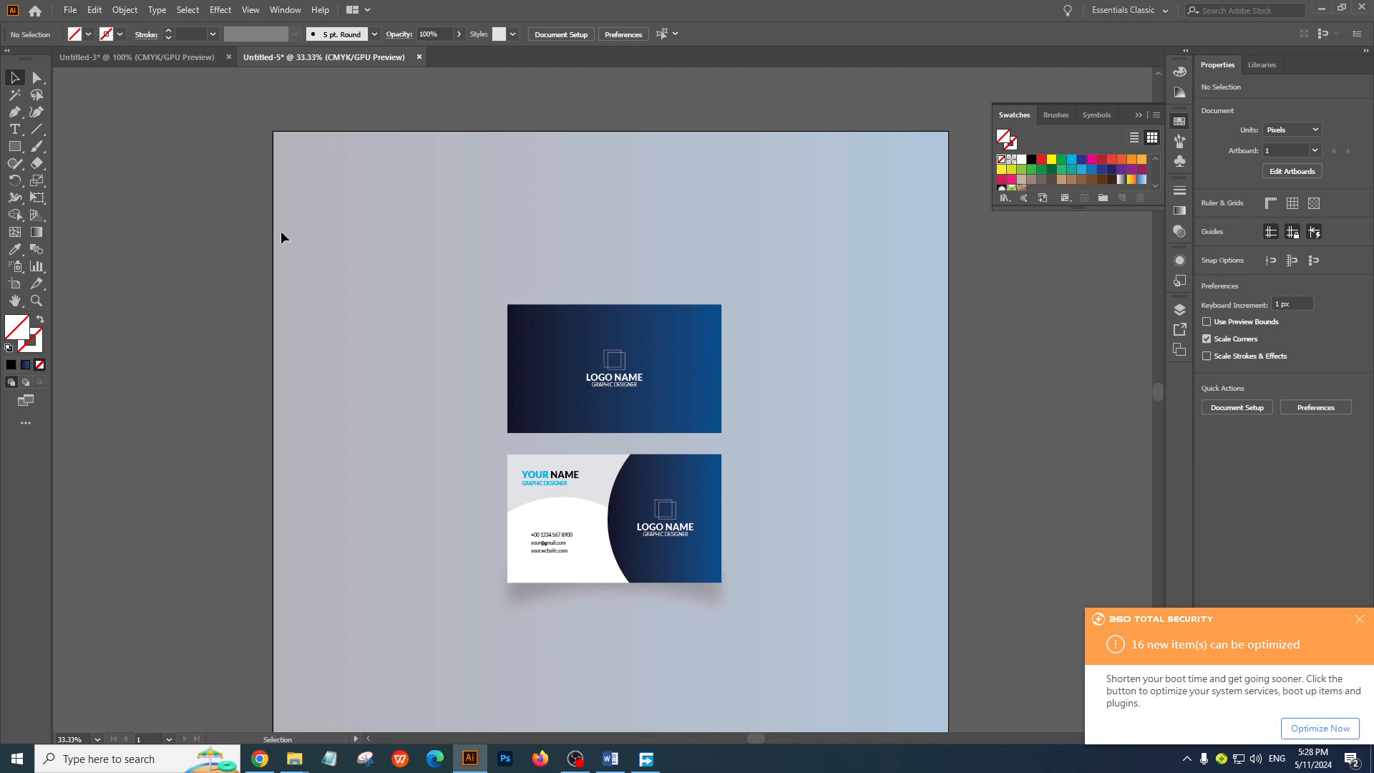
pyautogui.click(575, 758)
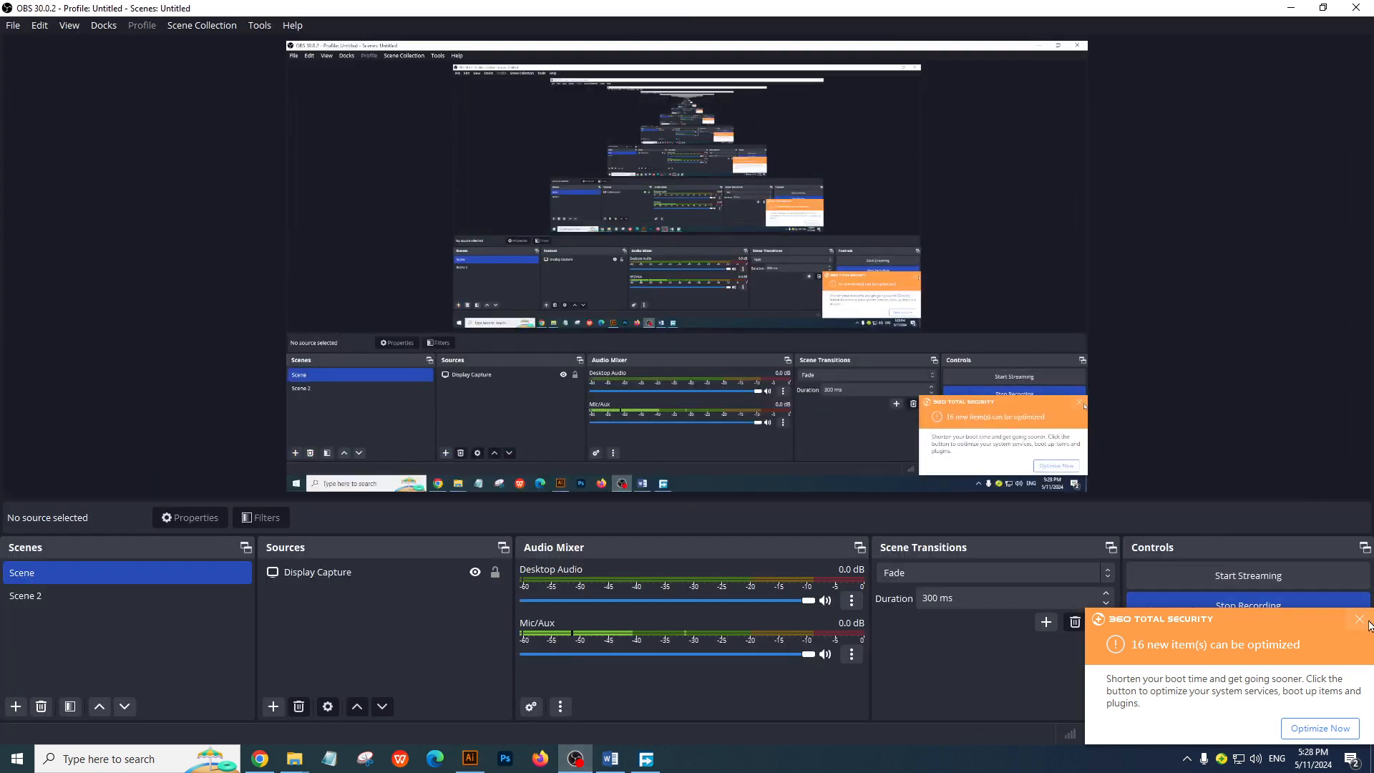